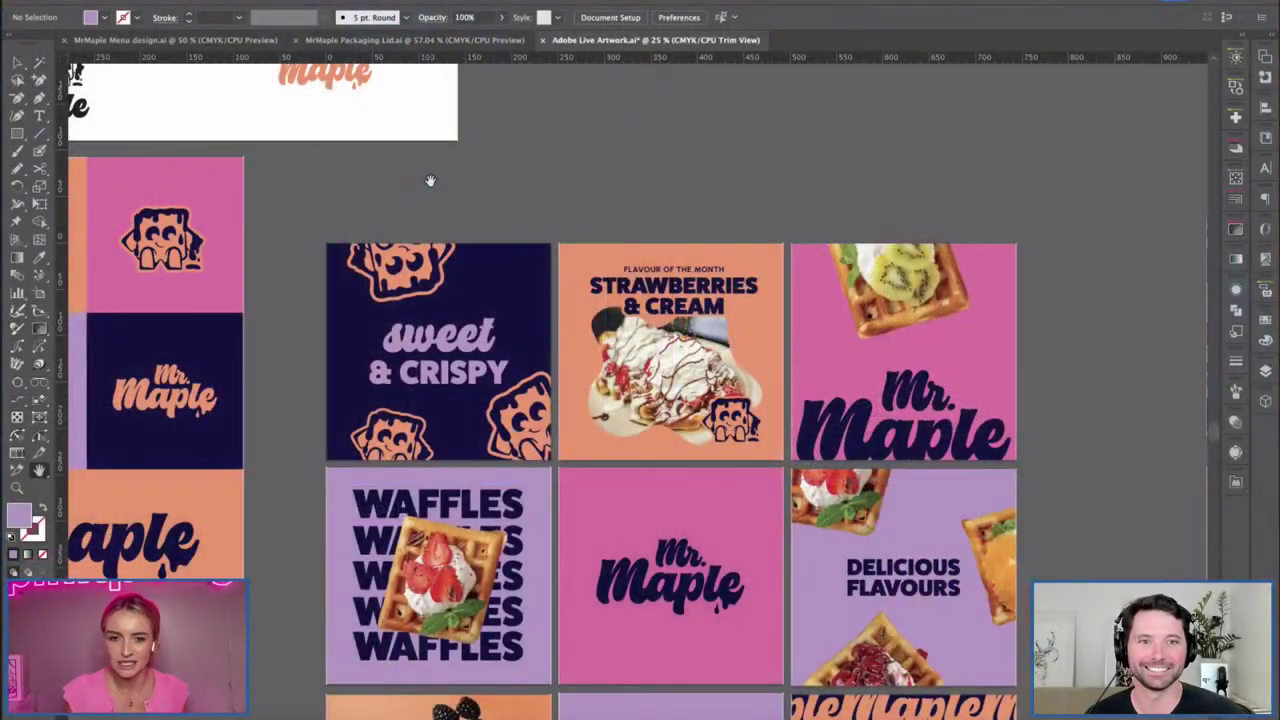
Pan to the logo artboard and zoom in on the logo sketches.
{"action": "left_click_drag", "start_coordinate": [500, 123], "coordinate": [594, 228]}
{"action": "scroll", "coordinate": [928, 505], "scroll_direction": "up", "scroll_amount": 10}
{"action": "scroll", "coordinate": [928, 505], "scroll_direction": "left", "scroll_amount": 10}
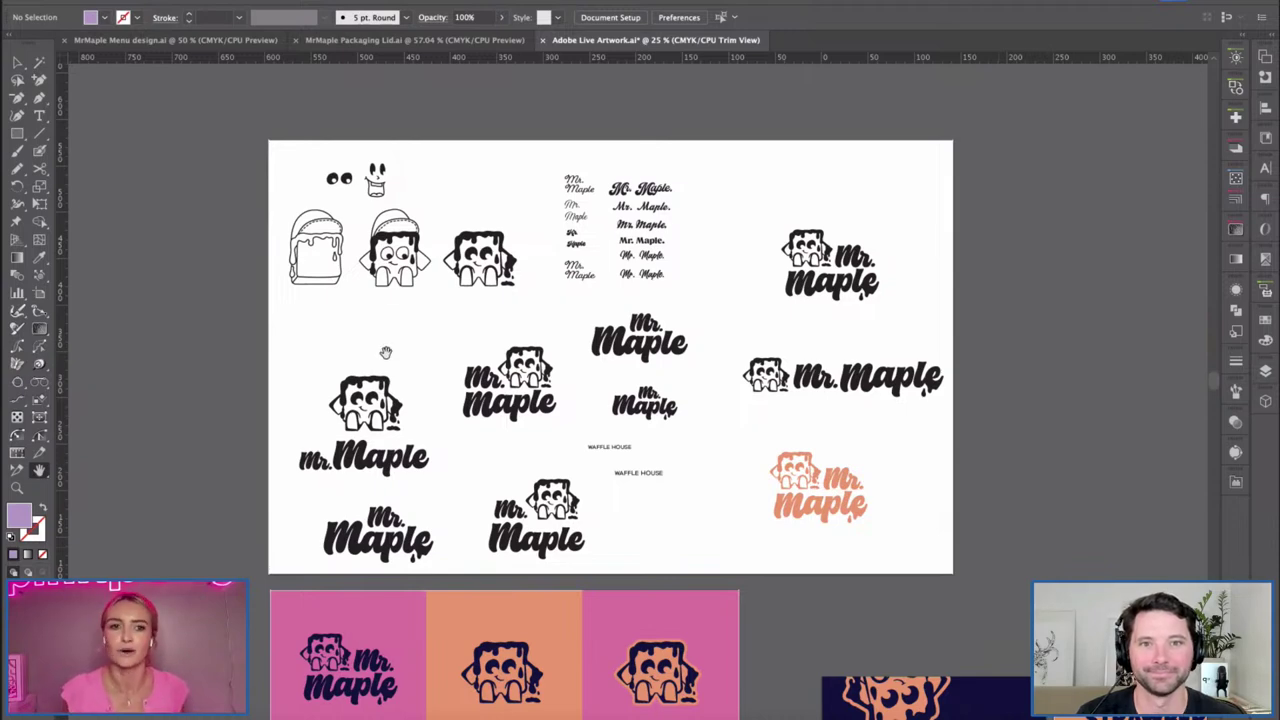
{"action": "key", "text": "super+equal"}
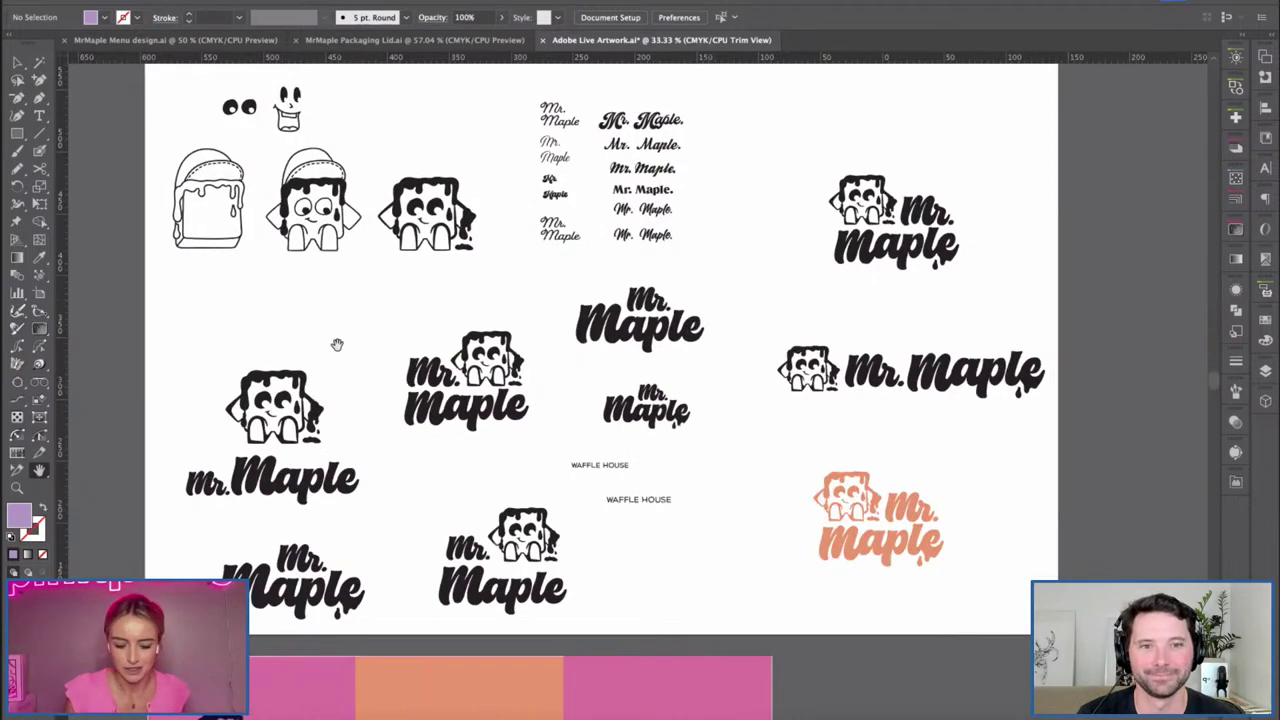
{"action": "scroll", "coordinate": [420, 310], "scroll_direction": "down", "scroll_amount": 3}
{"action": "key", "text": "super+equal"}
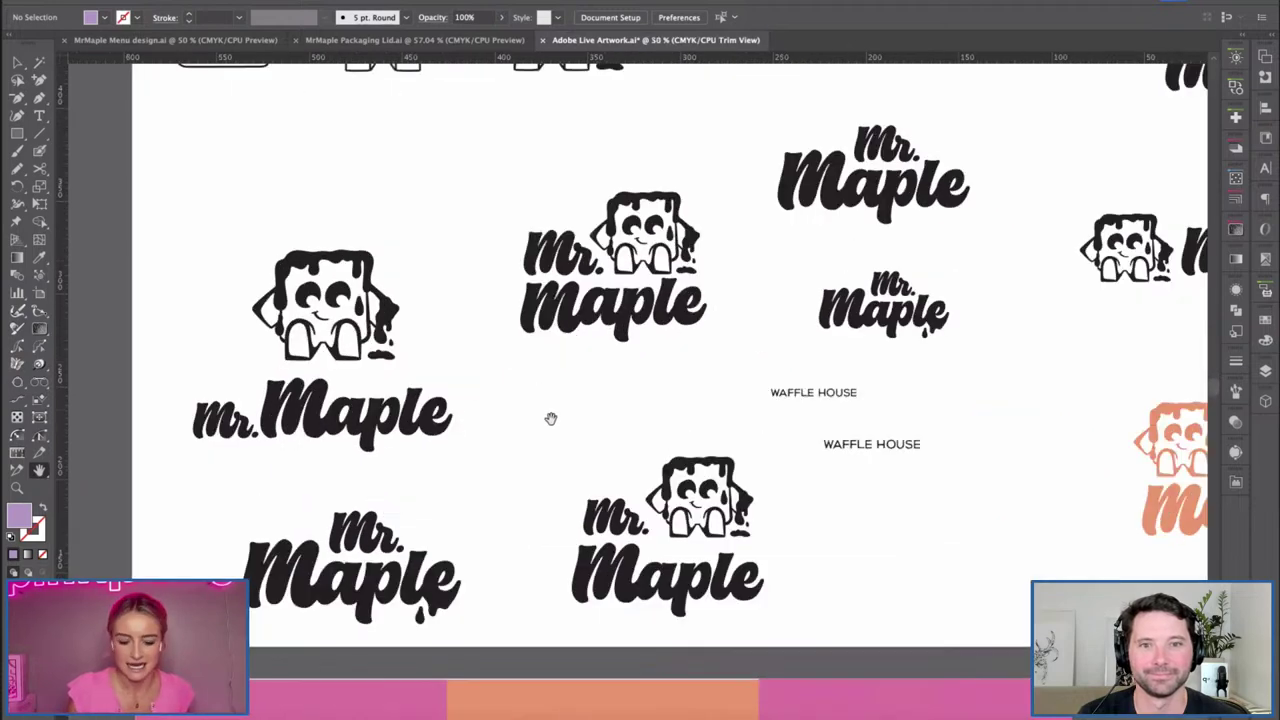
{"action": "scroll", "coordinate": [550, 418], "scroll_direction": "left", "scroll_amount": 3}
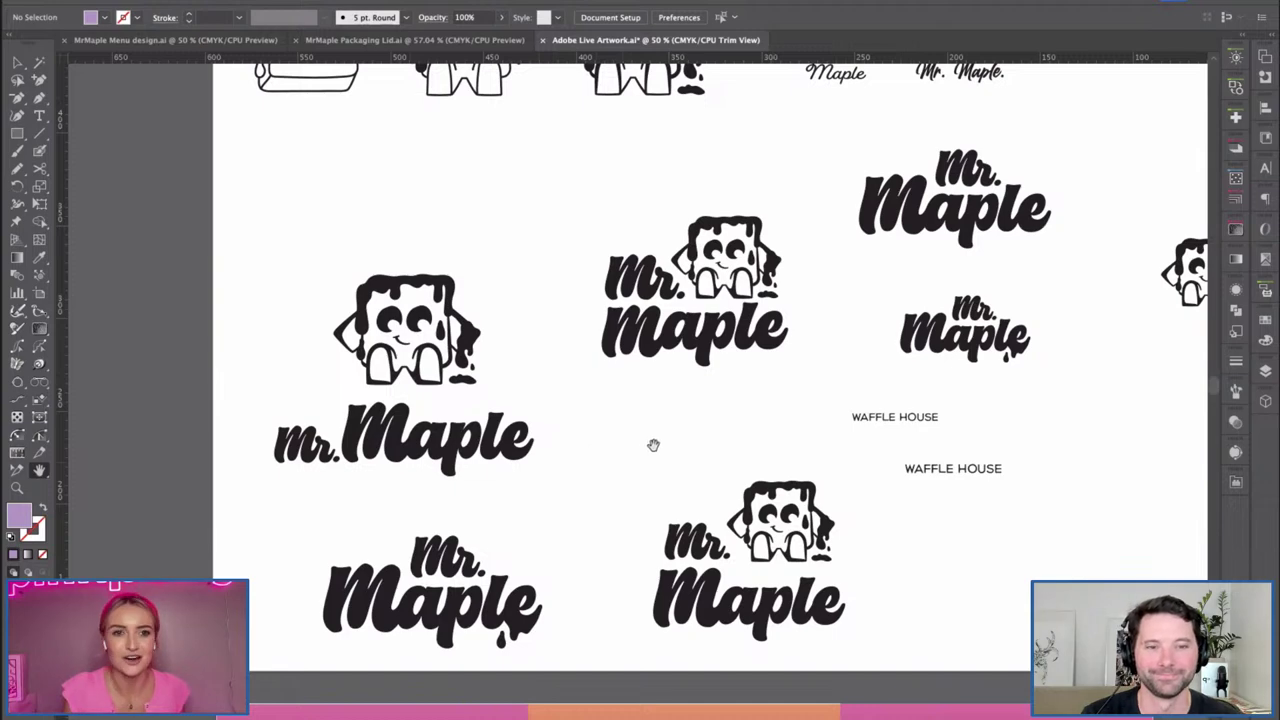
{"action": "scroll", "coordinate": [650, 440], "scroll_direction": "down", "scroll_amount": 1}
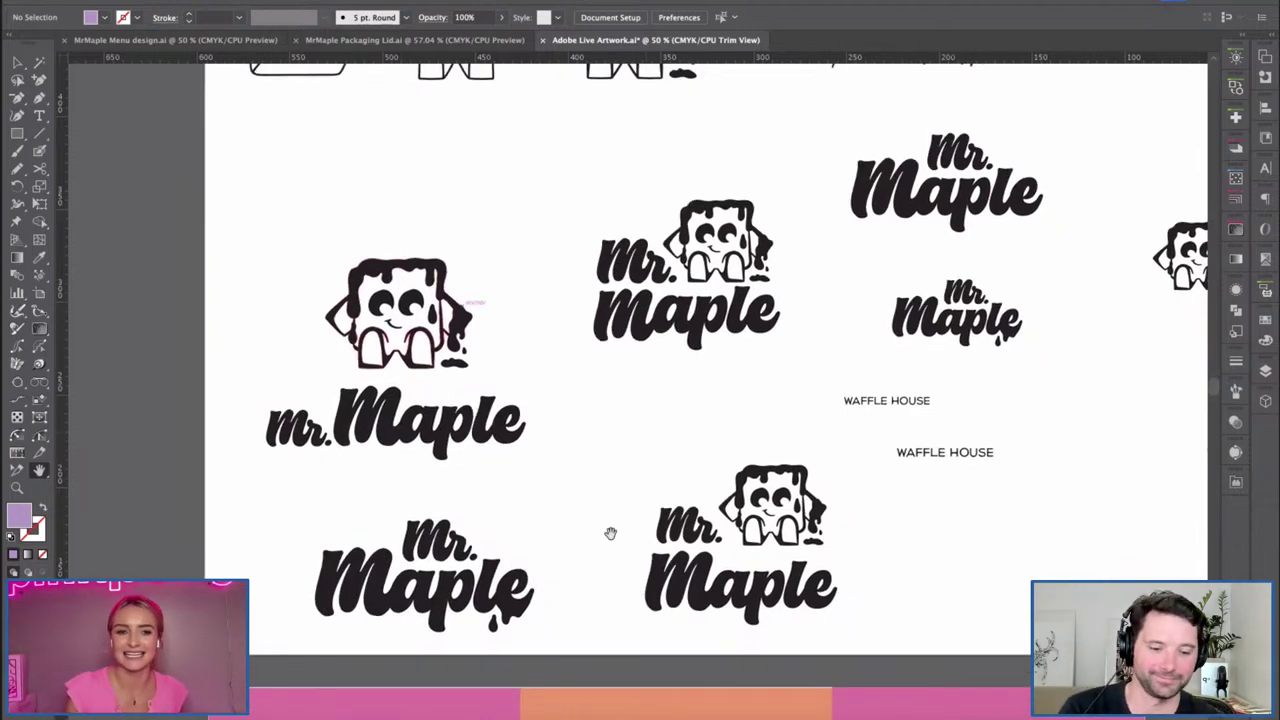
{"action": "scroll", "coordinate": [580, 420], "scroll_direction": "down", "scroll_amount": 10}
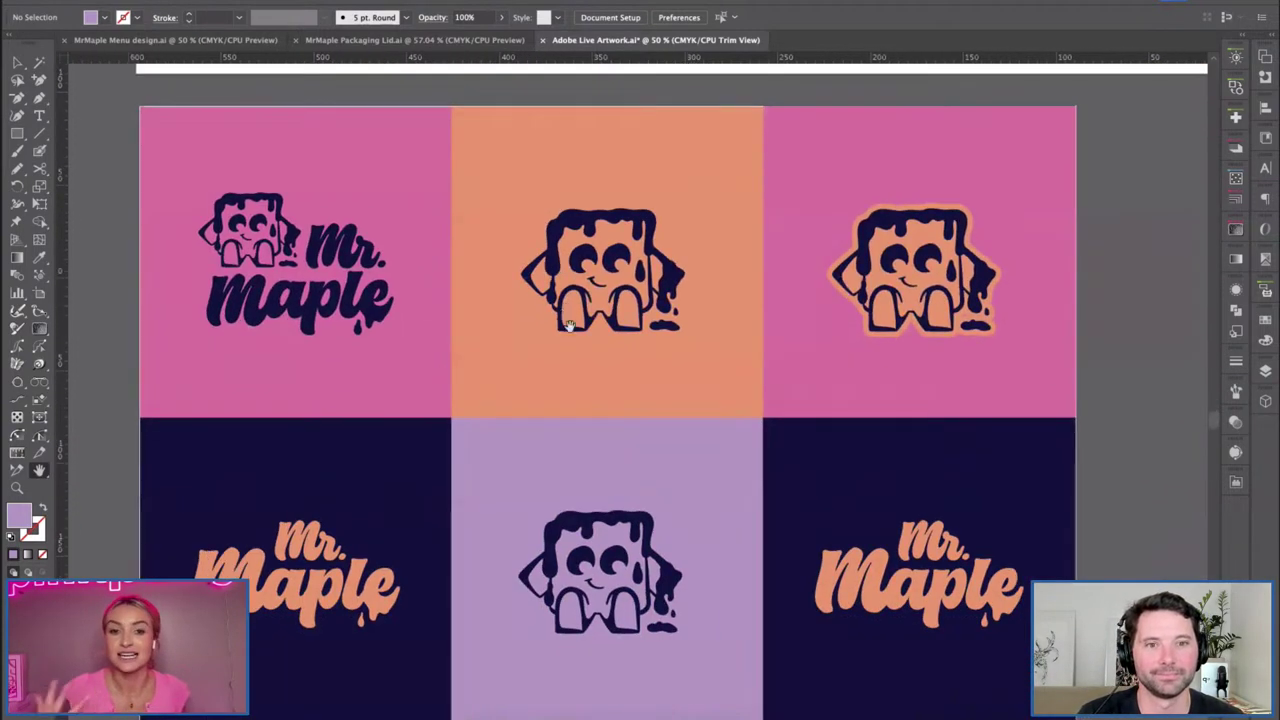
{"action": "scroll", "coordinate": [566, 310], "scroll_direction": "down", "scroll_amount": 2}
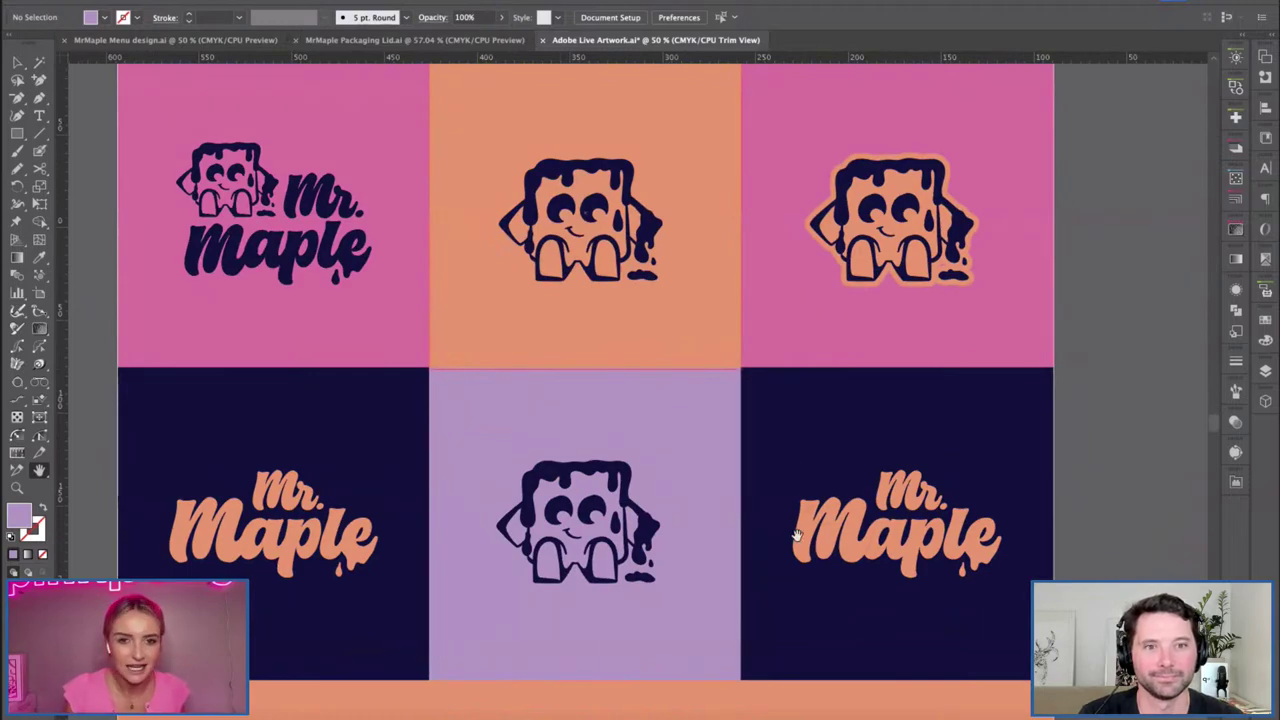
Zoom out and scroll down to the social-post artboards.
{"action": "key", "text": "ctrl+minus"}
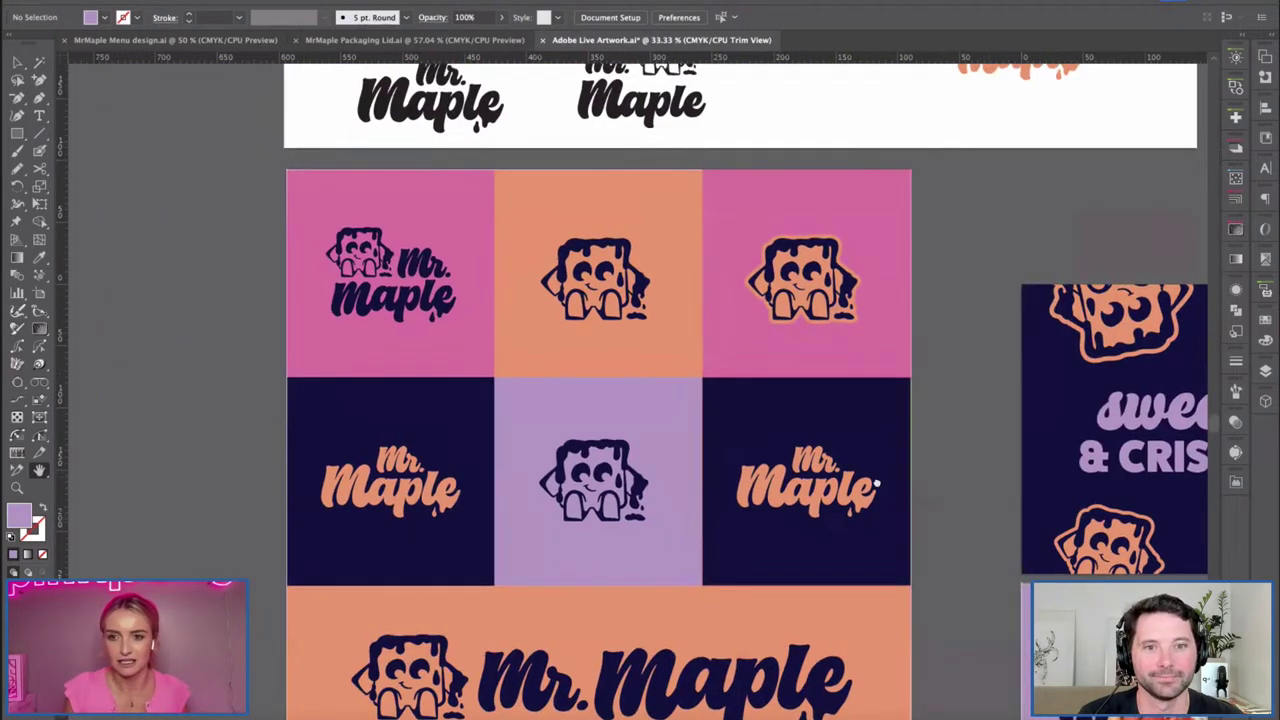
{"action": "scroll", "coordinate": [924, 485], "scroll_direction": "right", "scroll_amount": 15}
{"action": "scroll", "coordinate": [746, 517], "scroll_direction": "down", "scroll_amount": 3}
{"action": "scroll", "coordinate": [512, 484], "scroll_direction": "down", "scroll_amount": 2}
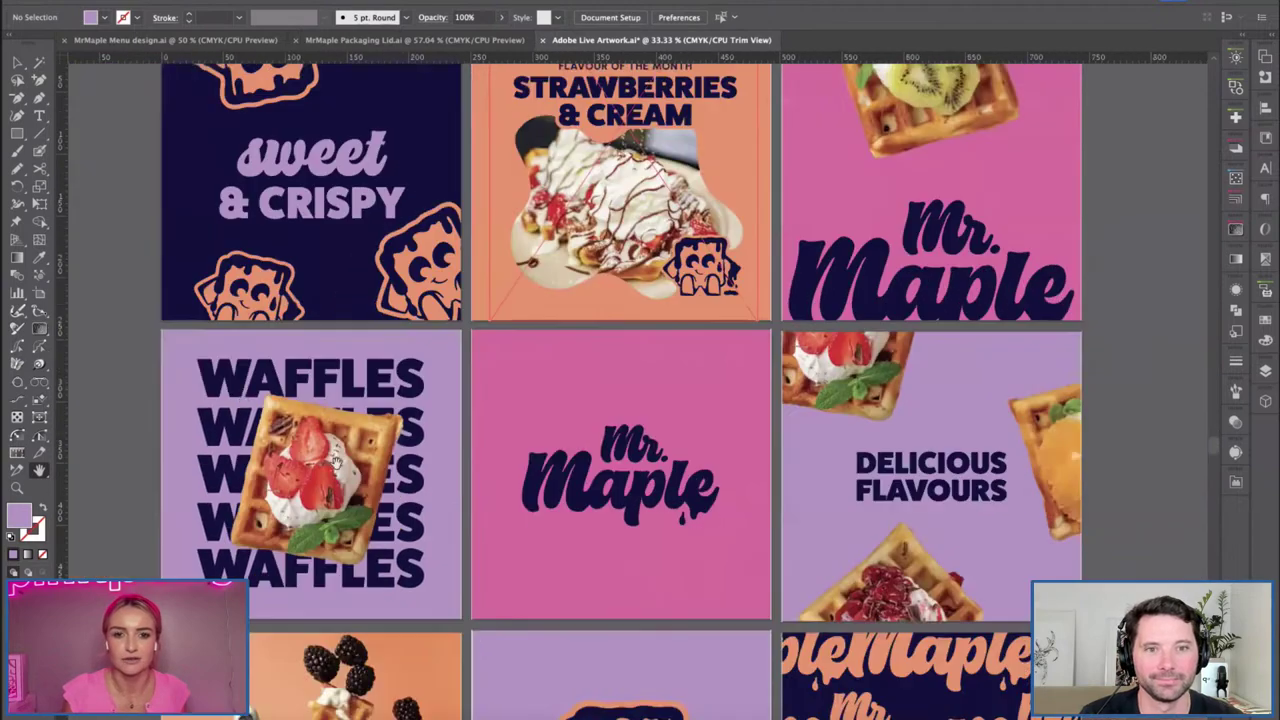
{"action": "key", "text": "ctrl+minus"}
{"action": "scroll", "coordinate": [229, 386], "scroll_direction": "down", "scroll_amount": 2}
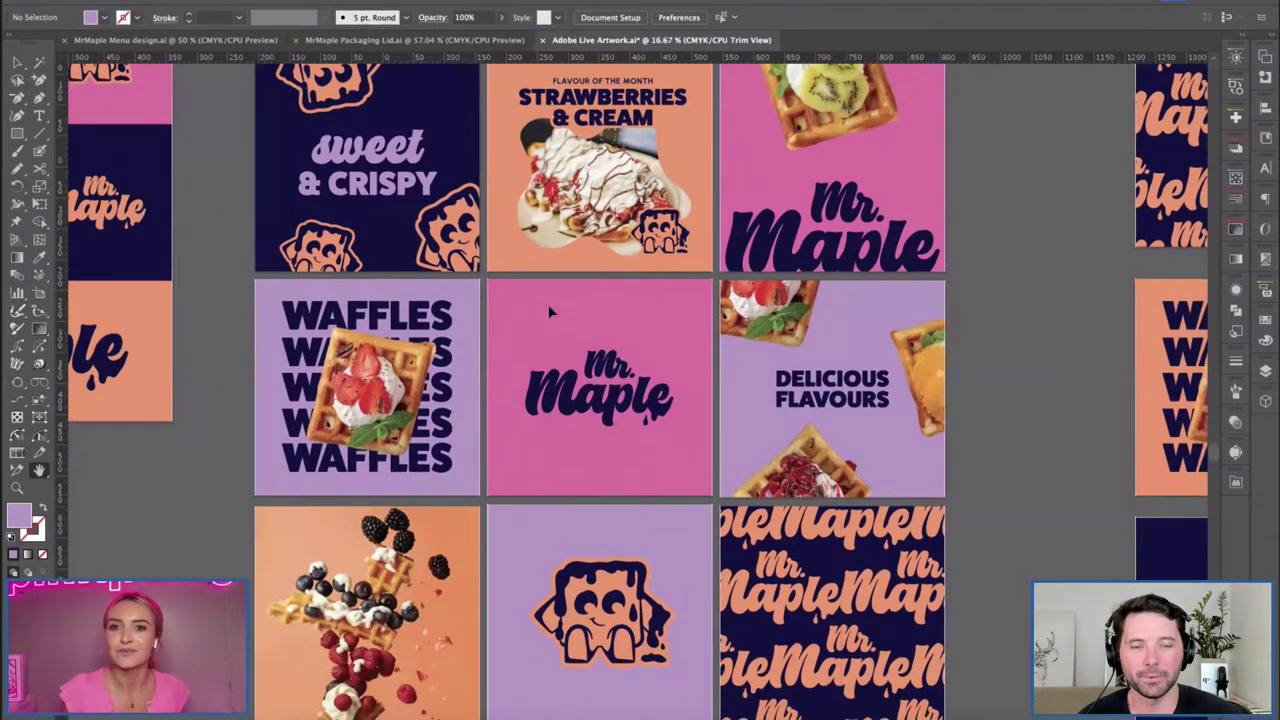
{"action": "scroll", "coordinate": [549, 309], "scroll_direction": "down", "scroll_amount": 2}
{"action": "scroll", "coordinate": [607, 402], "scroll_direction": "up", "scroll_amount": 1}
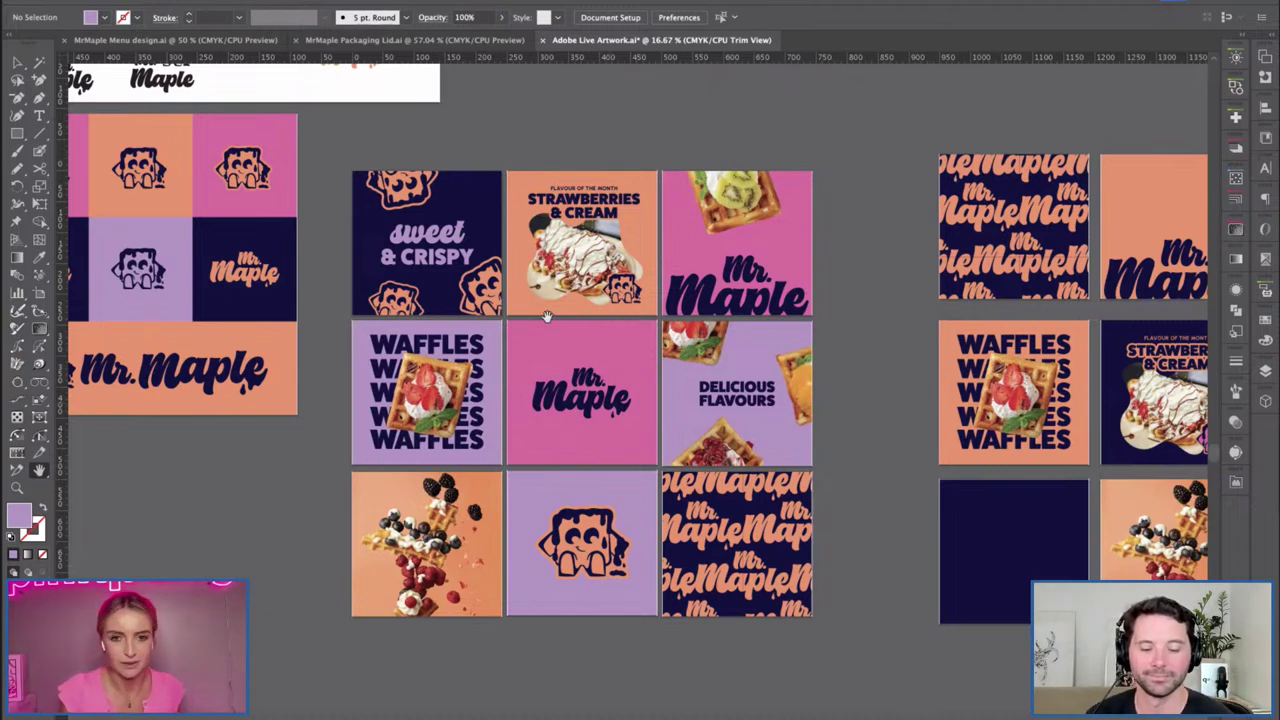
Zoom in on the social-post grid, then switch to the Photoshop wrapper mockup.
{"action": "left_click_drag", "start_coordinate": [524, 307], "coordinate": [520, 307]}
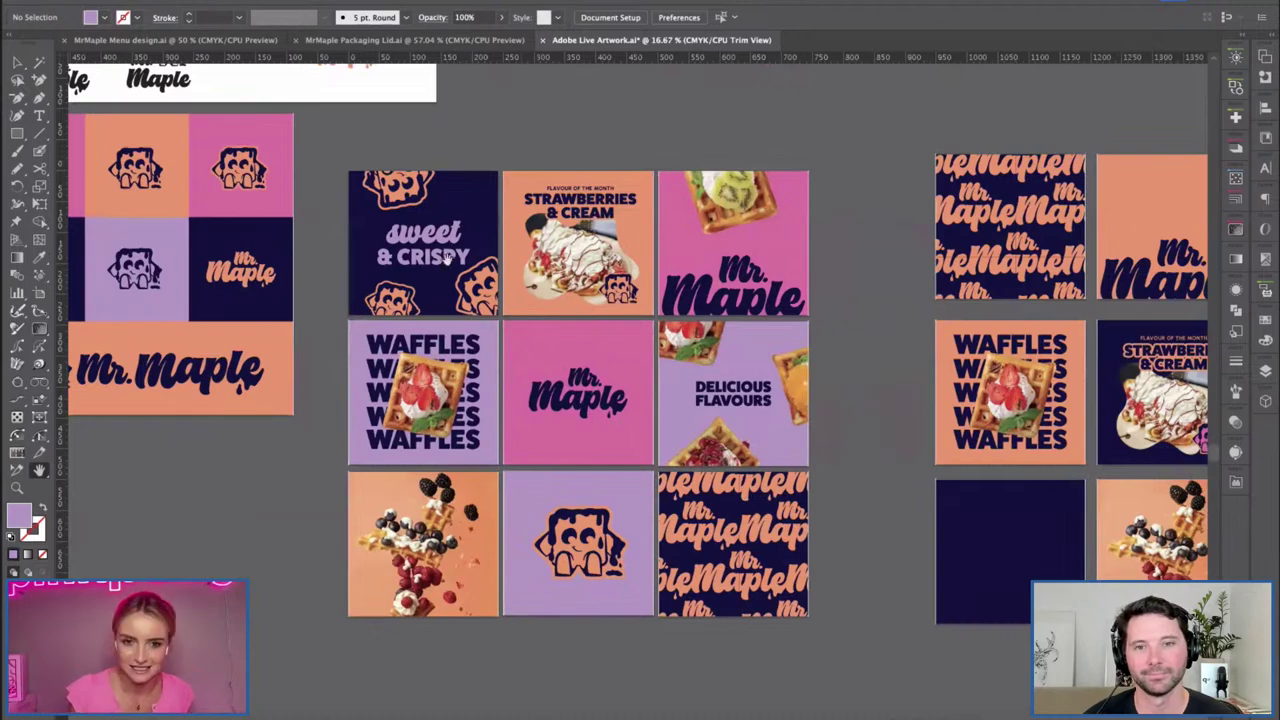
{"action": "key", "text": "super+equal"}
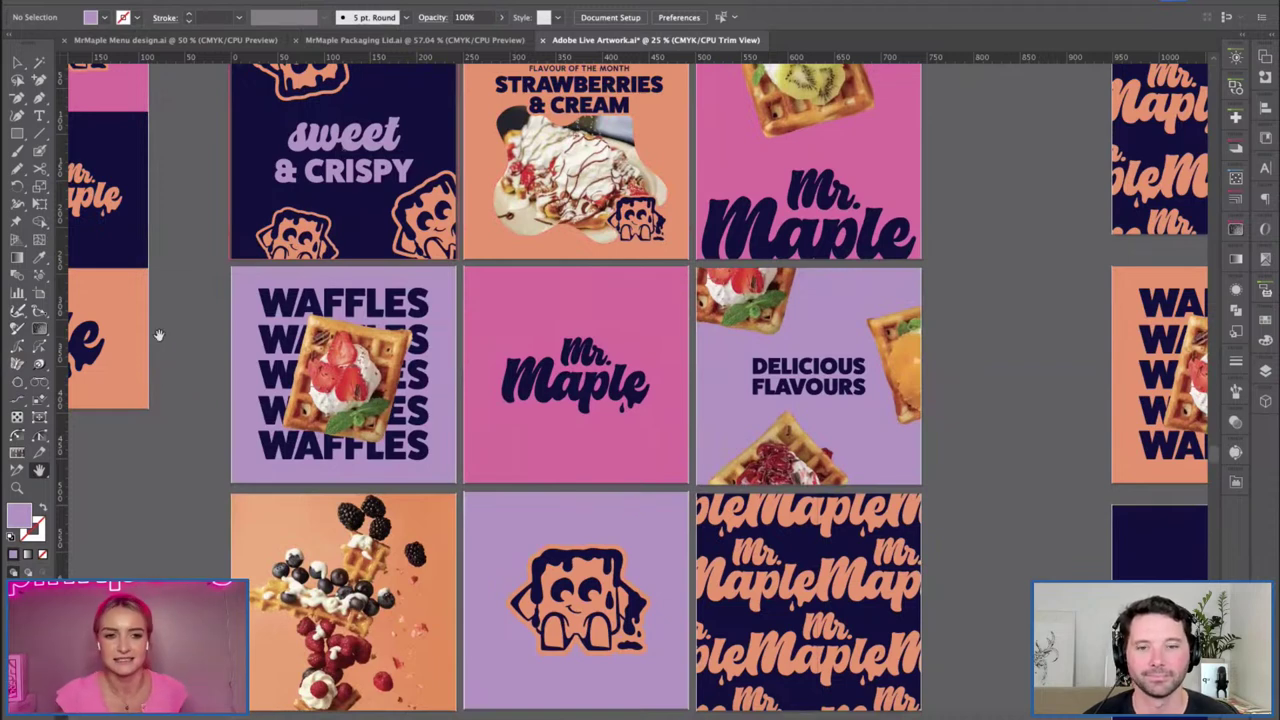
{"action": "left_click_drag", "start_coordinate": [157, 289], "coordinate": [160, 291]}
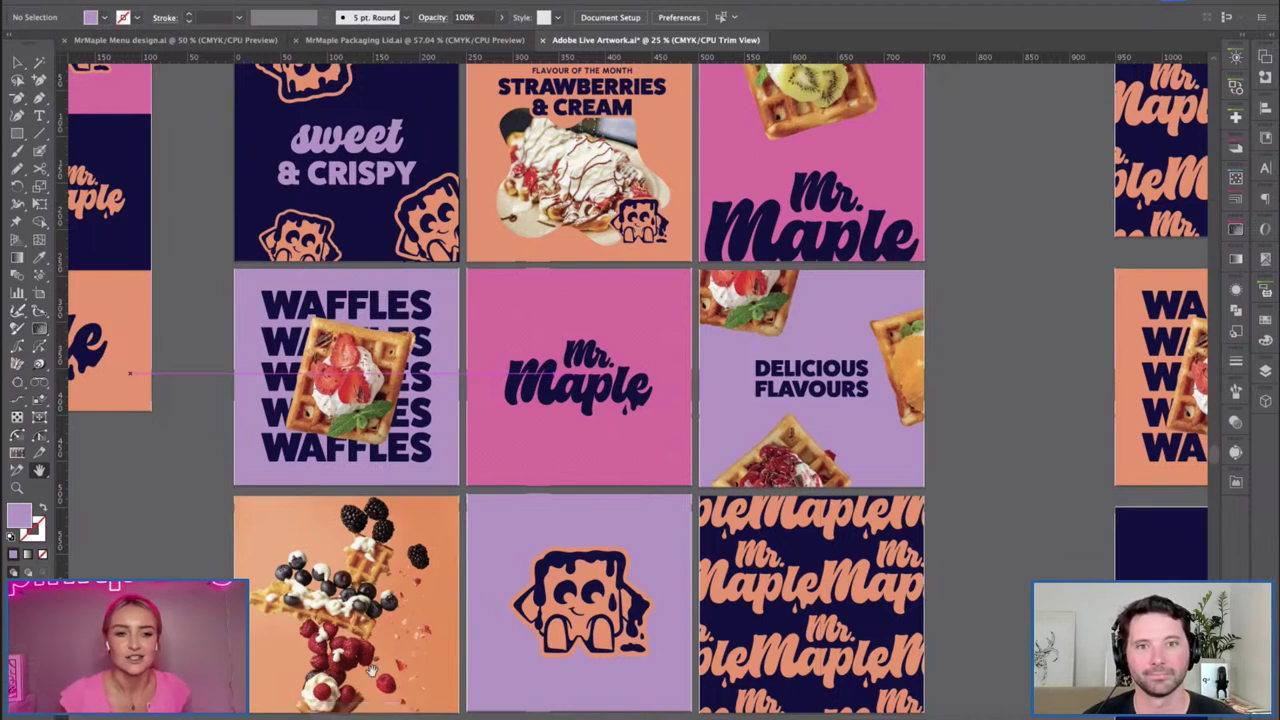
{"action": "left_click", "coordinate": [376, 718]}
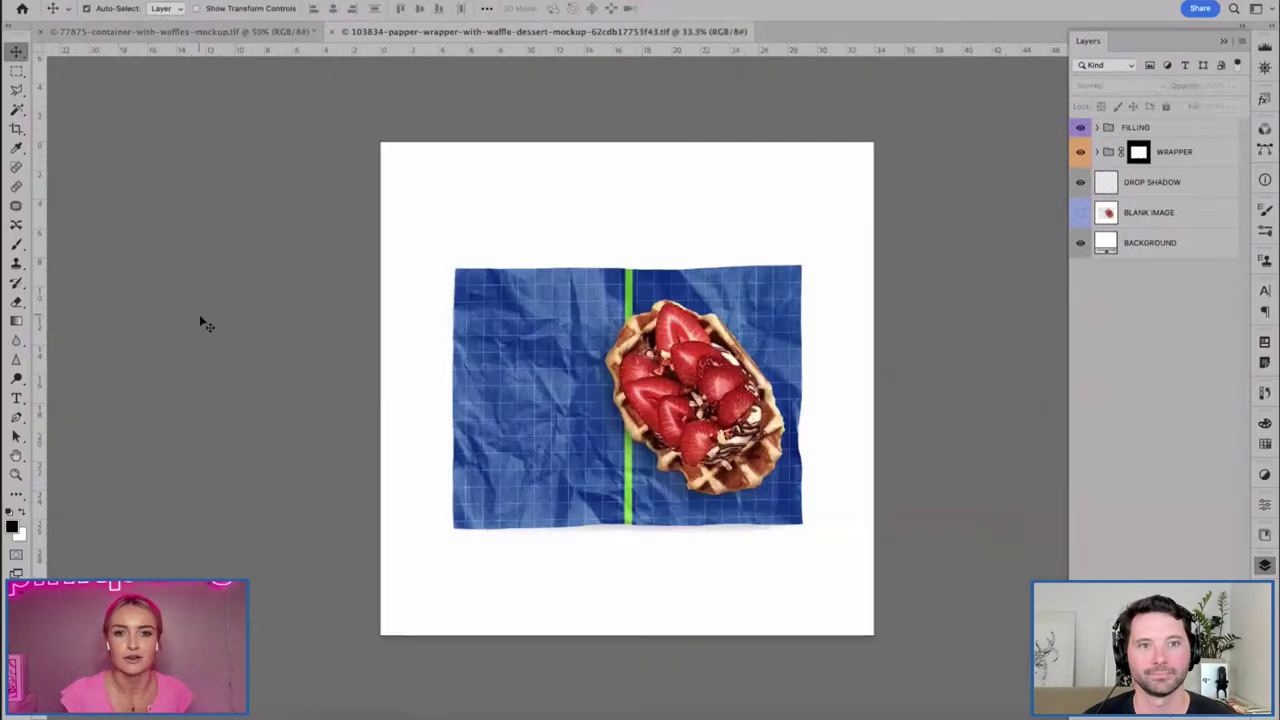
Expand the WRAPPER group, select the WRAPPER DESIGN layer and hide the BACKGROUND layer.
{"action": "left_click", "coordinate": [1097, 152]}
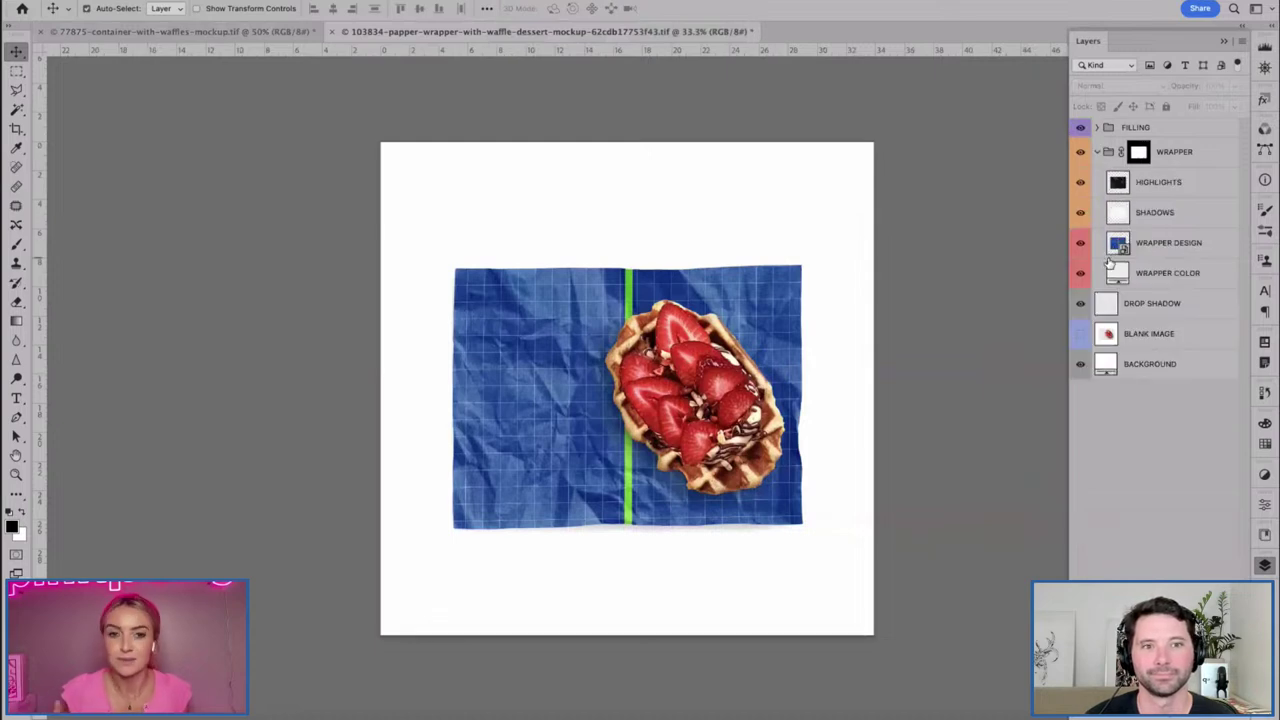
{"action": "left_click", "coordinate": [1118, 246]}
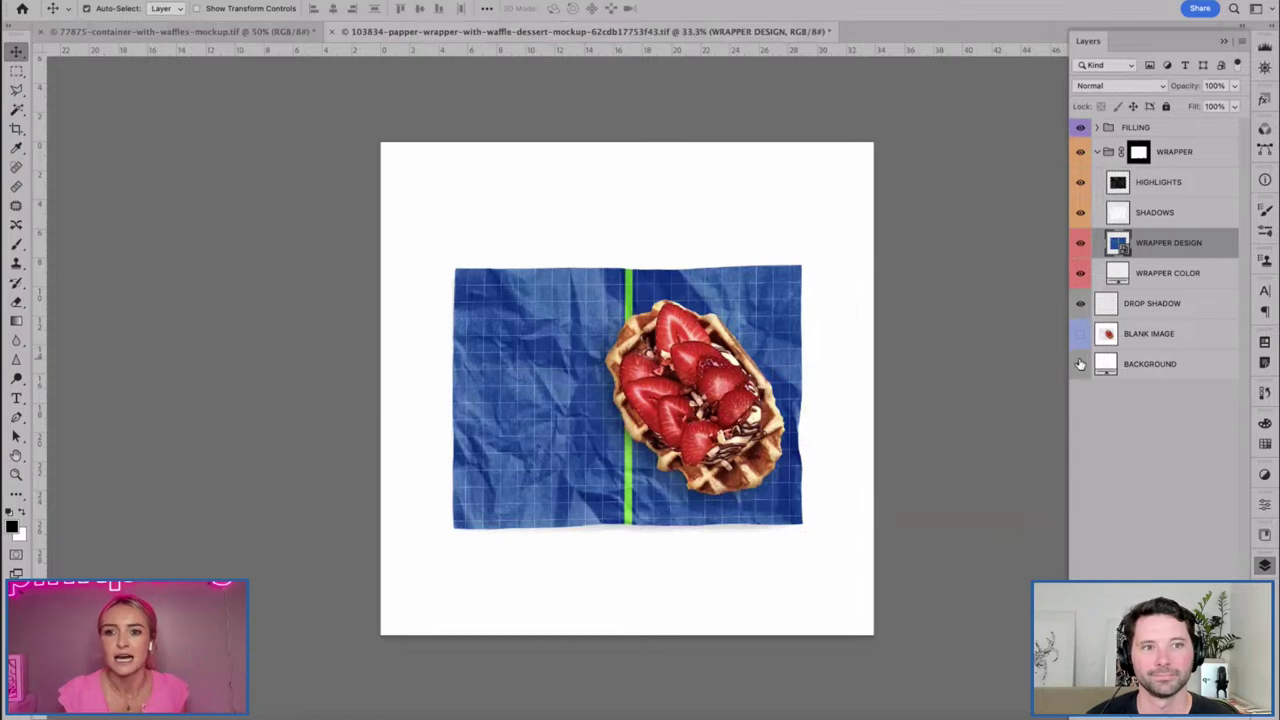
{"action": "left_click", "coordinate": [1080, 365]}
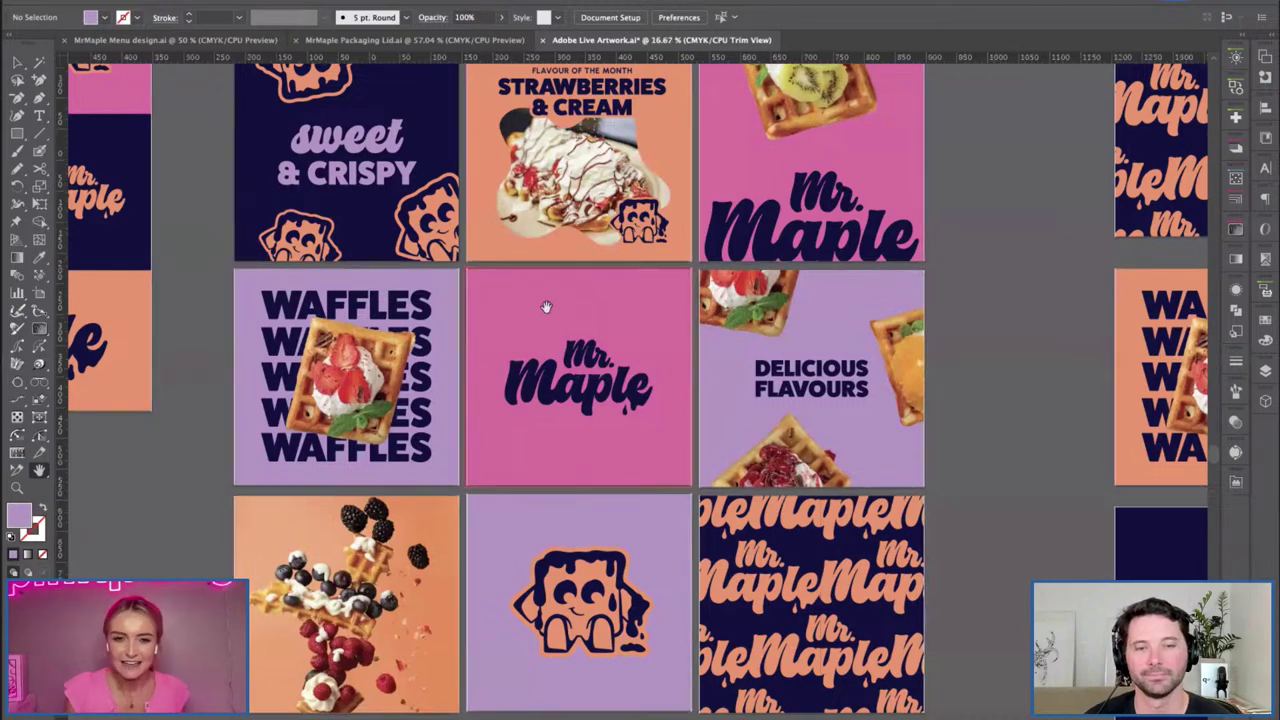
Draw a pink rectangle below the logo artboard.
{"action": "key", "text": "super+minus"}
{"action": "scroll", "coordinate": [448, 367], "scroll_direction": "down", "scroll_amount": 3}
{"action": "scroll", "coordinate": [448, 367], "scroll_direction": "left", "scroll_amount": 4}
{"action": "scroll", "coordinate": [448, 367], "scroll_direction": "left", "scroll_amount": 2}
{"action": "key", "text": "m"}
{"action": "left_click_drag", "start_coordinate": [230, 308], "coordinate": [543, 572]}
{"action": "scroll", "coordinate": [408, 263], "scroll_direction": "up", "scroll_amount": 3}
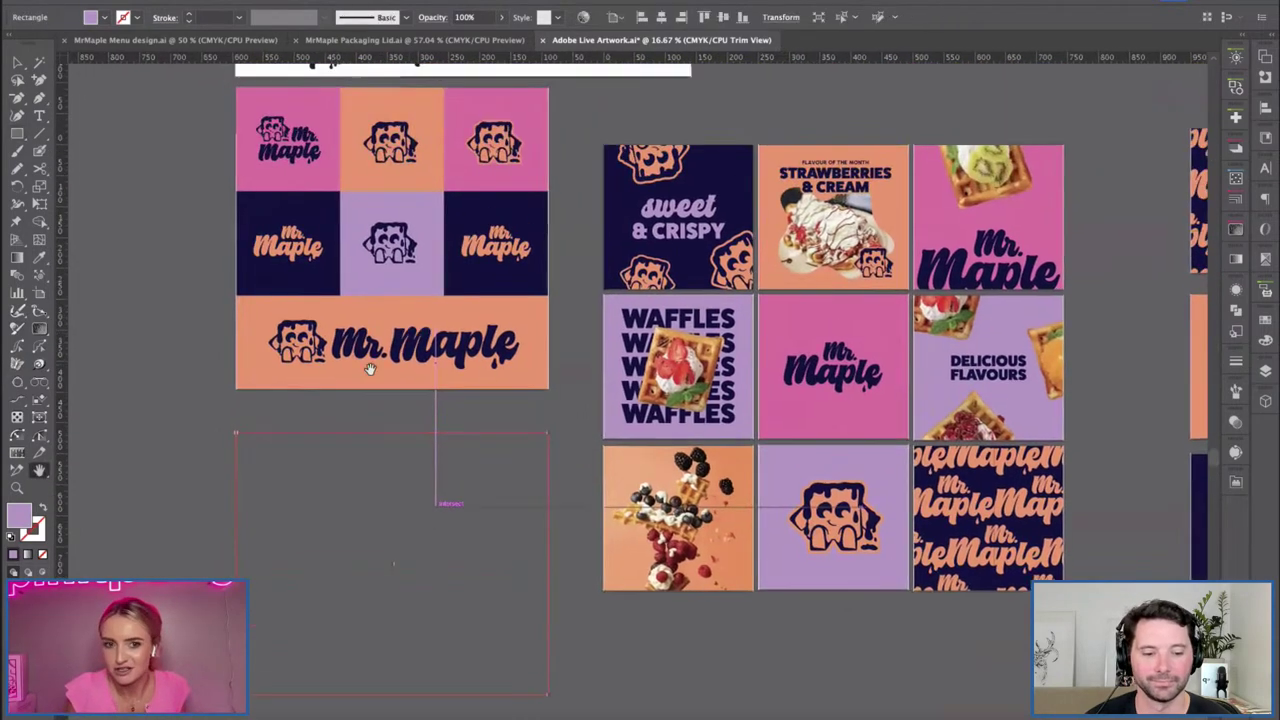
{"action": "key", "text": "v"}
{"action": "left_click", "coordinate": [163, 481]}
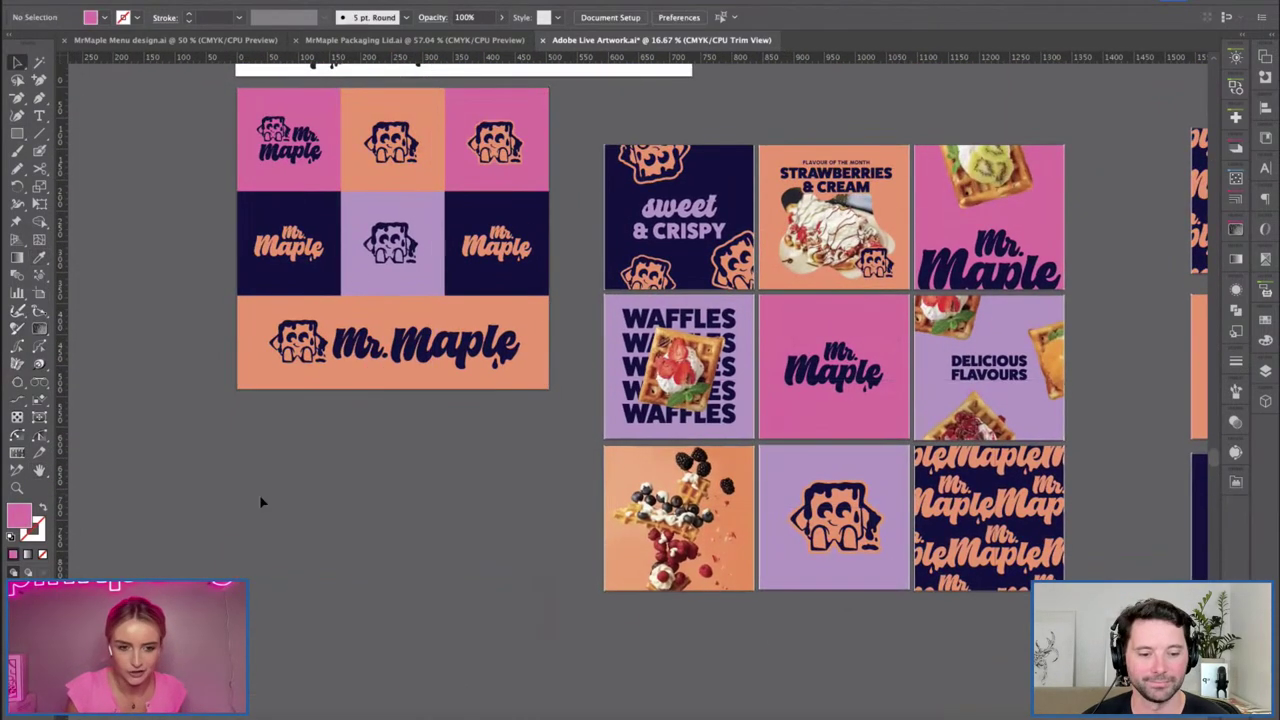
Turn off Trim View and place a copy of the Mr. Maple pattern tile on the pink rectangle.
{"action": "left_click", "coordinate": [345, 2]}
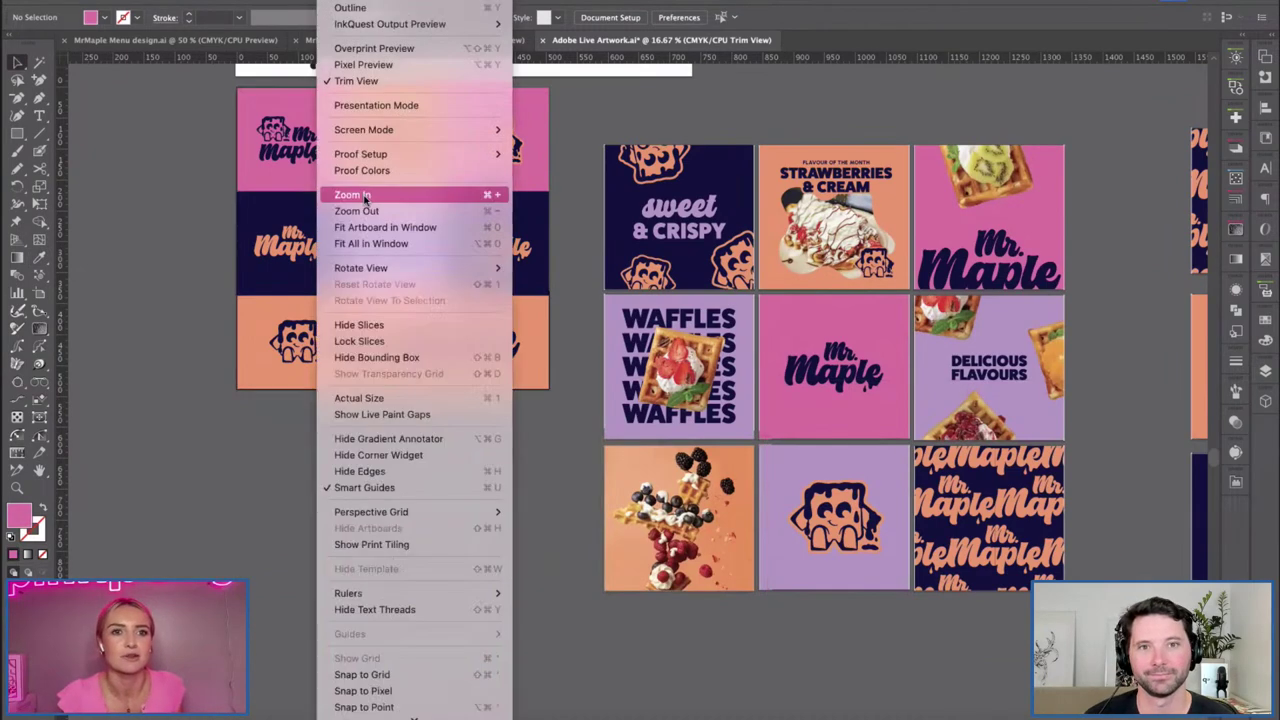
{"action": "left_click", "coordinate": [345, 80]}
{"action": "left_click", "coordinate": [373, 602]}
{"action": "left_click", "coordinate": [580, 394]}
{"action": "left_click", "coordinate": [990, 492]}
{"action": "left_click_drag", "start_coordinate": [958, 525], "coordinate": [460, 545]}
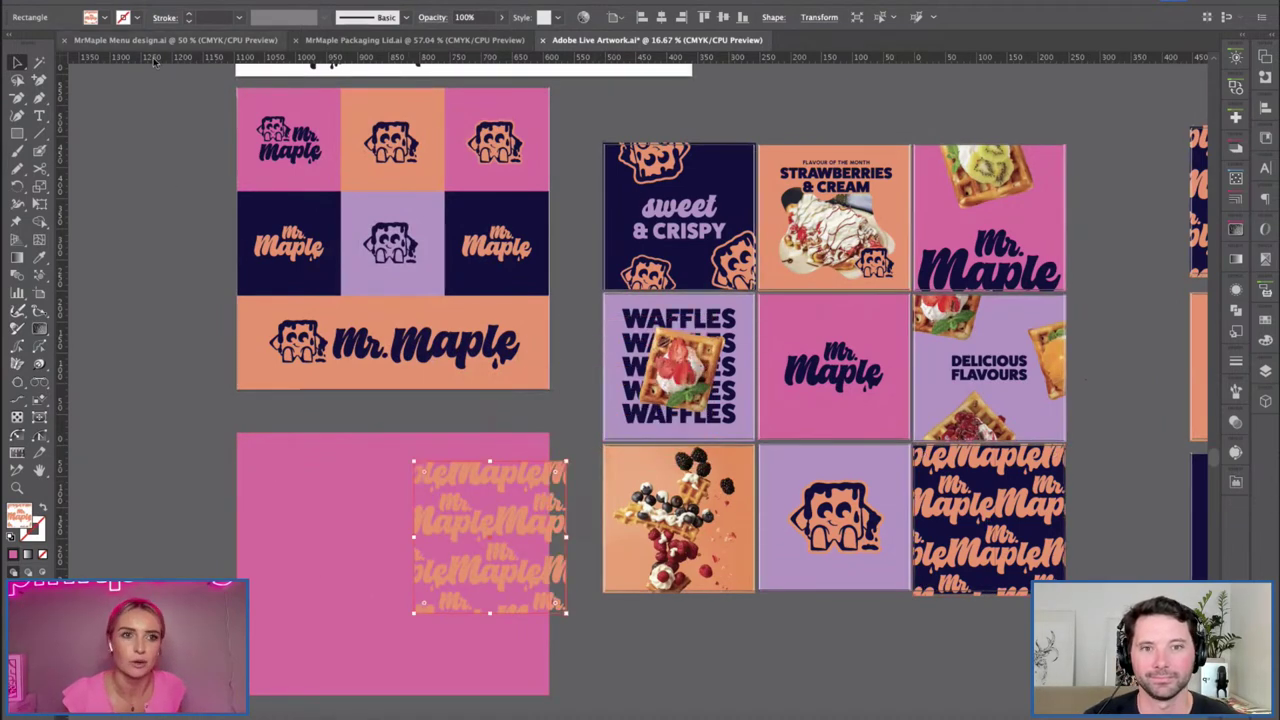
Edit the Mr. Maple pattern swatch, recolouring its Maple lettering to dark navy.
{"action": "left_click", "coordinate": [92, 18]}
{"action": "double_click", "coordinate": [68, 66]}
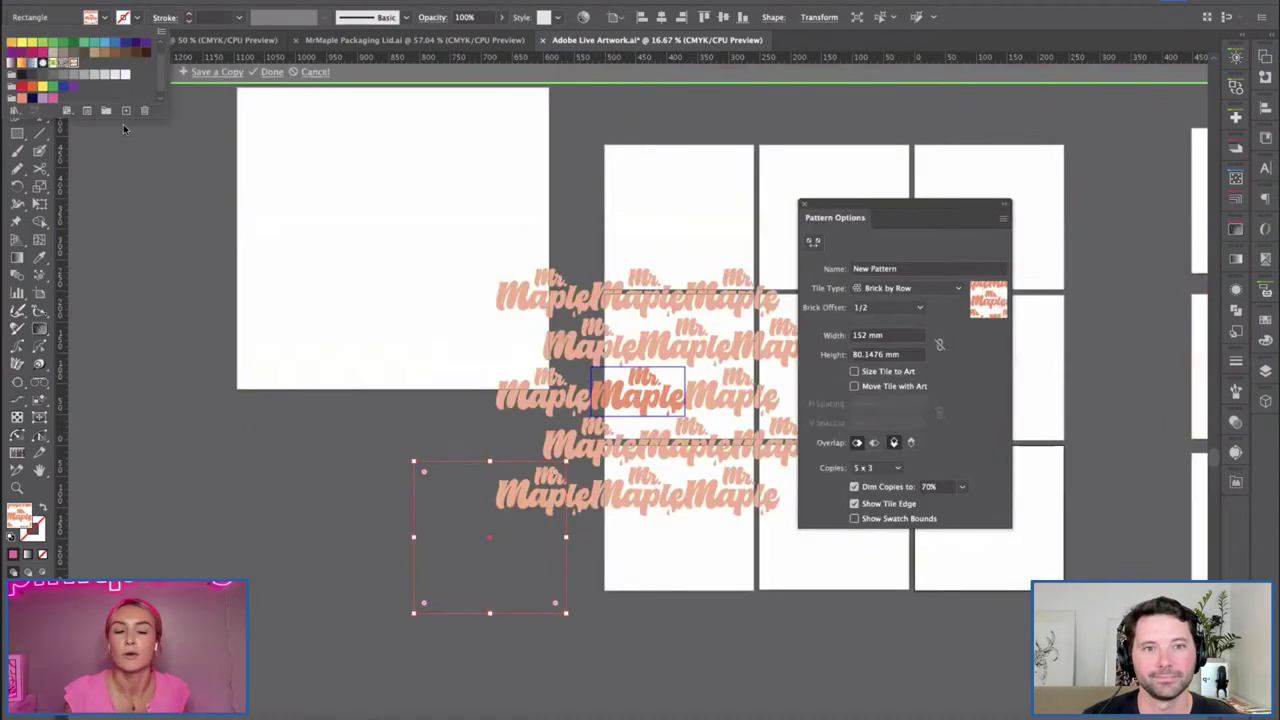
{"action": "left_click", "coordinate": [298, 195]}
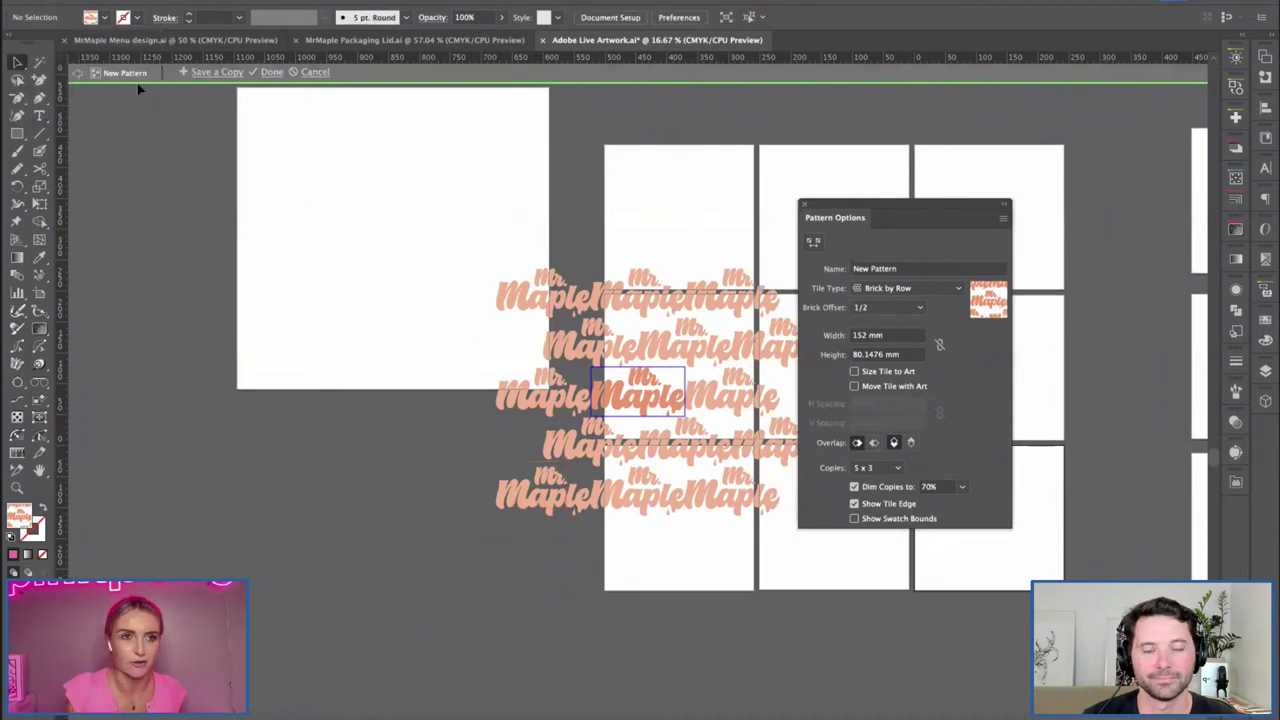
{"action": "left_click", "coordinate": [105, 20]}
{"action": "left_click", "coordinate": [33, 97]}
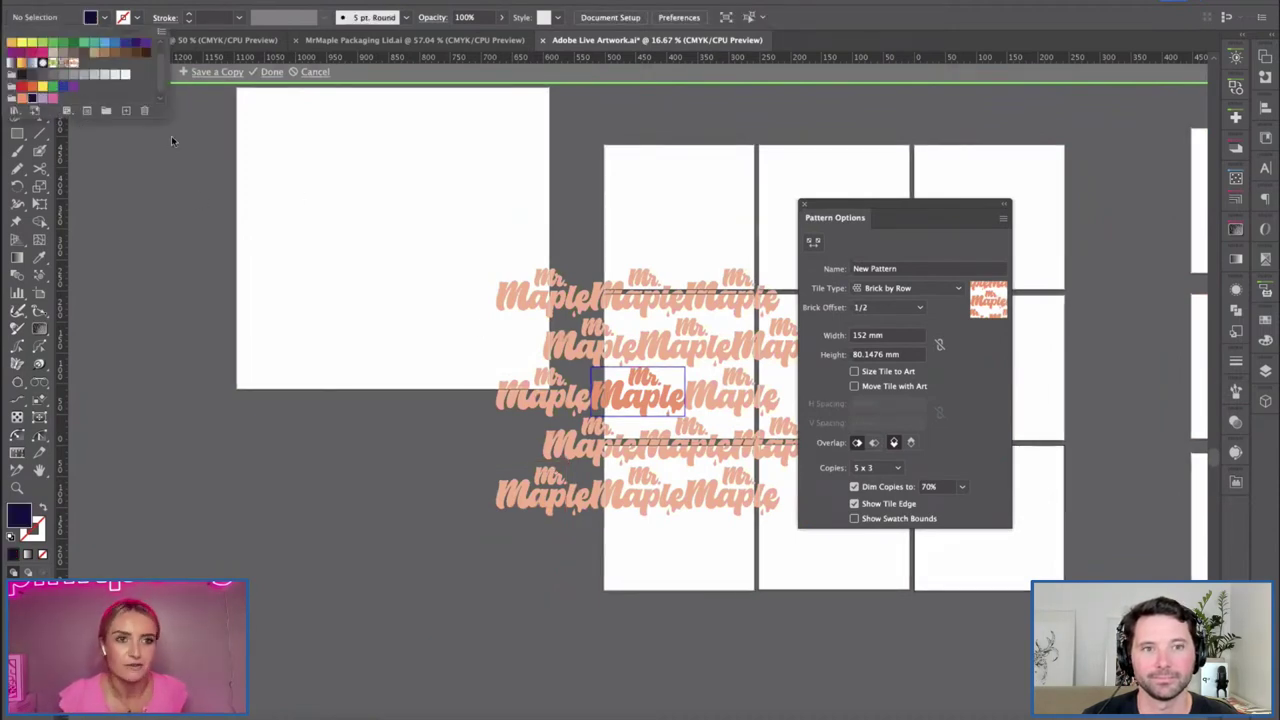
{"action": "left_click", "coordinate": [611, 388]}
{"action": "left_click", "coordinate": [650, 392]}
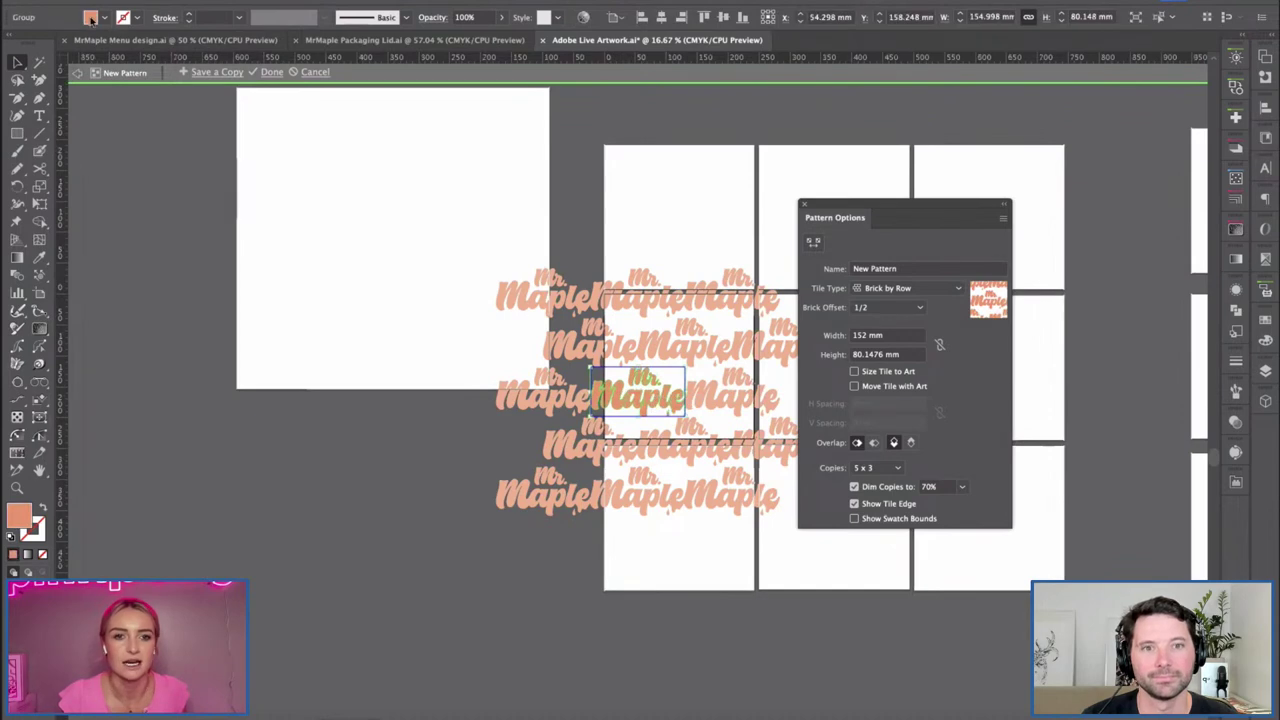
{"action": "left_click", "coordinate": [105, 17]}
{"action": "left_click", "coordinate": [33, 97]}
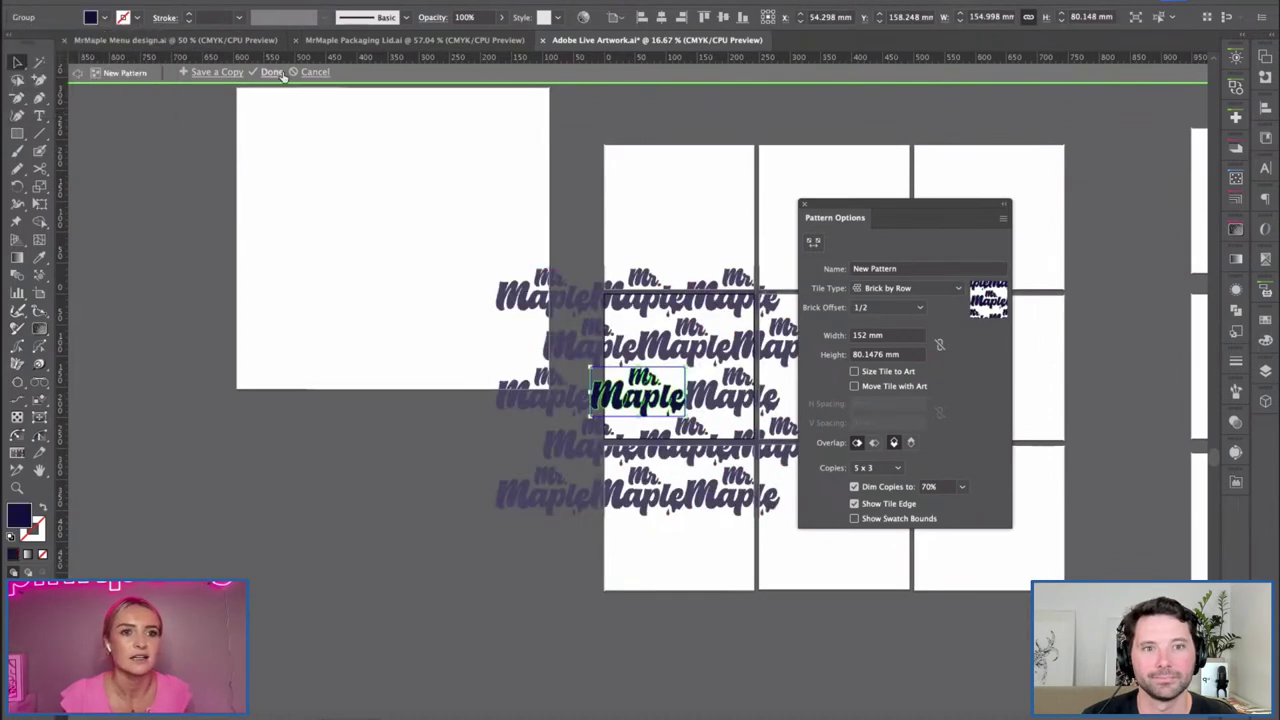
{"action": "key", "text": "Escape"}
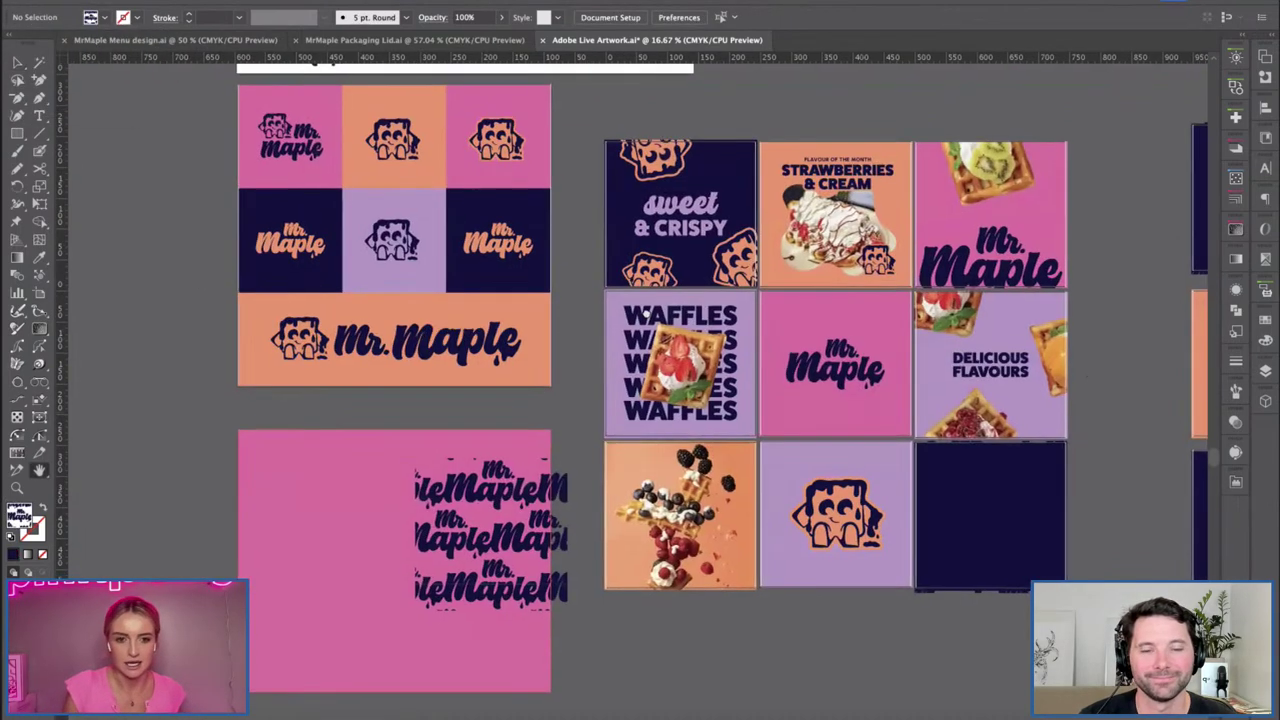
Move the pattern tile beside the pink rectangle, trial a new rectangle, then undo it.
{"action": "scroll", "coordinate": [640, 370], "scroll_direction": "down", "scroll_amount": 3}
{"action": "scroll", "coordinate": [640, 370], "scroll_direction": "left", "scroll_amount": 3}
{"action": "key", "text": "v"}
{"action": "left_click_drag", "start_coordinate": [700, 478], "coordinate": [388, 415]}
{"action": "key", "text": "m"}
{"action": "left_click_drag", "start_coordinate": [378, 280], "coordinate": [690, 583]}
{"action": "left_click", "coordinate": [843, 503]}
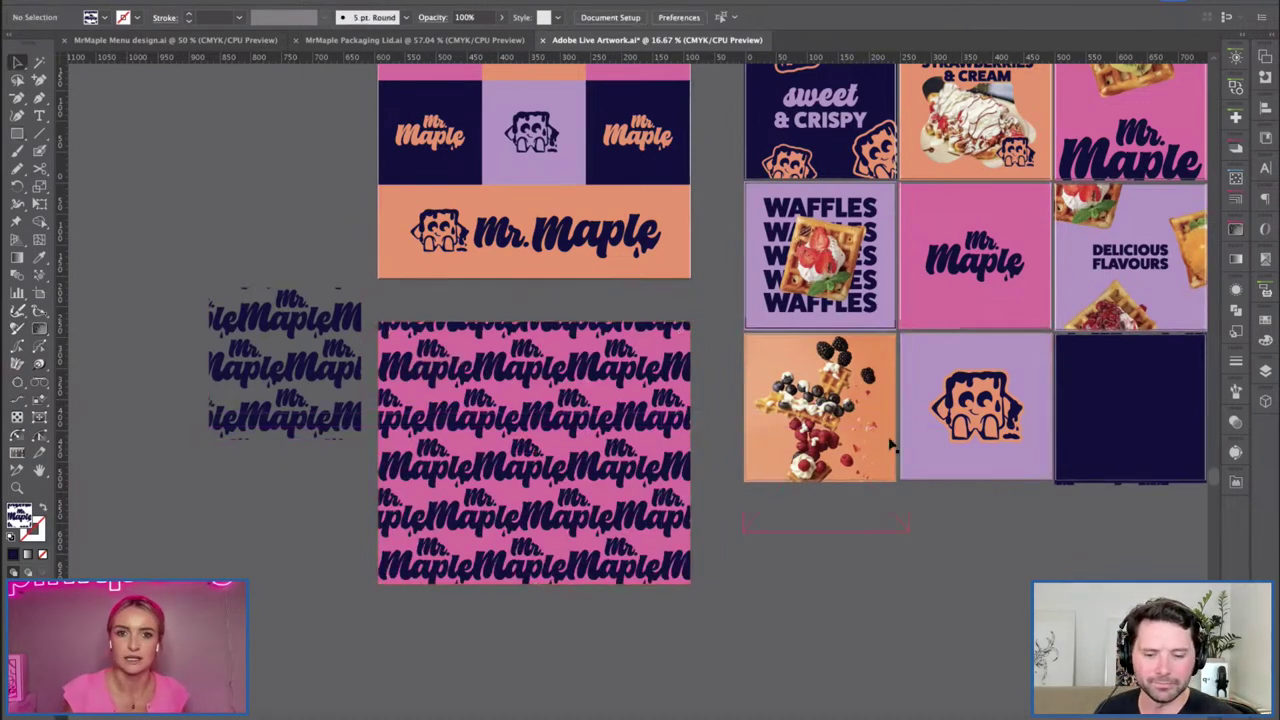
{"action": "key", "text": "super+z"}
{"action": "key", "text": "super+z"}
{"action": "key", "text": "super+z"}
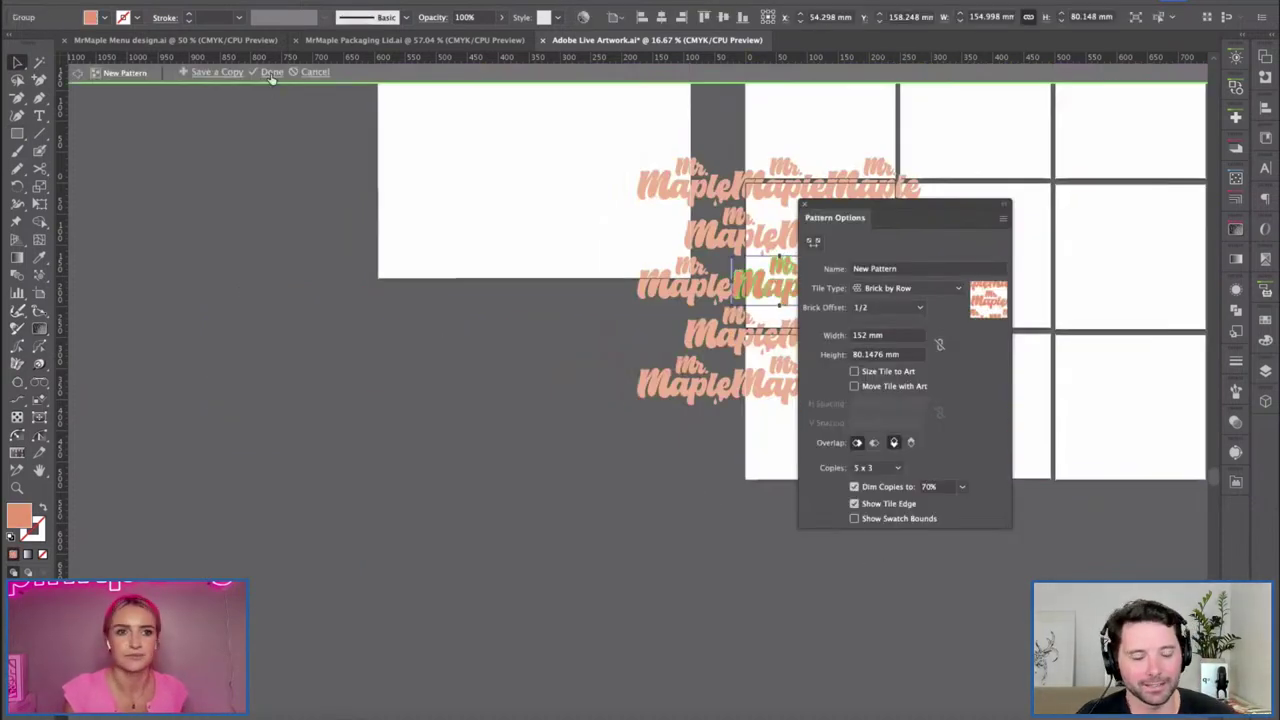
{"action": "key", "text": "super+z"}
Eyedrop the header tile's navy into the pink rectangle and delete the pattern tile.
{"action": "left_click", "coordinate": [454, 346]}
{"action": "key", "text": "i"}
{"action": "left_click", "coordinate": [430, 150]}
{"action": "key", "text": "v"}
{"action": "left_click_drag", "start_coordinate": [556, 292], "coordinate": [414, 372]}
{"action": "left_click", "coordinate": [414, 343], "text": "shift"}
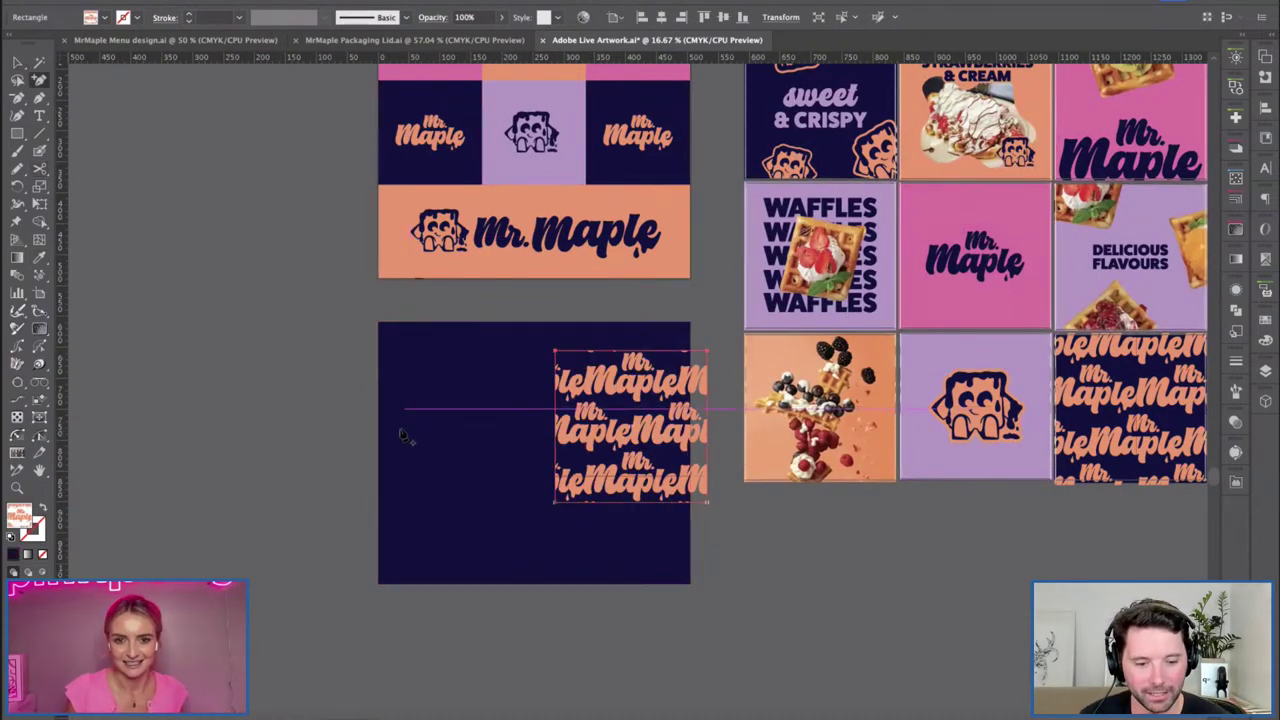
{"action": "key", "text": "Delete"}
Draw a pattern-filled rectangle over the navy artboard, check its fill hex, and switch to Photoshop.
{"action": "key", "text": "m"}
{"action": "left_click_drag", "start_coordinate": [378, 322], "coordinate": [690, 584]}
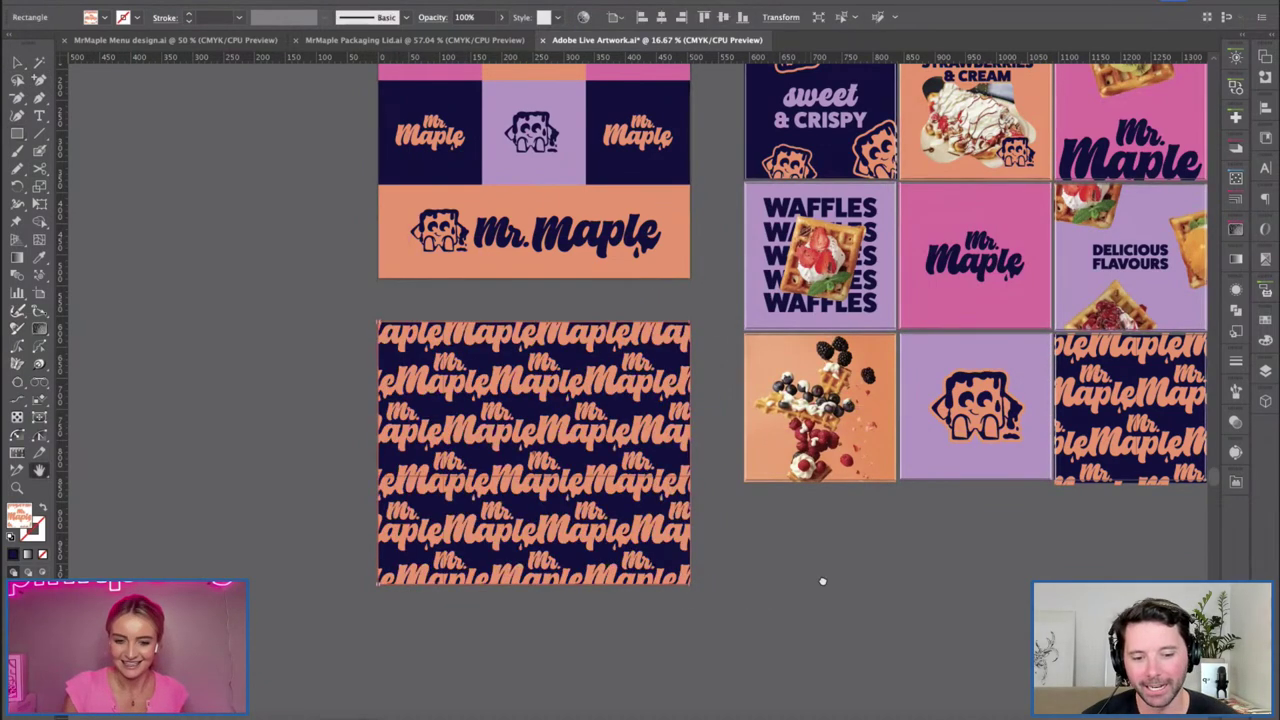
{"action": "scroll", "coordinate": [822, 580], "scroll_direction": "right", "scroll_amount": 2}
{"action": "key", "text": "v"}
{"action": "left_click", "coordinate": [375, 499]}
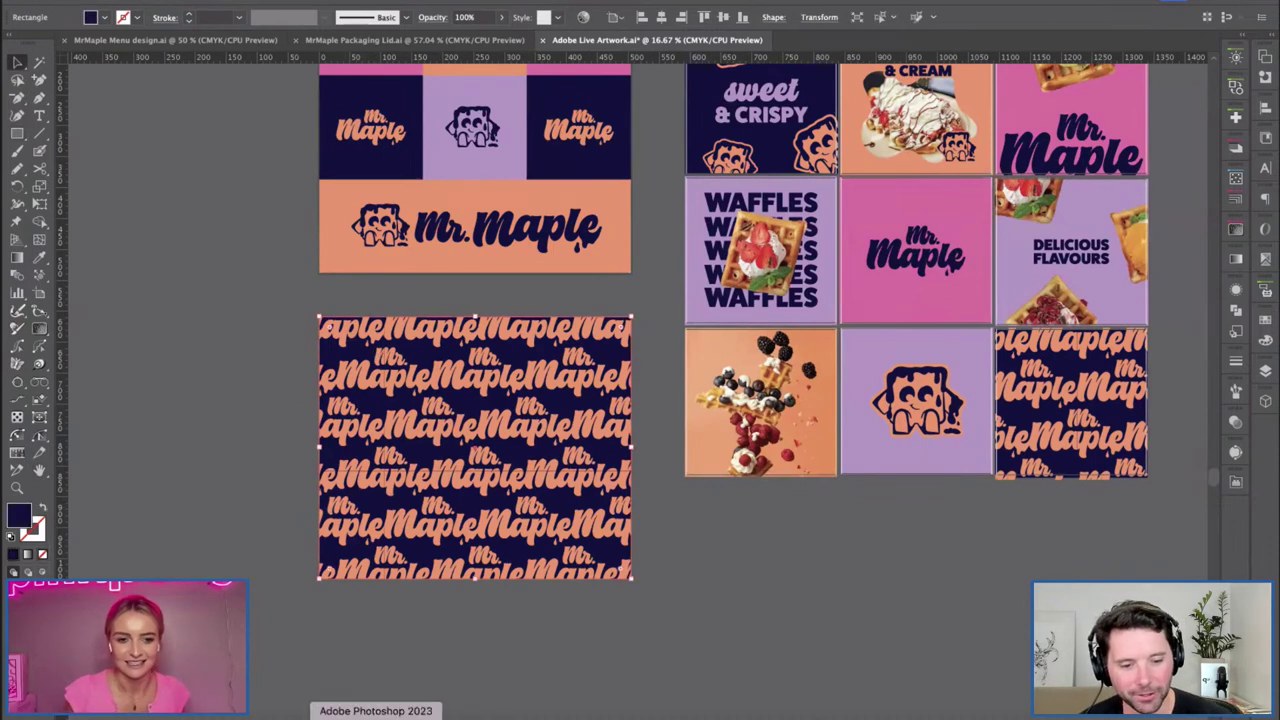
{"action": "double_click", "coordinate": [24, 514]}
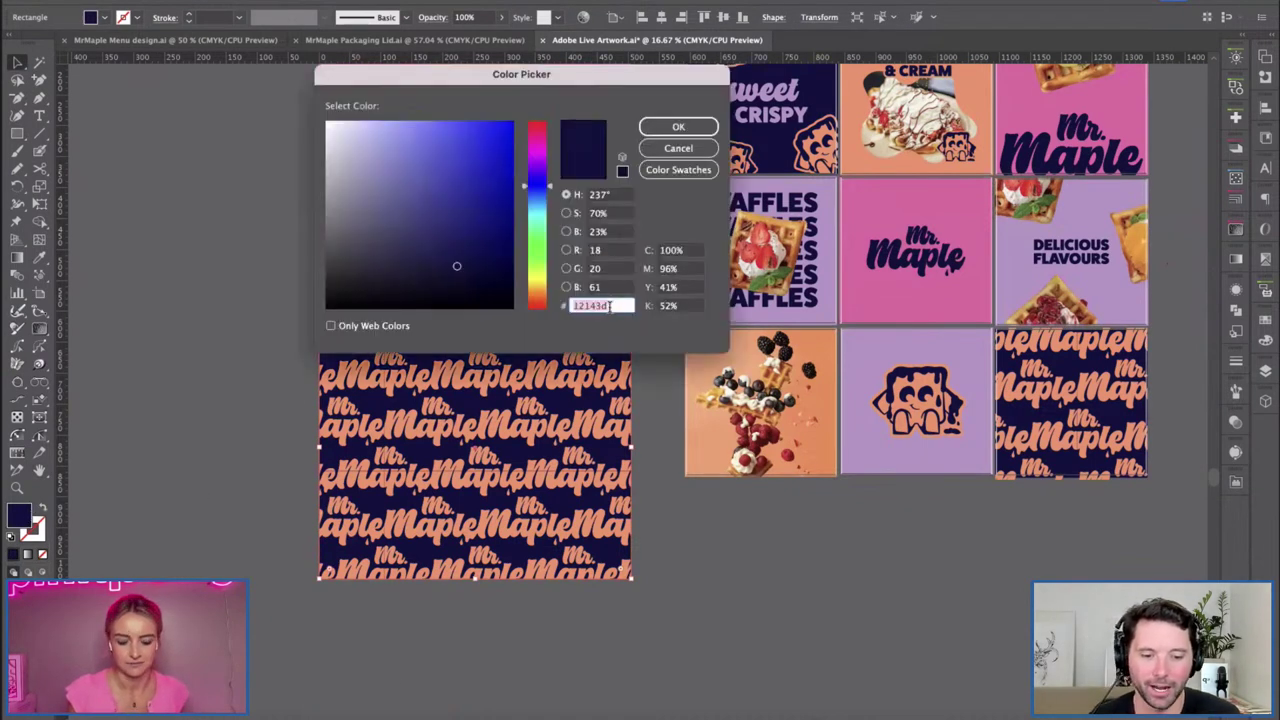
{"action": "left_click", "coordinate": [678, 127]}
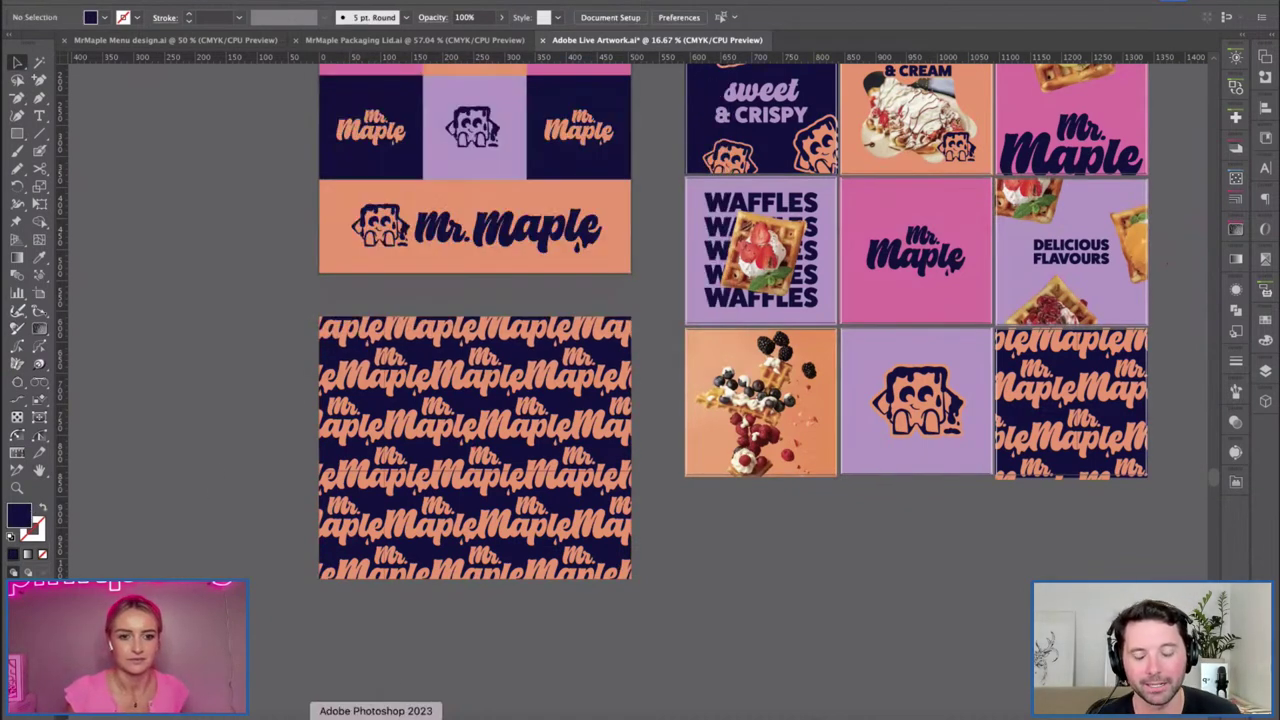
{"action": "left_click", "coordinate": [376, 716]}
{"action": "left_click", "coordinate": [1155, 695]}
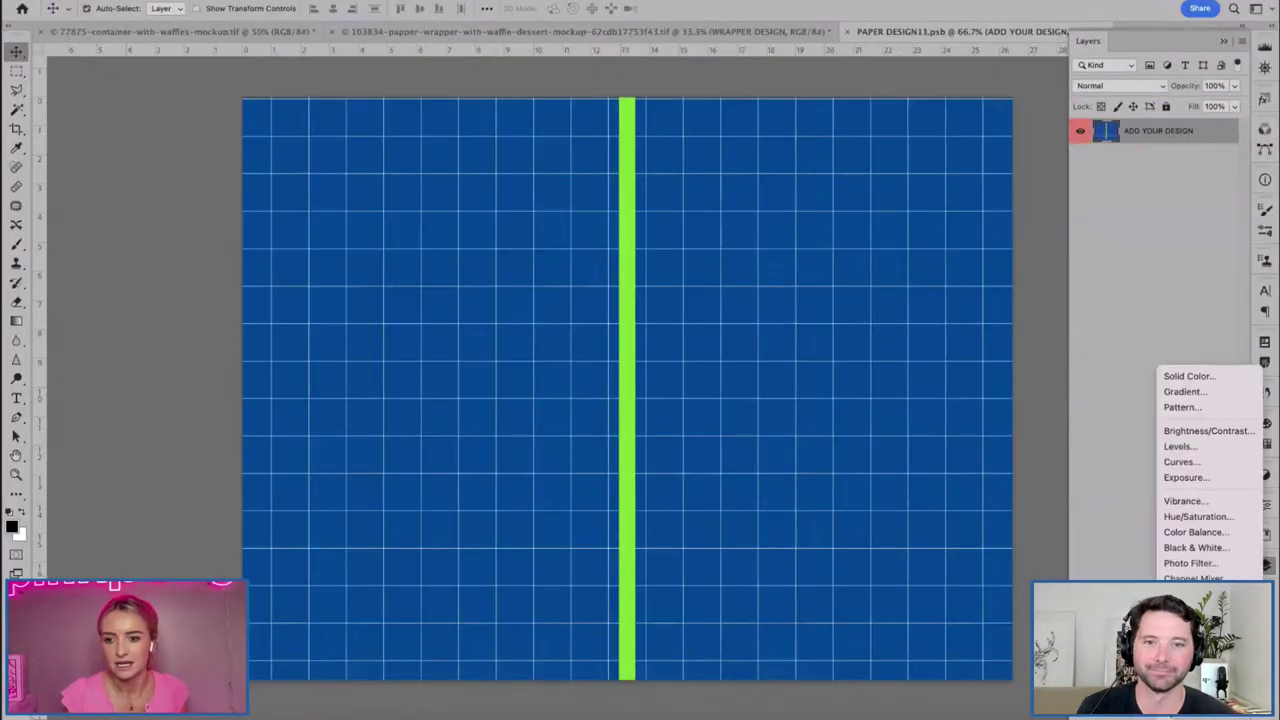
Add a Solid Color fill layer in hex 12143d and delete the ADD YOUR DESIGN layer.
{"action": "left_click", "coordinate": [1172, 372]}
{"action": "key", "text": "ctrl+v"}
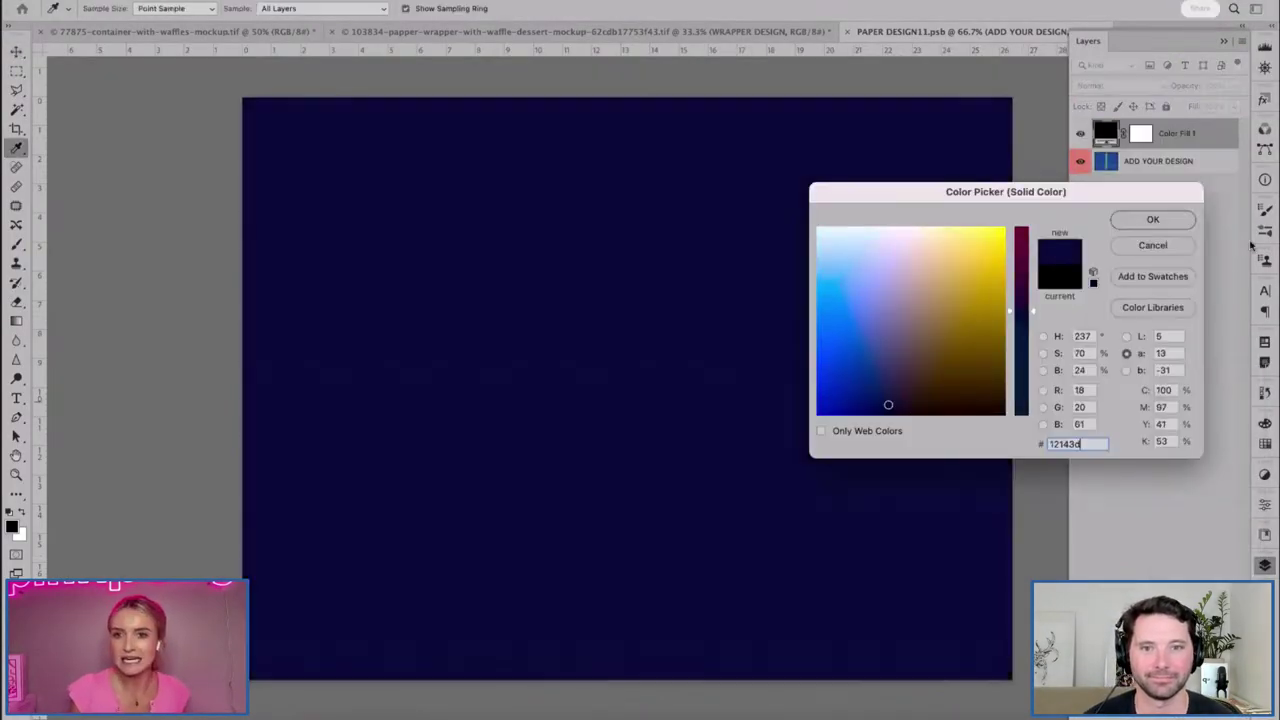
{"action": "left_click", "coordinate": [1153, 219]}
{"action": "key", "text": "Delete"}
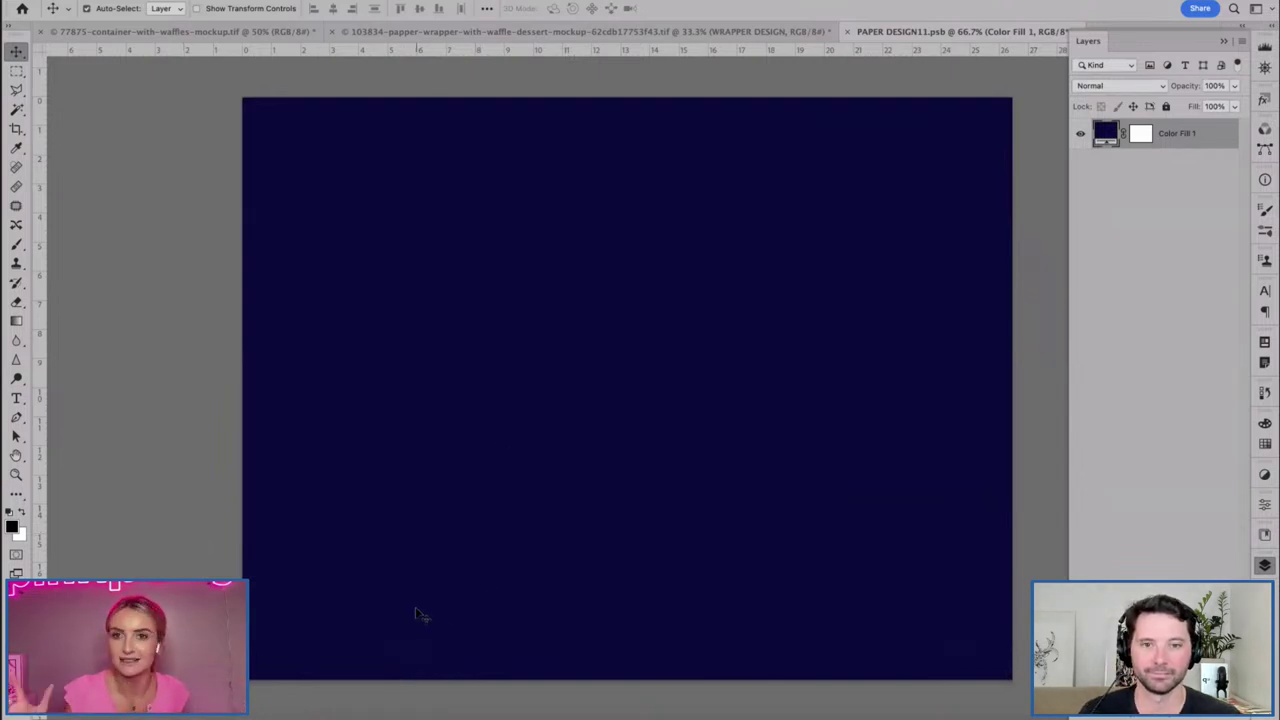
{"action": "left_click", "coordinate": [310, 716]}
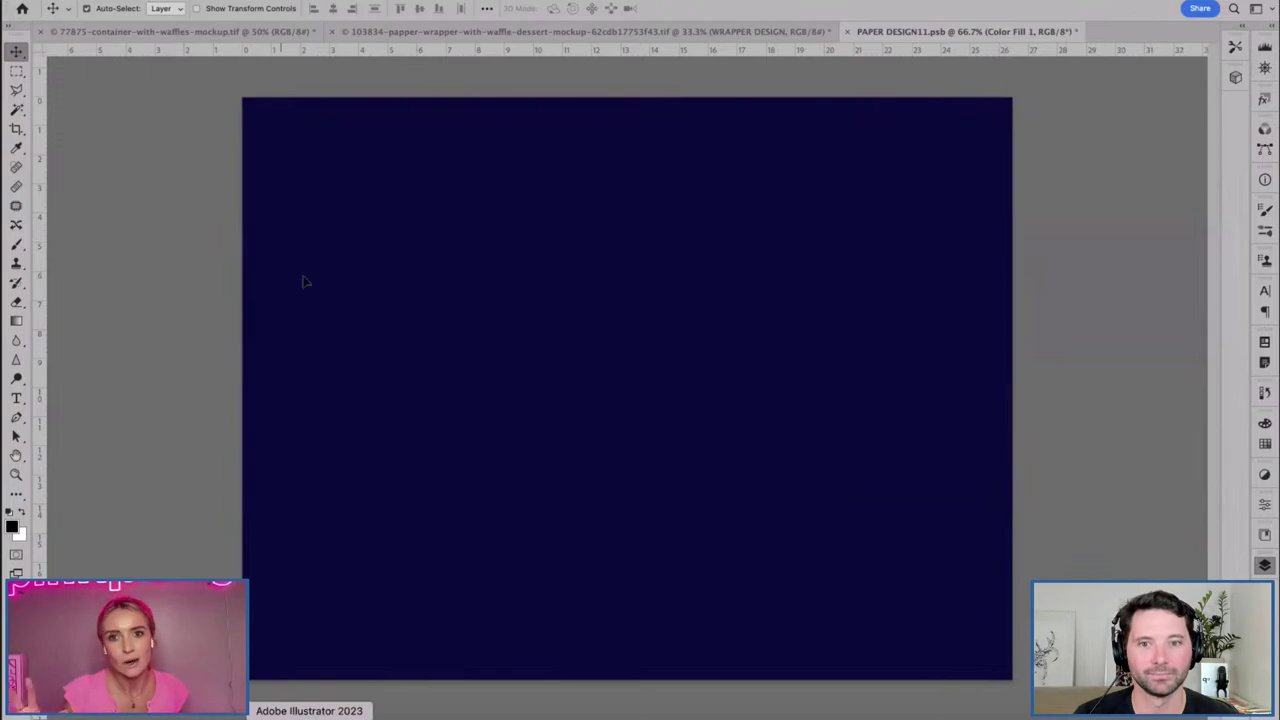
Test-move the pattern rectangle left, then undo the move.
{"action": "key", "text": "v"}
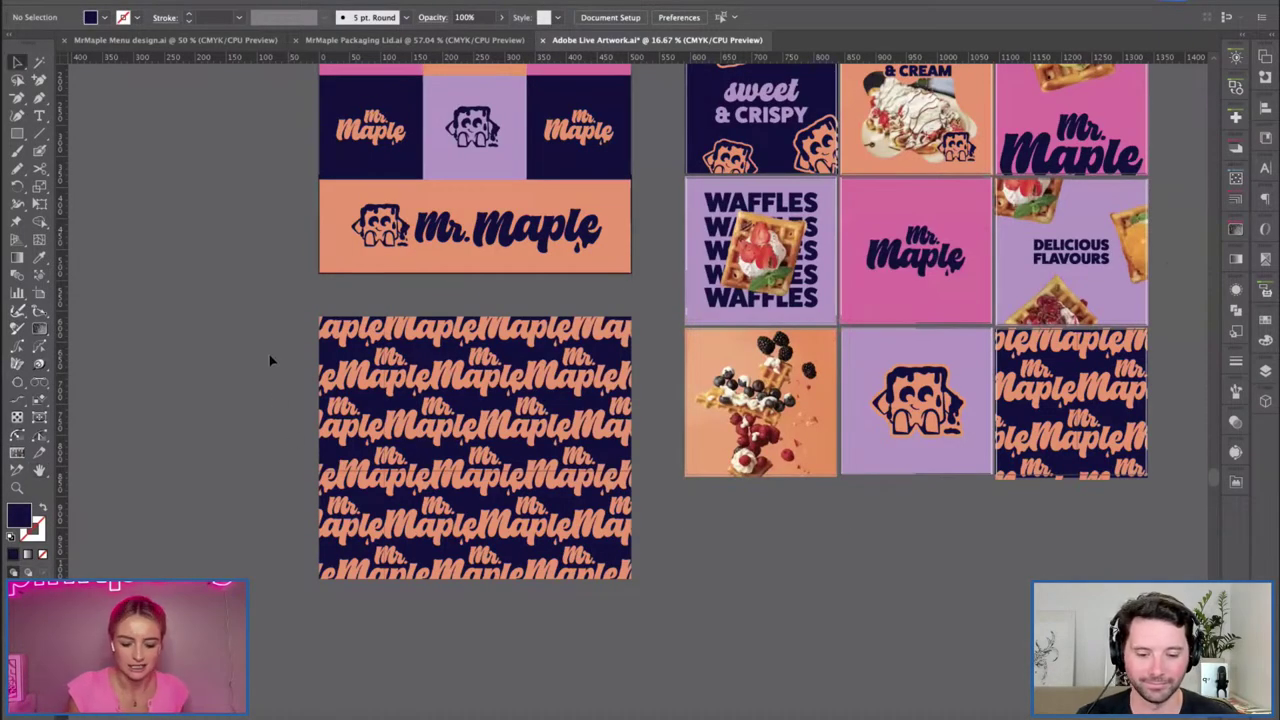
{"action": "left_click_drag", "start_coordinate": [326, 444], "coordinate": [272, 443]}
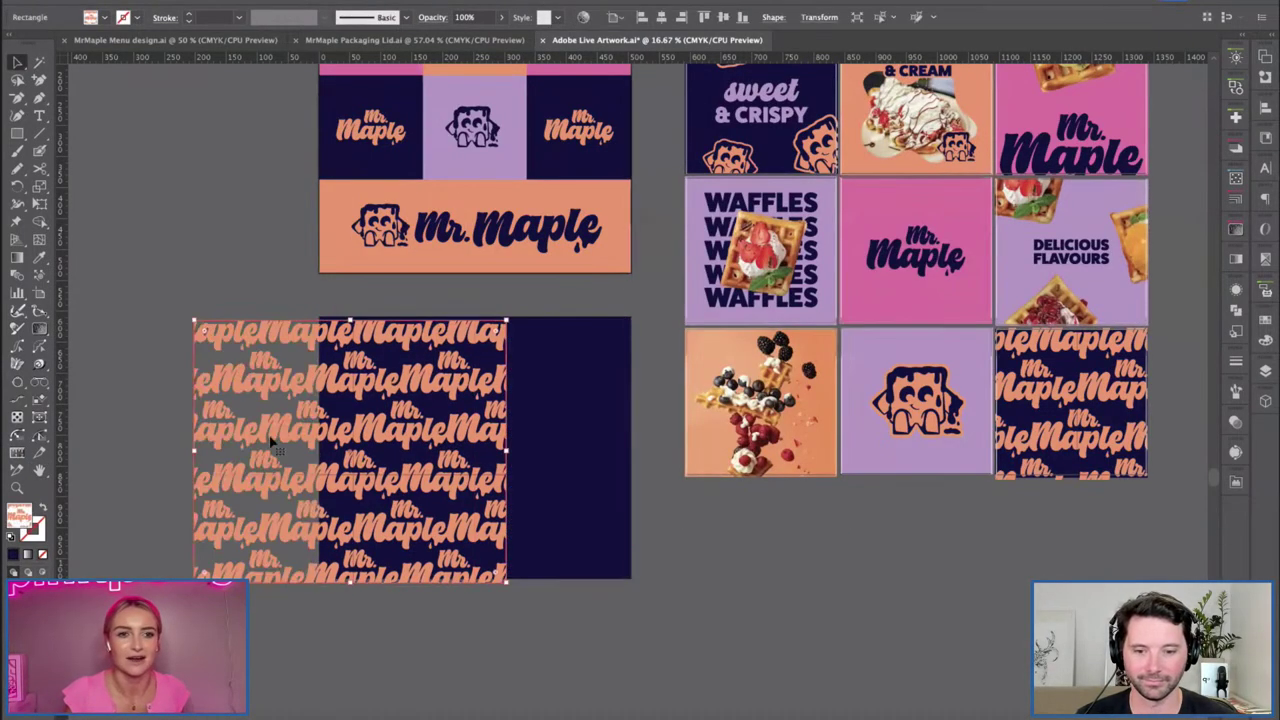
{"action": "key", "text": "ctrl+z"}
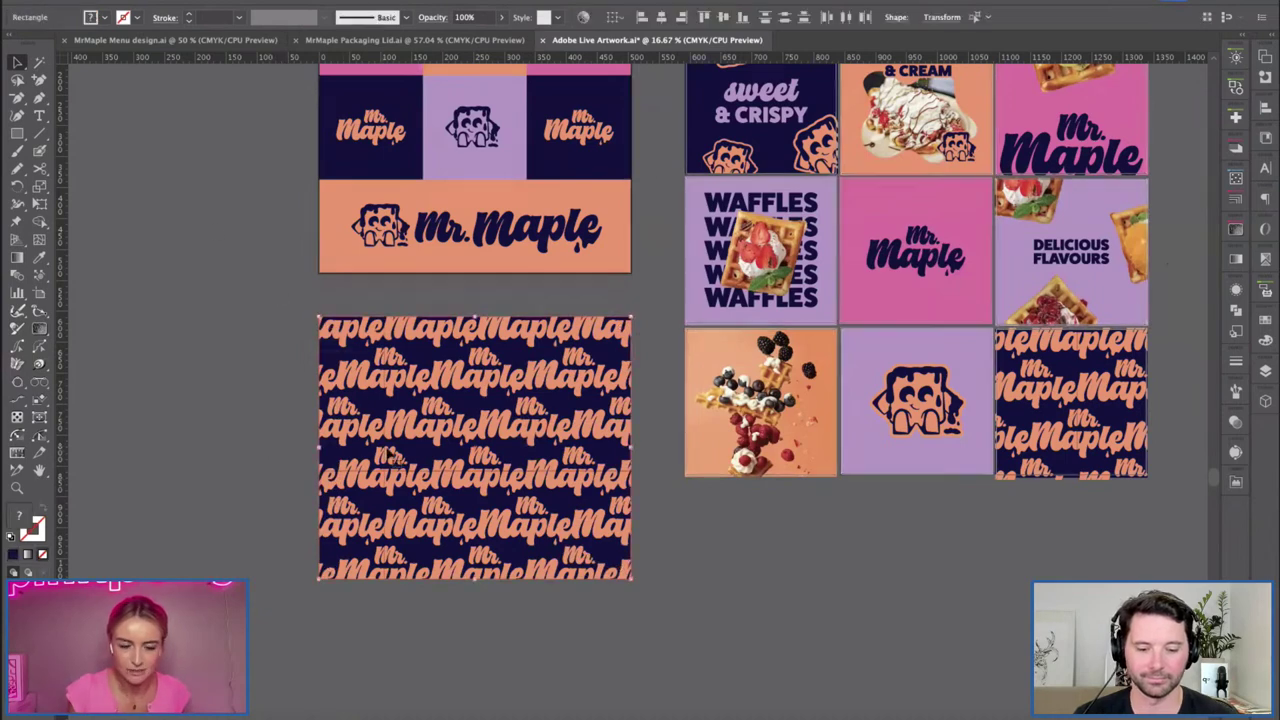
{"action": "left_click", "coordinate": [286, 418]}
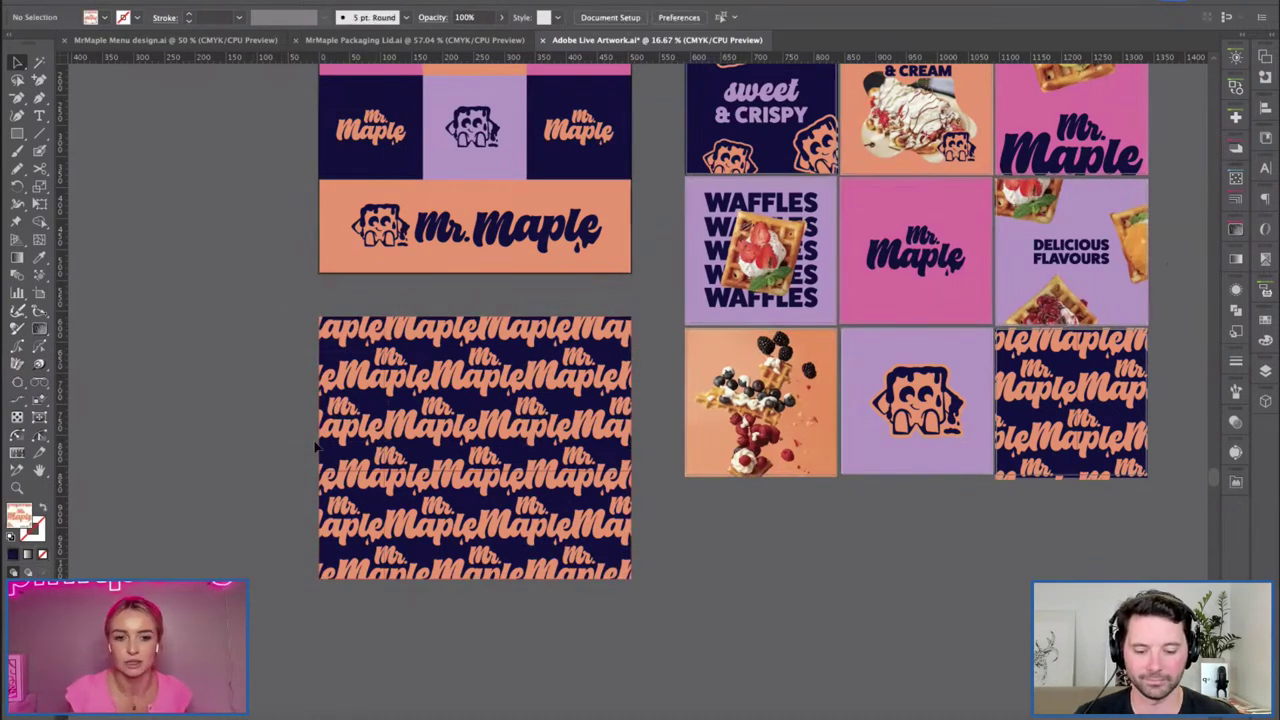
Draw a large rectangle below the pattern artboard, then paste the copied pattern in Photoshop.
{"action": "key", "text": "ctrl+minus"}
{"action": "scroll", "coordinate": [376, 545], "scroll_direction": "down", "scroll_amount": 5}
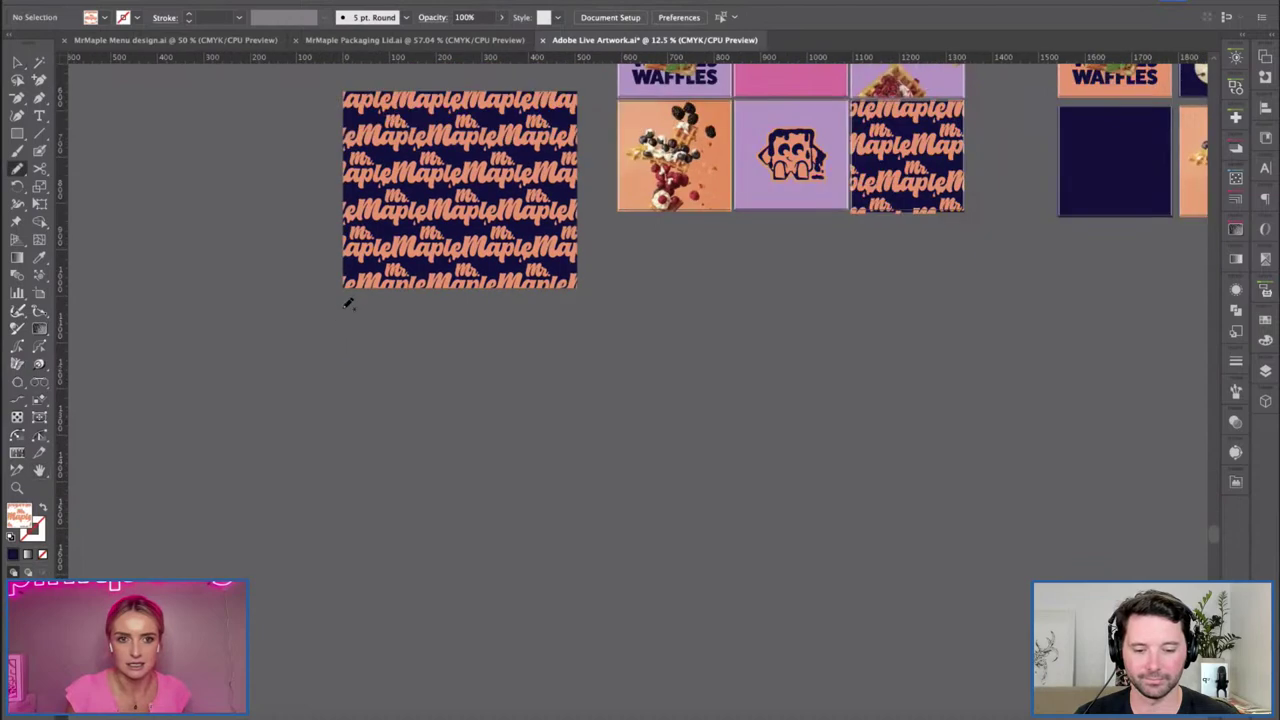
{"action": "key", "text": "m"}
{"action": "left_click_drag", "start_coordinate": [343, 305], "coordinate": [839, 605]}
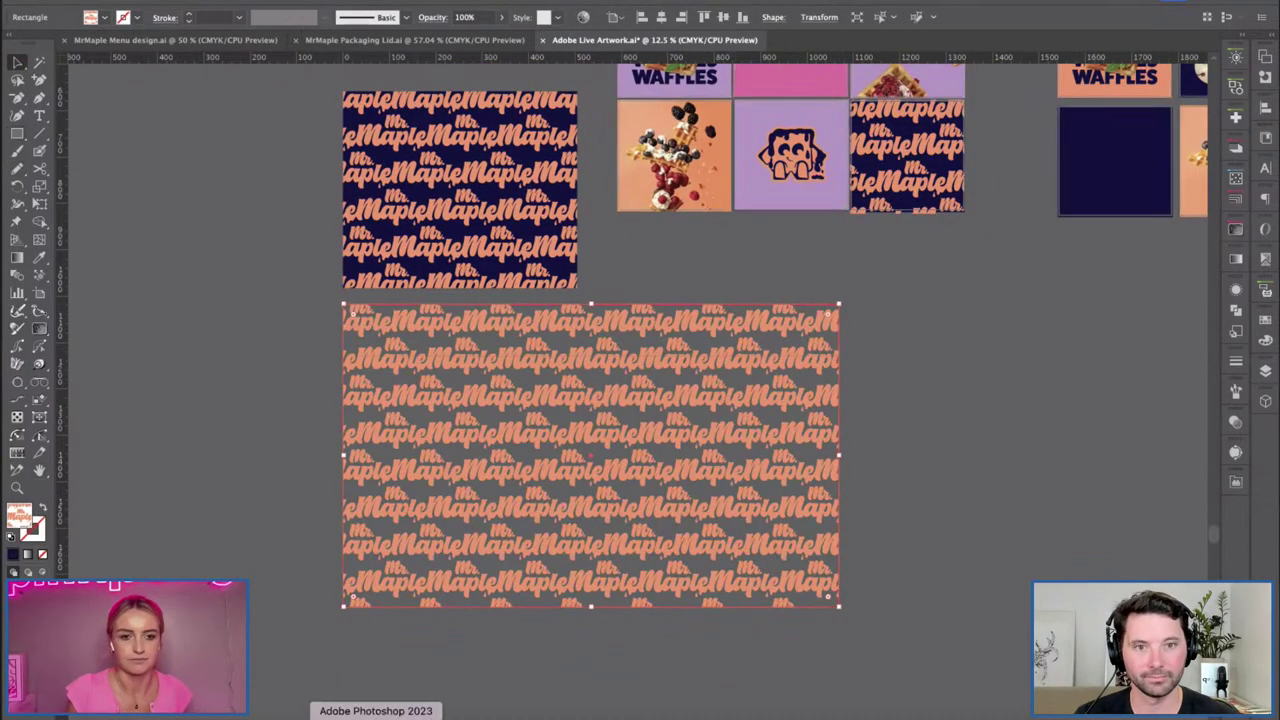
{"action": "left_click", "coordinate": [377, 712]}
{"action": "key", "text": "super+v"}
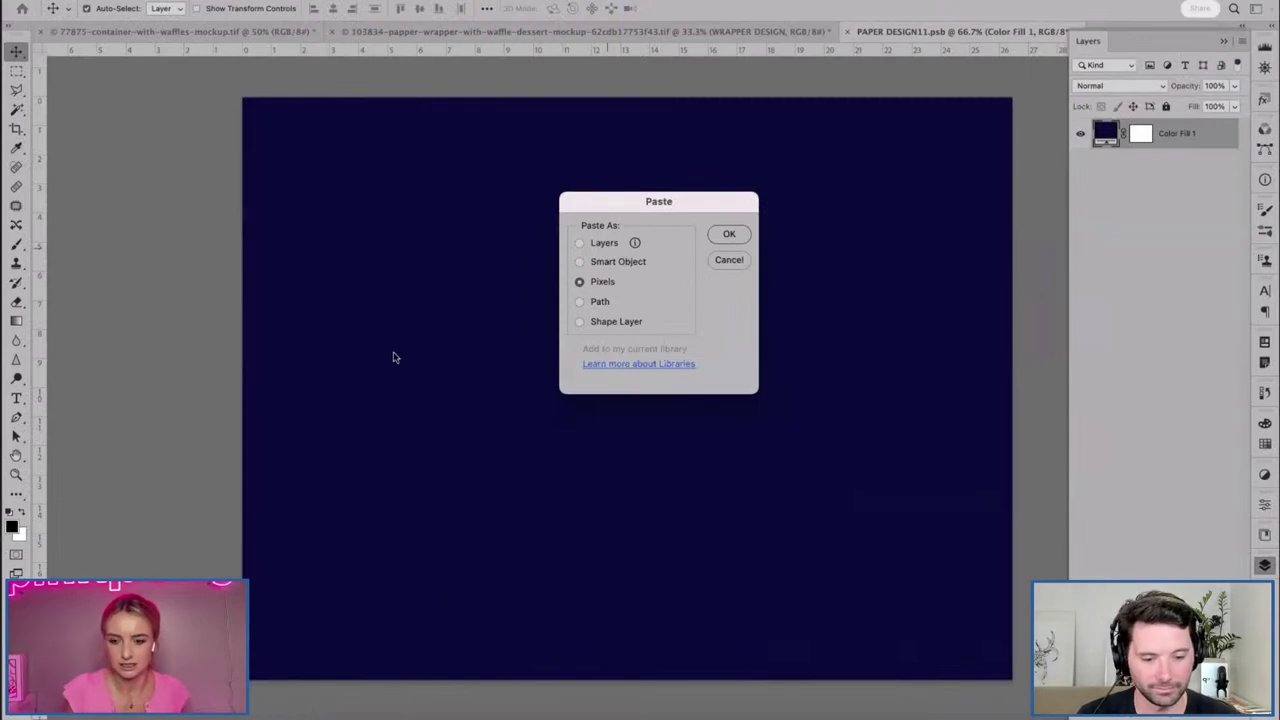
Paste the pattern as pixels, enlarge it and tilt it about 7 degrees.
{"action": "key", "text": "Return"}
{"action": "key", "text": "super+minus"}
{"action": "left_click_drag", "start_coordinate": [502, 237], "coordinate": [443, 233]}
{"action": "left_click_drag", "start_coordinate": [869, 519], "coordinate": [1082, 672]}
{"action": "key", "text": "super+minus"}
{"action": "left_click_drag", "start_coordinate": [351, 220], "coordinate": [234, 189]}
{"action": "left_click_drag", "start_coordinate": [562, 364], "coordinate": [599, 387]}
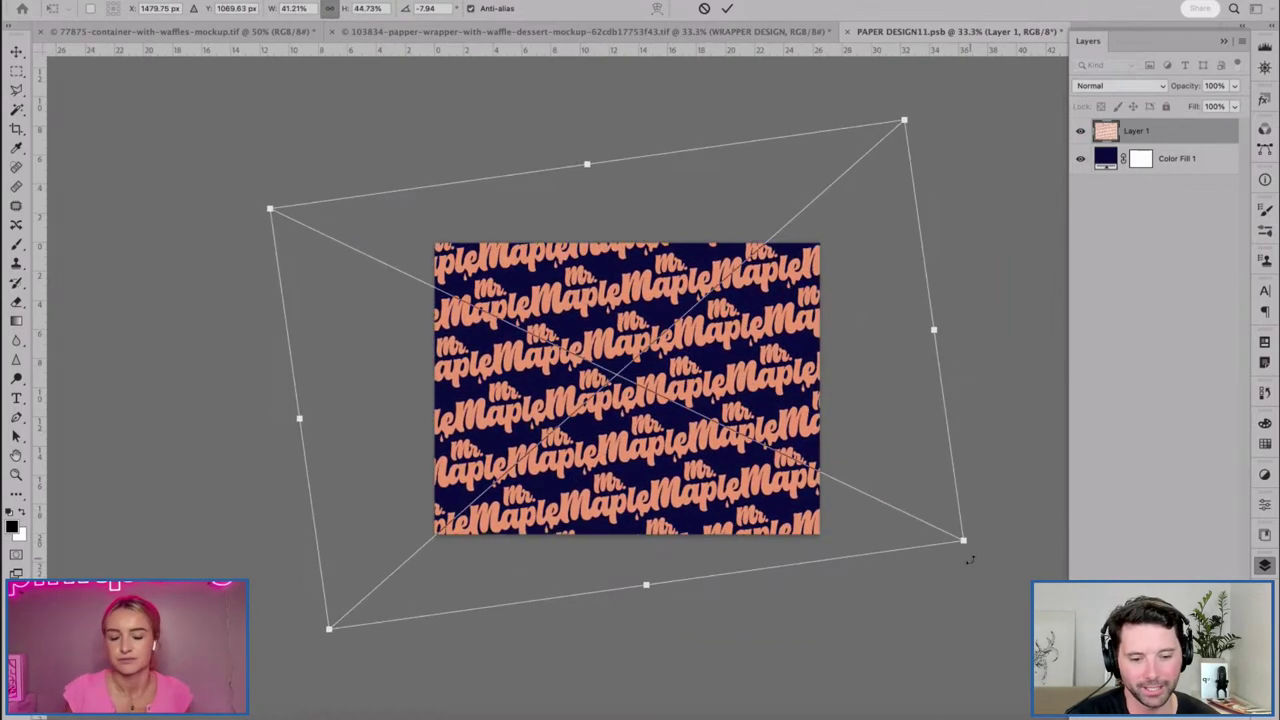
{"action": "key", "text": "Return"}
Reposition the pattern on Layer 1 with further transforms, then close PAPER DESIGN11.psb.
{"action": "key", "text": "super+t"}
{"action": "left_click_drag", "start_coordinate": [690, 395], "coordinate": [748, 458]}
{"action": "key", "text": "Return"}
{"action": "left_click", "coordinate": [749, 447]}
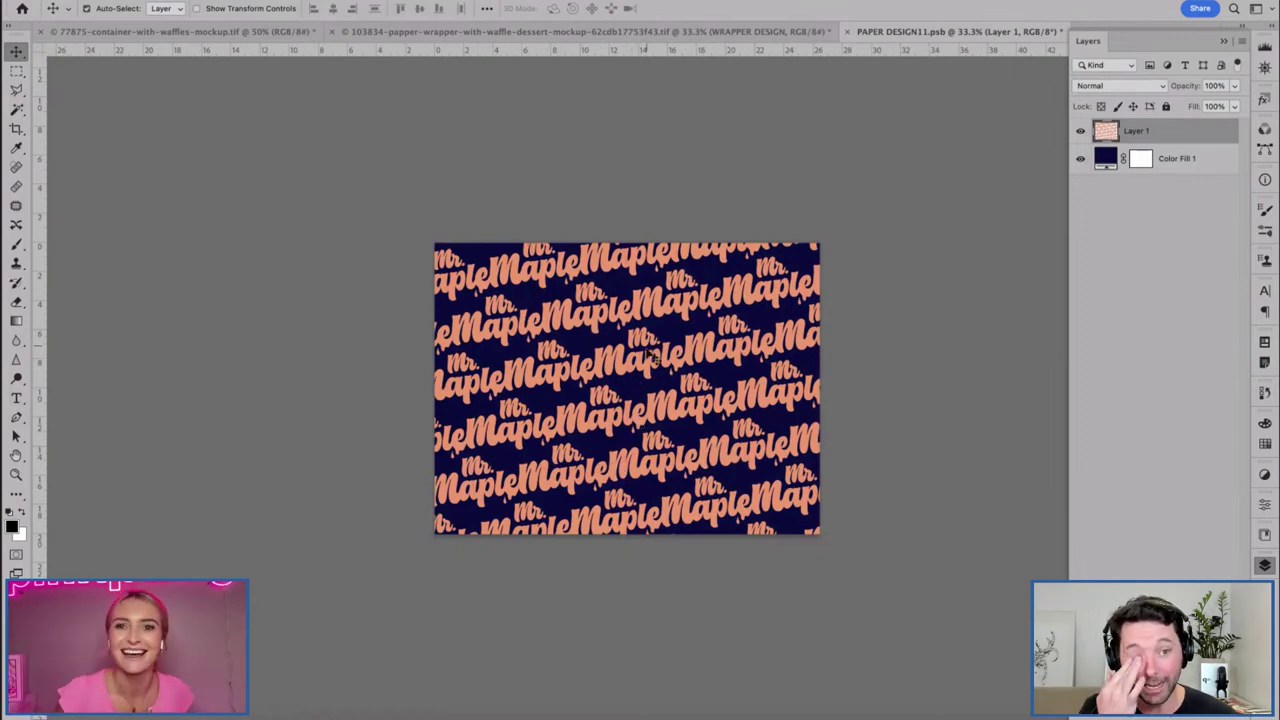
{"action": "left_click", "coordinate": [665, 408]}
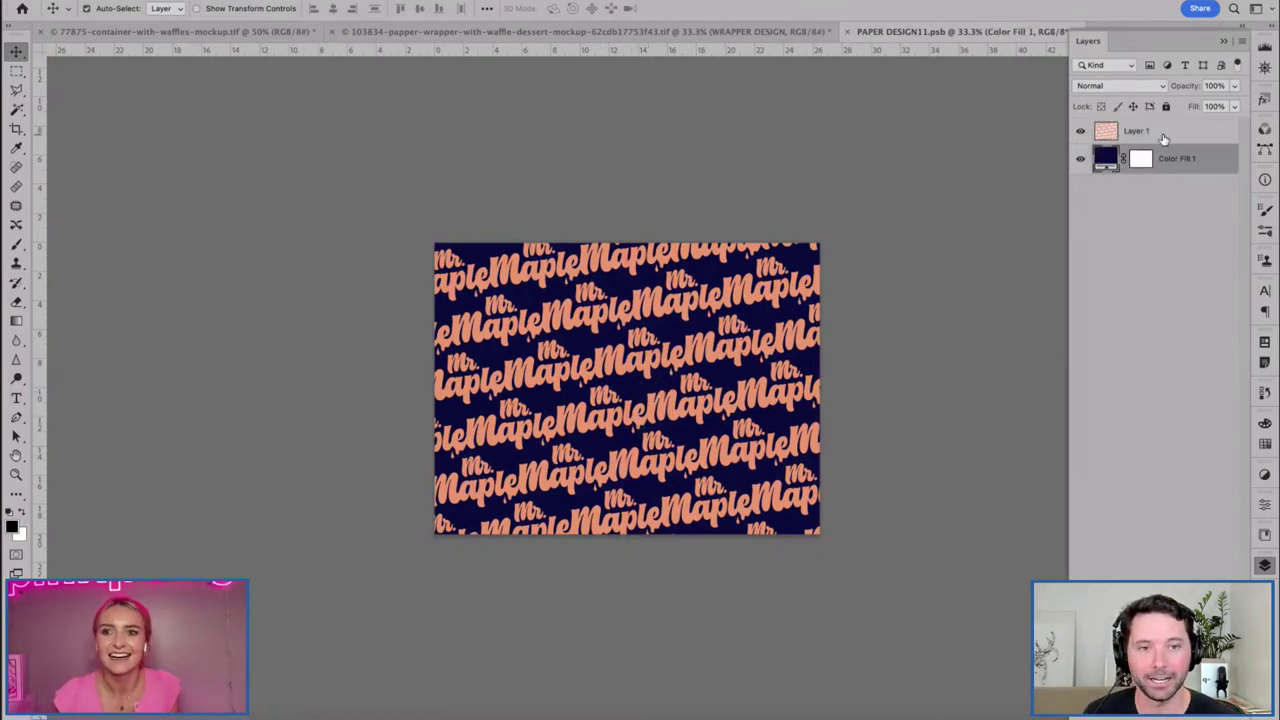
{"action": "left_click", "coordinate": [1163, 138]}
{"action": "key", "text": "ctrl+t"}
{"action": "left_click_drag", "start_coordinate": [722, 378], "coordinate": [611, 278]}
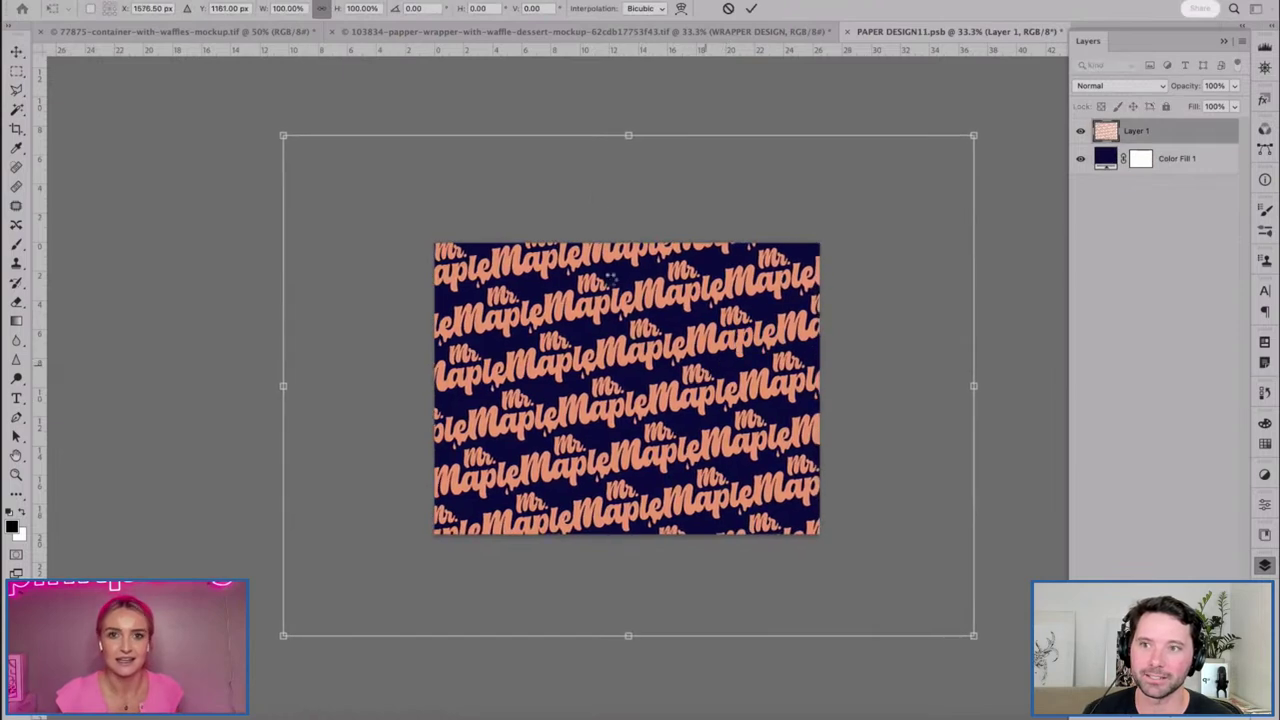
{"action": "key", "text": "Return"}
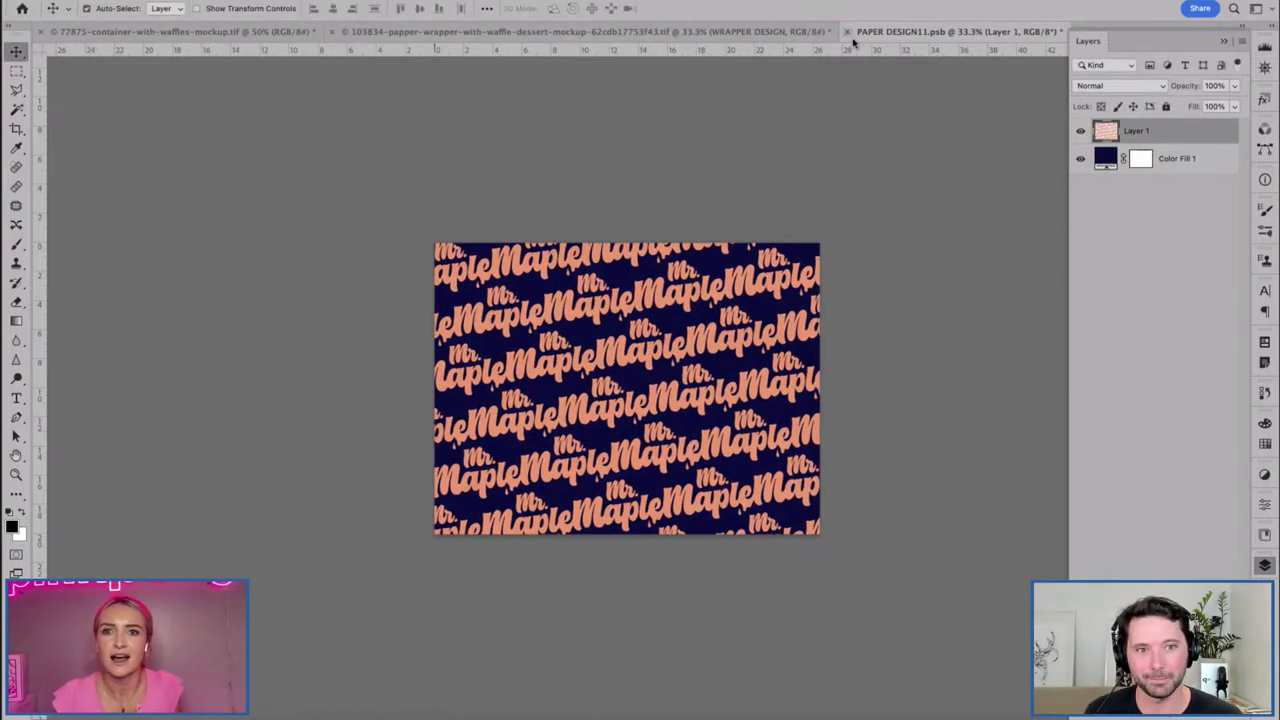
{"action": "key", "text": "ctrl+w"}
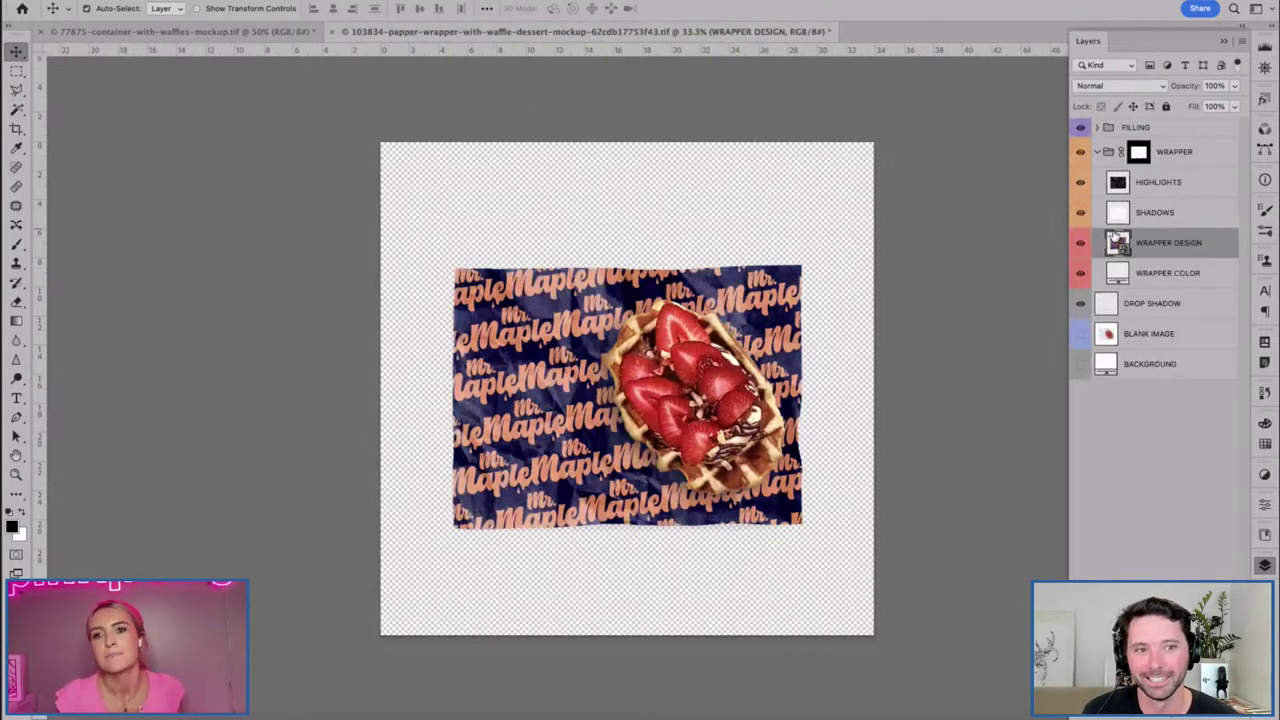
In the WRAPPER DESIGN smart object, trial a further pattern tilt, cancel it, and close the document.
{"action": "double_click", "coordinate": [1117, 245]}
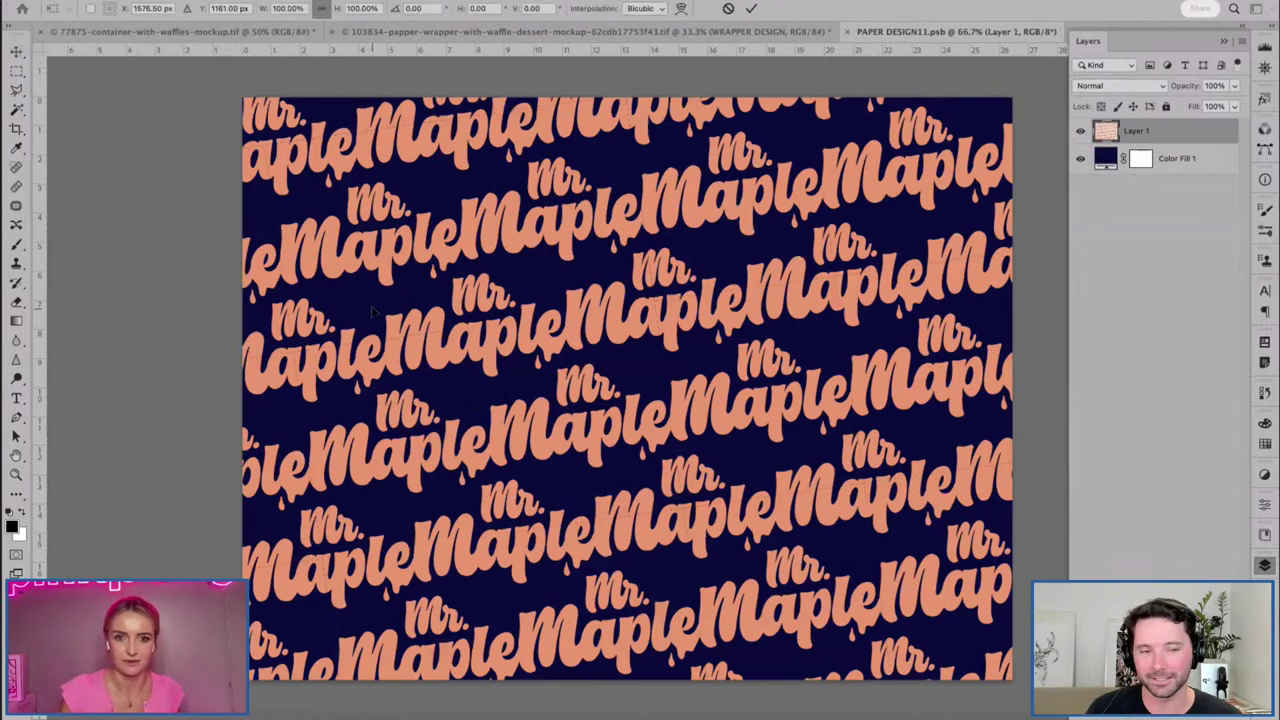
{"action": "key", "text": "ctrl+minus"}
{"action": "key", "text": "ctrl+minus"}
{"action": "key", "text": "ctrl+t"}
{"action": "left_click_drag", "start_coordinate": [233, 149], "coordinate": [190, 231]}
{"action": "left_click_drag", "start_coordinate": [577, 400], "coordinate": [593, 390]}
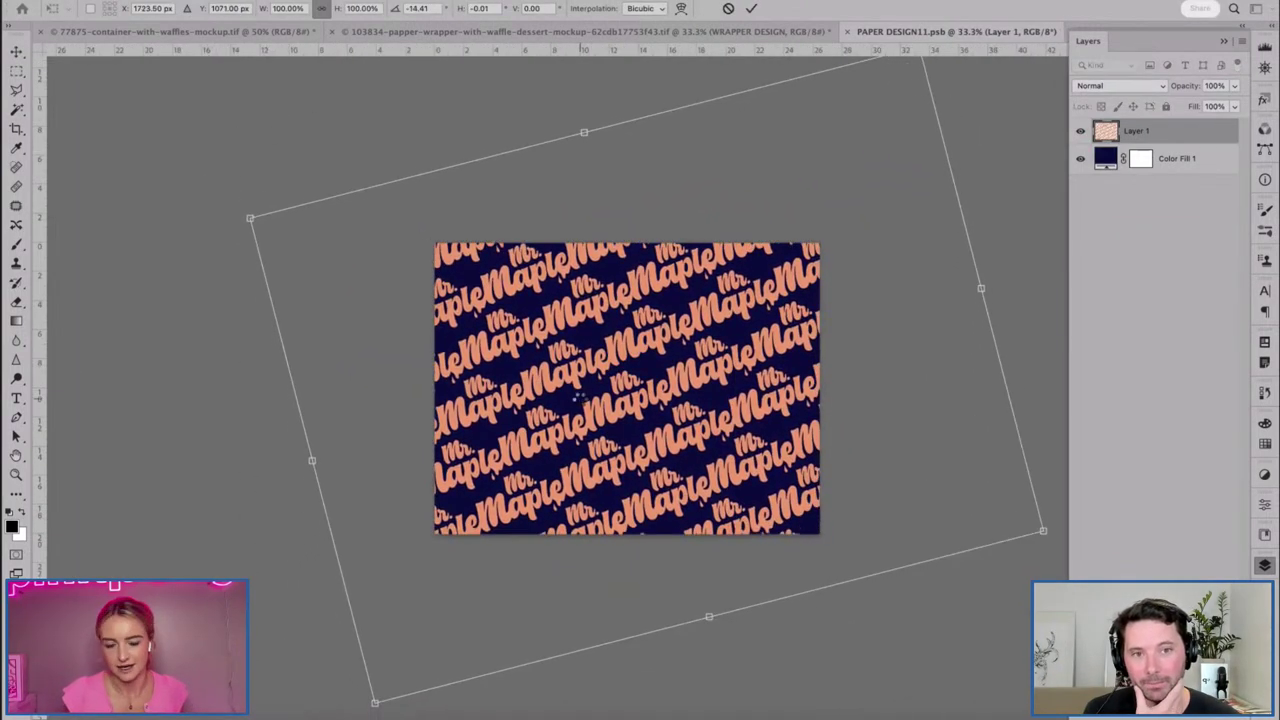
{"action": "key", "text": "Escape"}
{"action": "left_click", "coordinate": [846, 31]}
{"action": "key", "text": "Return"}
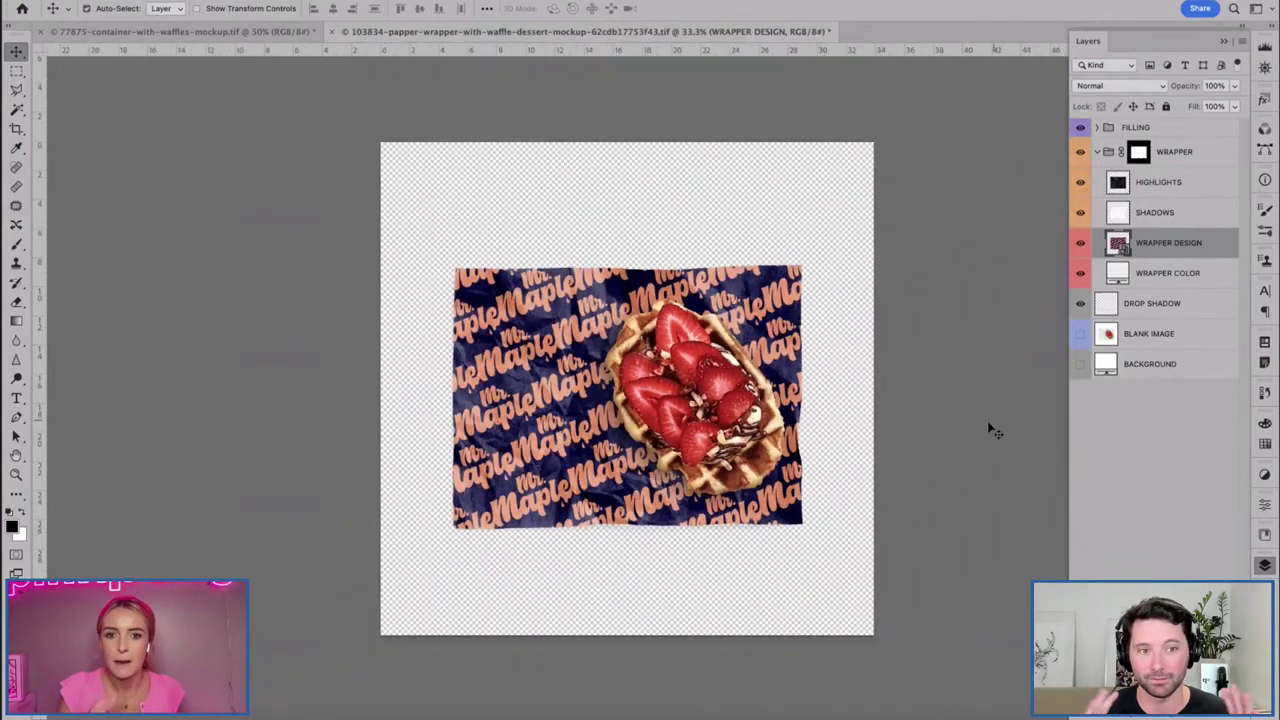
Paste the waffle mascot from the lilac tile as pixels, shrink it, then delete it.
{"action": "double_click", "coordinate": [1105, 243]}
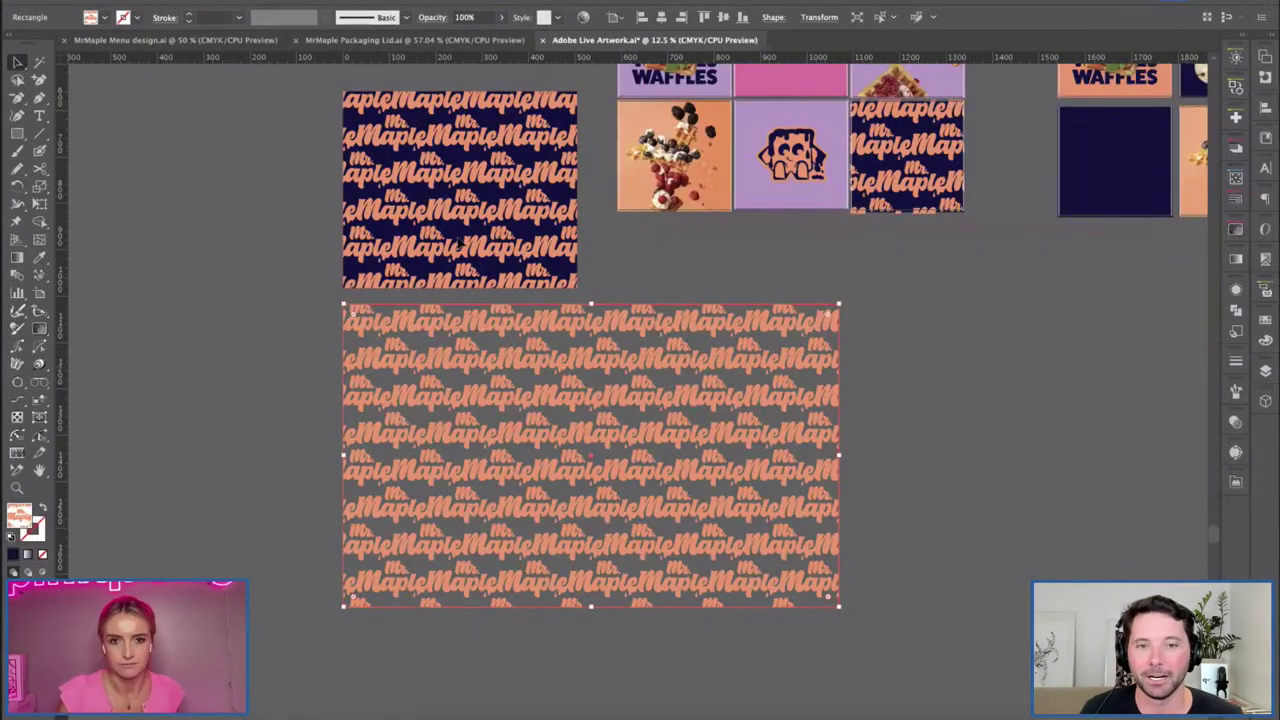
{"action": "scroll", "coordinate": [686, 380], "scroll_direction": "up", "scroll_amount": 5}
{"action": "left_click", "coordinate": [691, 383]}
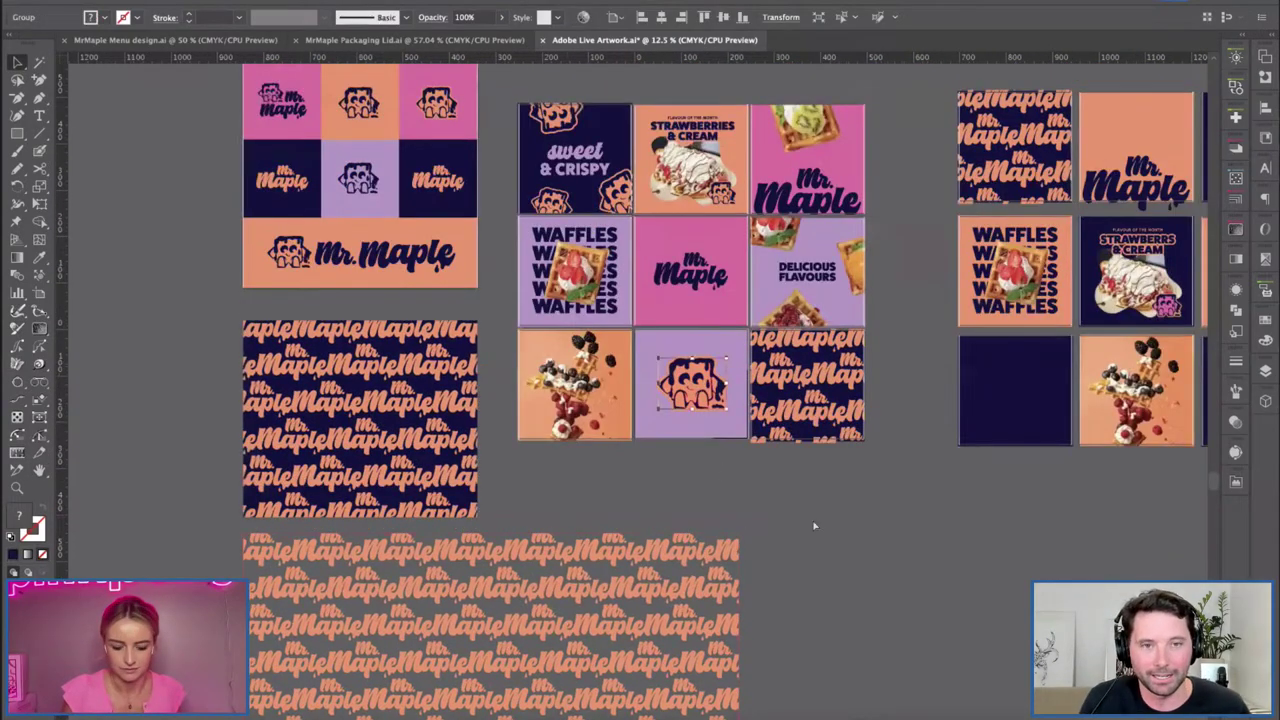
{"action": "left_click", "coordinate": [372, 714]}
{"action": "key", "text": "super+v"}
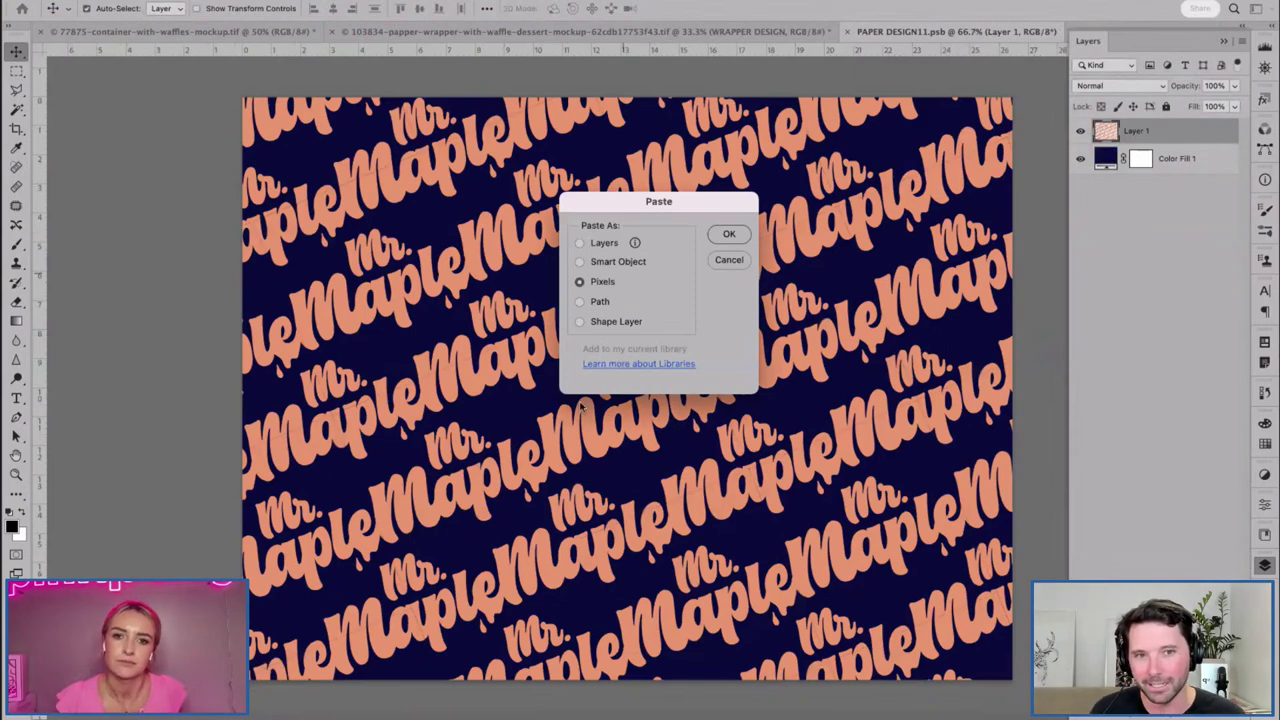
{"action": "left_click", "coordinate": [729, 234]}
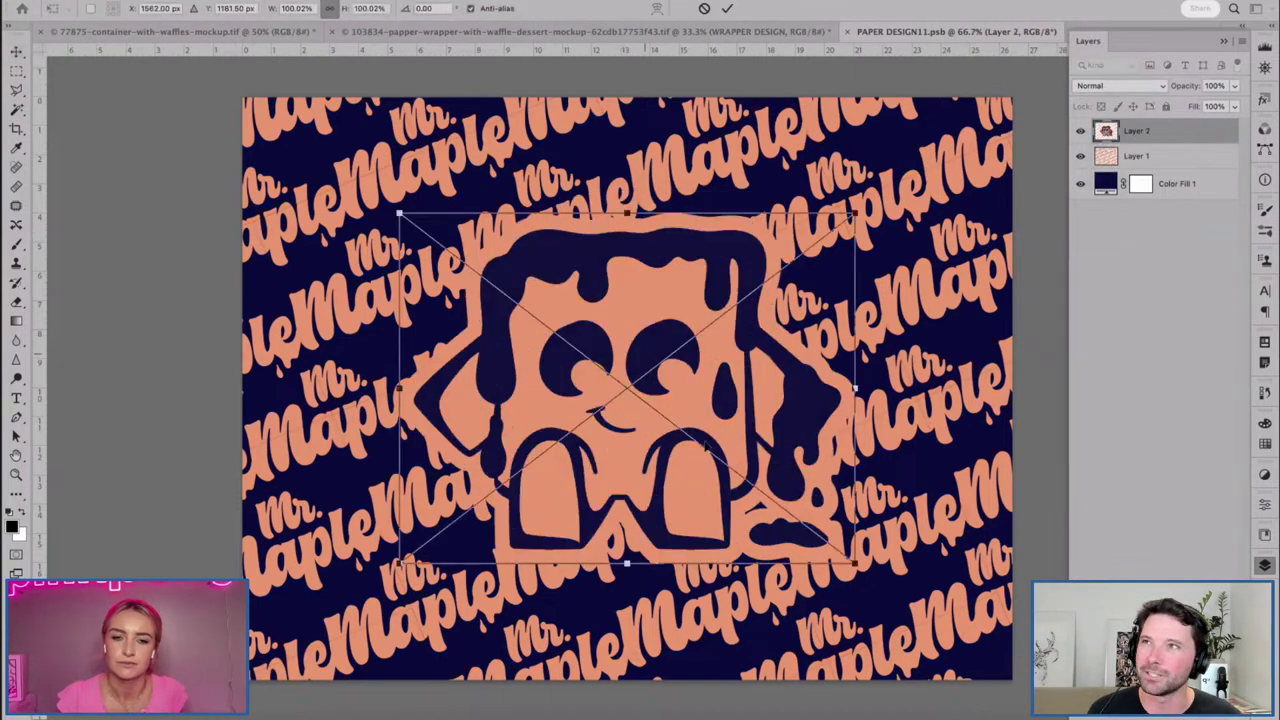
{"action": "left_click_drag", "start_coordinate": [853, 567], "coordinate": [642, 399]}
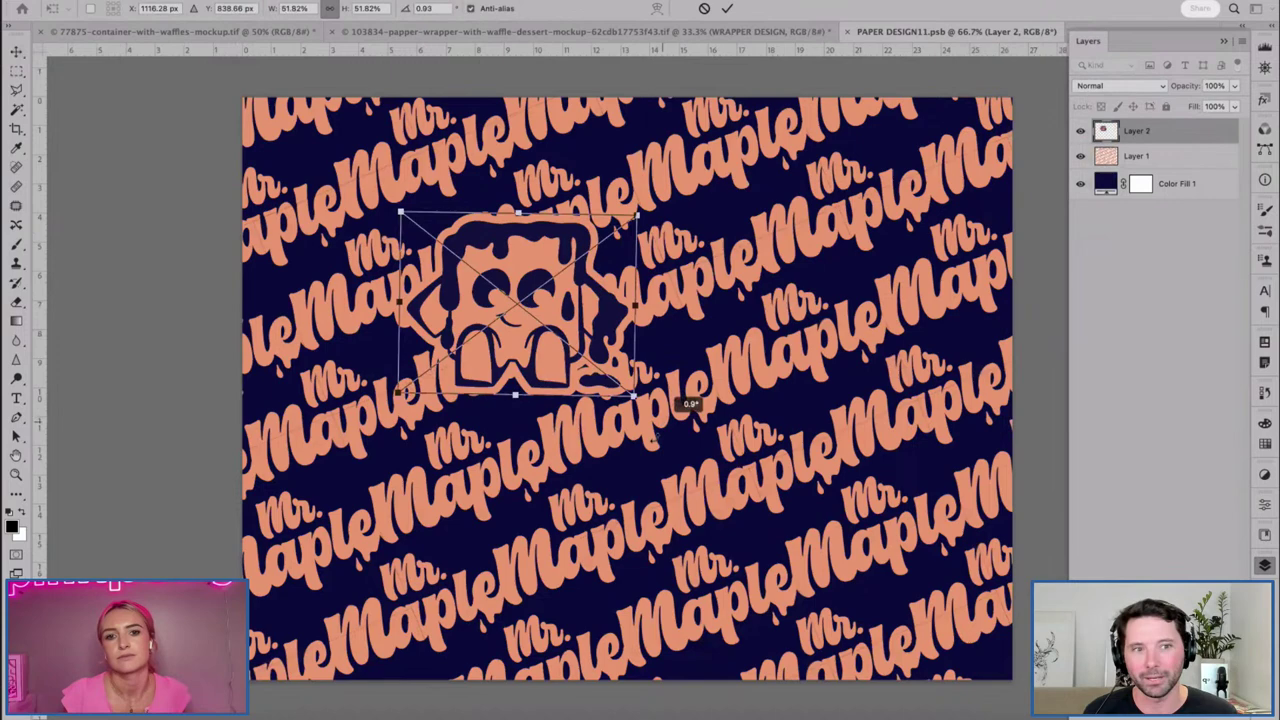
{"action": "key", "text": "Return"}
{"action": "key", "text": "Delete"}
{"action": "left_click", "coordinate": [709, 714]}
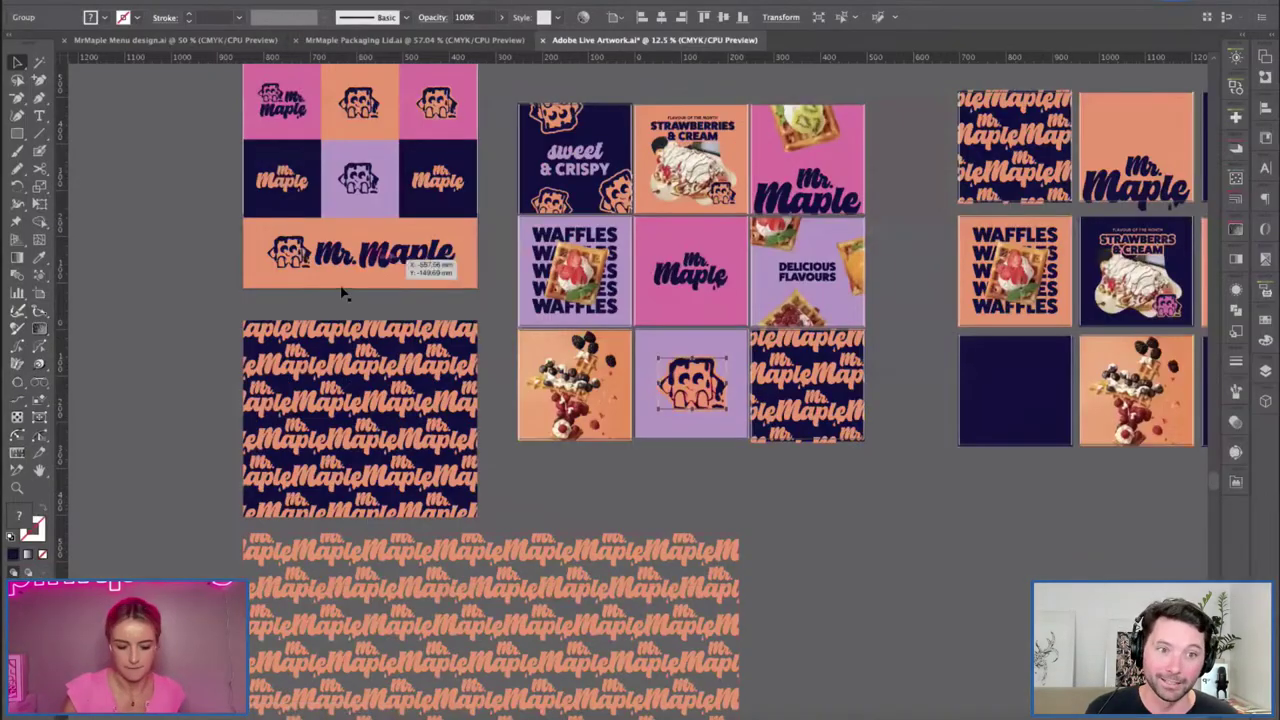
Duplicate the waffle mascot below the artboard grid and scale the copy up.
{"action": "left_click_drag", "start_coordinate": [690, 383], "coordinate": [818, 550]}
{"action": "left_click", "coordinate": [620, 507]}
{"action": "scroll", "coordinate": [620, 507], "scroll_direction": "up", "scroll_amount": 3}
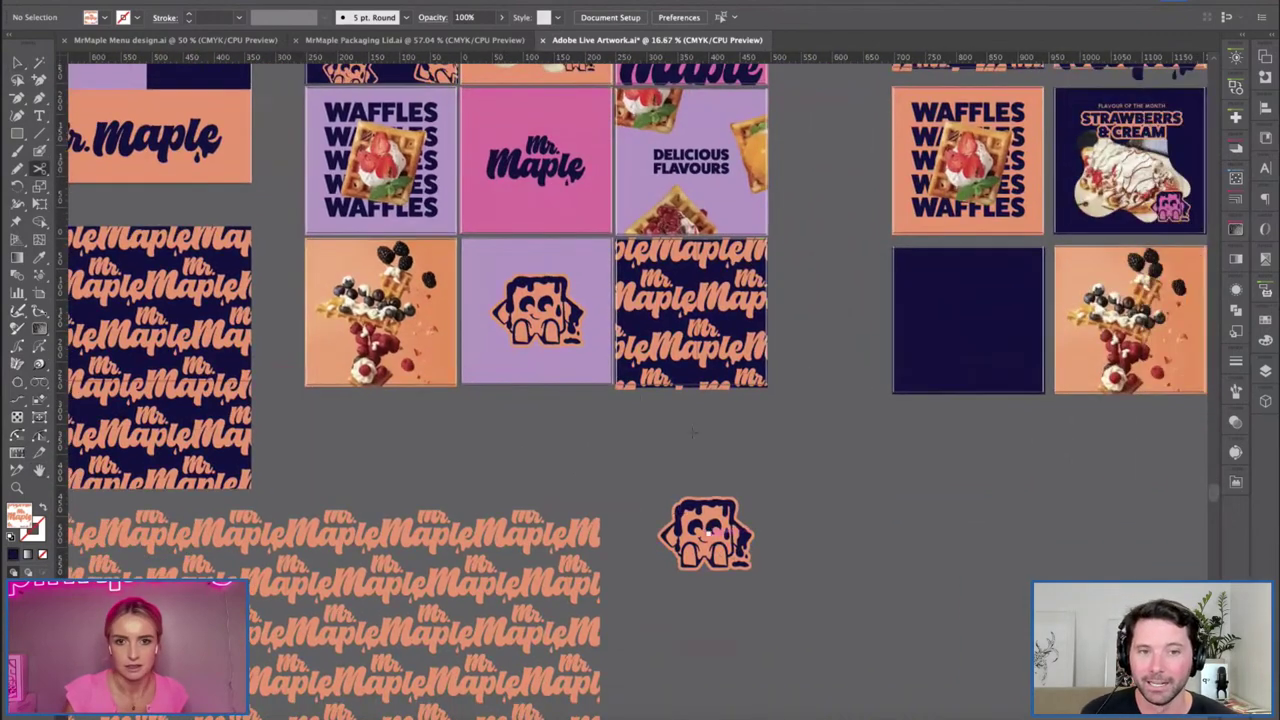
{"action": "key", "text": "v"}
{"action": "left_click", "coordinate": [705, 530]}
{"action": "left_click_drag", "start_coordinate": [752, 498], "coordinate": [861, 451]}
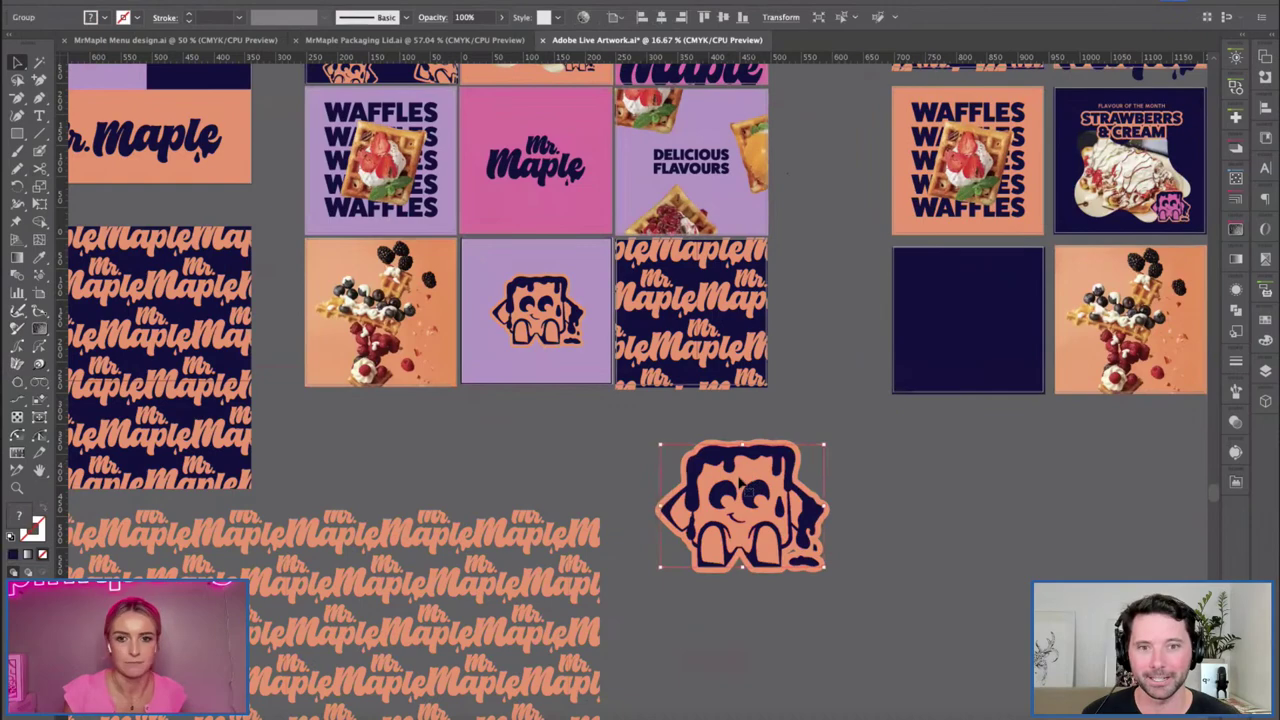
Expand the mascot copy's appearance into plain shapes and move it back below the grid.
{"action": "double_click", "coordinate": [740, 510]}
{"action": "key", "text": "Escape"}
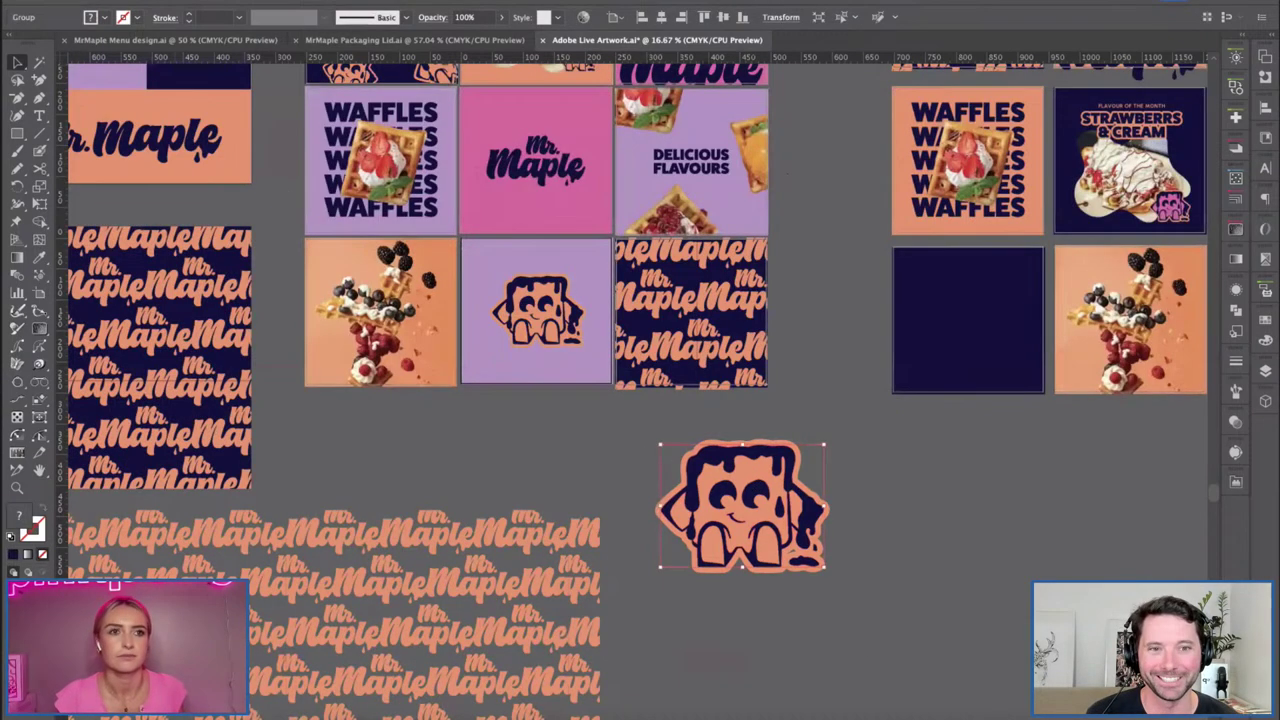
{"action": "left_click", "coordinate": [181, 1]}
{"action": "left_click", "coordinate": [211, 374]}
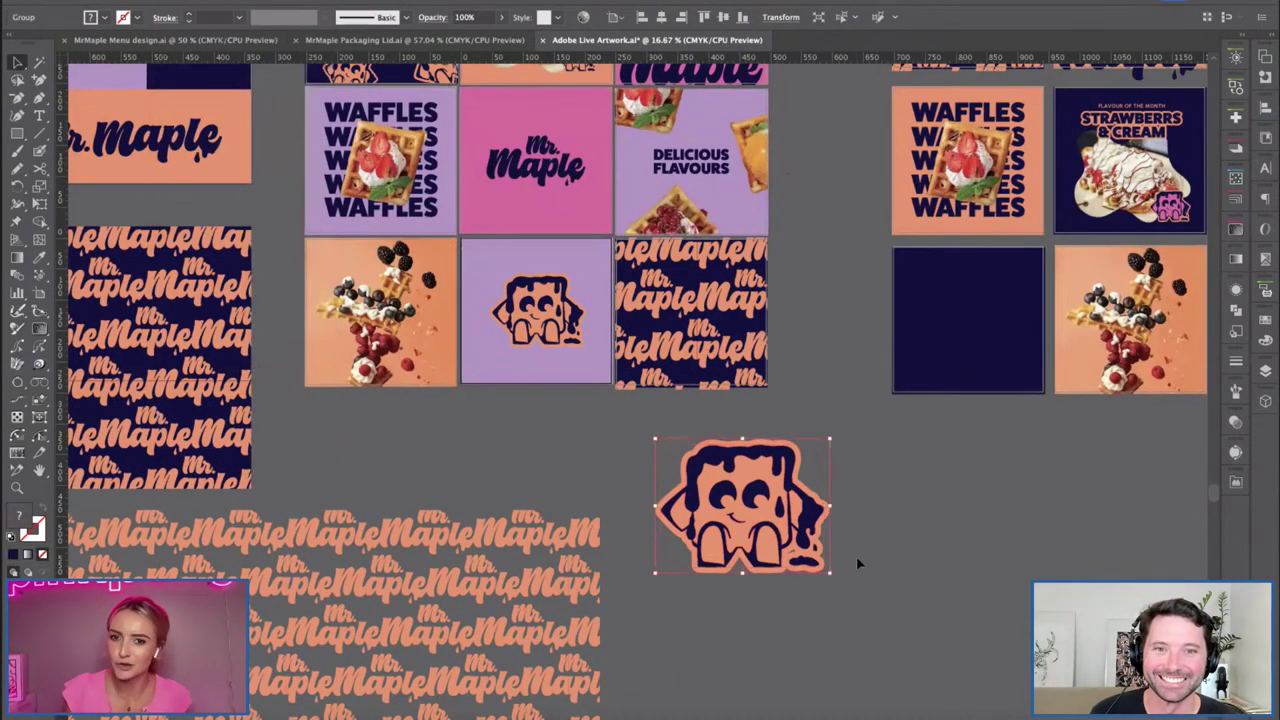
{"action": "key", "text": "Return"}
{"action": "left_click", "coordinate": [191, 311]}
{"action": "left_click_drag", "start_coordinate": [910, 690], "coordinate": [742, 495]}
{"action": "left_click", "coordinate": [534, 433]}
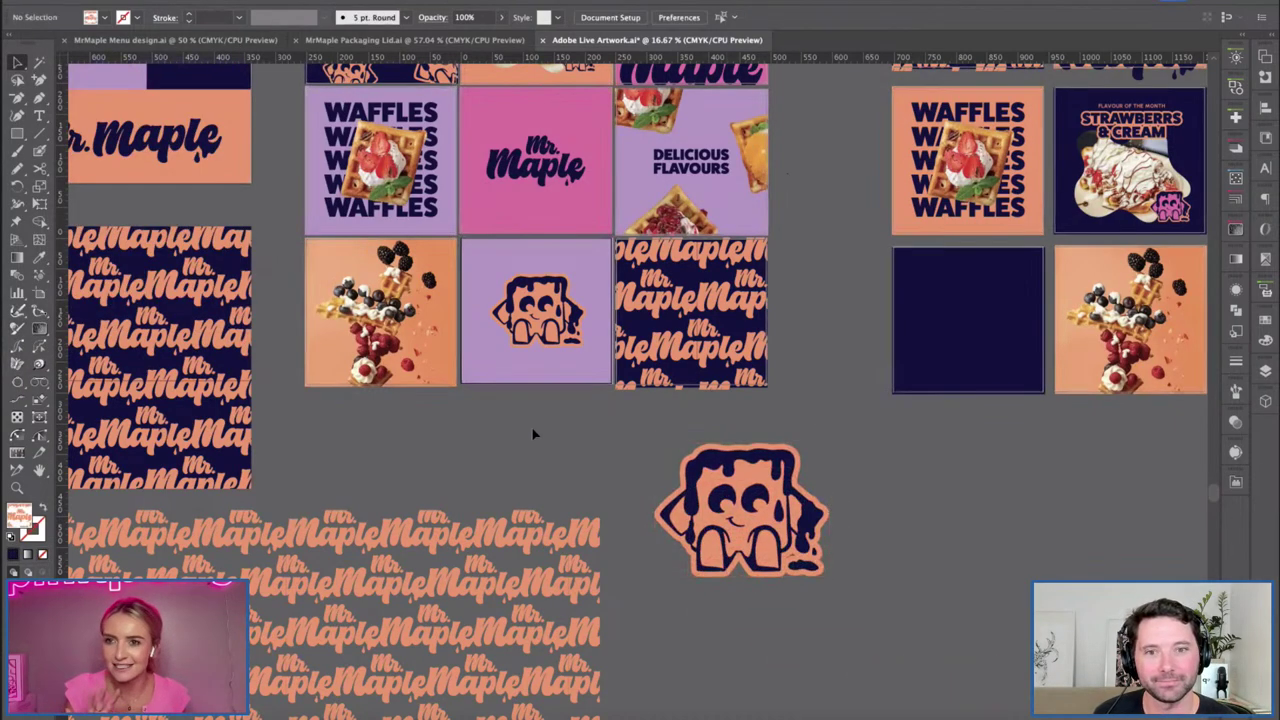
Zoom to 25% and select the mascot copy's orange face shape inside its group.
{"action": "key", "text": "ctrl+equal"}
{"action": "scroll", "coordinate": [500, 449], "scroll_direction": "right", "scroll_amount": 2}
{"action": "scroll", "coordinate": [500, 449], "scroll_direction": "down", "scroll_amount": 1}
{"action": "double_click", "coordinate": [672, 485]}
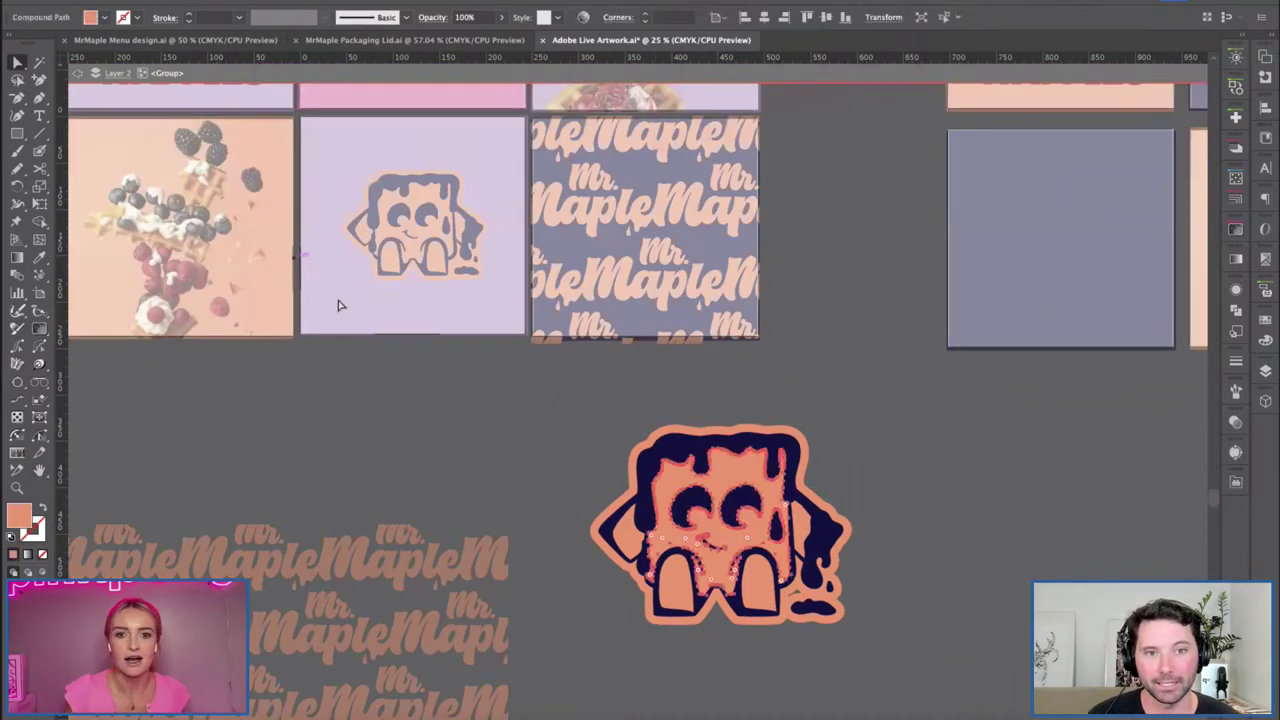
{"action": "left_click", "coordinate": [680, 490]}
{"action": "left_click", "coordinate": [682, 493]}
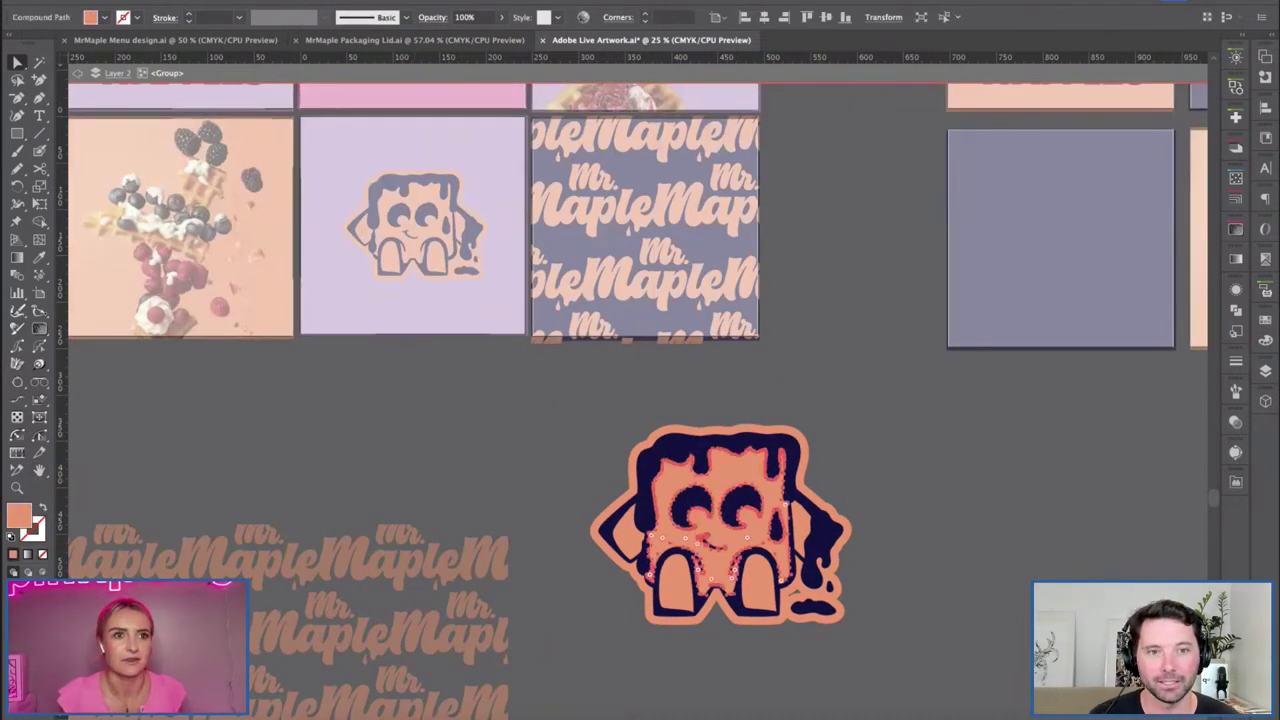
Select all shapes sharing that orange fill and recolour them with the lavender swatch.
{"action": "left_click", "coordinate": [195, 2]}
{"action": "mouse_move", "coordinate": [258, 2]}
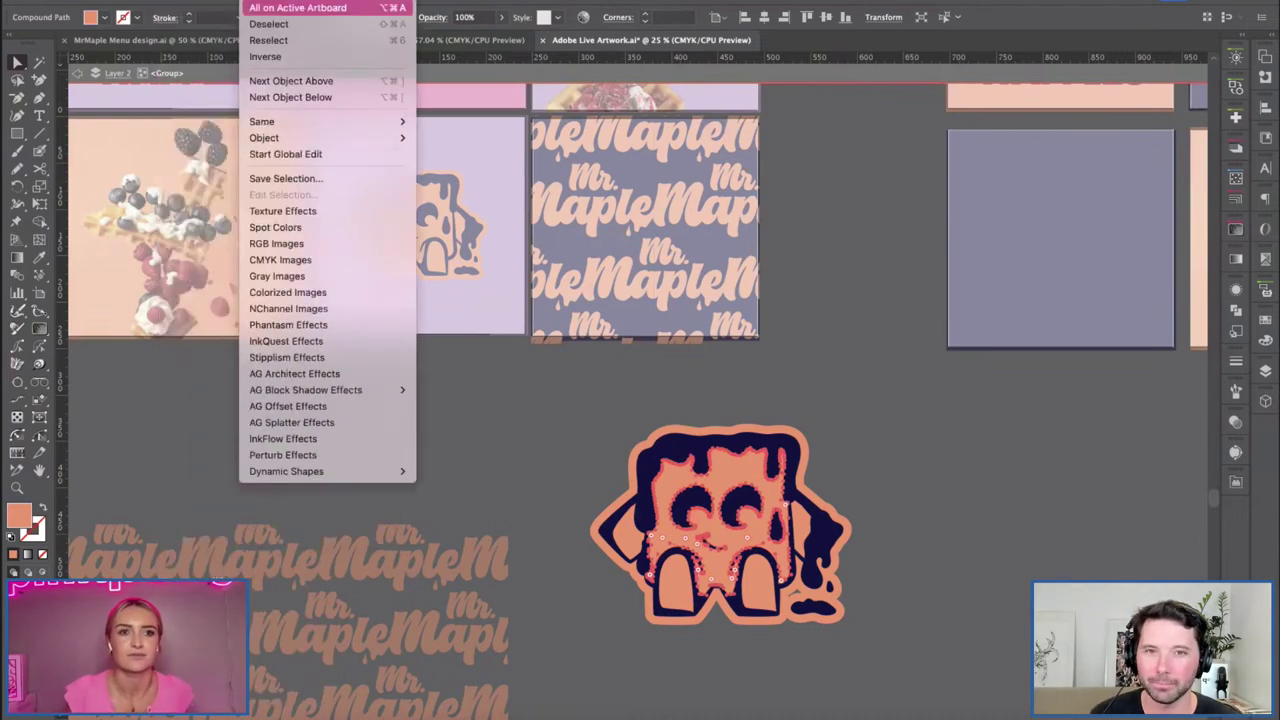
{"action": "mouse_move", "coordinate": [300, 121]}
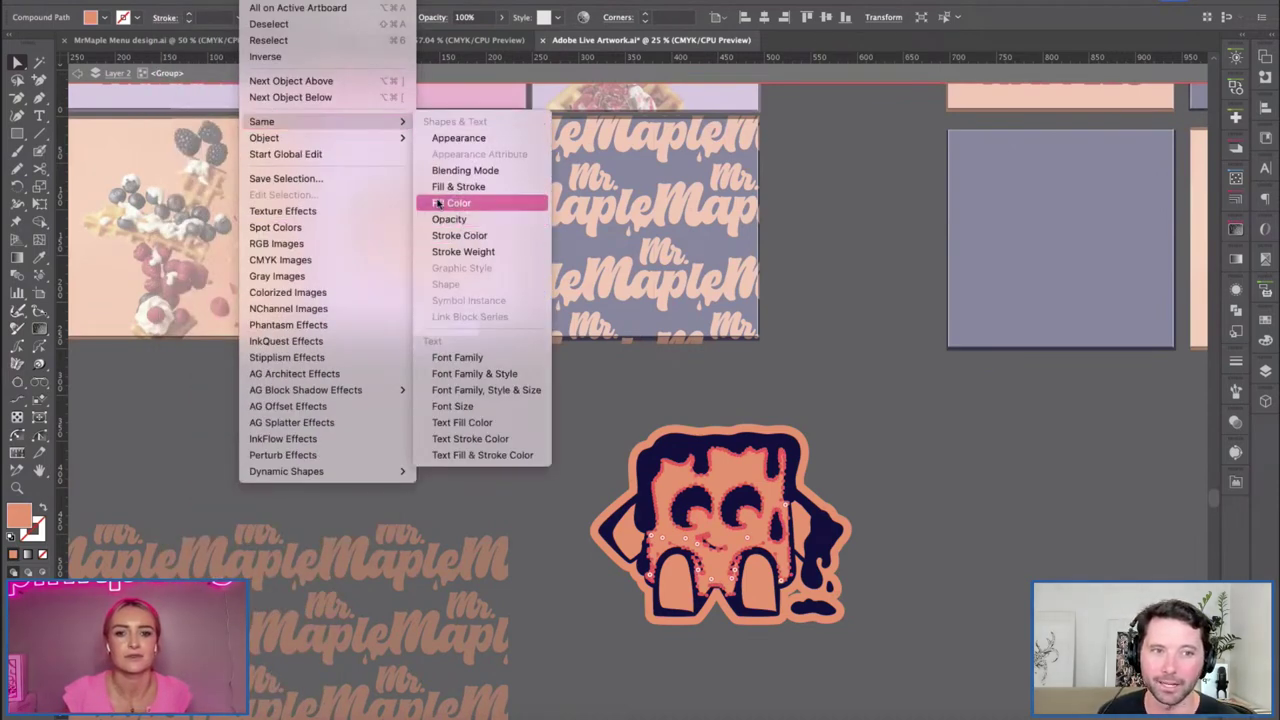
{"action": "left_click", "coordinate": [452, 203]}
{"action": "left_click", "coordinate": [91, 17]}
{"action": "left_click", "coordinate": [47, 98]}
{"action": "left_click", "coordinate": [103, 18]}
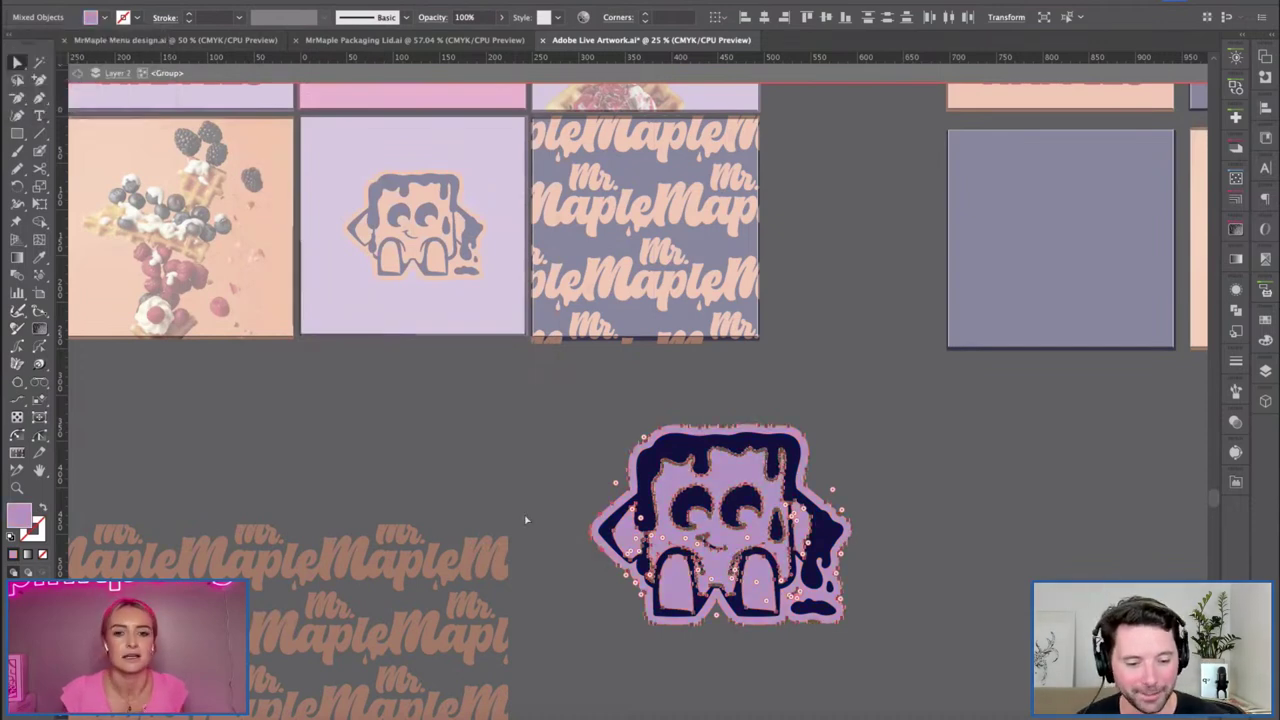
Exit group editing and copy the lavender mascot for Photoshop.
{"action": "double_click", "coordinate": [525, 462]}
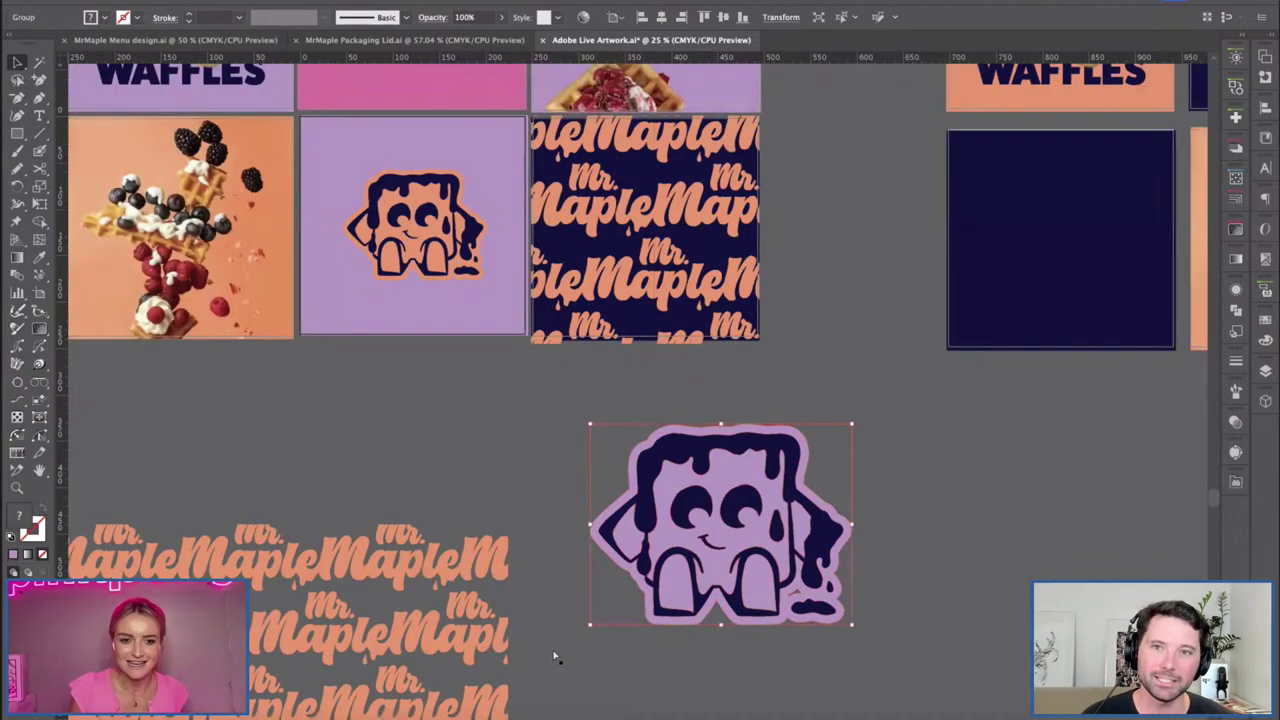
{"action": "key", "text": "super+c"}
{"action": "left_click", "coordinate": [377, 712]}
Paste the mascot as pixels, shrink it, rotate about 22°, and place it at the bottom-left edge.
{"action": "key", "text": "super+v"}
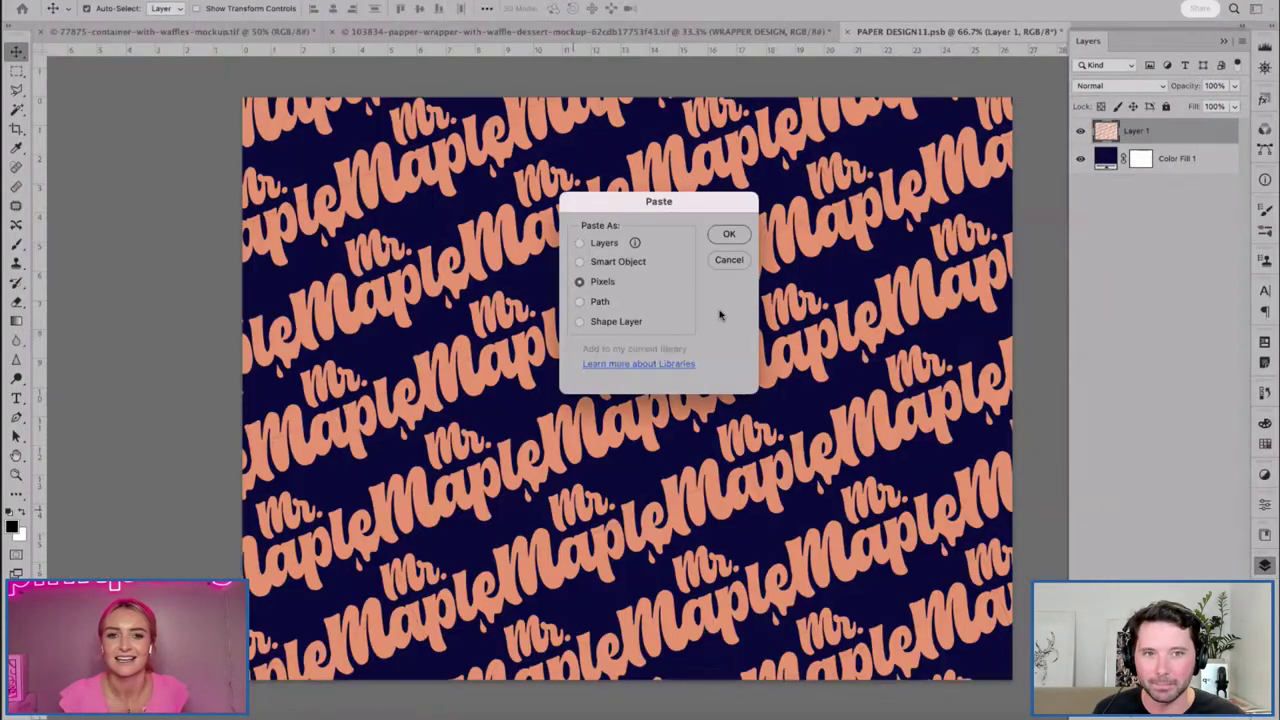
{"action": "key", "text": "Return"}
{"action": "left_click_drag", "start_coordinate": [1007, 685], "coordinate": [500, 251]}
{"action": "left_click_drag", "start_coordinate": [505, 300], "coordinate": [437, 247]}
{"action": "left_click_drag", "start_coordinate": [340, 360], "coordinate": [420, 575]}
{"action": "left_click_drag", "start_coordinate": [538, 549], "coordinate": [513, 525]}
{"action": "left_click_drag", "start_coordinate": [370, 580], "coordinate": [400, 628]}
{"action": "key", "text": "Return"}
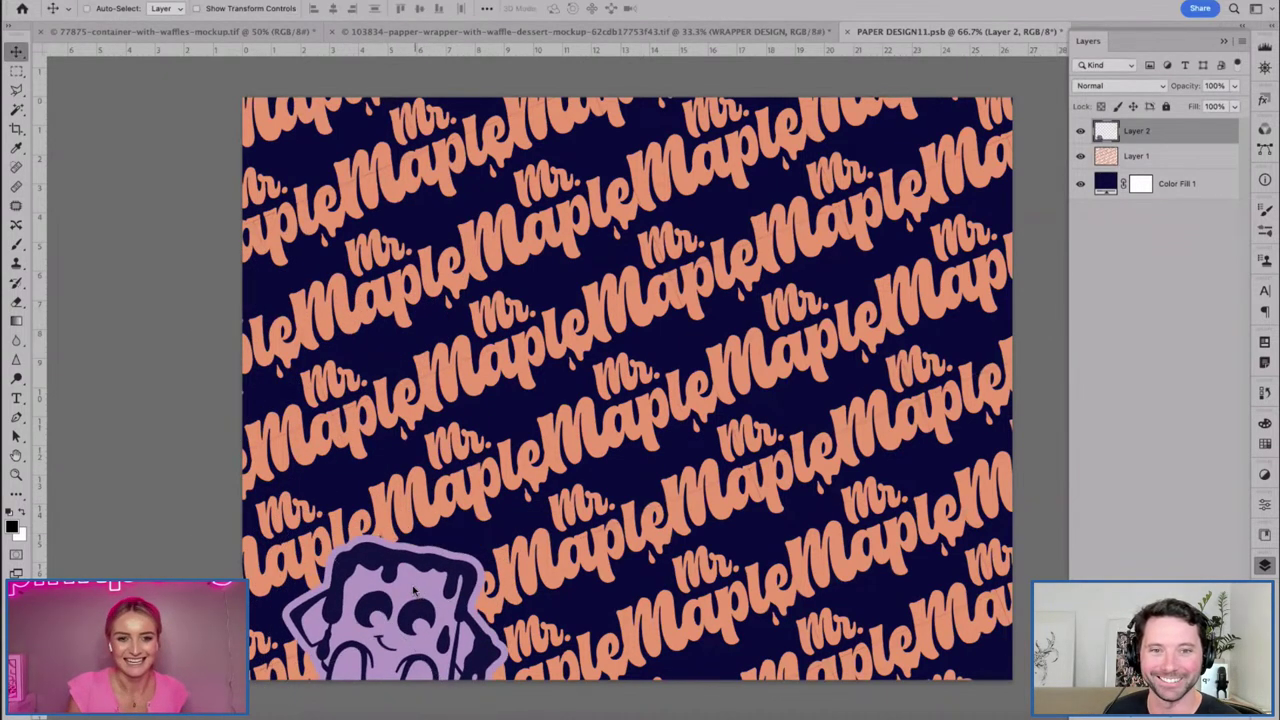
Paste a second mascot, rotate it -35.57°, enlarge to about 129%, and preview the wrapper mockup.
{"action": "key", "text": "ctrl+v"}
{"action": "key", "text": "ctrl+t"}
{"action": "left_click_drag", "start_coordinate": [735, 478], "coordinate": [850, 375]}
{"action": "left_click_drag", "start_coordinate": [657, 236], "coordinate": [795, 212]}
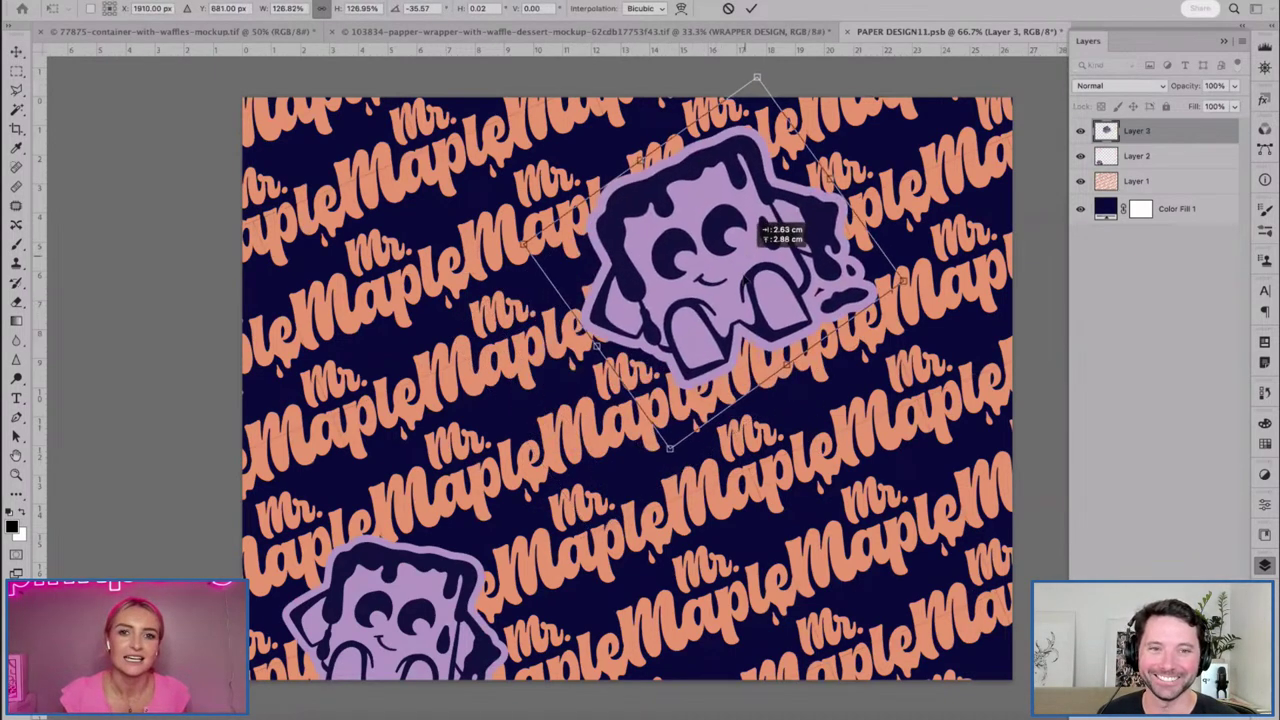
{"action": "key", "text": "Return"}
{"action": "left_click", "coordinate": [849, 33]}
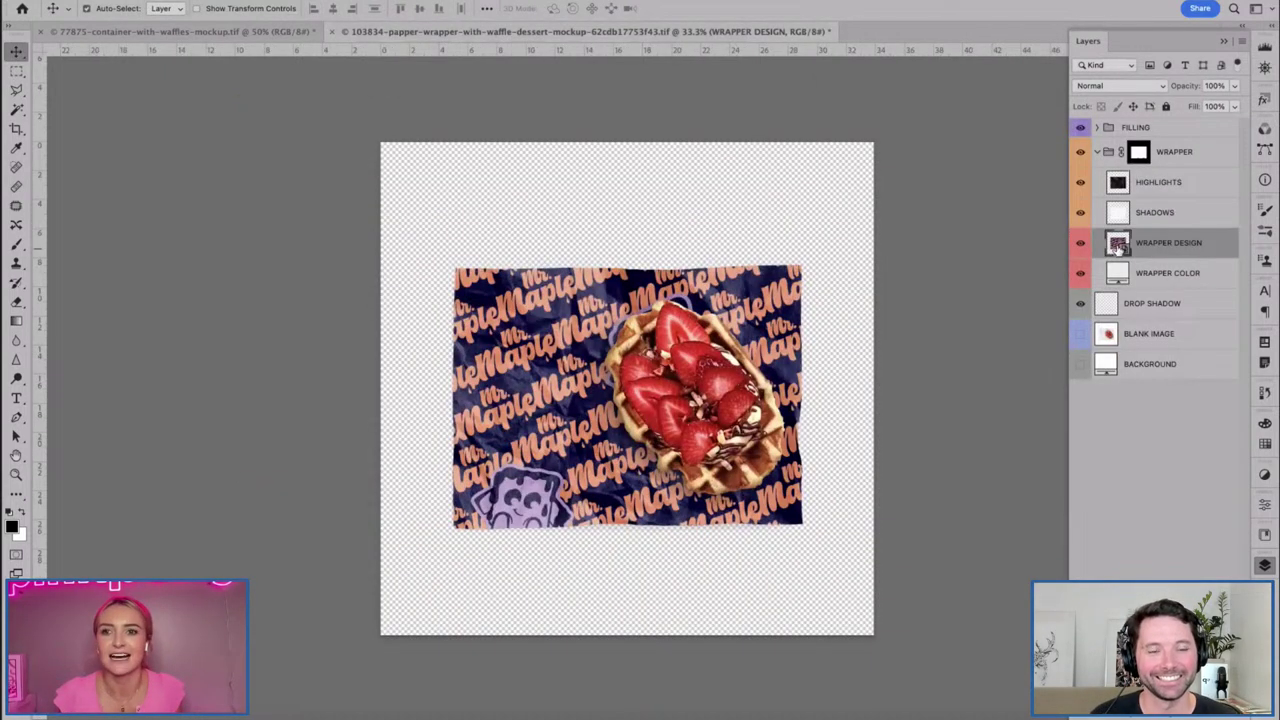
Shift the top mascot to the left in the pattern design, then save and close it.
{"action": "double_click", "coordinate": [1118, 248]}
{"action": "key", "text": "super+t"}
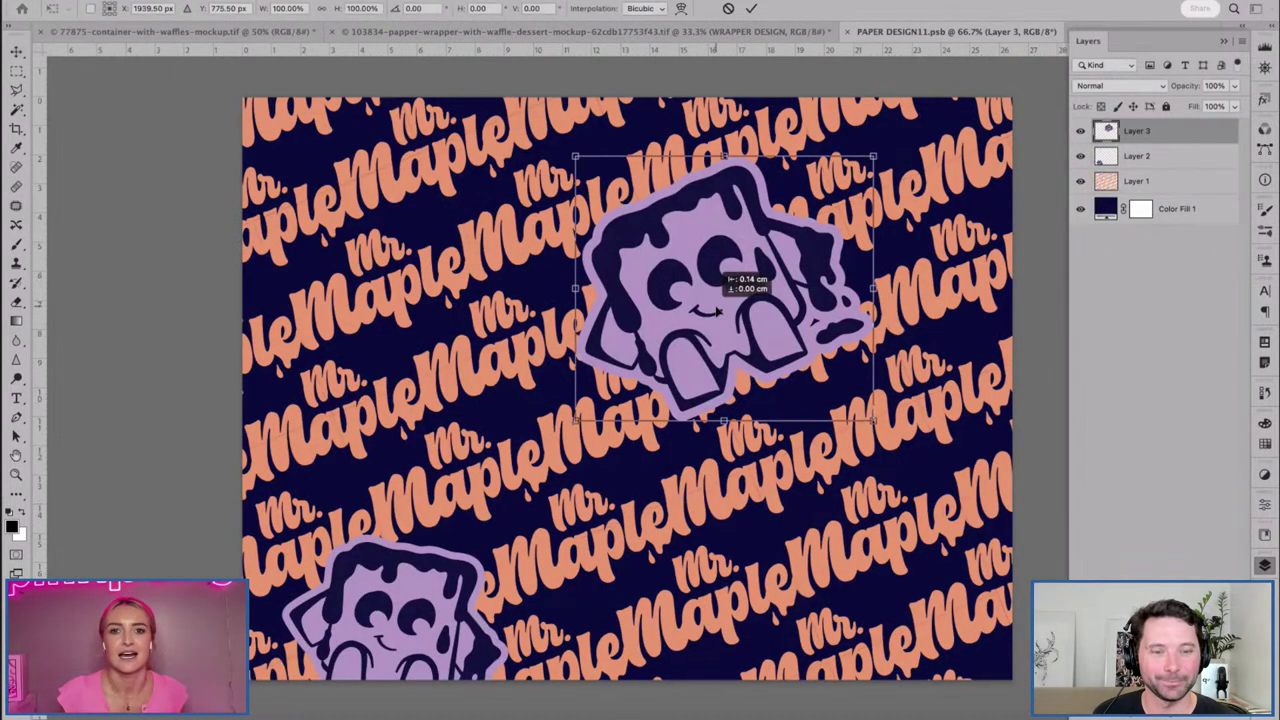
{"action": "left_click_drag", "start_coordinate": [725, 310], "coordinate": [595, 310]}
{"action": "key", "text": "Return"}
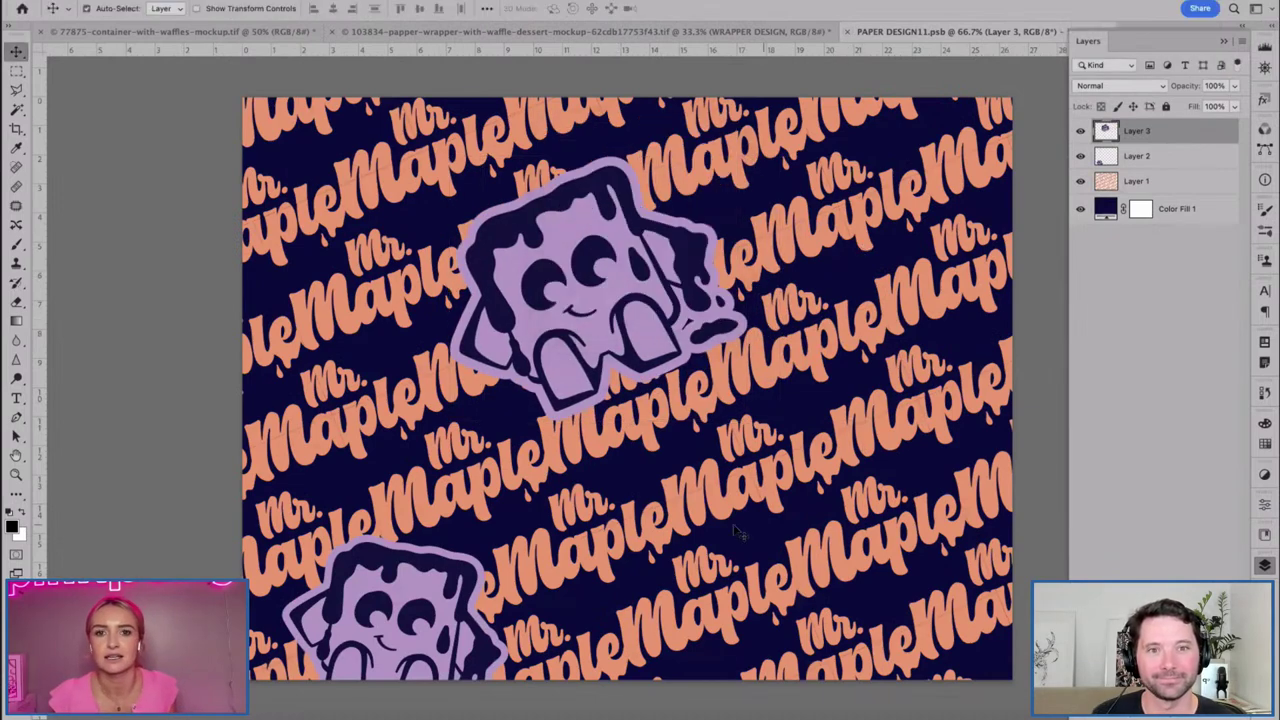
{"action": "key", "text": "super+s"}
{"action": "key", "text": "super+w"}
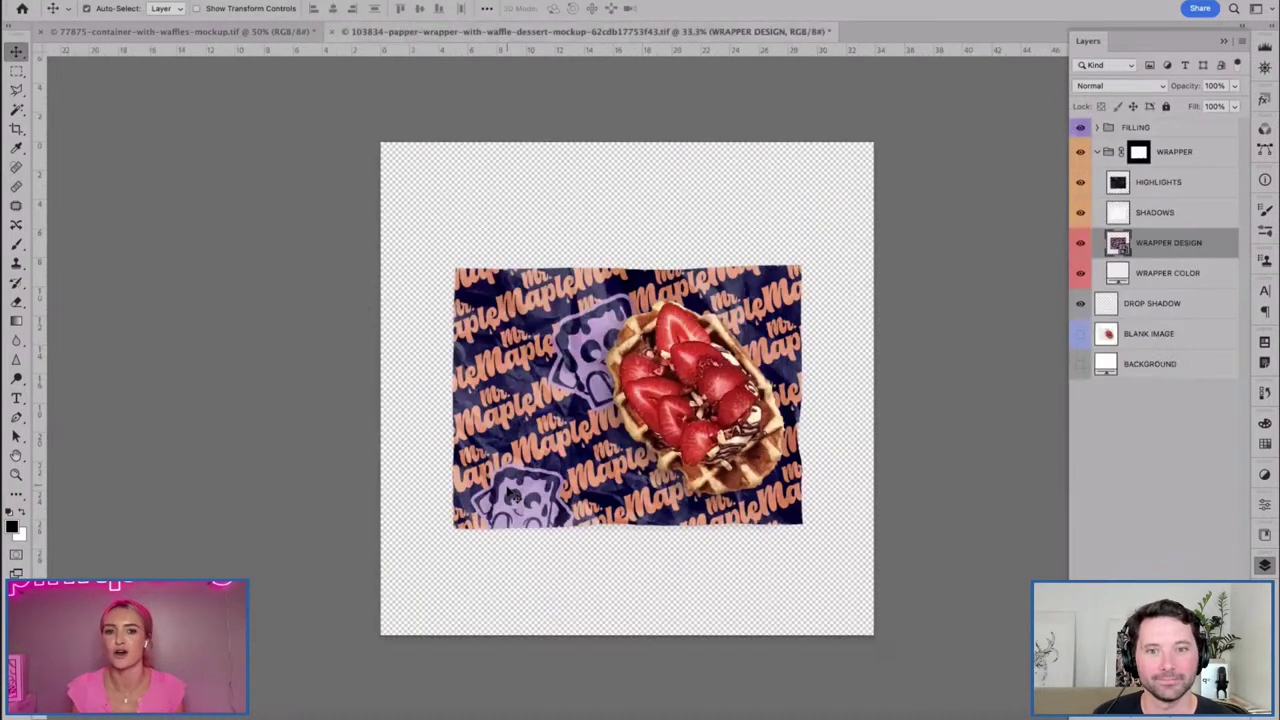
Nudge the top mascot left and push the bottom mascot further off the left edge, then save and view at 50%.
{"action": "double_click", "coordinate": [1116, 244]}
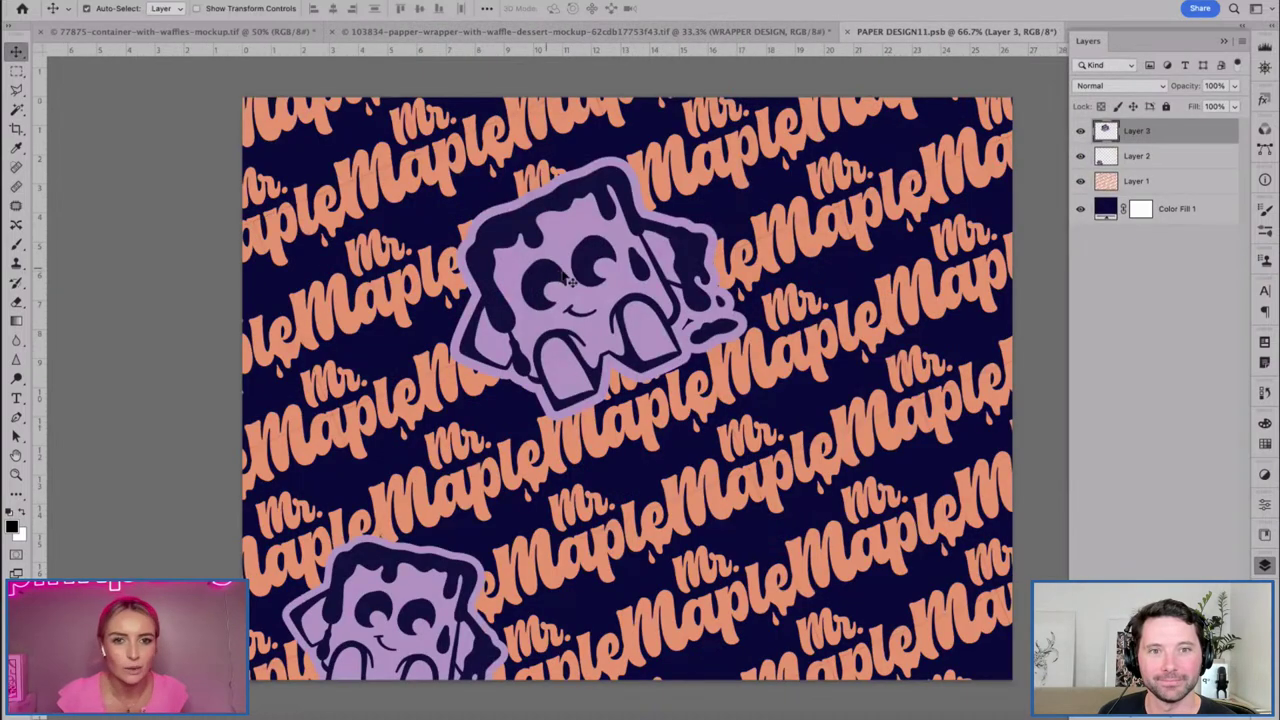
{"action": "left_click_drag", "start_coordinate": [570, 283], "coordinate": [530, 280]}
{"action": "left_click_drag", "start_coordinate": [440, 552], "coordinate": [357, 609]}
{"action": "key", "text": "super+z"}
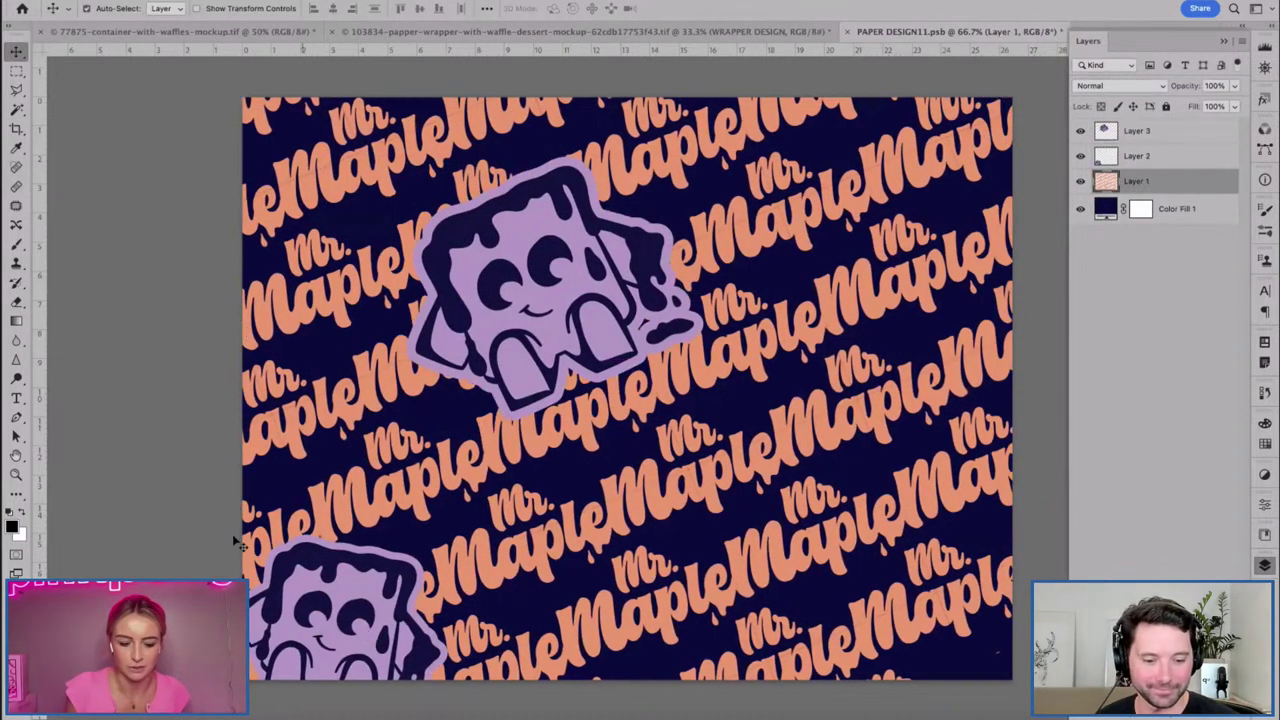
{"action": "key", "text": "super+z"}
{"action": "left_click", "coordinate": [393, 621]}
{"action": "left_click_drag", "start_coordinate": [428, 596], "coordinate": [351, 592]}
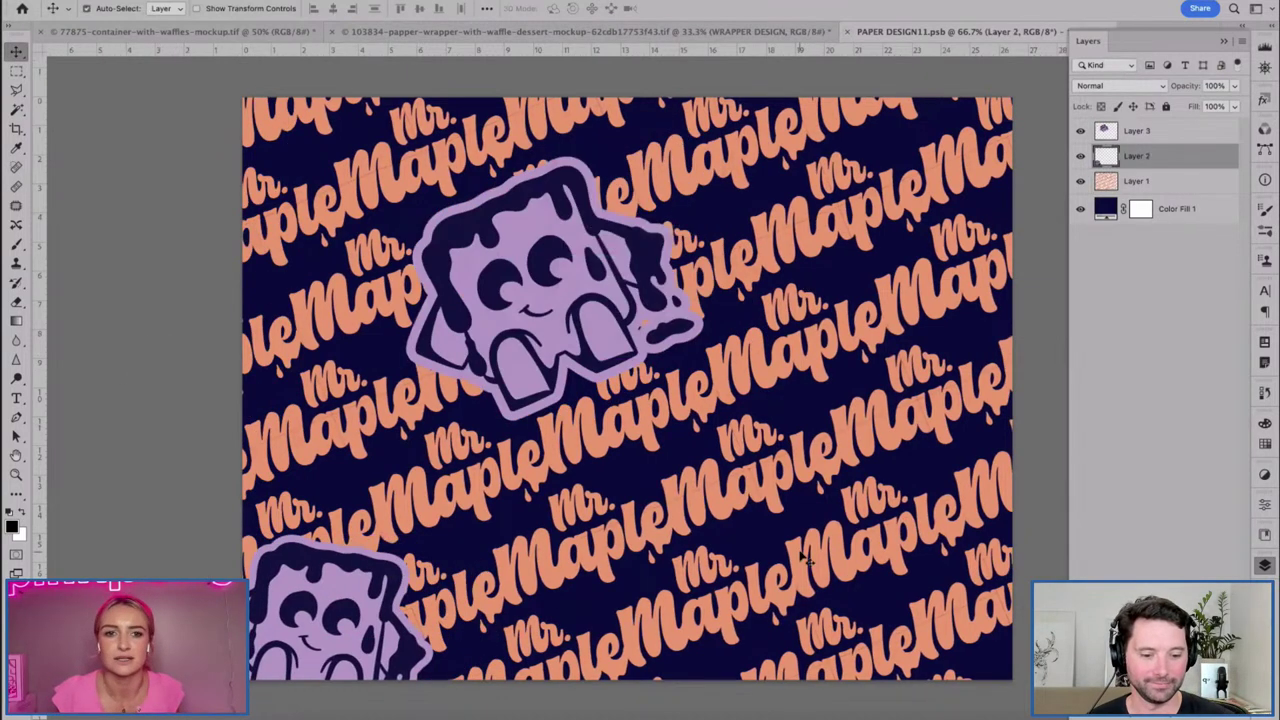
{"action": "key", "text": "super+s"}
{"action": "key", "text": "super+w"}
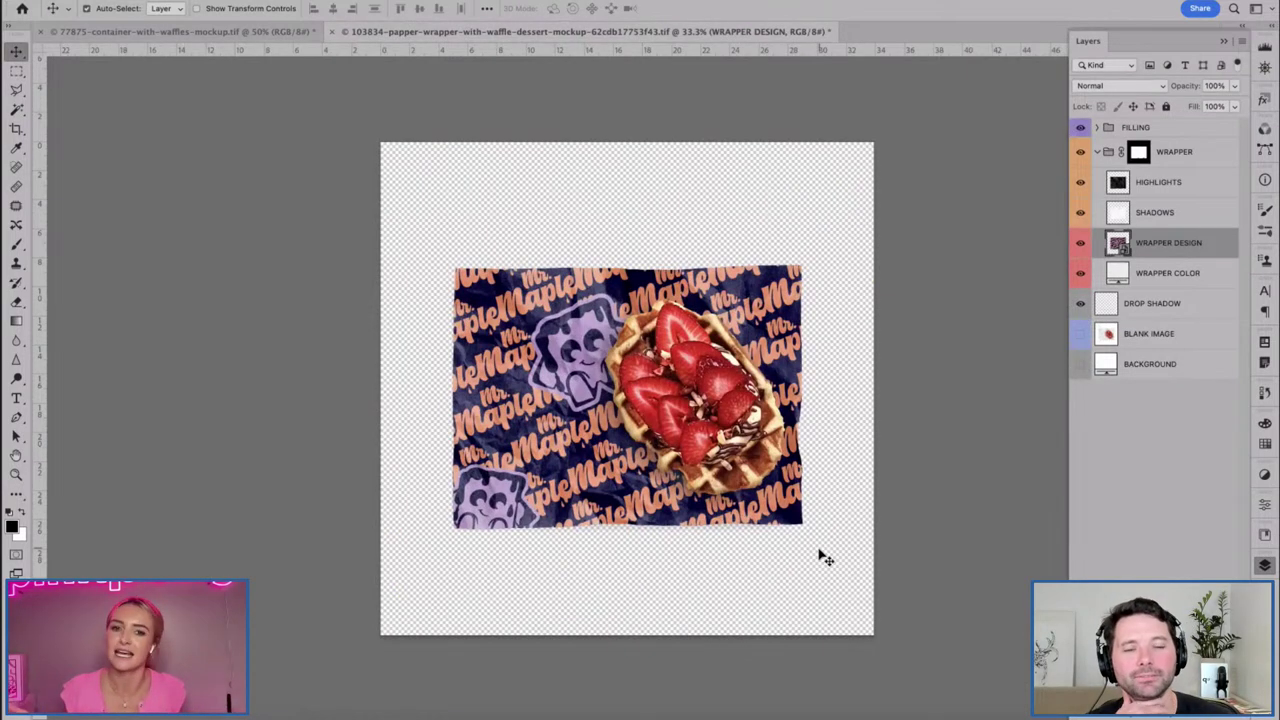
{"action": "key", "text": "super+equal"}
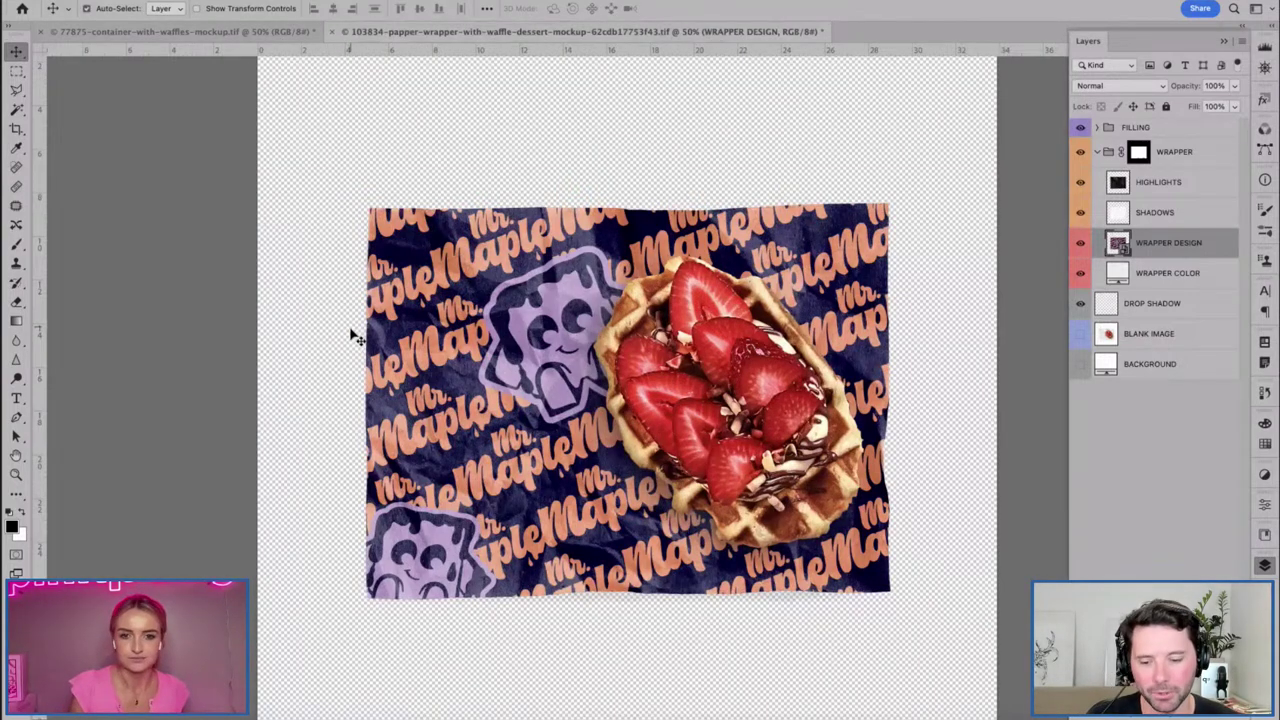
Inspect the wrapper mockup at 66.7% zoom, then bring up the 77875-container-with-waffles-mockup document.
{"action": "left_click", "coordinate": [242, 34]}
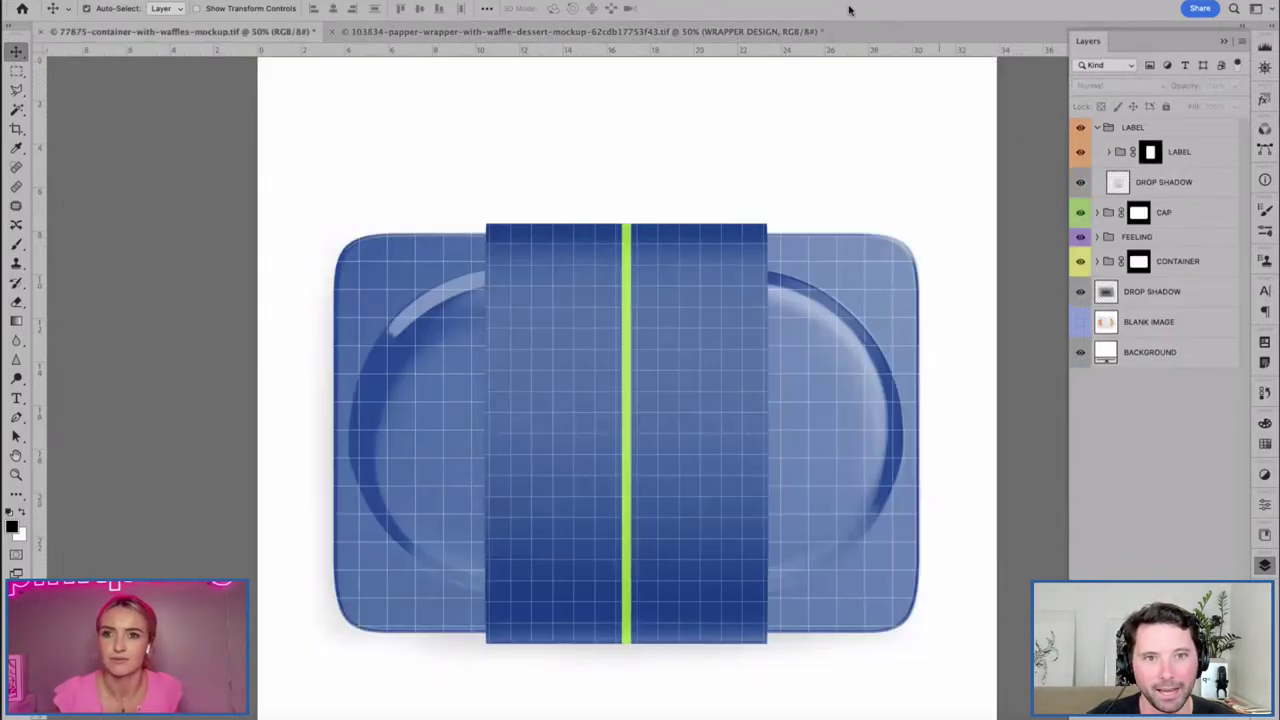
{"action": "left_click", "coordinate": [737, 31]}
{"action": "key", "text": "super+plus"}
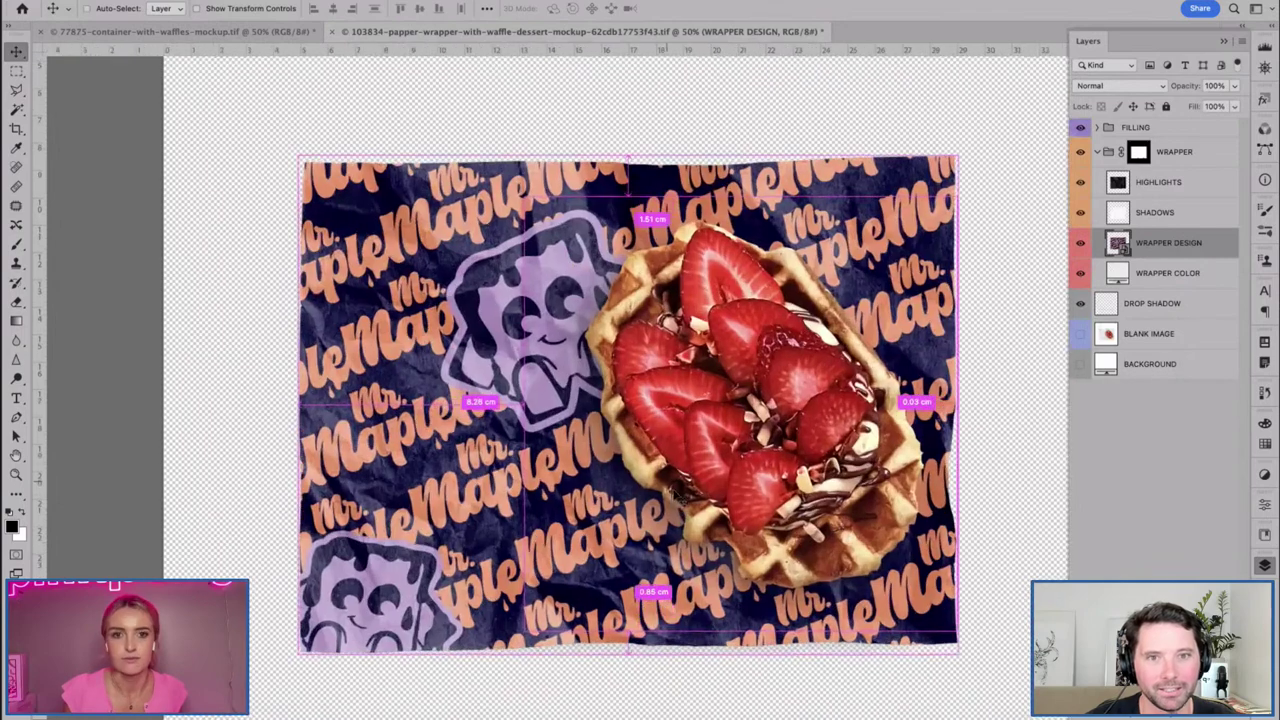
{"action": "key", "text": "super+plus"}
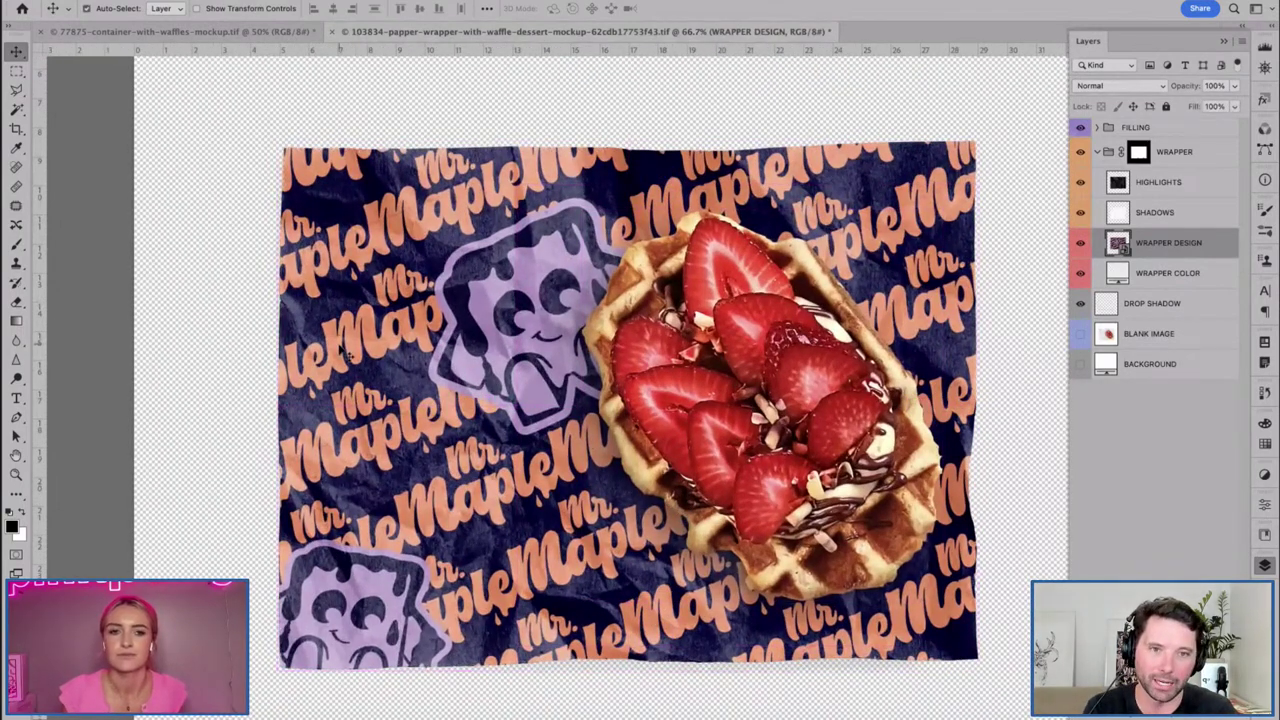
{"action": "key", "text": "h"}
{"action": "left_click_drag", "start_coordinate": [350, 455], "coordinate": [338, 443]}
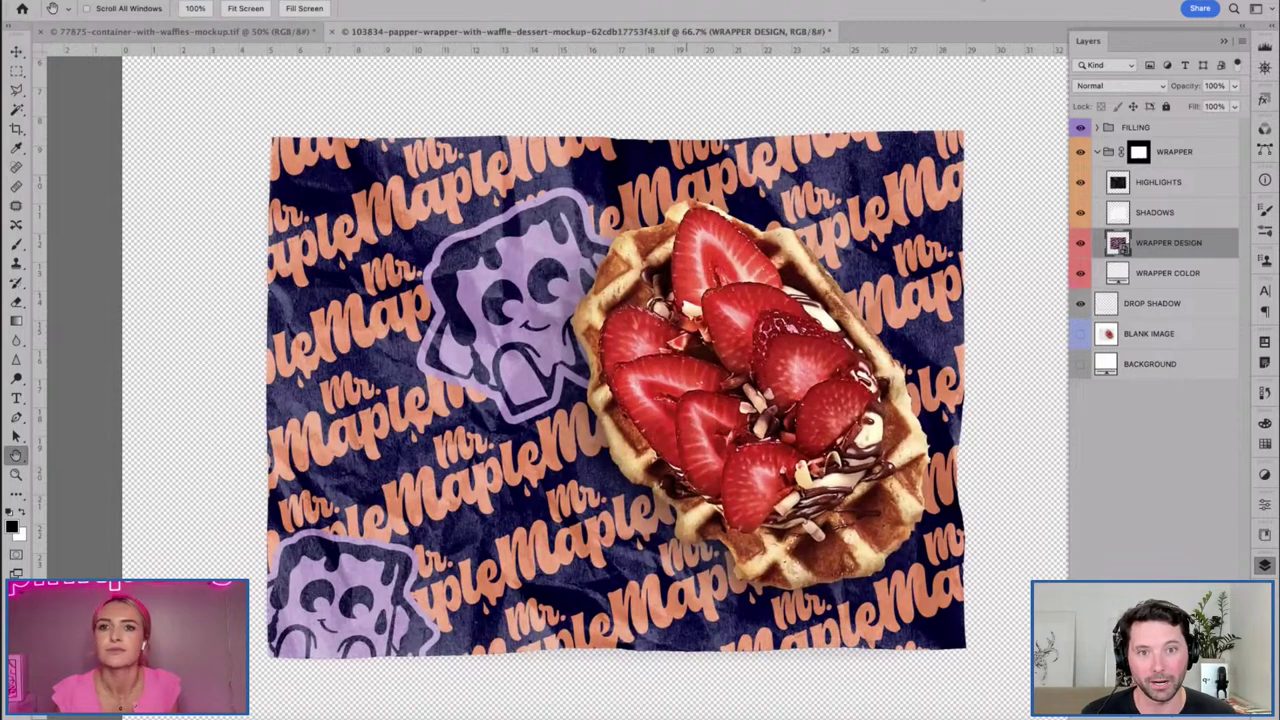
{"action": "left_click", "coordinate": [123, 32]}
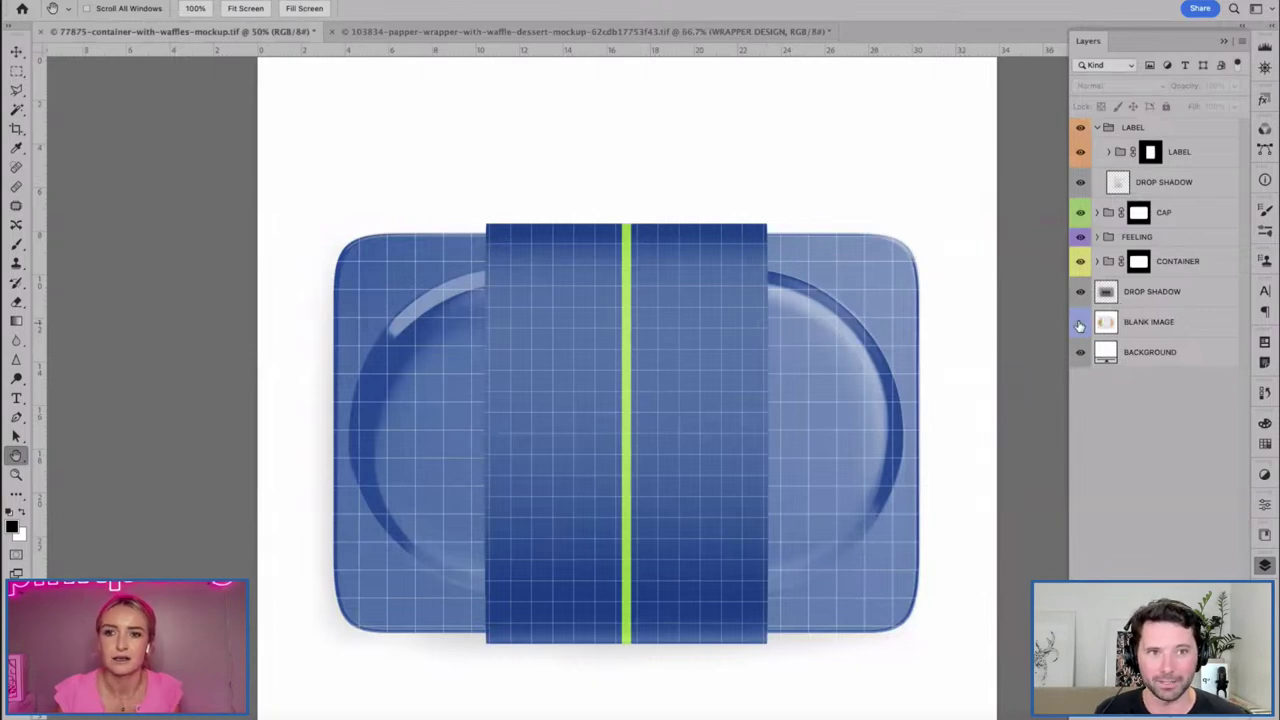
Open the container's DESIGN smart object and hide its gridded placeholder pattern fill.
{"action": "left_click", "coordinate": [1098, 261]}
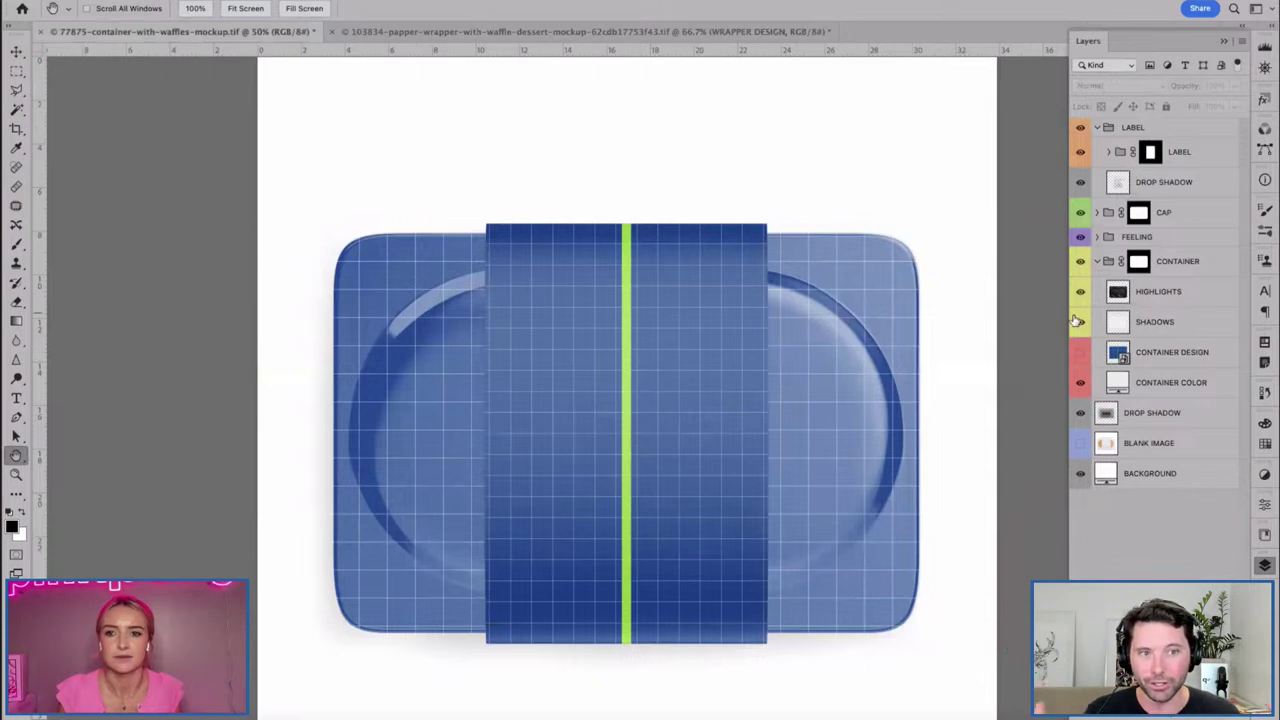
{"action": "left_click", "coordinate": [1097, 237]}
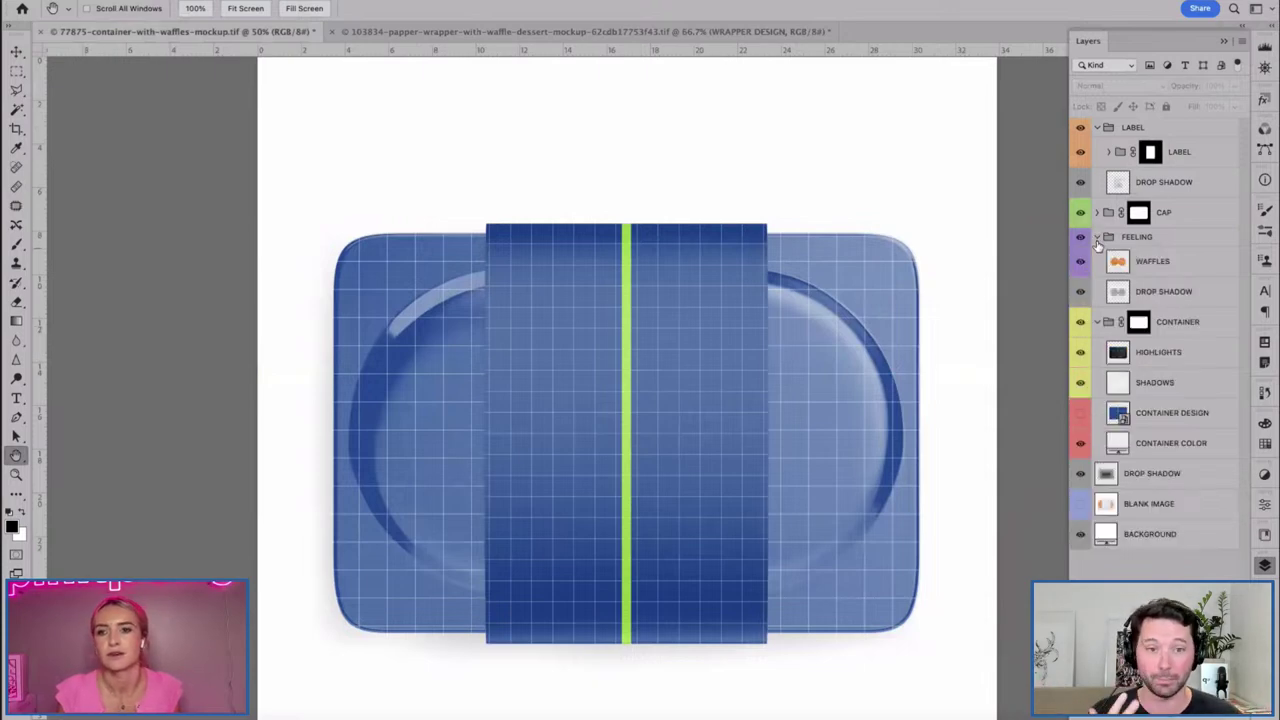
{"action": "left_click", "coordinate": [1097, 237]}
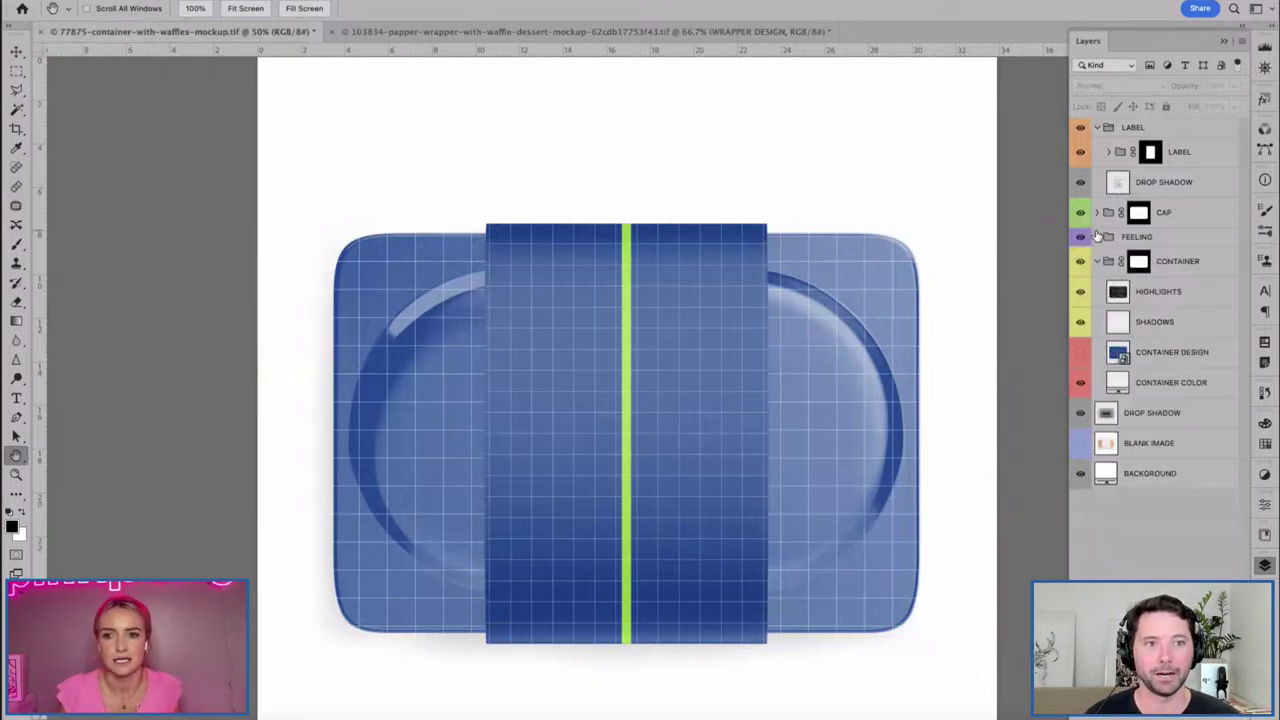
{"action": "double_click", "coordinate": [1118, 355]}
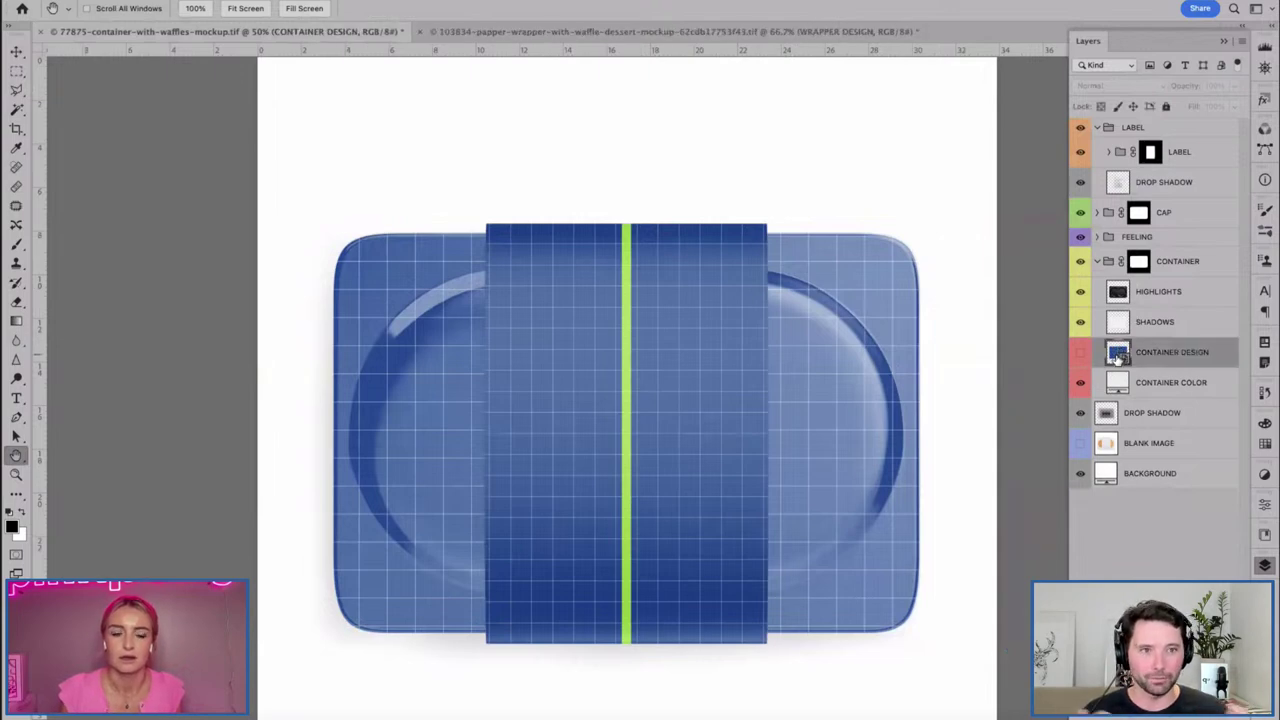
{"action": "left_click", "coordinate": [1081, 155], "text": "alt"}
{"action": "left_click", "coordinate": [1081, 155], "text": "alt"}
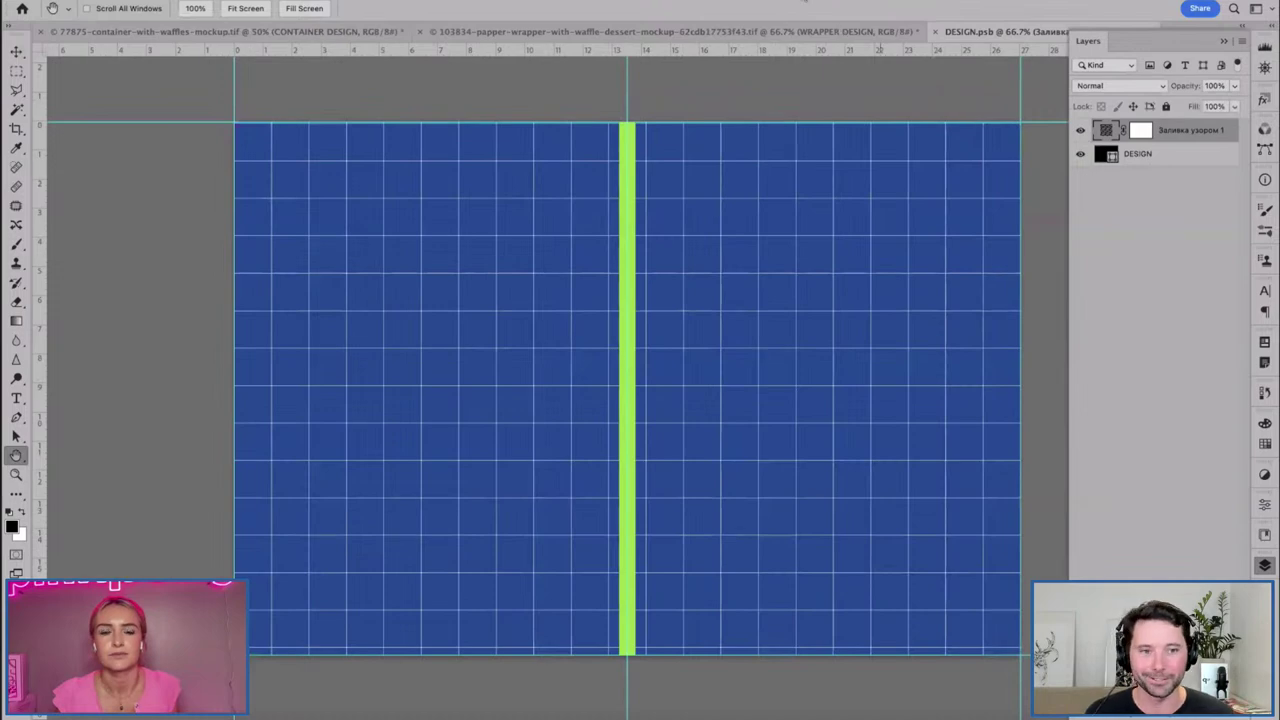
{"action": "left_click", "coordinate": [1080, 131]}
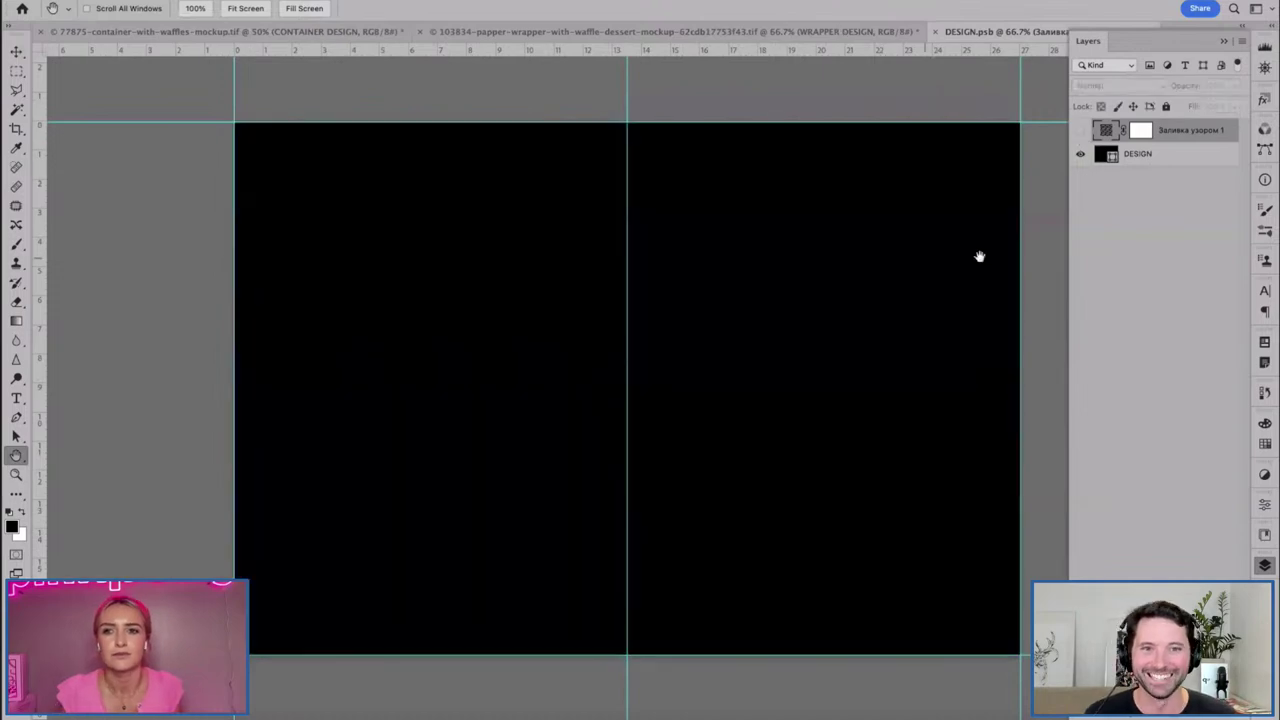
Back in the container mockup, expand the CAP group and open CAP DESIGN.
{"action": "left_click", "coordinate": [207, 32]}
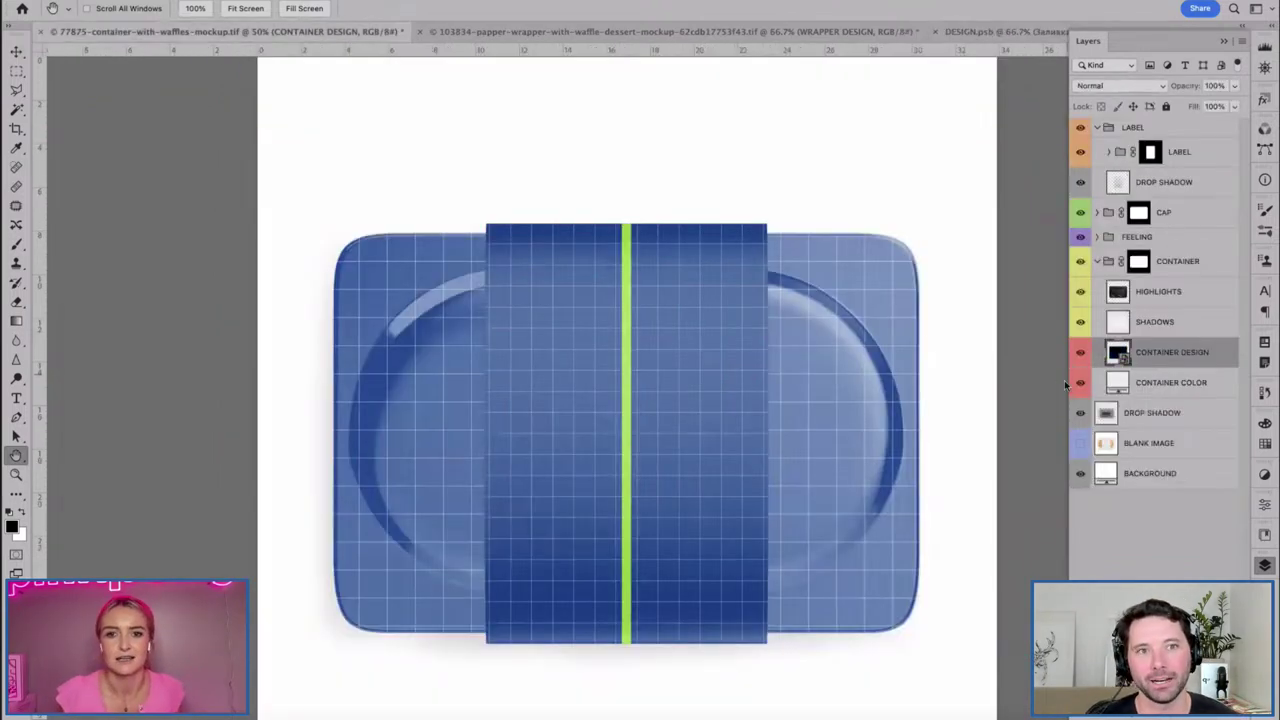
{"action": "left_click", "coordinate": [1097, 212]}
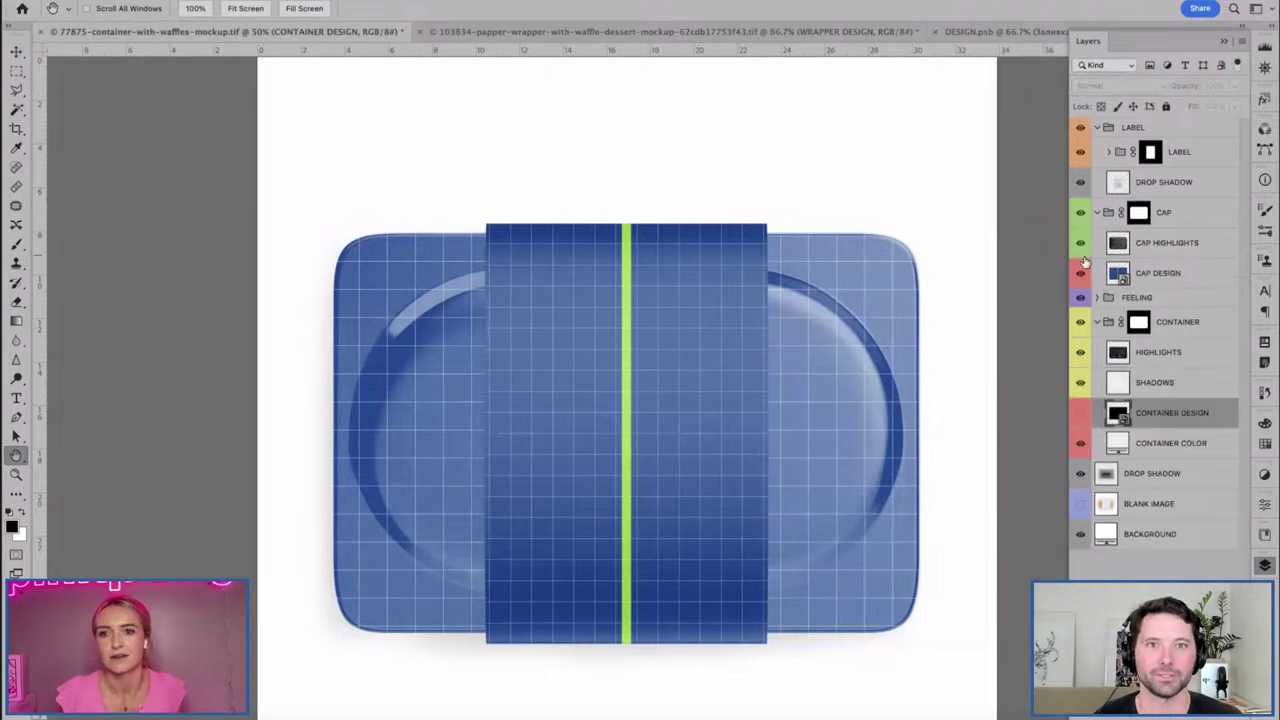
{"action": "double_click", "coordinate": [1112, 279]}
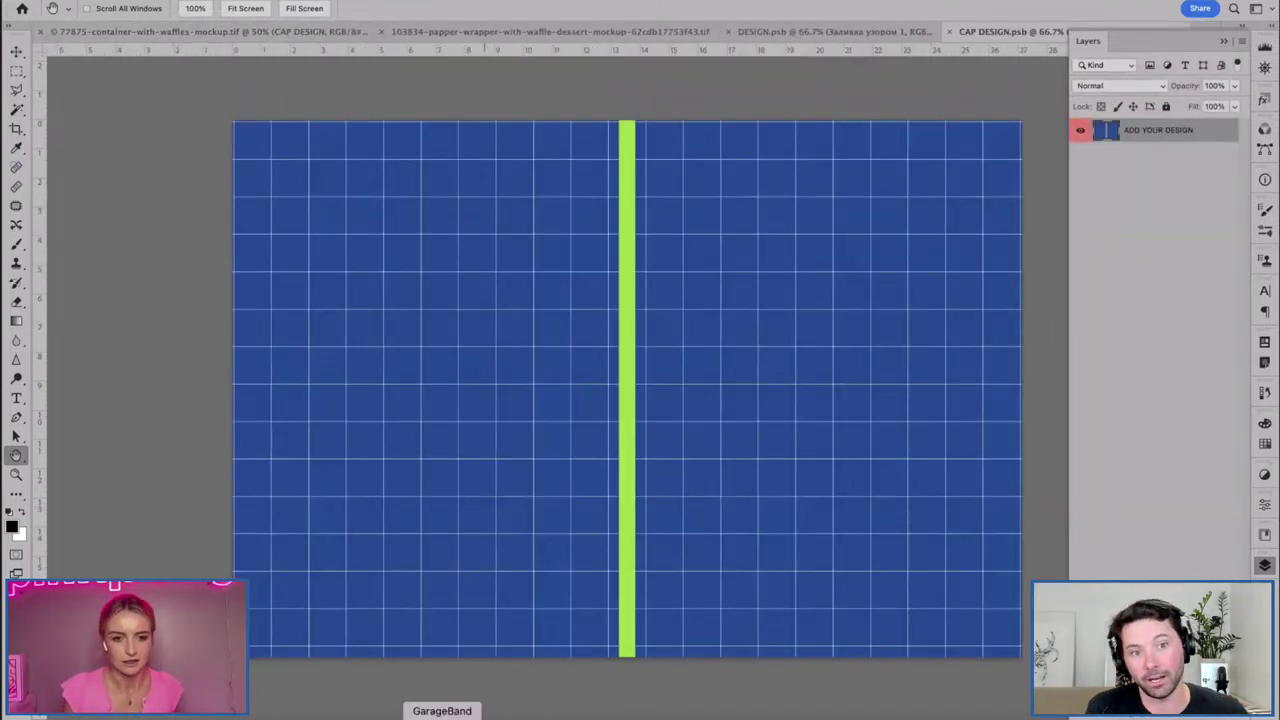
In Illustrator, sample the pink fill of the Mr Maple background square in the Color Picker.
{"action": "left_click", "coordinate": [318, 714]}
{"action": "left_click", "coordinate": [447, 447]}
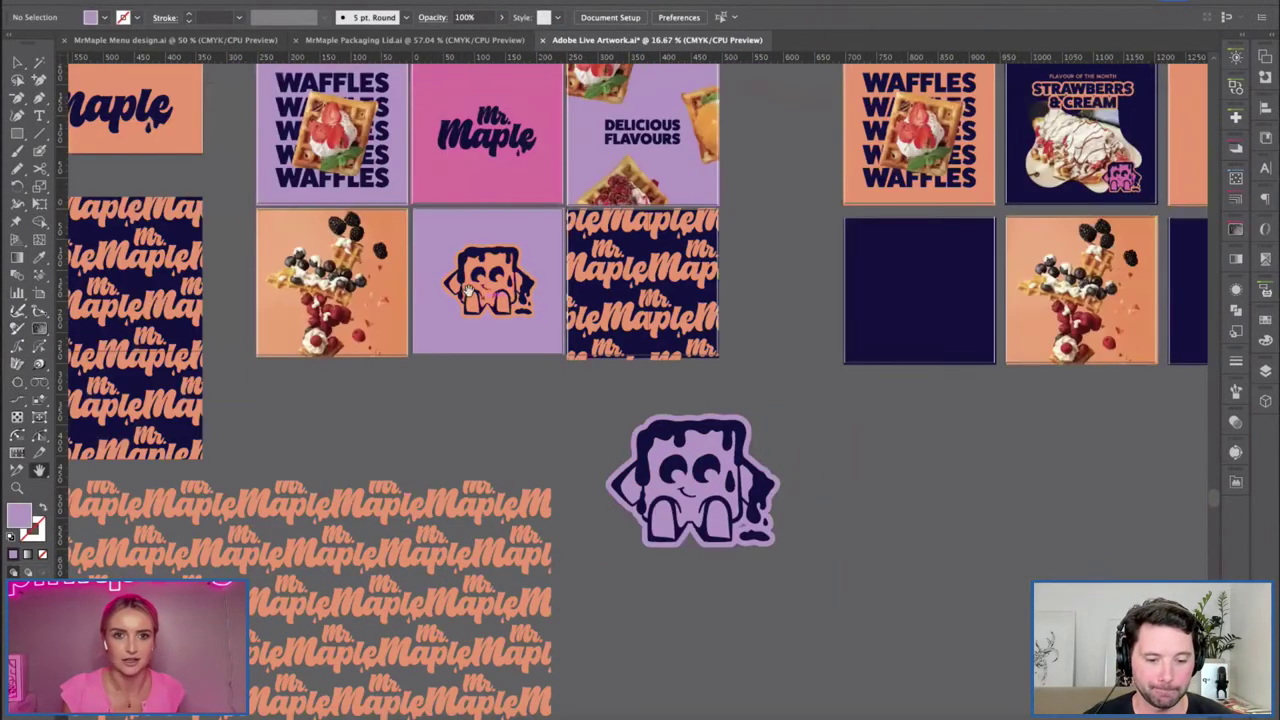
{"action": "key", "text": "ctrl+minus"}
{"action": "left_click_drag", "start_coordinate": [411, 208], "coordinate": [447, 258]}
{"action": "scroll", "coordinate": [614, 147], "scroll_direction": "up", "scroll_amount": 2}
{"action": "left_click", "coordinate": [614, 147]}
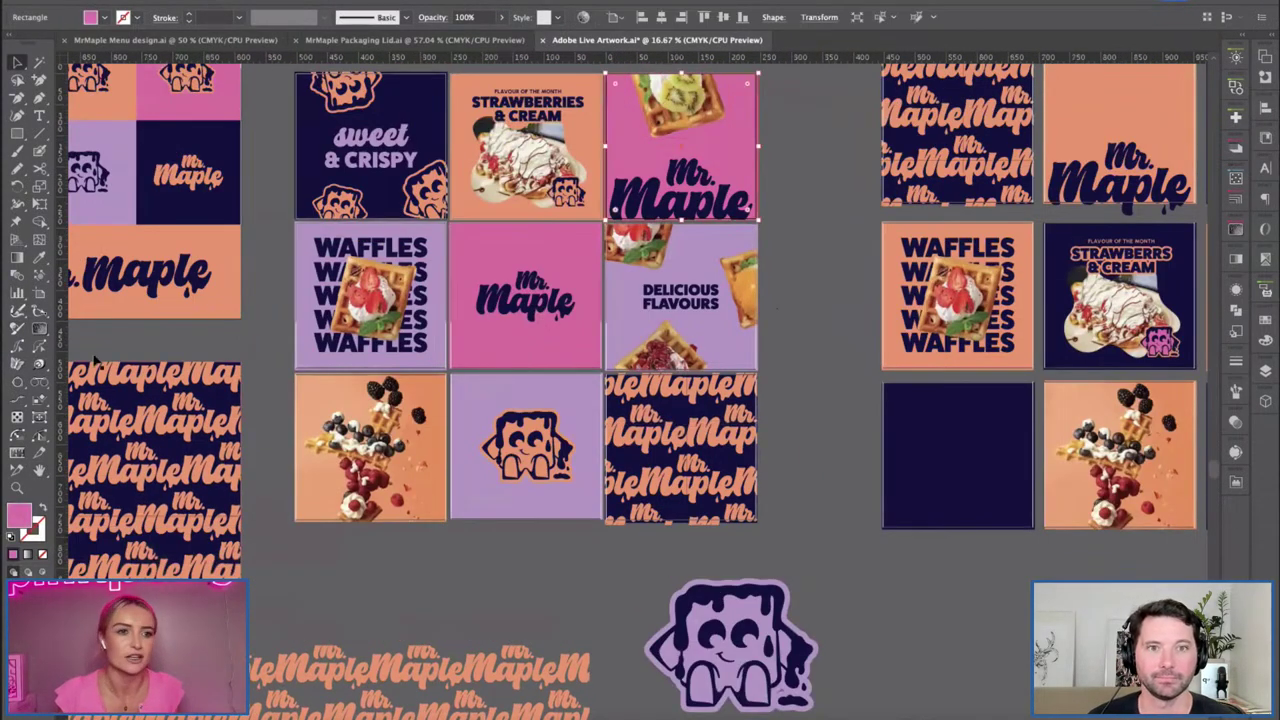
{"action": "double_click", "coordinate": [18, 515]}
{"action": "left_click", "coordinate": [678, 126]}
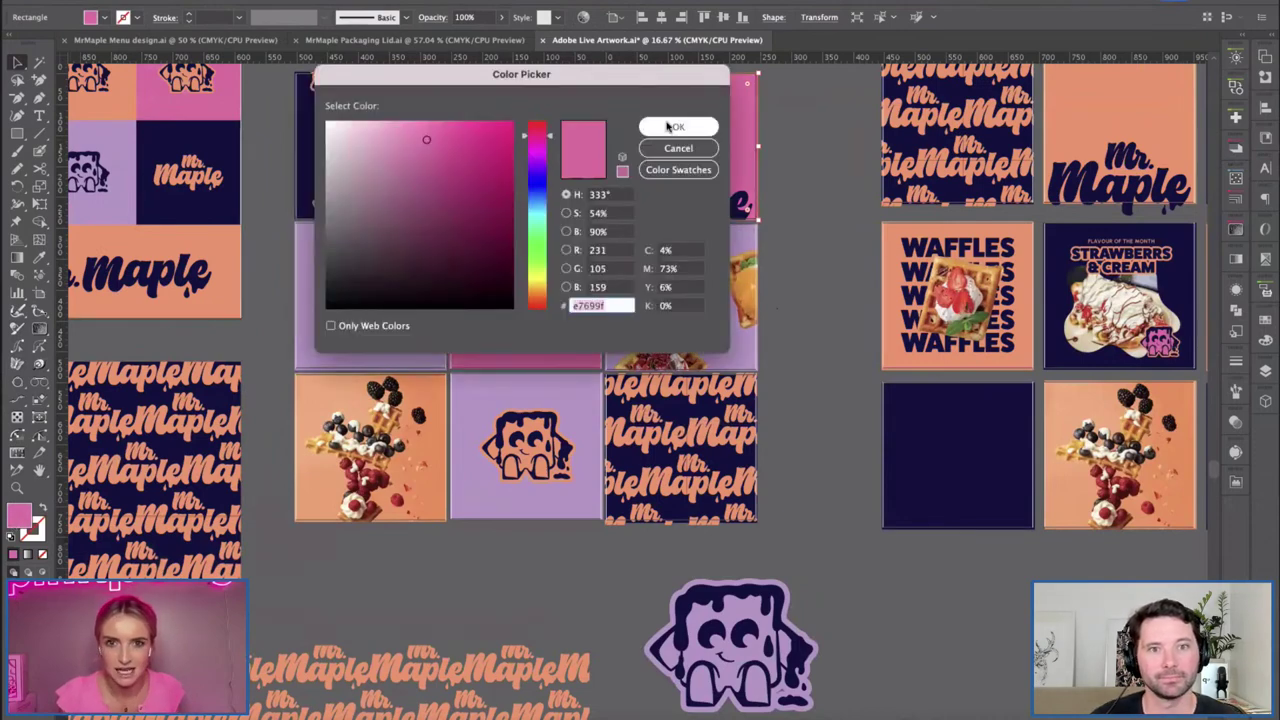
Add a Solid Color fill layer in the brand pink to CAP DESIGN.psb, then close and save.
{"action": "left_click", "coordinate": [375, 714]}
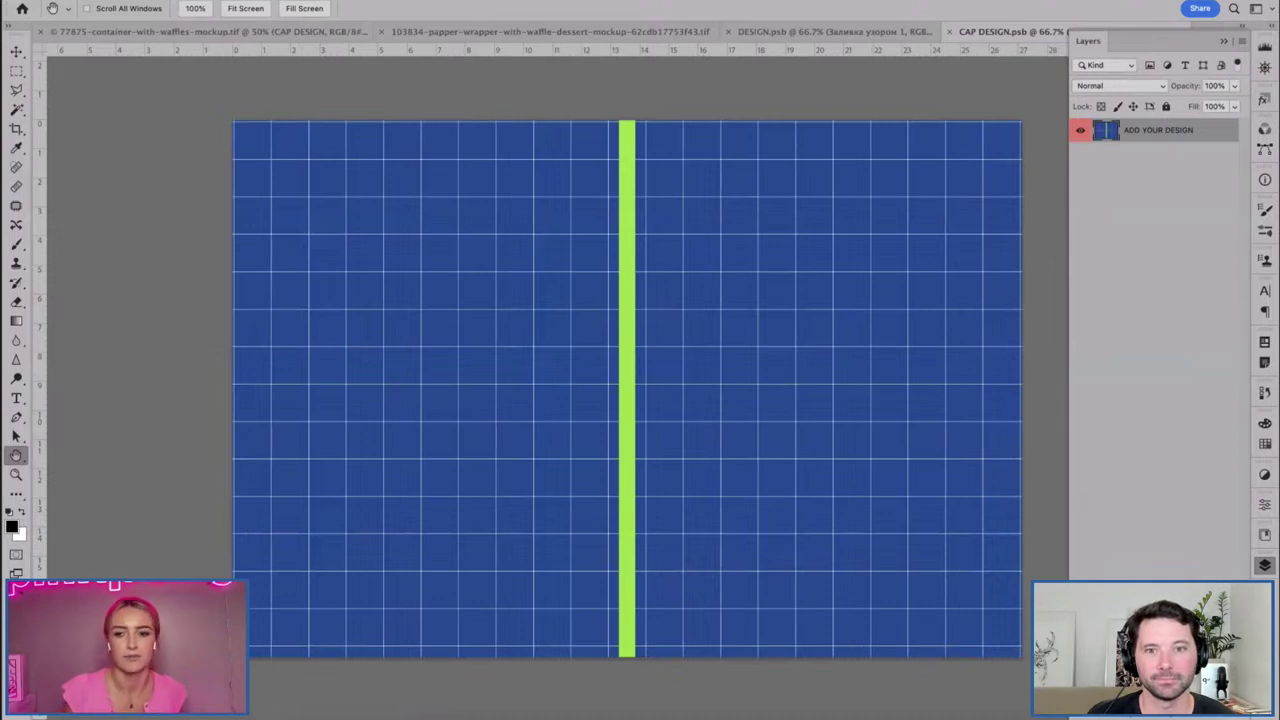
{"action": "left_click", "coordinate": [1168, 700]}
{"action": "left_click", "coordinate": [1195, 376]}
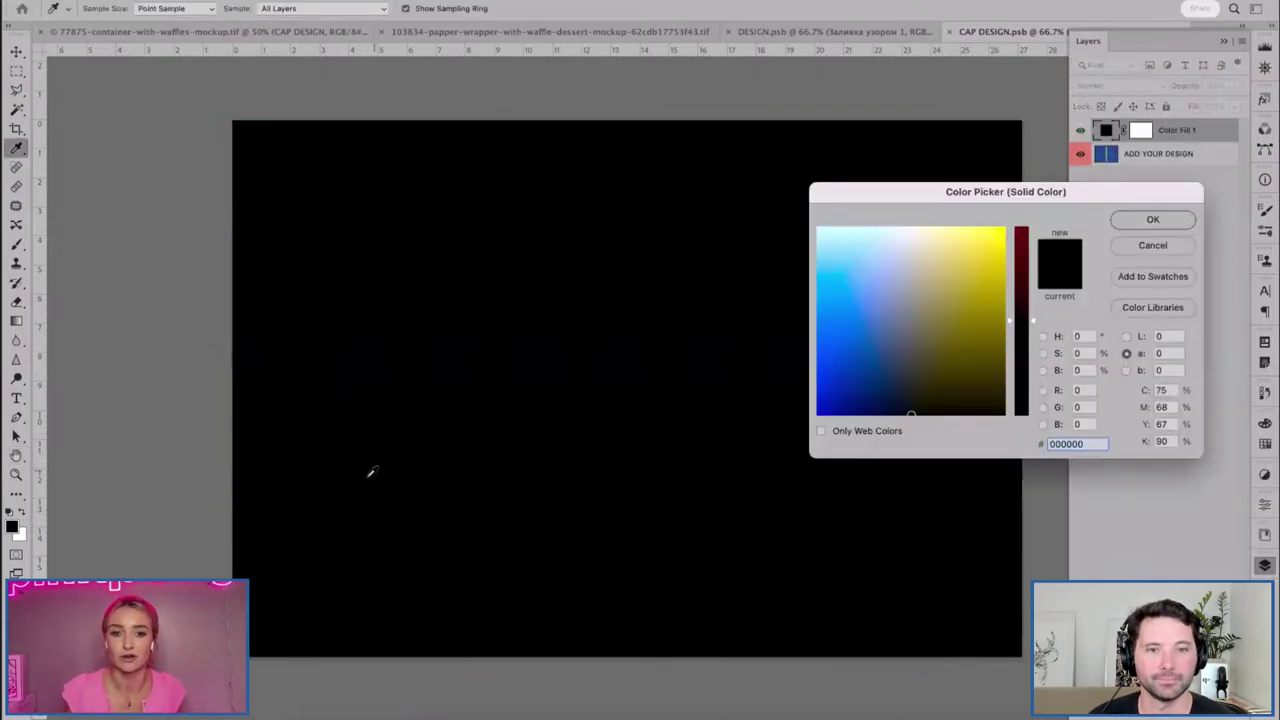
{"action": "key", "text": "super+v"}
{"action": "key", "text": "Return"}
{"action": "key", "text": "h"}
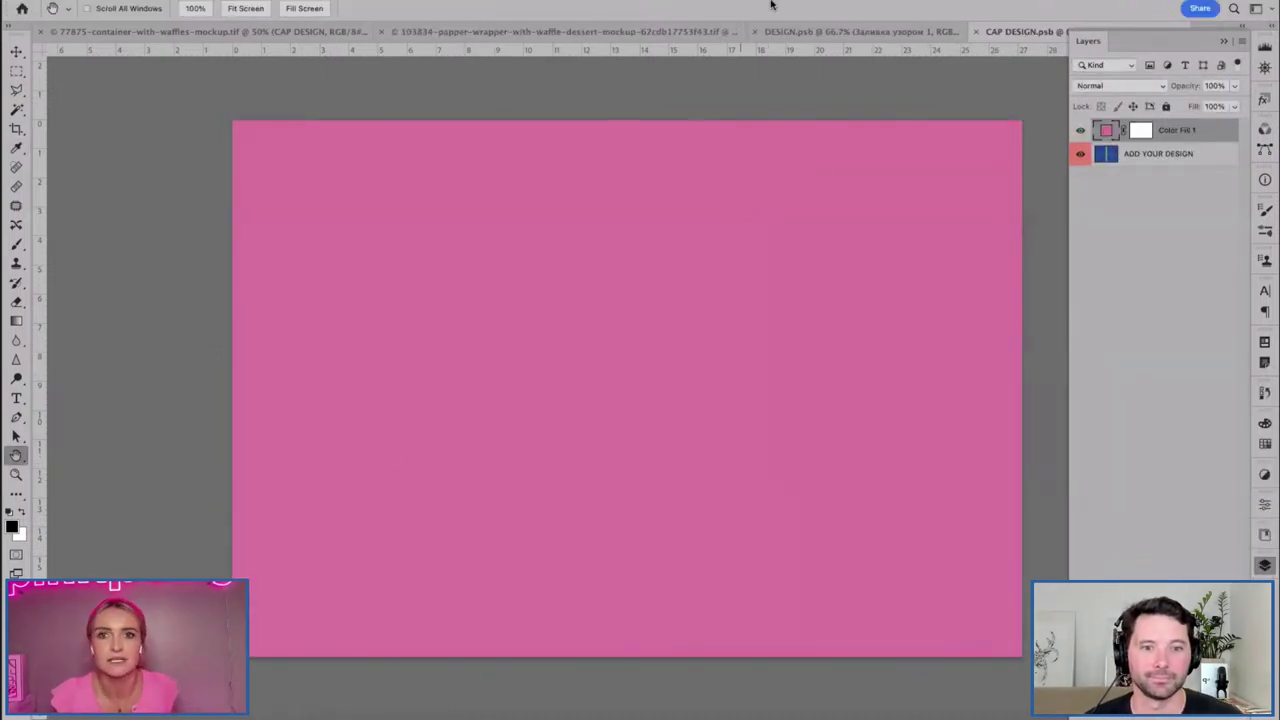
{"action": "left_click", "coordinate": [977, 32]}
{"action": "key", "text": "Return"}
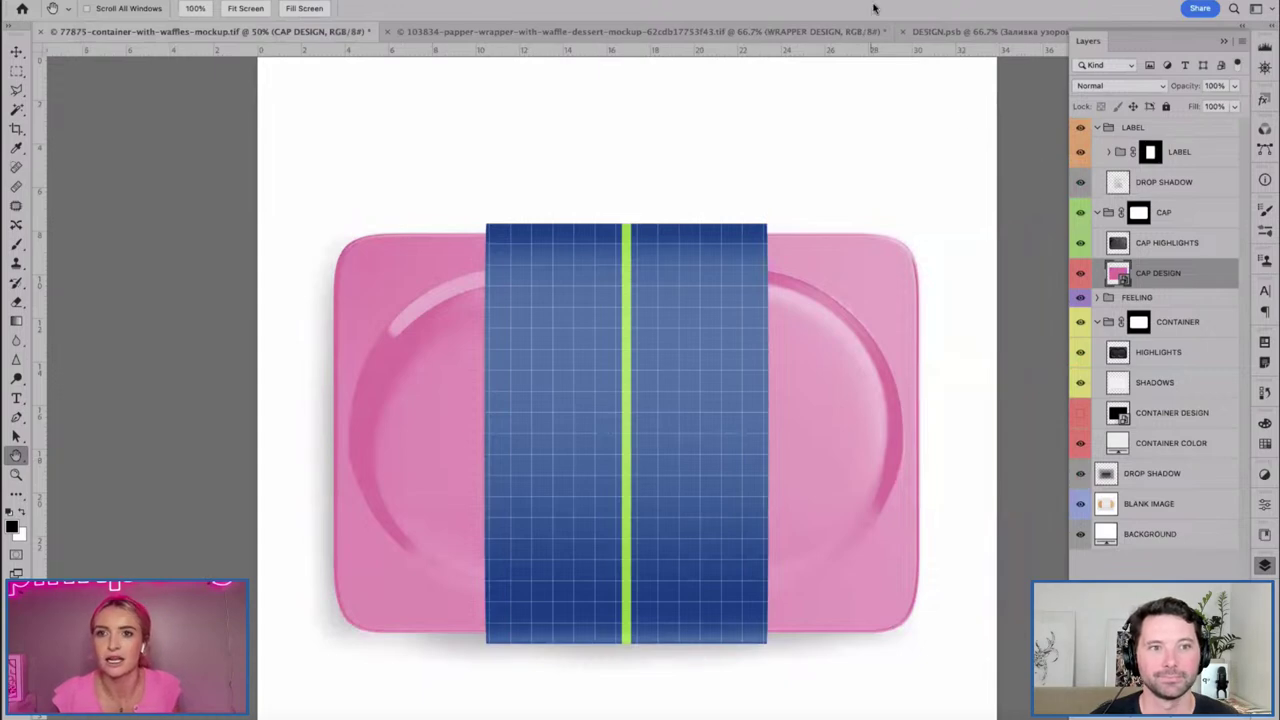
Hide BLANK IMAGE and move the FEELING waffles group above CAP, under the LABEL group.
{"action": "left_click", "coordinate": [1080, 503]}
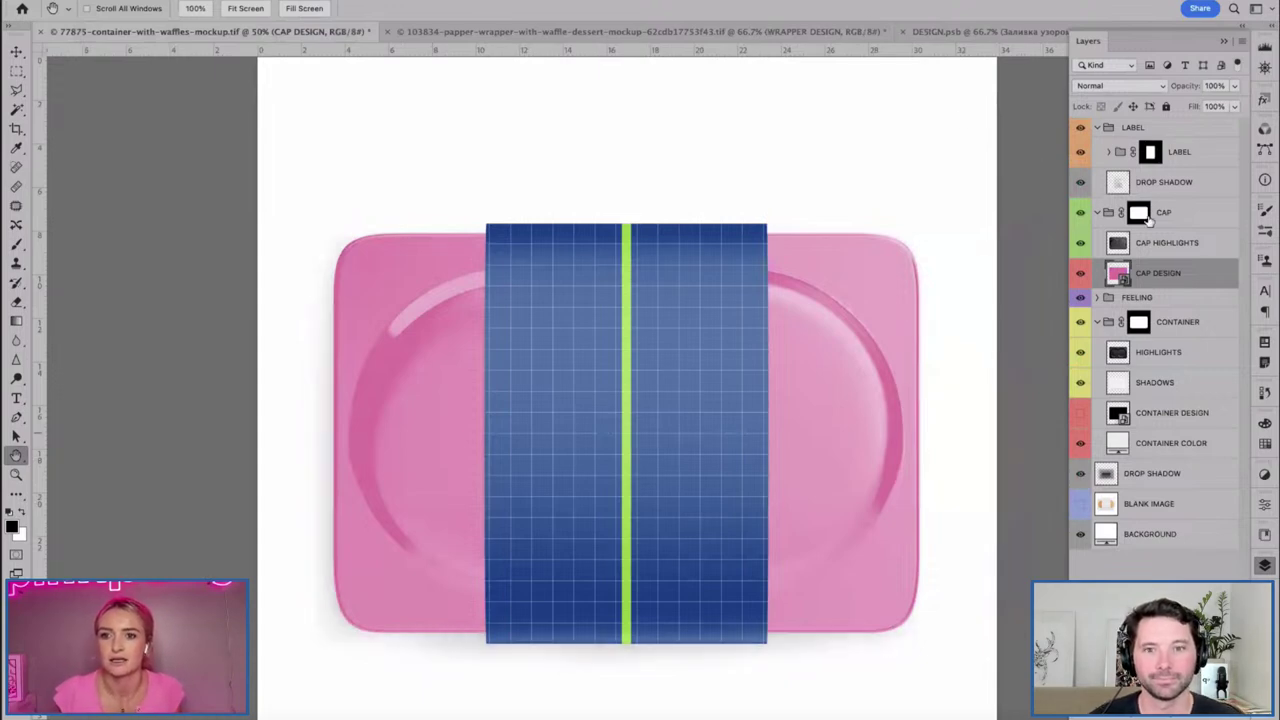
{"action": "left_click", "coordinate": [1097, 297]}
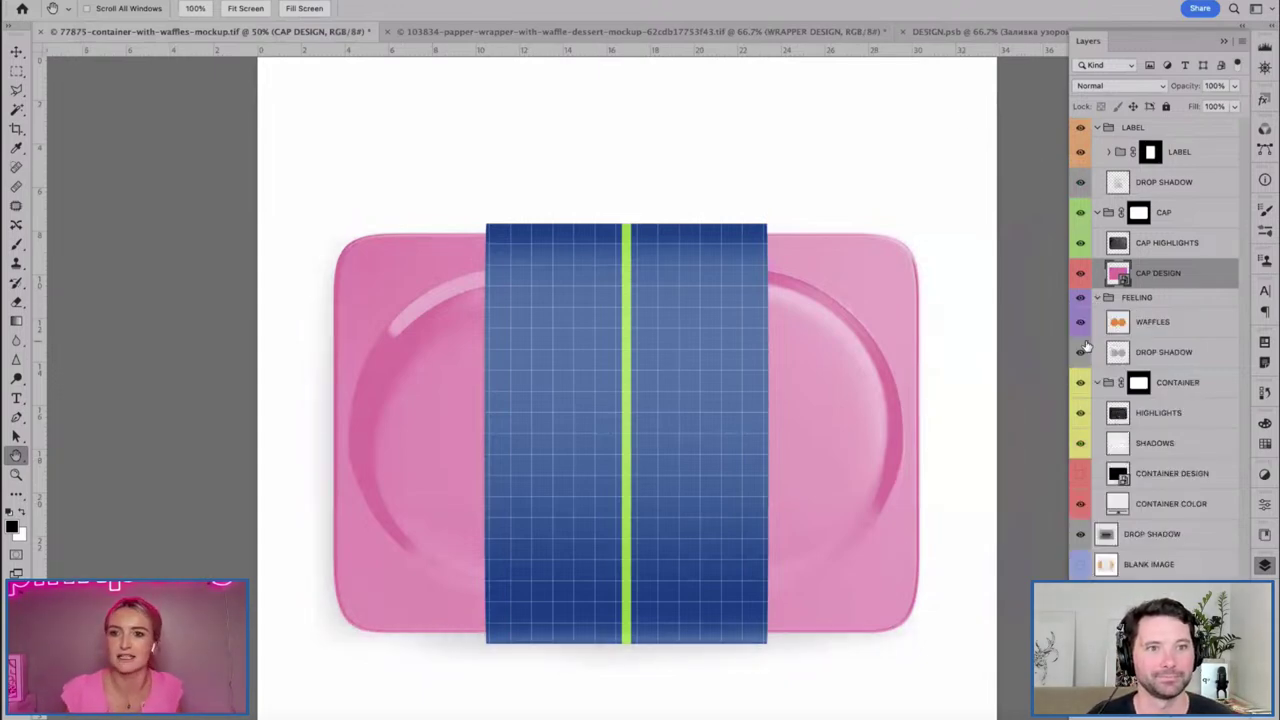
{"action": "left_click", "coordinate": [1152, 320]}
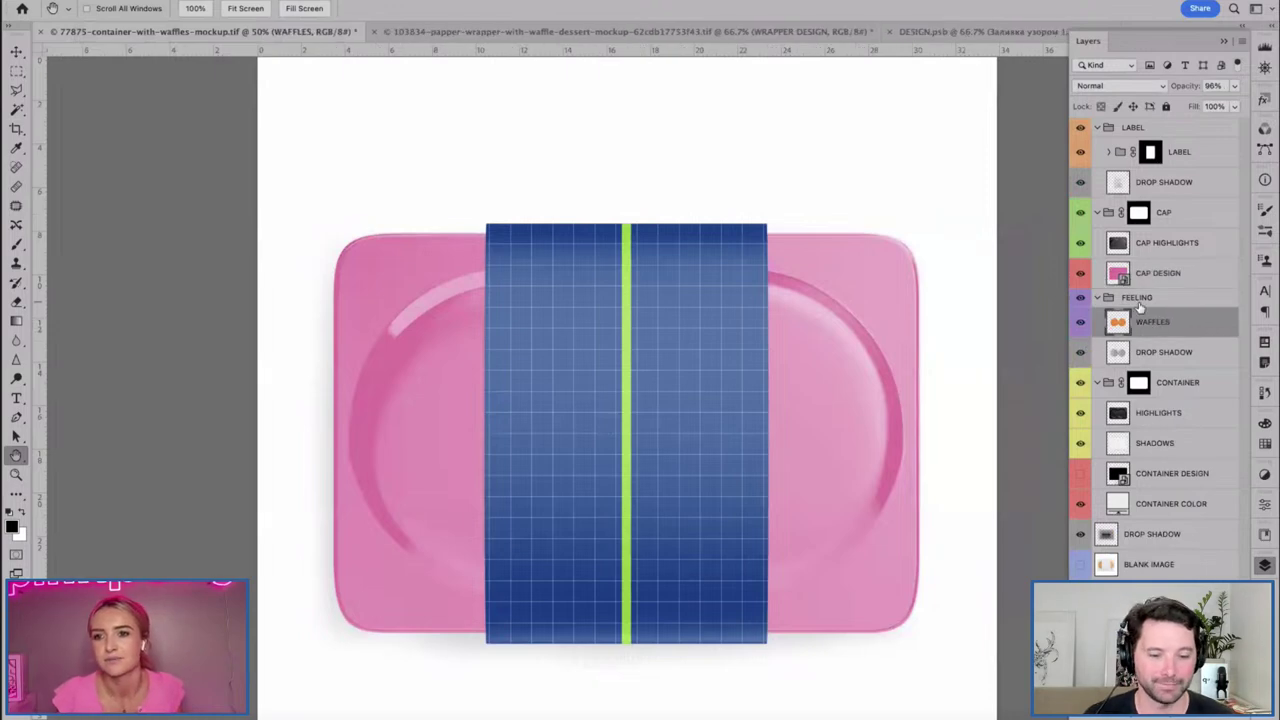
{"action": "left_click_drag", "start_coordinate": [1122, 118], "coordinate": [1125, 127]}
{"action": "left_click", "coordinate": [1140, 130]}
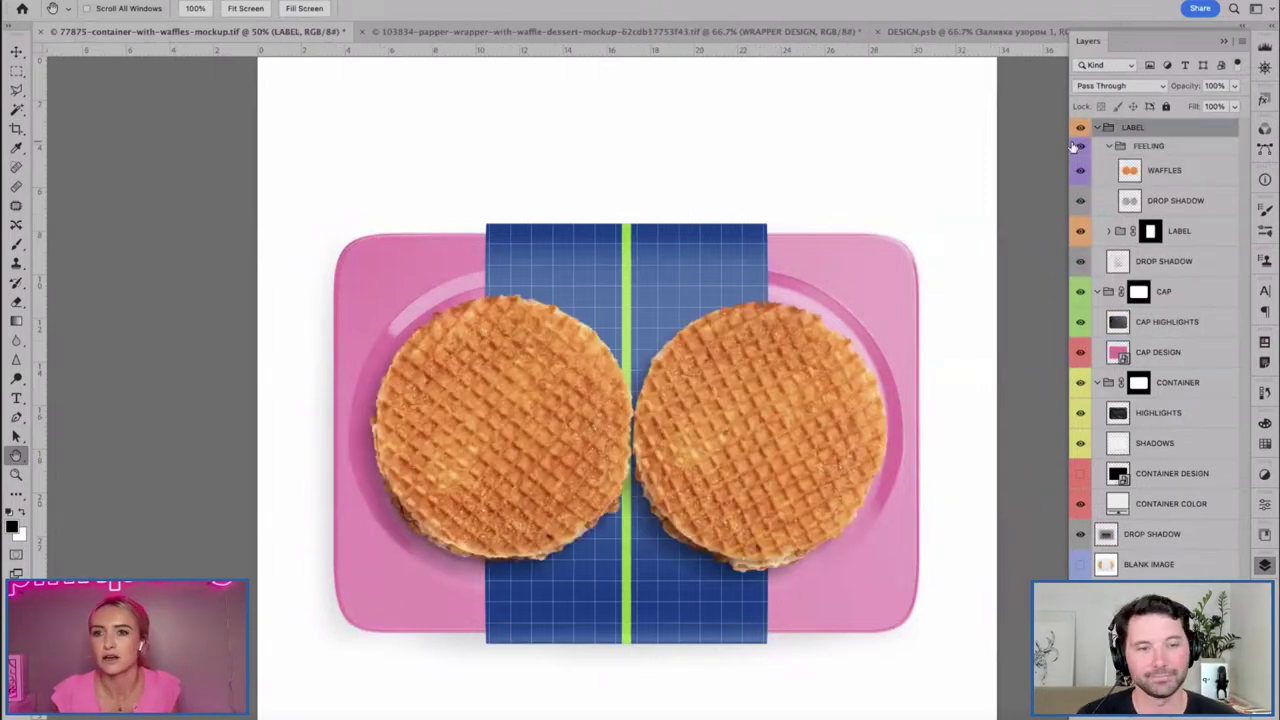
{"action": "left_click_drag", "start_coordinate": [1150, 150], "coordinate": [1135, 277]}
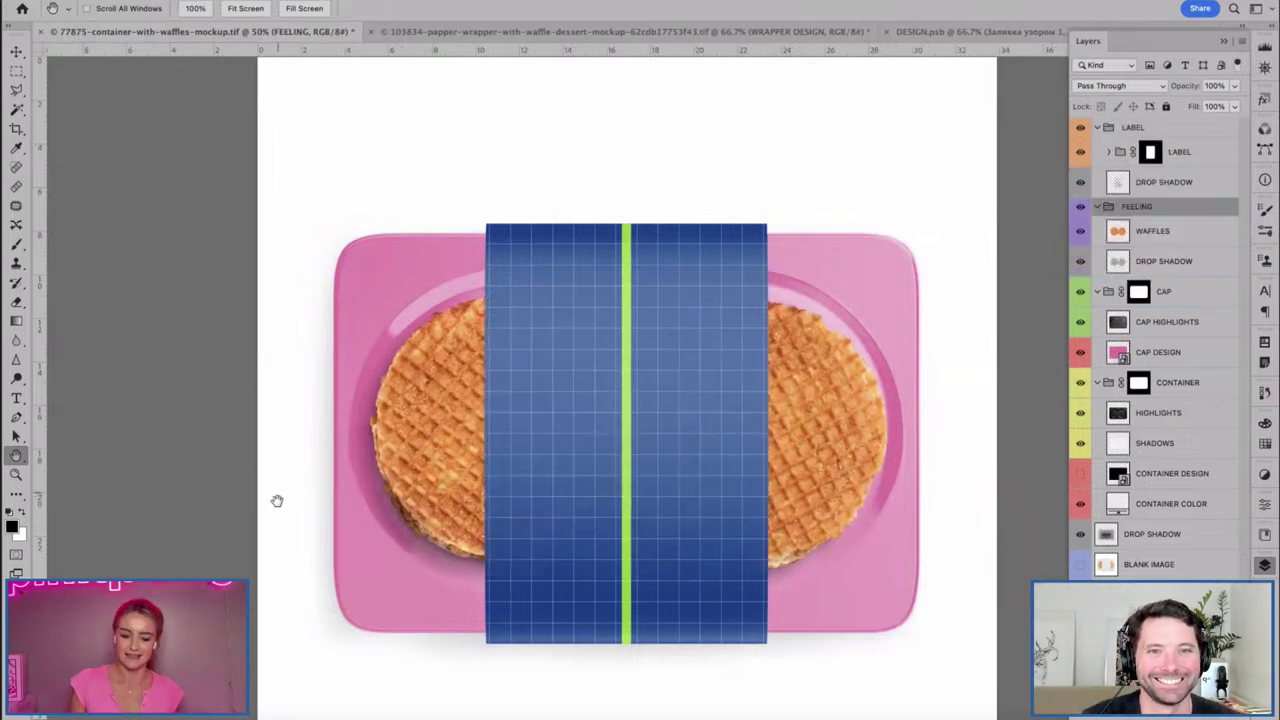
Expand the LABEL group and open LABEL DESIGN.
{"action": "key", "text": "v"}
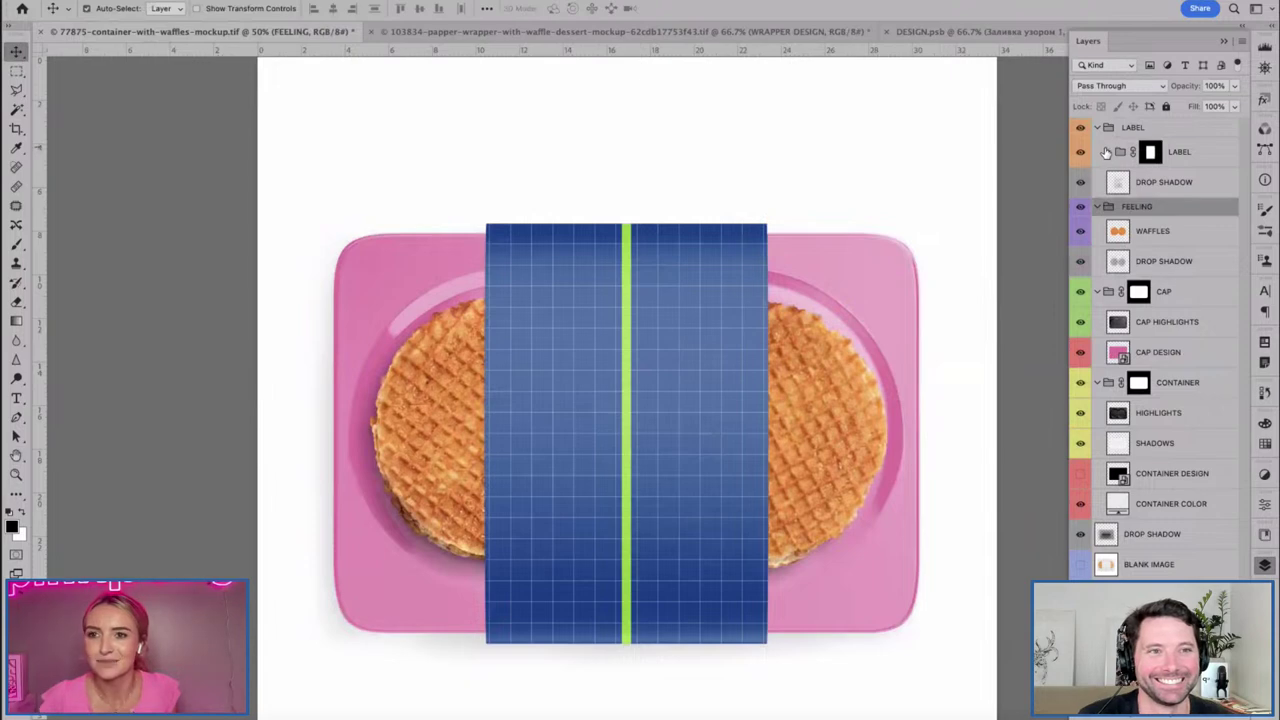
{"action": "left_click", "coordinate": [1108, 151]}
{"action": "double_click", "coordinate": [1129, 243]}
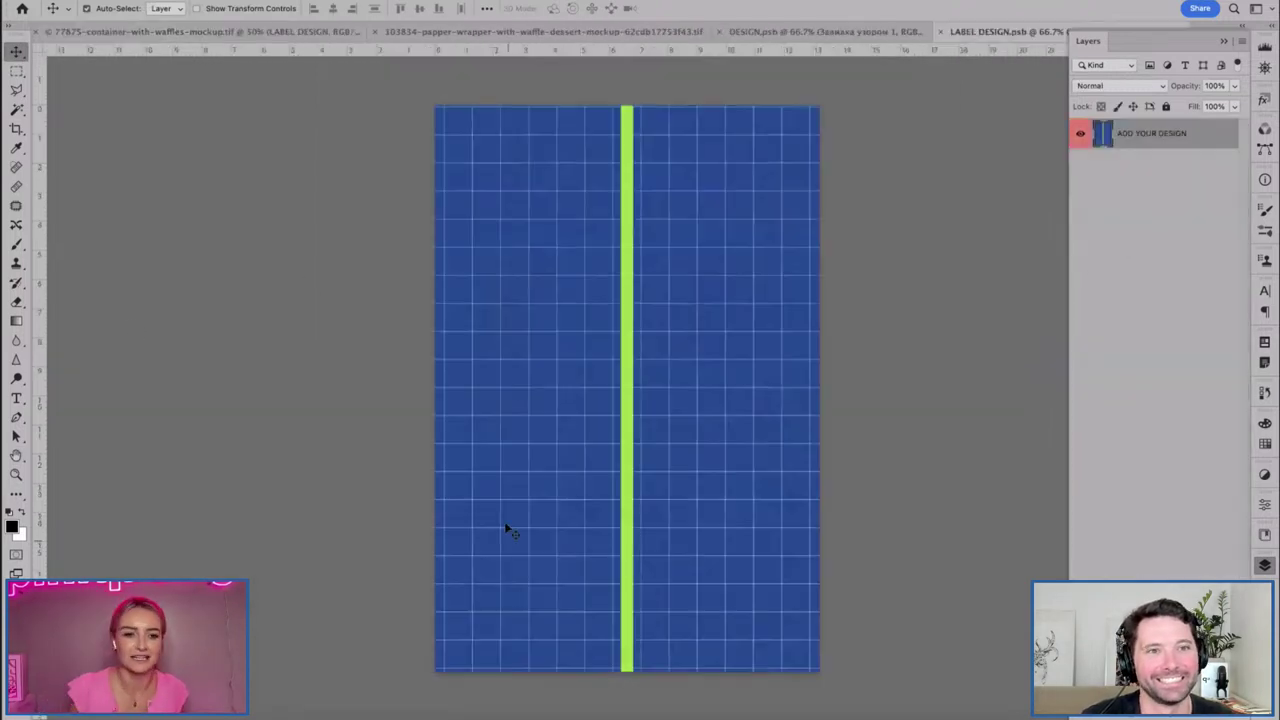
Bring Illustrator forward, pan the Mr Maple artboards, and open MrMaple Packaging Lid.ai.
{"action": "left_click", "coordinate": [310, 712]}
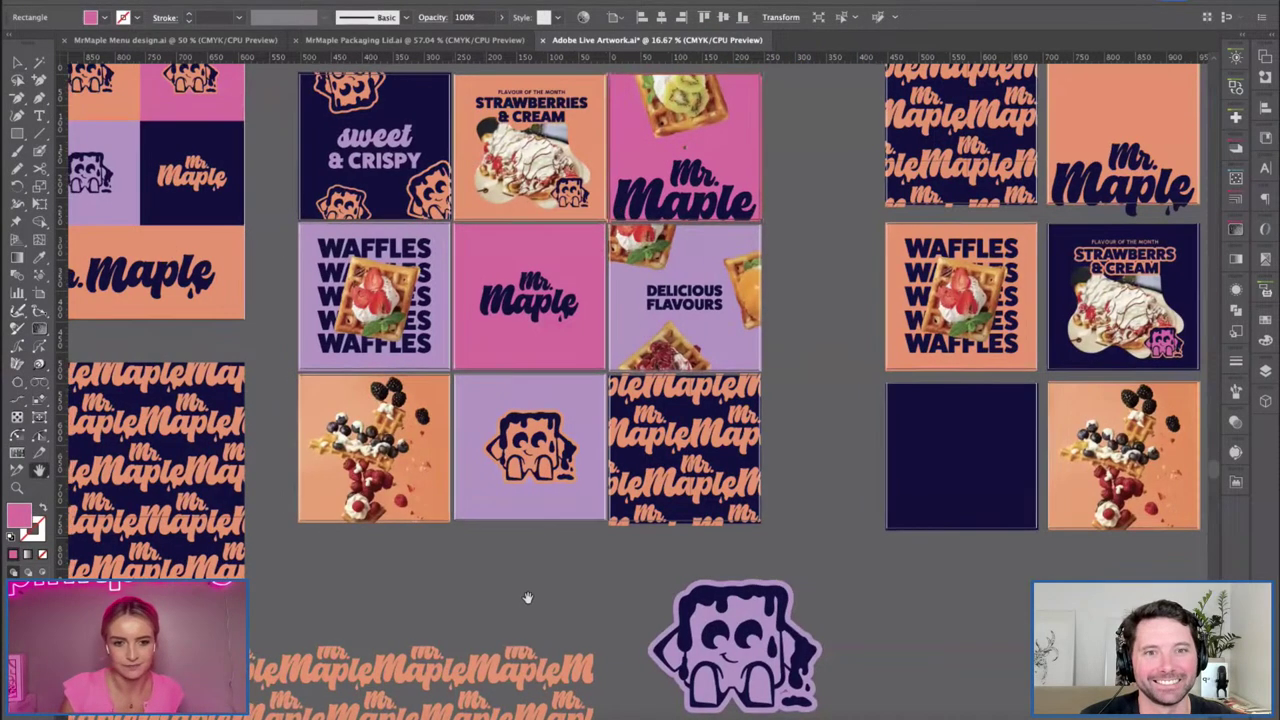
{"action": "left_click_drag", "start_coordinate": [528, 597], "coordinate": [621, 624]}
{"action": "key", "text": "super+Tab"}
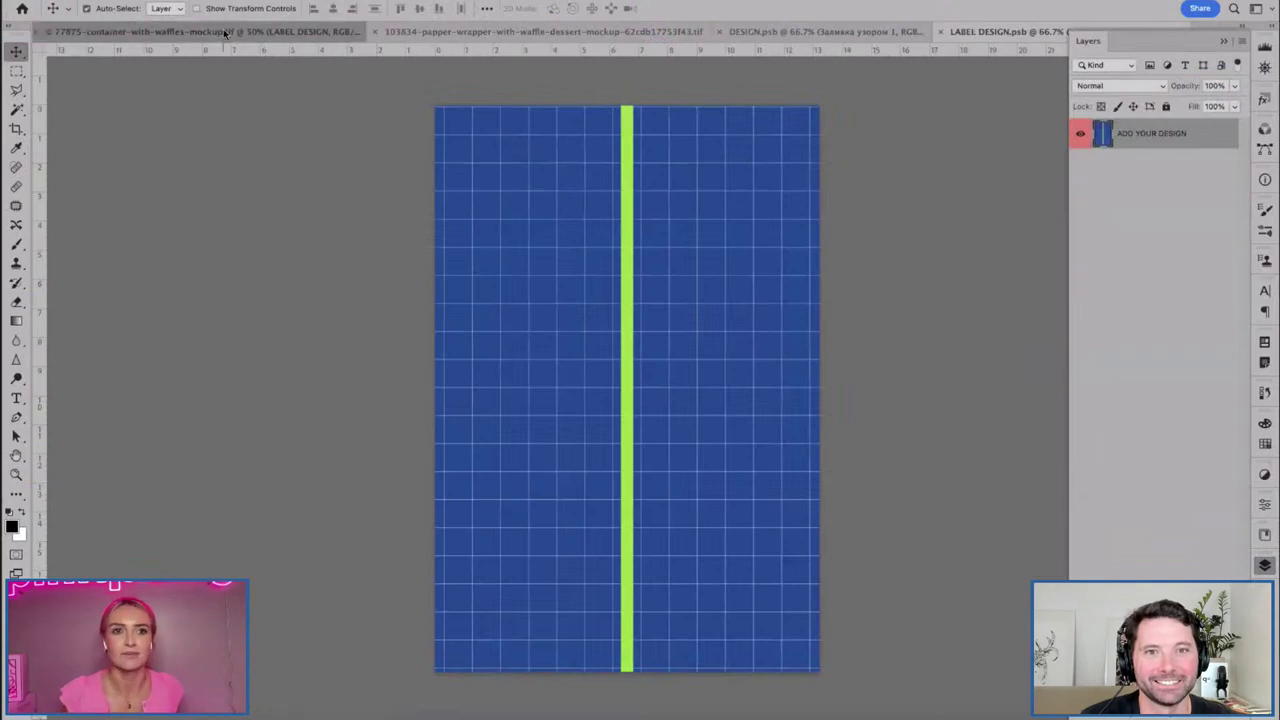
{"action": "left_click", "coordinate": [225, 33]}
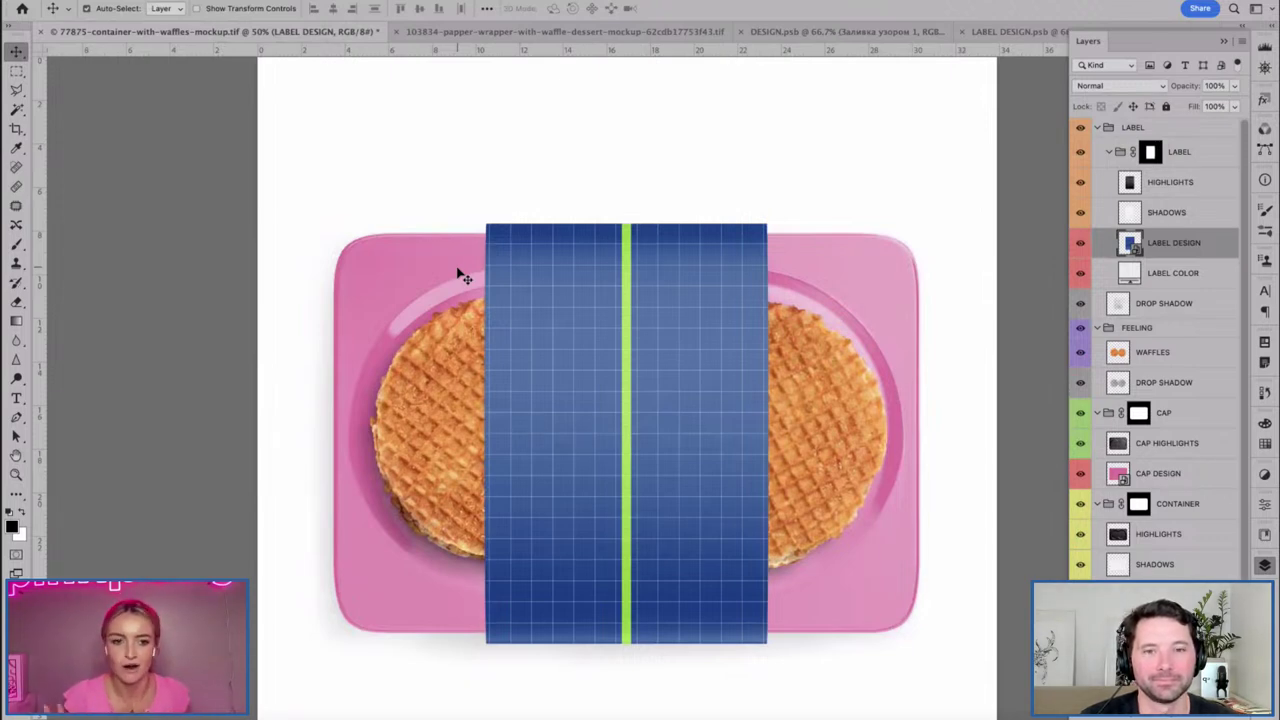
{"action": "left_click", "coordinate": [310, 714]}
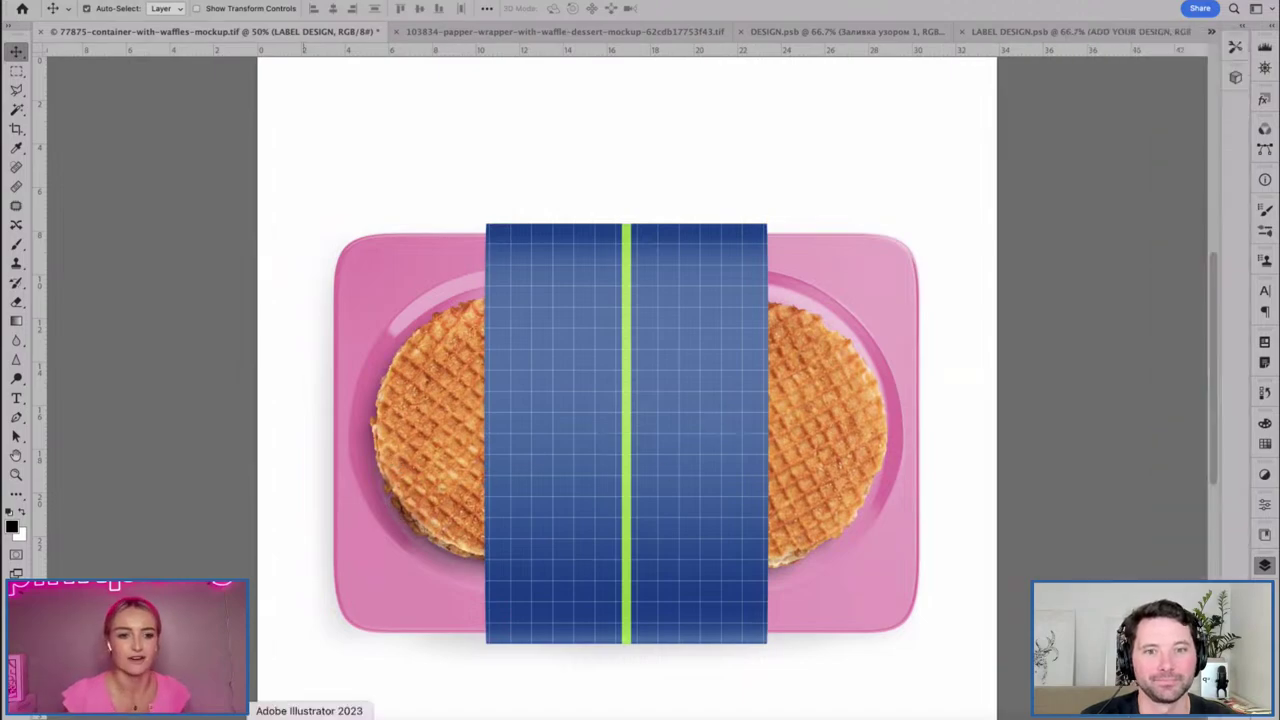
{"action": "left_click_drag", "start_coordinate": [354, 387], "coordinate": [483, 427]}
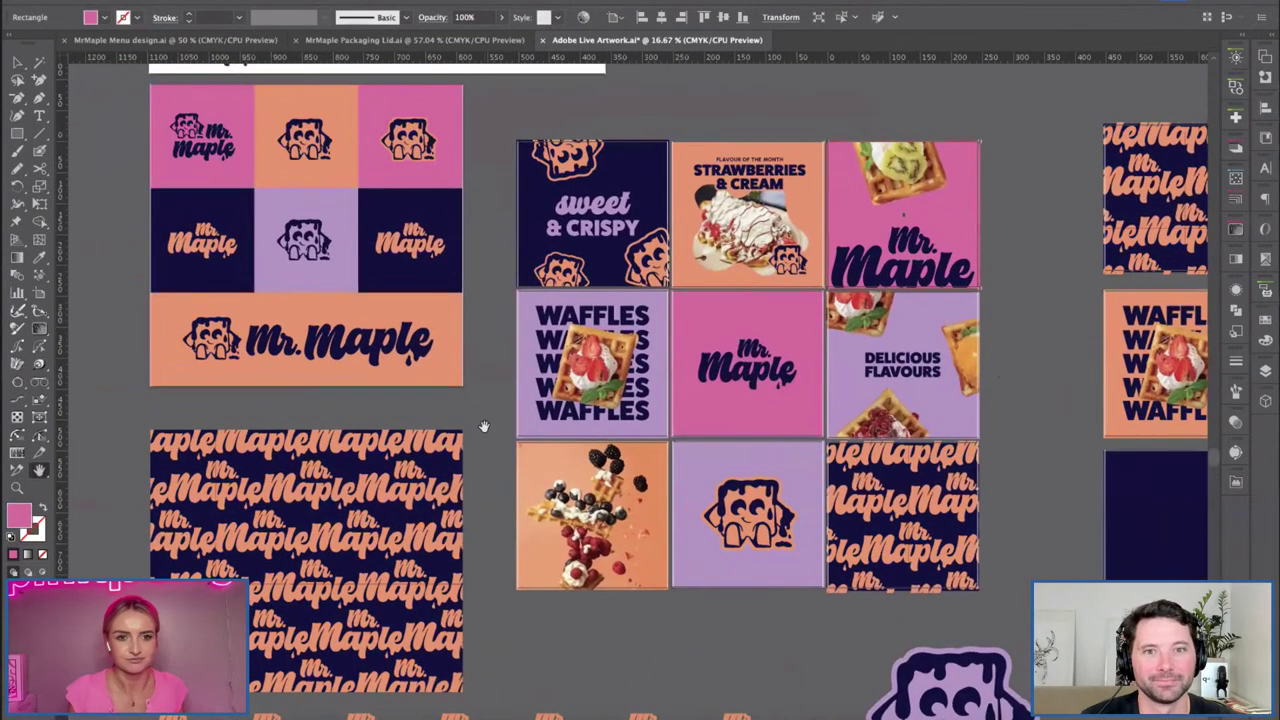
{"action": "left_click", "coordinate": [368, 42]}
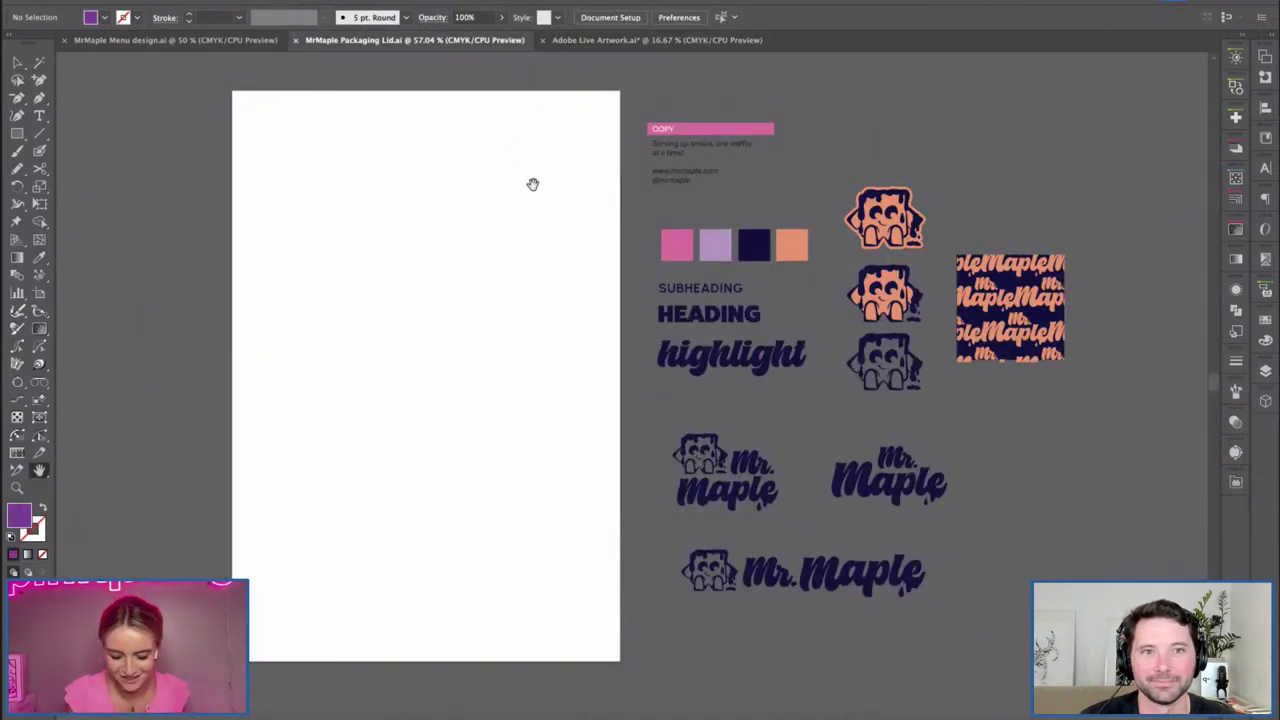
Draw a rectangle over the blank artboard and eyedrop the peach-orange brand swatch into it.
{"action": "scroll", "coordinate": [420, 377], "scroll_direction": "left", "scroll_amount": 3}
{"action": "key", "text": "m"}
{"action": "left_click_drag", "start_coordinate": [279, 99], "coordinate": [651, 664]}
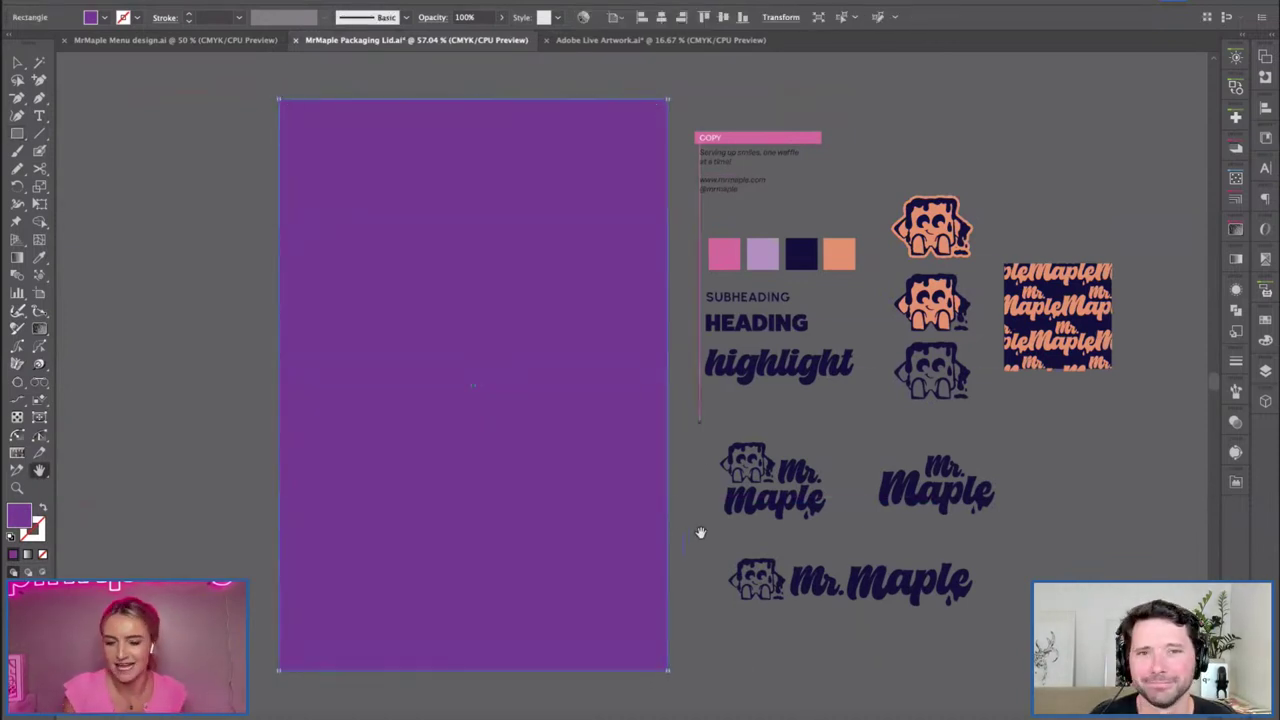
{"action": "scroll", "coordinate": [700, 528], "scroll_direction": "right", "scroll_amount": 2}
{"action": "key", "text": "i"}
{"action": "left_click", "coordinate": [755, 262]}
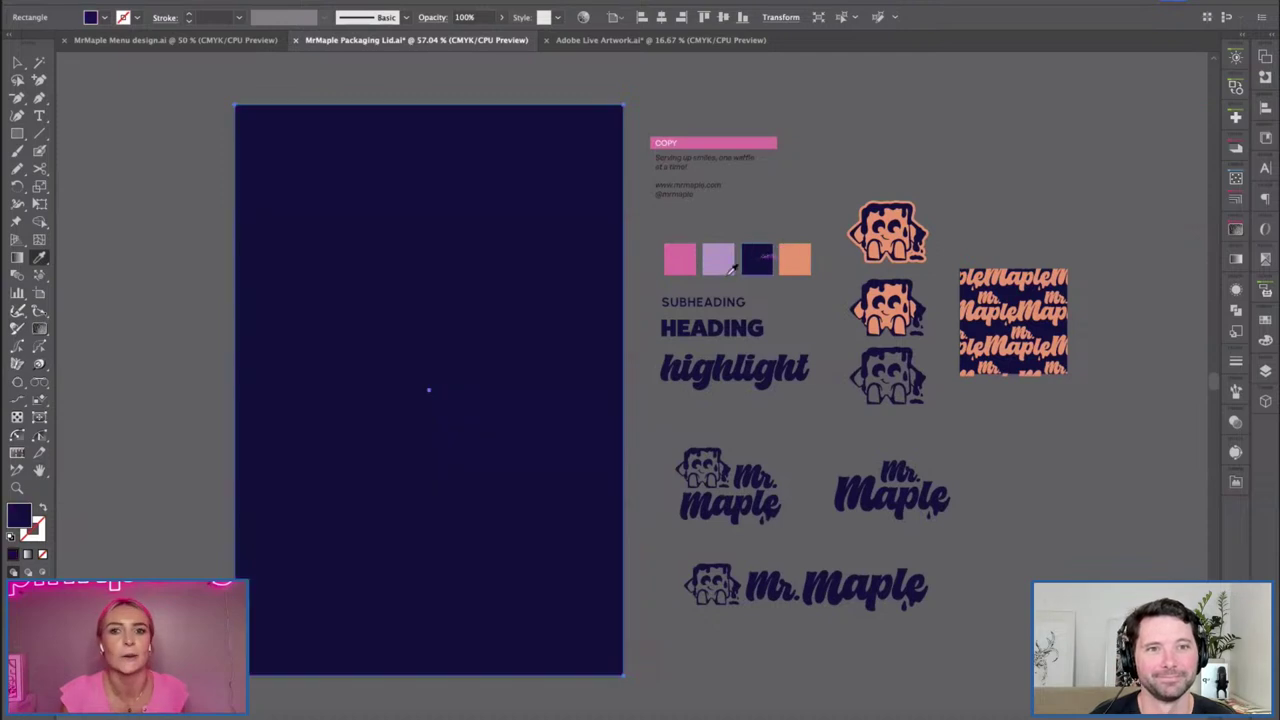
{"action": "left_click", "coordinate": [802, 250]}
Deselect the rectangle, glance at the Photoshop mockup, and pan the lid artboard into position.
{"action": "key", "text": "v"}
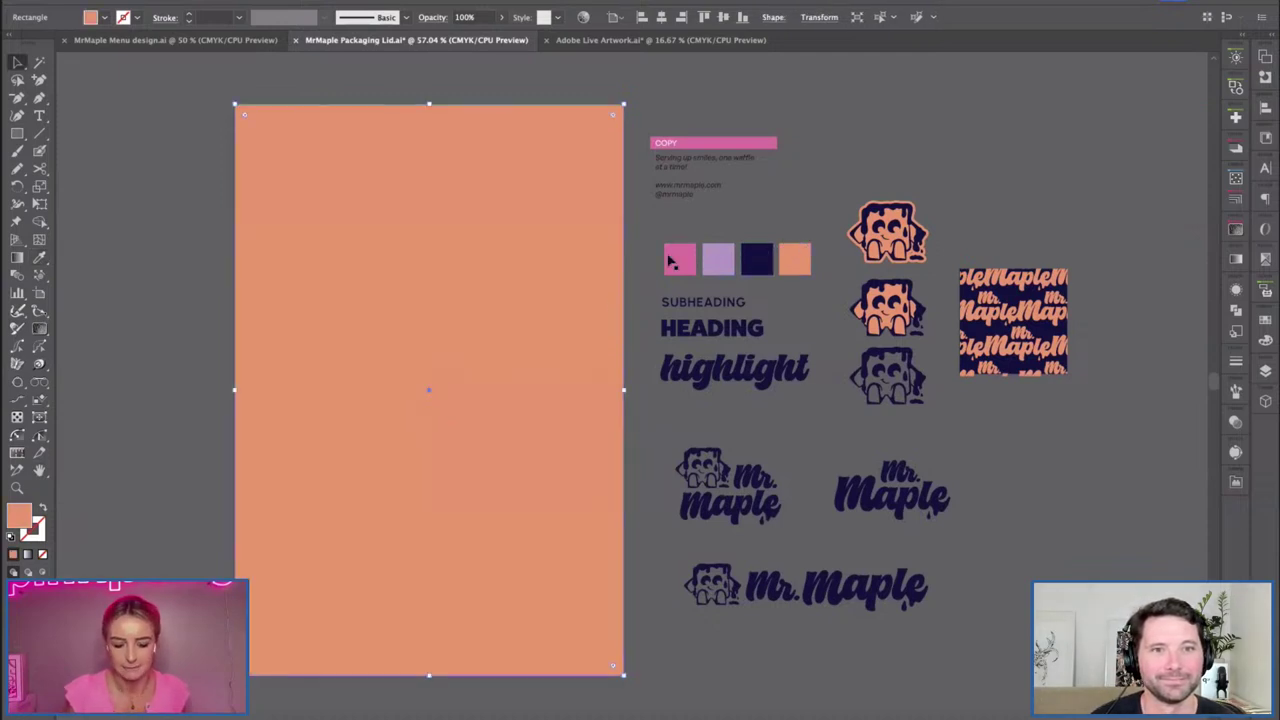
{"action": "left_click", "coordinate": [768, 205]}
{"action": "key", "text": "h"}
{"action": "left_click_drag", "start_coordinate": [657, 374], "coordinate": [575, 390]}
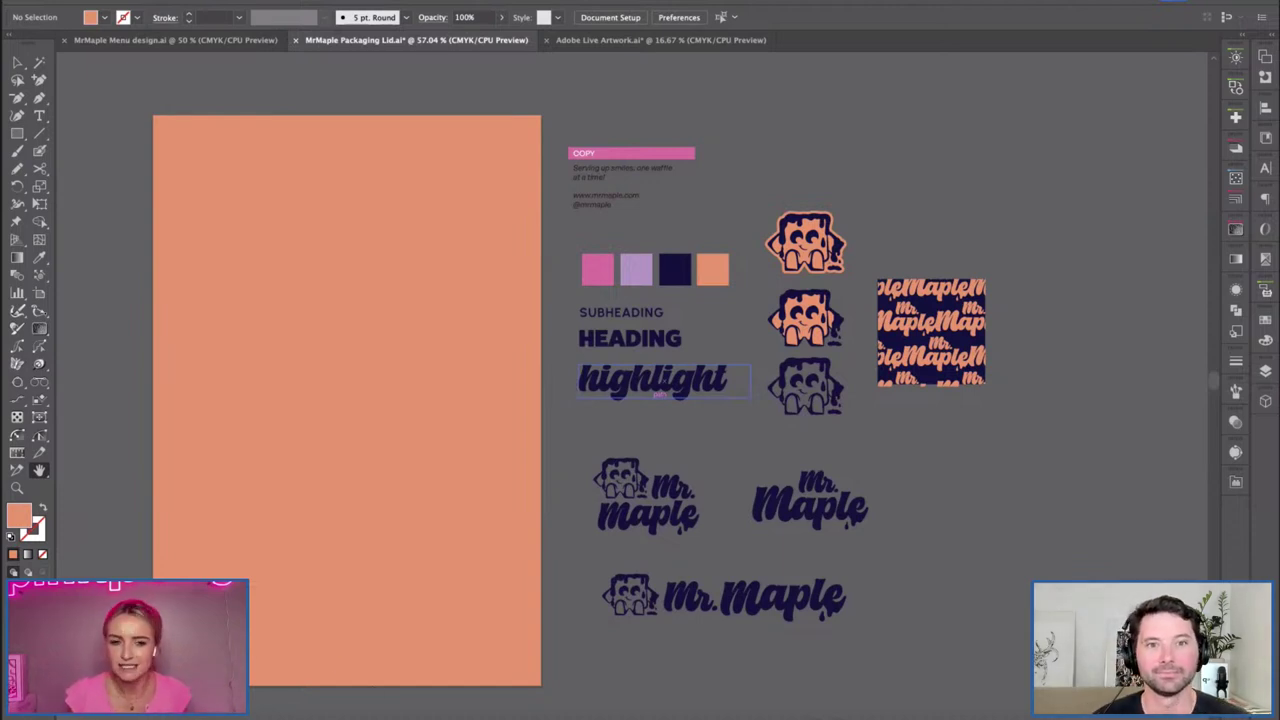
{"action": "left_click", "coordinate": [377, 714]}
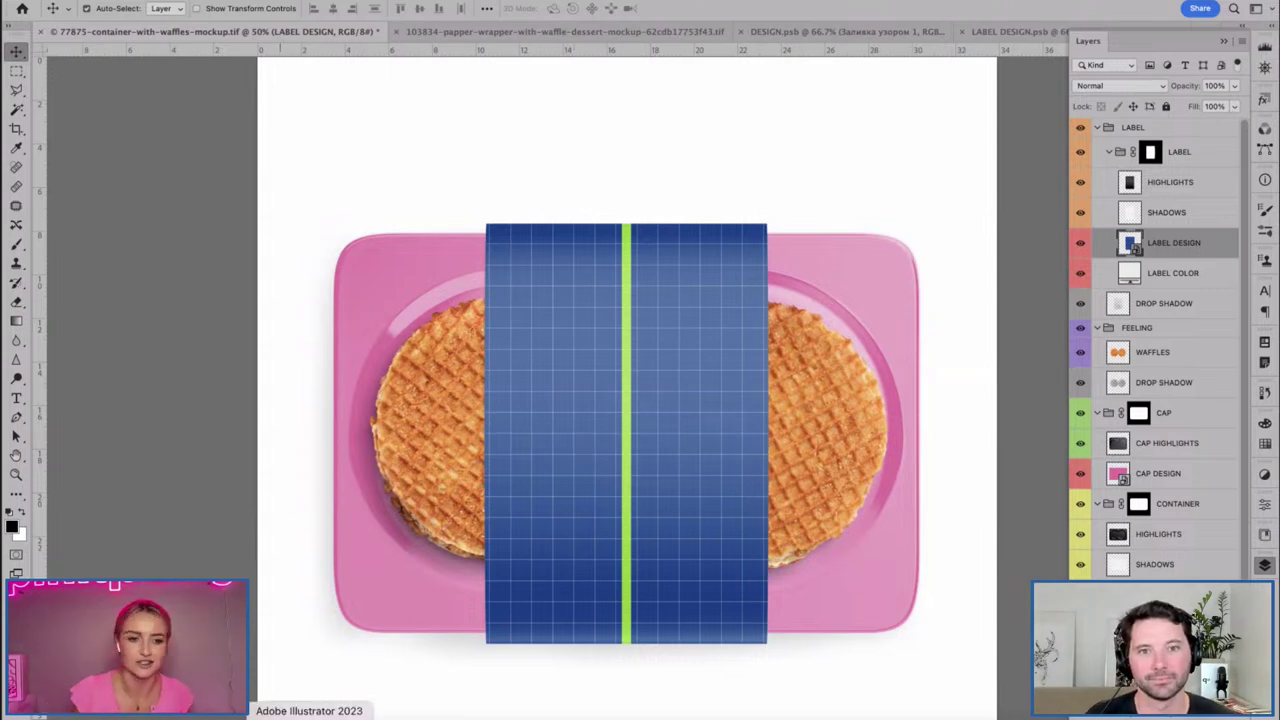
{"action": "left_click", "coordinate": [310, 716]}
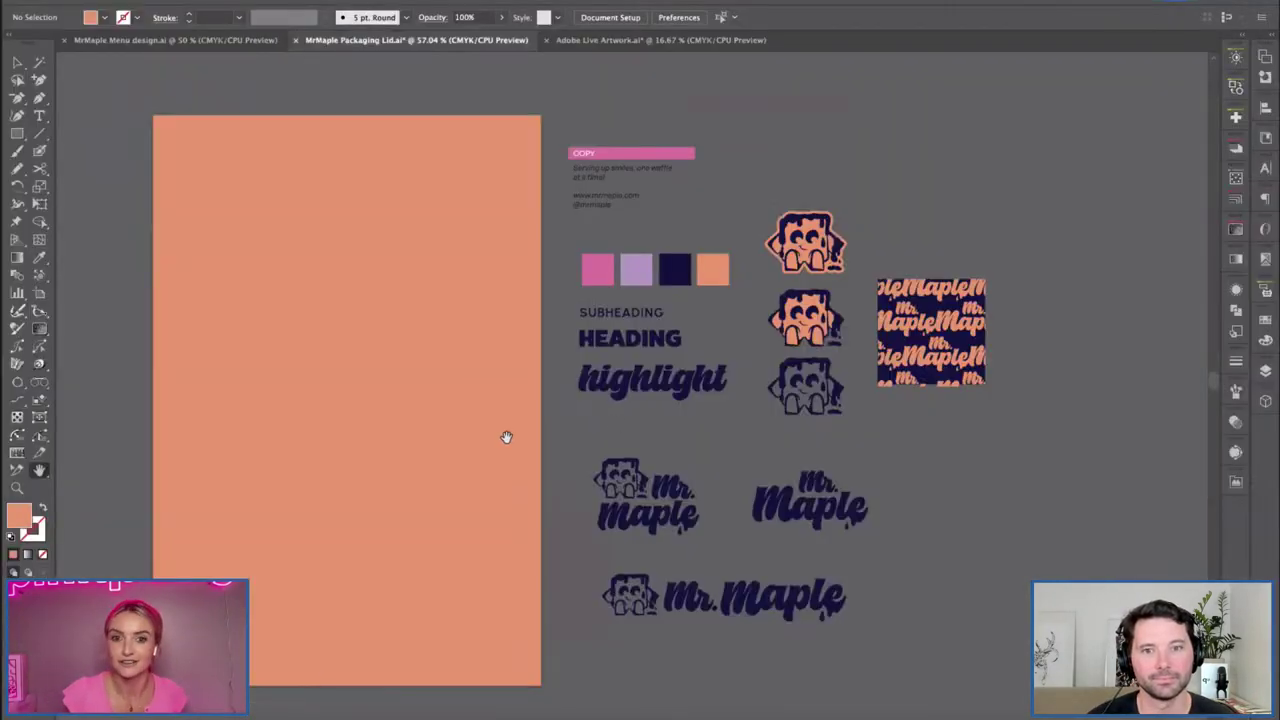
{"action": "left_click_drag", "start_coordinate": [594, 424], "coordinate": [631, 421]}
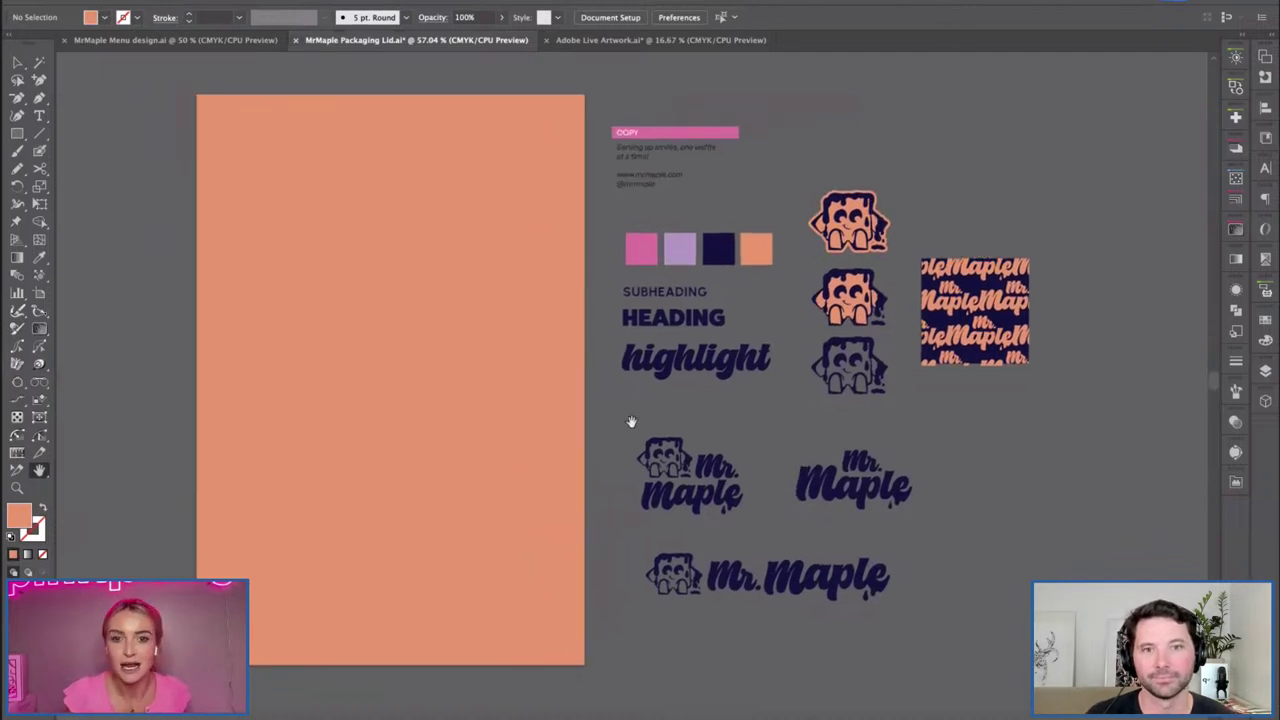
{"action": "key", "text": "v"}
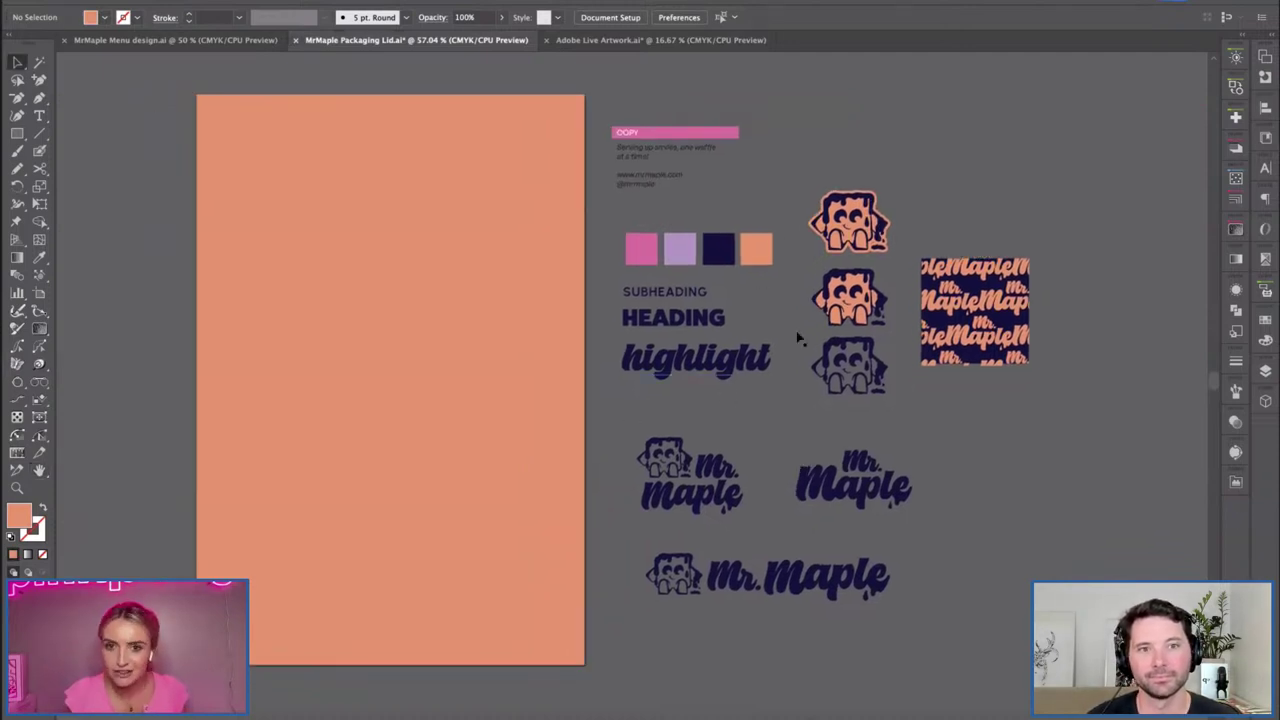
{"action": "left_click_drag", "start_coordinate": [757, 414], "coordinate": [794, 430]}
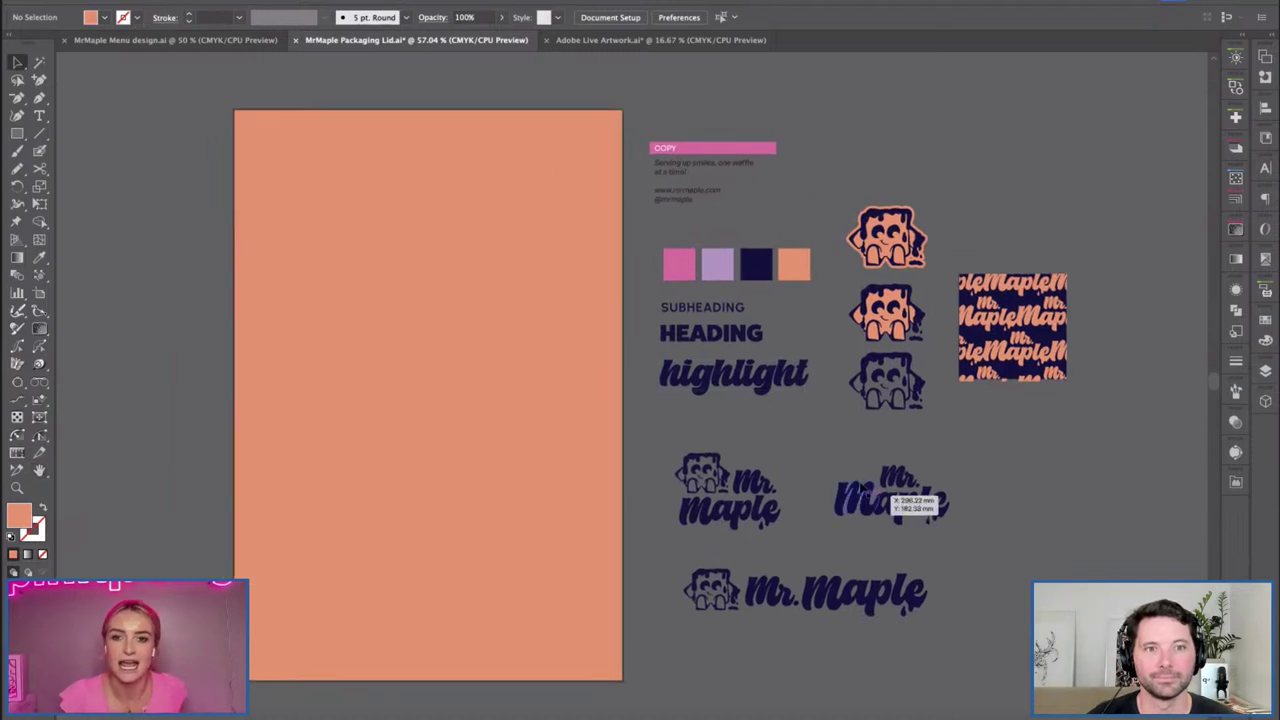
Place an enlarged, outlined copy of the Mr. Maple logo on the label's upper middle.
{"action": "left_click", "coordinate": [895, 500]}
{"action": "key", "text": "ctrl+shift+o"}
{"action": "left_click_drag", "start_coordinate": [699, 504], "coordinate": [480, 308]}
{"action": "left_click_drag", "start_coordinate": [688, 421], "coordinate": [521, 461]}
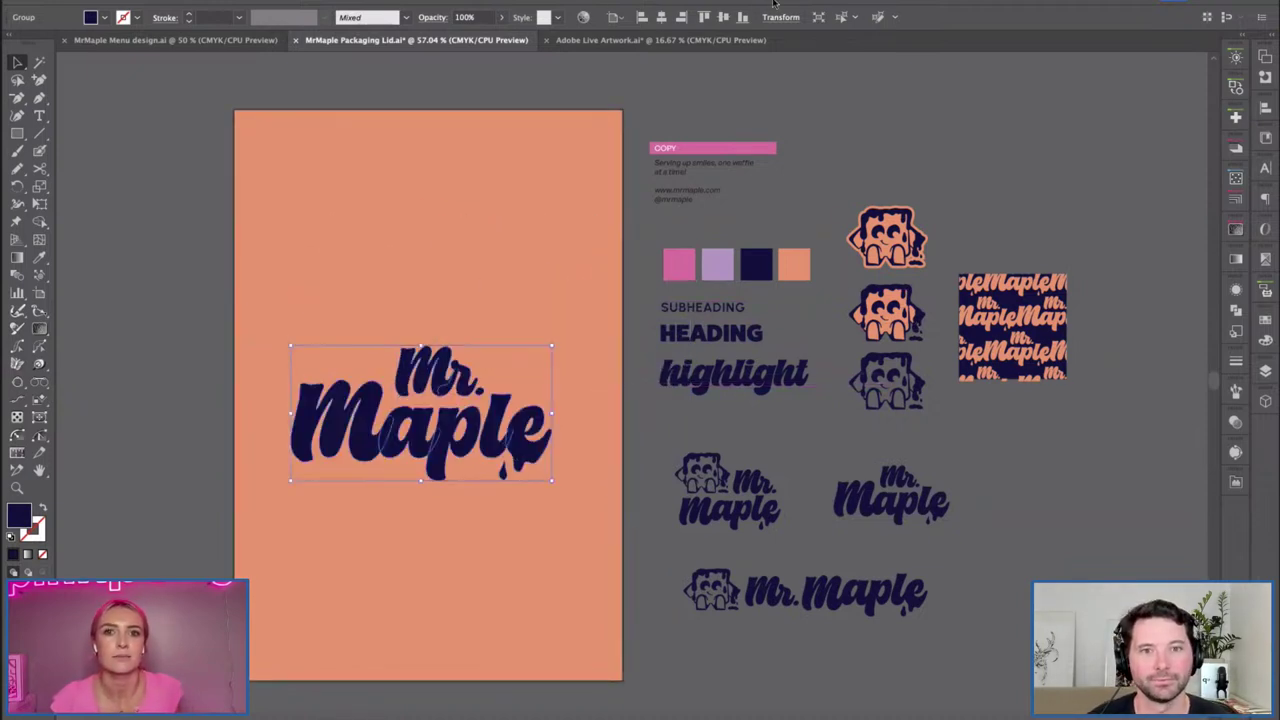
{"action": "key", "text": "ctrl+z"}
{"action": "left_click", "coordinate": [492, 334]}
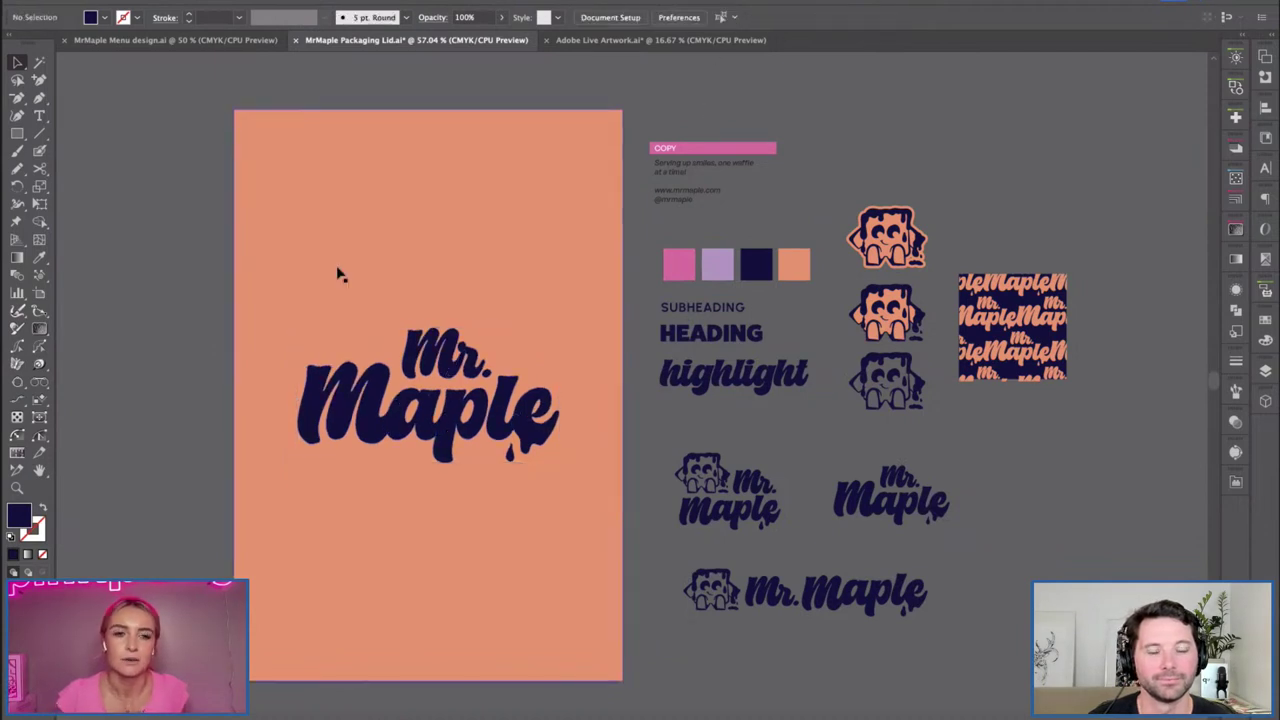
{"action": "left_click_drag", "start_coordinate": [402, 279], "coordinate": [438, 273]}
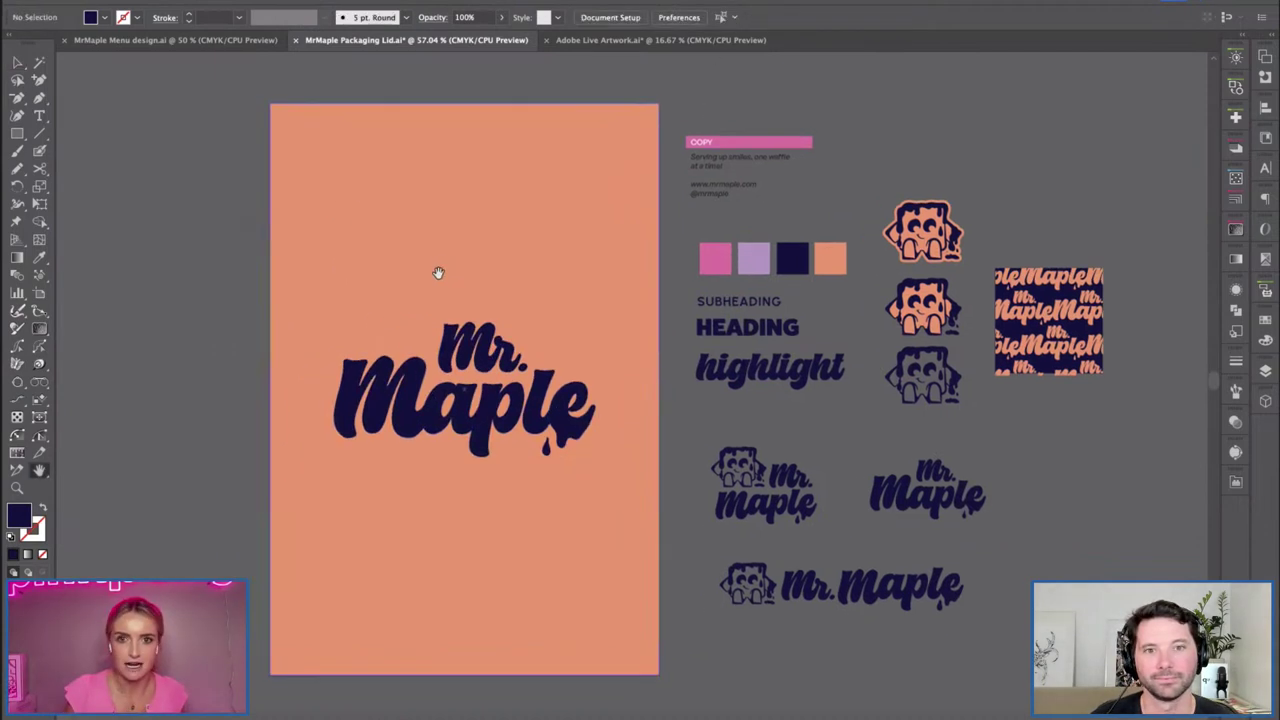
Paste the tagline 'Serving up smiles, one waffle at a time!' into a new text box below the logo at 48 px.
{"action": "left_click", "coordinate": [703, 165]}
{"action": "triple_click", "coordinate": [731, 160]}
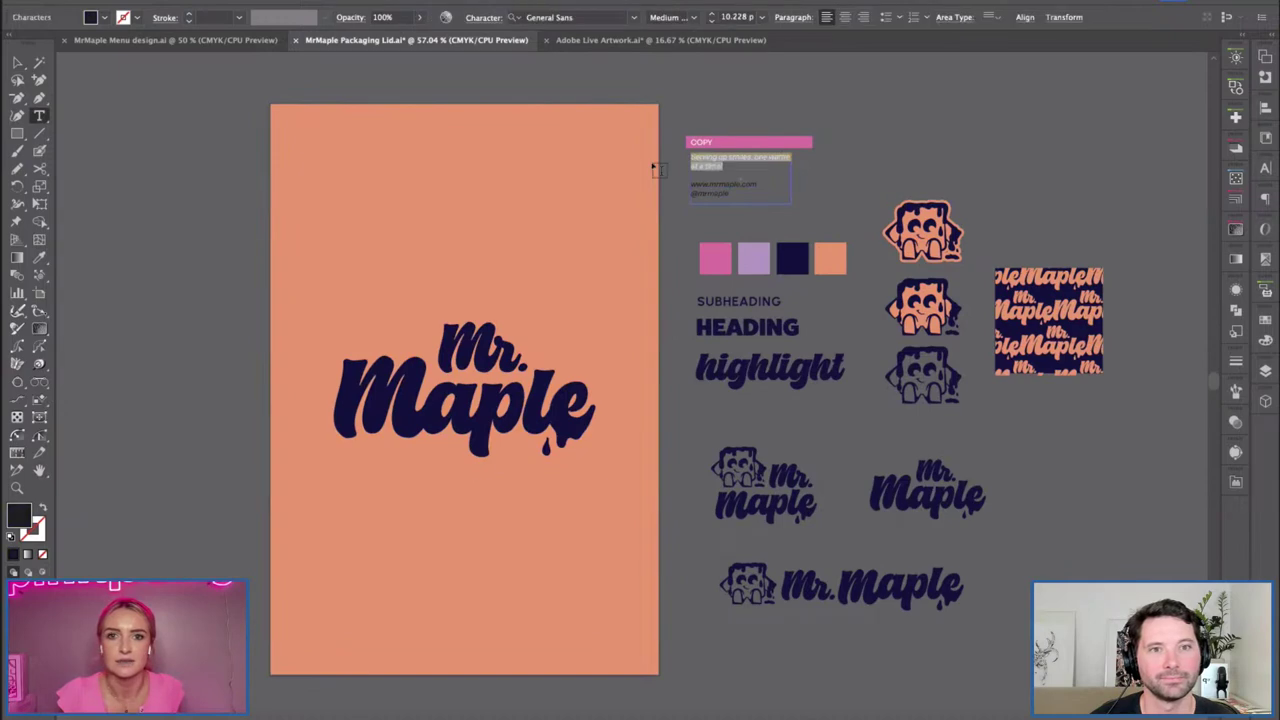
{"action": "left_click_drag", "start_coordinate": [336, 521], "coordinate": [636, 644]}
{"action": "type", "text": "Serving up smiles, one waffle at a time!"}
{"action": "key", "text": "ctrl+a"}
{"action": "left_click", "coordinate": [752, 18]}
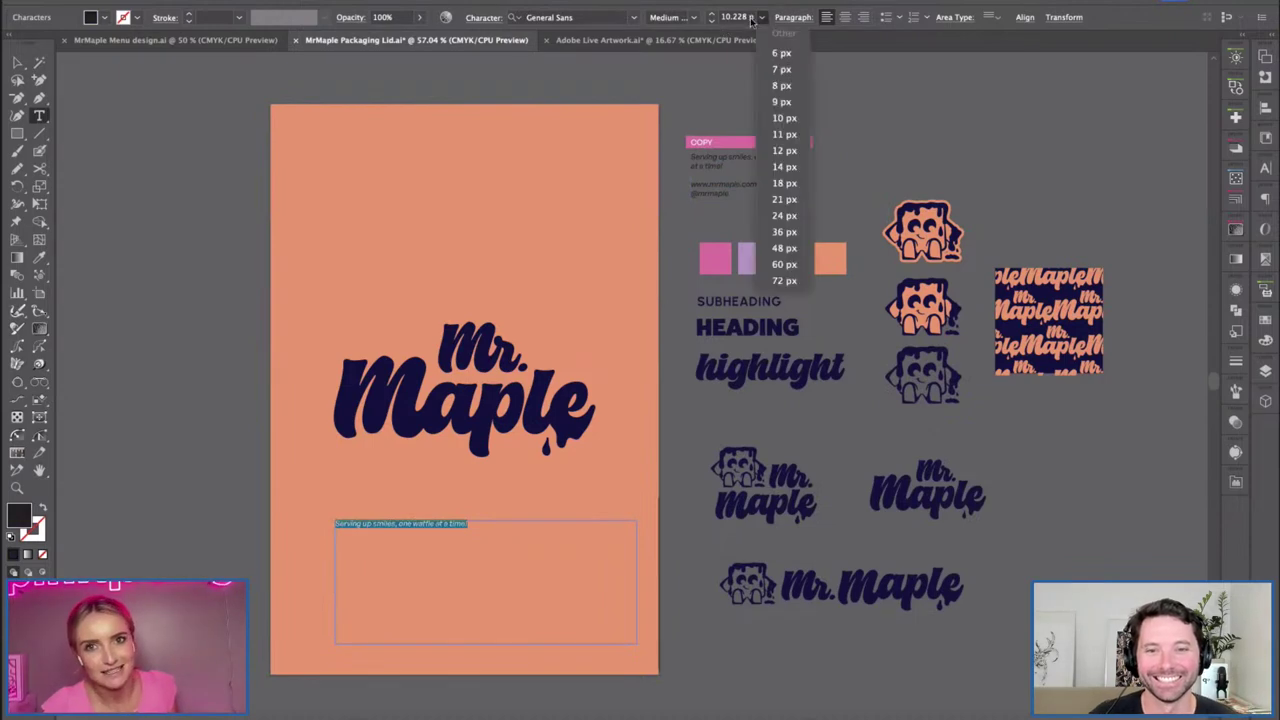
{"action": "left_click", "coordinate": [784, 248]}
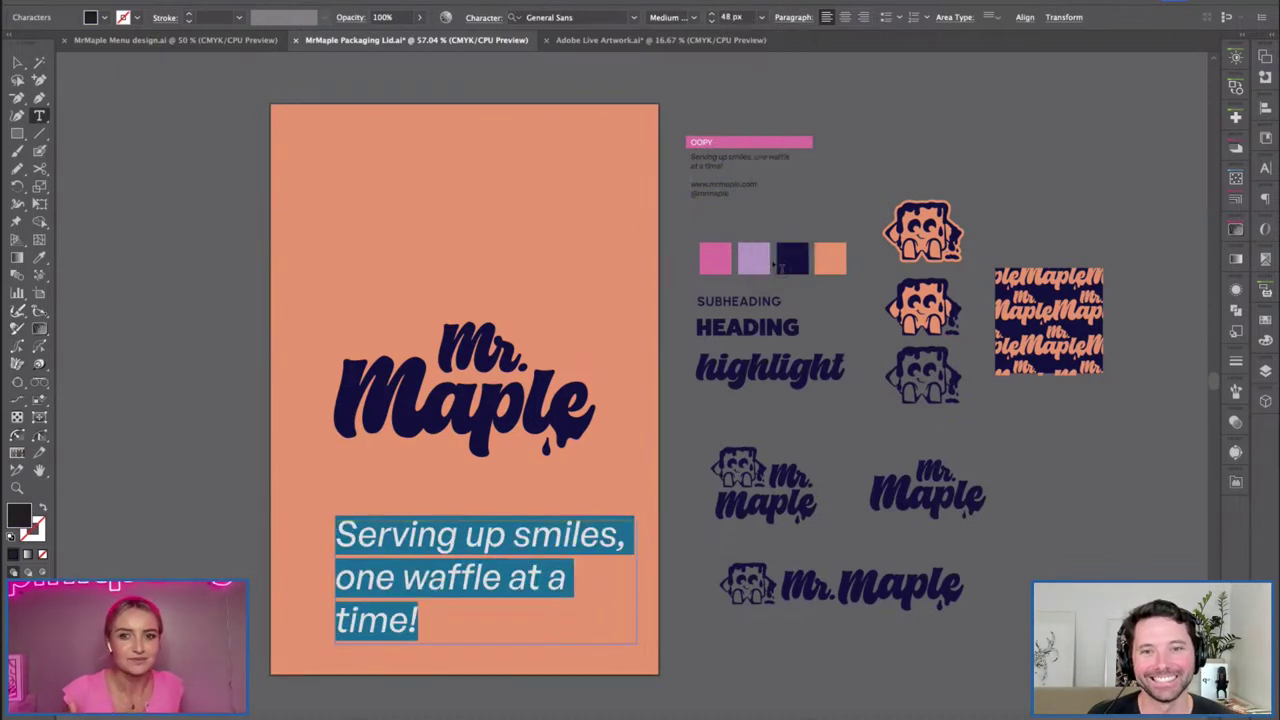
Give the tagline HEADING's type style, 38 px leading and centre alignment, wrapping after 'smiles,'.
{"action": "left_click", "coordinate": [20, 63]}
{"action": "left_click", "coordinate": [750, 326]}
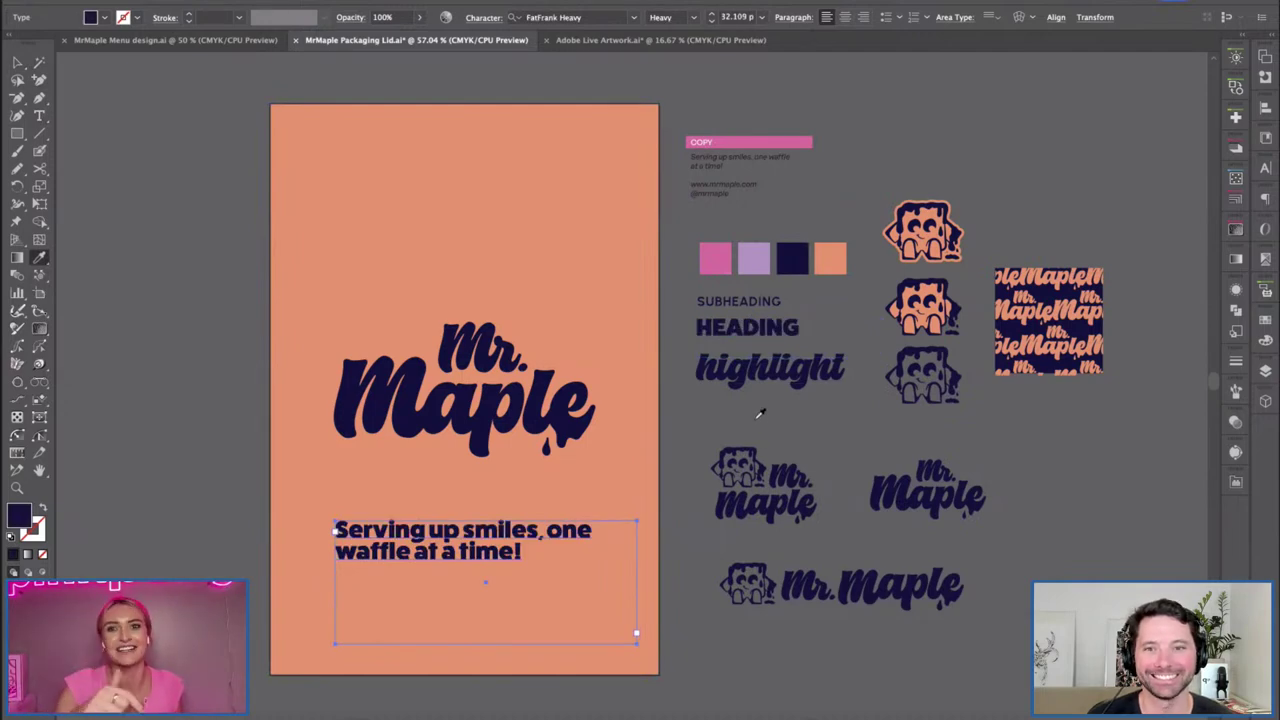
{"action": "left_click", "coordinate": [1265, 198]}
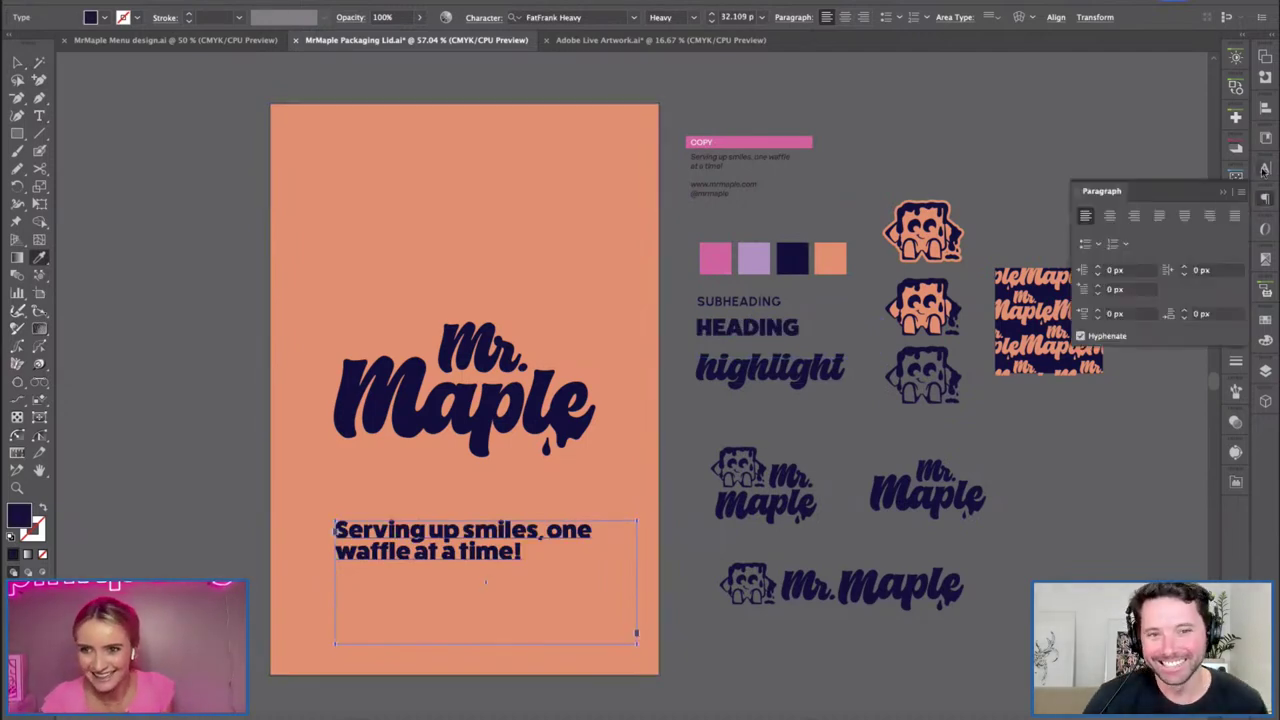
{"action": "left_click", "coordinate": [1263, 171]}
{"action": "left_click", "coordinate": [1188, 223]}
{"action": "left_click", "coordinate": [1189, 222]}
{"action": "left_click_drag", "start_coordinate": [637, 583], "coordinate": [577, 588]}
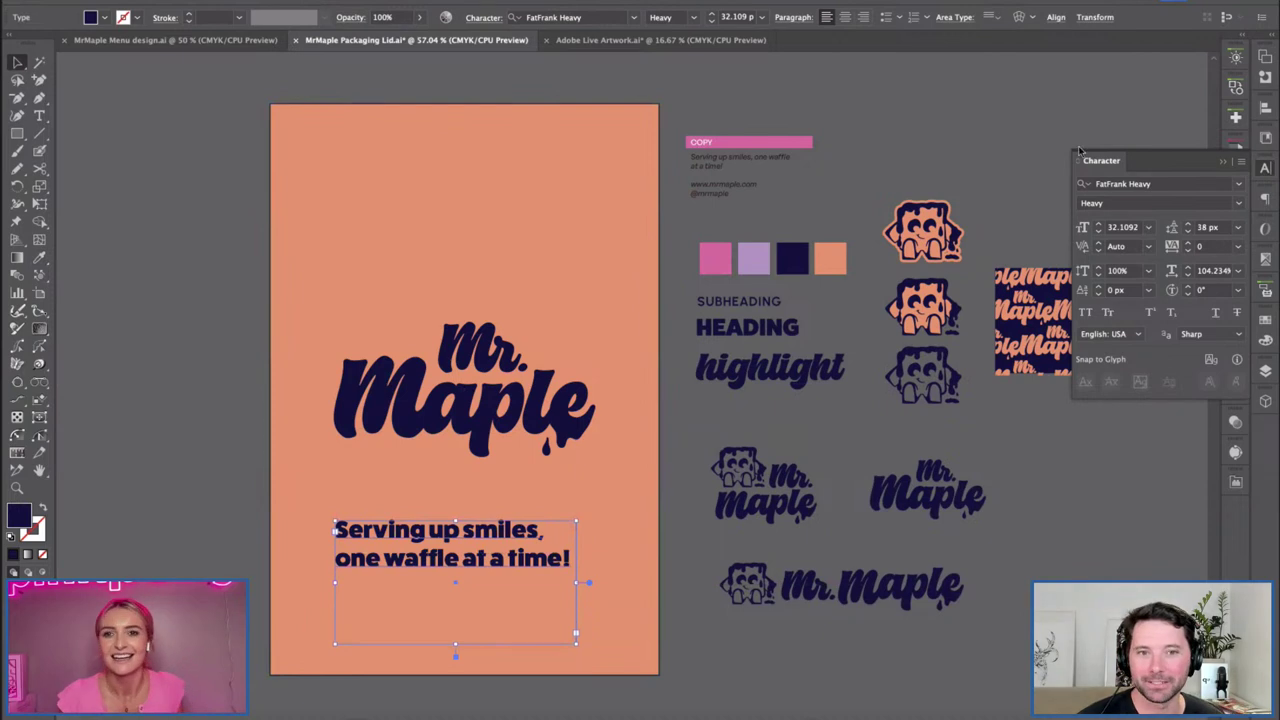
{"action": "left_click", "coordinate": [845, 17]}
{"action": "double_click", "coordinate": [455, 655]}
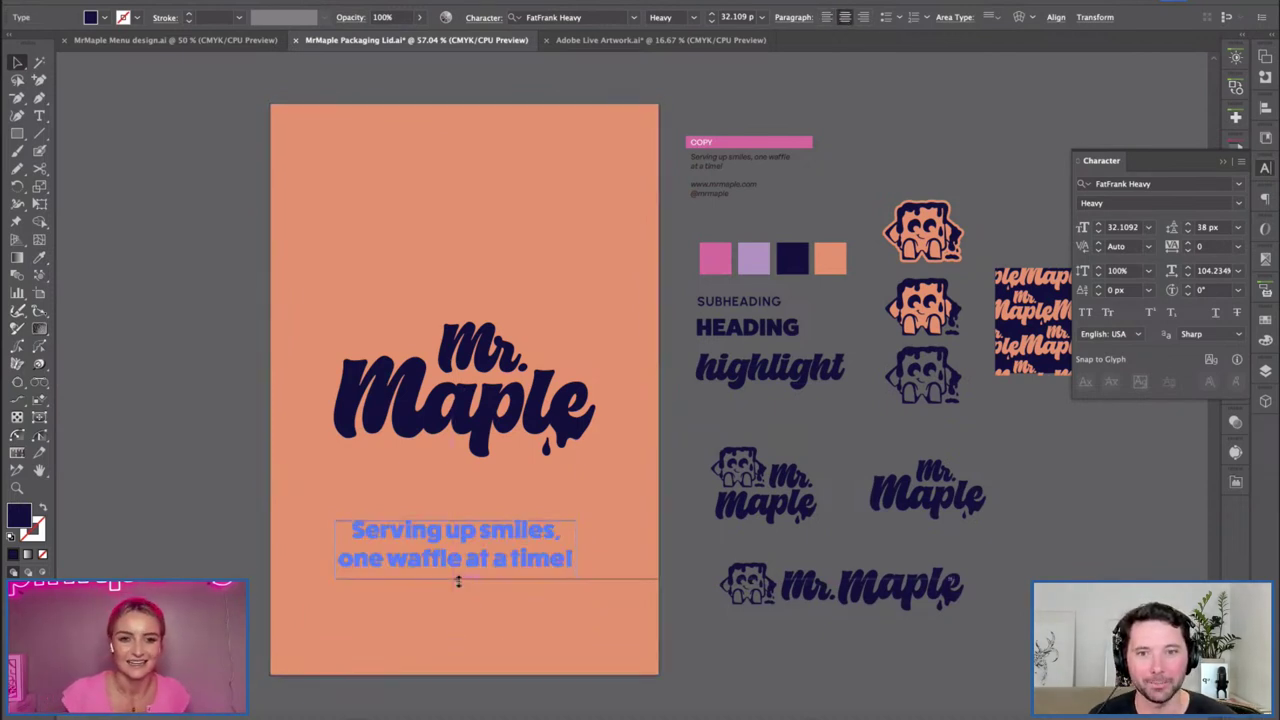
Centre the tagline on the artboard, then raise the logo with the tagline just beneath it.
{"action": "left_click", "coordinate": [1055, 18]}
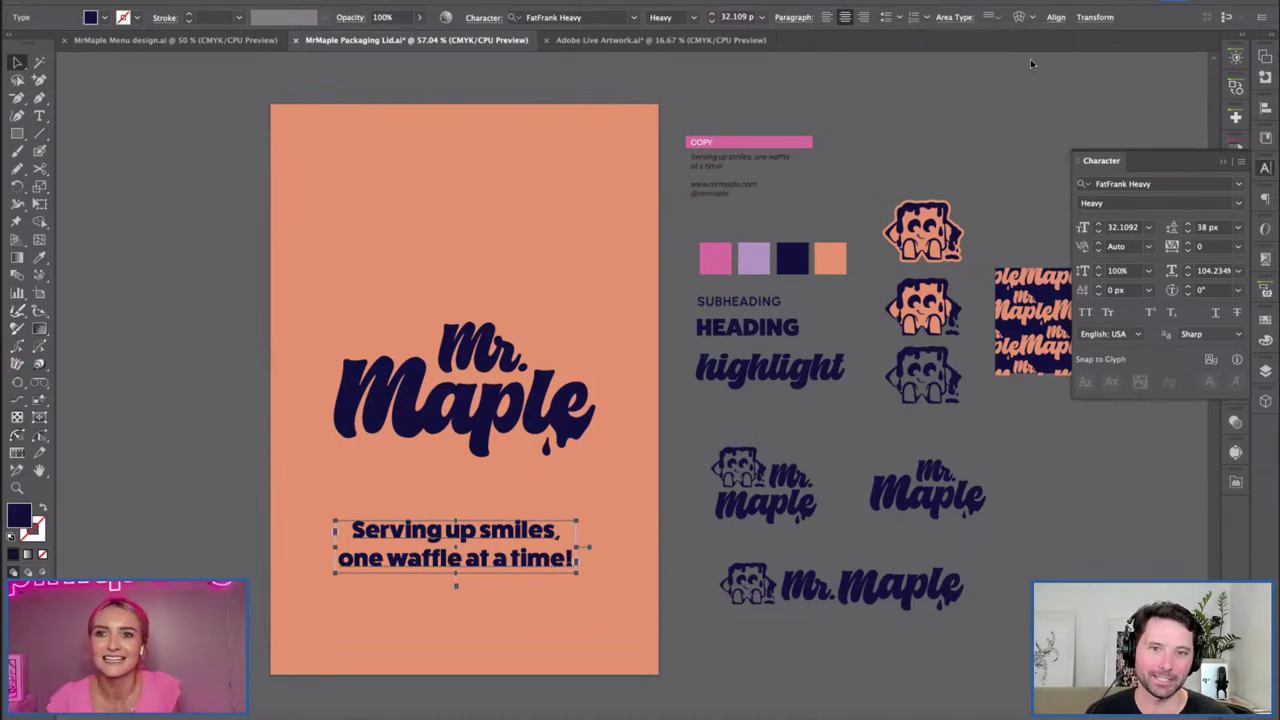
{"action": "left_click", "coordinate": [1056, 18]}
{"action": "left_click", "coordinate": [924, 58]}
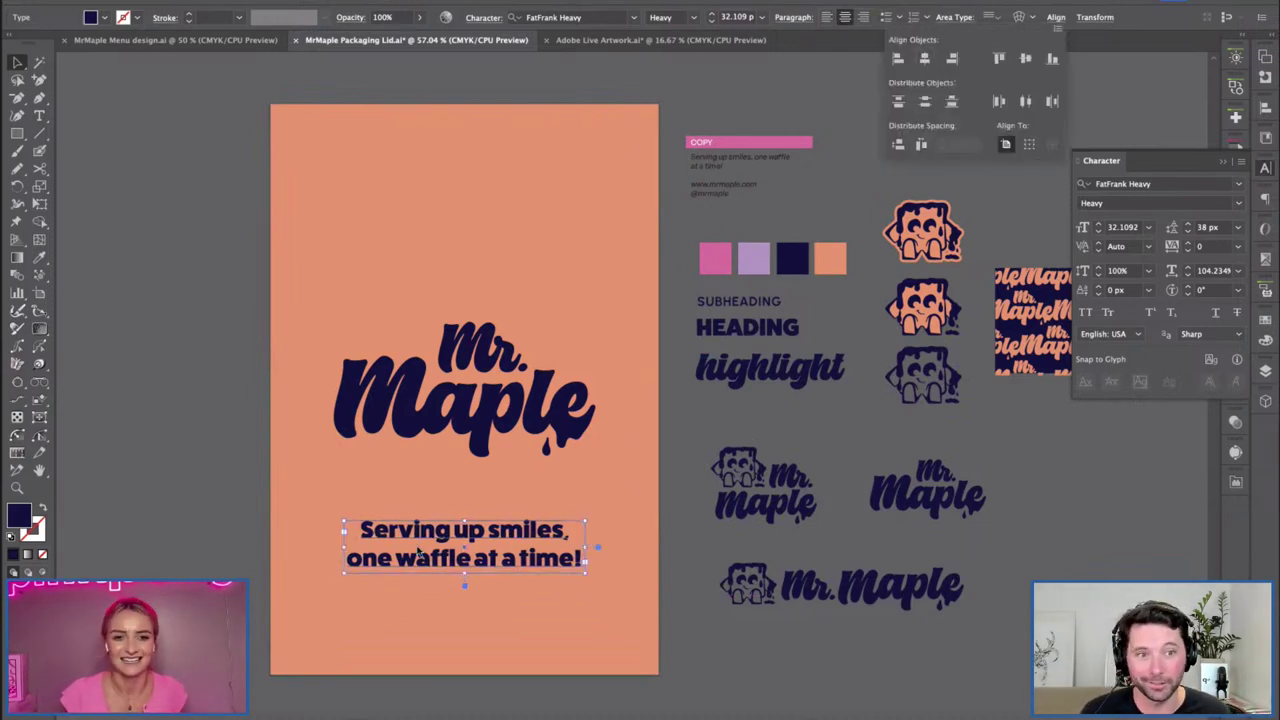
{"action": "left_click", "coordinate": [495, 415]}
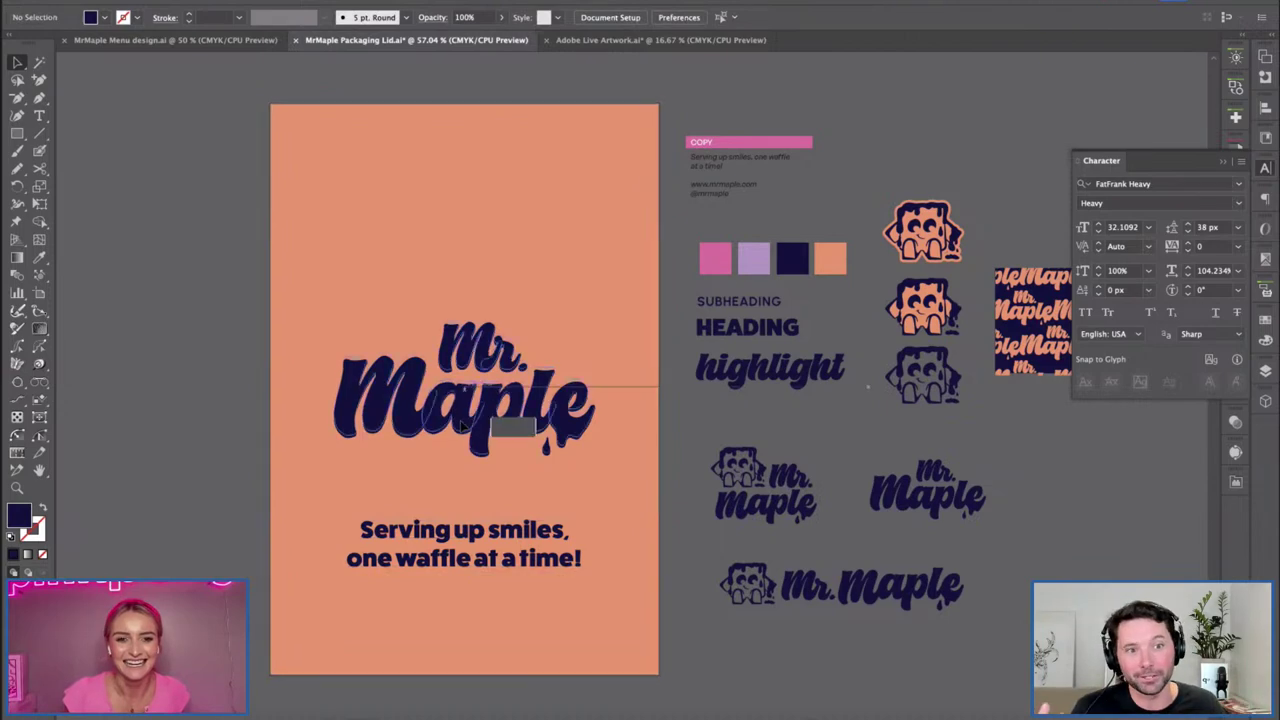
{"action": "left_click_drag", "start_coordinate": [500, 423], "coordinate": [500, 361]}
{"action": "left_click_drag", "start_coordinate": [466, 528], "coordinate": [466, 473]}
{"action": "left_click", "coordinate": [193, 411]}
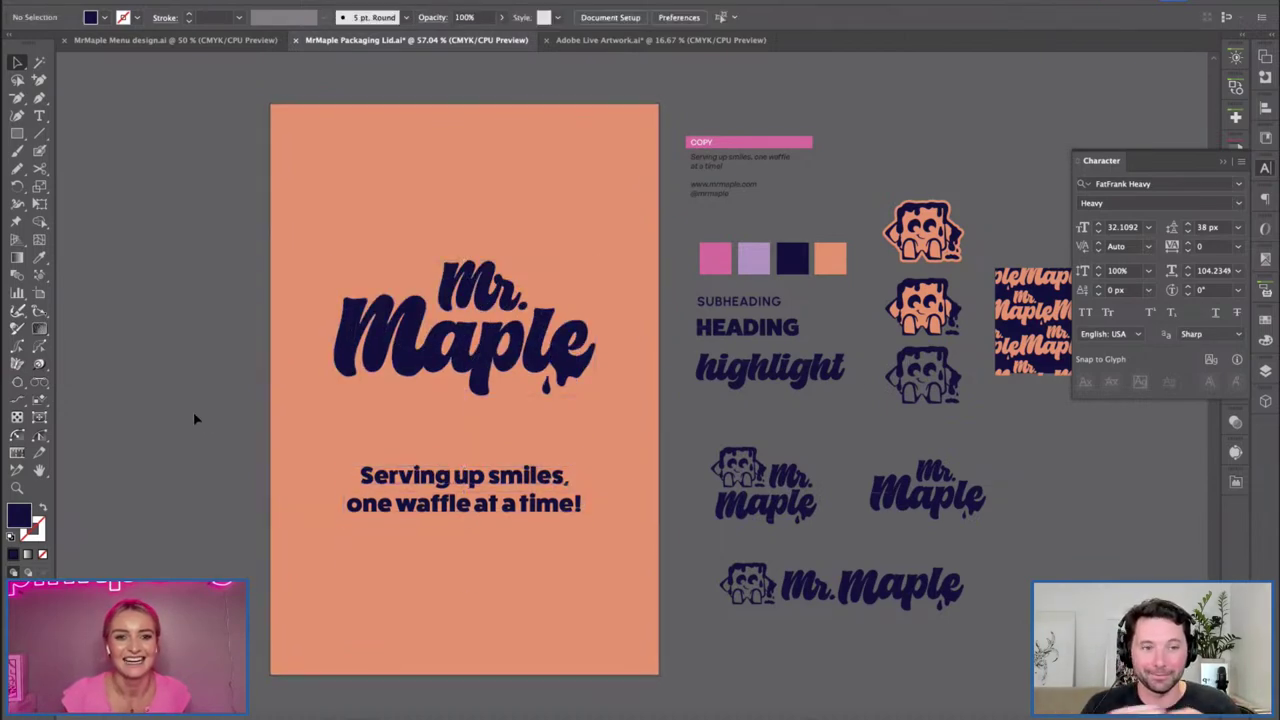
{"action": "left_click", "coordinate": [757, 356]}
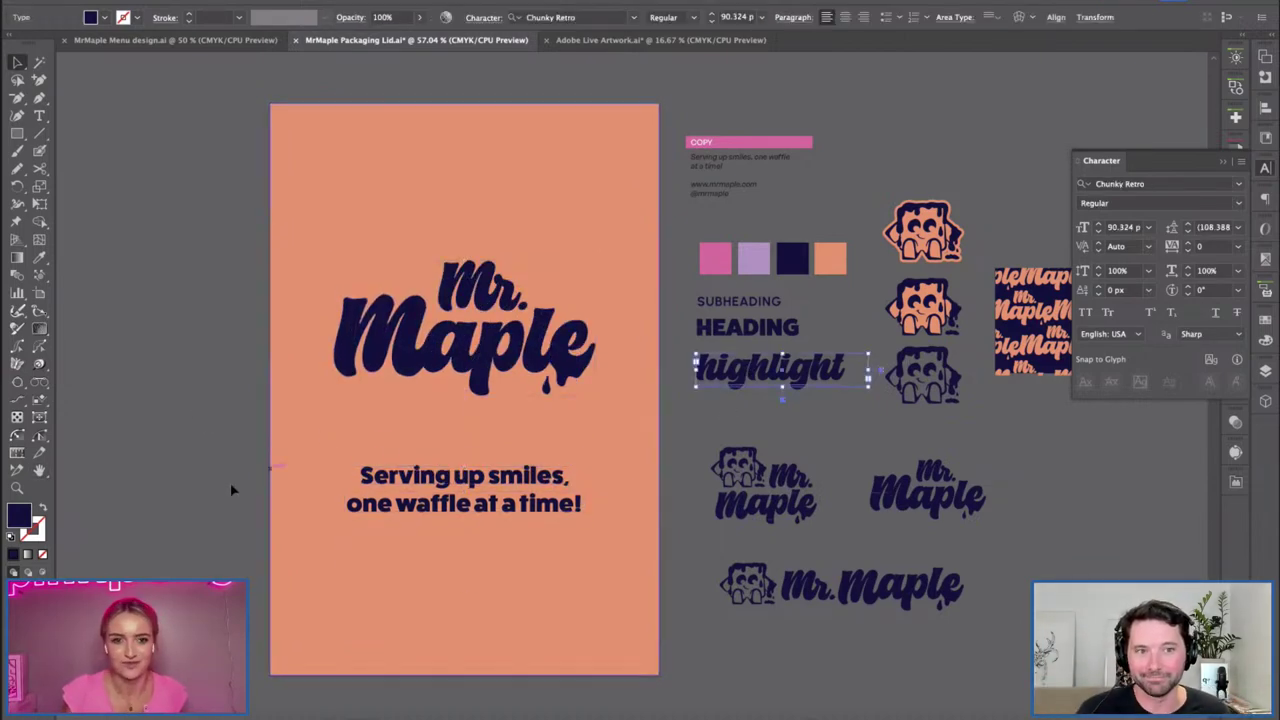
{"action": "left_click_drag", "start_coordinate": [720, 372], "coordinate": [415, 583]}
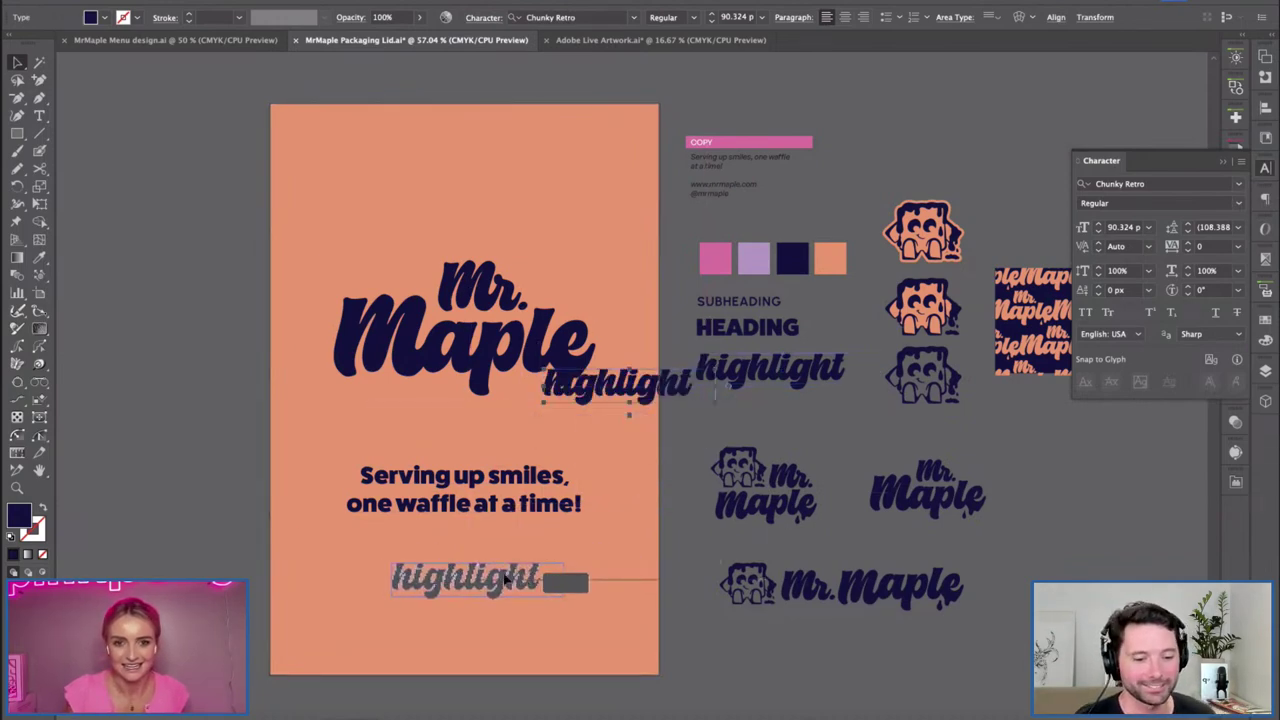
{"action": "key", "text": "ctrl+plus"}
{"action": "key", "text": "t"}
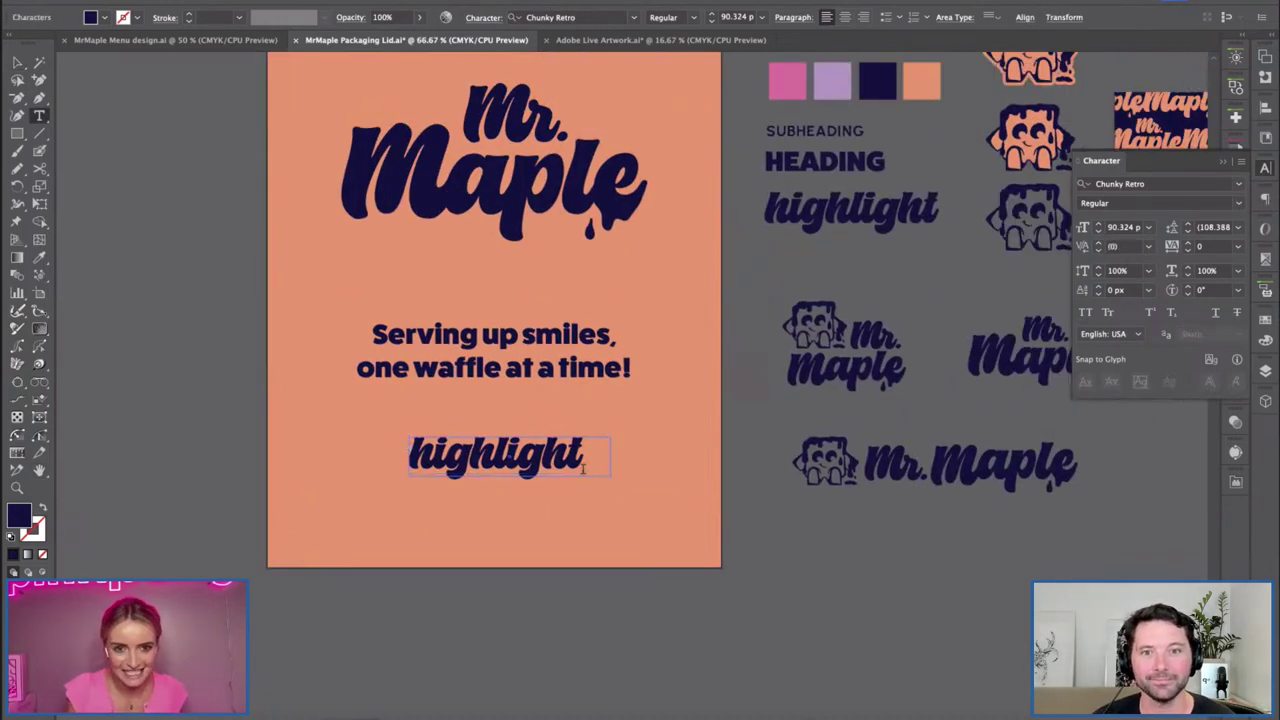
{"action": "left_click_drag", "start_coordinate": [591, 451], "coordinate": [405, 475]}
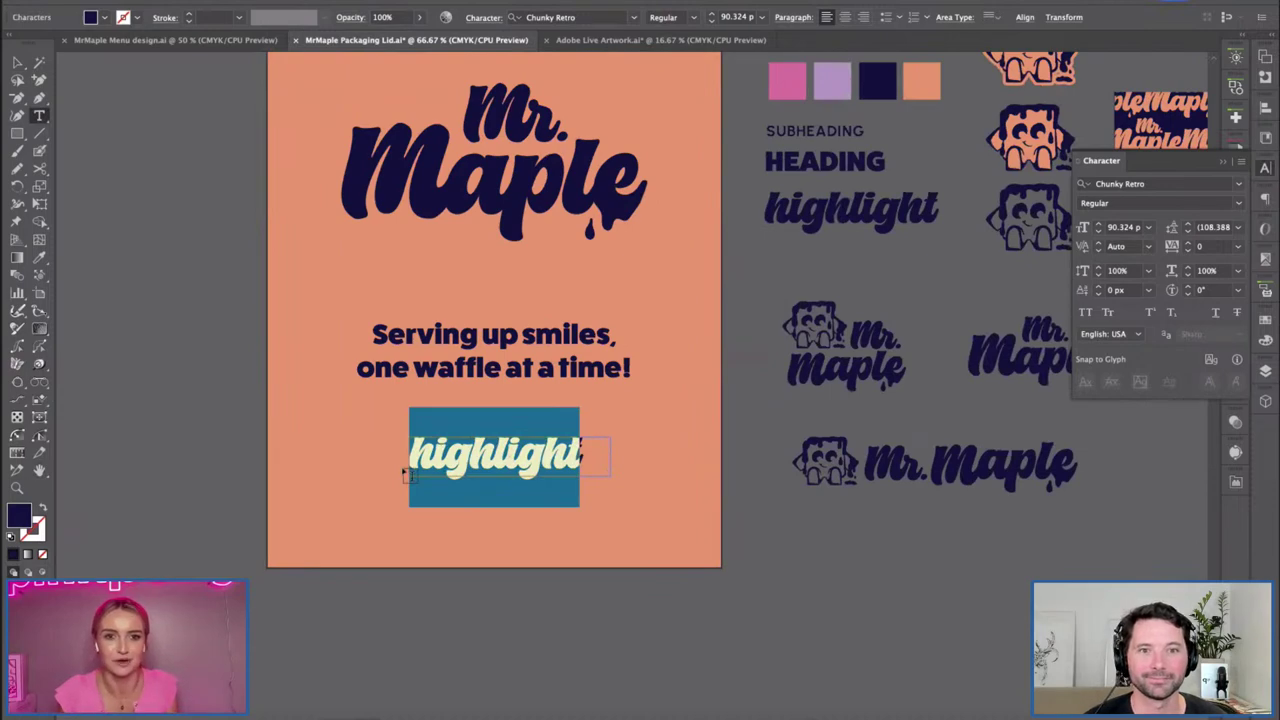
{"action": "type", "text": "smiles"}
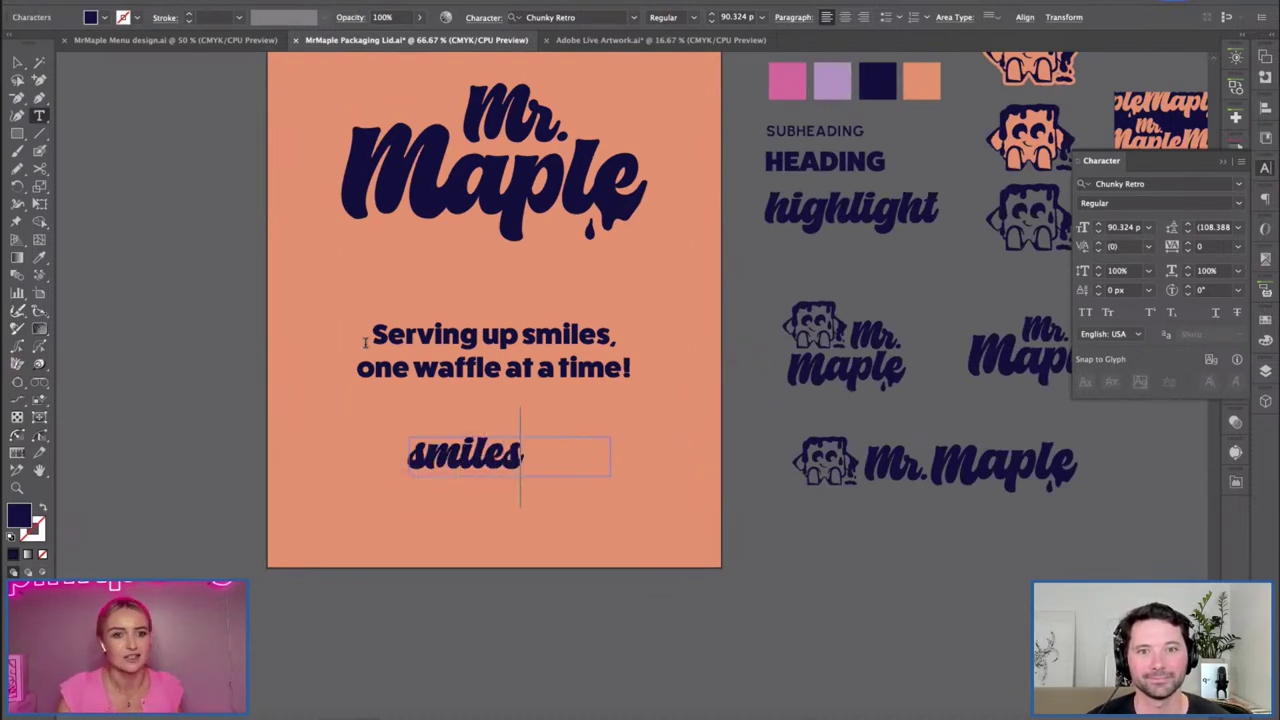
{"action": "left_click", "coordinate": [15, 62]}
{"action": "left_click", "coordinate": [608, 560], "text": "shift"}
{"action": "left_click_drag", "start_coordinate": [608, 560], "coordinate": [589, 541]}
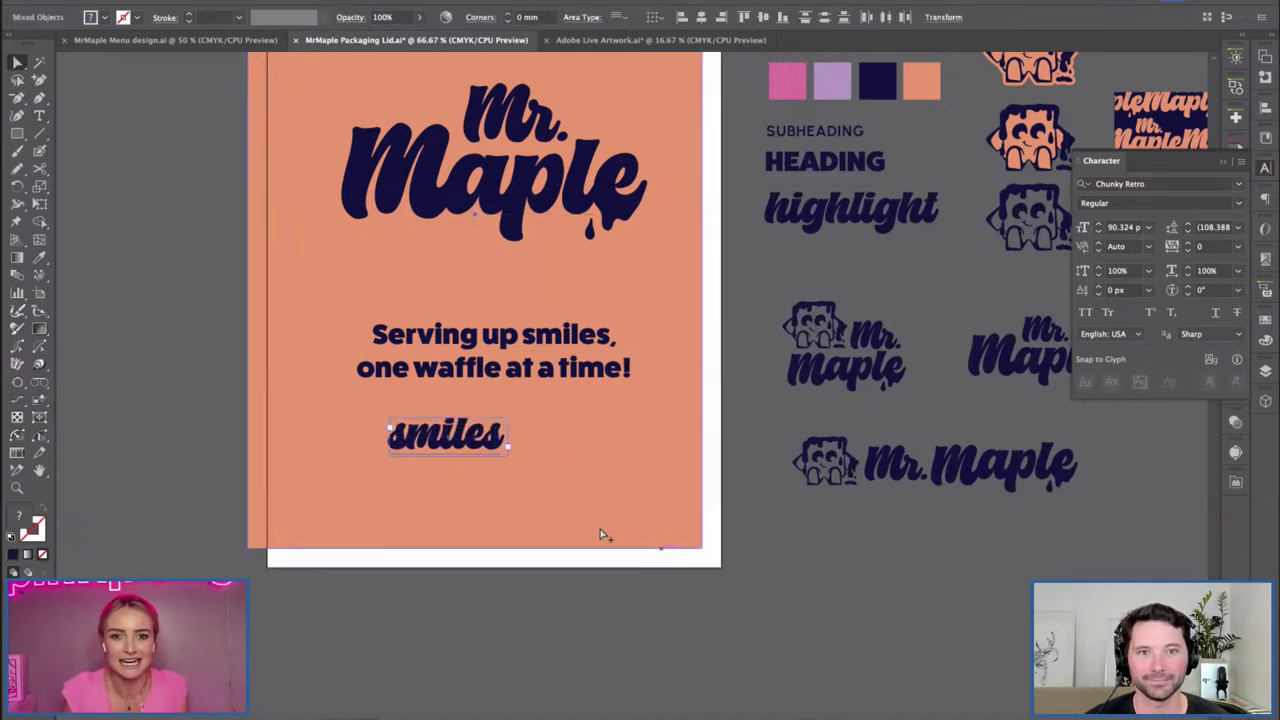
{"action": "key", "text": "ctrl+z"}
{"action": "left_click", "coordinate": [822, 588]}
{"action": "left_click_drag", "start_coordinate": [492, 462], "coordinate": [552, 442]}
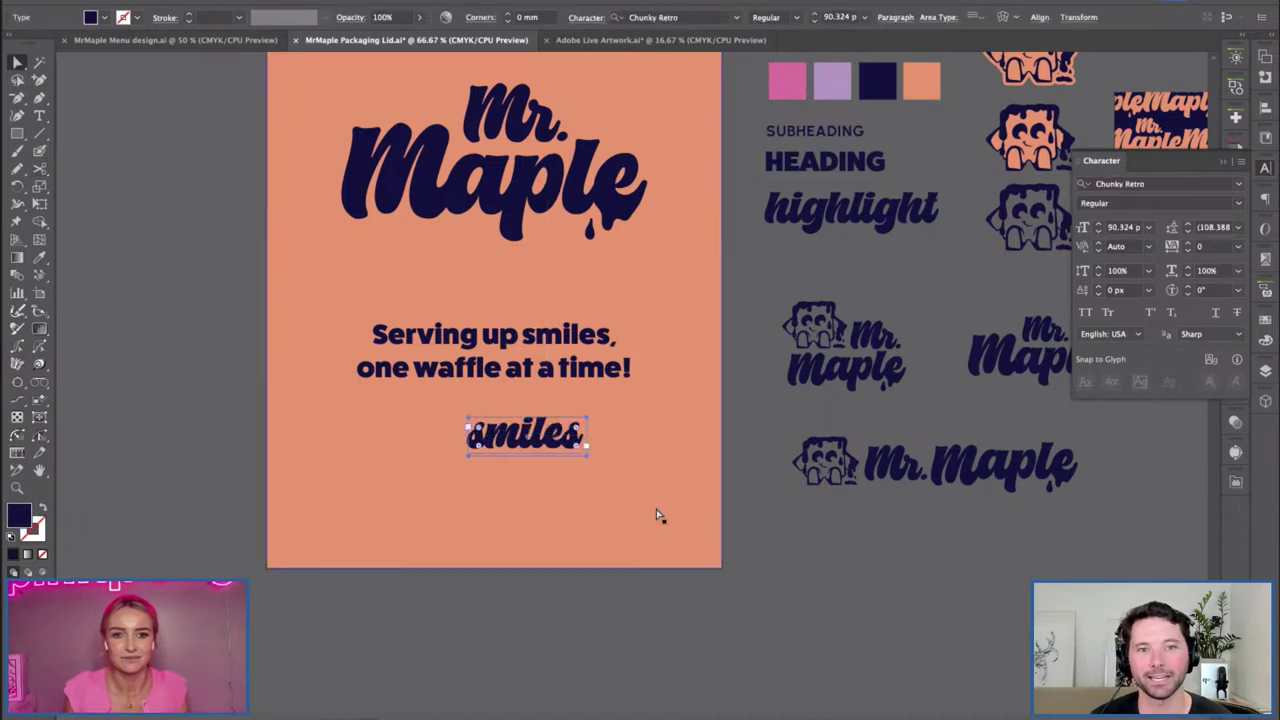
{"action": "key", "text": "v"}
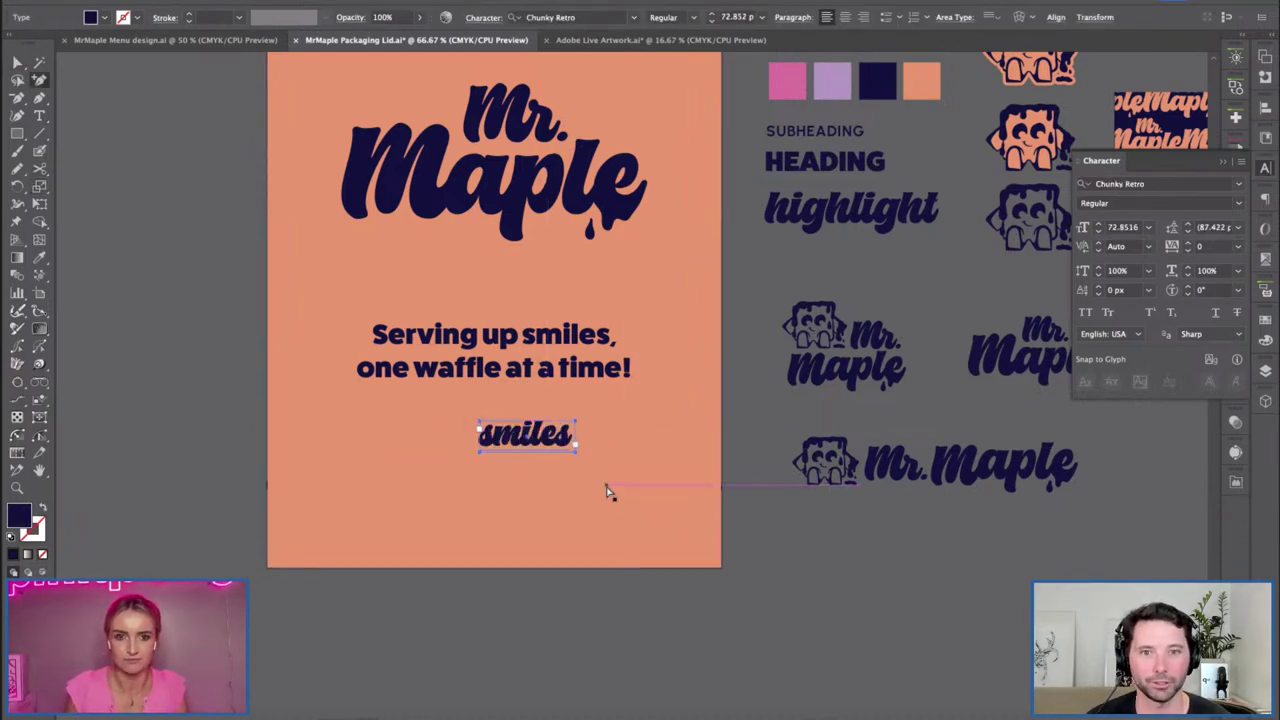
{"action": "key", "text": "ctrl+plus"}
{"action": "scroll", "coordinate": [163, 343], "scroll_direction": "up", "scroll_amount": 2}
{"action": "left_click", "coordinate": [140, 328]}
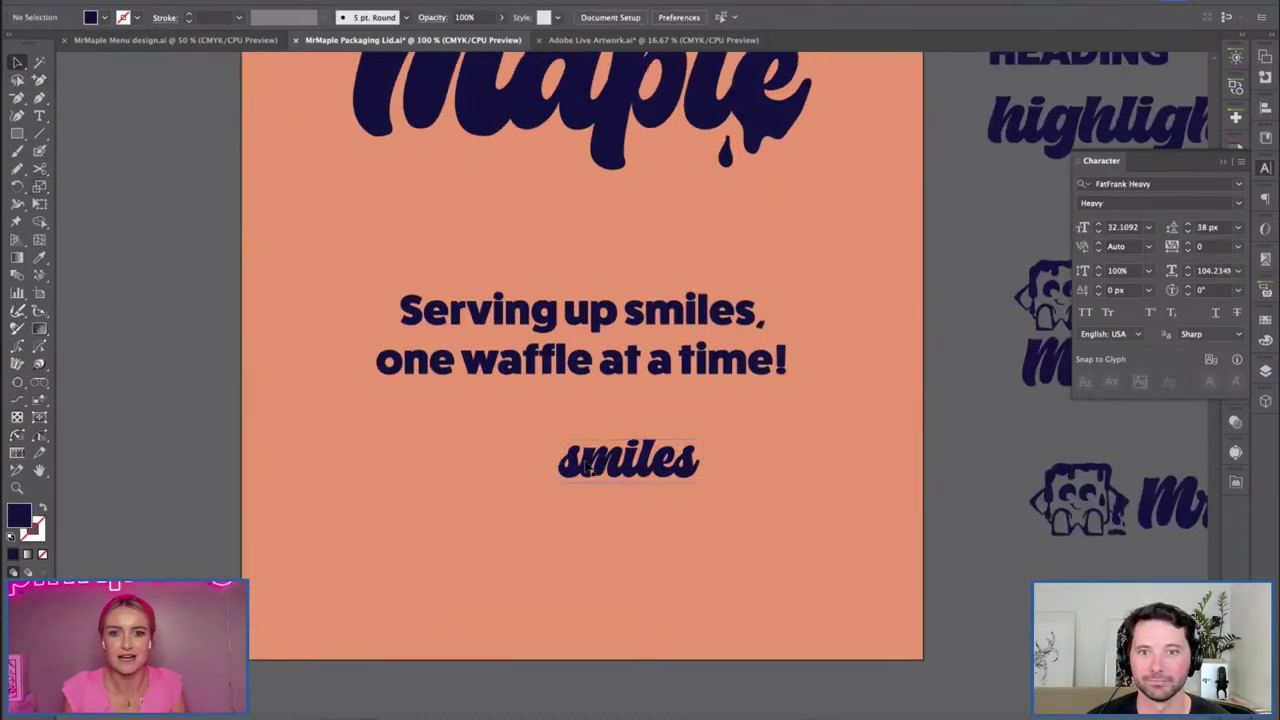
{"action": "double_click", "coordinate": [586, 457]}
{"action": "key", "text": "ctrl+a"}
{"action": "key", "text": "ctrl+c"}
{"action": "mouse_move", "coordinate": [636, 313]}
{"action": "left_mouse_down"}
{"action": "mouse_move", "coordinate": [737, 313]}
{"action": "mouse_move", "coordinate": [623, 313]}
{"action": "left_mouse_up"}
{"action": "key", "text": "ctrl+v"}
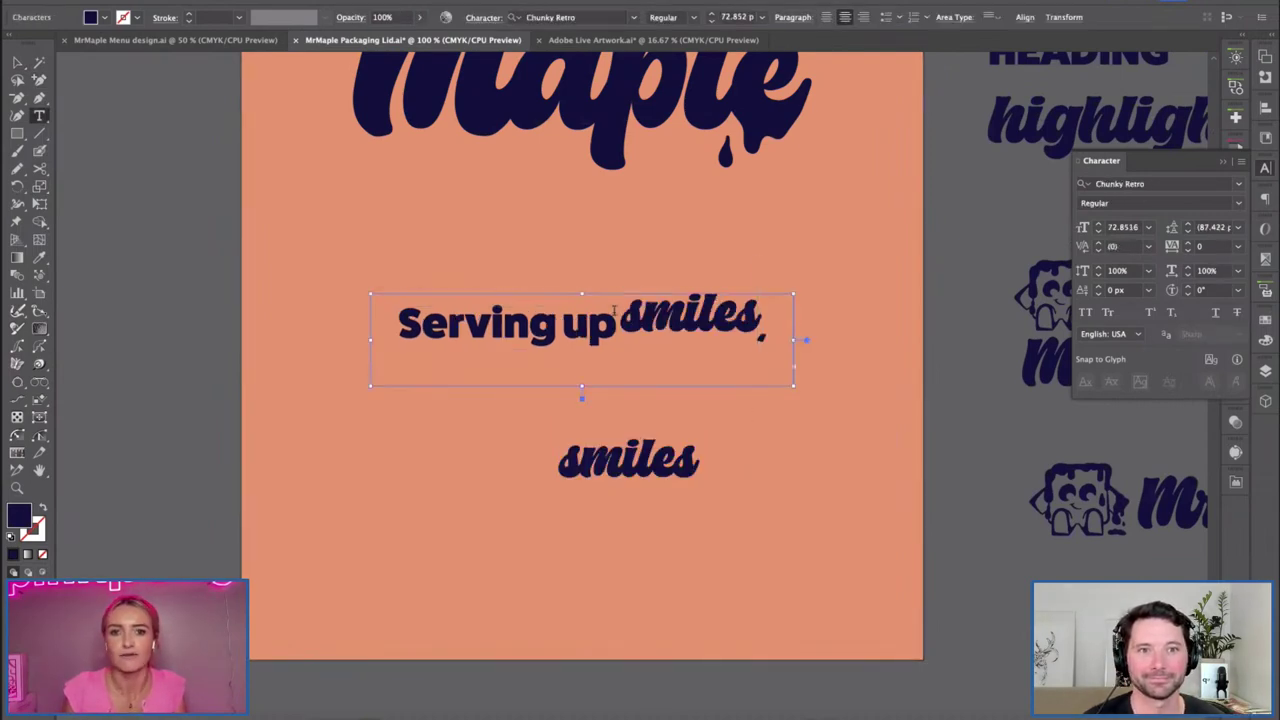
{"action": "key", "text": "ctrl+z"}
{"action": "left_click", "coordinate": [20, 62]}
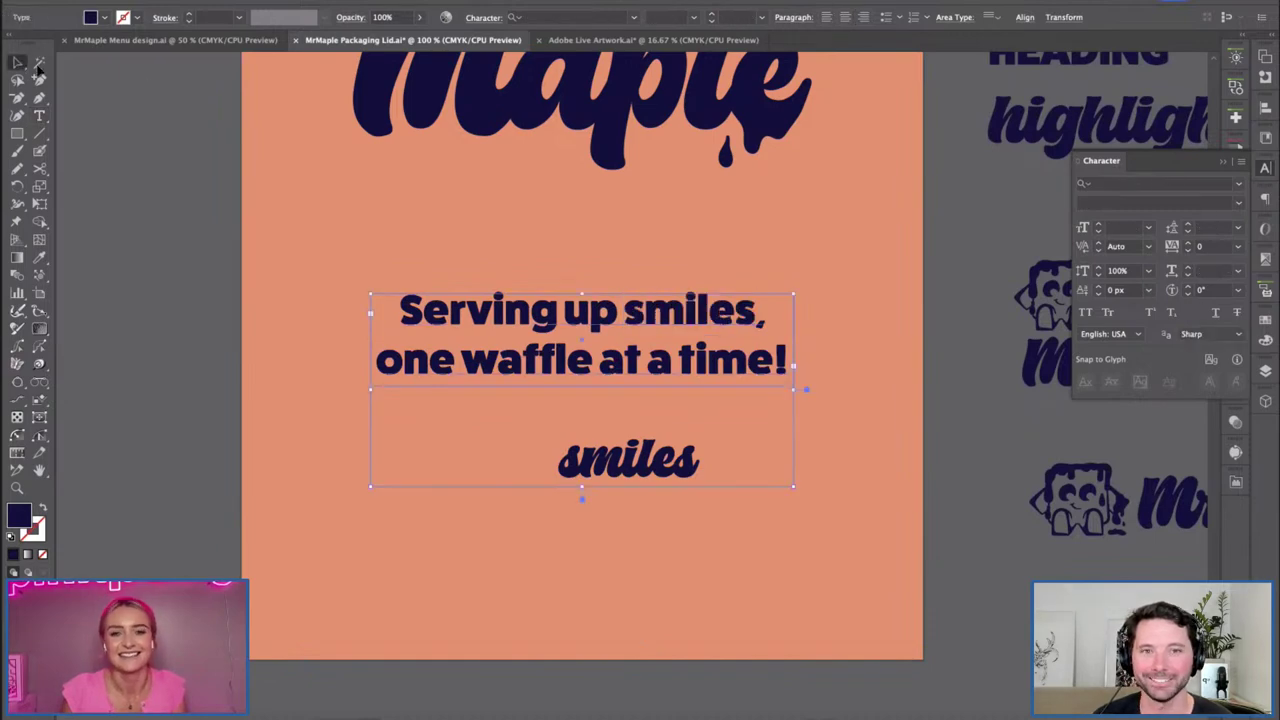
Select 'smiles' in the tagline and apply Chunky Retro Regular to it.
{"action": "left_click", "coordinate": [705, 505]}
{"action": "key", "text": "t"}
{"action": "left_click_drag", "start_coordinate": [625, 313], "coordinate": [757, 313]}
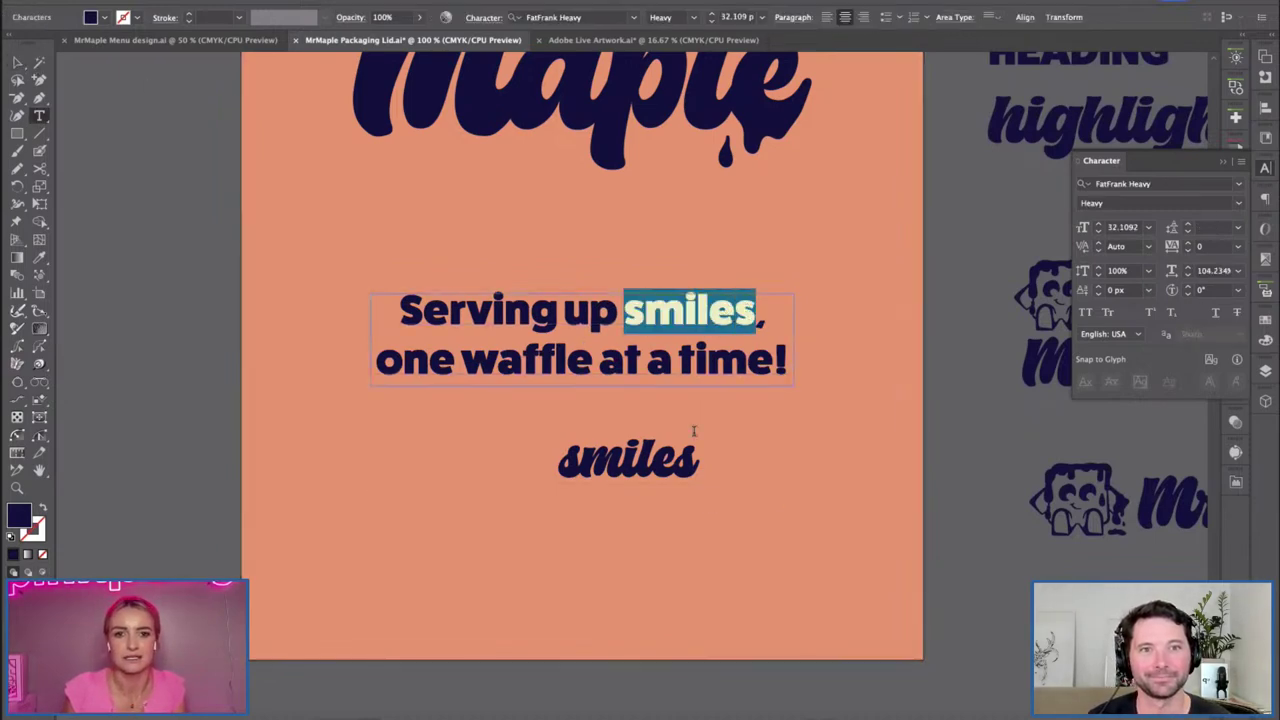
{"action": "left_click", "coordinate": [655, 466]}
{"action": "left_click_drag", "start_coordinate": [626, 312], "coordinate": [736, 313]}
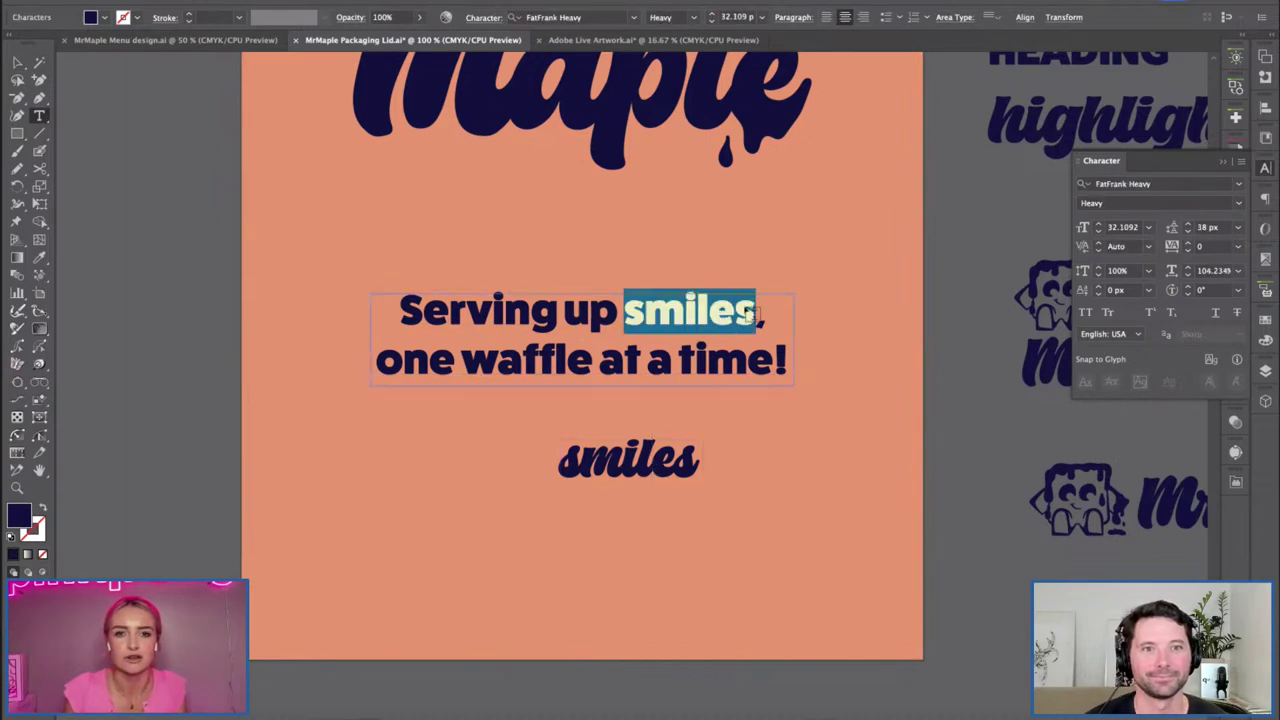
{"action": "left_click", "coordinate": [560, 17]}
{"action": "type", "text": "chunk"}
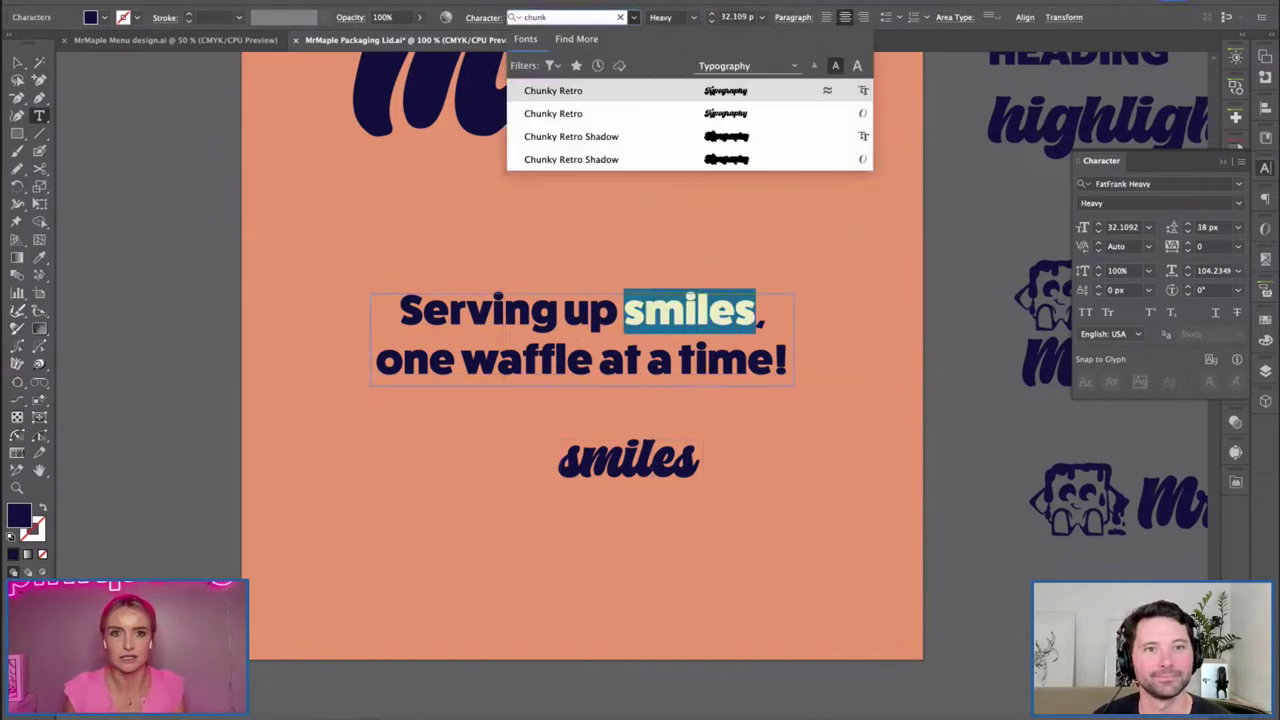
{"action": "left_click", "coordinate": [645, 96]}
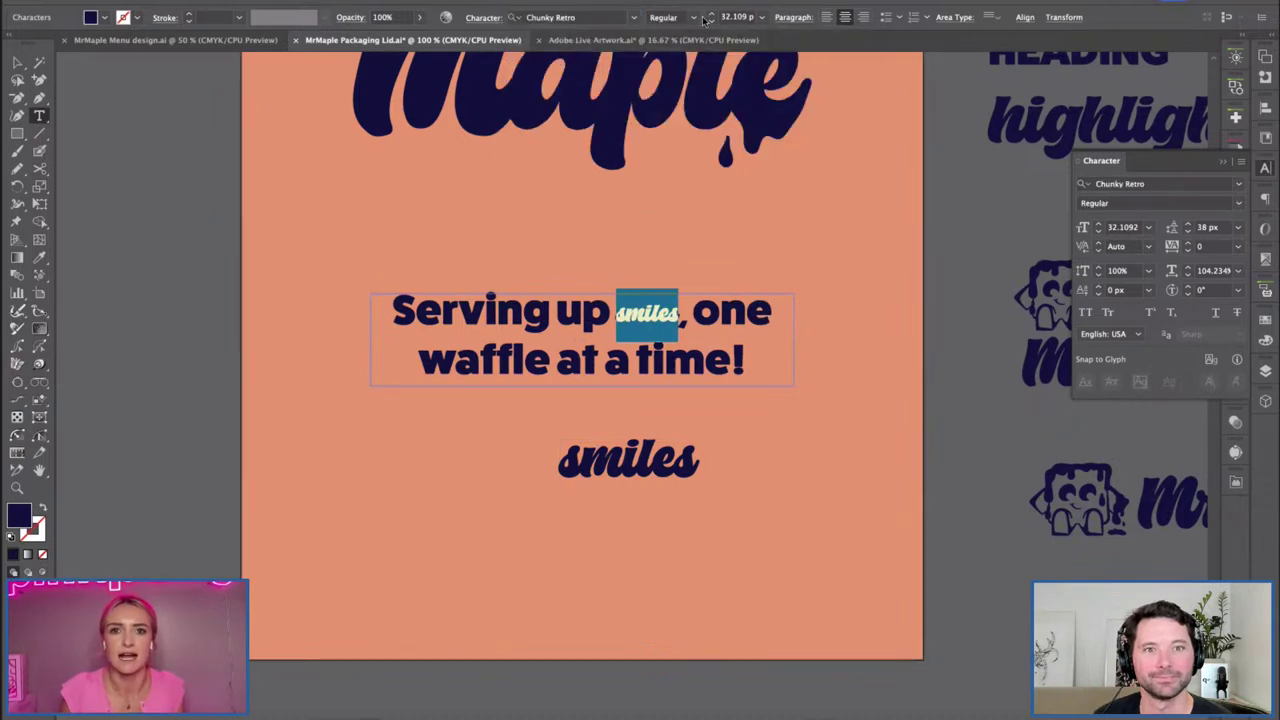
Set 'smiles' to 63 px with 10 px leading and finish editing the headline.
{"action": "left_click", "coordinate": [712, 14]}
{"action": "left_click", "coordinate": [712, 14]}
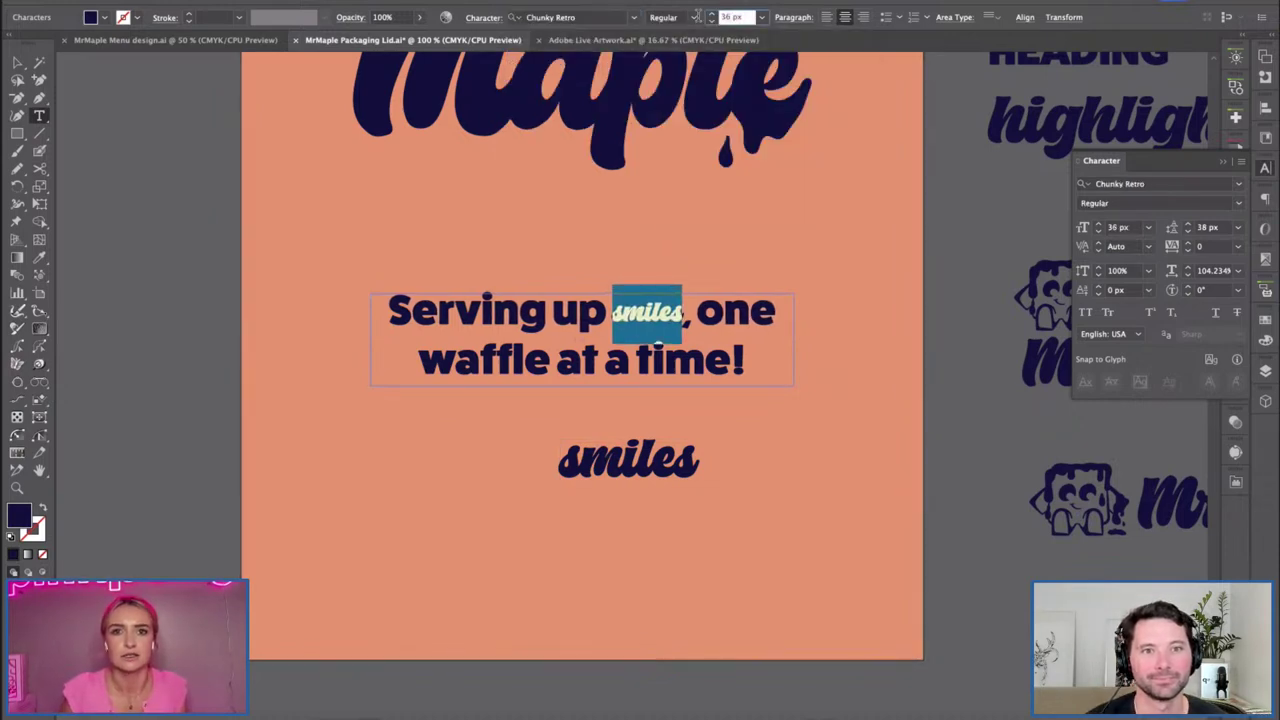
{"action": "type", "text": "6"}
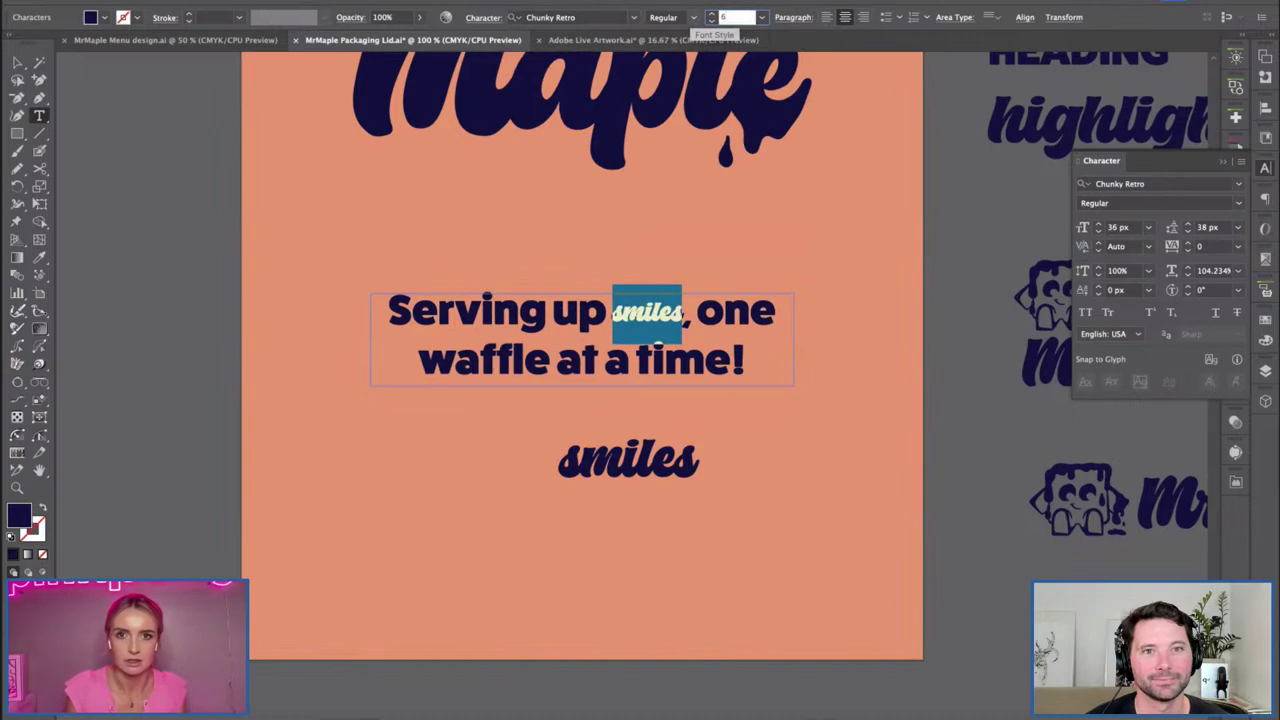
{"action": "type", "text": "0"}
{"action": "key", "text": "Tab"}
{"action": "left_click", "coordinate": [711, 14]}
{"action": "left_click", "coordinate": [711, 14]}
{"action": "left_click", "coordinate": [711, 14]}
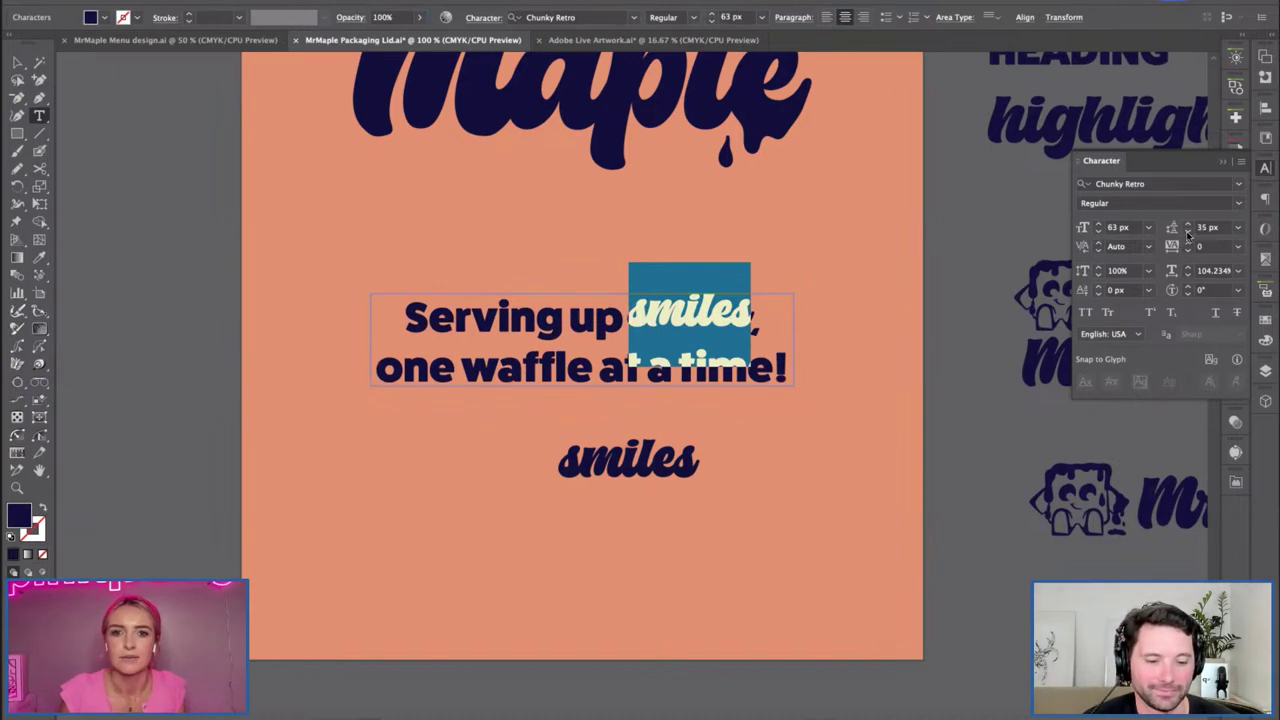
{"action": "type", "text": "20"}
{"action": "key", "text": "Tab"}
{"action": "key", "text": "shift+Tab"}
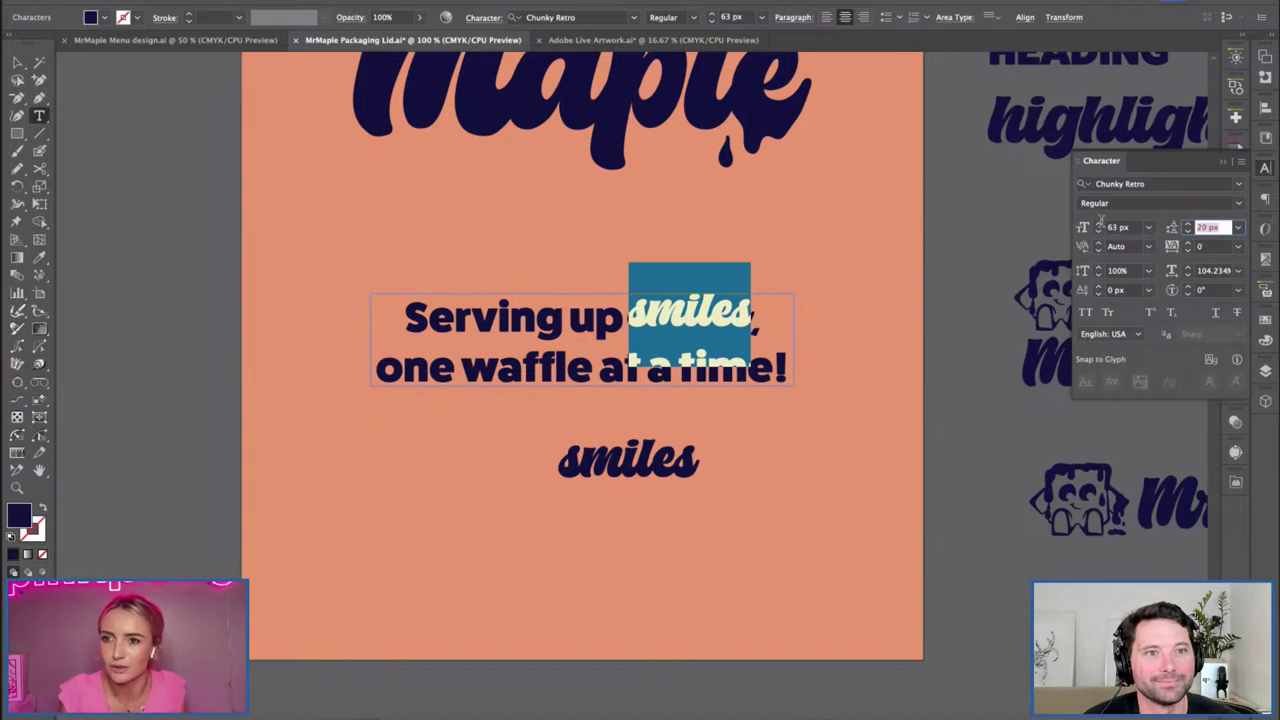
{"action": "type", "text": "10"}
{"action": "key", "text": "Tab"}
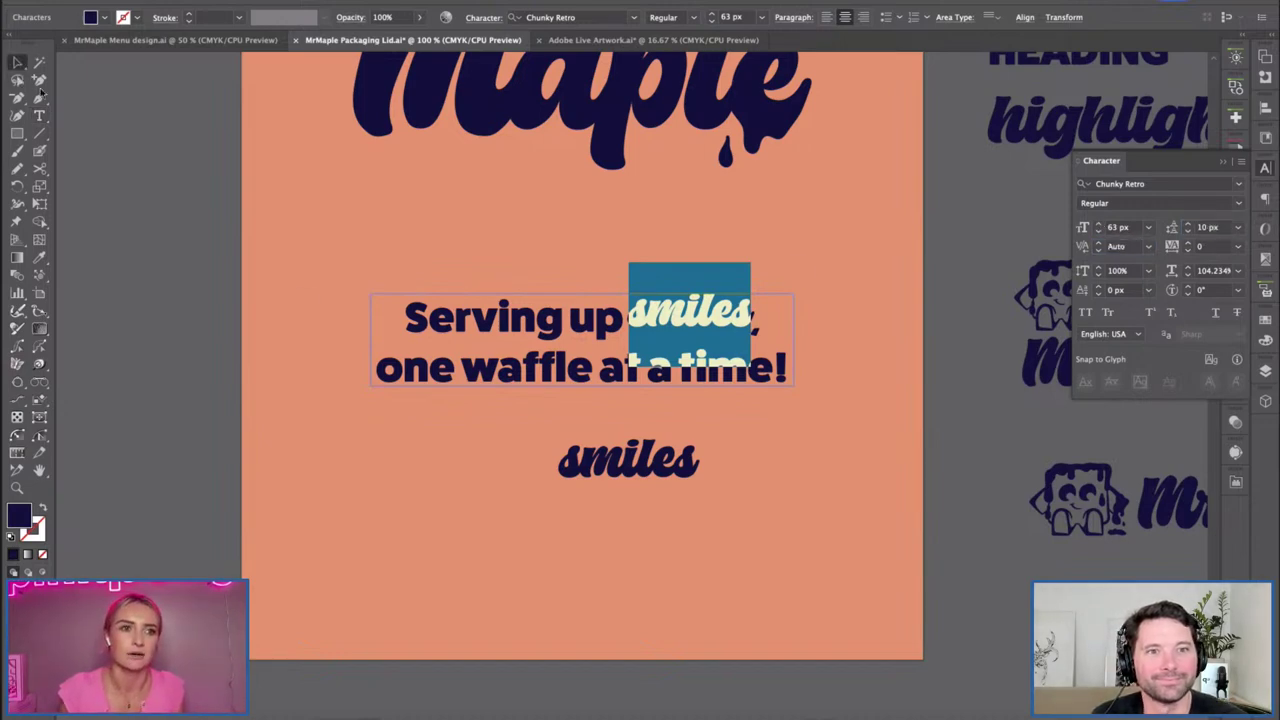
{"action": "left_click", "coordinate": [17, 62]}
{"action": "scroll", "coordinate": [630, 330], "scroll_direction": "right", "scroll_amount": 1}
{"action": "left_click", "coordinate": [598, 325]}
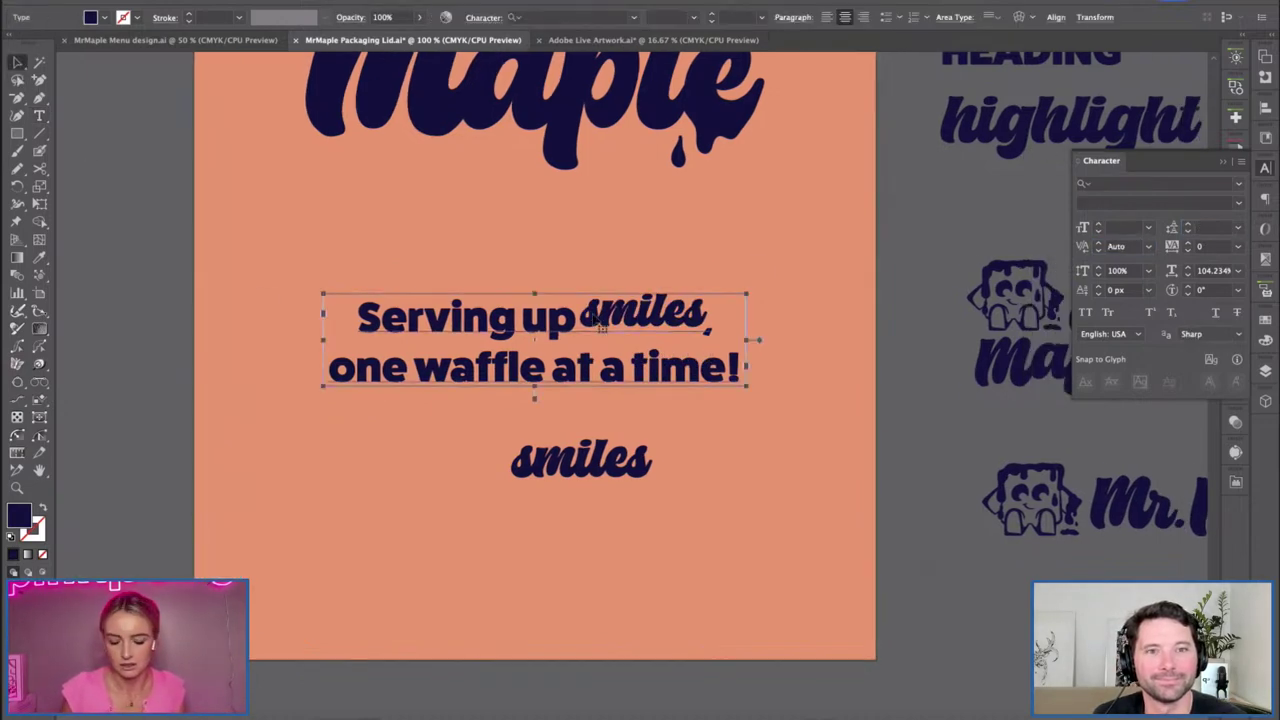
Delete the old smiles shape, move the lower 'smiles' up, and convert it to outlines.
{"action": "key", "text": "ctrl+minus"}
{"action": "scroll", "coordinate": [640, 334], "scroll_direction": "right", "scroll_amount": 3}
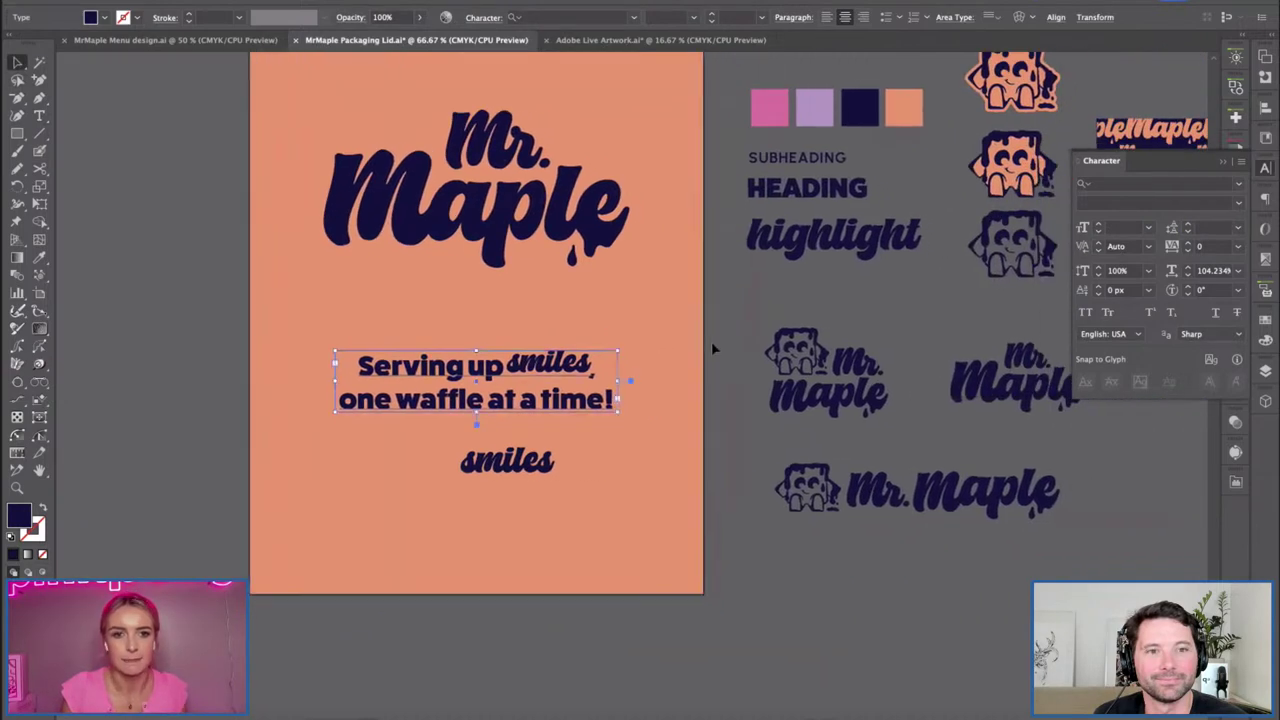
{"action": "key", "text": "space"}
{"action": "left_click_drag", "start_coordinate": [438, 317], "coordinate": [466, 305]}
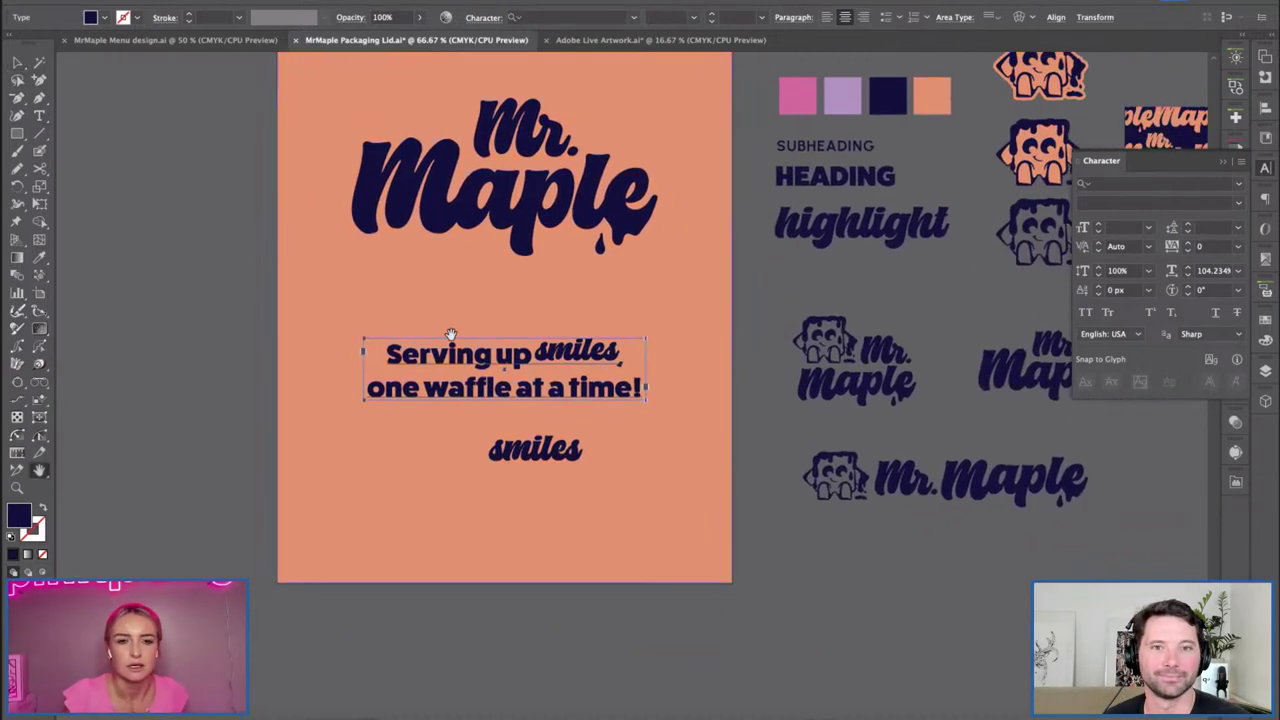
{"action": "left_click", "coordinate": [580, 400]}
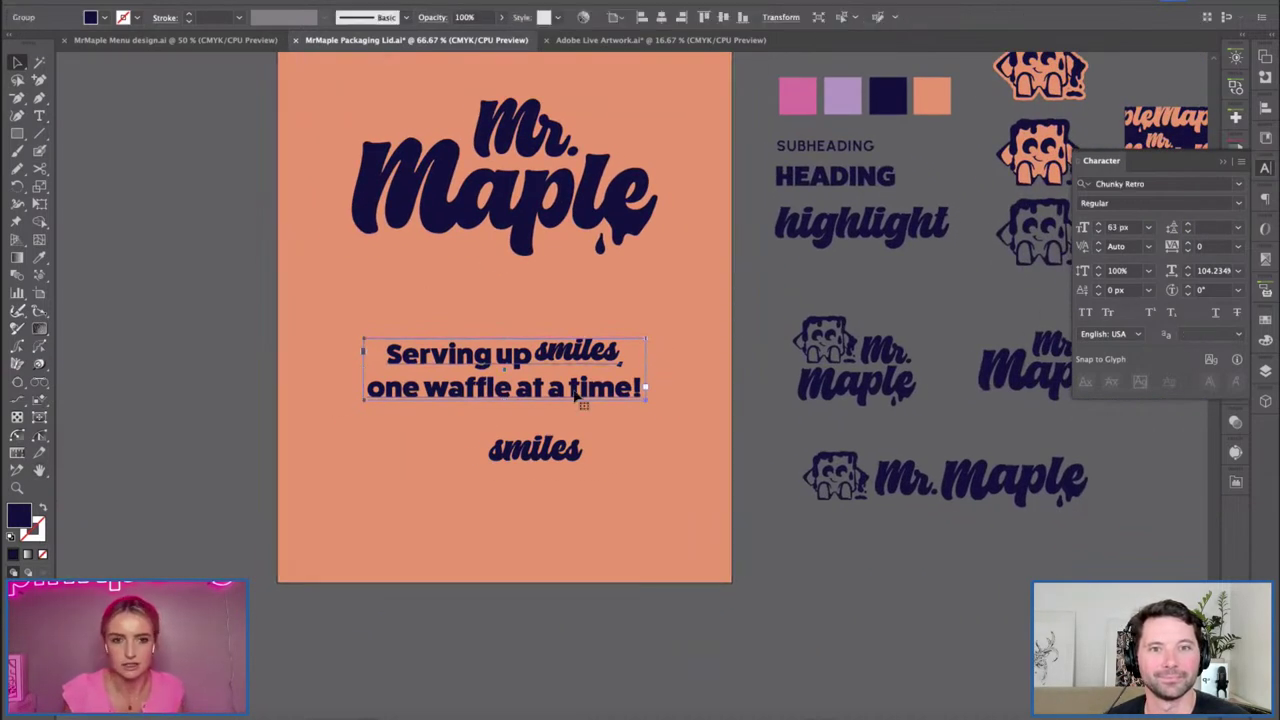
{"action": "double_click", "coordinate": [620, 350]}
{"action": "key", "text": "Delete"}
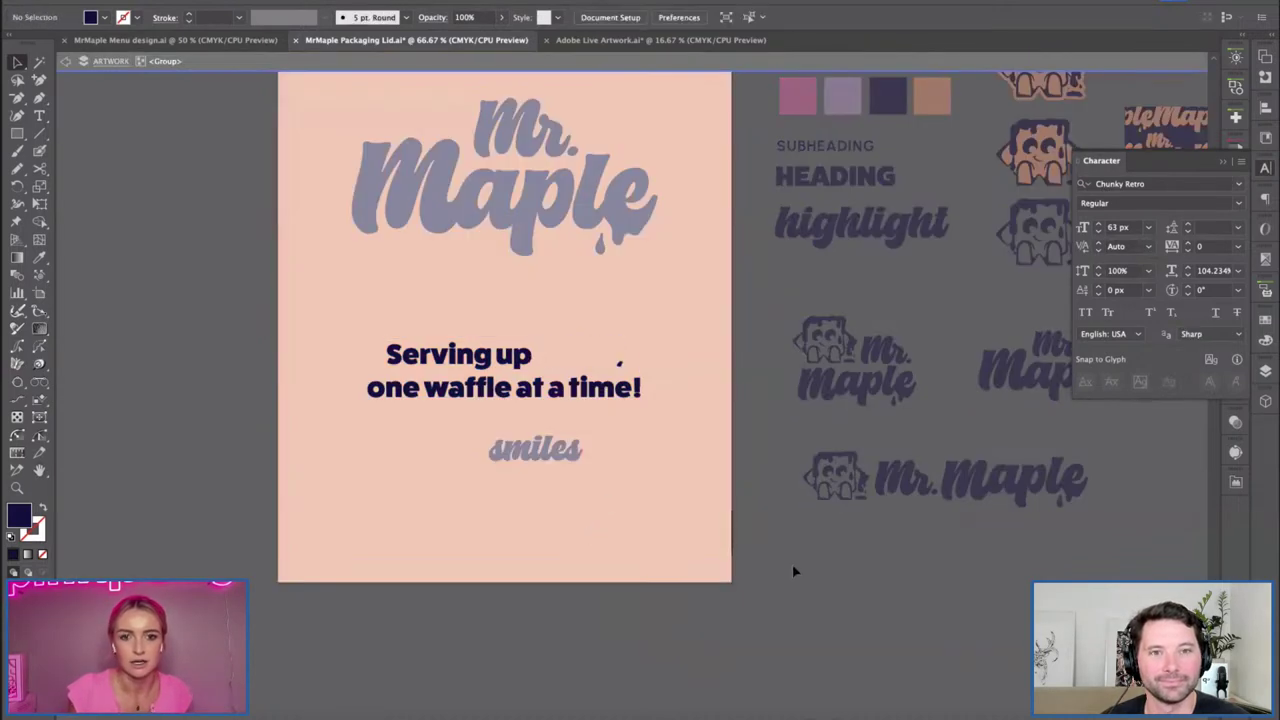
{"action": "double_click", "coordinate": [792, 564]}
{"action": "left_click_drag", "start_coordinate": [534, 462], "coordinate": [588, 352]}
{"action": "key", "text": "ctrl+shift+o"}
Position the outlined 'smiles' just to the right of 'up' in the headline.
{"action": "key", "text": "ctrl+equal"}
{"action": "key", "text": "ctrl+equal"}
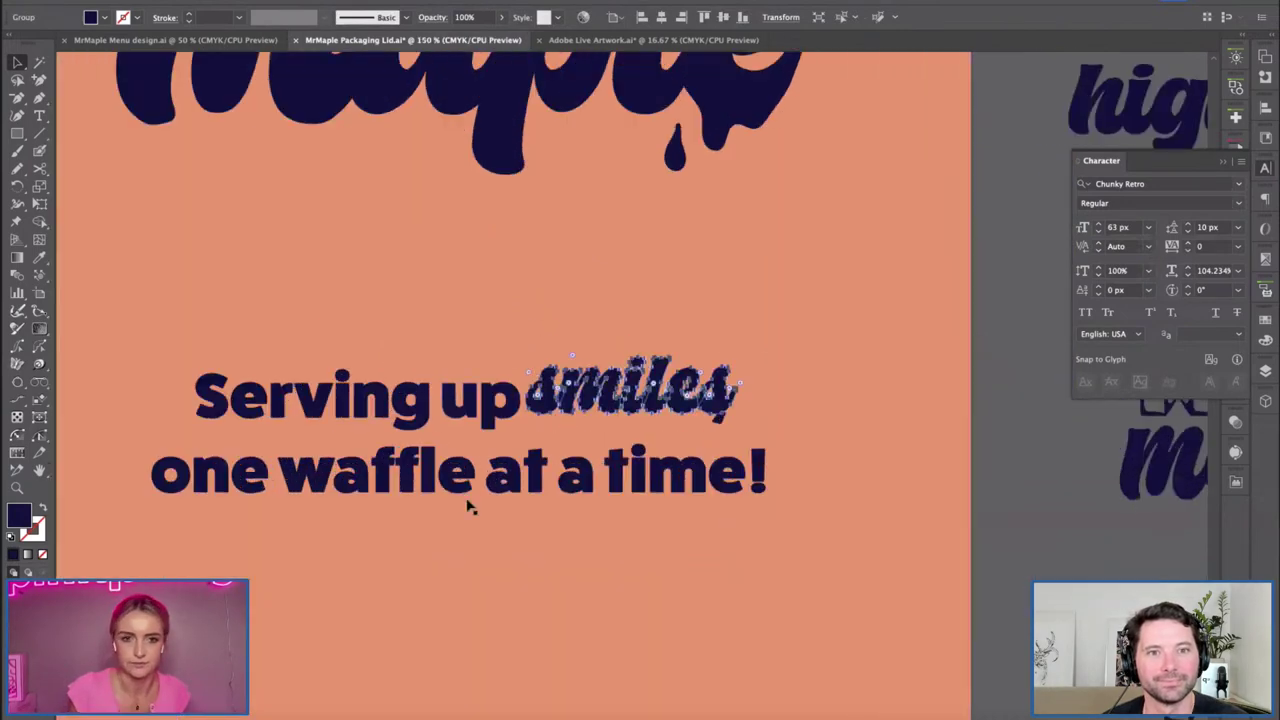
{"action": "left_click_drag", "start_coordinate": [840, 350], "coordinate": [755, 353]}
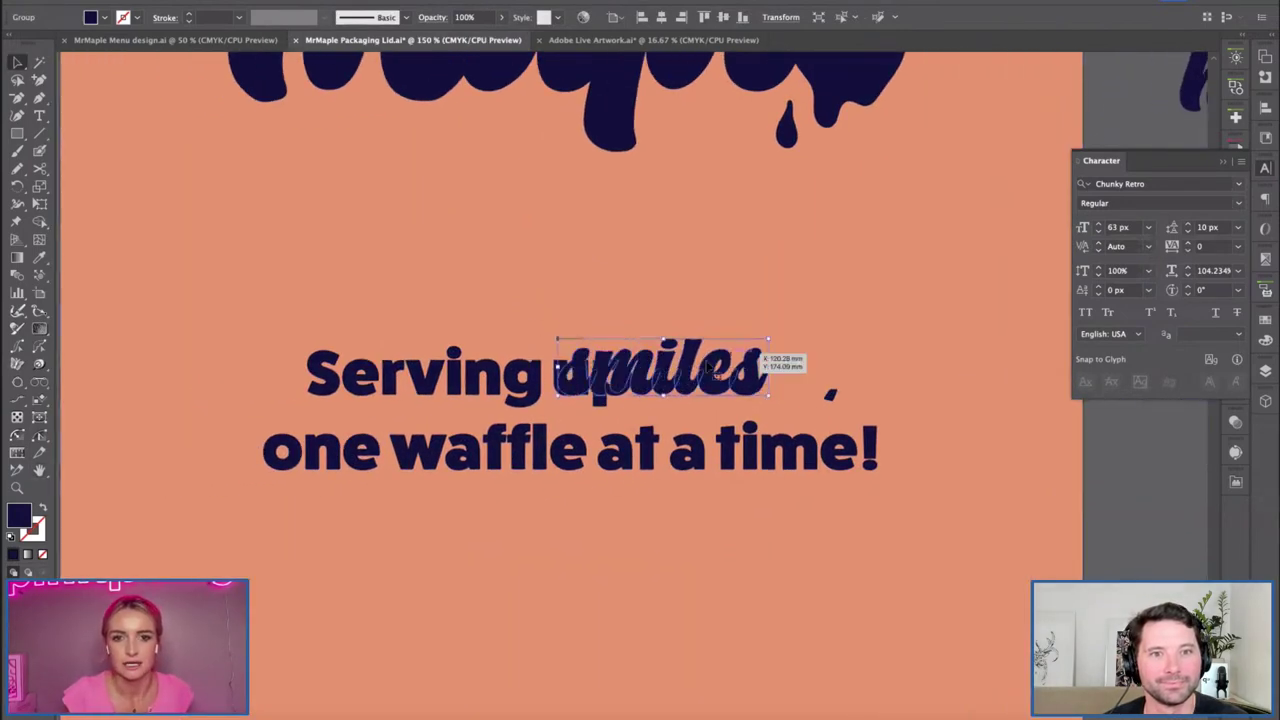
{"action": "left_click", "coordinate": [589, 323]}
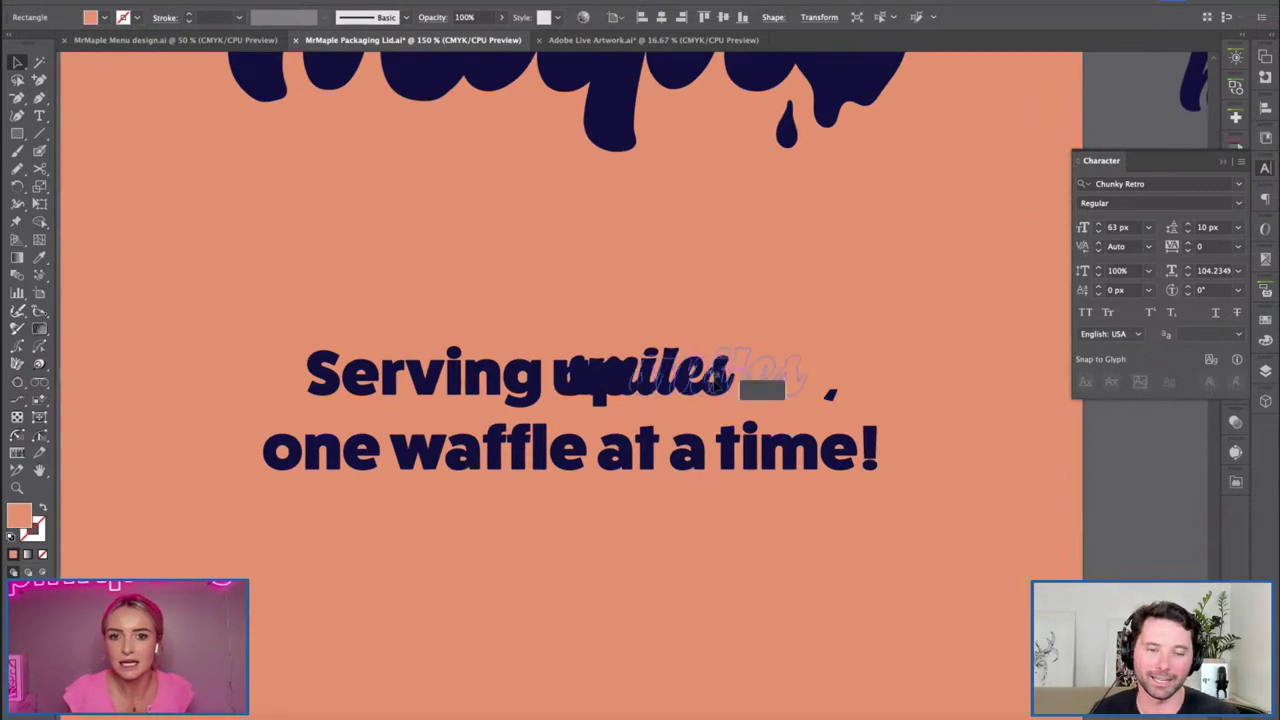
{"action": "left_click_drag", "start_coordinate": [745, 372], "coordinate": [715, 372]}
{"action": "left_click", "coordinate": [809, 414]}
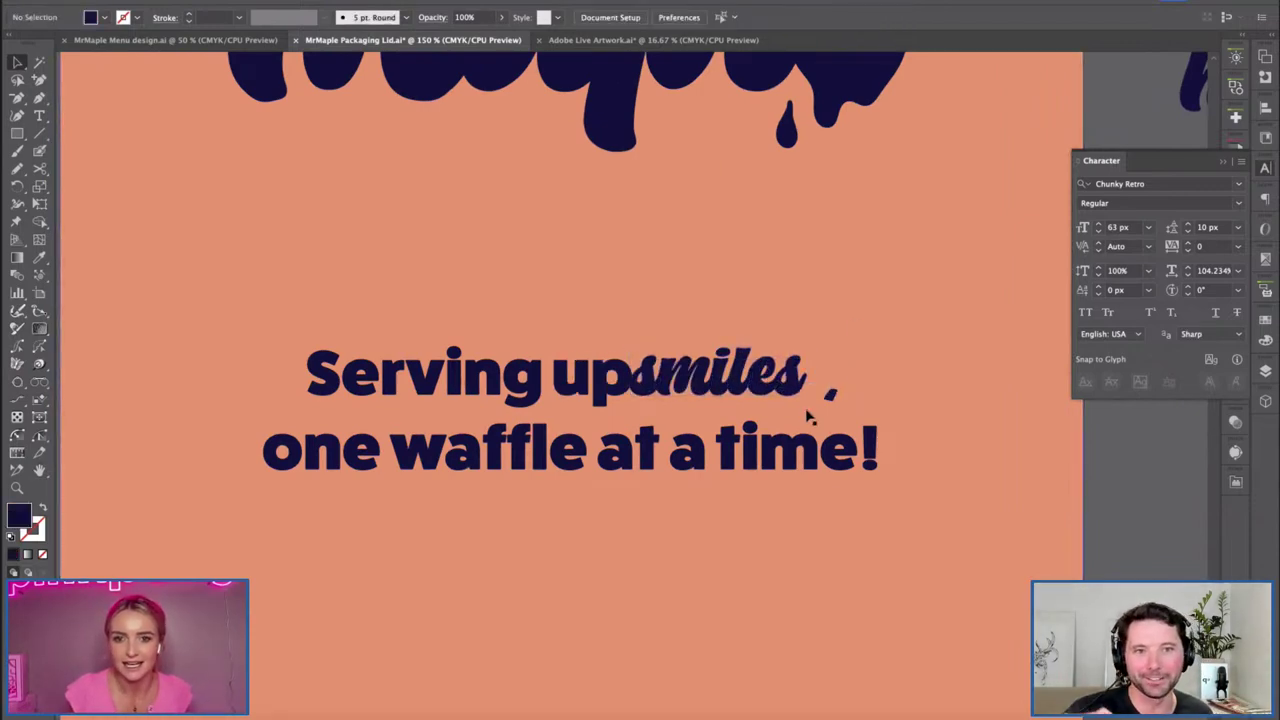
{"action": "left_click", "coordinate": [870, 412]}
{"action": "left_click", "coordinate": [775, 383]}
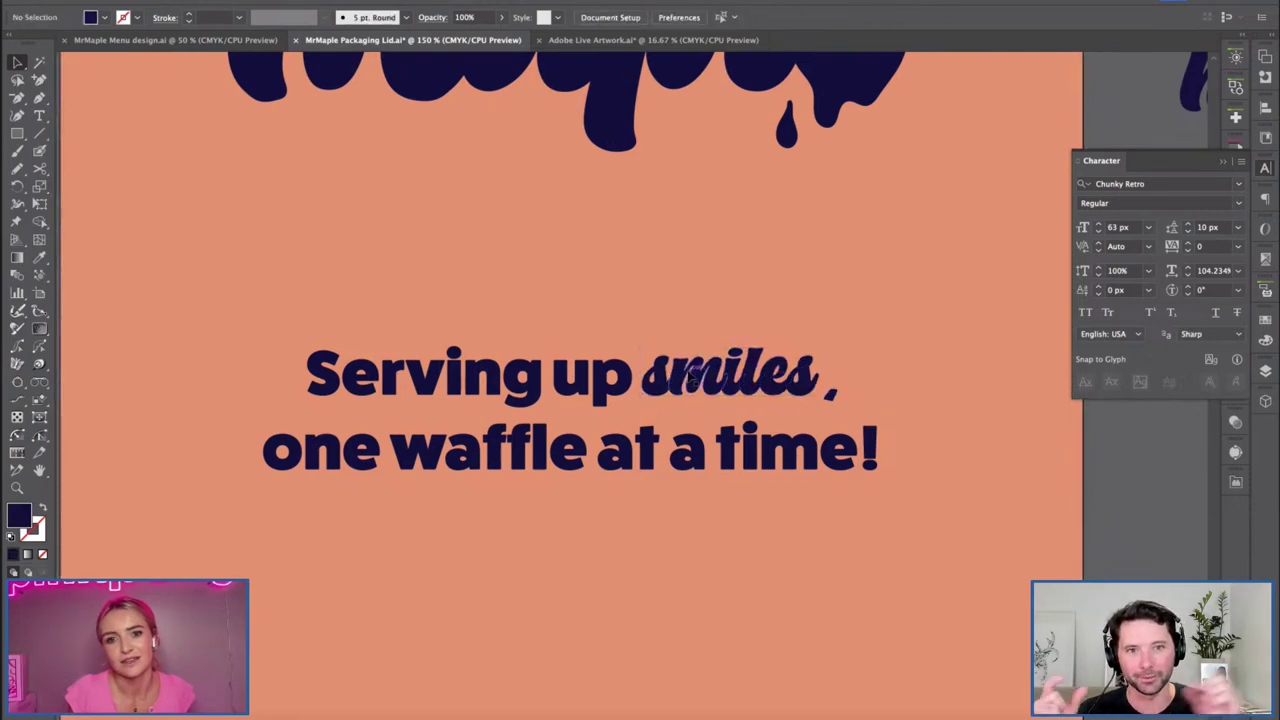
{"action": "key", "text": "ctrl+z"}
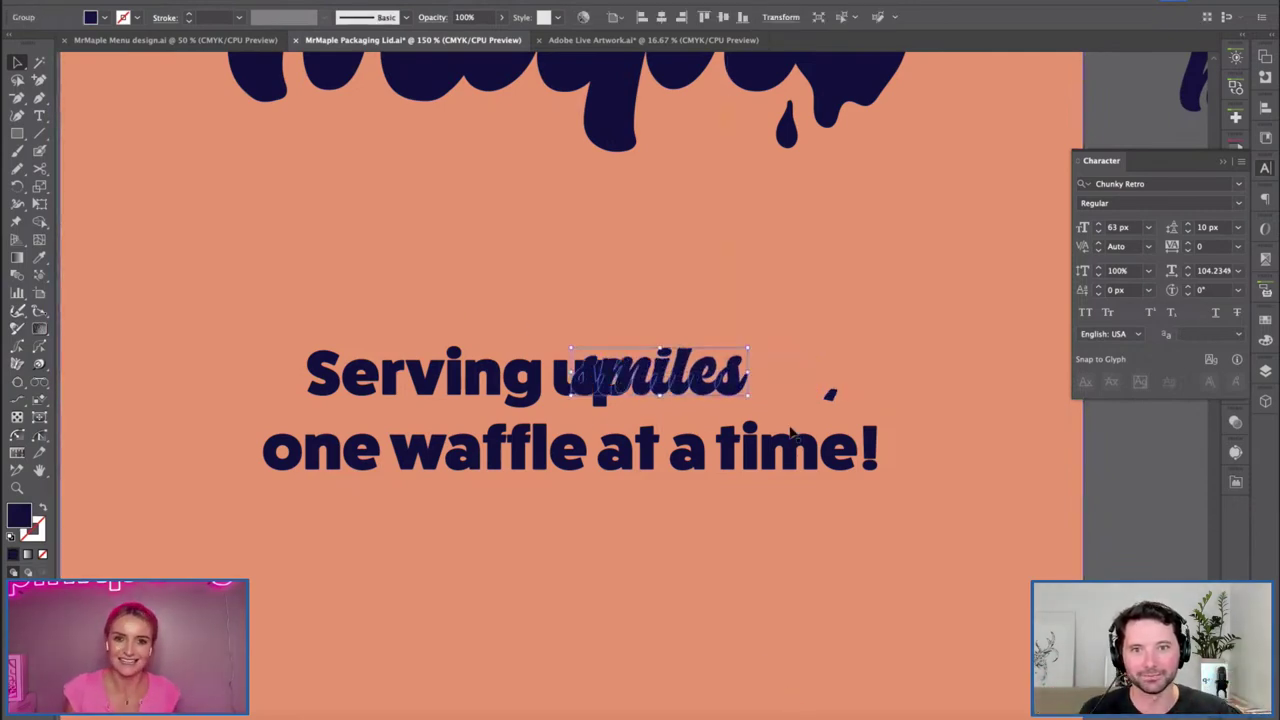
{"action": "key", "text": "ctrl+shift+z"}
Show the rulers and inspect the two-line headline group on the whole label.
{"action": "key", "text": "ctrl+r"}
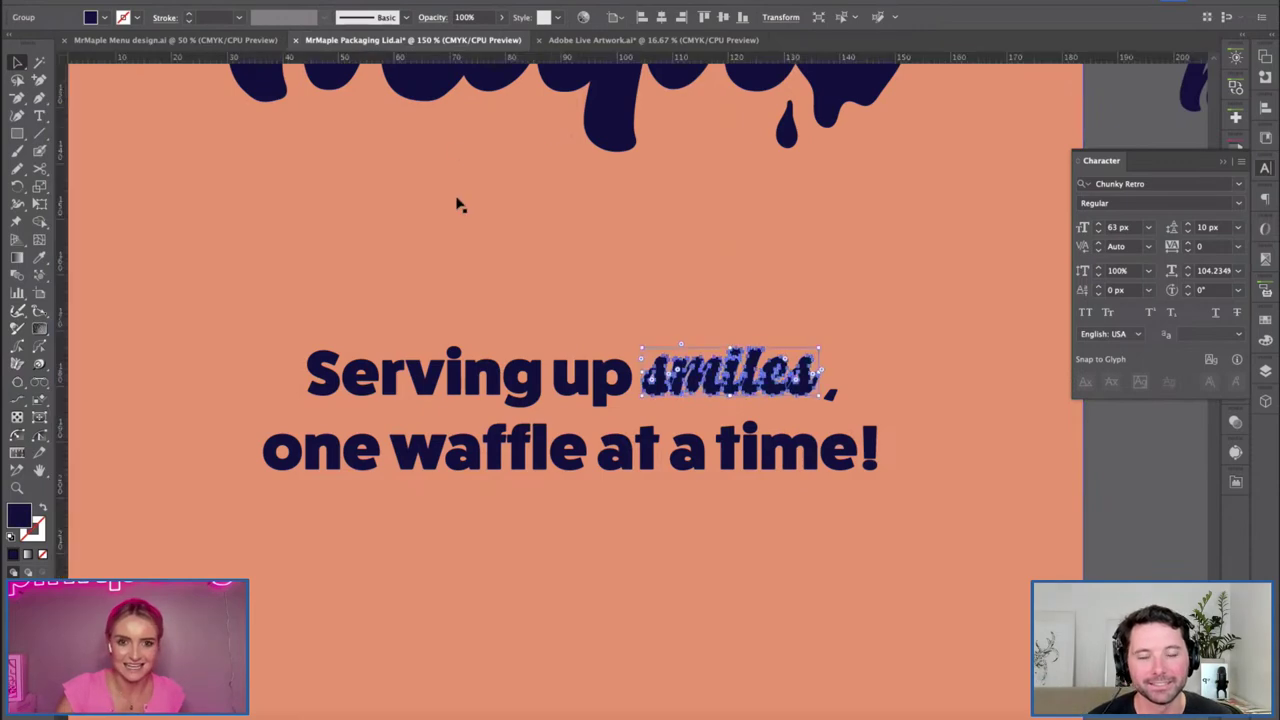
{"action": "left_click", "coordinate": [836, 404]}
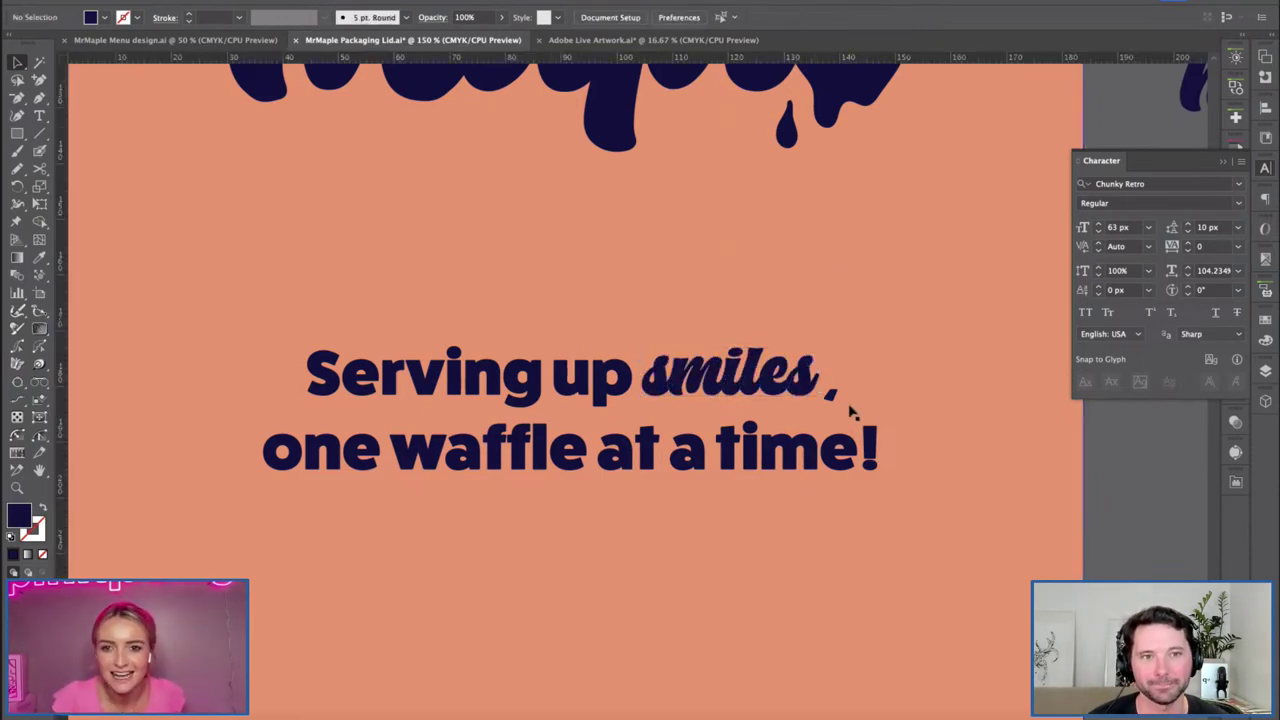
{"action": "double_click", "coordinate": [831, 396]}
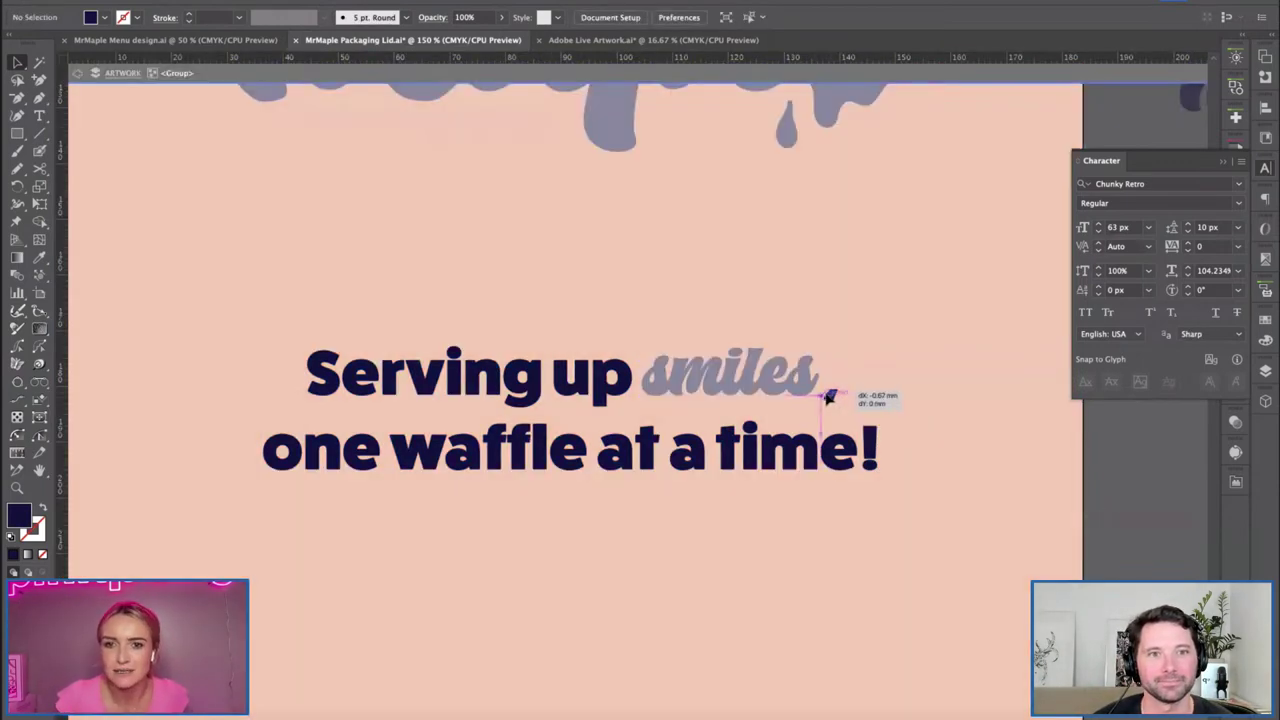
{"action": "double_click", "coordinate": [1125, 559]}
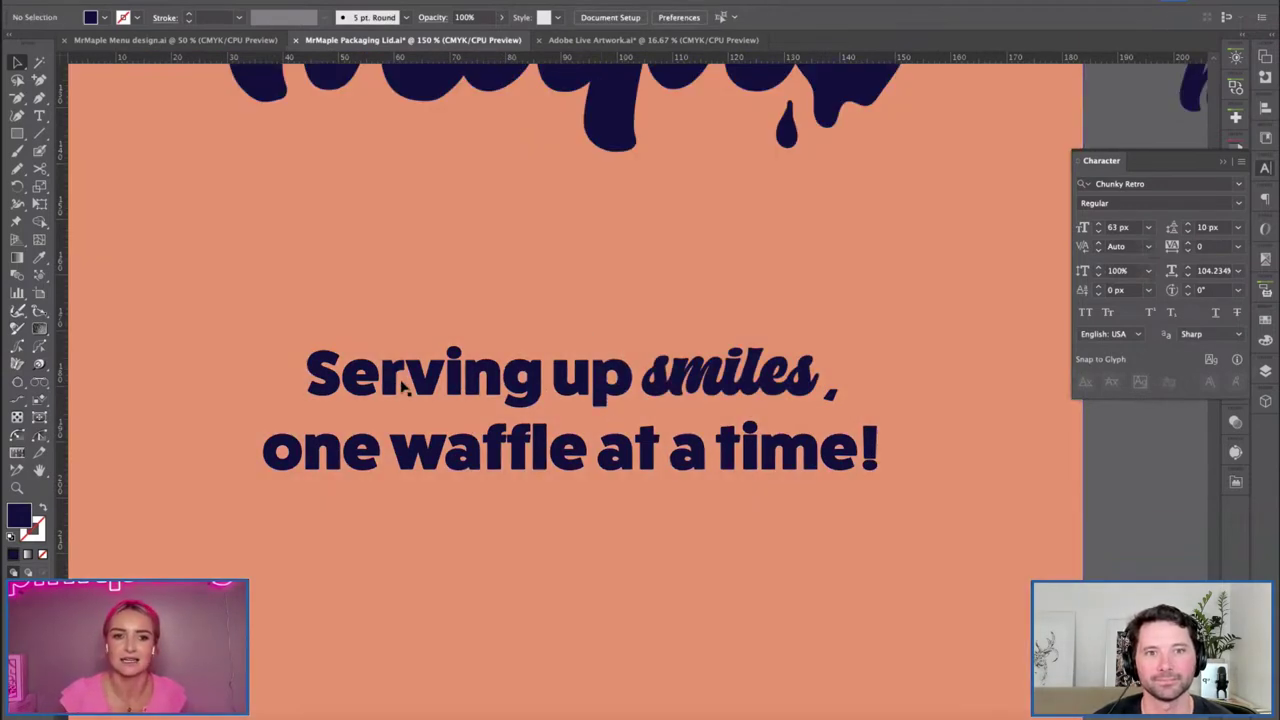
{"action": "key", "text": "ctrl+minus"}
{"action": "key", "text": "ctrl+minus"}
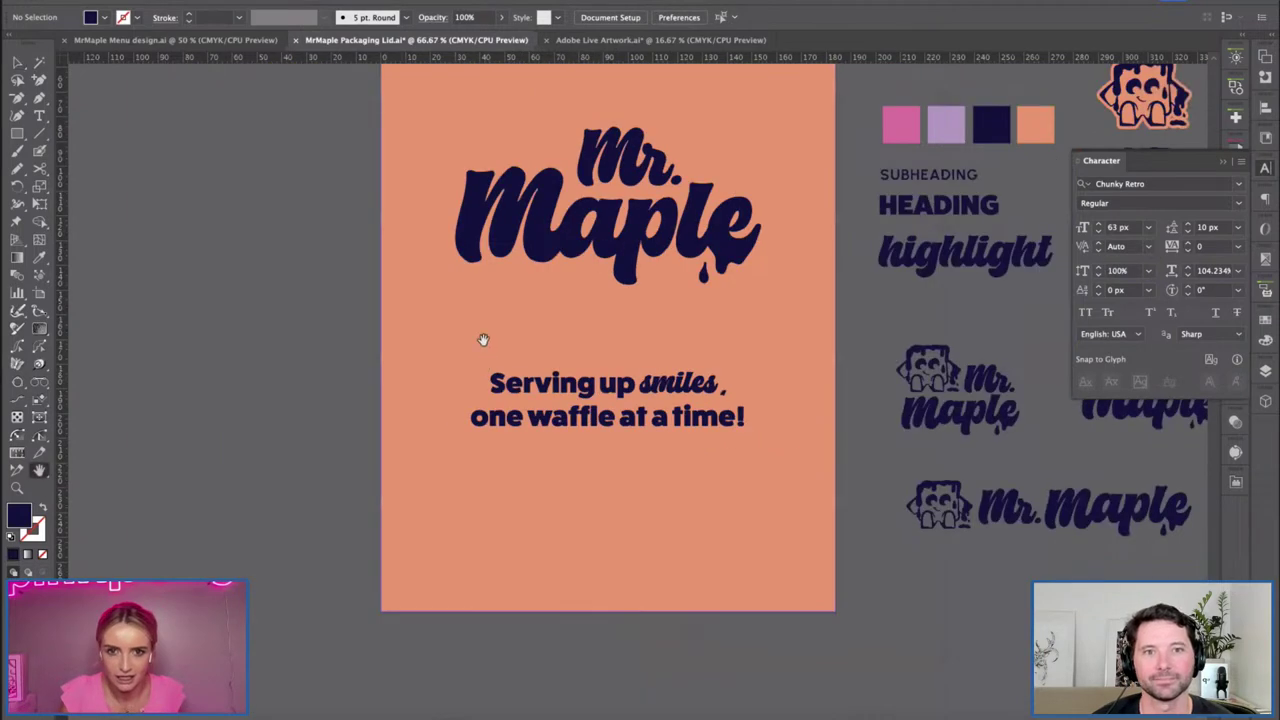
{"action": "left_click_drag", "start_coordinate": [421, 361], "coordinate": [379, 384]}
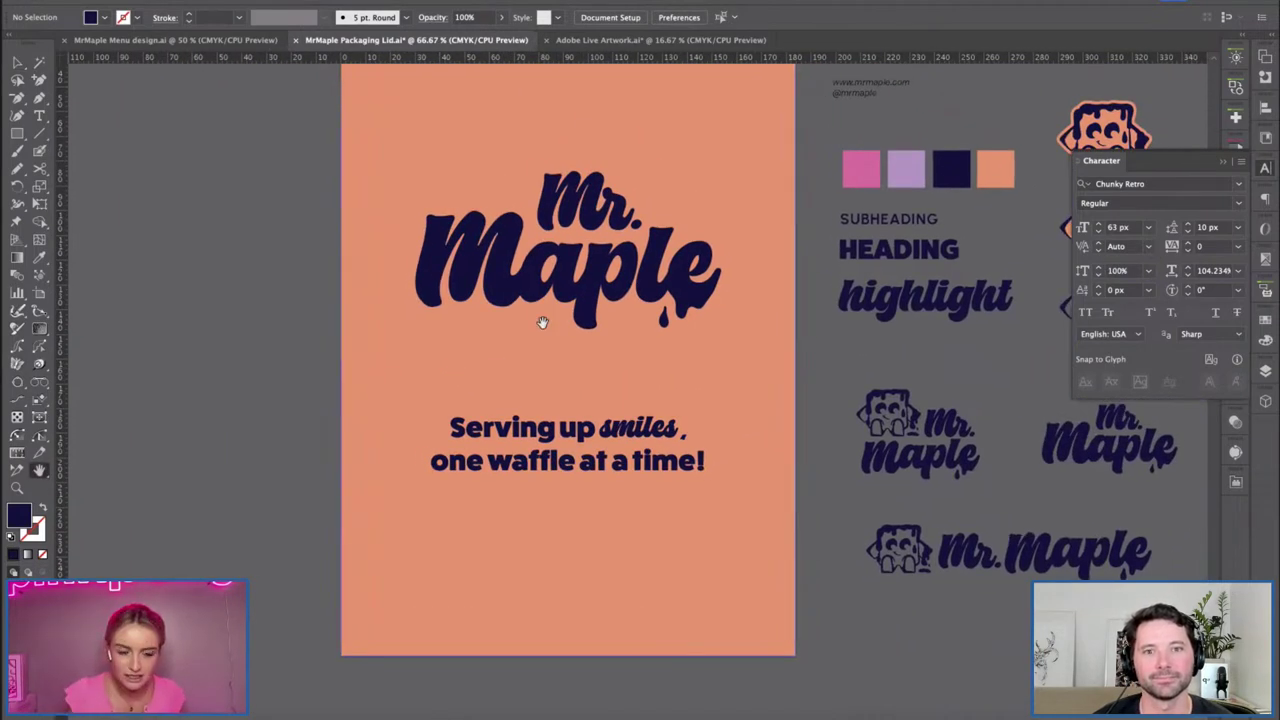
{"action": "key", "text": "ctrl+plus"}
{"action": "key", "text": "ctrl+plus"}
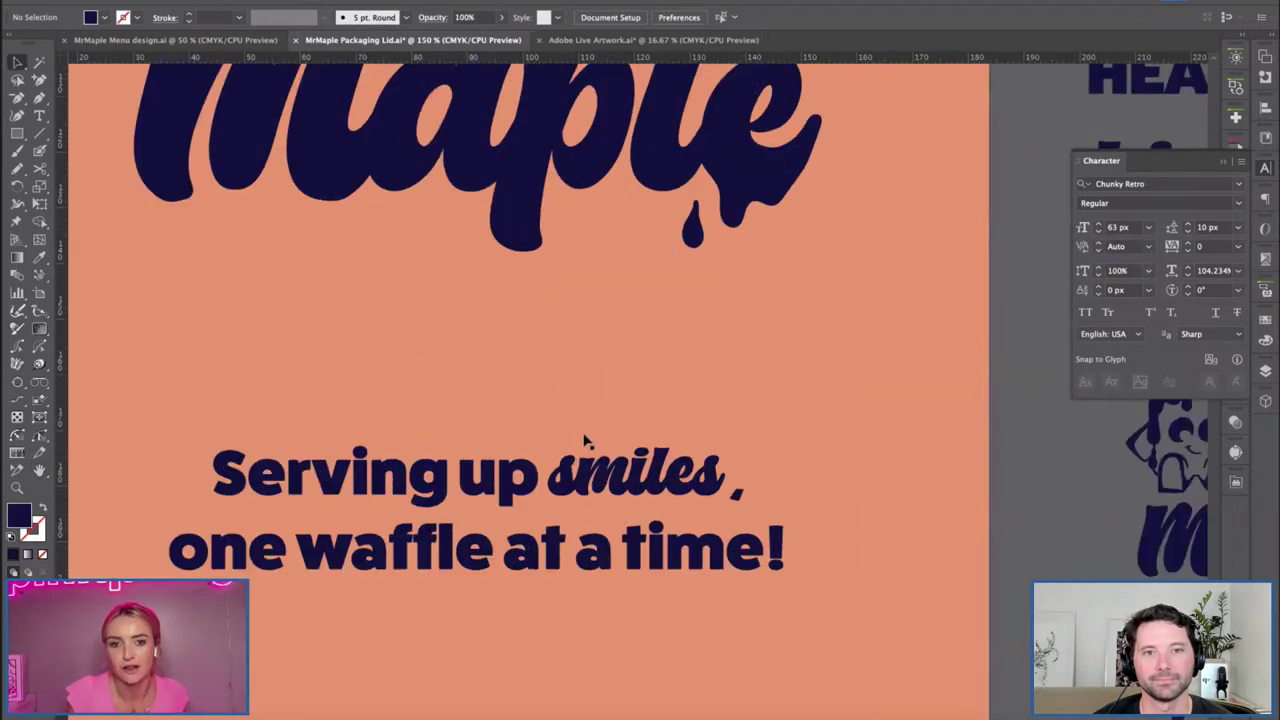
Enlarge the italic 'smiles' slightly and nudge it into place beside its comma.
{"action": "left_click", "coordinate": [690, 470]}
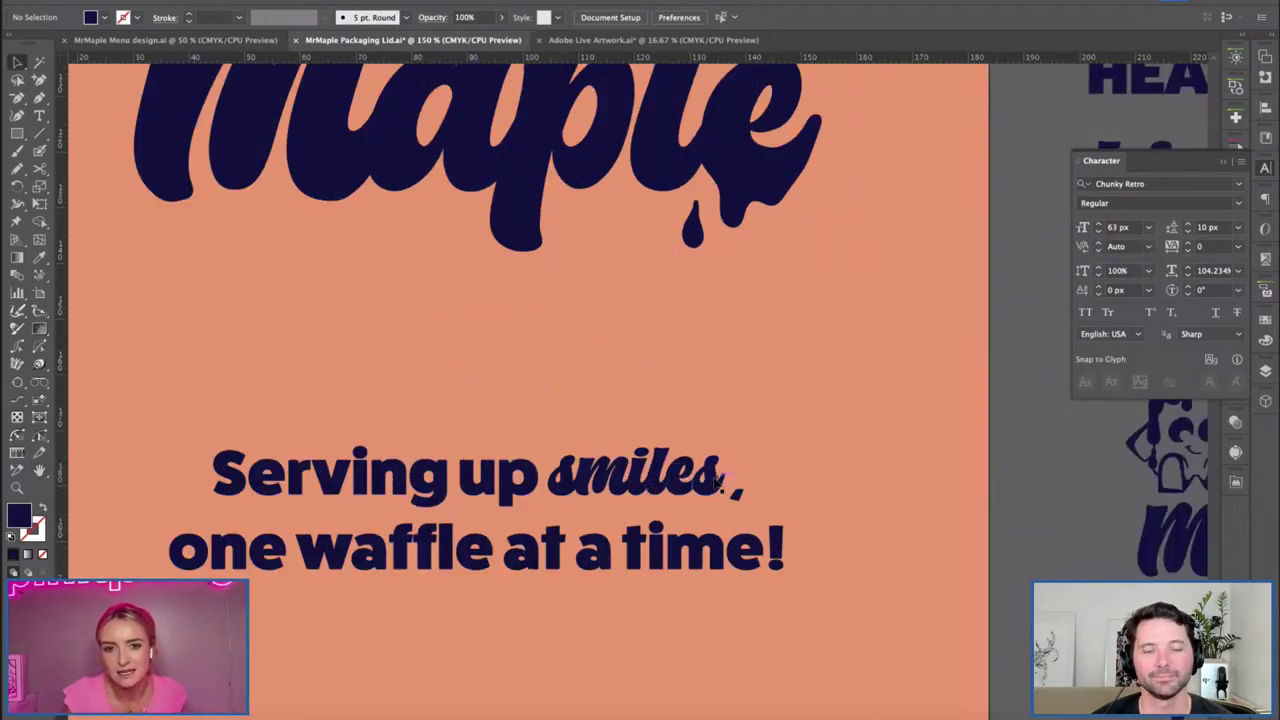
{"action": "mouse_move", "coordinate": [727, 450]}
{"action": "left_mouse_down"}
{"action": "mouse_move", "coordinate": [745, 450]}
{"action": "mouse_move", "coordinate": [717, 452]}
{"action": "left_mouse_up"}
{"action": "left_click", "coordinate": [963, 556]}
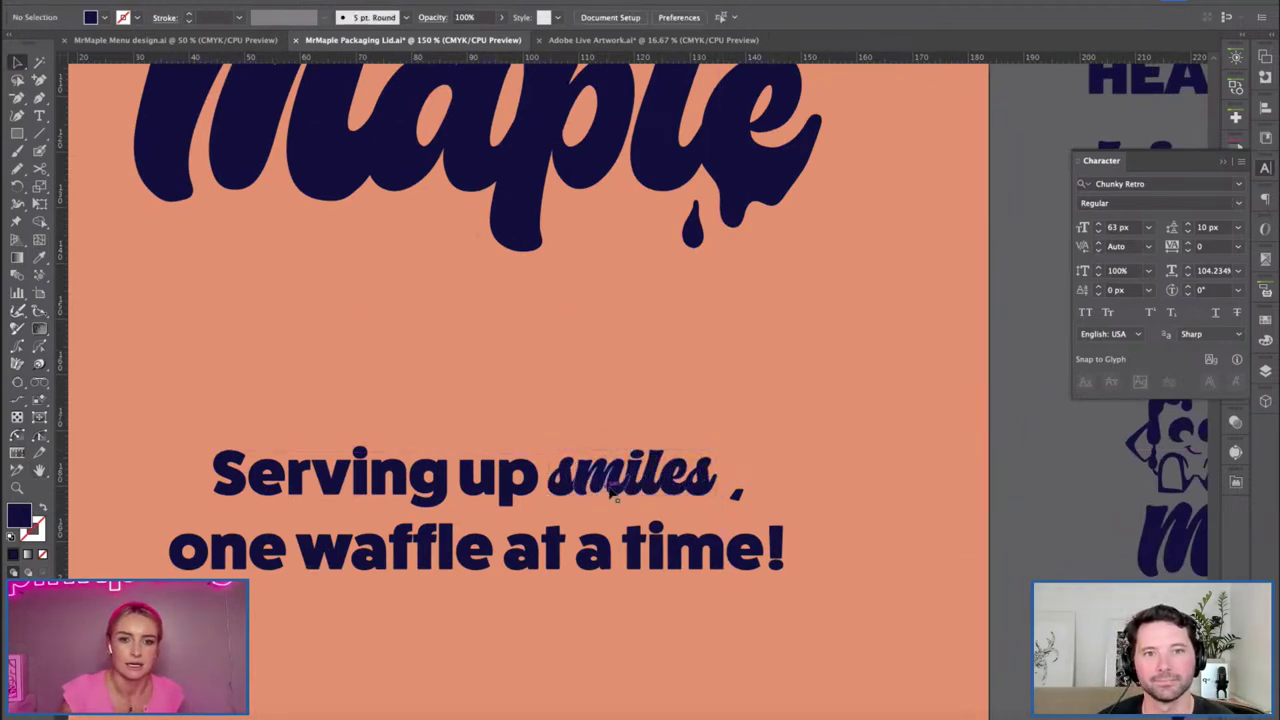
{"action": "left_click_drag", "start_coordinate": [665, 494], "coordinate": [688, 502]}
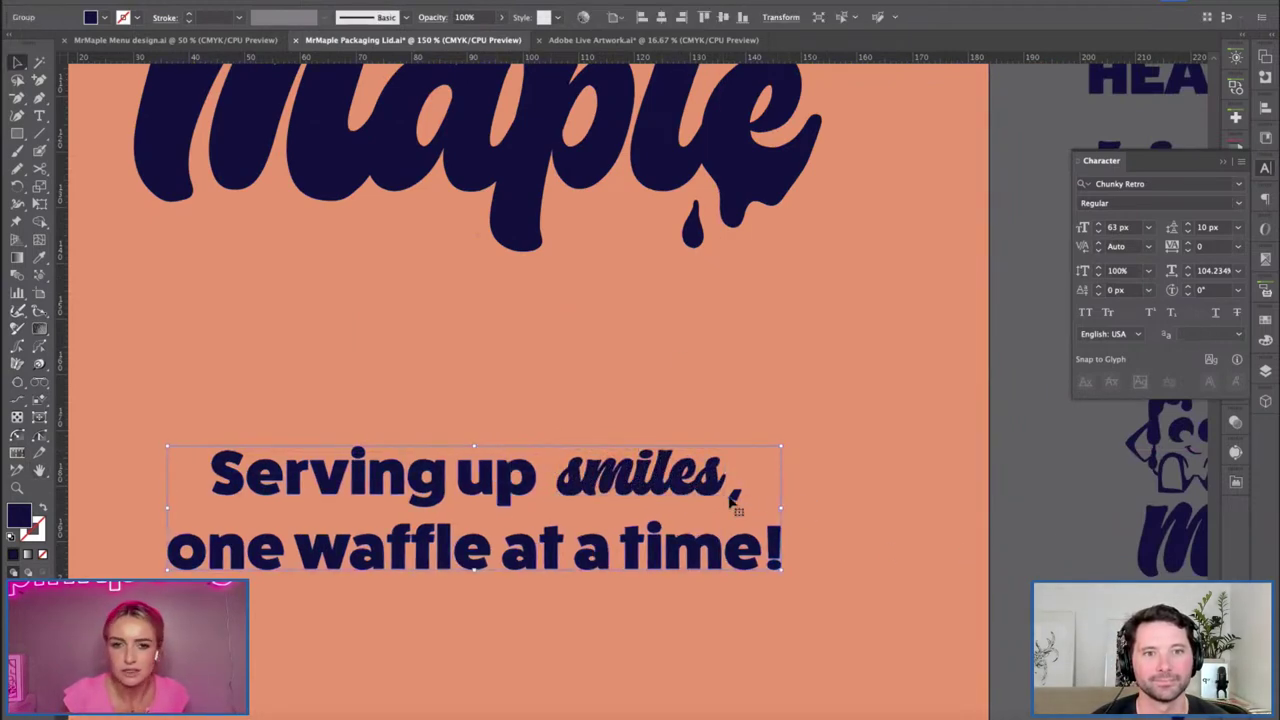
{"action": "double_click", "coordinate": [733, 493]}
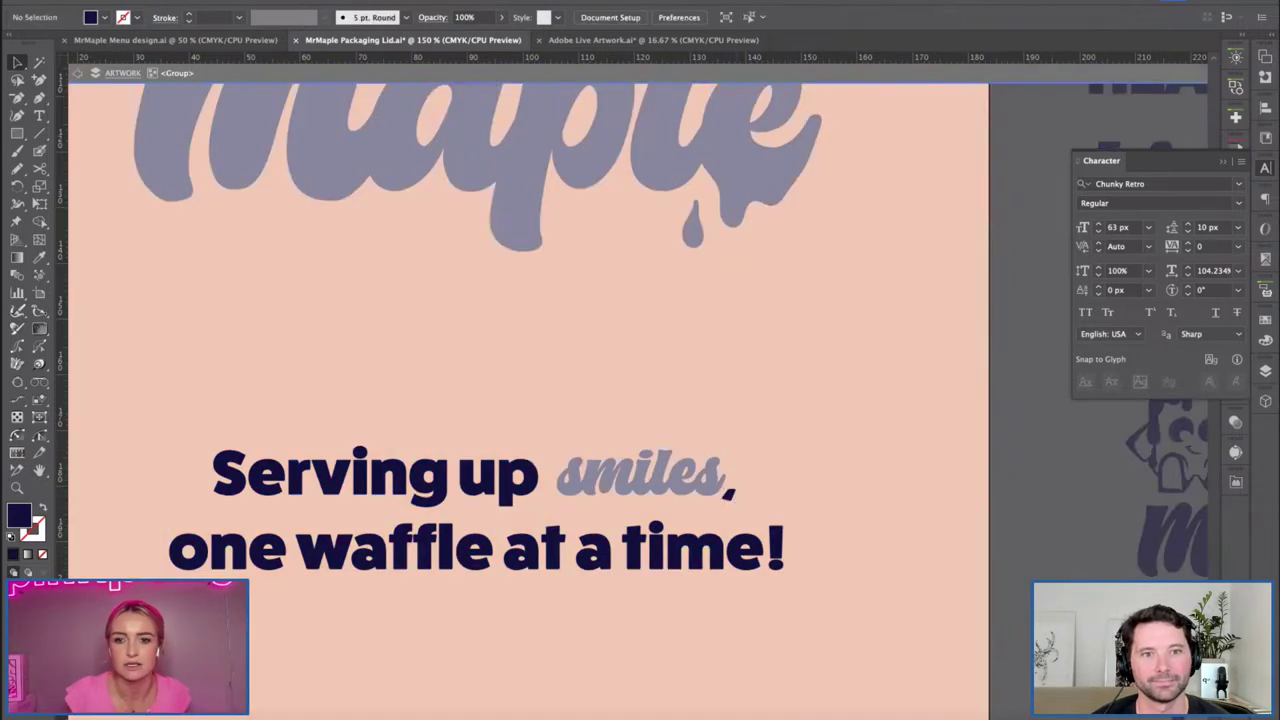
{"action": "double_click", "coordinate": [631, 432]}
{"action": "key", "text": "ctrl+minus"}
{"action": "key", "text": "ctrl+minus"}
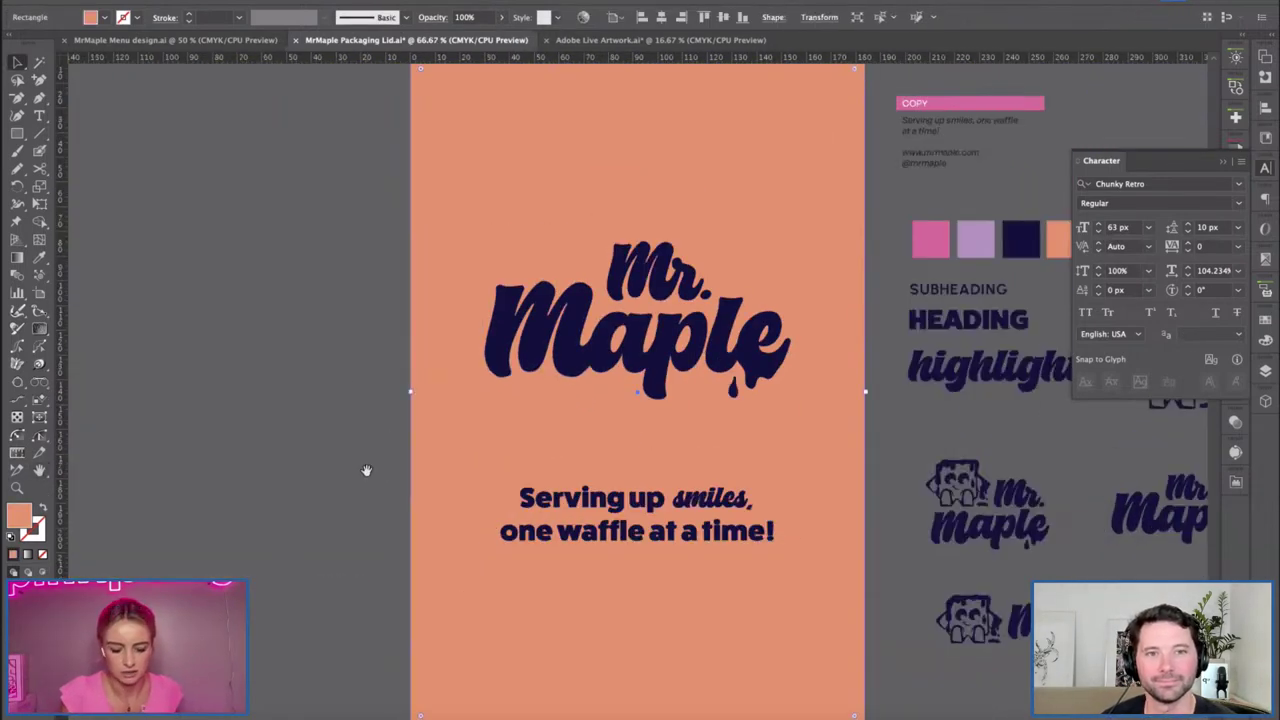
{"action": "left_click_drag", "start_coordinate": [383, 494], "coordinate": [346, 431]}
{"action": "left_click", "coordinate": [672, 434]}
{"action": "key", "text": "shift+Left"}
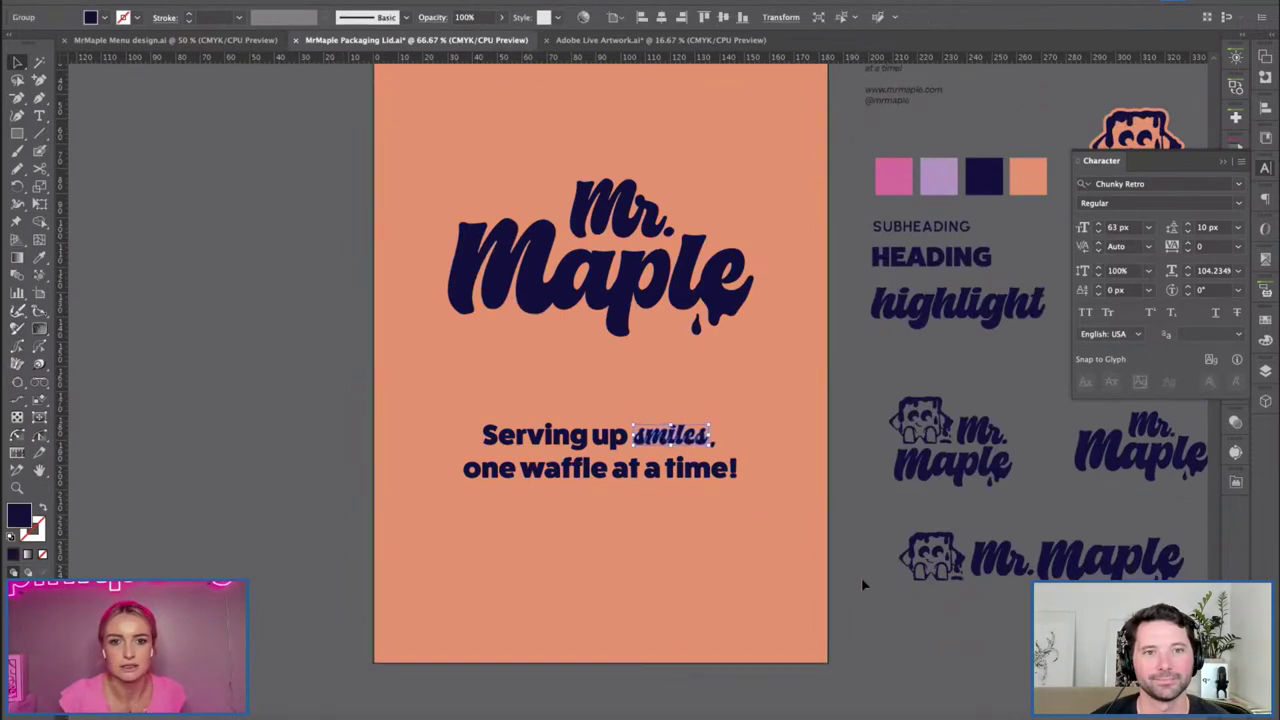
Enlarge the two-line tagline and shift 'smiles' left, then zoom out to the full label.
{"action": "left_click", "coordinate": [716, 468]}
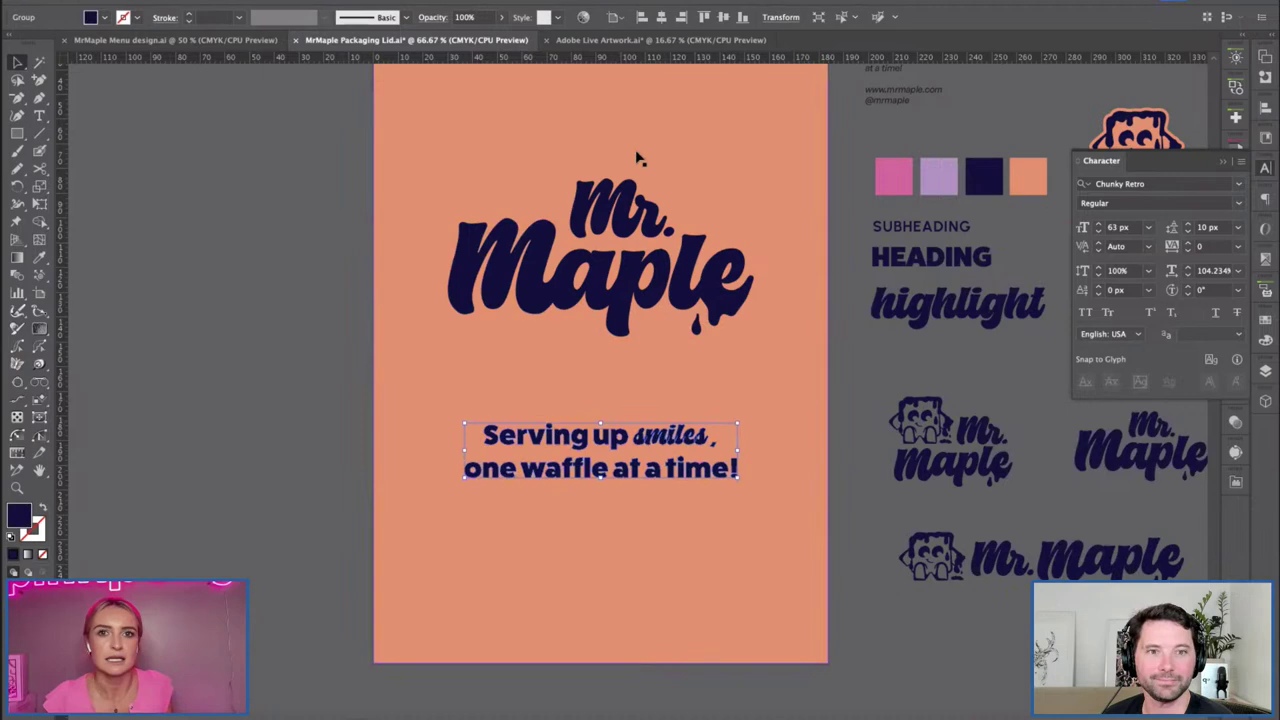
{"action": "left_click_drag", "start_coordinate": [463, 451], "coordinate": [432, 460]}
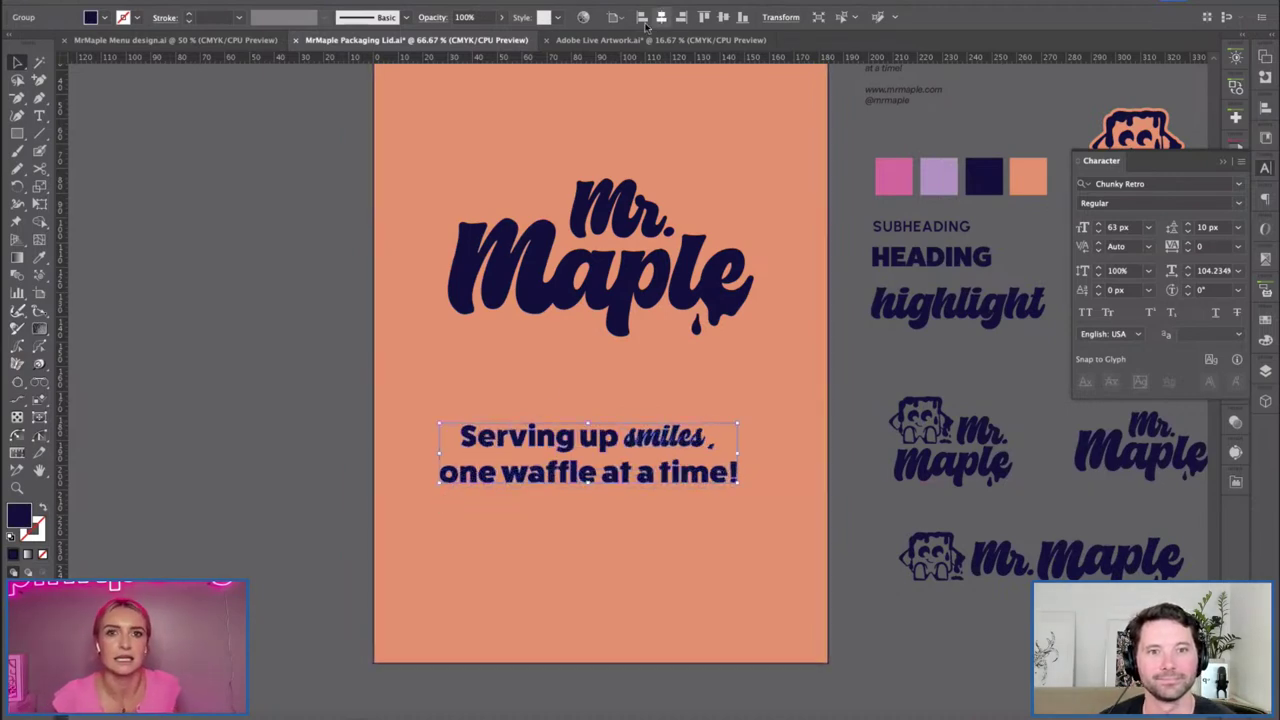
{"action": "left_click", "coordinate": [265, 280]}
{"action": "left_click_drag", "start_coordinate": [660, 436], "coordinate": [616, 410]}
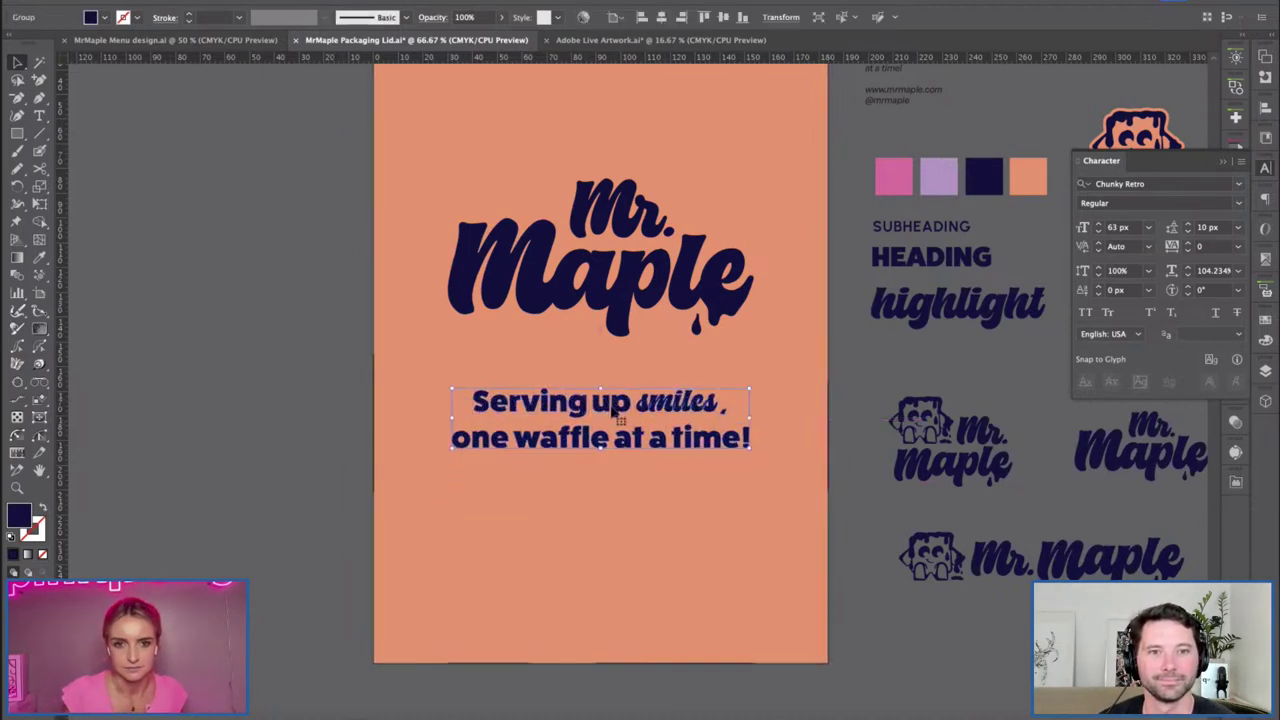
{"action": "left_click_drag", "start_coordinate": [766, 326], "coordinate": [512, 388]}
{"action": "key", "text": "ctrl+minus"}
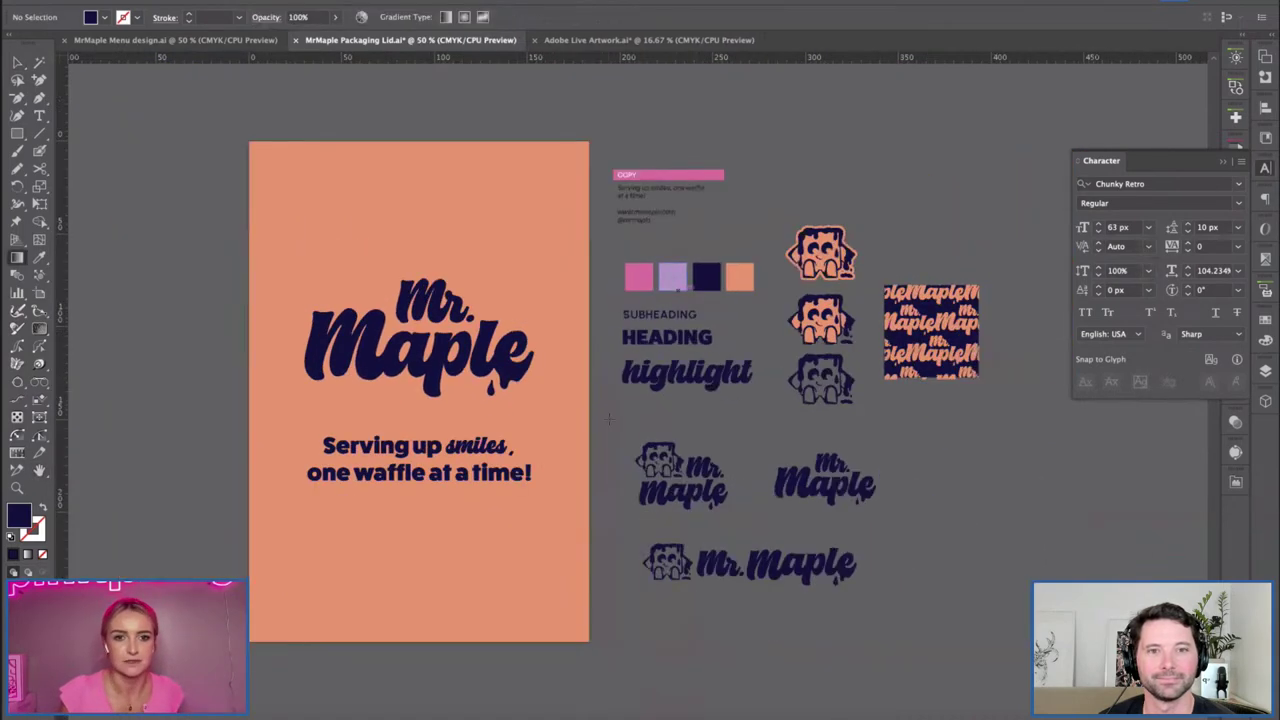
Reposition the tagline under the logo and copy the website address from the COPY notes.
{"action": "left_click_drag", "start_coordinate": [611, 426], "coordinate": [639, 430]}
{"action": "left_click_drag", "start_coordinate": [468, 484], "coordinate": [446, 455]}
{"action": "left_click", "coordinate": [331, 409]}
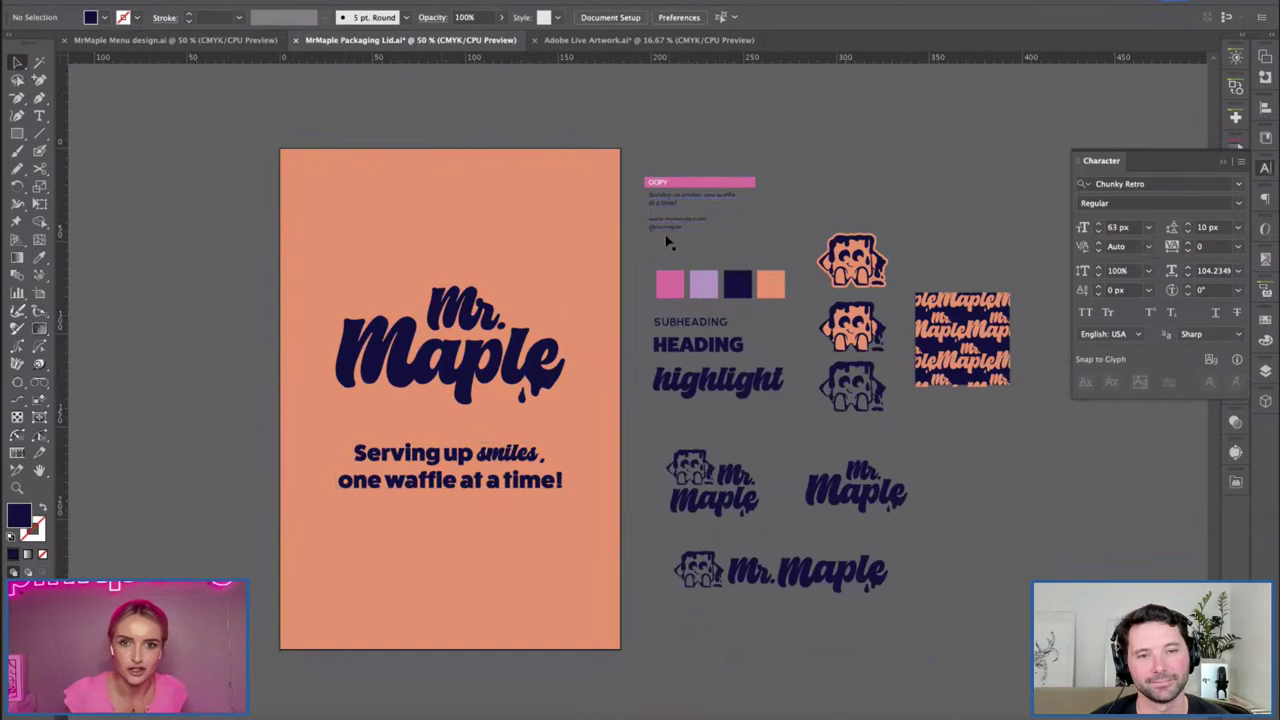
{"action": "left_click", "coordinate": [705, 221]}
{"action": "double_click", "coordinate": [708, 222]}
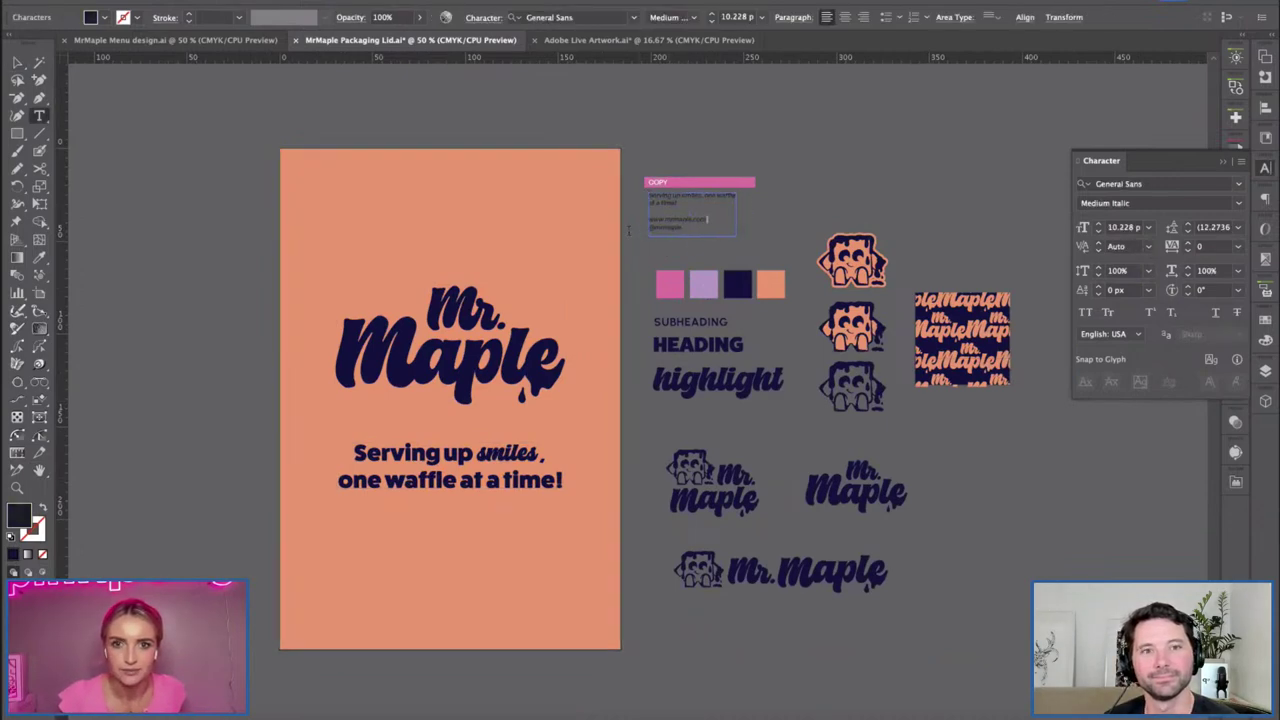
{"action": "key", "text": "Escape"}
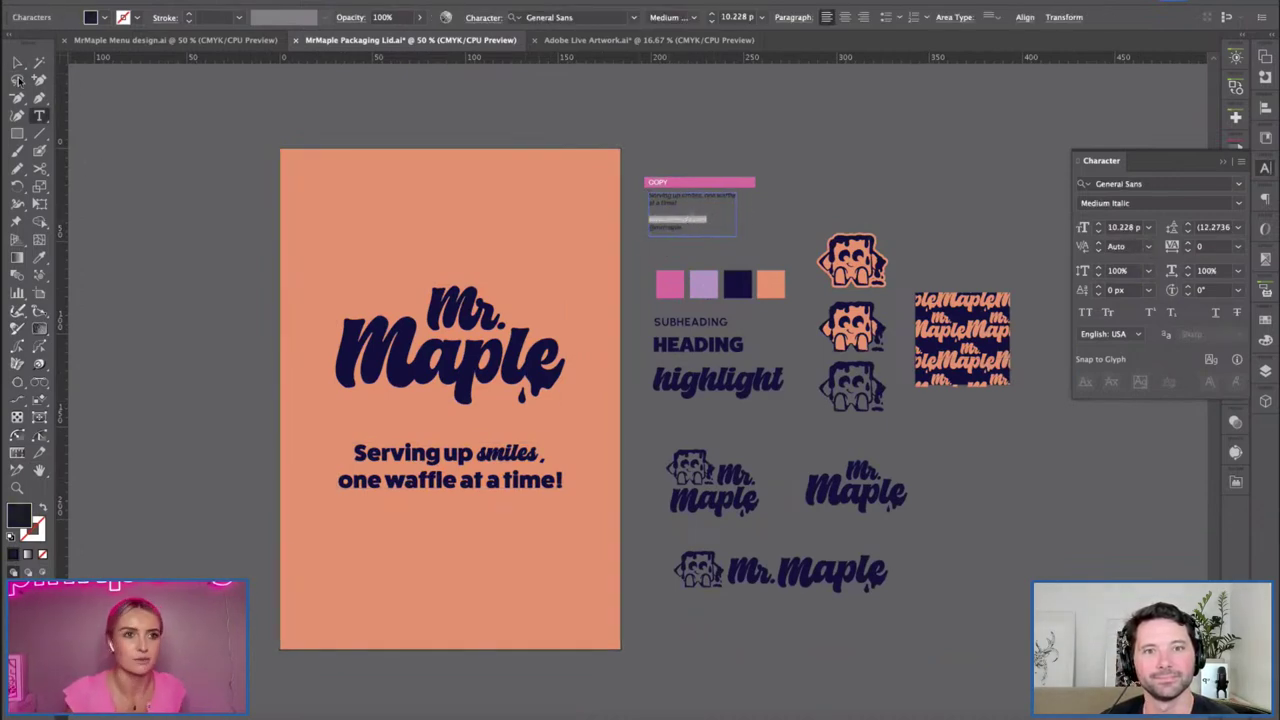
Paste the website address into a new text frame with SUBHEADING style, centre-aligned.
{"action": "key", "text": "t"}
{"action": "left_click_drag", "start_coordinate": [348, 540], "coordinate": [583, 630]}
{"action": "key", "text": "ctrl+v"}
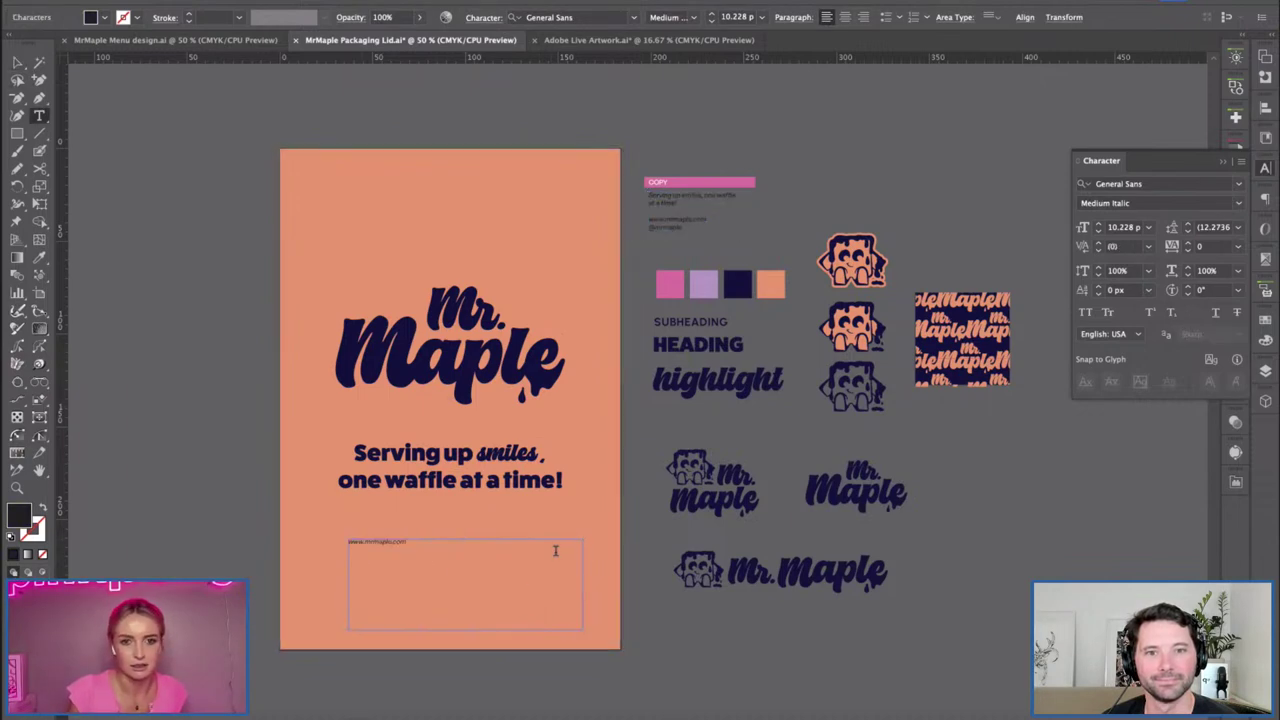
{"action": "key", "text": "ctrl+a"}
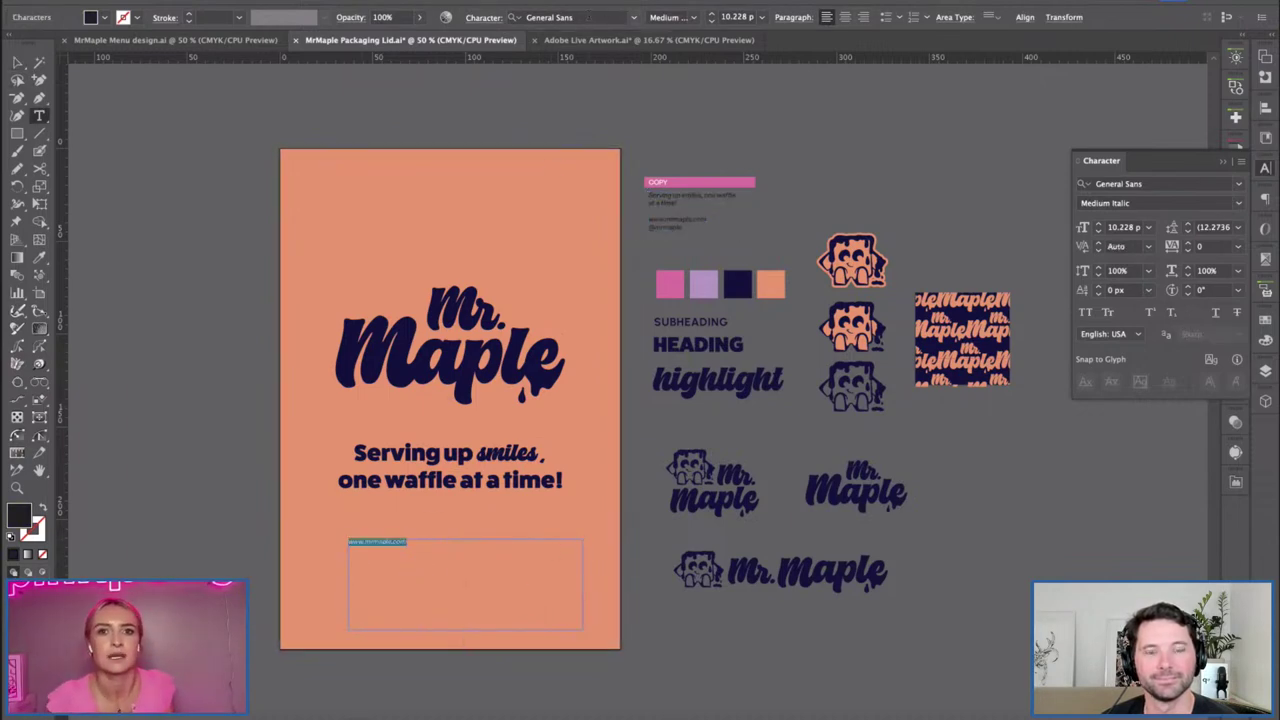
{"action": "left_click", "coordinate": [540, 17]}
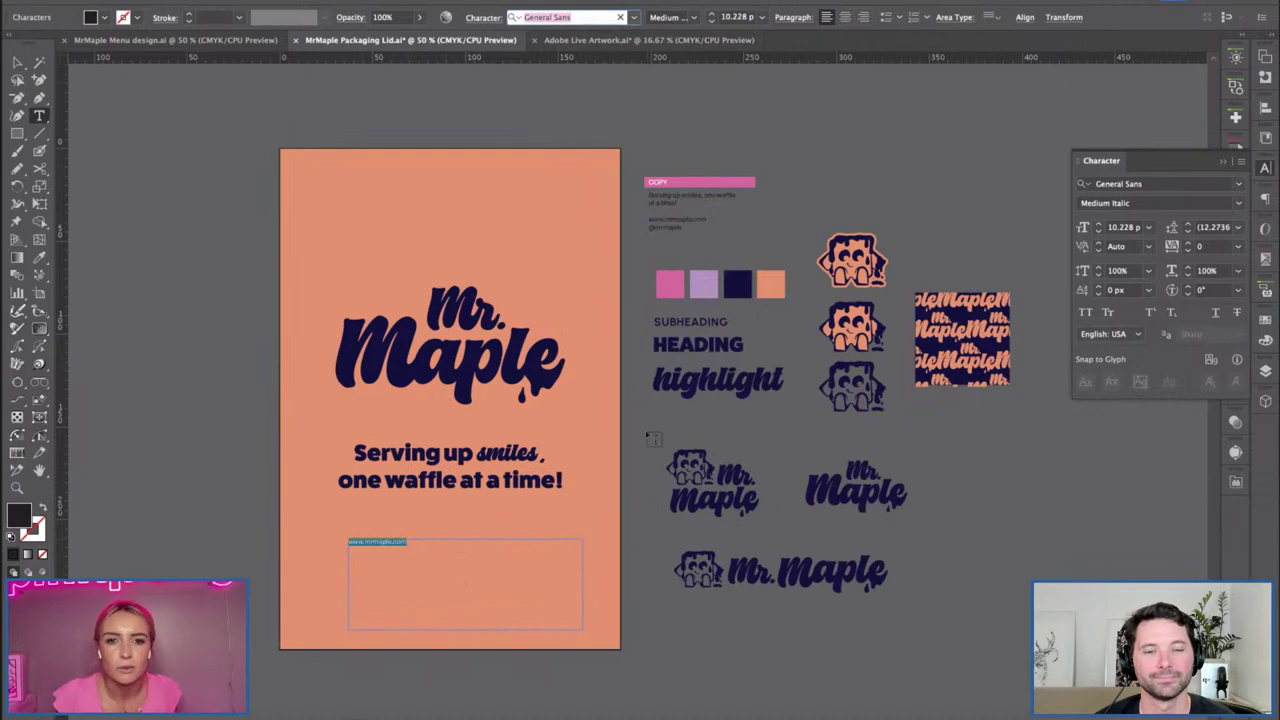
{"action": "left_click", "coordinate": [688, 322]}
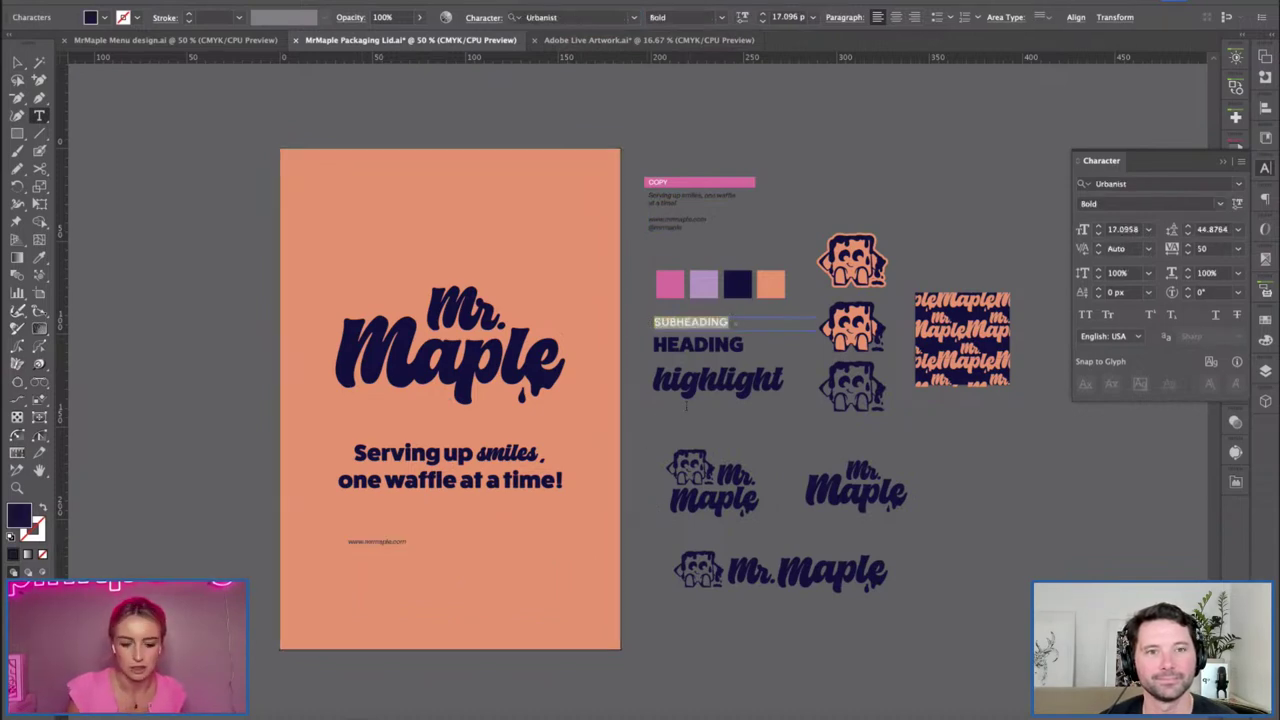
{"action": "left_click_drag", "start_coordinate": [406, 541], "coordinate": [337, 540]}
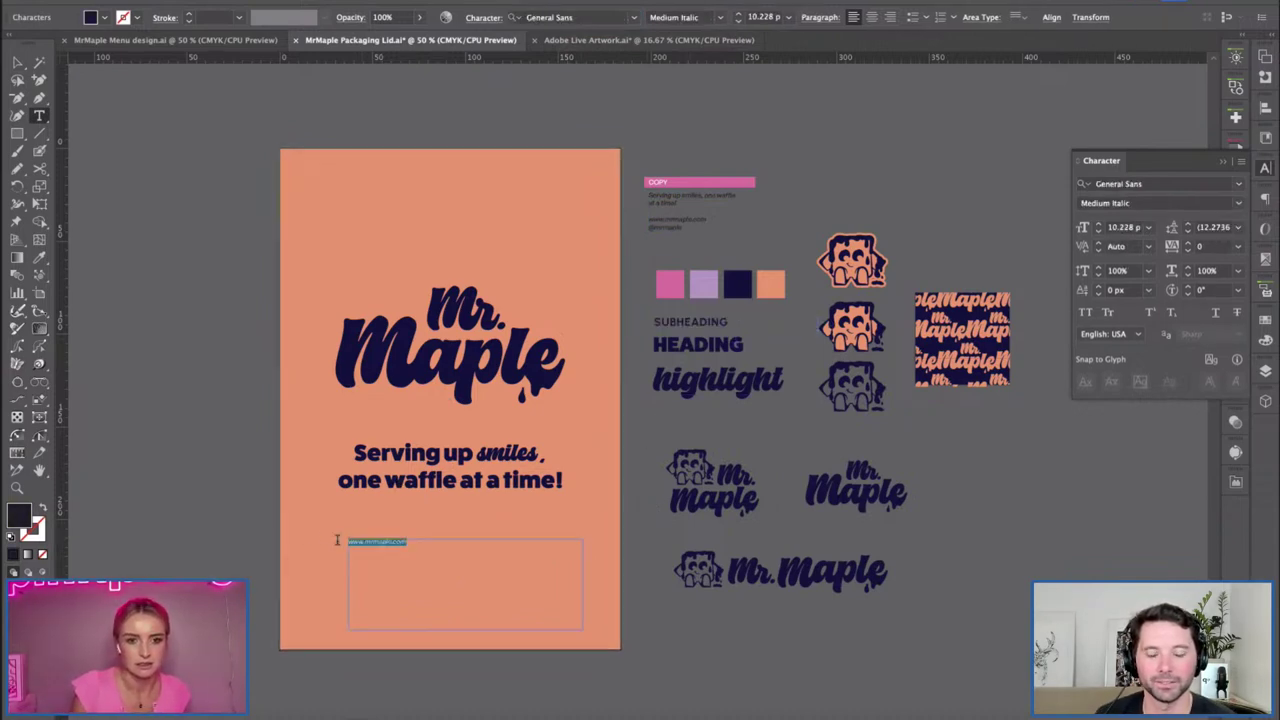
{"action": "left_click", "coordinate": [38, 256]}
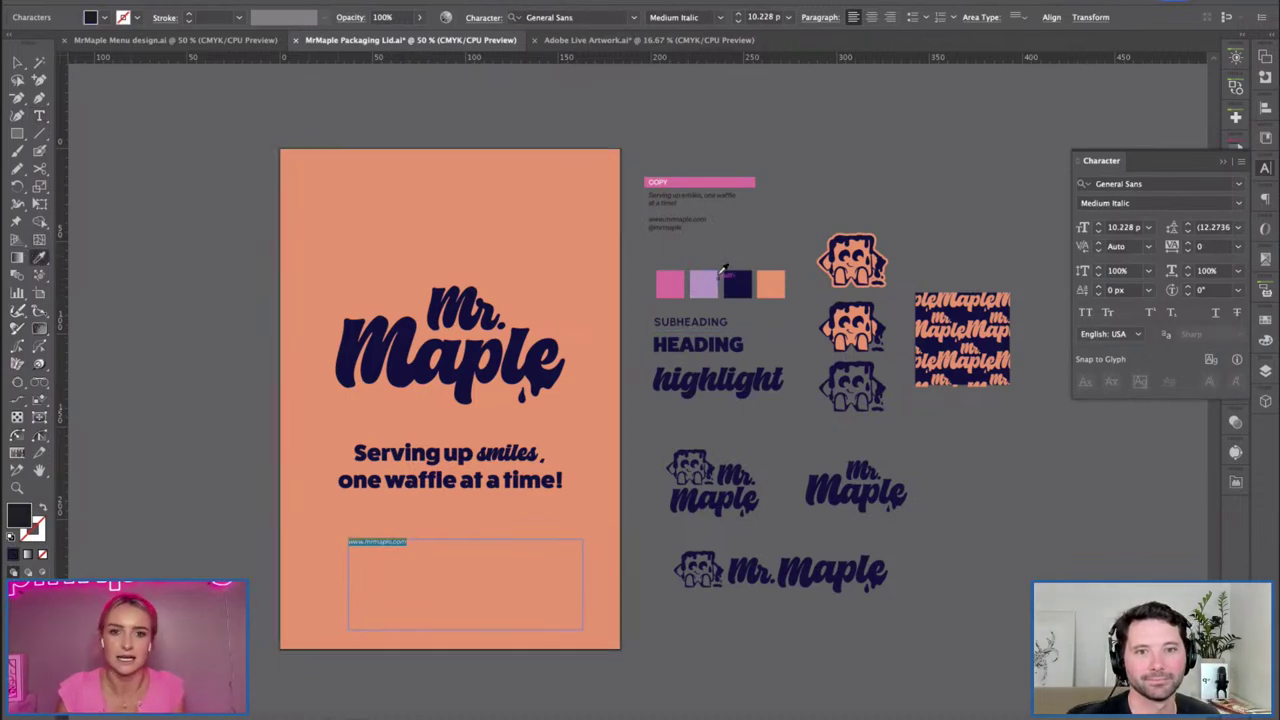
{"action": "left_click", "coordinate": [712, 319]}
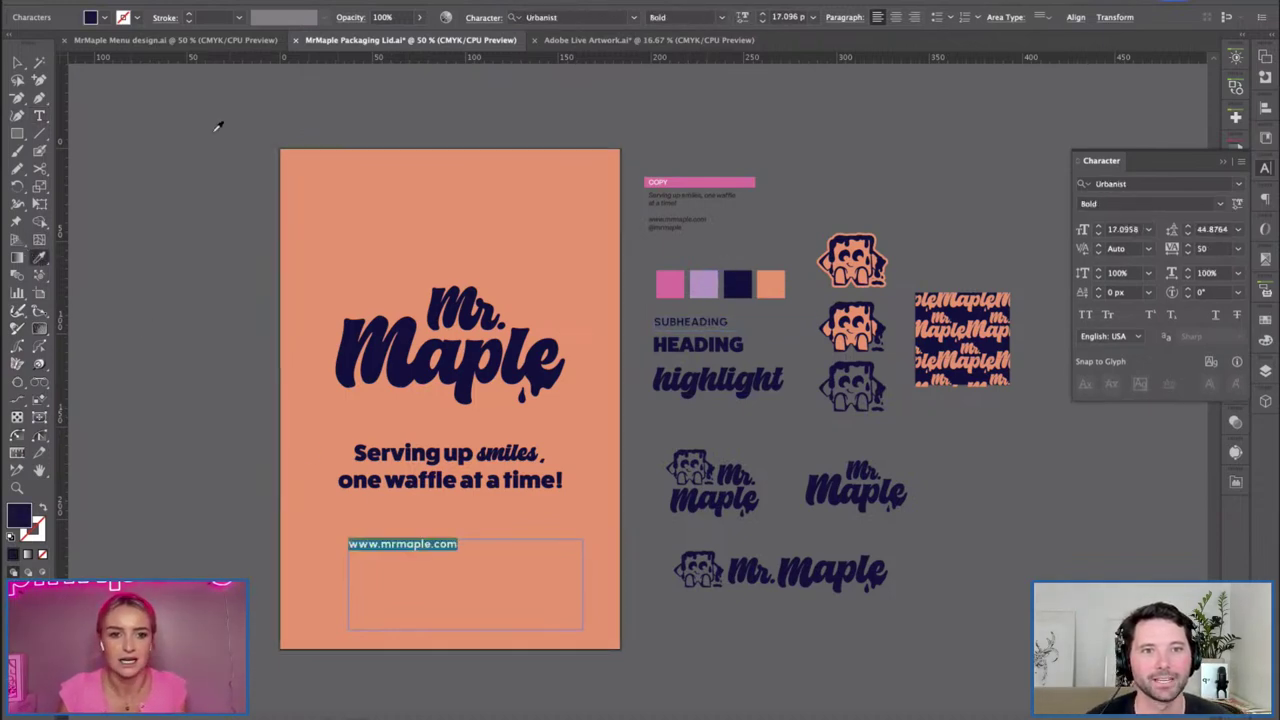
{"action": "left_click", "coordinate": [896, 17]}
{"action": "key", "text": "v"}
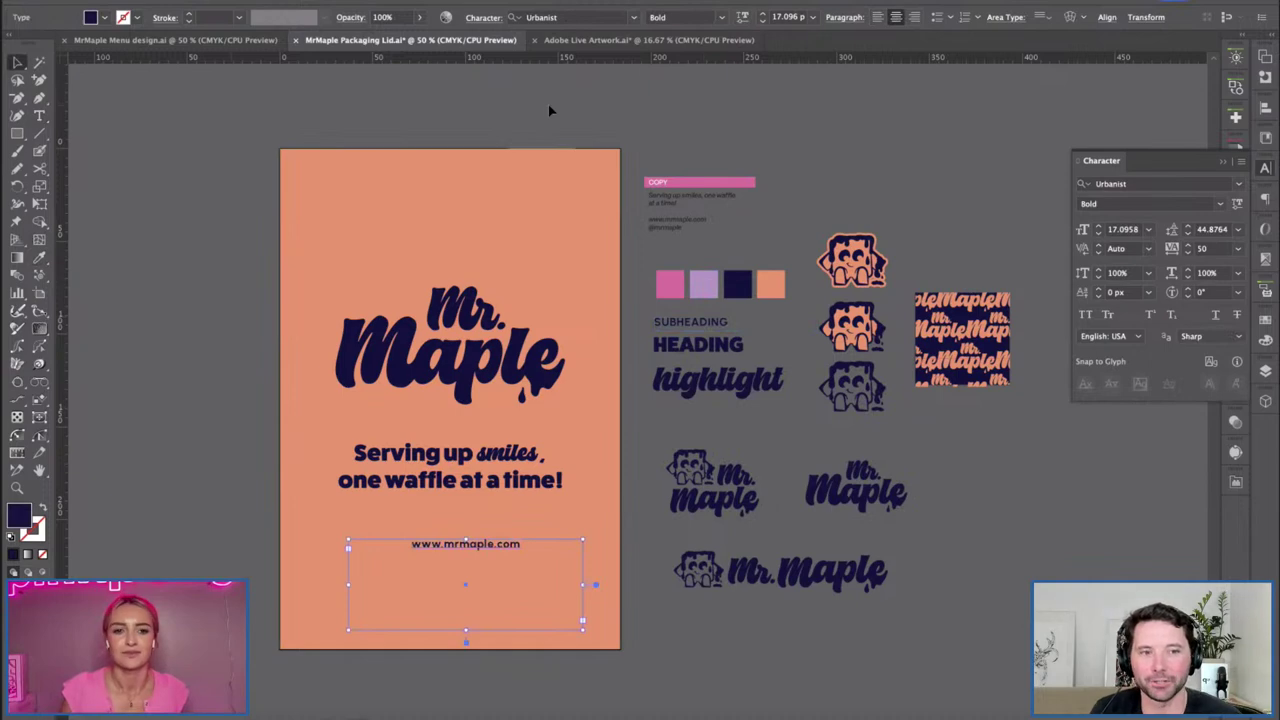
{"action": "left_click", "coordinate": [222, 2]}
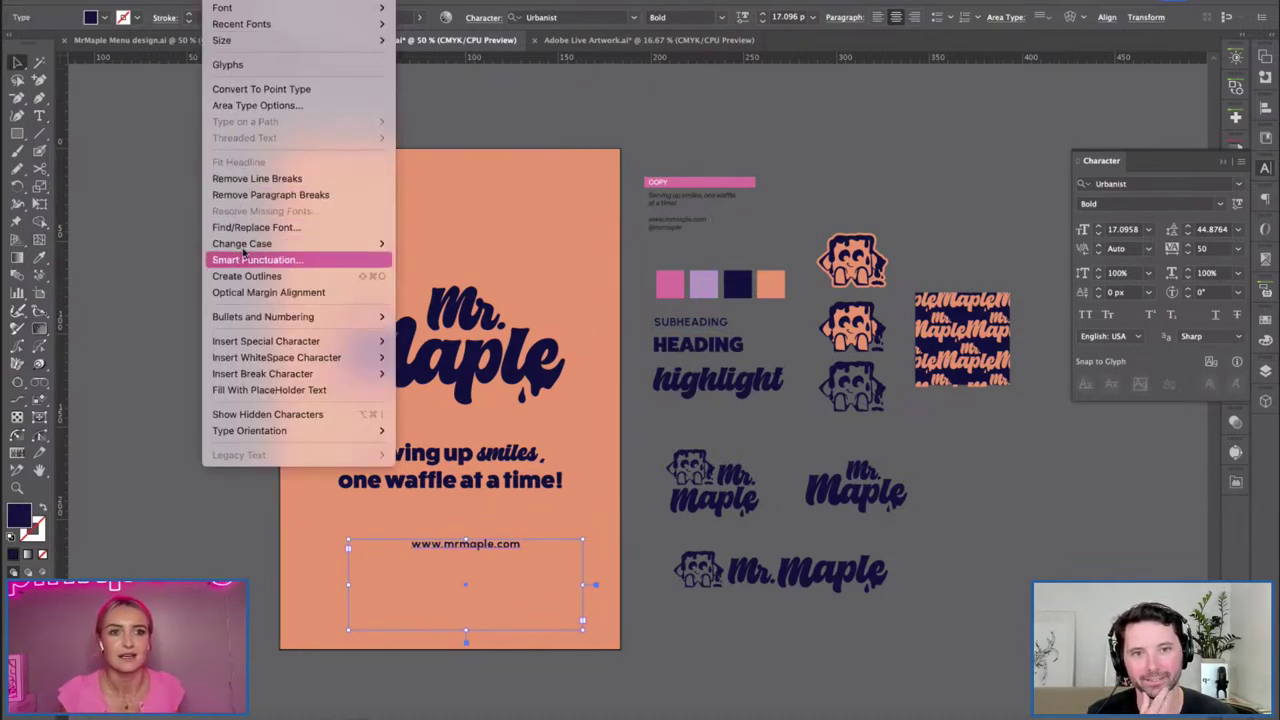
{"action": "mouse_move", "coordinate": [360, 244]}
{"action": "left_click", "coordinate": [413, 245]}
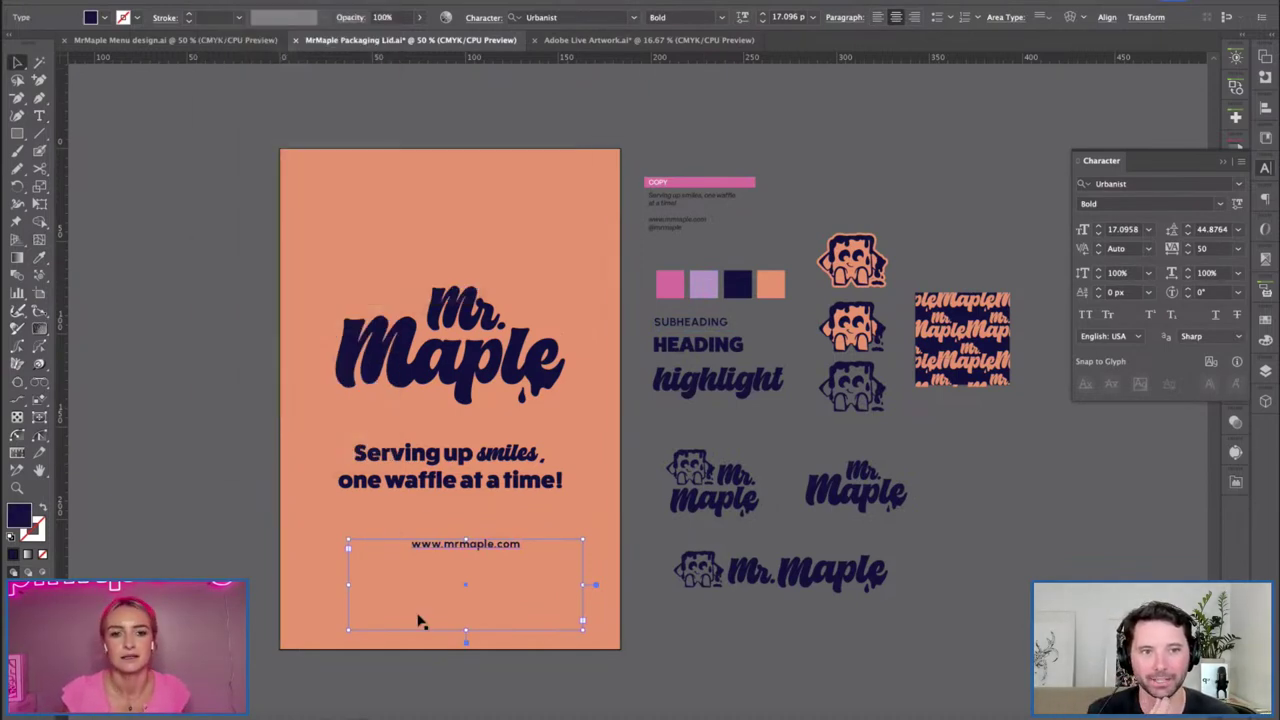
{"action": "left_click_drag", "start_coordinate": [466, 631], "coordinate": [396, 528]}
{"action": "left_click", "coordinate": [477, 572]}
{"action": "left_click", "coordinate": [1106, 17]}
{"action": "left_click", "coordinate": [976, 58]}
{"action": "left_click", "coordinate": [412, 535]}
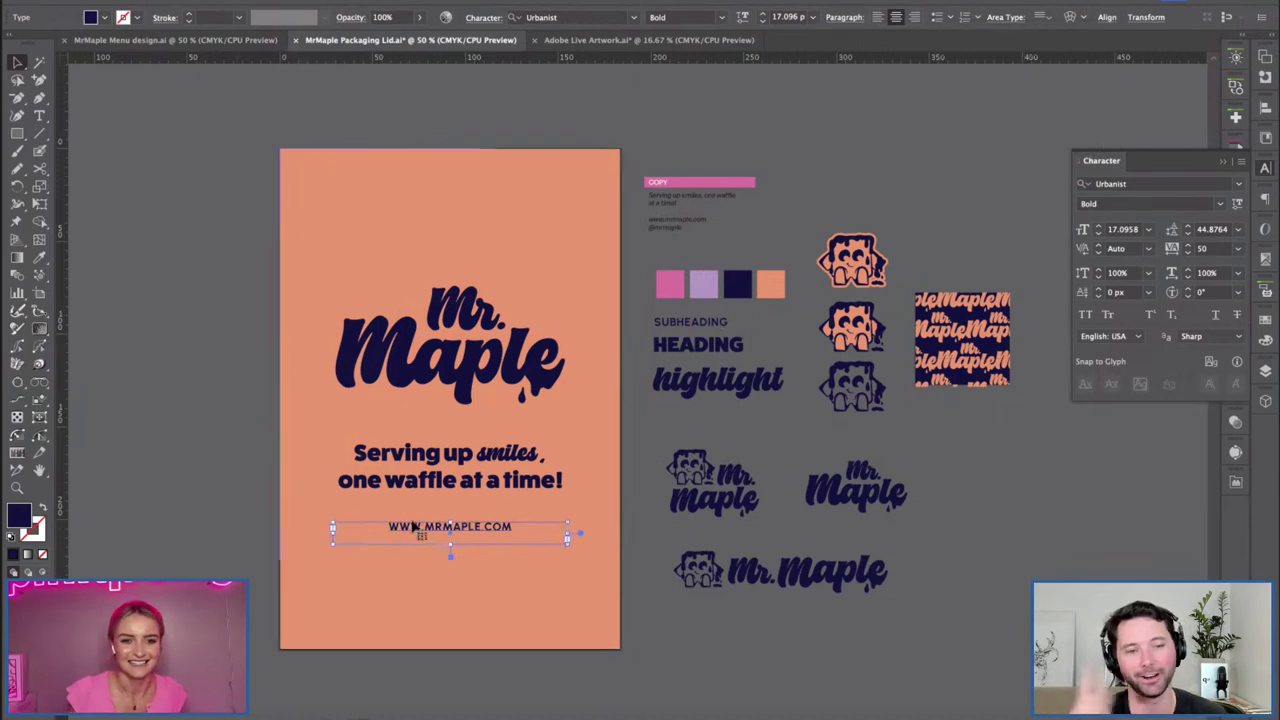
{"action": "left_click", "coordinate": [763, 13]}
{"action": "left_click", "coordinate": [763, 13]}
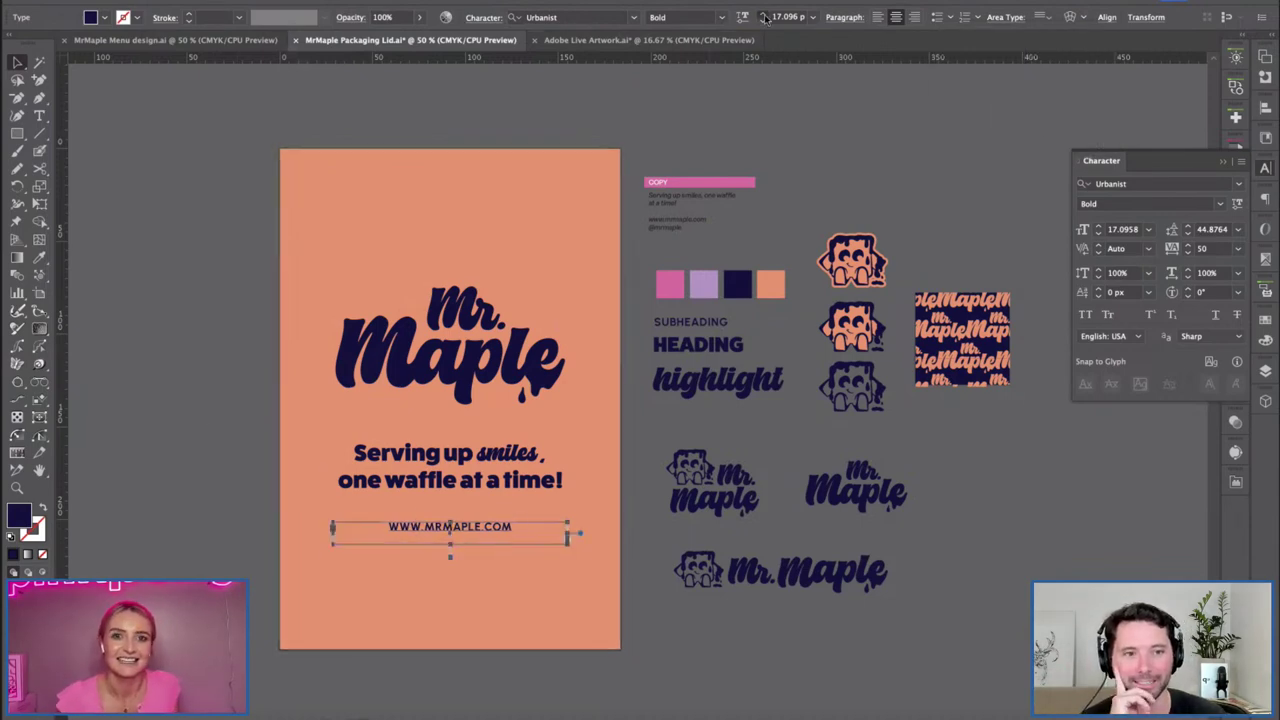
{"action": "double_click", "coordinate": [422, 527]}
{"action": "left_click_drag", "start_coordinate": [381, 527], "coordinate": [421, 527]}
{"action": "type", "text": "VISIT US AT"}
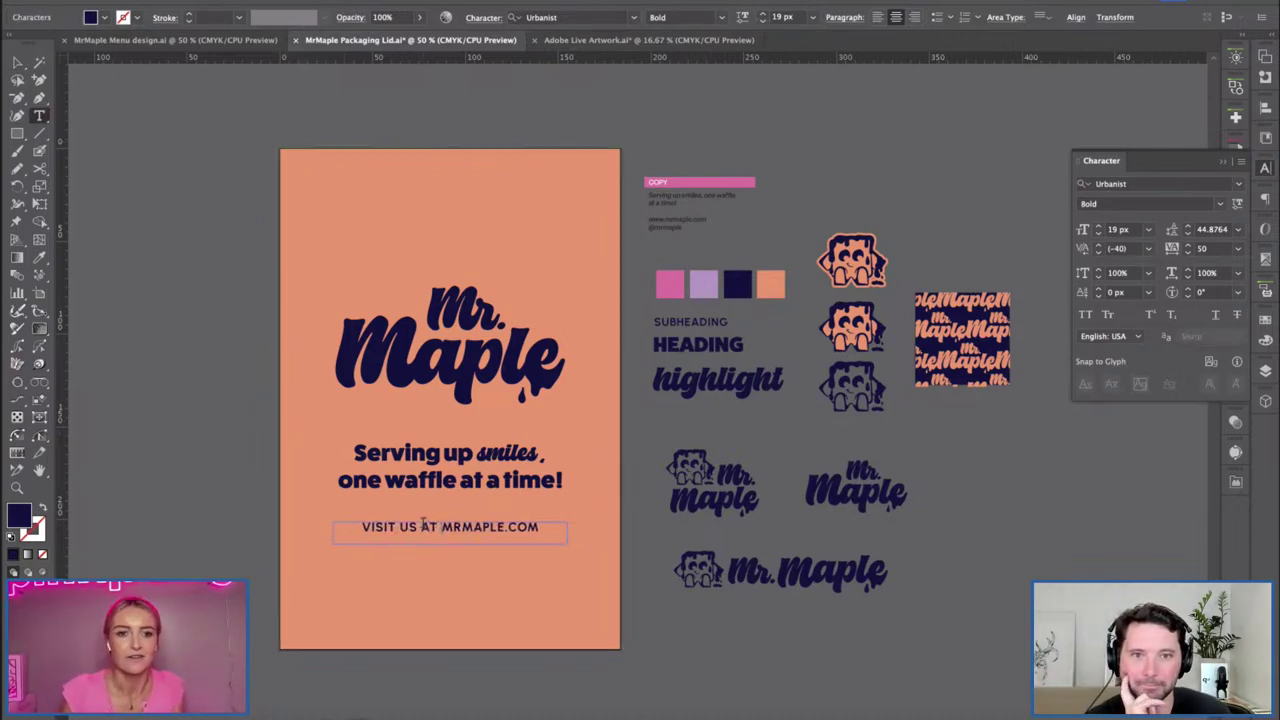
{"action": "left_click_drag", "start_coordinate": [442, 527], "coordinate": [573, 525]}
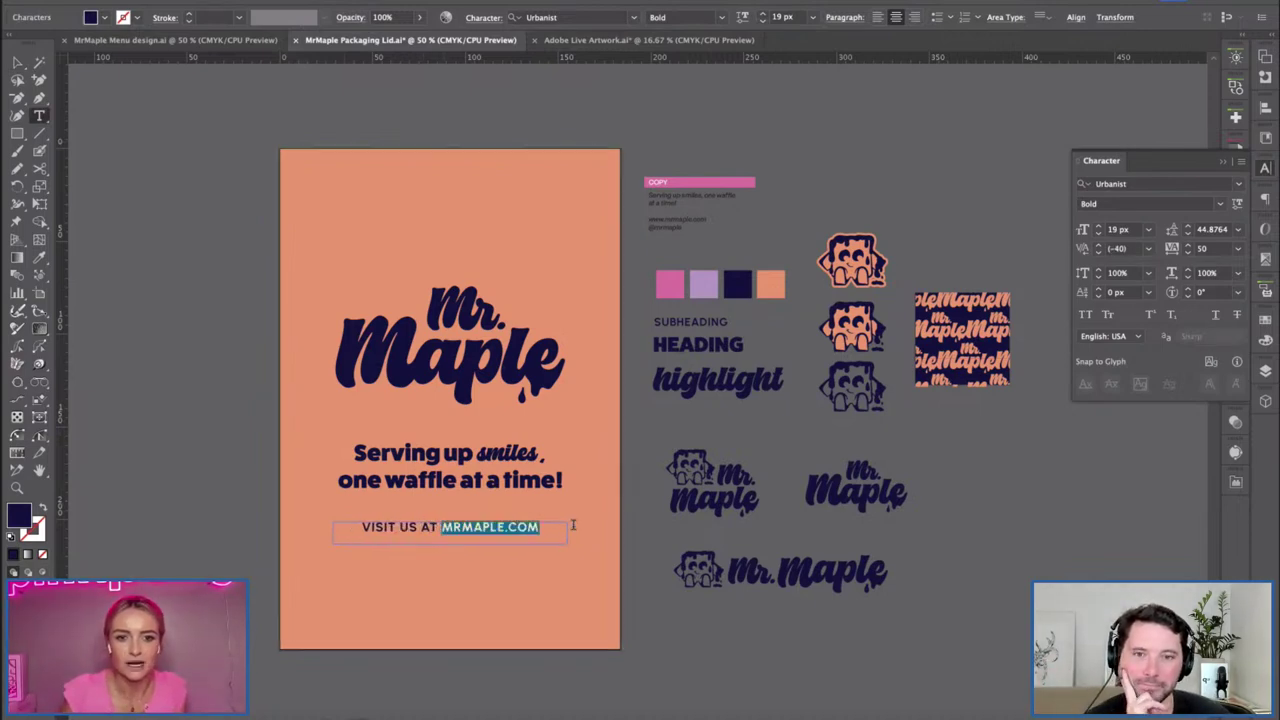
{"action": "left_click", "coordinate": [726, 18]}
{"action": "left_click", "coordinate": [702, 312]}
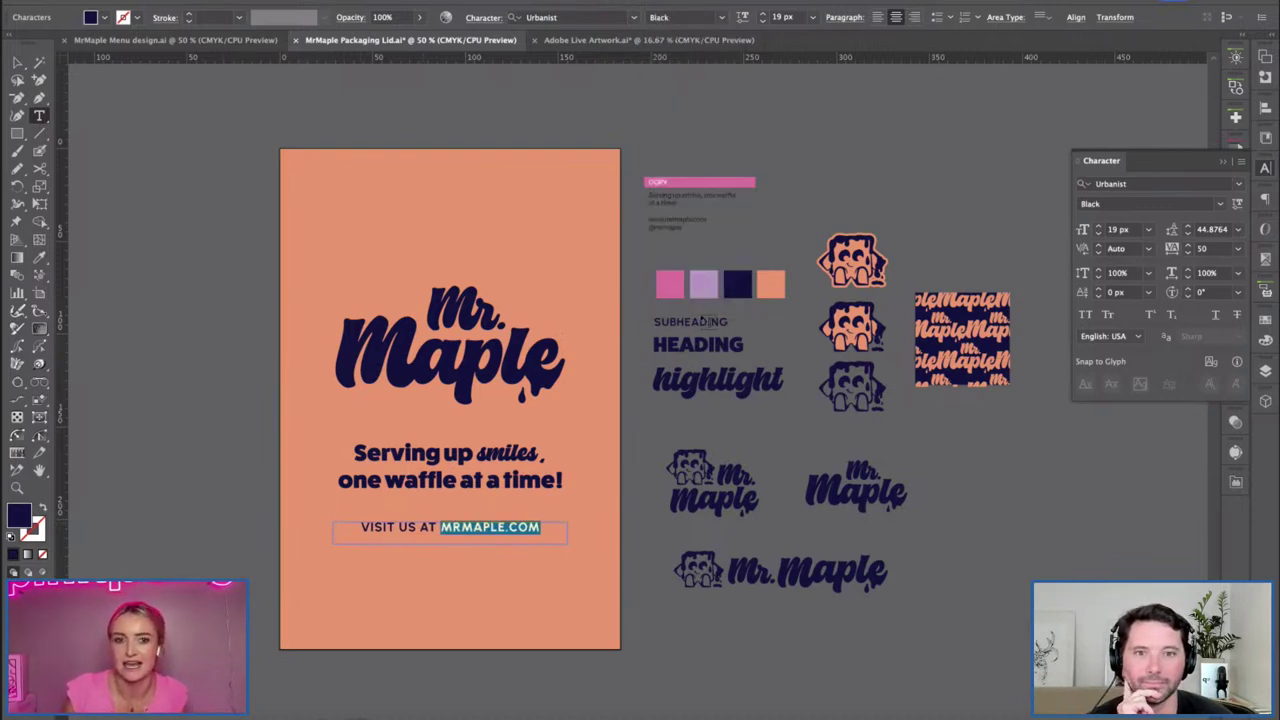
Set 'VISIT US AT' to Medium weight and check the line's alignment.
{"action": "left_click_drag", "start_coordinate": [432, 530], "coordinate": [248, 530]}
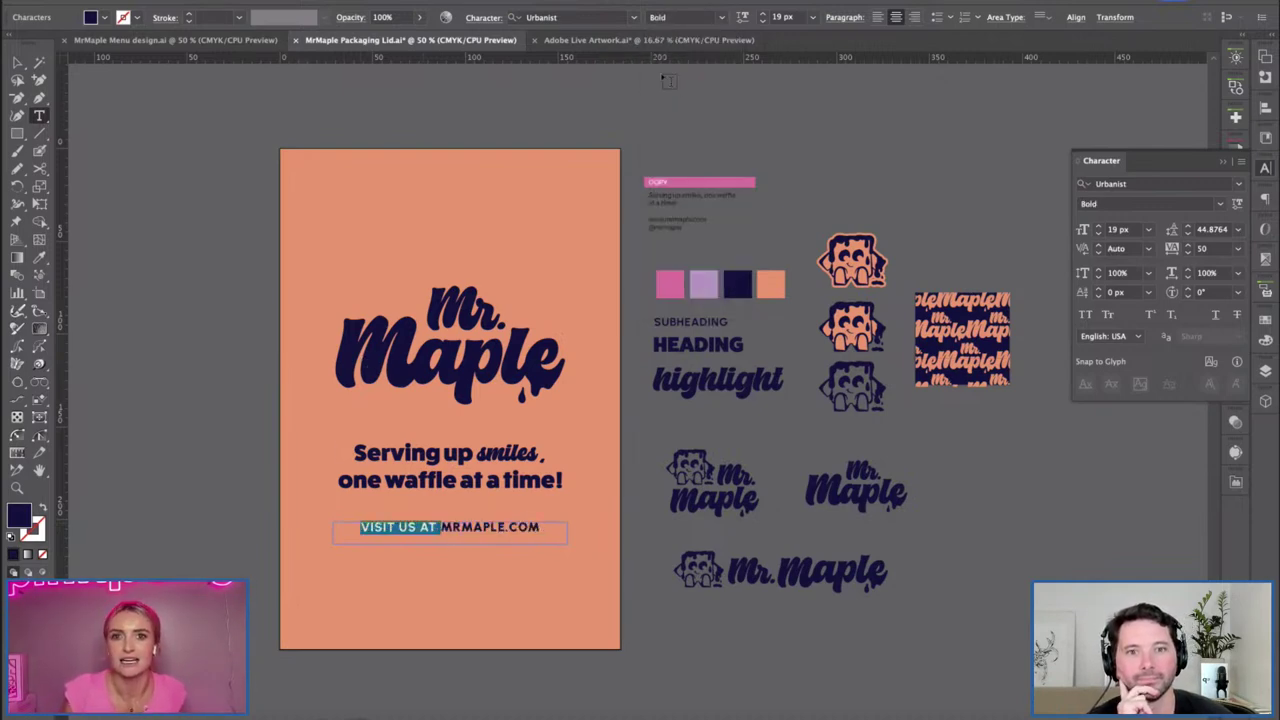
{"action": "left_click", "coordinate": [722, 17]}
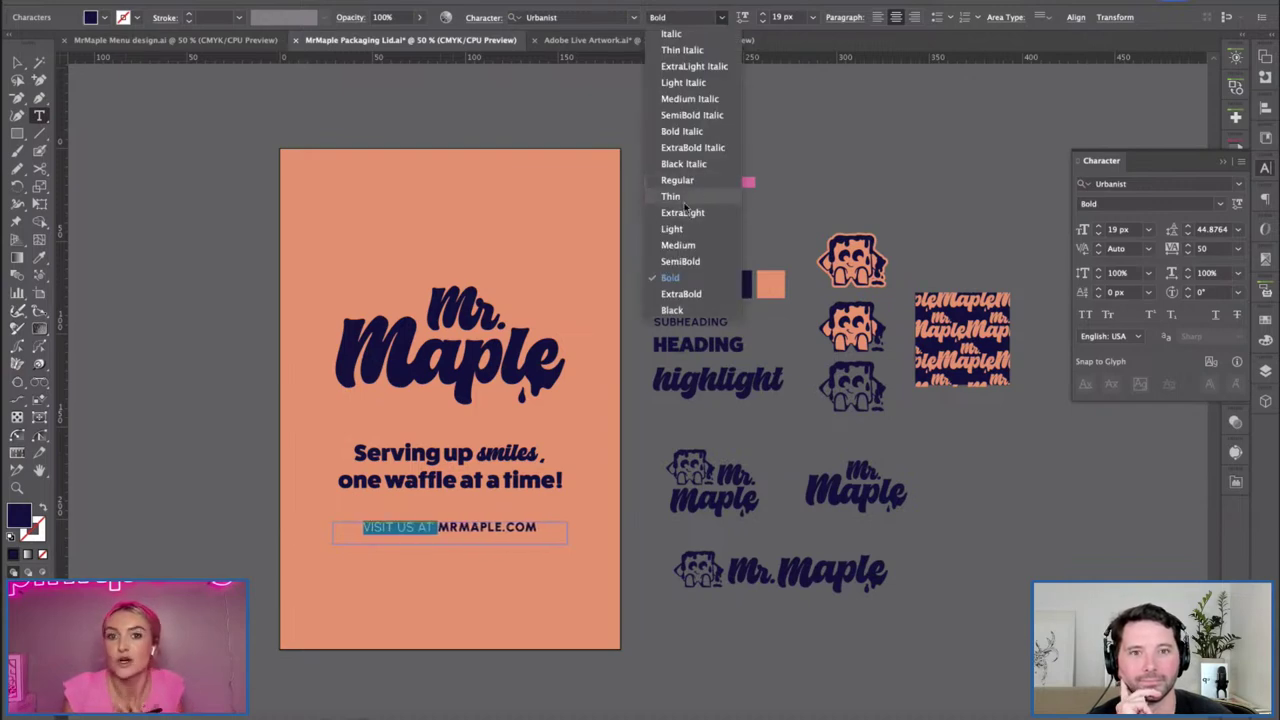
{"action": "left_click", "coordinate": [695, 245]}
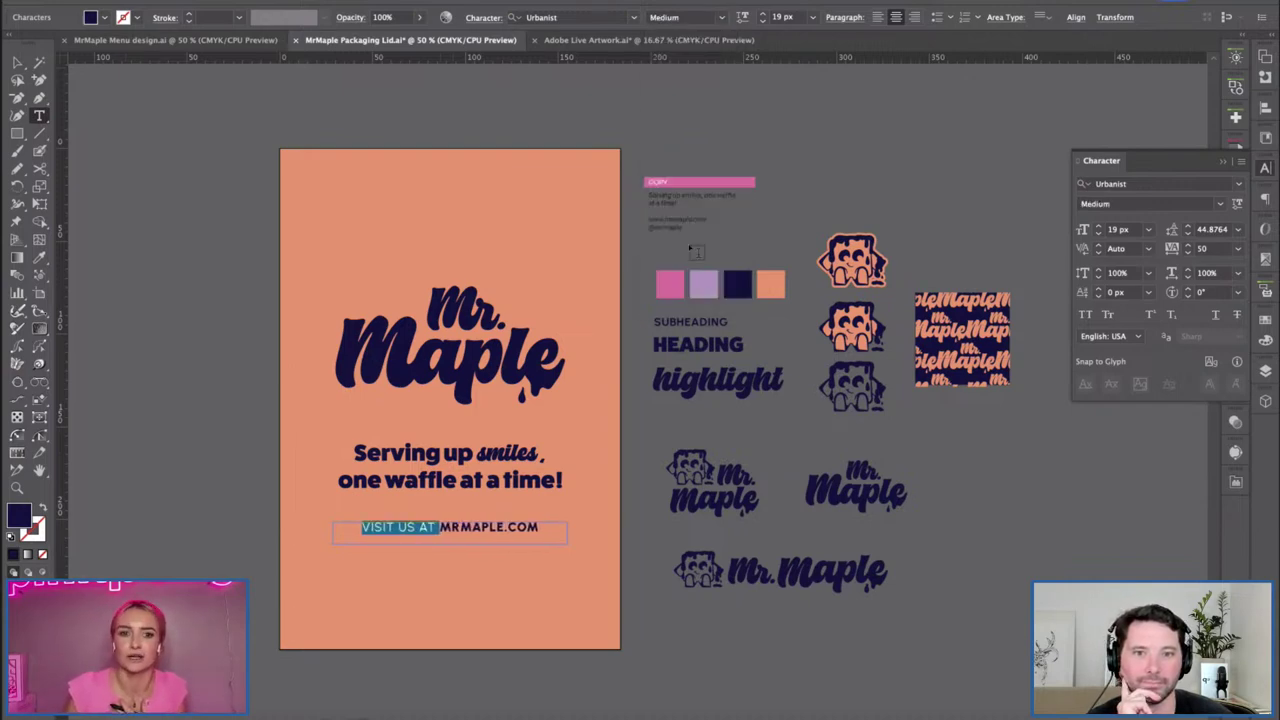
{"action": "left_click", "coordinate": [17, 63]}
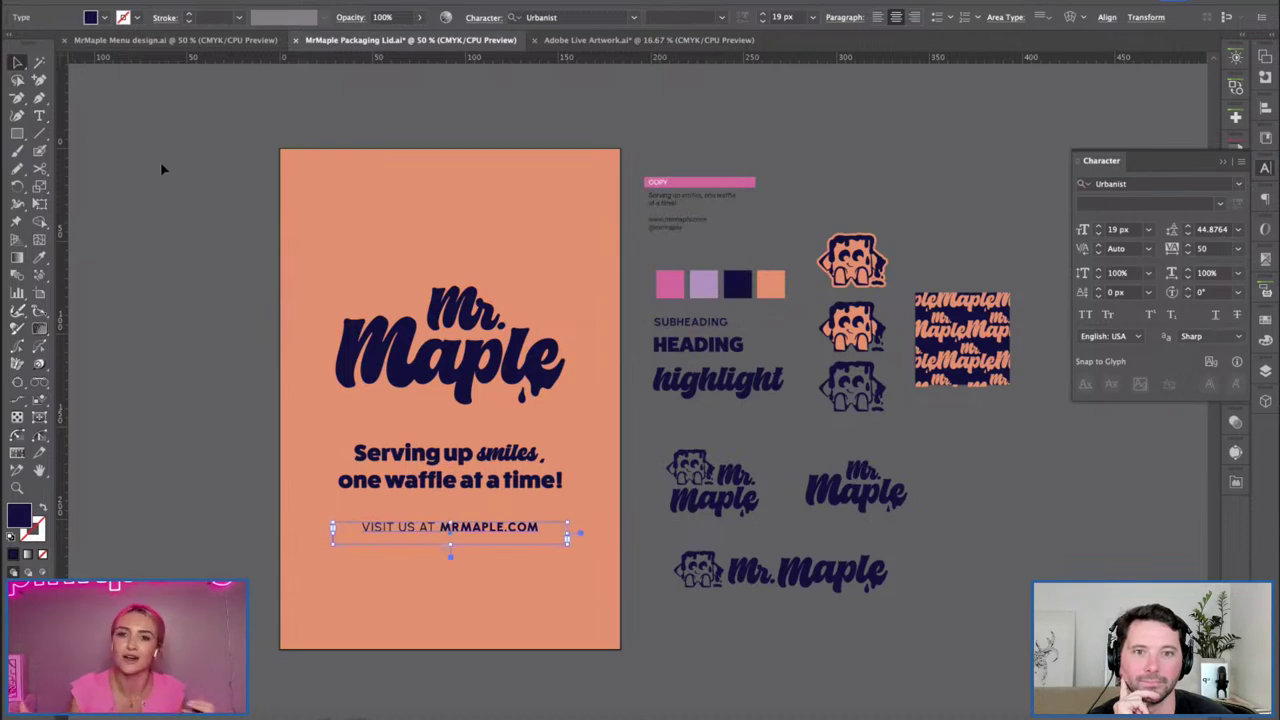
{"action": "left_click", "coordinate": [267, 497]}
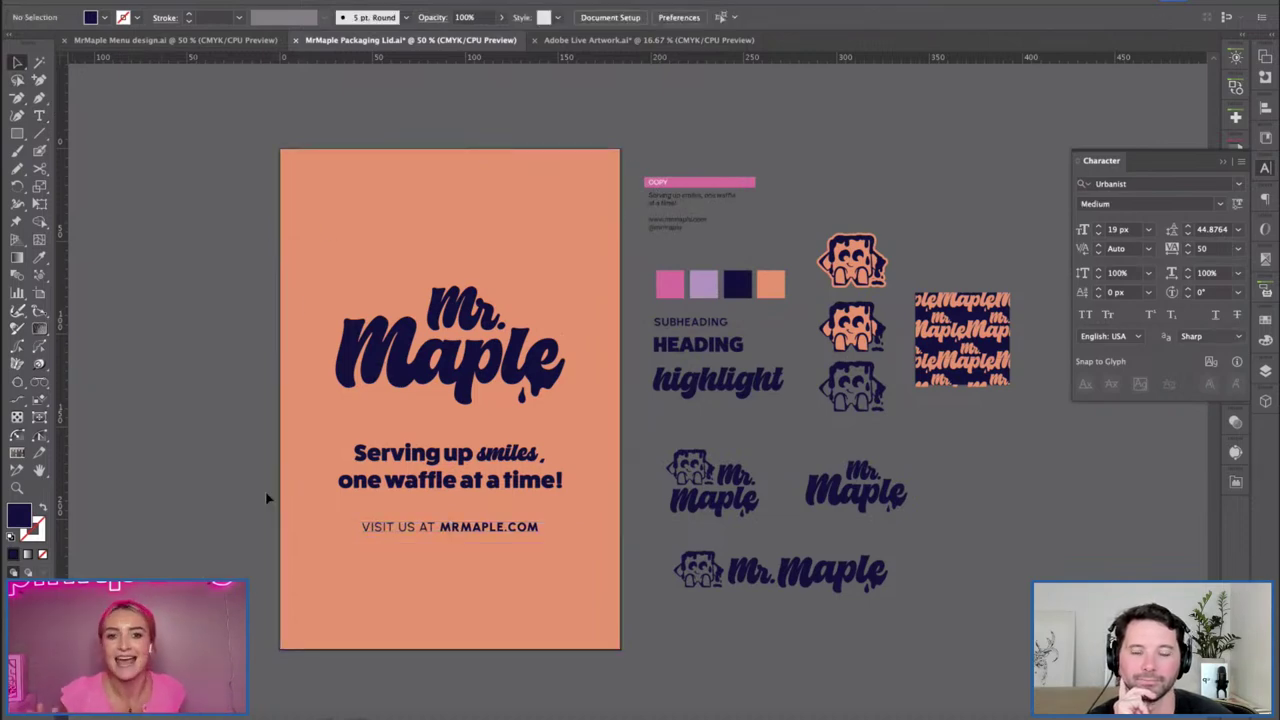
{"action": "left_click", "coordinate": [468, 528]}
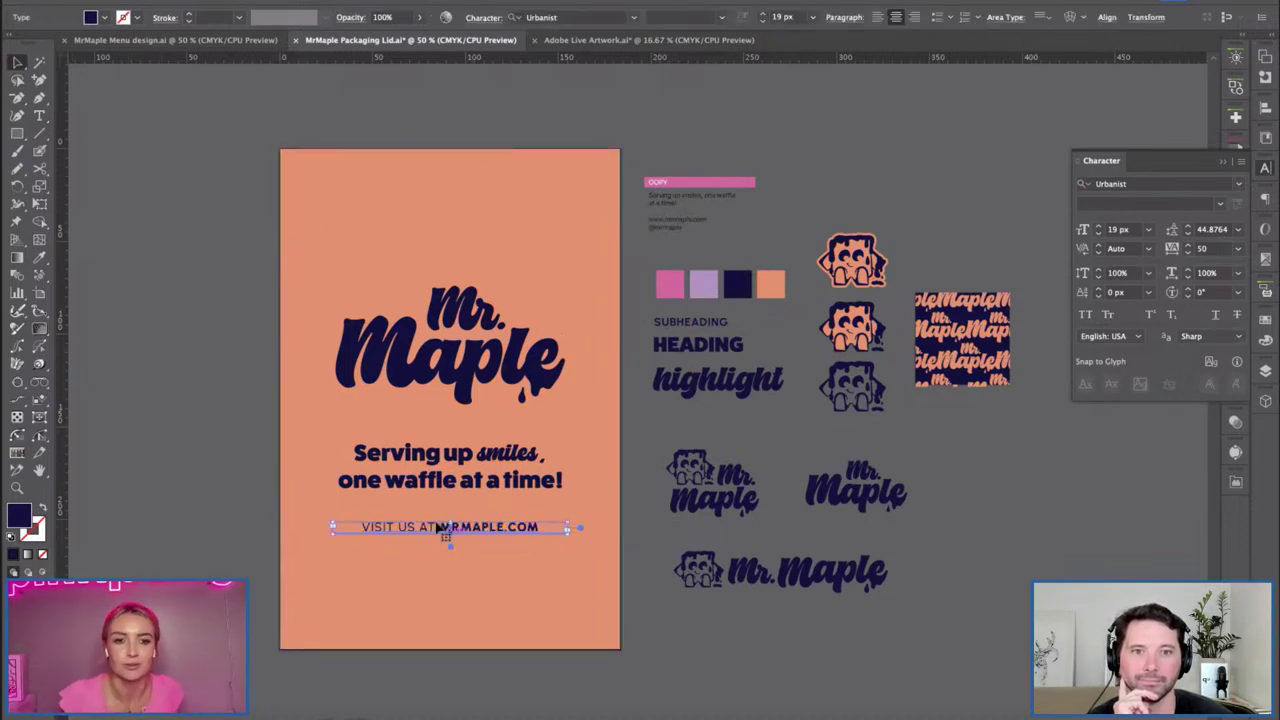
{"action": "left_click", "coordinate": [1106, 17]}
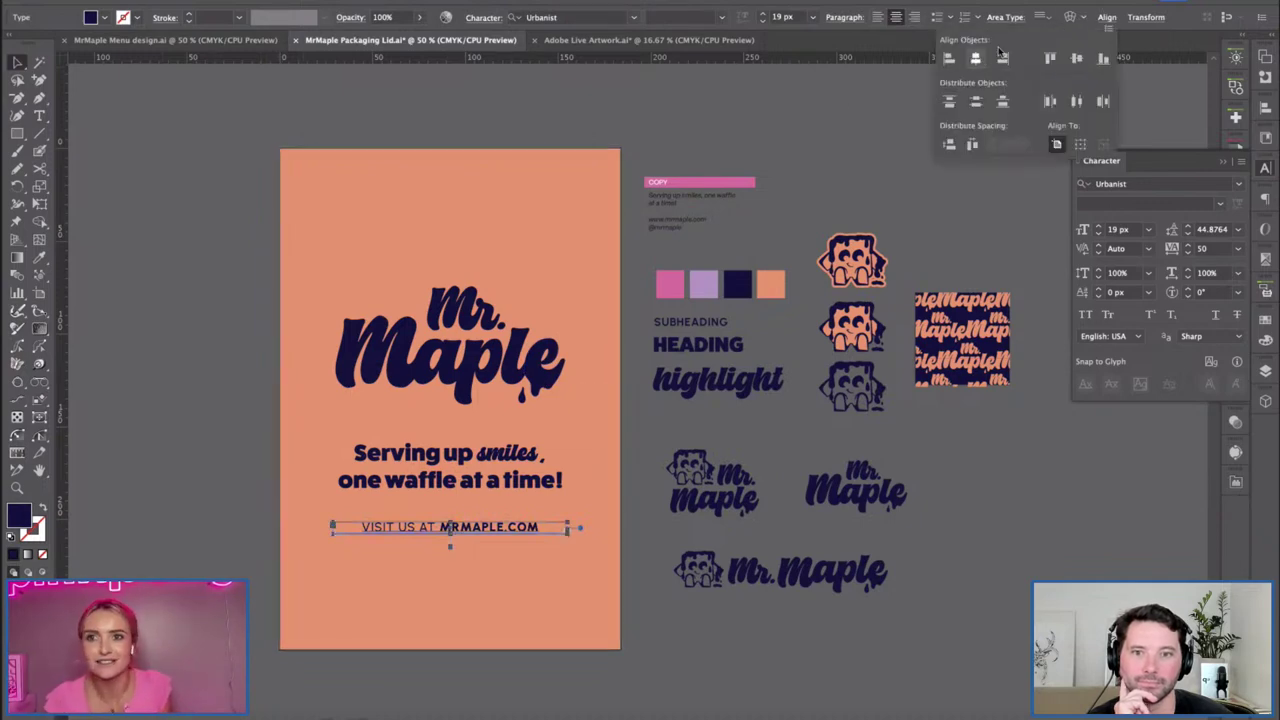
{"action": "left_click", "coordinate": [115, 543]}
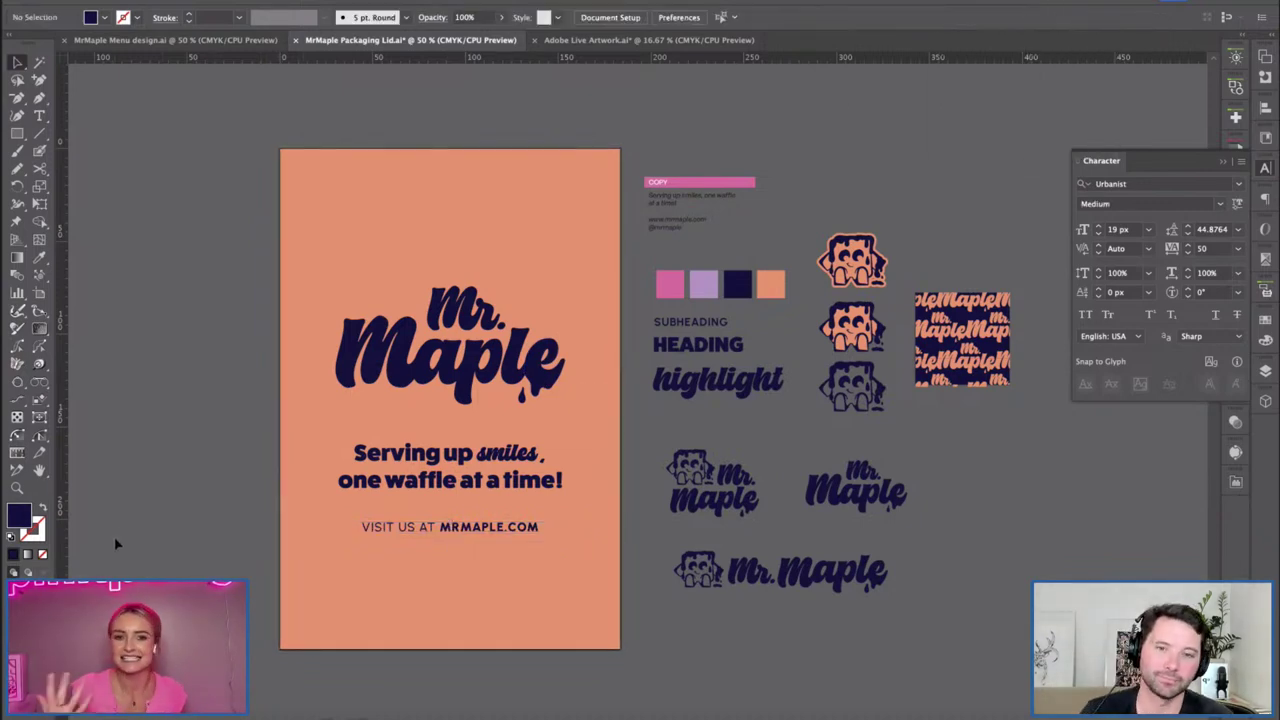
Duplicate the VISIT US line just below and start replacing its text with FOLLOW and the social handle.
{"action": "left_click_drag", "start_coordinate": [400, 531], "coordinate": [375, 517]}
{"action": "left_click", "coordinate": [248, 469]}
{"action": "left_click_drag", "start_coordinate": [486, 527], "coordinate": [322, 542]}
{"action": "key", "text": "t"}
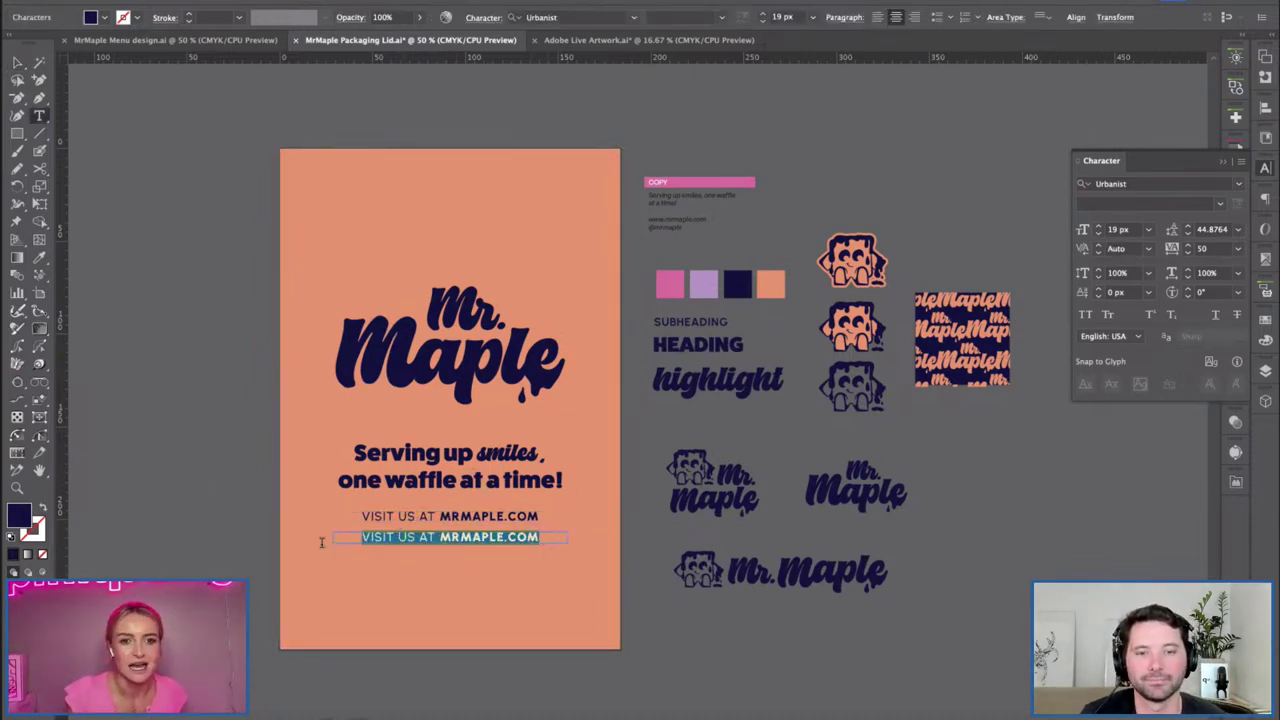
{"action": "double_click", "coordinate": [381, 536]}
{"action": "type", "text": "FOO"}
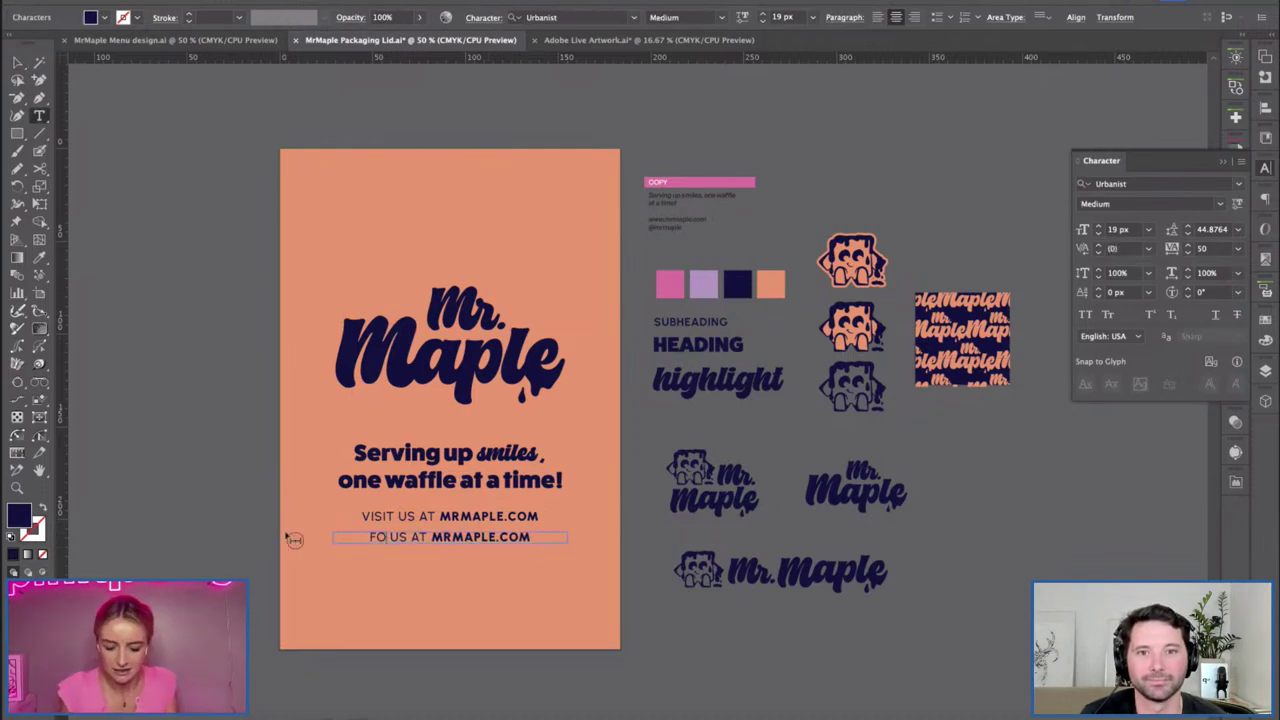
{"action": "type", "text": "LOW "}
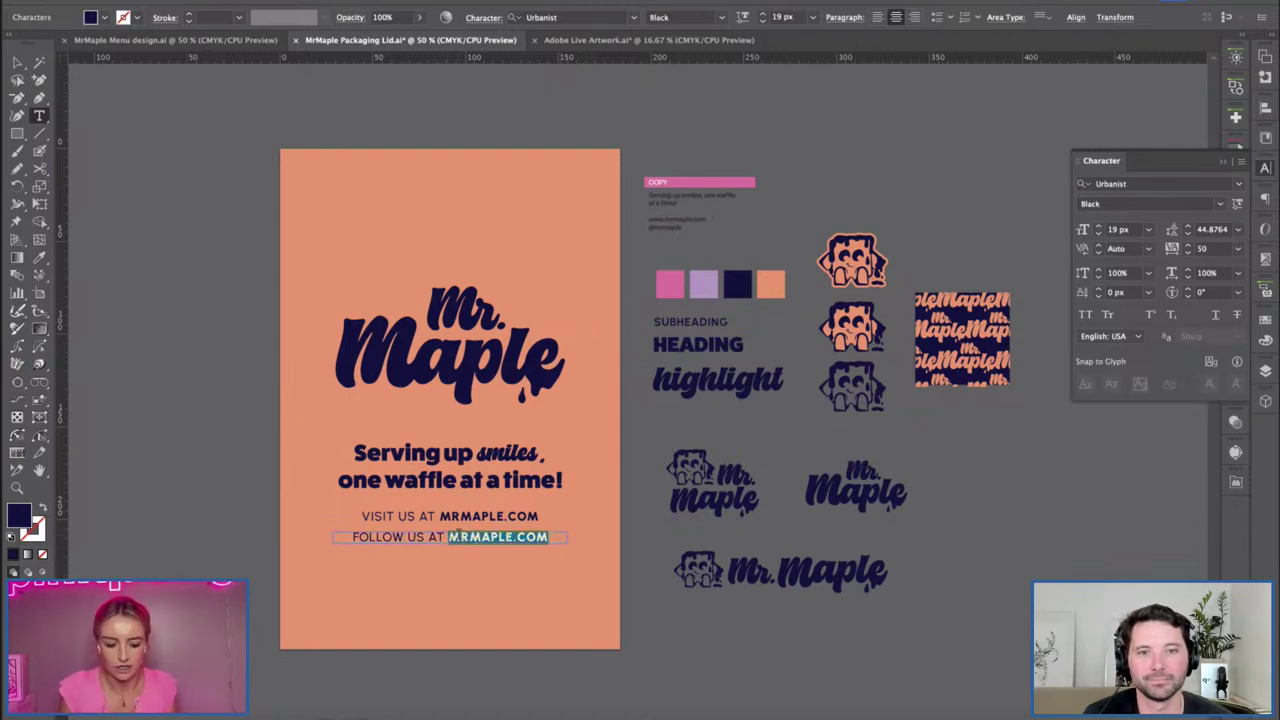
{"action": "type", "text": "@MR"}
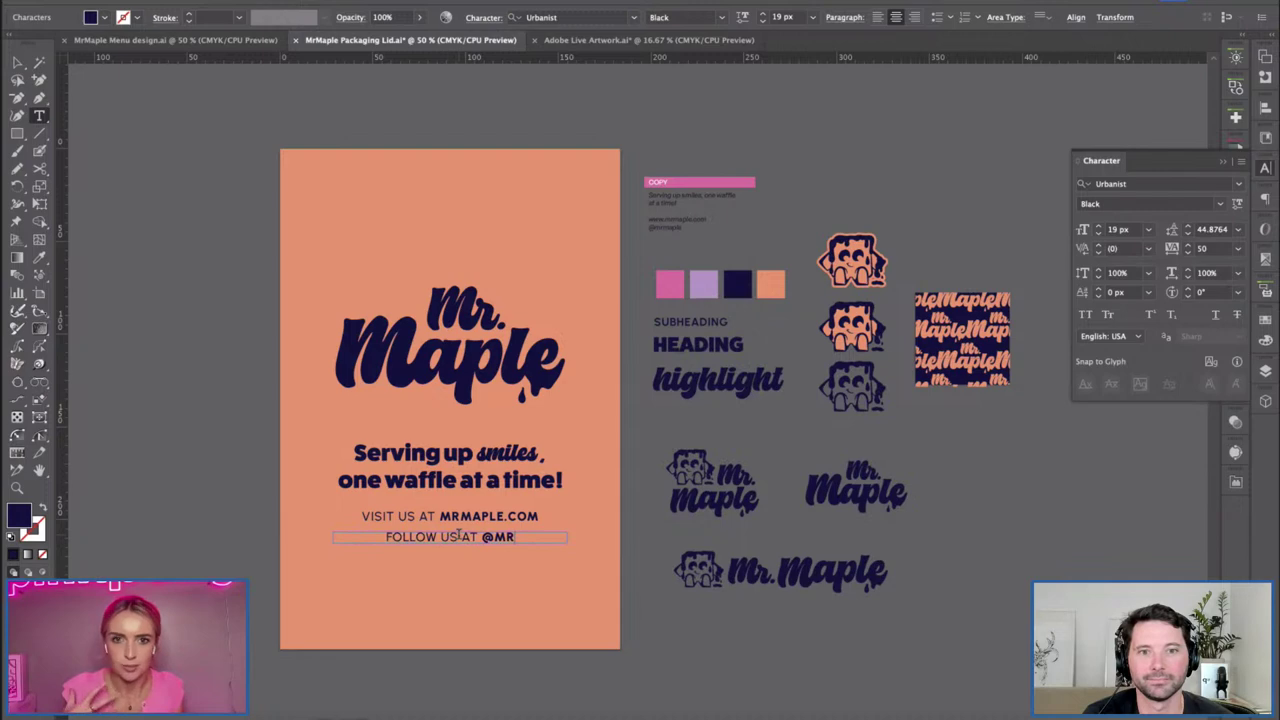
{"action": "type", "text": "MAPLE"}
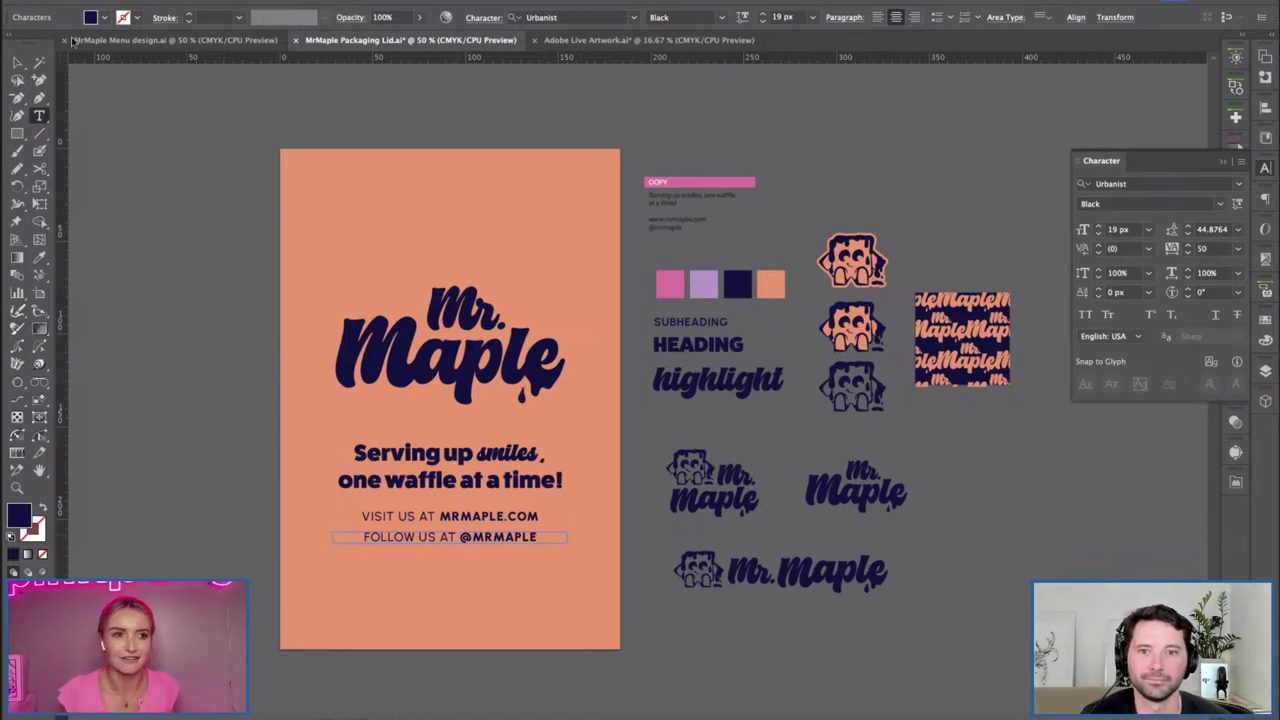
Delete 'AT ' so the second line reads FOLLOW US plus the handle.
{"action": "left_click", "coordinate": [16, 62]}
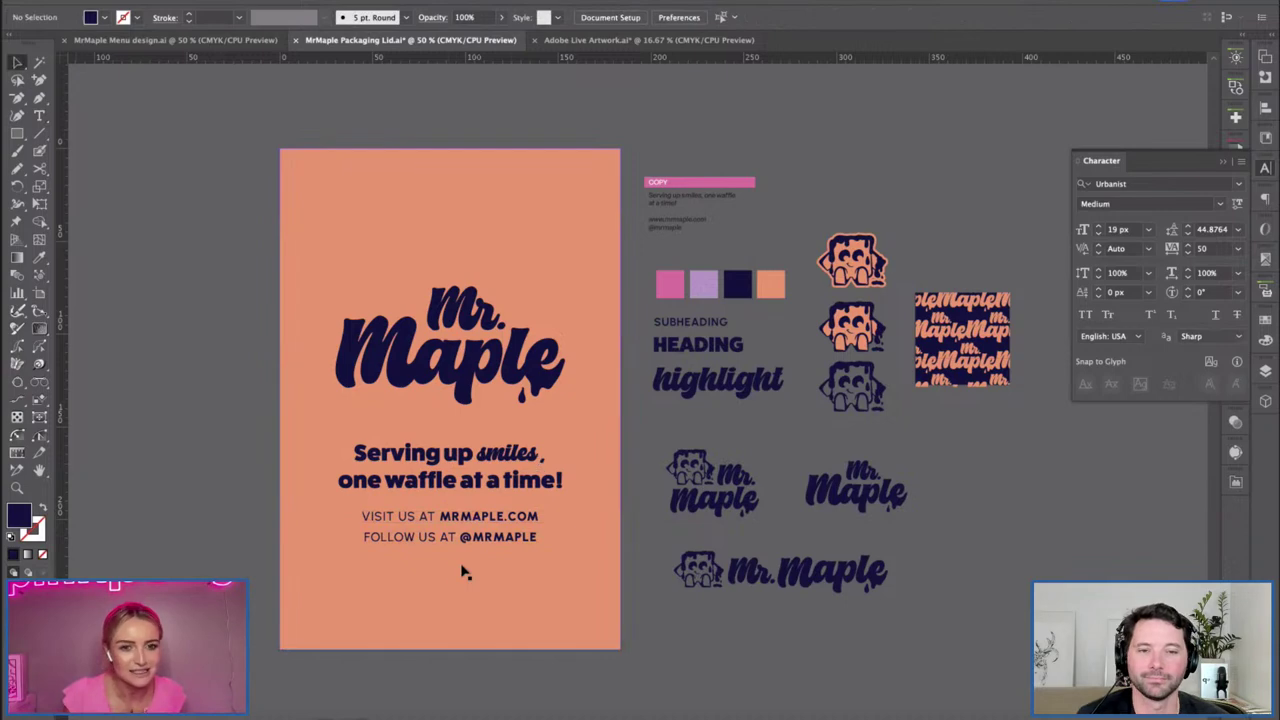
{"action": "double_click", "coordinate": [458, 538]}
{"action": "key", "text": "BackSpace"}
{"action": "key", "text": "BackSpace"}
{"action": "key", "text": "BackSpace"}
{"action": "key", "text": "Escape"}
Align the website line and the FOLLOW US line with each other.
{"action": "left_click", "coordinate": [505, 525], "text": "shift"}
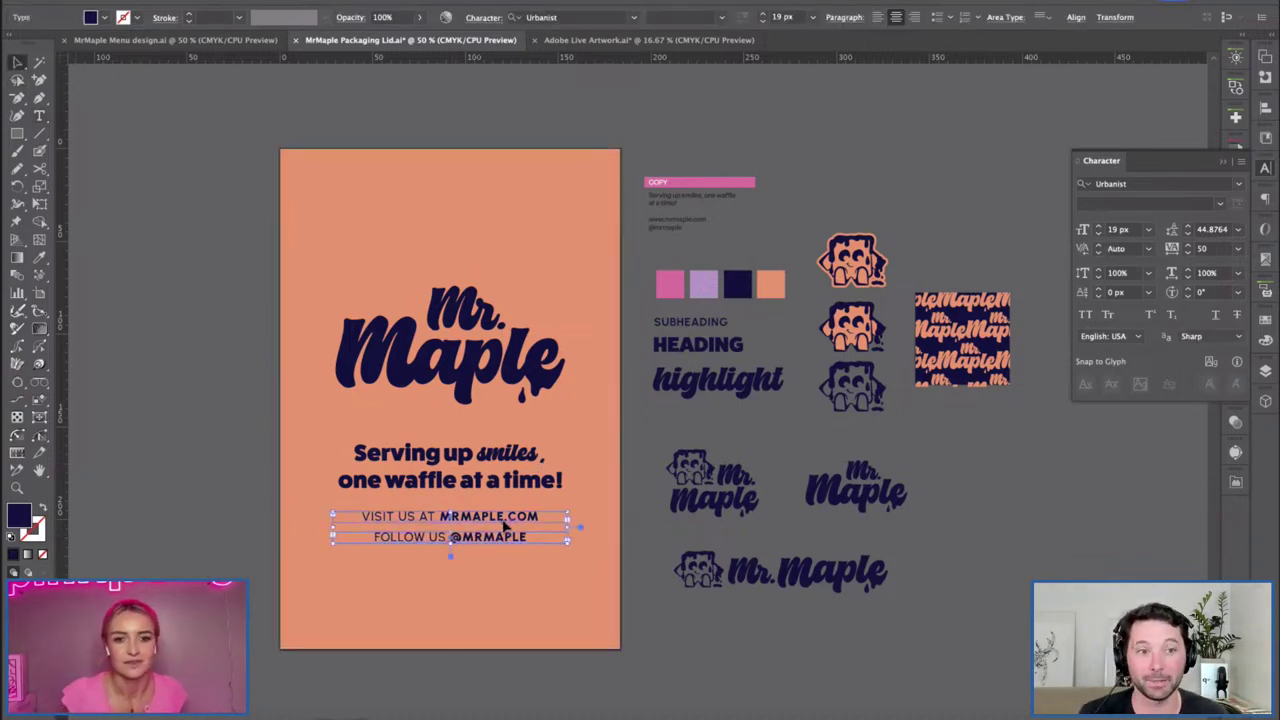
{"action": "left_click", "coordinate": [1080, 20]}
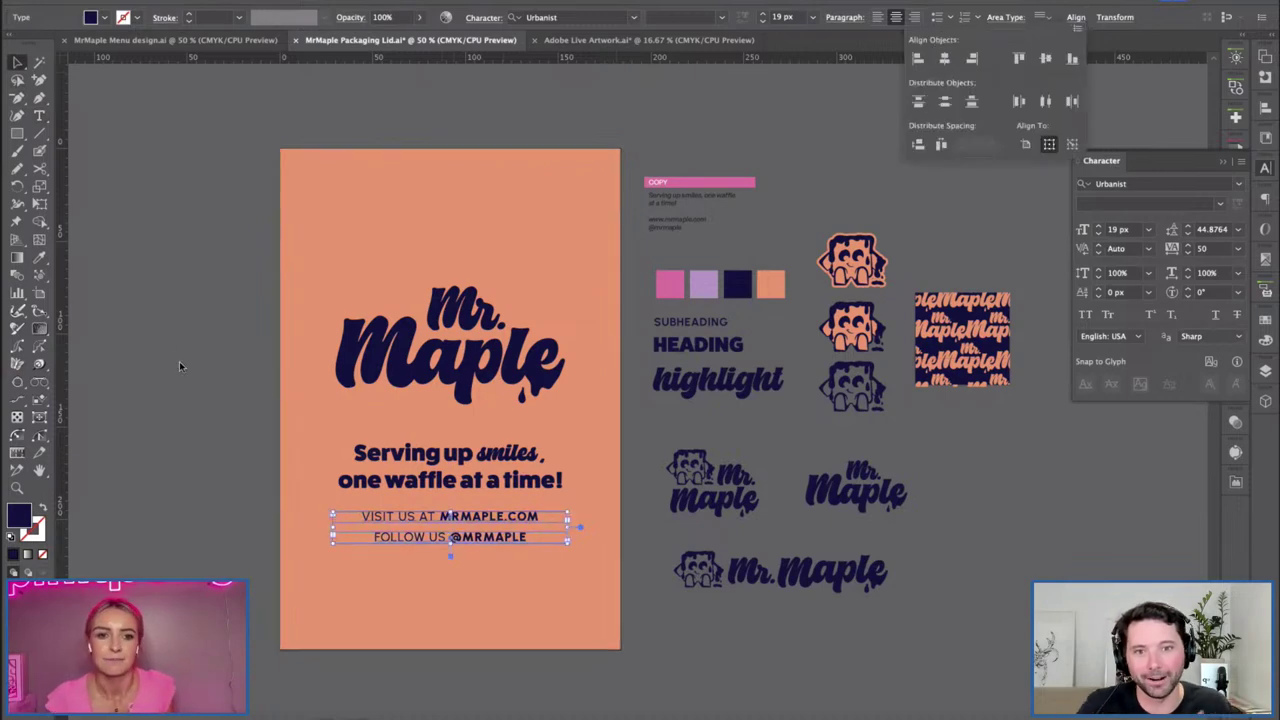
{"action": "left_click", "coordinate": [1077, 28]}
{"action": "left_click", "coordinate": [1077, 28]}
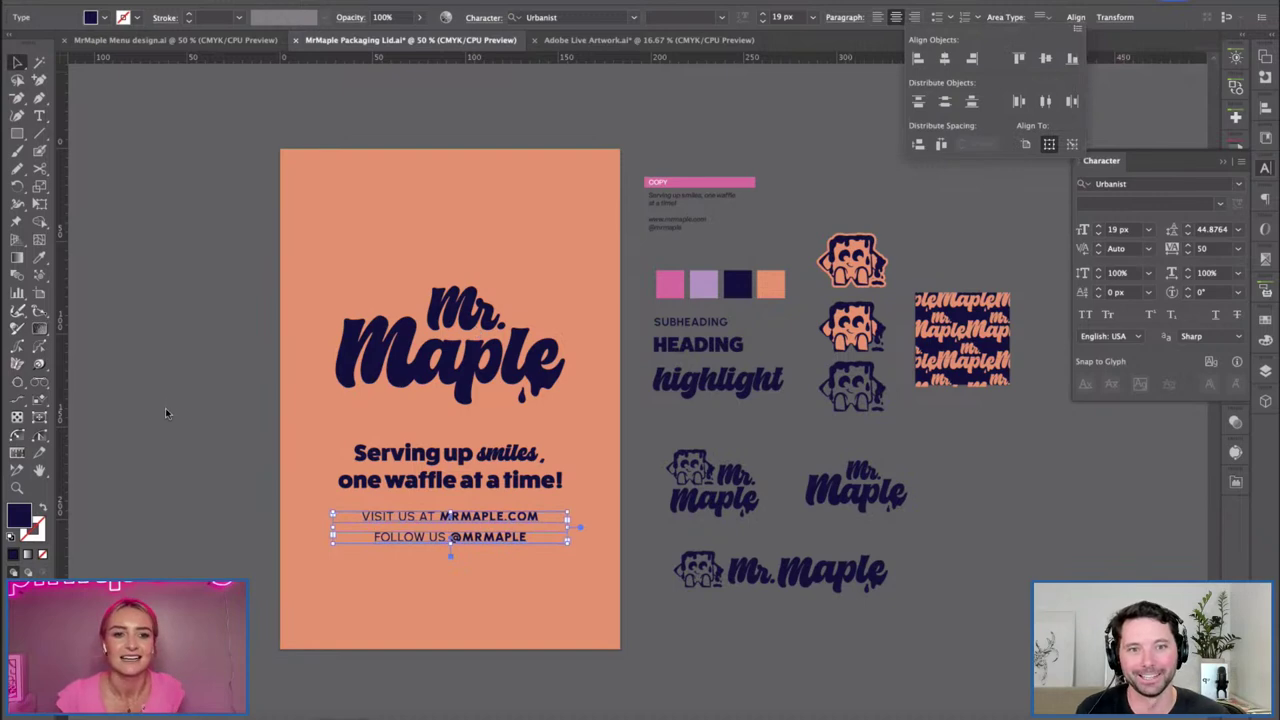
{"action": "left_click", "coordinate": [166, 413]}
Nudge the FOLLOW US line up under the website line, then select both lines with the tagline.
{"action": "left_click", "coordinate": [257, 523]}
{"action": "left_click", "coordinate": [436, 540]}
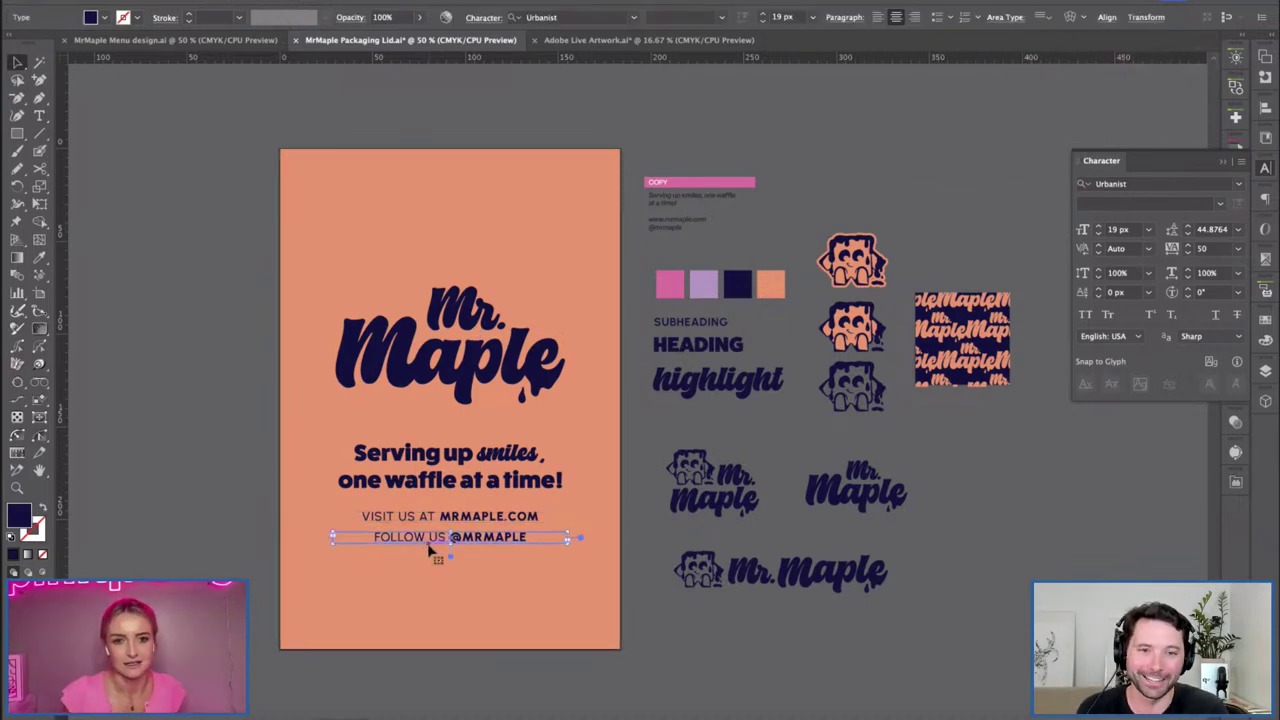
{"action": "key", "text": "Up"}
{"action": "left_click", "coordinate": [729, 658]}
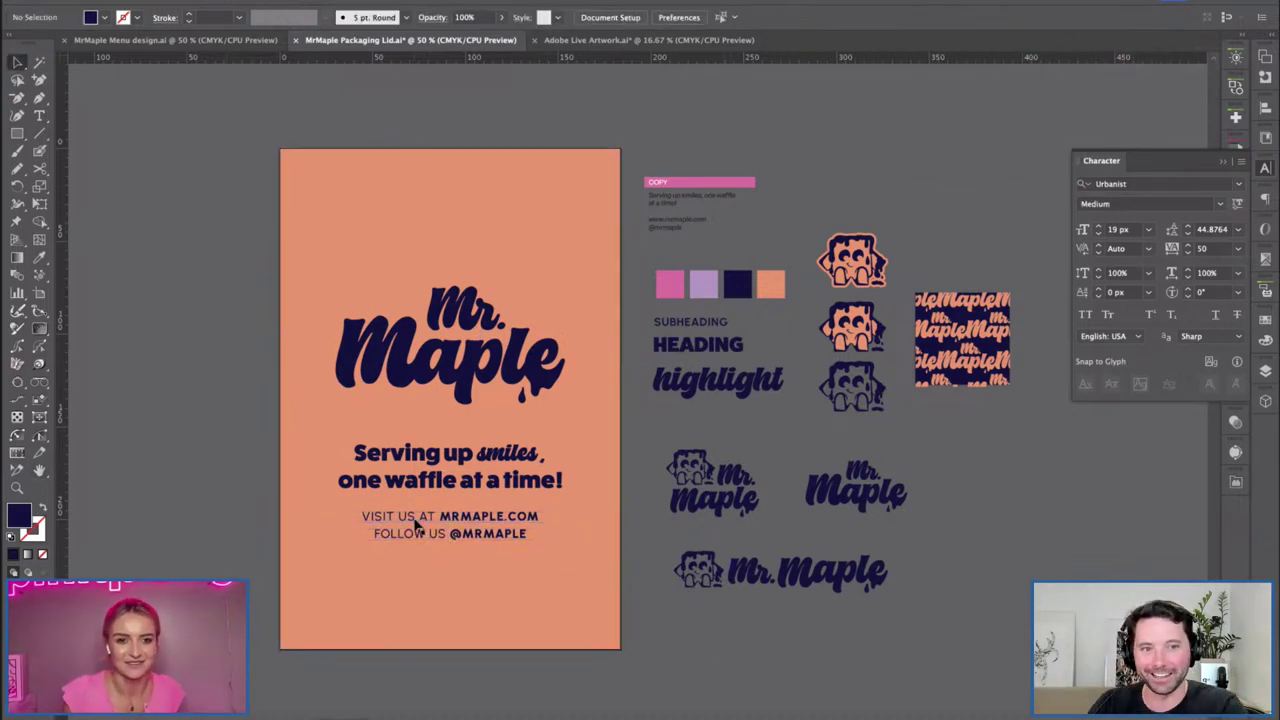
{"action": "left_click", "coordinate": [416, 530]}
{"action": "left_click", "coordinate": [525, 483], "text": "shift"}
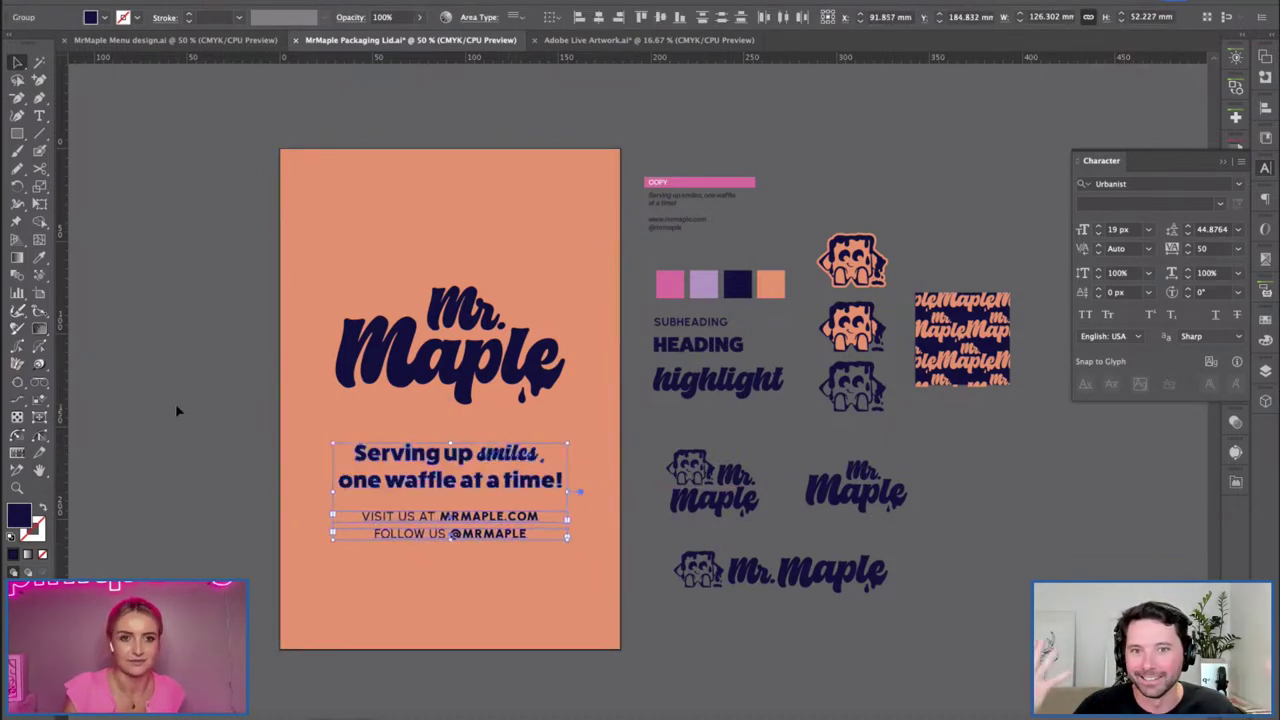
Raise the tagline and both contact lines slightly on the poster.
{"action": "left_click_drag", "start_coordinate": [494, 454], "coordinate": [471, 428]}
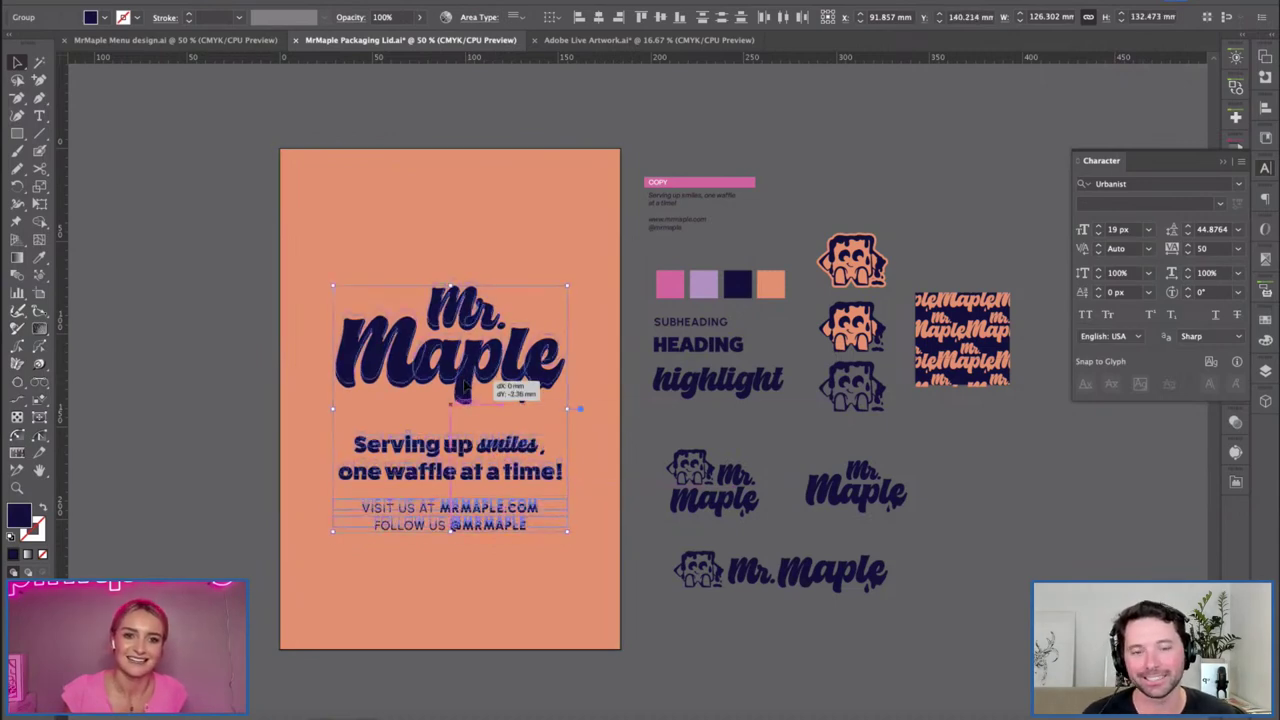
{"action": "left_click", "coordinate": [231, 377]}
{"action": "left_click_drag", "start_coordinate": [172, 443], "coordinate": [131, 470]}
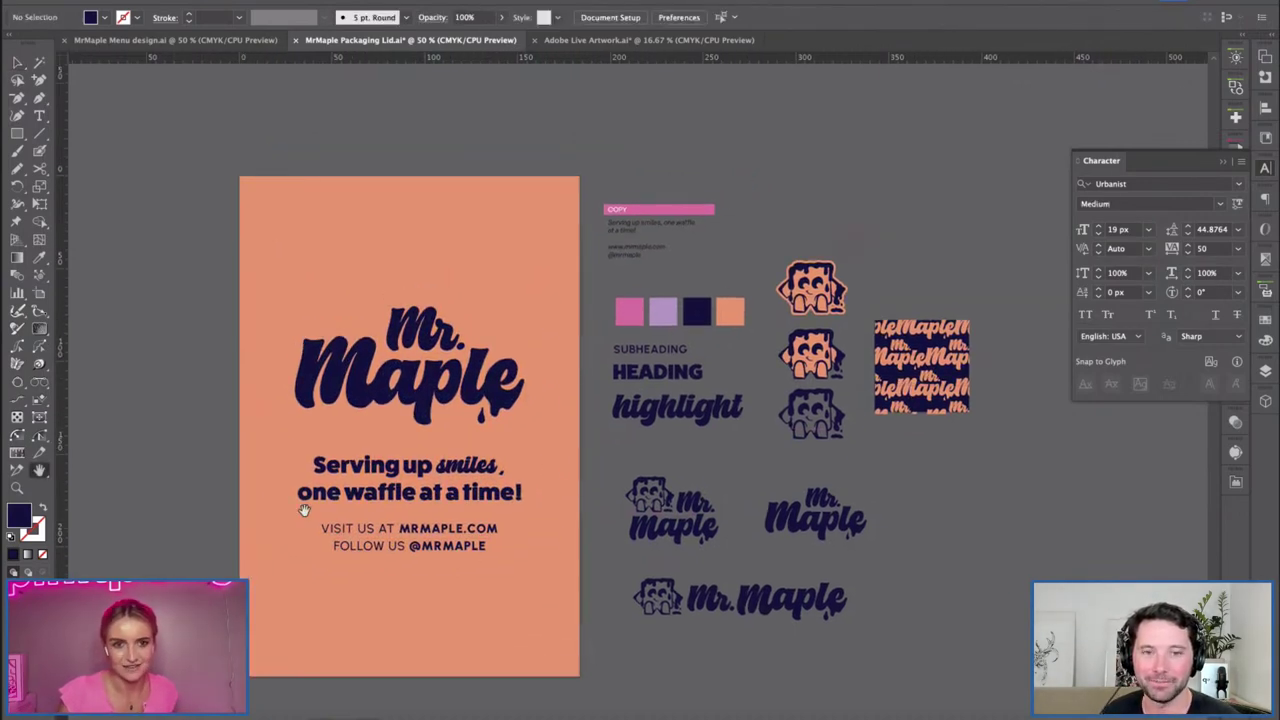
Paste an enlarged, tilted copy of the top waffle mascot at the poster's lower right.
{"action": "left_click", "coordinate": [805, 285]}
{"action": "key", "text": "ctrl+c"}
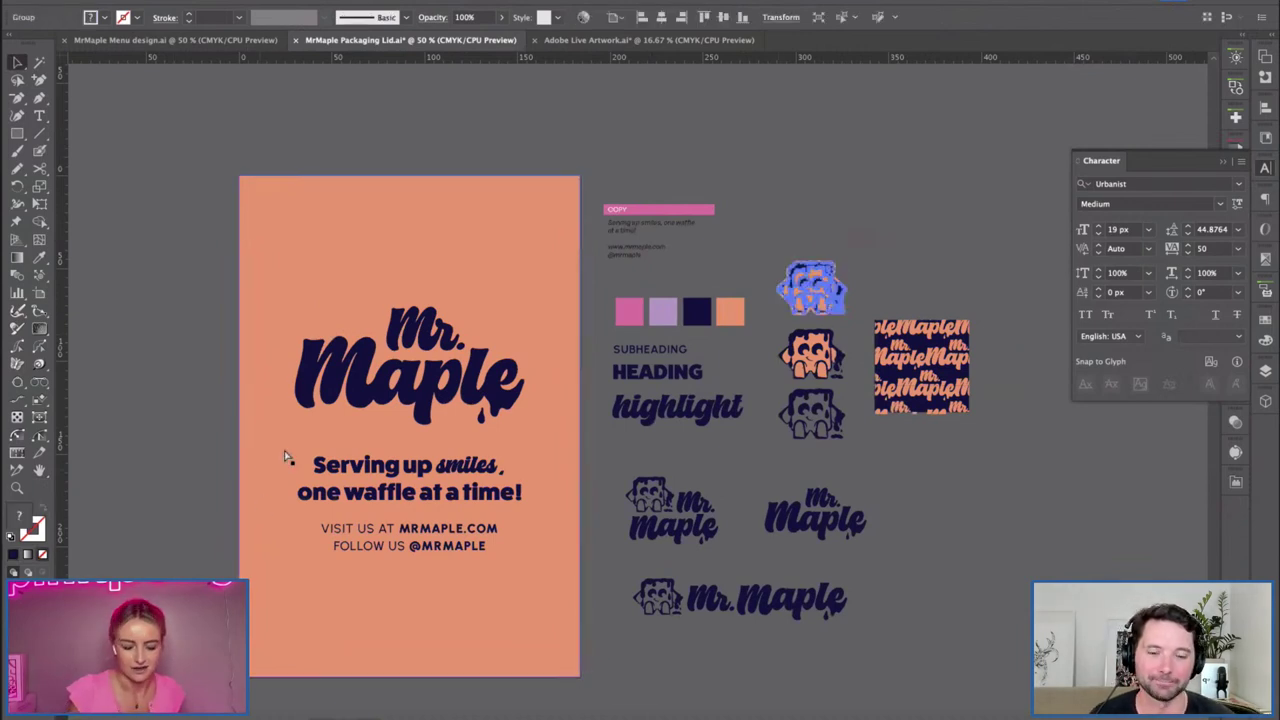
{"action": "key", "text": "ctrl+v"}
{"action": "left_click_drag", "start_coordinate": [670, 416], "coordinate": [757, 514]}
{"action": "left_click_drag", "start_coordinate": [680, 440], "coordinate": [500, 605]}
{"action": "left_click_drag", "start_coordinate": [154, 460], "coordinate": [181, 398]}
{"action": "left_click_drag", "start_coordinate": [610, 604], "coordinate": [555, 628]}
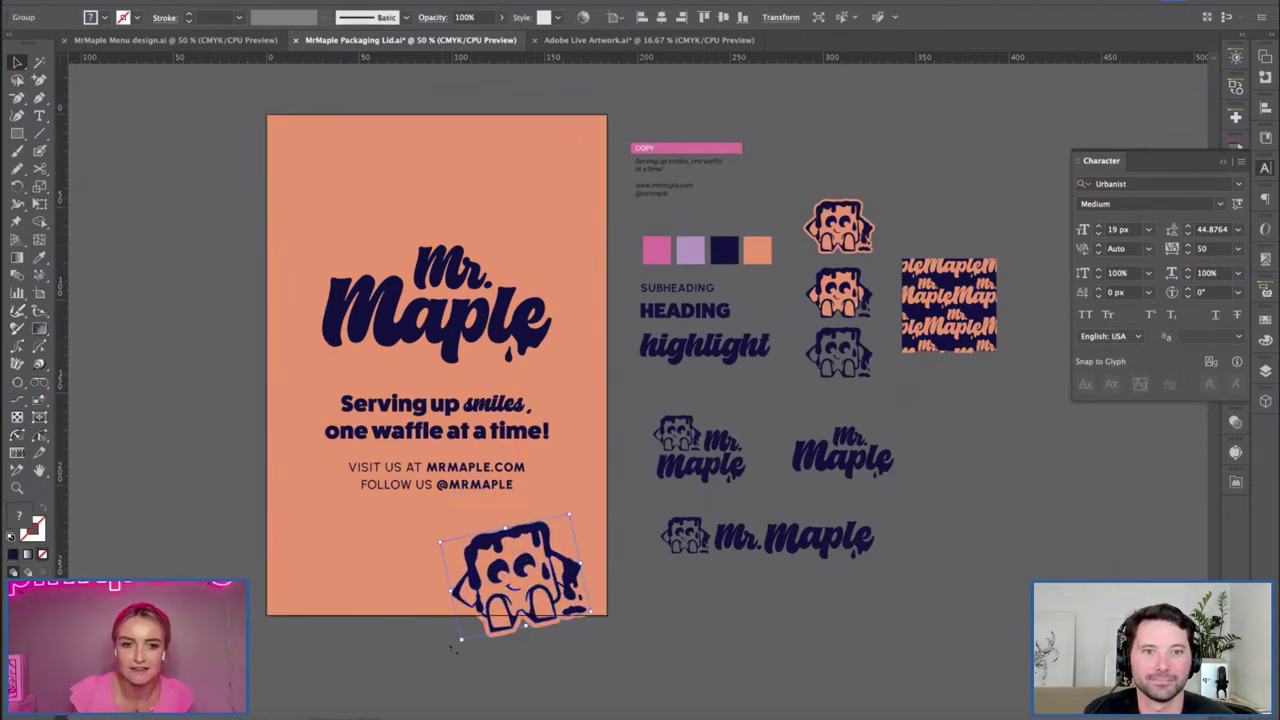
Re-tilt the lower-right waffle mascot to a new angle.
{"action": "left_click_drag", "start_coordinate": [452, 642], "coordinate": [457, 672]}
{"action": "left_click", "coordinate": [574, 671]}
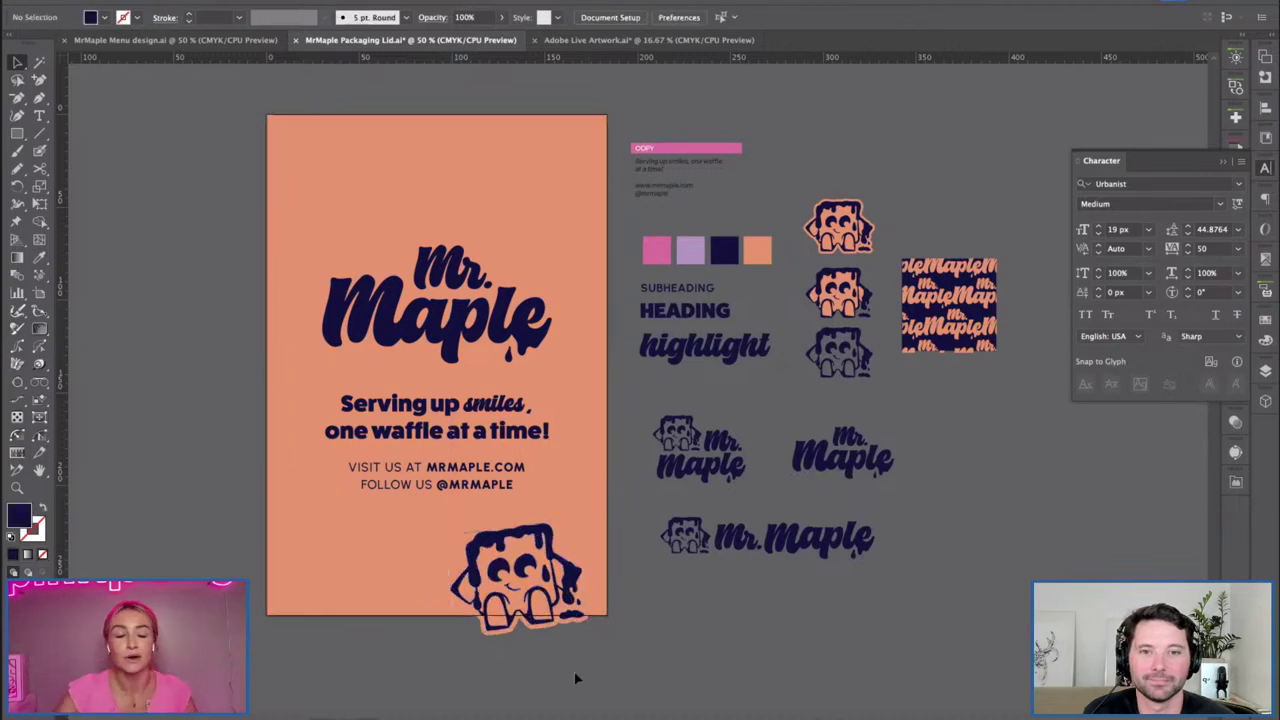
{"action": "left_click", "coordinate": [500, 620]}
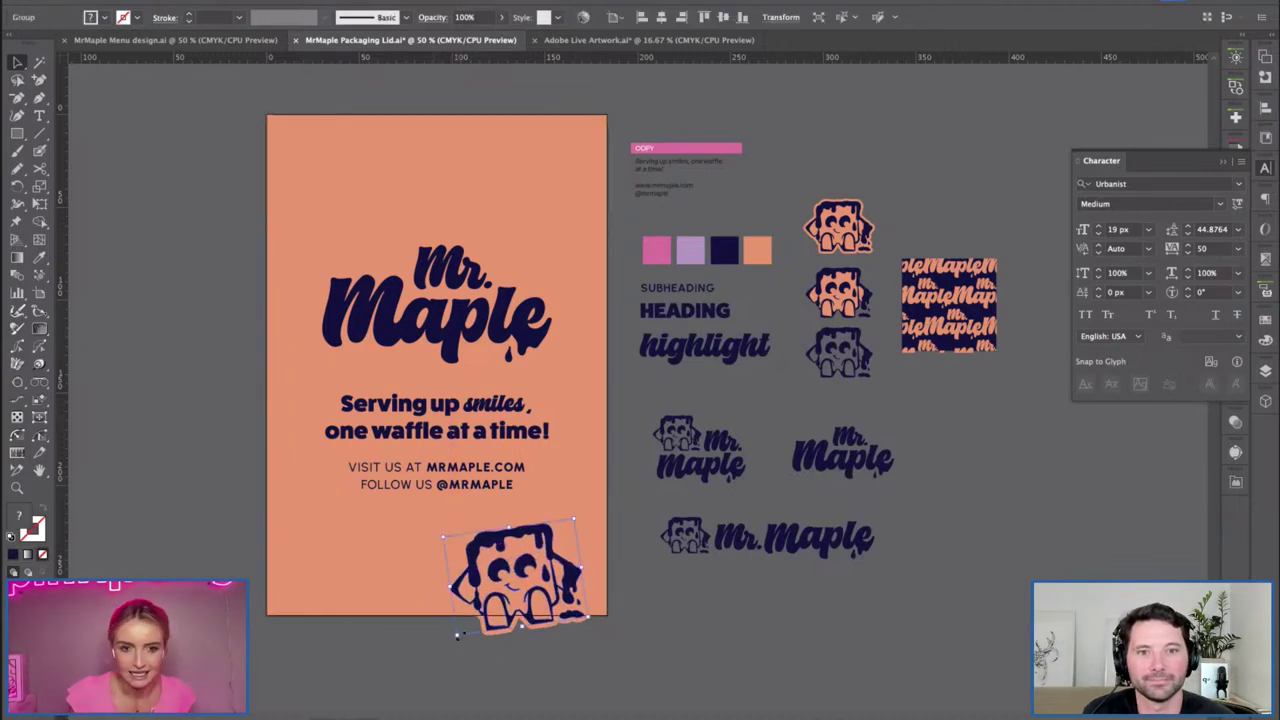
{"action": "left_click_drag", "start_coordinate": [457, 635], "coordinate": [450, 655]}
{"action": "left_click", "coordinate": [727, 677]}
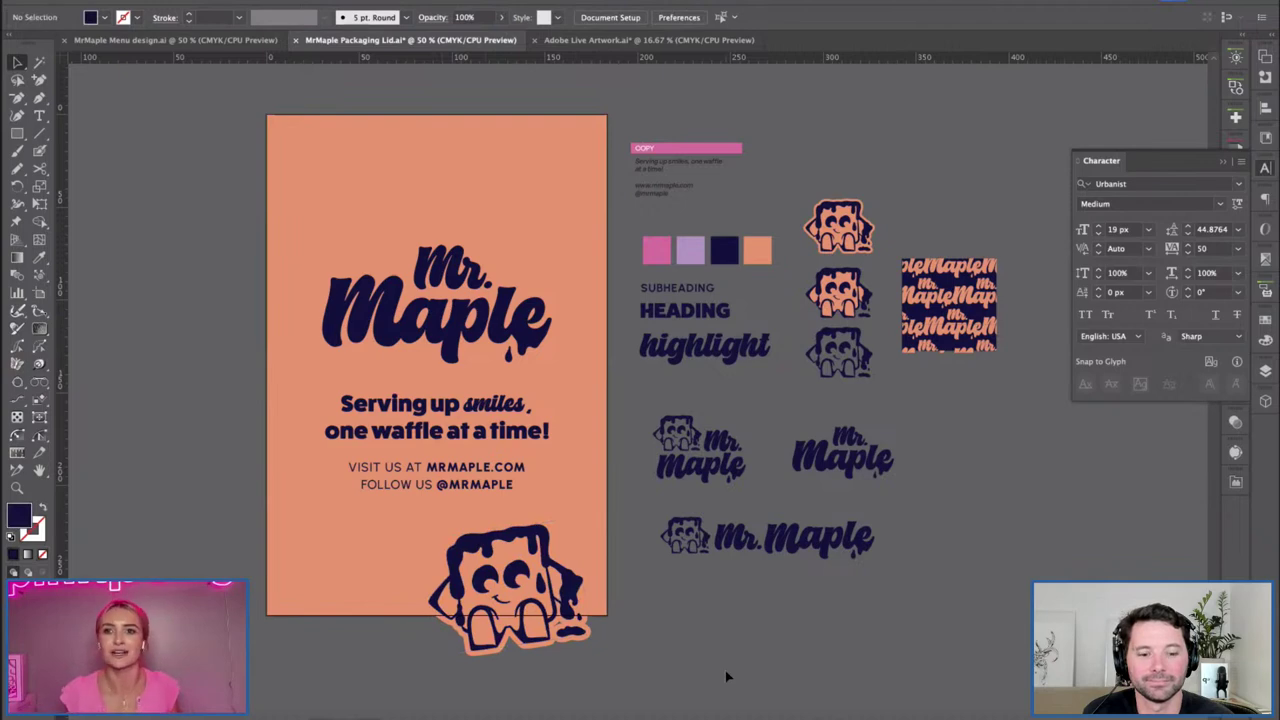
Add a second tilted mascot crossing the poster's left edge, then switch to Adobe Live Artwork.
{"action": "left_click", "coordinate": [530, 600]}
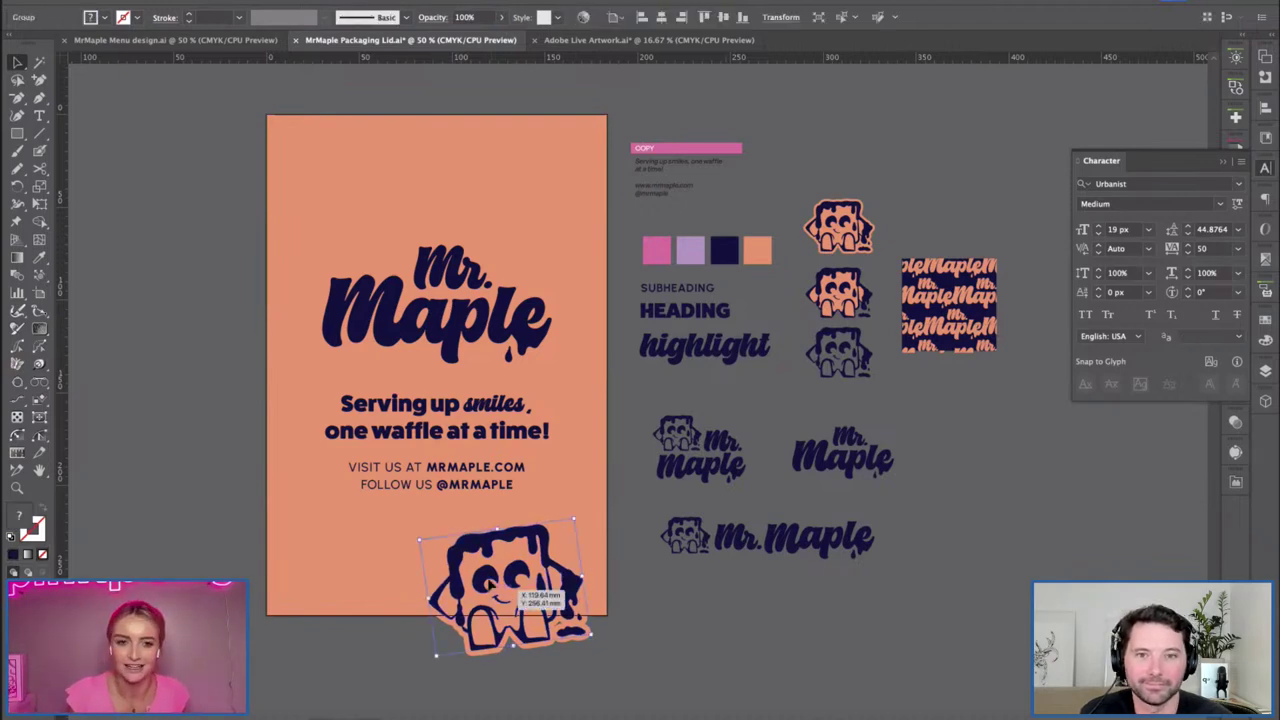
{"action": "key", "text": "ctrl+z"}
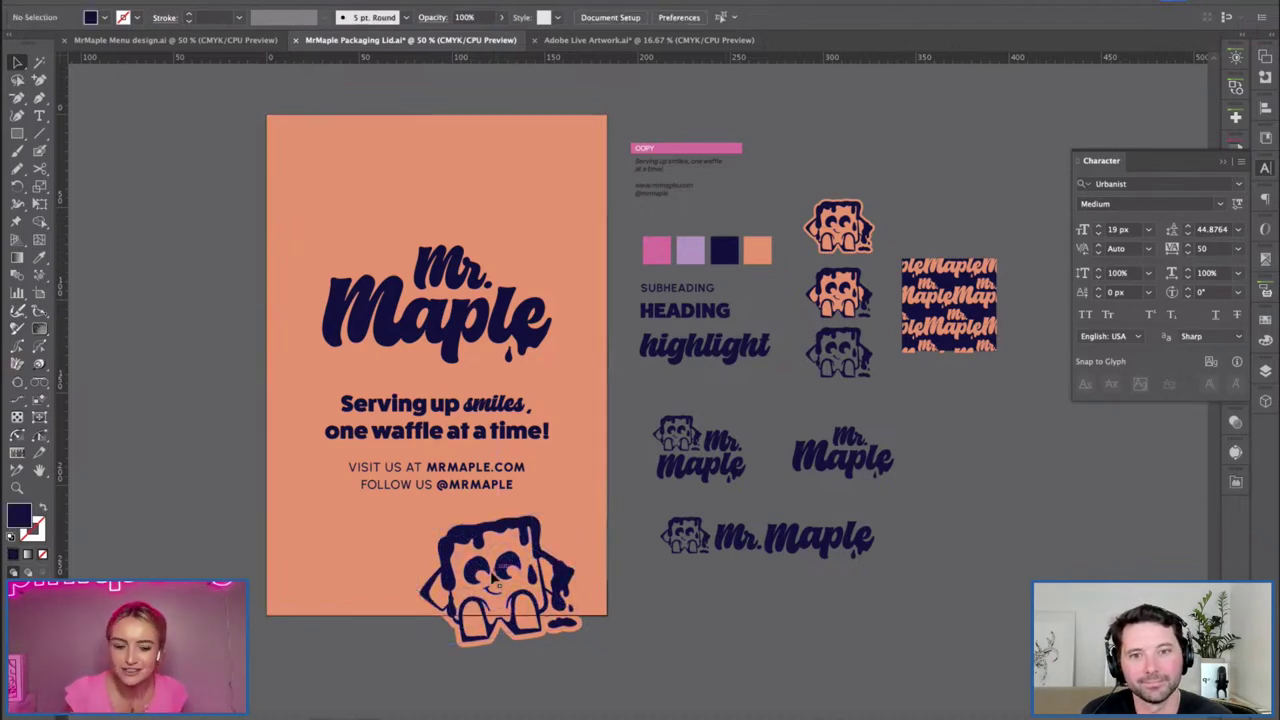
{"action": "key", "text": "ctrl+v"}
{"action": "left_click", "coordinate": [636, 590]}
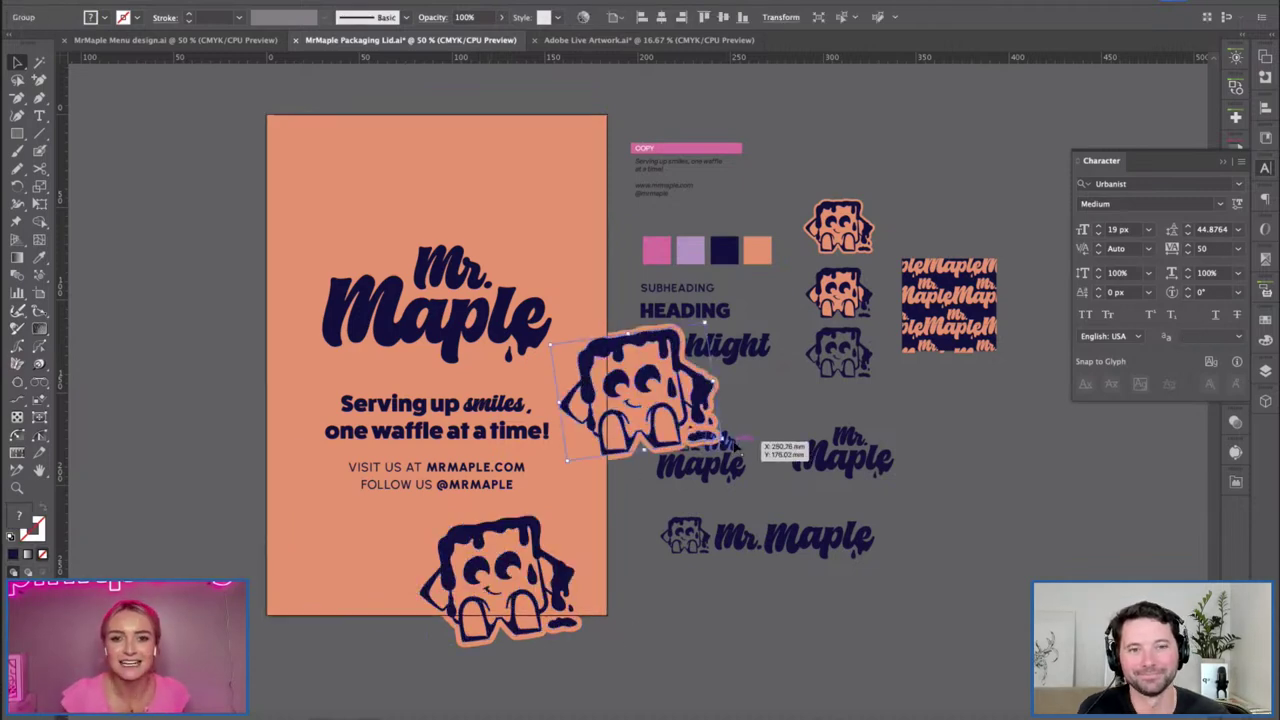
{"action": "left_click", "coordinate": [660, 420]}
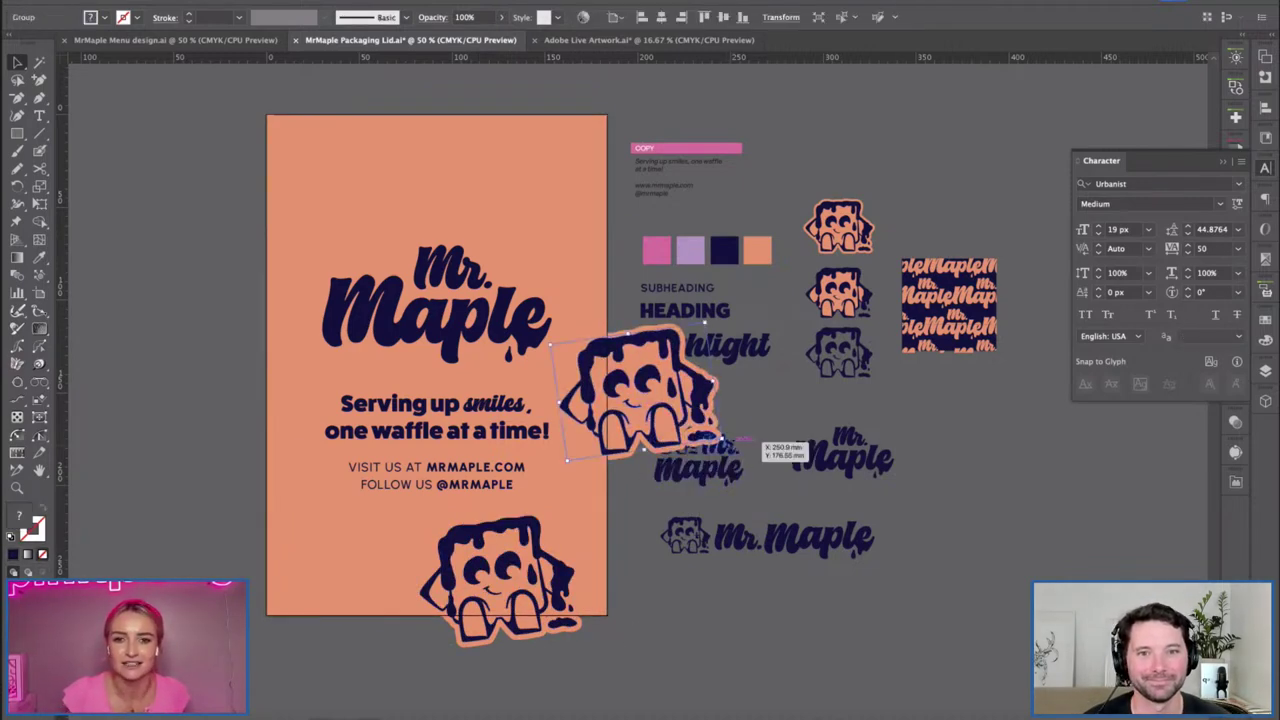
{"action": "left_click_drag", "start_coordinate": [730, 458], "coordinate": [676, 481]}
{"action": "left_click_drag", "start_coordinate": [640, 392], "coordinate": [322, 512]}
{"action": "left_click", "coordinate": [357, 163]}
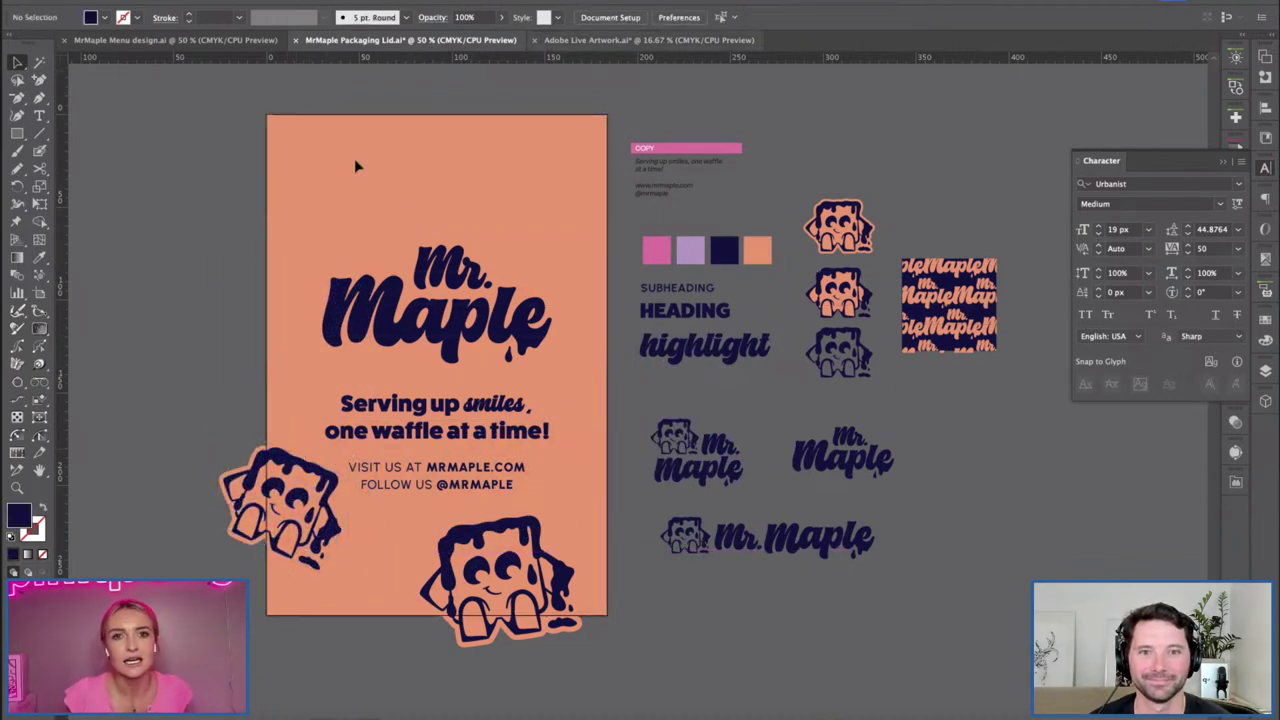
{"action": "key", "text": "ctrl+Tab"}
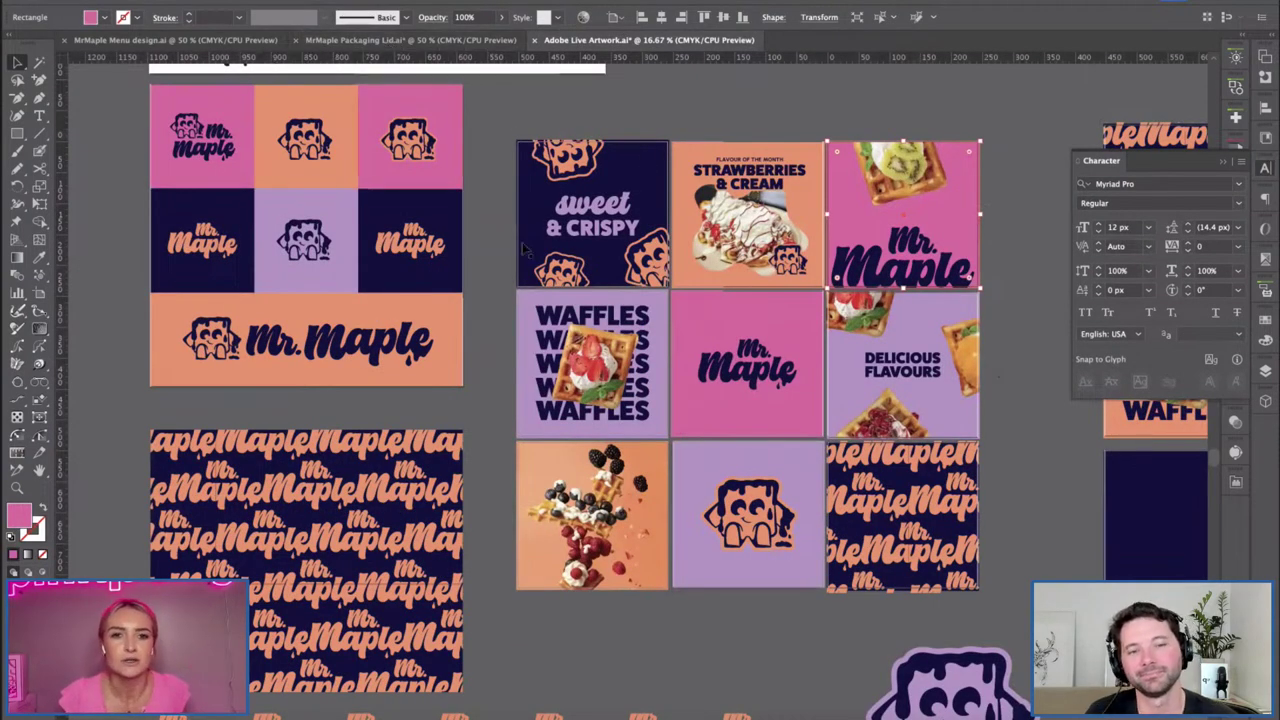
Back in the Packaging Lid file, select the lid background to make it lavender.
{"action": "left_click", "coordinate": [395, 42]}
{"action": "left_click", "coordinate": [291, 183]}
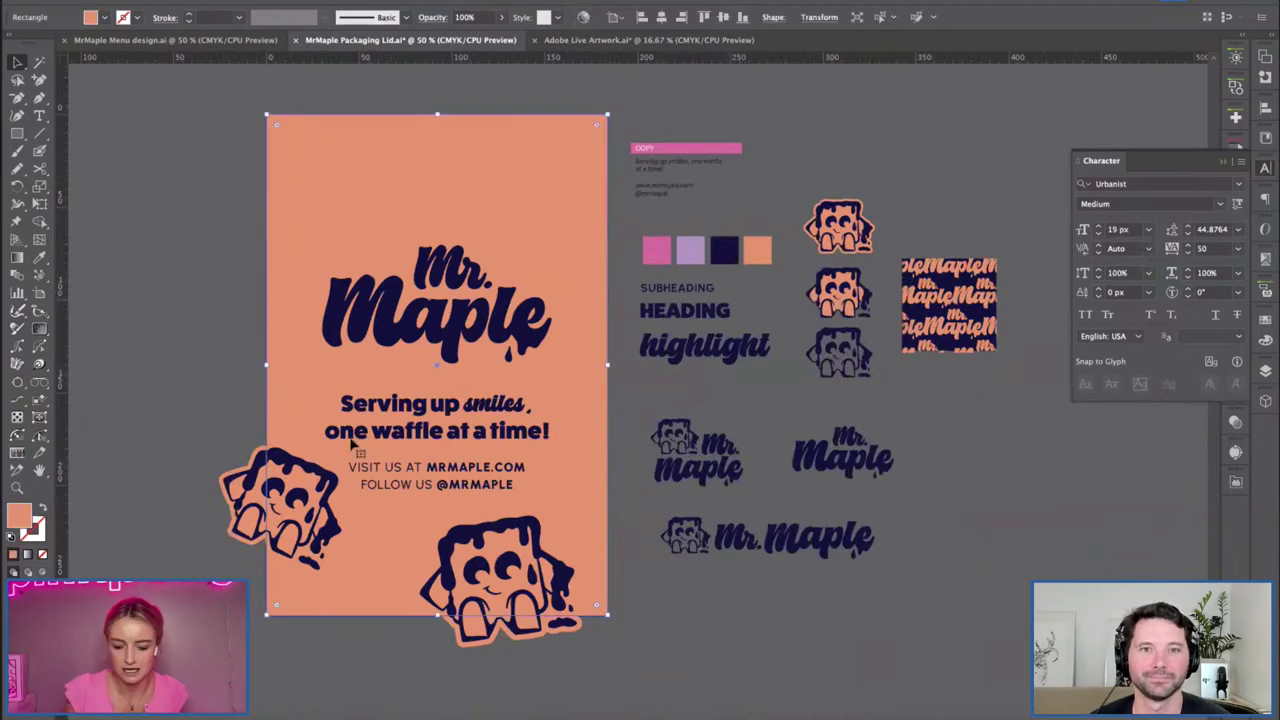
{"action": "key", "text": "v"}
Duplicate the left waffle mascot onto the lid's top edge and tilt it.
{"action": "left_click", "coordinate": [270, 505]}
{"action": "left_click_drag", "start_coordinate": [285, 510], "coordinate": [508, 165]}
{"action": "left_click_drag", "start_coordinate": [548, 236], "coordinate": [574, 200]}
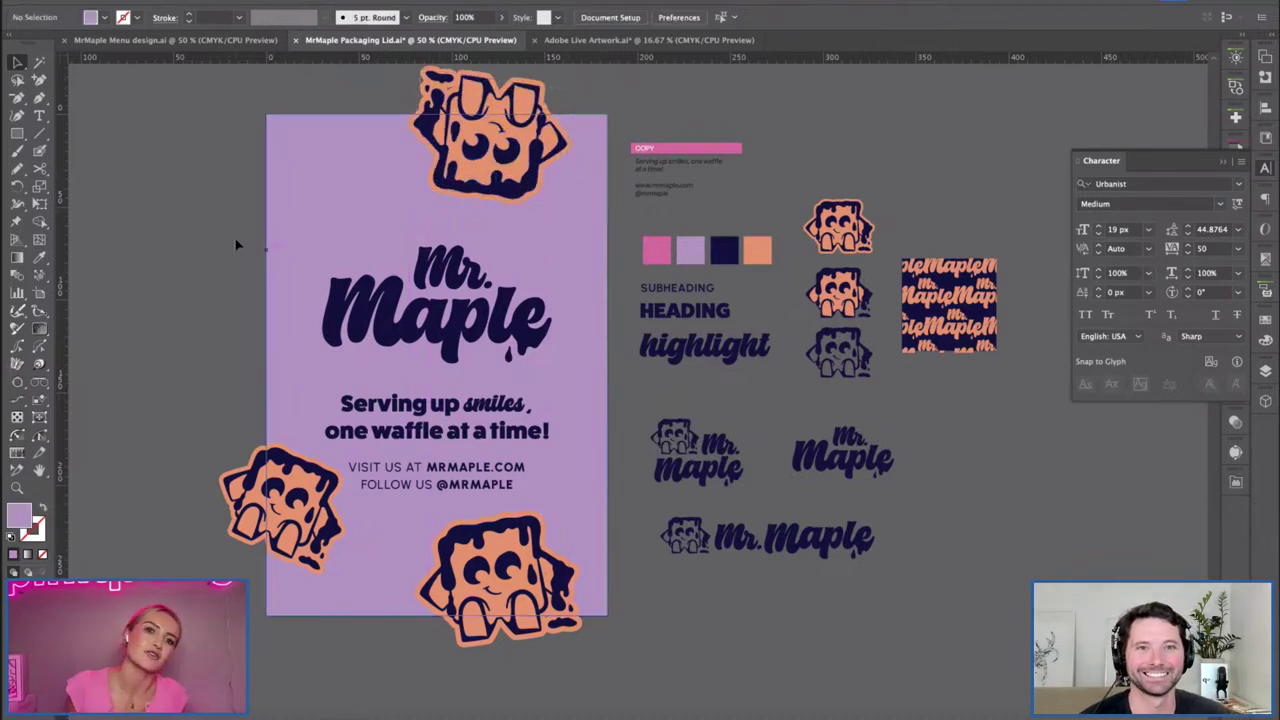
{"action": "left_click_drag", "start_coordinate": [563, 211], "coordinate": [548, 232]}
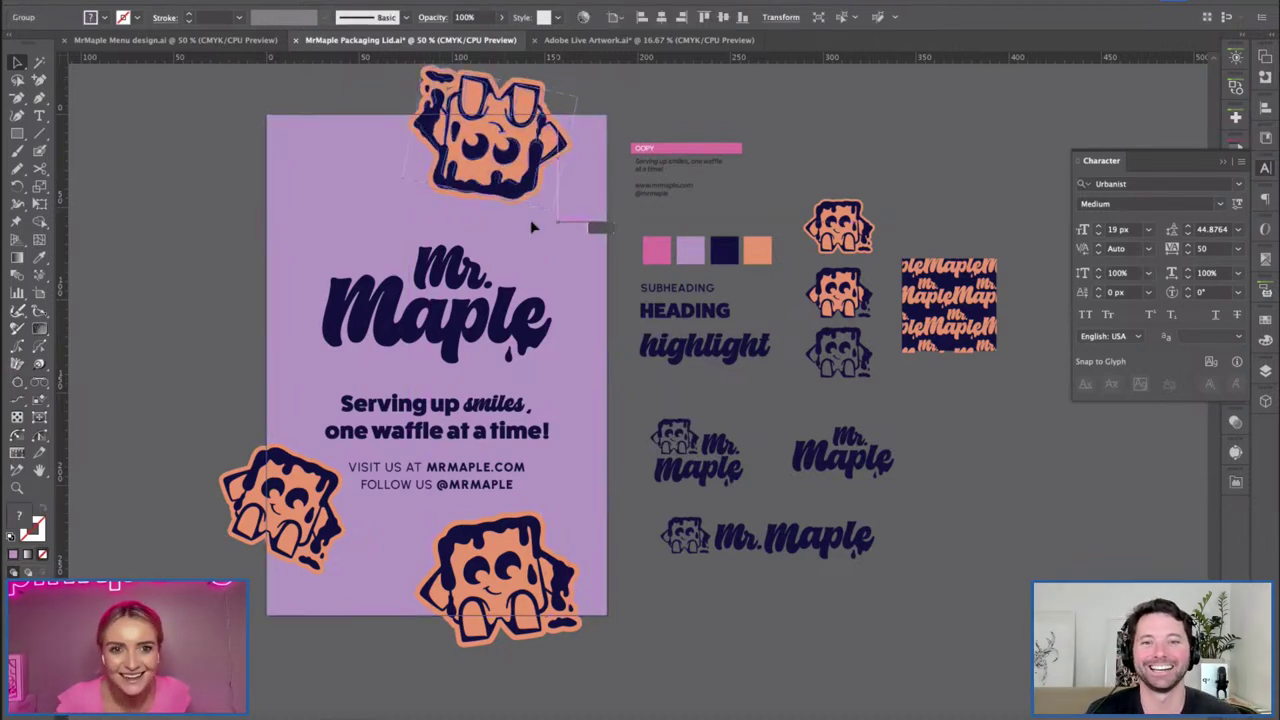
{"action": "left_click", "coordinate": [200, 229]}
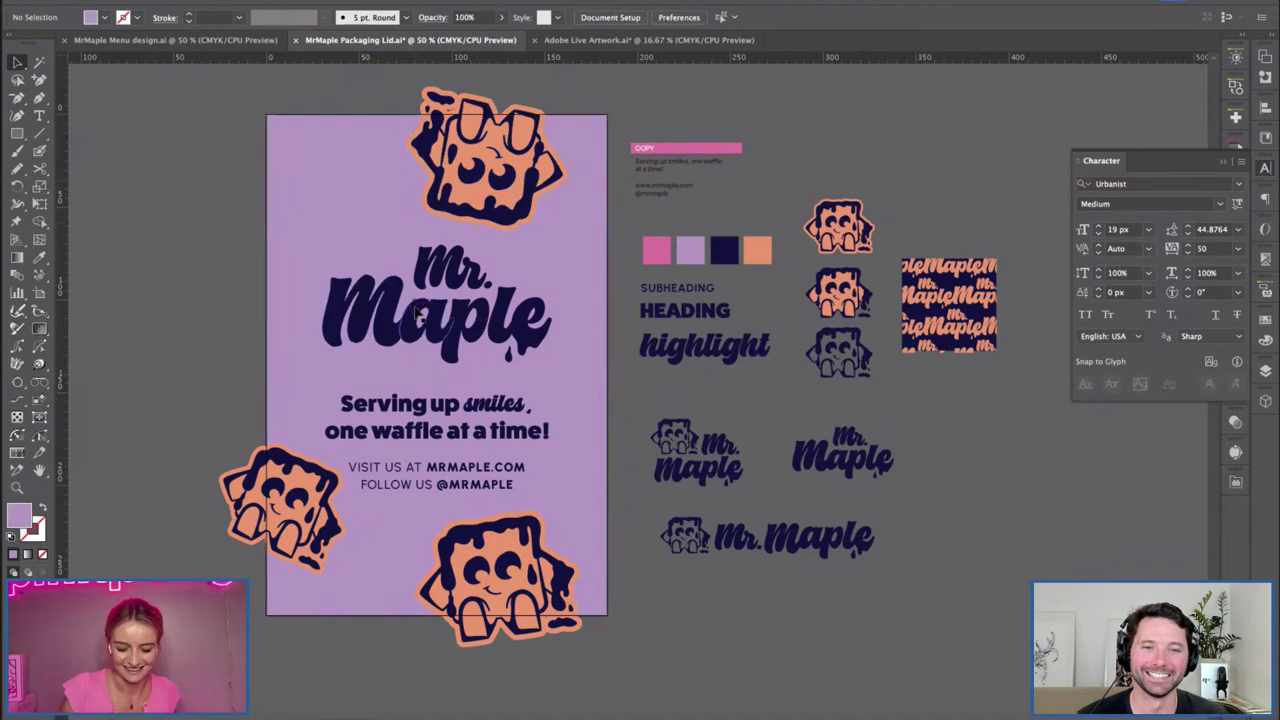
{"action": "left_click_drag", "start_coordinate": [415, 310], "coordinate": [412, 309]}
Rotate the top waffle sticker to a better angle over the lid's top edge.
{"action": "key", "text": "c"}
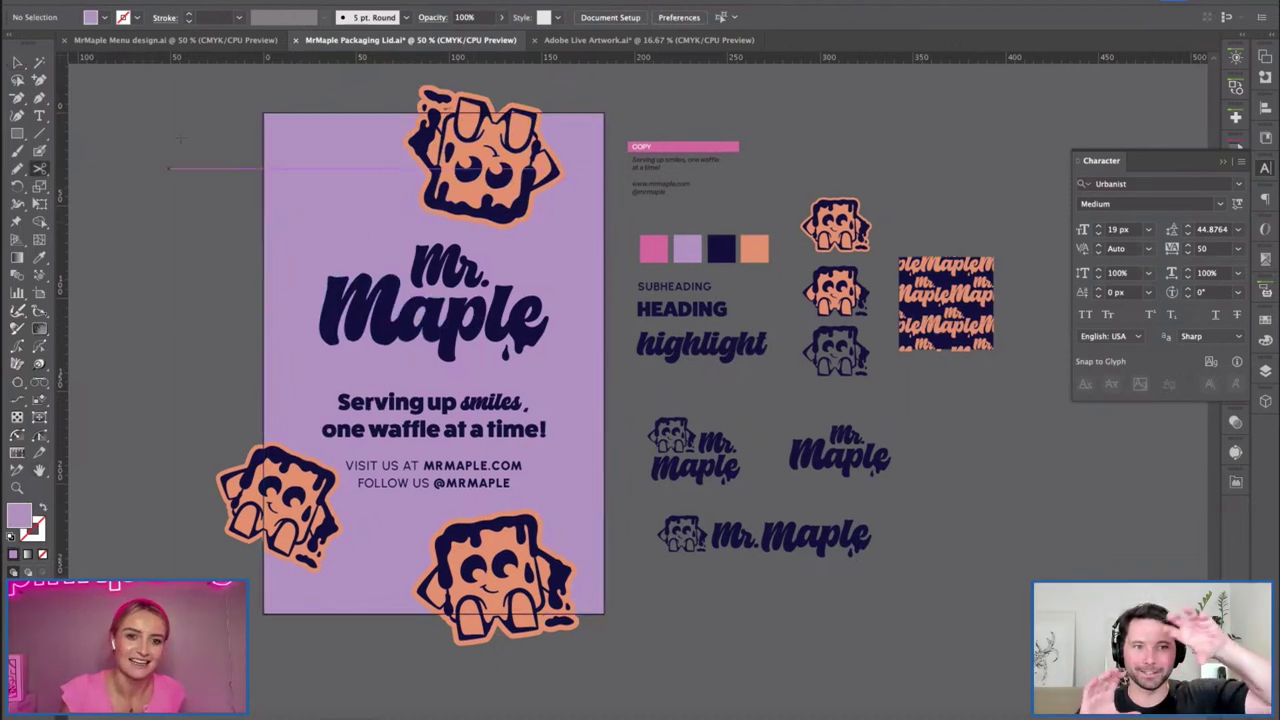
{"action": "key", "text": "g"}
{"action": "scroll", "coordinate": [214, 280], "scroll_direction": "right", "scroll_amount": 2}
{"action": "scroll", "coordinate": [214, 280], "scroll_direction": "up", "scroll_amount": 1}
{"action": "key", "text": "v"}
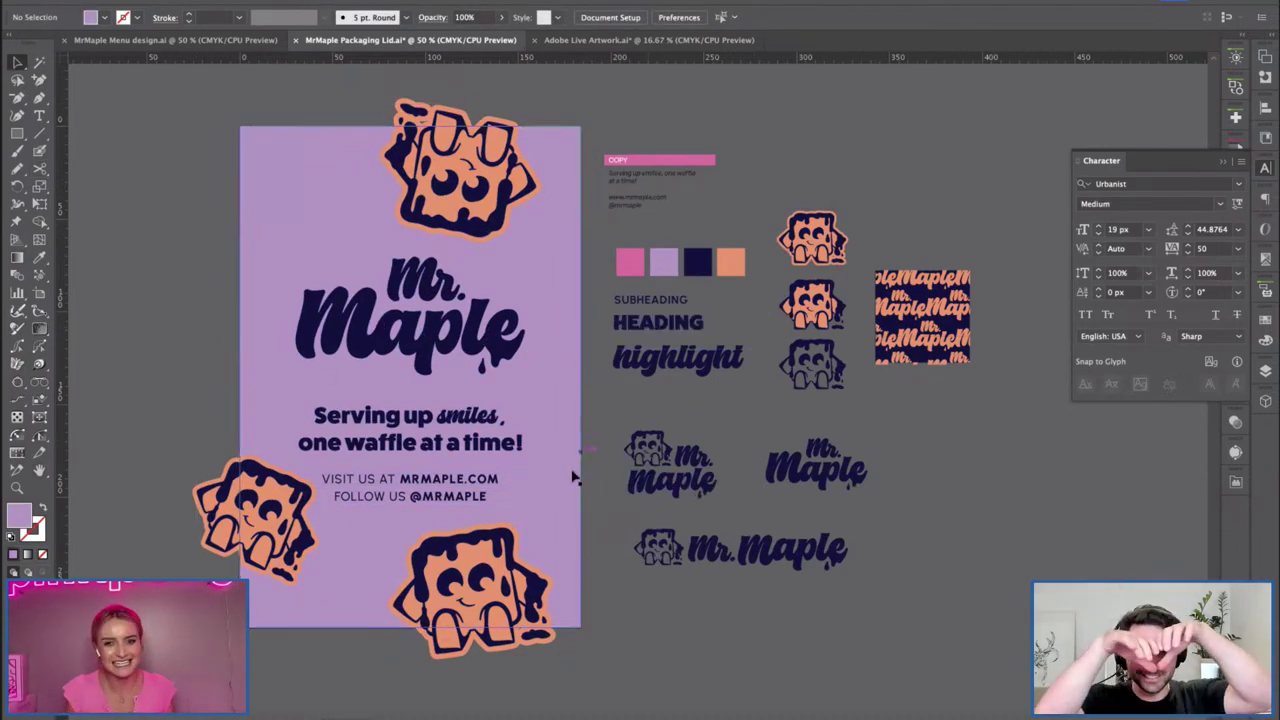
{"action": "left_click", "coordinate": [469, 218]}
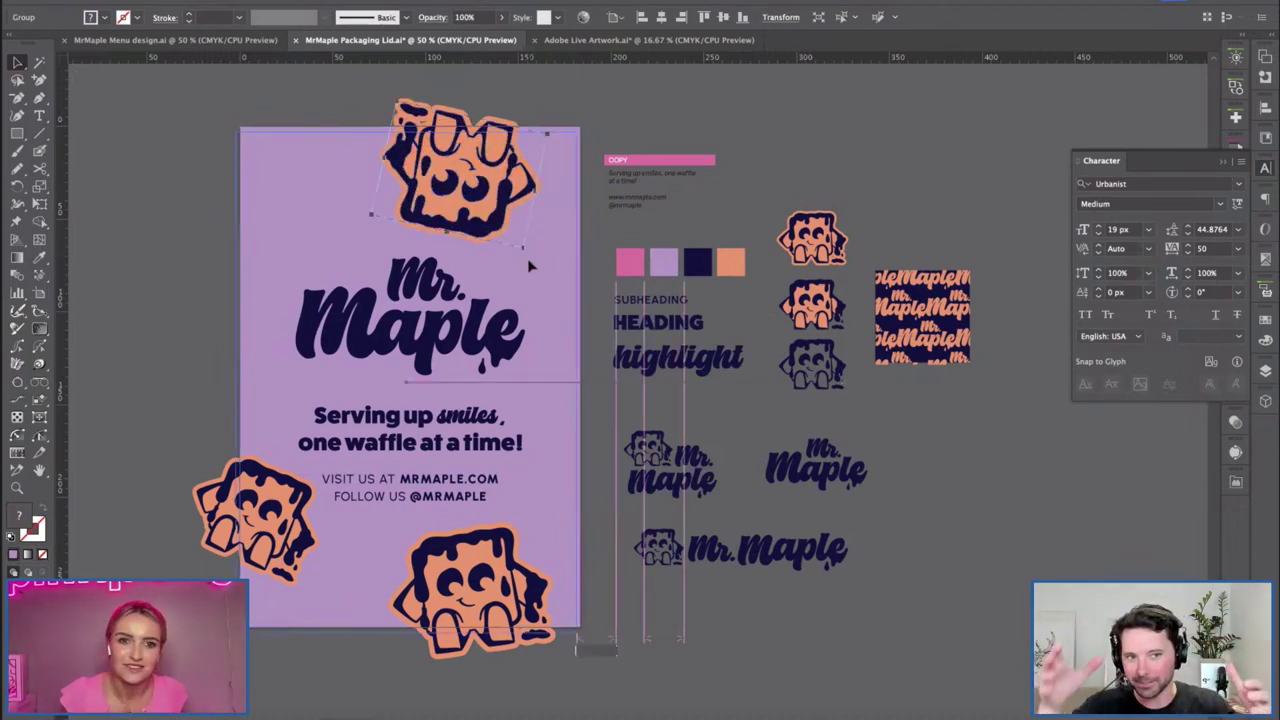
{"action": "left_click", "coordinate": [532, 251]}
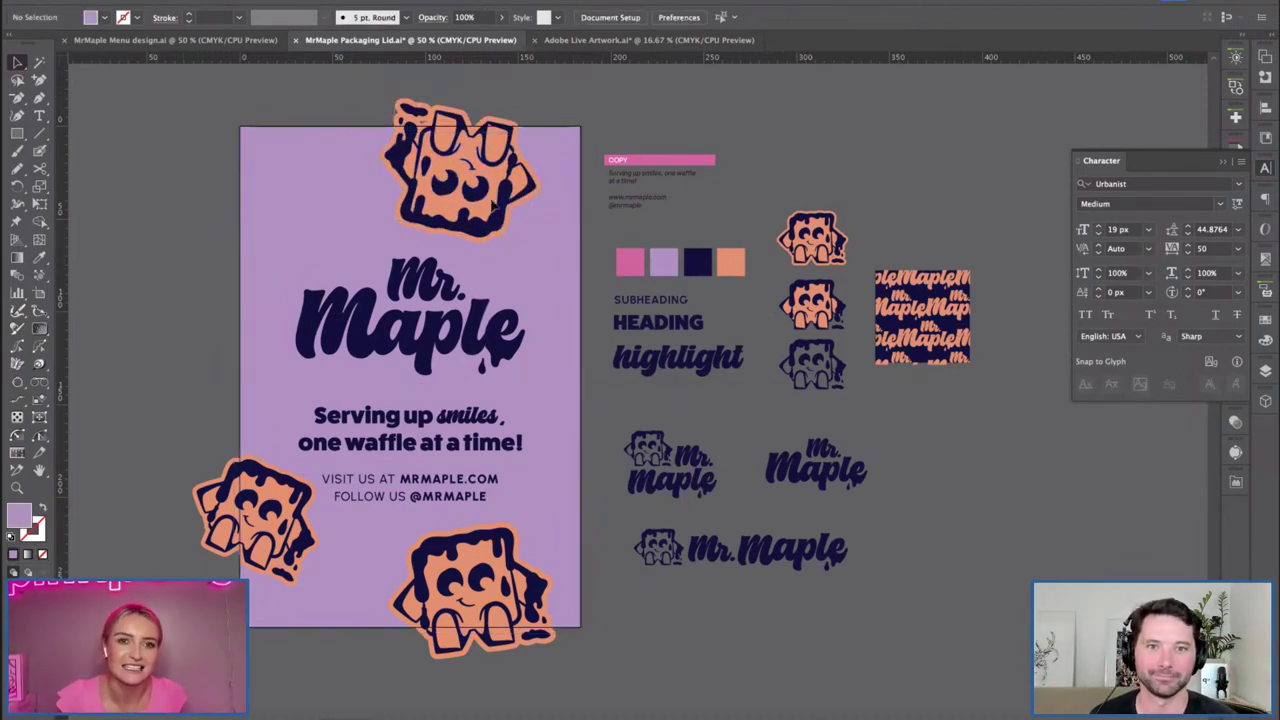
{"action": "left_click", "coordinate": [530, 252]}
{"action": "left_click_drag", "start_coordinate": [530, 252], "coordinate": [566, 170]}
{"action": "left_click", "coordinate": [212, 140]}
Group all the lid artwork and bring up the Texture panel showing Halftone-Heaven.
{"action": "key", "text": "ctrl+a"}
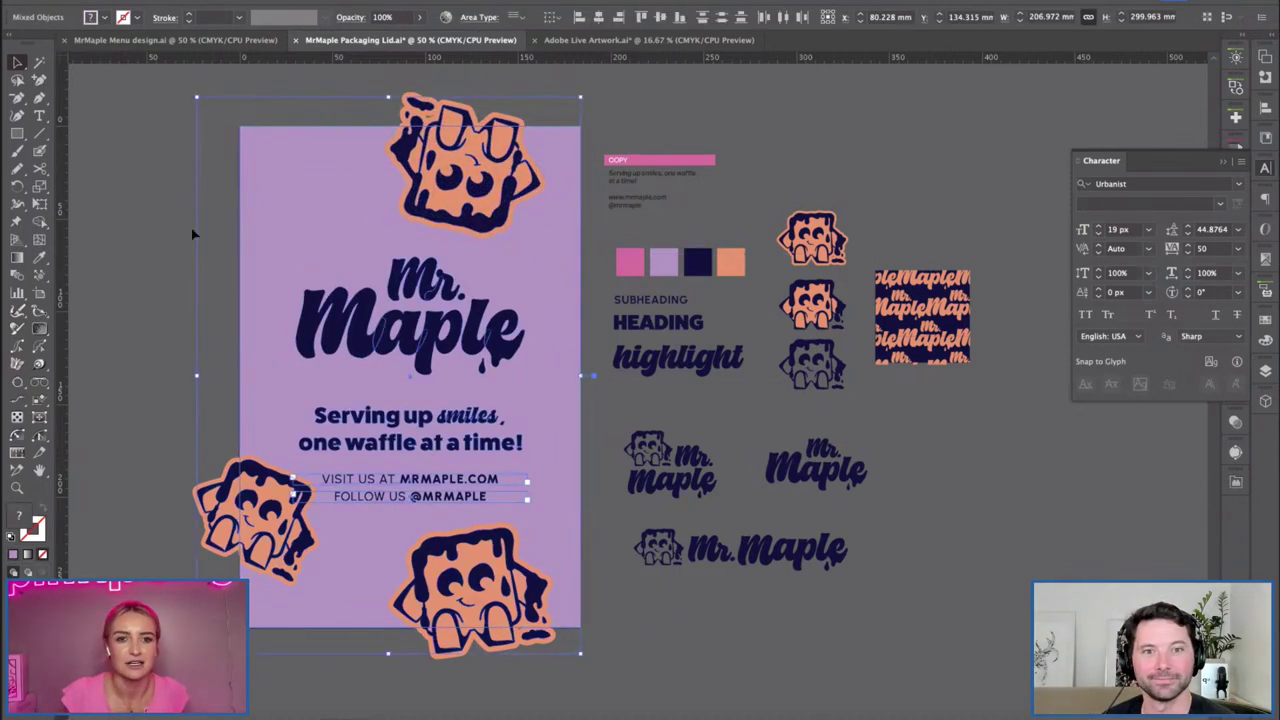
{"action": "scroll", "coordinate": [770, 235], "scroll_direction": "right", "scroll_amount": 2}
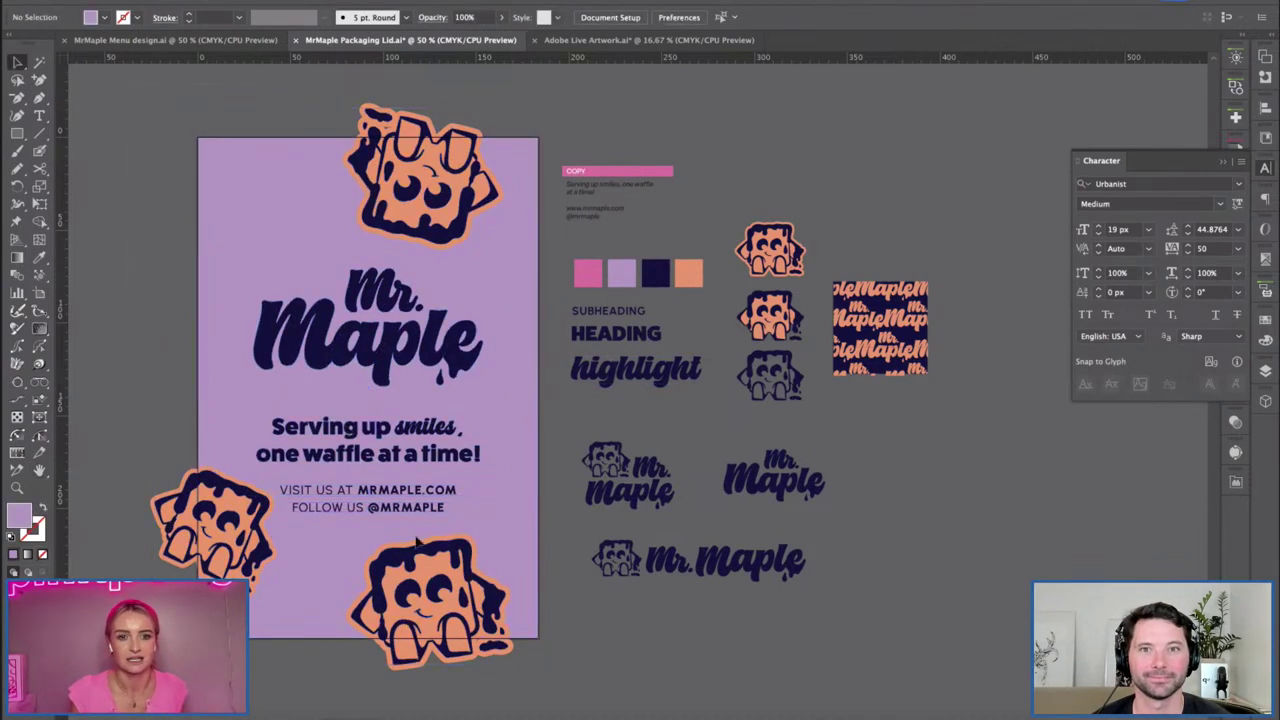
{"action": "key", "text": "ctrl+g"}
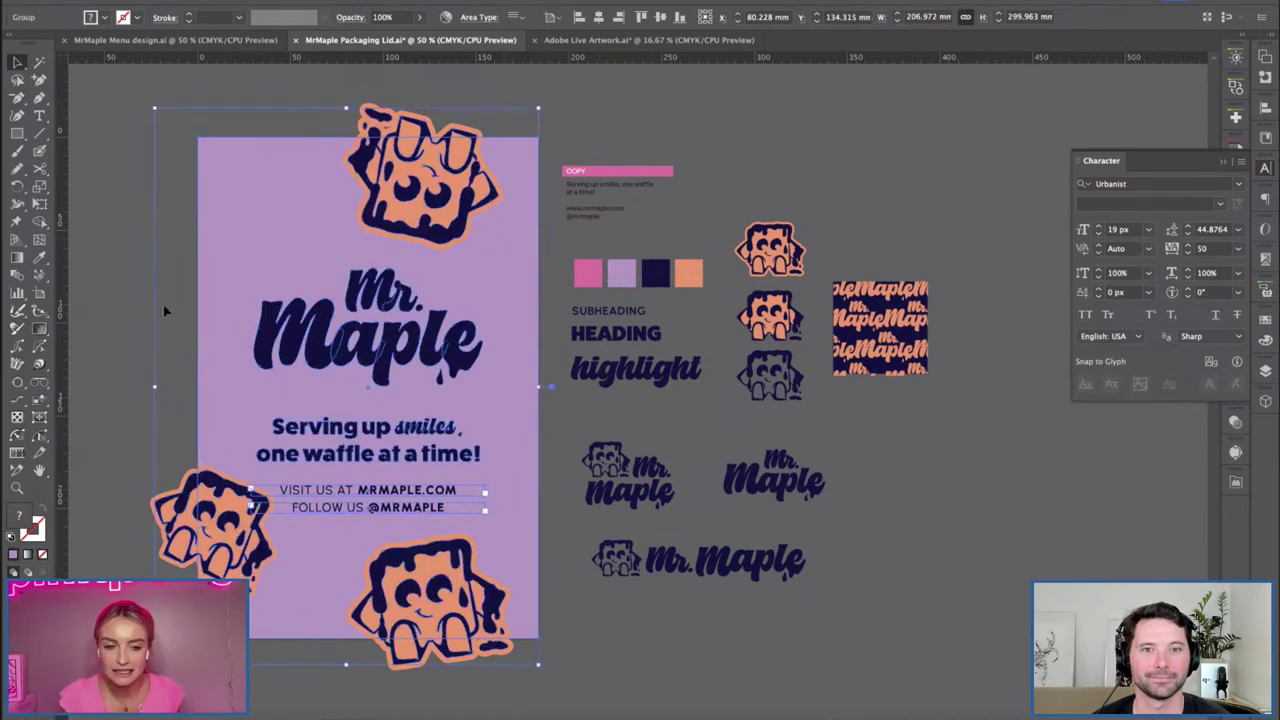
{"action": "left_click", "coordinate": [1265, 170]}
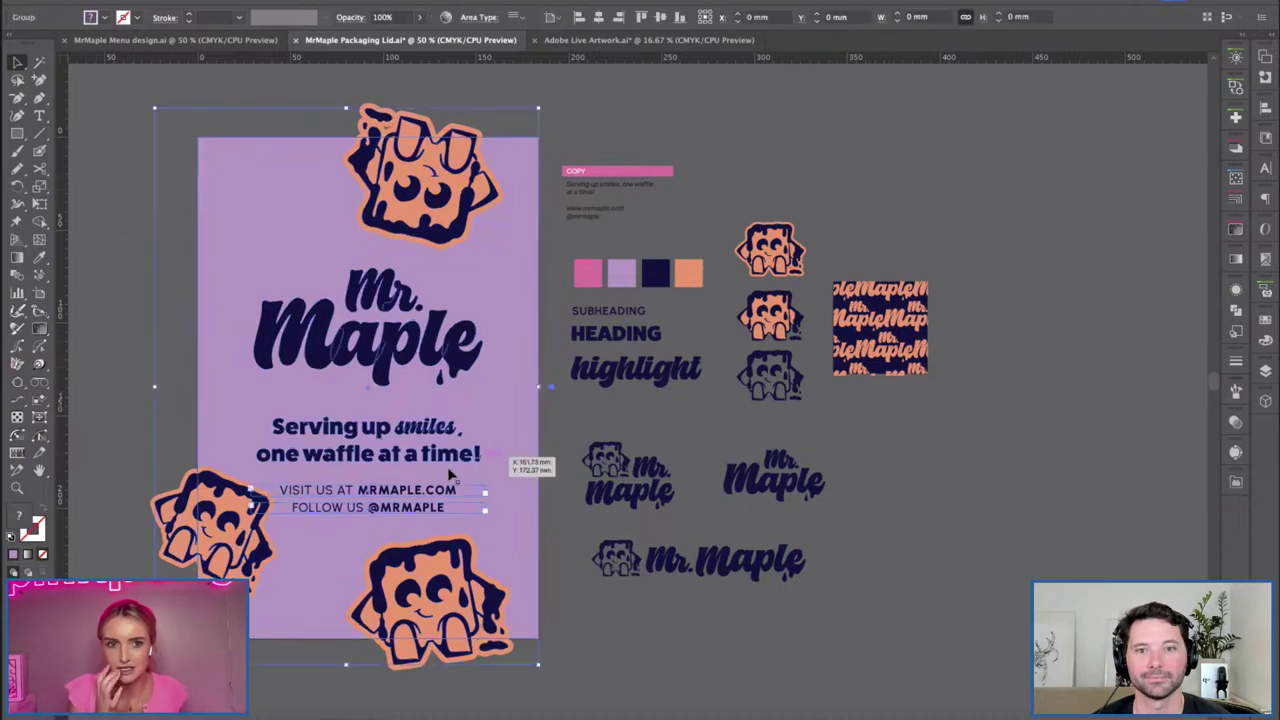
{"action": "left_click", "coordinate": [1235, 229]}
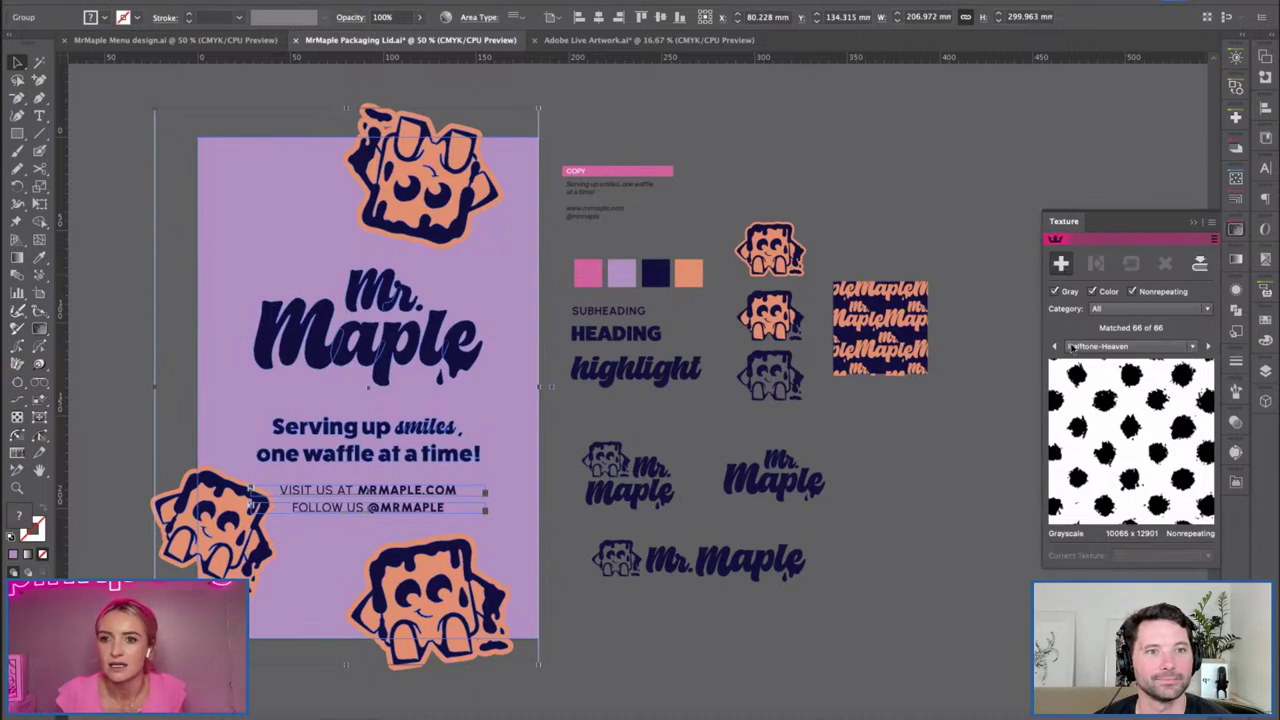
Apply Halftone-Heaven to the lid at about 5.68% scale and 12.5% opacity.
{"action": "left_click", "coordinate": [1061, 263]}
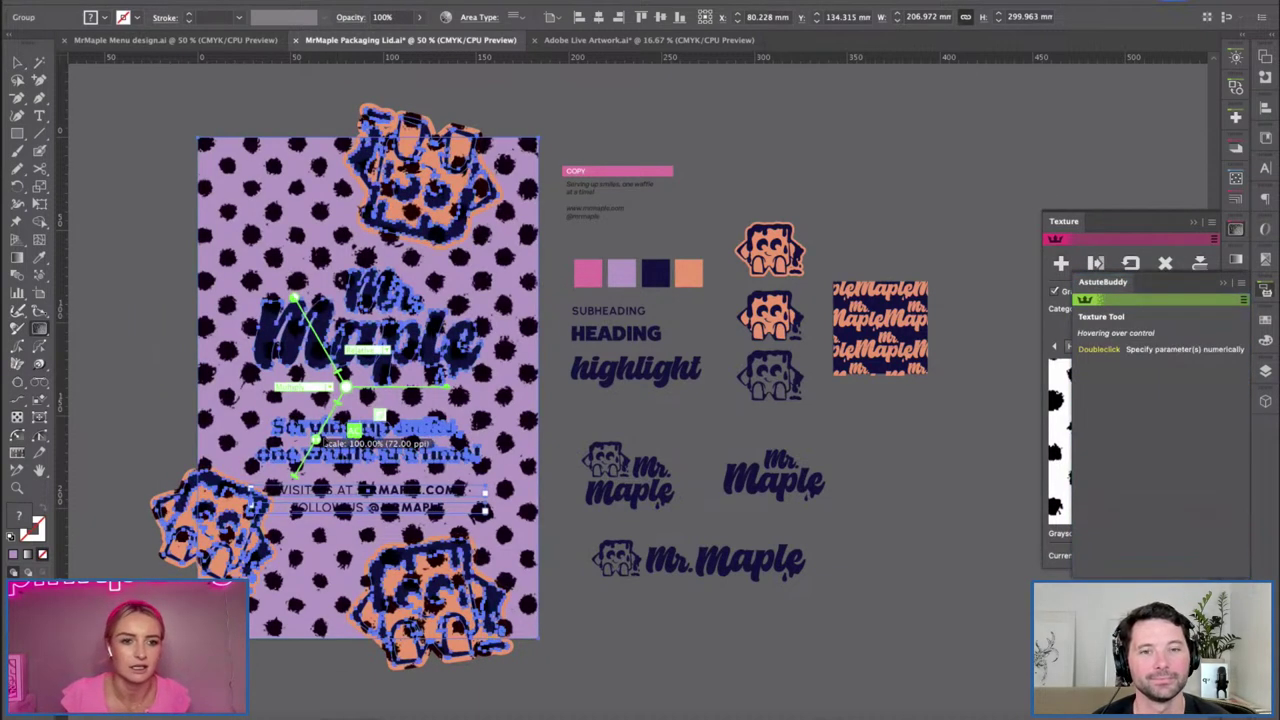
{"action": "left_click_drag", "start_coordinate": [318, 440], "coordinate": [340, 417]}
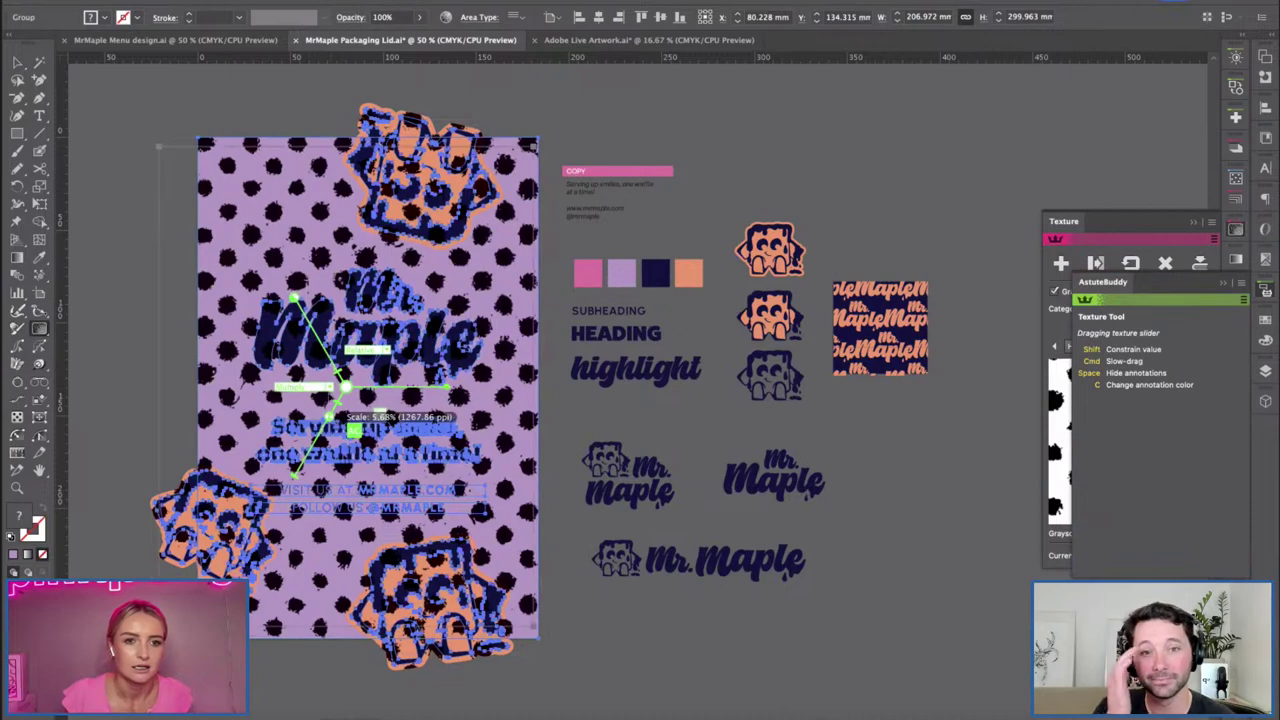
{"action": "left_click_drag", "start_coordinate": [340, 417], "coordinate": [342, 416]}
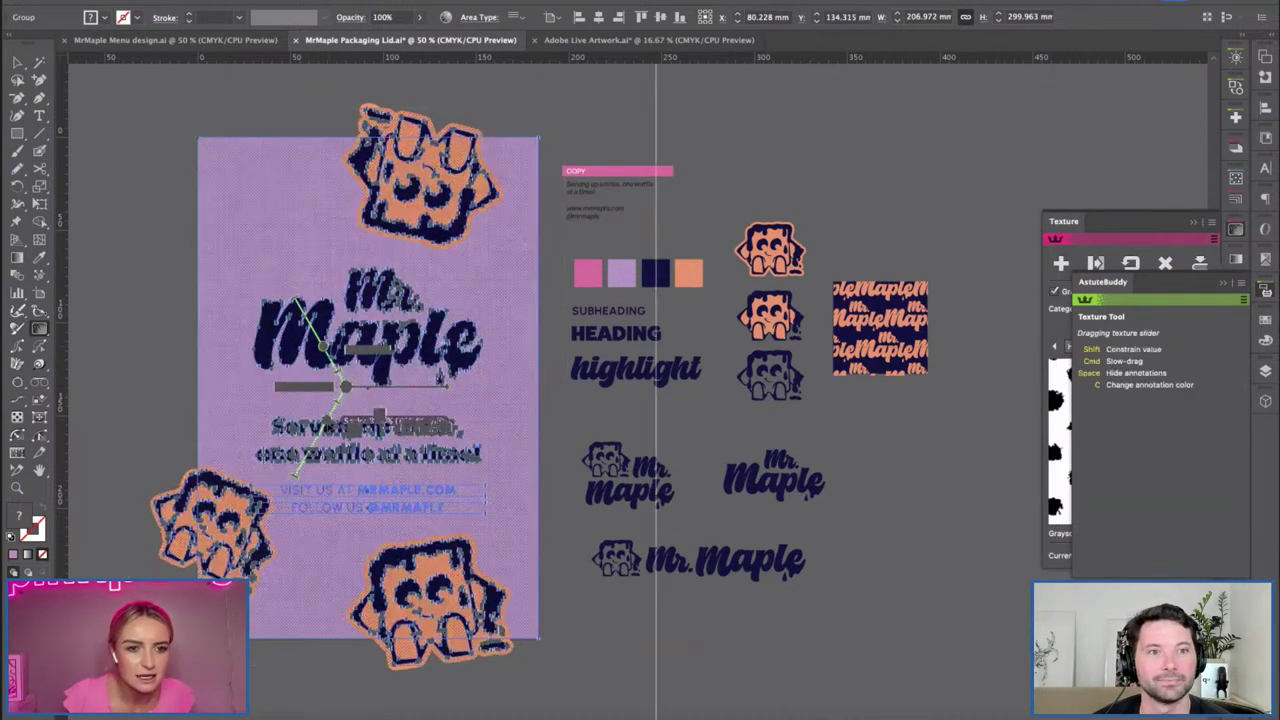
{"action": "left_click_drag", "start_coordinate": [326, 350], "coordinate": [334, 360]}
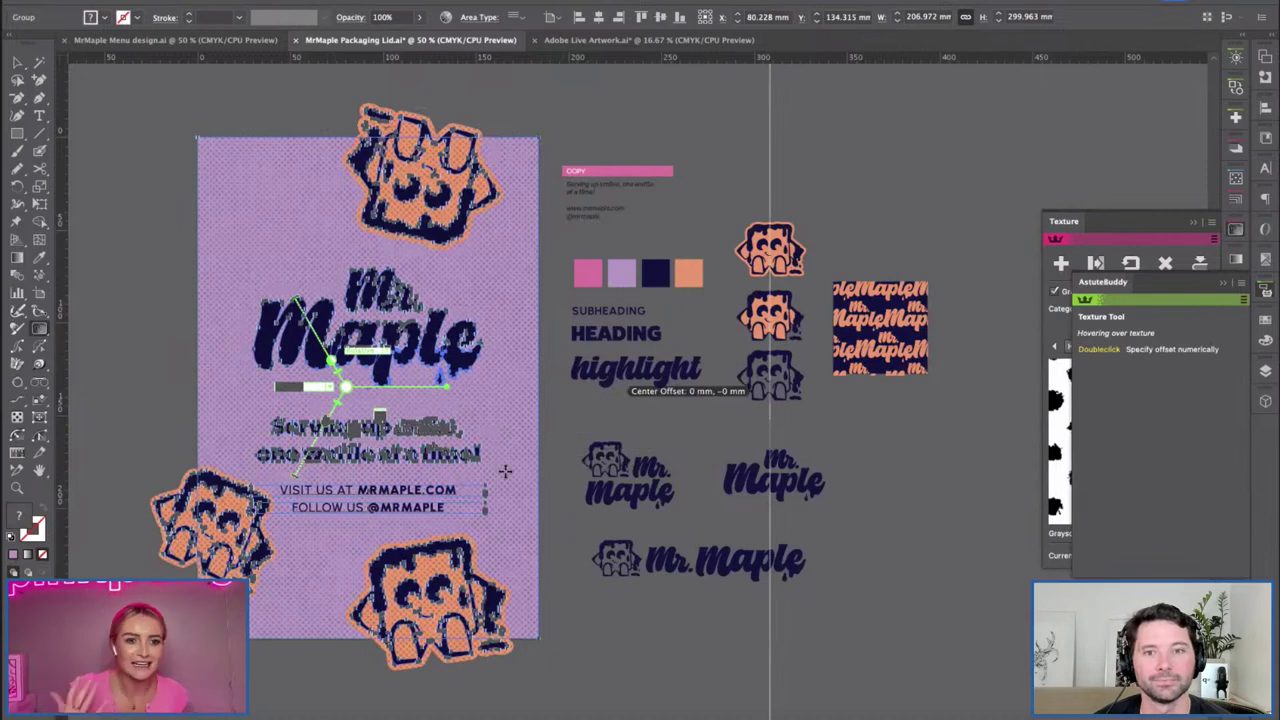
{"action": "left_click_drag", "start_coordinate": [334, 356], "coordinate": [338, 362]}
Reselect the grouped lid artwork and fade the halftone texture down to near invisible.
{"action": "key", "text": "v"}
{"action": "left_click", "coordinate": [605, 372]}
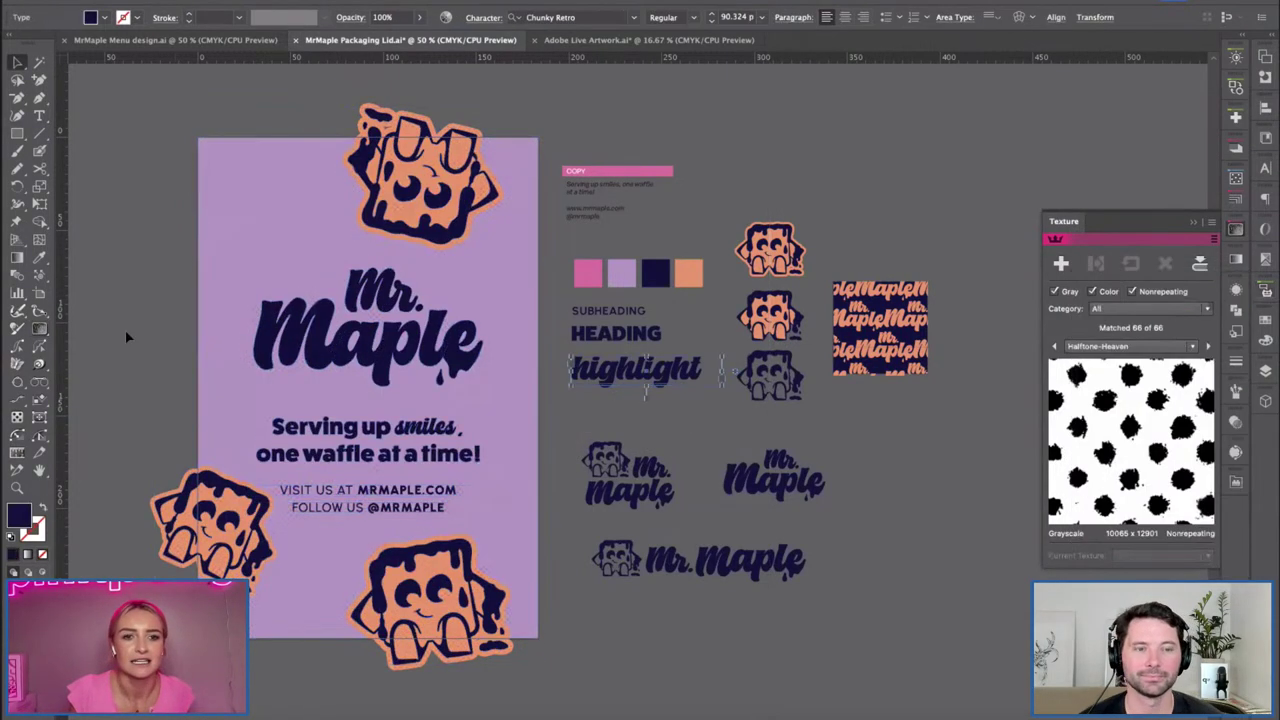
{"action": "left_click", "coordinate": [145, 305]}
{"action": "scroll", "coordinate": [123, 309], "scroll_direction": "left", "scroll_amount": 2}
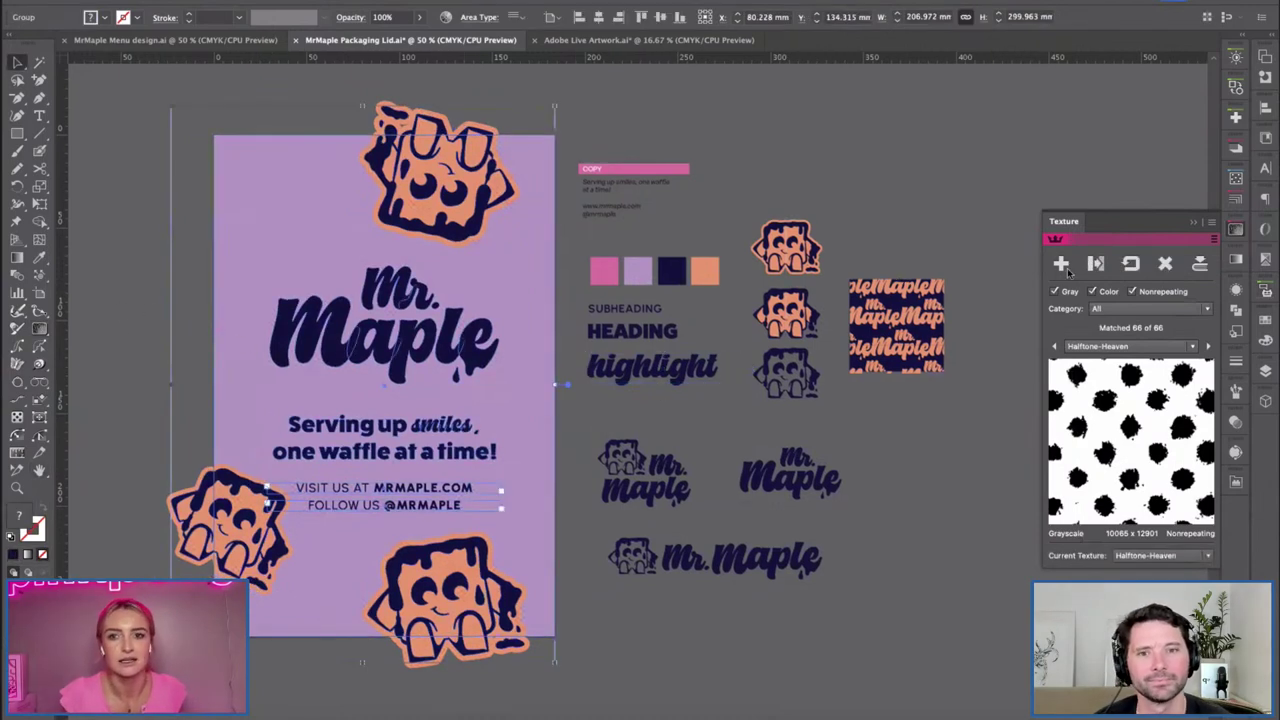
{"action": "key", "text": "shift+t"}
{"action": "left_click_drag", "start_coordinate": [355, 383], "coordinate": [118, 245]}
{"action": "key", "text": "Escape"}
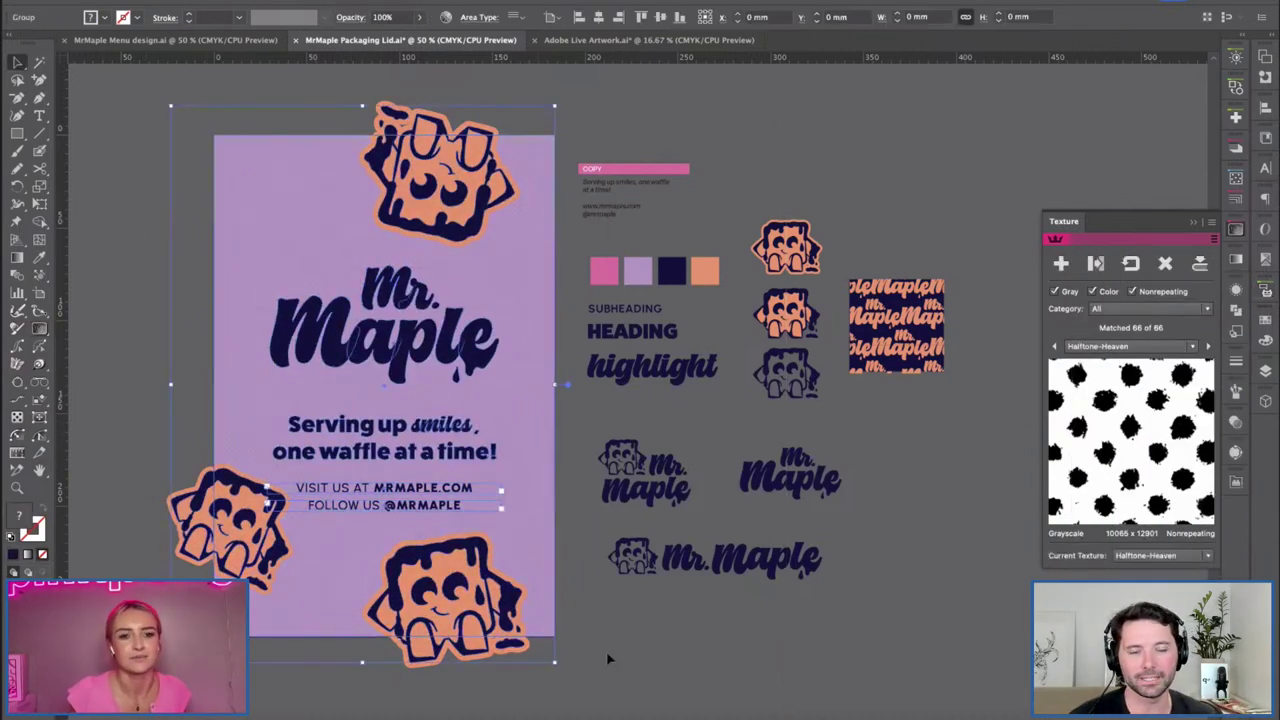
{"action": "left_click_drag", "start_coordinate": [298, 276], "coordinate": [260, 300]}
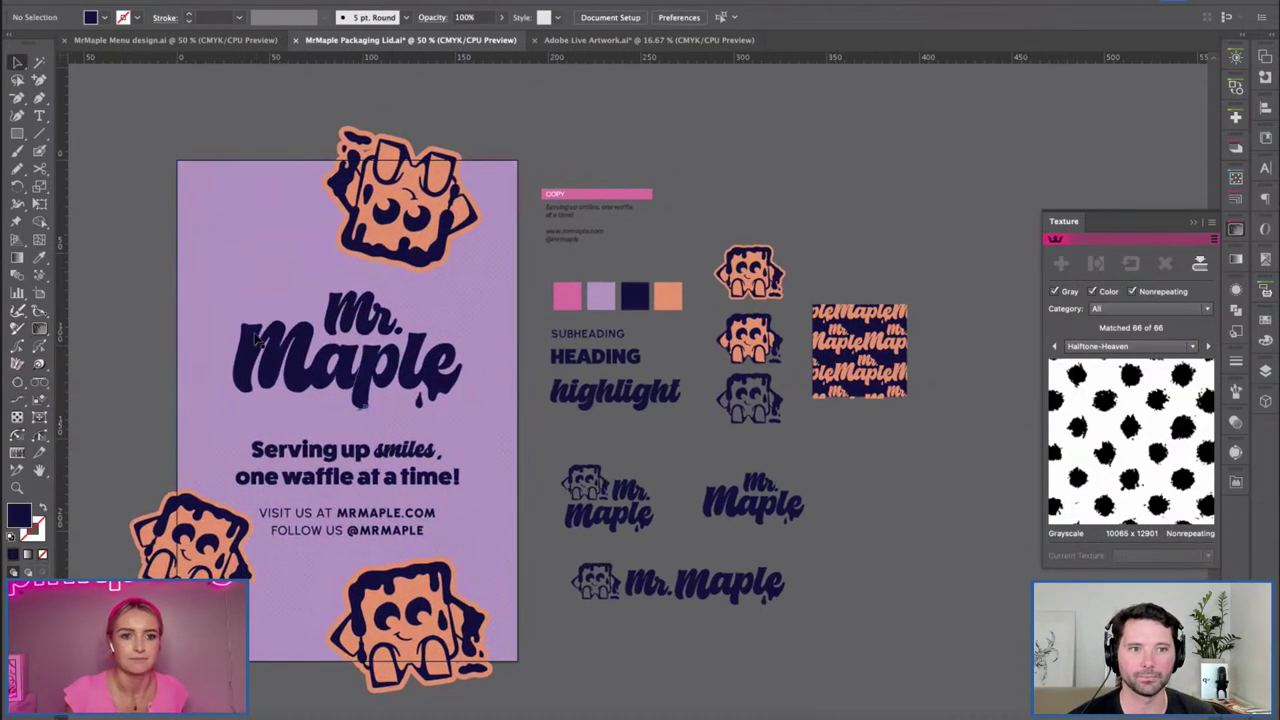
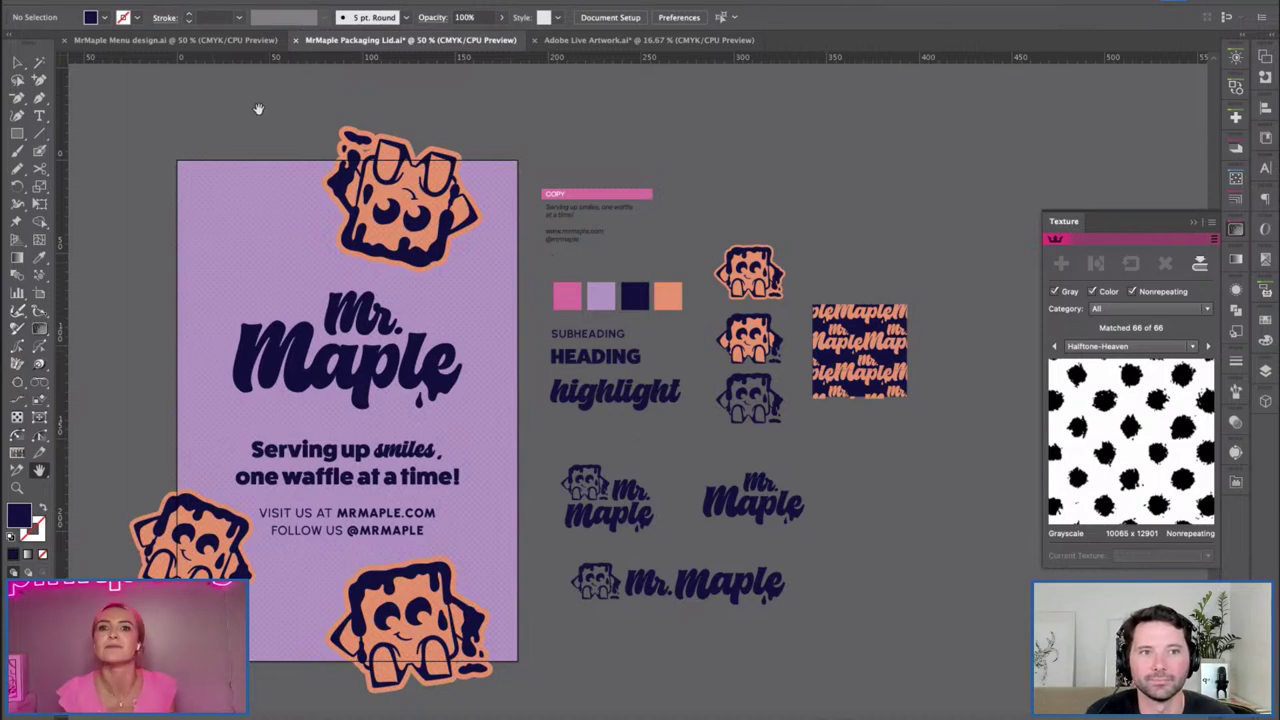
Select the whole Mr Maple poster artwork group and close the floating Texture panel.
{"action": "key", "text": "v"}
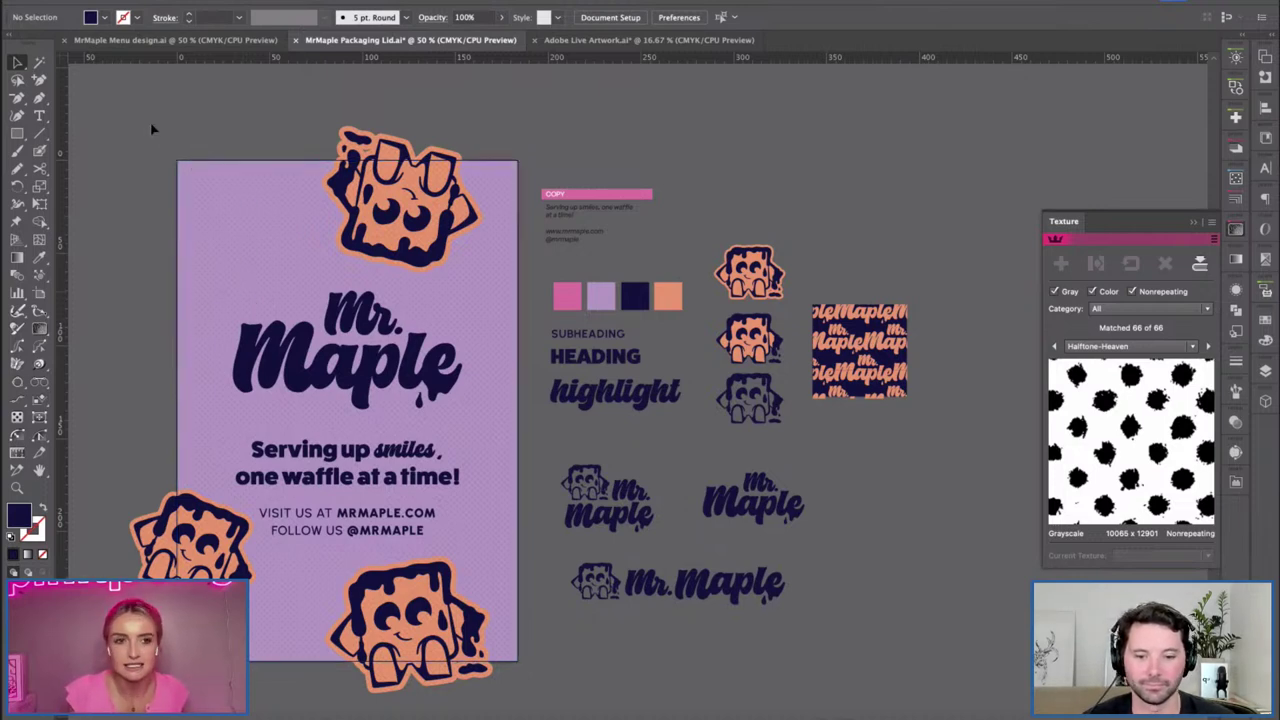
{"action": "left_click", "coordinate": [478, 698]}
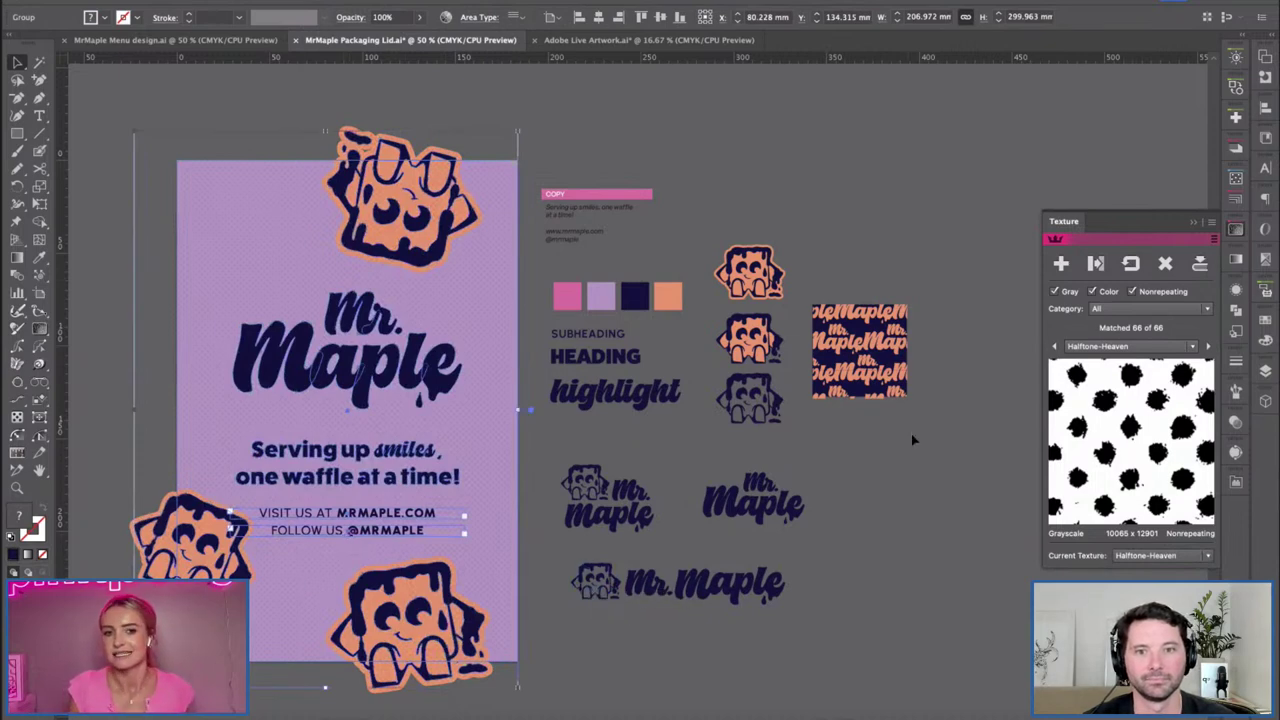
{"action": "left_click", "coordinate": [1237, 232]}
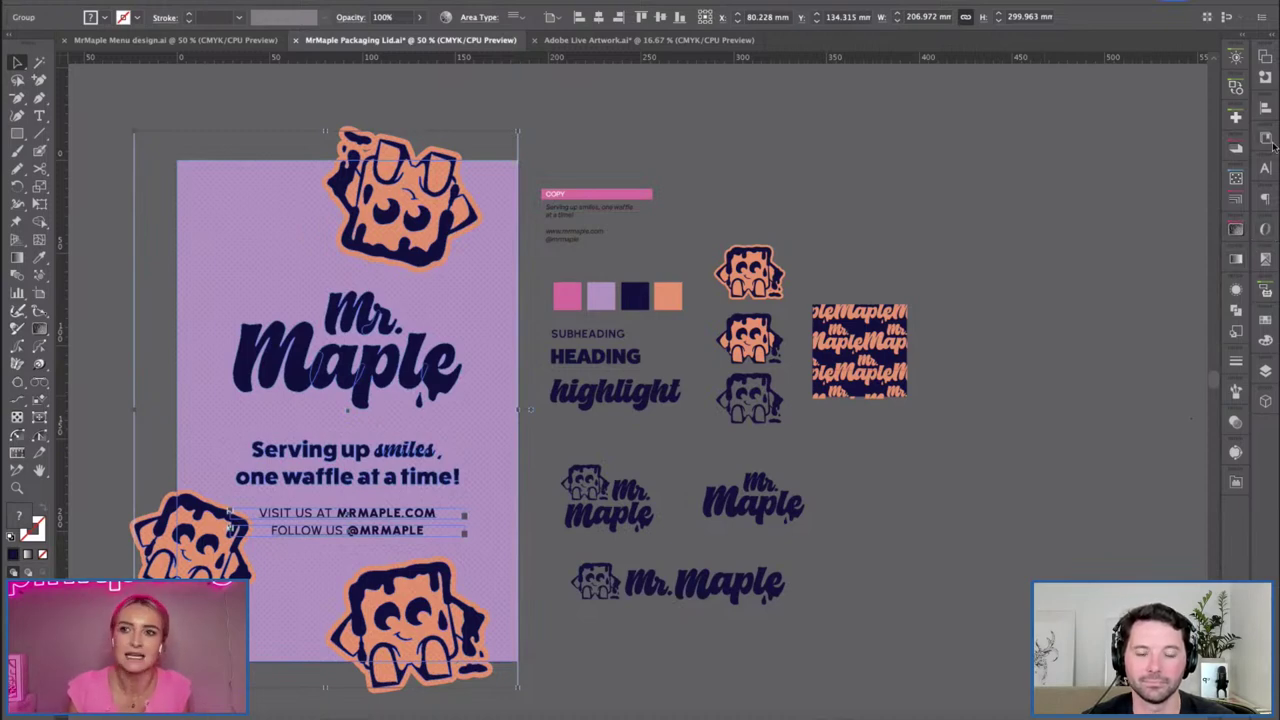
{"action": "left_click", "coordinate": [1236, 145]}
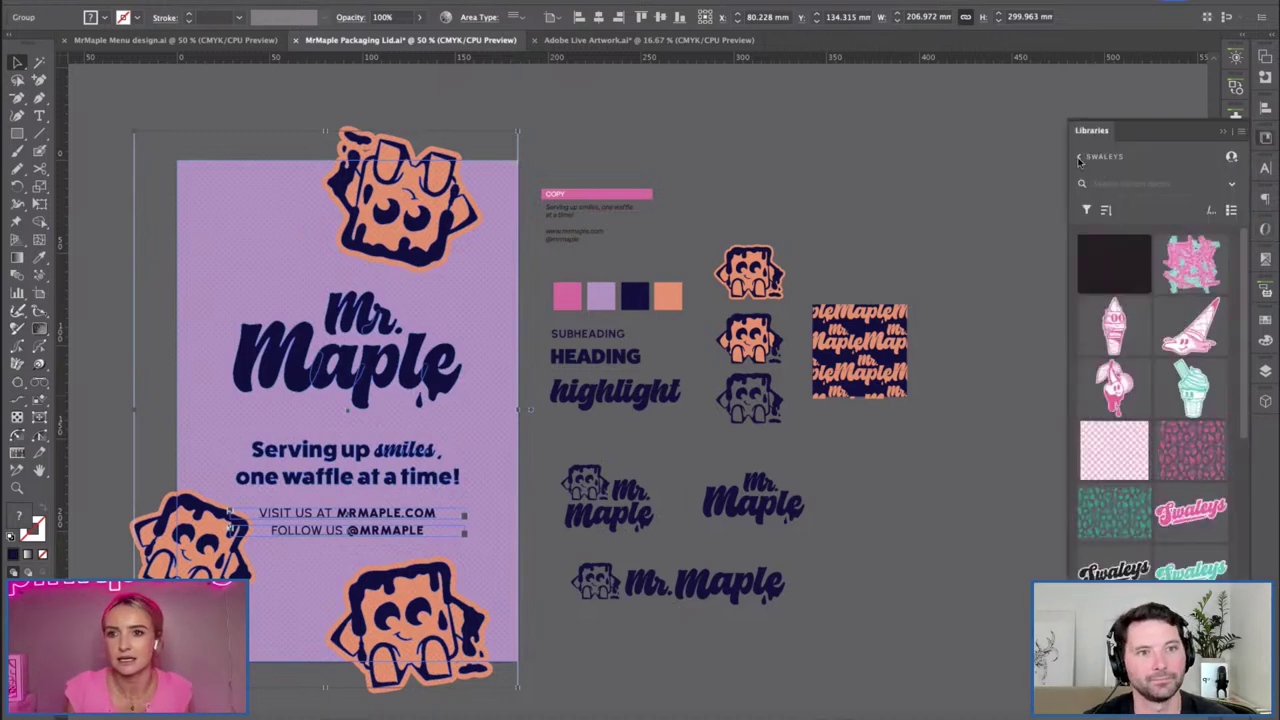
Create a library named 'Mr Maple' and add the poster artwork to it as a graphic.
{"action": "left_click", "coordinate": [1130, 208]}
{"action": "scroll", "coordinate": [1128, 282], "scroll_direction": "down", "scroll_amount": 1}
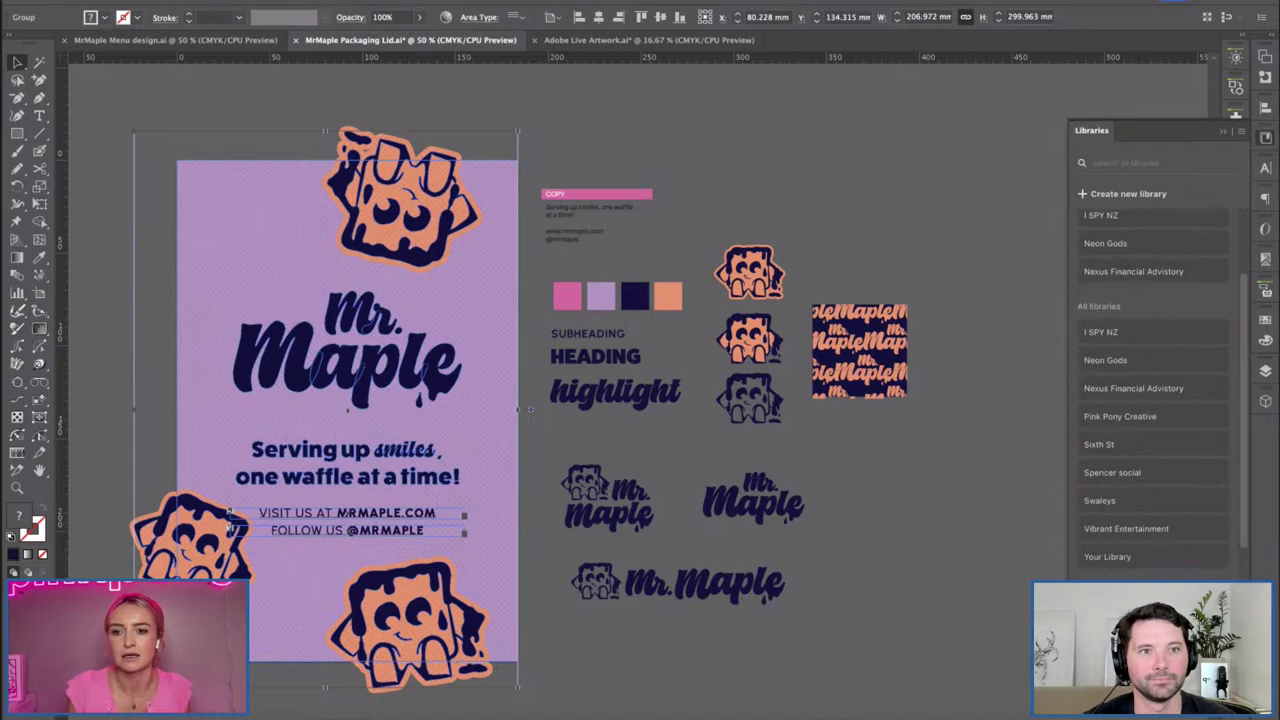
{"action": "left_click", "coordinate": [1157, 576]}
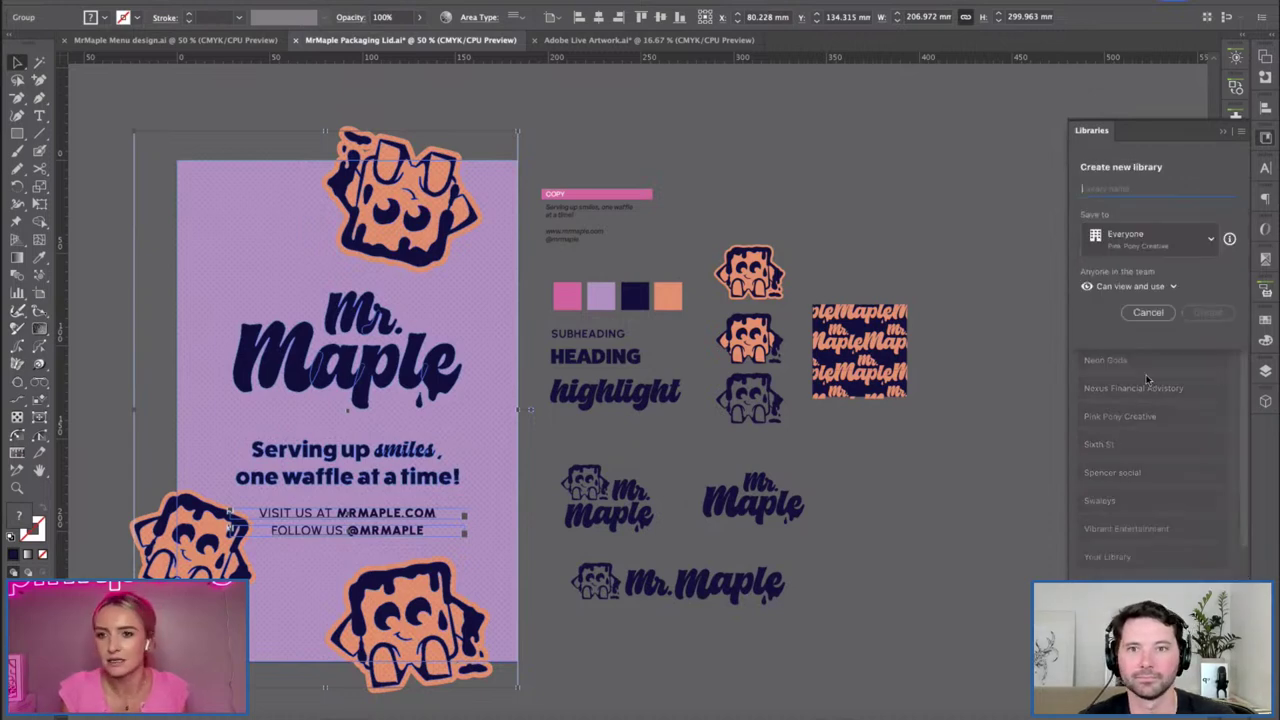
{"action": "type", "text": "Mr"}
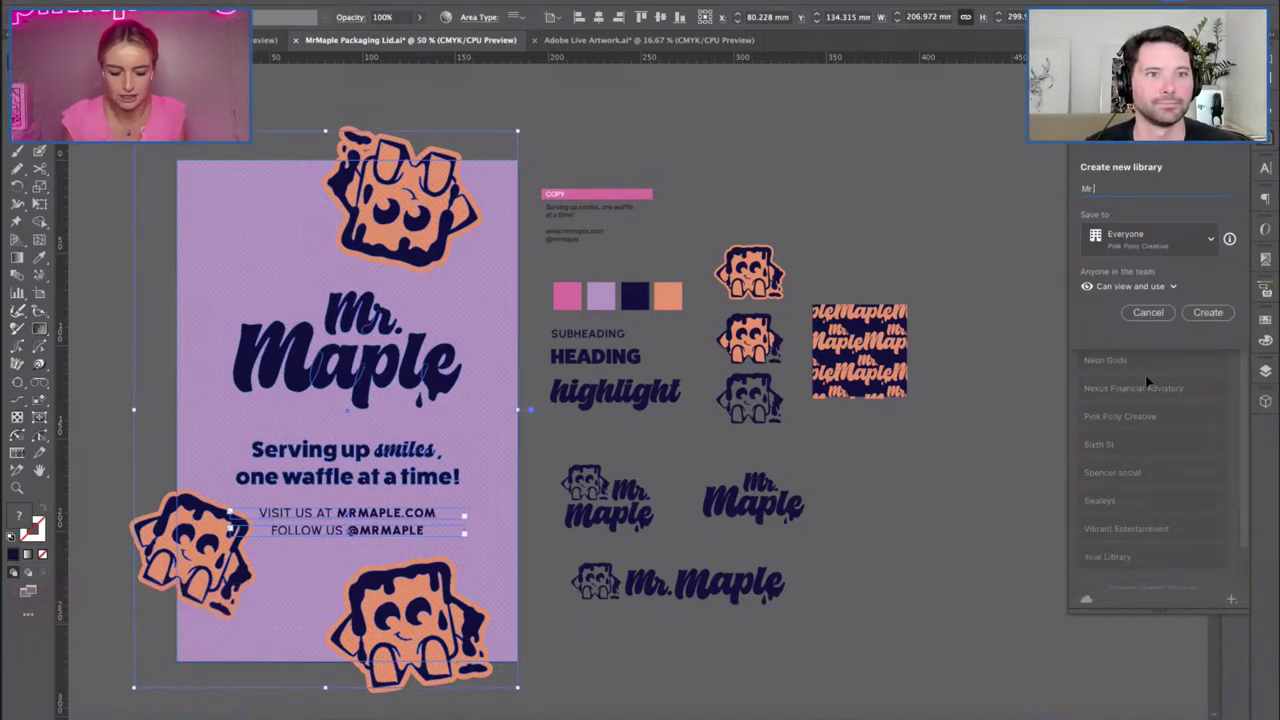
{"action": "type", "text": " Mapl"}
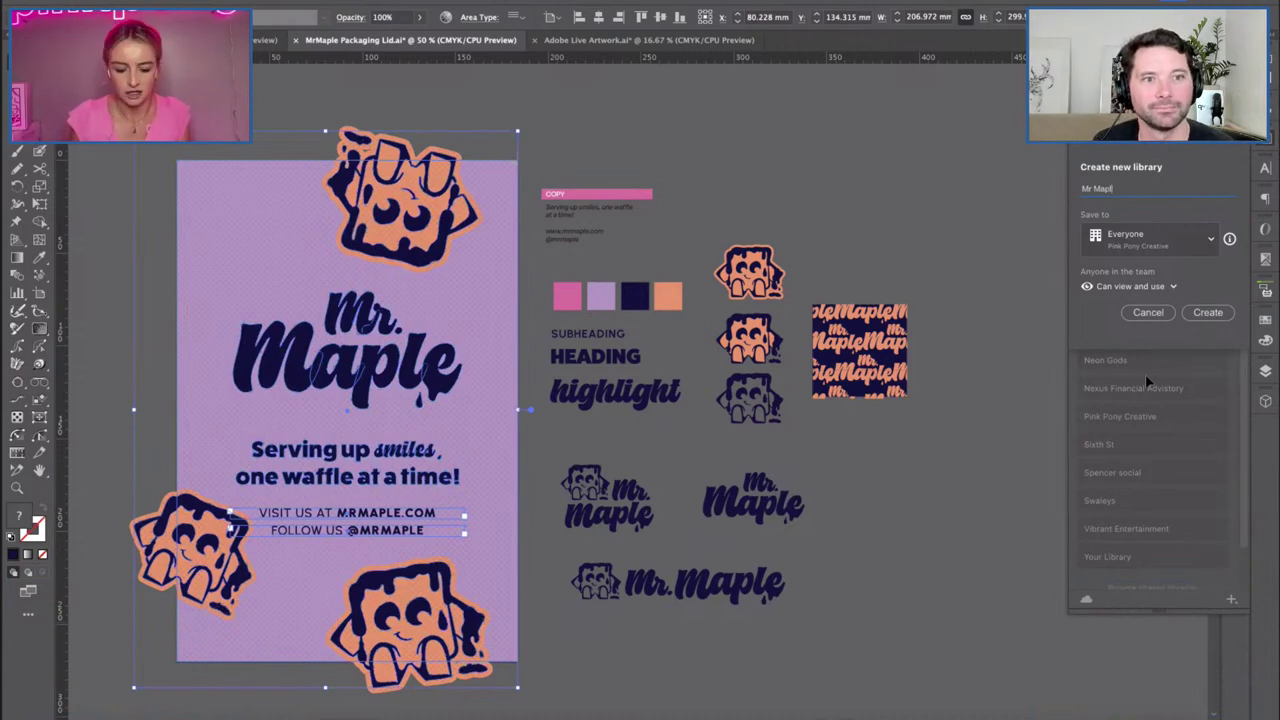
{"action": "type", "text": "e"}
{"action": "key", "text": "Return"}
{"action": "left_click", "coordinate": [1215, 600]}
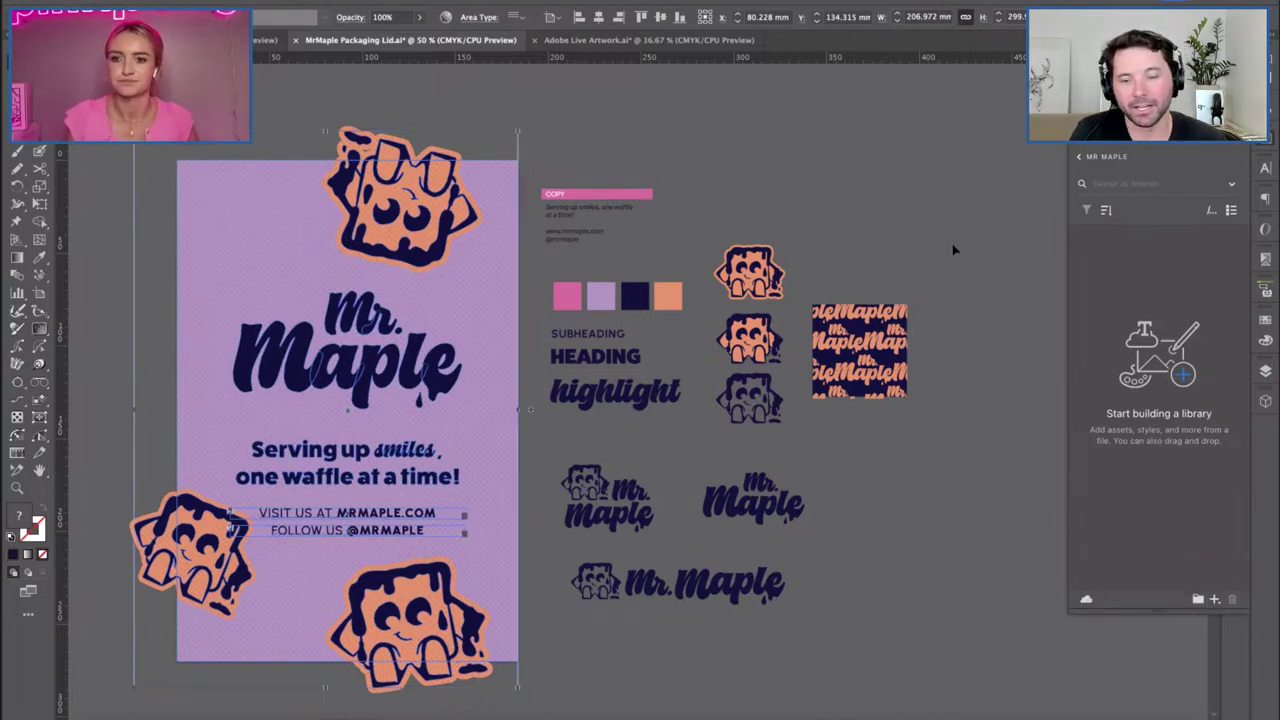
{"action": "left_click", "coordinate": [680, 316]}
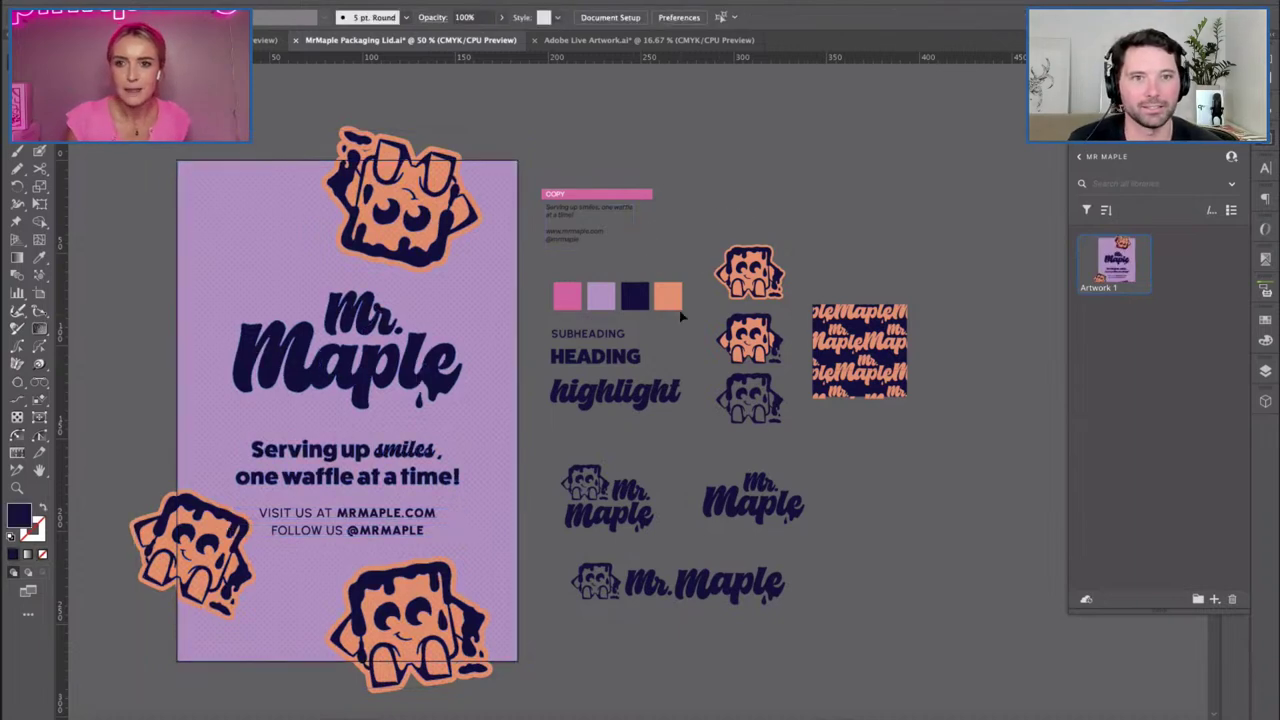
{"action": "key", "text": "space"}
{"action": "left_click_drag", "start_coordinate": [652, 322], "coordinate": [661, 312]}
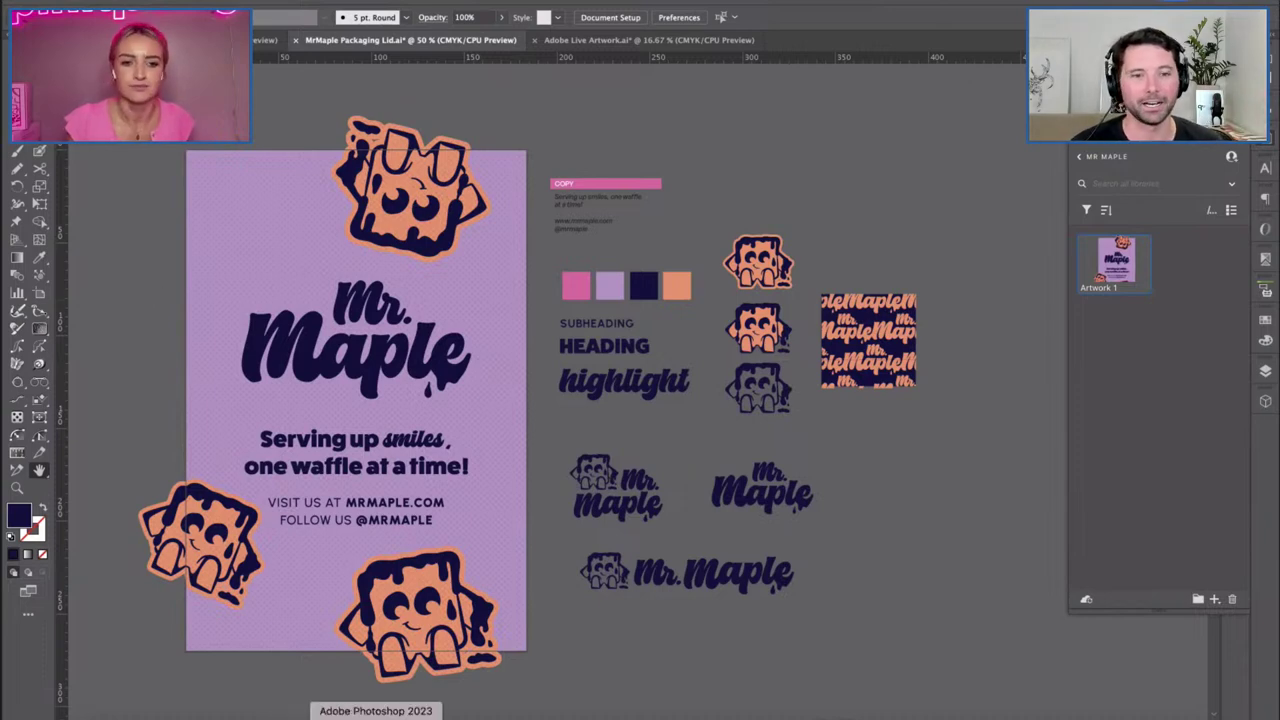
In Photoshop, open the LABEL DESIGN smart object for editing and show the Mr Maple library.
{"action": "left_click", "coordinate": [386, 711]}
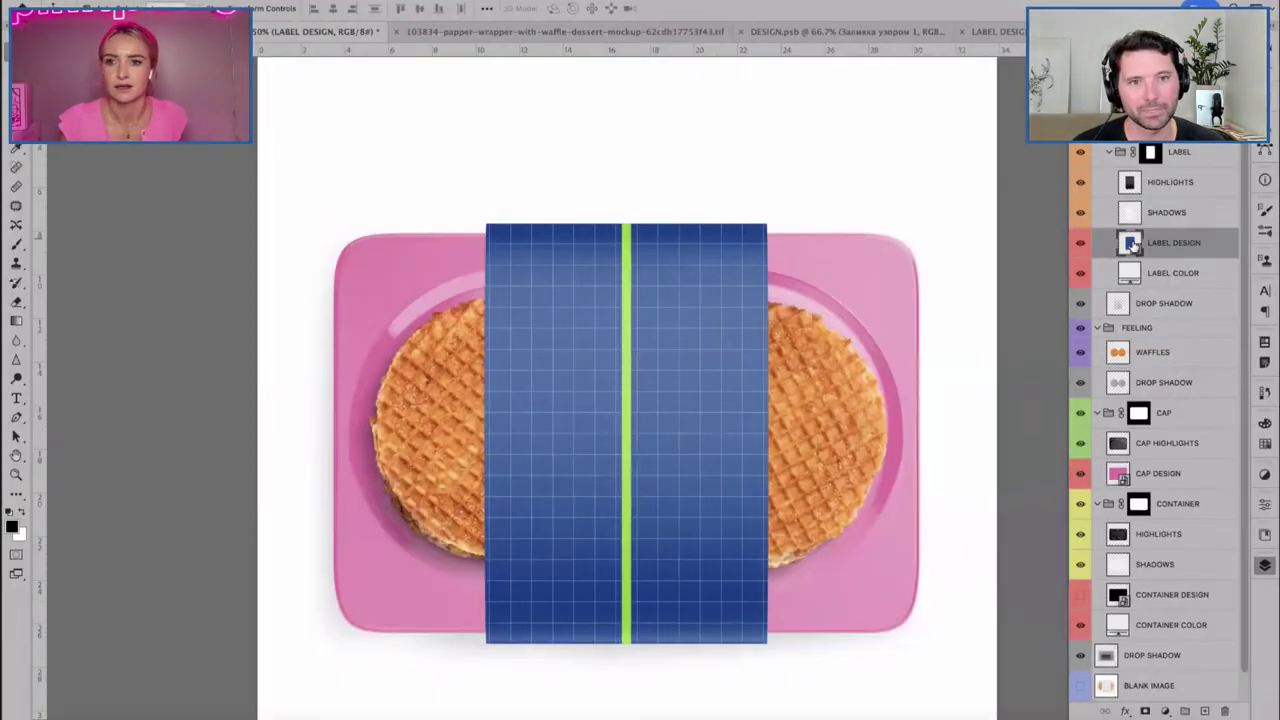
{"action": "double_click", "coordinate": [1129, 243]}
{"action": "left_click", "coordinate": [1264, 534]}
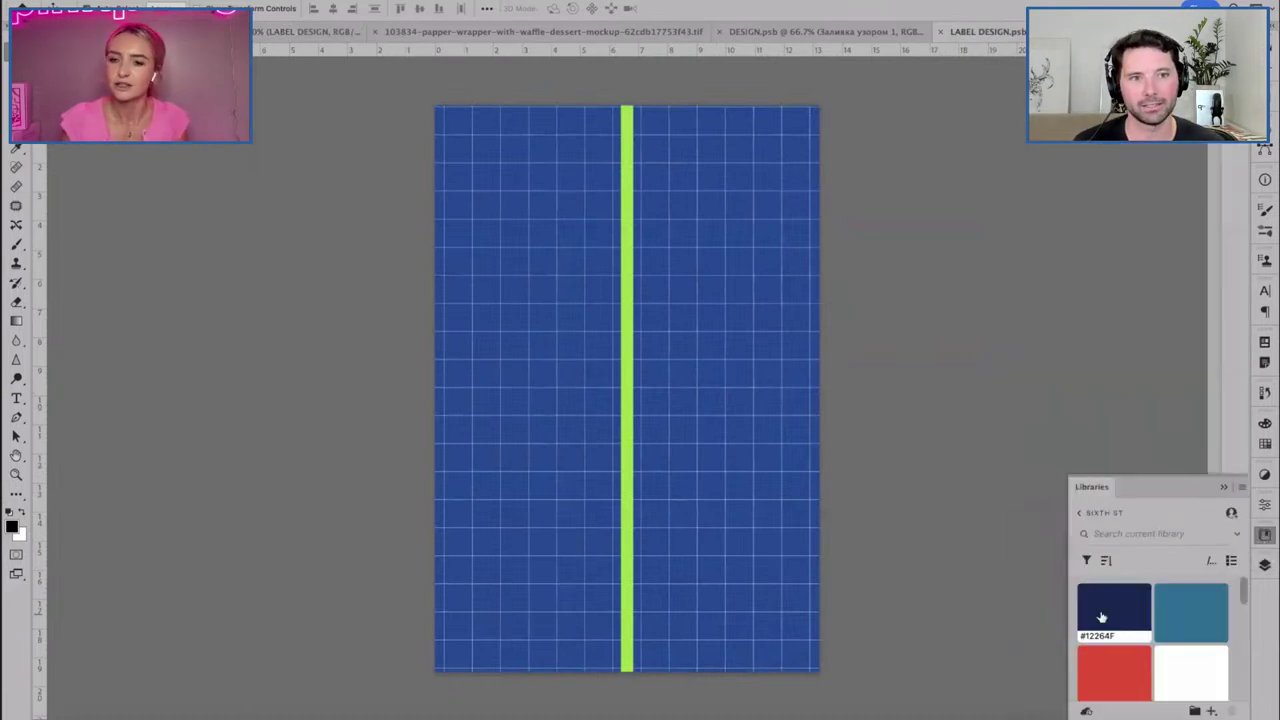
{"action": "left_click", "coordinate": [1079, 513]}
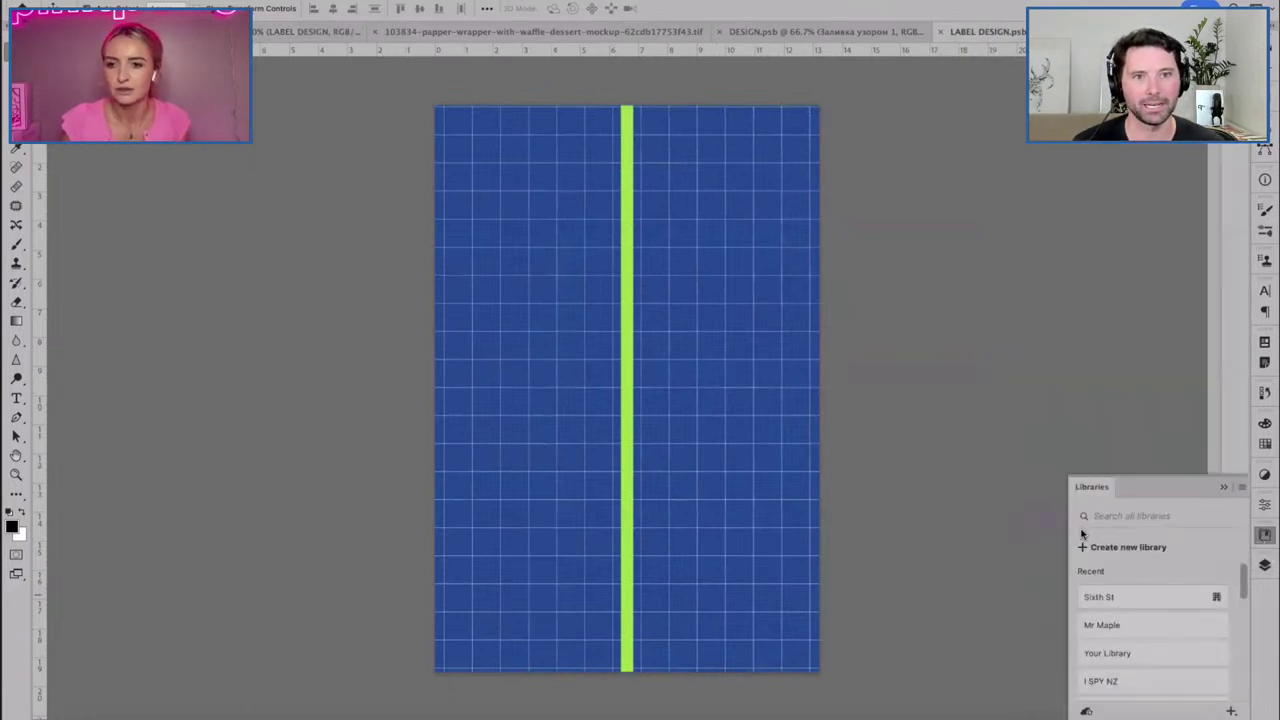
{"action": "left_click", "coordinate": [1176, 625]}
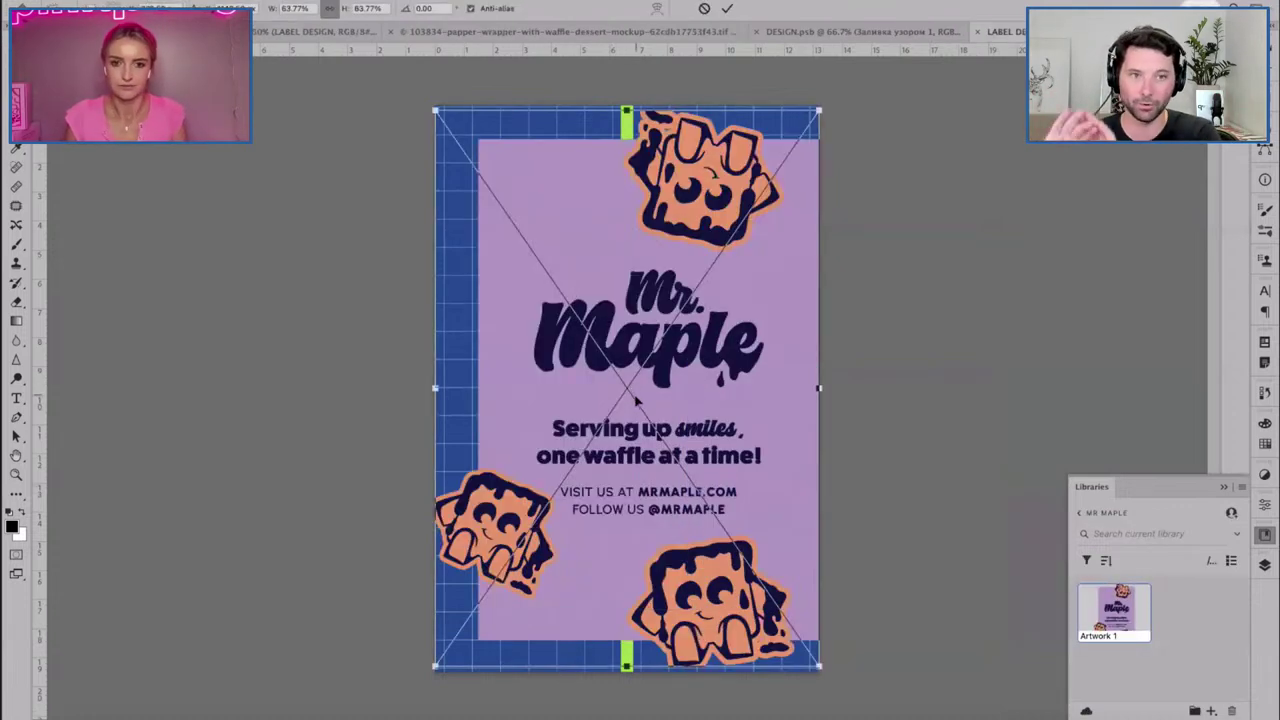
Scale the placed Artwork 1 poster to about 78%, position it on the label, and commit.
{"action": "left_click_drag", "start_coordinate": [481, 179], "coordinate": [438, 140]}
{"action": "left_click_drag", "start_coordinate": [773, 597], "coordinate": [797, 632]}
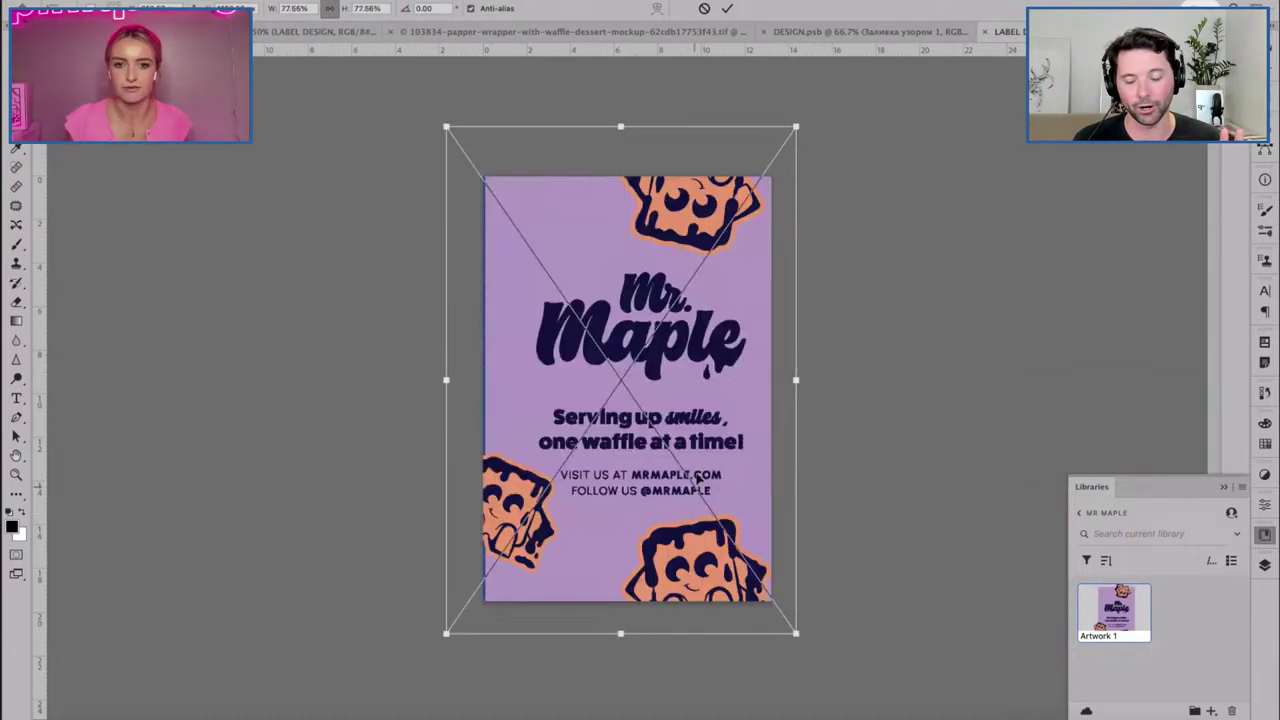
{"action": "left_click_drag", "start_coordinate": [642, 442], "coordinate": [630, 440]}
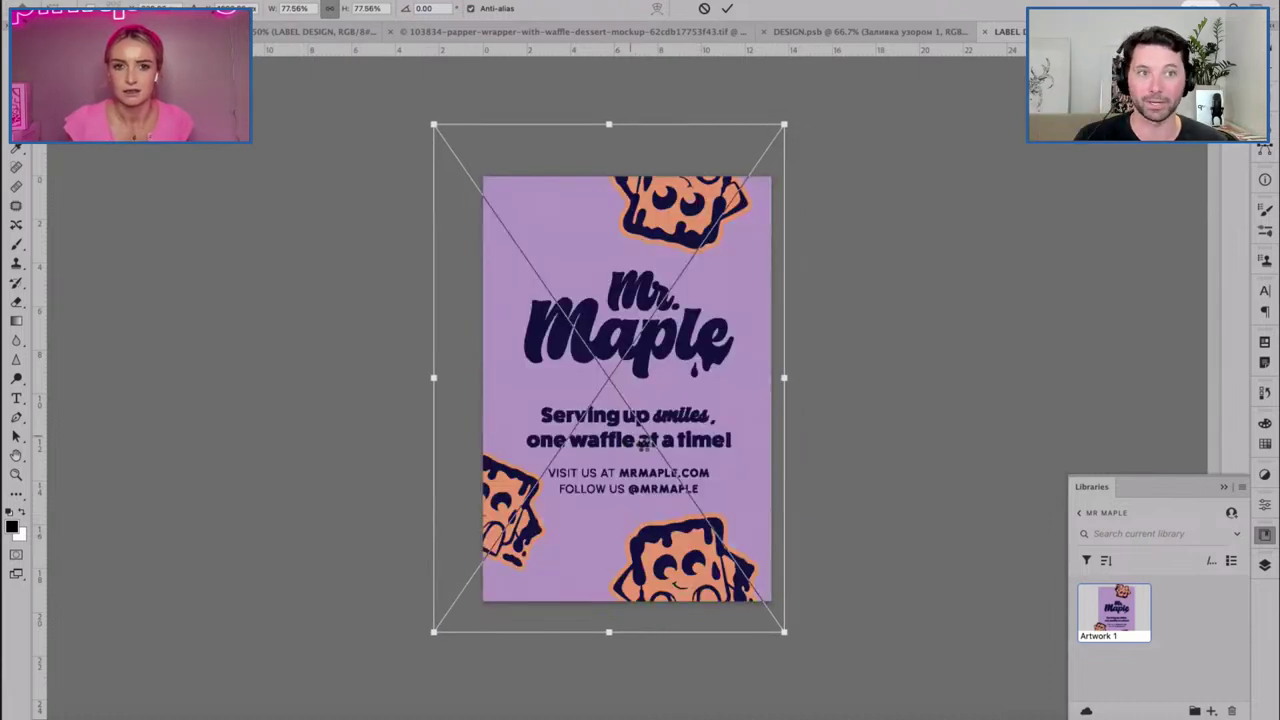
{"action": "key", "text": "Return"}
{"action": "mouse_move", "coordinate": [618, 481]}
{"action": "left_mouse_down"}
{"action": "mouse_move", "coordinate": [636, 478]}
{"action": "mouse_move", "coordinate": [626, 491]}
{"action": "left_mouse_up"}
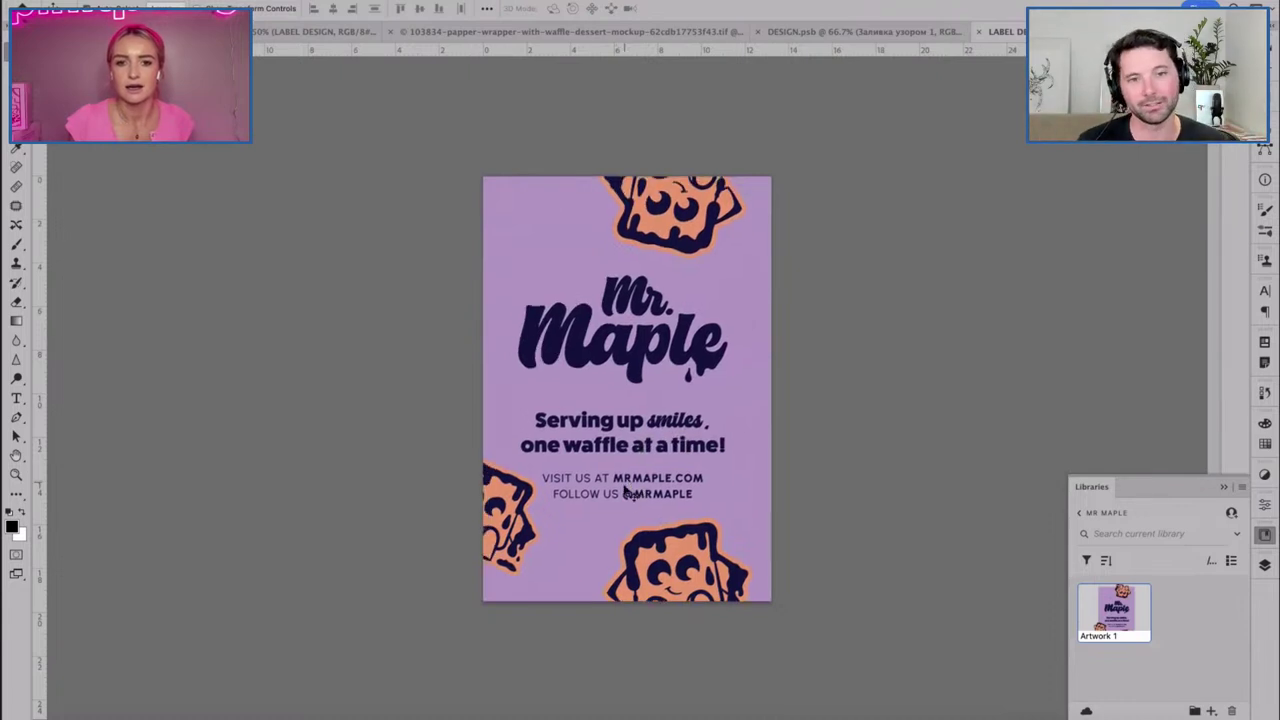
{"action": "left_click", "coordinate": [1265, 534]}
{"action": "left_click", "coordinate": [1265, 564]}
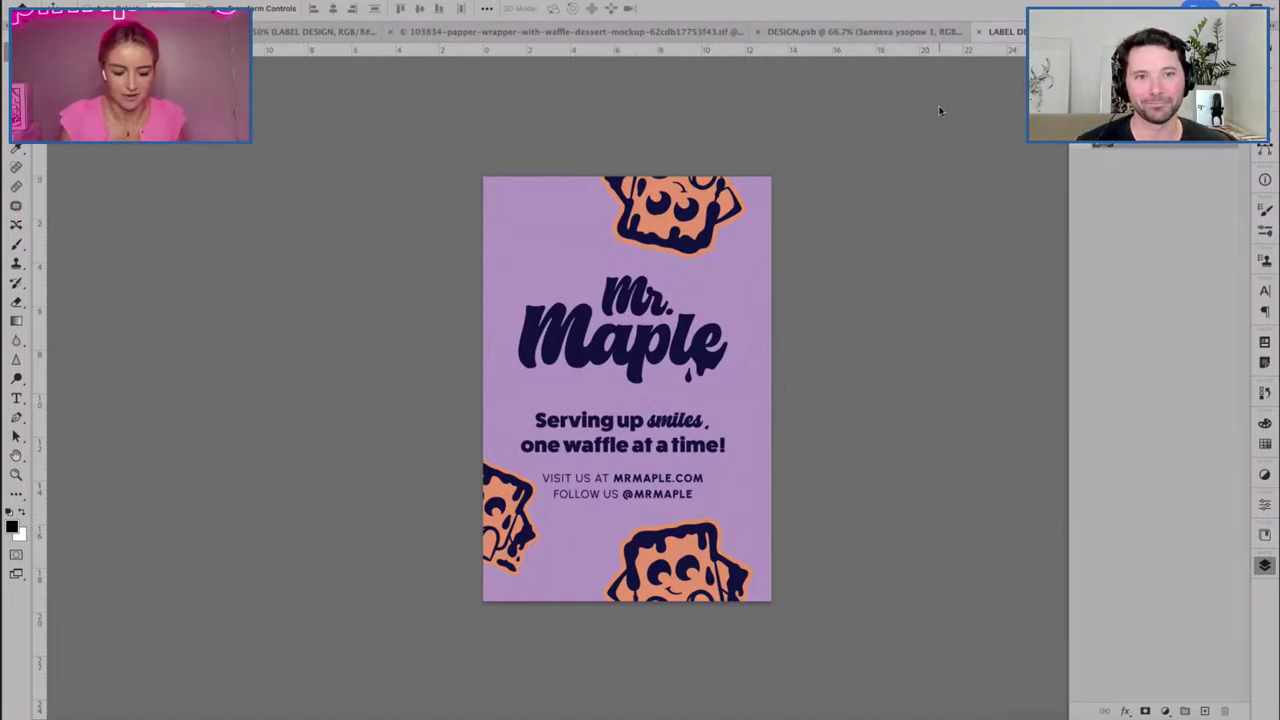
Close the DESIGN document and close LABEL DESIGN.psb, saving its changes.
{"action": "left_click", "coordinate": [868, 32]}
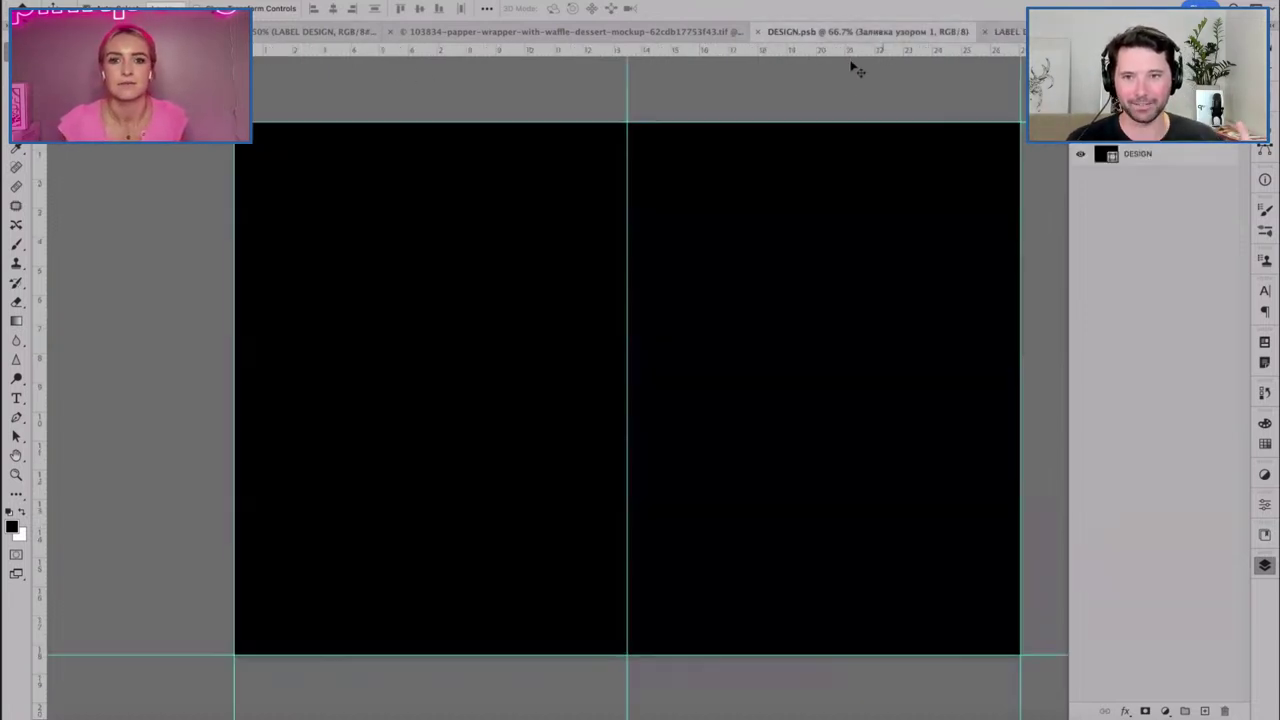
{"action": "key", "text": "super+w"}
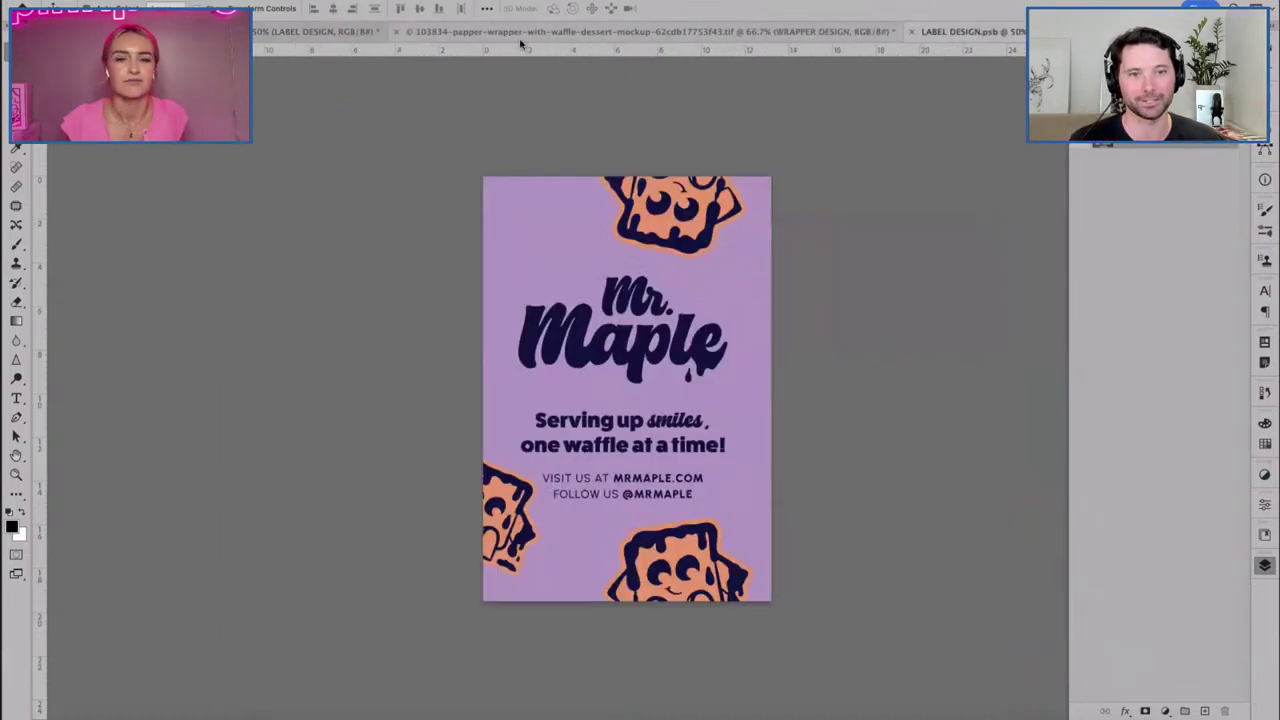
{"action": "left_click", "coordinate": [911, 32]}
{"action": "left_click", "coordinate": [666, 249]}
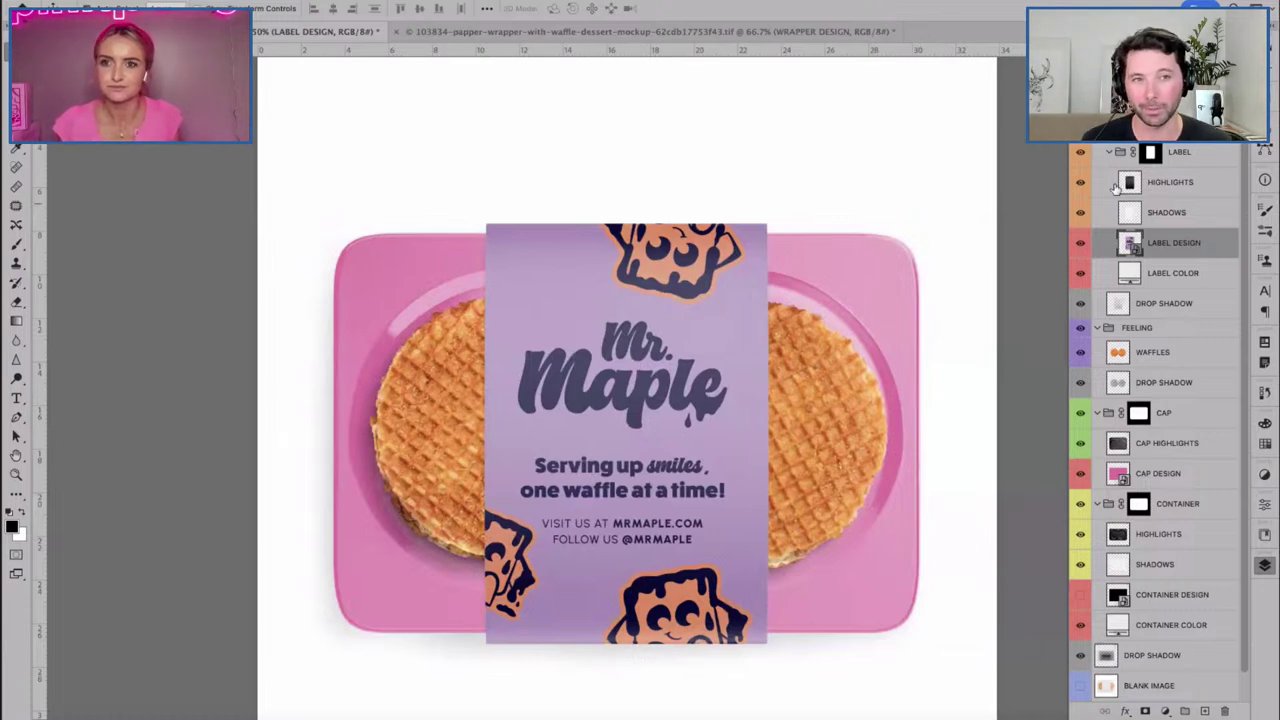
Lower the HIGHLIGHTS layer opacity to 50%, then return to Illustrator.
{"action": "left_click", "coordinate": [1175, 213]}
{"action": "left_click", "coordinate": [1080, 183]}
{"action": "left_click", "coordinate": [1080, 183]}
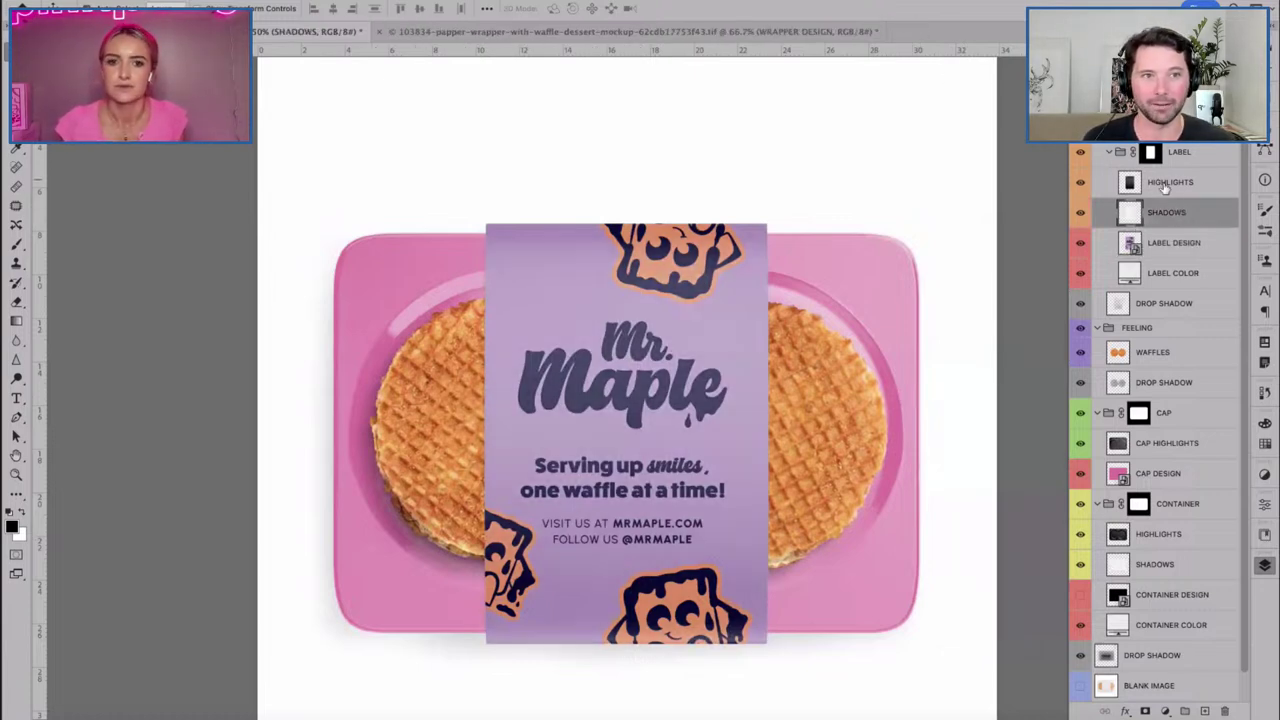
{"action": "left_click", "coordinate": [1130, 182]}
{"action": "key", "text": "5"}
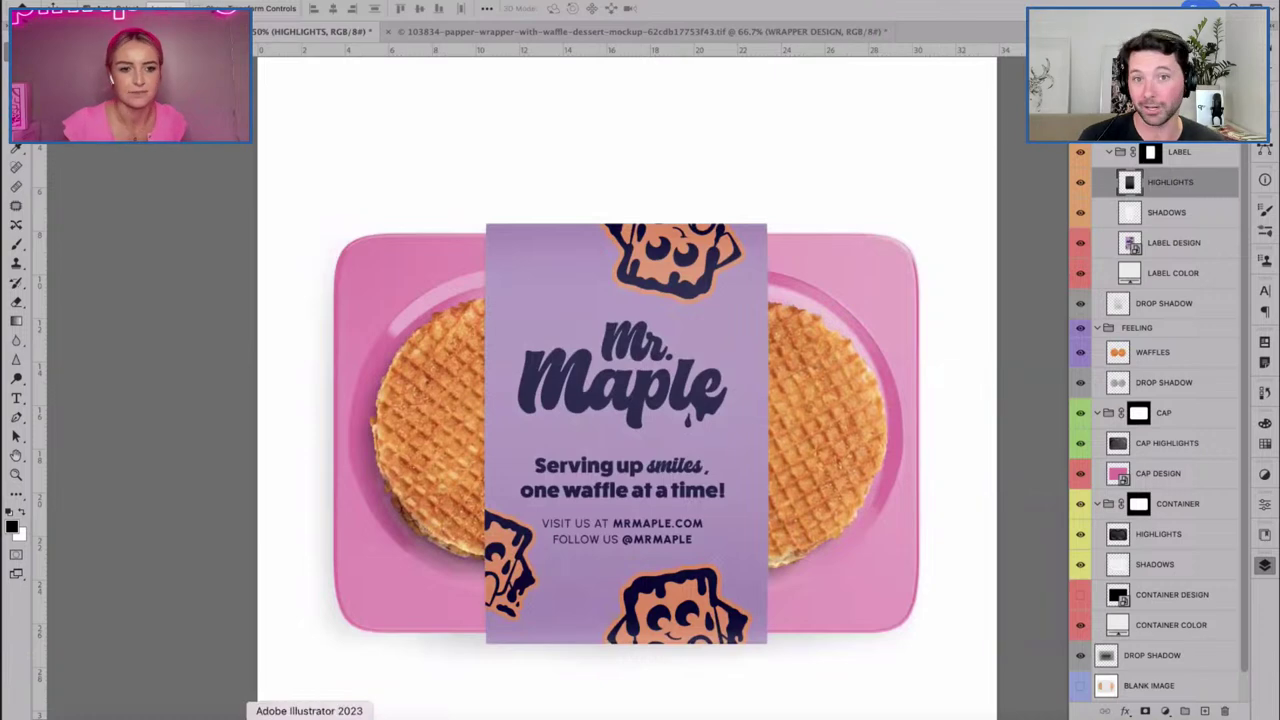
{"action": "left_click", "coordinate": [63, 712]}
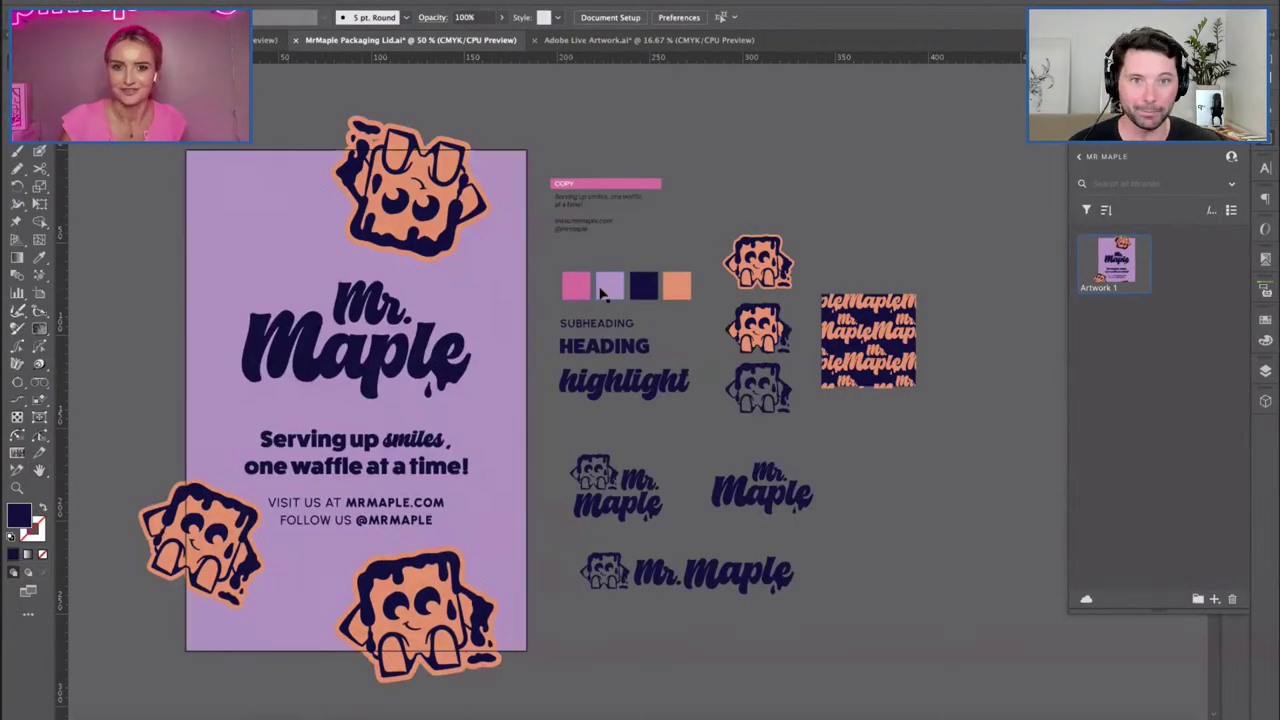
Check the lavender swatch's values, then read the navy swatch's hex value #12143d.
{"action": "left_click", "coordinate": [609, 287]}
{"action": "double_click", "coordinate": [19, 515]}
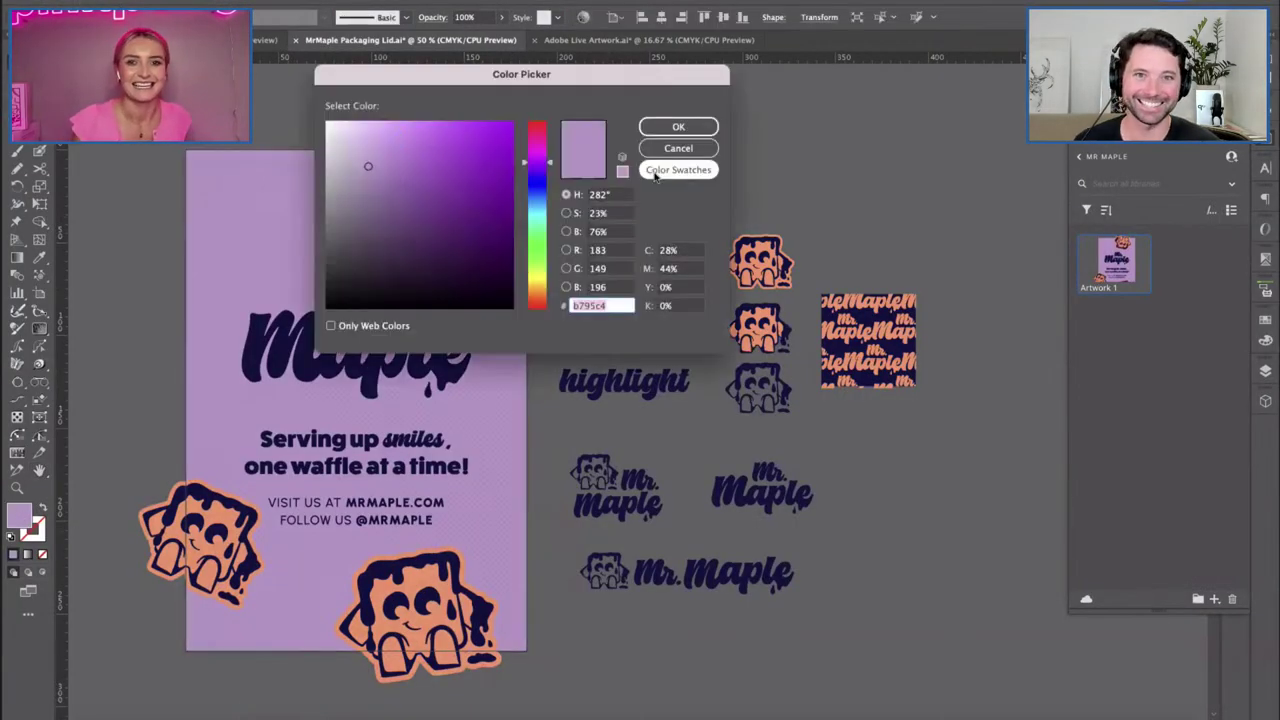
{"action": "left_click", "coordinate": [678, 148]}
{"action": "left_click", "coordinate": [644, 286]}
{"action": "double_click", "coordinate": [20, 515]}
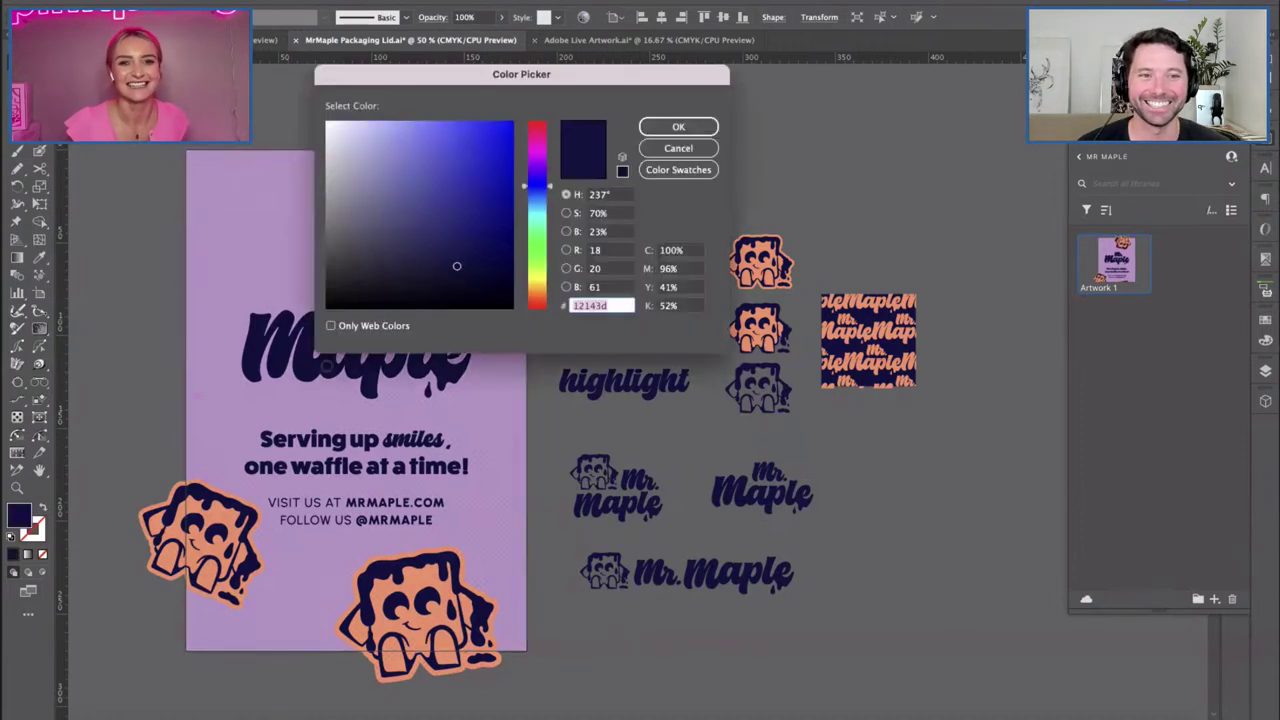
{"action": "left_click", "coordinate": [664, 128]}
{"action": "left_click", "coordinate": [340, 712]}
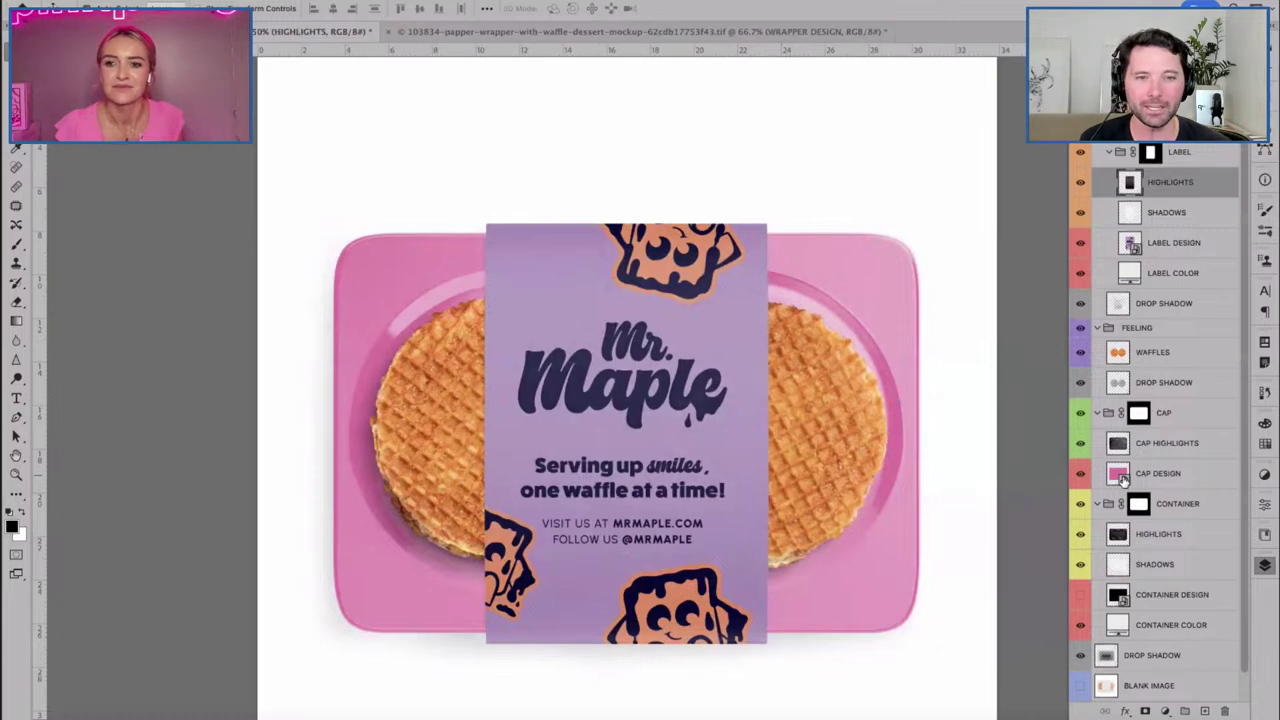
Fill the CAP DESIGN smart object with the navy colour and close it, keeping the changes.
{"action": "double_click", "coordinate": [1118, 476]}
{"action": "double_click", "coordinate": [1105, 153]}
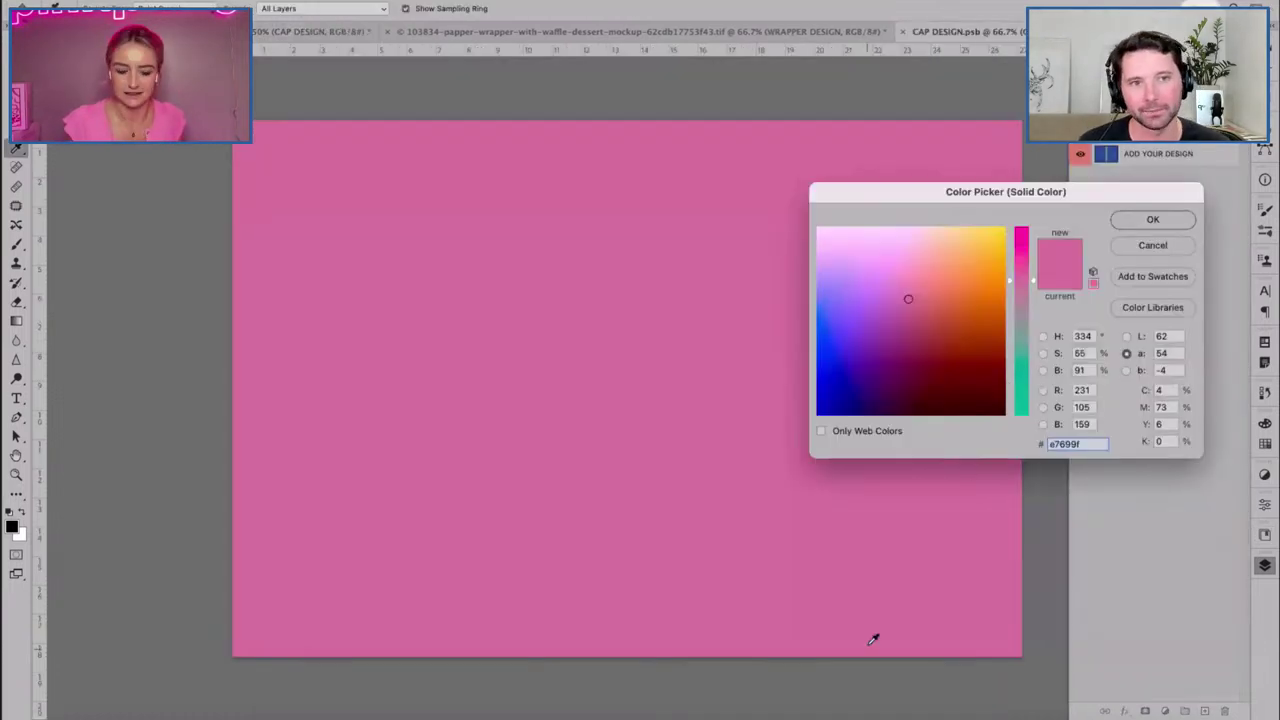
{"action": "type", "text": "12143d"}
{"action": "key", "text": "Return"}
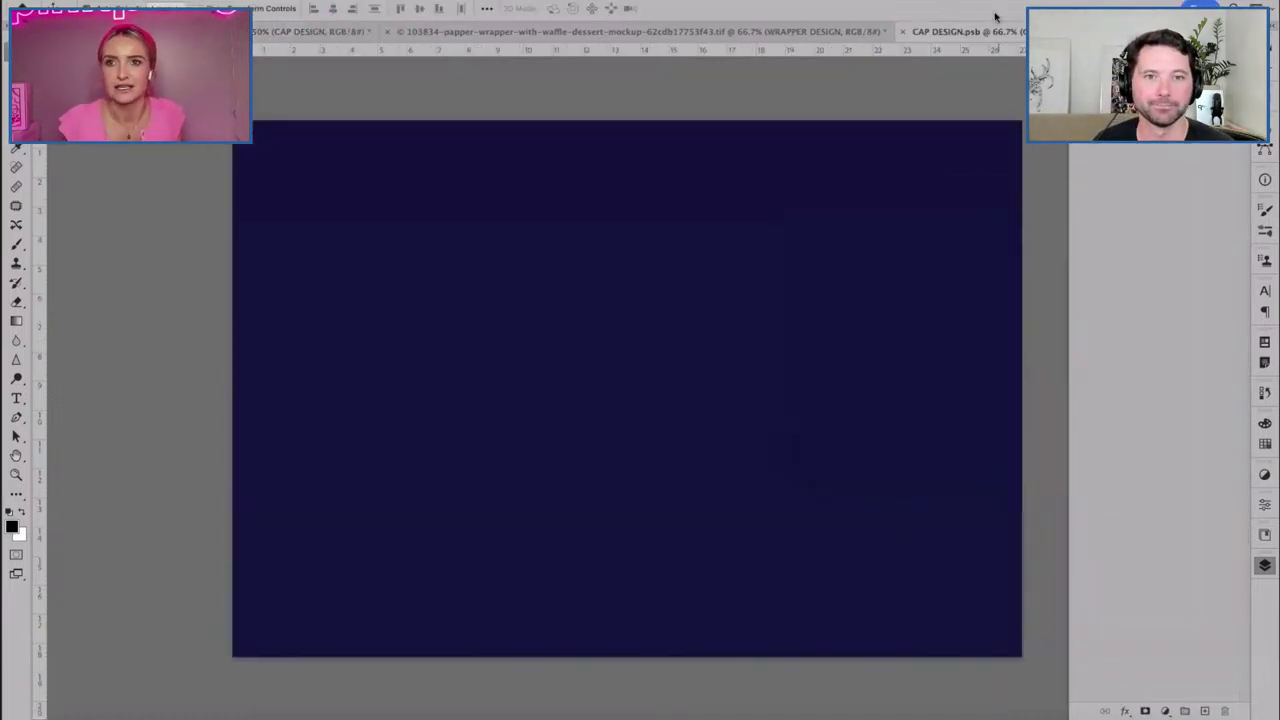
{"action": "left_click", "coordinate": [904, 32]}
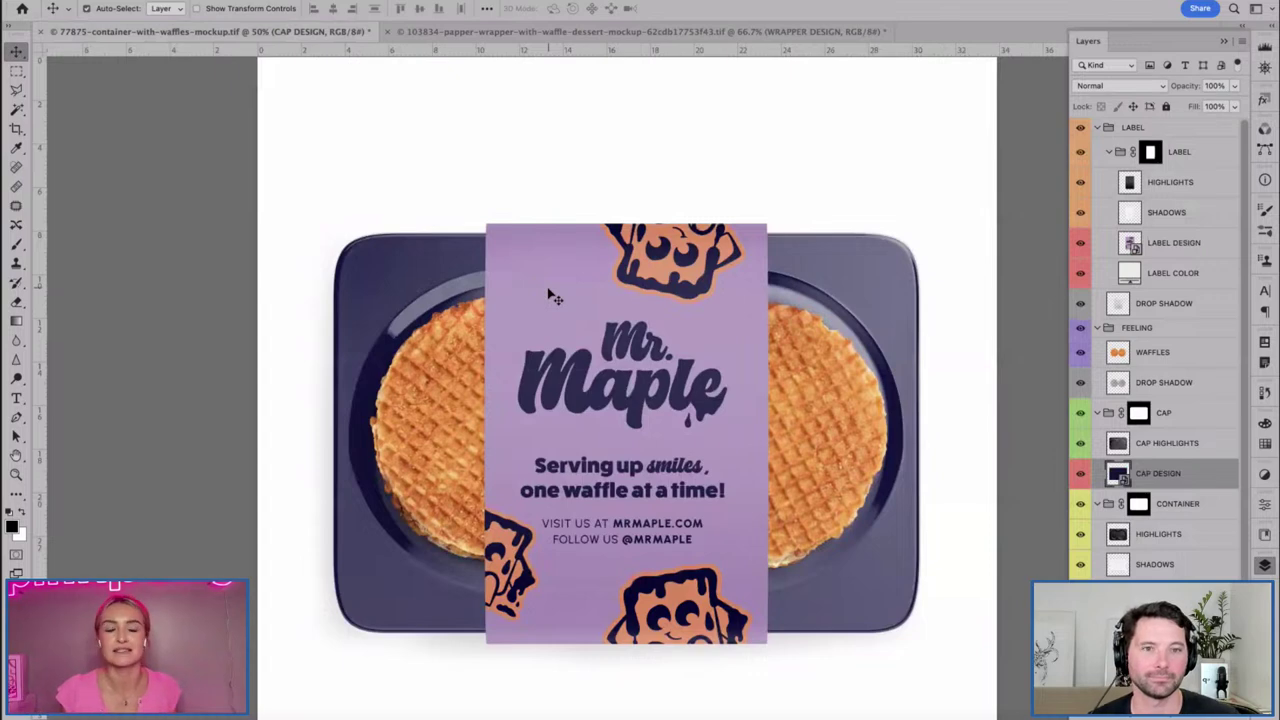
Scroll and pan around the waffle container mockup to review the updated label.
{"action": "scroll", "coordinate": [1160, 400], "scroll_direction": "down", "scroll_amount": 1}
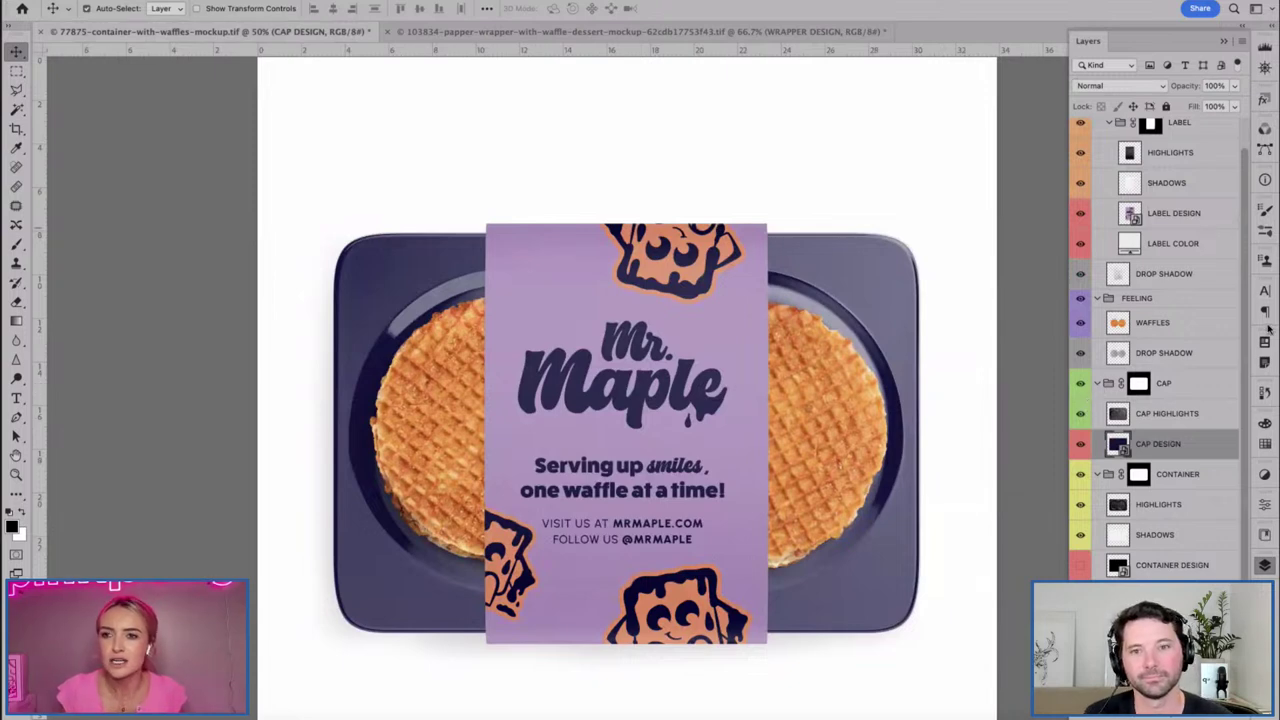
{"action": "scroll", "coordinate": [1200, 300], "scroll_direction": "up", "scroll_amount": 1}
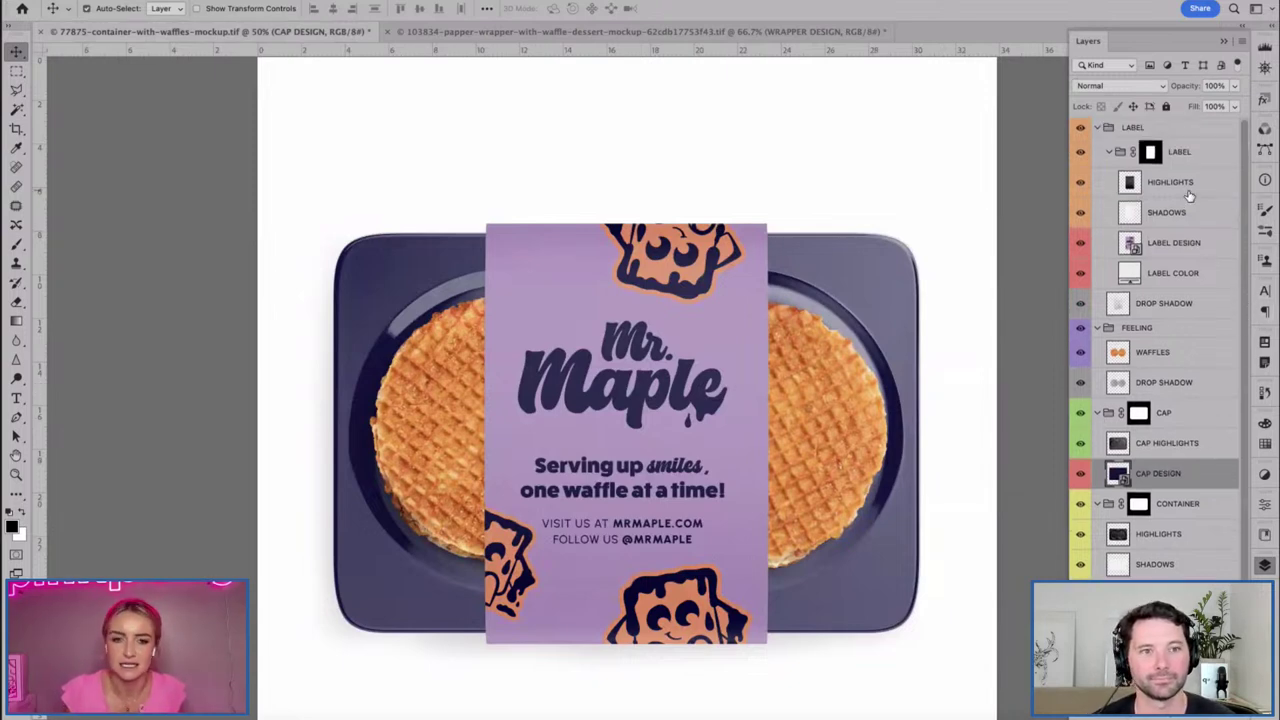
{"action": "scroll", "coordinate": [1189, 195], "scroll_direction": "down", "scroll_amount": 1}
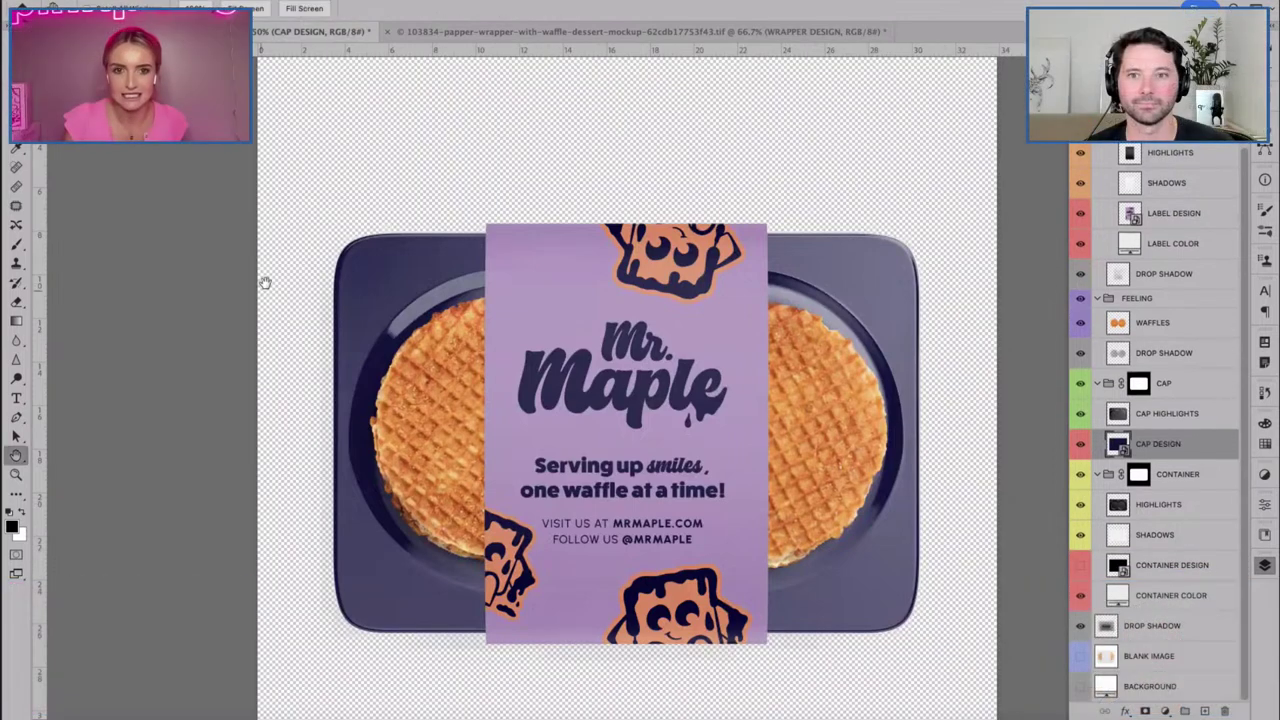
{"action": "left_click_drag", "start_coordinate": [264, 277], "coordinate": [235, 273]}
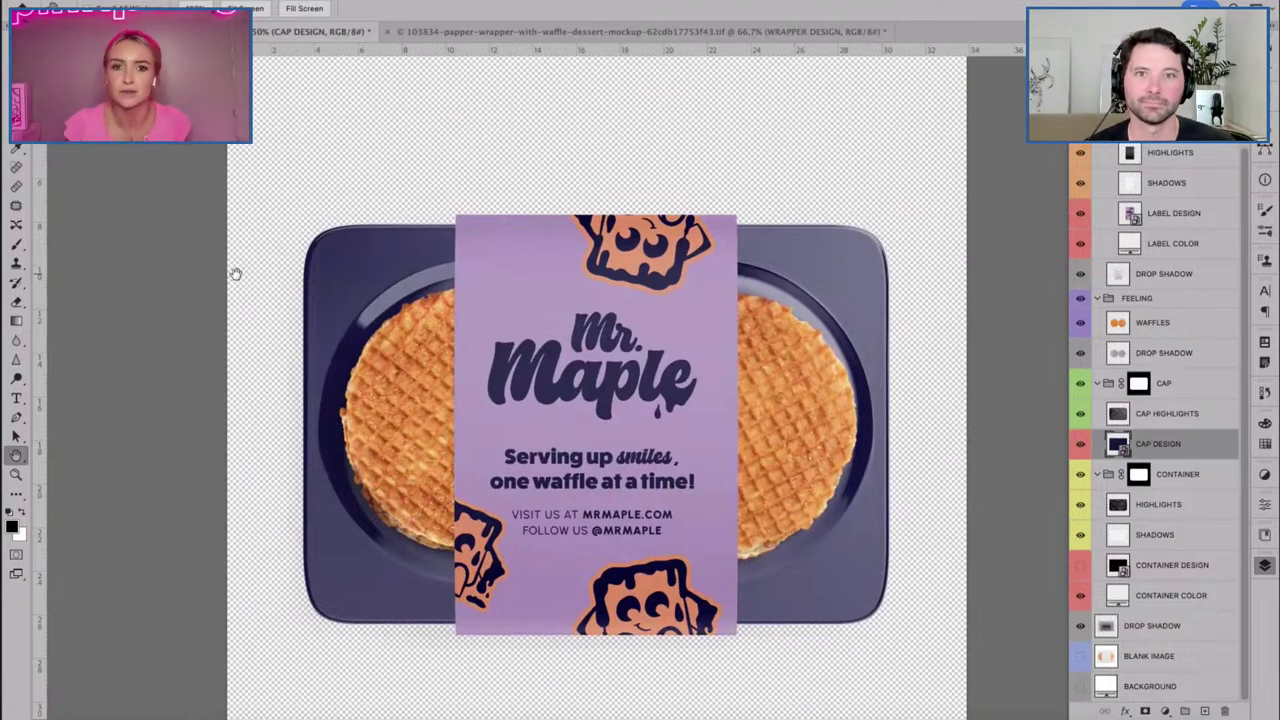
{"action": "left_click_drag", "start_coordinate": [300, 174], "coordinate": [280, 157]}
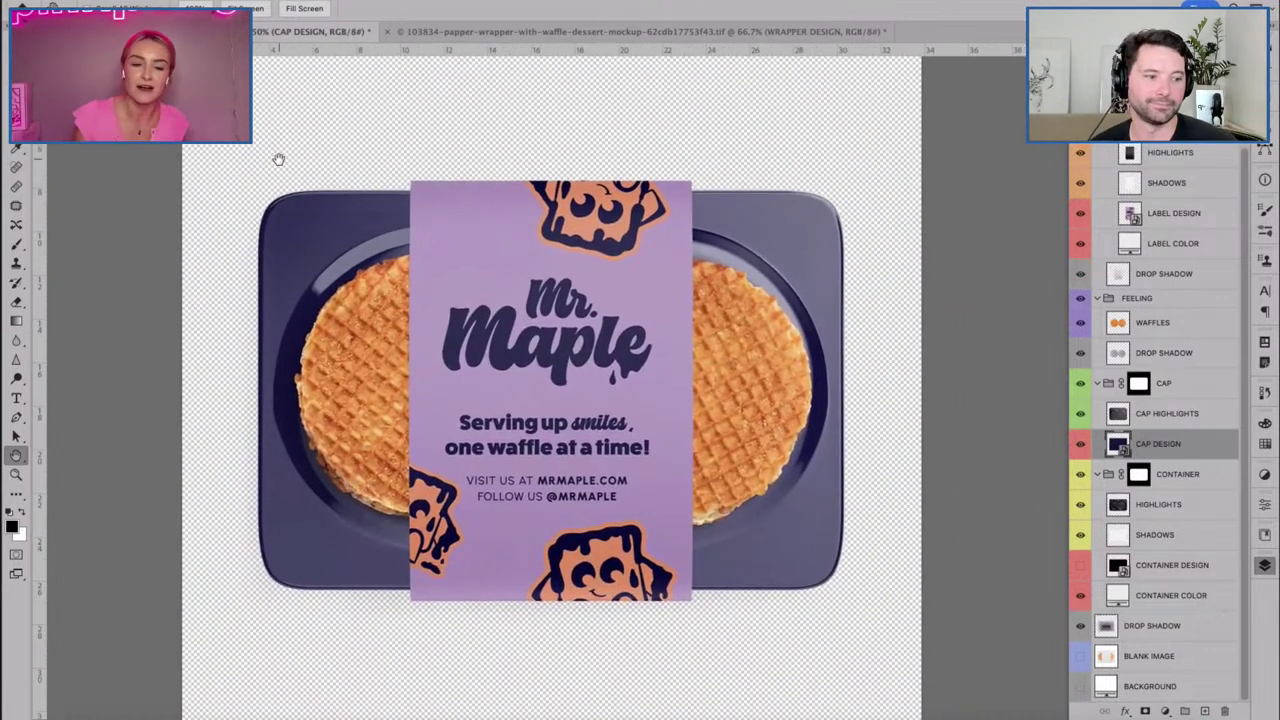
{"action": "scroll", "coordinate": [160, 371], "scroll_direction": "down", "scroll_amount": 2}
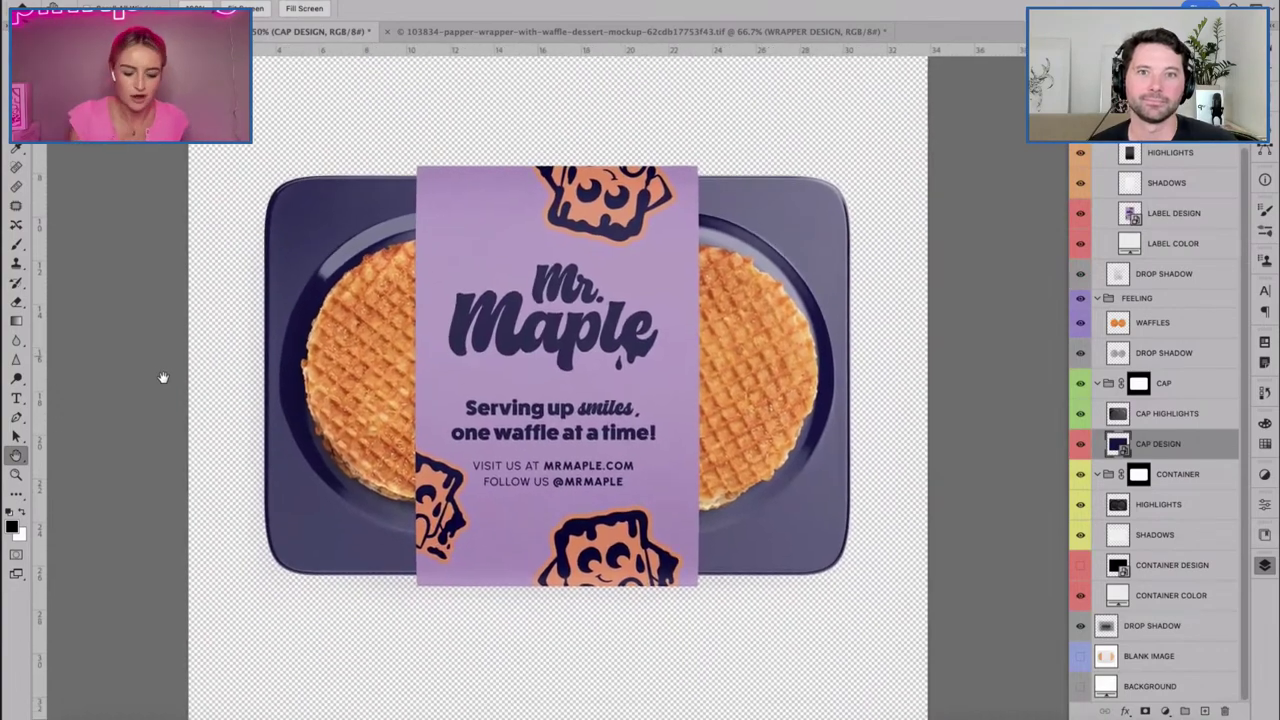
{"action": "scroll", "coordinate": [180, 390], "scroll_direction": "up", "scroll_amount": 1}
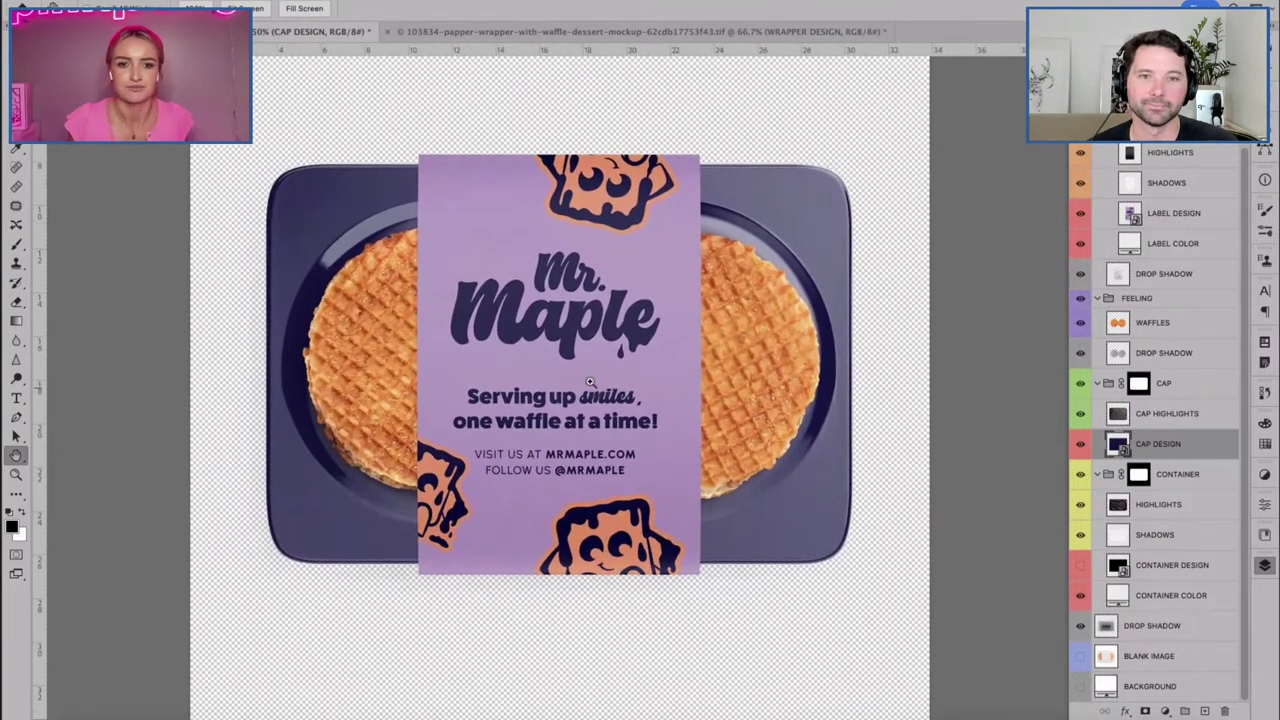
Save the waffle container mockup as a Photoshop file with Maximize Compatibility.
{"action": "key", "text": "super+shift+s"}
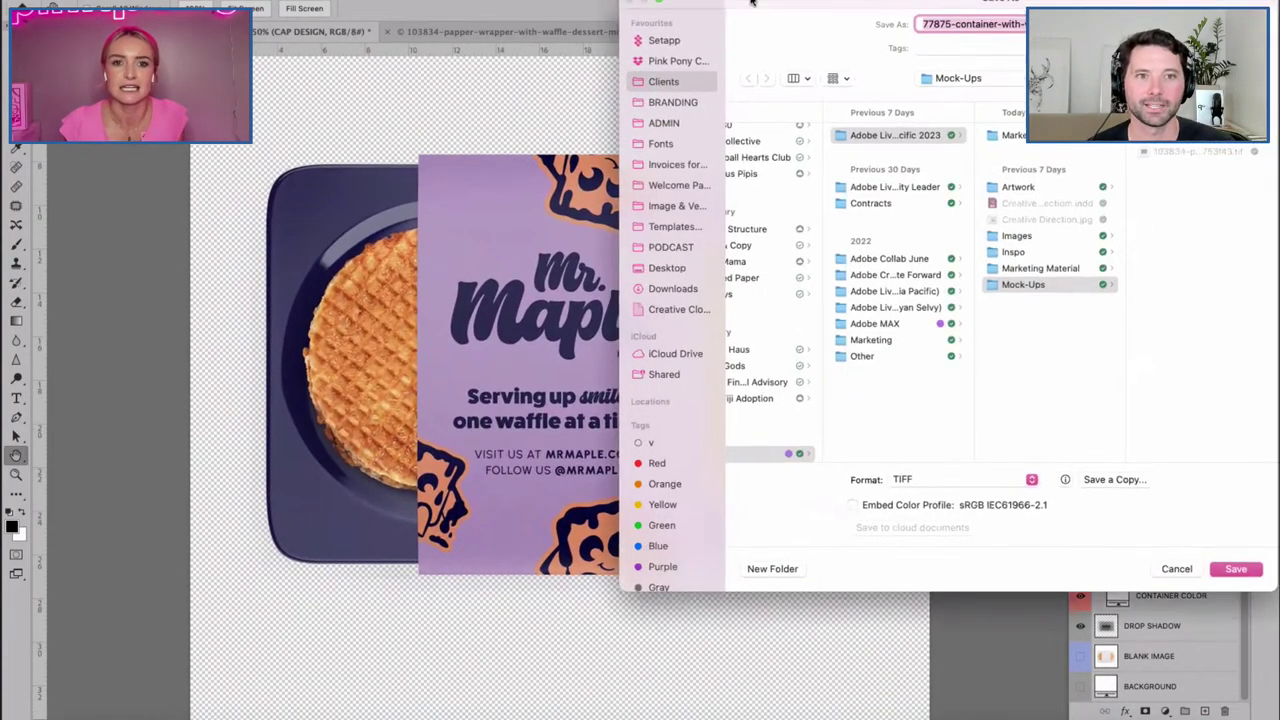
{"action": "left_click", "coordinate": [990, 531]}
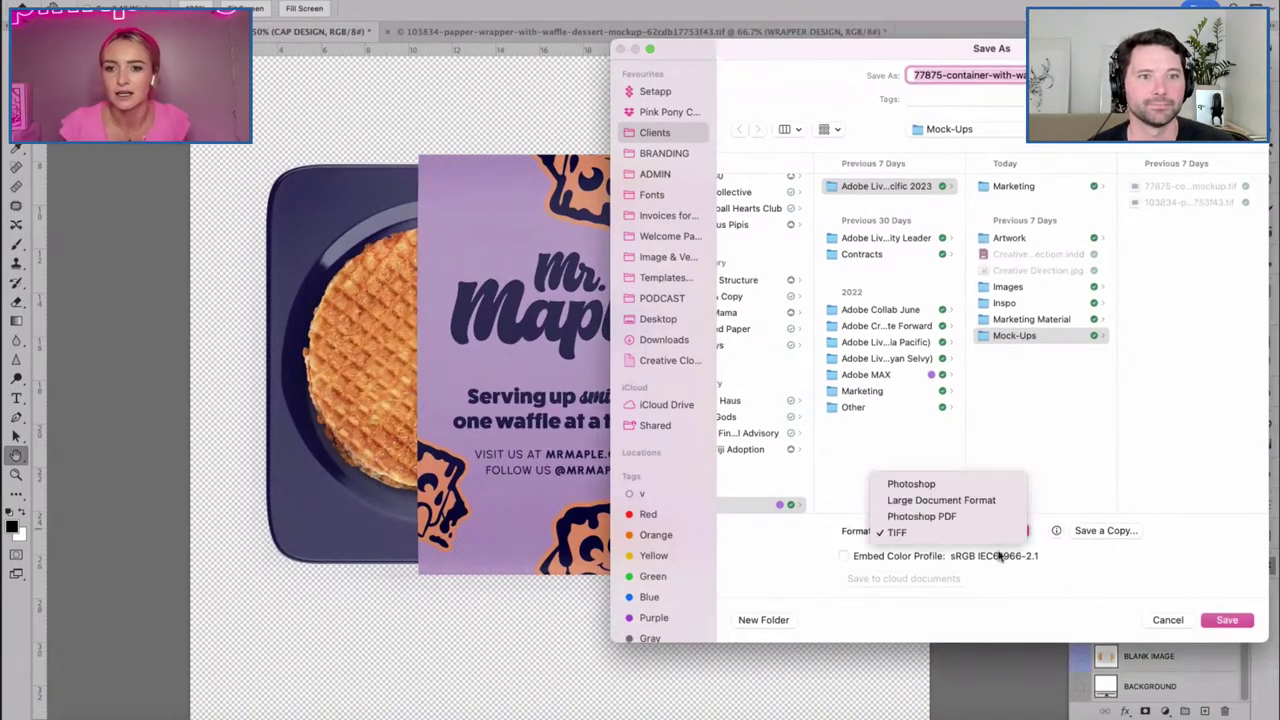
{"action": "left_click", "coordinate": [922, 486]}
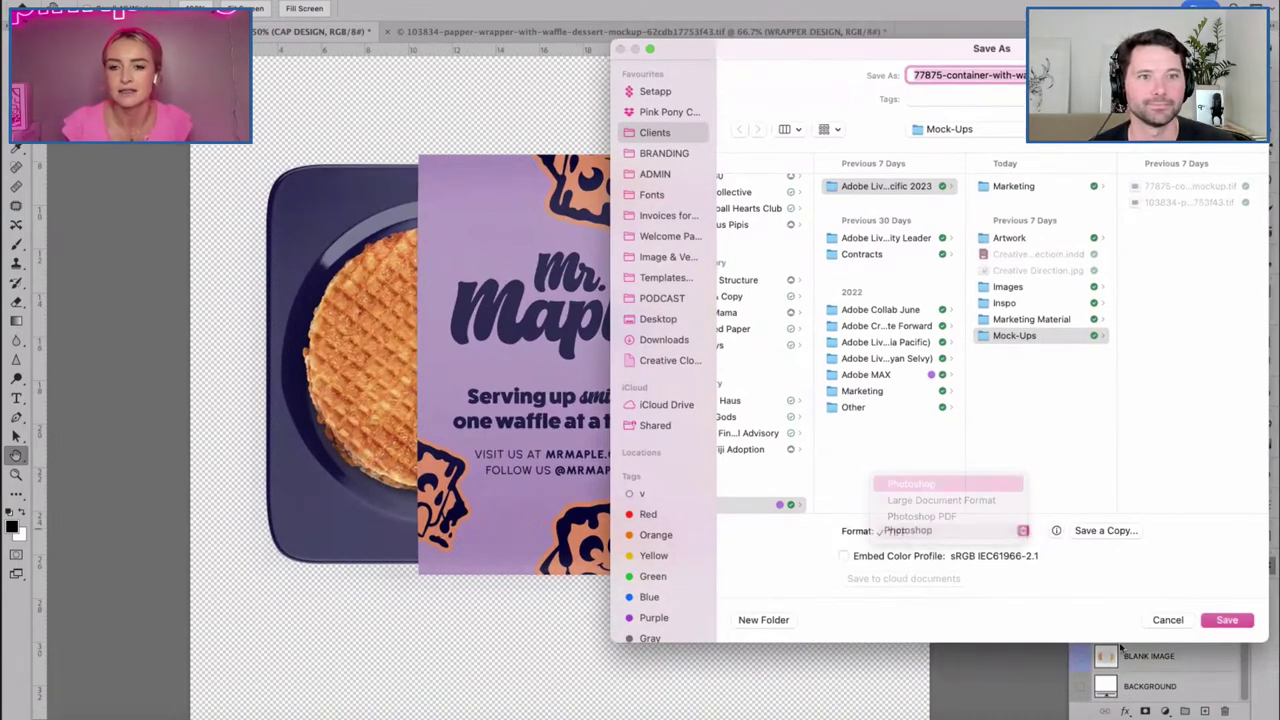
{"action": "left_click", "coordinate": [1227, 619]}
{"action": "key", "text": "Return"}
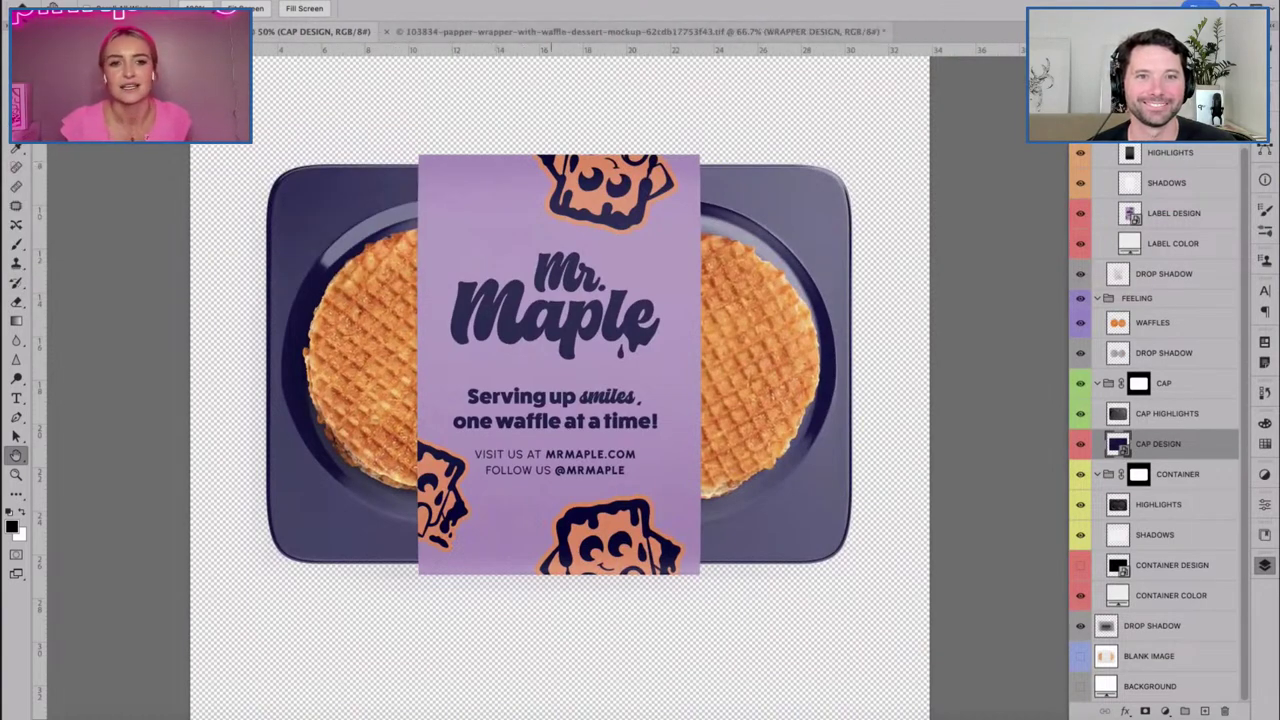
Save the paper wrapper mockup as a Photoshop file too.
{"action": "key", "text": "ctrl+Tab"}
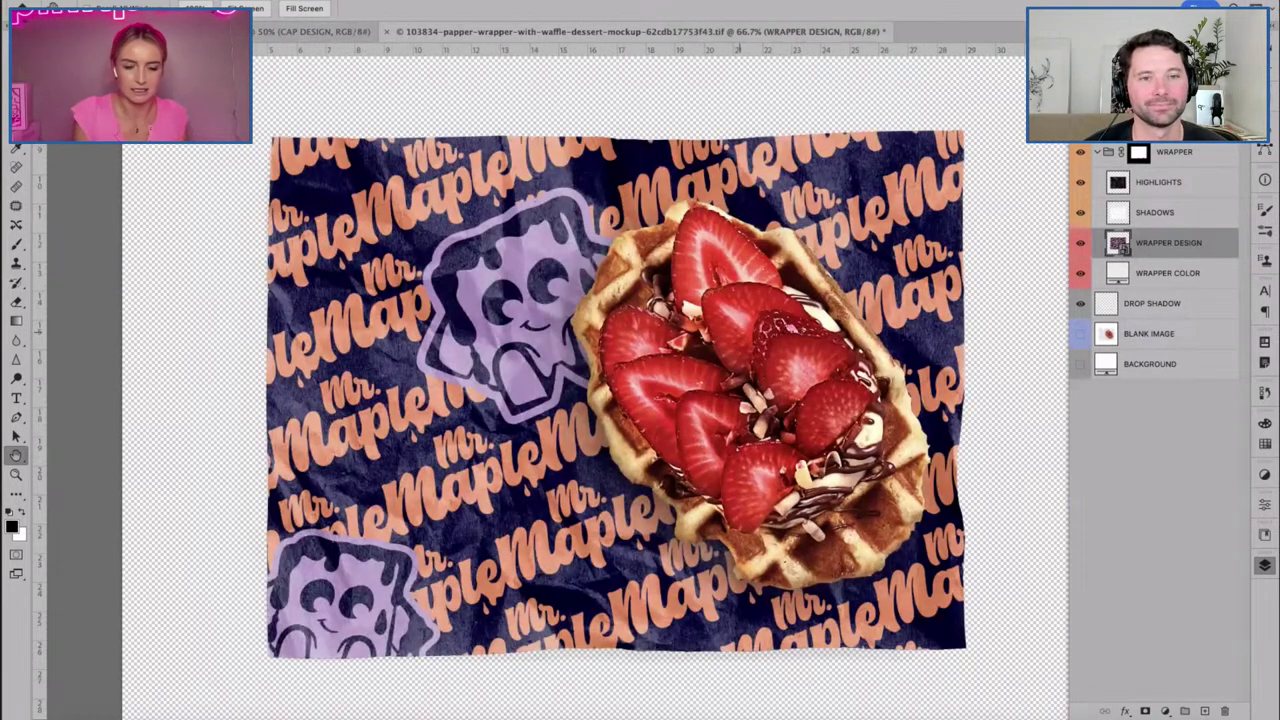
{"action": "key", "text": "super+shift+s"}
{"action": "left_click", "coordinate": [950, 530]}
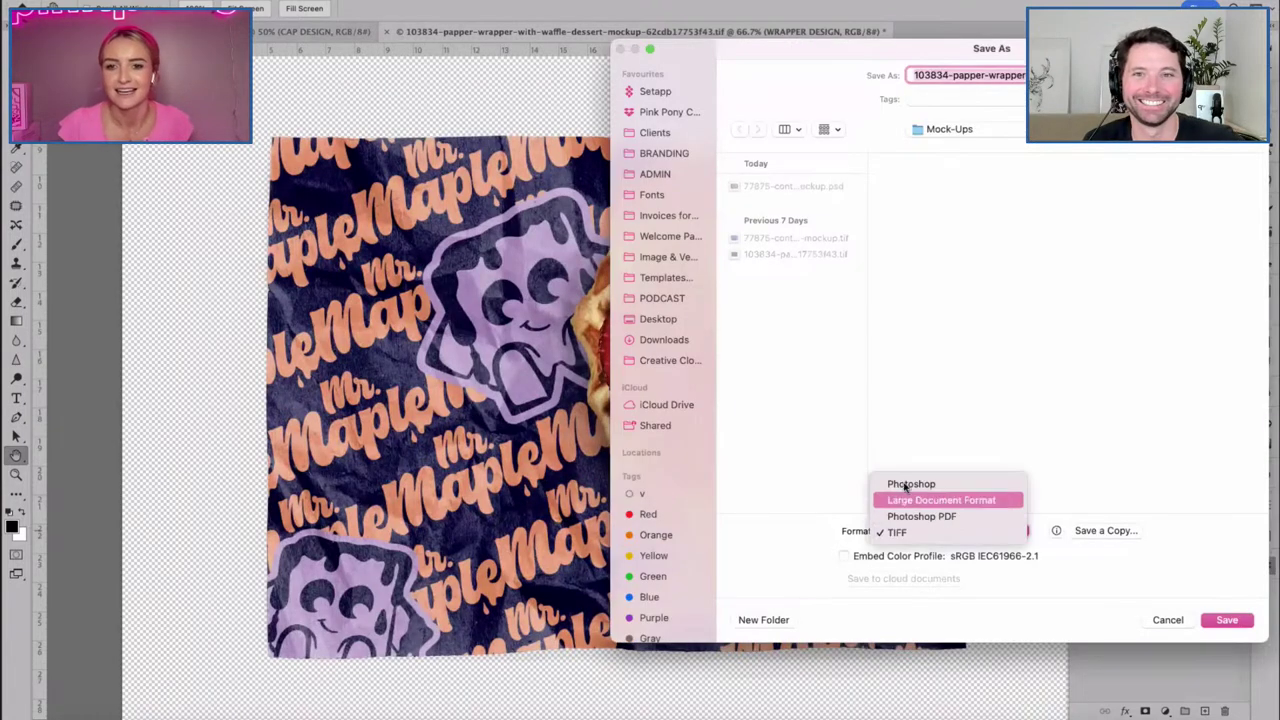
{"action": "left_click", "coordinate": [905, 482]}
{"action": "key", "text": "Return"}
{"action": "key", "text": "Return"}
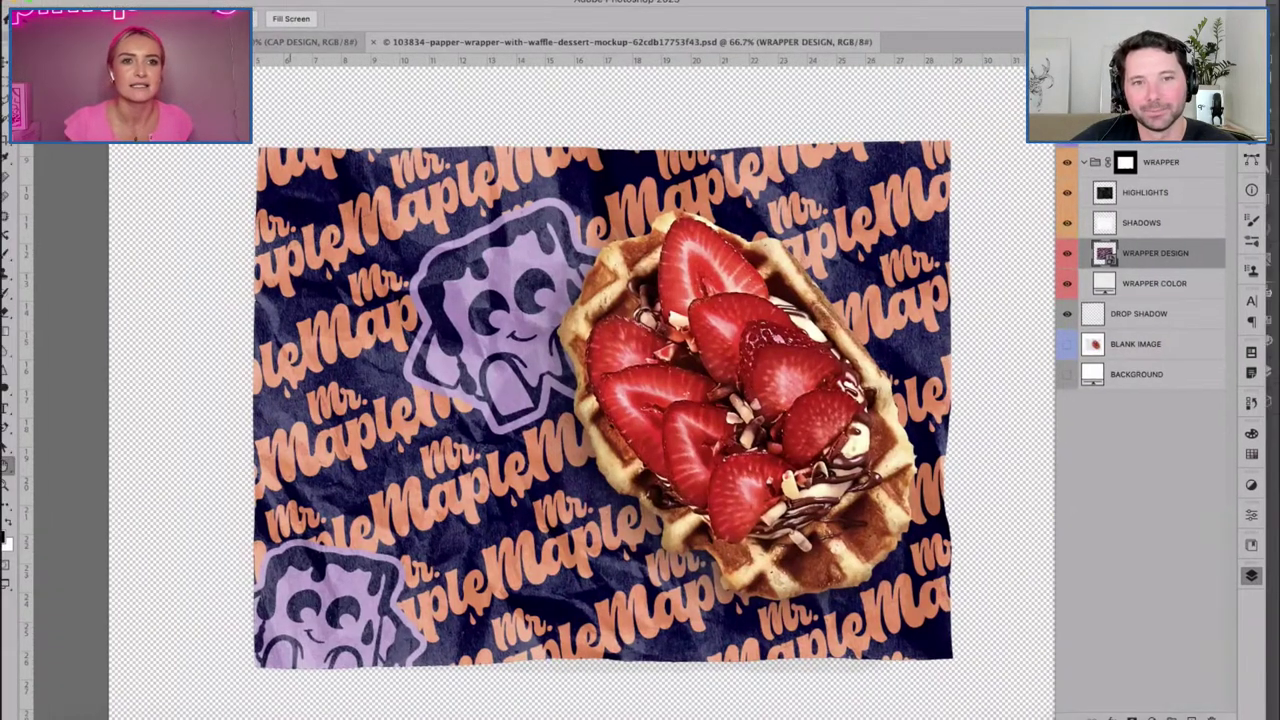
Return to the waffle container mockup tab, then switch to Illustrator.
{"action": "key", "text": "ctrl+shift+Tab"}
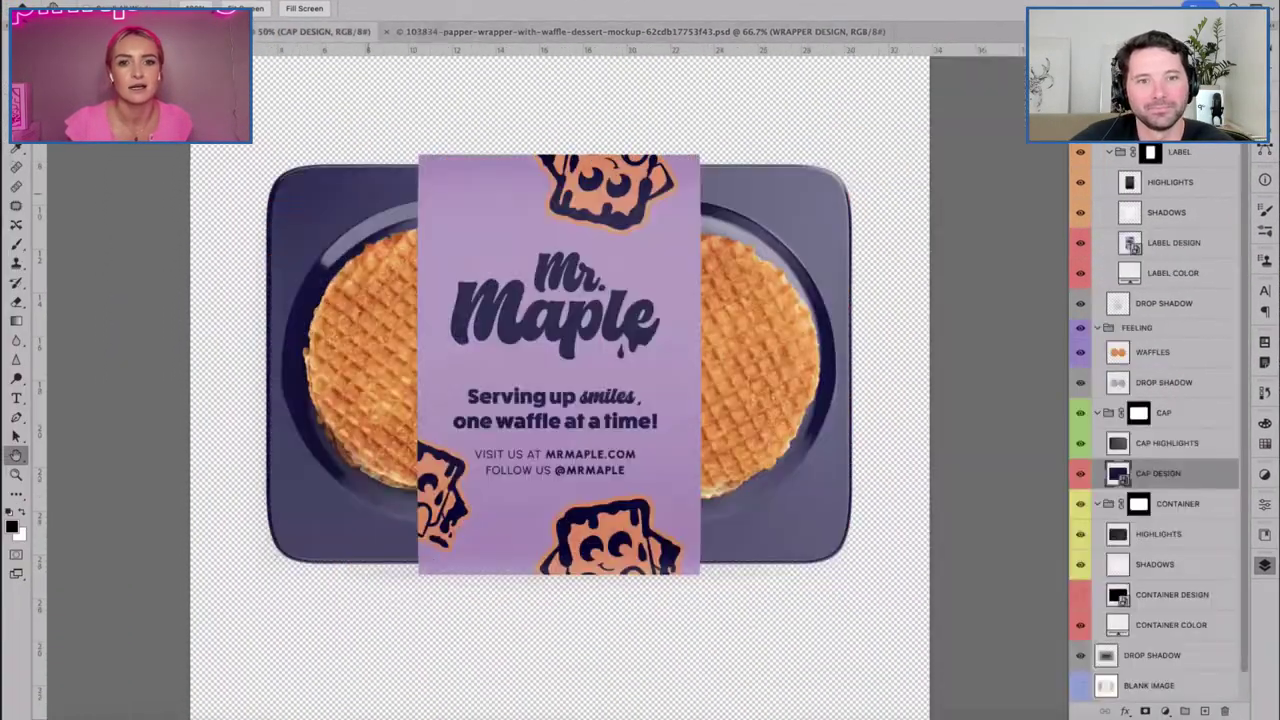
{"action": "scroll", "coordinate": [570, 380], "scroll_direction": "up", "scroll_amount": 3}
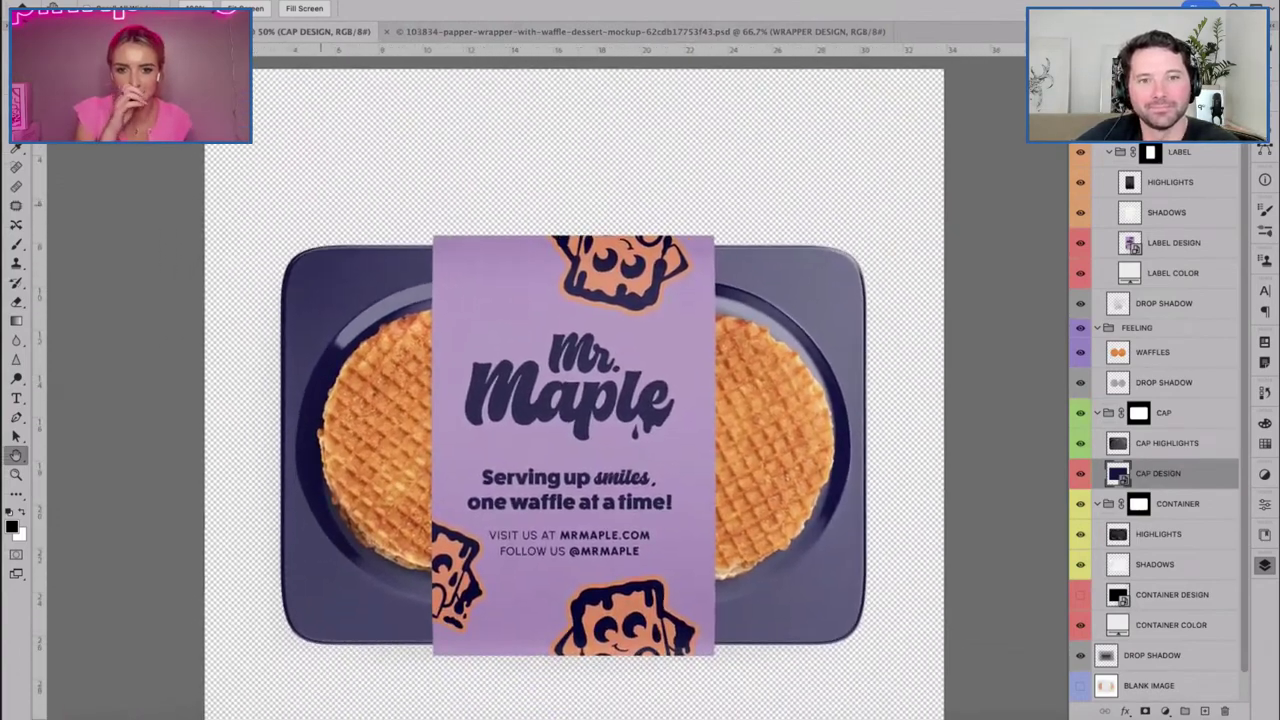
{"action": "scroll", "coordinate": [580, 400], "scroll_direction": "down", "scroll_amount": 2}
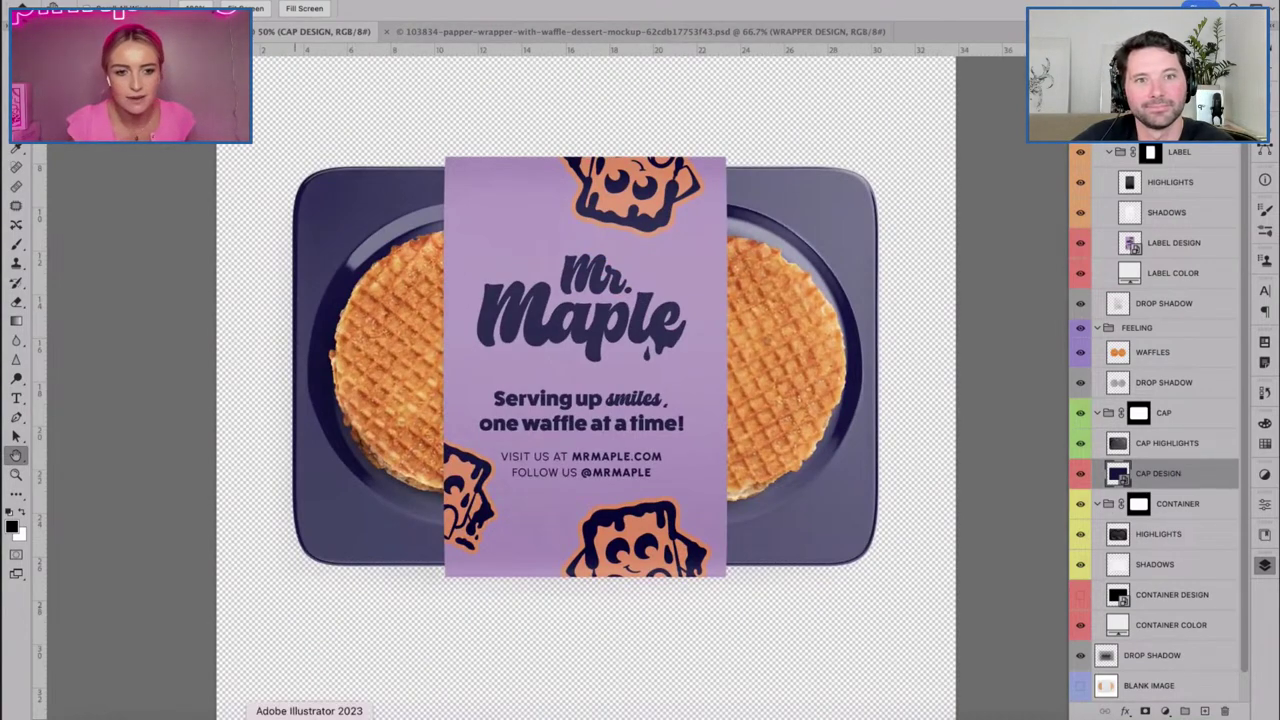
{"action": "left_click", "coordinate": [314, 712]}
Open Adobe Live Artwork.ai and remove the pattern from the bottom-right tile, leaving it navy.
{"action": "left_click", "coordinate": [170, 207]}
{"action": "scroll", "coordinate": [185, 207], "scroll_direction": "left", "scroll_amount": 5}
{"action": "scroll", "coordinate": [224, 281], "scroll_direction": "up", "scroll_amount": 3}
{"action": "scroll", "coordinate": [224, 281], "scroll_direction": "left", "scroll_amount": 2}
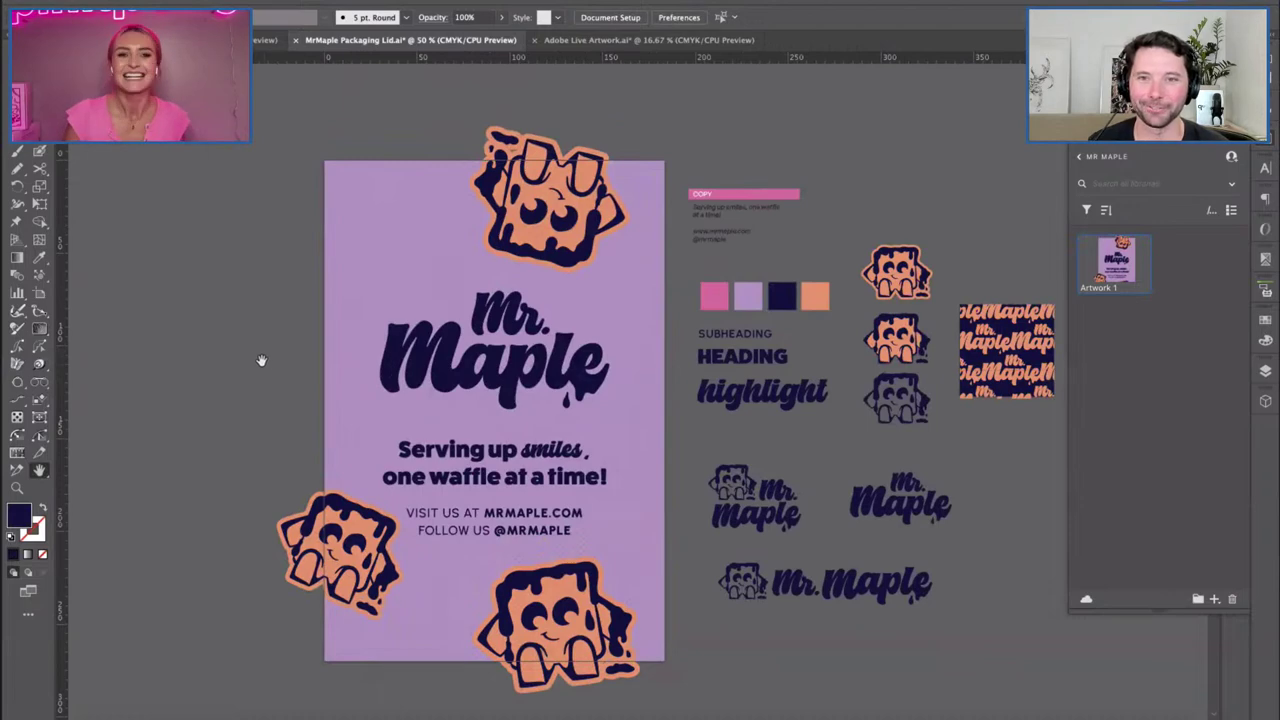
{"action": "left_click", "coordinate": [606, 45]}
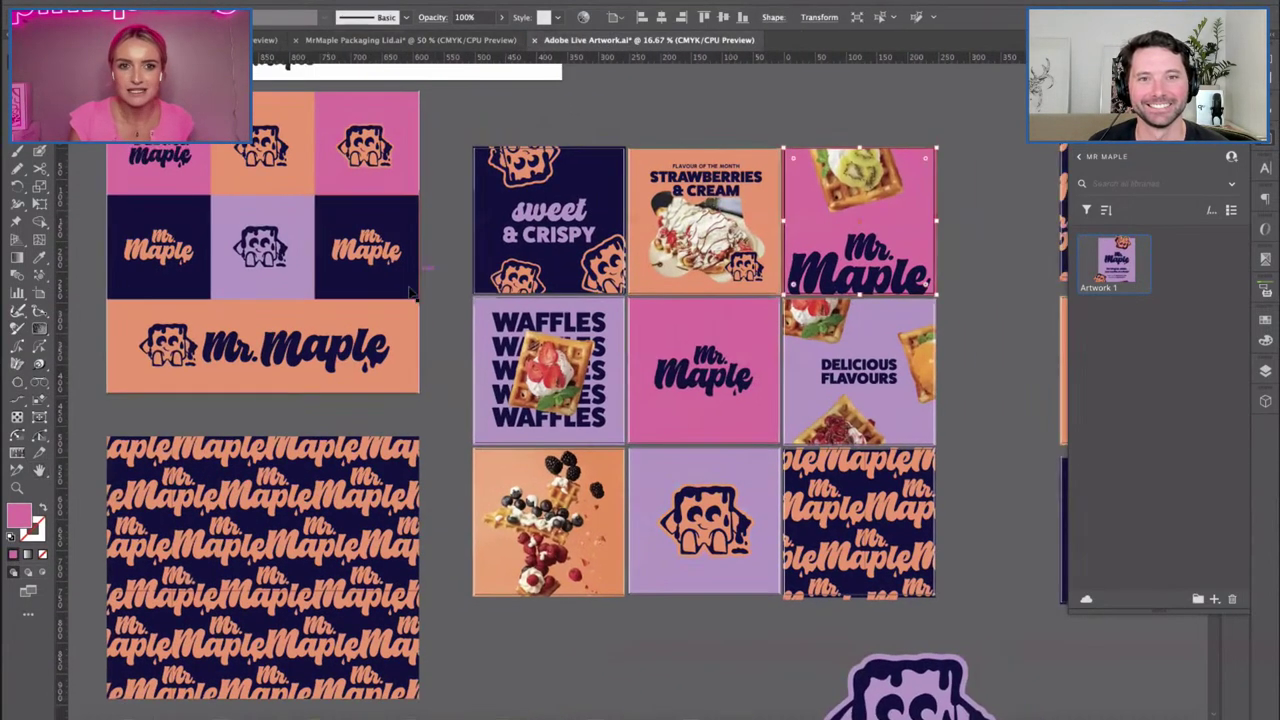
{"action": "scroll", "coordinate": [650, 403], "scroll_direction": "up", "scroll_amount": 1}
{"action": "left_click_drag", "start_coordinate": [874, 340], "coordinate": [670, 400]}
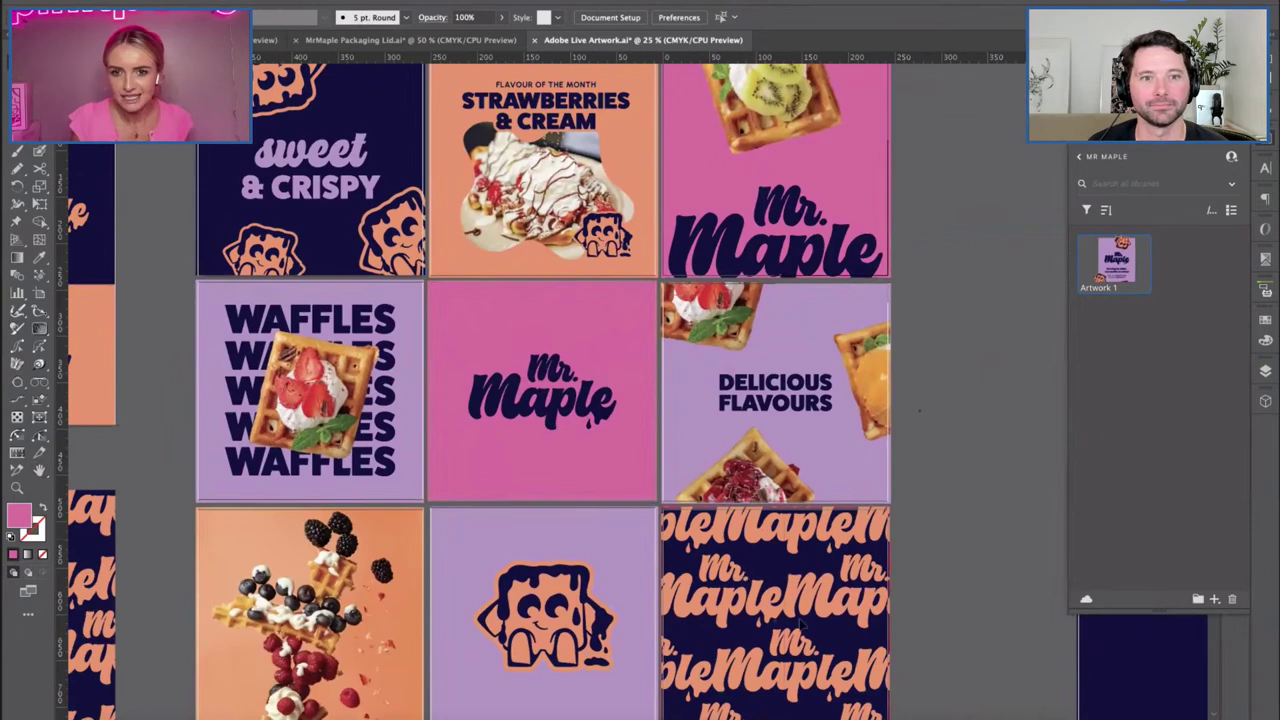
{"action": "key", "text": "ctrl+z"}
{"action": "scroll", "coordinate": [840, 562], "scroll_direction": "down", "scroll_amount": 2}
{"action": "left_click", "coordinate": [76, 716]}
Drag the saved wrapper mockup from the Mock-Ups folder onto the tiles and skew it.
{"action": "key", "text": "super+Up"}
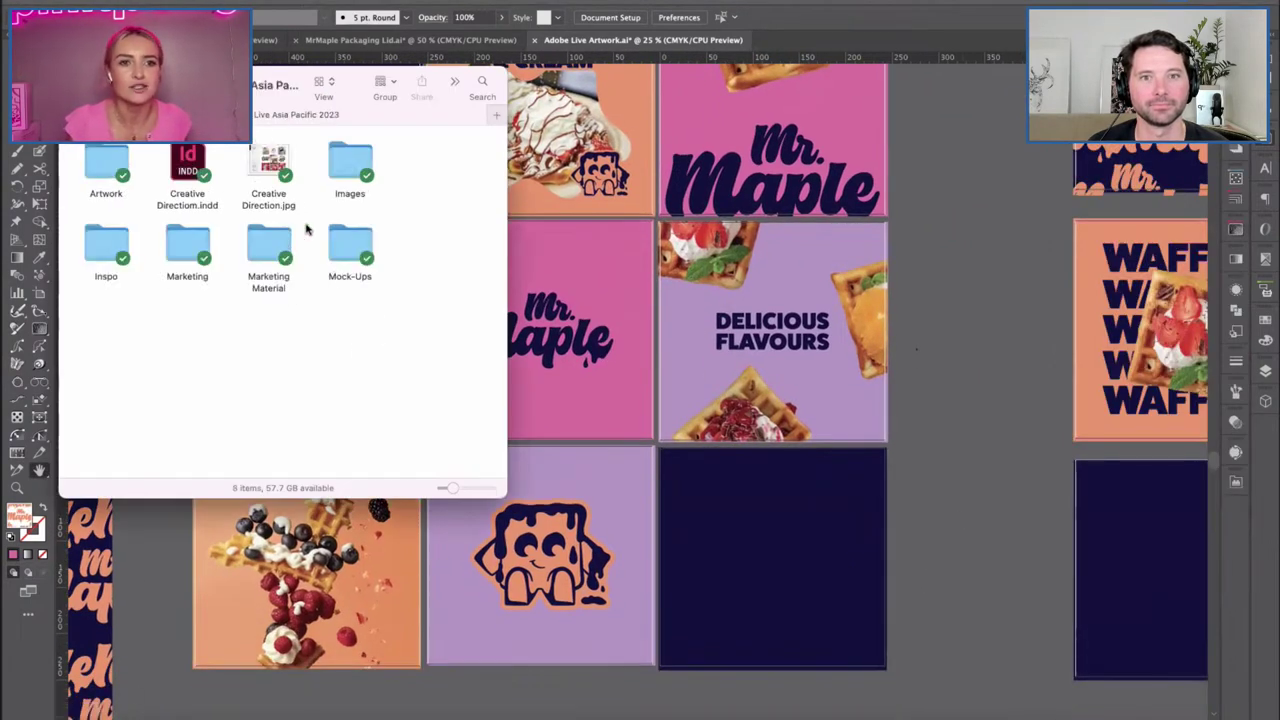
{"action": "double_click", "coordinate": [345, 243]}
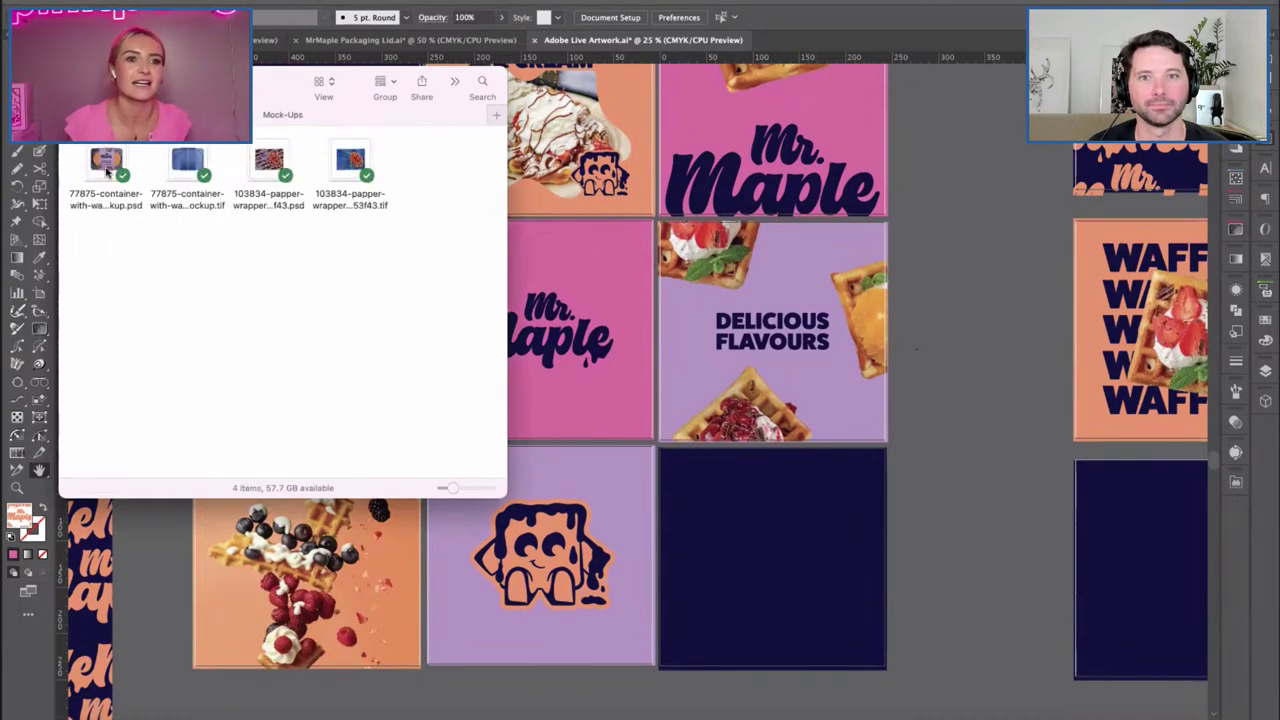
{"action": "left_click_drag", "start_coordinate": [268, 160], "coordinate": [951, 392]}
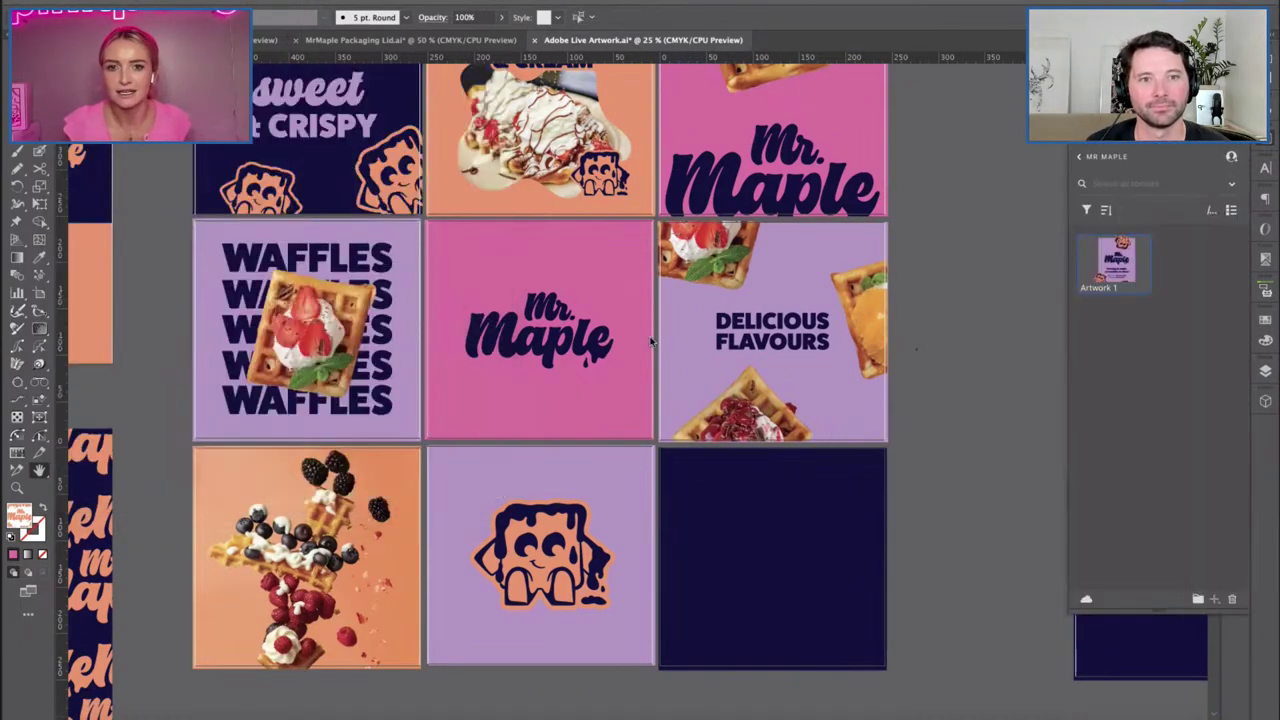
{"action": "left_click_drag", "start_coordinate": [650, 342], "coordinate": [772, 428]}
{"action": "left_click_drag", "start_coordinate": [930, 265], "coordinate": [931, 320]}
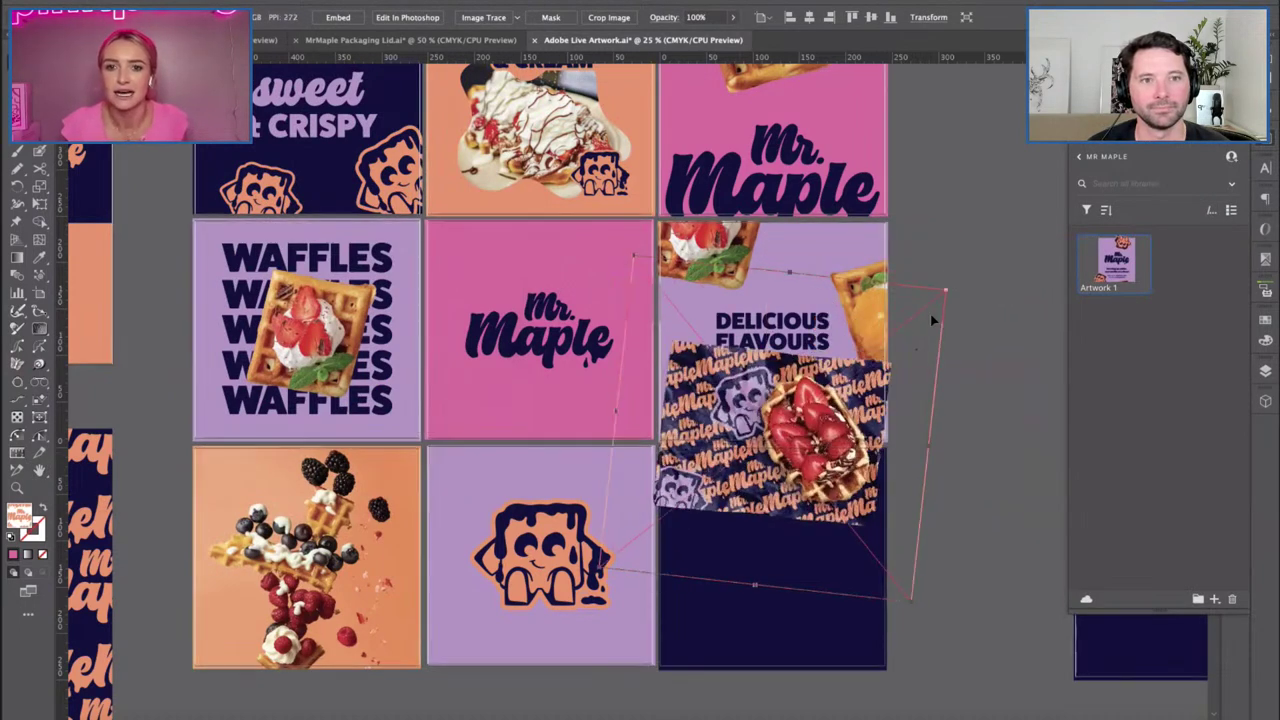
Move the orange mascot onto the navy tile and enlarge the wrapper image on the lilac bottom-centre tile.
{"action": "left_click", "coordinate": [775, 650]}
{"action": "left_click_drag", "start_coordinate": [540, 550], "coordinate": [765, 555]}
{"action": "key", "text": "ctrl+shift+a"}
{"action": "left_click_drag", "start_coordinate": [658, 343], "coordinate": [422, 413]}
{"action": "scroll", "coordinate": [770, 505], "scroll_direction": "down", "scroll_amount": 2}
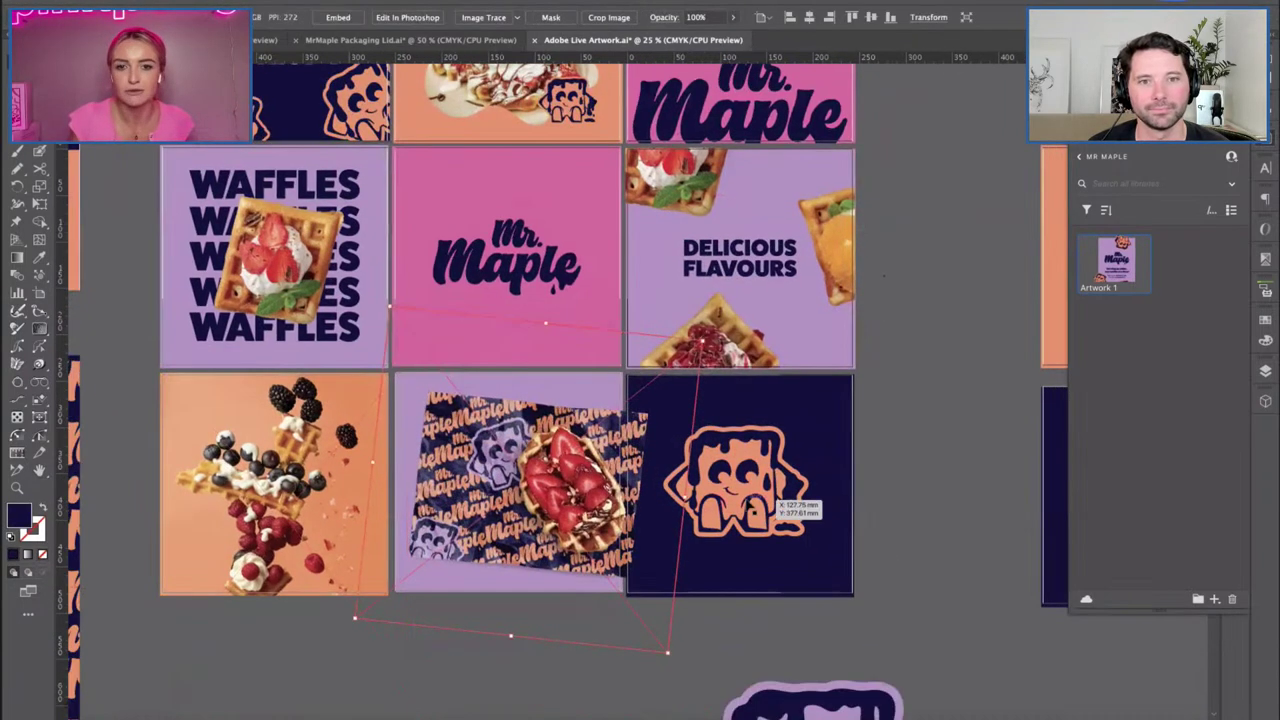
{"action": "left_click", "coordinate": [770, 505]}
{"action": "left_click", "coordinate": [912, 508]}
{"action": "left_click", "coordinate": [644, 616]}
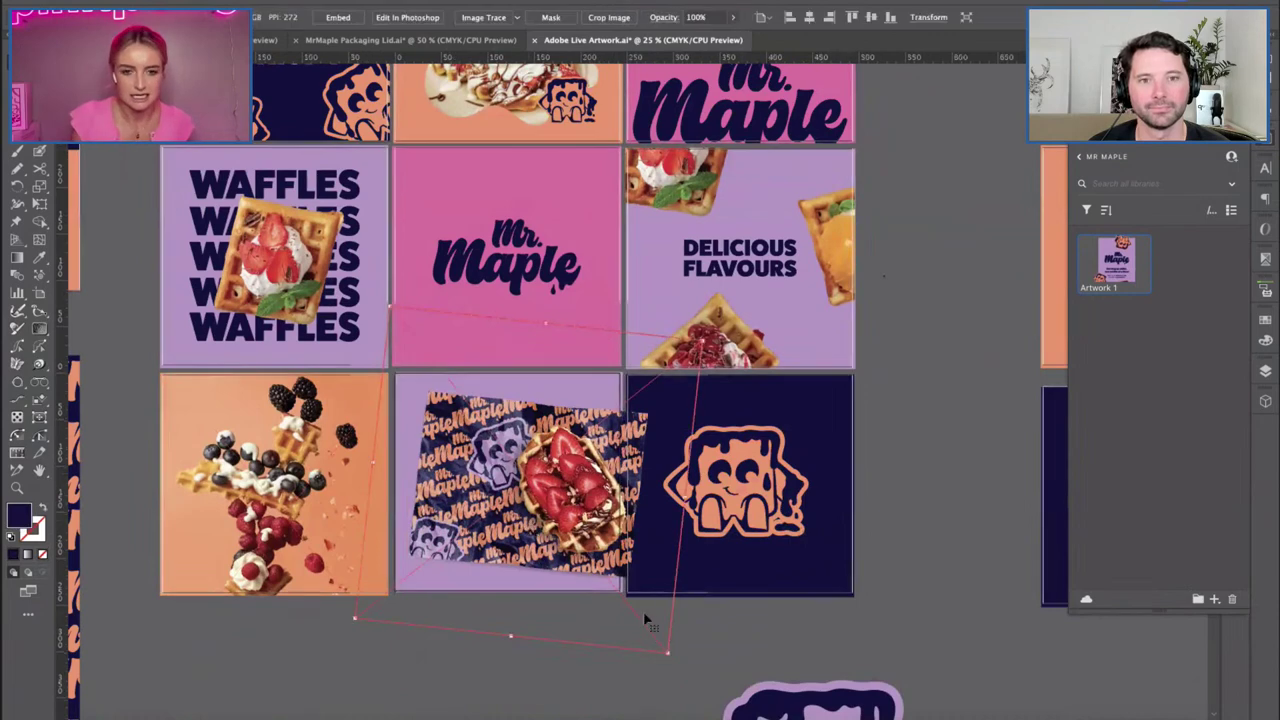
{"action": "left_click_drag", "start_coordinate": [665, 656], "coordinate": [694, 660]}
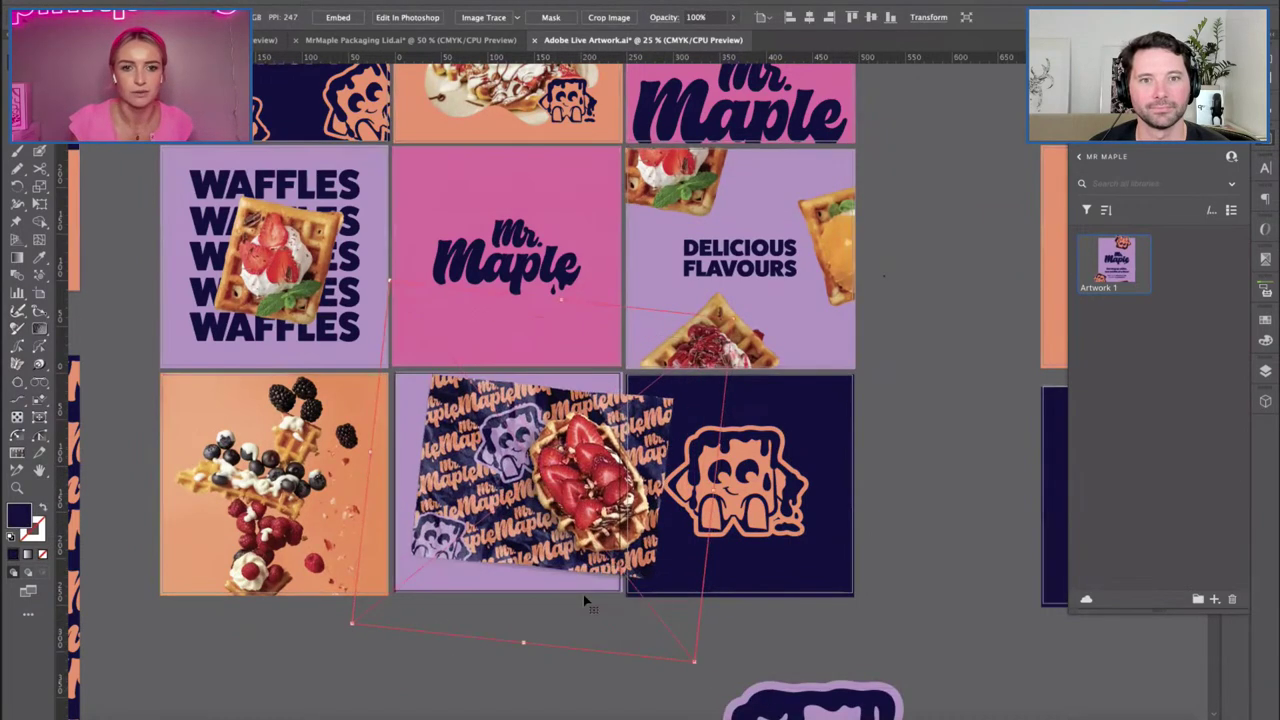
Clip the waffle image inside the lavender square and adjust its position within the clip.
{"action": "left_click", "coordinate": [507, 658]}
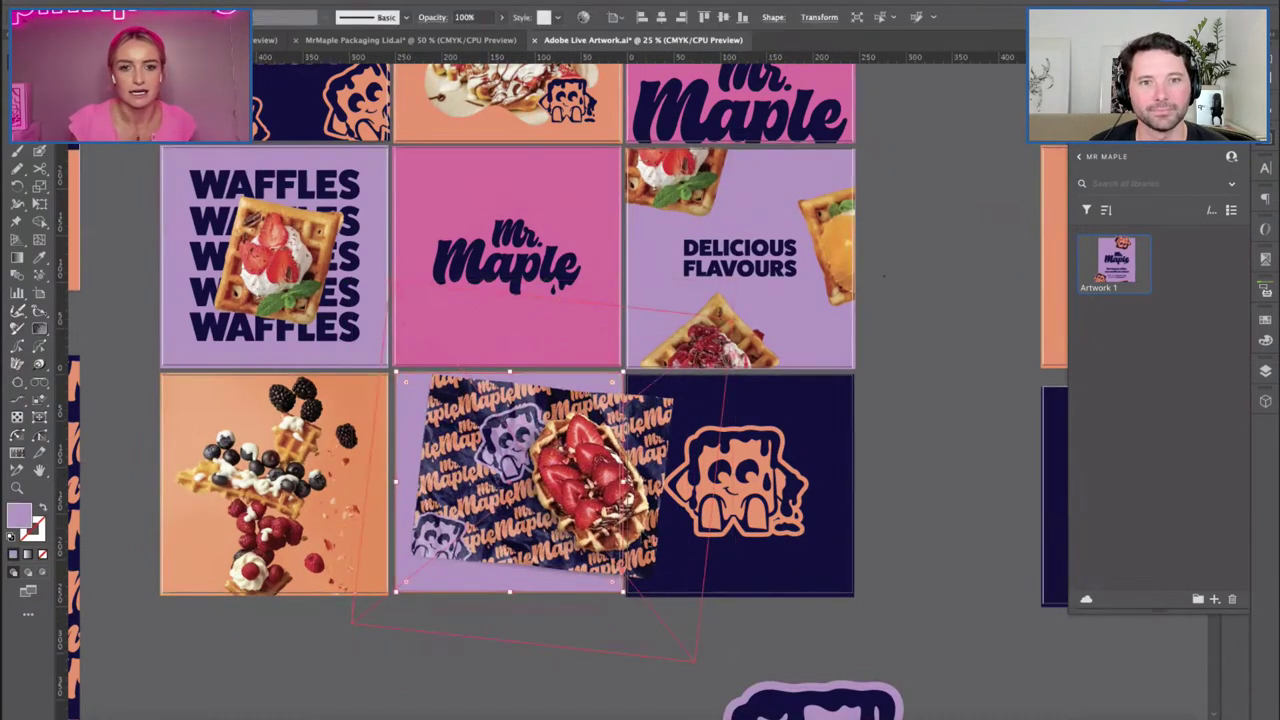
{"action": "key", "text": "ctrl+shift+bracketright"}
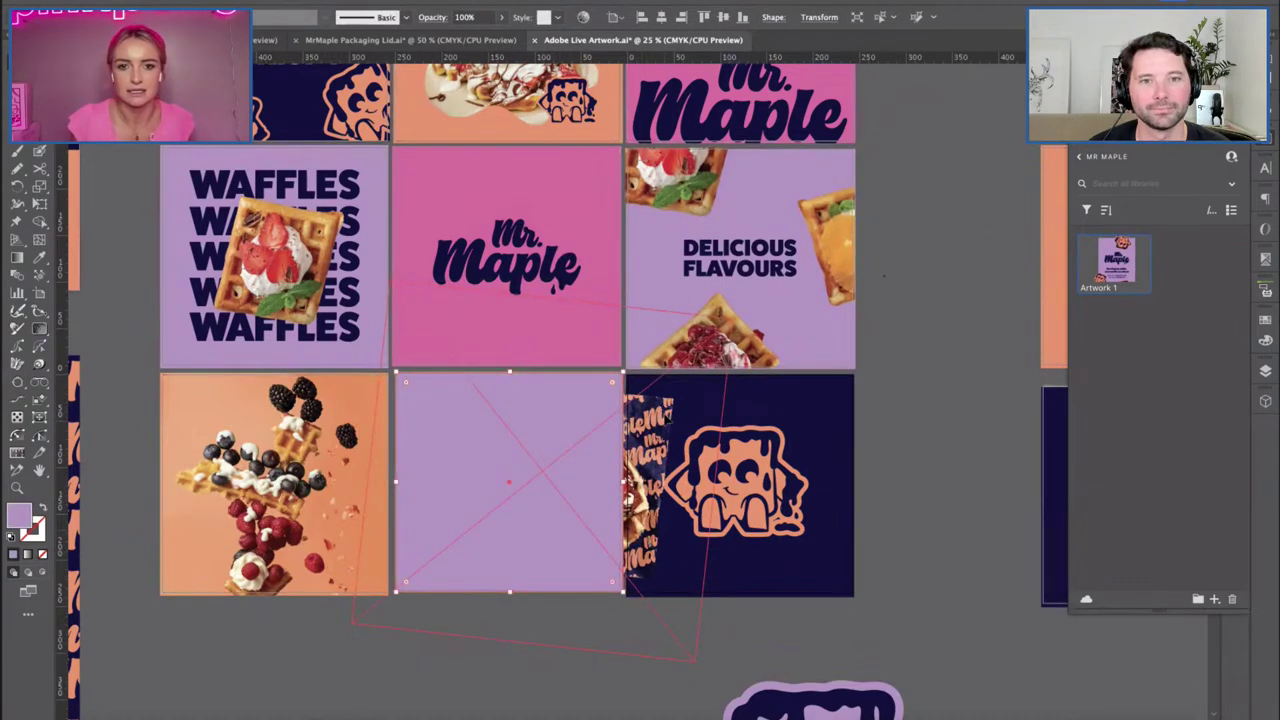
{"action": "left_click", "coordinate": [635, 443], "text": "shift"}
{"action": "right_click", "coordinate": [630, 396]}
{"action": "left_click", "coordinate": [685, 611]}
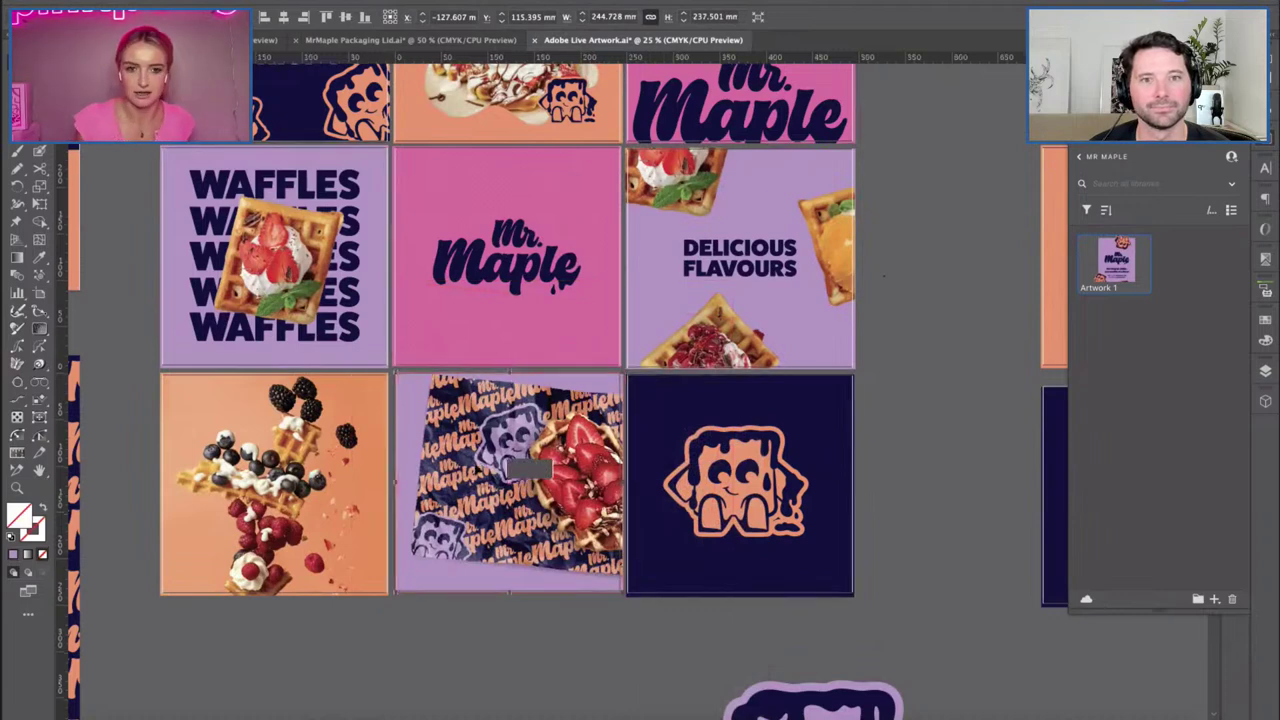
{"action": "left_click_drag", "start_coordinate": [524, 469], "coordinate": [560, 476]}
{"action": "left_click", "coordinate": [874, 523]}
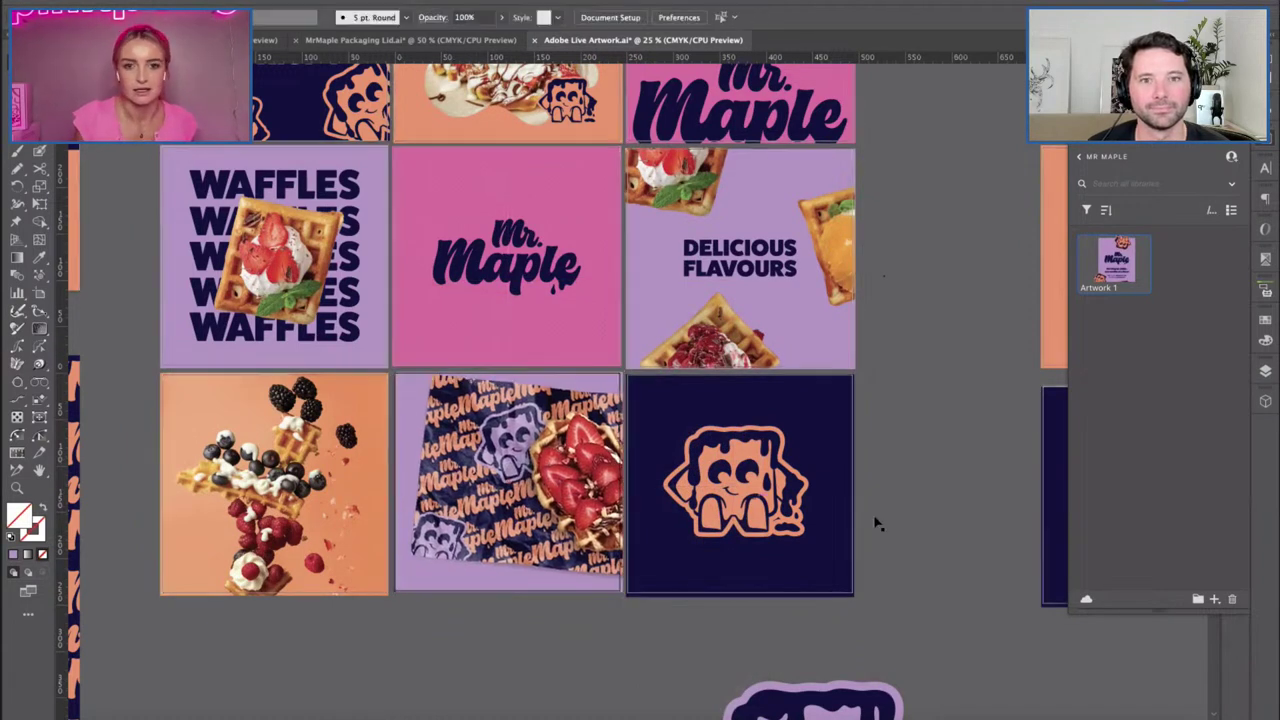
{"action": "double_click", "coordinate": [566, 470]}
Move, shrink and tilt the waffle image inside its lavender tile, then exit isolation mode.
{"action": "mouse_move", "coordinate": [566, 470]}
{"action": "left_mouse_down"}
{"action": "mouse_move", "coordinate": [581, 447]}
{"action": "mouse_move", "coordinate": [546, 479]}
{"action": "left_mouse_up"}
{"action": "left_click", "coordinate": [661, 667]}
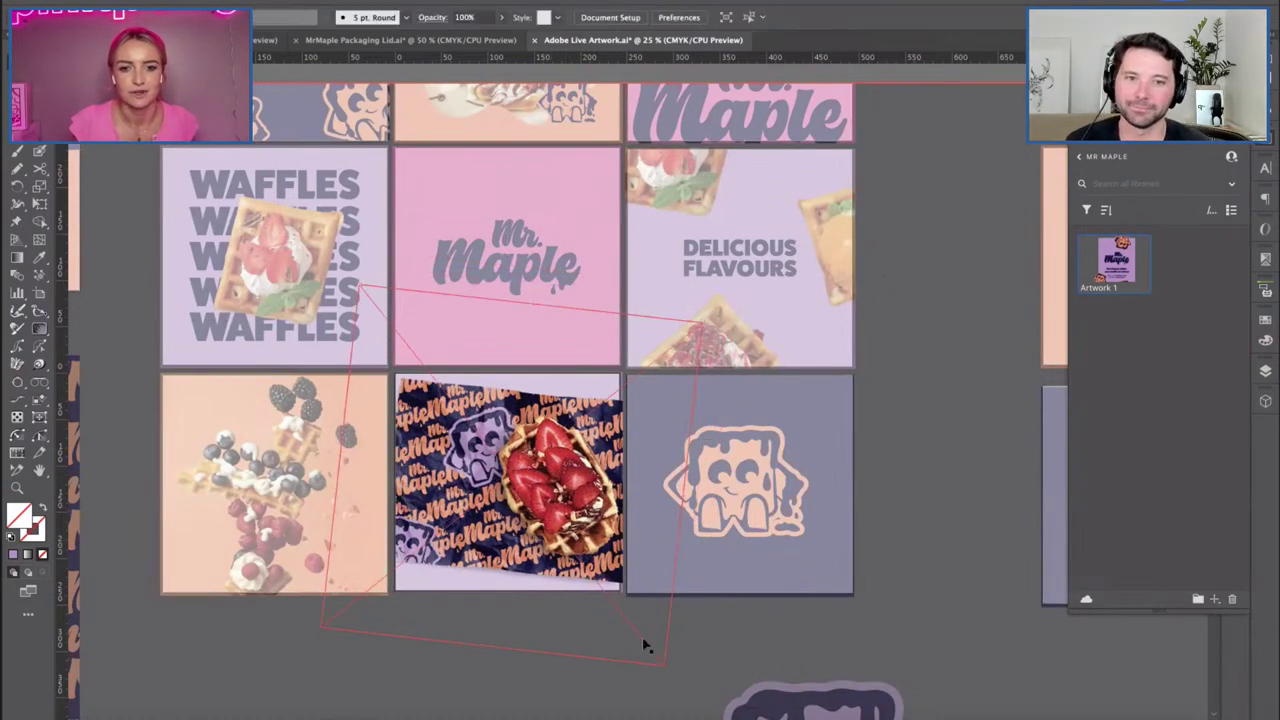
{"action": "left_click", "coordinate": [657, 668]}
{"action": "left_click_drag", "start_coordinate": [660, 668], "coordinate": [640, 635]}
{"action": "left_click", "coordinate": [834, 534]}
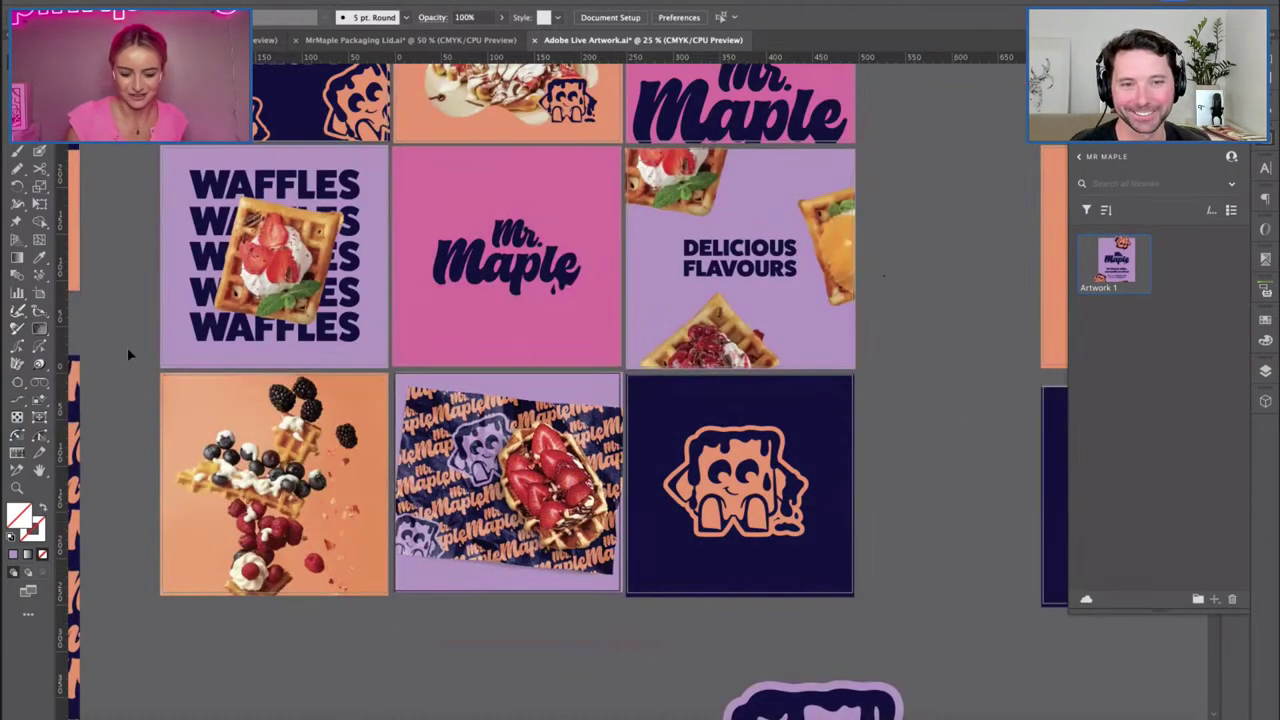
{"action": "scroll", "coordinate": [115, 358], "scroll_direction": "up", "scroll_amount": 2}
{"action": "scroll", "coordinate": [300, 311], "scroll_direction": "up", "scroll_amount": 2}
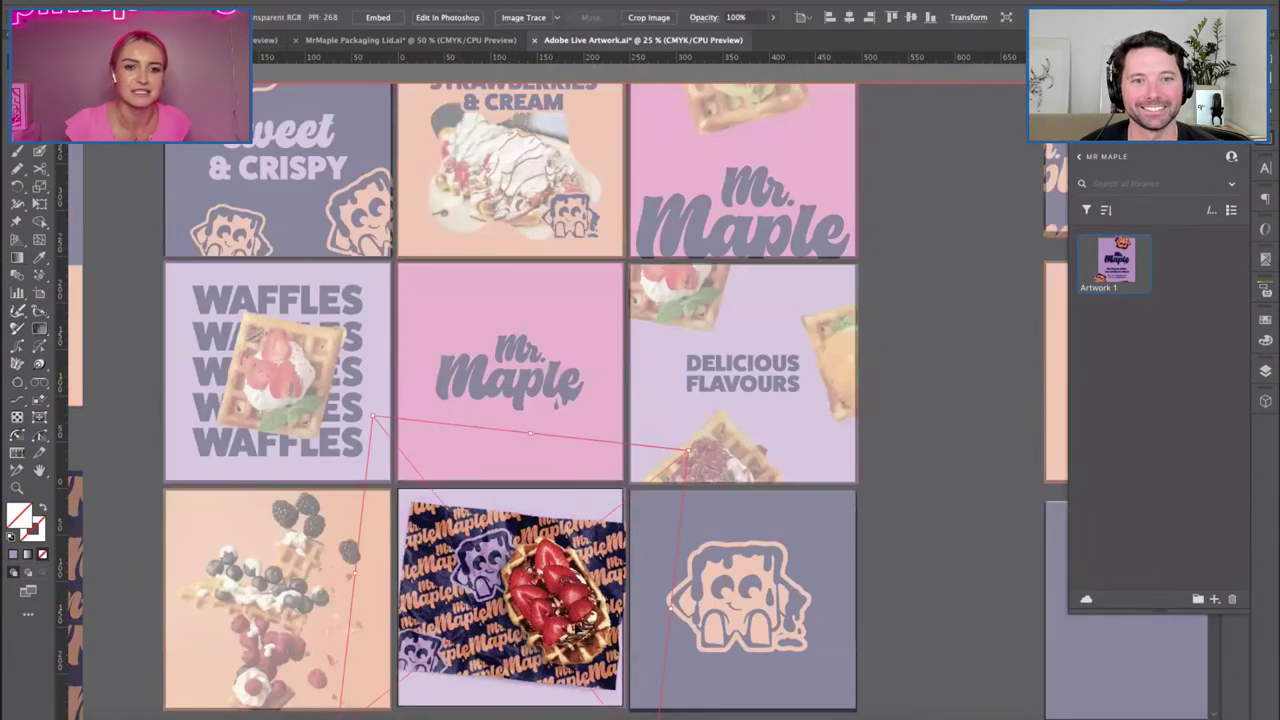
{"action": "mouse_move", "coordinate": [590, 625]}
{"action": "left_mouse_down"}
{"action": "mouse_move", "coordinate": [568, 652]}
{"action": "mouse_move", "coordinate": [612, 622]}
{"action": "left_mouse_up"}
{"action": "double_click", "coordinate": [936, 606]}
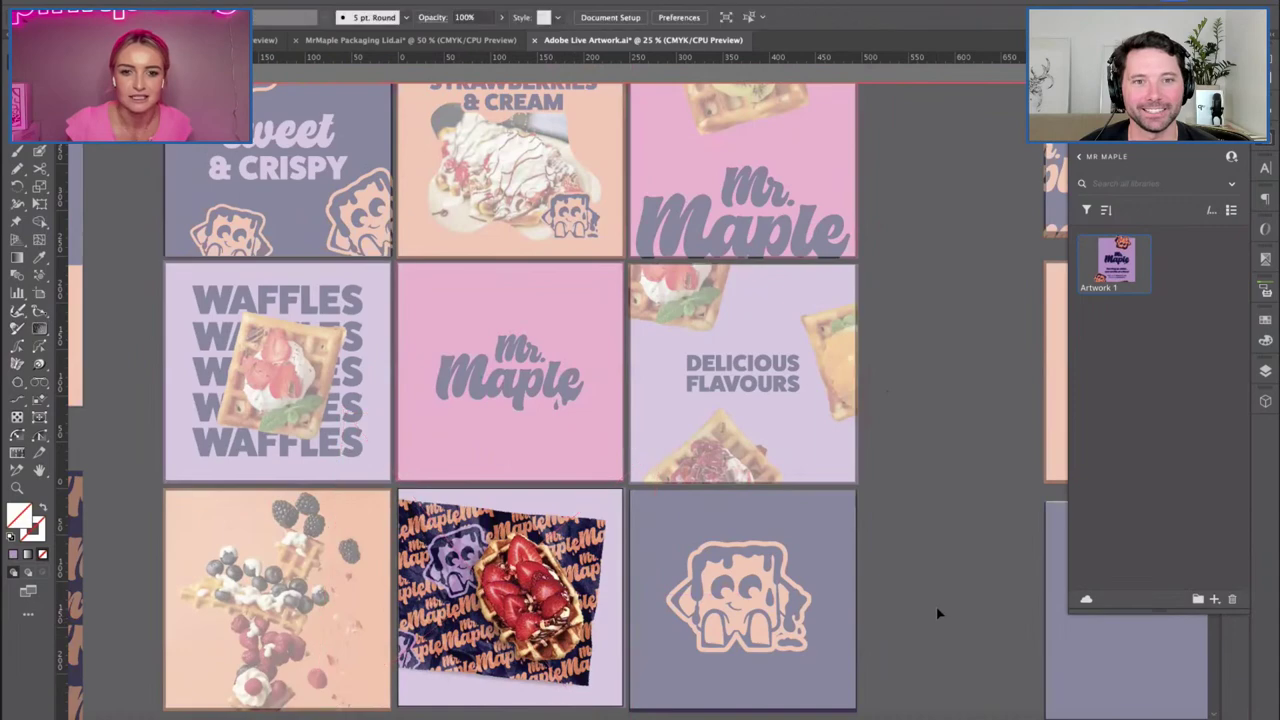
Review the filled nine-tile grid and switch to the Mr Maple menu design document.
{"action": "scroll", "coordinate": [137, 384], "scroll_direction": "up", "scroll_amount": 1}
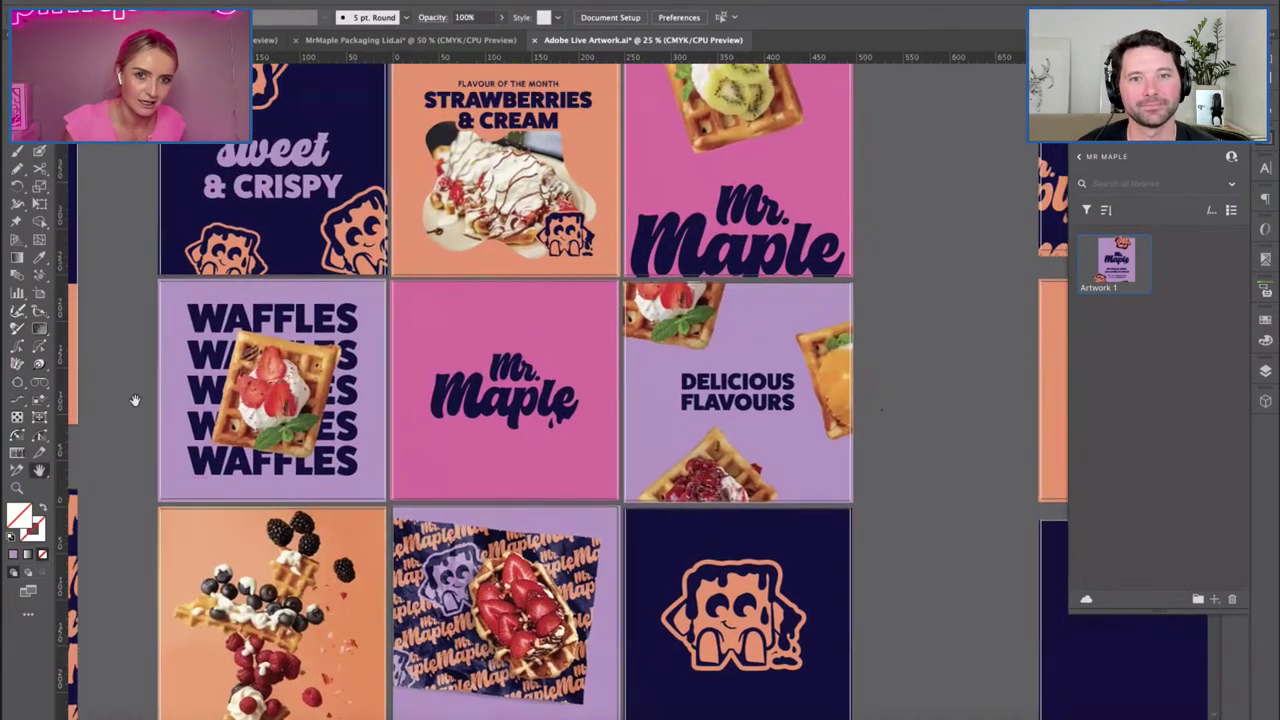
{"action": "key", "text": "ctrl+minus"}
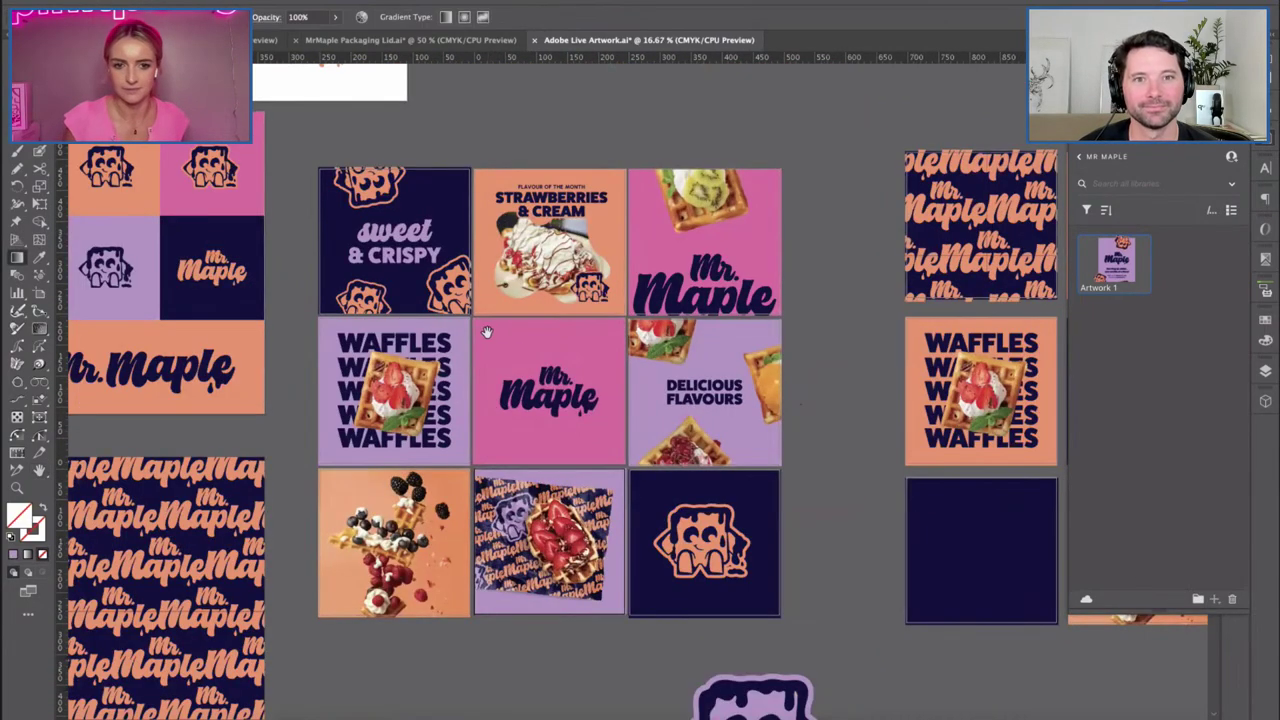
{"action": "left_click", "coordinate": [530, 400]}
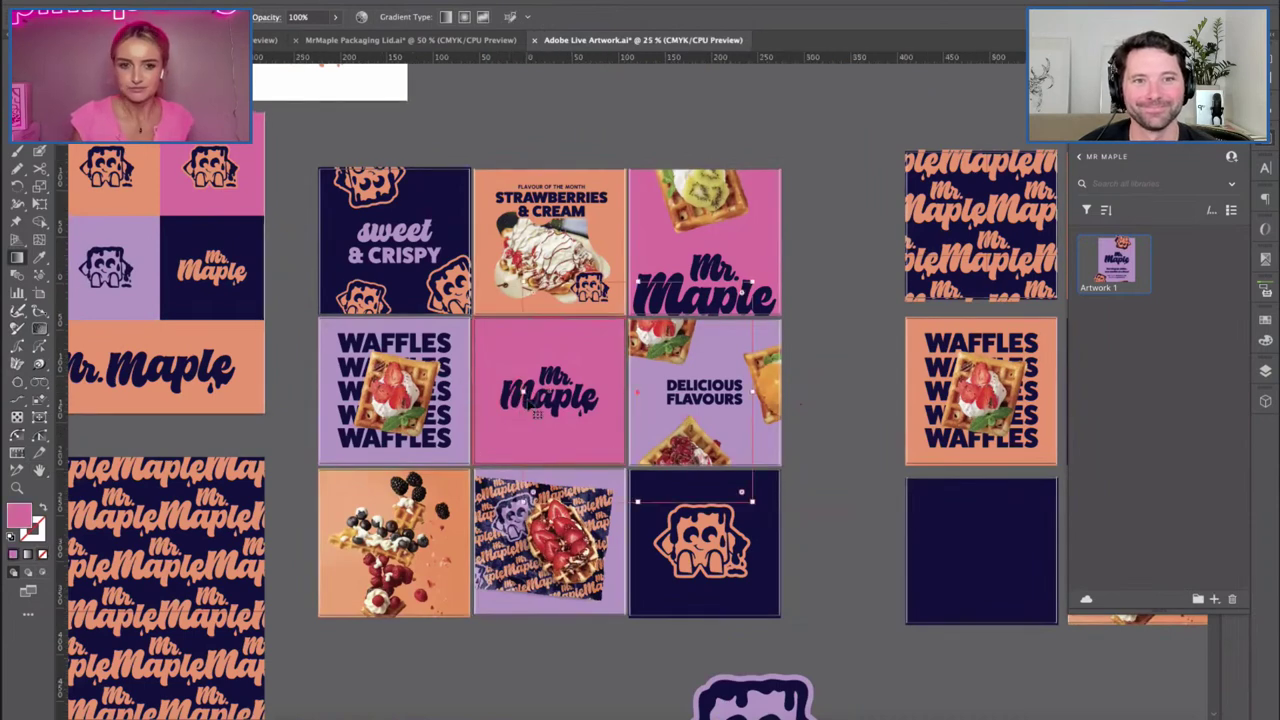
{"action": "key", "text": "ctrl+equal"}
{"action": "left_click", "coordinate": [242, 341]}
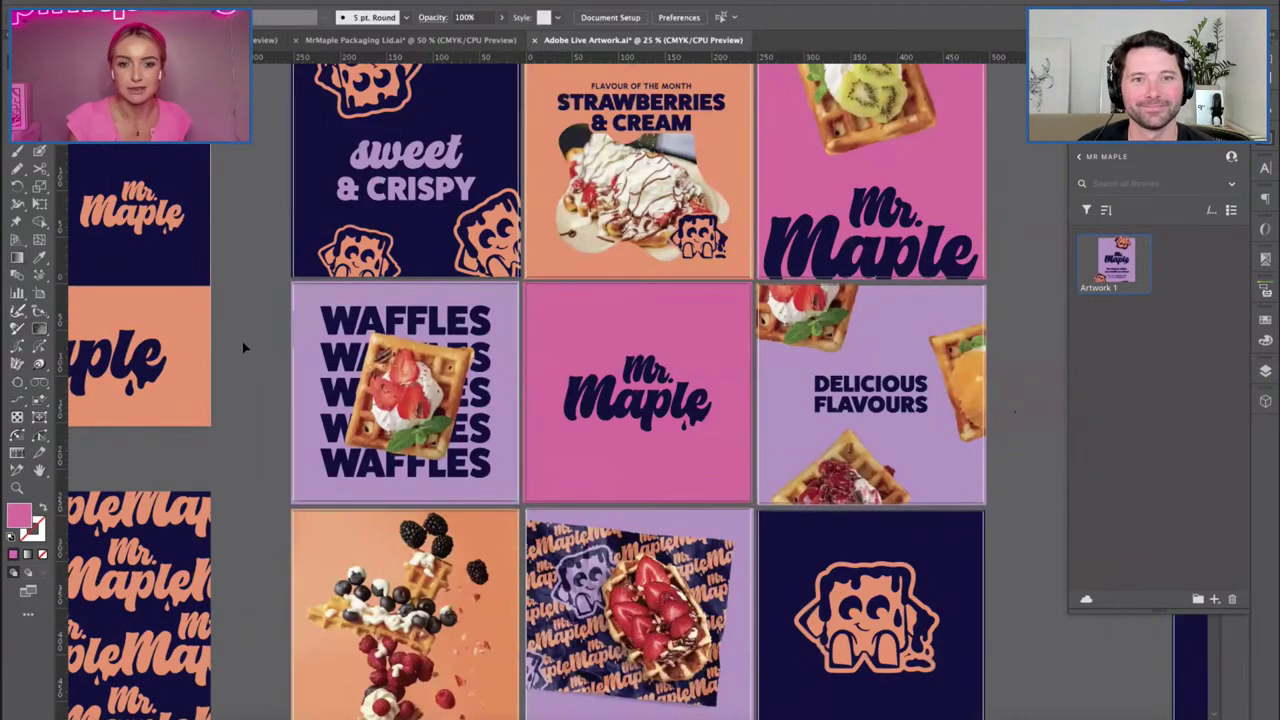
{"action": "left_click_drag", "start_coordinate": [280, 368], "coordinate": [232, 369]}
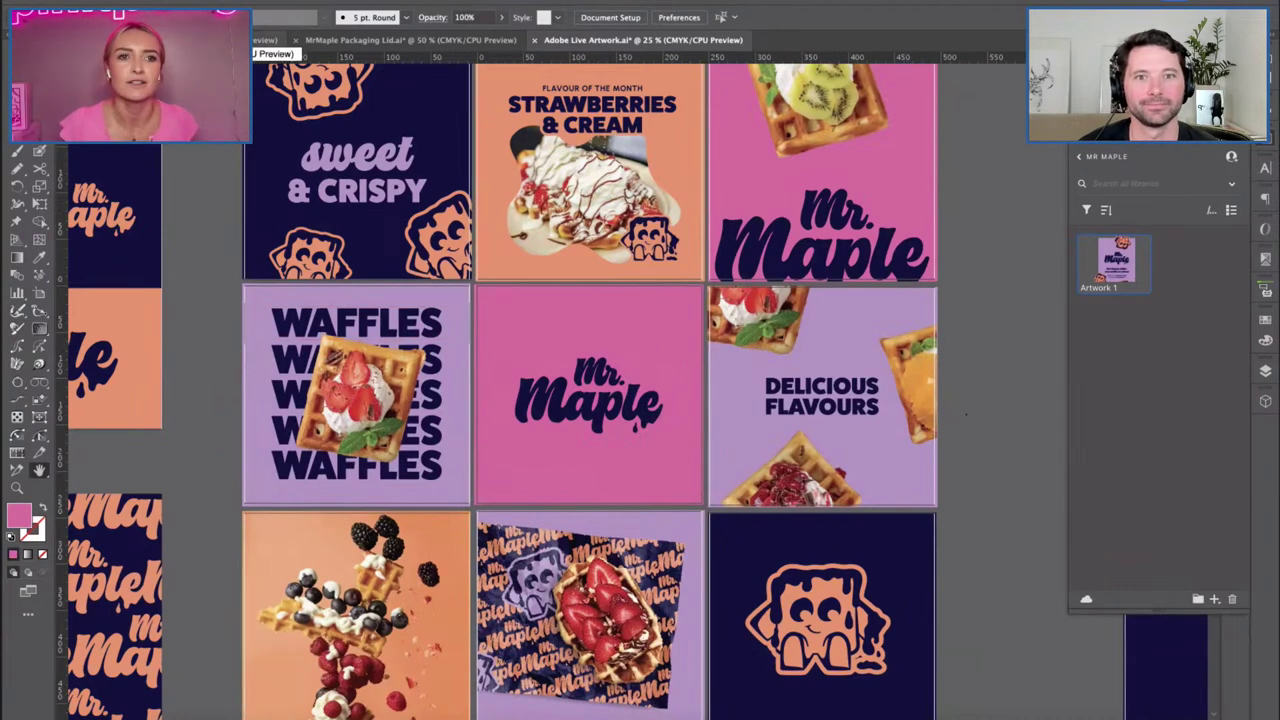
{"action": "key", "text": "ctrl+shift+Tab"}
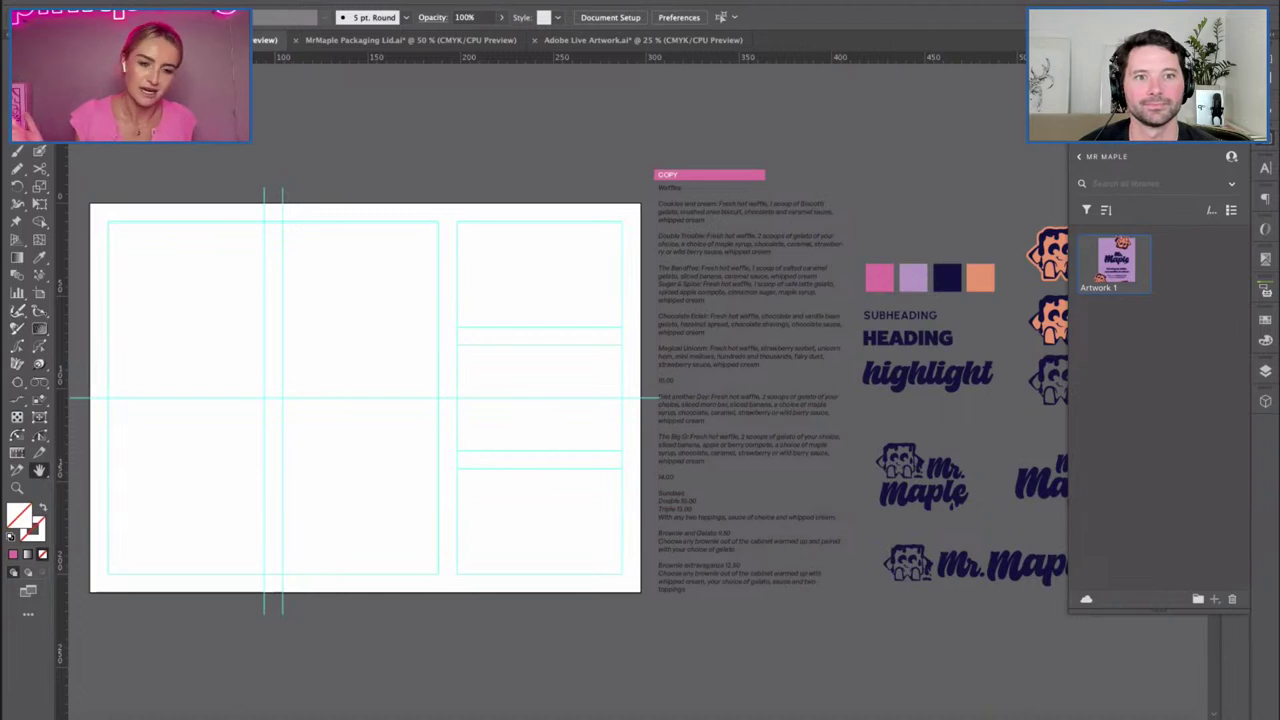
Bring the blank menu layout into view, close Libraries and show the Layers panel with GUIDES and ARTWORK.
{"action": "left_click_drag", "start_coordinate": [517, 327], "coordinate": [561, 337]}
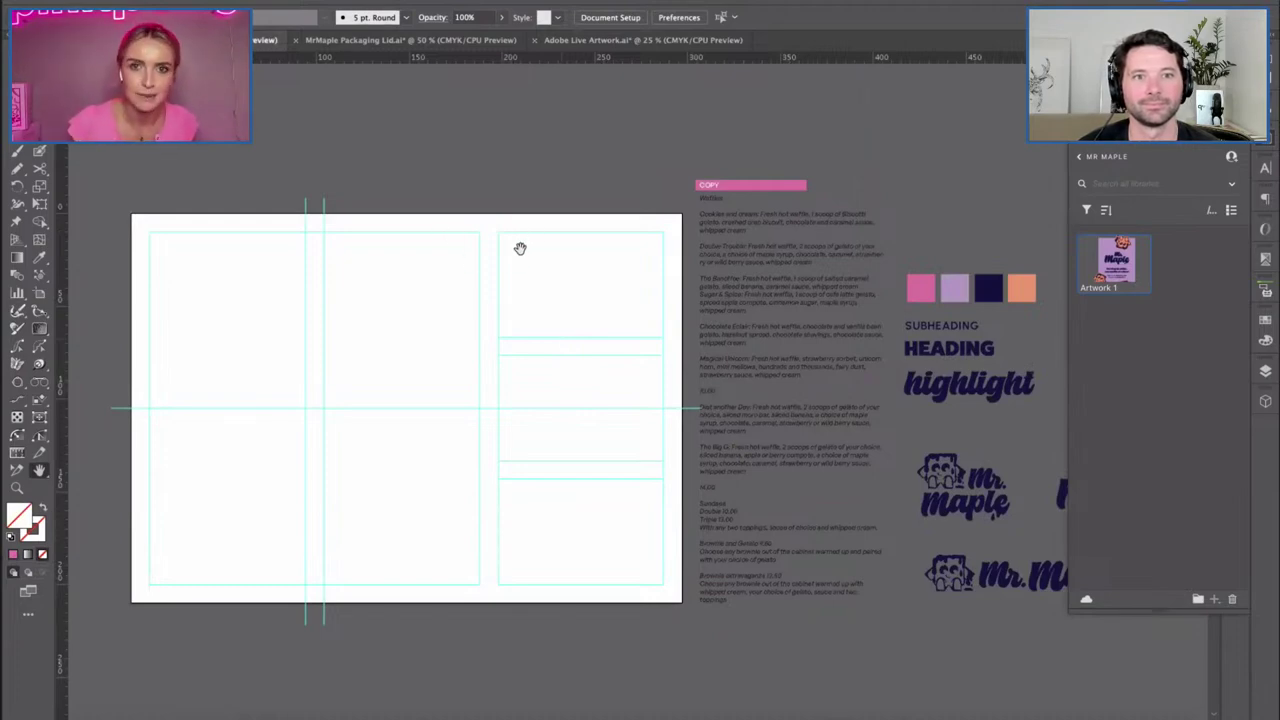
{"action": "left_click_drag", "start_coordinate": [429, 308], "coordinate": [484, 310]}
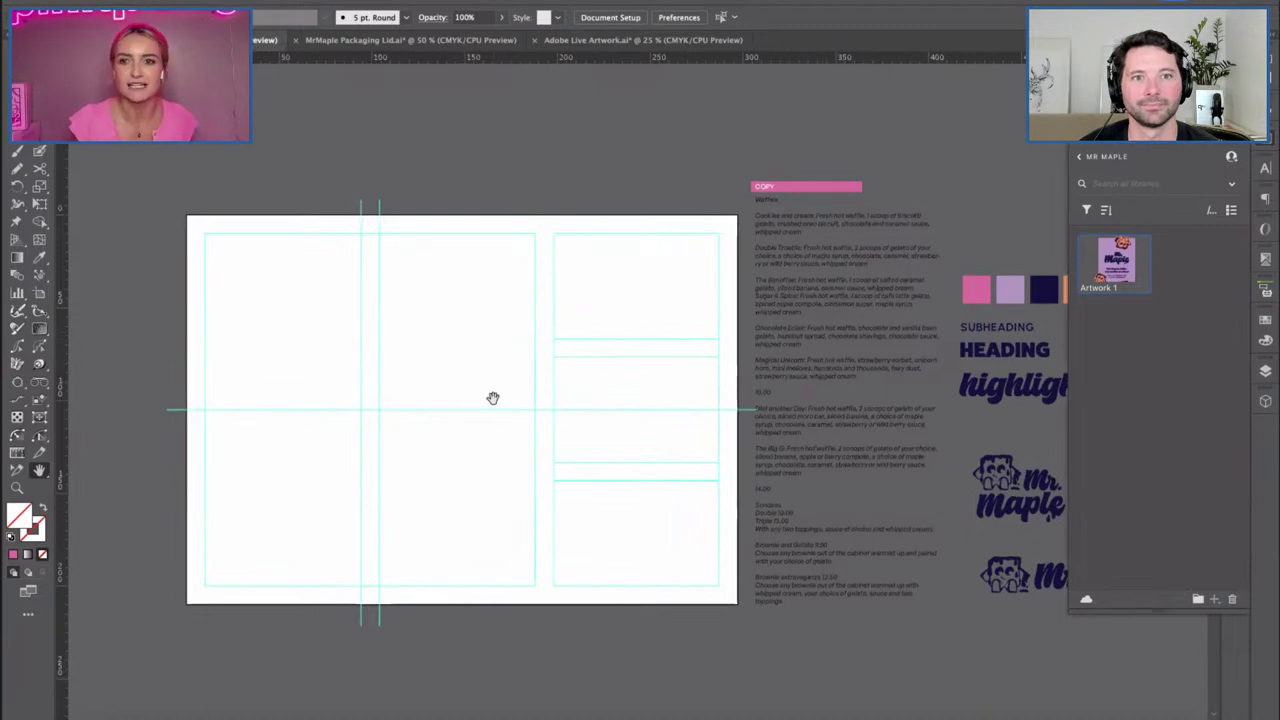
{"action": "left_click", "coordinate": [1265, 289]}
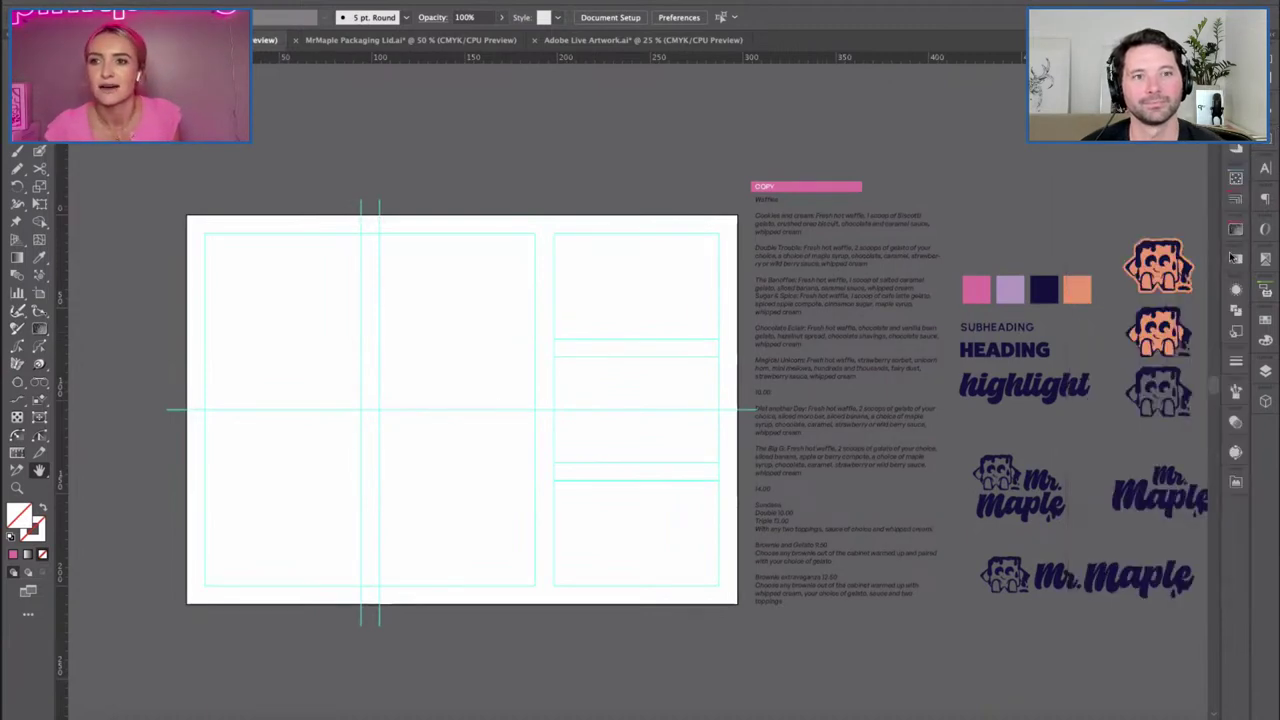
{"action": "left_click", "coordinate": [1265, 370]}
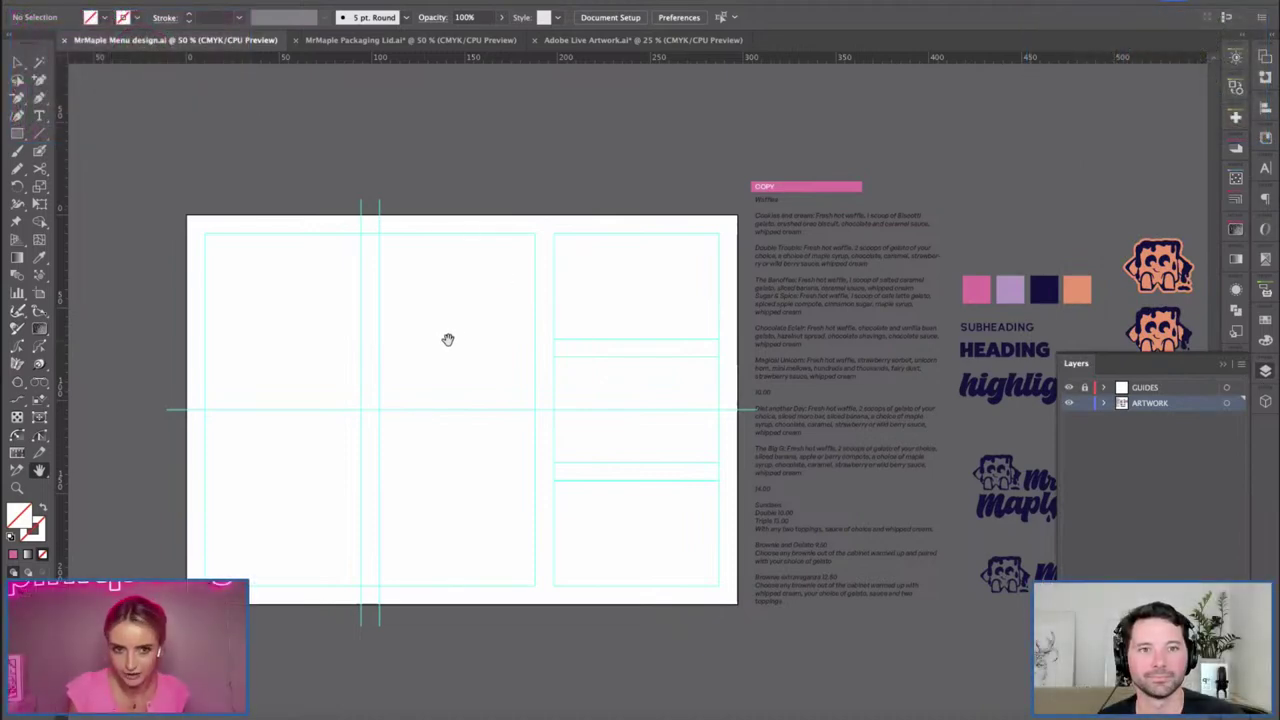
Create a new layer below ARTWORK and name it BACKROUND.
{"action": "scroll", "coordinate": [446, 340], "scroll_direction": "right", "scroll_amount": 2}
{"action": "key", "text": "ctrl+l"}
{"action": "left_click_drag", "start_coordinate": [1148, 405], "coordinate": [1146, 421]}
{"action": "double_click", "coordinate": [1145, 418]}
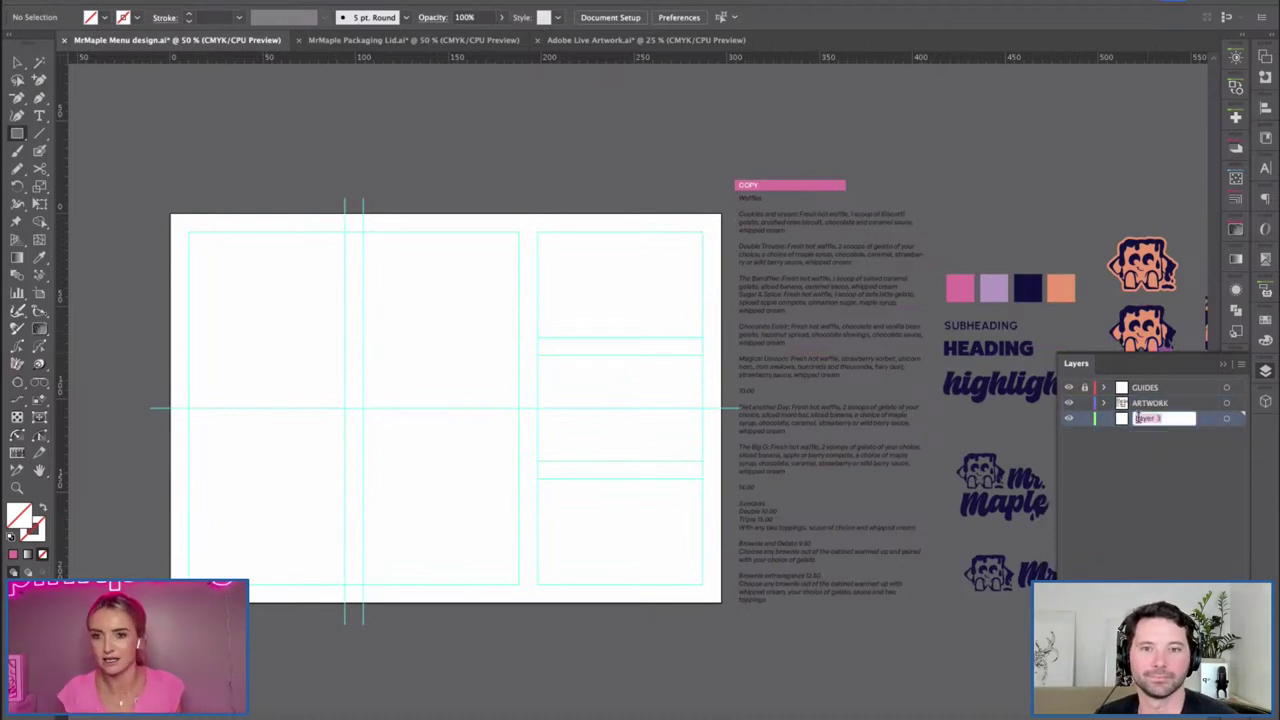
{"action": "type", "text": "BACKROUND"}
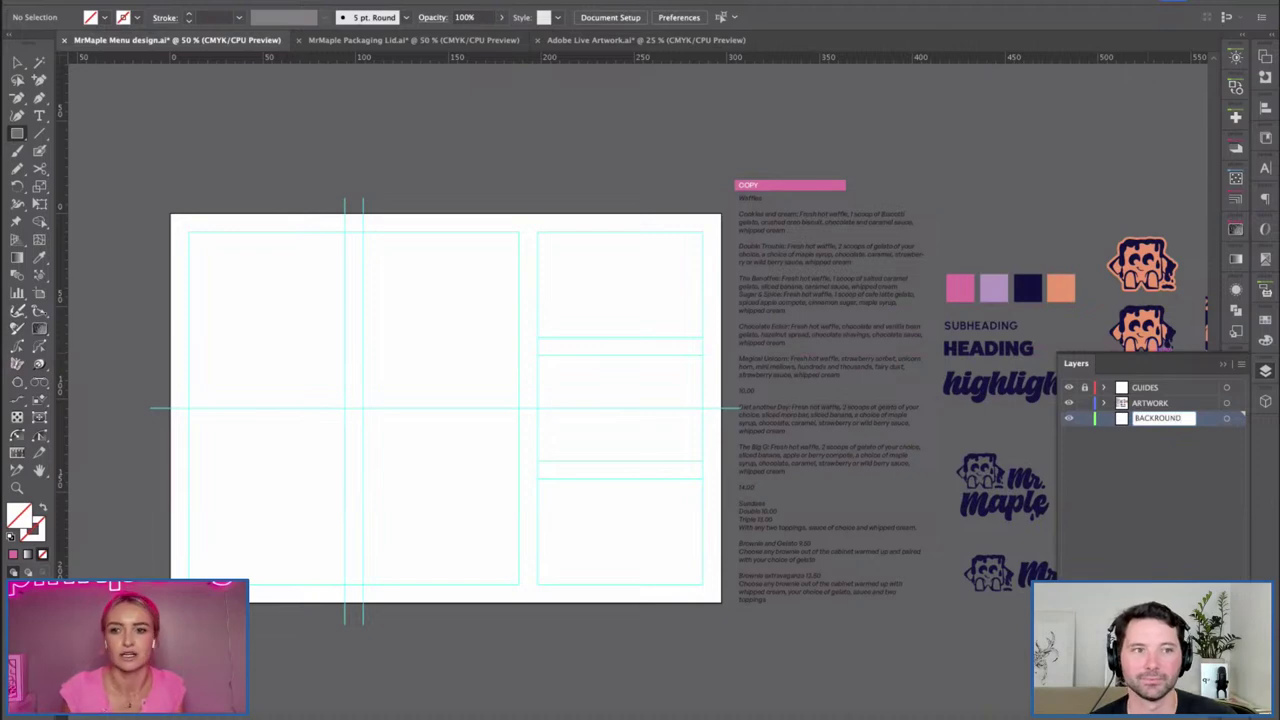
{"action": "key", "text": "Return"}
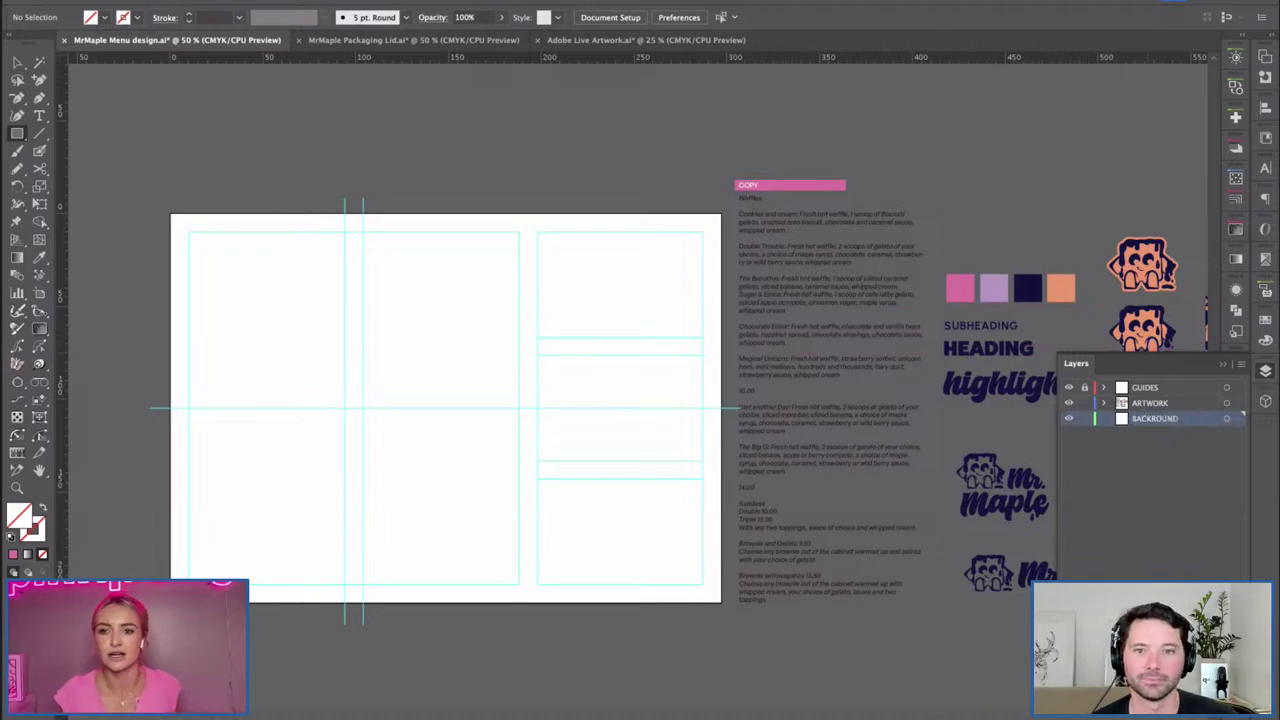
Draw a full-artboard rectangle filled with the navy swatch and lock the BACKROUND layer.
{"action": "left_click_drag", "start_coordinate": [417, 380], "coordinate": [417, 394]}
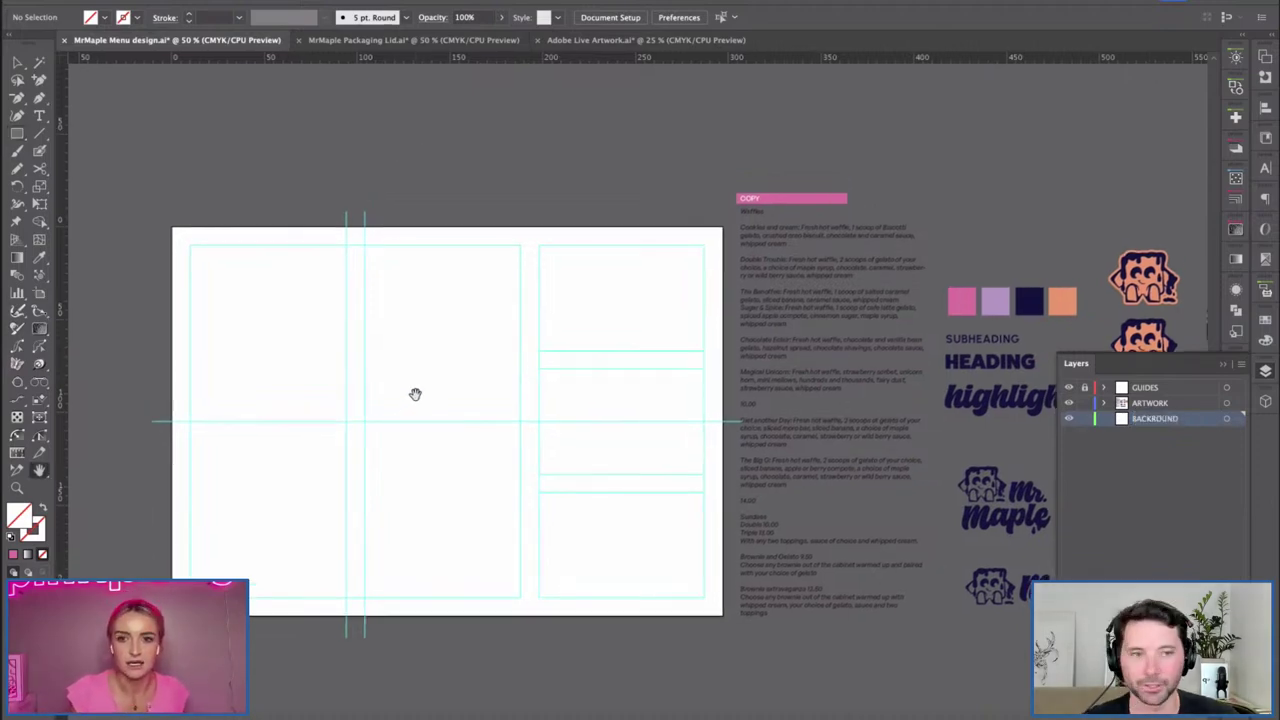
{"action": "mouse_move", "coordinate": [172, 228]}
{"action": "left_mouse_down"}
{"action": "mouse_move", "coordinate": [742, 618]}
{"action": "mouse_move", "coordinate": [724, 616]}
{"action": "left_mouse_up"}
{"action": "key", "text": "i"}
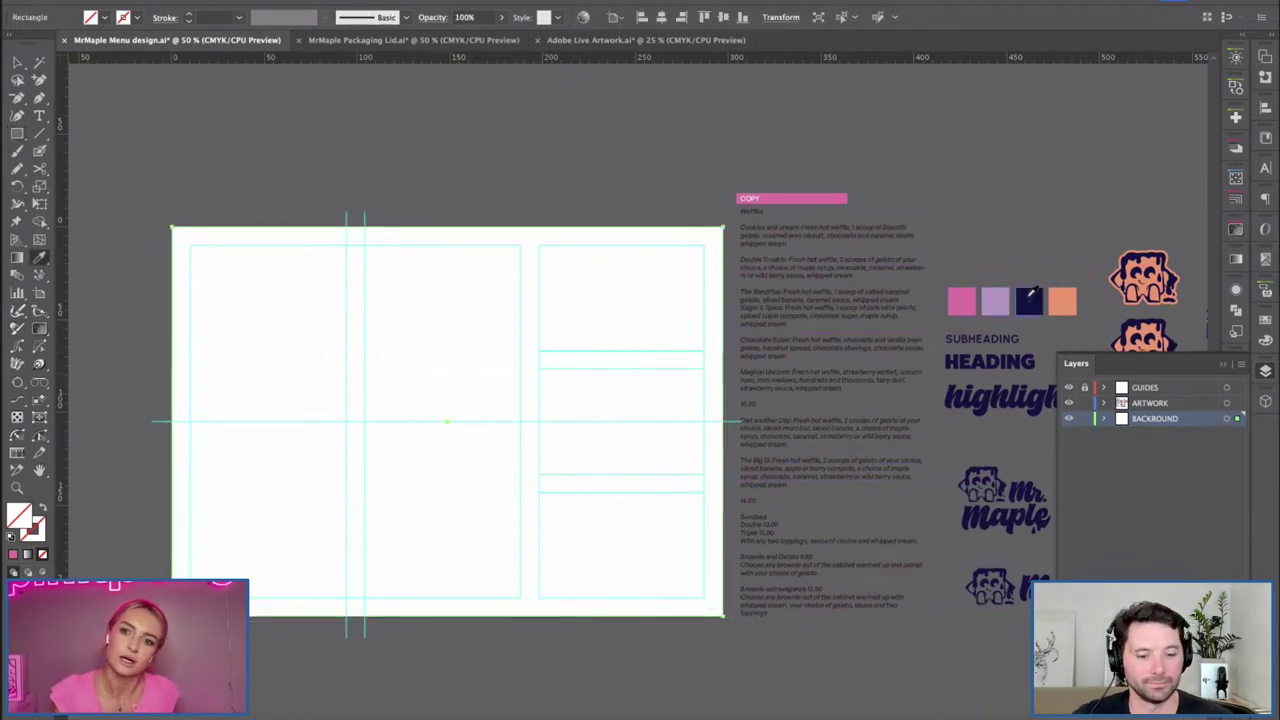
{"action": "left_click", "coordinate": [1029, 301]}
{"action": "key", "text": "v"}
{"action": "left_click", "coordinate": [406, 163]}
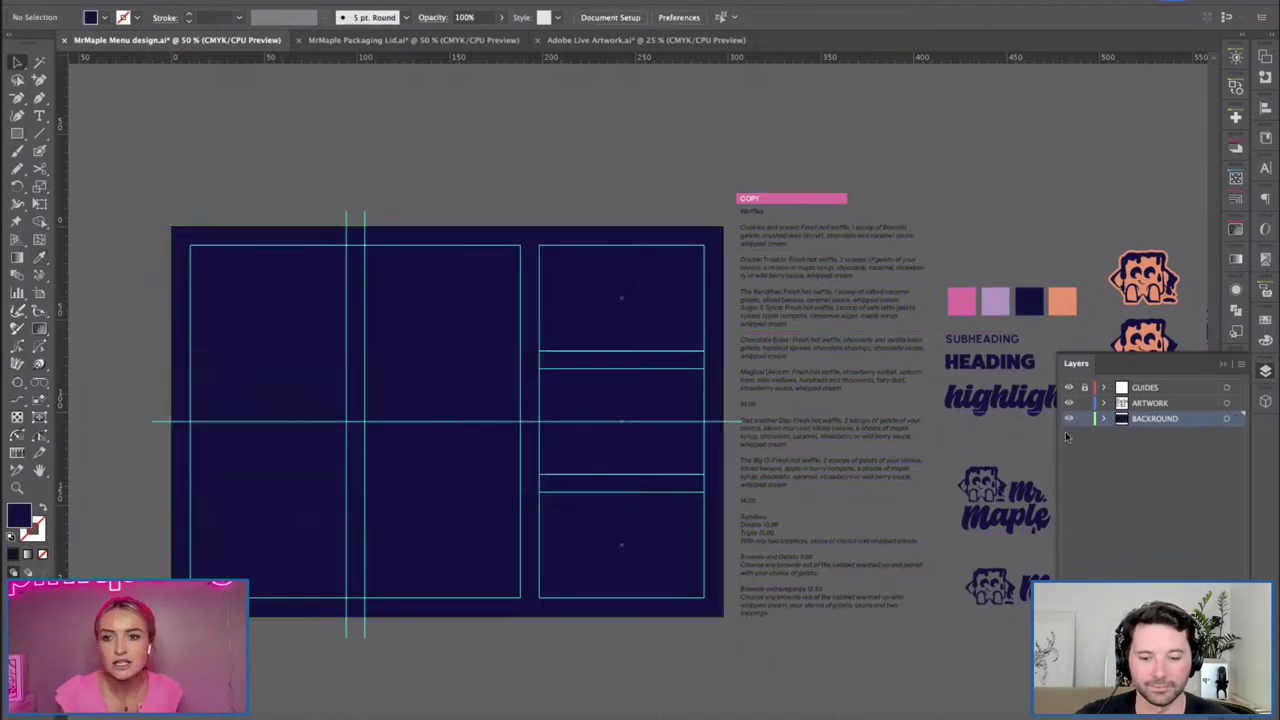
{"action": "left_click", "coordinate": [576, 324]}
{"action": "left_click", "coordinate": [1084, 418]}
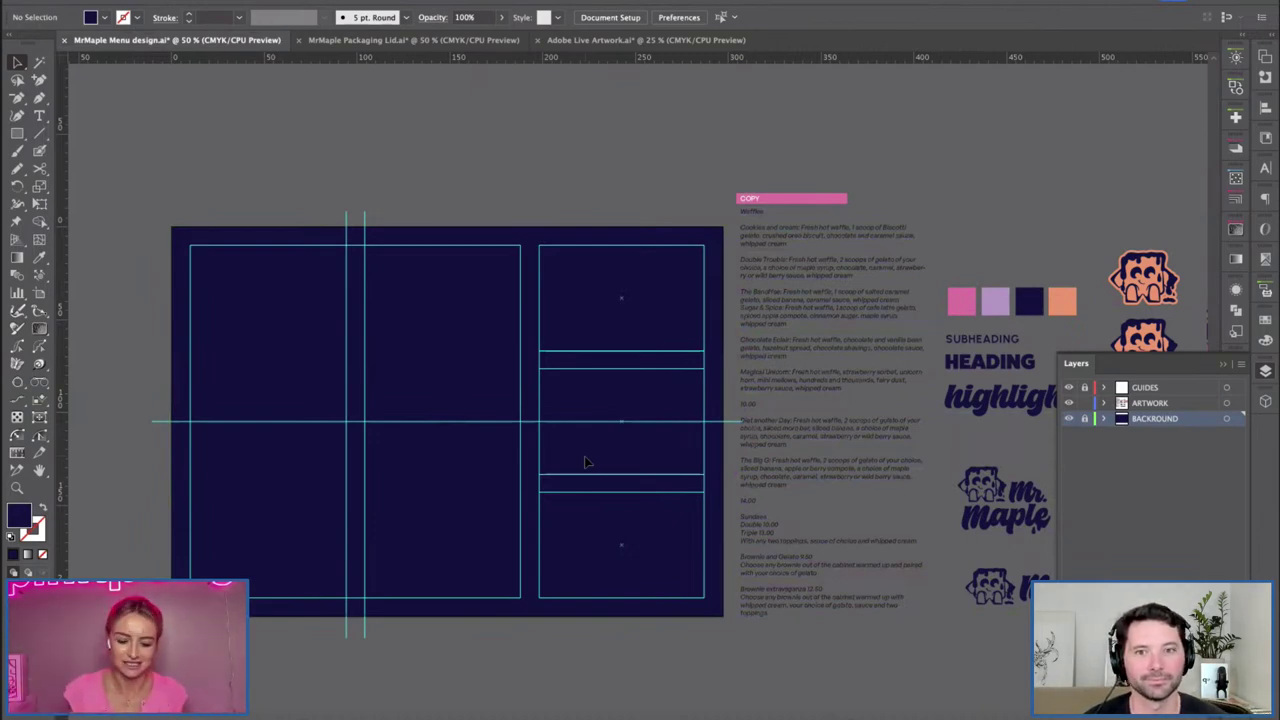
Make ARTWORK the active layer and delete a stray vertical line drawn by mistake.
{"action": "key", "text": "h"}
{"action": "left_click_drag", "start_coordinate": [429, 351], "coordinate": [446, 343]}
{"action": "key", "text": "m"}
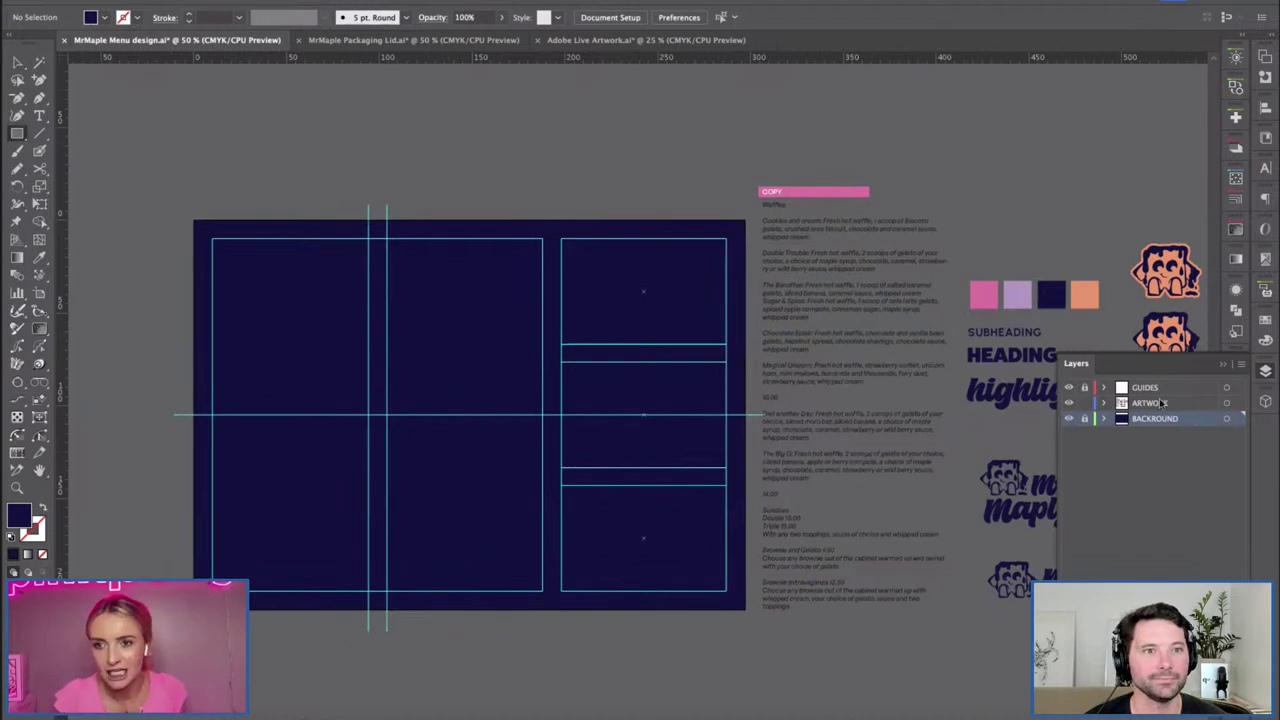
{"action": "left_click", "coordinate": [1163, 403]}
{"action": "key", "text": "backslash"}
{"action": "left_click_drag", "start_coordinate": [500, 196], "coordinate": [500, 638]}
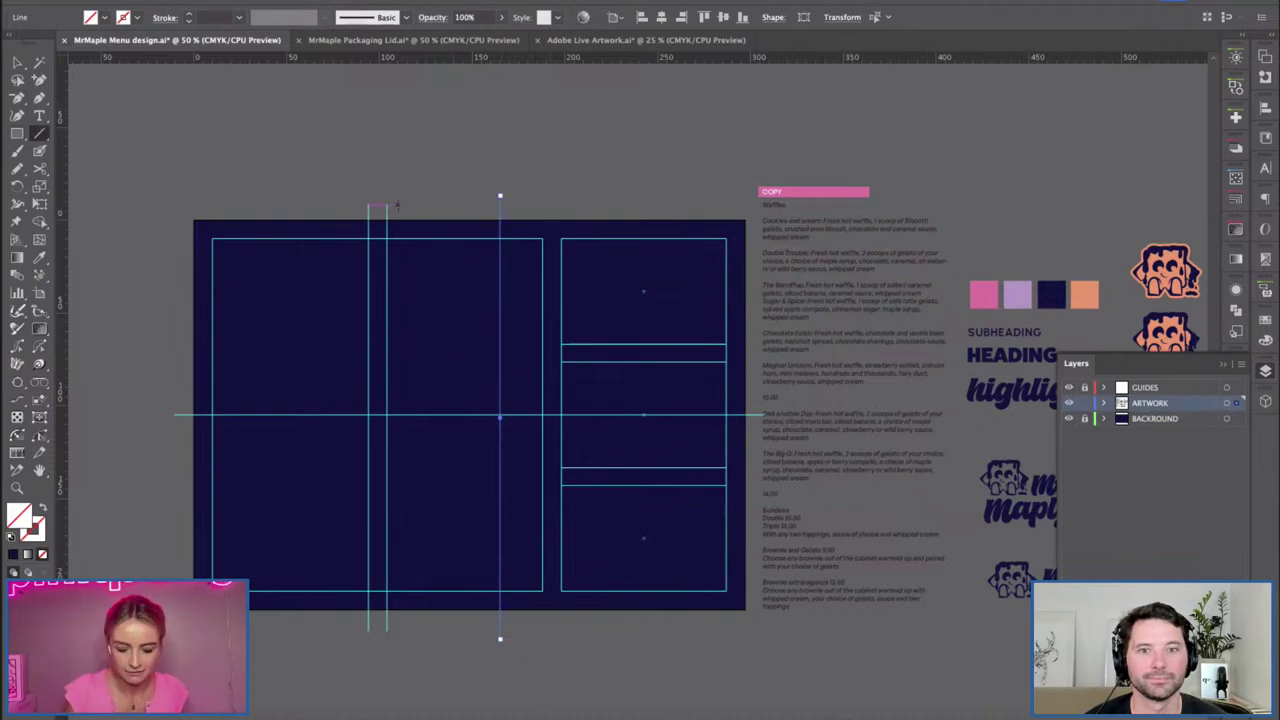
{"action": "key", "text": "v"}
{"action": "left_click", "coordinate": [515, 490]}
{"action": "left_click", "coordinate": [500, 205]}
{"action": "key", "text": "Delete"}
Draw a rectangle over the left panel guides and fill it with the pink swatch.
{"action": "key", "text": "m"}
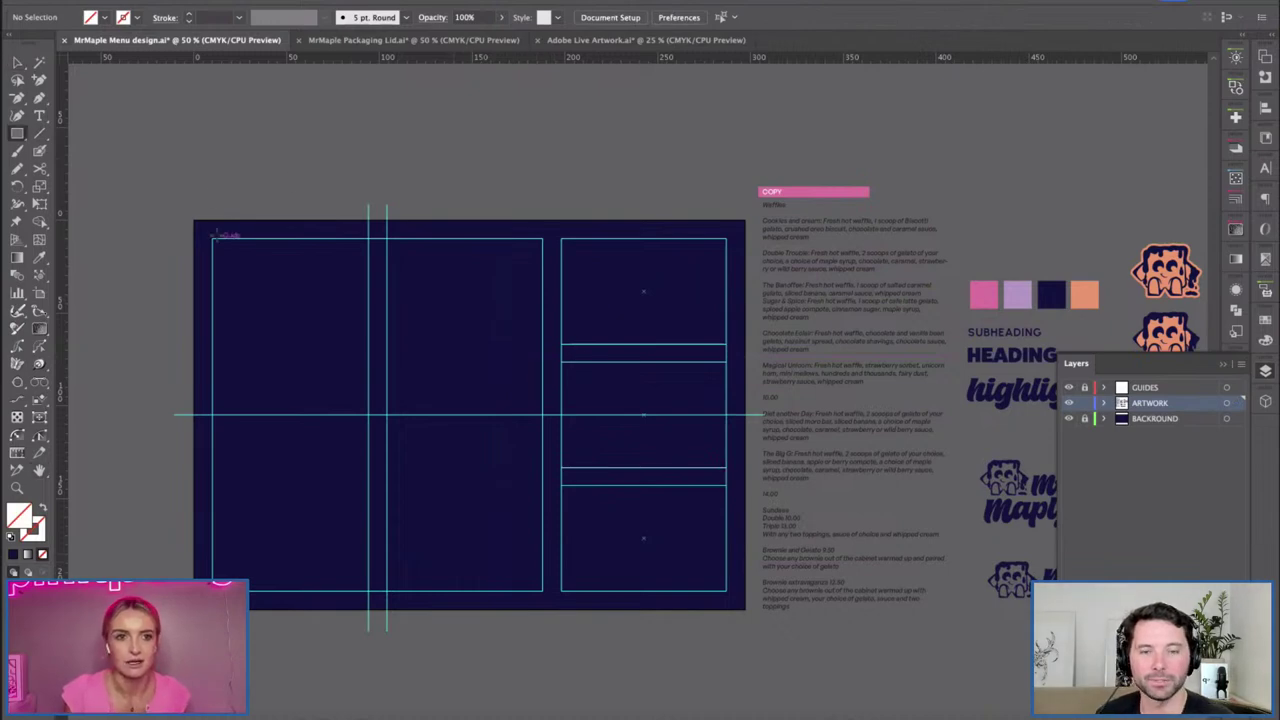
{"action": "left_click_drag", "start_coordinate": [213, 239], "coordinate": [543, 591]}
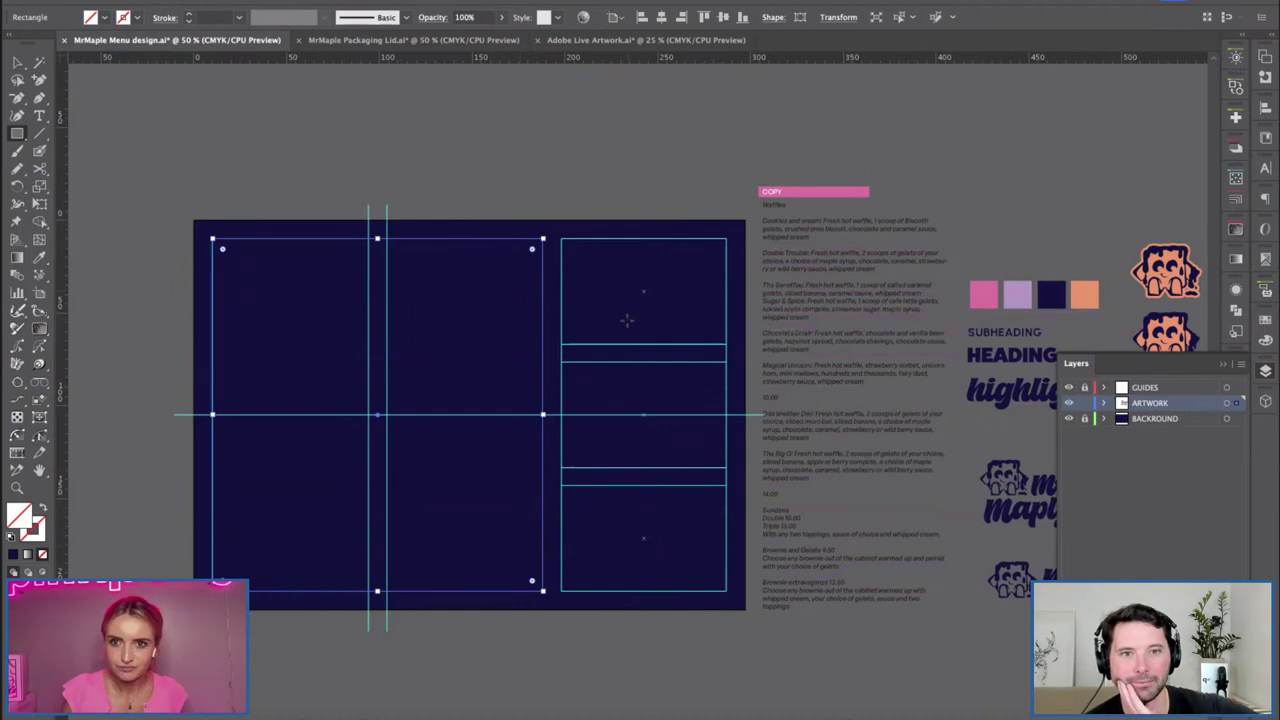
{"action": "key", "text": "i"}
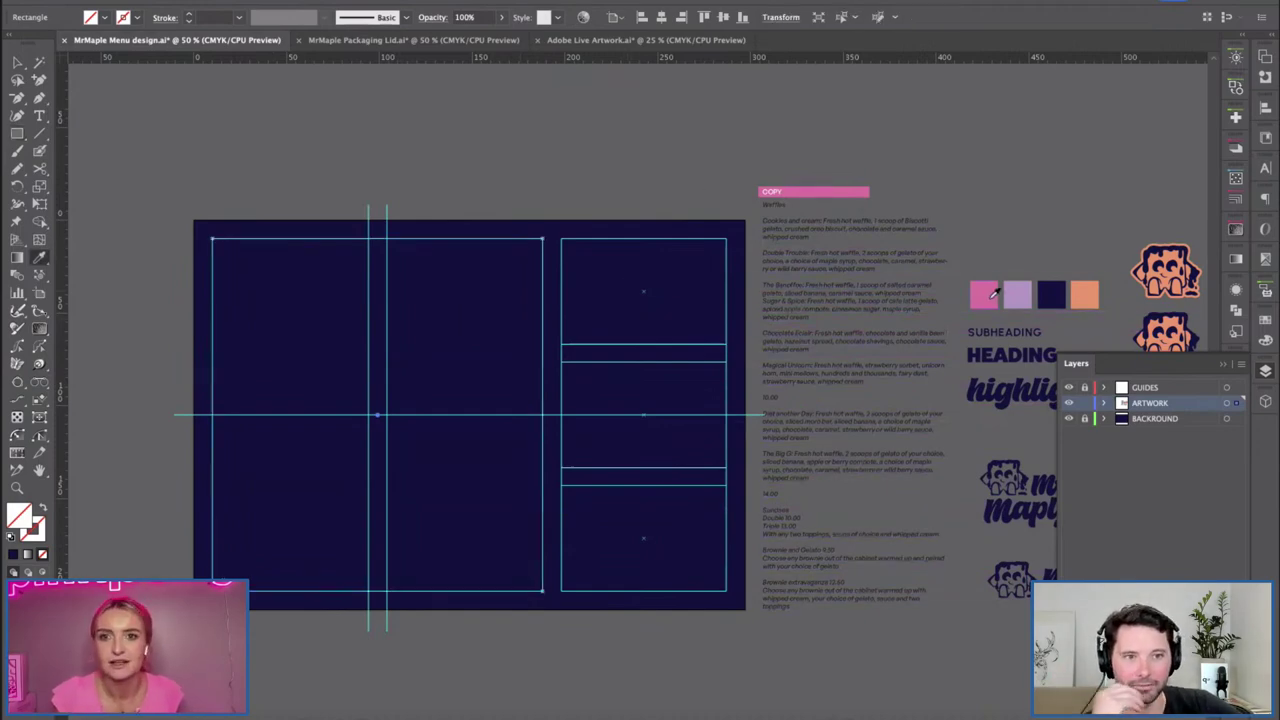
{"action": "left_click", "coordinate": [990, 294]}
{"action": "key", "text": "v"}
{"action": "left_click", "coordinate": [434, 196]}
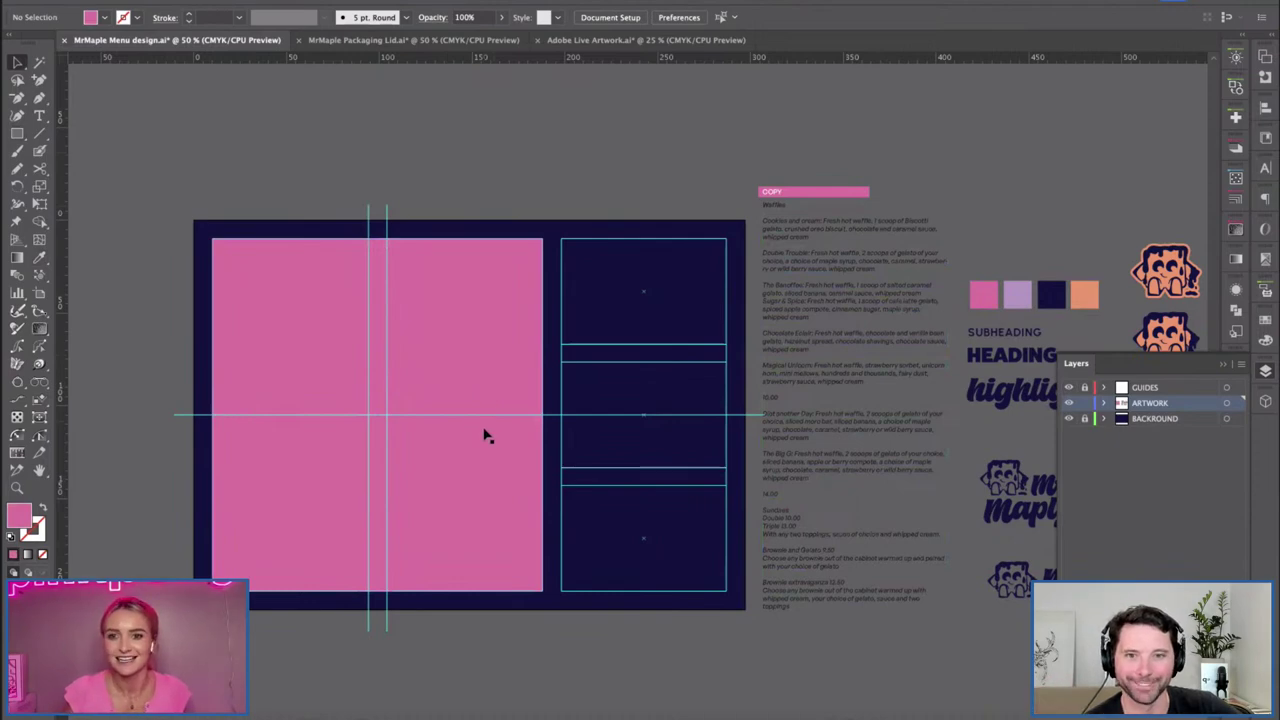
{"action": "scroll", "coordinate": [617, 380], "scroll_direction": "up", "scroll_amount": 5}
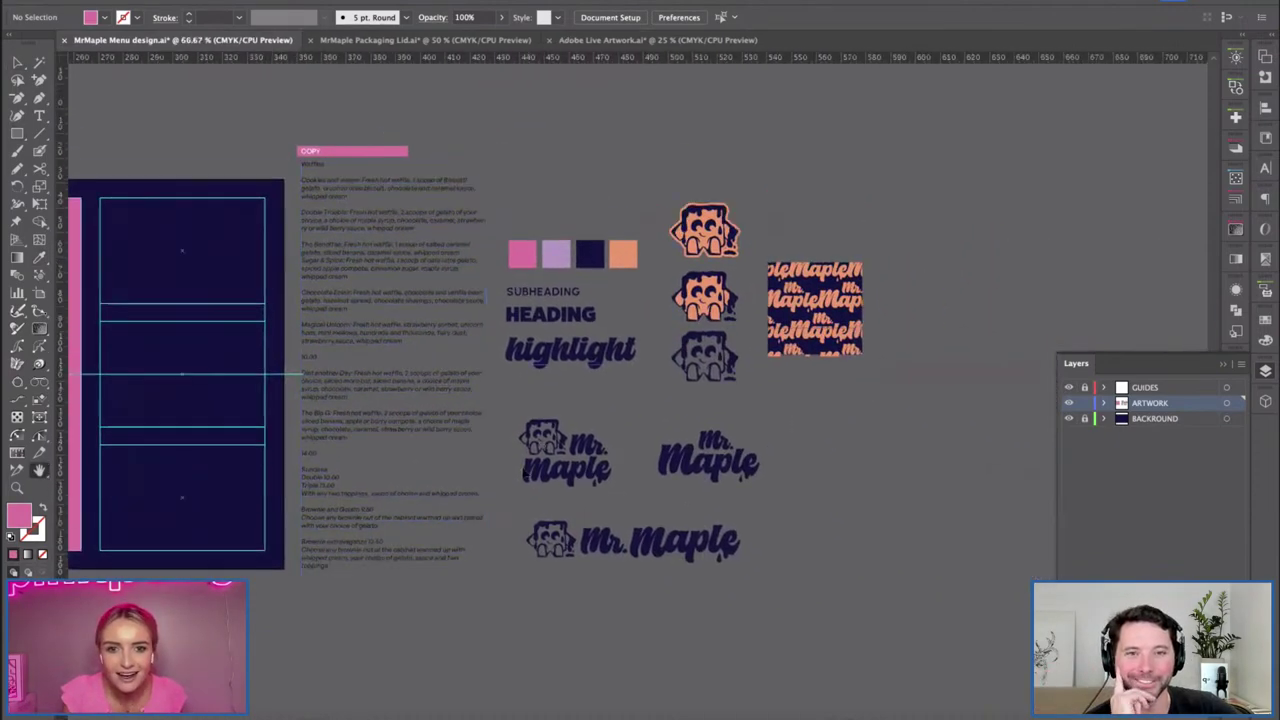
{"action": "scroll", "coordinate": [674, 413], "scroll_direction": "down", "scroll_amount": 2}
{"action": "scroll", "coordinate": [674, 413], "scroll_direction": "left", "scroll_amount": 2}
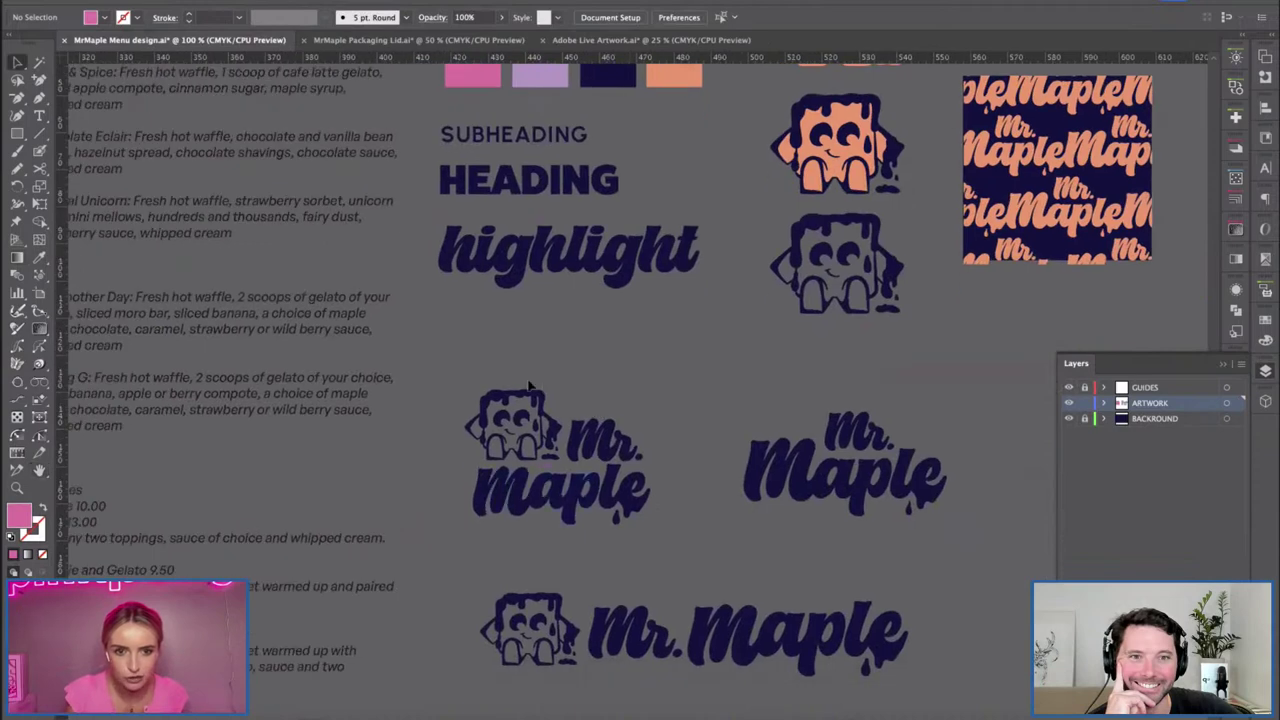
{"action": "left_click", "coordinate": [645, 425]}
{"action": "scroll", "coordinate": [655, 430], "scroll_direction": "down", "scroll_amount": 1}
{"action": "scroll", "coordinate": [634, 443], "scroll_direction": "up", "scroll_amount": 3}
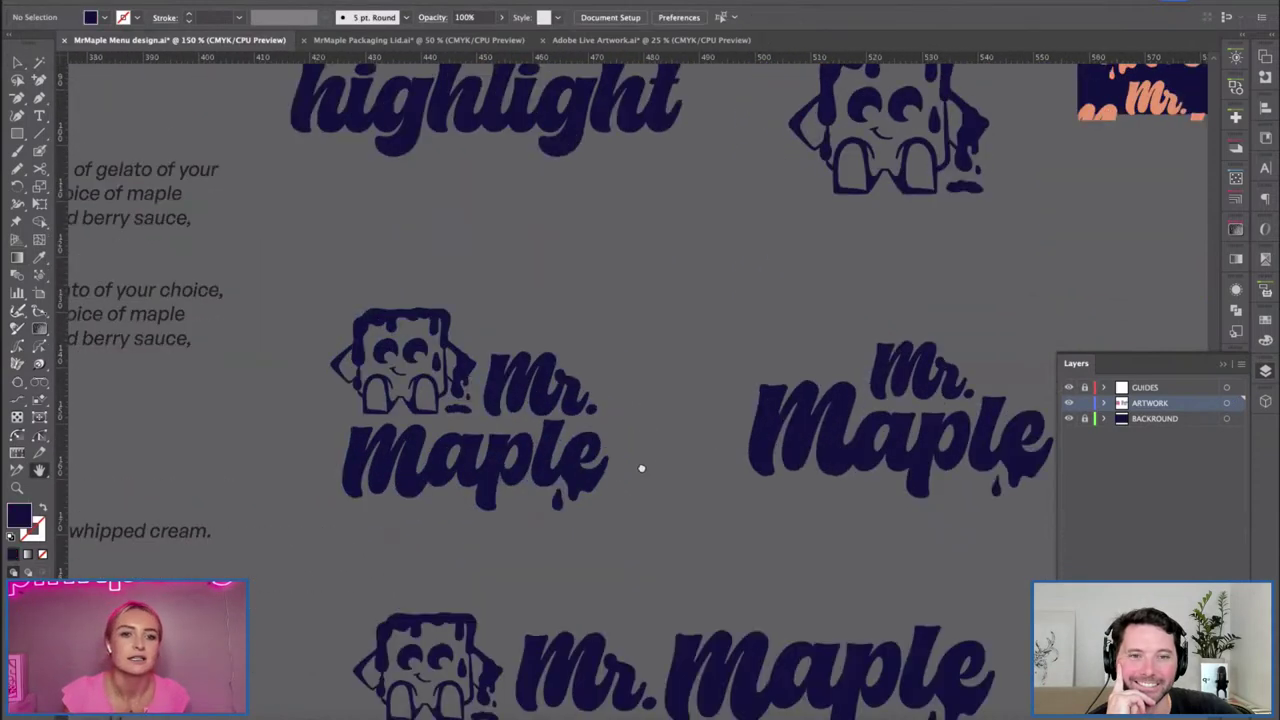
{"action": "key", "text": "Delete"}
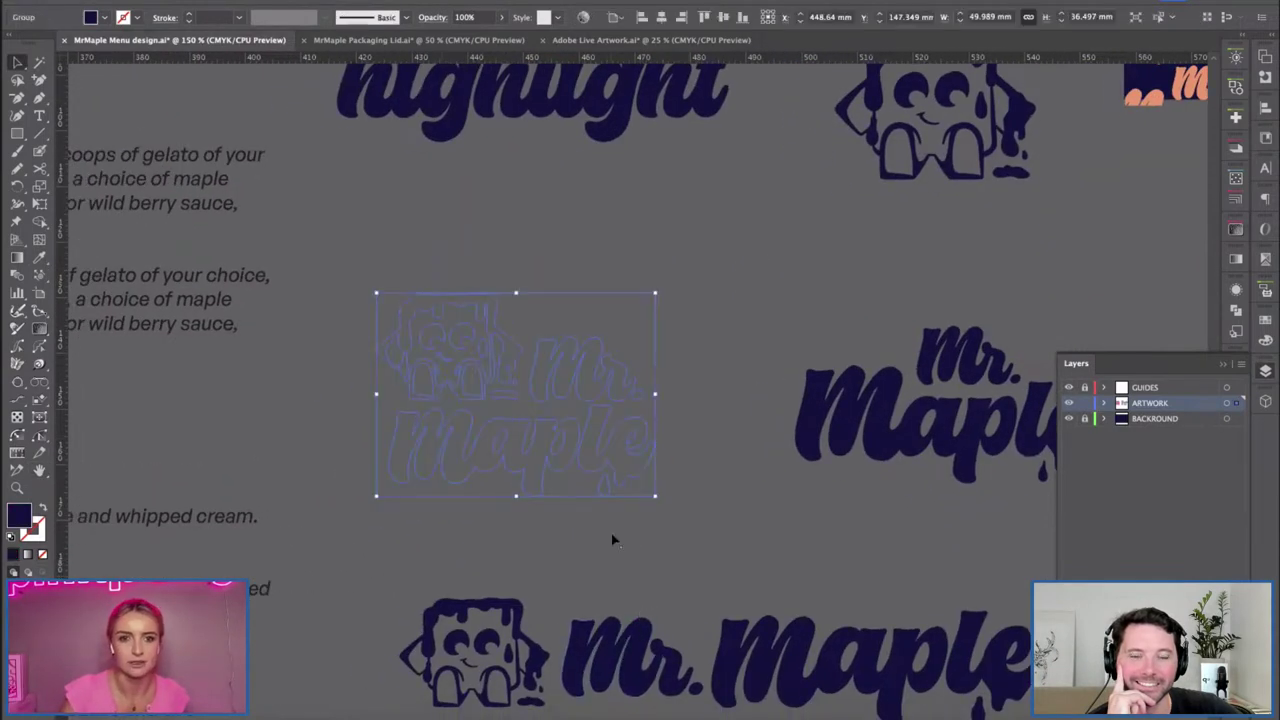
{"action": "left_click", "coordinate": [634, 272]}
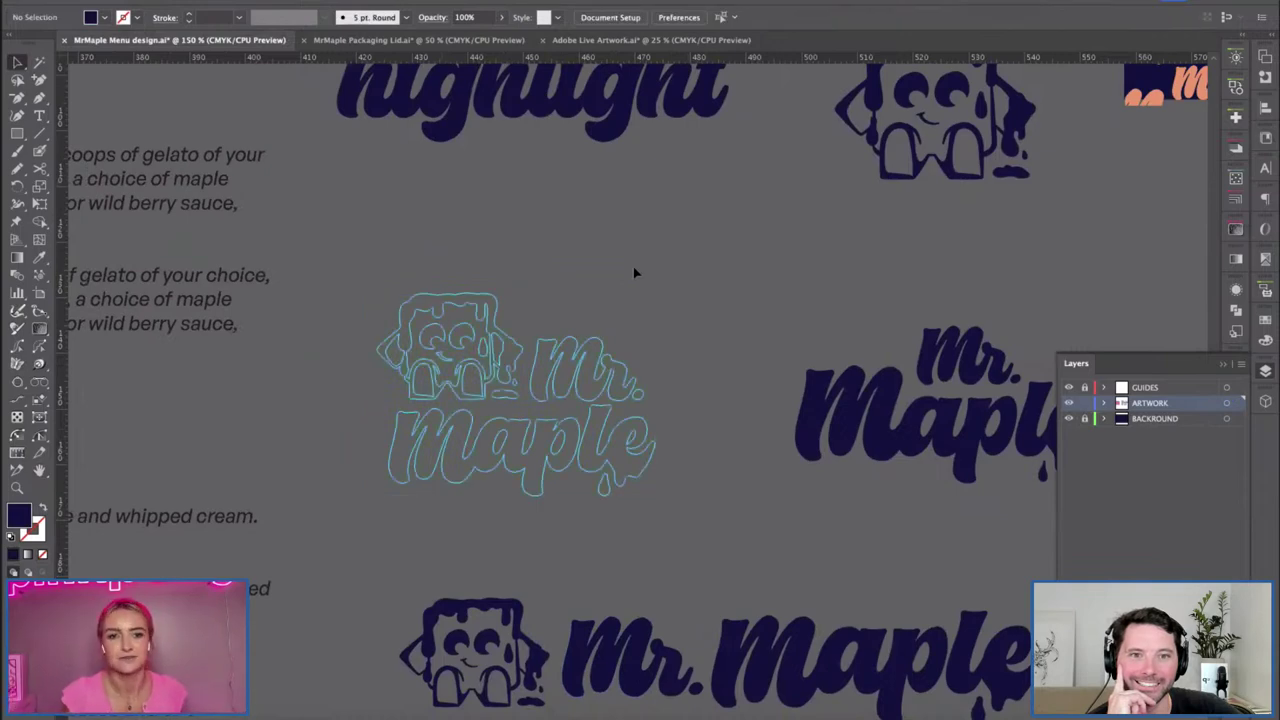
{"action": "key", "text": "ctrl+z"}
{"action": "key", "text": "ctrl+z"}
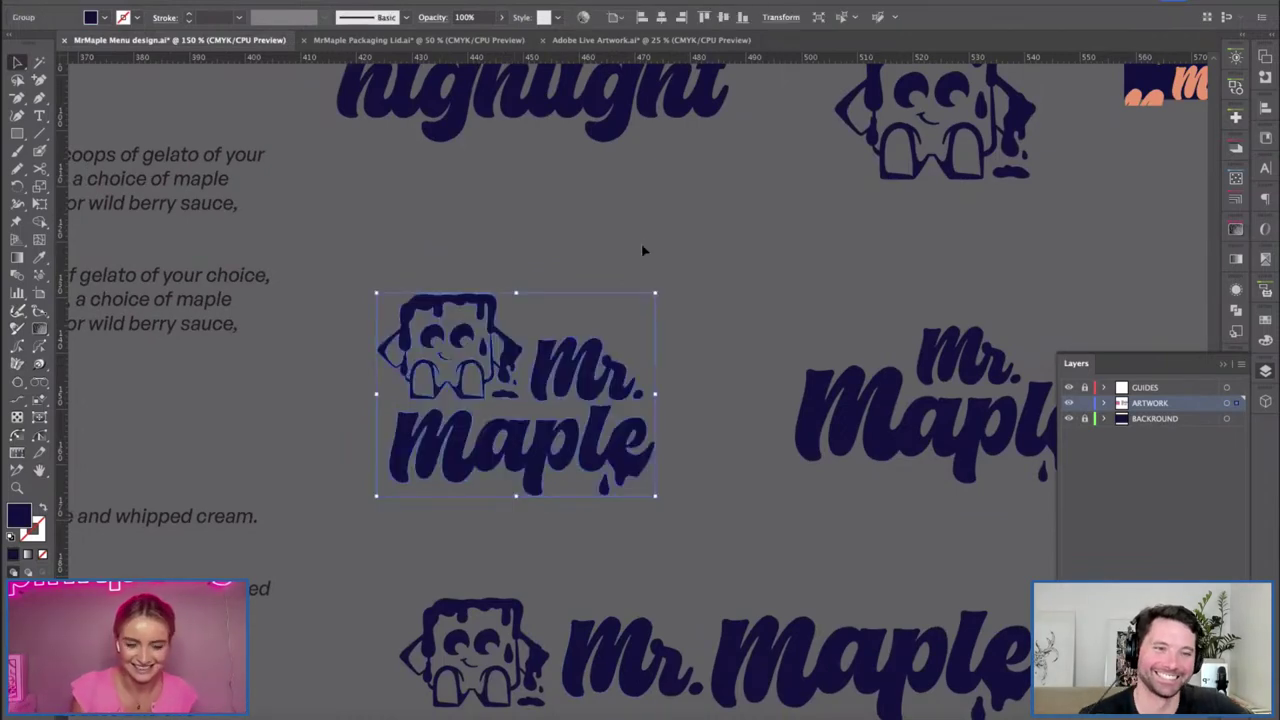
{"action": "left_click", "coordinate": [641, 243]}
{"action": "key", "text": "ctrl+minus"}
{"action": "key", "text": "ctrl+minus"}
{"action": "left_click_drag", "start_coordinate": [634, 326], "coordinate": [947, 342]}
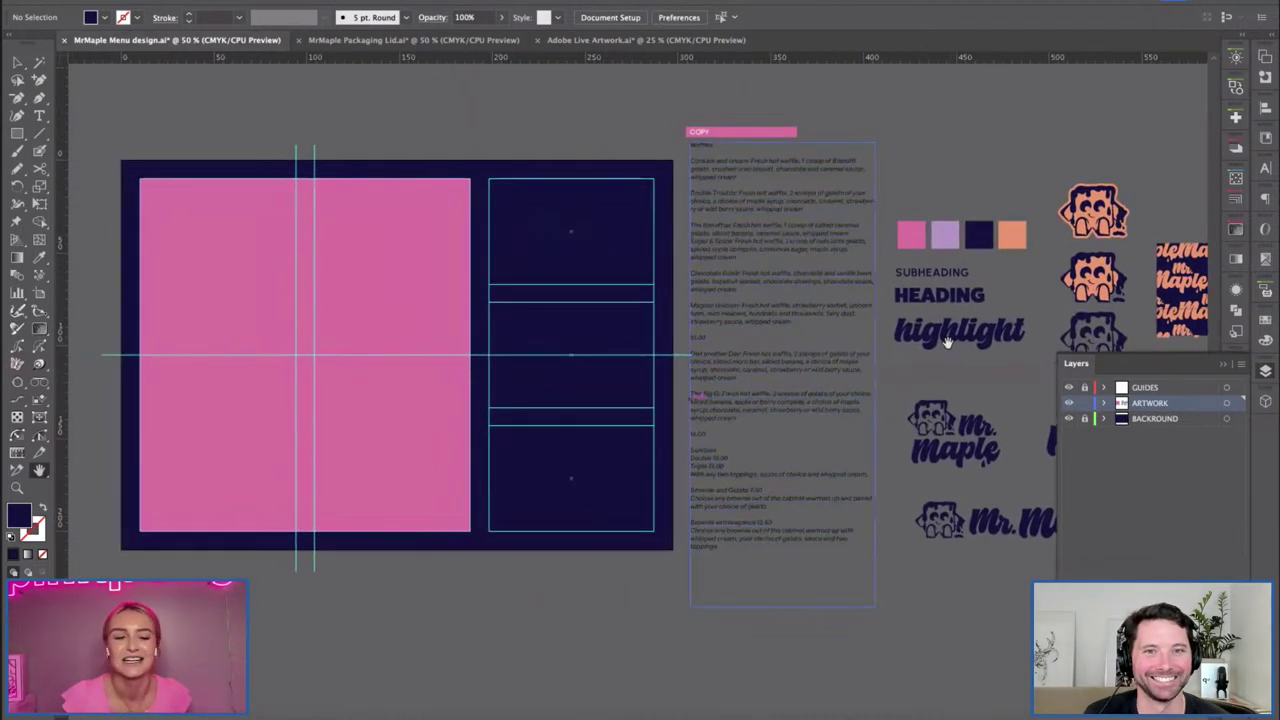
{"action": "left_click_drag", "start_coordinate": [505, 228], "coordinate": [560, 328]}
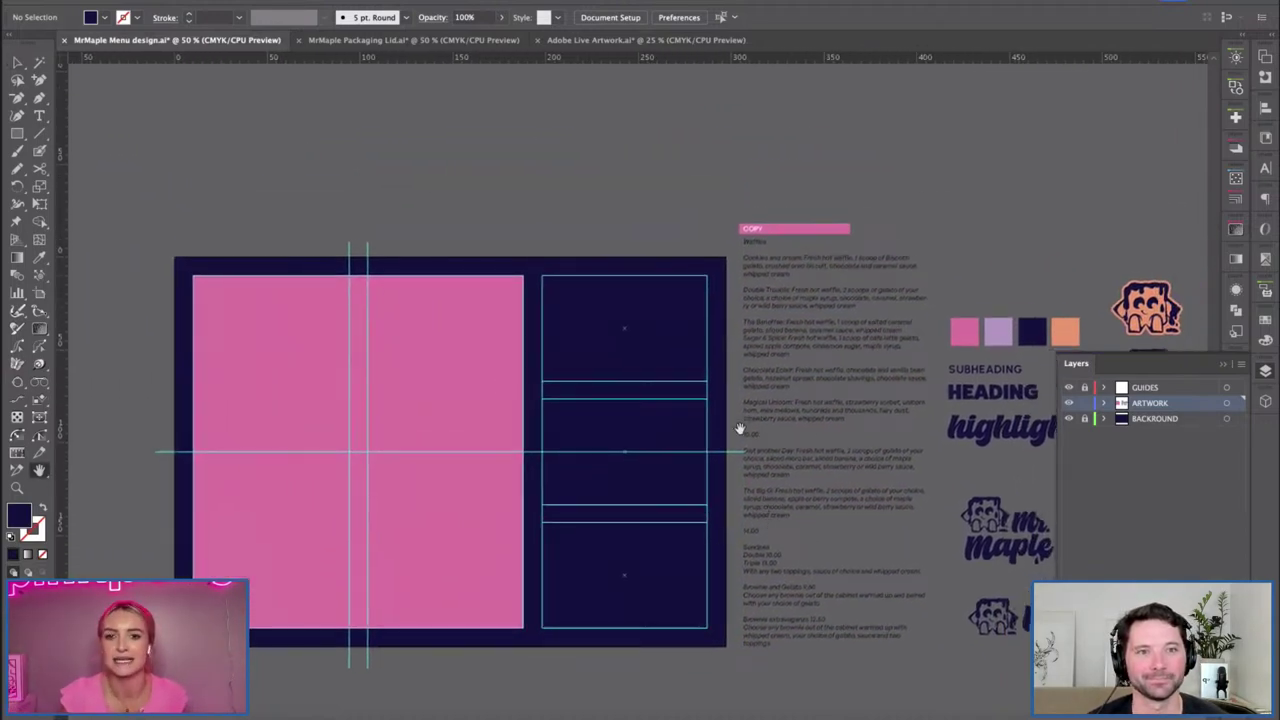
{"action": "scroll", "coordinate": [789, 499], "scroll_direction": "down", "scroll_amount": 1}
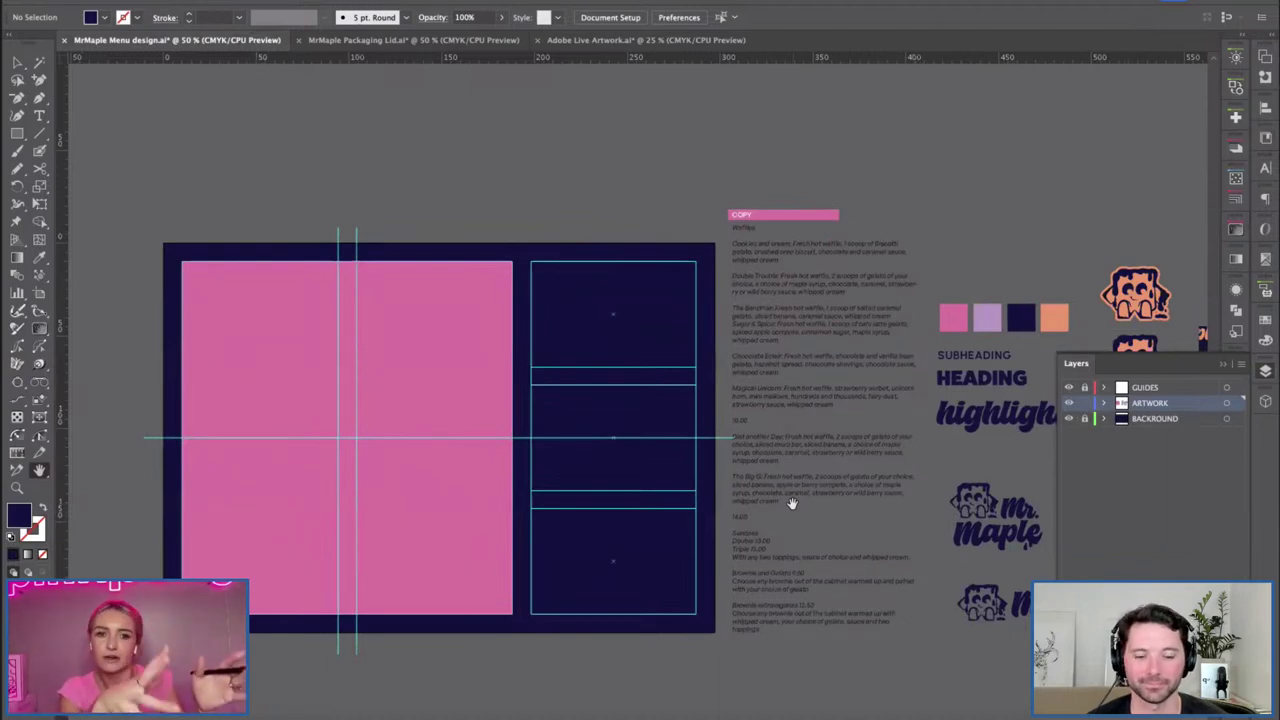
{"action": "key", "text": "v"}
Draw a pink rectangle filling the top-right guide box.
{"action": "key", "text": "m"}
{"action": "left_click_drag", "start_coordinate": [532, 262], "coordinate": [696, 368]}
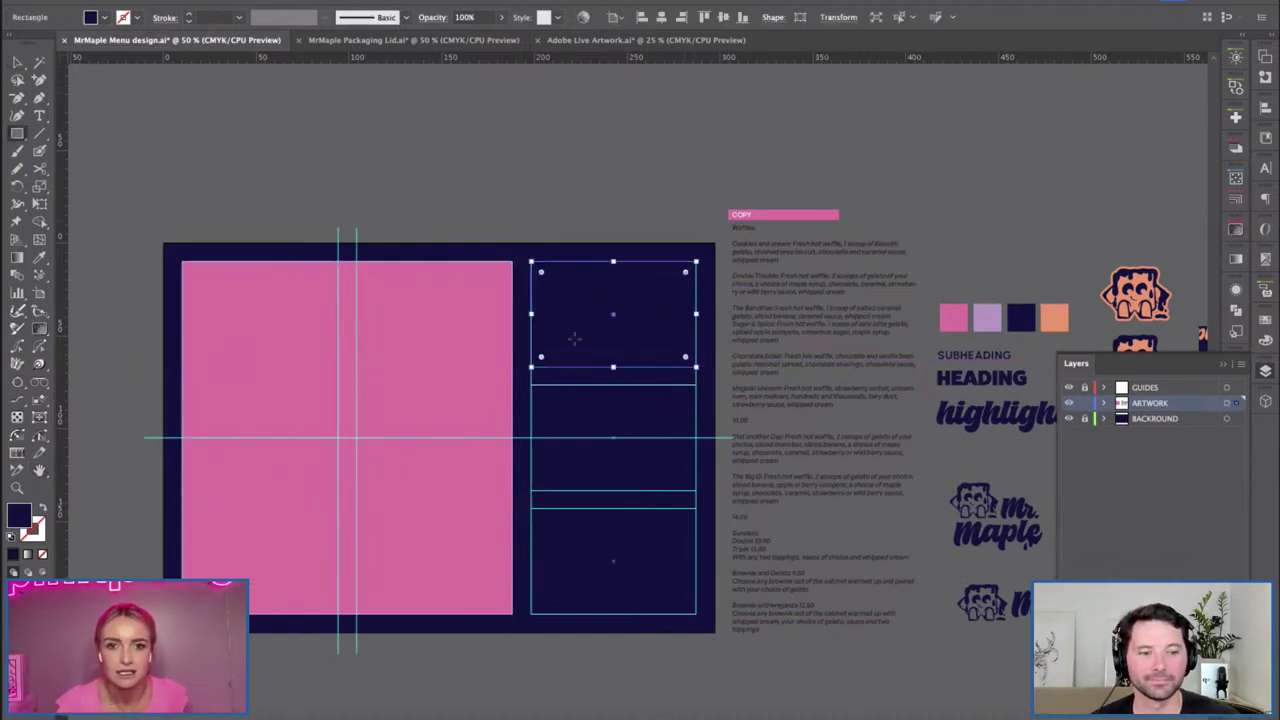
{"action": "key", "text": "i"}
{"action": "left_click", "coordinate": [437, 346]}
{"action": "key", "text": "v"}
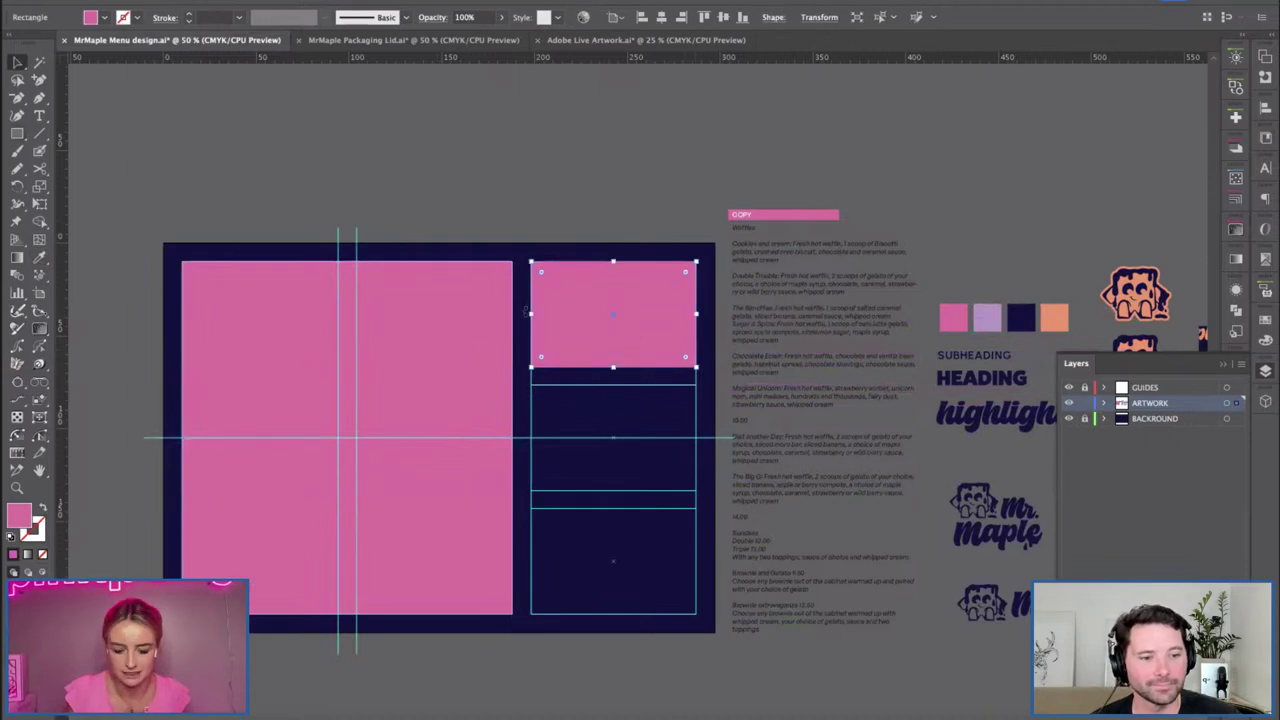
{"action": "left_click", "coordinate": [527, 385]}
Draw rectangles in the middle and bottom right boxes, undoing an accidental nudge.
{"action": "key", "text": "m"}
{"action": "left_click_drag", "start_coordinate": [531, 369], "coordinate": [696, 490]}
{"action": "left_click_drag", "start_coordinate": [532, 508], "coordinate": [696, 613]}
{"action": "key", "text": "v"}
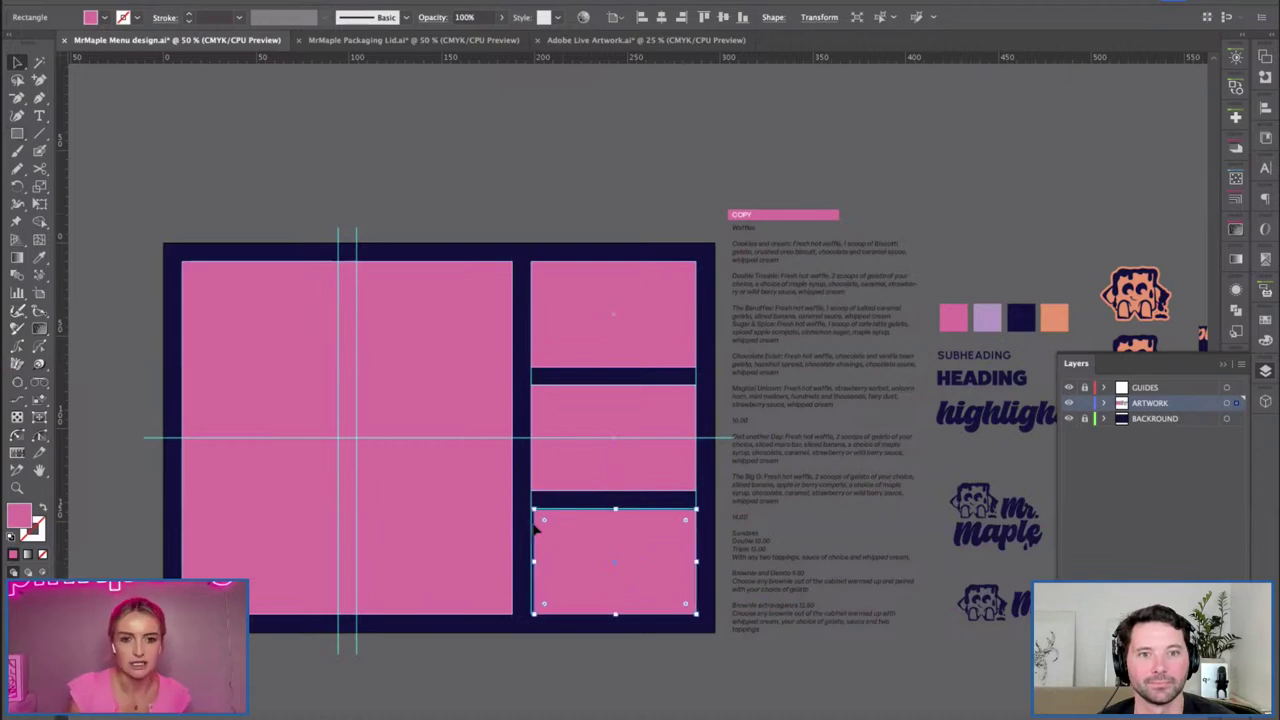
{"action": "mouse_move", "coordinate": [537, 565]}
{"action": "left_mouse_down"}
{"action": "mouse_move", "coordinate": [520, 567]}
{"action": "mouse_move", "coordinate": [533, 567]}
{"action": "left_mouse_up"}
{"action": "key", "text": "ctrl+z"}
{"action": "left_click", "coordinate": [407, 255]}
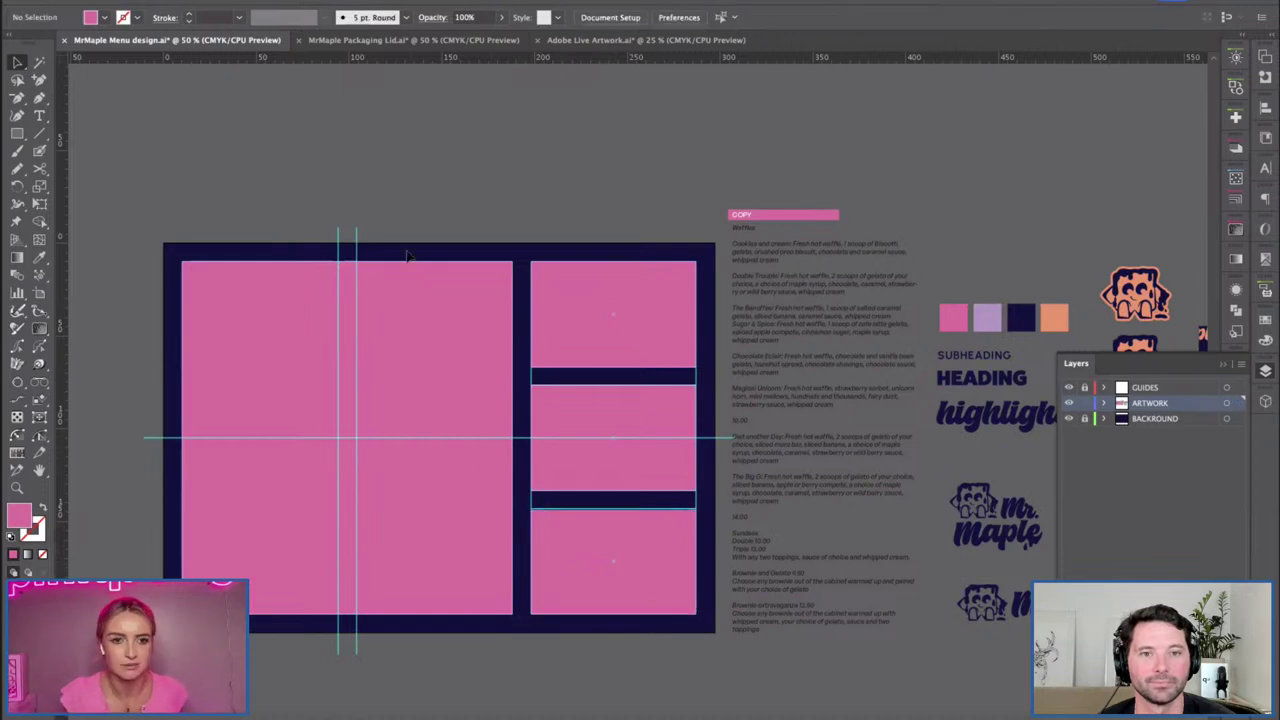
{"action": "left_click", "coordinate": [444, 331]}
{"action": "key", "text": "ctrl+equal"}
Round the corners of the large left pink panel and preview it without guides.
{"action": "left_click_drag", "start_coordinate": [577, 323], "coordinate": [320, 332]}
{"action": "left_click_drag", "start_coordinate": [563, 171], "coordinate": [562, 176]}
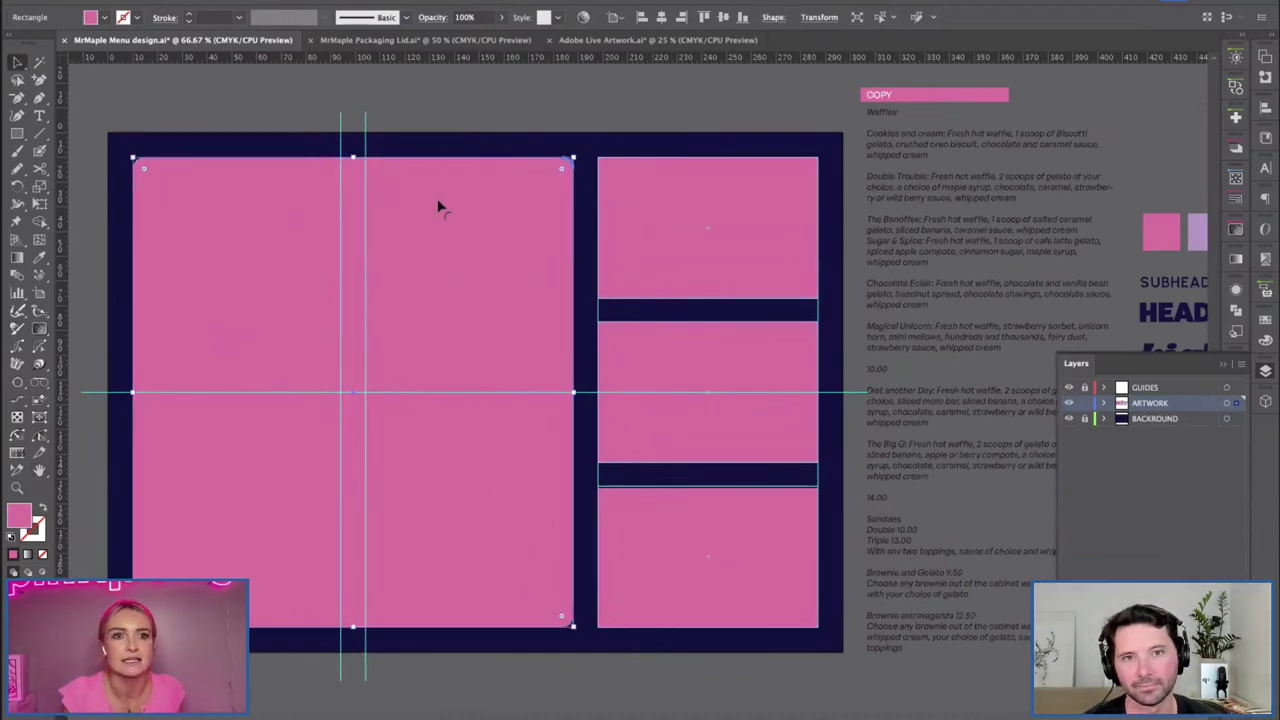
{"action": "left_click", "coordinate": [452, 103]}
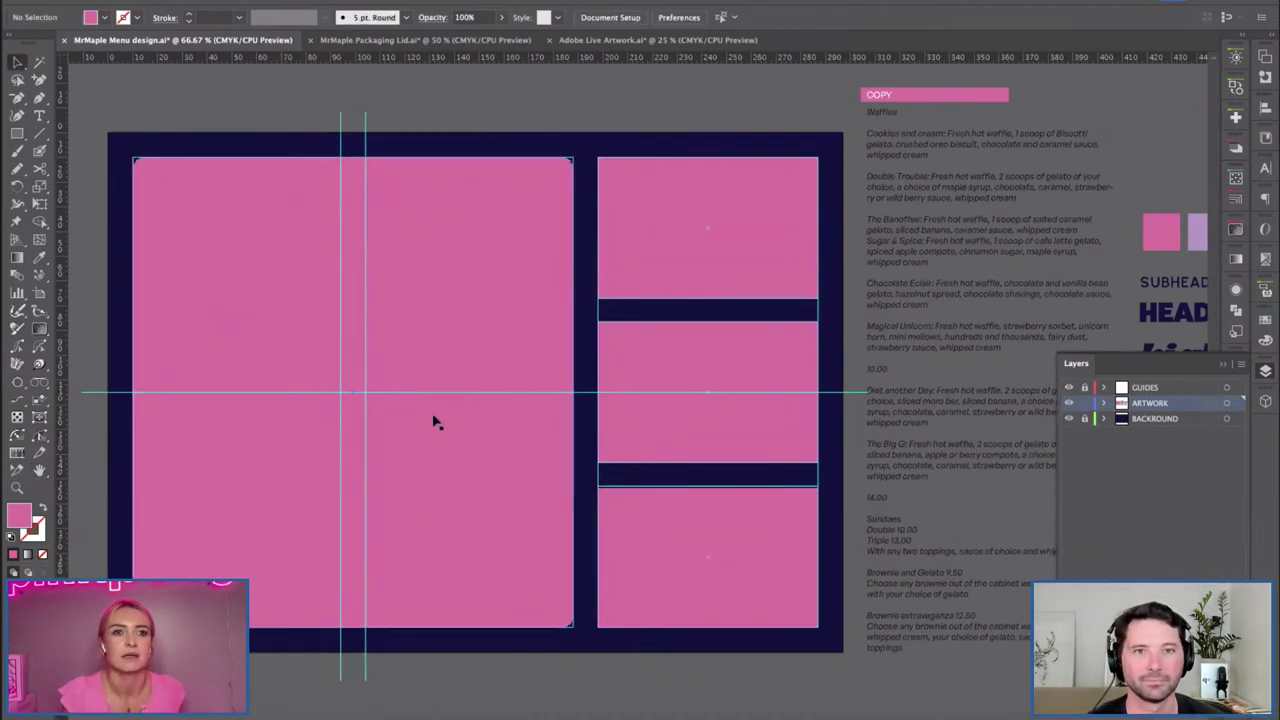
{"action": "left_click", "coordinate": [1068, 387]}
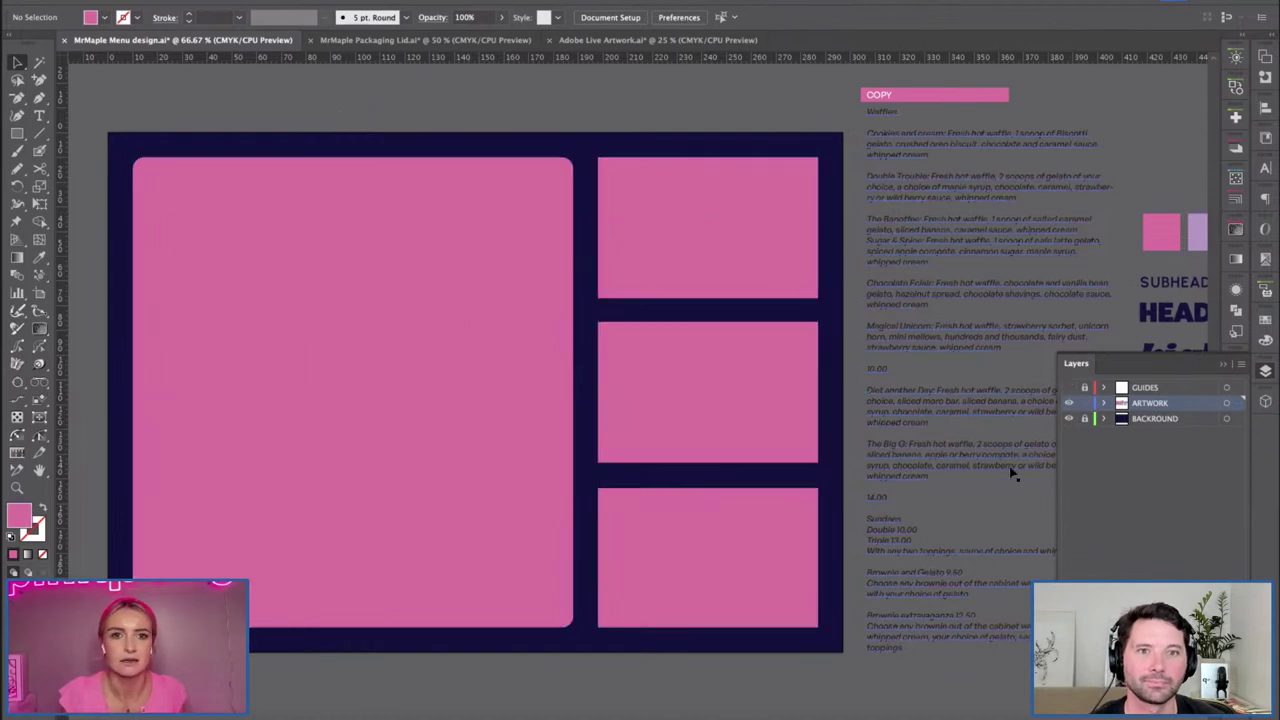
{"action": "left_click", "coordinate": [1068, 387]}
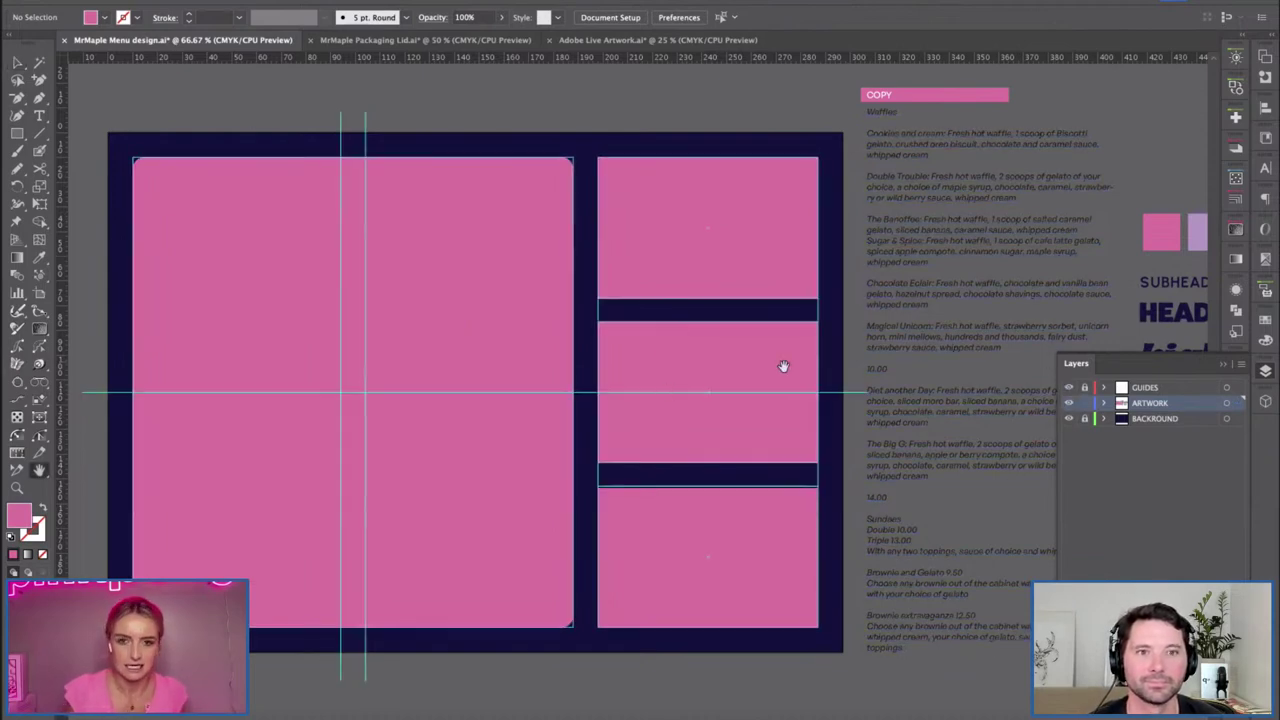
{"action": "left_click_drag", "start_coordinate": [757, 374], "coordinate": [534, 320]}
Round the corners of the middle-right pink panel with its corner widget.
{"action": "left_click", "coordinate": [527, 268]}
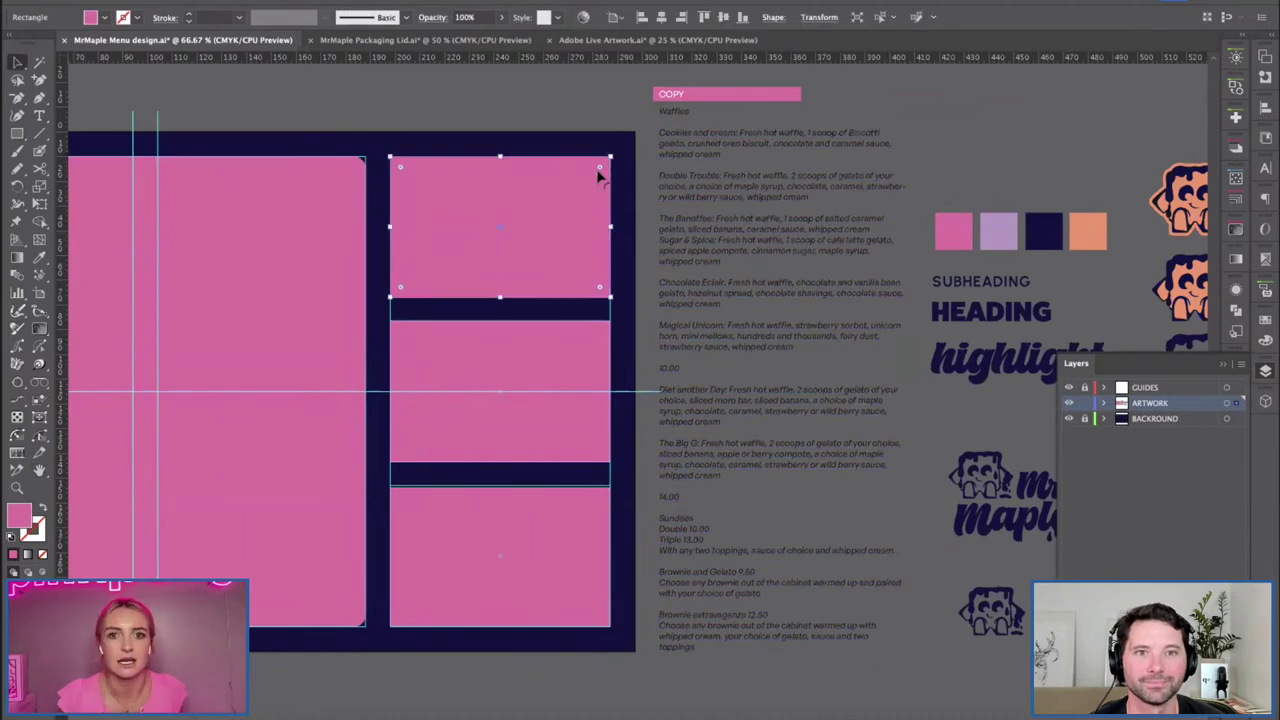
{"action": "left_click", "coordinate": [552, 353]}
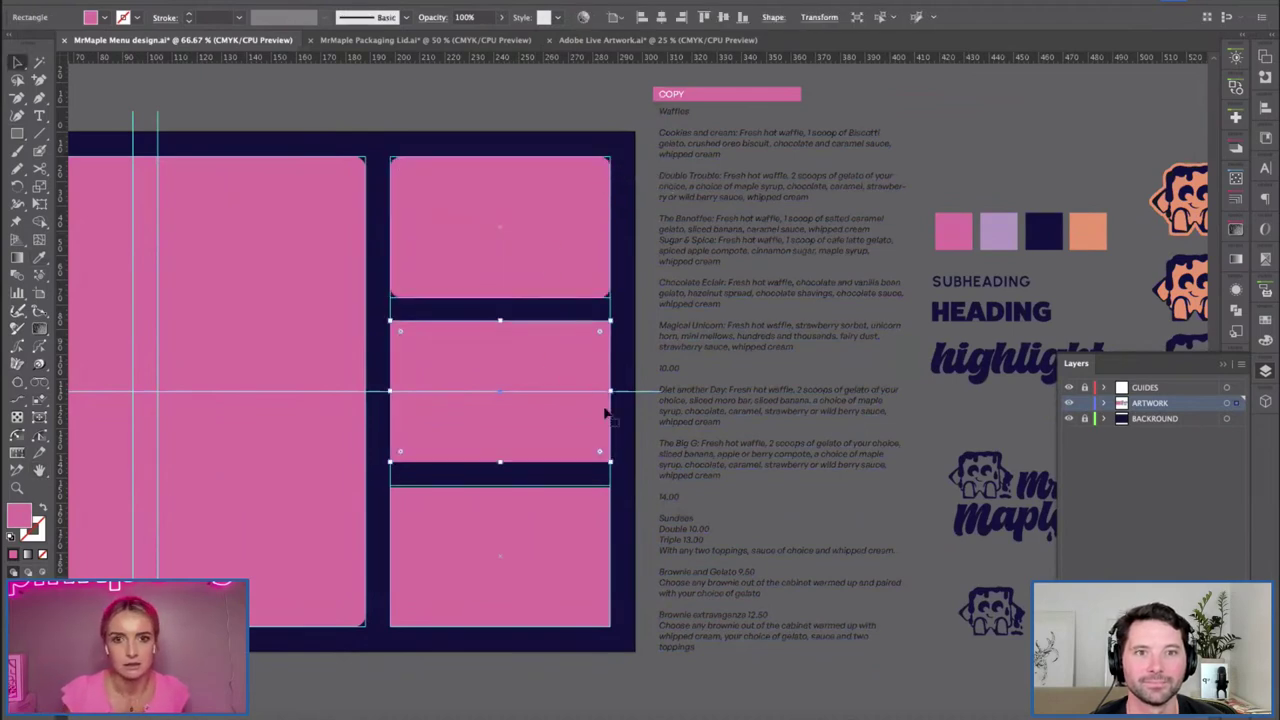
{"action": "mouse_move", "coordinate": [608, 322]}
{"action": "left_mouse_down"}
{"action": "mouse_move", "coordinate": [620, 314]}
{"action": "mouse_move", "coordinate": [605, 330]}
{"action": "left_mouse_up"}
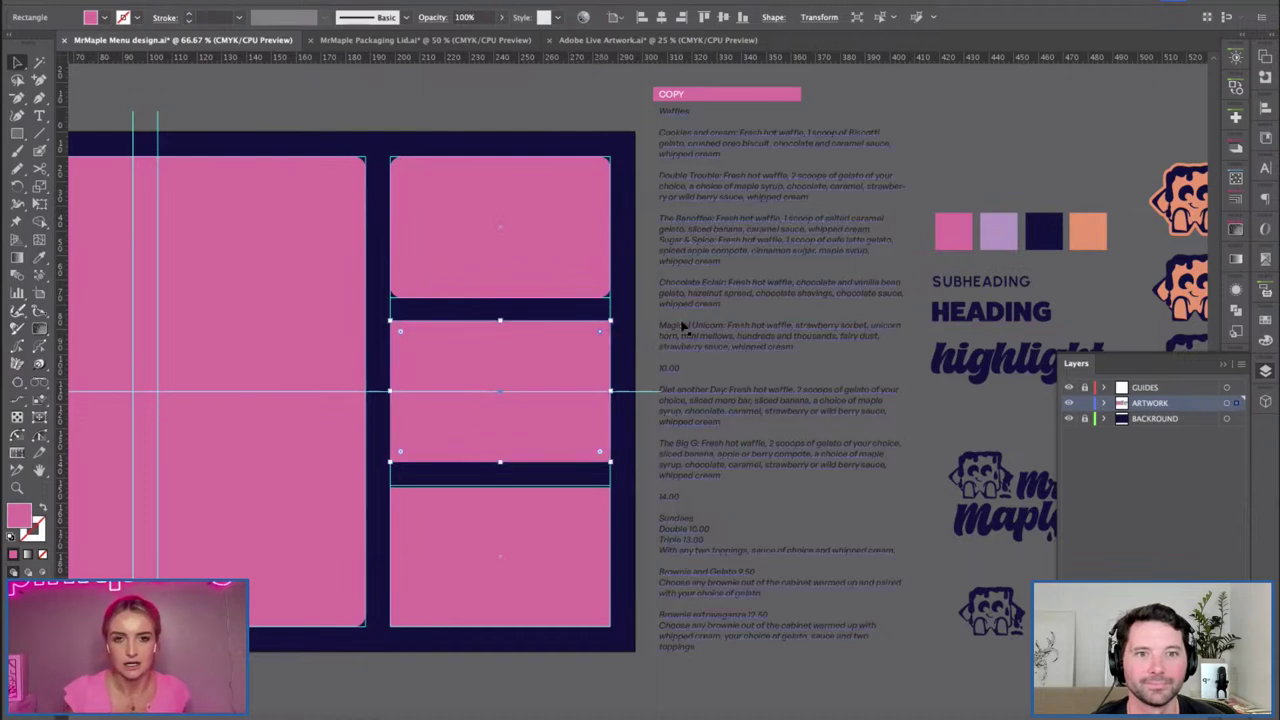
{"action": "left_click", "coordinate": [587, 364]}
{"action": "left_click_drag", "start_coordinate": [600, 338], "coordinate": [567, 365]}
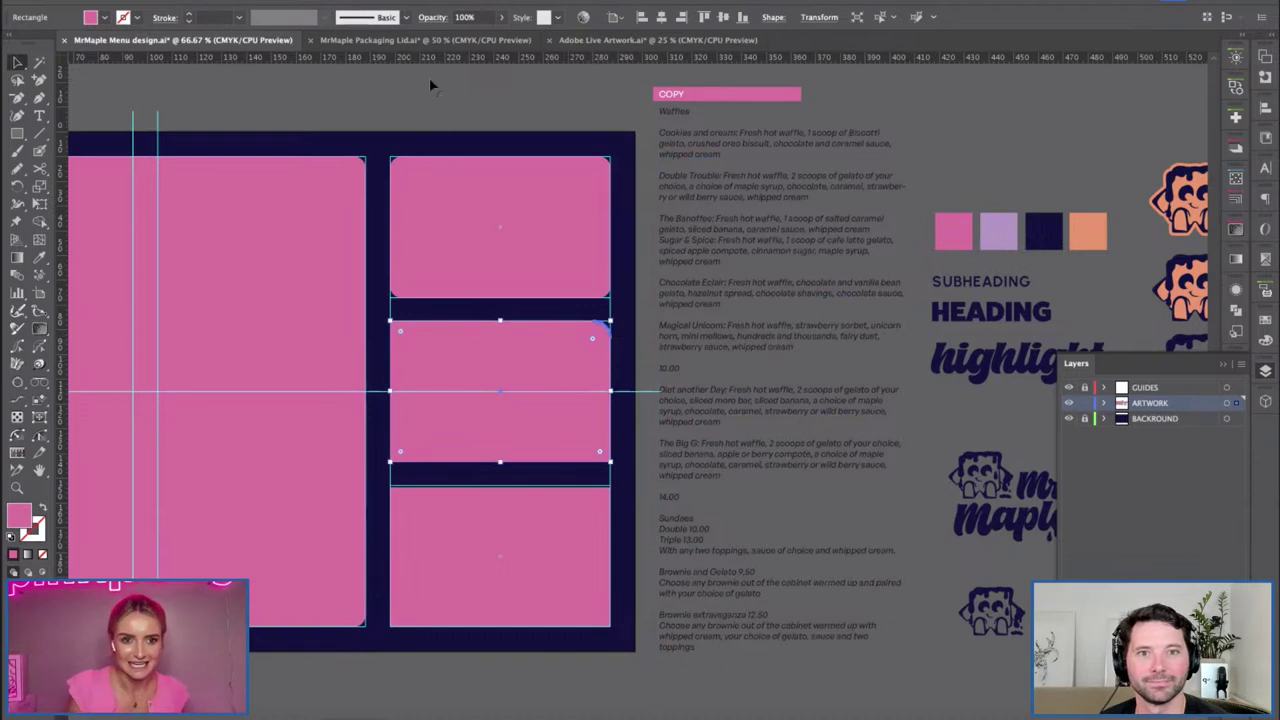
{"action": "left_click", "coordinate": [413, 134]}
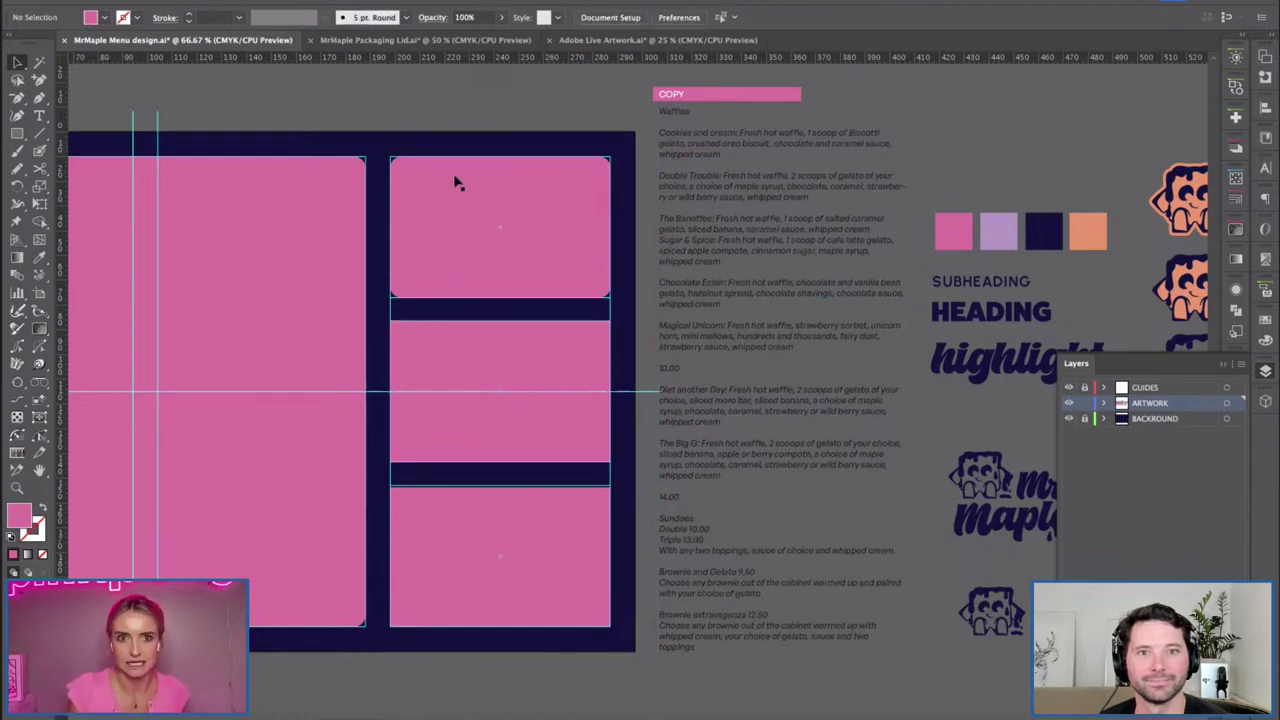
{"action": "left_click", "coordinate": [592, 352]}
{"action": "left_click_drag", "start_coordinate": [592, 340], "coordinate": [597, 346]}
Round the corners of the bottom-right pink panel.
{"action": "left_click", "coordinate": [595, 530]}
{"action": "left_click_drag", "start_coordinate": [506, 489], "coordinate": [503, 487]}
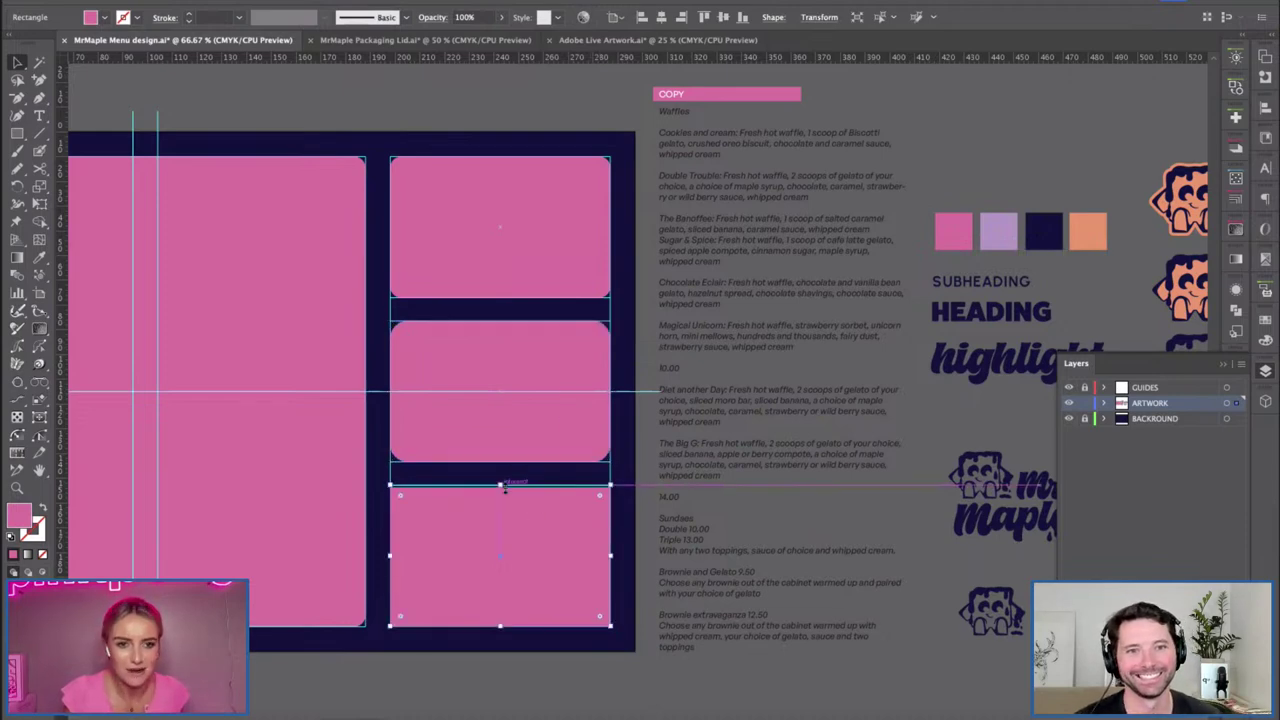
{"action": "left_click_drag", "start_coordinate": [600, 503], "coordinate": [596, 506]}
{"action": "left_click", "coordinate": [684, 678]}
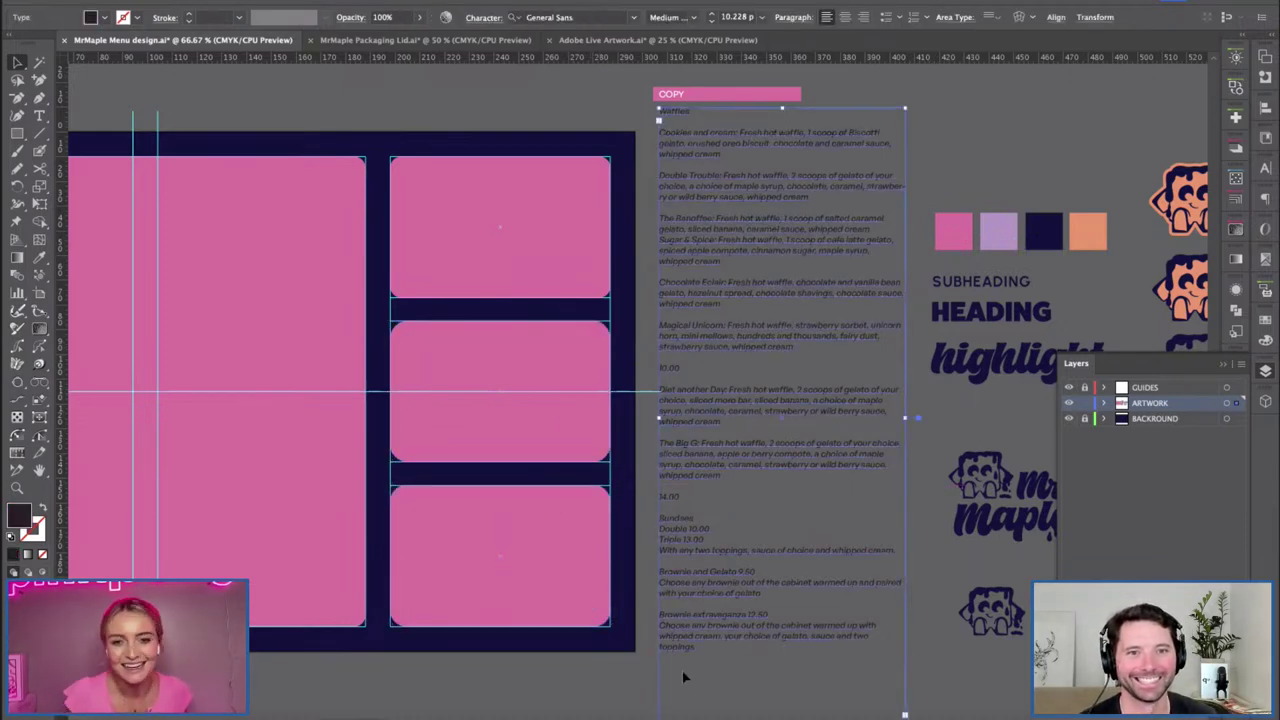
{"action": "key", "text": "super+shift+a"}
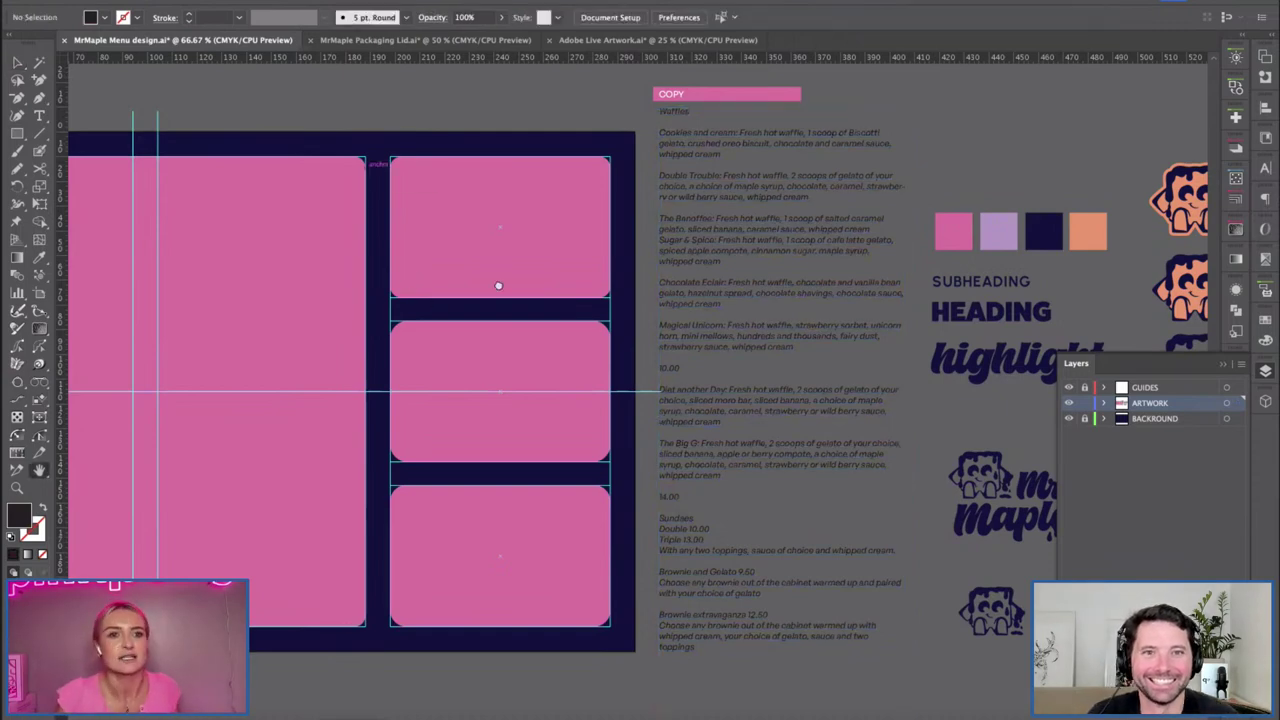
{"action": "left_click_drag", "start_coordinate": [931, 378], "coordinate": [1048, 378]}
Rotate the large left pink panel slightly after previewing the panels without guides.
{"action": "left_click", "coordinate": [1068, 388]}
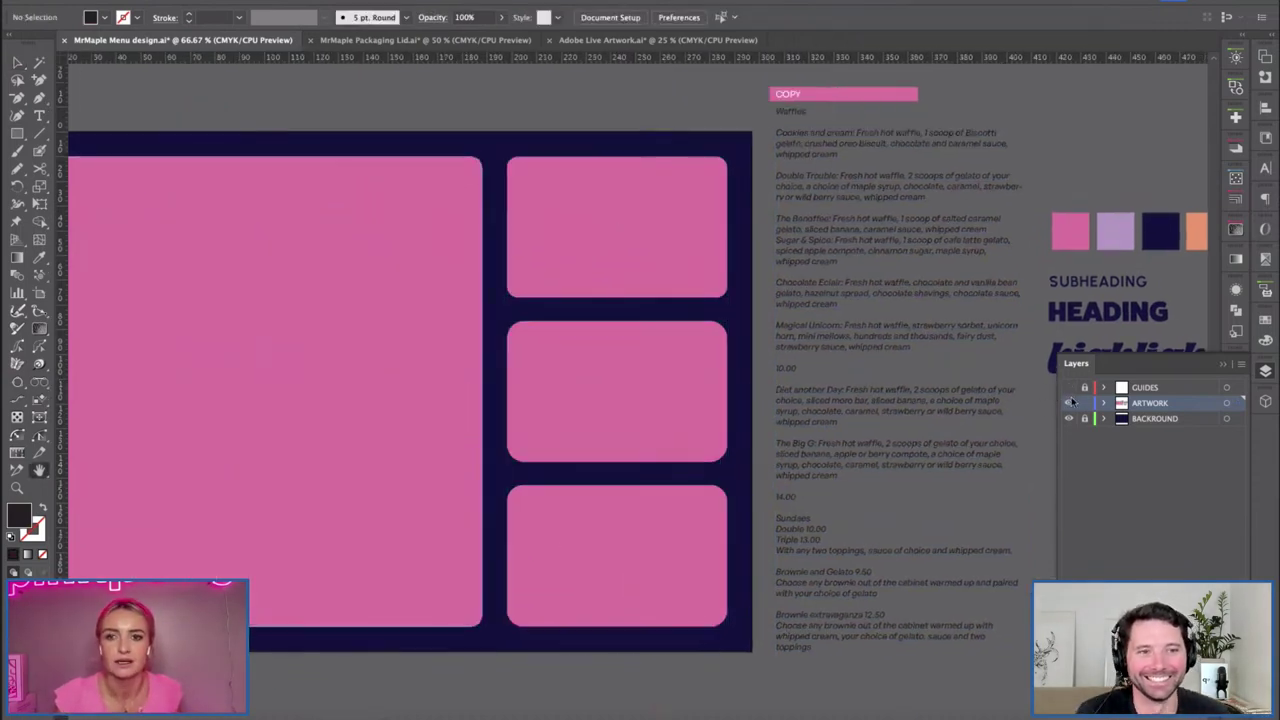
{"action": "left_click", "coordinate": [1068, 388]}
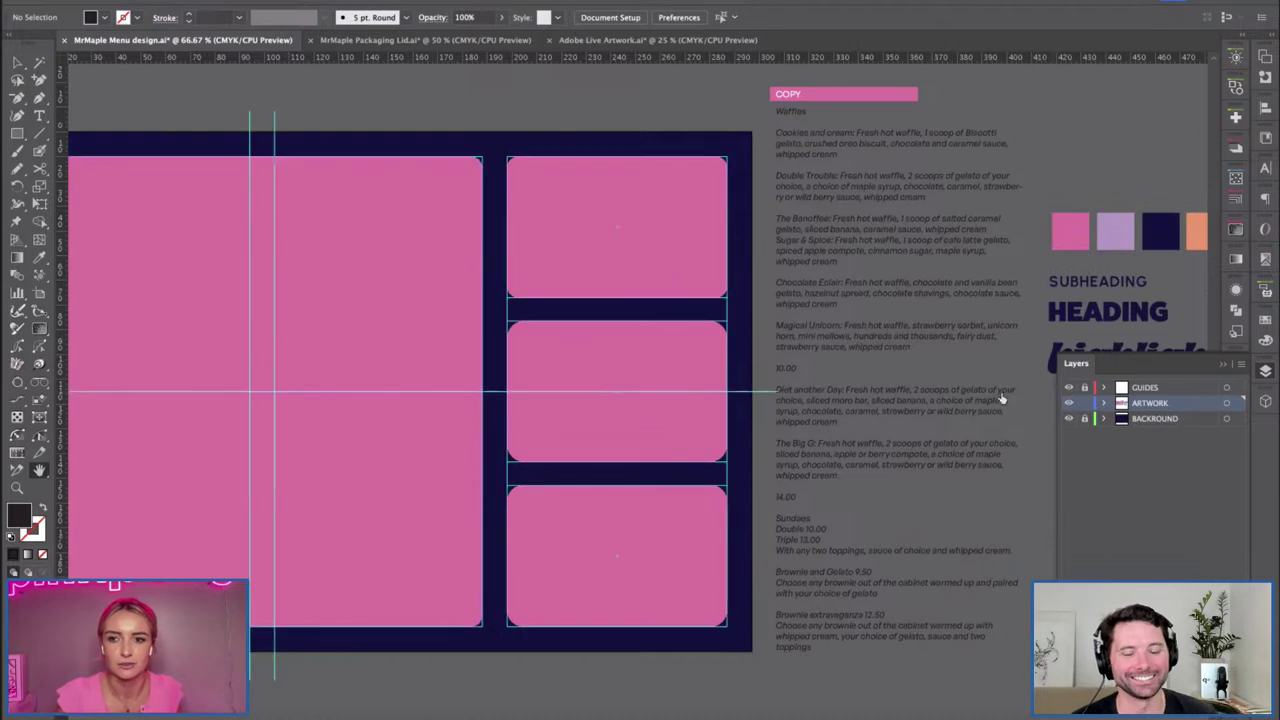
{"action": "key", "text": "v"}
{"action": "left_click", "coordinate": [714, 449]}
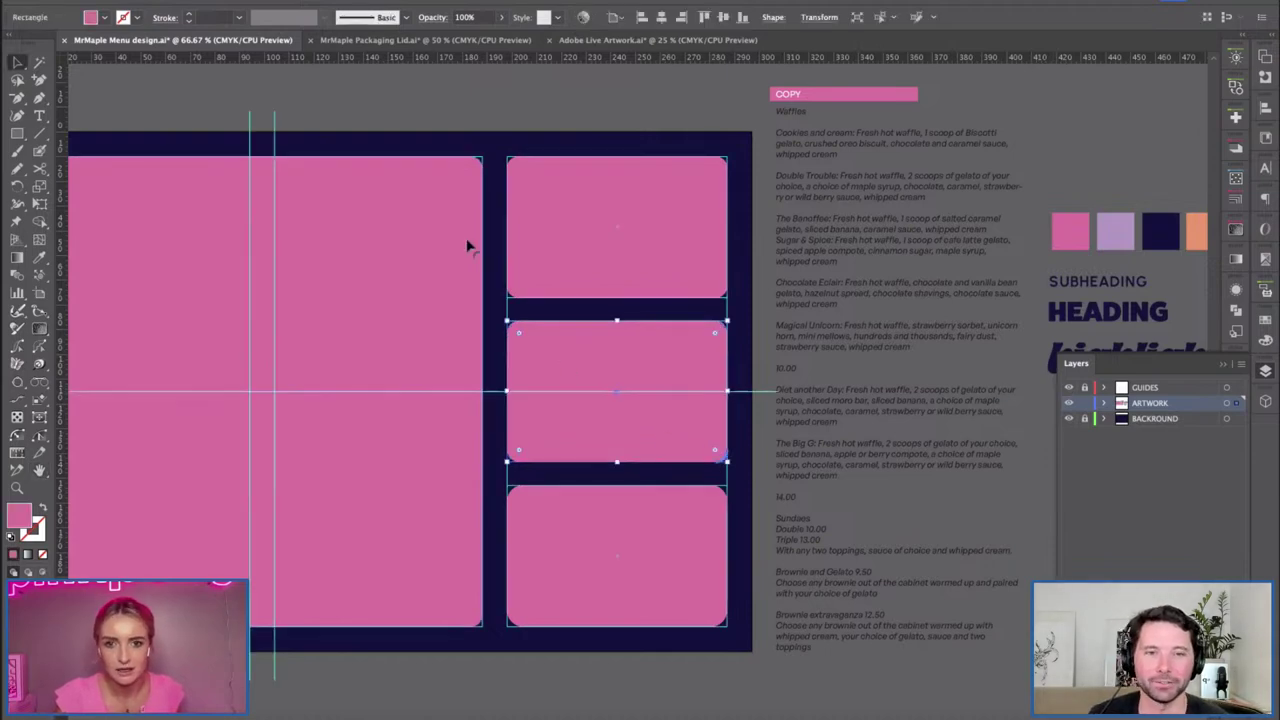
{"action": "left_click", "coordinate": [420, 90]}
{"action": "left_click_drag", "start_coordinate": [496, 365], "coordinate": [560, 377]}
{"action": "left_click", "coordinate": [528, 547]}
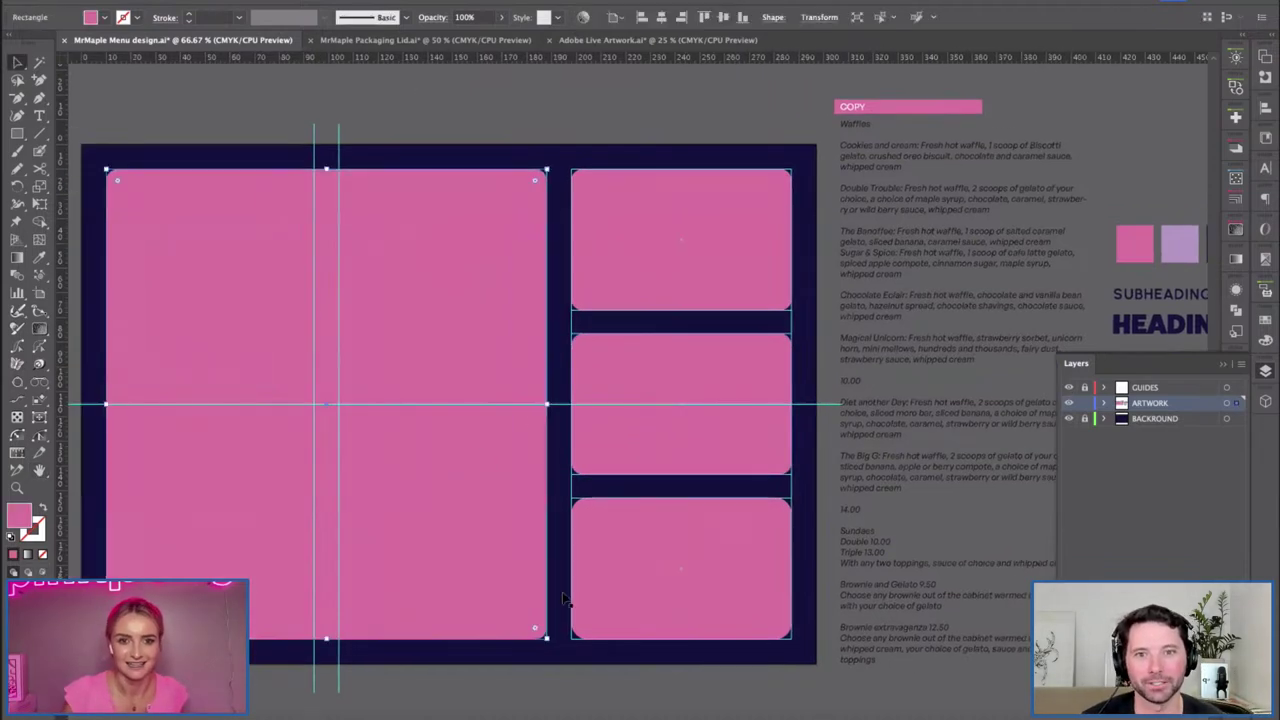
{"action": "left_click_drag", "start_coordinate": [558, 648], "coordinate": [560, 646]}
{"action": "left_click", "coordinate": [630, 617]}
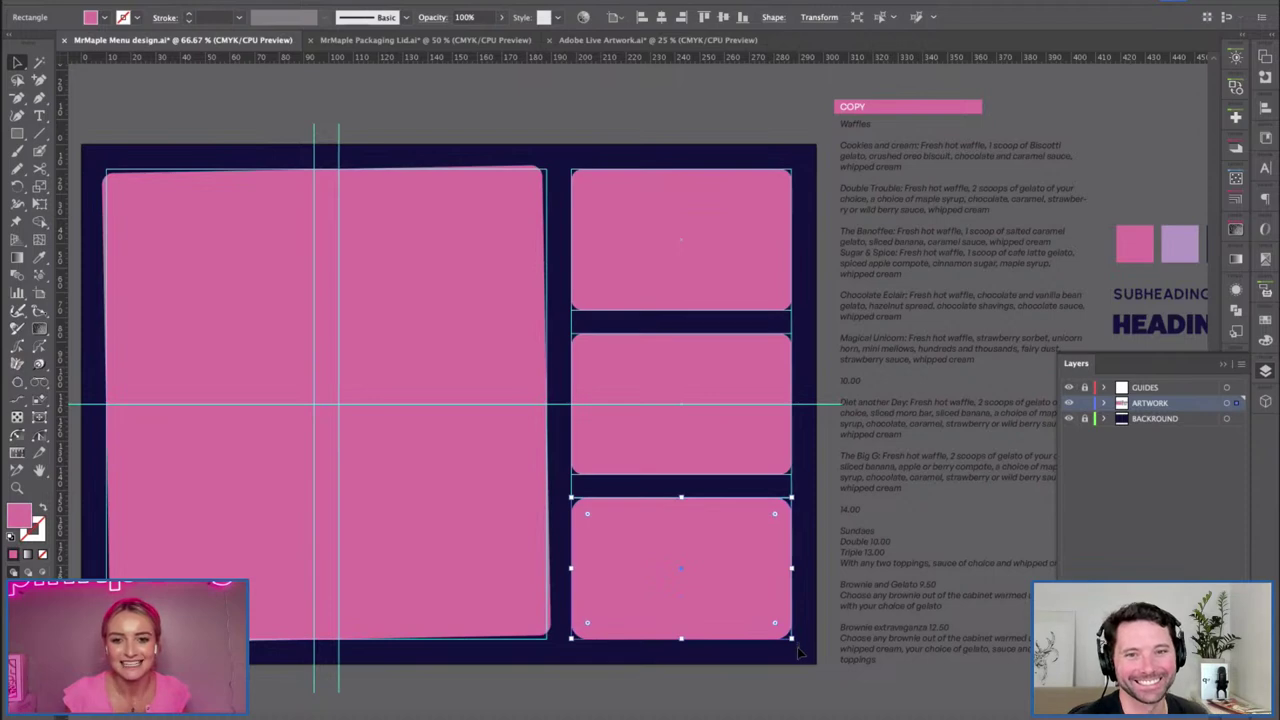
{"action": "left_click", "coordinate": [798, 652]}
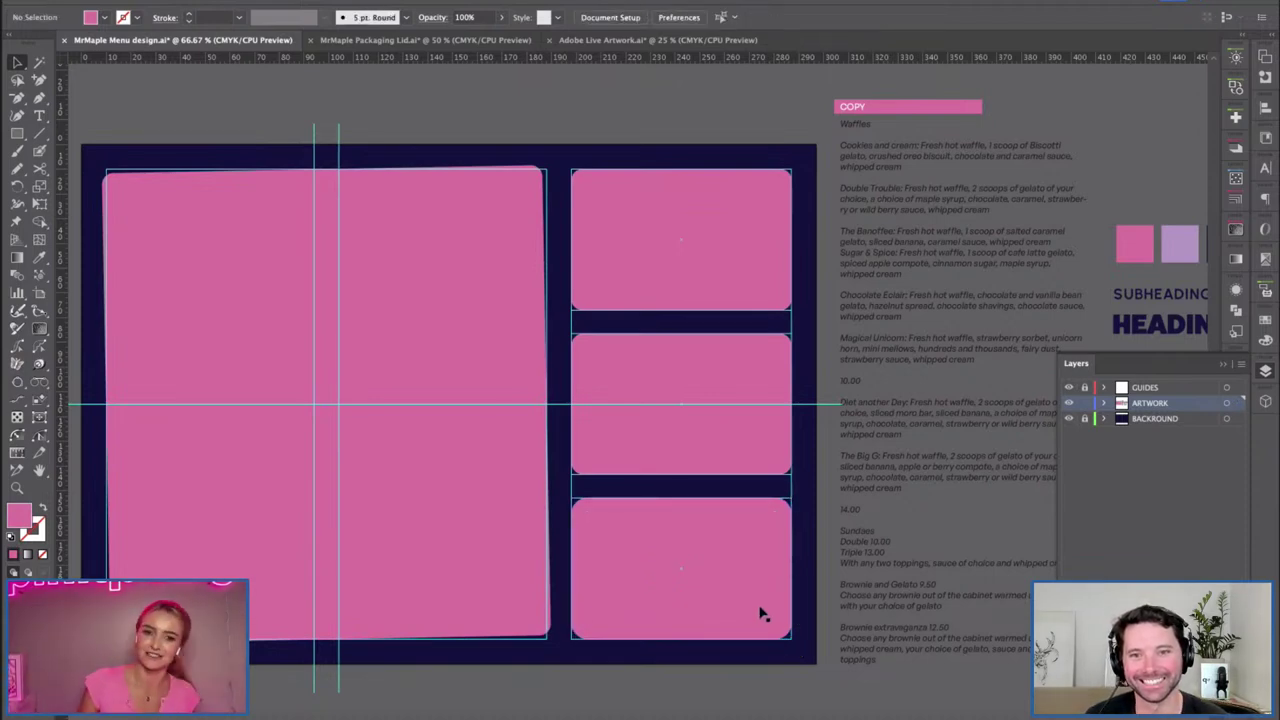
Tilt the middle-right panel, toggle Smart Guides, and rotate it back level.
{"action": "left_click", "coordinate": [760, 614]}
{"action": "left_click", "coordinate": [723, 420]}
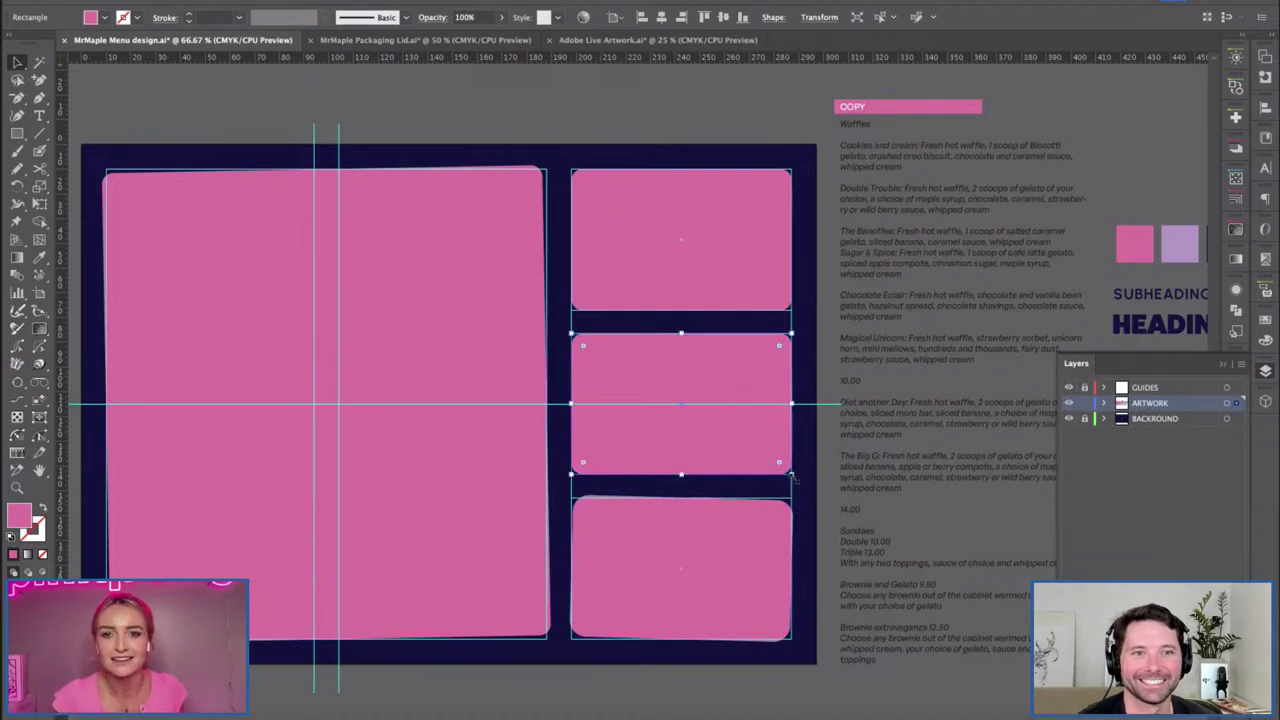
{"action": "left_click_drag", "start_coordinate": [815, 486], "coordinate": [801, 477]}
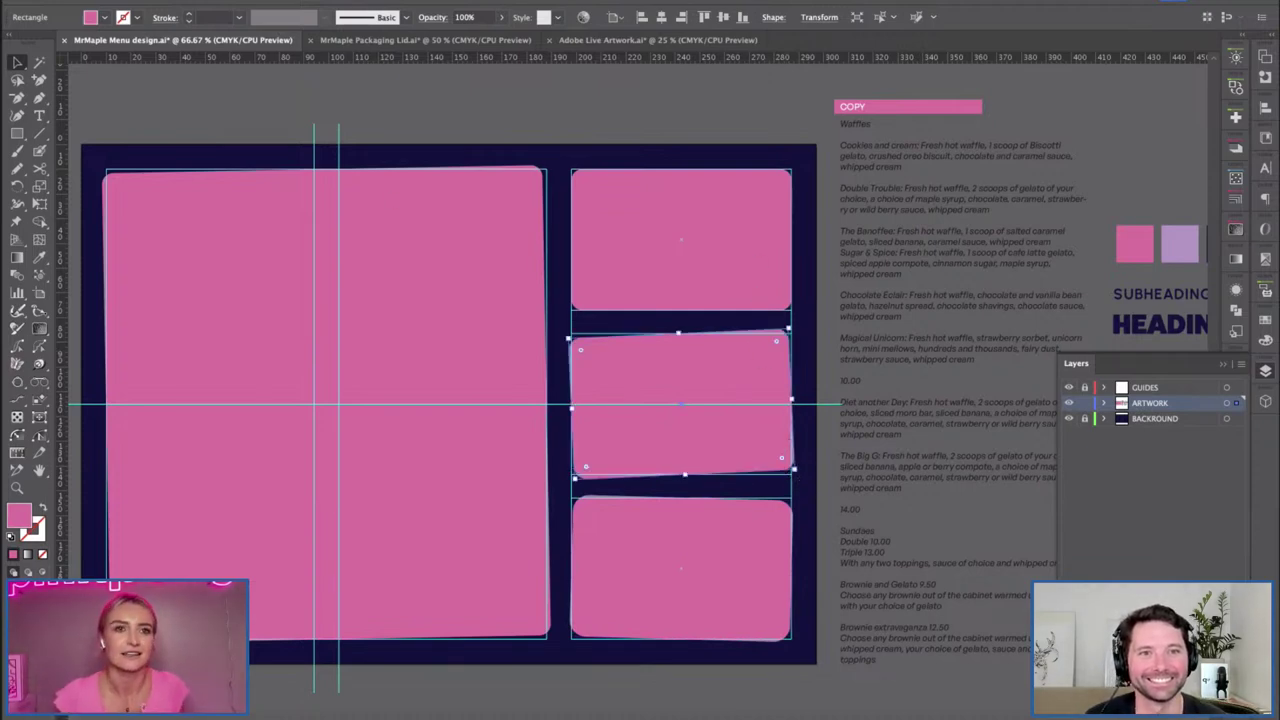
{"action": "left_click", "coordinate": [418, 490]}
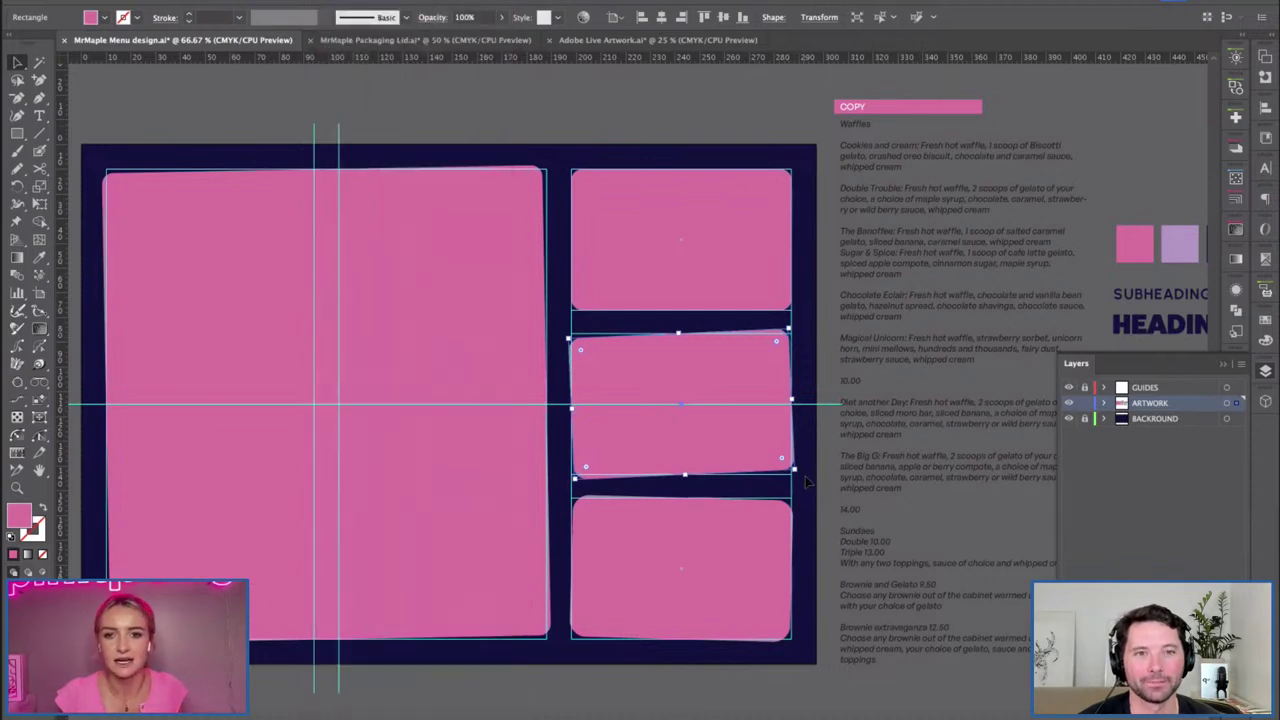
{"action": "left_click_drag", "start_coordinate": [801, 470], "coordinate": [812, 480]}
{"action": "left_click", "coordinate": [757, 286]}
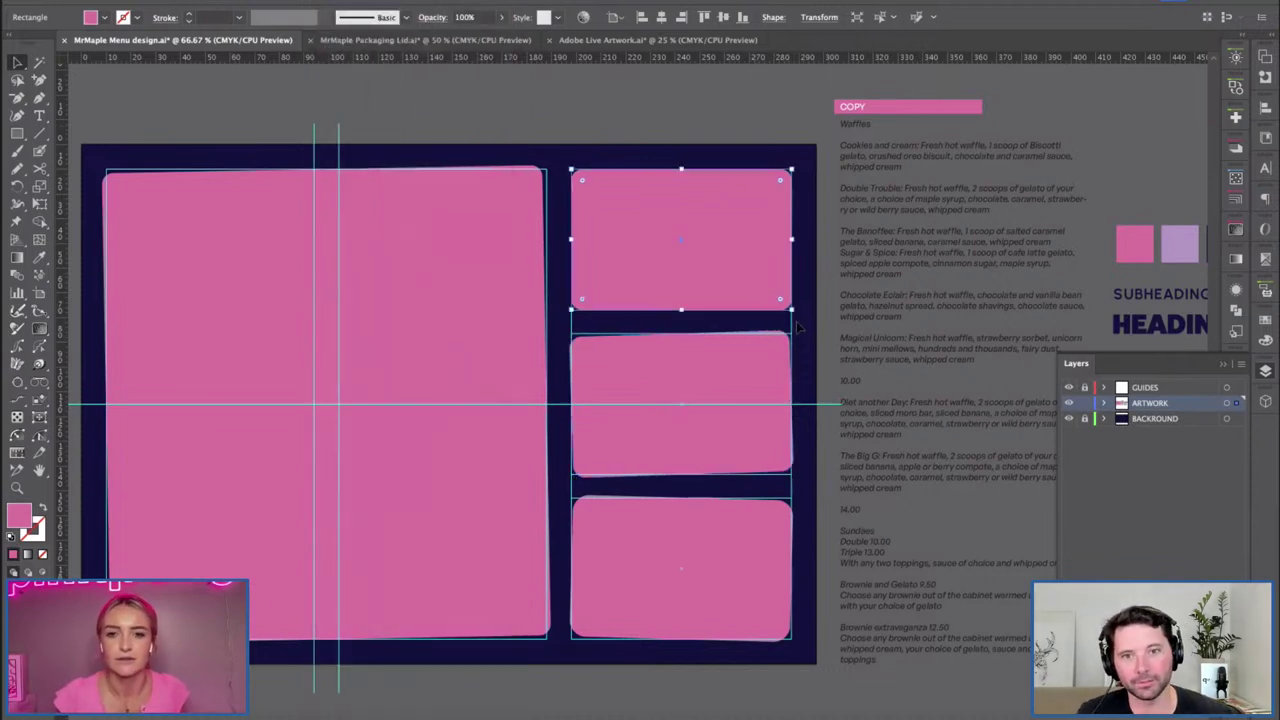
{"action": "left_click", "coordinate": [428, 160]}
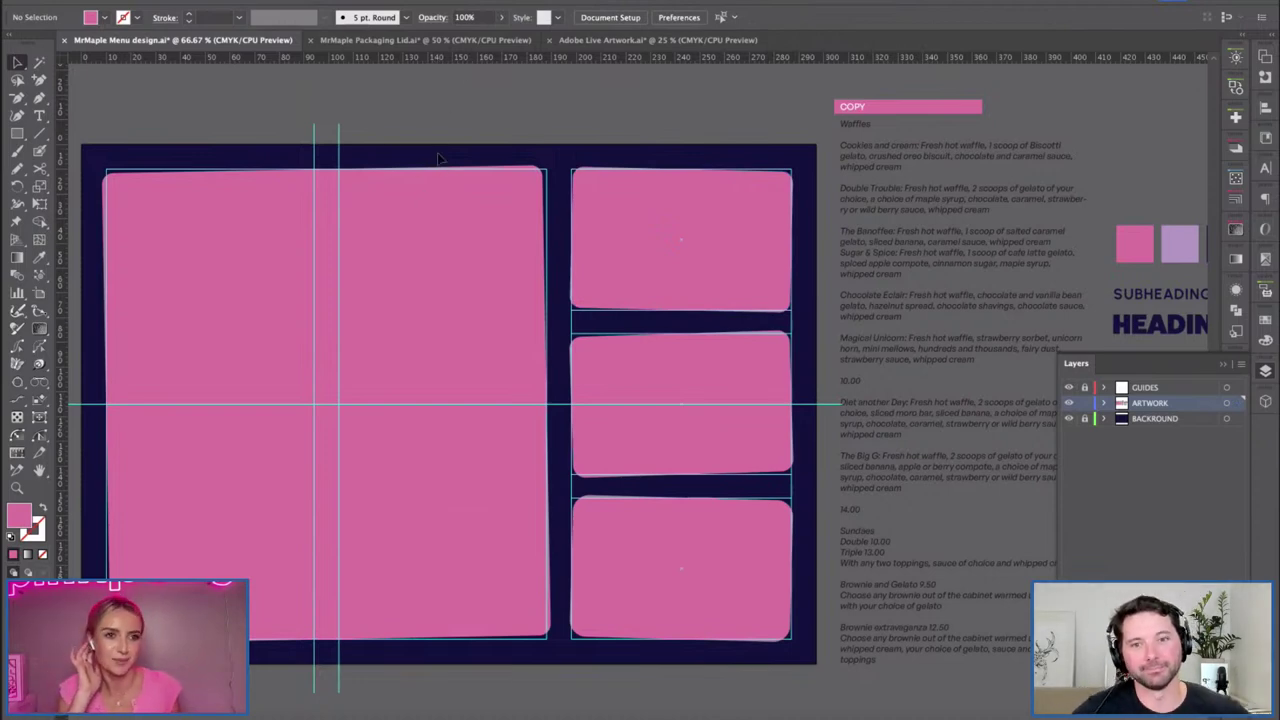
{"action": "left_click_drag", "start_coordinate": [657, 257], "coordinate": [387, 345]}
Select the SUBHEADING, HEADING and highlight type samples, then return to the pink panel.
{"action": "left_click_drag", "start_coordinate": [605, 396], "coordinate": [554, 370]}
{"action": "key", "text": "t"}
{"action": "key", "text": "h"}
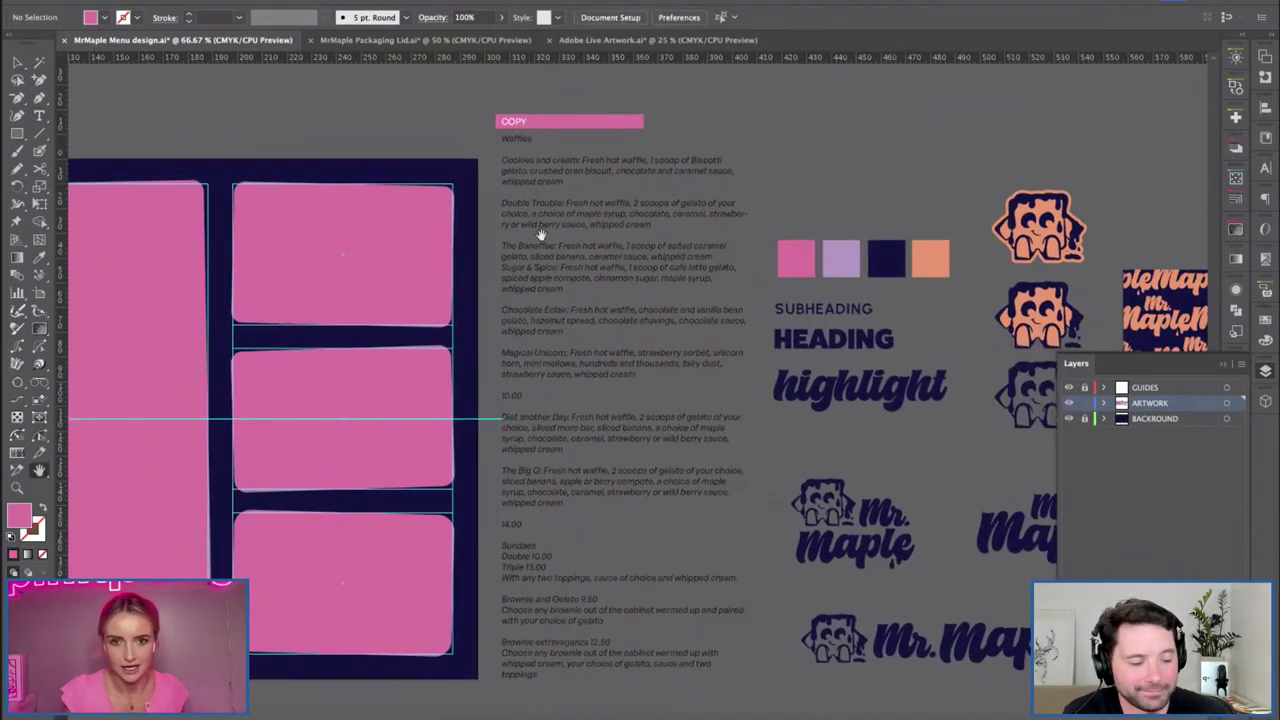
{"action": "left_click_drag", "start_coordinate": [502, 292], "coordinate": [540, 304]}
{"action": "key", "text": "v"}
{"action": "left_click", "coordinate": [866, 350]}
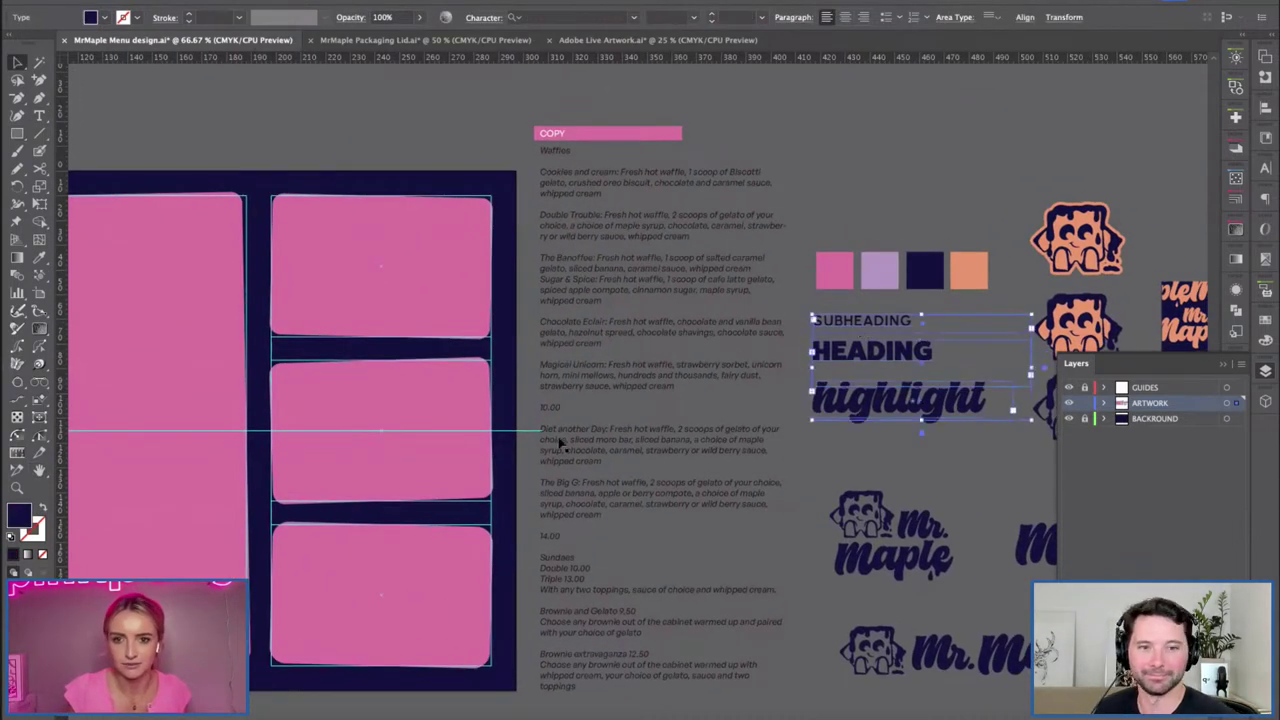
{"action": "key", "text": "h"}
{"action": "left_click_drag", "start_coordinate": [309, 323], "coordinate": [701, 310]}
{"action": "key", "text": "v"}
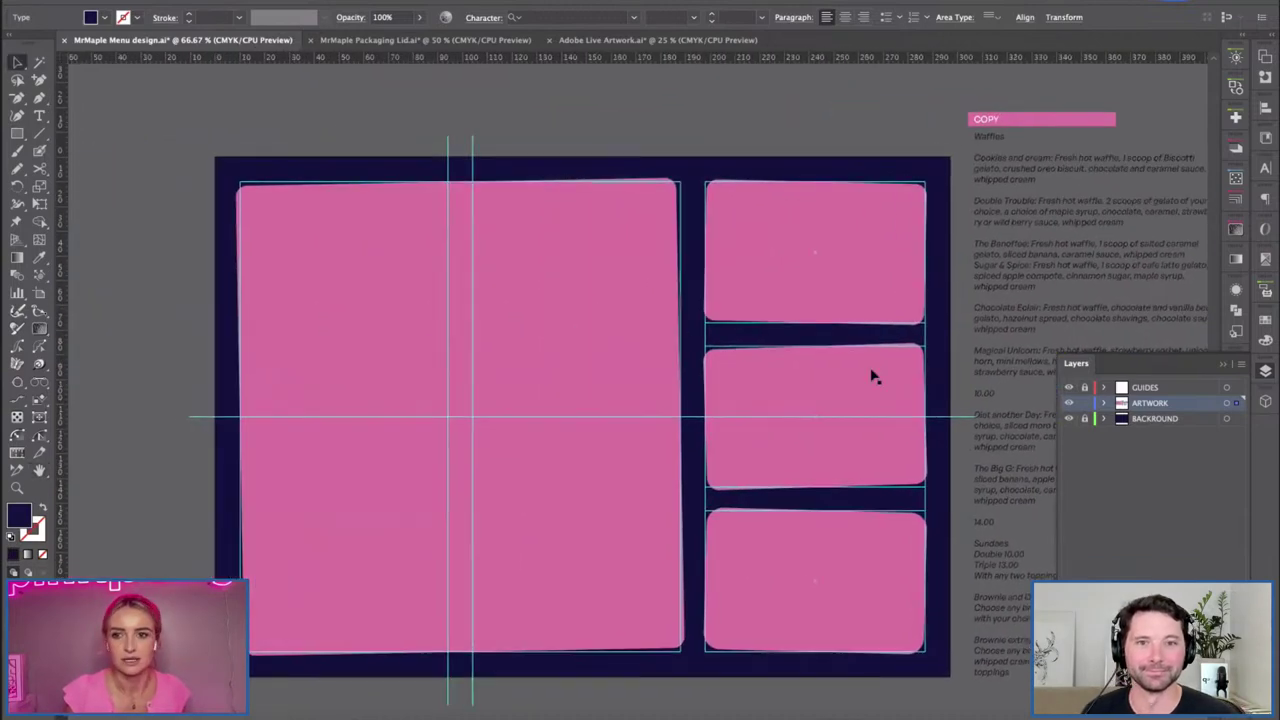
Add a TEXT layer above ARTWORK and start renaming ARTWORK to SHAPES.
{"action": "key", "text": "super+l"}
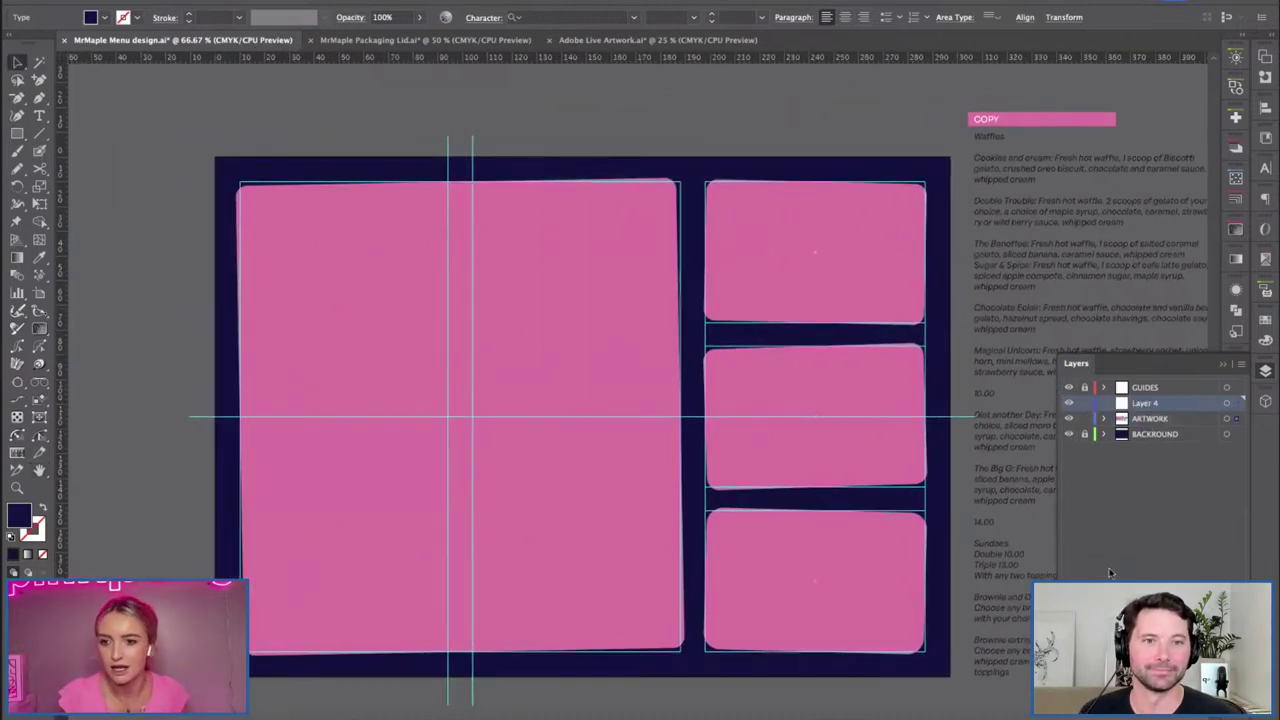
{"action": "double_click", "coordinate": [1145, 403]}
{"action": "type", "text": "TEXT"}
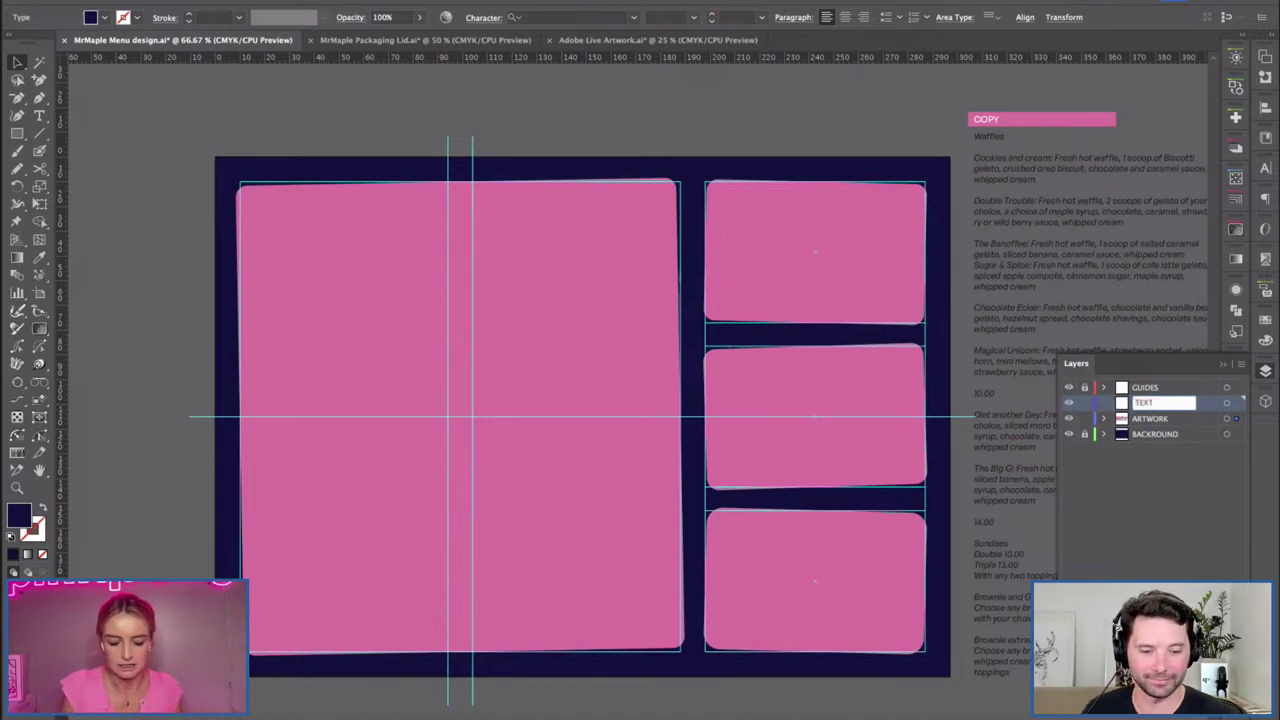
{"action": "key", "text": "Return"}
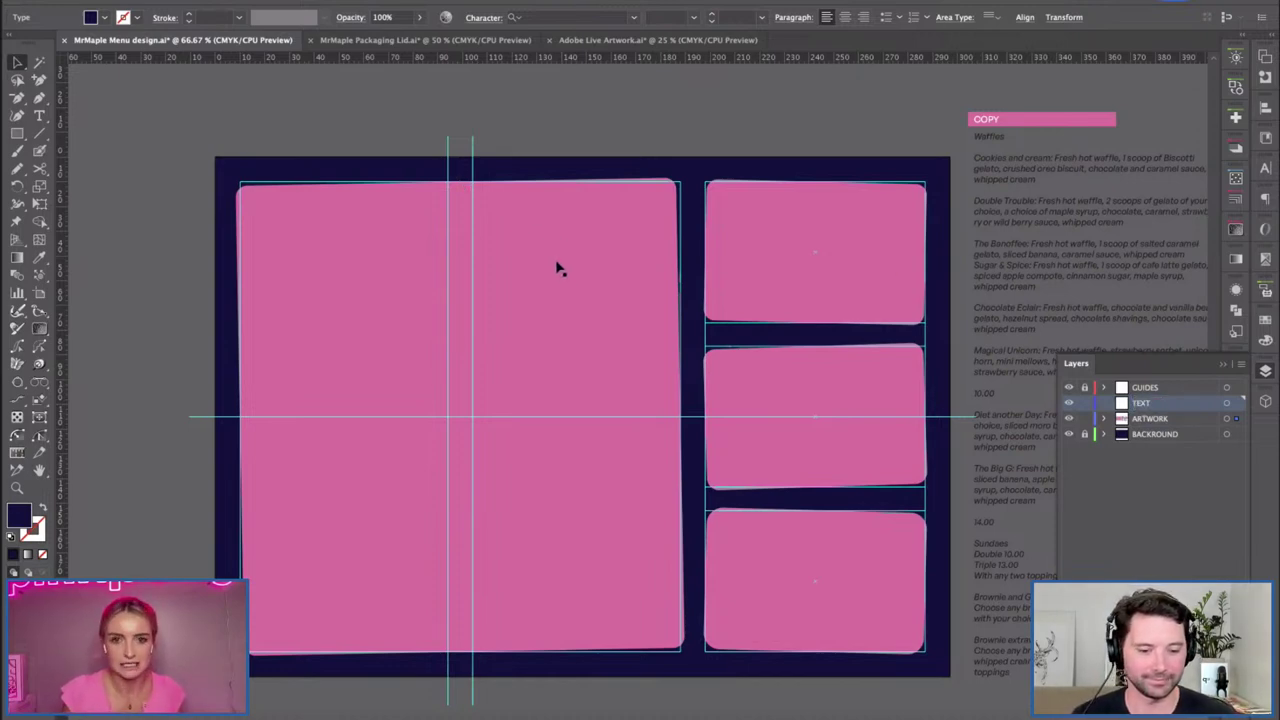
{"action": "key", "text": "ctrl+a"}
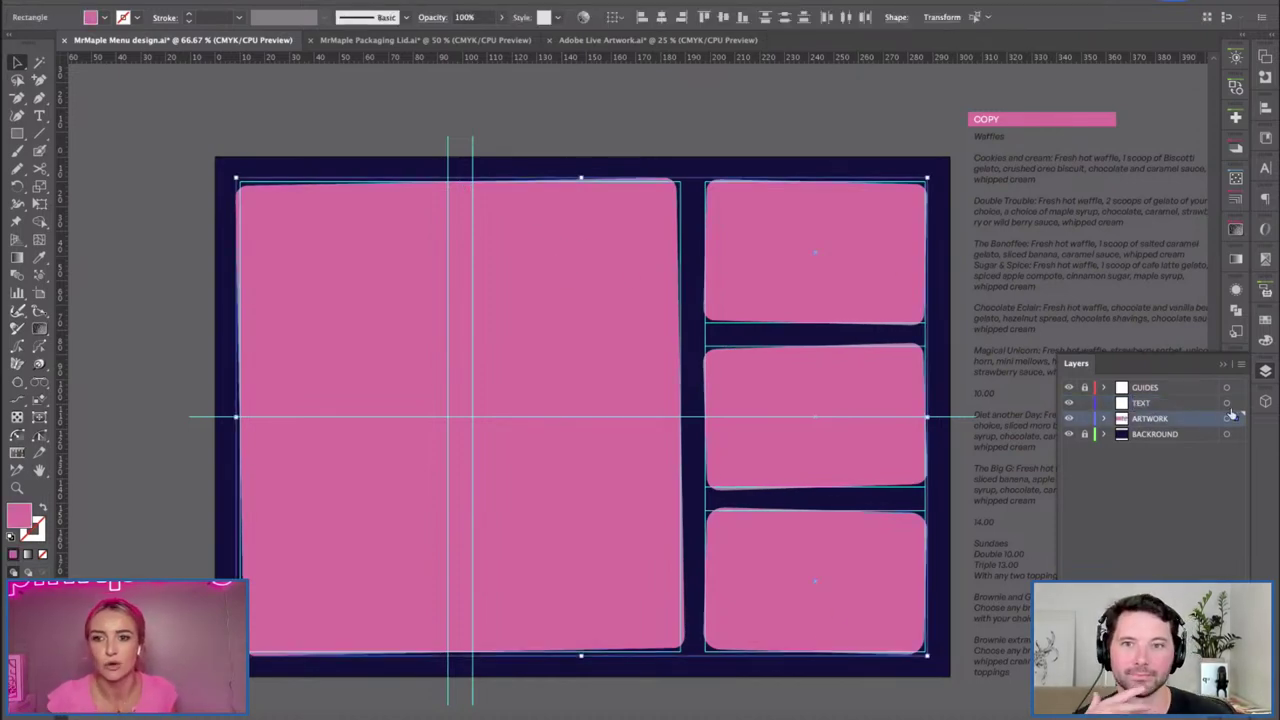
{"action": "double_click", "coordinate": [1149, 419]}
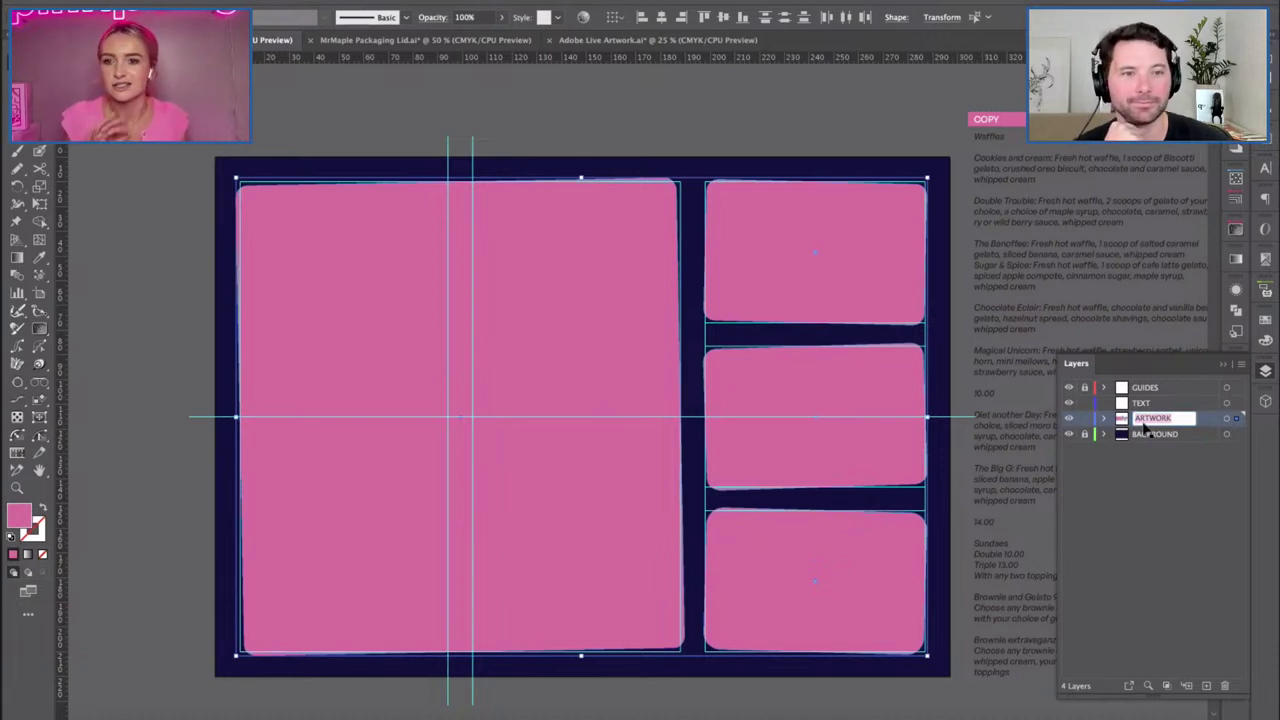
{"action": "type", "text": "SH"}
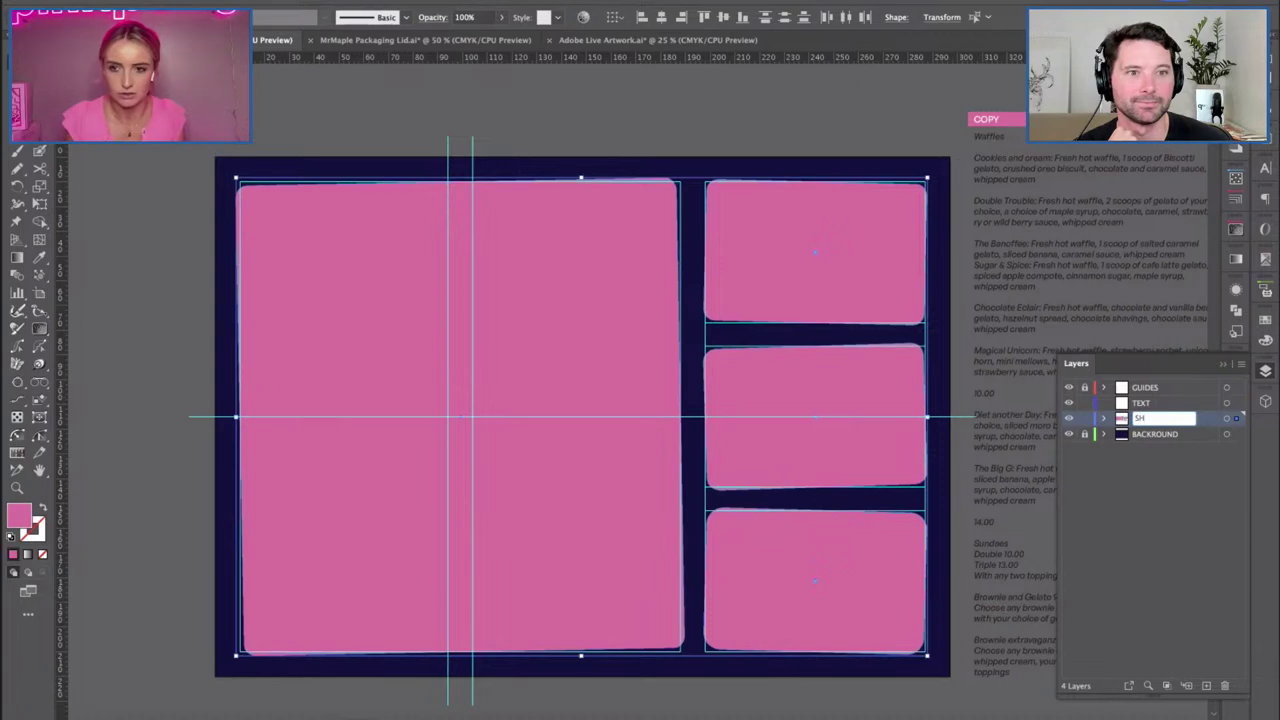
{"action": "type", "text": "APES"}
Commit the SHAPES name, then paste the type samples onto TEXT inside the large pink panel.
{"action": "key", "text": "Return"}
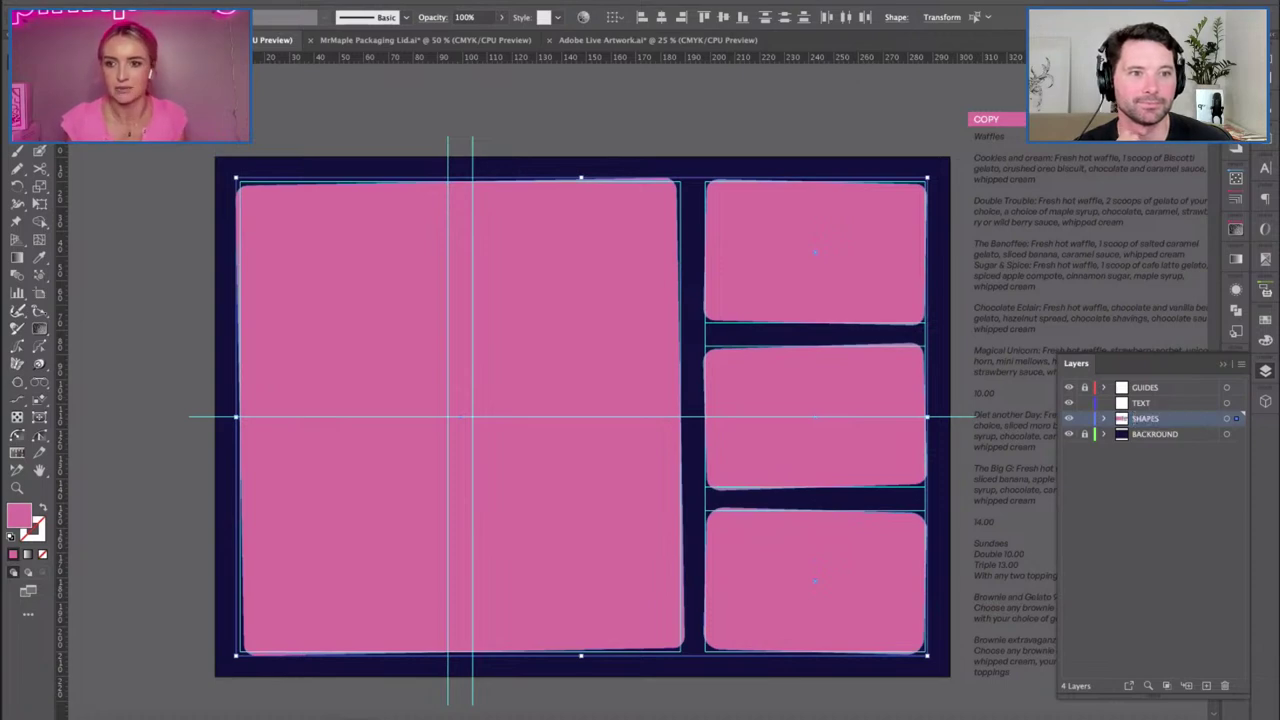
{"action": "left_click", "coordinate": [1140, 402]}
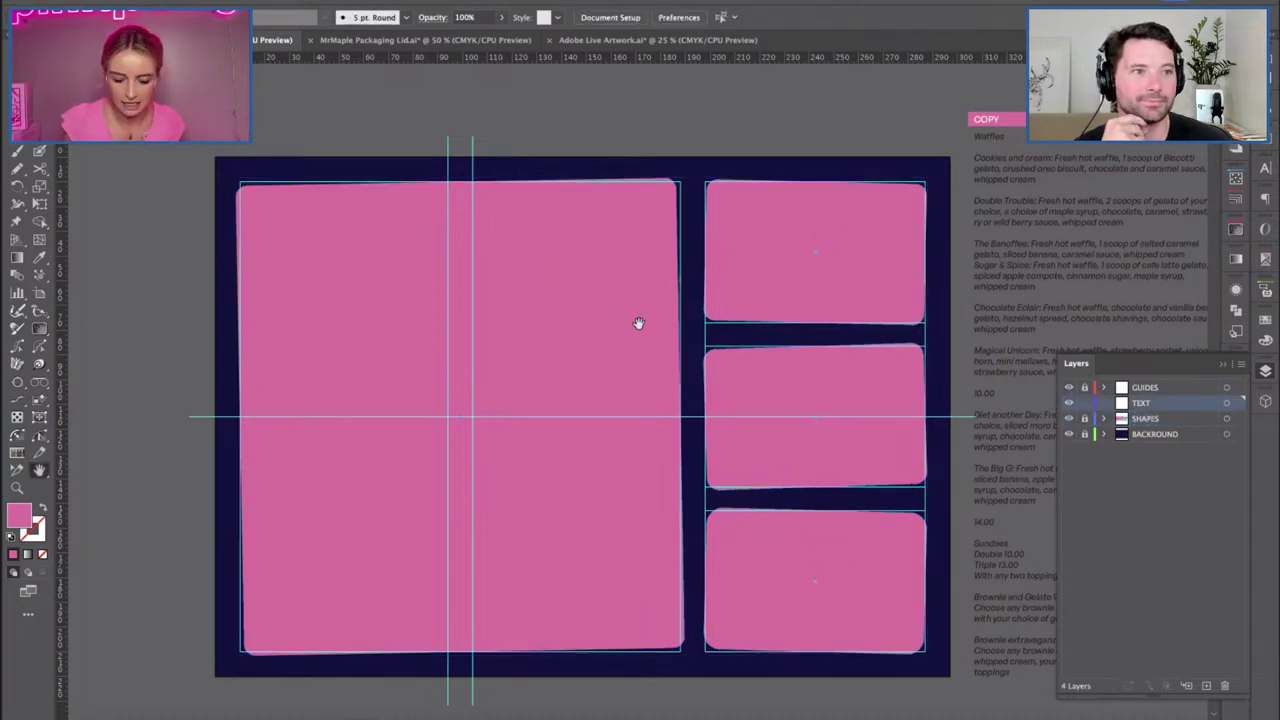
{"action": "scroll", "coordinate": [637, 323], "scroll_direction": "right", "scroll_amount": 2}
{"action": "key", "text": "ctrl+v"}
{"action": "left_click_drag", "start_coordinate": [627, 336], "coordinate": [384, 281]}
{"action": "key", "text": "shift+ctrl+a"}
{"action": "left_click", "coordinate": [370, 368]}
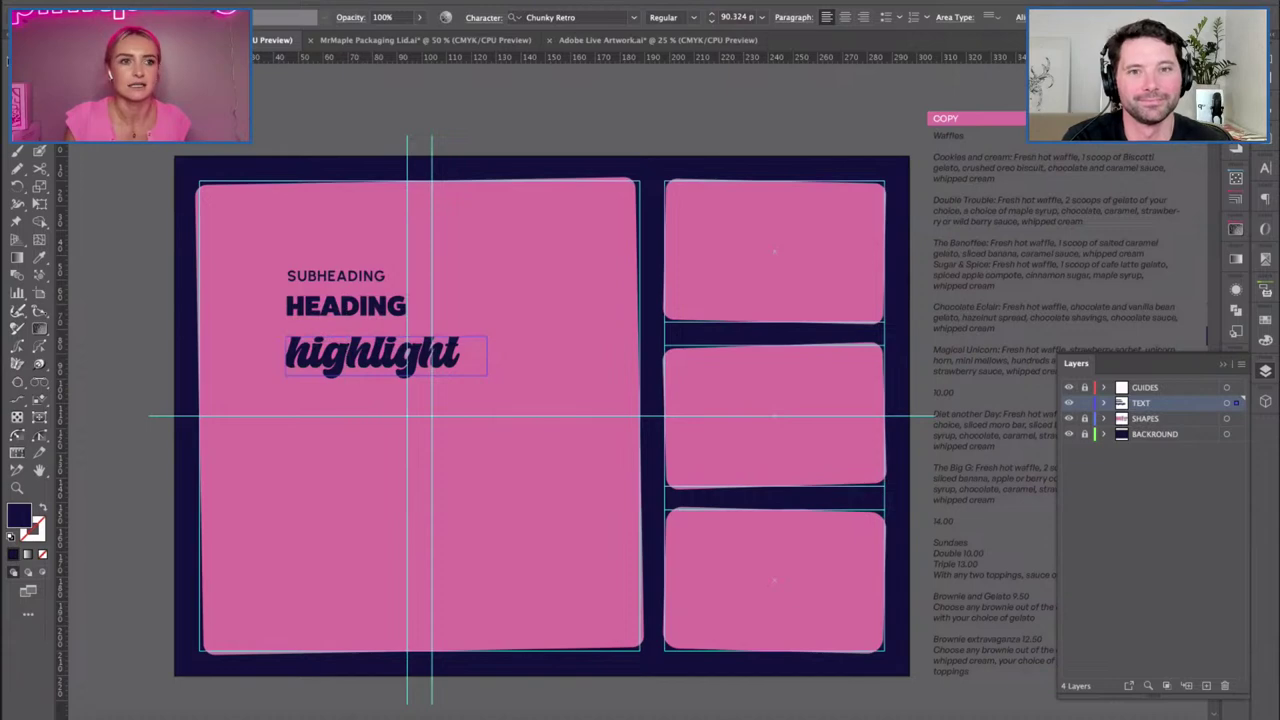
Replace HEADING with 'HOT & DELICIOUS' on one line, placed above SUBHEADING at the top.
{"action": "left_click_drag", "start_coordinate": [336, 365], "coordinate": [348, 239]}
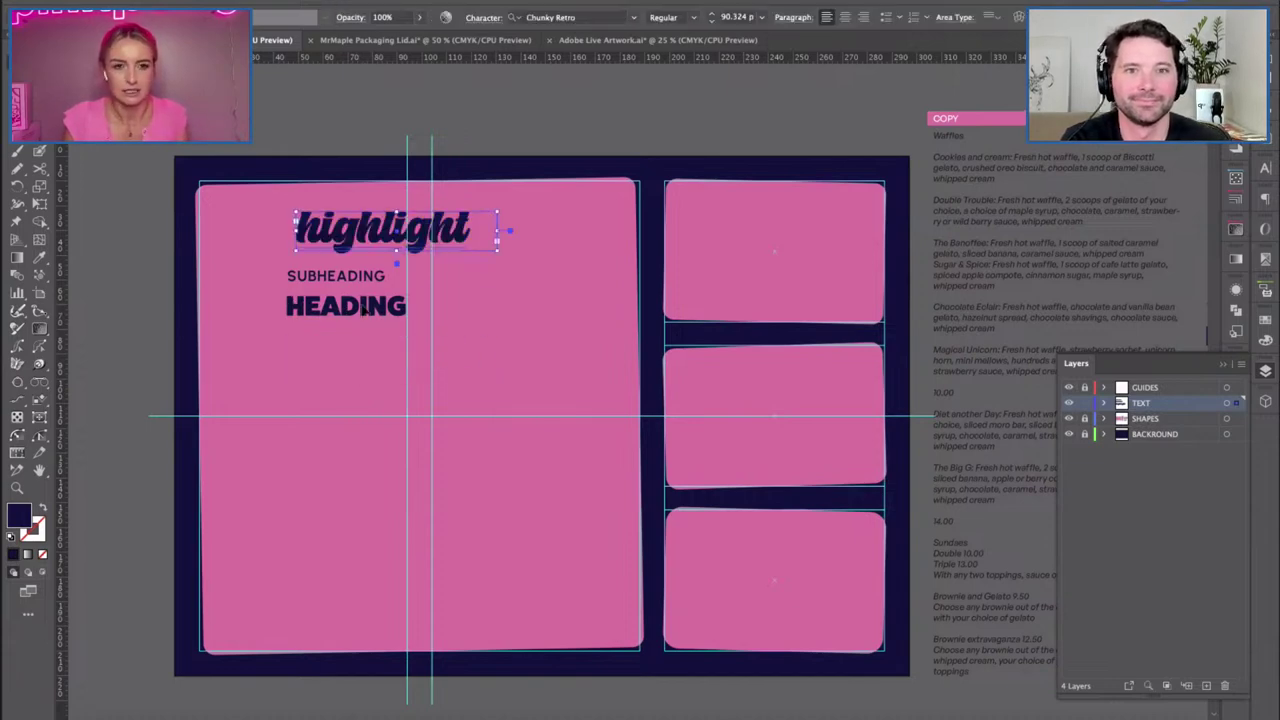
{"action": "double_click", "coordinate": [362, 311]}
{"action": "double_click", "coordinate": [360, 312]}
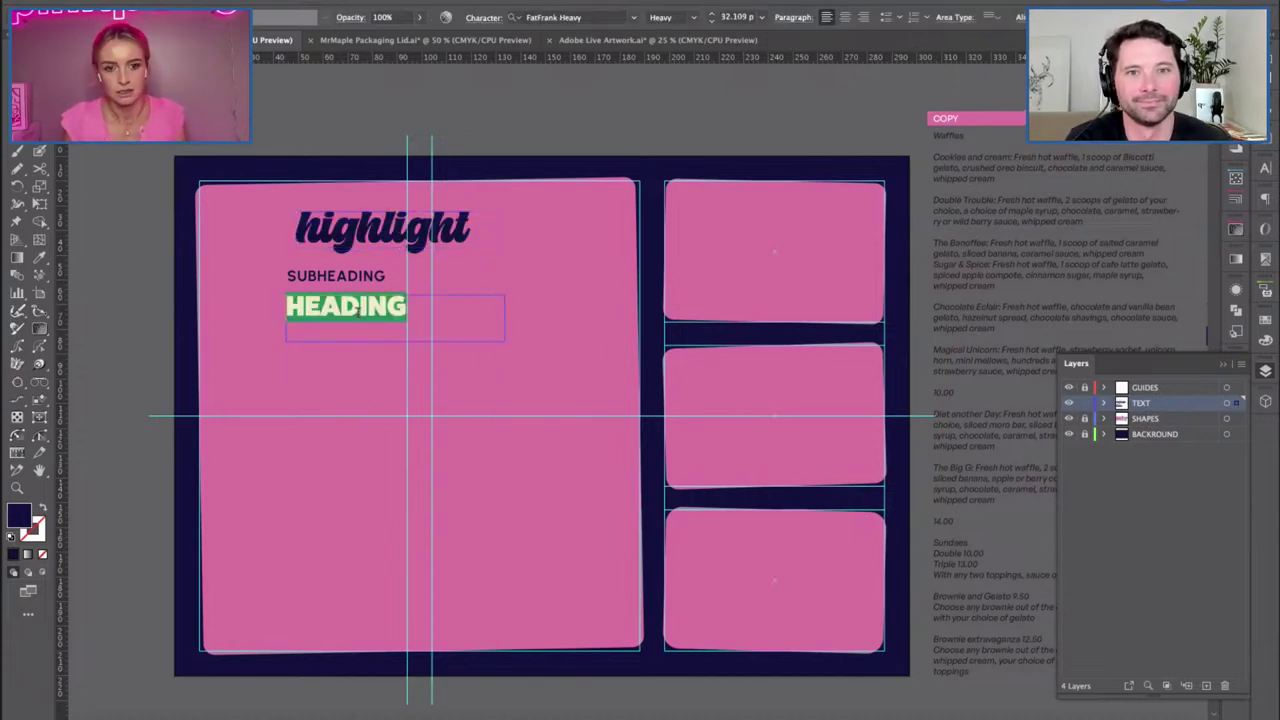
{"action": "type", "text": "HOT & DELI"}
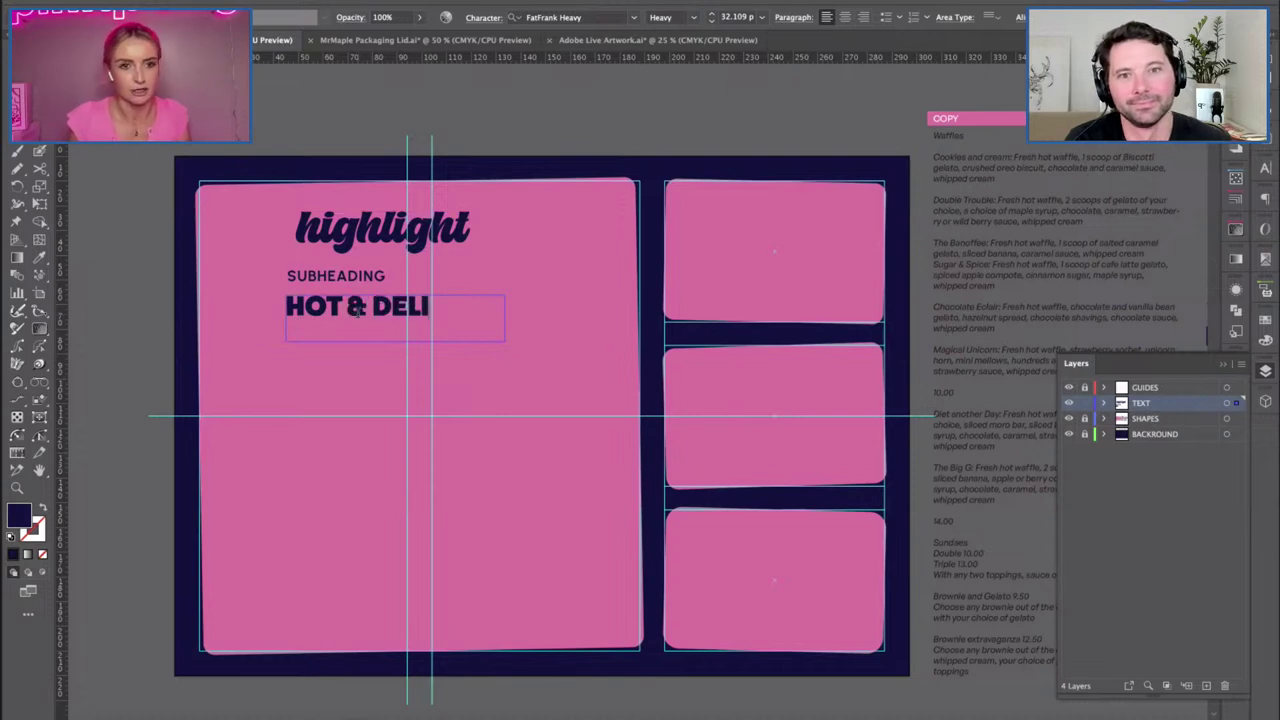
{"action": "type", "text": "CIOU"}
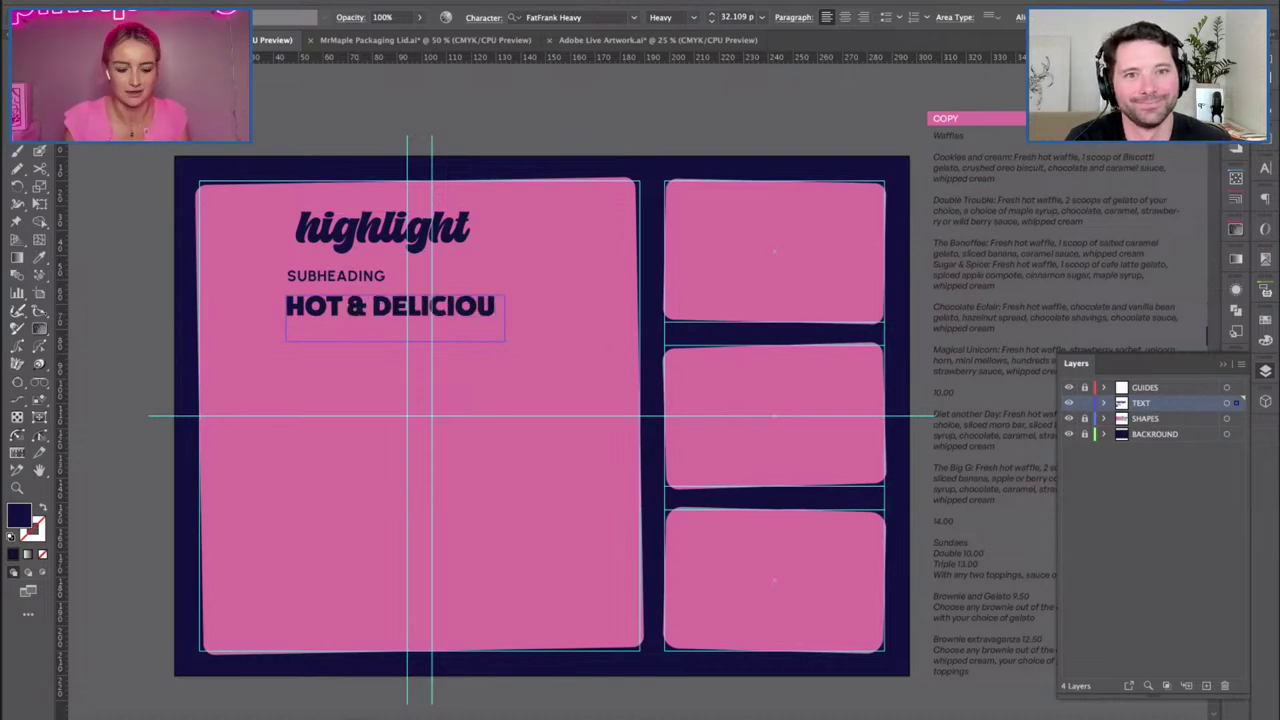
{"action": "type", "text": "S"}
{"action": "key", "text": "Escape"}
{"action": "left_click_drag", "start_coordinate": [505, 317], "coordinate": [632, 317]}
{"action": "left_click_drag", "start_coordinate": [369, 284], "coordinate": [369, 385]}
{"action": "left_click_drag", "start_coordinate": [355, 307], "coordinate": [306, 228]}
{"action": "left_click", "coordinate": [345, 203]}
Replace 'highlight' with 'waffles' and position it just under the heading.
{"action": "left_click_drag", "start_coordinate": [370, 252], "coordinate": [322, 300]}
{"action": "double_click", "coordinate": [330, 292]}
{"action": "type", "text": "waffles"}
{"action": "key", "text": "Escape"}
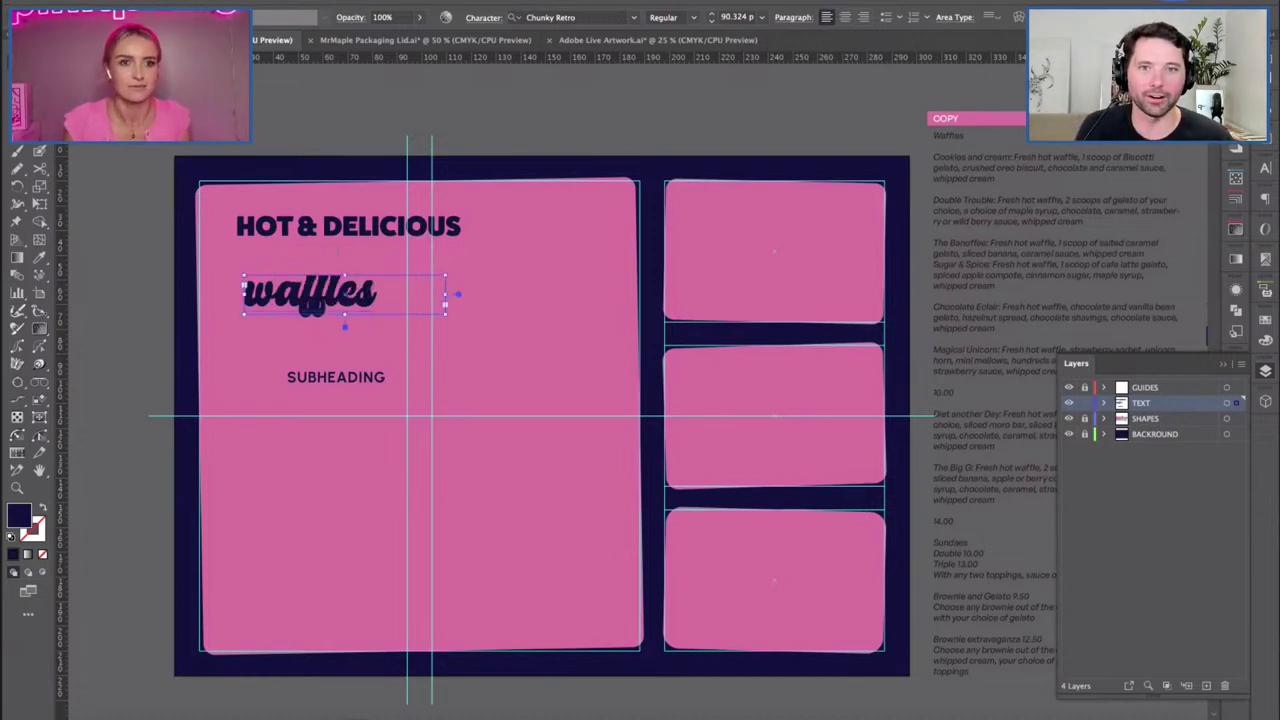
{"action": "left_click_drag", "start_coordinate": [282, 312], "coordinate": [263, 291]}
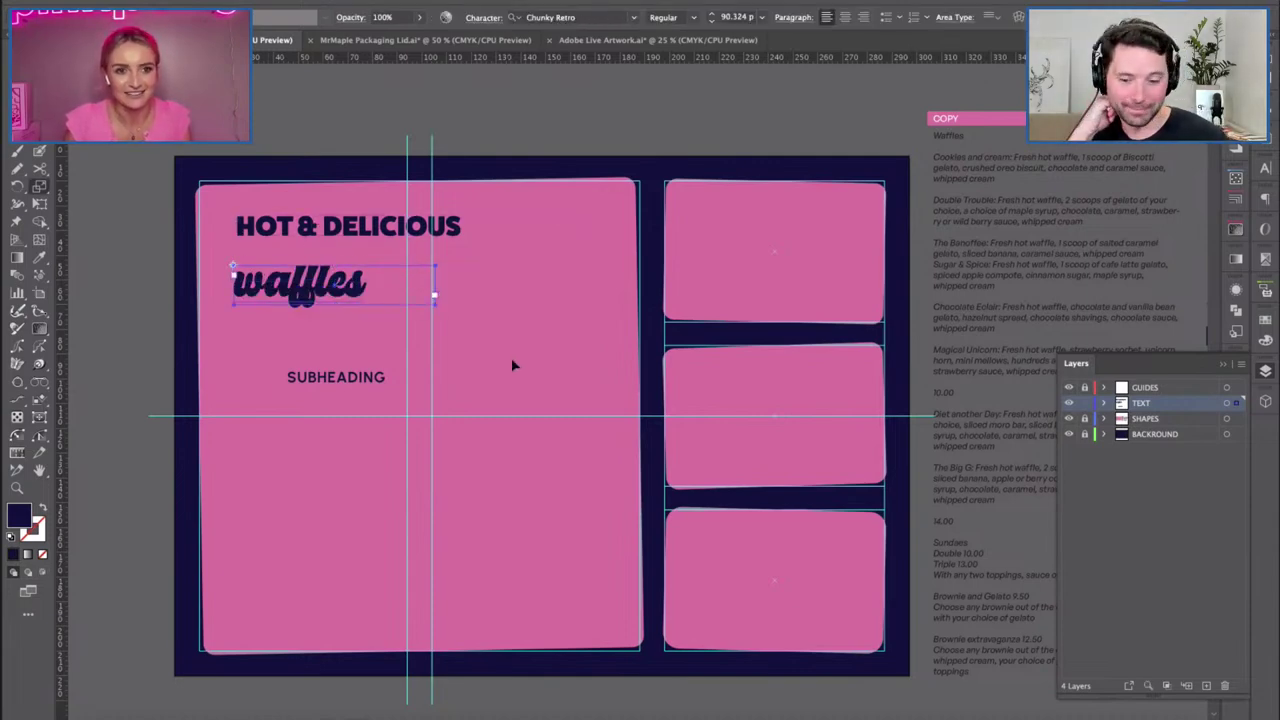
Enlarge the waffles headline and set the HOT & DELICIOUS heading to 20 pt.
{"action": "left_click_drag", "start_coordinate": [391, 314], "coordinate": [306, 258]}
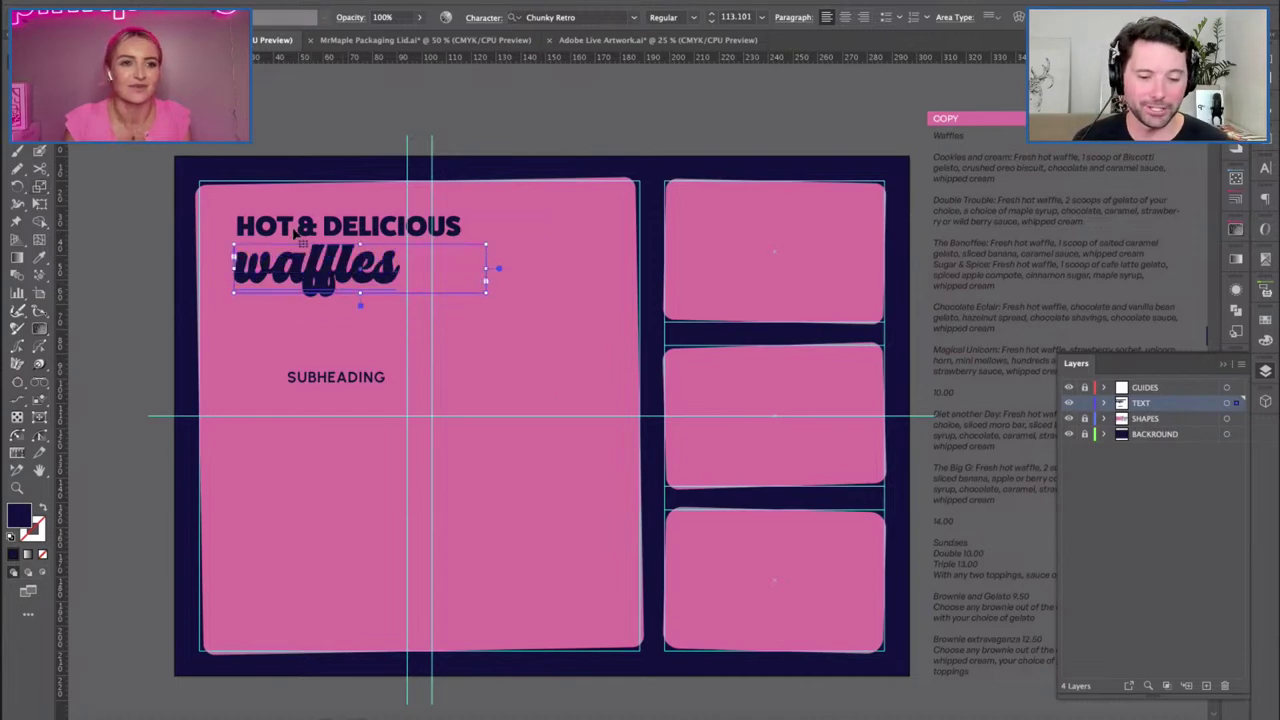
{"action": "left_click", "coordinate": [453, 230]}
{"action": "left_click_drag", "start_coordinate": [587, 263], "coordinate": [478, 239]}
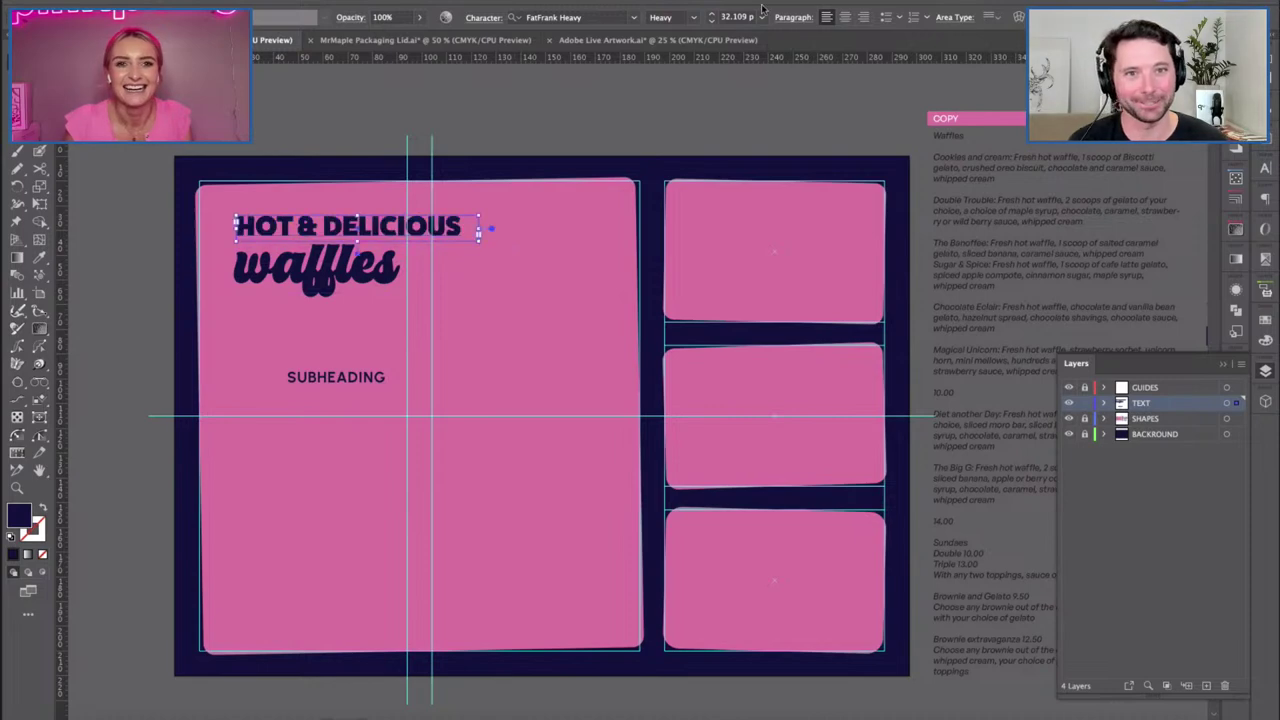
{"action": "type", "text": "20"}
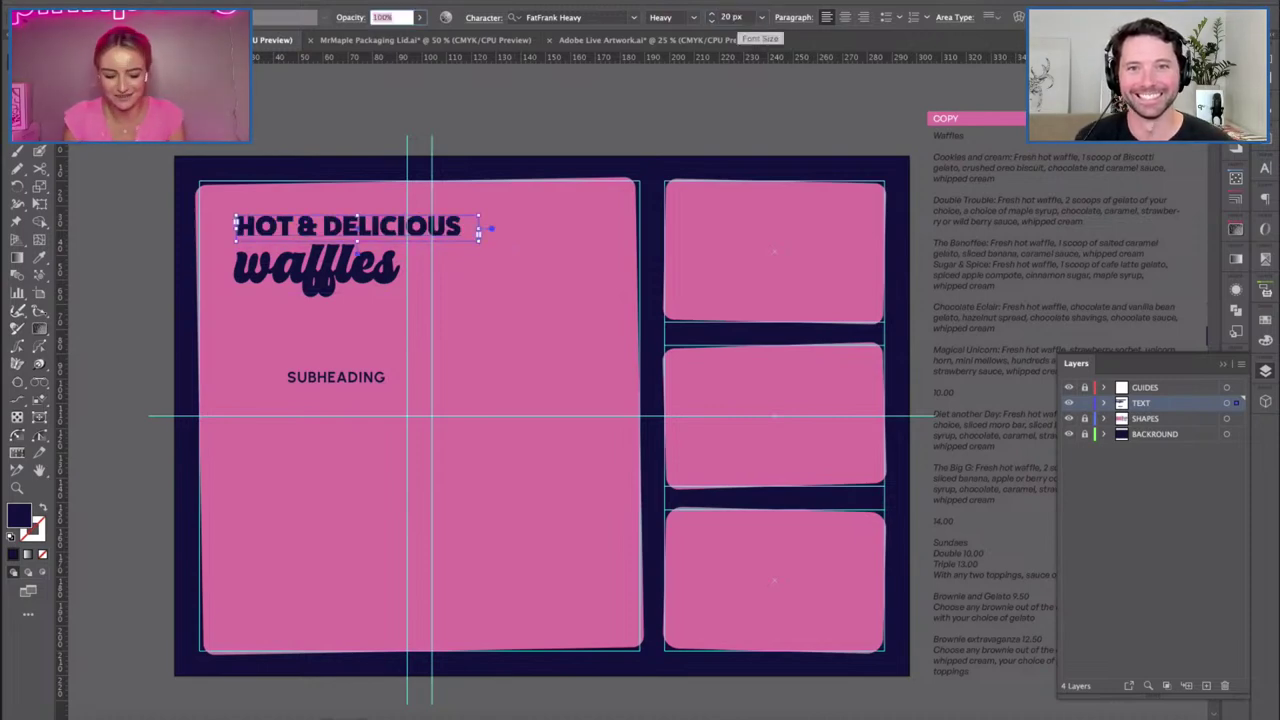
{"action": "left_click", "coordinate": [283, 290]}
{"action": "left_click_drag", "start_coordinate": [296, 264], "coordinate": [270, 241]}
{"action": "left_click", "coordinate": [281, 263]}
{"action": "left_click", "coordinate": [351, 397]}
{"action": "left_click_drag", "start_coordinate": [336, 377], "coordinate": [287, 325]}
{"action": "left_click_drag", "start_coordinate": [287, 325], "coordinate": [287, 325]}
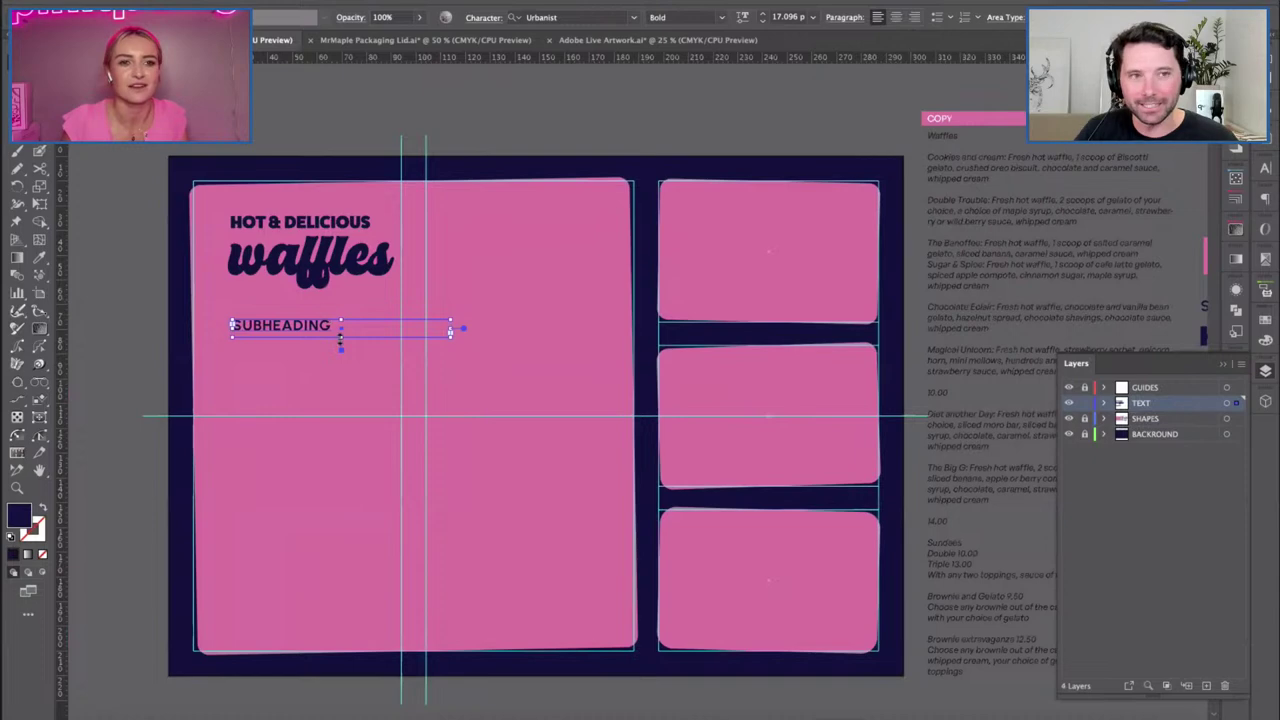
{"action": "left_click_drag", "start_coordinate": [340, 338], "coordinate": [368, 449]}
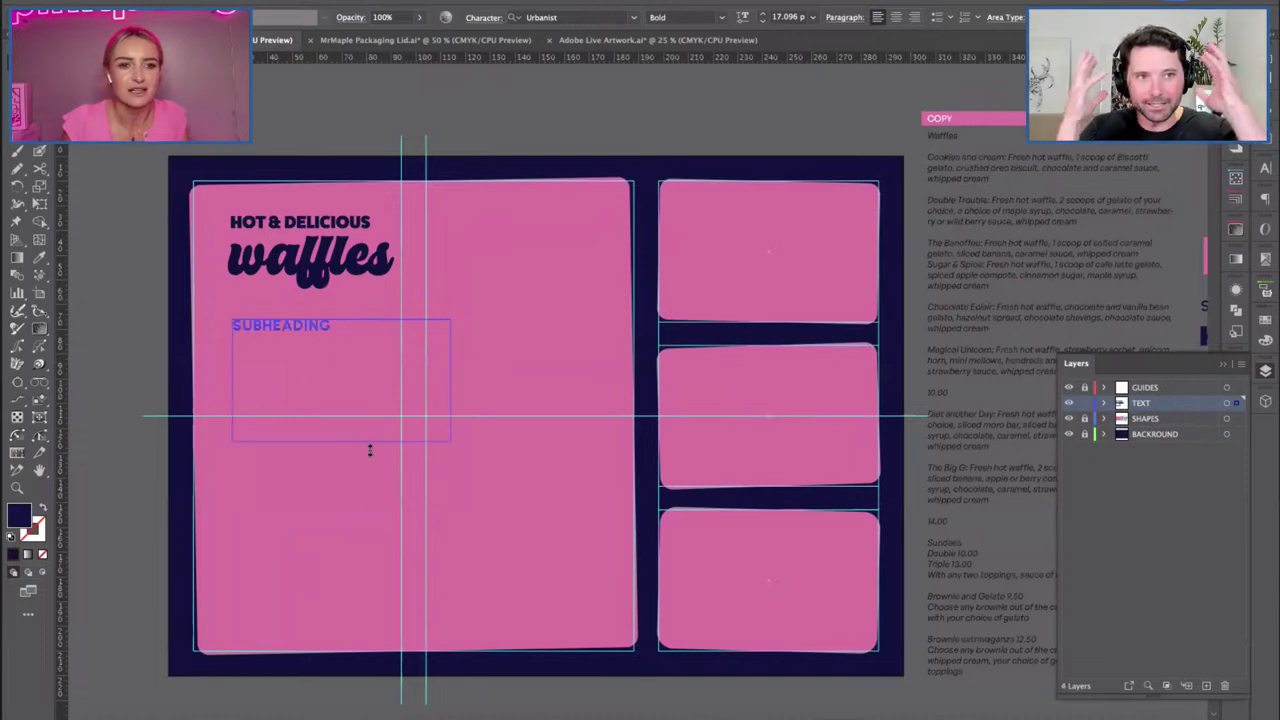
{"action": "left_click", "coordinate": [367, 98]}
{"action": "scroll", "coordinate": [351, 149], "scroll_direction": "right", "scroll_amount": 3}
{"action": "left_click", "coordinate": [256, 228]}
{"action": "key", "text": "ctrl+shift+a"}
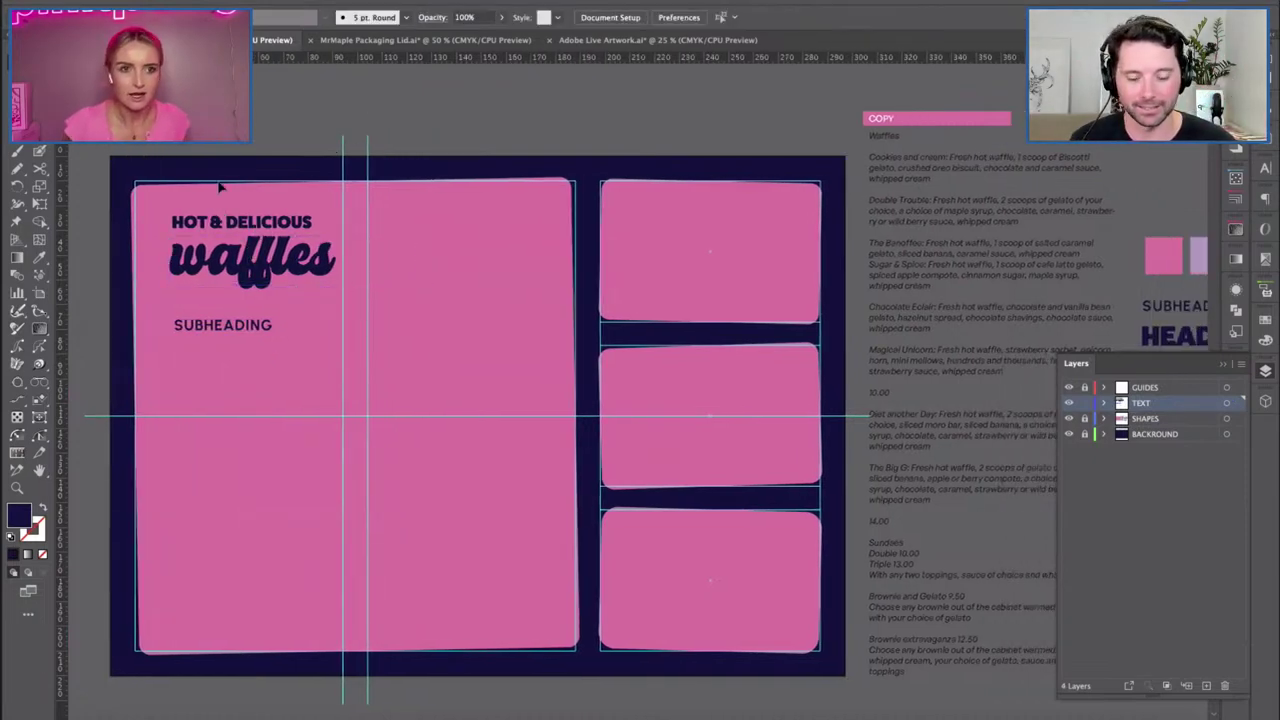
{"action": "key", "text": "ctrl+a"}
{"action": "left_click_drag", "start_coordinate": [258, 262], "coordinate": [251, 262]}
{"action": "key", "text": "ctrl+shift+a"}
{"action": "scroll", "coordinate": [541, 322], "scroll_direction": "right", "scroll_amount": 2}
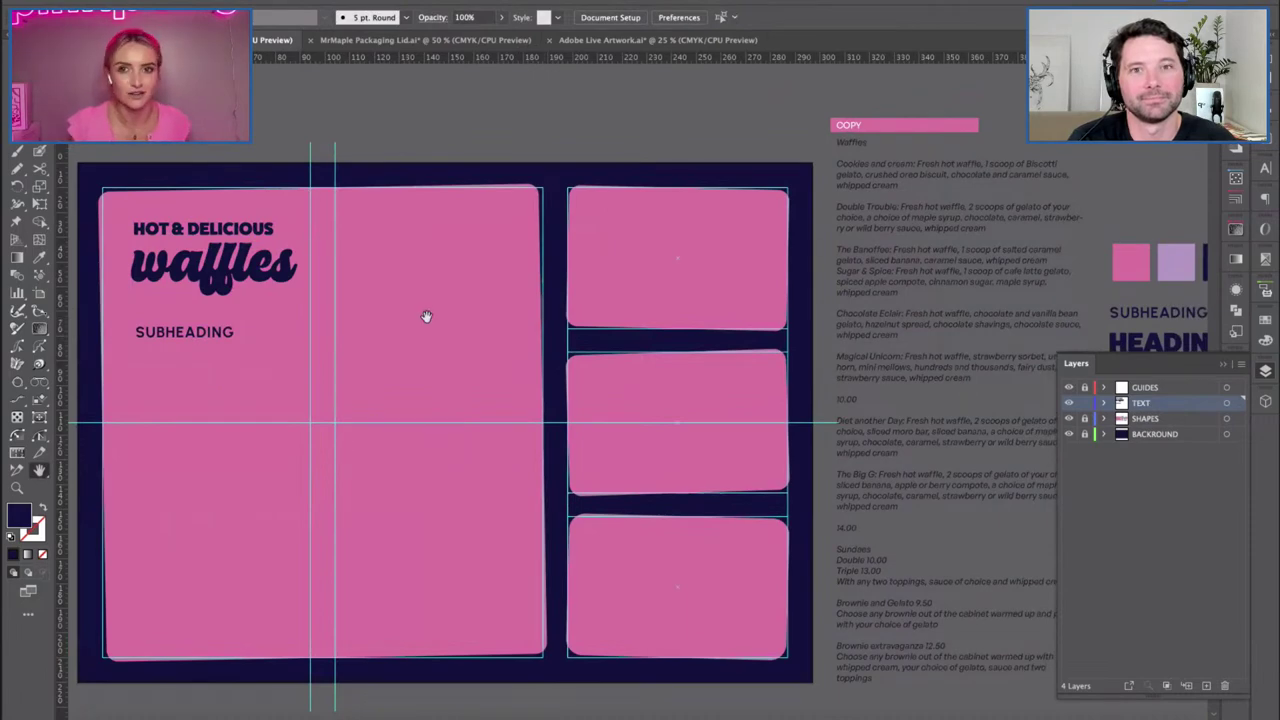
{"action": "scroll", "coordinate": [486, 357], "scroll_direction": "up", "scroll_amount": 2}
{"action": "scroll", "coordinate": [760, 323], "scroll_direction": "right", "scroll_amount": 2}
{"action": "scroll", "coordinate": [829, 314], "scroll_direction": "right", "scroll_amount": 1}
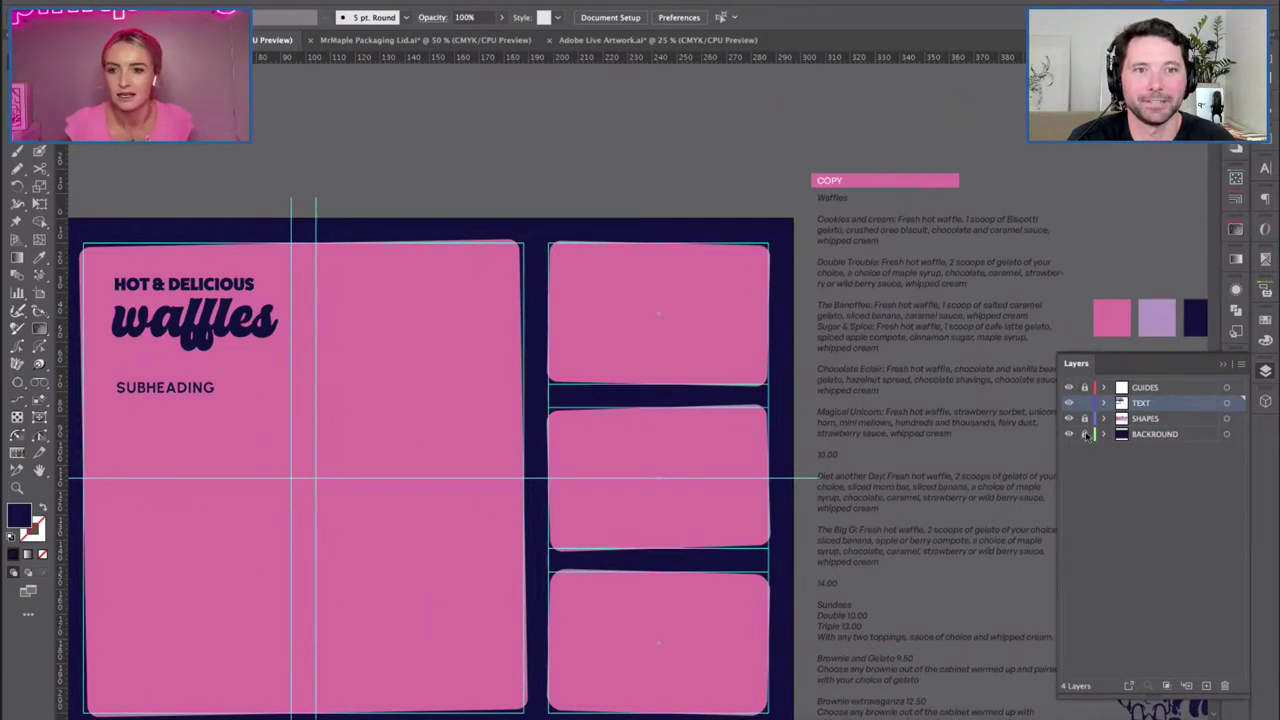
Copy the Cookies and cream paragraph into a new text area below SUBHEADING.
{"action": "left_click", "coordinate": [830, 230]}
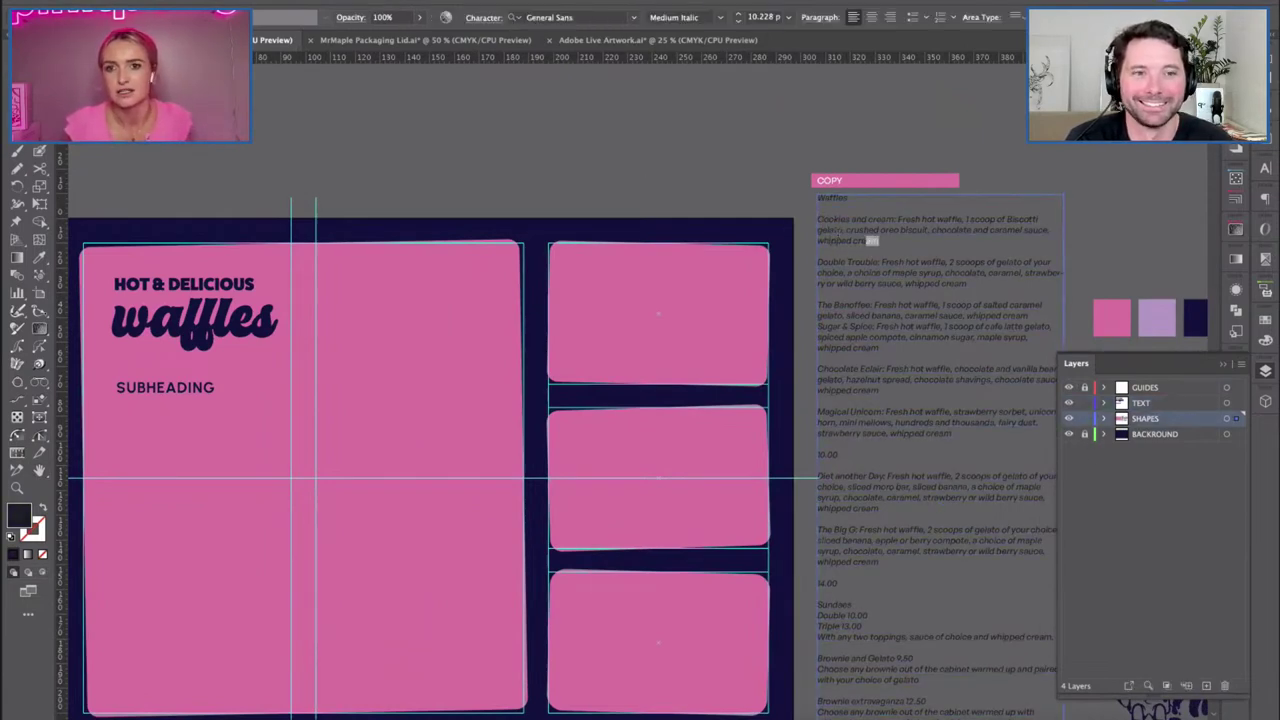
{"action": "triple_click", "coordinate": [872, 240]}
{"action": "key", "text": "ctrl+c"}
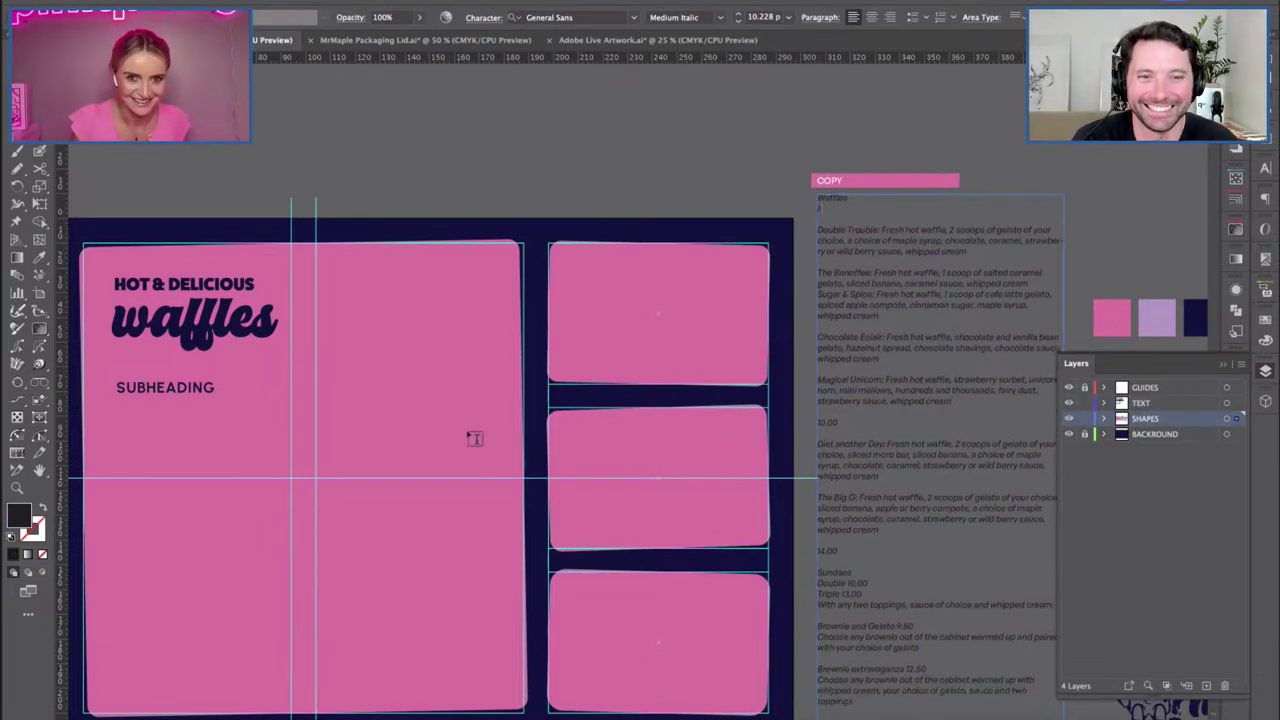
{"action": "key", "text": "Escape"}
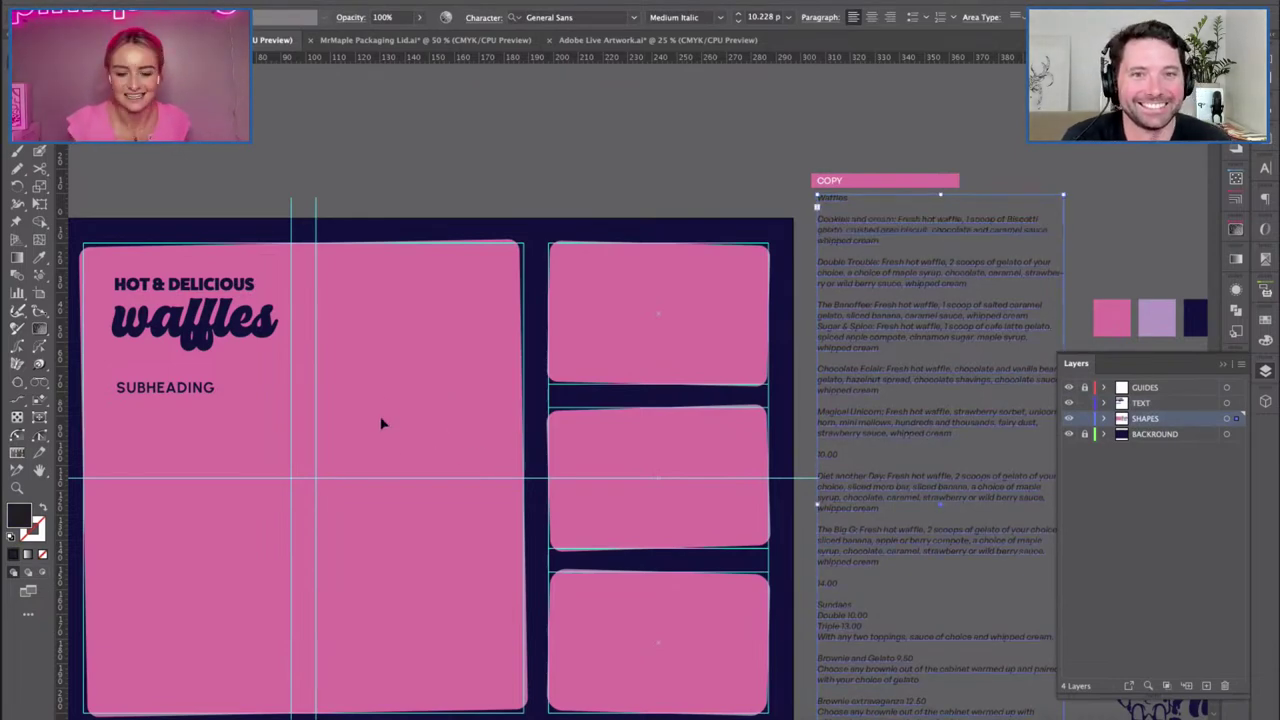
{"action": "left_click_drag", "start_coordinate": [381, 424], "coordinate": [483, 369]}
{"action": "key", "text": "t"}
{"action": "left_click_drag", "start_coordinate": [219, 354], "coordinate": [428, 467]}
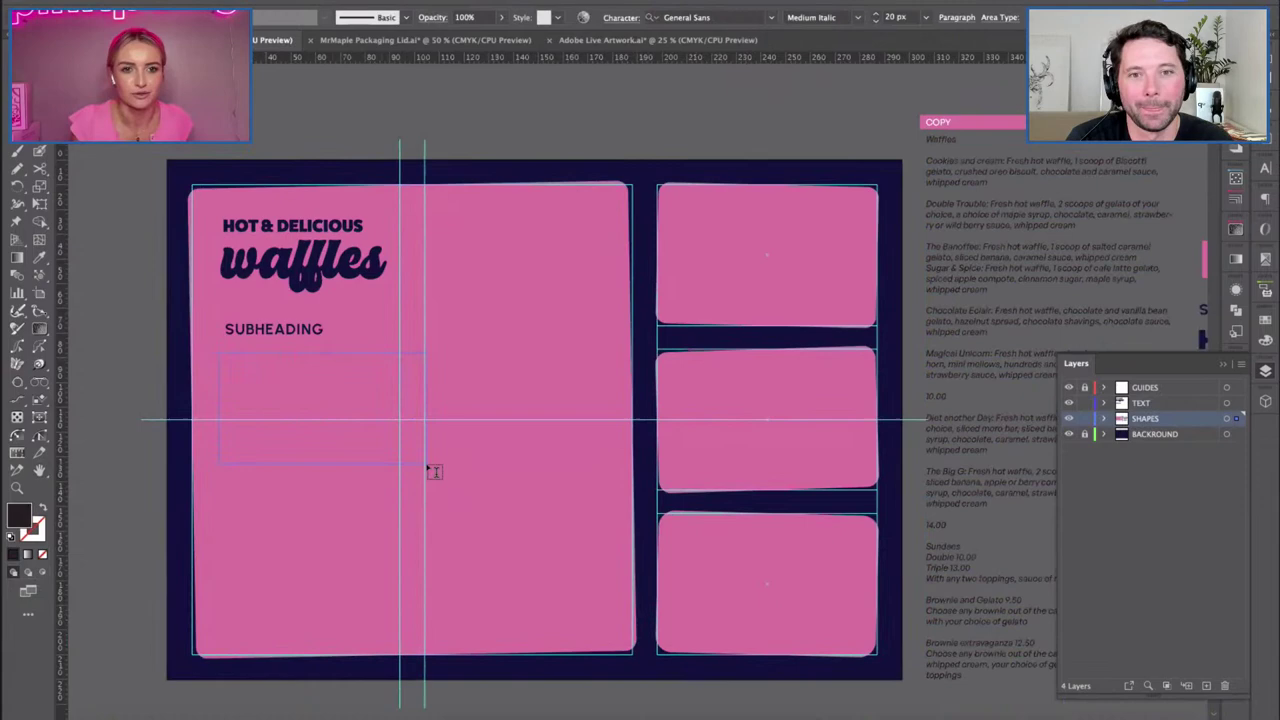
{"action": "key", "text": "ctrl+v"}
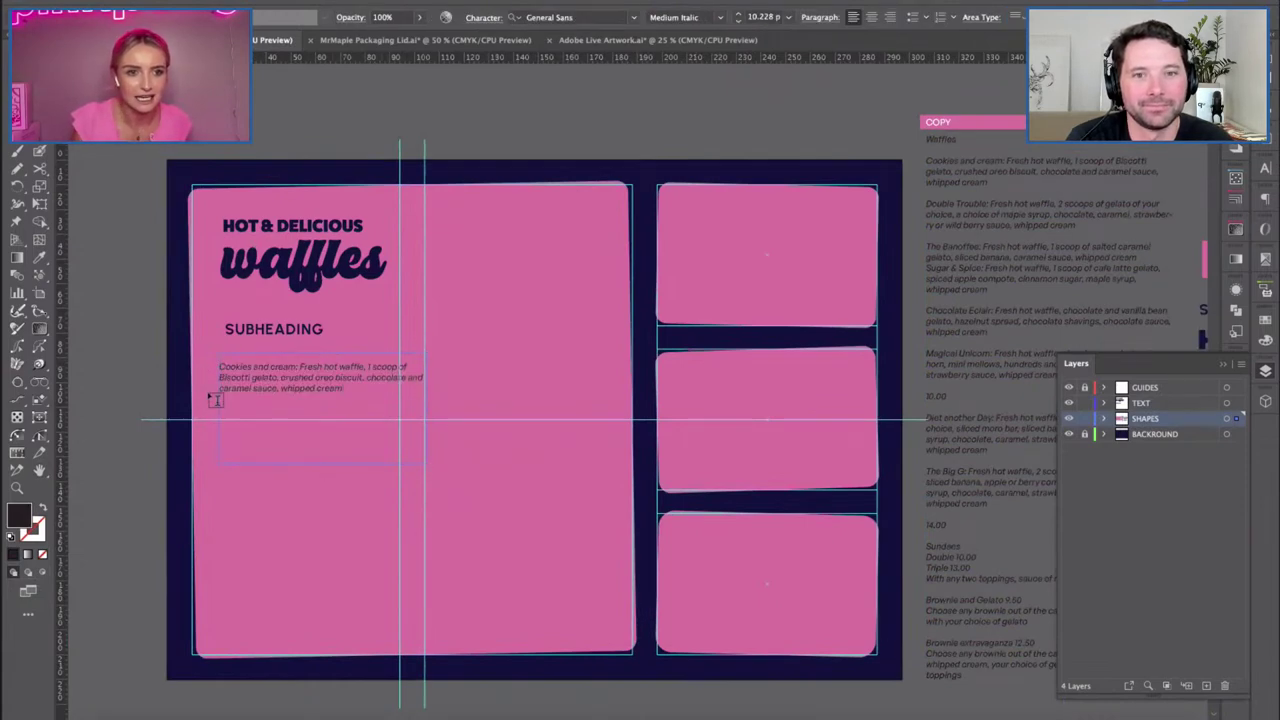
Set the pasted paragraph to General Sans Regular at 12 px.
{"action": "key", "text": "ctrl+a"}
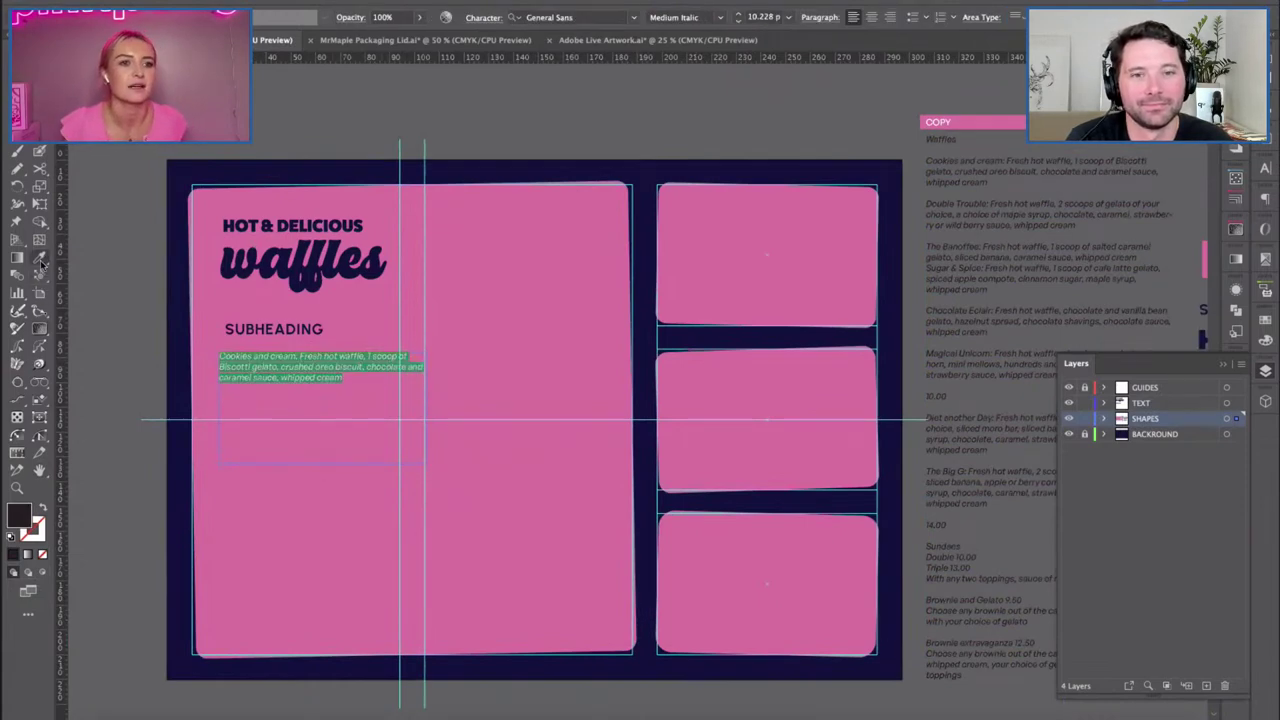
{"action": "key", "text": "Escape"}
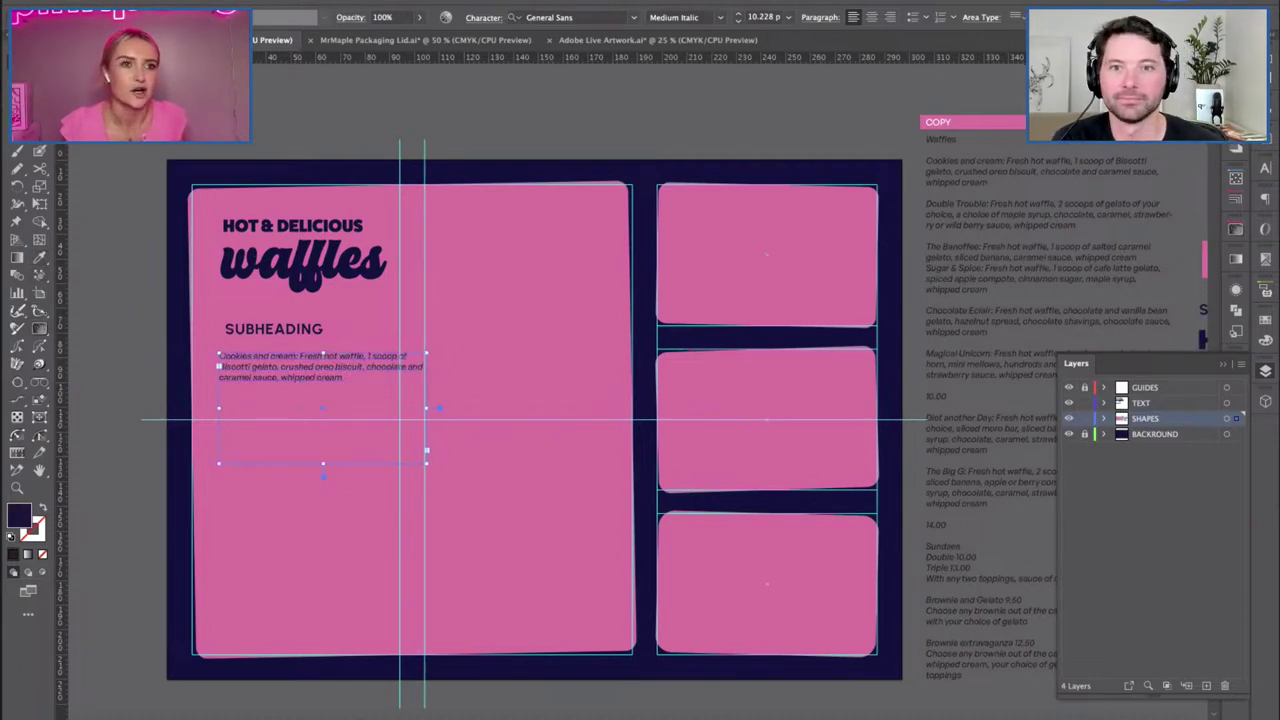
{"action": "double_click", "coordinate": [323, 394]}
{"action": "key", "text": "ctrl+a"}
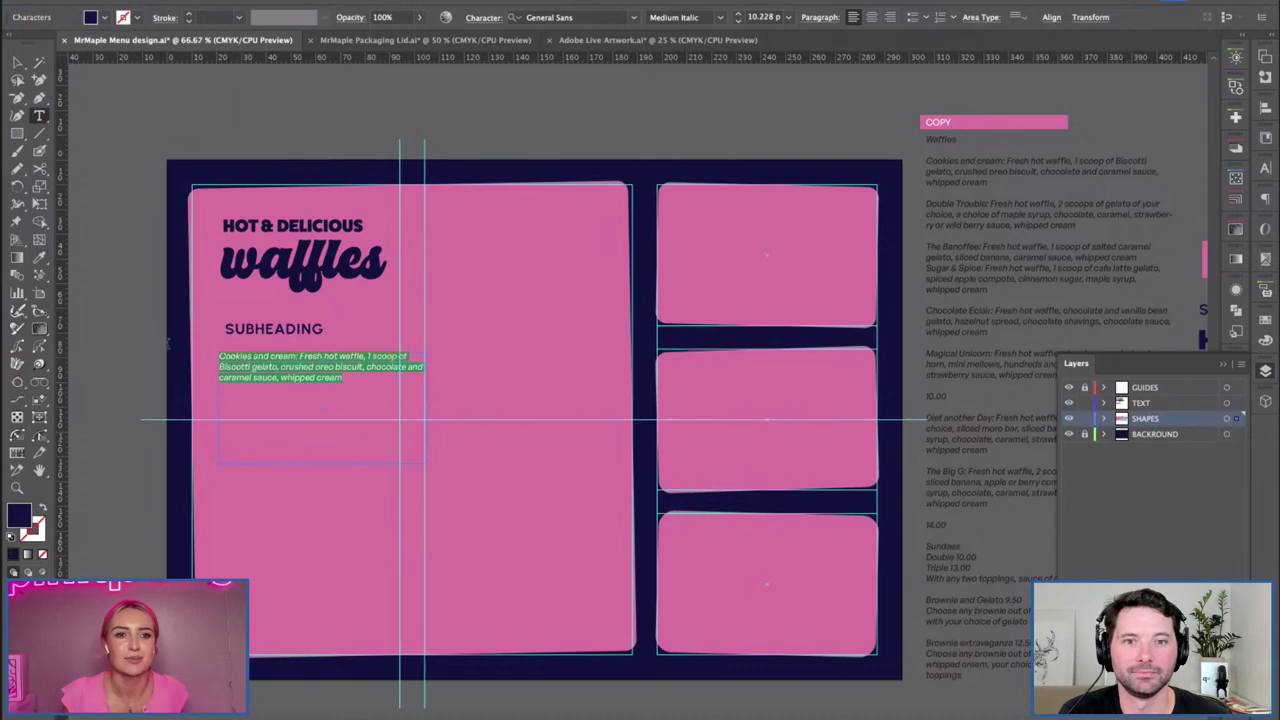
{"action": "left_click", "coordinate": [719, 17]}
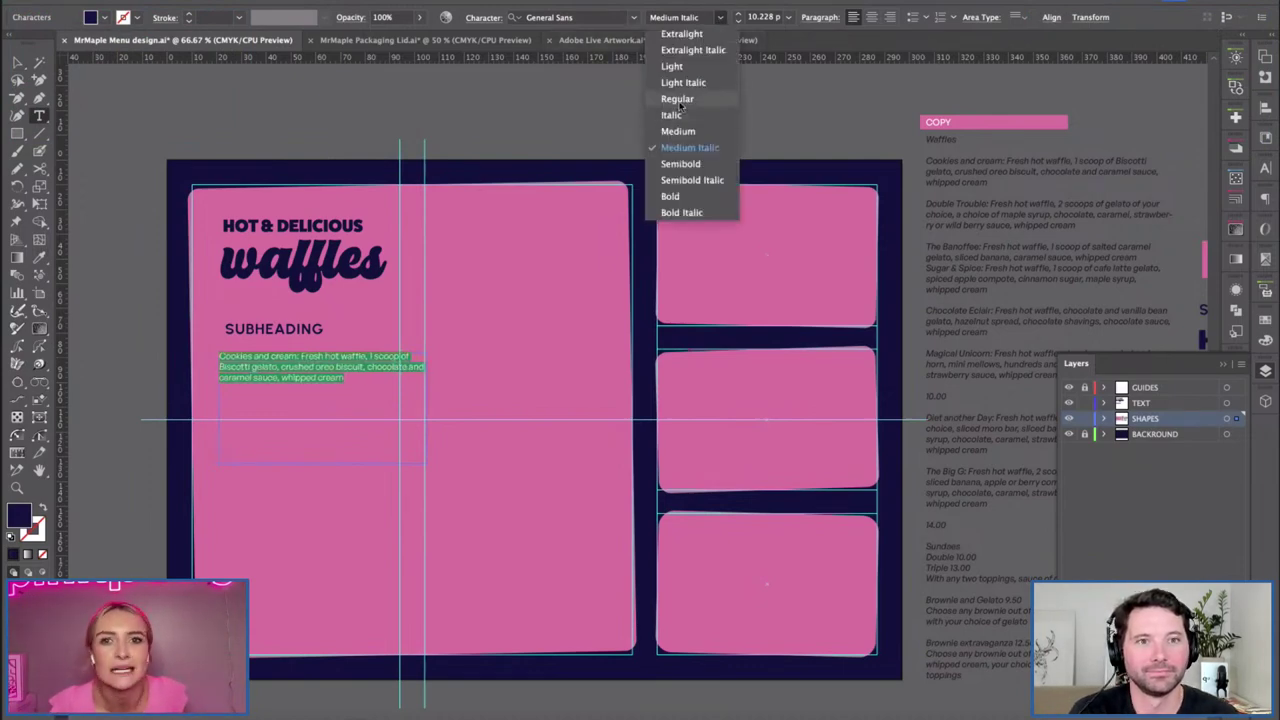
{"action": "left_click", "coordinate": [678, 97]}
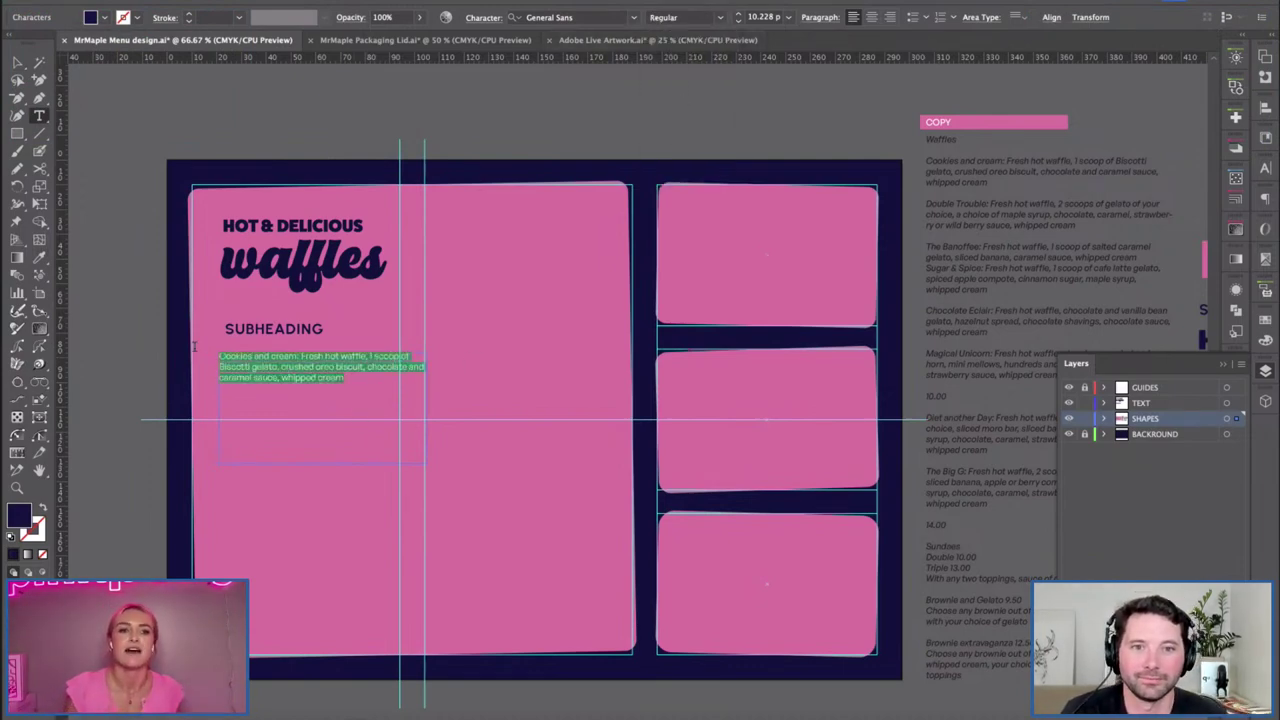
{"action": "left_click", "coordinate": [760, 17]}
{"action": "type", "text": "12"}
{"action": "key", "text": "Return"}
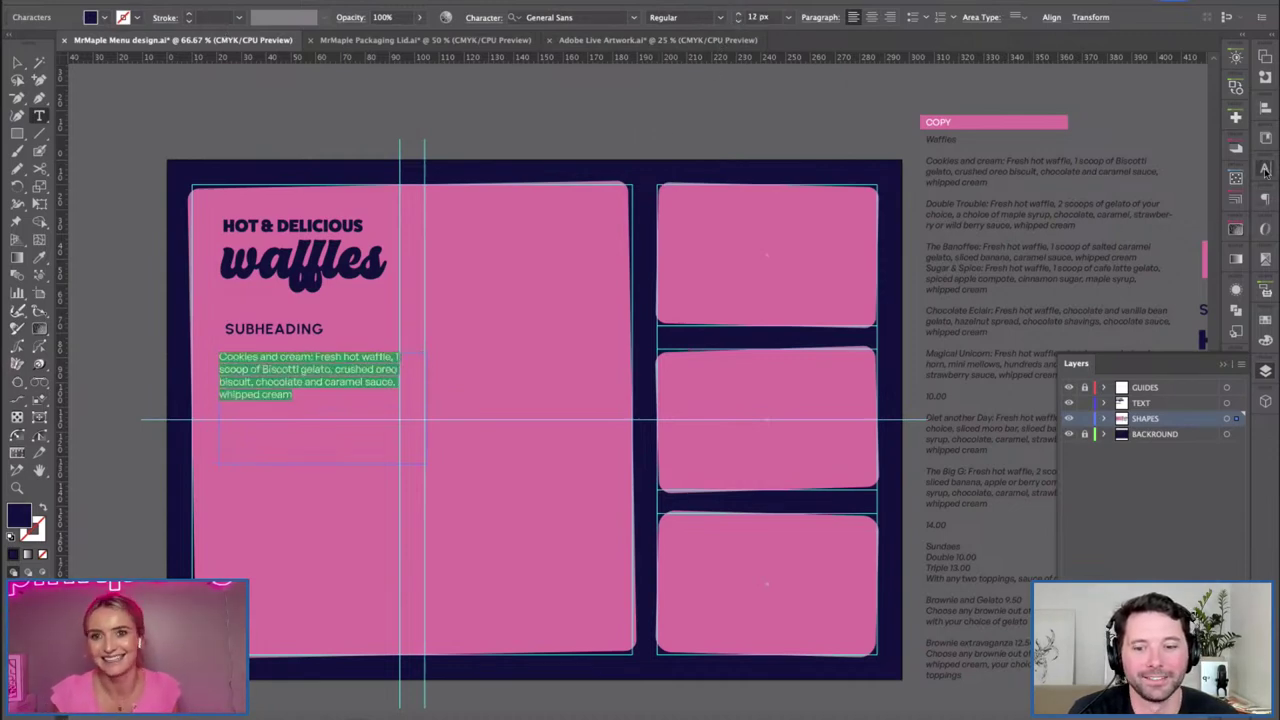
Give the paragraph 16 px line spacing and move it just below SUBHEADING.
{"action": "left_click", "coordinate": [1236, 168]}
{"action": "left_click", "coordinate": [1187, 224]}
{"action": "double_click", "coordinate": [1187, 224]}
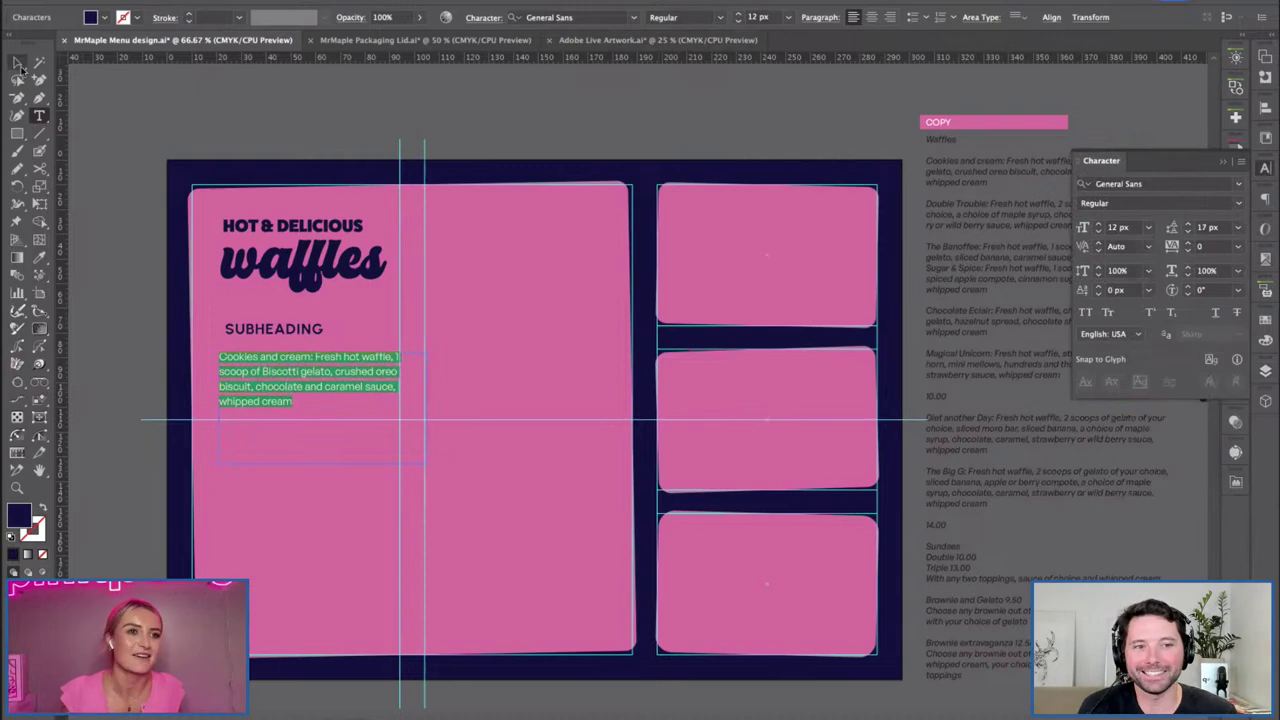
{"action": "left_click", "coordinate": [1188, 231]}
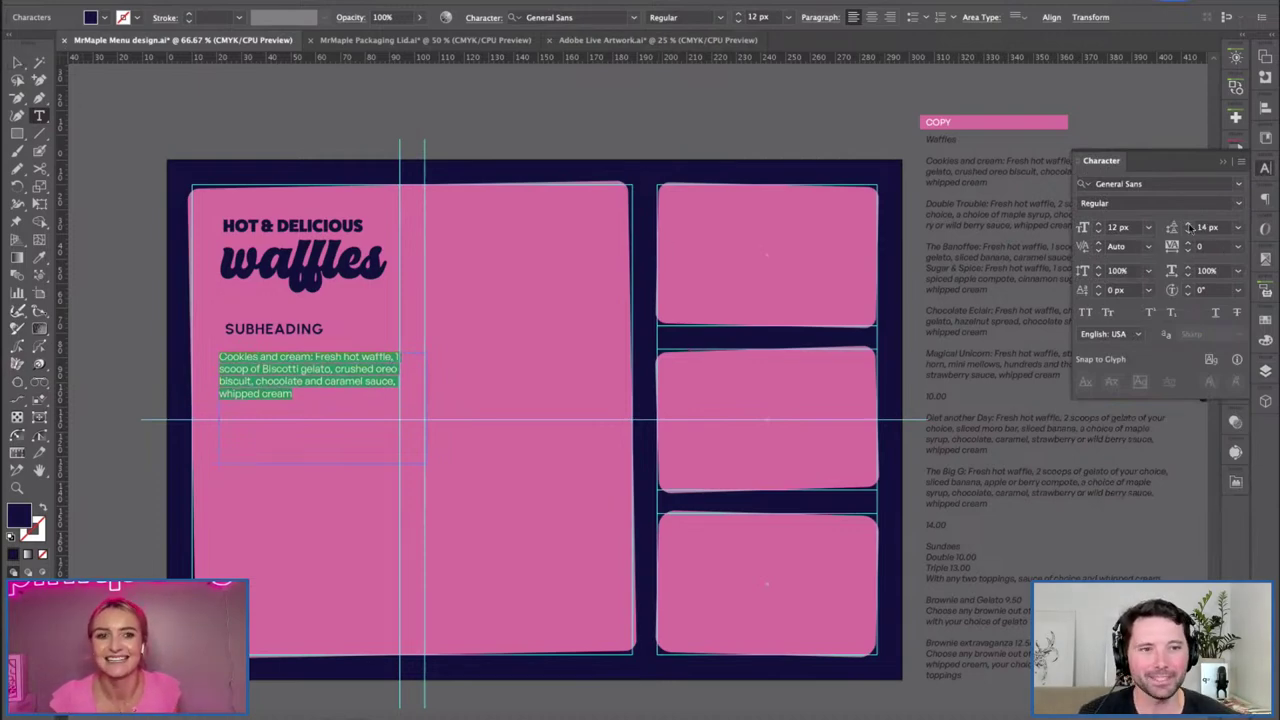
{"action": "left_click", "coordinate": [18, 62]}
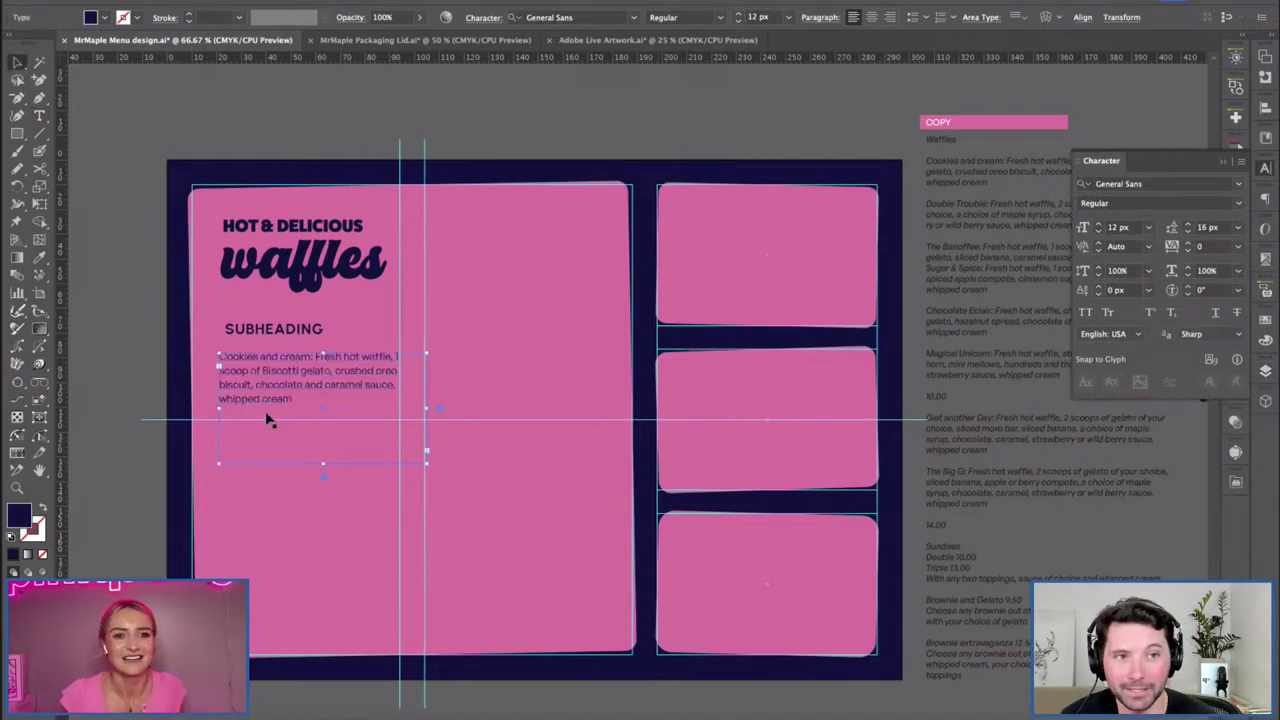
{"action": "left_click_drag", "start_coordinate": [244, 375], "coordinate": [251, 347]}
{"action": "left_click", "coordinate": [264, 340]}
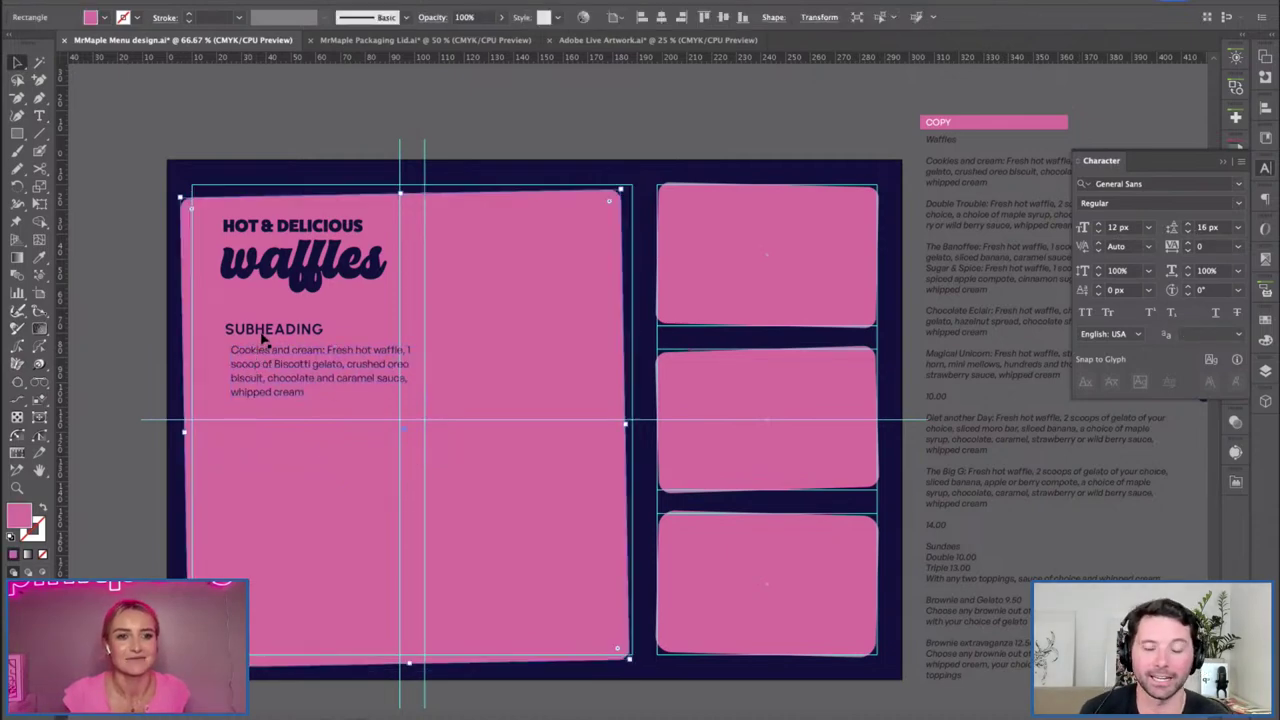
Undo the accidental shift so the large pink panel sits straight again.
{"action": "key", "text": "ctrl+z"}
{"action": "left_click", "coordinate": [1265, 370]}
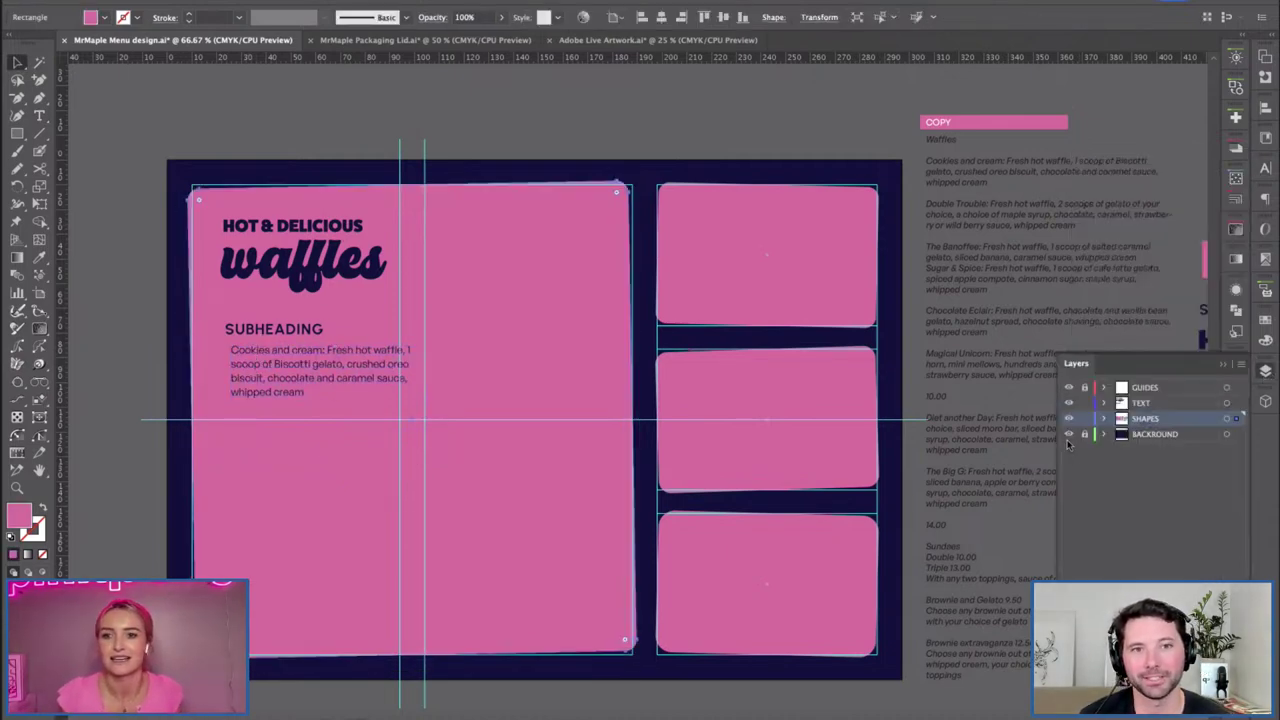
{"action": "left_click", "coordinate": [1020, 420]}
Retype SUBHEADING as 'COOKIES & CREAM' and select both headings together.
{"action": "double_click", "coordinate": [295, 325]}
{"action": "key", "text": "ctrl+a"}
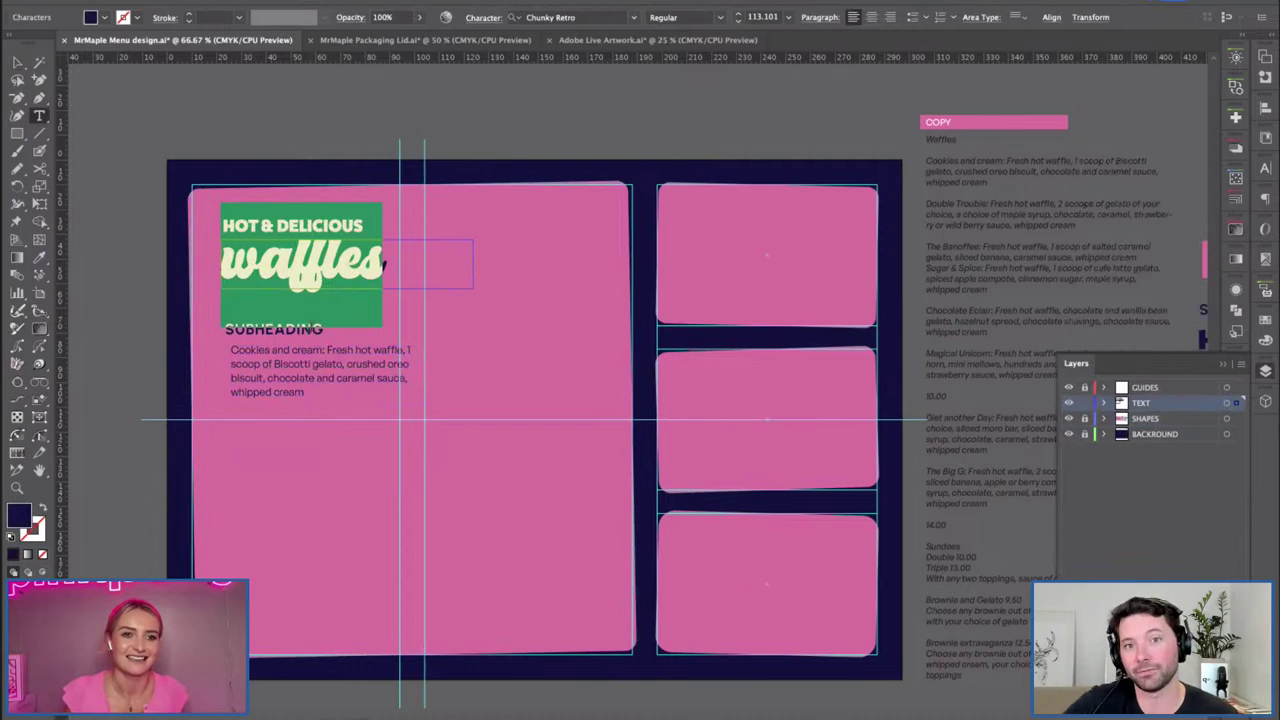
{"action": "left_click", "coordinate": [18, 63]}
{"action": "left_click", "coordinate": [330, 347]}
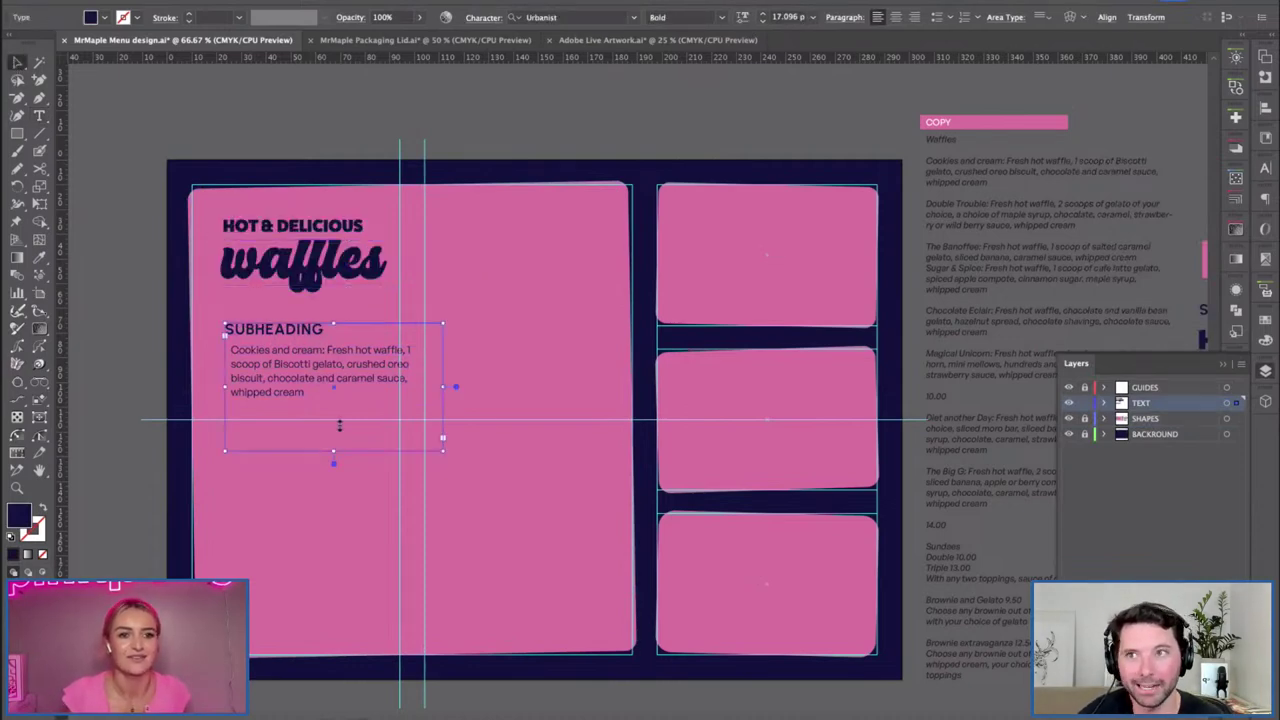
{"action": "double_click", "coordinate": [300, 331]}
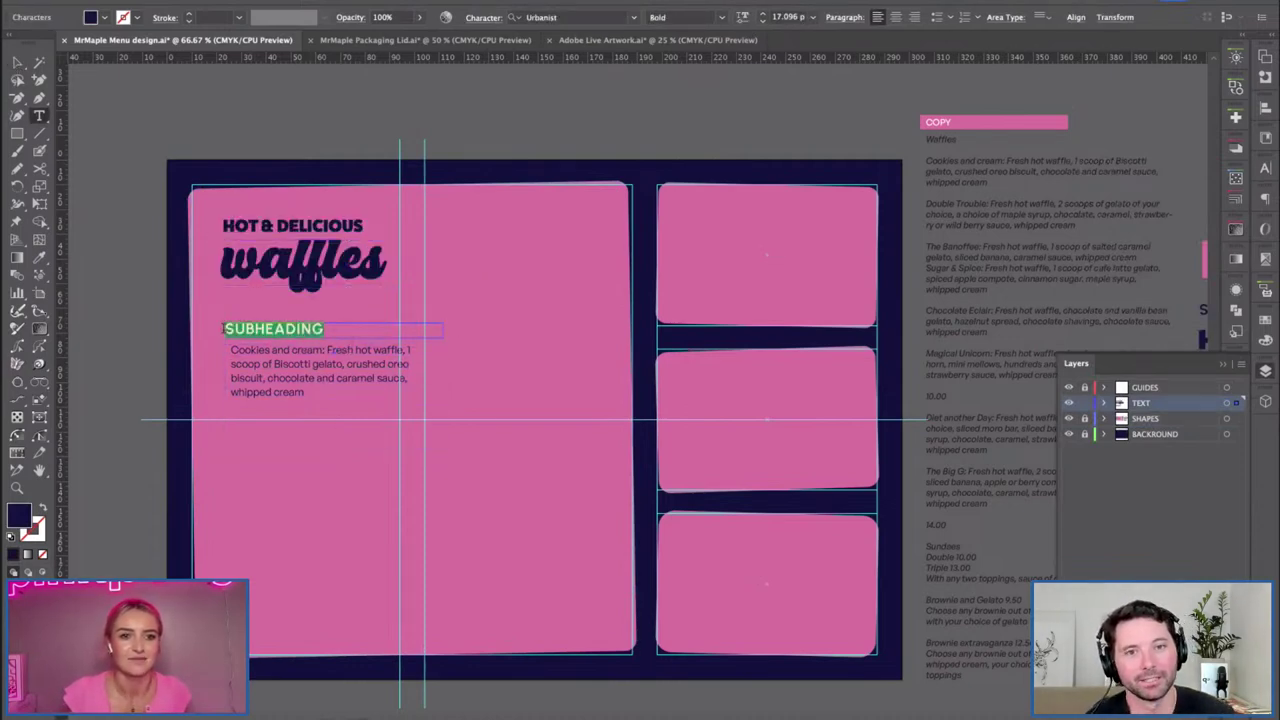
{"action": "type", "text": "COOKIES & CREAM"}
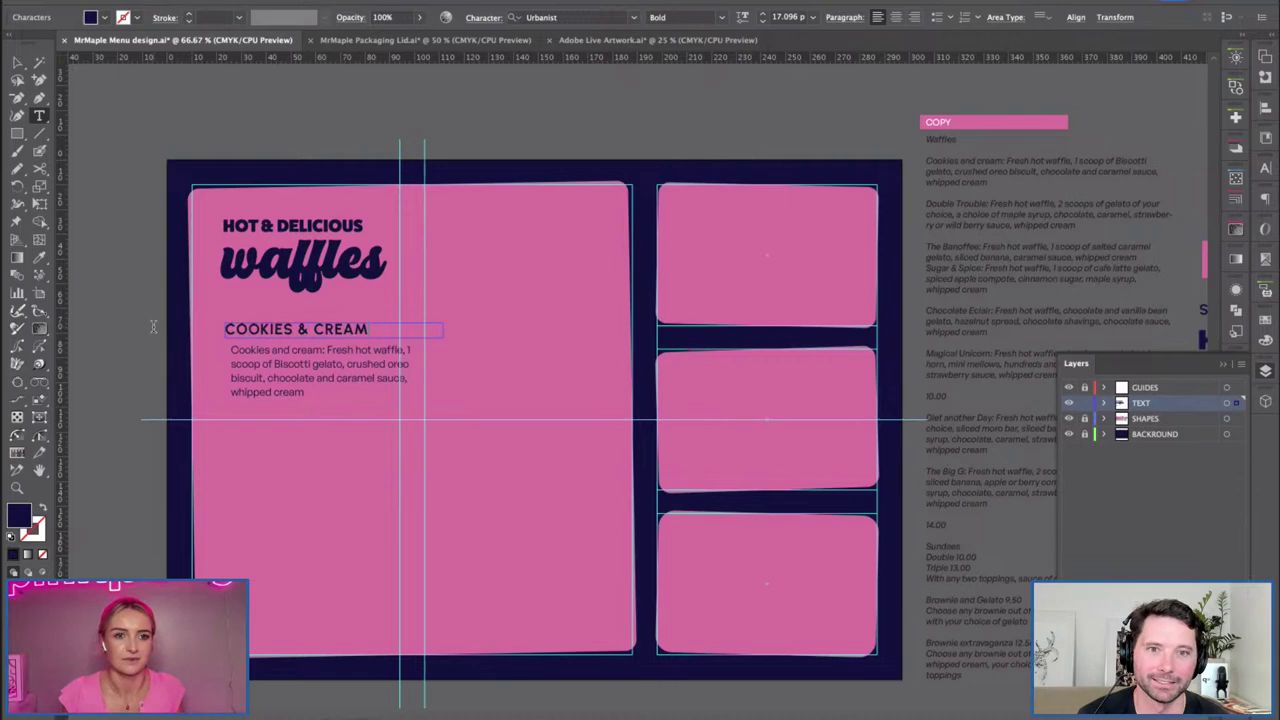
{"action": "left_click", "coordinate": [17, 62]}
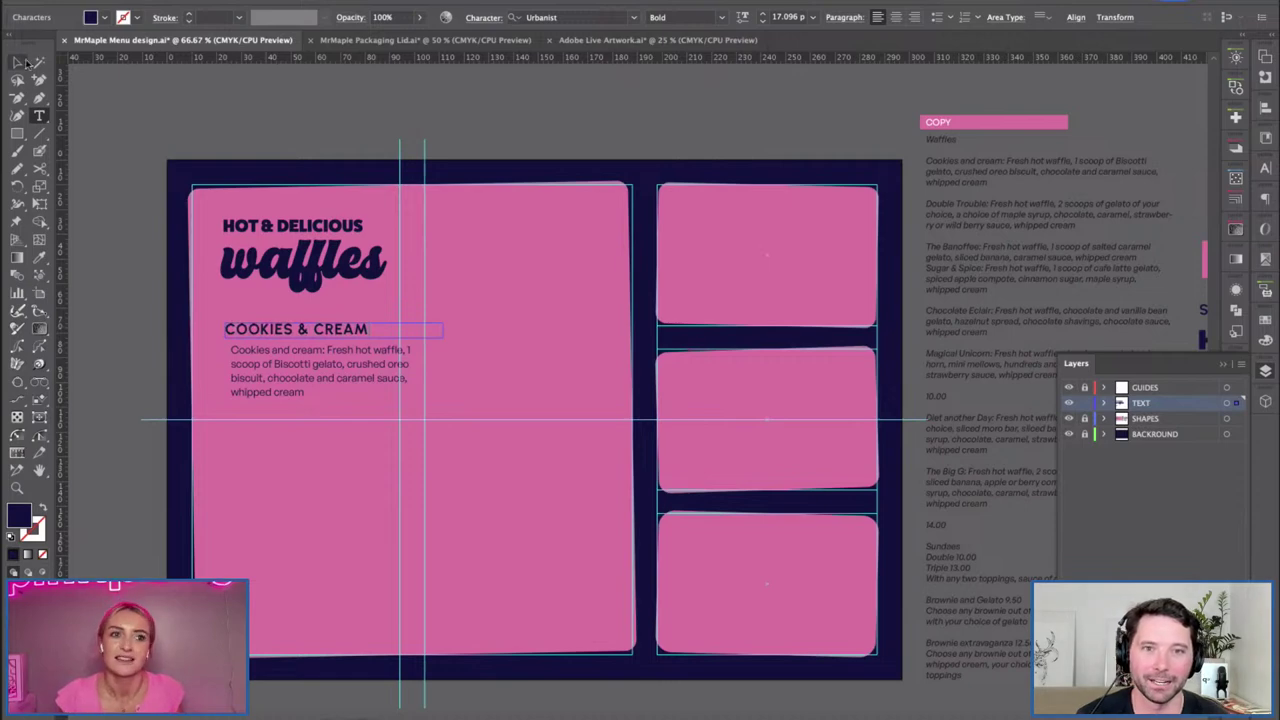
{"action": "left_click_drag", "start_coordinate": [285, 342], "coordinate": [400, 265]}
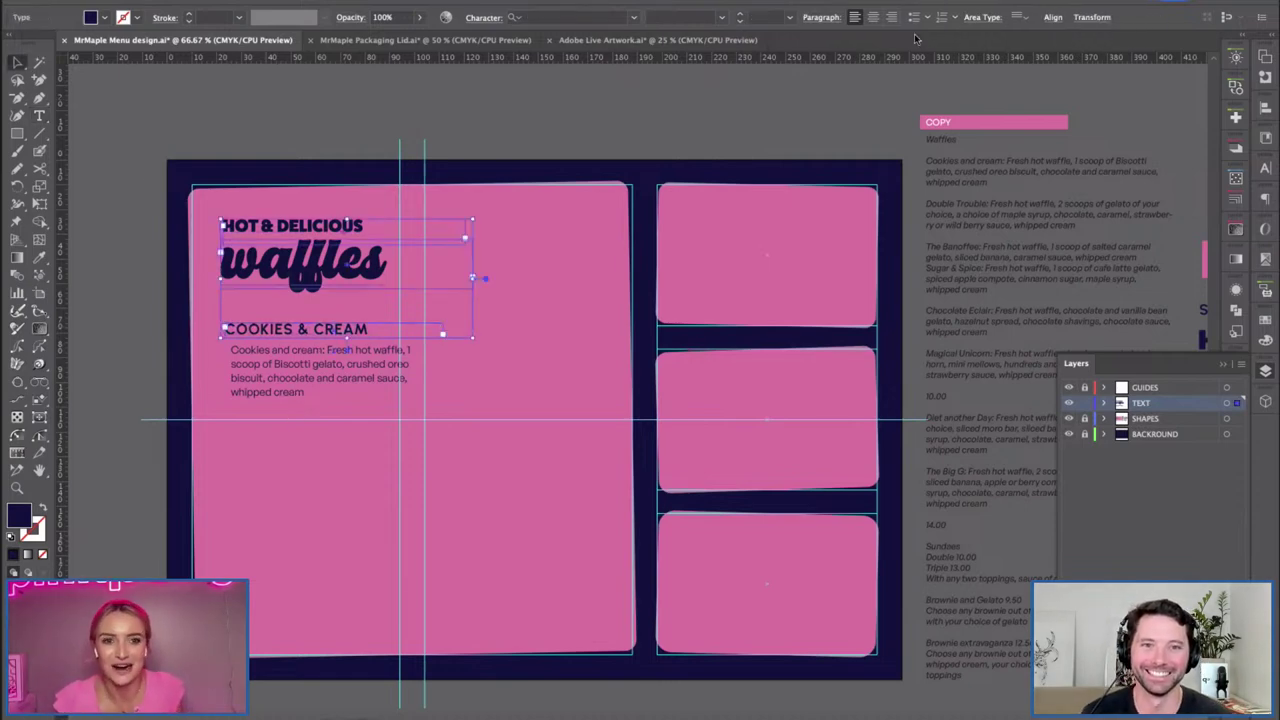
Move the description onto the TEXT layer and left-align it with the headings.
{"action": "left_click", "coordinate": [340, 368]}
{"action": "left_click_drag", "start_coordinate": [1238, 419], "coordinate": [1237, 403]}
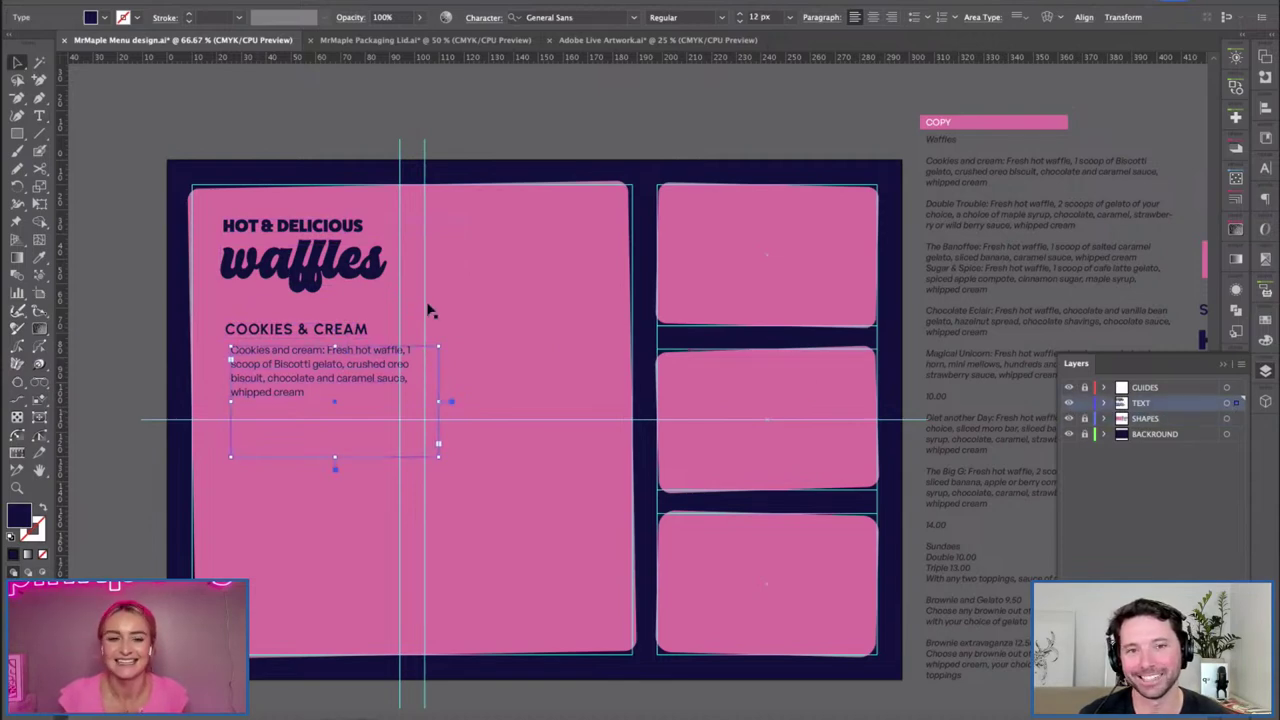
{"action": "left_click", "coordinate": [323, 423]}
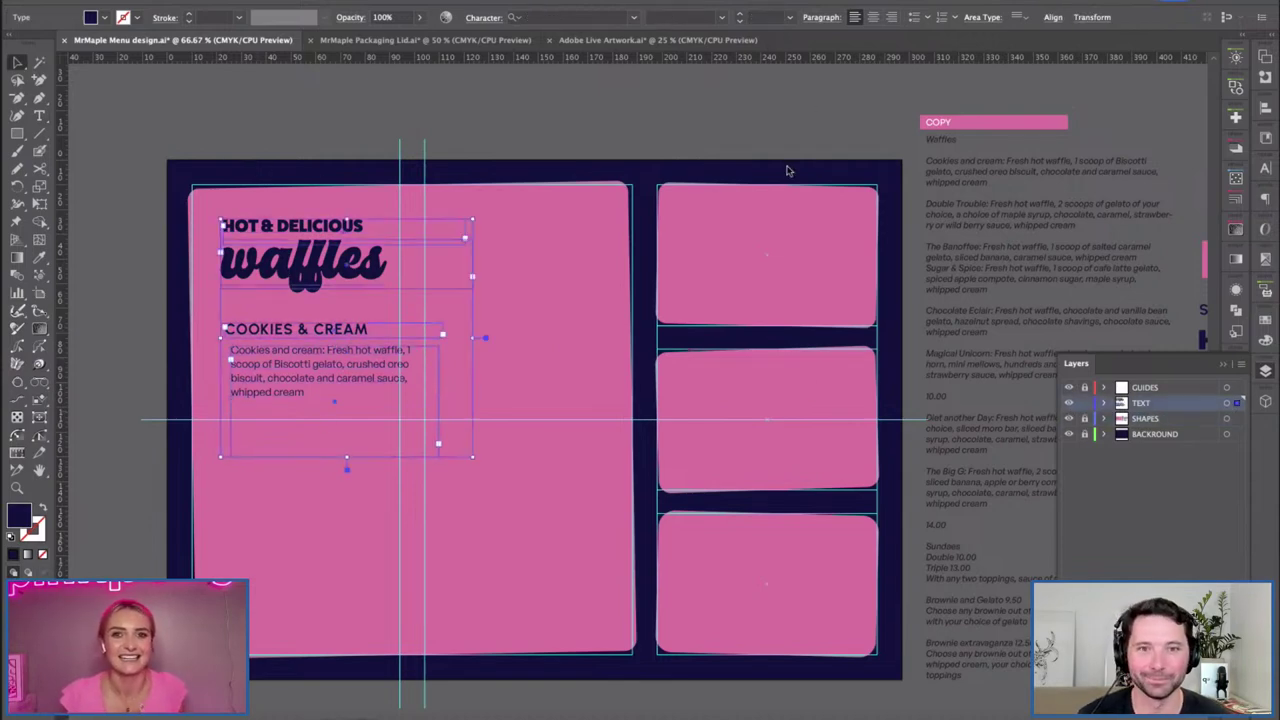
{"action": "left_click", "coordinate": [1053, 17]}
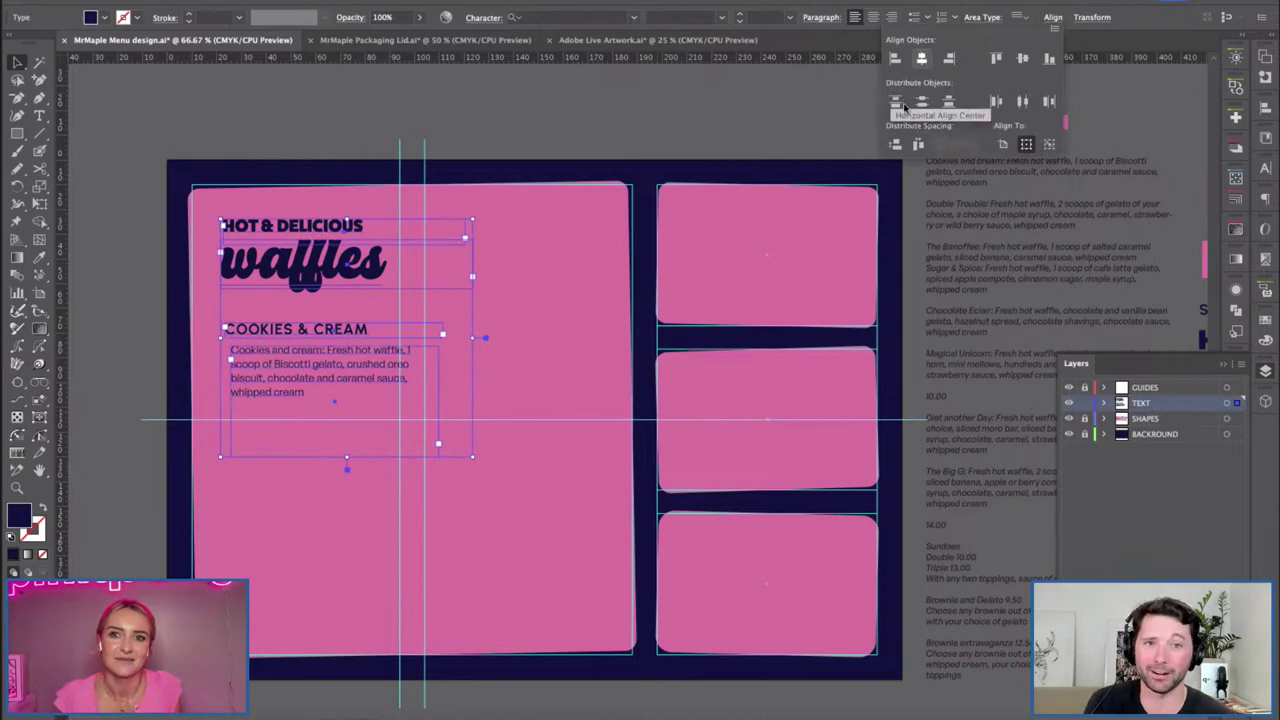
{"action": "left_click", "coordinate": [895, 58]}
{"action": "left_click", "coordinate": [142, 307]}
{"action": "left_click", "coordinate": [266, 394]}
Nudge the Cookies & Cream heading and description block up slightly.
{"action": "double_click", "coordinate": [275, 262]}
{"action": "left_click", "coordinate": [248, 362]}
{"action": "left_click_drag", "start_coordinate": [244, 380], "coordinate": [243, 366]}
{"action": "left_click", "coordinate": [247, 383], "text": "shift"}
{"action": "left_click", "coordinate": [259, 360], "text": "shift"}
{"action": "left_click", "coordinate": [275, 342], "text": "shift"}
Delete the repeated 'Cookies and cream' label and shrink the description's text frame.
{"action": "left_click", "coordinate": [309, 340]}
{"action": "double_click", "coordinate": [314, 337]}
{"action": "left_click", "coordinate": [220, 337], "text": "shift"}
{"action": "key", "text": "BackSpace"}
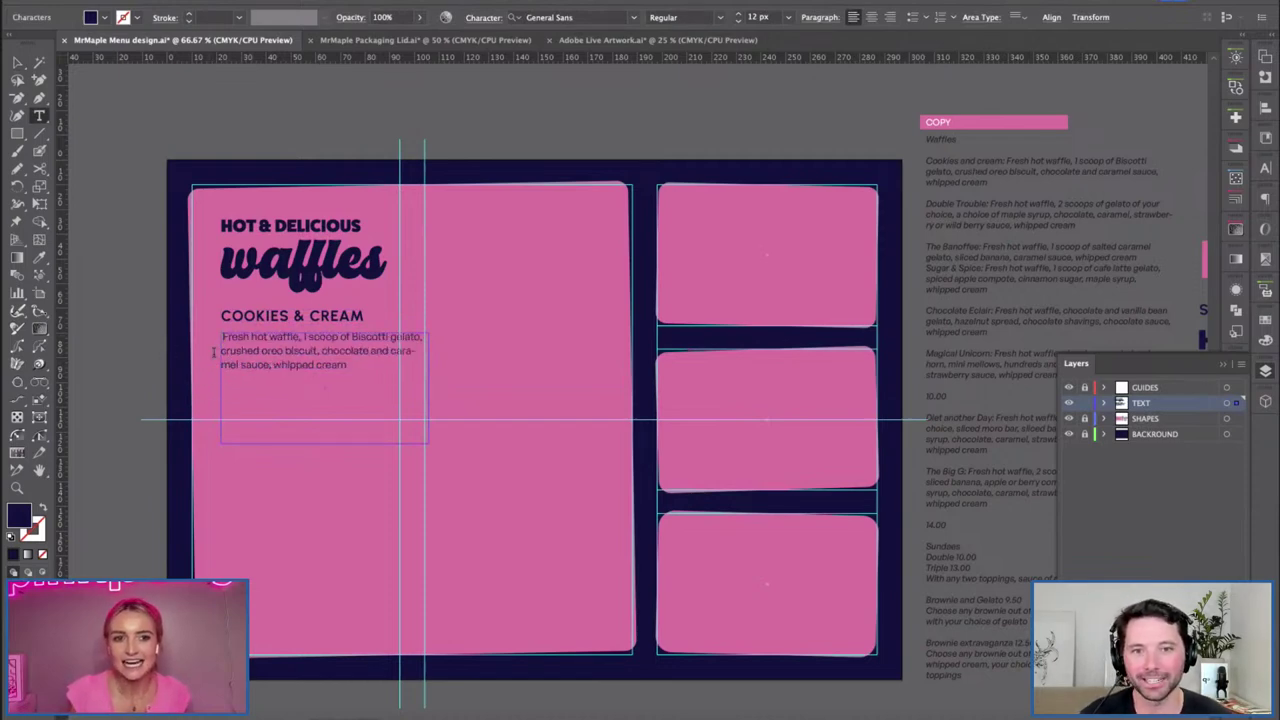
{"action": "left_click", "coordinate": [17, 62]}
{"action": "left_click_drag", "start_coordinate": [325, 447], "coordinate": [331, 379]}
{"action": "left_click_drag", "start_coordinate": [424, 377], "coordinate": [387, 398]}
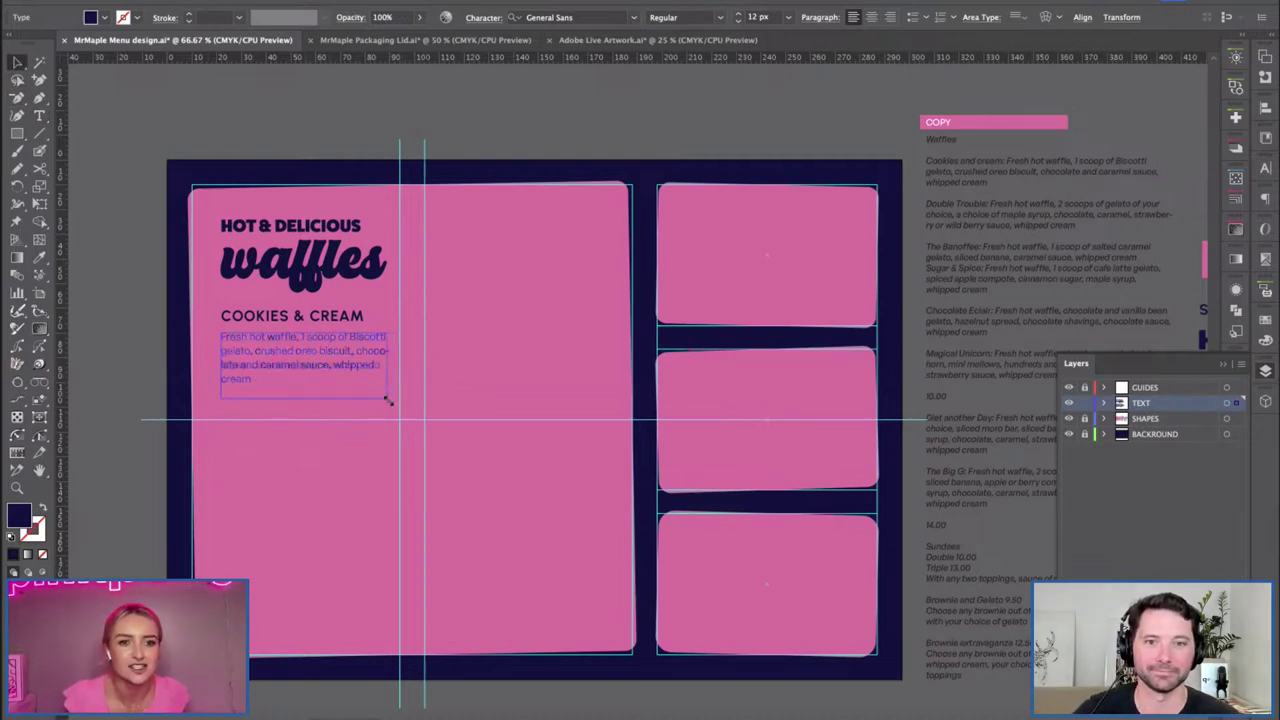
Turn off Hyphenate for the description in the Paragraph settings.
{"action": "left_click", "coordinate": [1263, 196]}
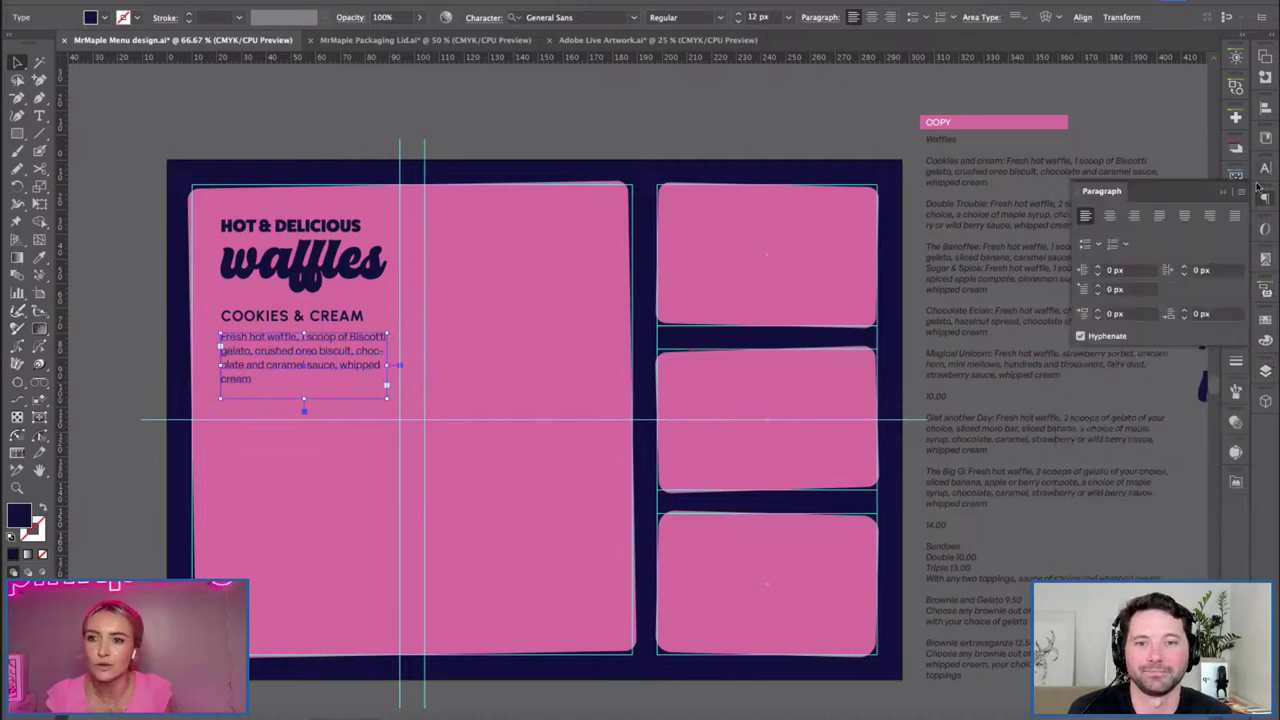
{"action": "left_click", "coordinate": [1263, 167]}
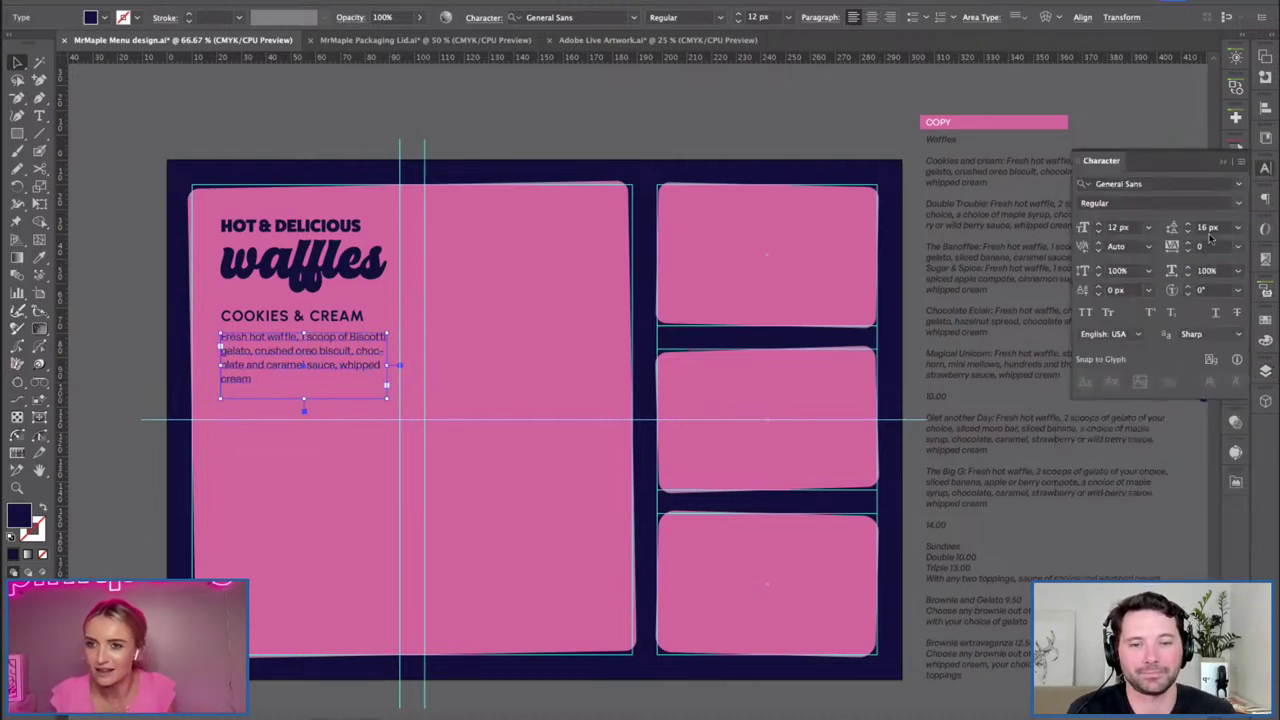
{"action": "left_click", "coordinate": [1264, 197]}
{"action": "left_click", "coordinate": [1097, 340]}
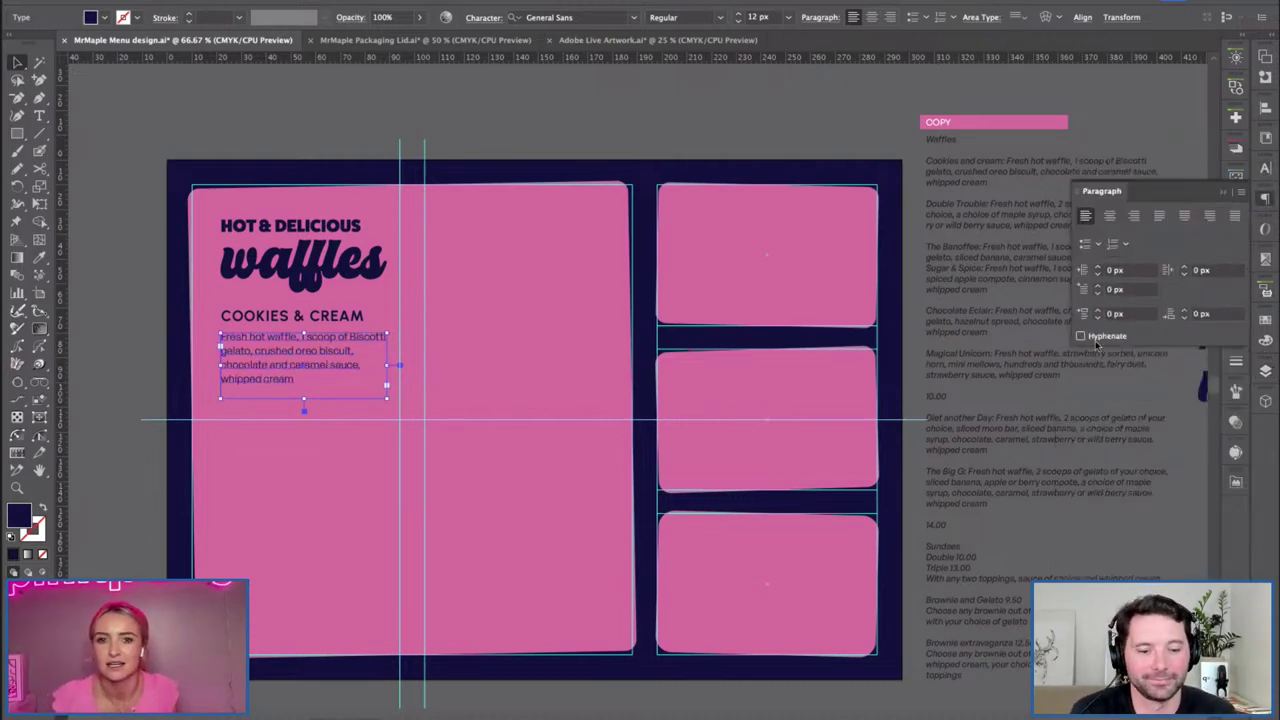
{"action": "left_click", "coordinate": [482, 381]}
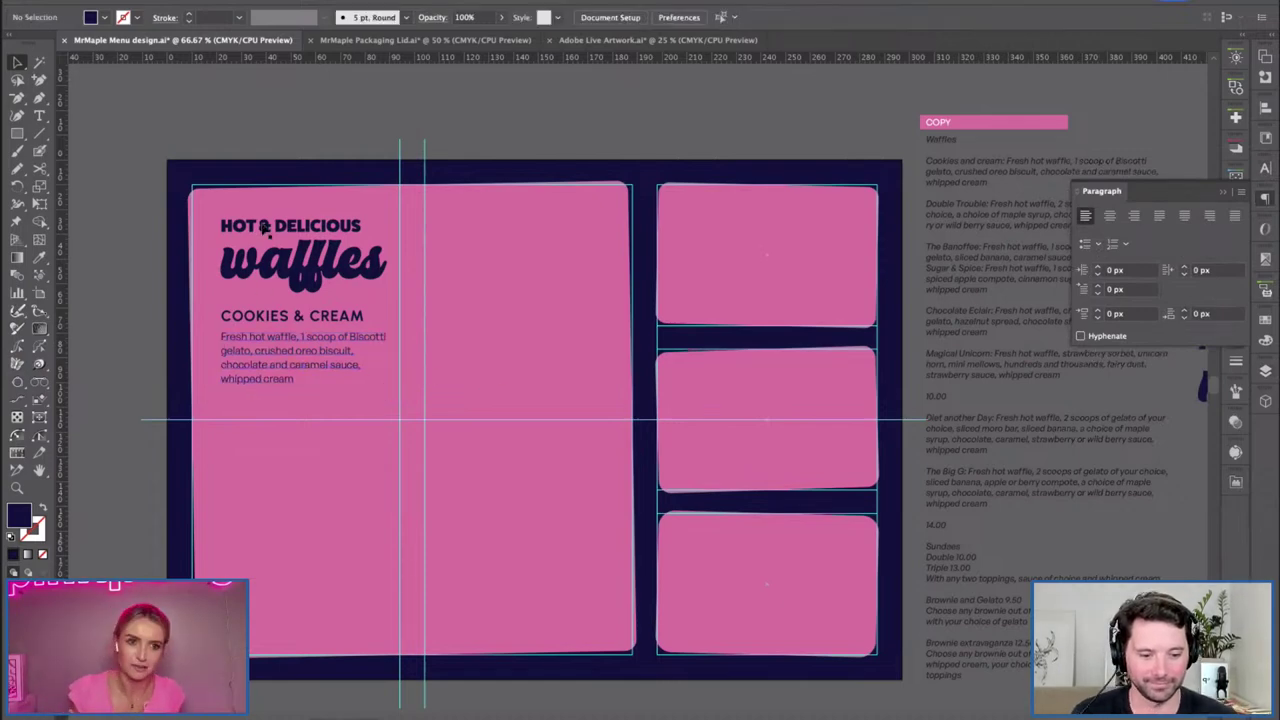
Zoom to 100% and Alt-drag a duplicate of the description lower on the panel.
{"action": "left_click_drag", "start_coordinate": [199, 383], "coordinate": [177, 389]}
{"action": "key", "text": "v"}
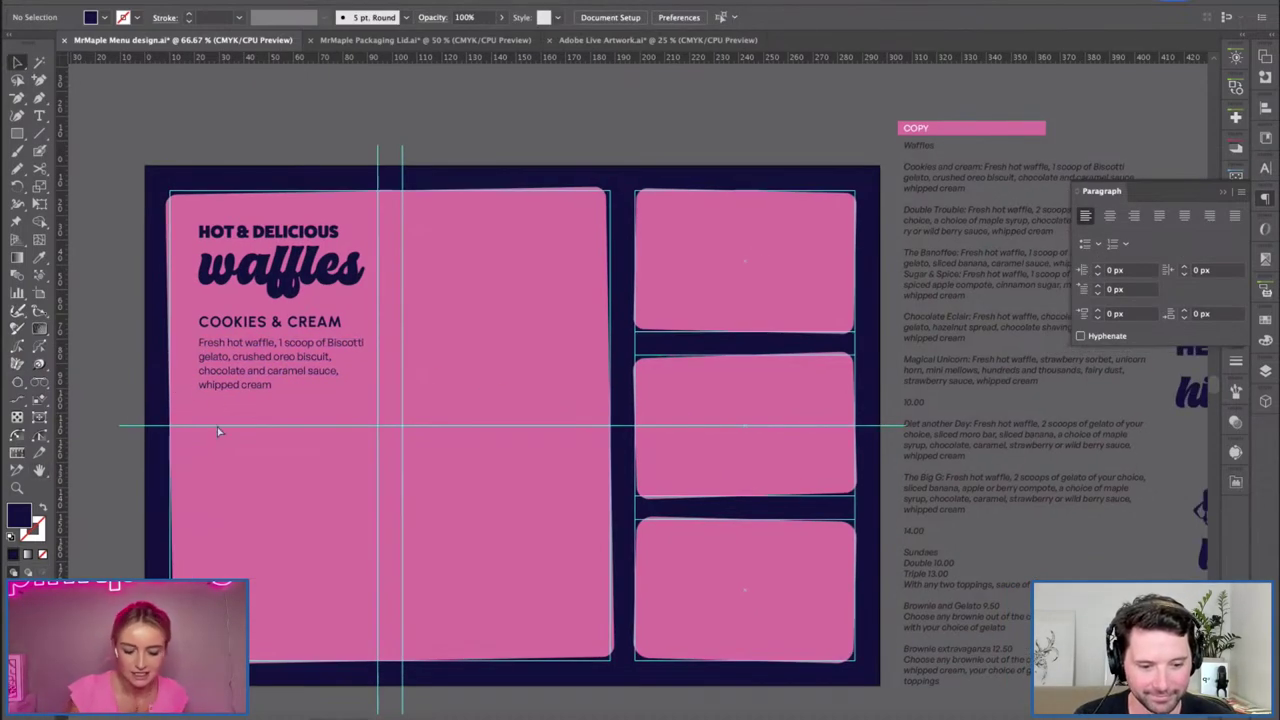
{"action": "key", "text": "ctrl+plus"}
{"action": "scroll", "coordinate": [306, 400], "scroll_direction": "left", "scroll_amount": 5}
{"action": "scroll", "coordinate": [306, 400], "scroll_direction": "down", "scroll_amount": 2}
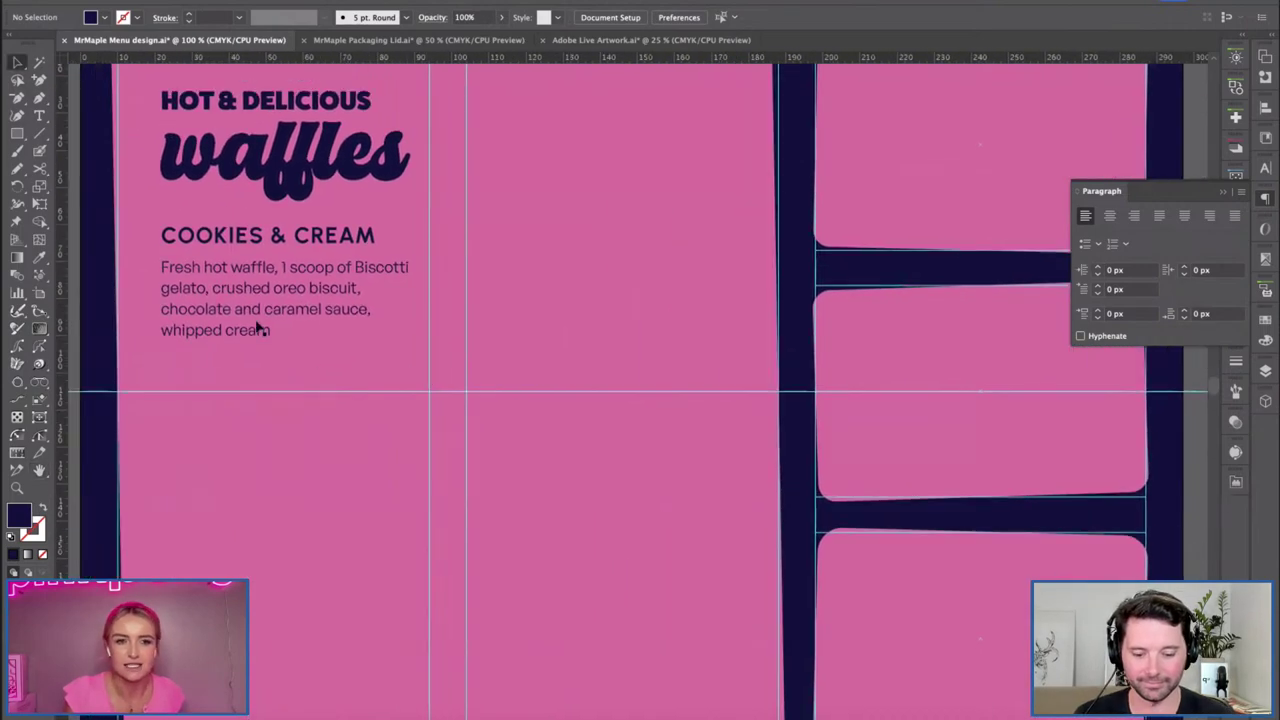
{"action": "left_click", "coordinate": [236, 340]}
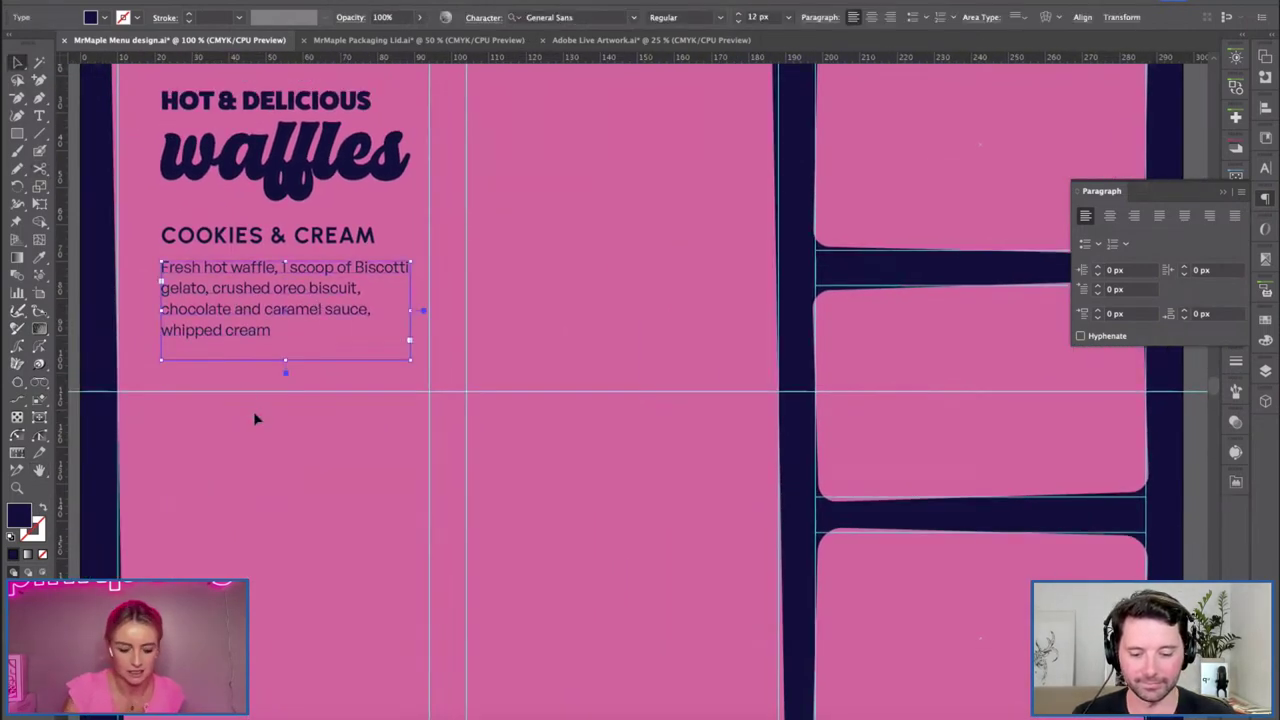
{"action": "left_click_drag", "start_coordinate": [268, 293], "coordinate": [243, 458]}
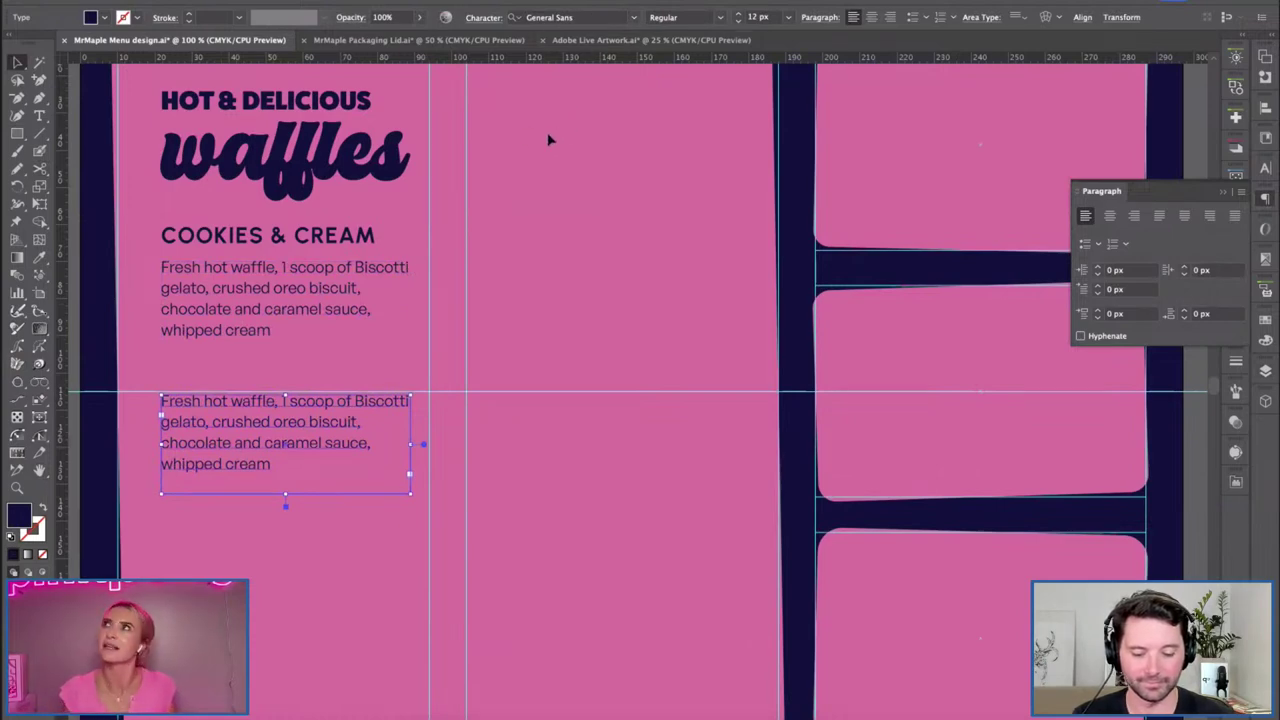
Set the duplicated description in Manrope Medium.
{"action": "left_click", "coordinate": [587, 17]}
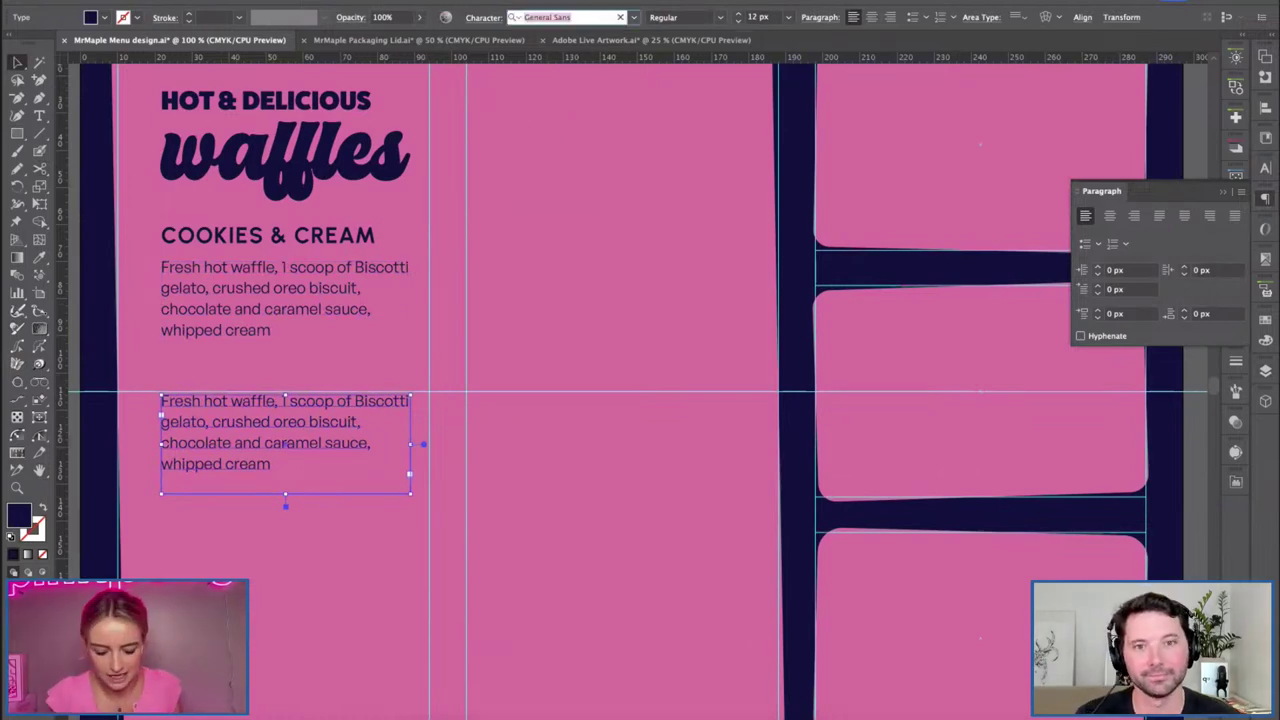
{"action": "type", "text": "manro"}
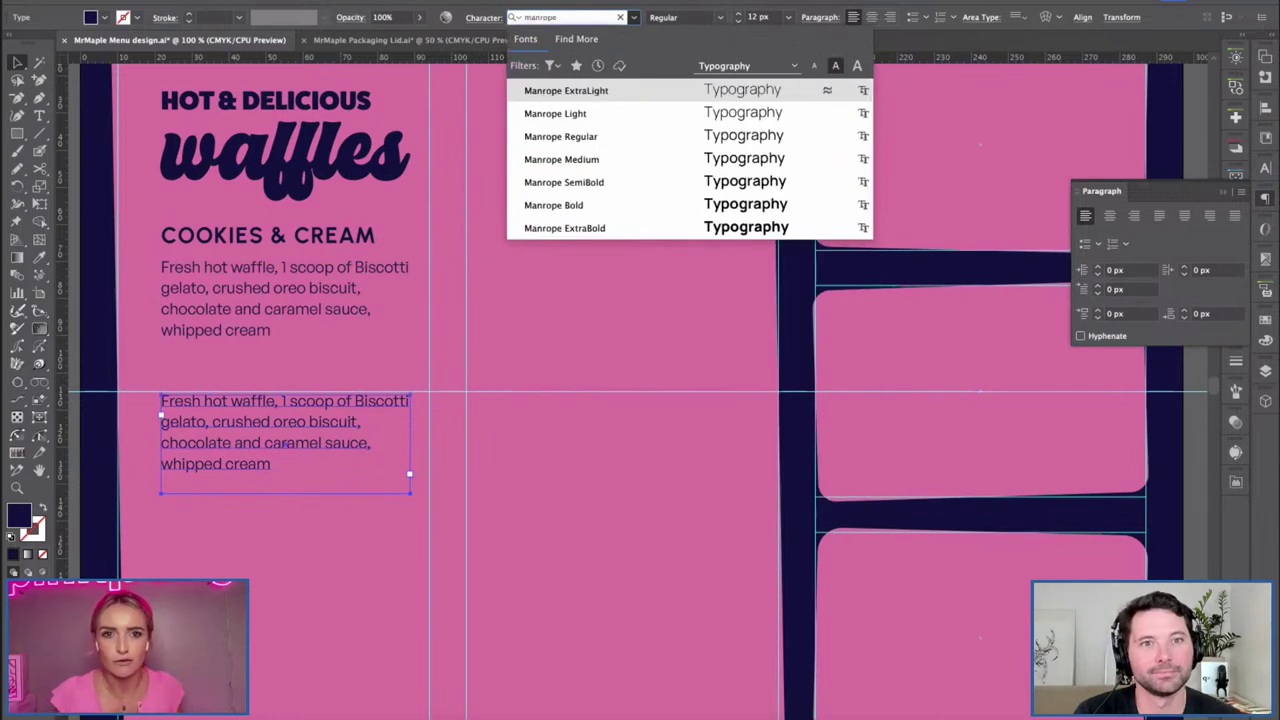
{"action": "type", "text": "pe"}
{"action": "left_click", "coordinate": [561, 159]}
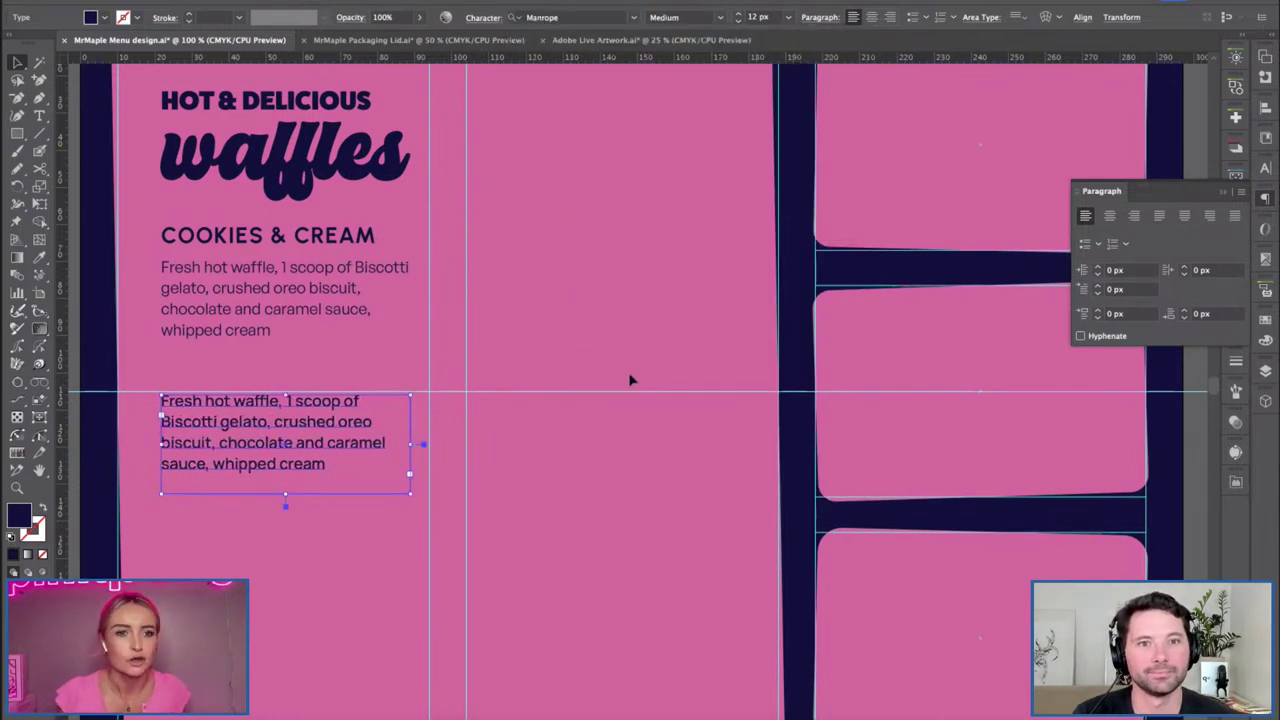
{"action": "left_click", "coordinate": [630, 380]}
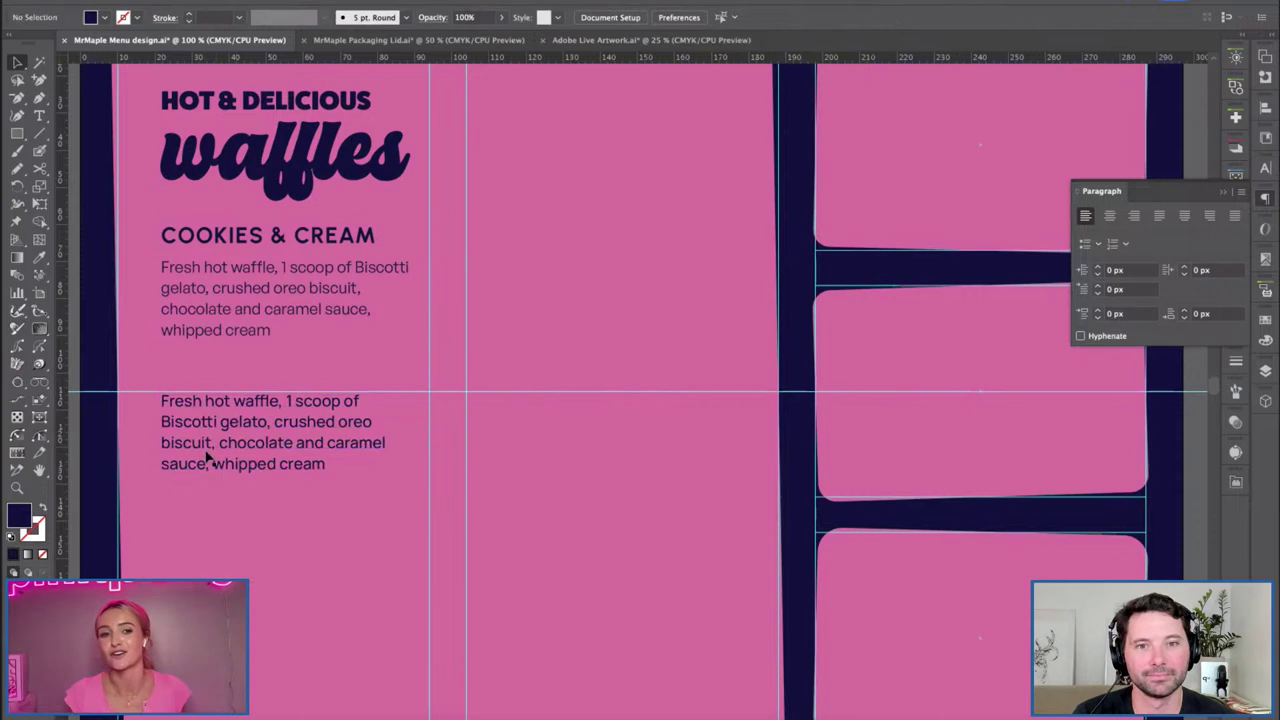
Make a third copy further down and set it in Poppins Regular.
{"action": "left_click_drag", "start_coordinate": [253, 397], "coordinate": [253, 529]}
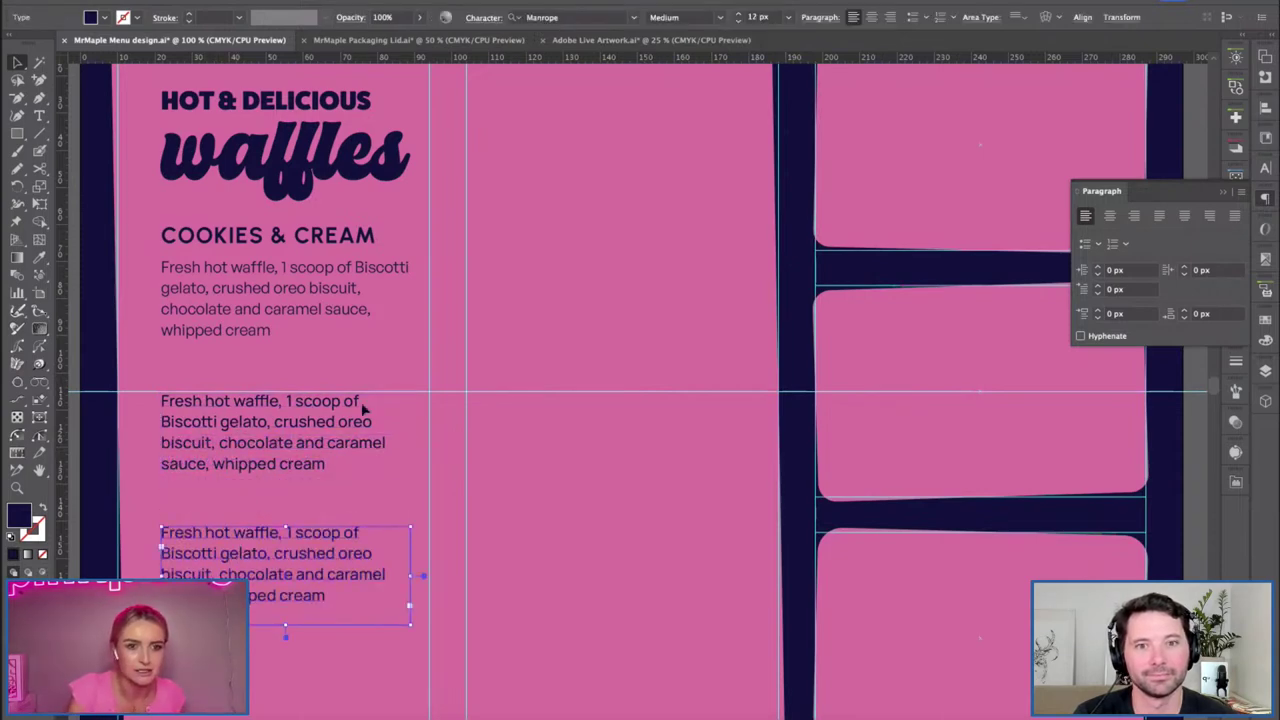
{"action": "left_click", "coordinate": [560, 17]}
{"action": "type", "text": "pop"}
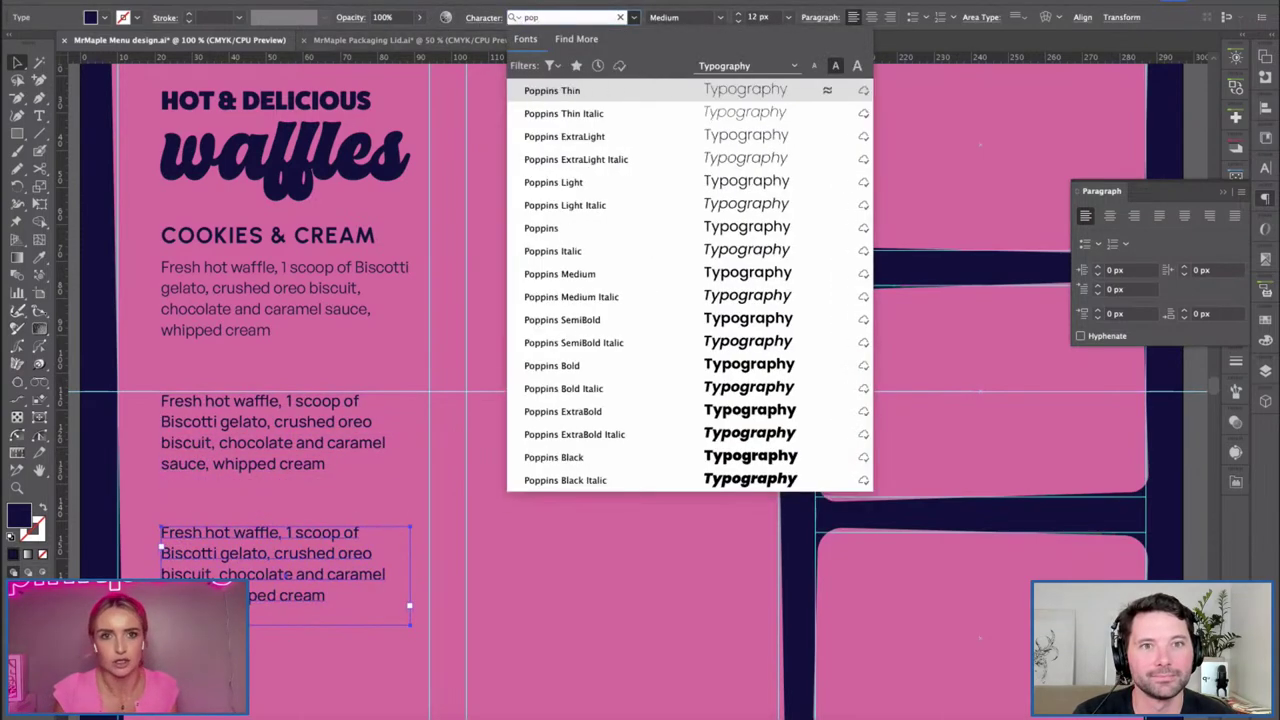
{"action": "type", "text": "pin"}
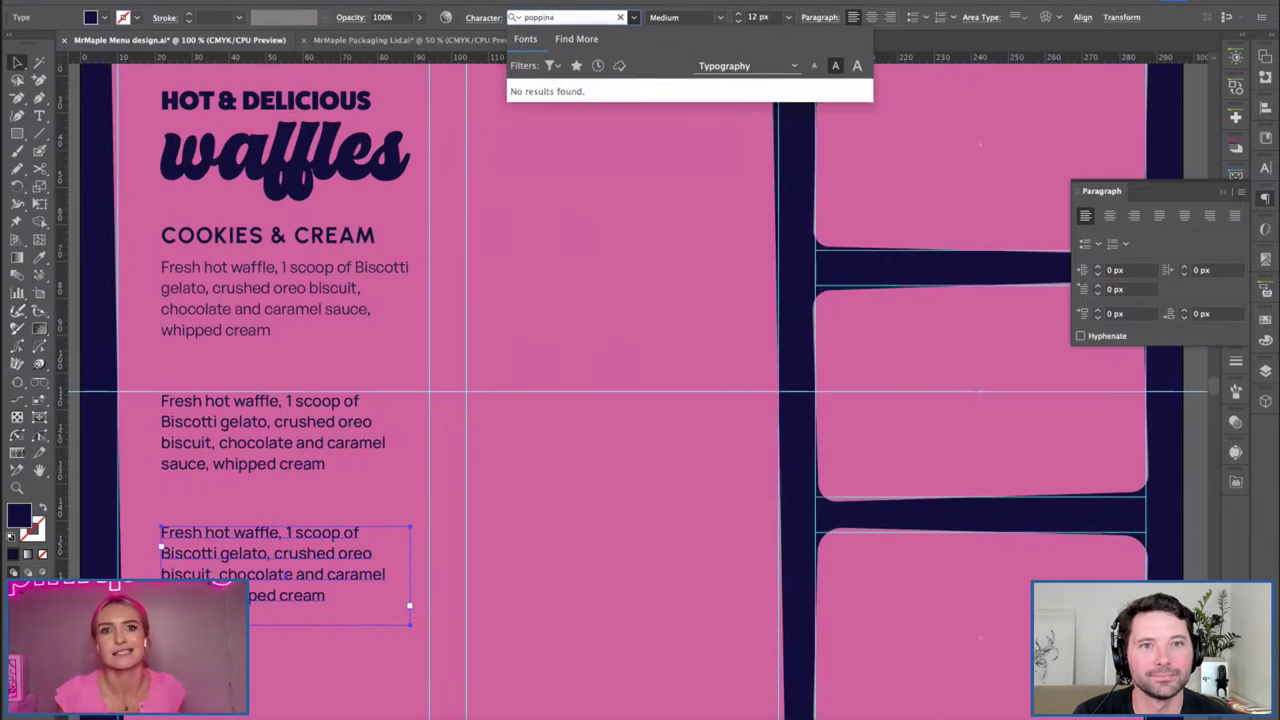
{"action": "left_click", "coordinate": [605, 322]}
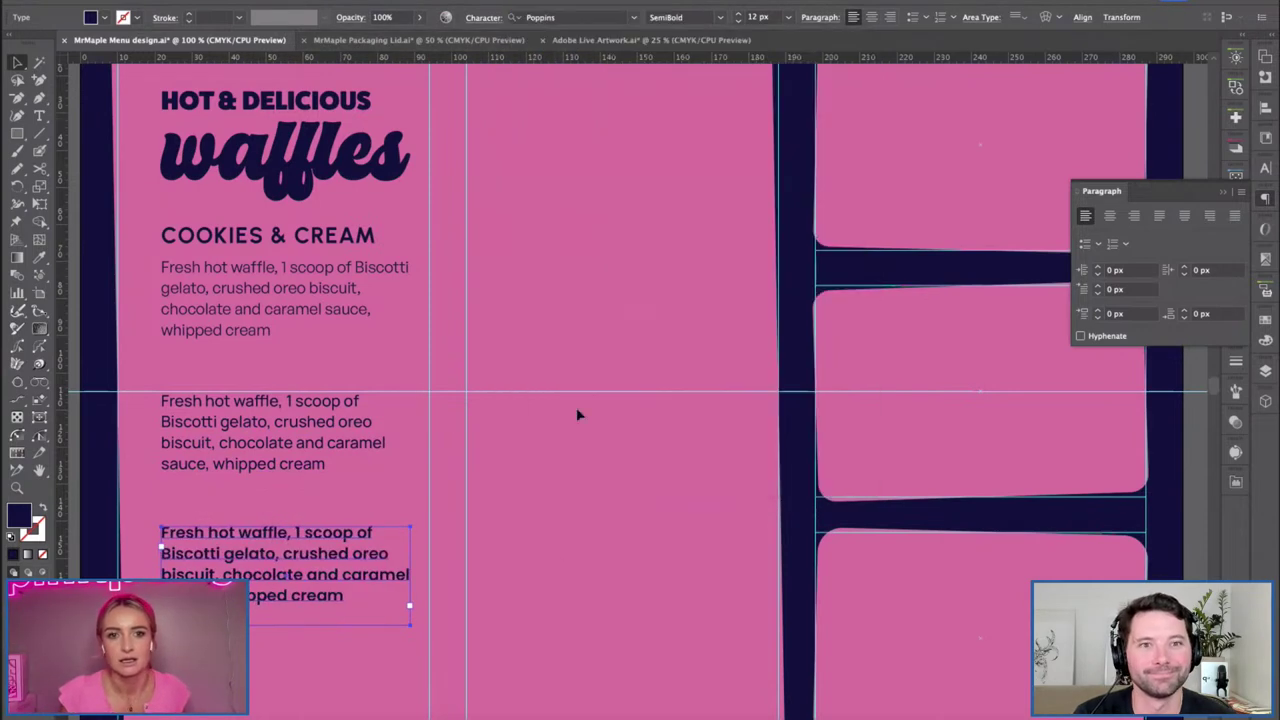
{"action": "left_click", "coordinate": [720, 17]}
{"action": "left_click", "coordinate": [690, 134]}
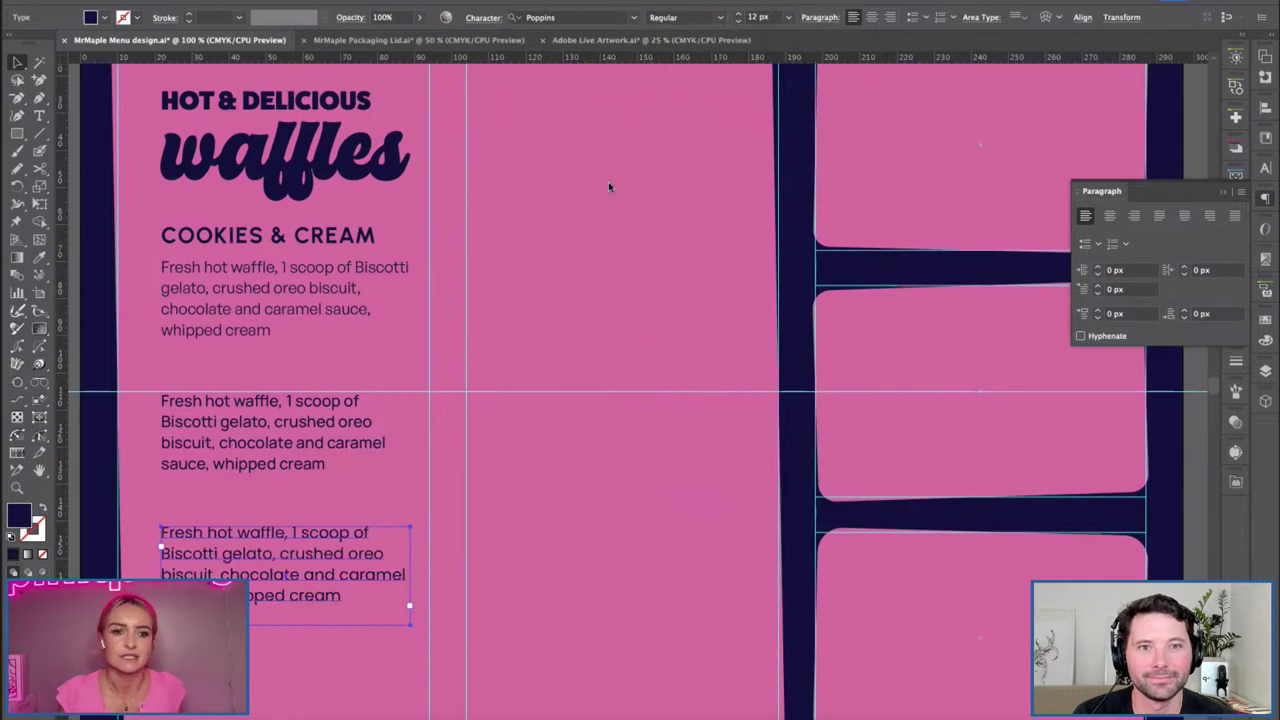
{"action": "left_click", "coordinate": [507, 610]}
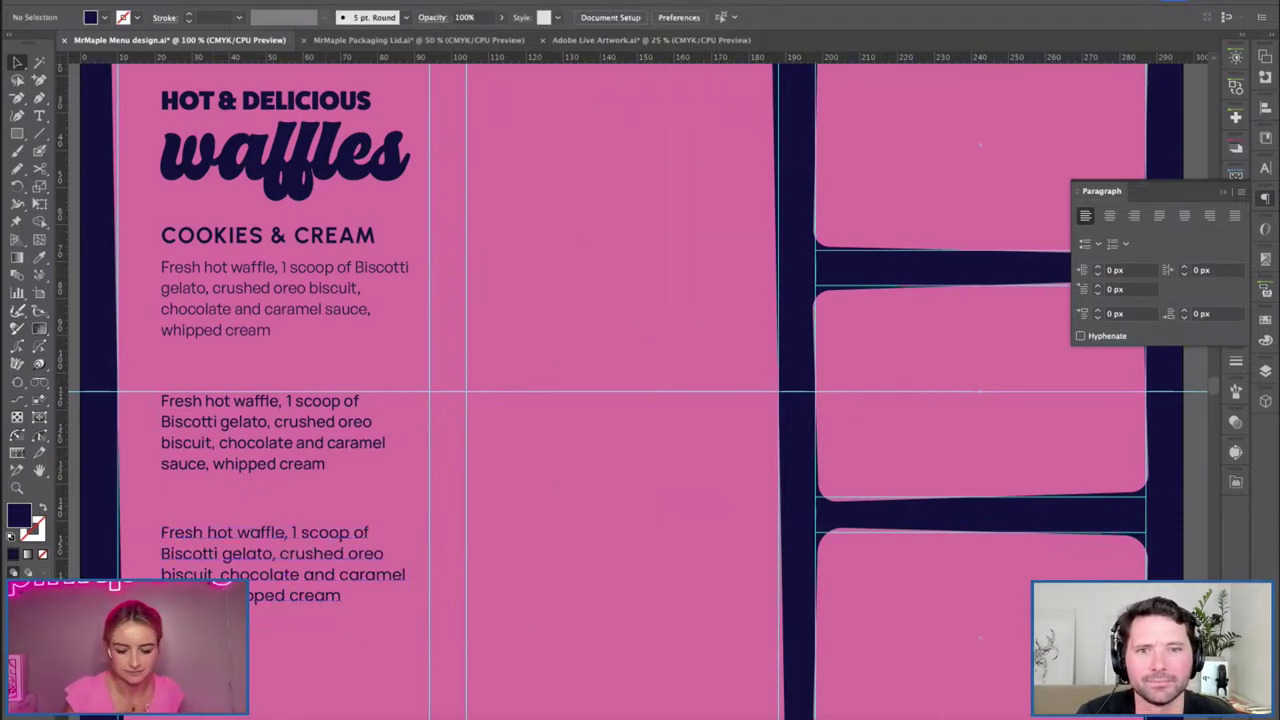
Delete the Poppins copy and eyedropper the Manrope styling onto the original description.
{"action": "left_click", "coordinate": [175, 533]}
{"action": "key", "text": "Delete"}
{"action": "left_click", "coordinate": [205, 455]}
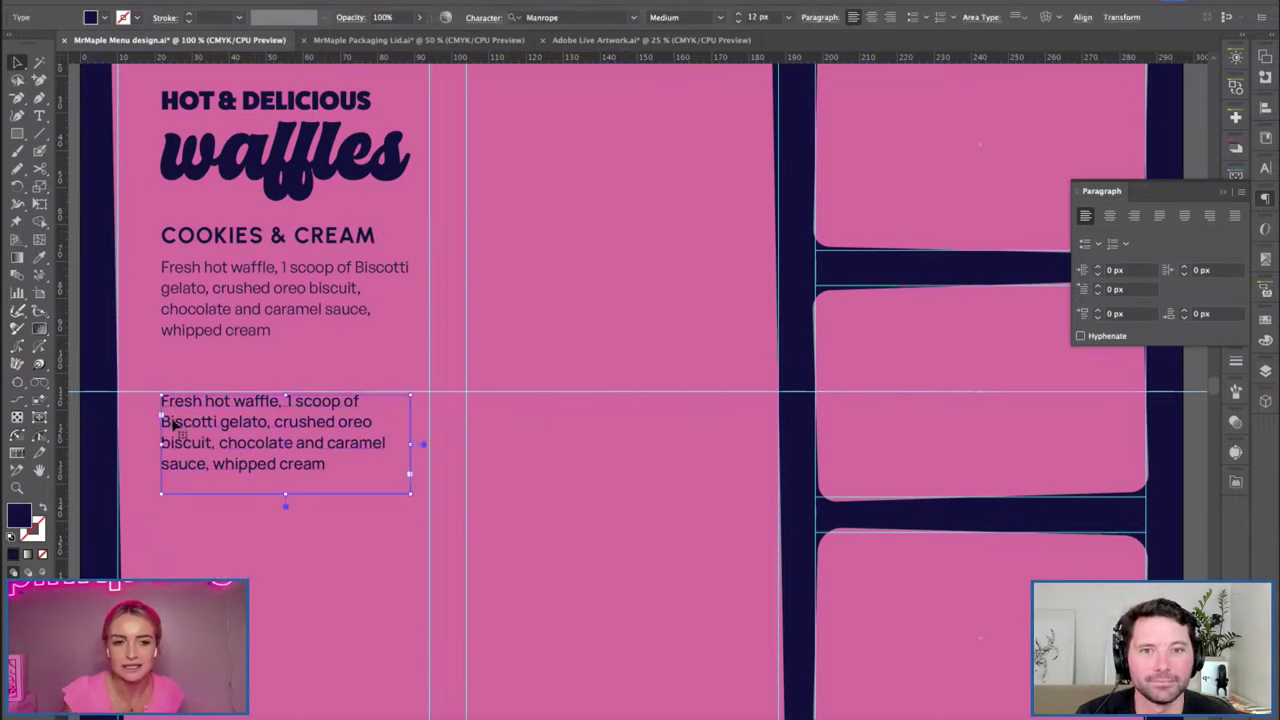
{"action": "left_click", "coordinate": [217, 289]}
{"action": "key", "text": "i"}
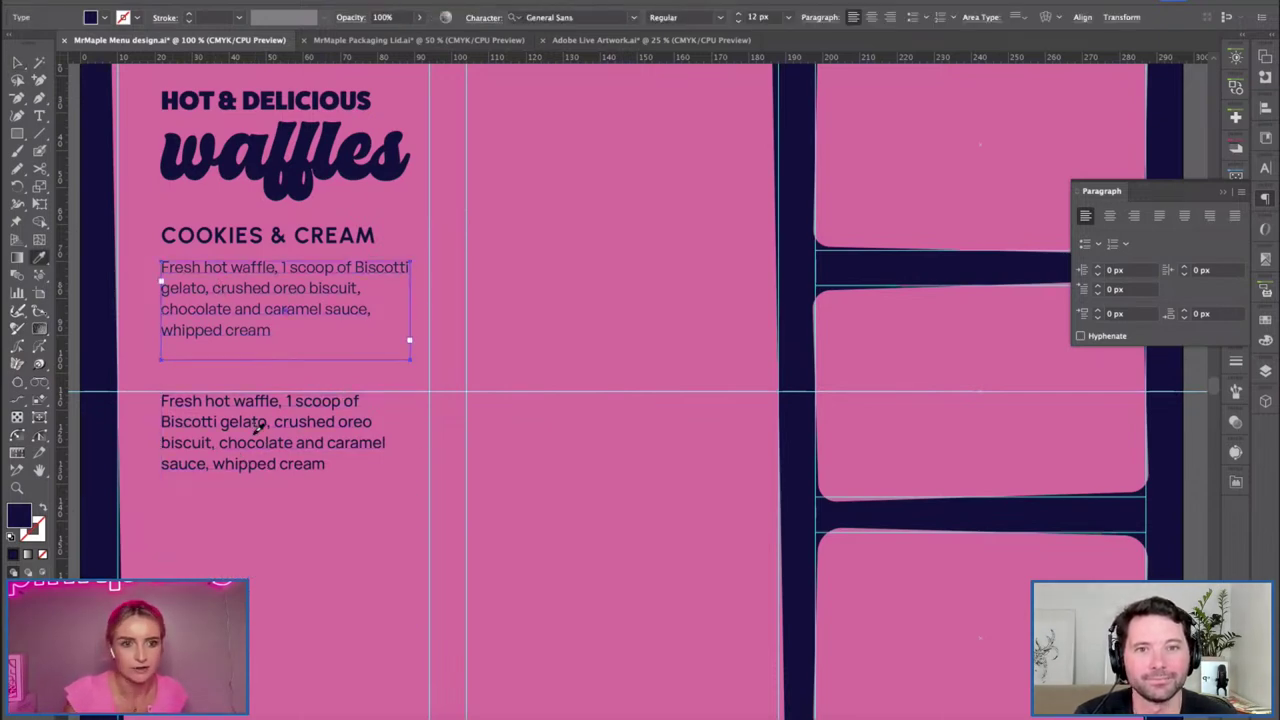
{"action": "left_click", "coordinate": [255, 433]}
{"action": "key", "text": "v"}
Delete the leftover Manrope copy and zoom out to see the whole artboard.
{"action": "left_click", "coordinate": [322, 455]}
{"action": "key", "text": "Delete"}
{"action": "key", "text": "super+k"}
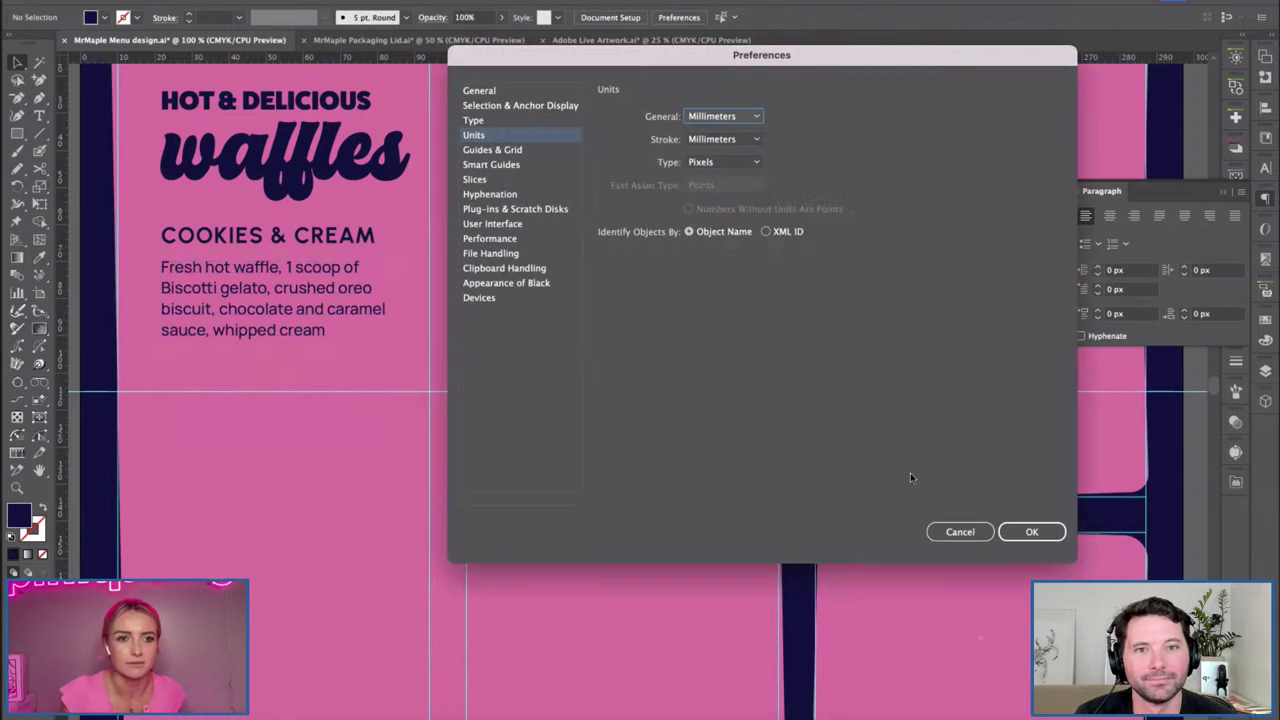
{"action": "left_click", "coordinate": [1000, 532]}
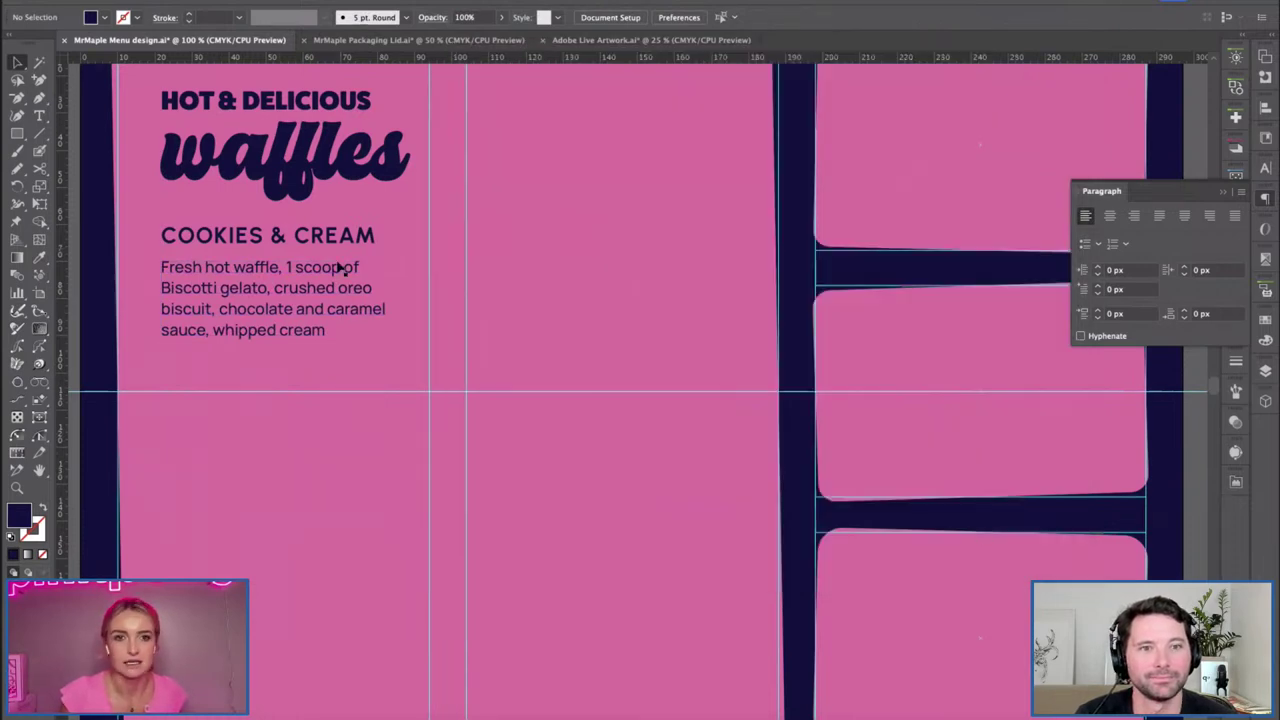
{"action": "key", "text": "ctrl+minus"}
{"action": "scroll", "coordinate": [474, 380], "scroll_direction": "up", "scroll_amount": 3}
{"action": "left_click_drag", "start_coordinate": [241, 218], "coordinate": [514, 440]}
{"action": "left_click", "coordinate": [480, 460]}
{"action": "scroll", "coordinate": [509, 417], "scroll_direction": "right", "scroll_amount": 1}
{"action": "left_click", "coordinate": [270, 366]}
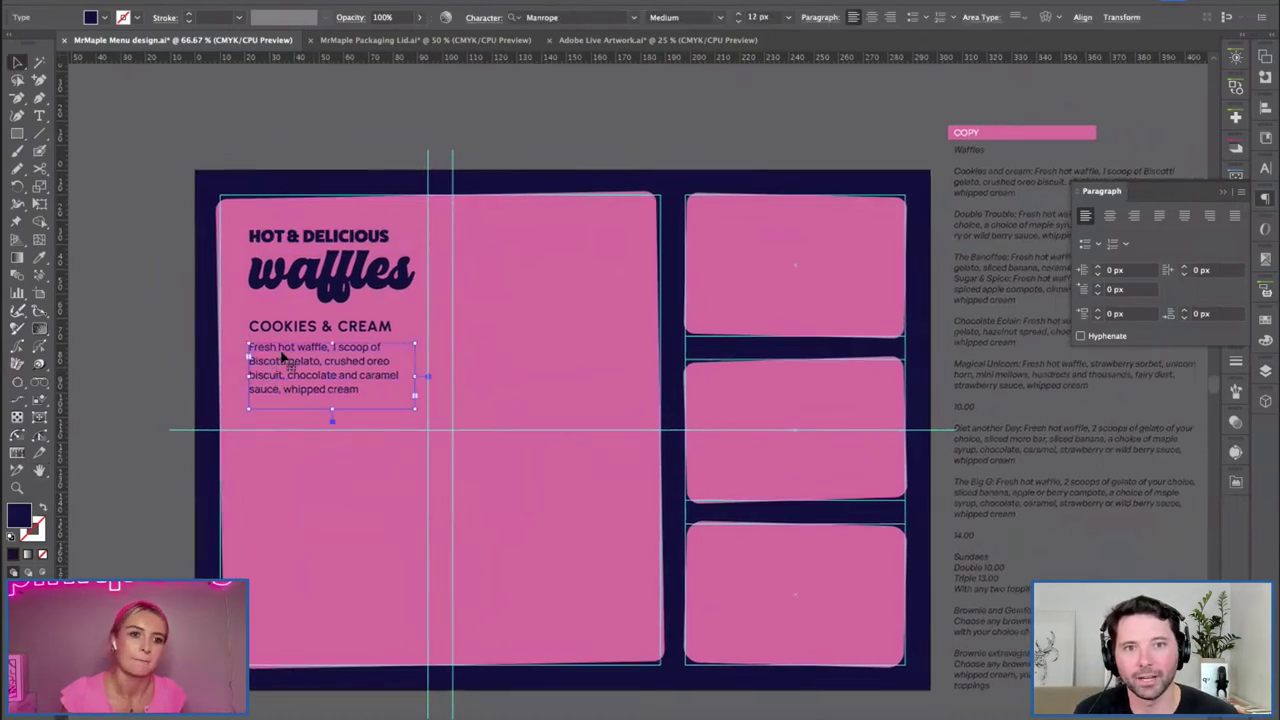
Undo the stray description nudge and the accidental waffles copy.
{"action": "left_click_drag", "start_coordinate": [274, 349], "coordinate": [274, 346]}
{"action": "key", "text": "ctrl+z"}
{"action": "left_click", "coordinate": [531, 385]}
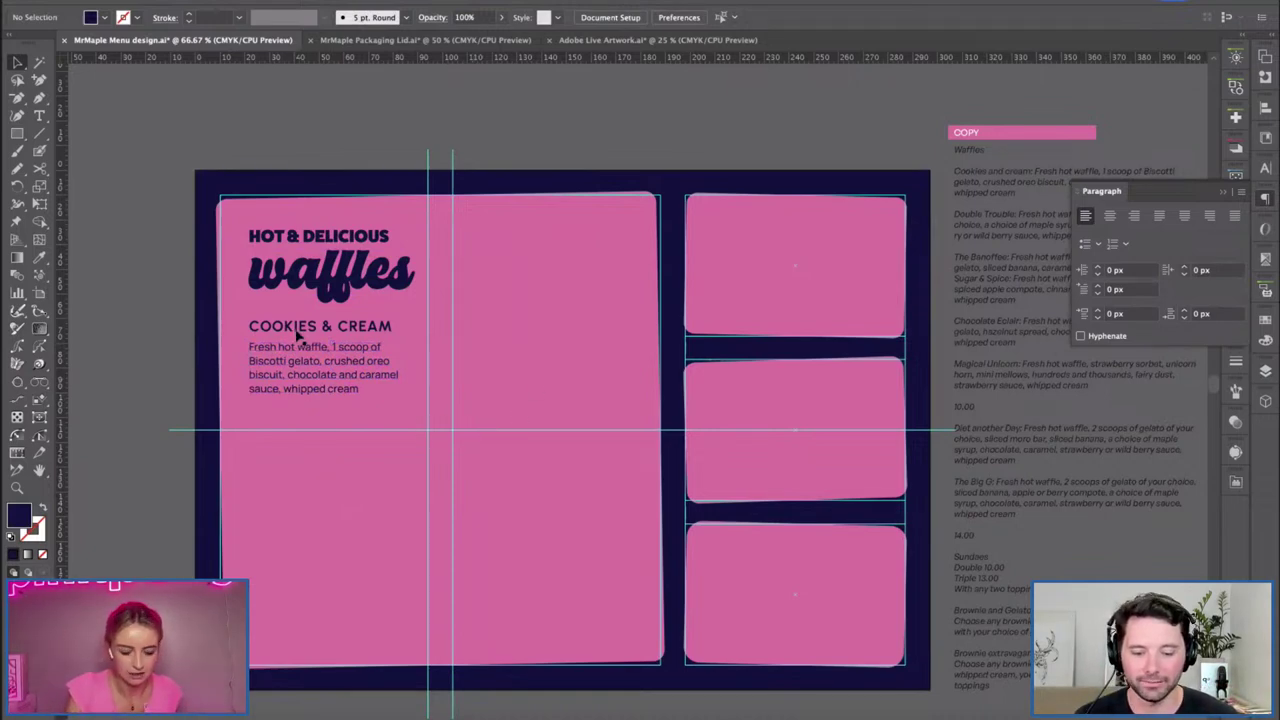
{"action": "left_click_drag", "start_coordinate": [296, 334], "coordinate": [298, 459]}
{"action": "key", "text": "ctrl+z"}
{"action": "left_click", "coordinate": [486, 371]}
Drag the waffles text frame's right edge inward closer to the word.
{"action": "left_click", "coordinate": [377, 292]}
{"action": "left_click_drag", "start_coordinate": [500, 284], "coordinate": [427, 289]}
{"action": "left_click", "coordinate": [549, 400]}
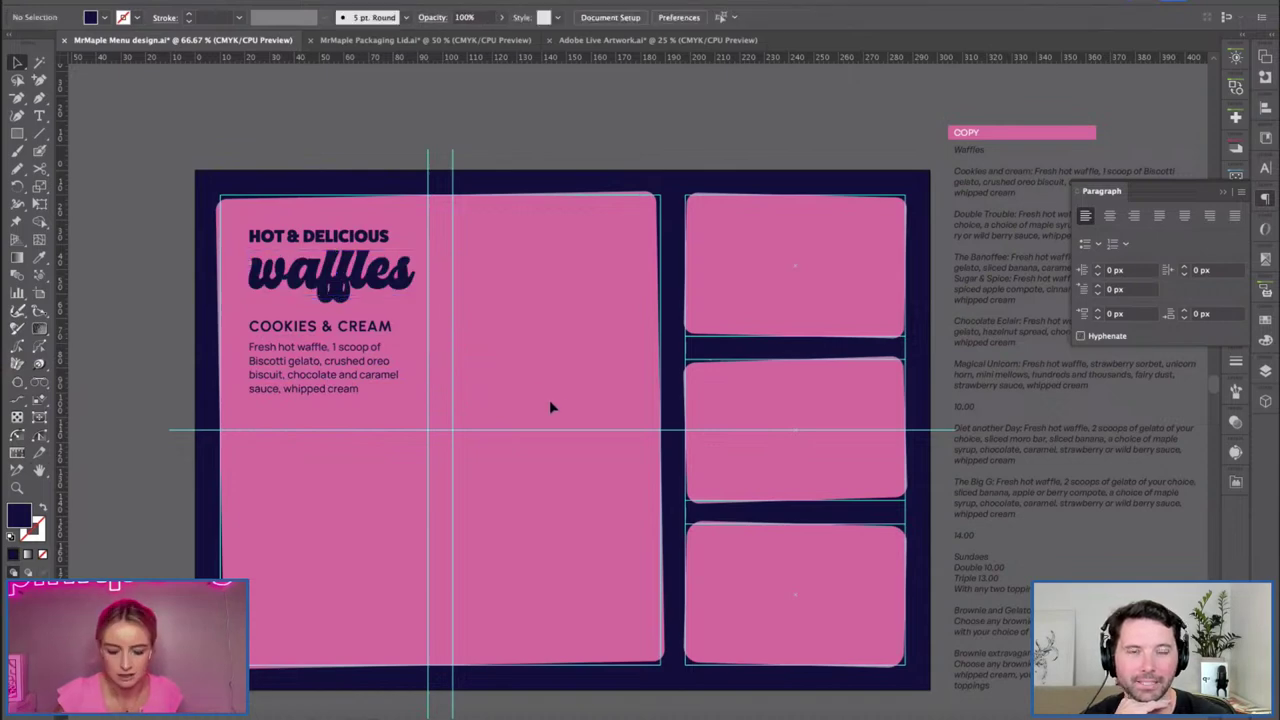
{"action": "scroll", "coordinate": [500, 403], "scroll_direction": "right", "scroll_amount": 5}
{"action": "scroll", "coordinate": [474, 409], "scroll_direction": "up", "scroll_amount": 2}
{"action": "scroll", "coordinate": [783, 287], "scroll_direction": "left", "scroll_amount": 2}
{"action": "scroll", "coordinate": [783, 287], "scroll_direction": "up", "scroll_amount": 1}
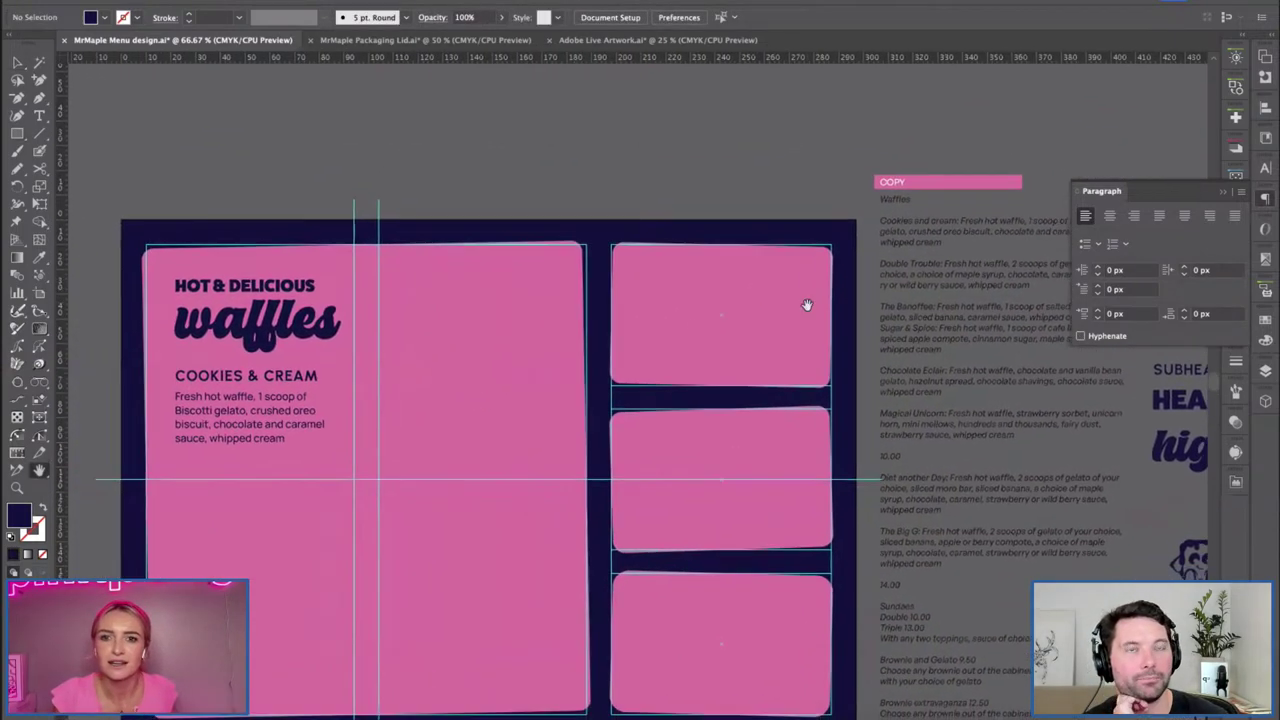
Duplicate the Cookies & Cream heading and description lower on the pink panel.
{"action": "left_click", "coordinate": [255, 406]}
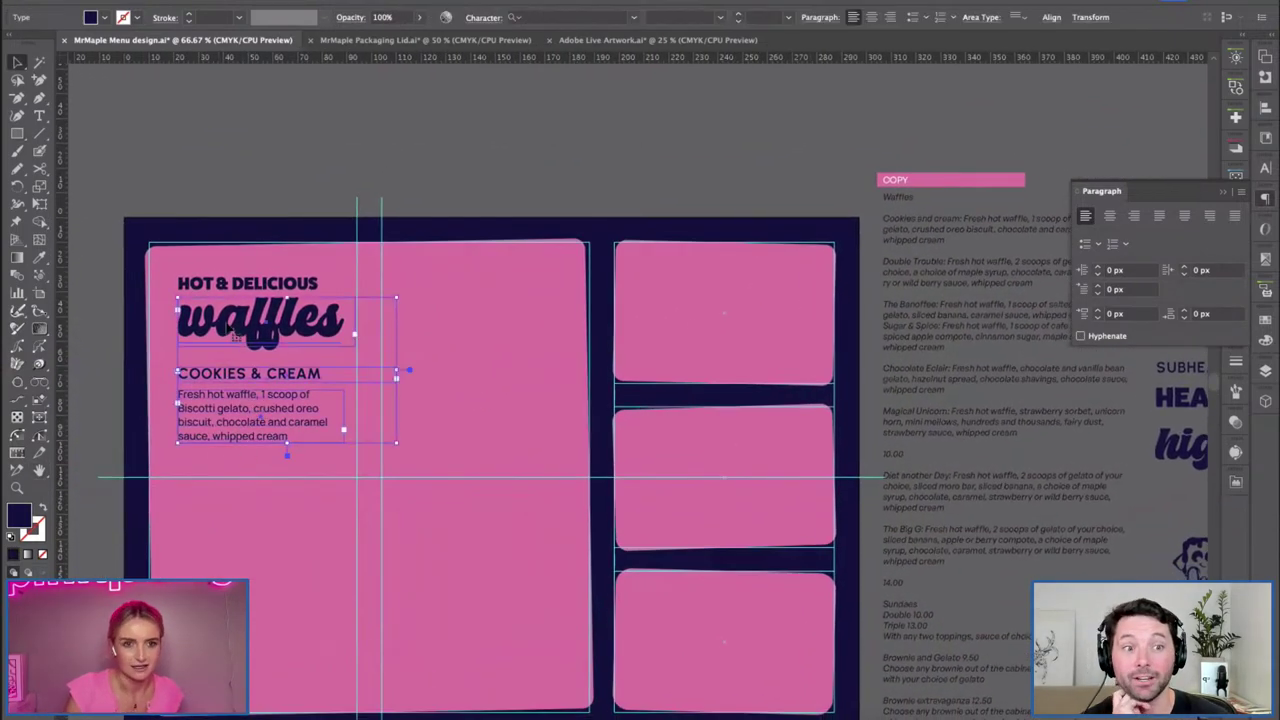
{"action": "left_click_drag", "start_coordinate": [270, 435], "coordinate": [266, 523]}
{"action": "left_click", "coordinate": [412, 563]}
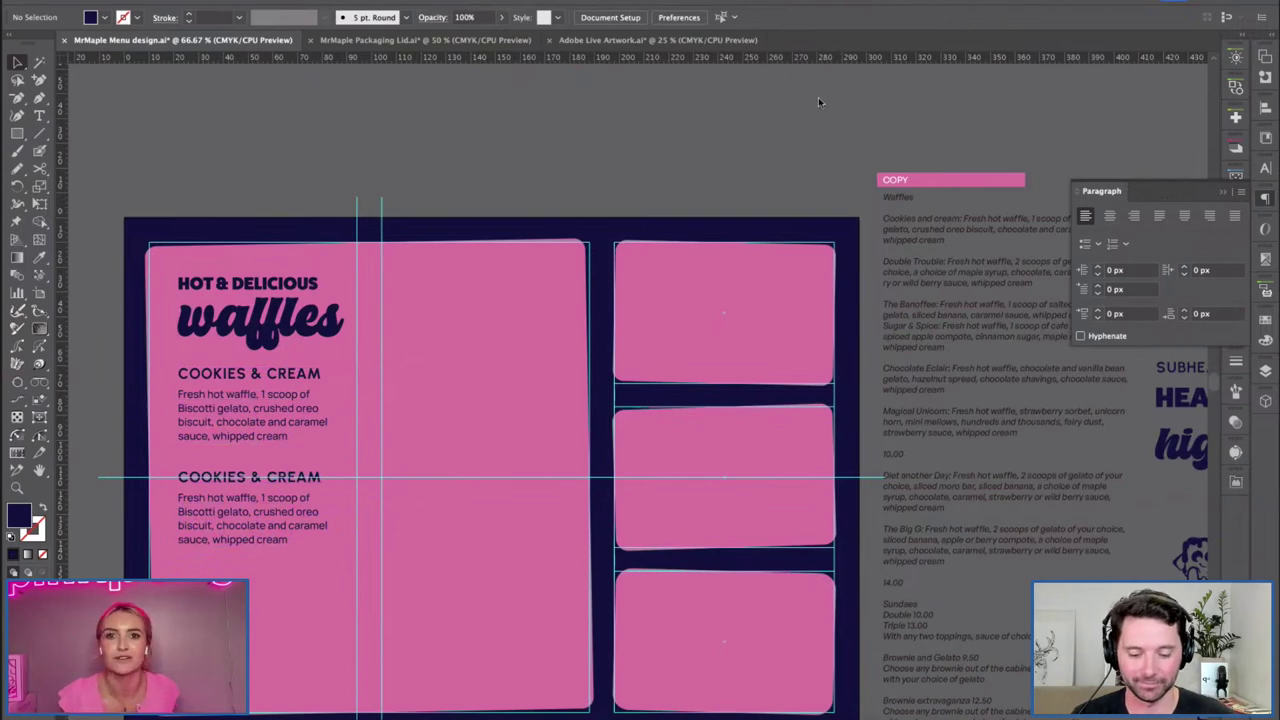
{"action": "left_click", "coordinate": [1266, 197]}
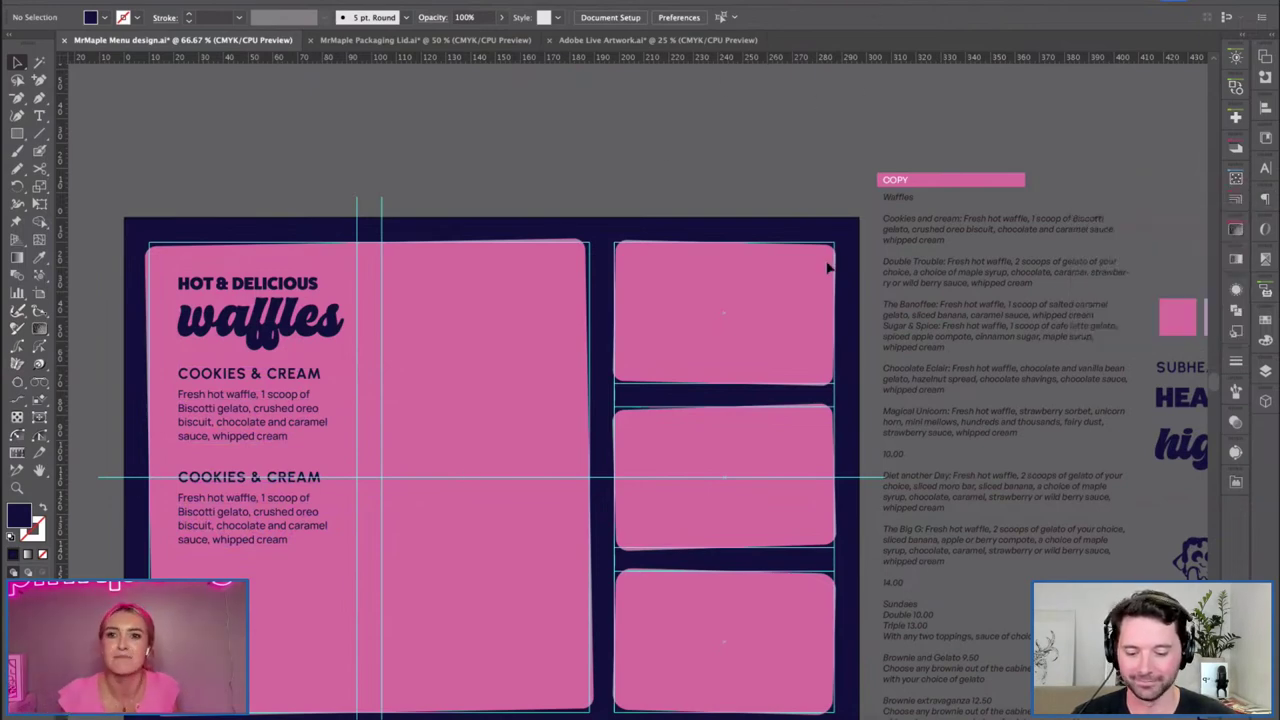
{"action": "key", "text": "space"}
{"action": "scroll", "coordinate": [477, 346], "scroll_direction": "down", "scroll_amount": 1}
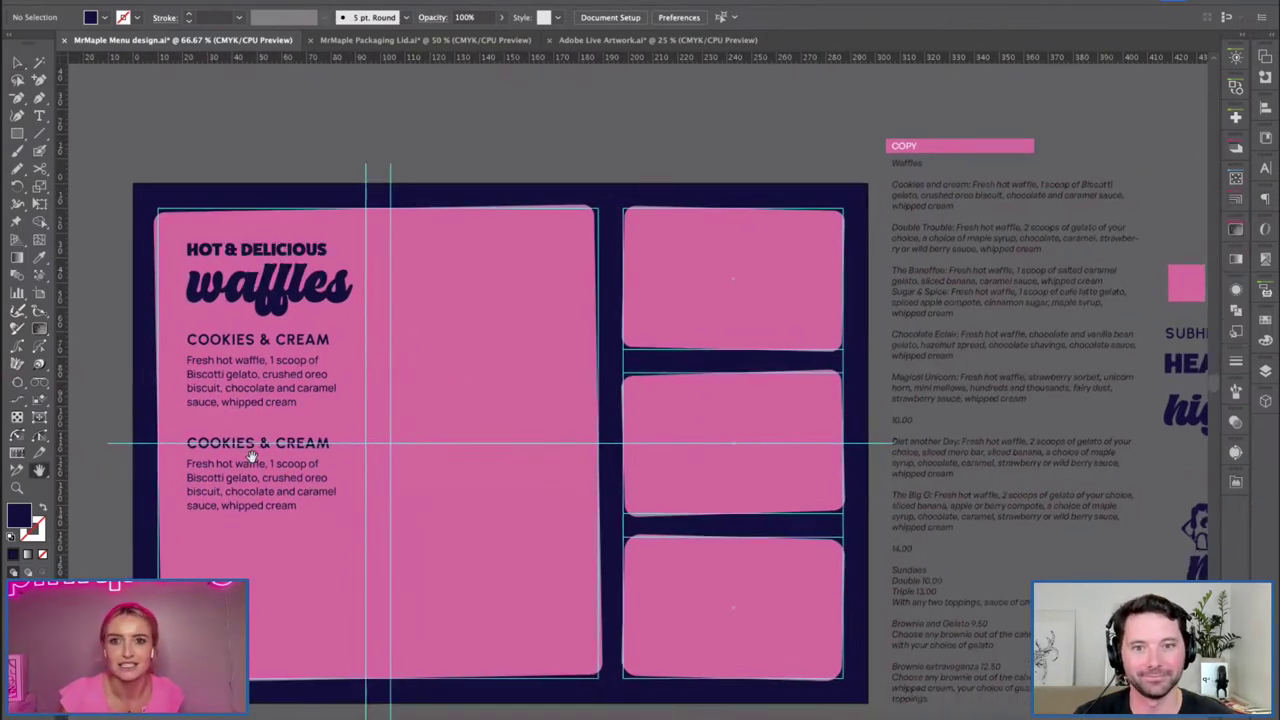
Retype the second item's heading as 'DOUBLE TROUBLE'.
{"action": "key", "text": "t"}
{"action": "left_click_drag", "start_coordinate": [335, 443], "coordinate": [148, 453]}
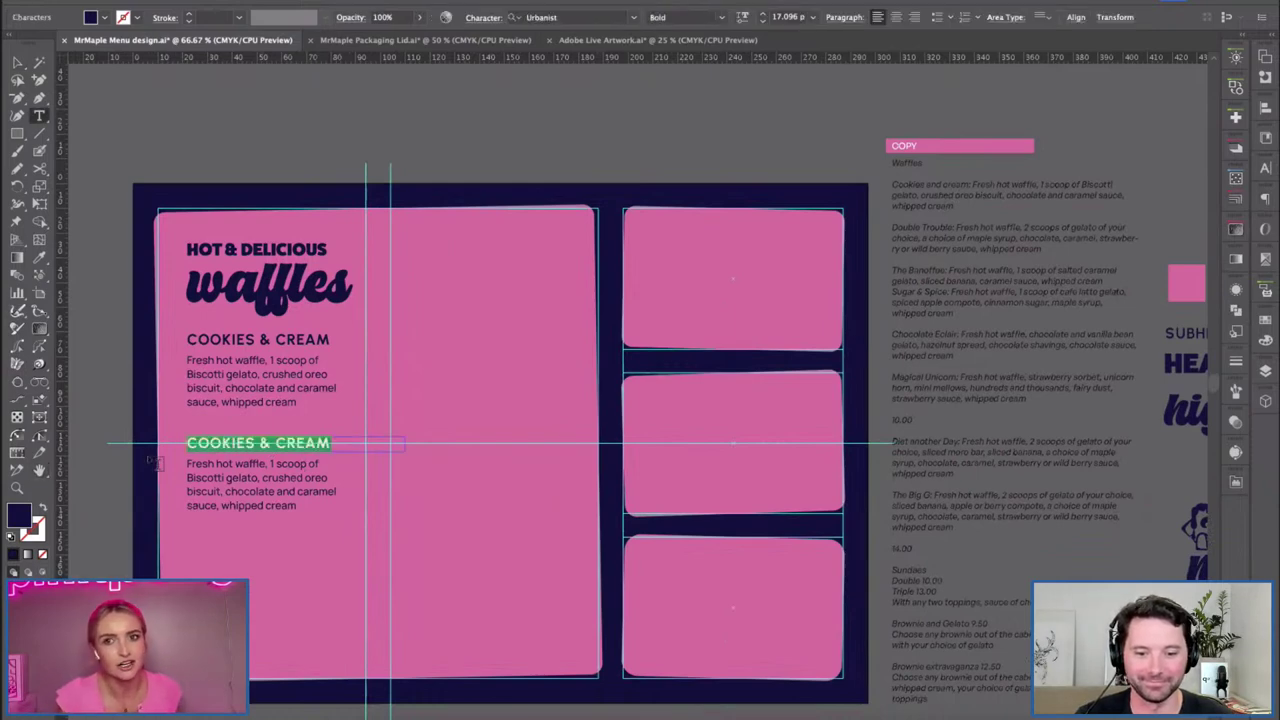
{"action": "type", "text": "DOUBLE"}
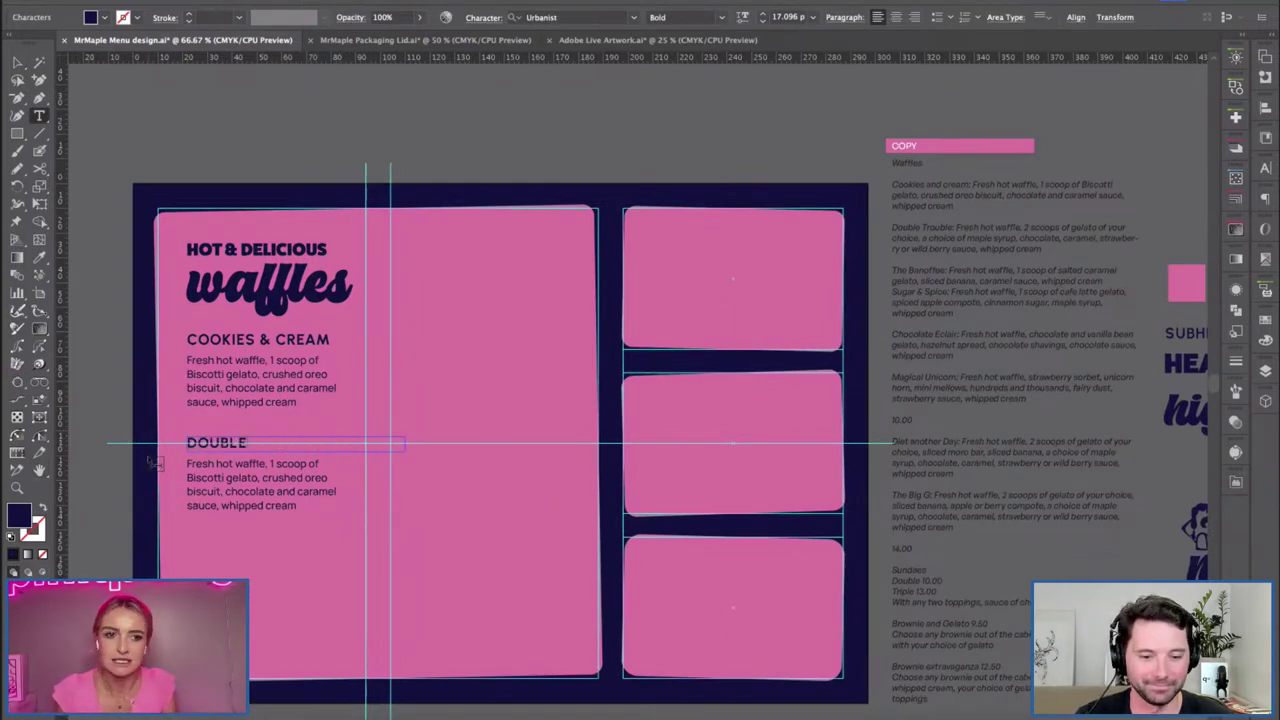
{"action": "type", "text": " TROUBLE"}
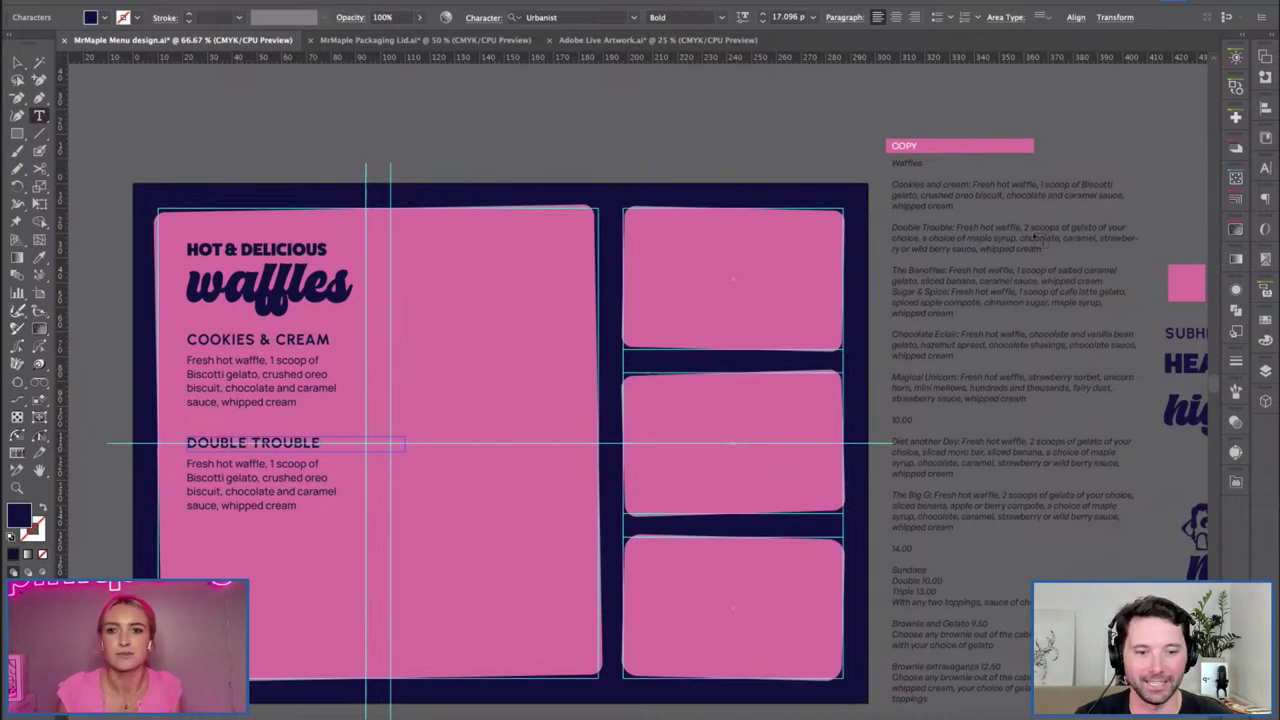
{"action": "left_click", "coordinate": [17, 62]}
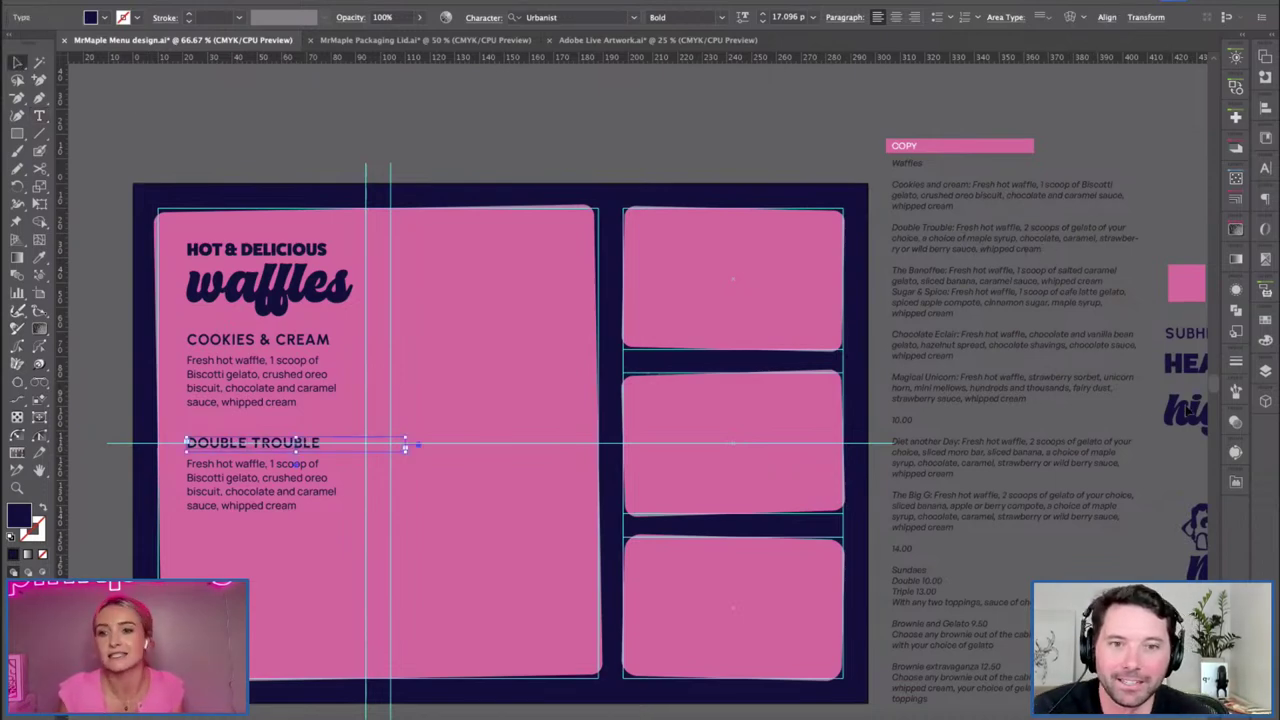
{"action": "left_click", "coordinate": [1266, 371]}
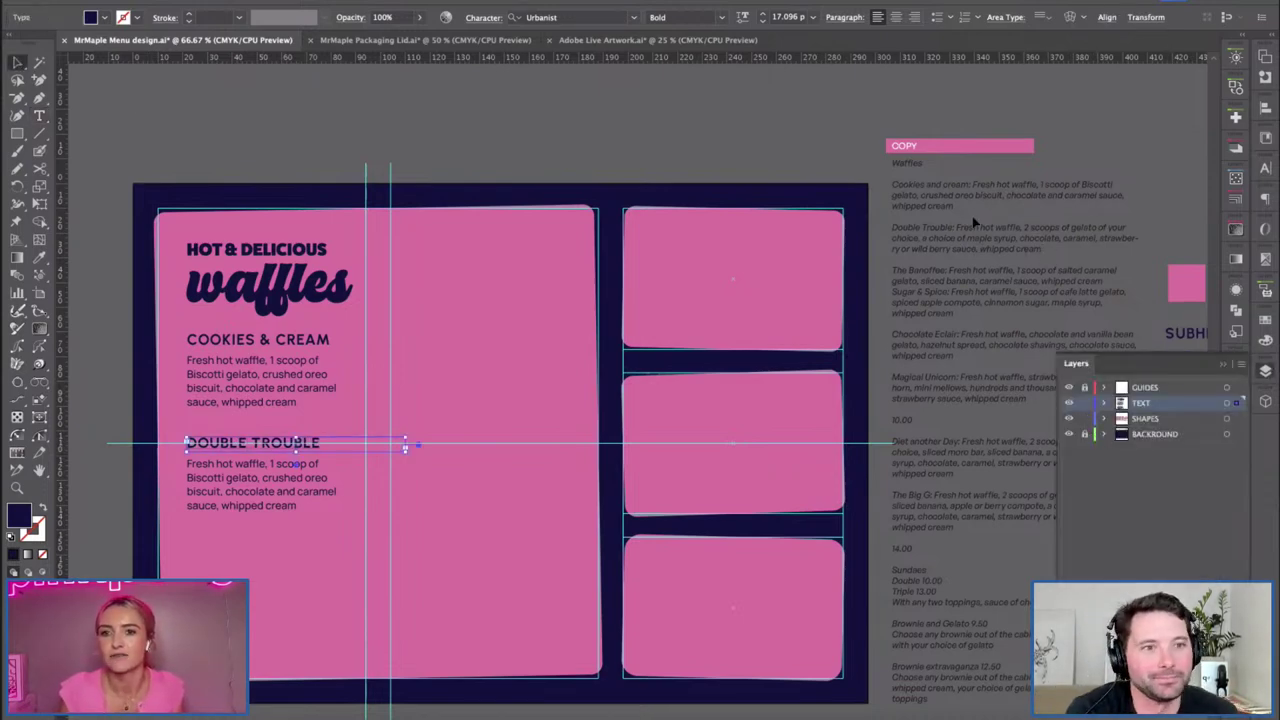
Paste the Double Trouble copy text over the left placeholder description.
{"action": "left_click", "coordinate": [998, 250]}
{"action": "double_click", "coordinate": [1046, 255]}
{"action": "left_click_drag", "start_coordinate": [1044, 250], "coordinate": [960, 228]}
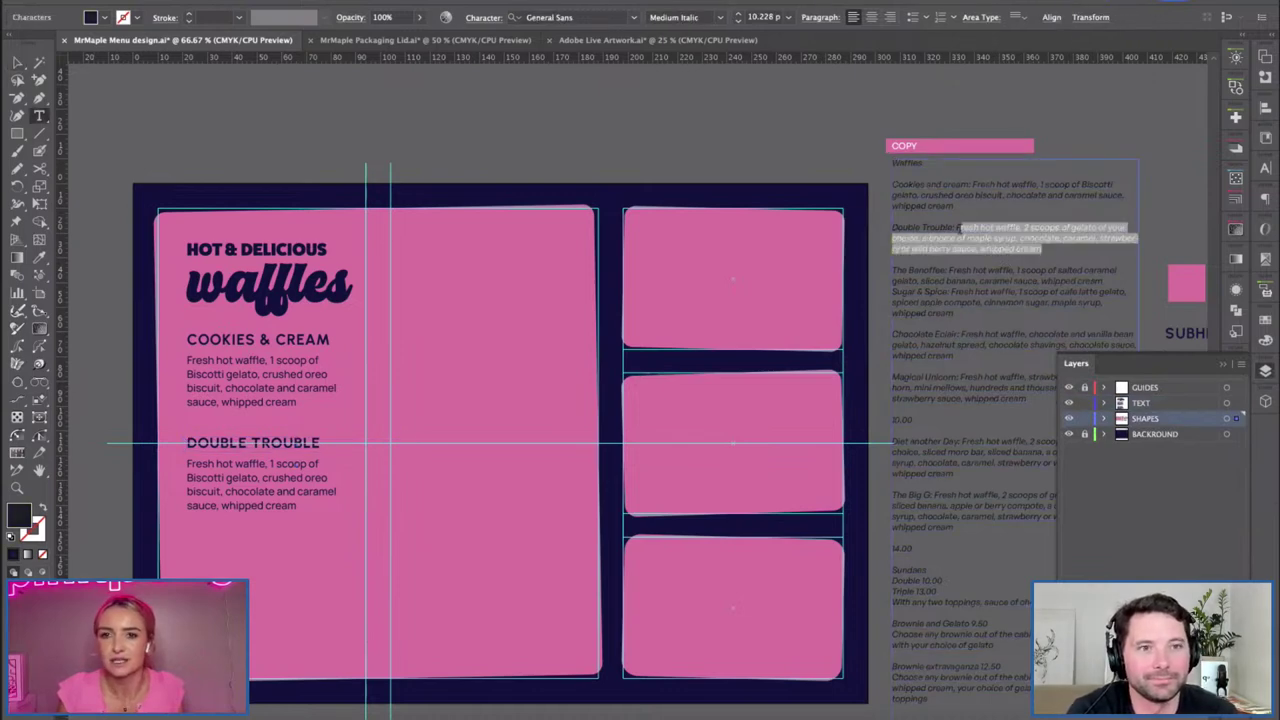
{"action": "left_click", "coordinate": [237, 488]}
{"action": "key", "text": "ctrl+a"}
{"action": "key", "text": "ctrl+v"}
{"action": "key", "text": "Escape"}
Eyedropper the Cookies & Cream body style onto the Double Trouble description.
{"action": "key", "text": "ctrl+a"}
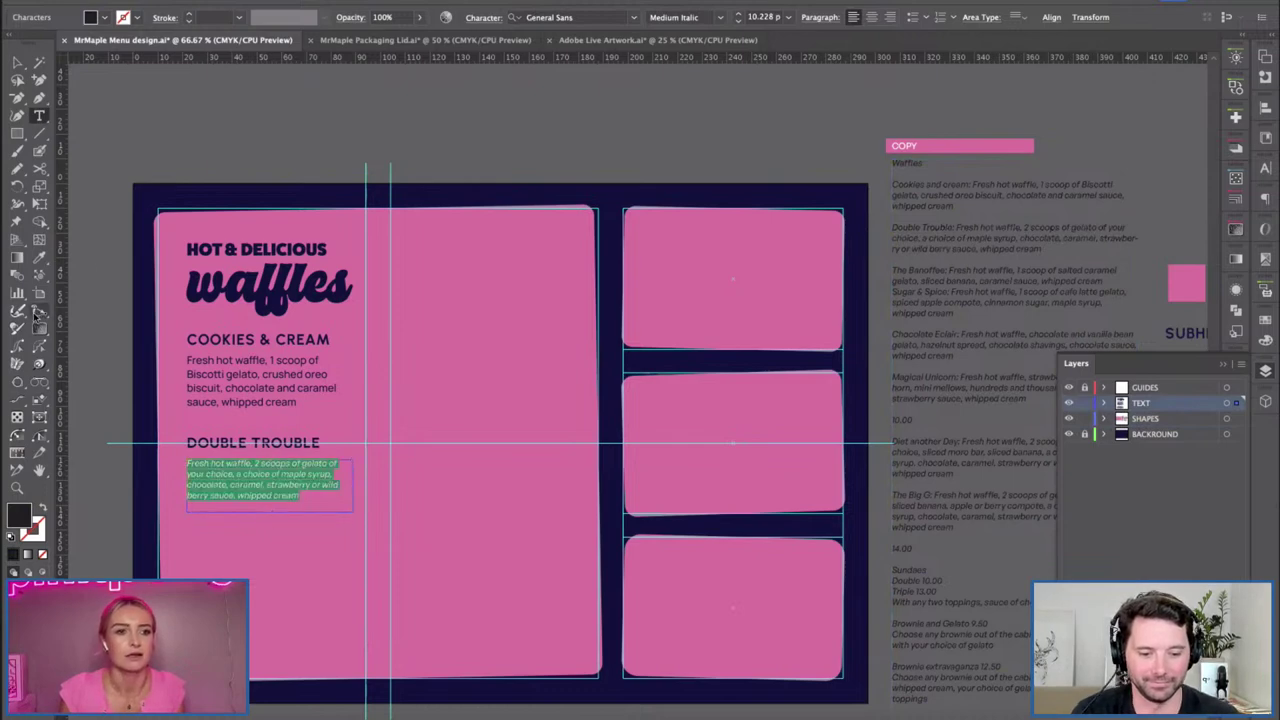
{"action": "left_click", "coordinate": [40, 257]}
{"action": "left_click", "coordinate": [231, 372]}
{"action": "left_click", "coordinate": [18, 62]}
Enlarge the Double Trouble text frame so all five description lines show.
{"action": "double_click", "coordinate": [271, 513]}
{"action": "double_click", "coordinate": [262, 518]}
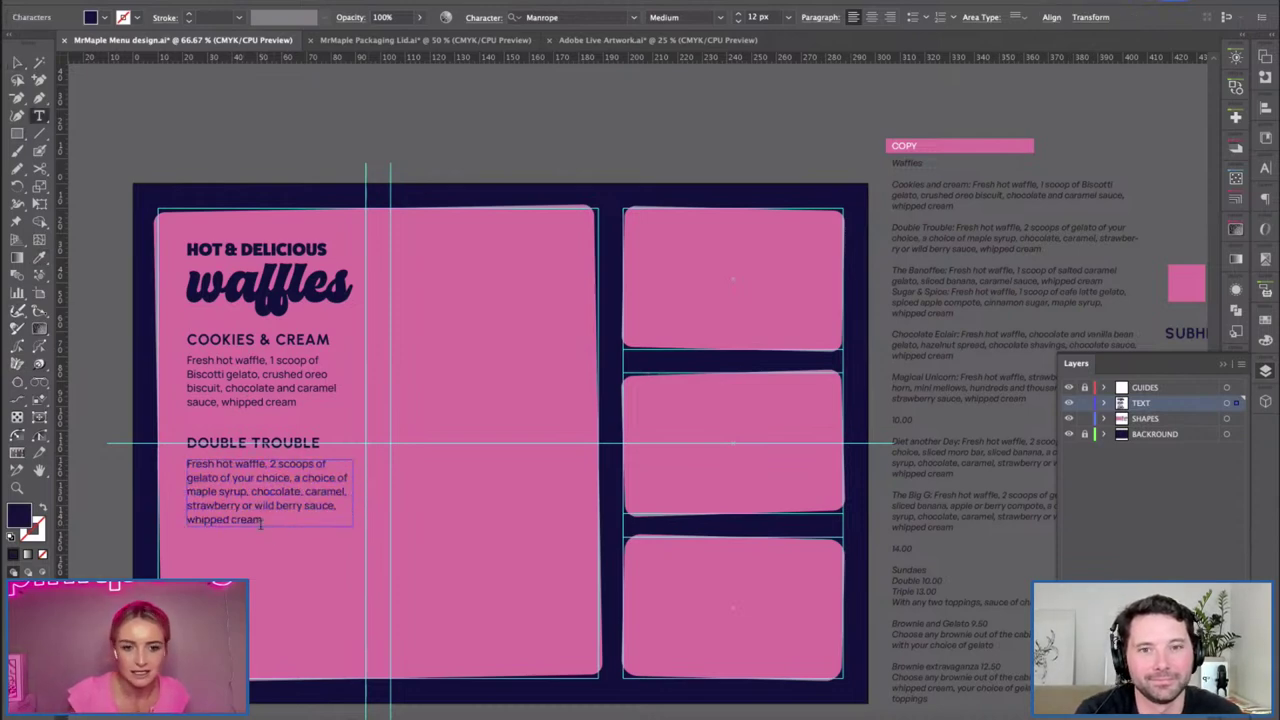
{"action": "left_click", "coordinate": [18, 62]}
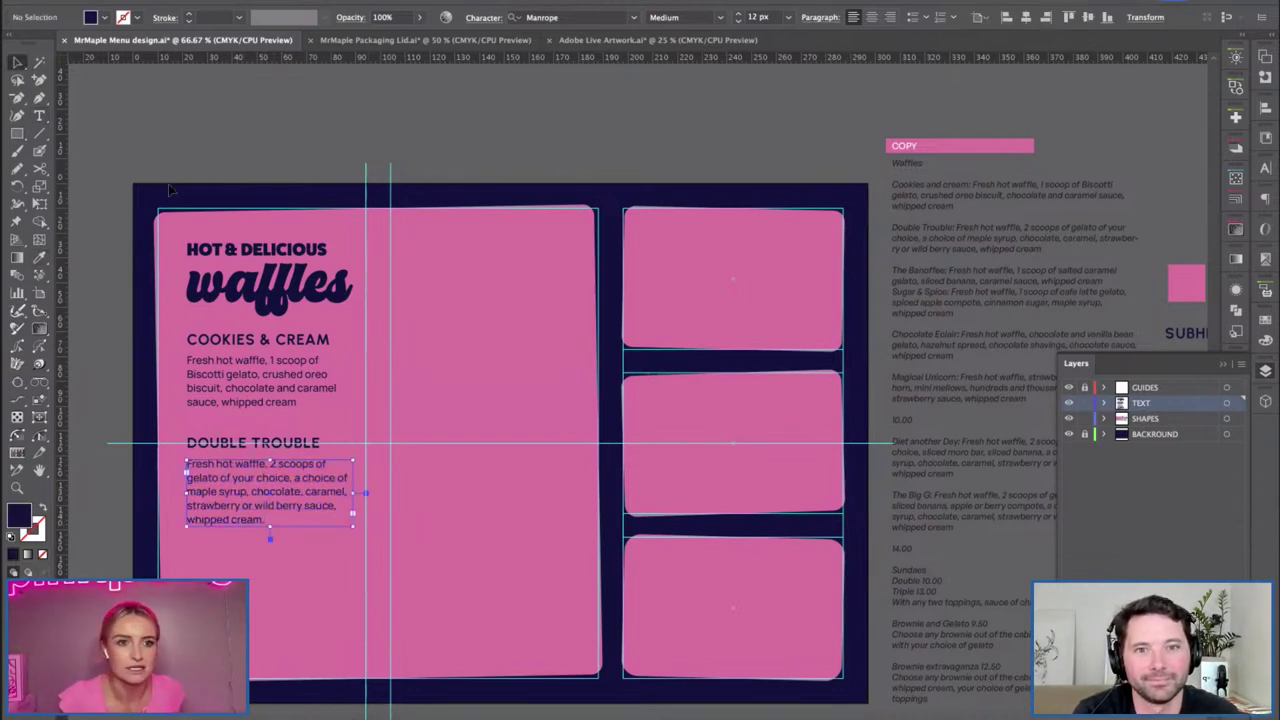
{"action": "left_click", "coordinate": [204, 312]}
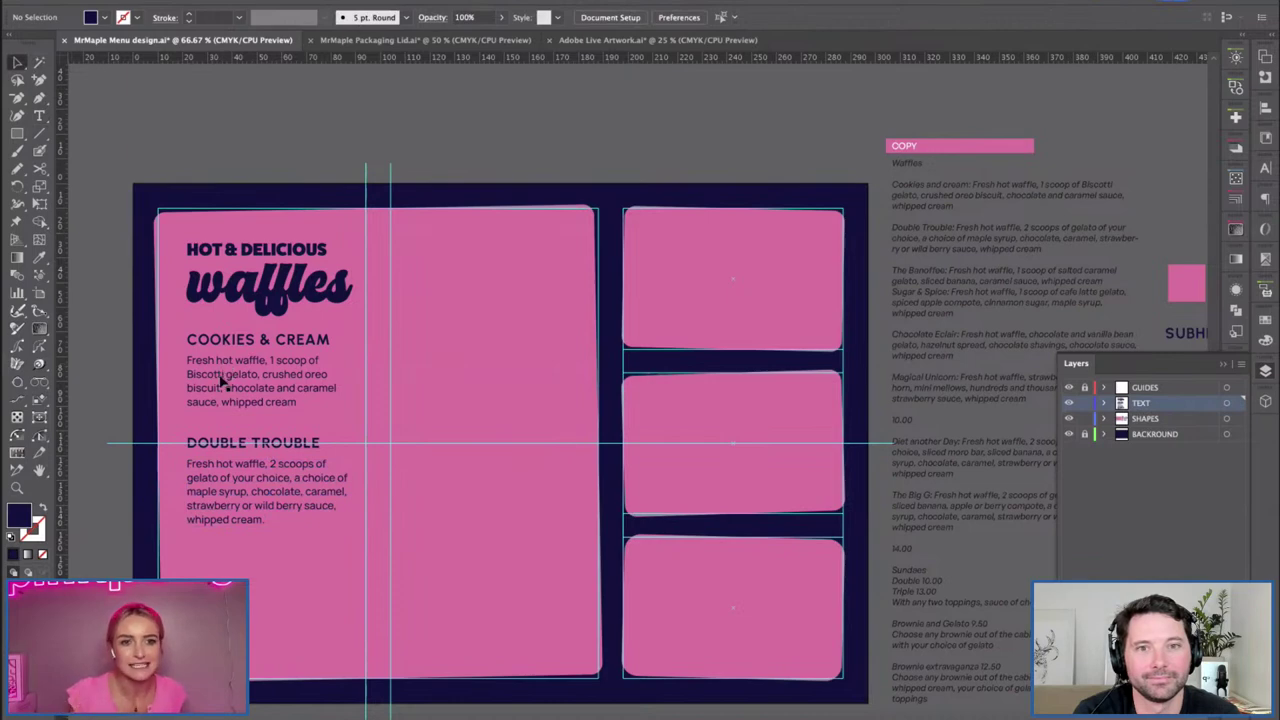
Make GUIDES the working layer and select a vertical guide on it.
{"action": "scroll", "coordinate": [196, 415], "scroll_direction": "down", "scroll_amount": 1}
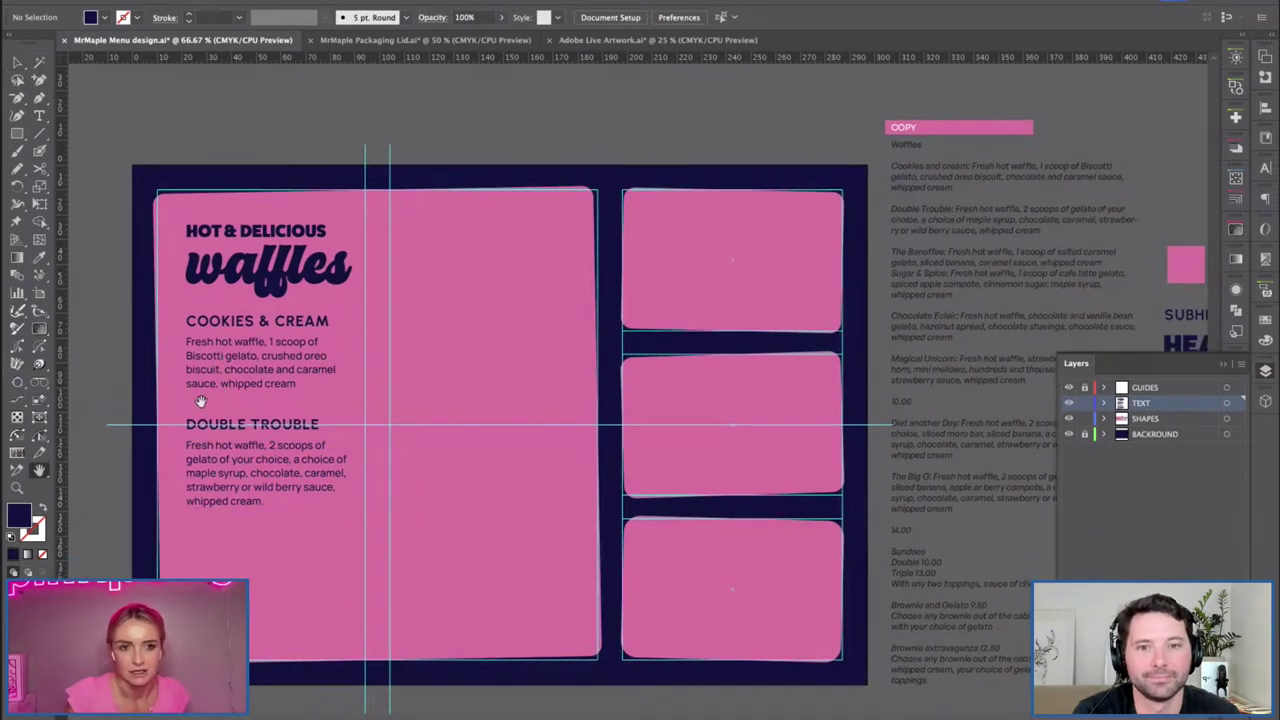
{"action": "scroll", "coordinate": [198, 425], "scroll_direction": "left", "scroll_amount": 1}
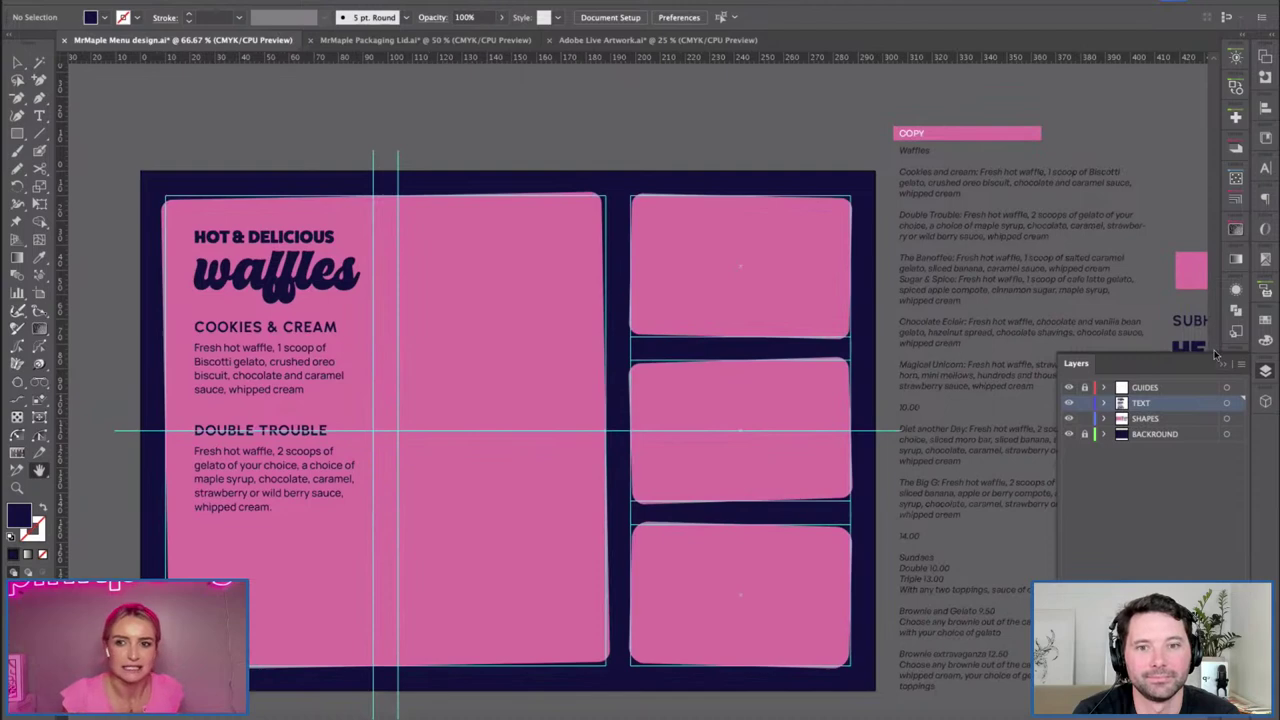
{"action": "left_click", "coordinate": [1268, 371]}
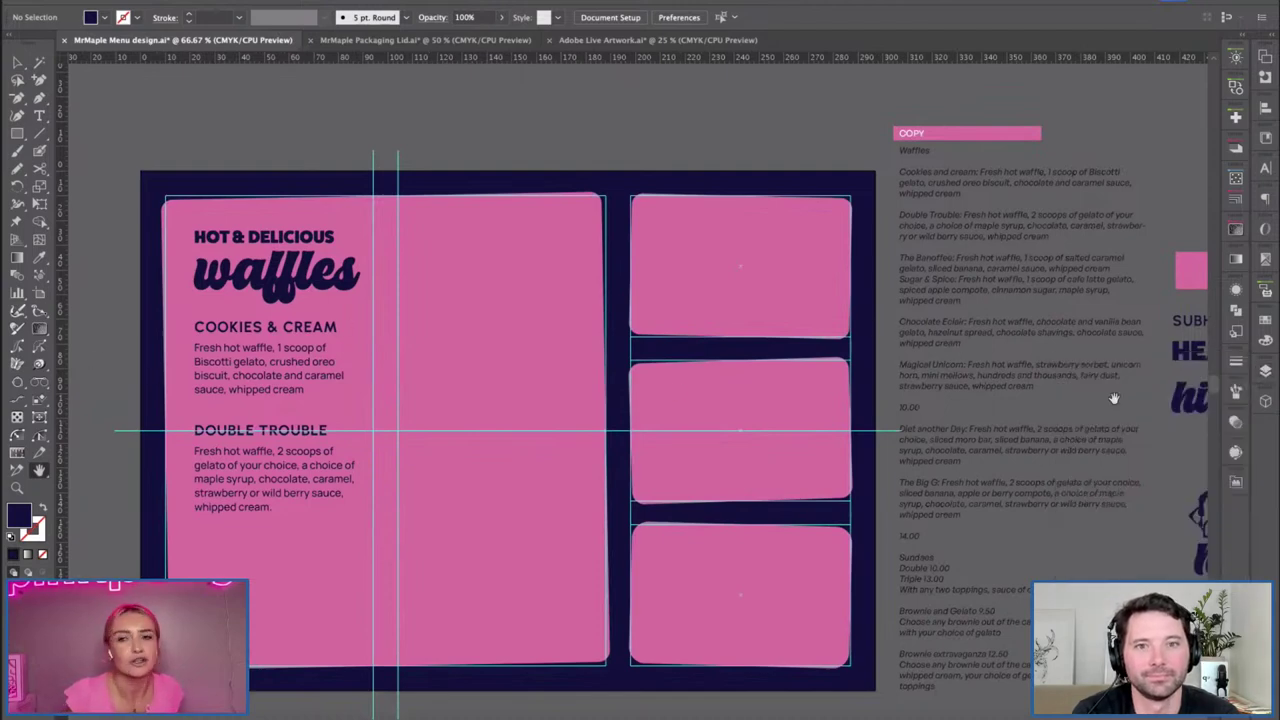
{"action": "left_click", "coordinate": [1270, 370]}
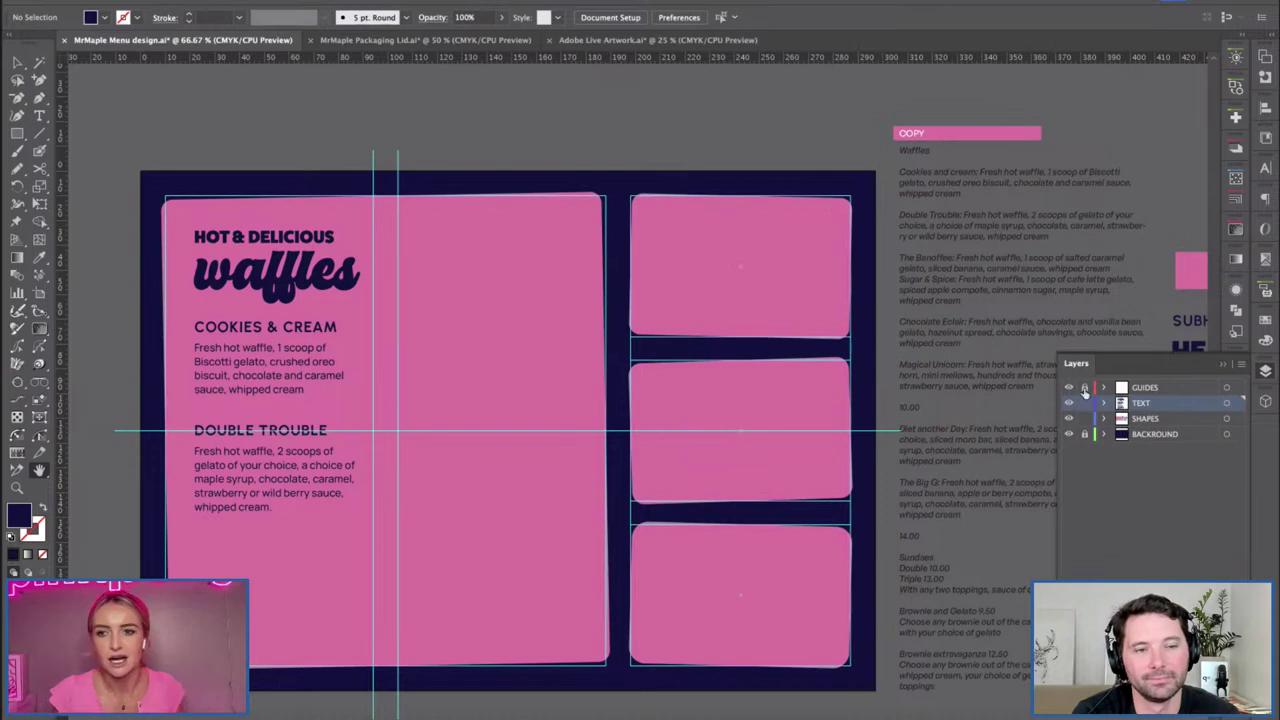
{"action": "left_click", "coordinate": [1140, 387]}
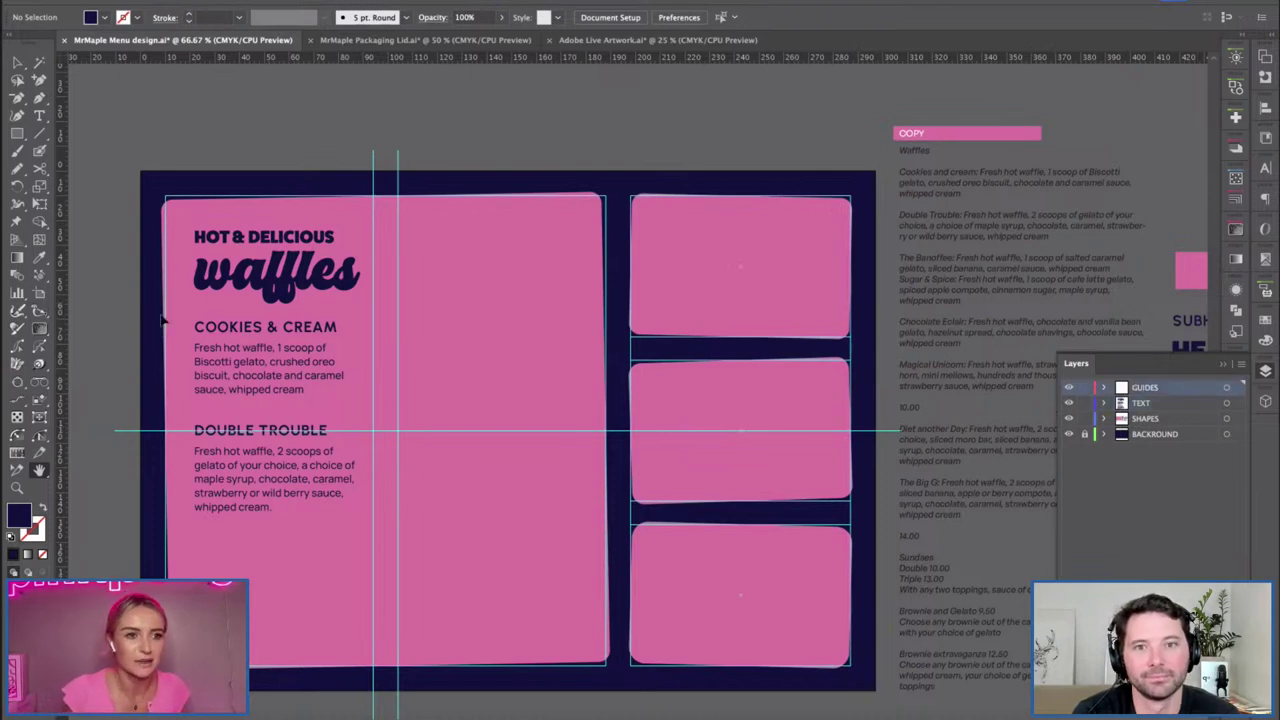
{"action": "left_click", "coordinate": [196, 327], "text": "ctrl"}
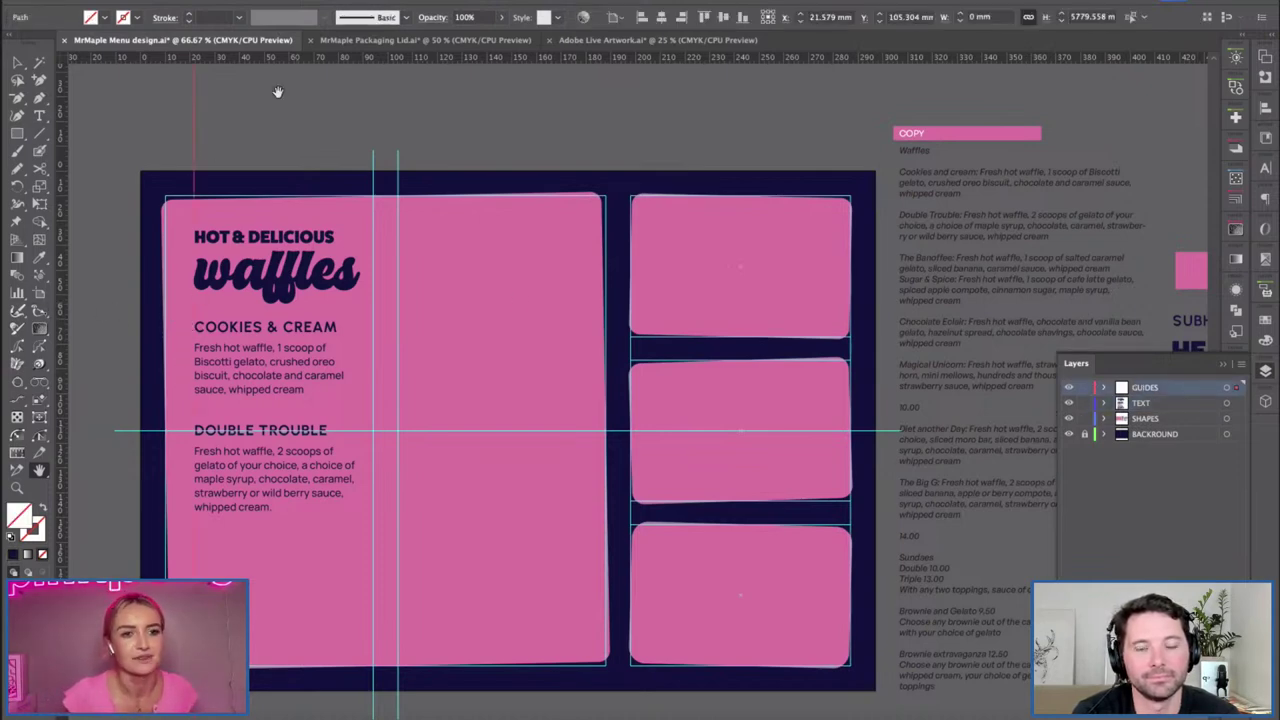
{"action": "key", "text": "v"}
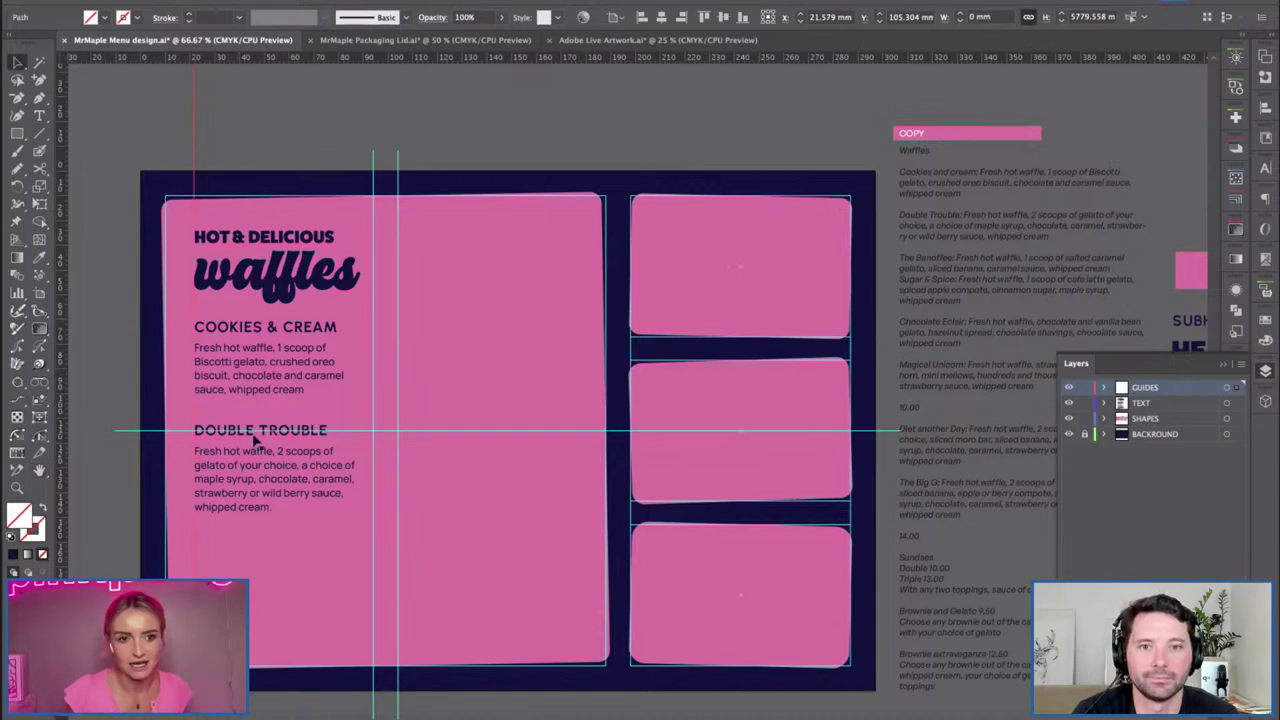
Duplicate the Double Trouble item below and retitle its heading THE BANOFFEE.
{"action": "left_click", "coordinate": [281, 433]}
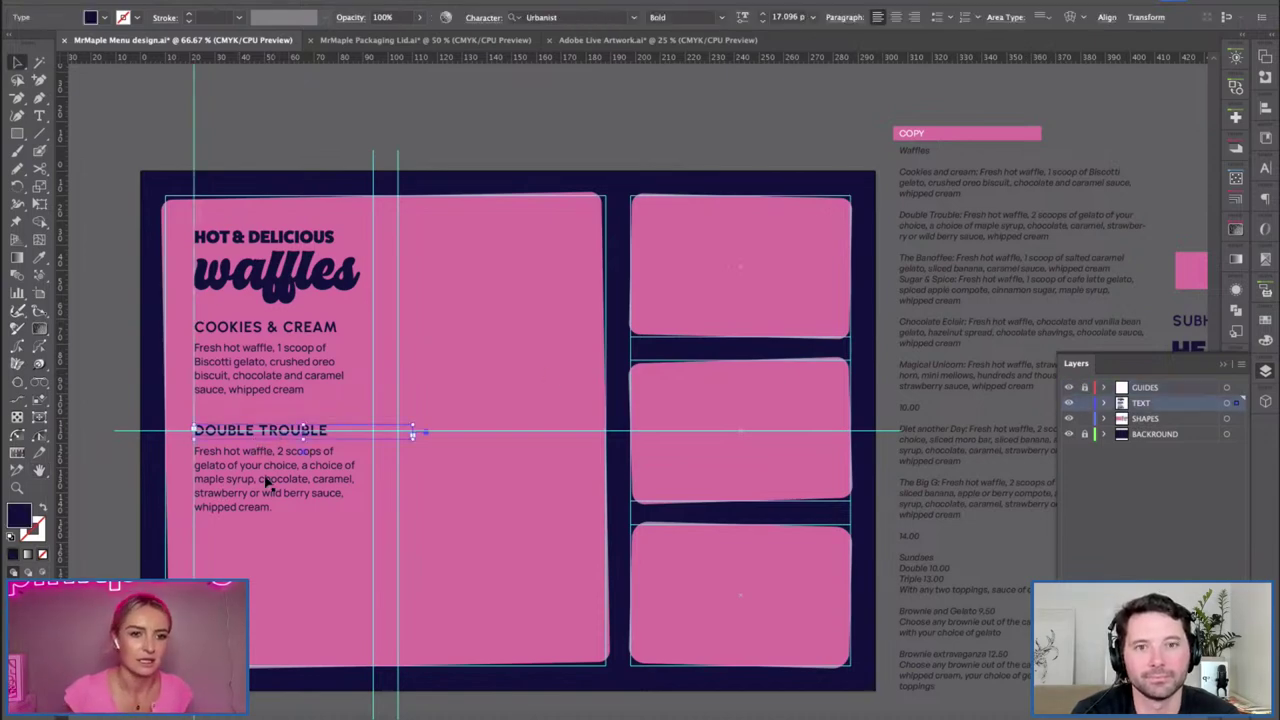
{"action": "left_click_drag", "start_coordinate": [250, 482], "coordinate": [250, 599]}
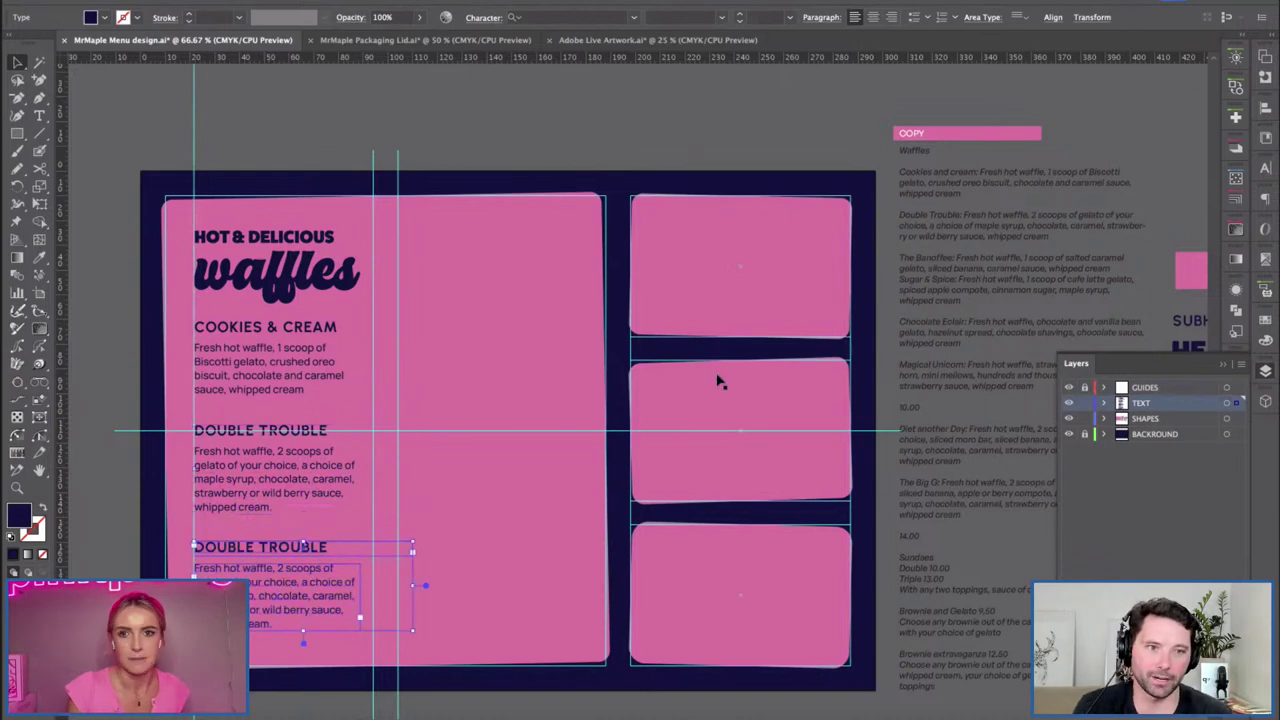
{"action": "triple_click", "coordinate": [322, 549]}
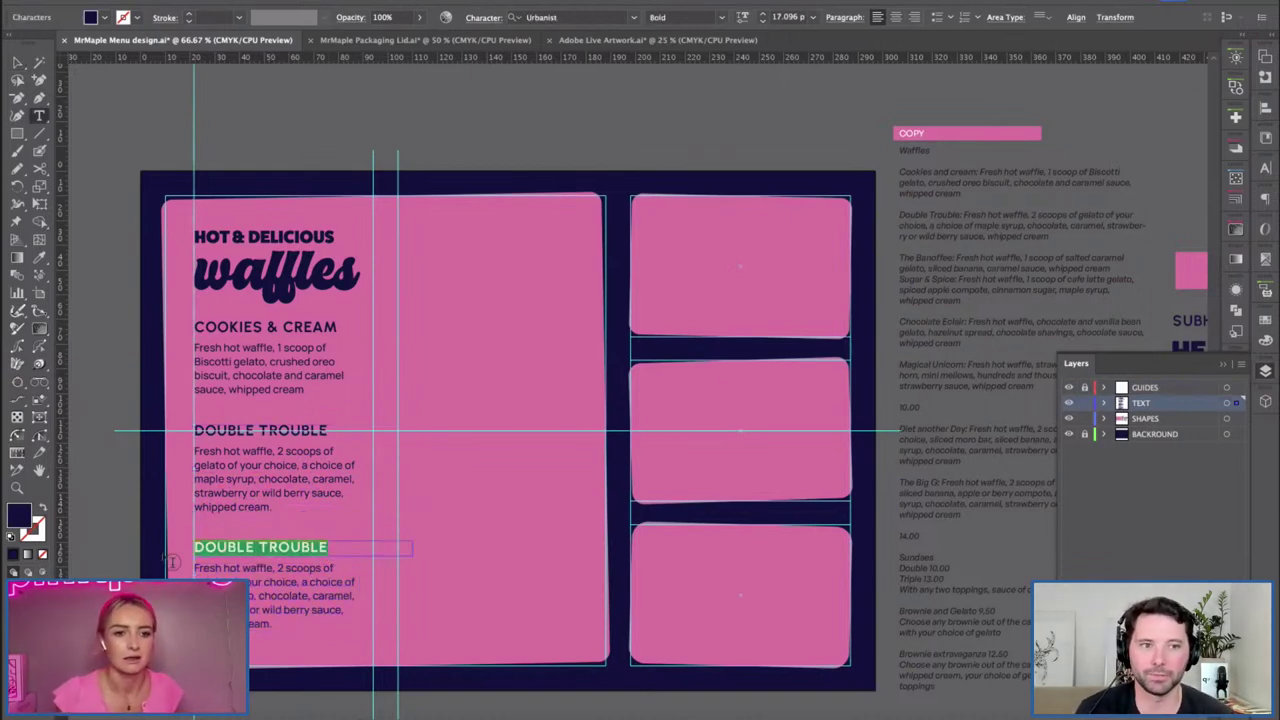
{"action": "type", "text": "THE"}
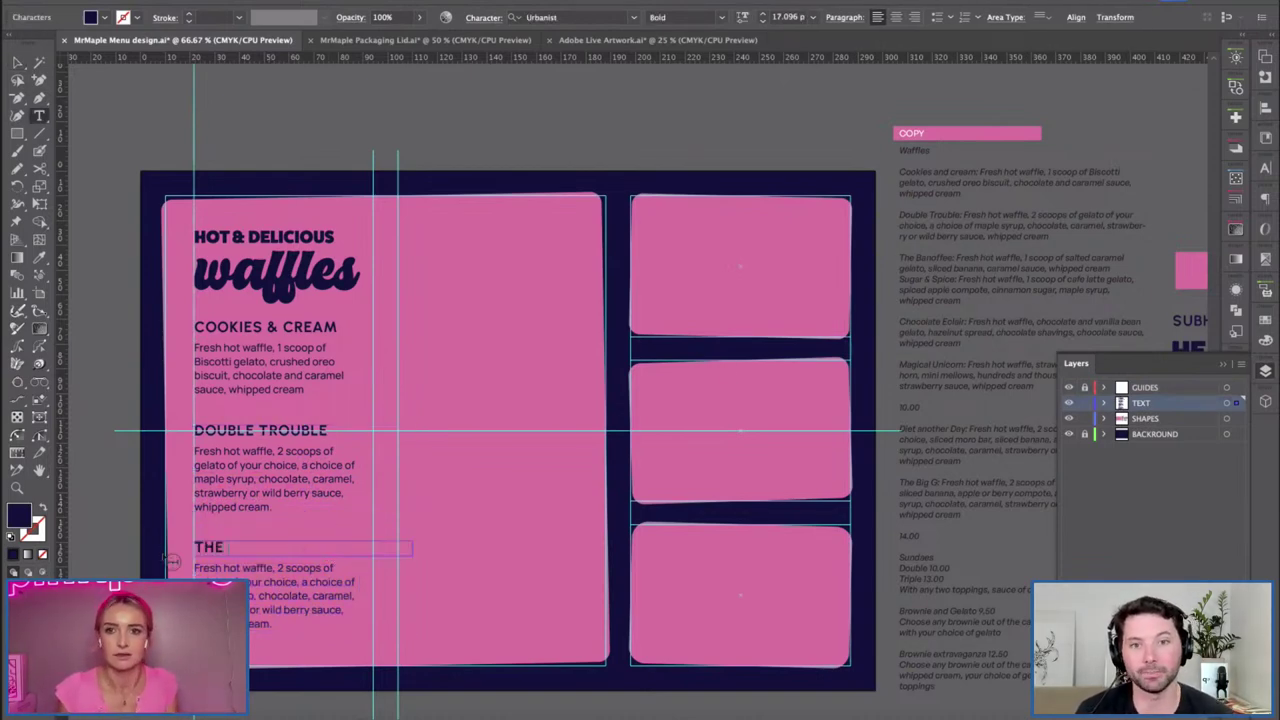
{"action": "type", "text": " BANOFFEEE"}
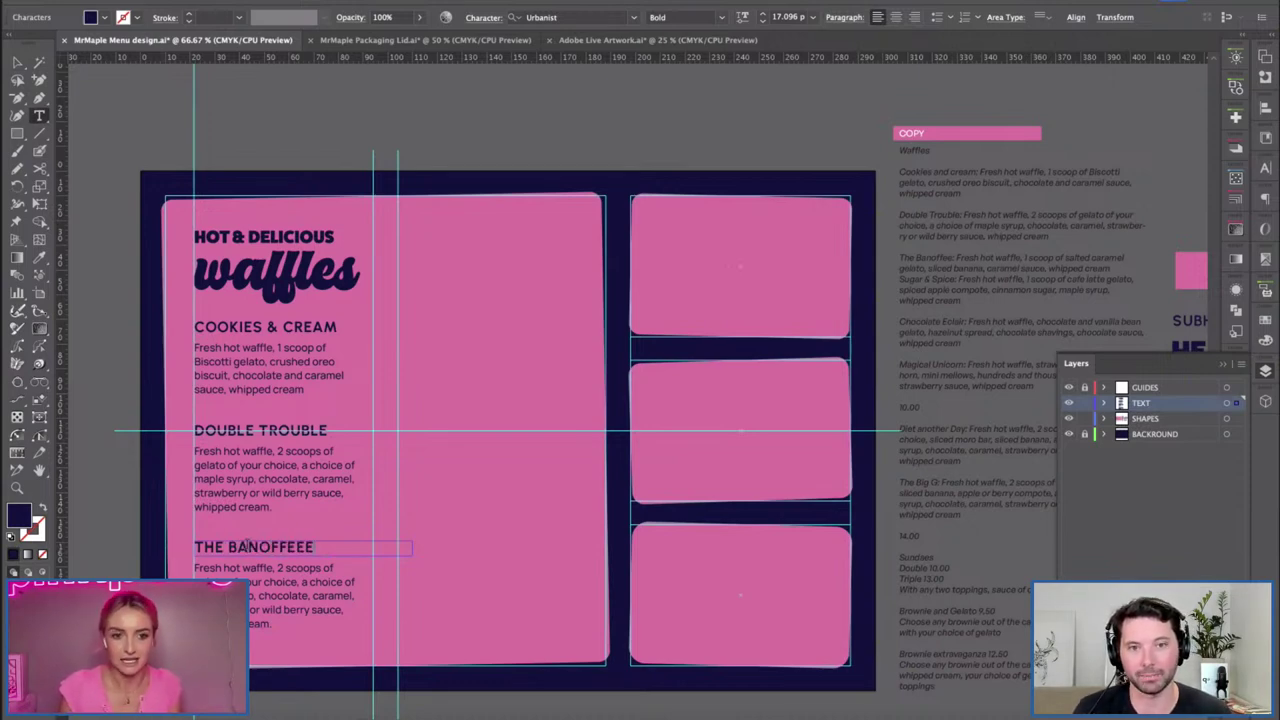
Paste the Banoffee copy into the duplicate's body, deleting the extra Sugar & Spice paragraph.
{"action": "left_click_drag", "start_coordinate": [988, 298], "coordinate": [961, 258]}
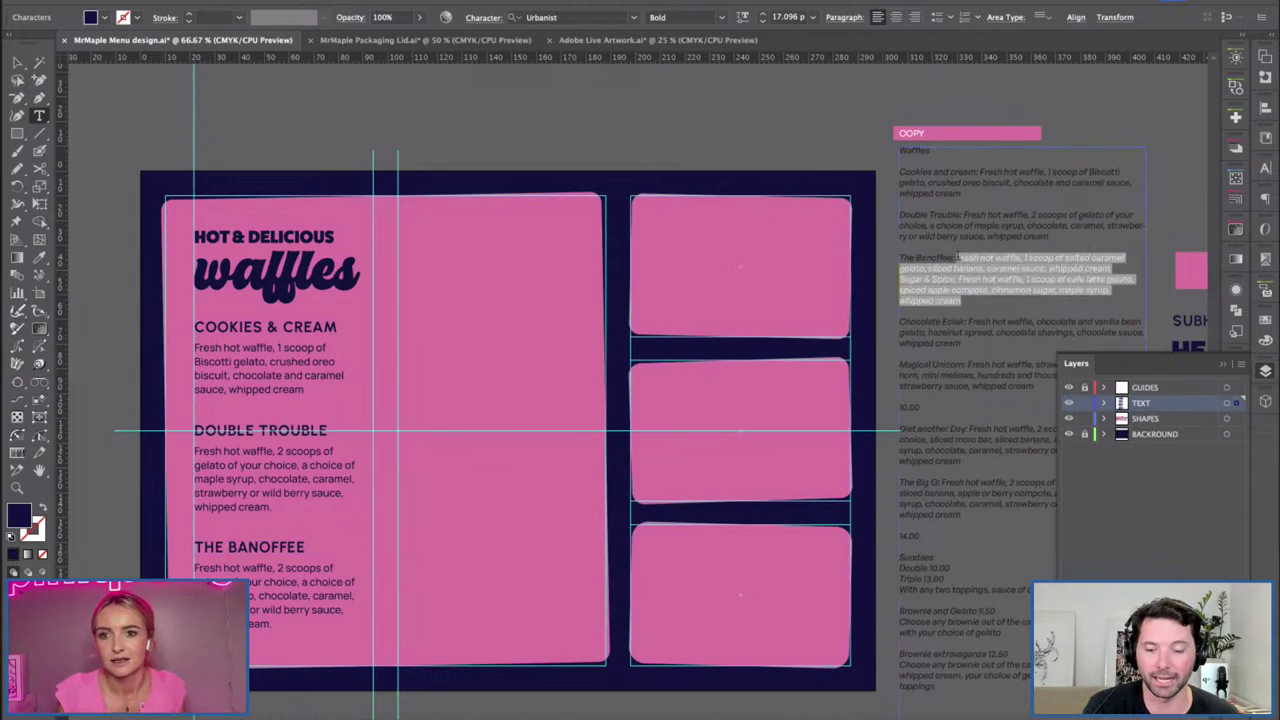
{"action": "key", "text": "ctrl+c"}
{"action": "left_click_drag", "start_coordinate": [366, 623], "coordinate": [194, 566]}
{"action": "key", "text": "ctrl+v"}
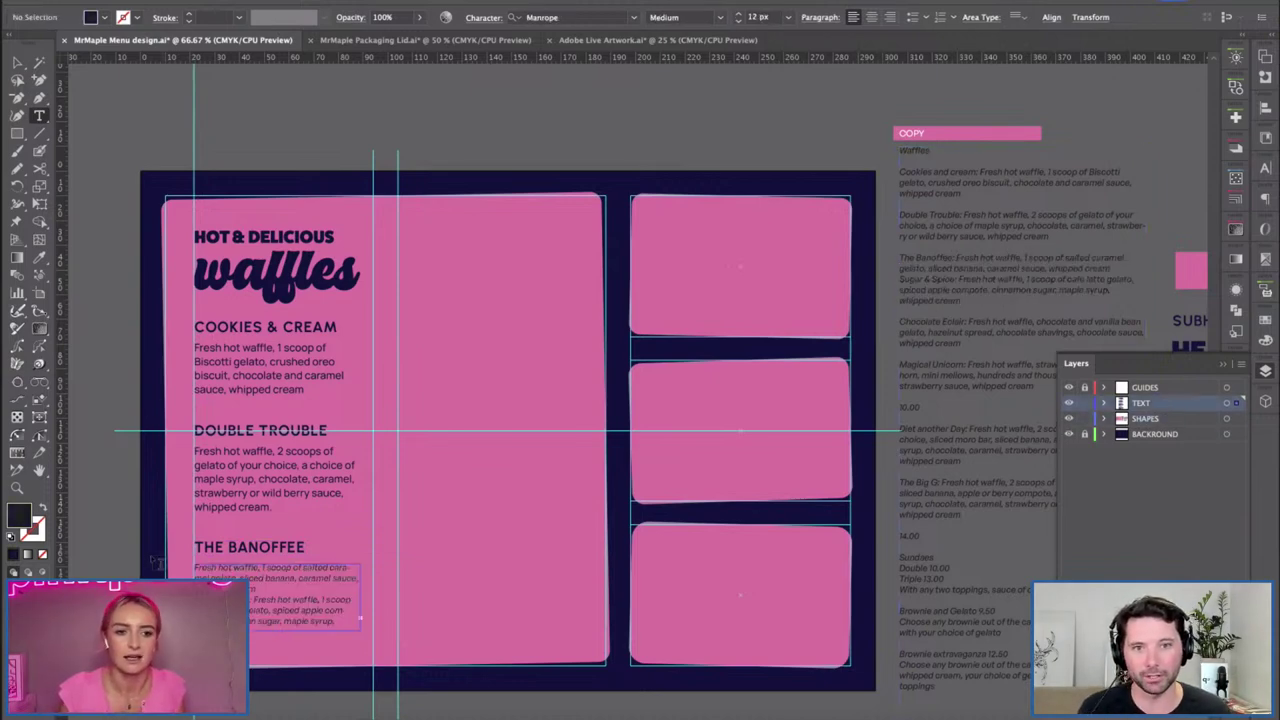
{"action": "key", "text": "ctrl+a"}
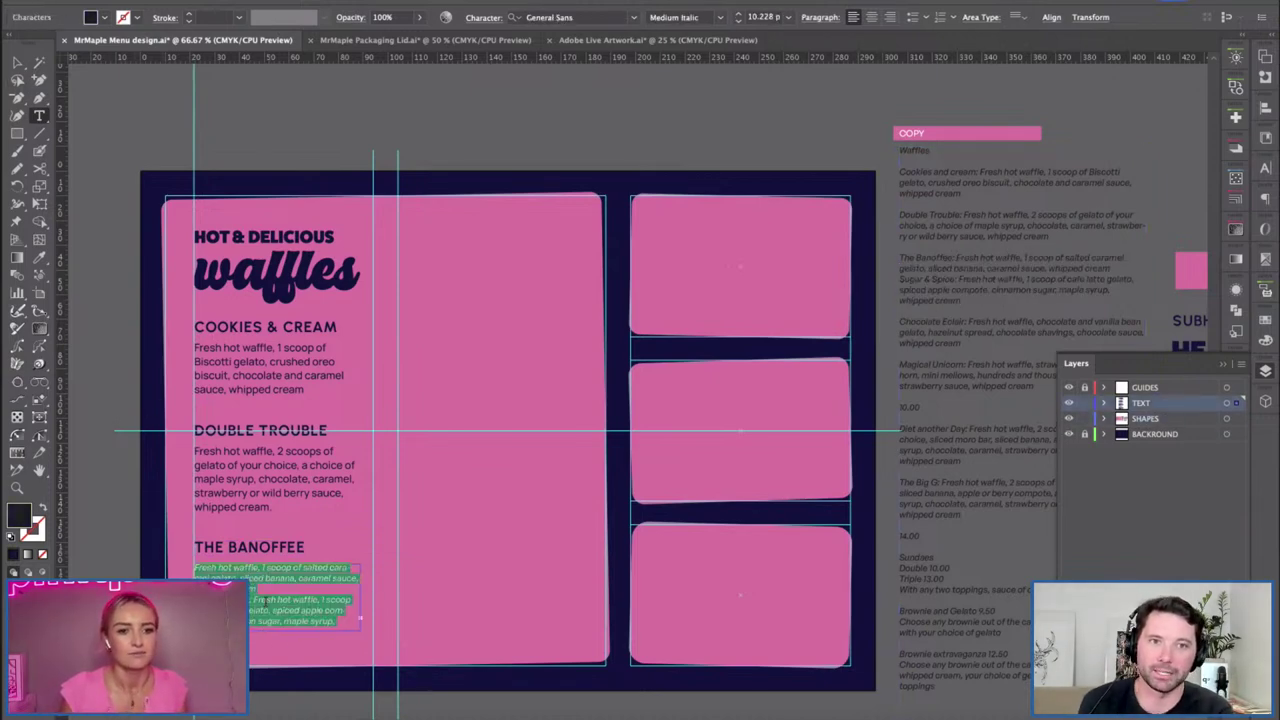
{"action": "left_click_drag", "start_coordinate": [196, 599], "coordinate": [364, 638]}
{"action": "key", "text": "BackSpace"}
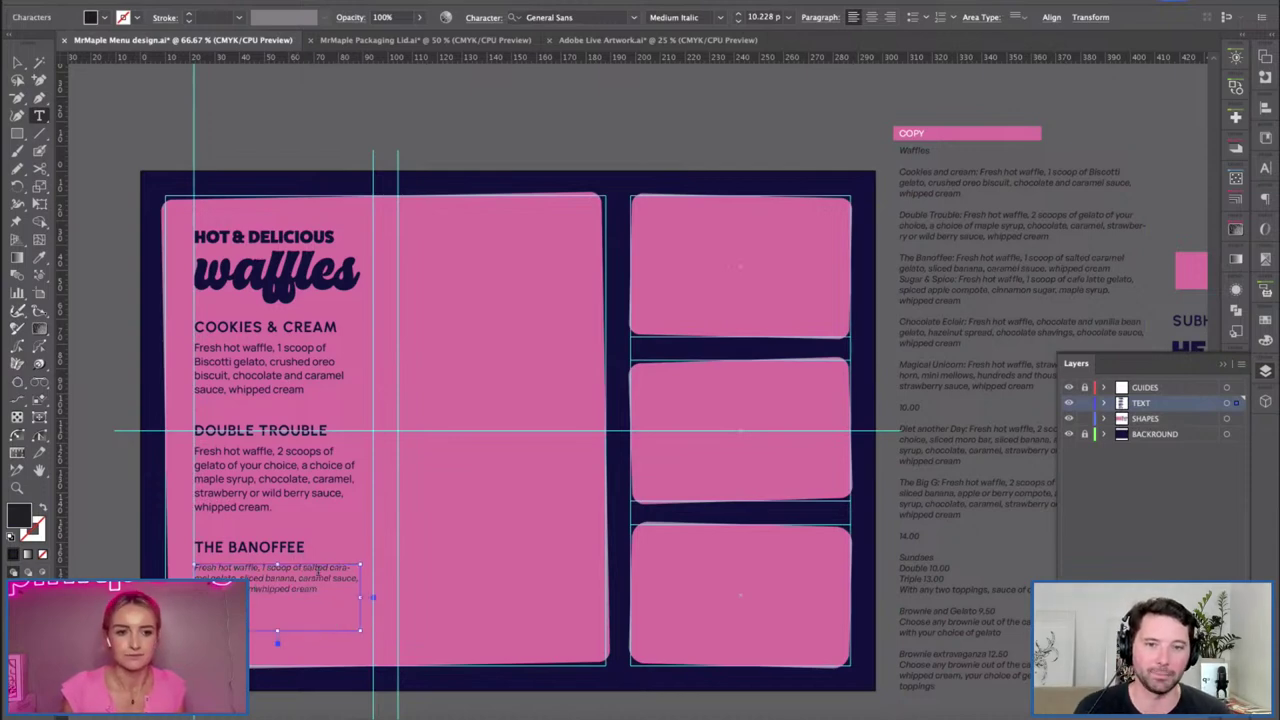
{"action": "key", "text": "ctrl+a"}
Match the Banoffee description to the Double Trouble body style and narrow its text box.
{"action": "left_click", "coordinate": [40, 258]}
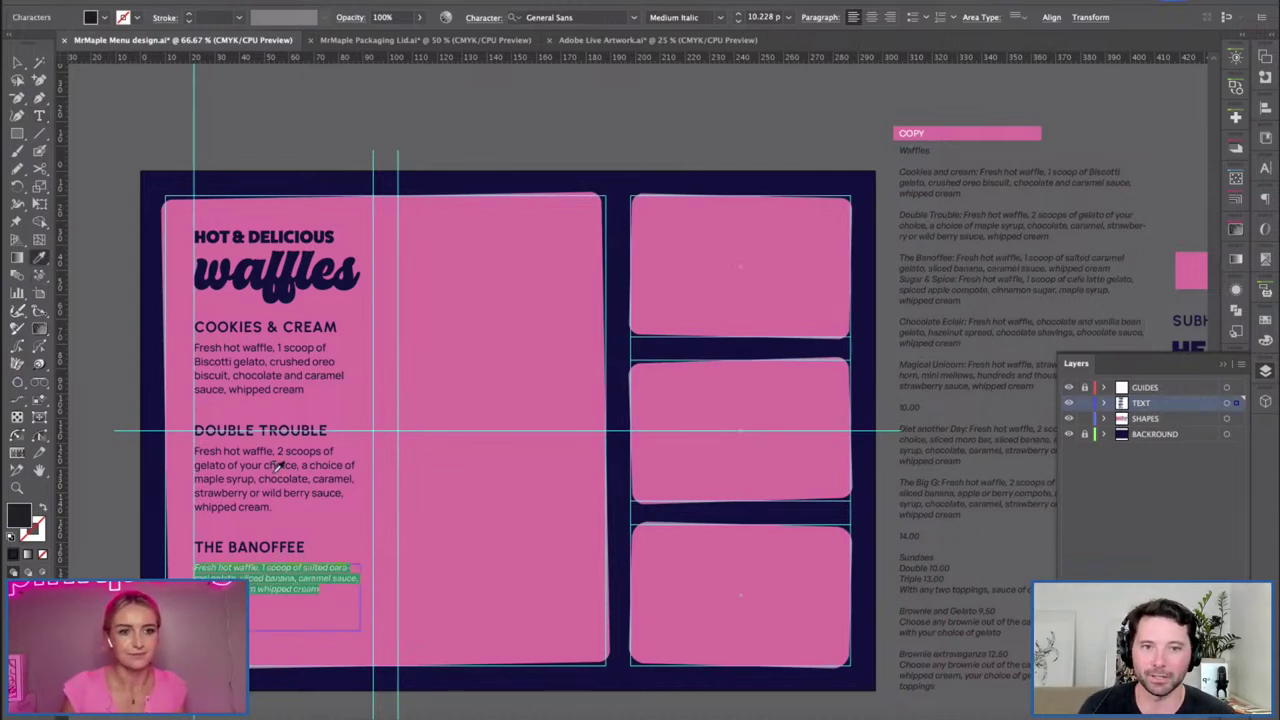
{"action": "left_click", "coordinate": [276, 466]}
{"action": "left_click", "coordinate": [17, 63]}
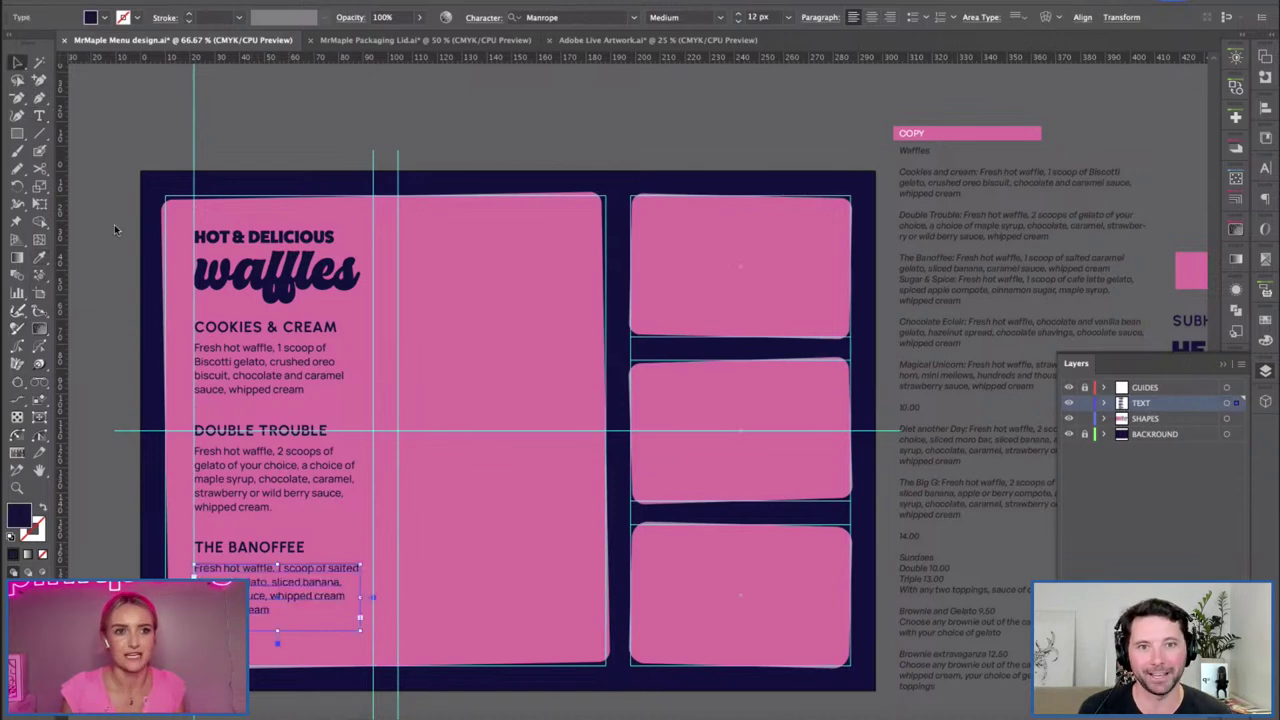
{"action": "left_click_drag", "start_coordinate": [362, 598], "coordinate": [352, 600]}
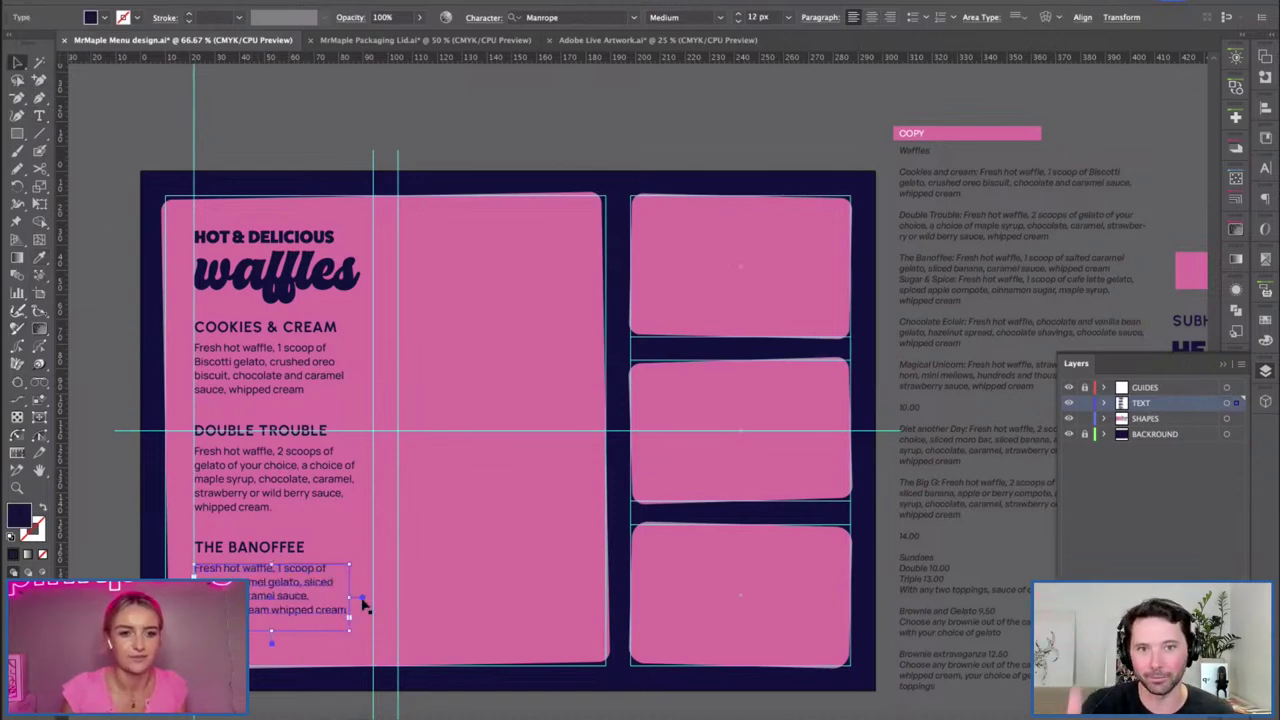
Lock the SHAPES layer and nudge the Banoffee description up one step.
{"action": "left_click", "coordinate": [490, 612]}
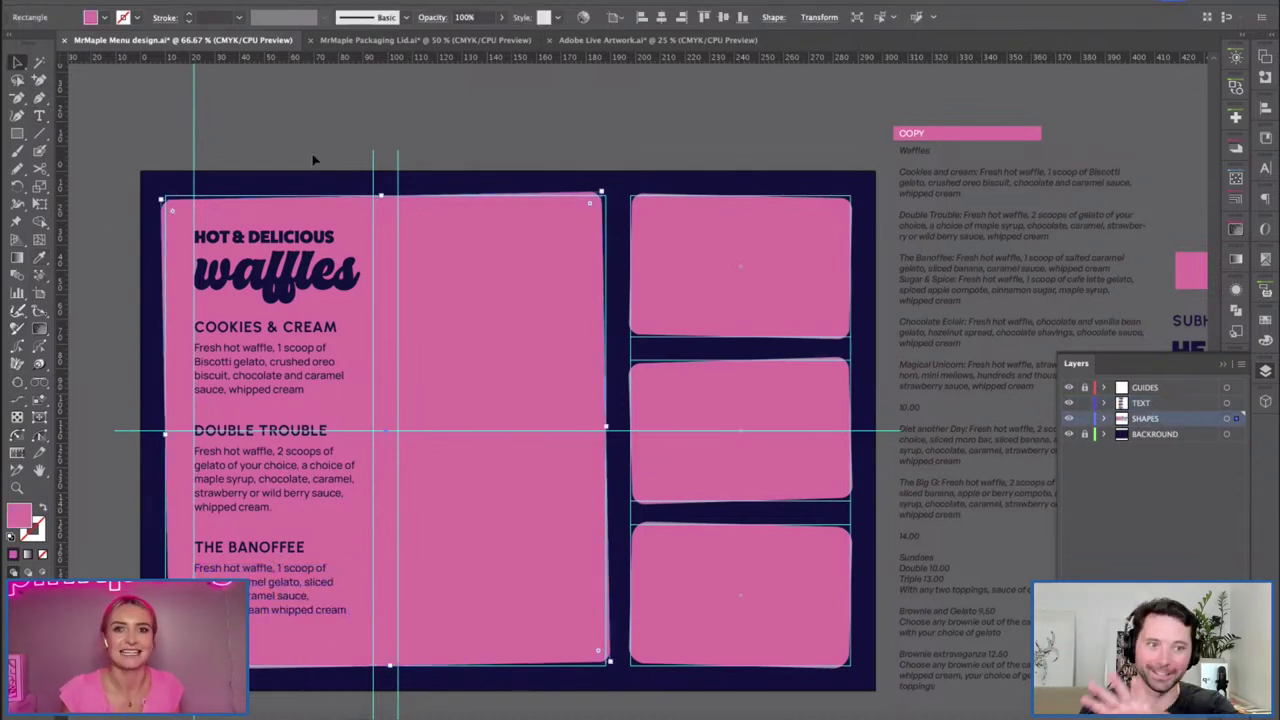
{"action": "left_click", "coordinate": [1084, 418]}
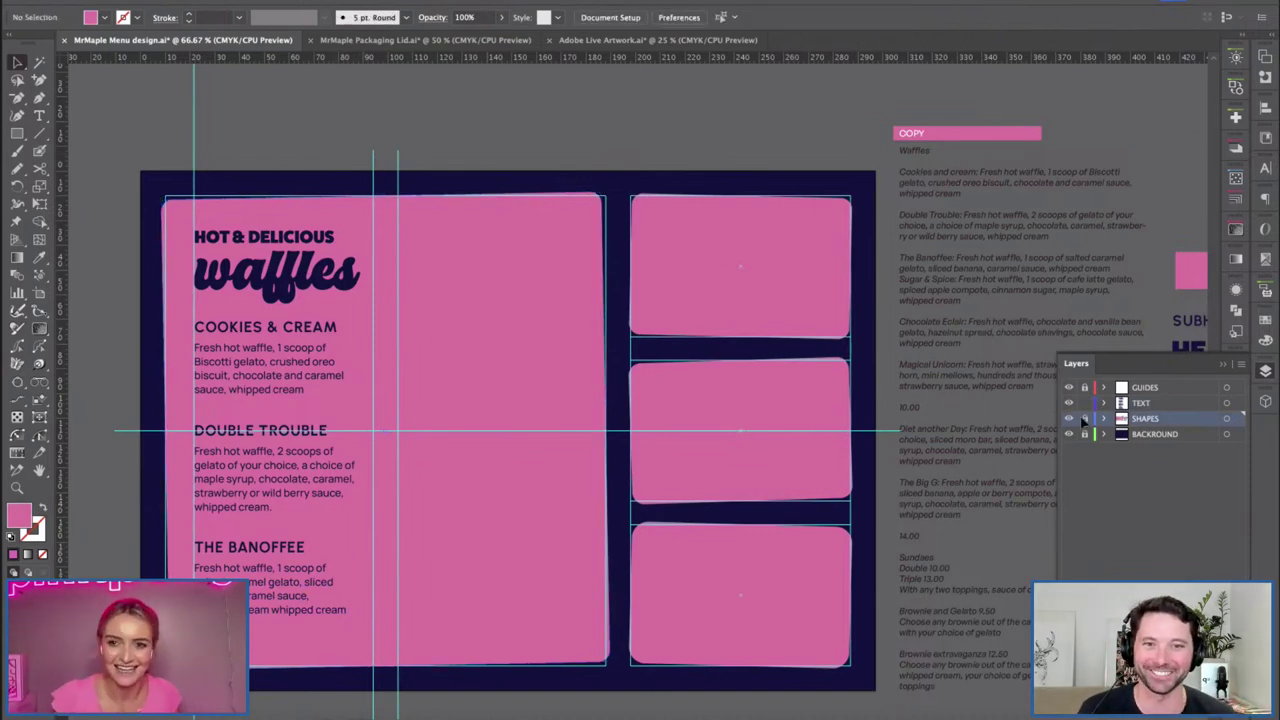
{"action": "left_click", "coordinate": [229, 570]}
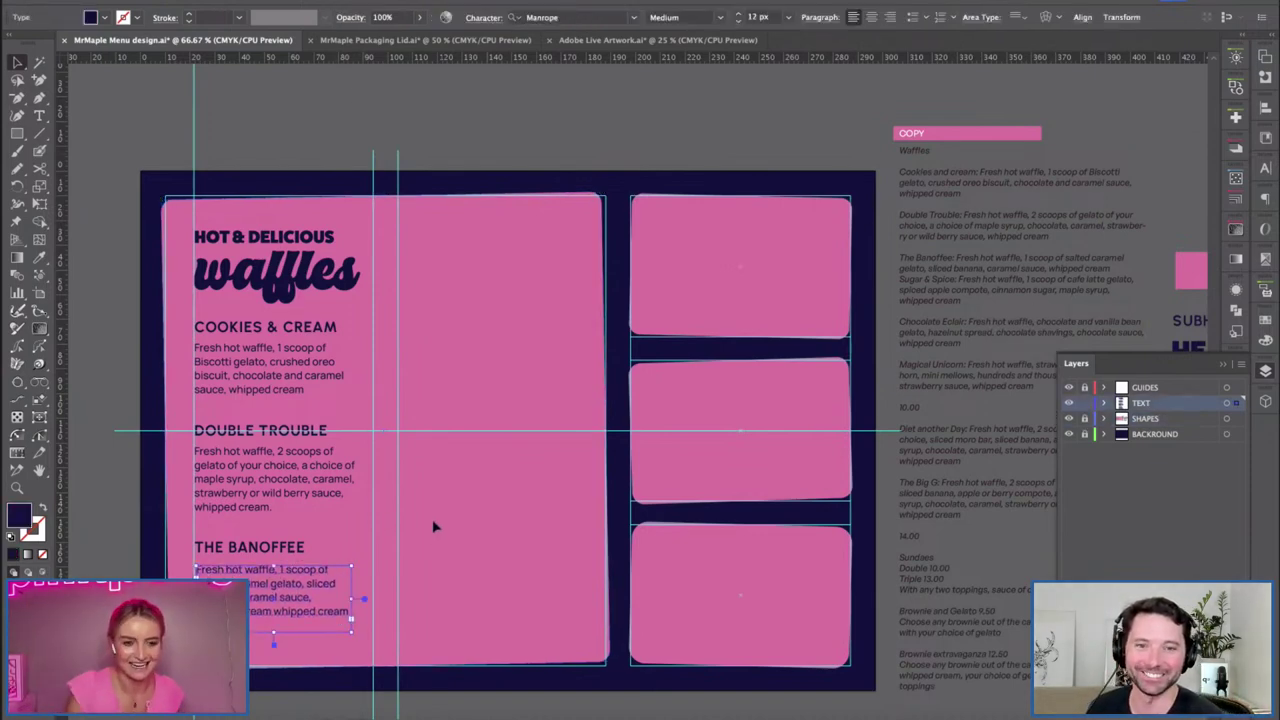
{"action": "key", "text": "Up"}
{"action": "key", "text": "Up"}
{"action": "key", "text": "Up"}
{"action": "key", "text": "Up"}
{"action": "key", "text": "Up"}
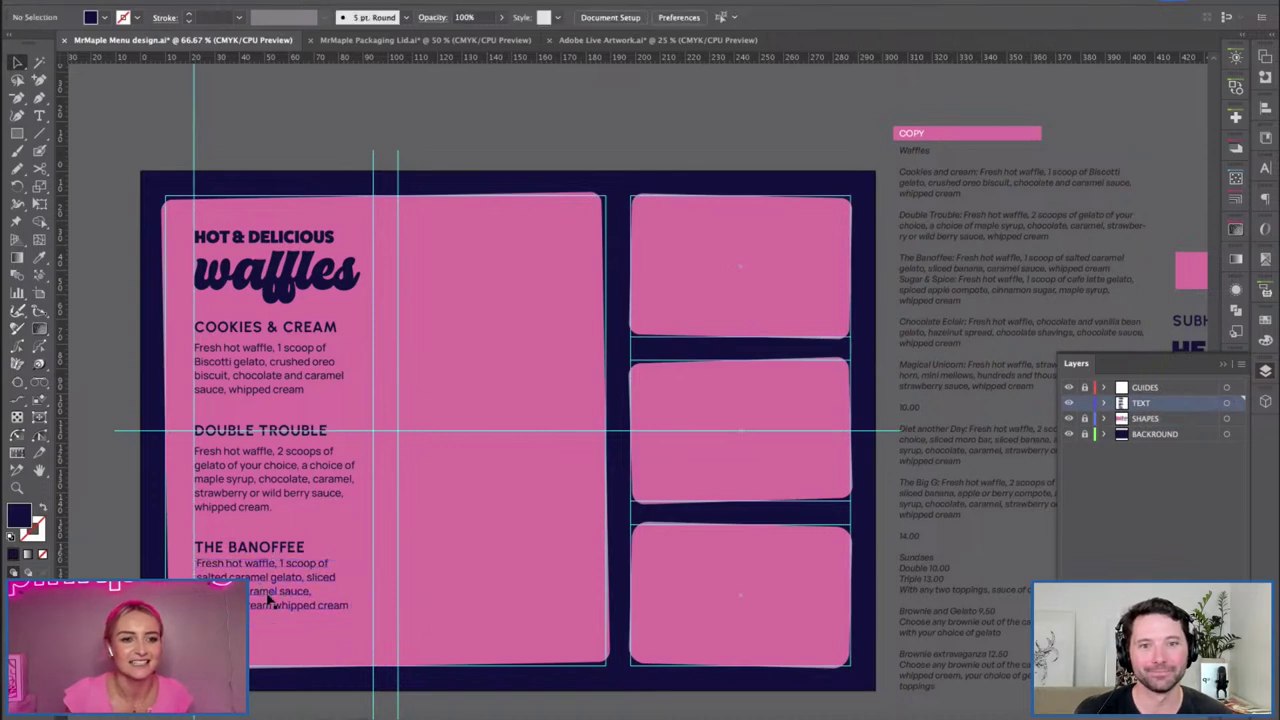
{"action": "left_click", "coordinate": [541, 590]}
Check the Area Type options for the menu text frames, excluding the waffles heading.
{"action": "key", "text": "ctrl+a"}
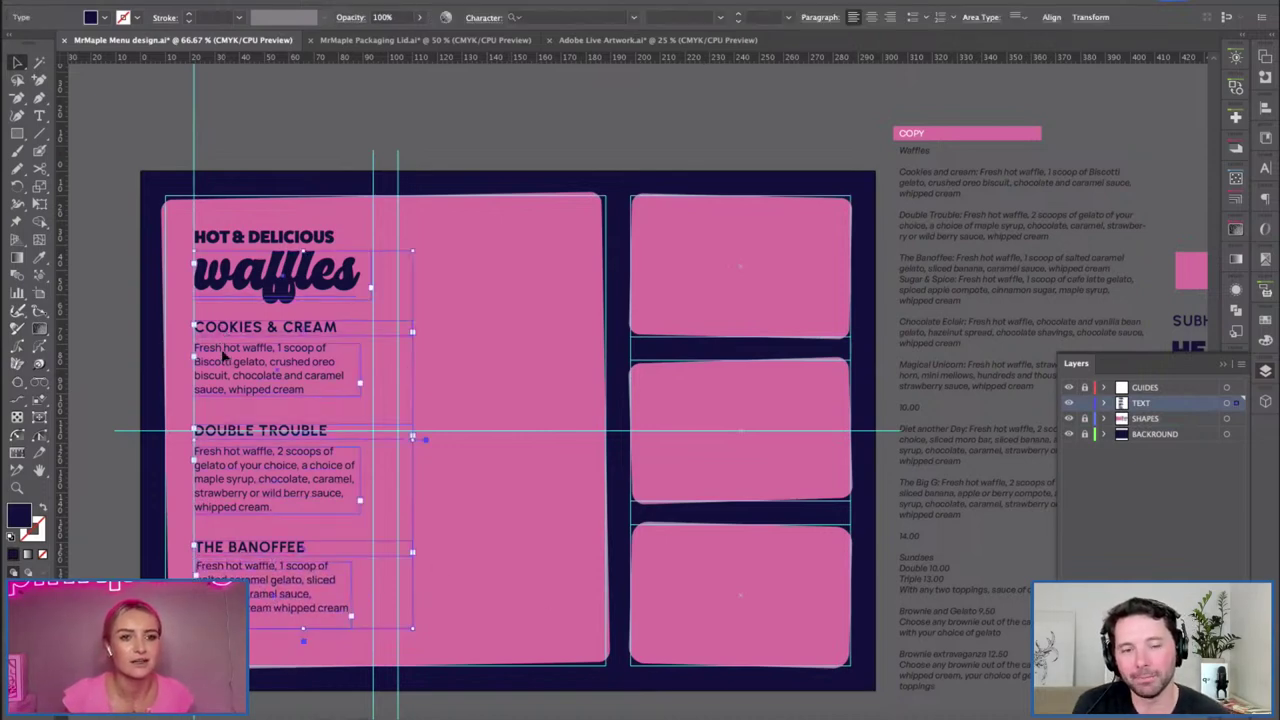
{"action": "left_click", "coordinate": [268, 284], "text": "shift"}
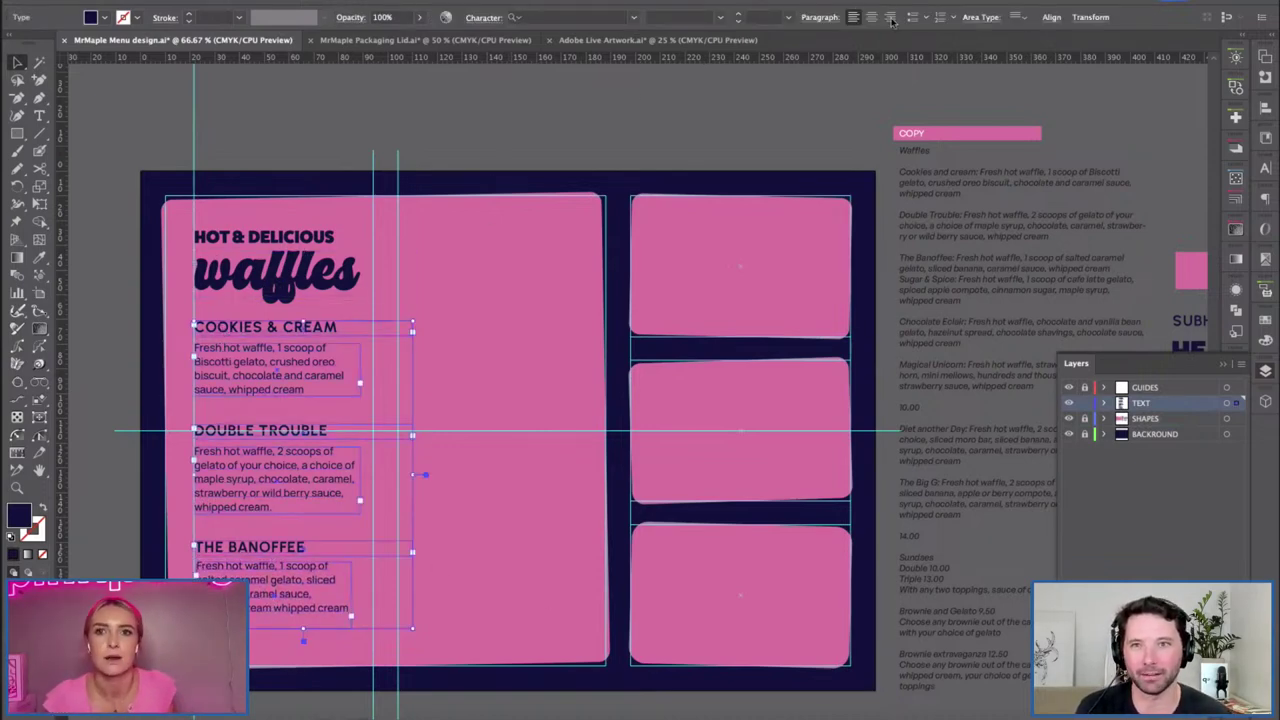
{"action": "left_click", "coordinate": [1033, 18]}
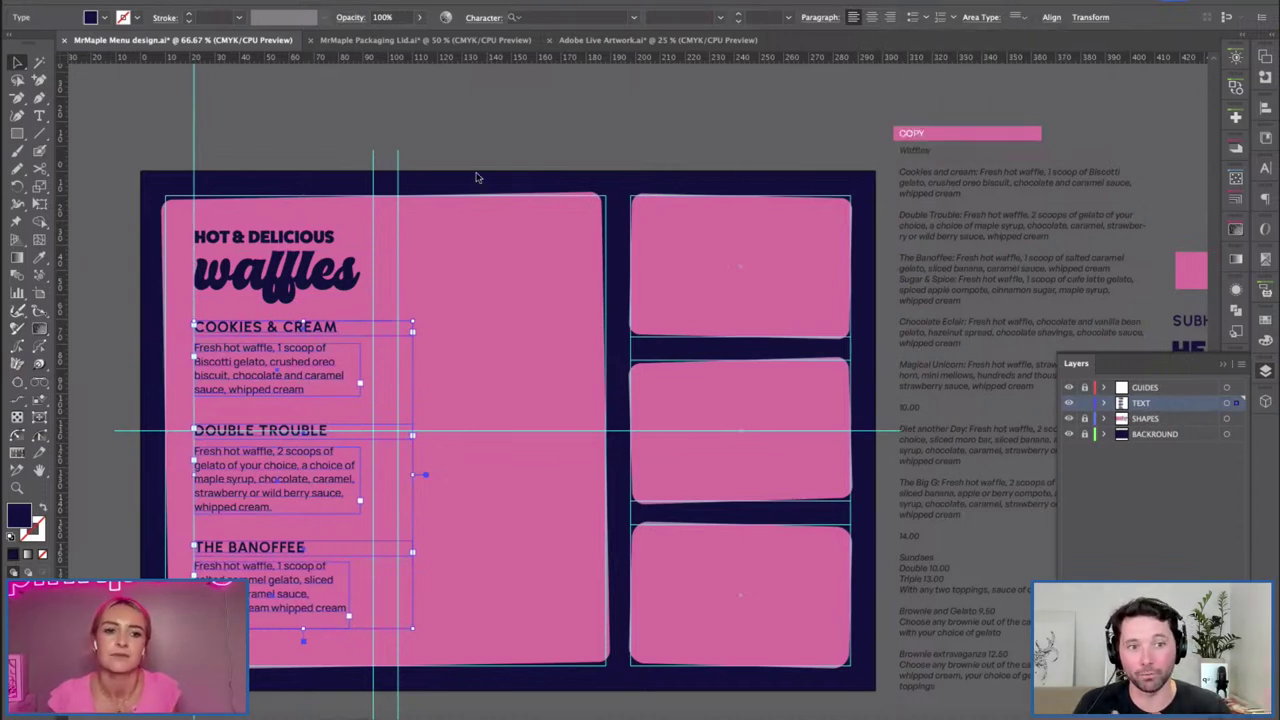
{"action": "left_click", "coordinate": [129, 535]}
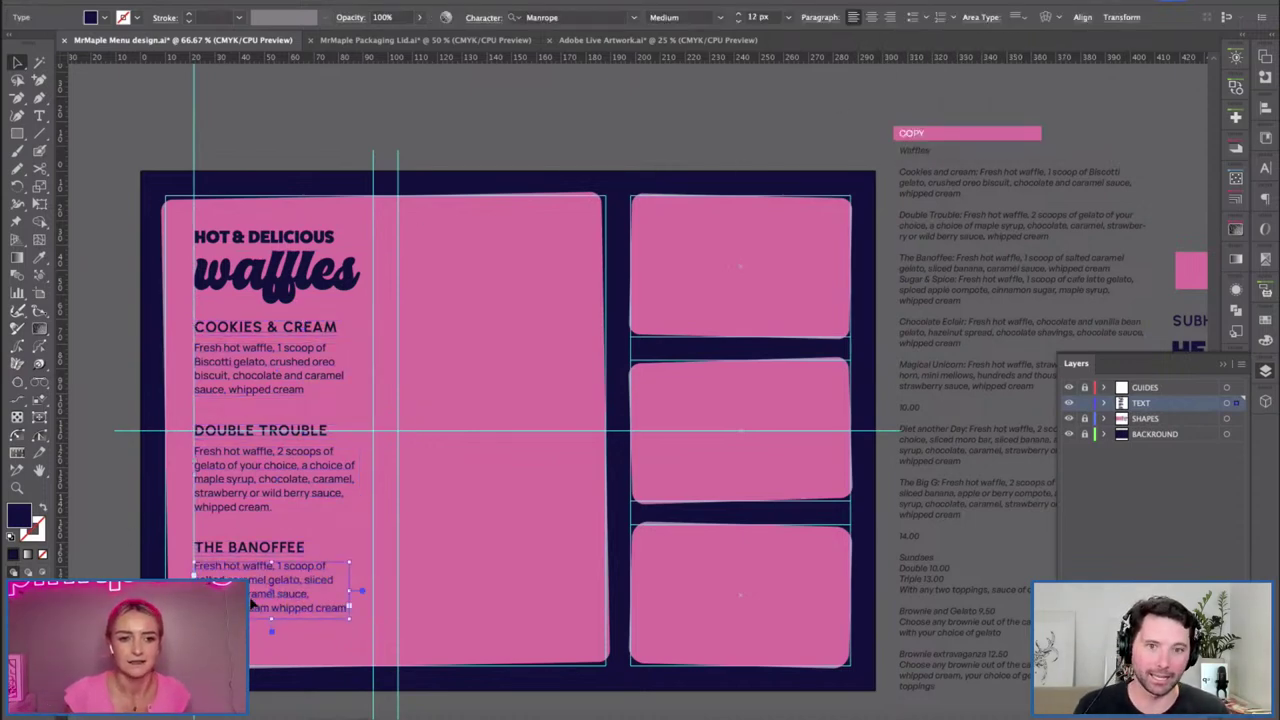
Inspect the Double Trouble and Banoffee text frames, then zoom to 100%.
{"action": "left_click", "coordinate": [355, 500]}
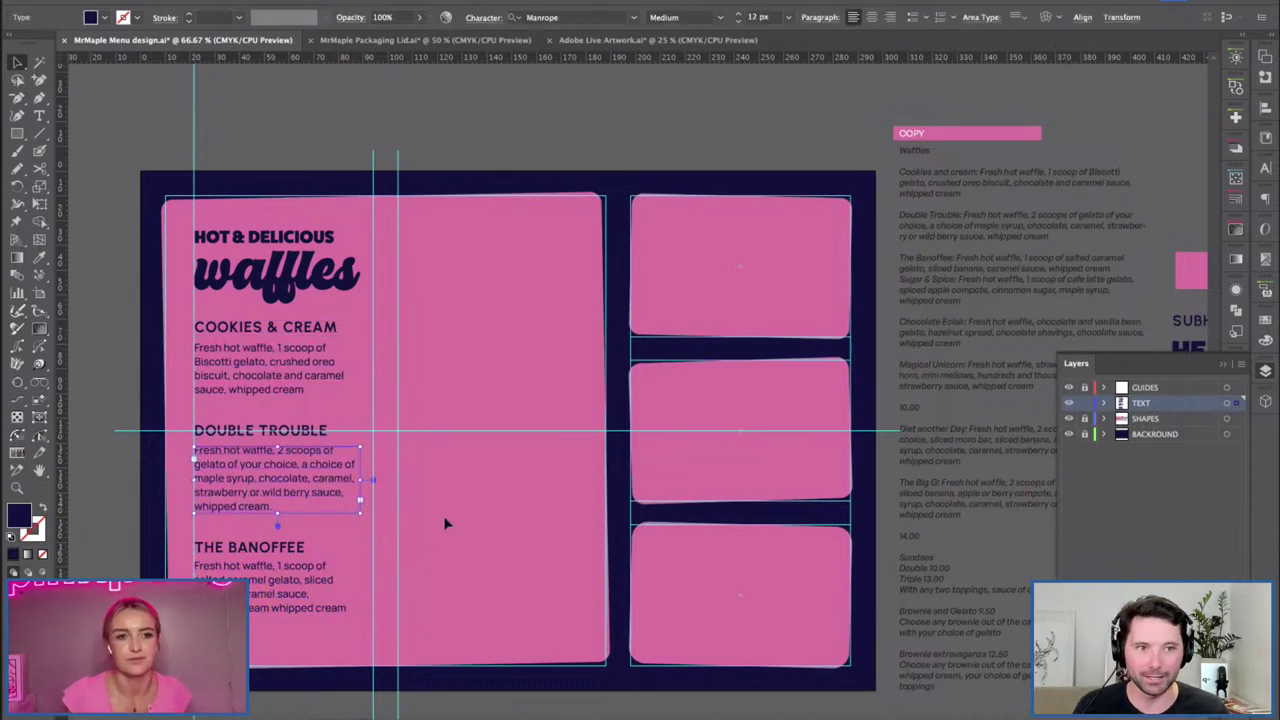
{"action": "left_click", "coordinate": [88, 487]}
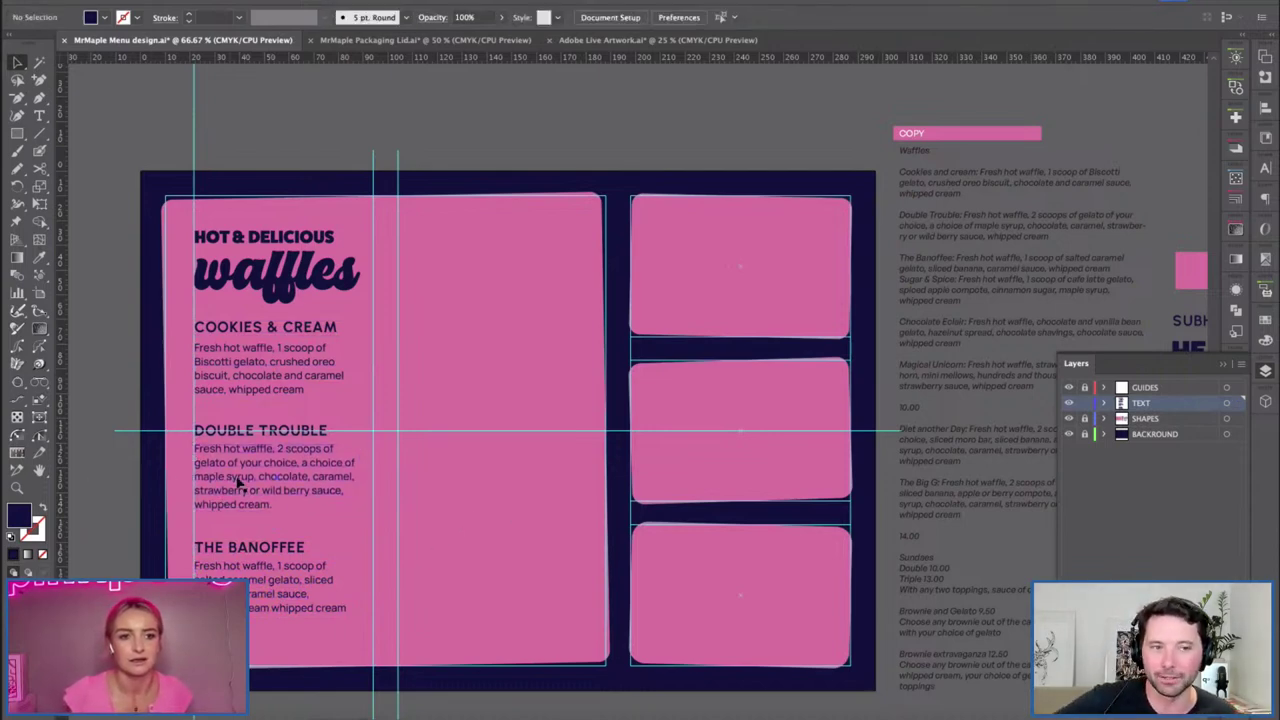
{"action": "left_click", "coordinate": [236, 556]}
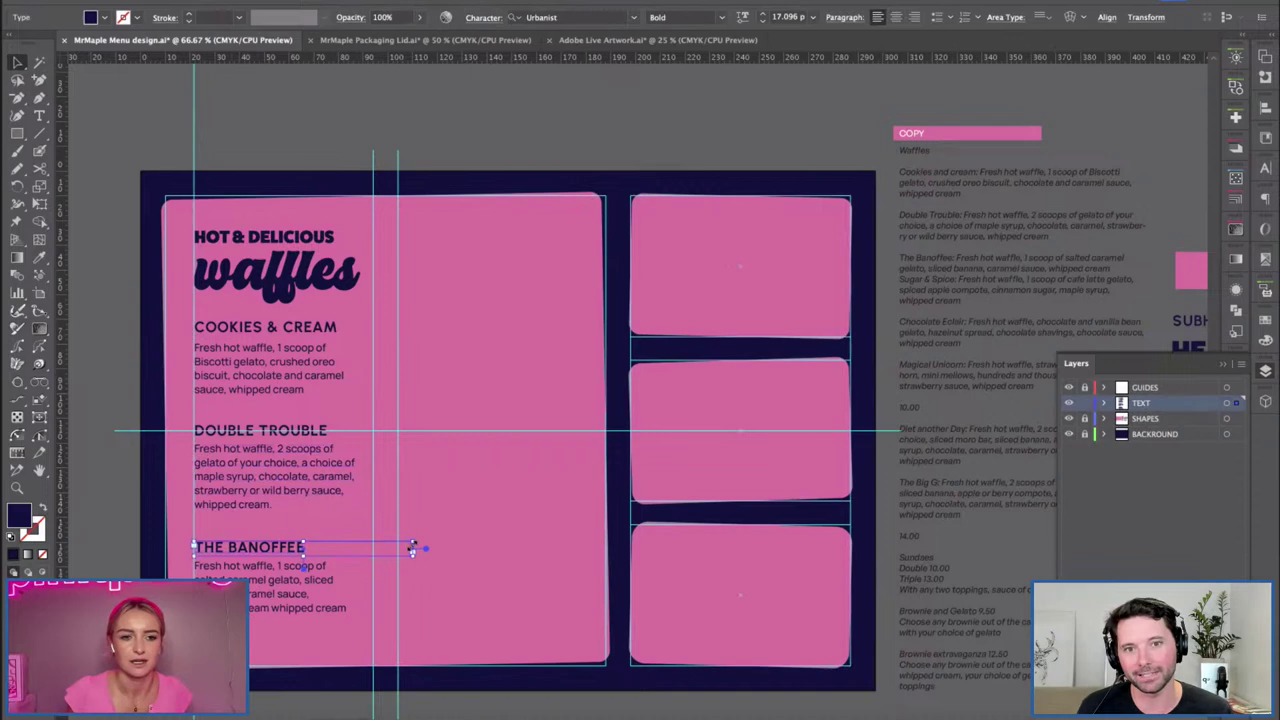
{"action": "left_click", "coordinate": [451, 587]}
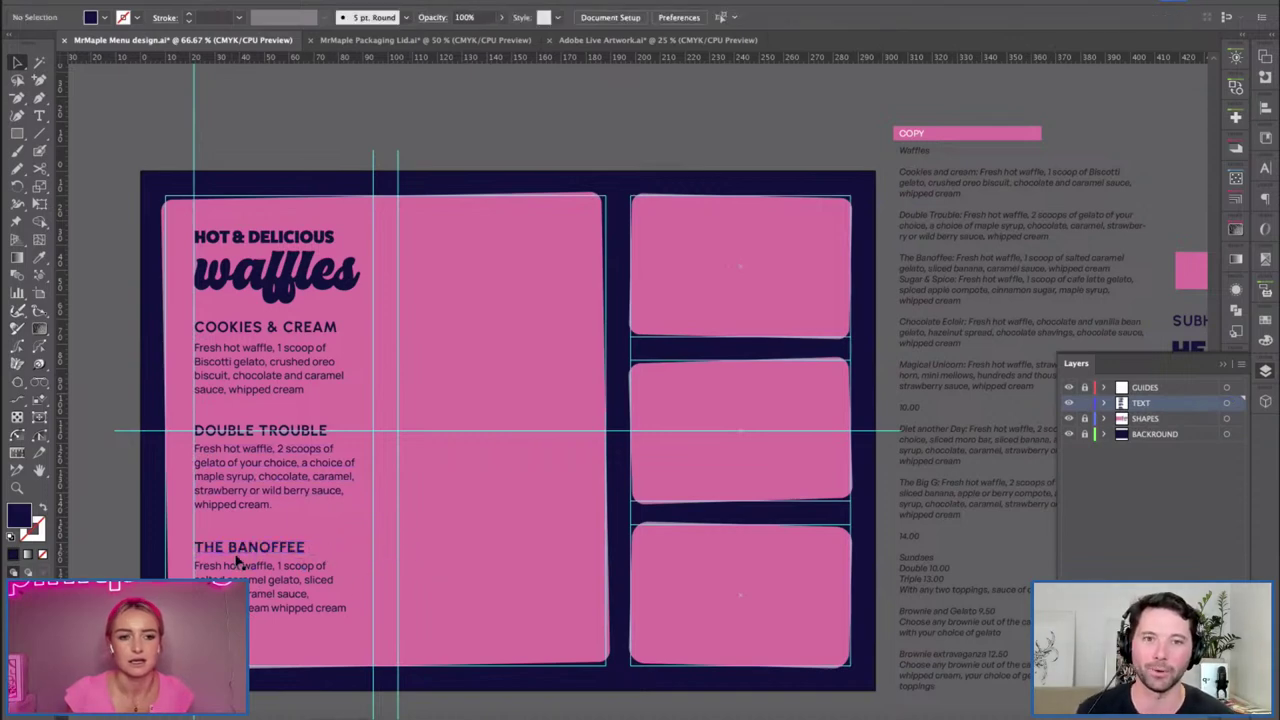
{"action": "left_click", "coordinate": [237, 535]}
{"action": "left_click", "coordinate": [289, 409]}
{"action": "key", "text": "h"}
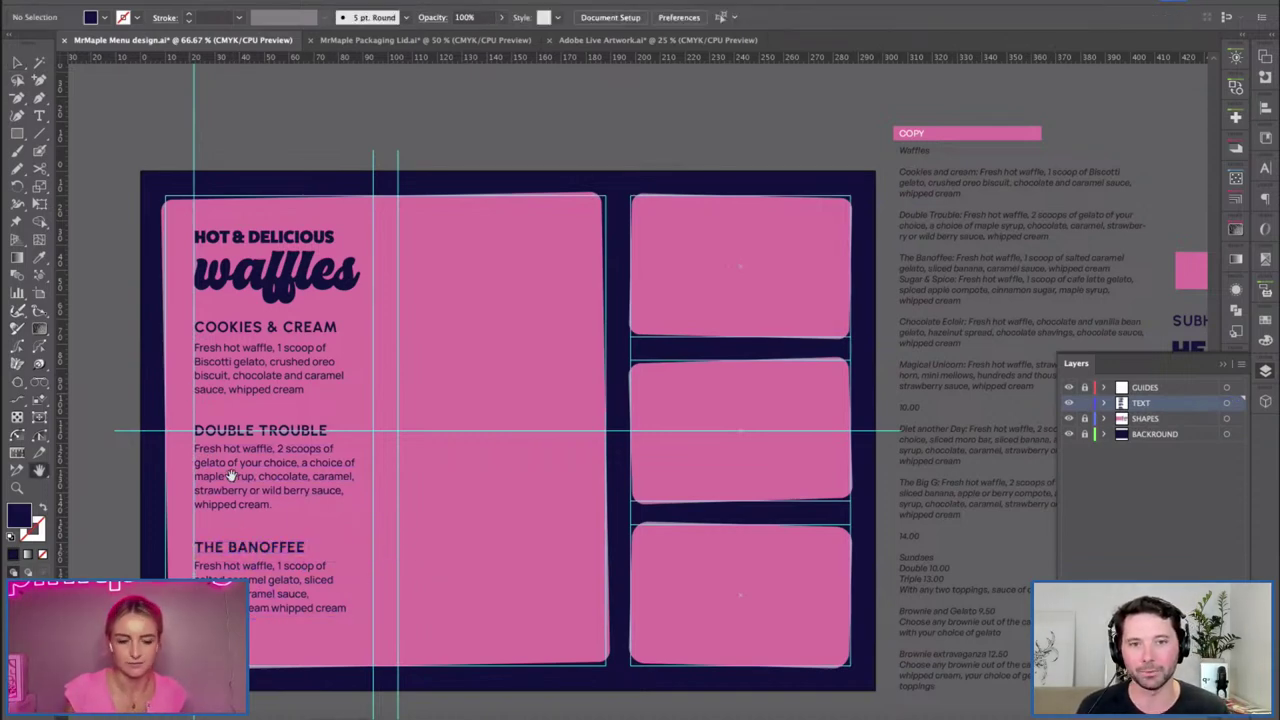
{"action": "key", "text": "ctrl+equal"}
{"action": "scroll", "coordinate": [173, 459], "scroll_direction": "left", "scroll_amount": 5}
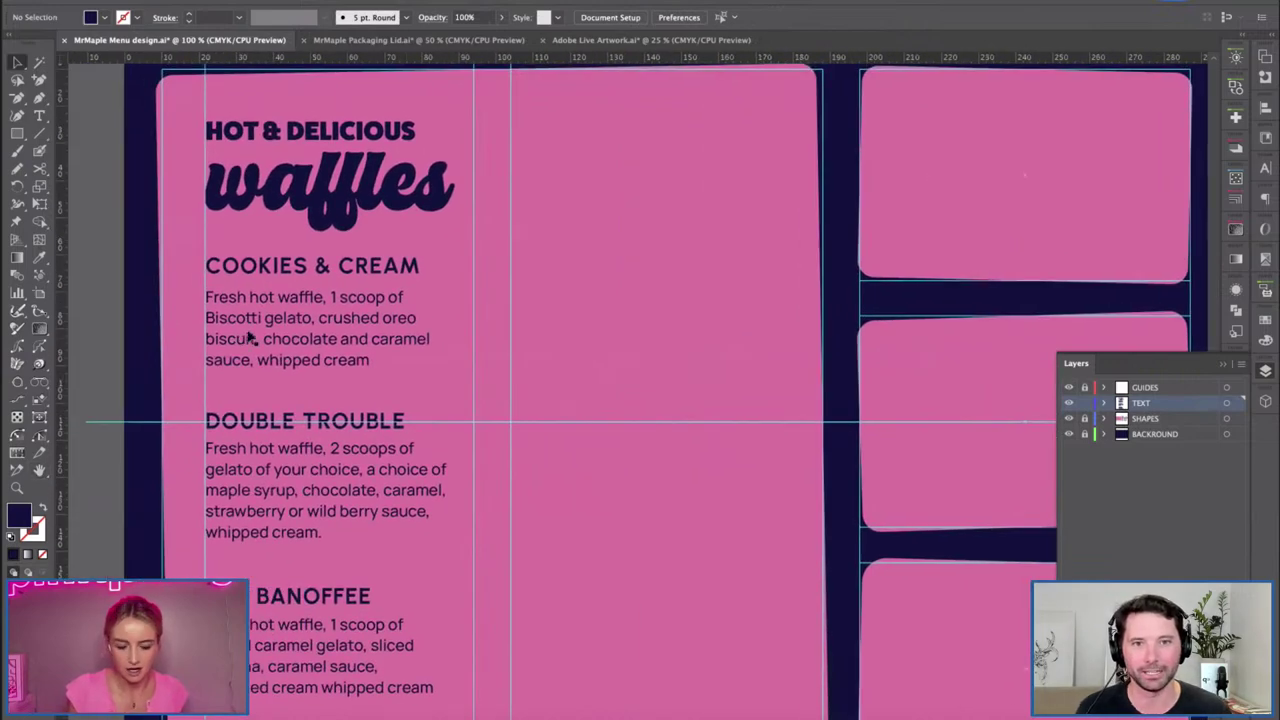
Nudge the Cookies & Cream description up twice.
{"action": "key", "text": "v"}
{"action": "left_click", "coordinate": [240, 338]}
{"action": "key", "text": "Up"}
{"action": "key", "text": "Up"}
{"action": "key", "text": "Up"}
{"action": "left_click", "coordinate": [249, 382]}
Draw a thin spacer rectangle and place it beneath the Cookies & Cream description.
{"action": "key", "text": "m"}
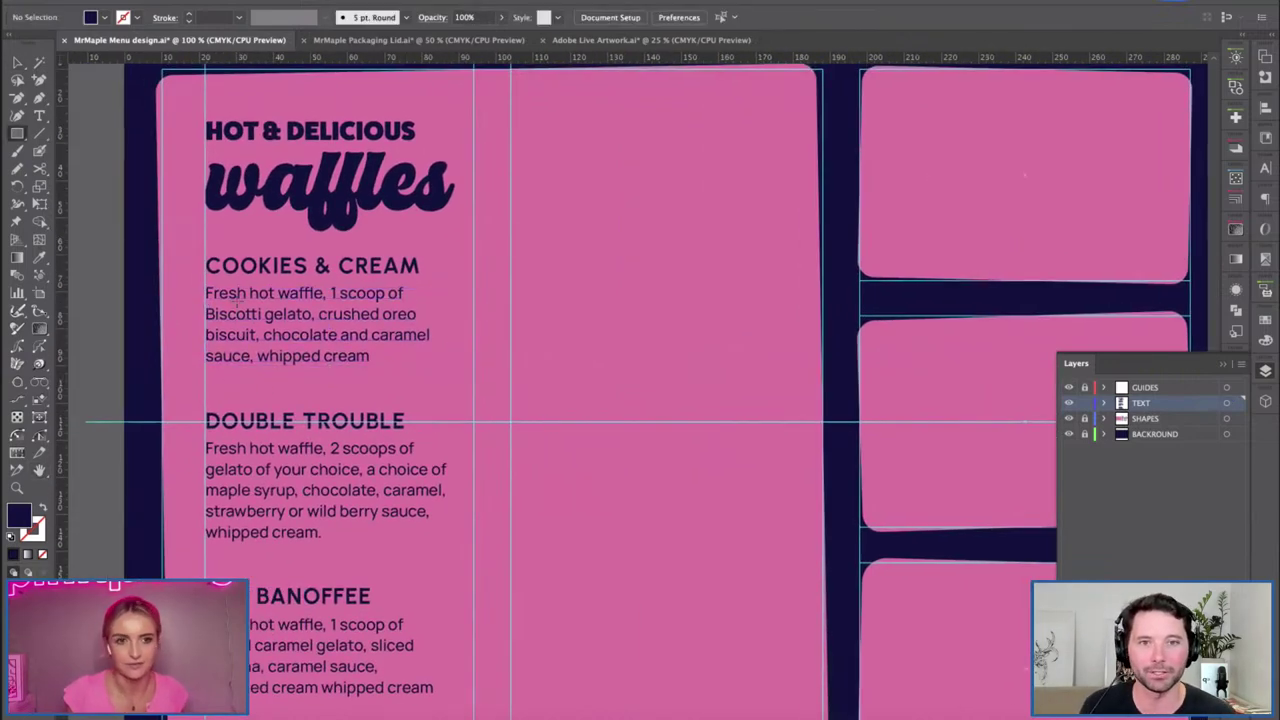
{"action": "mouse_move", "coordinate": [352, 279]}
{"action": "left_mouse_down"}
{"action": "mouse_move", "coordinate": [224, 288]}
{"action": "mouse_move", "coordinate": [312, 286]}
{"action": "mouse_move", "coordinate": [314, 366]}
{"action": "left_mouse_up"}
{"action": "key", "text": "v"}
{"action": "key", "text": "ctrl+shift+a"}
{"action": "left_click", "coordinate": [376, 508]}
{"action": "key", "text": "ctrl+shift+a"}
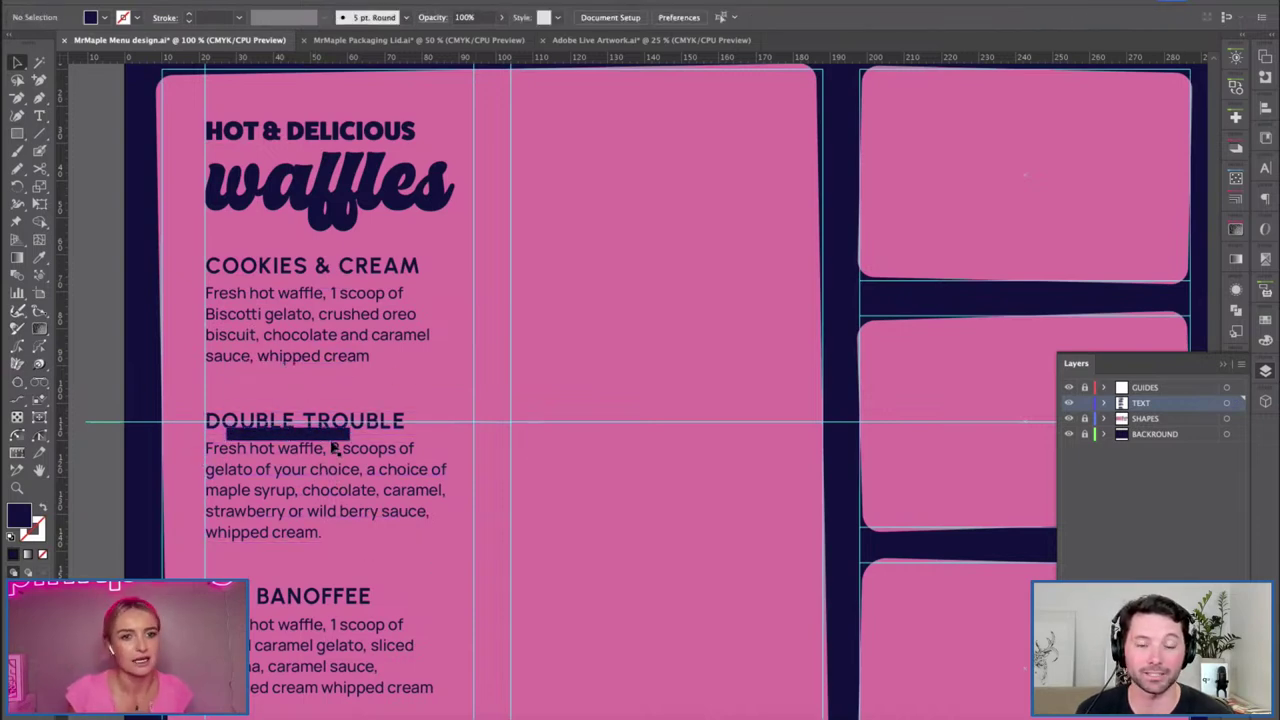
{"action": "left_click_drag", "start_coordinate": [362, 614], "coordinate": [362, 612]}
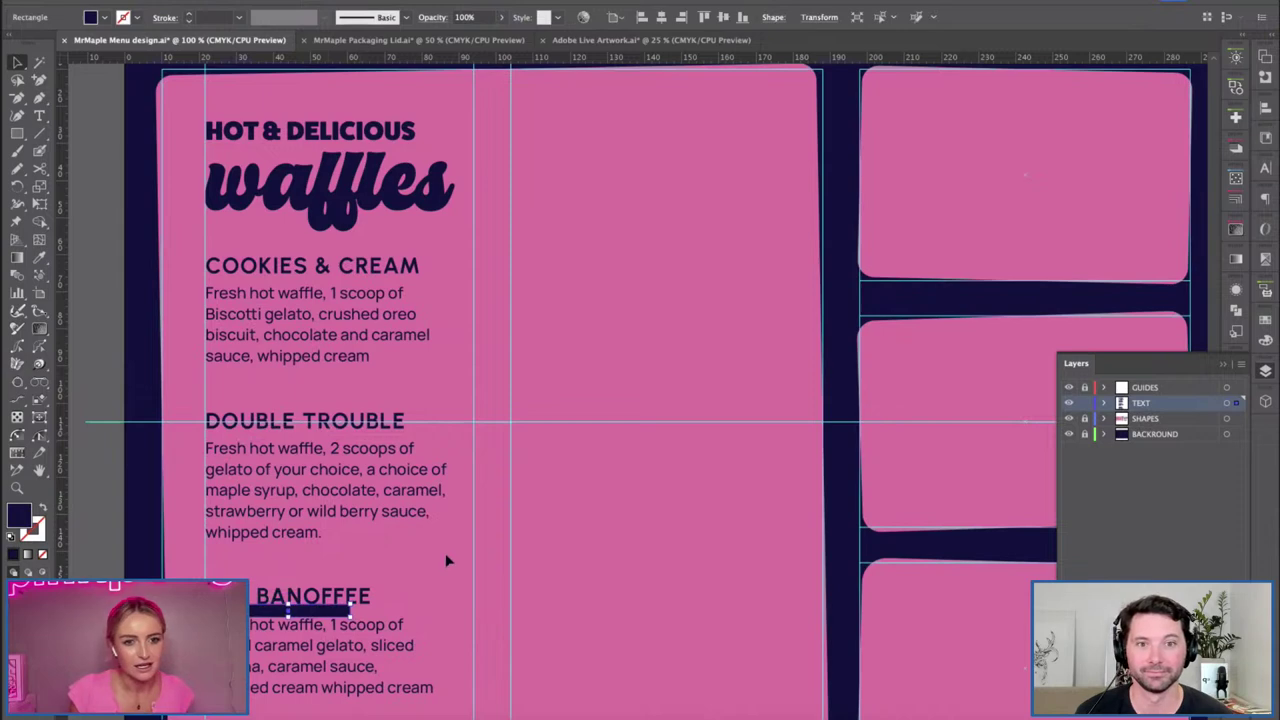
{"action": "key", "text": "ctrl+shift+a"}
{"action": "left_click_drag", "start_coordinate": [284, 378], "coordinate": [293, 410]}
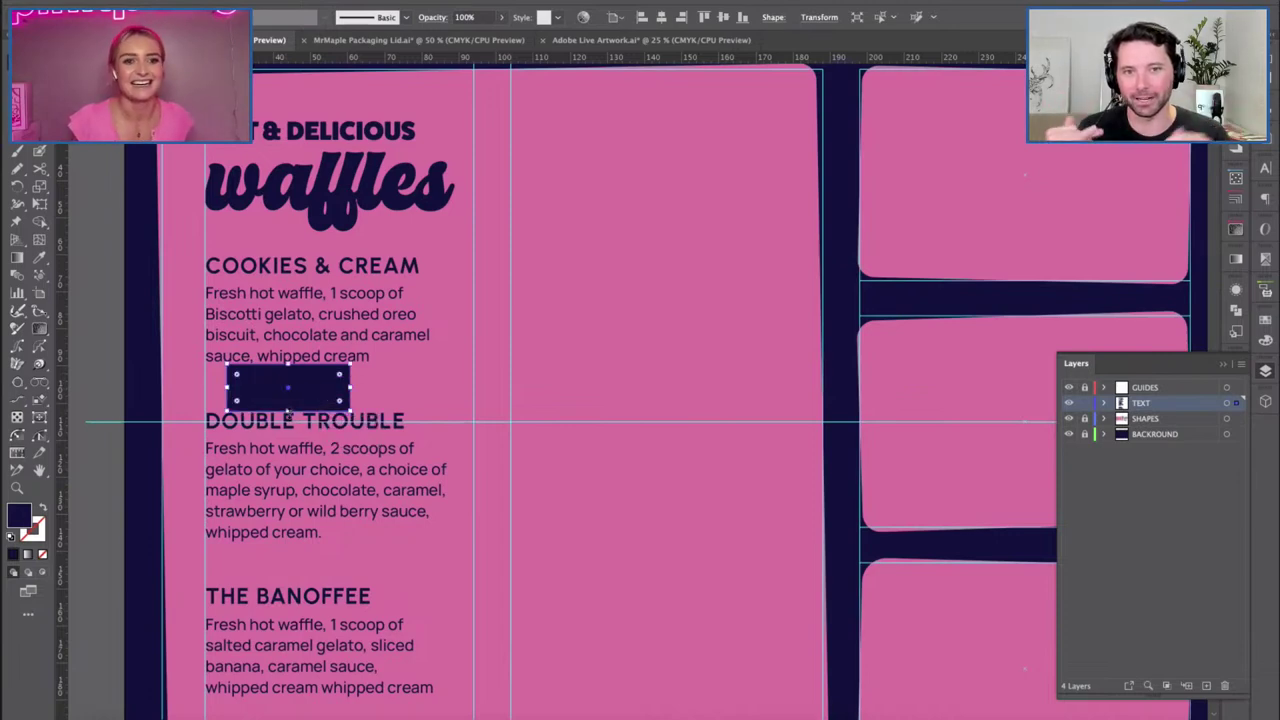
{"action": "left_click_drag", "start_coordinate": [288, 385], "coordinate": [290, 480]}
{"action": "key", "text": "ctrl+z"}
Move the DOUBLE TROUBLE and THE BANOFFEE blocks up against the spacer.
{"action": "left_click", "coordinate": [371, 420]}
{"action": "left_click_drag", "start_coordinate": [371, 420], "coordinate": [305, 543]}
{"action": "left_click_drag", "start_coordinate": [382, 599], "coordinate": [379, 566]}
{"action": "left_click", "coordinate": [669, 585]}
{"action": "key", "text": "ctrl+minus"}
{"action": "key", "text": "h"}
{"action": "left_click_drag", "start_coordinate": [663, 434], "coordinate": [558, 456]}
Delete the already-used waffle paragraphs so the copy starts at Sugar & Spice.
{"action": "key", "text": "v"}
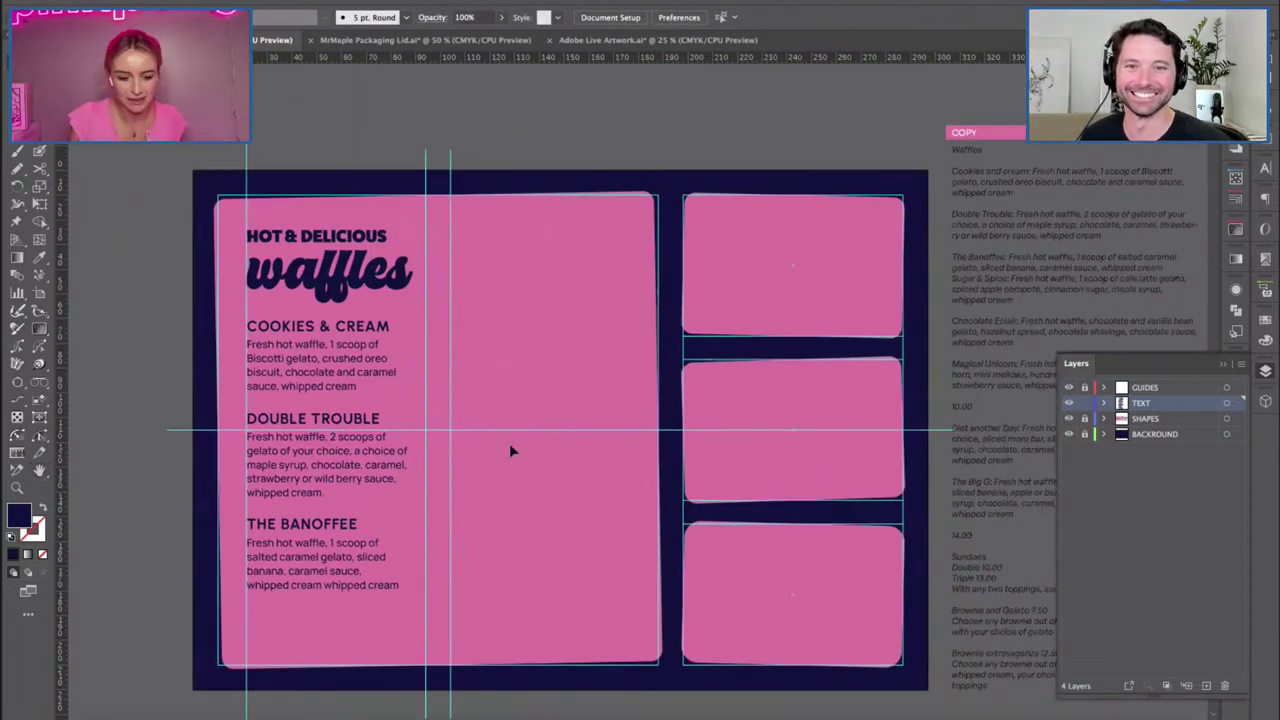
{"action": "scroll", "coordinate": [571, 486], "scroll_direction": "right", "scroll_amount": 2}
{"action": "scroll", "coordinate": [520, 380], "scroll_direction": "right", "scroll_amount": 5}
{"action": "scroll", "coordinate": [520, 370], "scroll_direction": "right", "scroll_amount": 2}
{"action": "scroll", "coordinate": [840, 280], "scroll_direction": "up", "scroll_amount": 3}
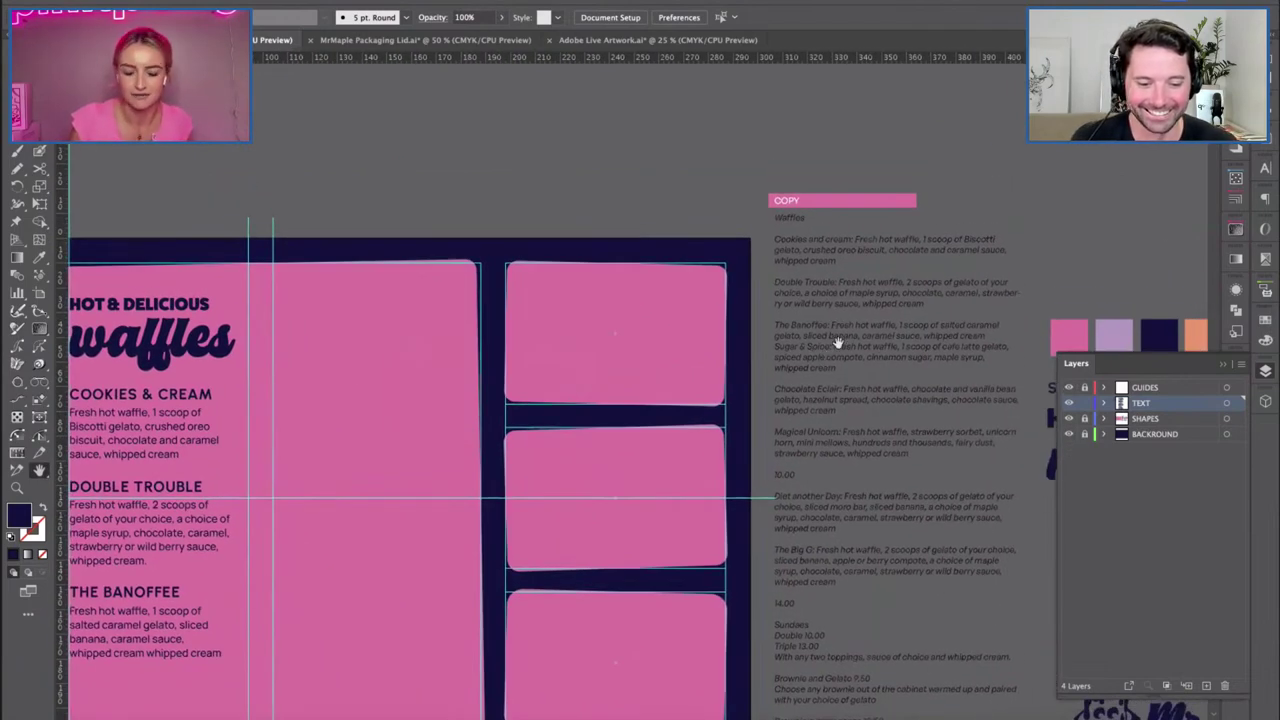
{"action": "left_click", "coordinate": [838, 345]}
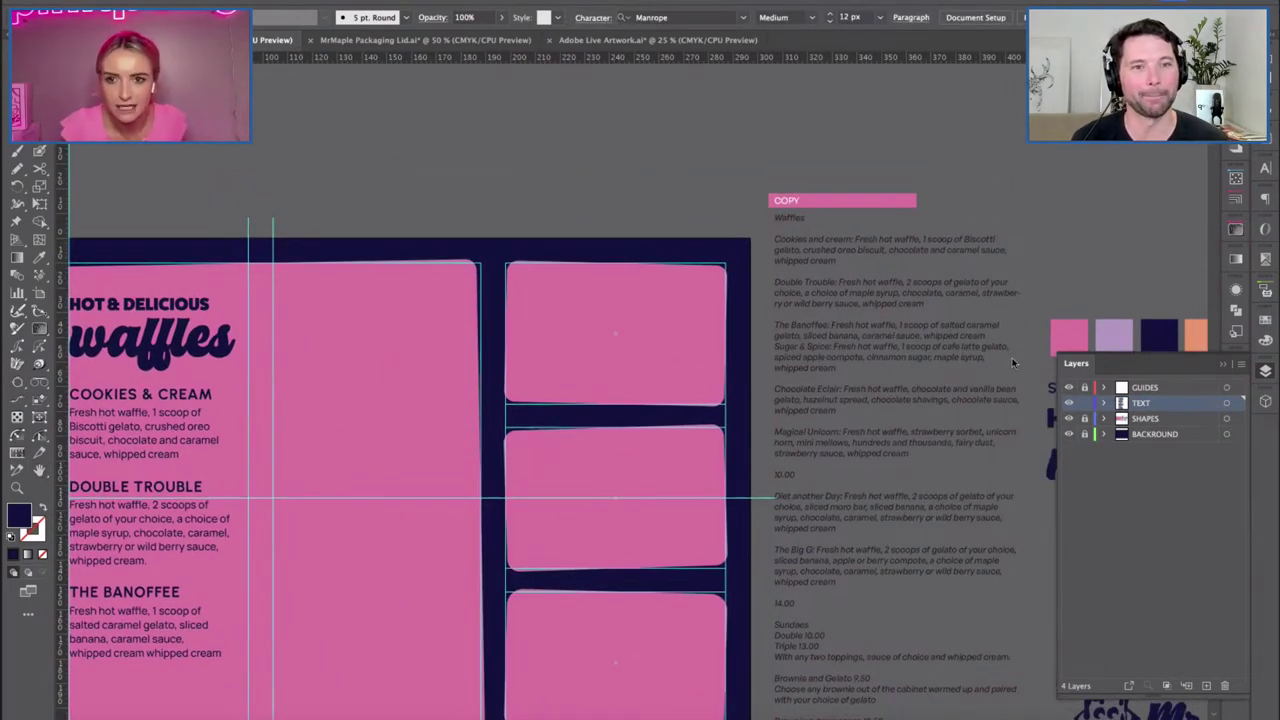
{"action": "left_click", "coordinate": [920, 345]}
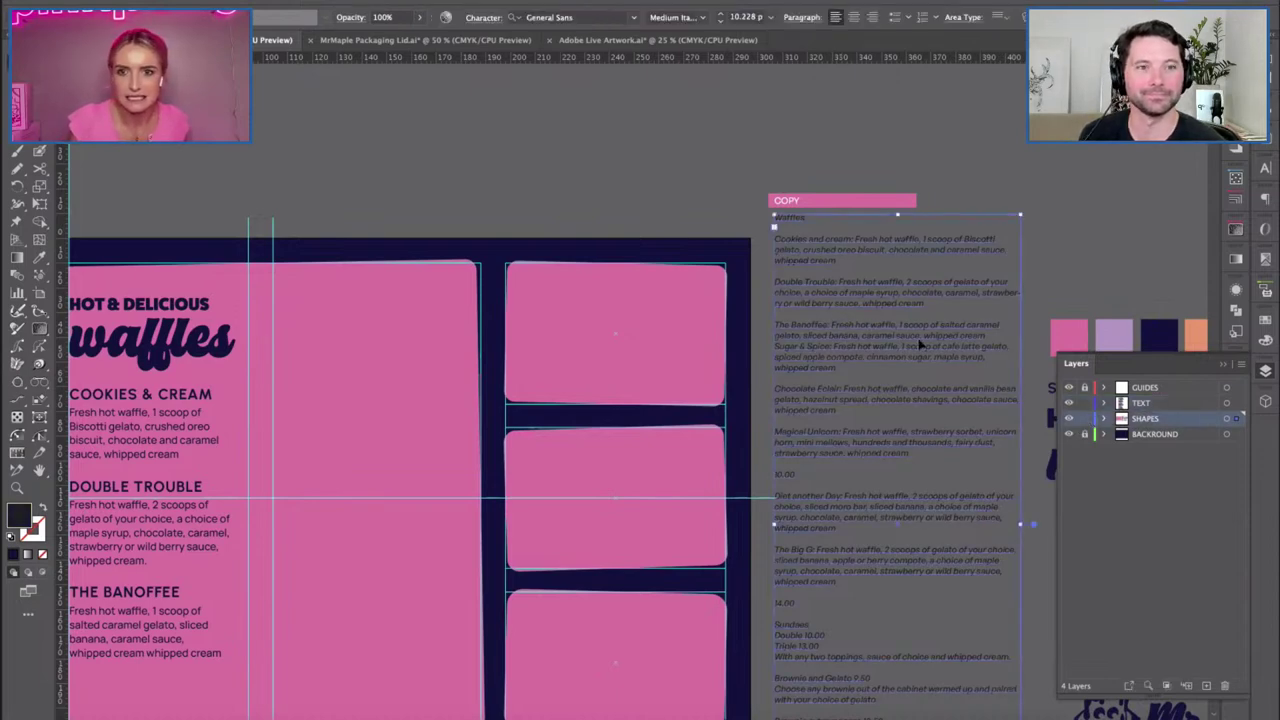
{"action": "double_click", "coordinate": [994, 338]}
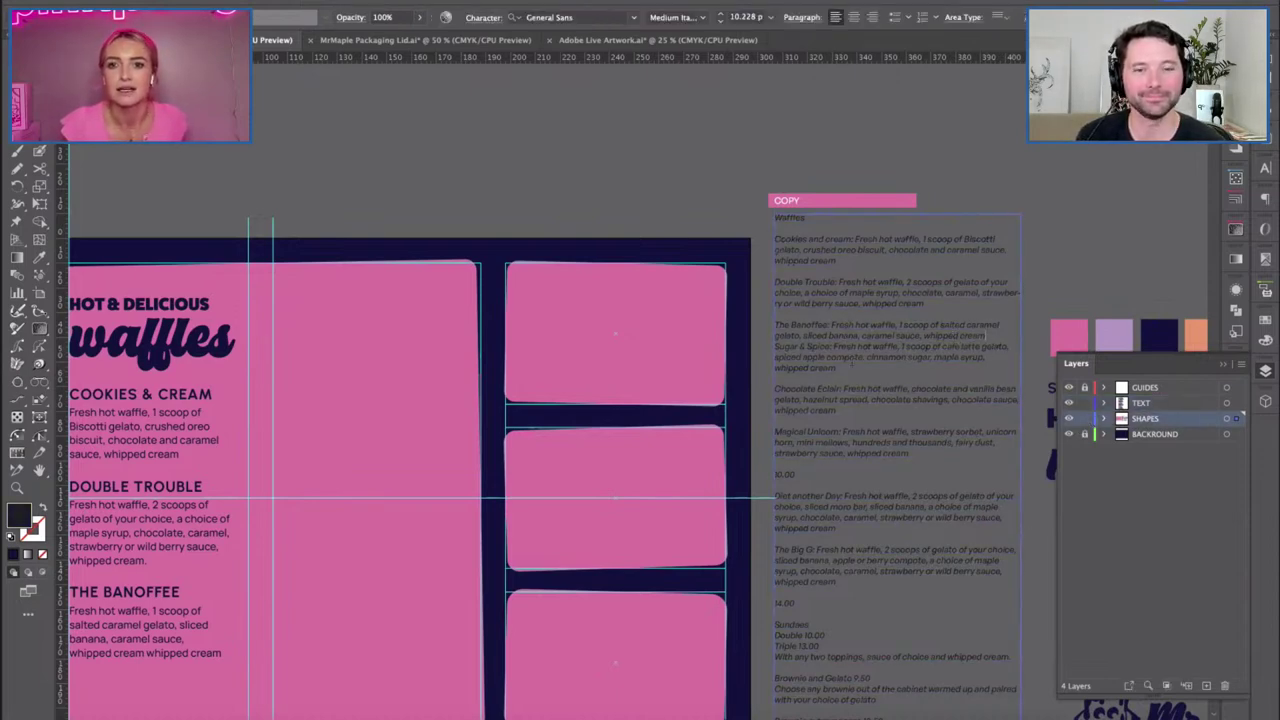
{"action": "key", "text": "shift+Up"}
{"action": "key", "text": "shift+Up"}
{"action": "key", "text": "shift+Up"}
{"action": "key", "text": "shift+Up"}
{"action": "key", "text": "shift+Up"}
{"action": "key", "text": "shift+Up"}
{"action": "key", "text": "shift+Up"}
{"action": "key", "text": "shift+Up"}
{"action": "key", "text": "shift+Up"}
{"action": "key", "text": "shift+Up"}
{"action": "key", "text": "shift+Up"}
{"action": "key", "text": "shift+Up"}
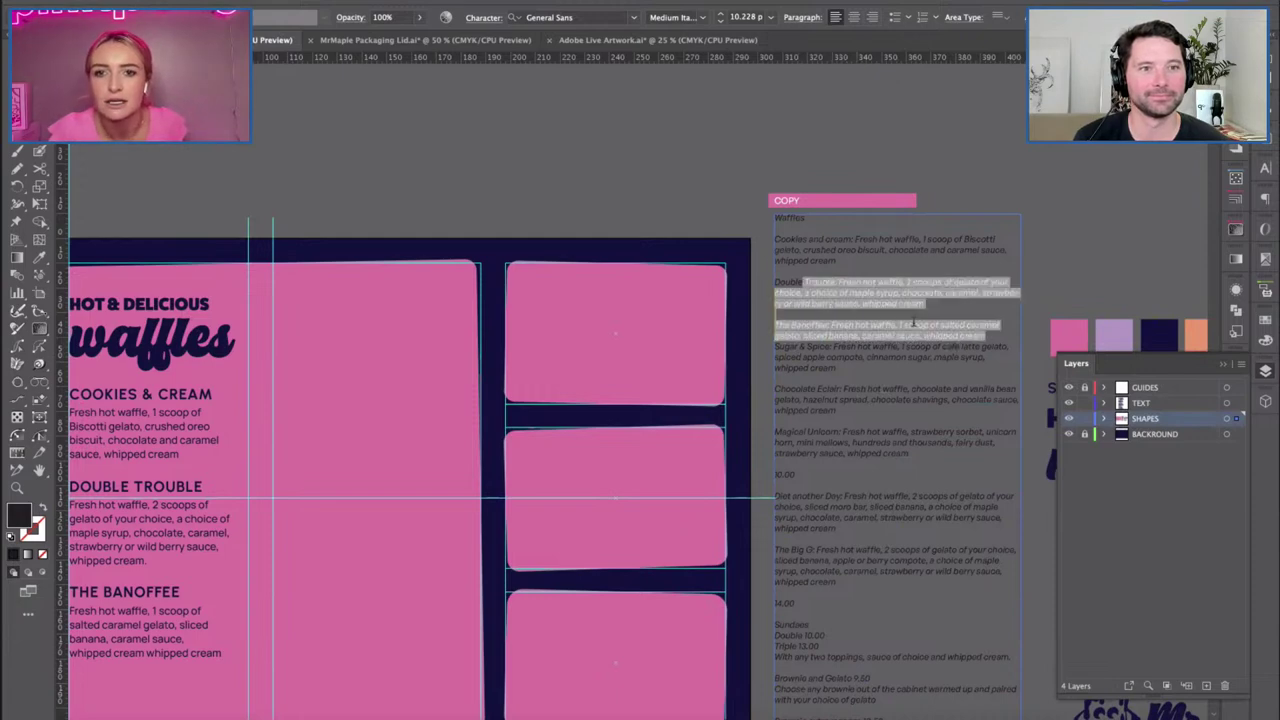
{"action": "key", "text": "BackSpace"}
{"action": "key", "text": "Delete"}
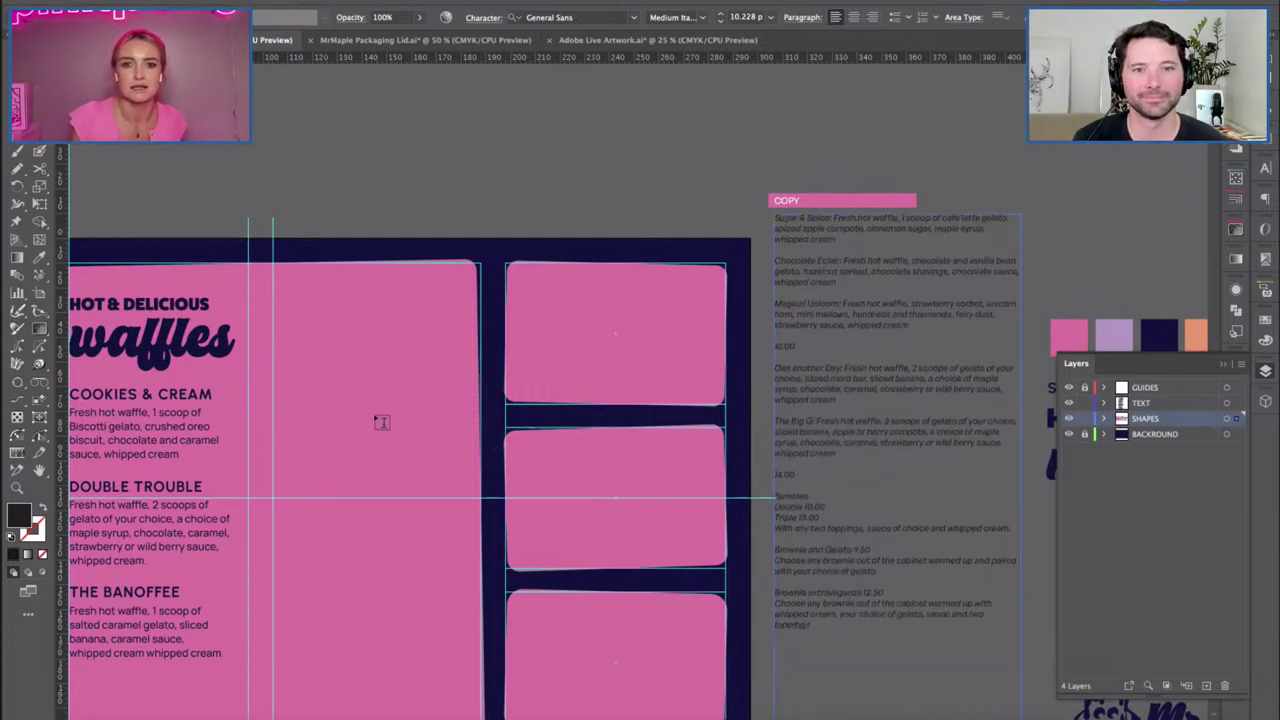
{"action": "key", "text": "Escape"}
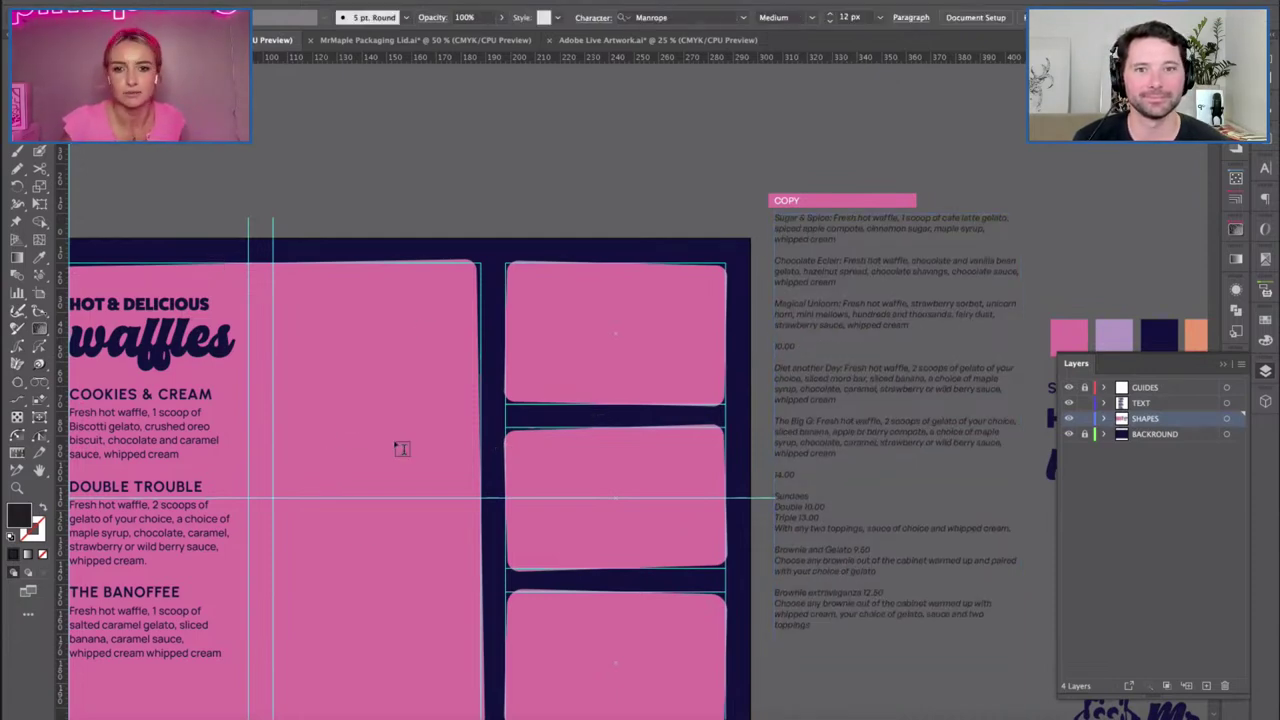
Undo an accidental pink panel move and lock the SHAPES layer.
{"action": "left_click_drag", "start_coordinate": [368, 418], "coordinate": [495, 366]}
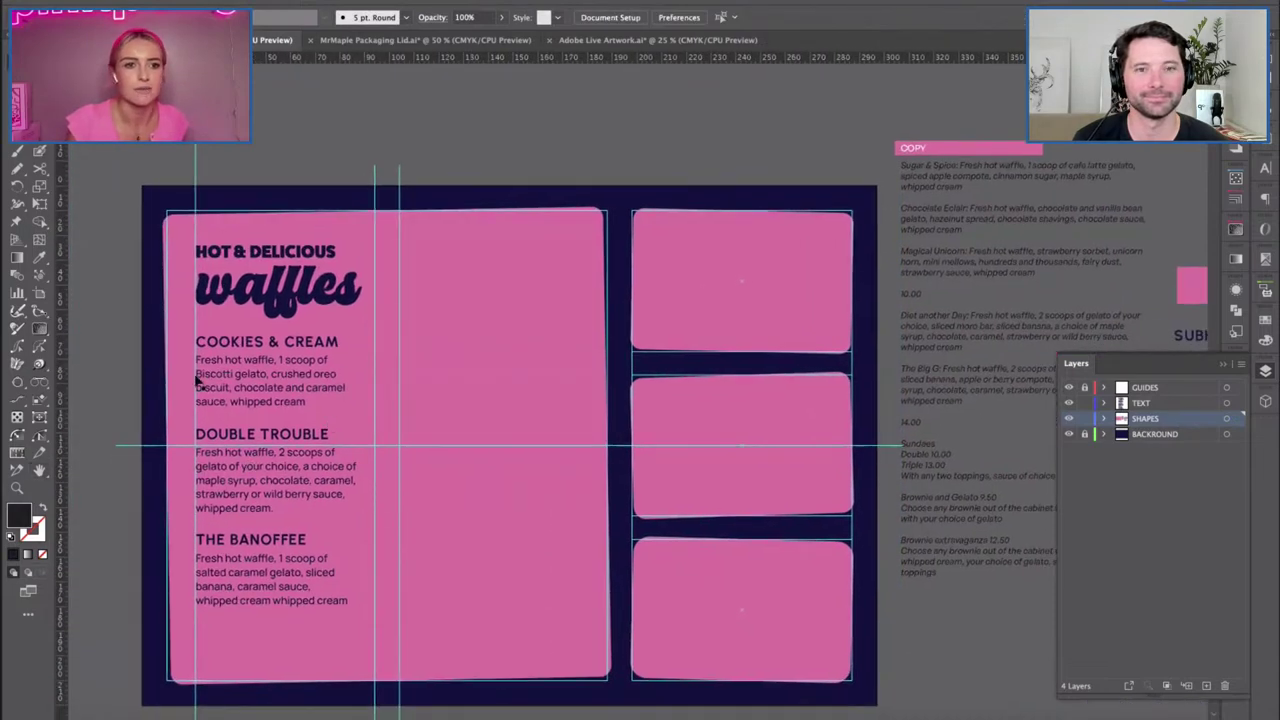
{"action": "left_click_drag", "start_coordinate": [174, 383], "coordinate": [280, 385]}
{"action": "key", "text": "ctrl+z"}
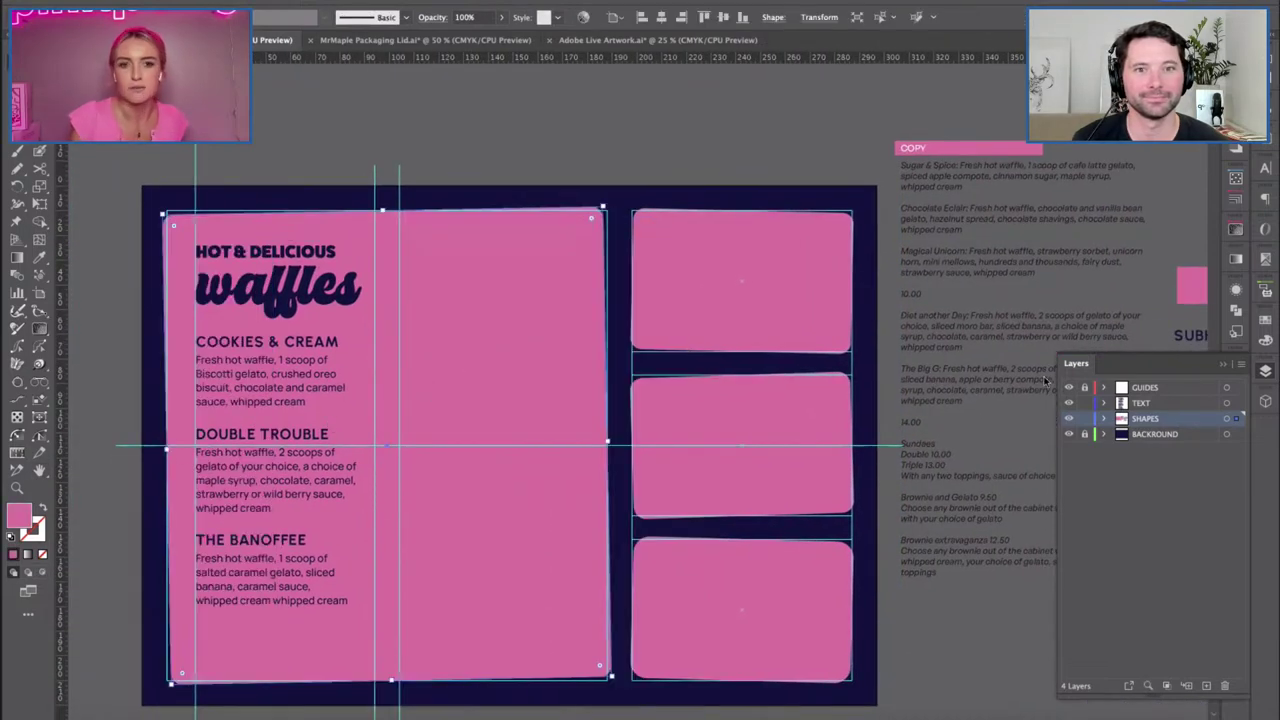
{"action": "left_click", "coordinate": [1084, 419]}
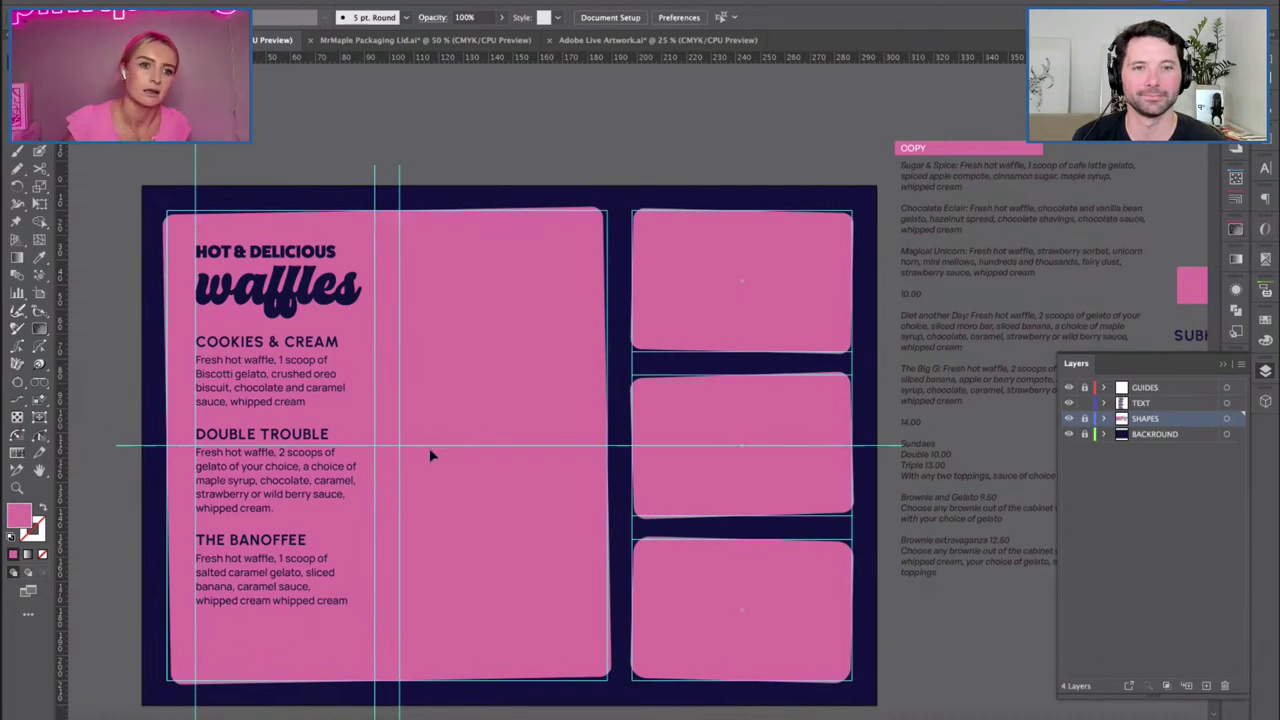
{"action": "left_click_drag", "start_coordinate": [534, 389], "coordinate": [443, 389]}
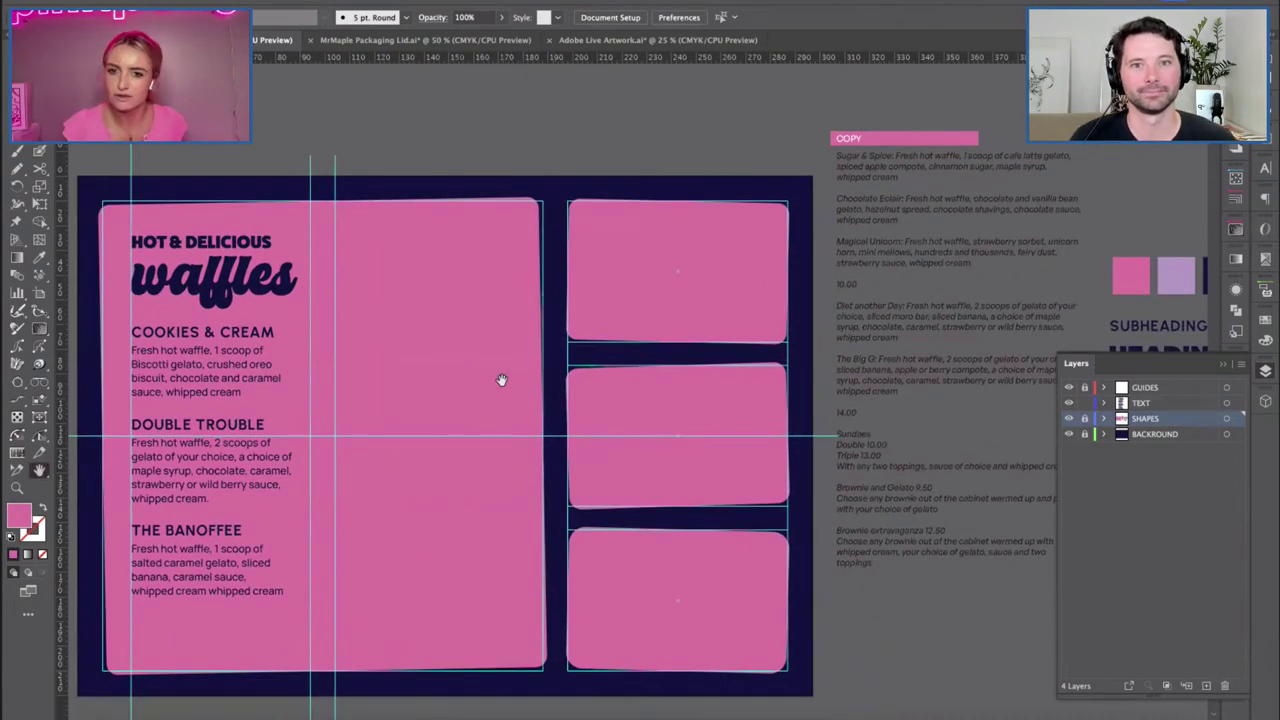
{"action": "scroll", "coordinate": [784, 378], "scroll_direction": "down", "scroll_amount": 3}
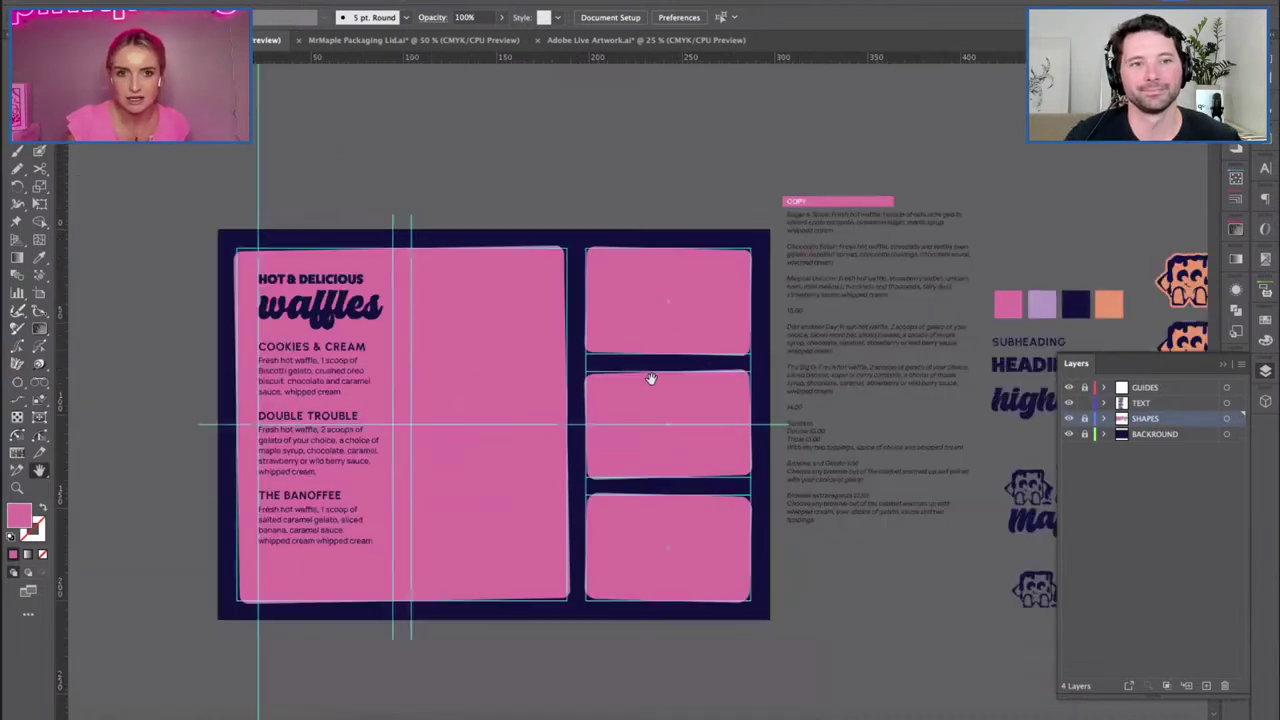
{"action": "scroll", "coordinate": [706, 363], "scroll_direction": "right", "scroll_amount": 3}
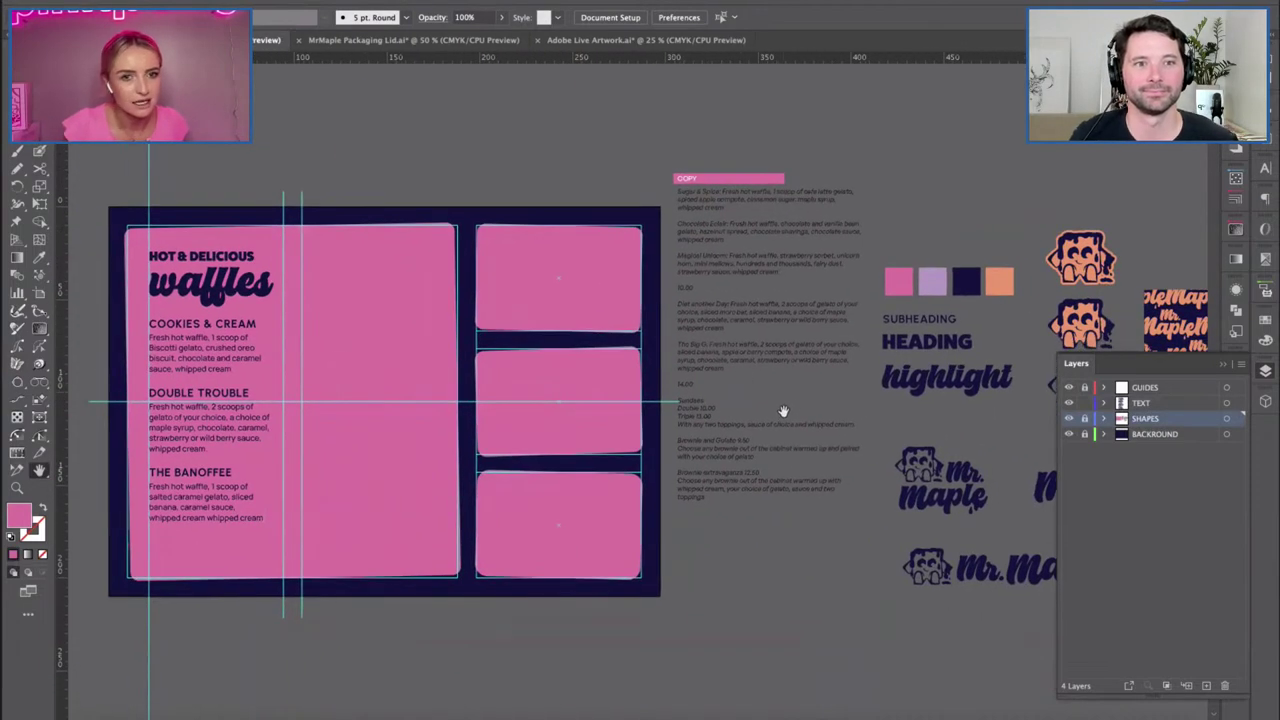
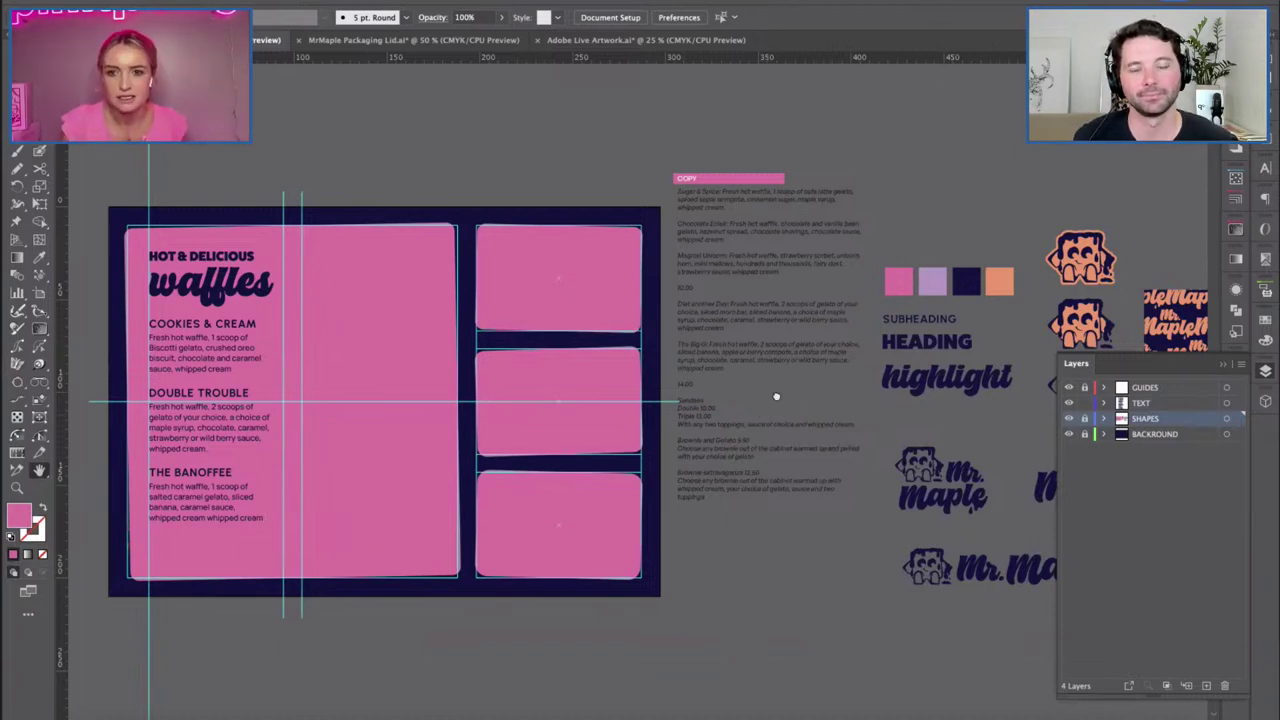
Move the logo artwork from the SHAPES layer onto the TEXT layer.
{"action": "scroll", "coordinate": [815, 407], "scroll_direction": "right", "scroll_amount": 4}
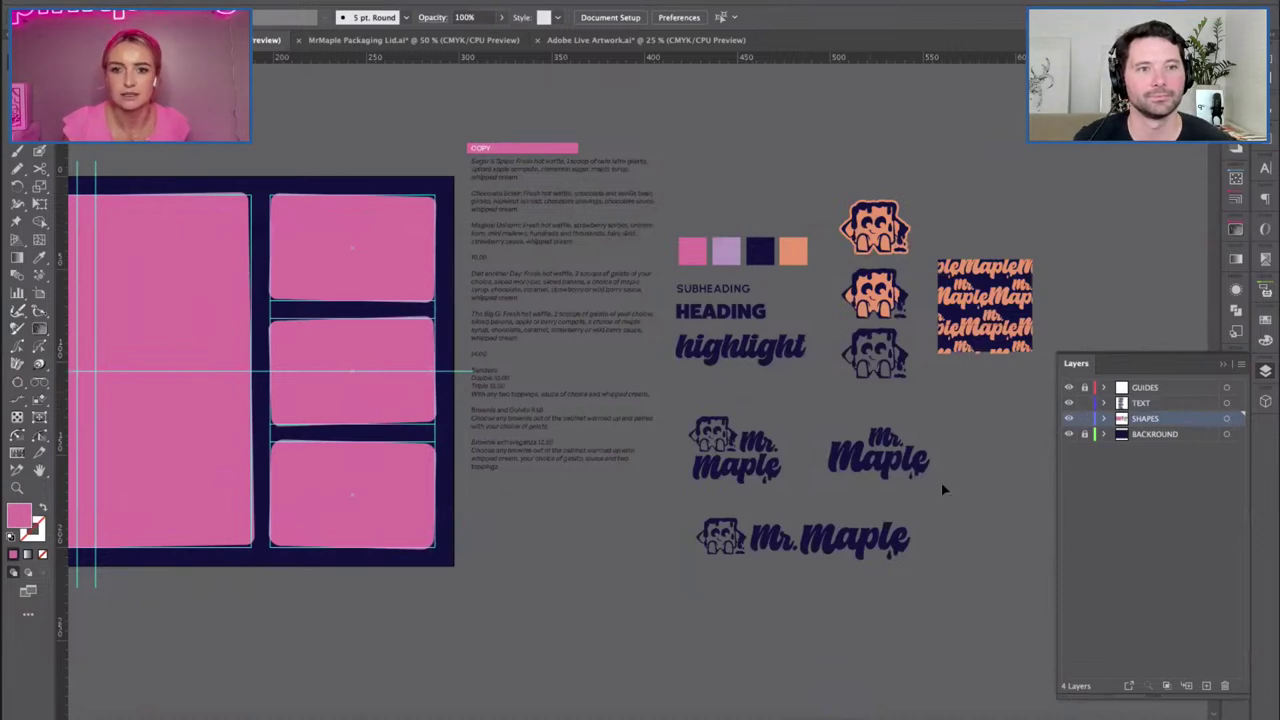
{"action": "left_click", "coordinate": [1227, 418]}
{"action": "left_click_drag", "start_coordinate": [1238, 419], "coordinate": [1237, 402]}
Place the Mr. Maple logo and the waffle mascot at the top of the left panel.
{"action": "left_click", "coordinate": [571, 265]}
{"action": "left_click", "coordinate": [708, 168]}
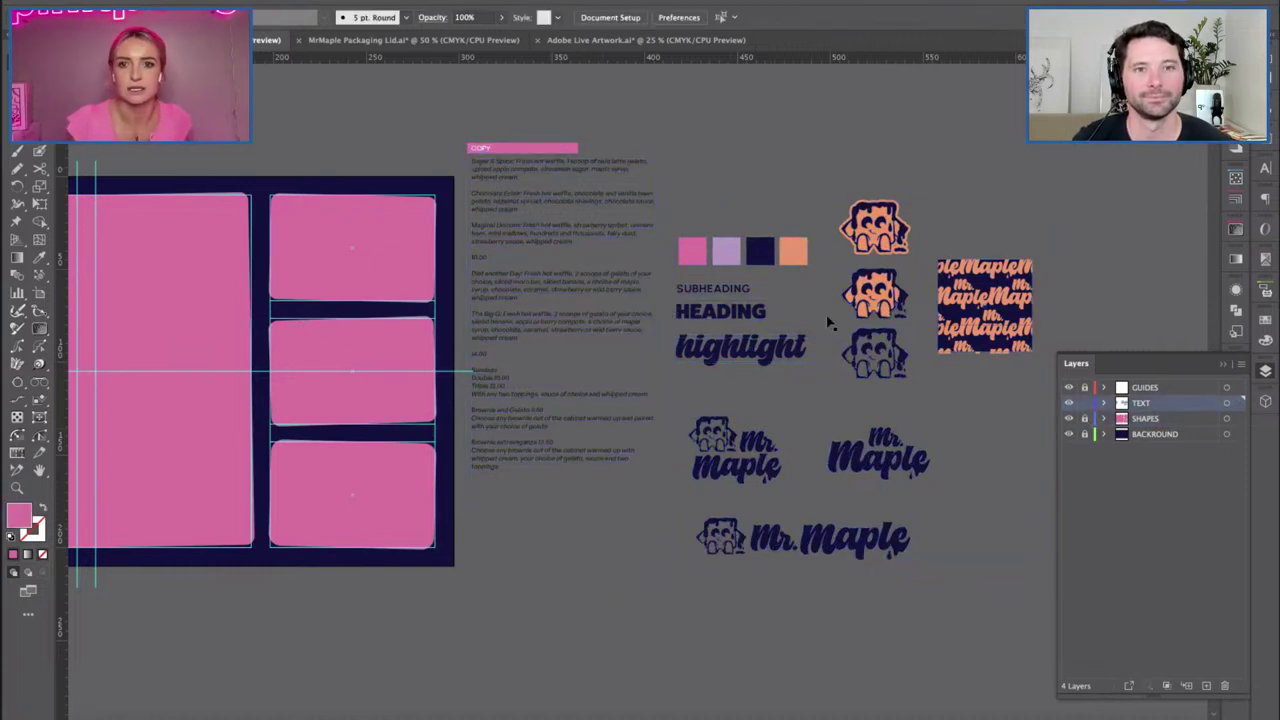
{"action": "left_click", "coordinate": [852, 455]}
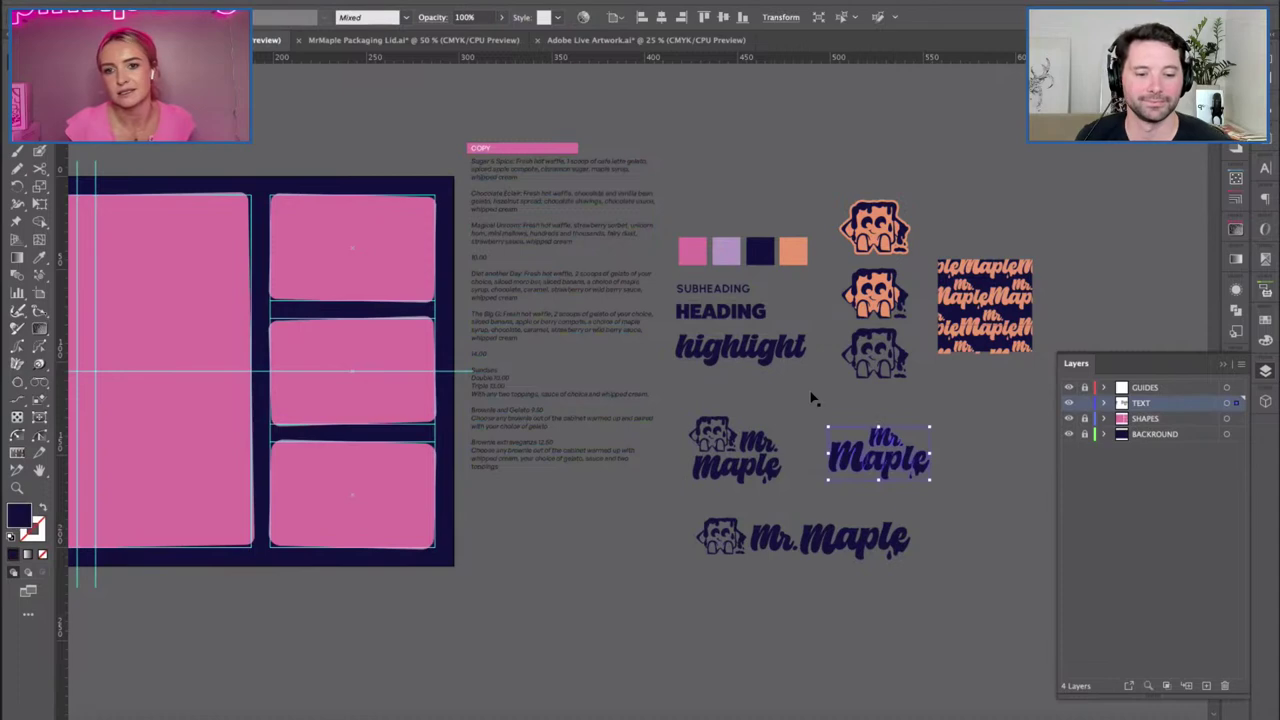
{"action": "left_click_drag", "start_coordinate": [838, 435], "coordinate": [170, 223]}
{"action": "left_click_drag", "start_coordinate": [240, 180], "coordinate": [166, 178]}
{"action": "scroll", "coordinate": [366, 366], "scroll_direction": "left", "scroll_amount": 10}
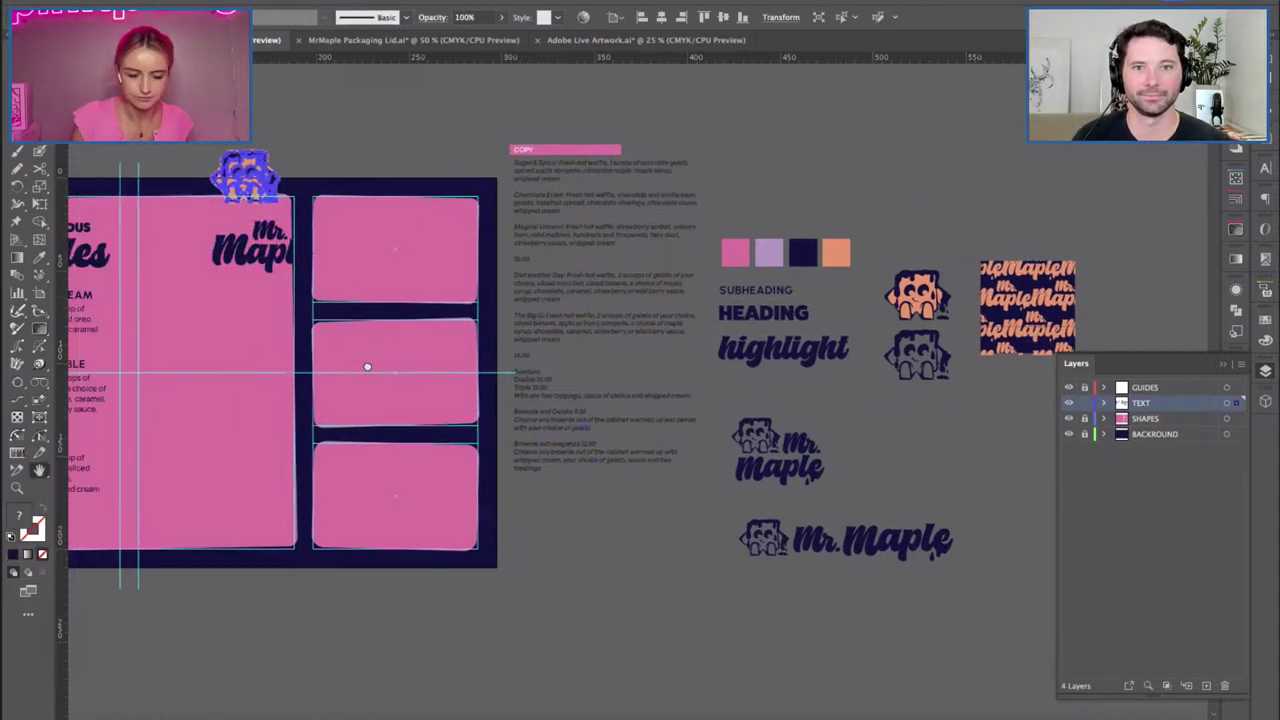
{"action": "left_click", "coordinate": [403, 215]}
Lower the menu text block and move the Mr. Maple logo to the panel's top-left.
{"action": "left_click", "coordinate": [330, 494]}
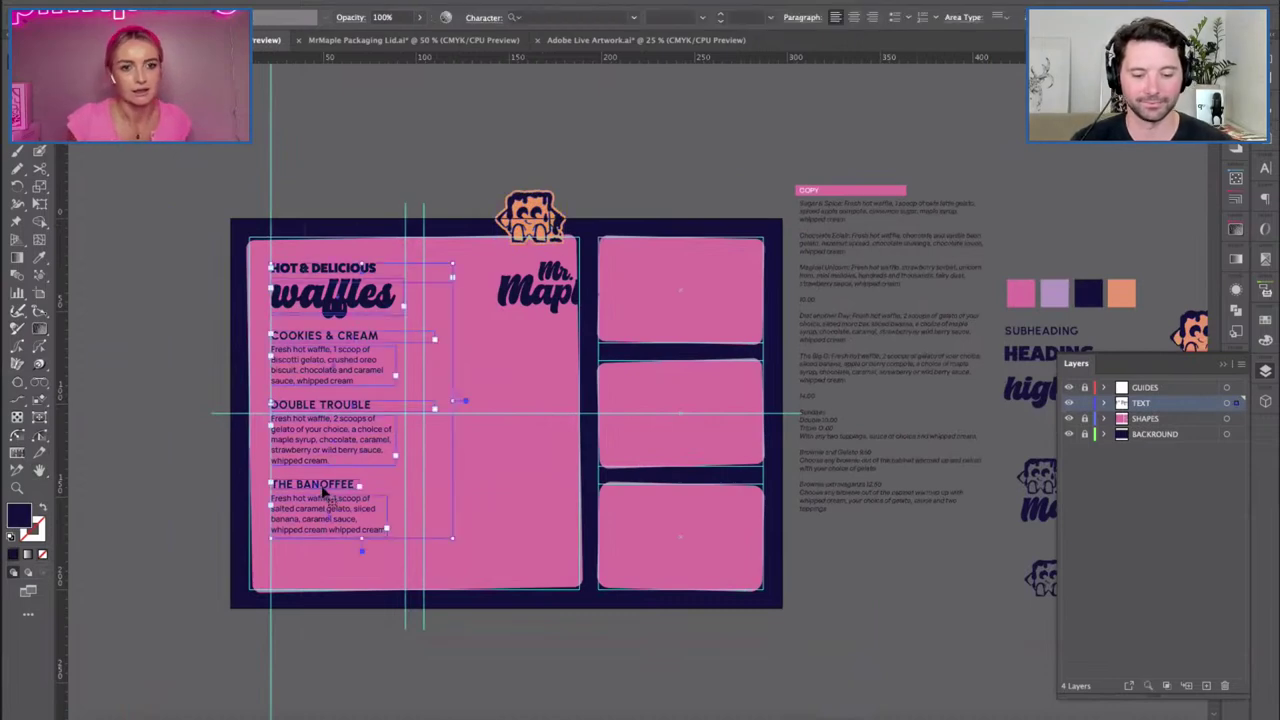
{"action": "left_click_drag", "start_coordinate": [318, 496], "coordinate": [213, 531]}
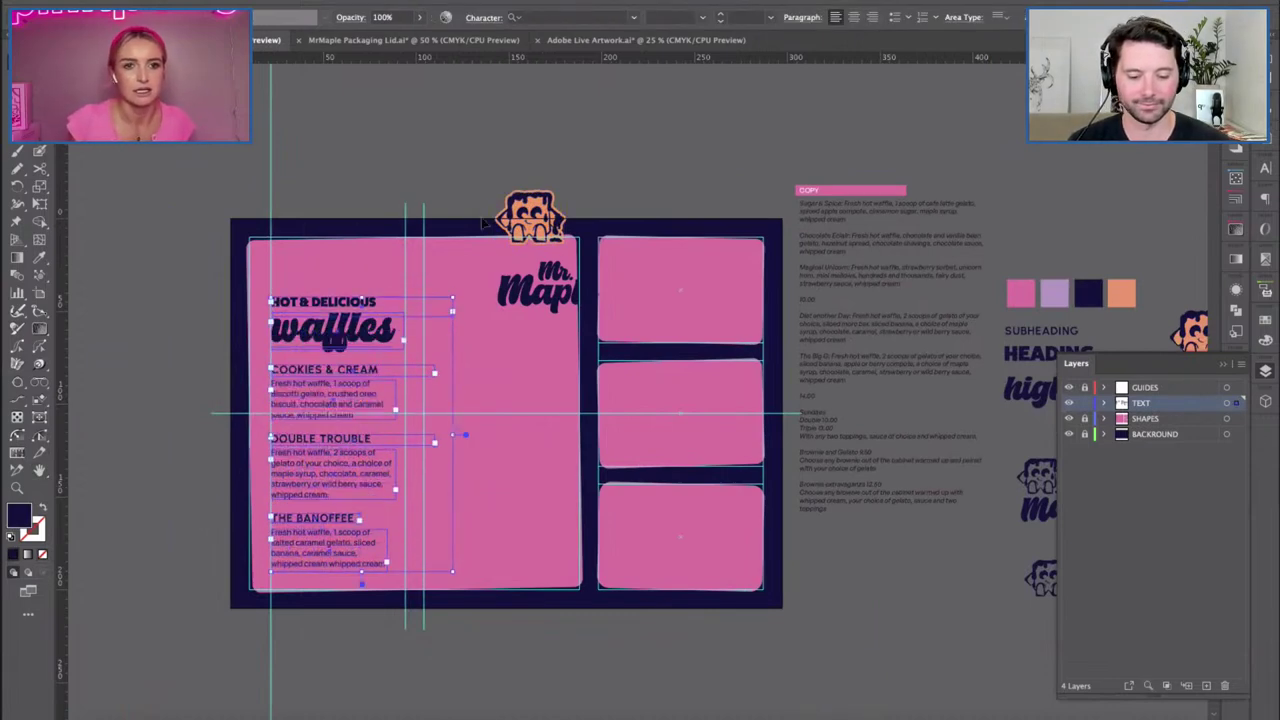
{"action": "left_click_drag", "start_coordinate": [540, 288], "coordinate": [332, 256]}
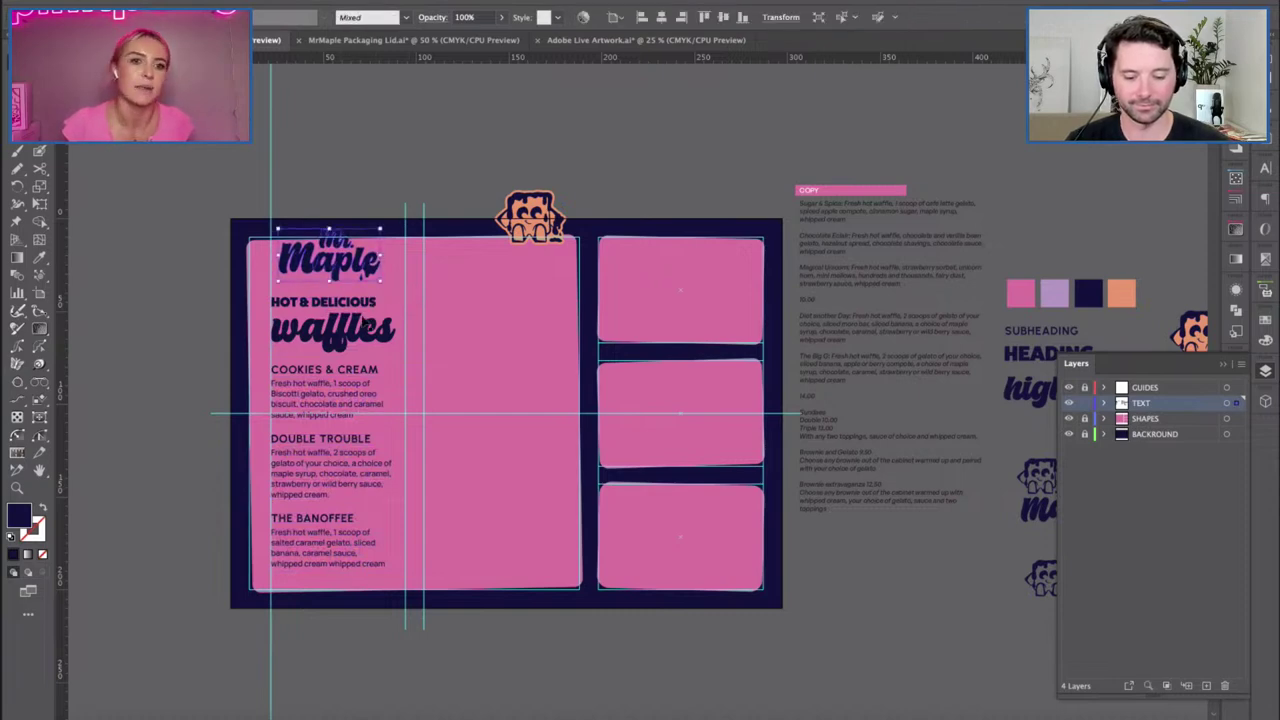
{"action": "left_click", "coordinate": [497, 357]}
Move the waffles headline right and place HOT & DELICIOUS just above COOKIES & CREAM.
{"action": "key", "text": "ctrl+equal"}
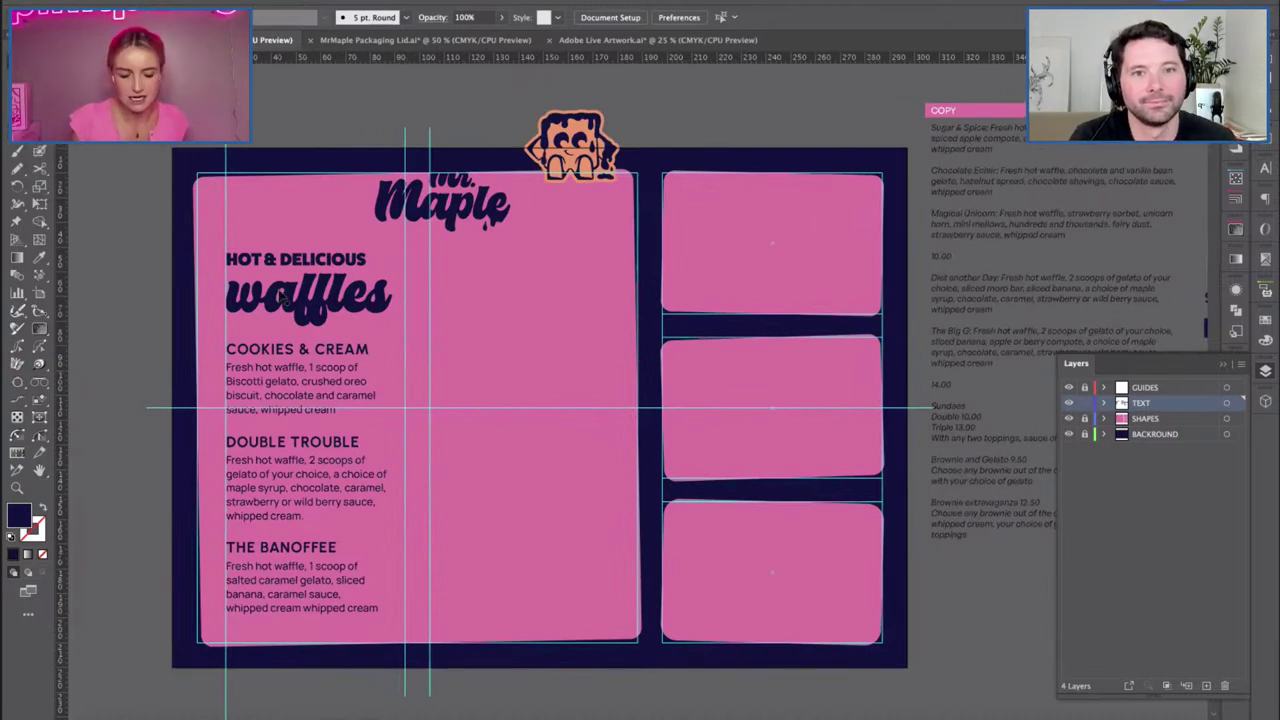
{"action": "left_click_drag", "start_coordinate": [226, 283], "coordinate": [515, 312]}
{"action": "left_click_drag", "start_coordinate": [325, 278], "coordinate": [325, 351]}
{"action": "left_click", "coordinate": [300, 262]}
{"action": "key", "text": "b"}
{"action": "key", "text": "ctrl+plus"}
{"action": "key", "text": "h"}
{"action": "left_click_drag", "start_coordinate": [337, 291], "coordinate": [579, 443]}
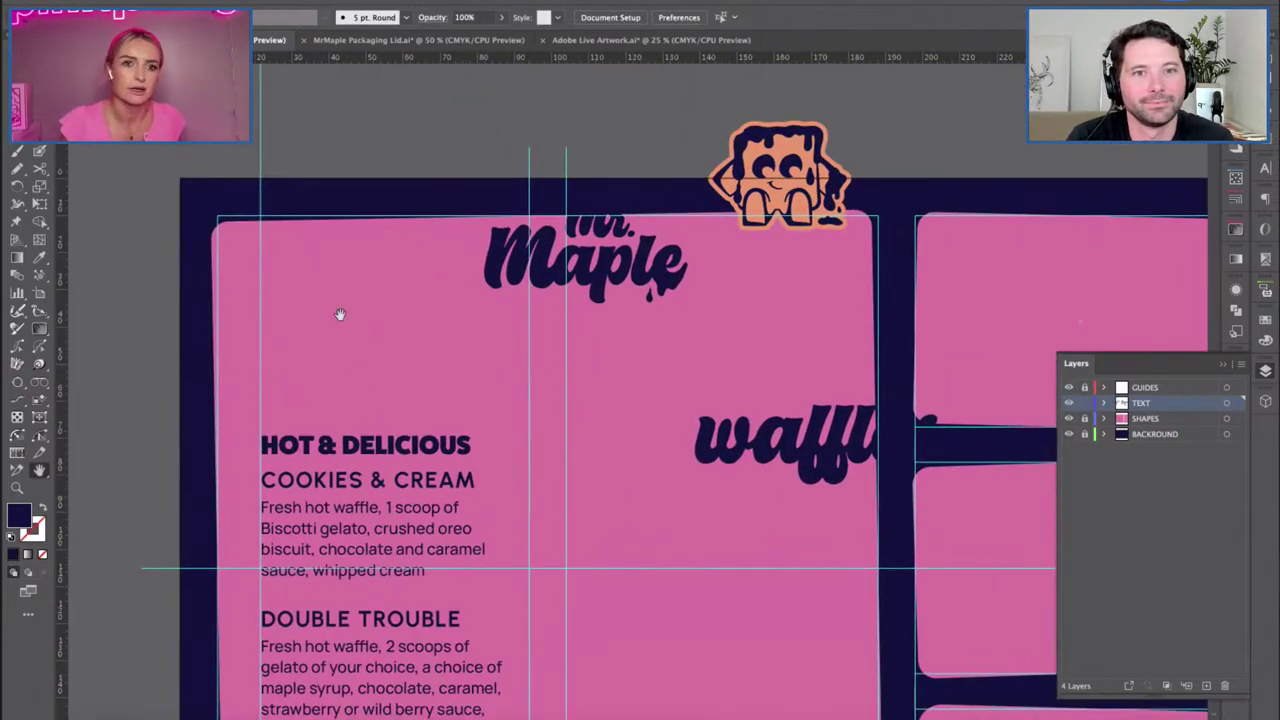
Add a new layer for the drip artwork below the TEXT layer.
{"action": "left_click", "coordinate": [1206, 686]}
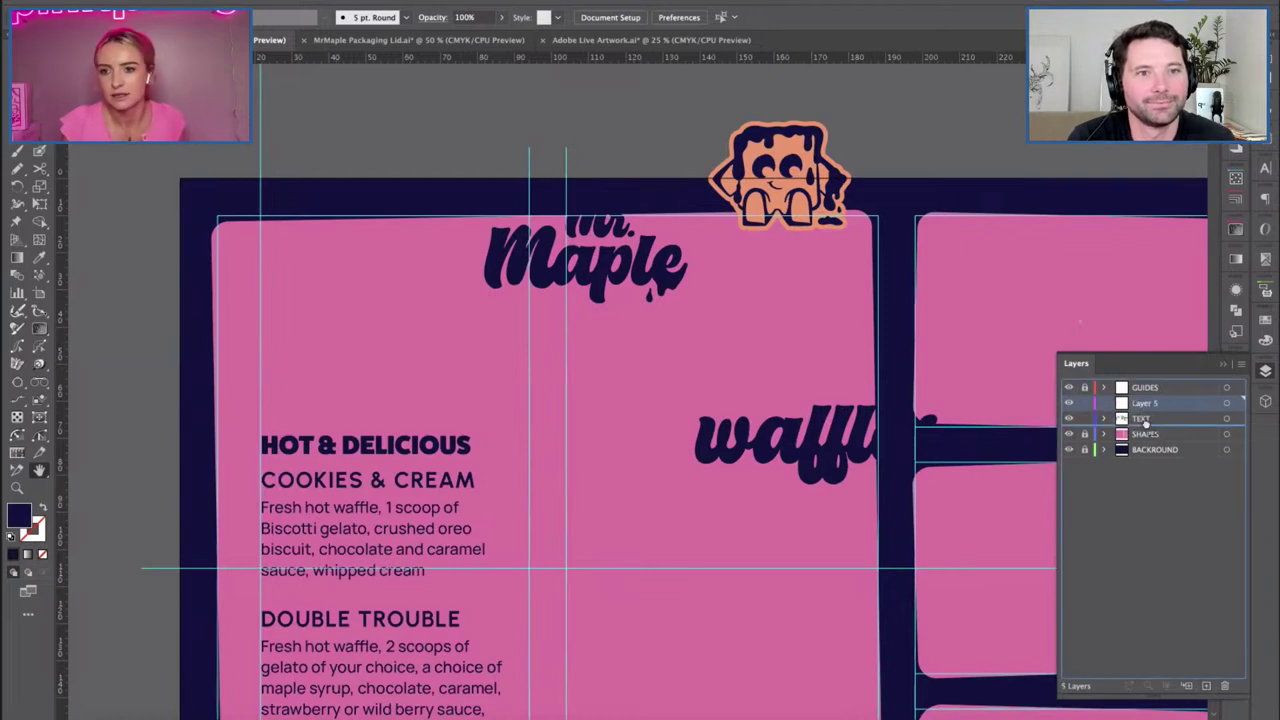
{"action": "left_click_drag", "start_coordinate": [334, 281], "coordinate": [331, 280]}
{"action": "scroll", "coordinate": [331, 280], "scroll_direction": "right", "scroll_amount": 1}
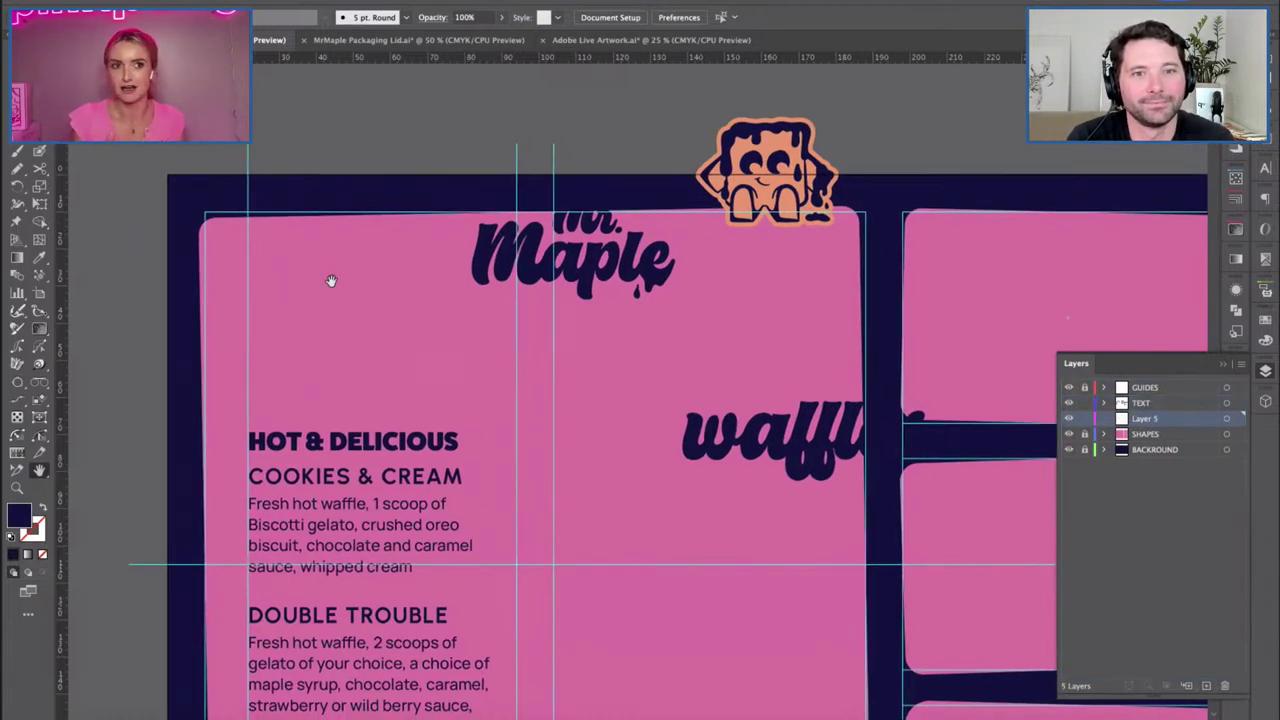
Try out the Paintbrush and set its colour to dark navy.
{"action": "key", "text": "b"}
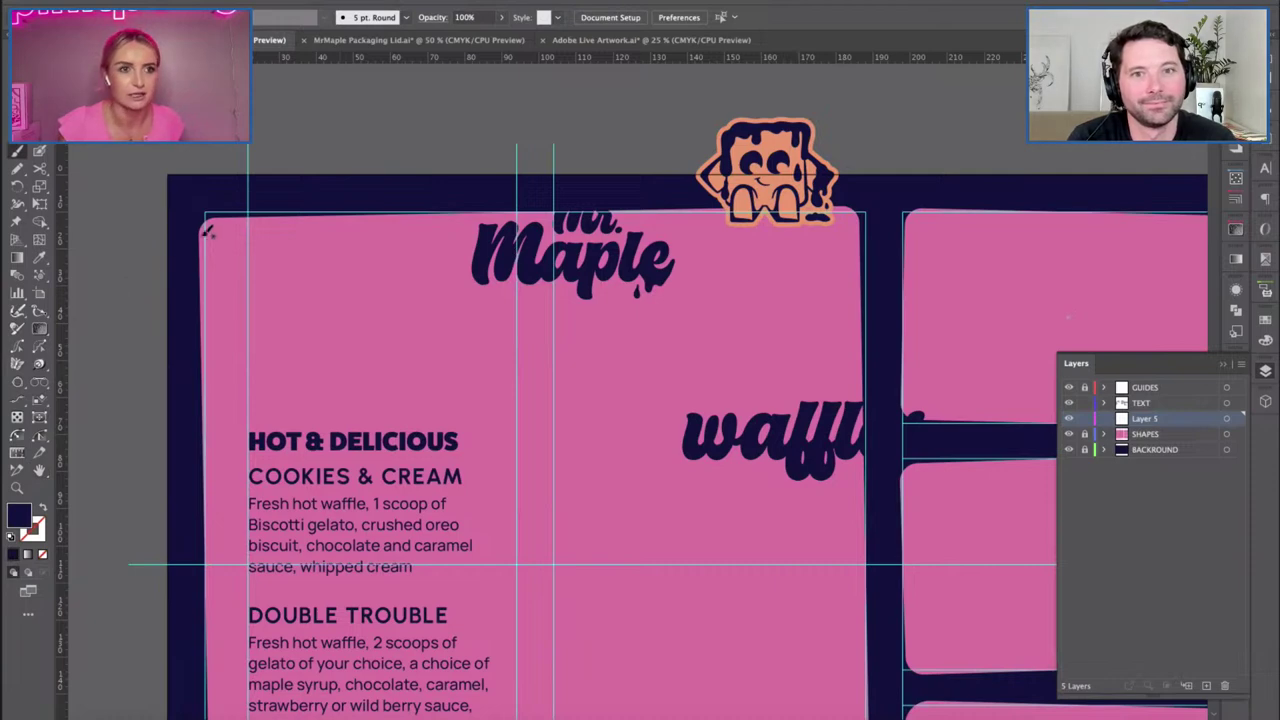
{"action": "left_click_drag", "start_coordinate": [170, 188], "coordinate": [226, 340]}
{"action": "key", "text": "ctrl+z"}
{"action": "left_click_drag", "start_coordinate": [158, 250], "coordinate": [174, 252]}
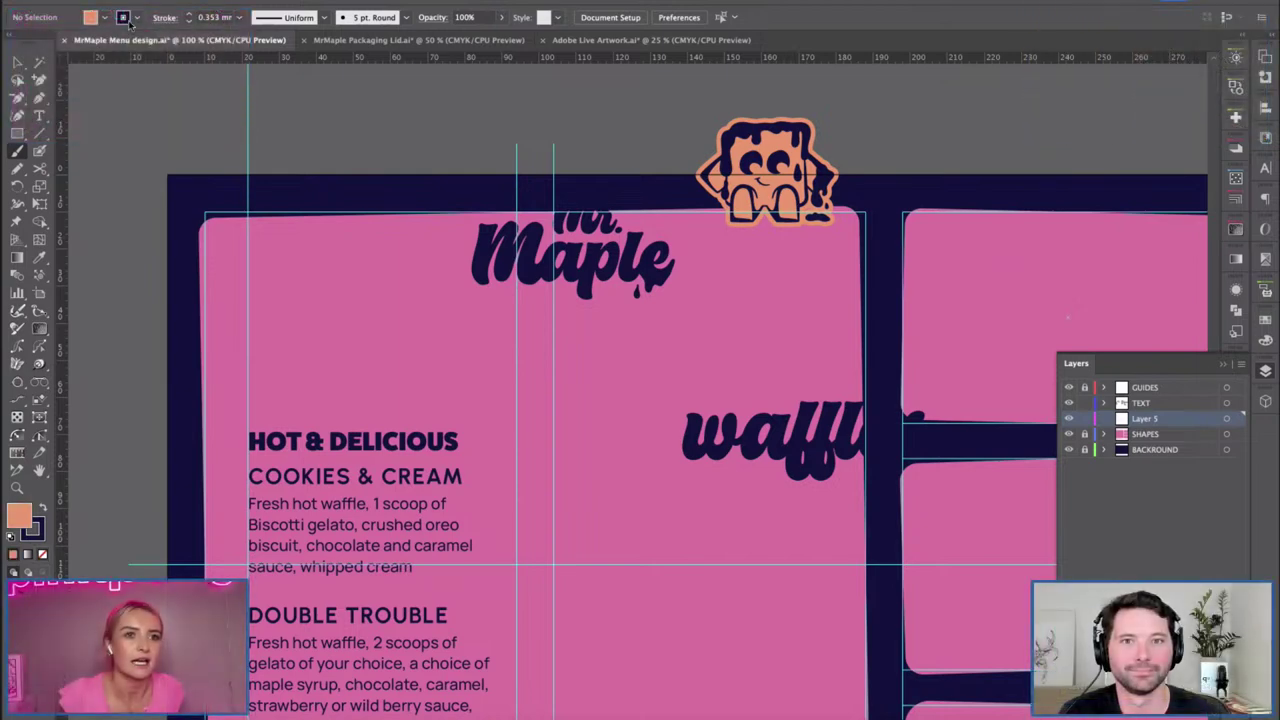
{"action": "left_click", "coordinate": [97, 22]}
{"action": "left_click", "coordinate": [102, 23]}
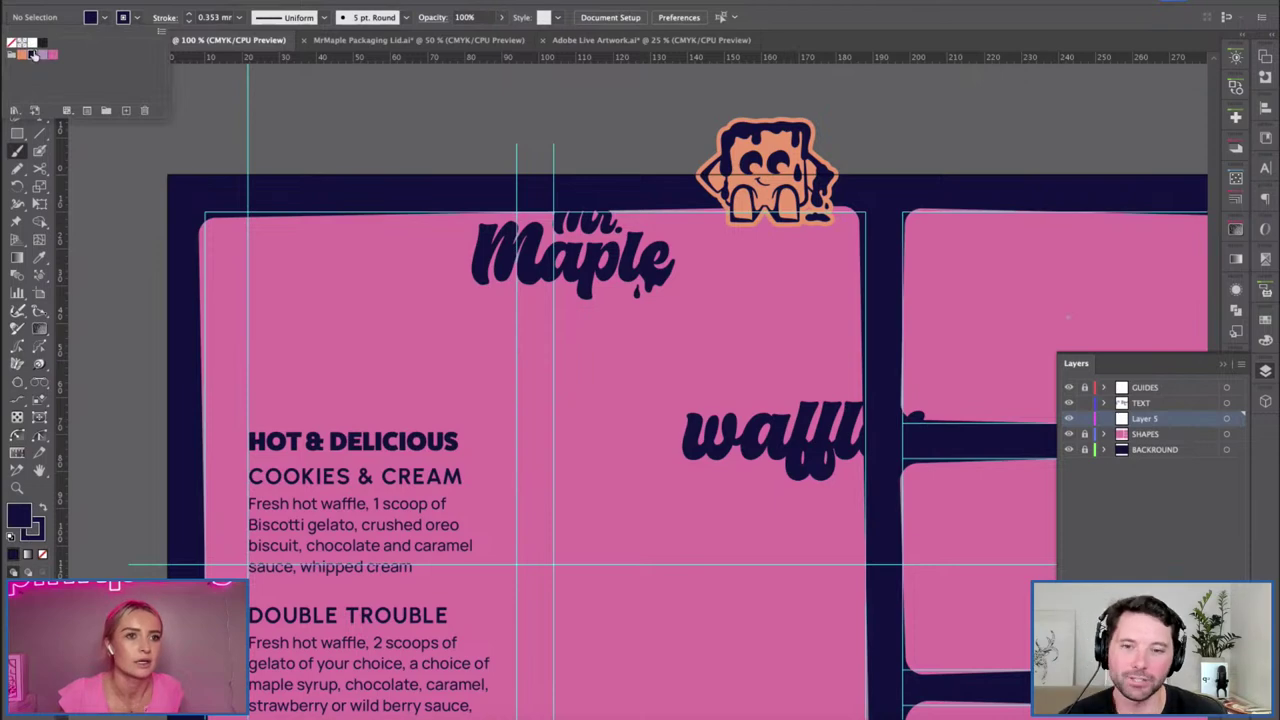
{"action": "left_click", "coordinate": [33, 57]}
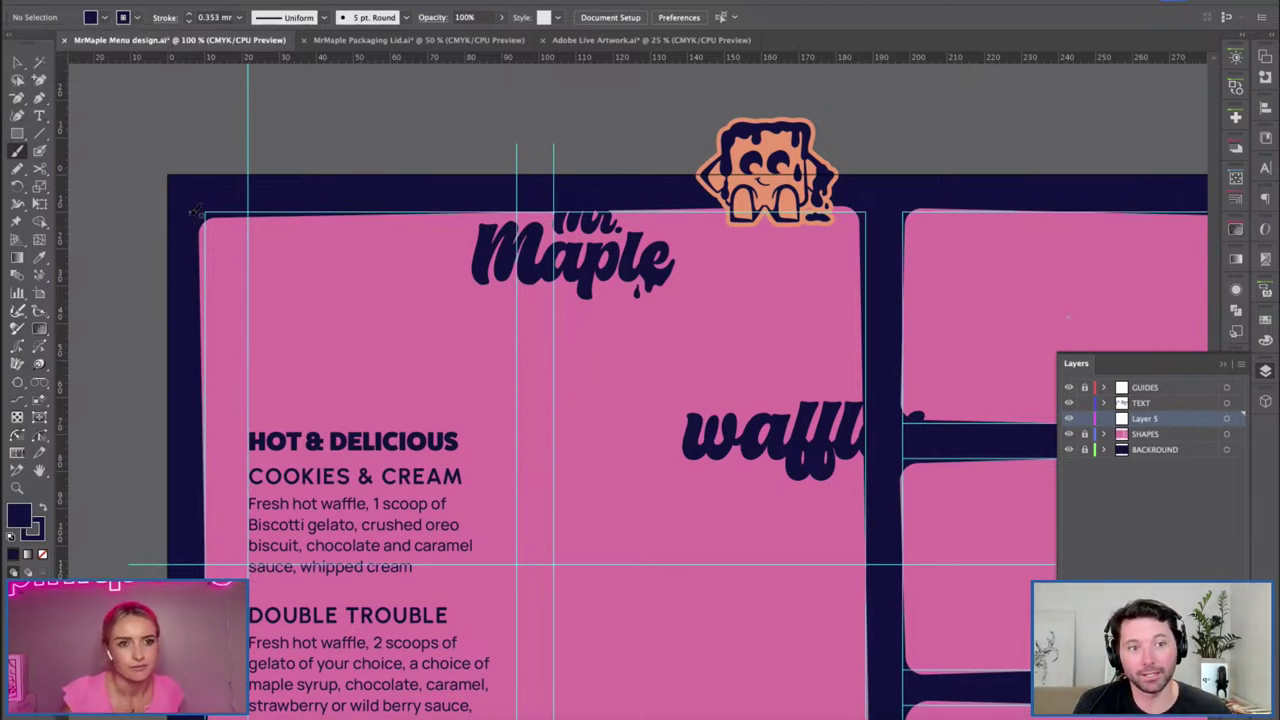
Draw a wavy drip outline from the panel's left edge and fill it navy.
{"action": "mouse_move", "coordinate": [207, 379]}
{"action": "left_mouse_down"}
{"action": "mouse_move", "coordinate": [240, 291]}
{"action": "mouse_move", "coordinate": [258, 295]}
{"action": "mouse_move", "coordinate": [250, 319]}
{"action": "mouse_move", "coordinate": [272, 338]}
{"action": "mouse_move", "coordinate": [286, 269]}
{"action": "mouse_move", "coordinate": [311, 263]}
{"action": "mouse_move", "coordinate": [314, 294]}
{"action": "mouse_move", "coordinate": [338, 321]}
{"action": "mouse_move", "coordinate": [367, 257]}
{"action": "mouse_move", "coordinate": [385, 287]}
{"action": "mouse_move", "coordinate": [380, 327]}
{"action": "left_mouse_up"}
{"action": "key", "text": "ctrl+z"}
{"action": "key", "text": "ctrl+z"}
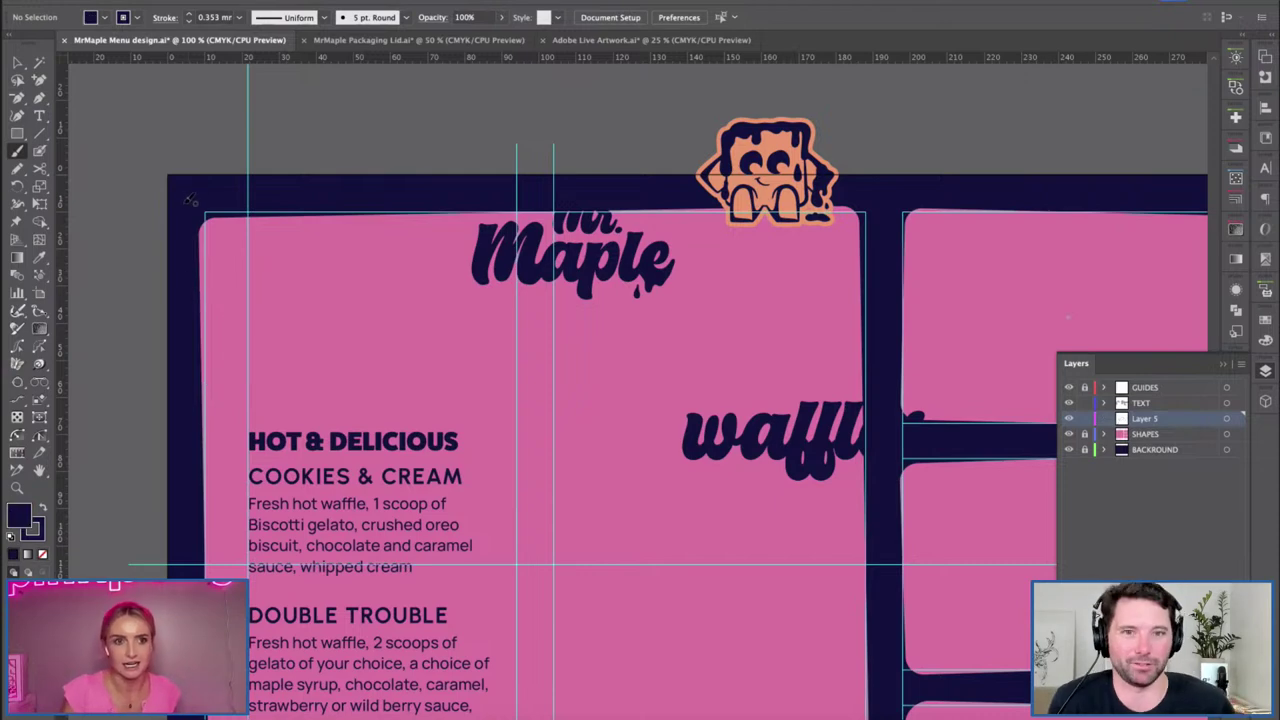
{"action": "mouse_move", "coordinate": [204, 396]}
{"action": "left_mouse_down"}
{"action": "mouse_move", "coordinate": [262, 340]}
{"action": "mouse_move", "coordinate": [270, 412]}
{"action": "mouse_move", "coordinate": [306, 310]}
{"action": "mouse_move", "coordinate": [364, 338]}
{"action": "mouse_move", "coordinate": [404, 314]}
{"action": "mouse_move", "coordinate": [488, 302]}
{"action": "mouse_move", "coordinate": [515, 200]}
{"action": "mouse_move", "coordinate": [420, 152]}
{"action": "mouse_move", "coordinate": [340, 176]}
{"action": "left_mouse_up"}
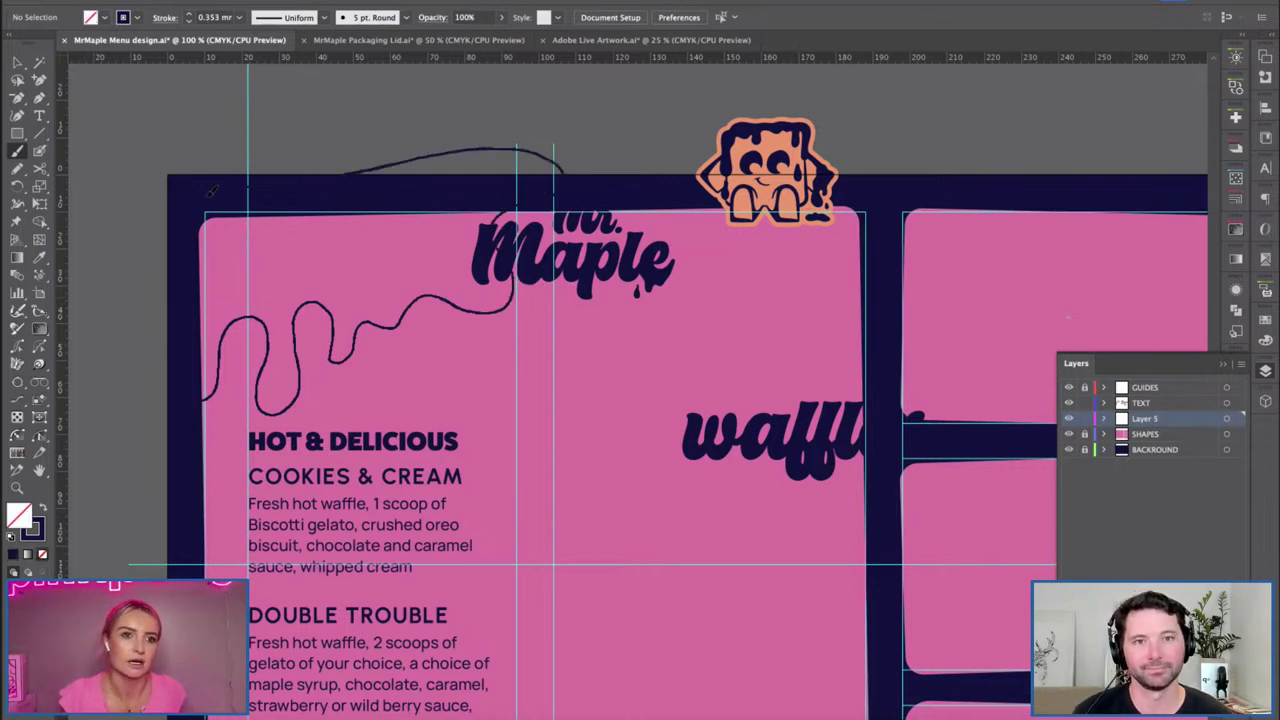
{"action": "key", "text": "c"}
{"action": "key", "text": "v"}
{"action": "left_click_drag", "start_coordinate": [373, 133], "coordinate": [408, 188]}
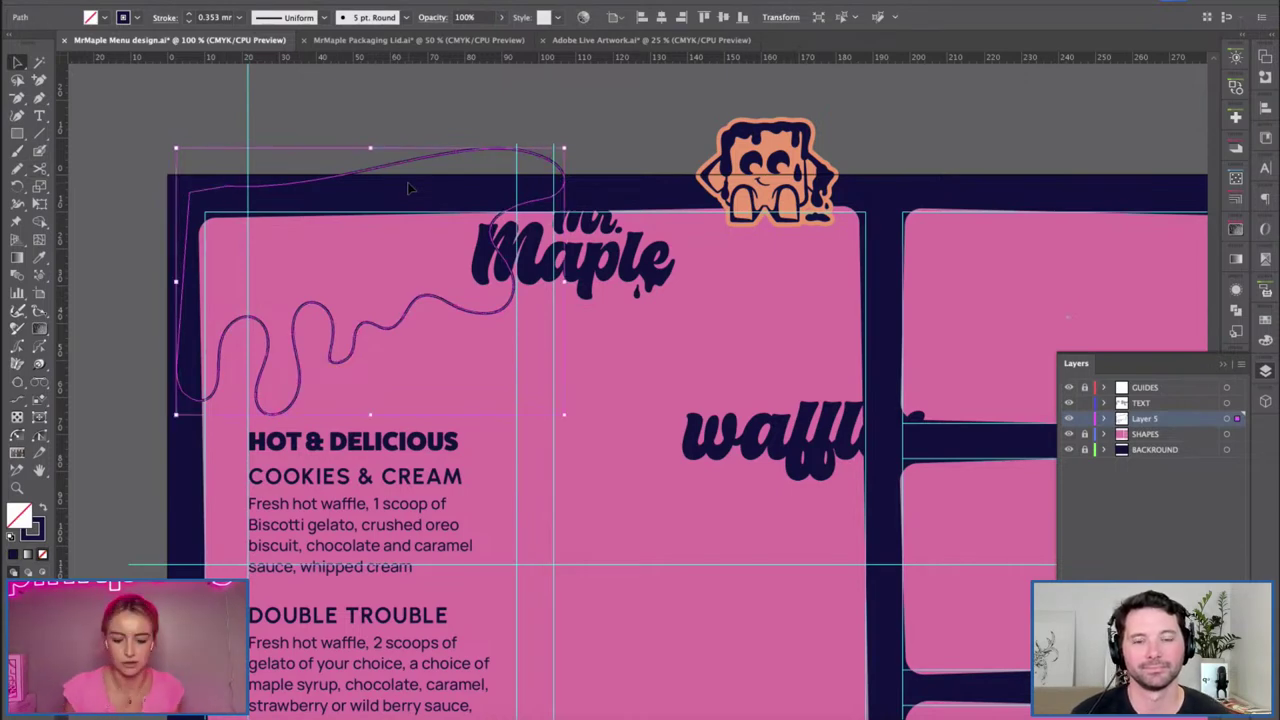
{"action": "key", "text": "shift+x"}
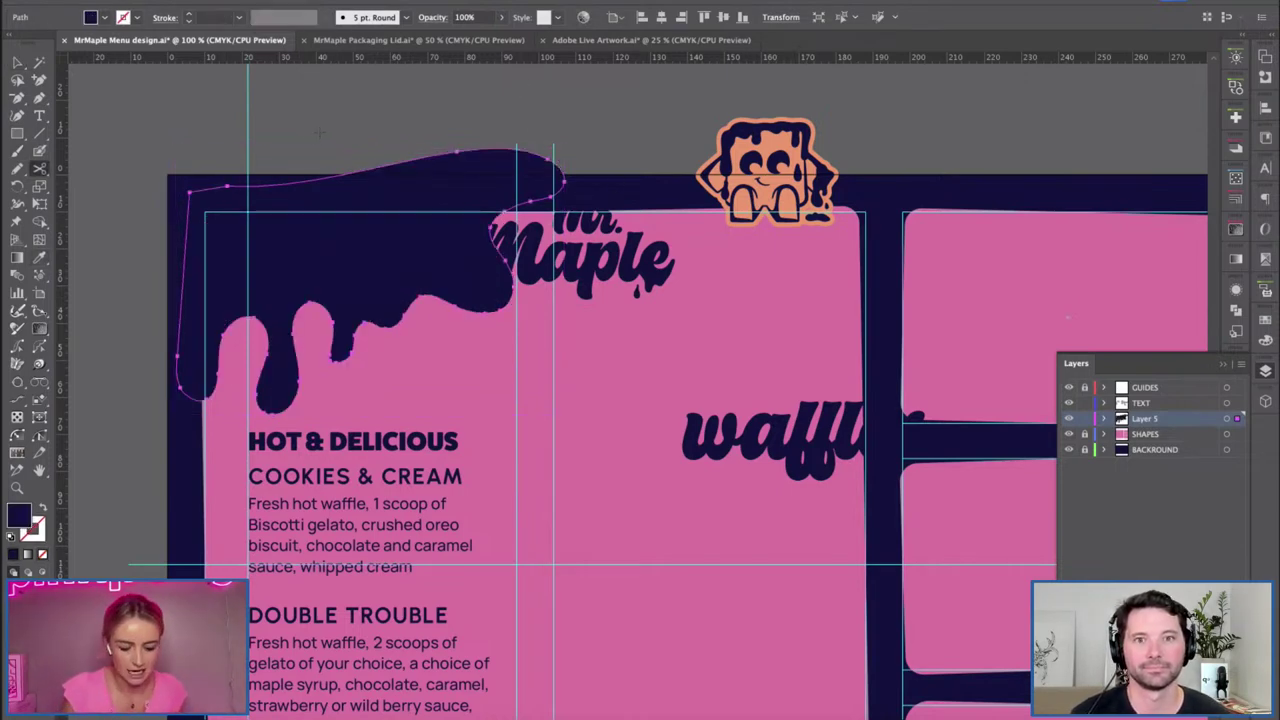
Delete the small drip bump above Mr. Maple and move the logo below the drip.
{"action": "key", "text": "v"}
{"action": "left_click", "coordinate": [366, 129]}
{"action": "left_click", "coordinate": [491, 160]}
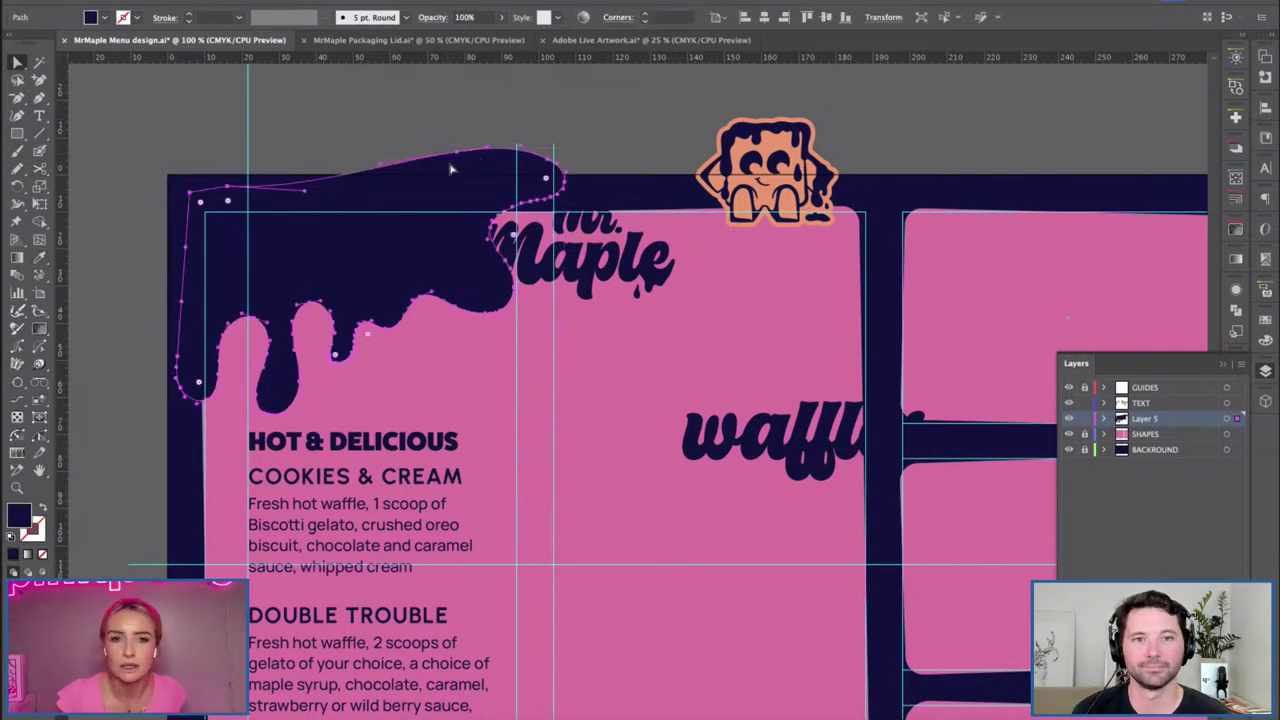
{"action": "key", "text": "a"}
{"action": "left_click", "coordinate": [548, 185]}
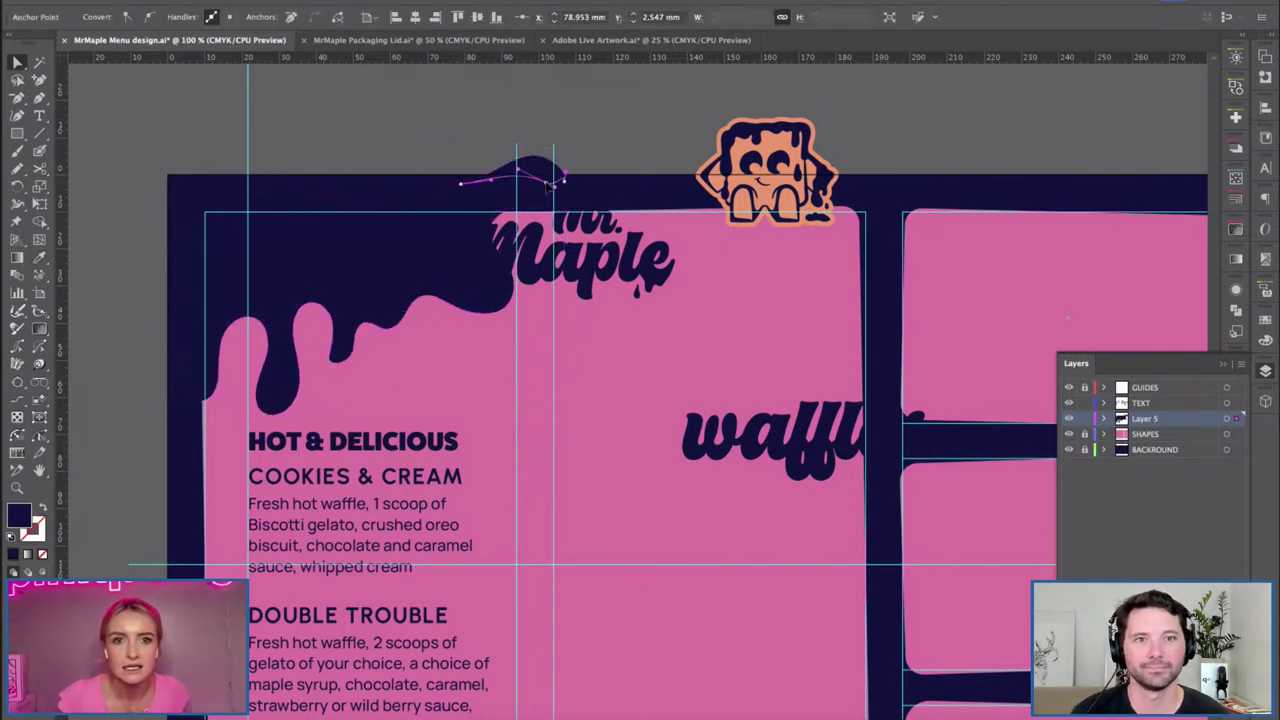
{"action": "key", "text": "Delete"}
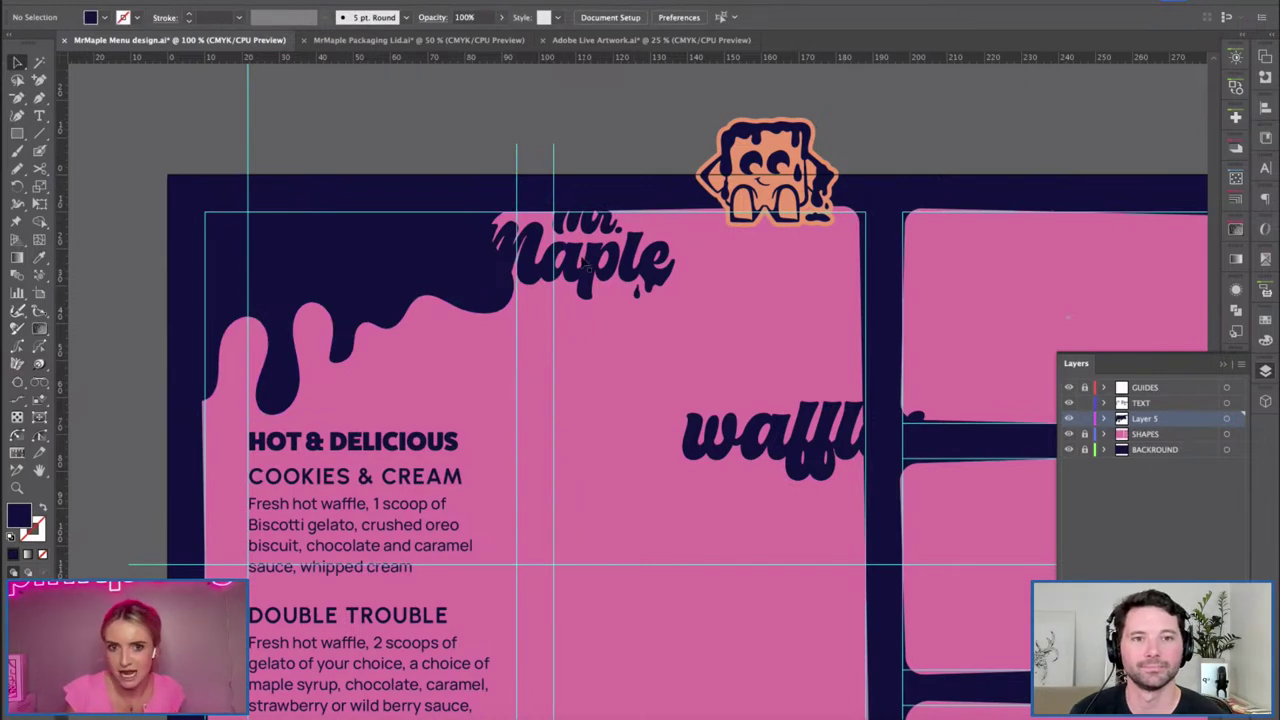
{"action": "left_click_drag", "start_coordinate": [585, 263], "coordinate": [625, 338]}
{"action": "left_click", "coordinate": [565, 168]}
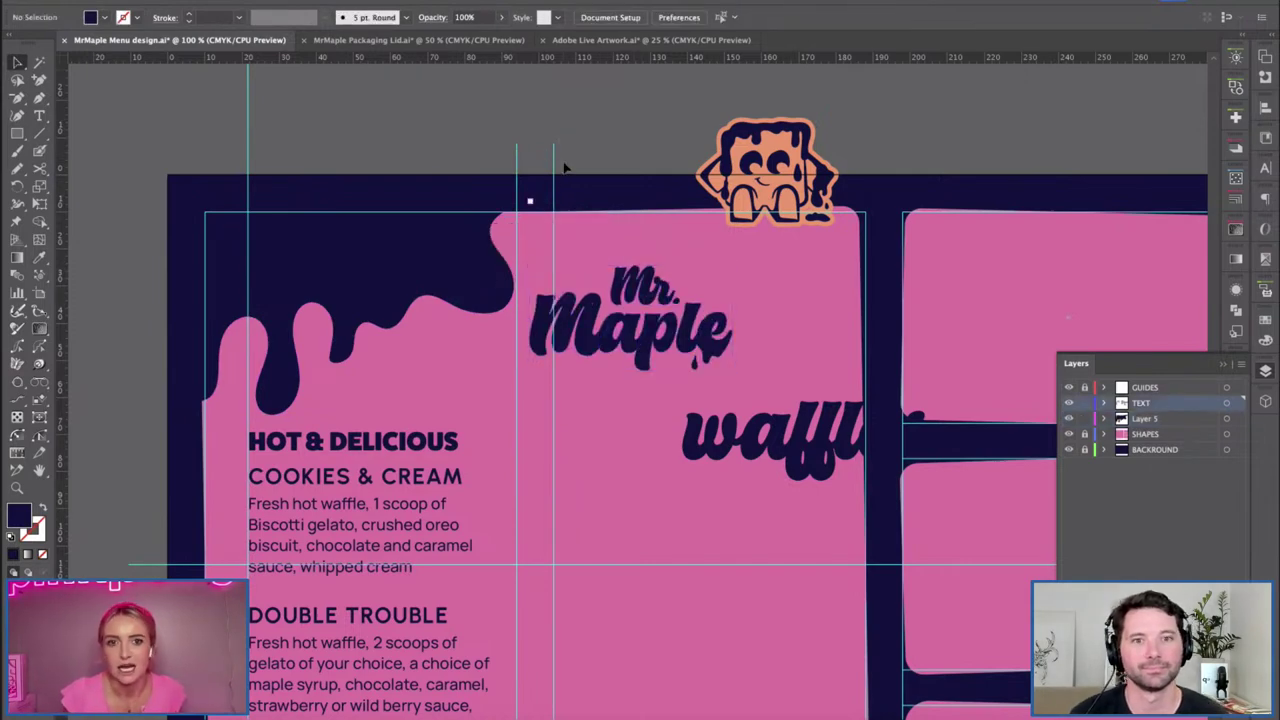
Zoom in and reshape one drip edge into a rounder drop.
{"action": "left_click", "coordinate": [340, 310]}
{"action": "key", "text": "ctrl+="}
{"action": "left_click_drag", "start_coordinate": [618, 494], "coordinate": [404, 376]}
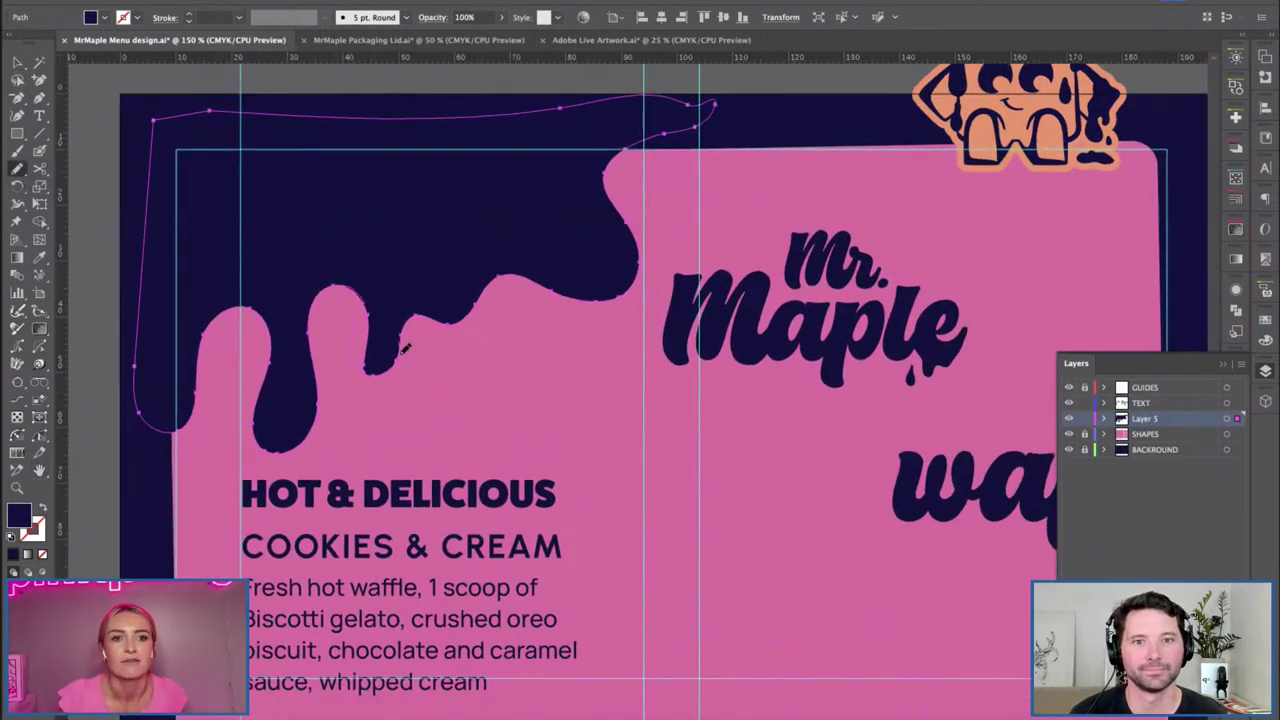
{"action": "left_click_drag", "start_coordinate": [425, 297], "coordinate": [451, 346]}
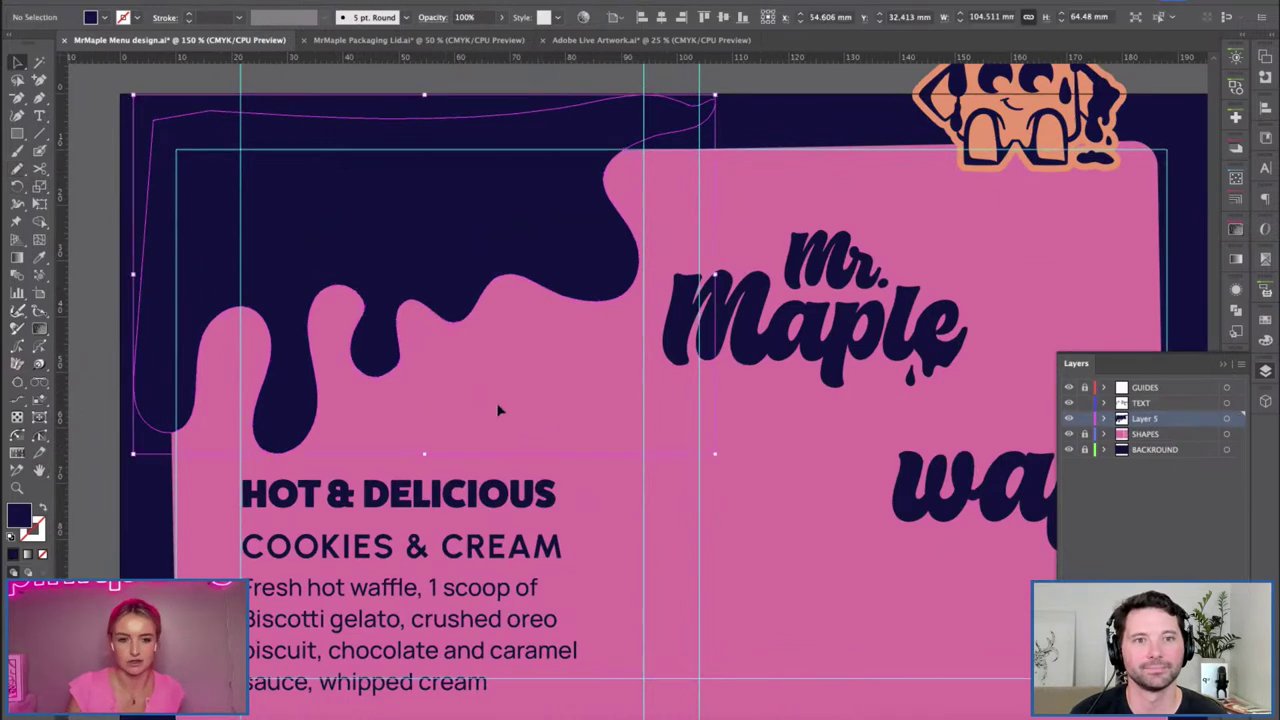
{"action": "key", "text": "ctrl+shift+a"}
{"action": "left_click_drag", "start_coordinate": [440, 377], "coordinate": [428, 386]}
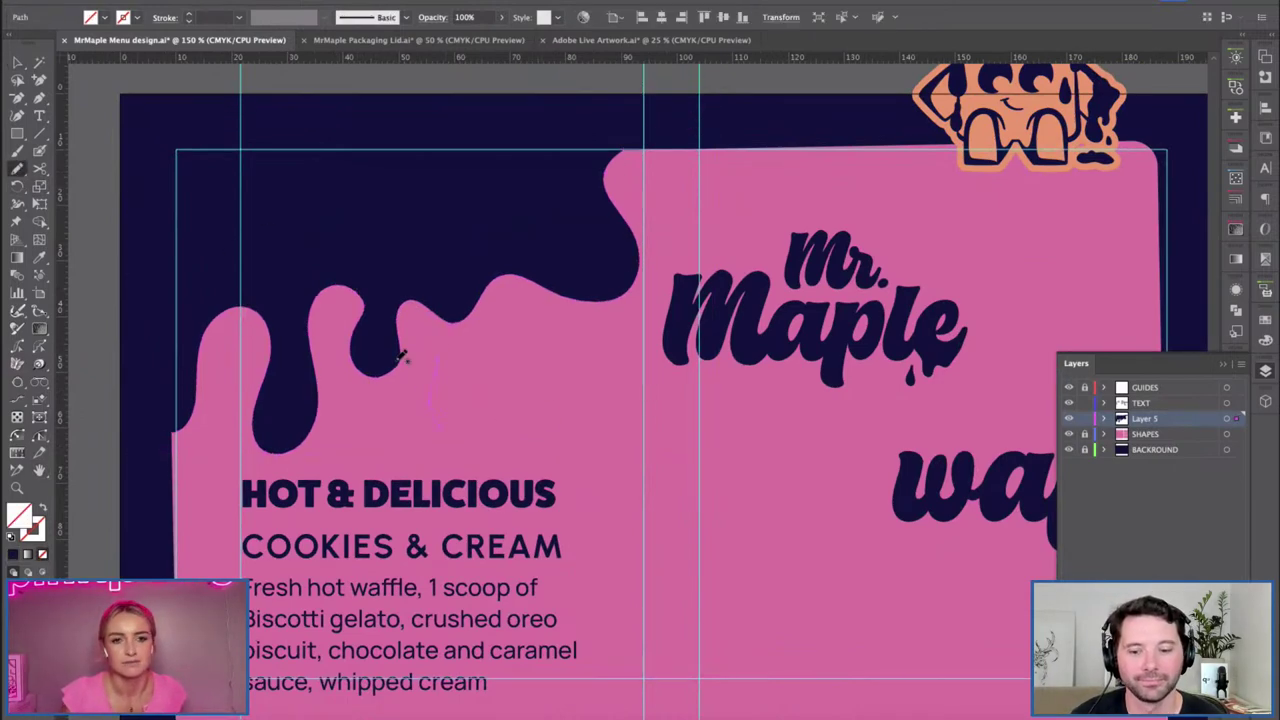
{"action": "key", "text": "ctrl+z"}
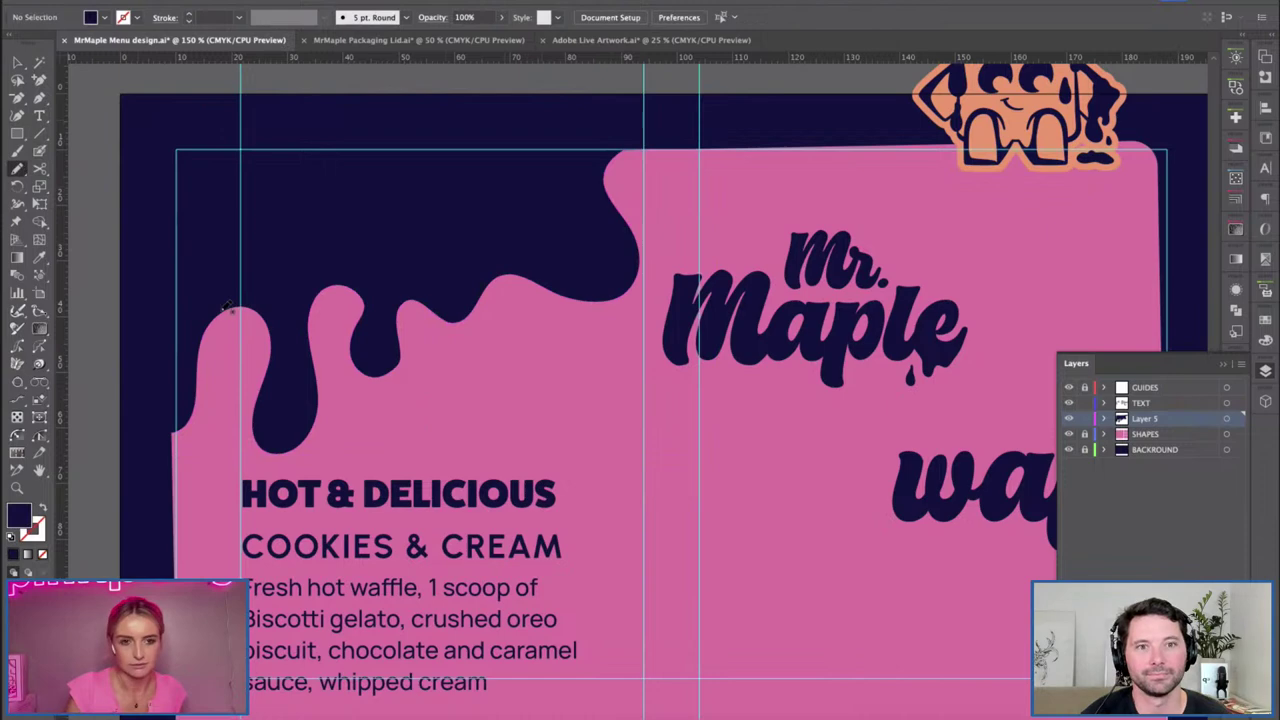
Switch to the Pencil and confirm its freehand drawing settings.
{"action": "mouse_move", "coordinate": [18, 170]}
{"action": "left_mouse_down"}
{"action": "mouse_move", "coordinate": [40, 166]}
{"action": "mouse_move", "coordinate": [52, 184]}
{"action": "left_mouse_up"}
{"action": "mouse_move", "coordinate": [446, 355]}
{"action": "left_mouse_down"}
{"action": "mouse_move", "coordinate": [435, 385]}
{"action": "mouse_move", "coordinate": [459, 409]}
{"action": "mouse_move", "coordinate": [454, 374]}
{"action": "mouse_move", "coordinate": [440, 460]}
{"action": "left_mouse_up"}
{"action": "key", "text": "ctrl+z"}
{"action": "double_click", "coordinate": [18, 170]}
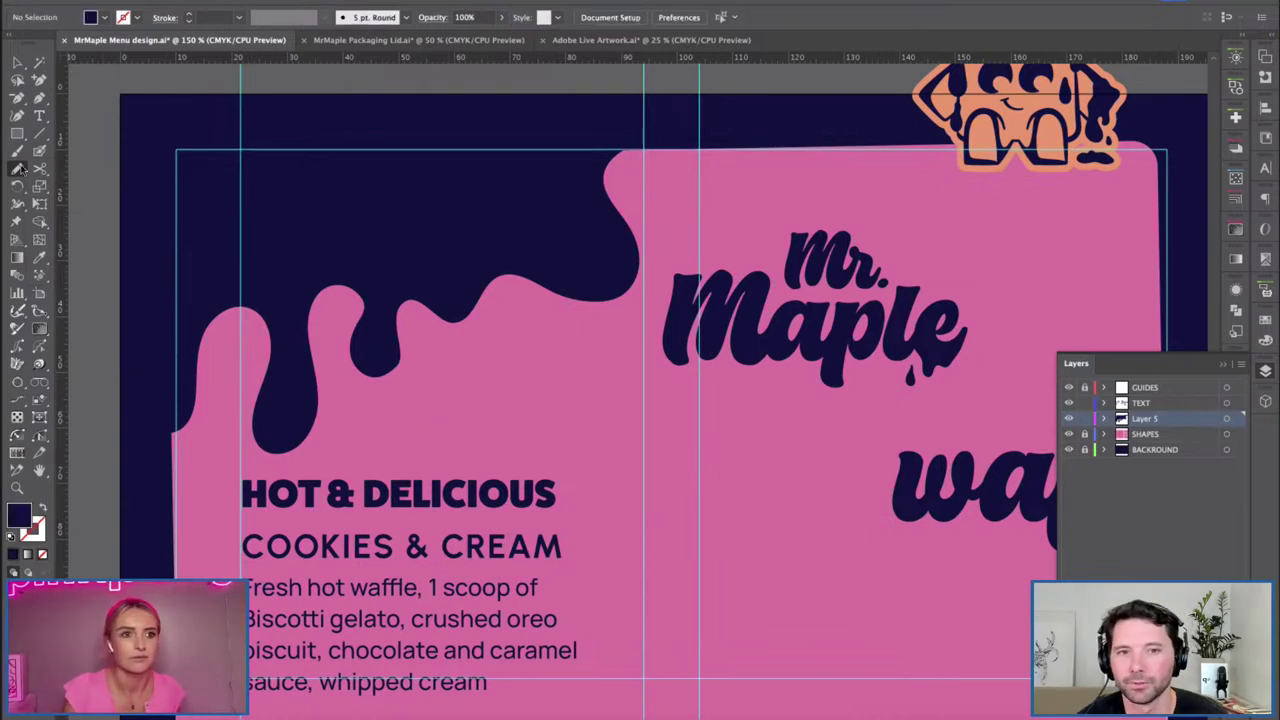
{"action": "left_click", "coordinate": [968, 558]}
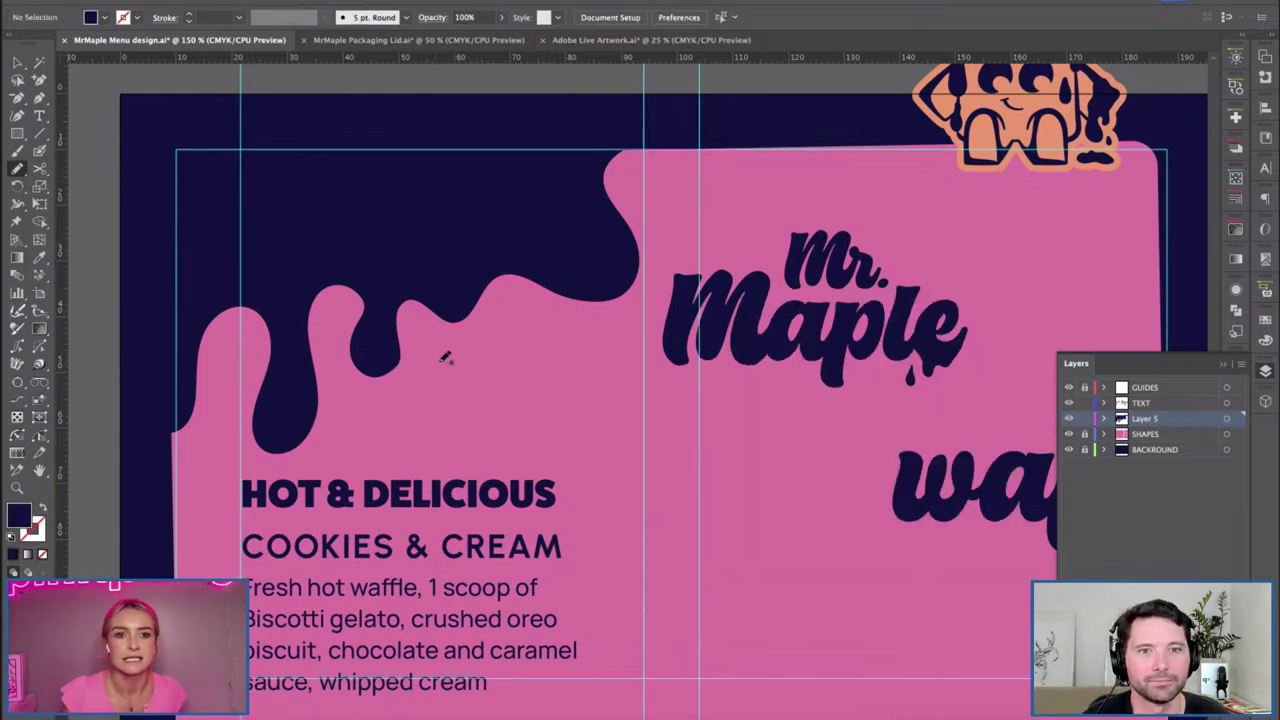
Redraw the navy drip's right edge so it bulges further right toward the top.
{"action": "key", "text": "v"}
{"action": "left_click", "coordinate": [456, 314]}
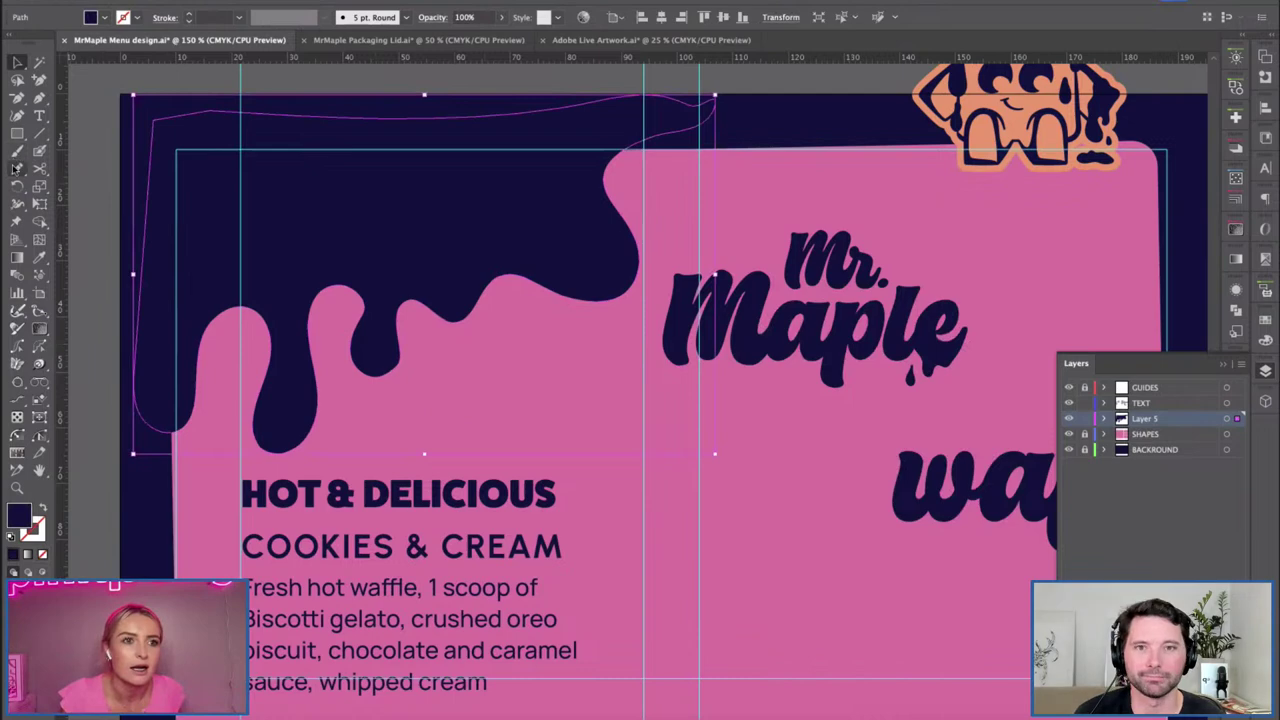
{"action": "left_click_drag", "start_coordinate": [17, 177], "coordinate": [60, 181]}
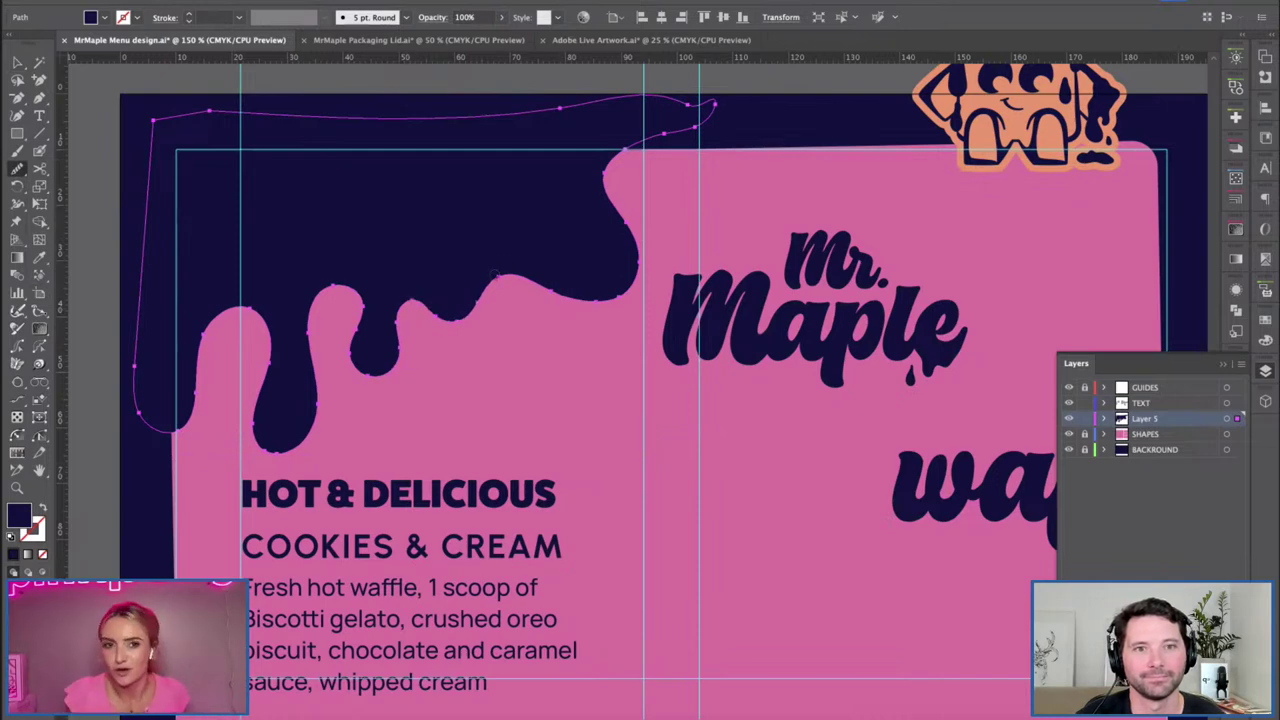
{"action": "left_click_drag", "start_coordinate": [17, 168], "coordinate": [74, 196]}
{"action": "mouse_move", "coordinate": [543, 272]}
{"action": "left_mouse_down"}
{"action": "mouse_move", "coordinate": [627, 291]}
{"action": "mouse_move", "coordinate": [639, 159]}
{"action": "mouse_move", "coordinate": [700, 102]}
{"action": "left_mouse_up"}
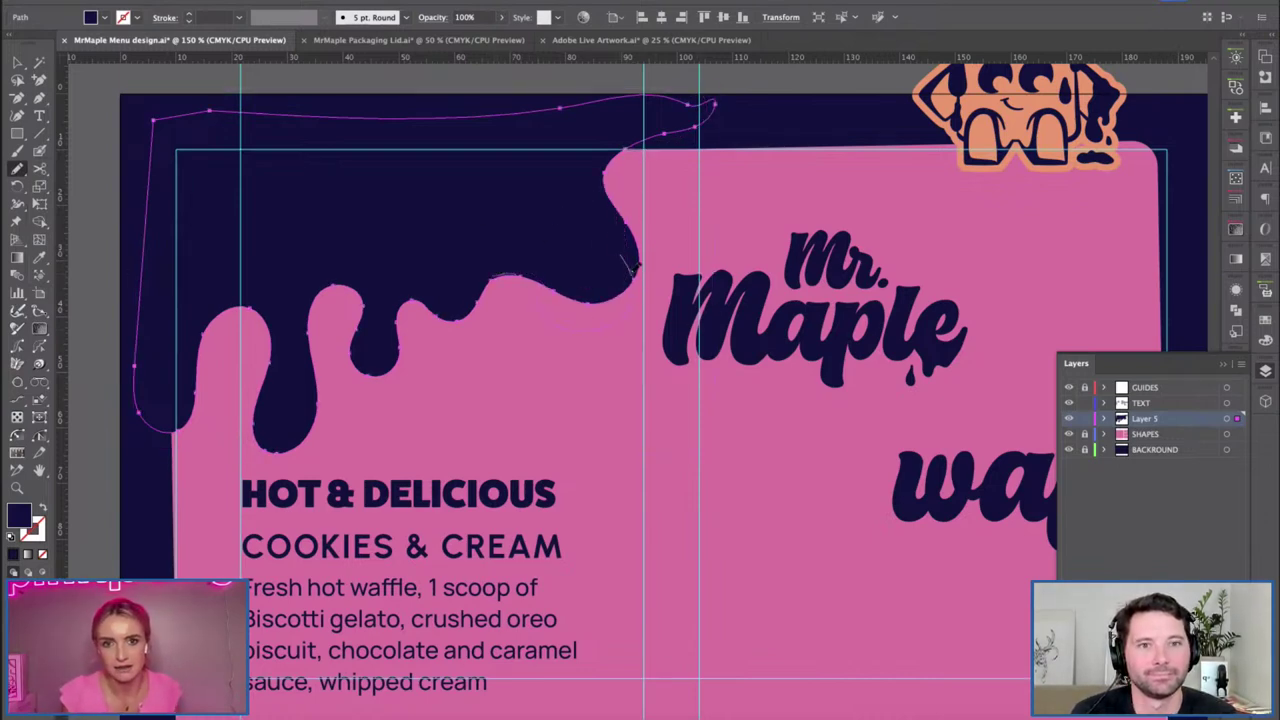
{"action": "left_click_drag", "start_coordinate": [627, 265], "coordinate": [660, 226]}
{"action": "left_click_drag", "start_coordinate": [650, 82], "coordinate": [547, 248]}
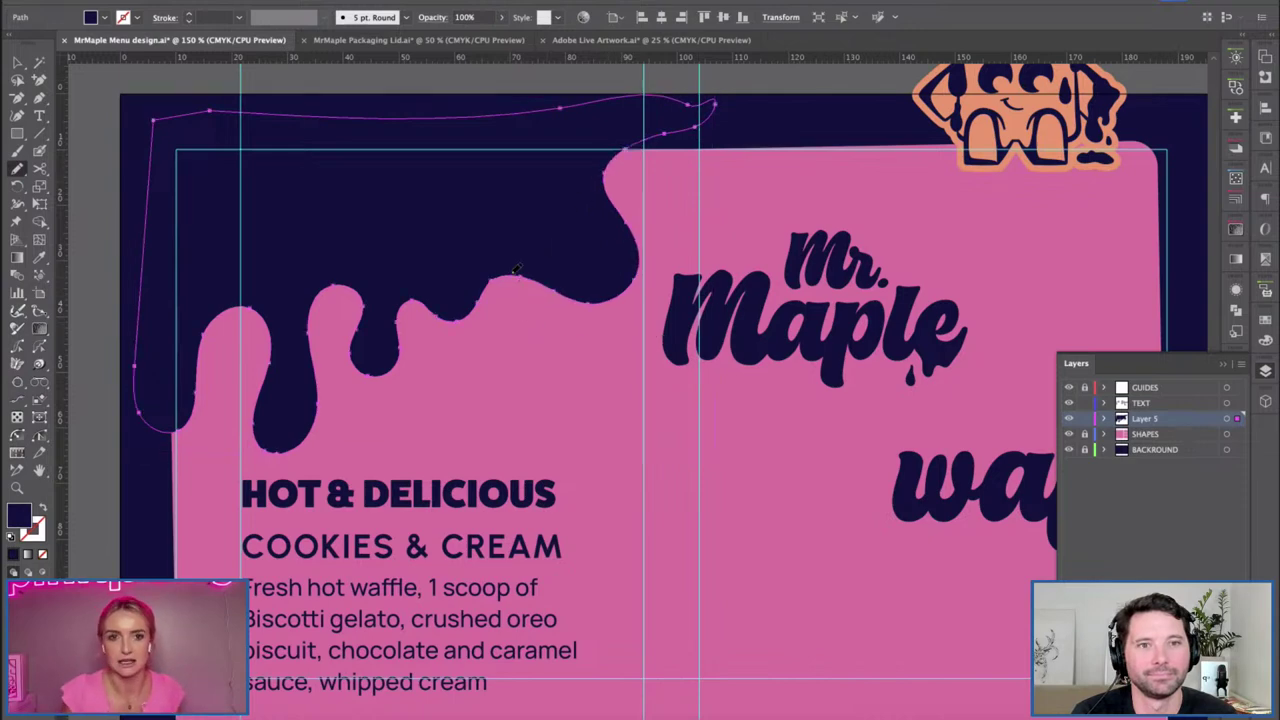
{"action": "mouse_move", "coordinate": [585, 322]}
{"action": "left_mouse_down"}
{"action": "mouse_move", "coordinate": [649, 241]}
{"action": "mouse_move", "coordinate": [617, 169]}
{"action": "left_mouse_up"}
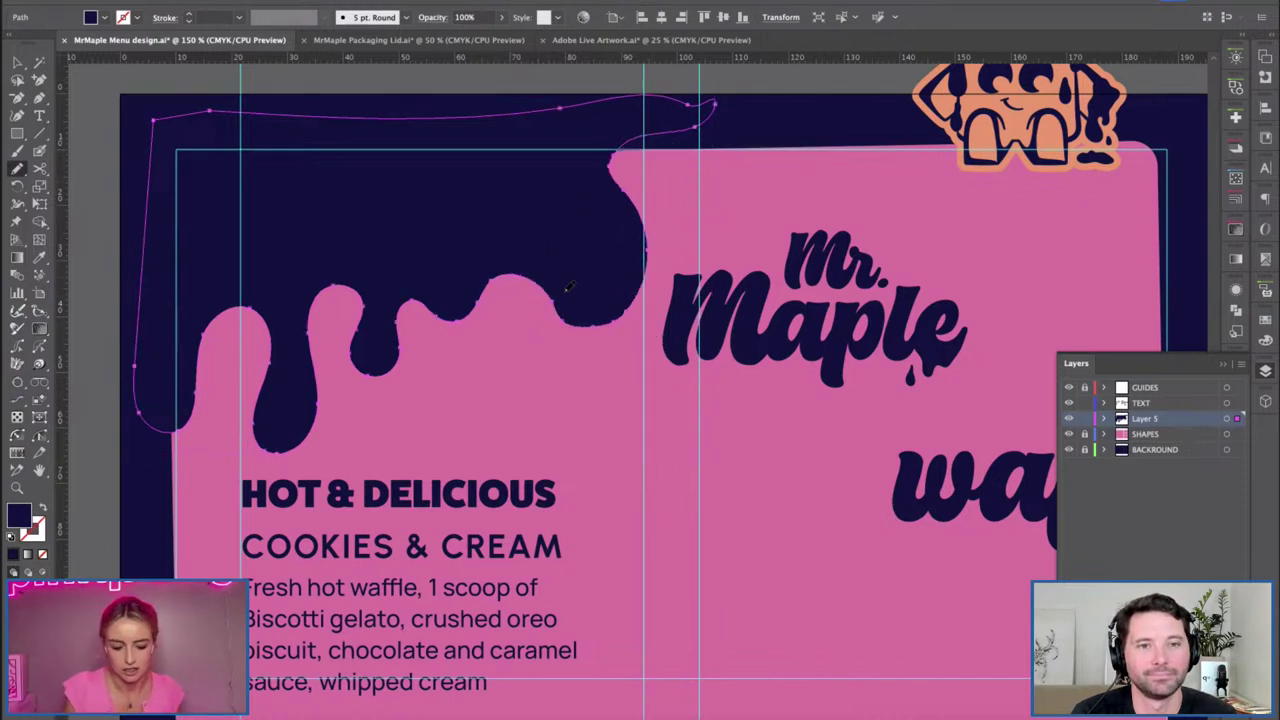
{"action": "left_click_drag", "start_coordinate": [664, 133], "coordinate": [539, 268]}
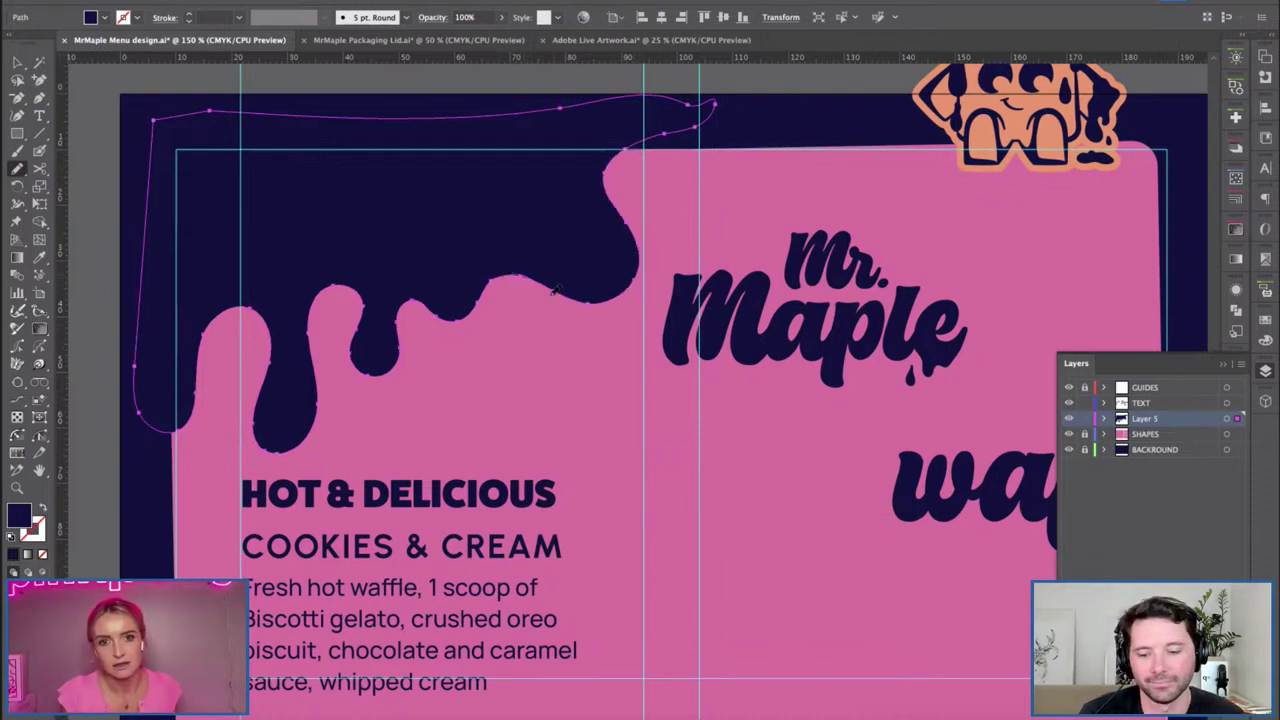
{"action": "left_click_drag", "start_coordinate": [737, 127], "coordinate": [687, 262]}
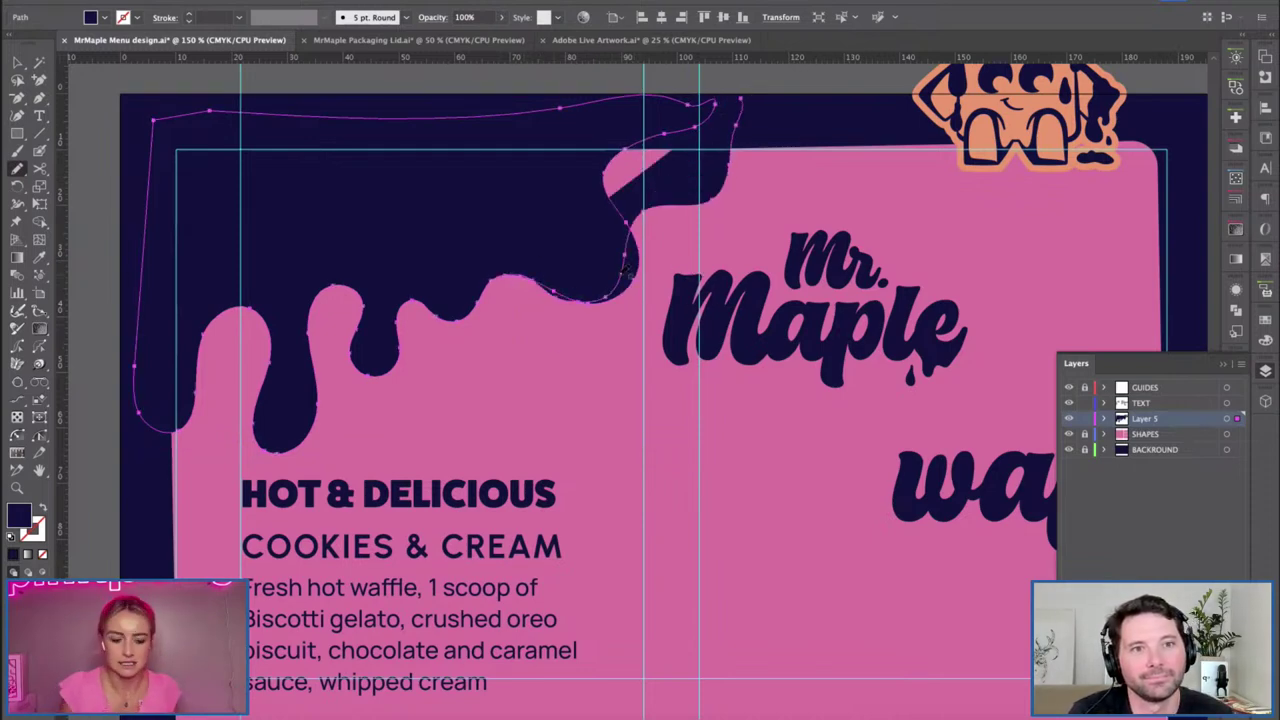
{"action": "key", "text": "ctrl+z"}
Extend the drip's top edge into a smooth rounded lobe.
{"action": "scroll", "coordinate": [660, 214], "scroll_direction": "right", "scroll_amount": 5}
{"action": "left_click", "coordinate": [18, 170]}
{"action": "mouse_move", "coordinate": [553, 269]}
{"action": "left_mouse_down"}
{"action": "mouse_move", "coordinate": [630, 165]}
{"action": "mouse_move", "coordinate": [426, 172]}
{"action": "left_mouse_up"}
{"action": "scroll", "coordinate": [414, 409], "scroll_direction": "left", "scroll_amount": 5}
{"action": "scroll", "coordinate": [414, 409], "scroll_direction": "down", "scroll_amount": 3}
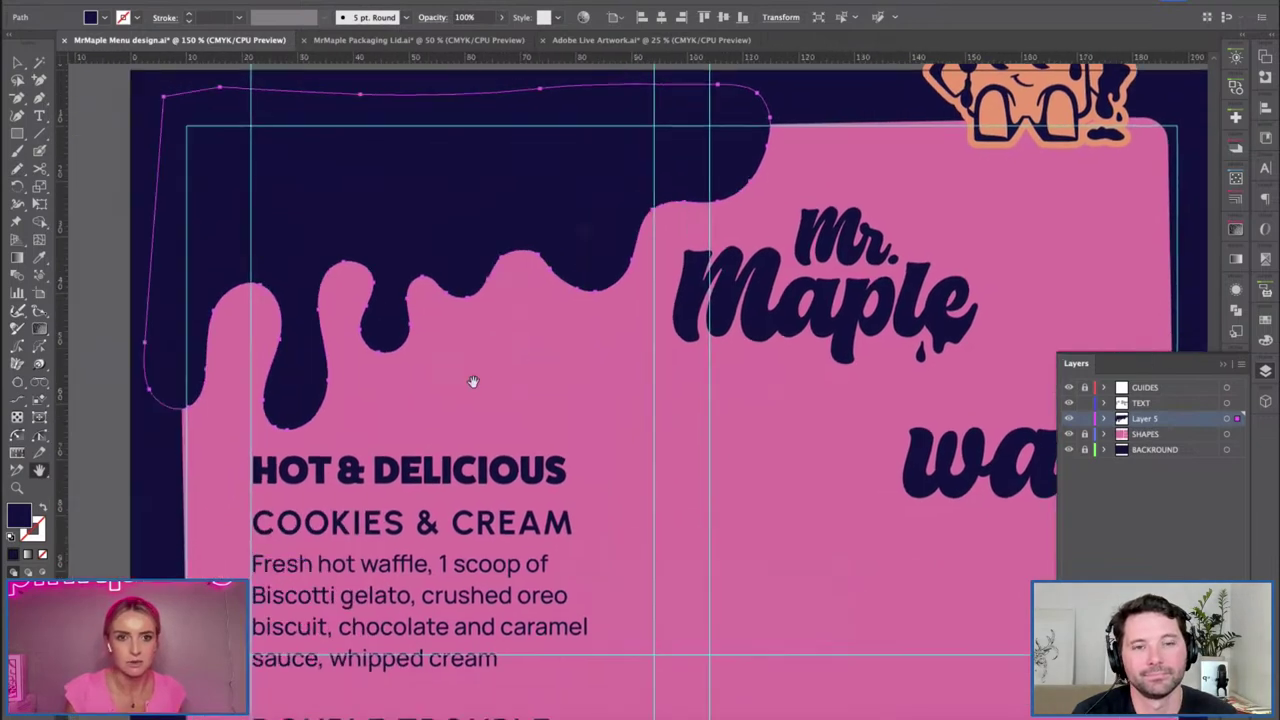
{"action": "left_click", "coordinate": [548, 364]}
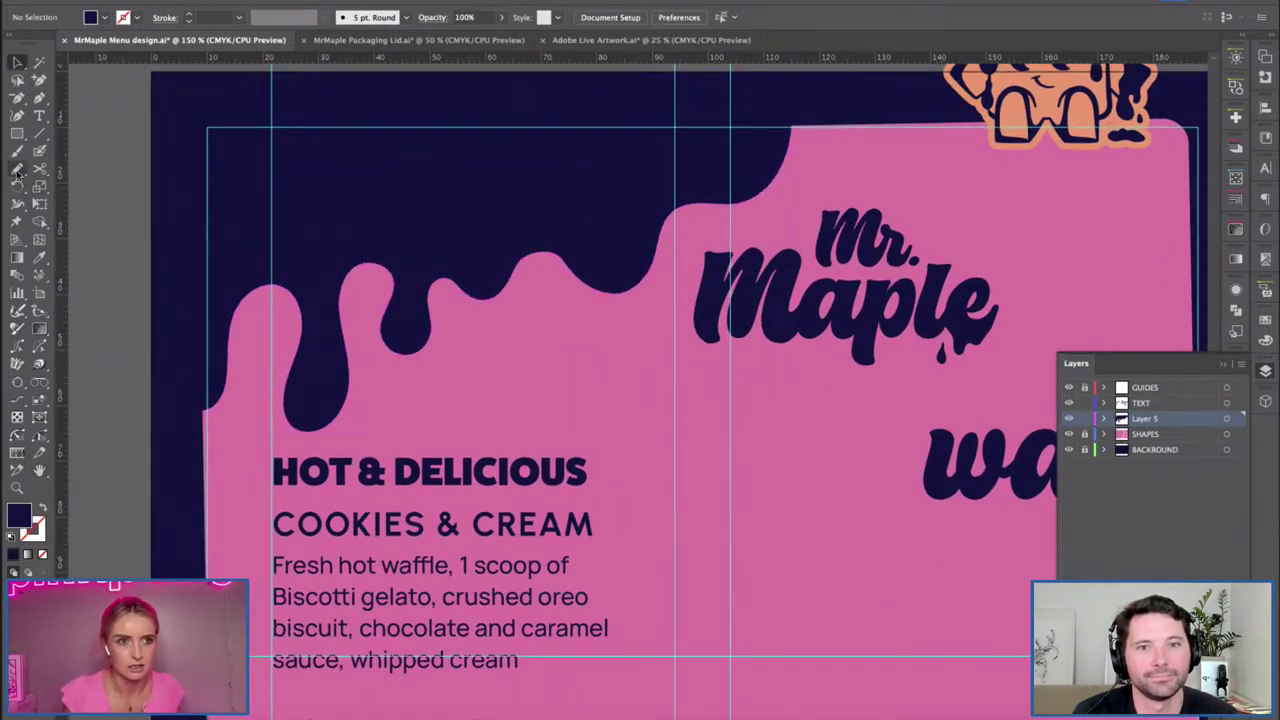
Draw a small teardrop under the drip, fill it the drip's navy, and nudge it lower.
{"action": "left_click", "coordinate": [17, 170]}
{"action": "left_click", "coordinate": [69, 187]}
{"action": "key", "text": "b"}
{"action": "mouse_move", "coordinate": [531, 333]}
{"action": "left_mouse_down"}
{"action": "mouse_move", "coordinate": [563, 321]}
{"action": "mouse_move", "coordinate": [540, 282]}
{"action": "left_mouse_up"}
{"action": "key", "text": "v"}
{"action": "left_click", "coordinate": [545, 340]}
{"action": "key", "text": "i"}
{"action": "left_click", "coordinate": [520, 263]}
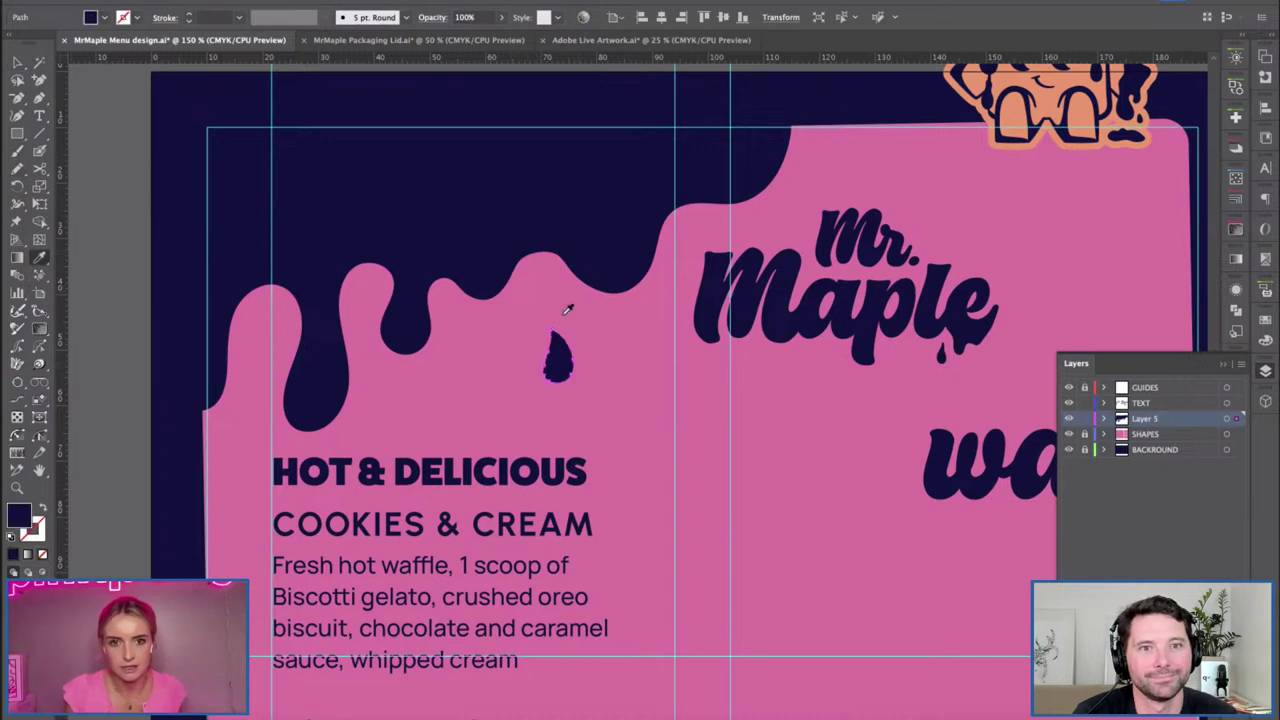
{"action": "key", "text": "v"}
{"action": "left_click_drag", "start_coordinate": [594, 380], "coordinate": [555, 367]}
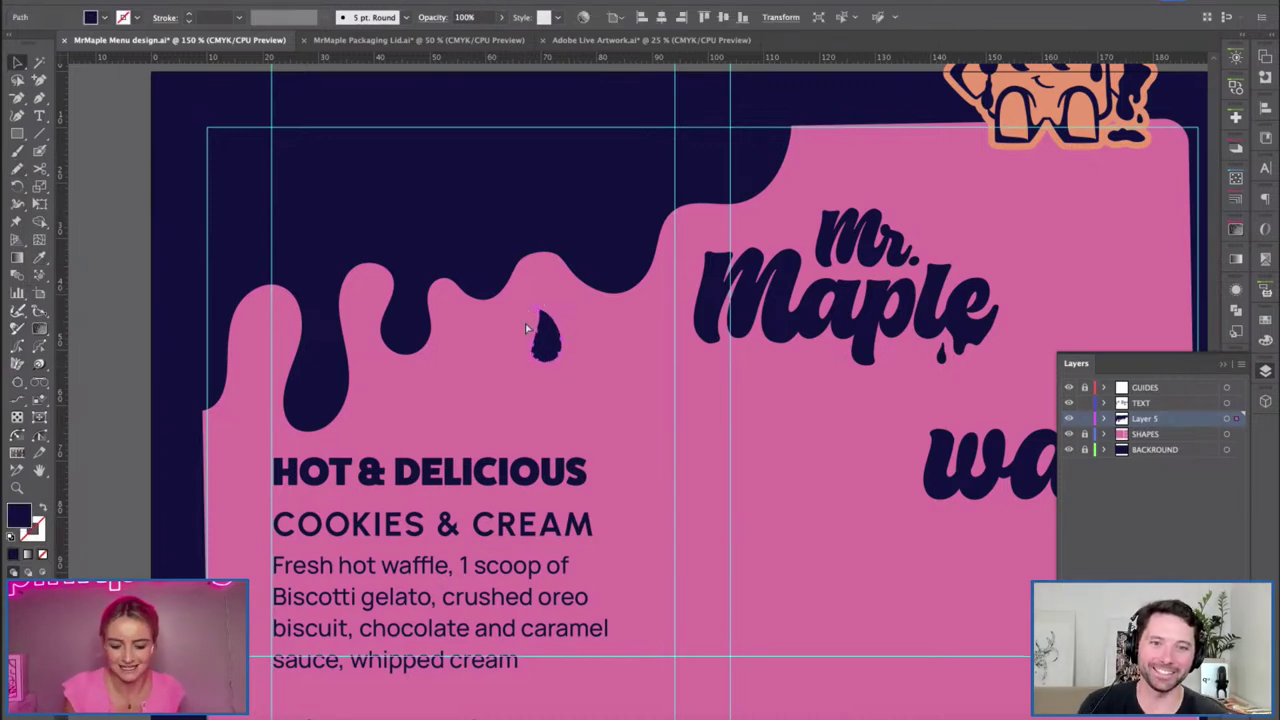
Select the teardrop's tip anchor.
{"action": "scroll", "coordinate": [525, 323], "scroll_direction": "up", "scroll_amount": 5}
{"action": "scroll", "coordinate": [780, 418], "scroll_direction": "right", "scroll_amount": 2}
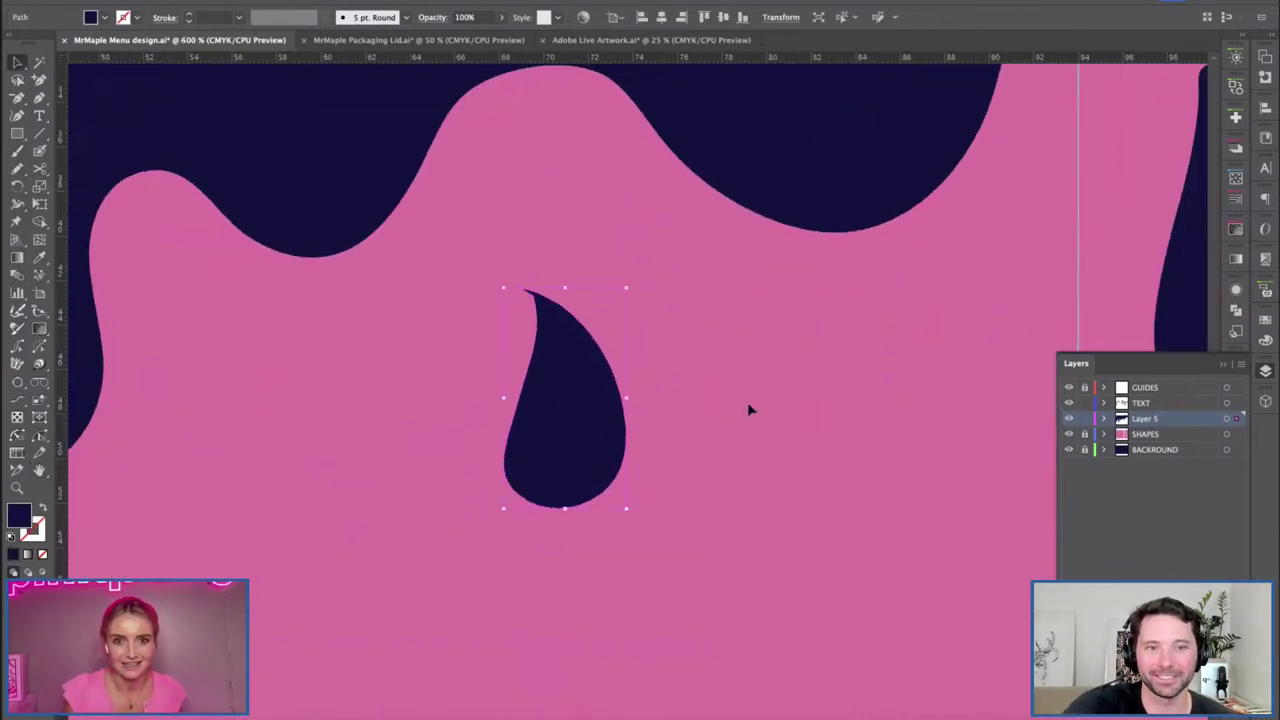
{"action": "left_click", "coordinate": [750, 409]}
{"action": "key", "text": "ctrl+minus"}
{"action": "key", "text": "ctrl+minus"}
{"action": "key", "text": "ctrl+minus"}
{"action": "key", "text": "ctrl+minus"}
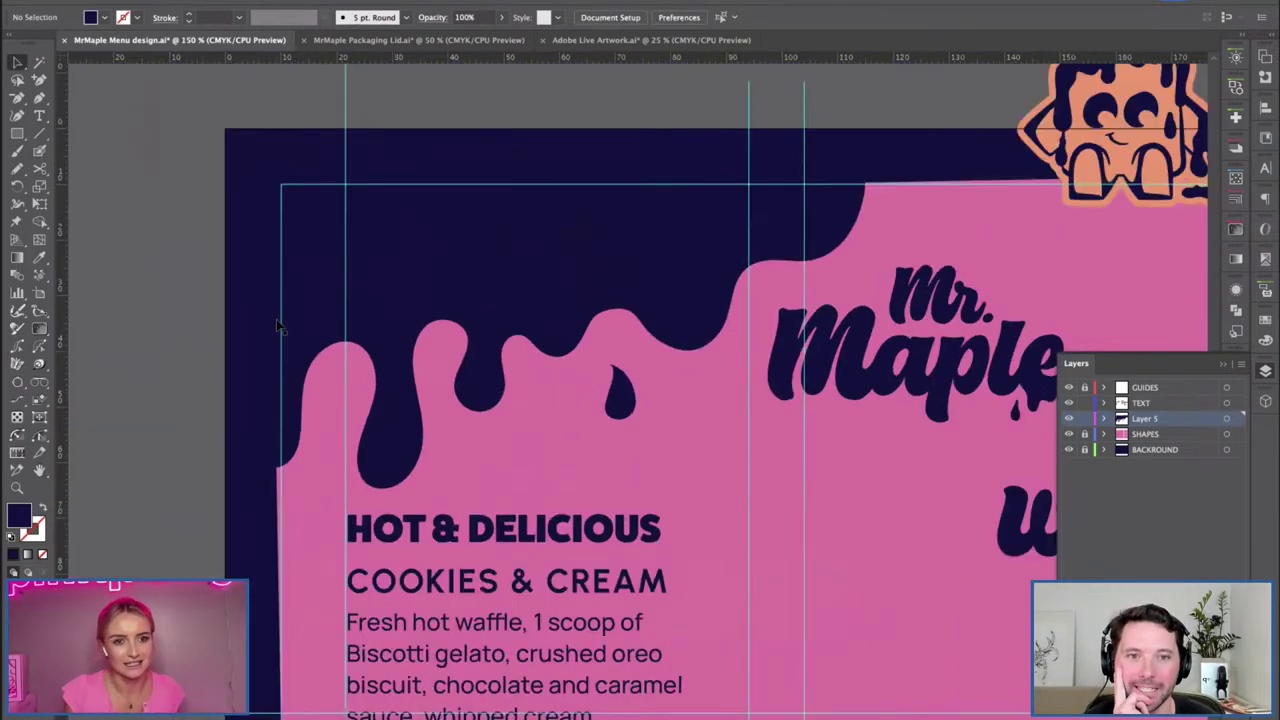
{"action": "left_click", "coordinate": [615, 378]}
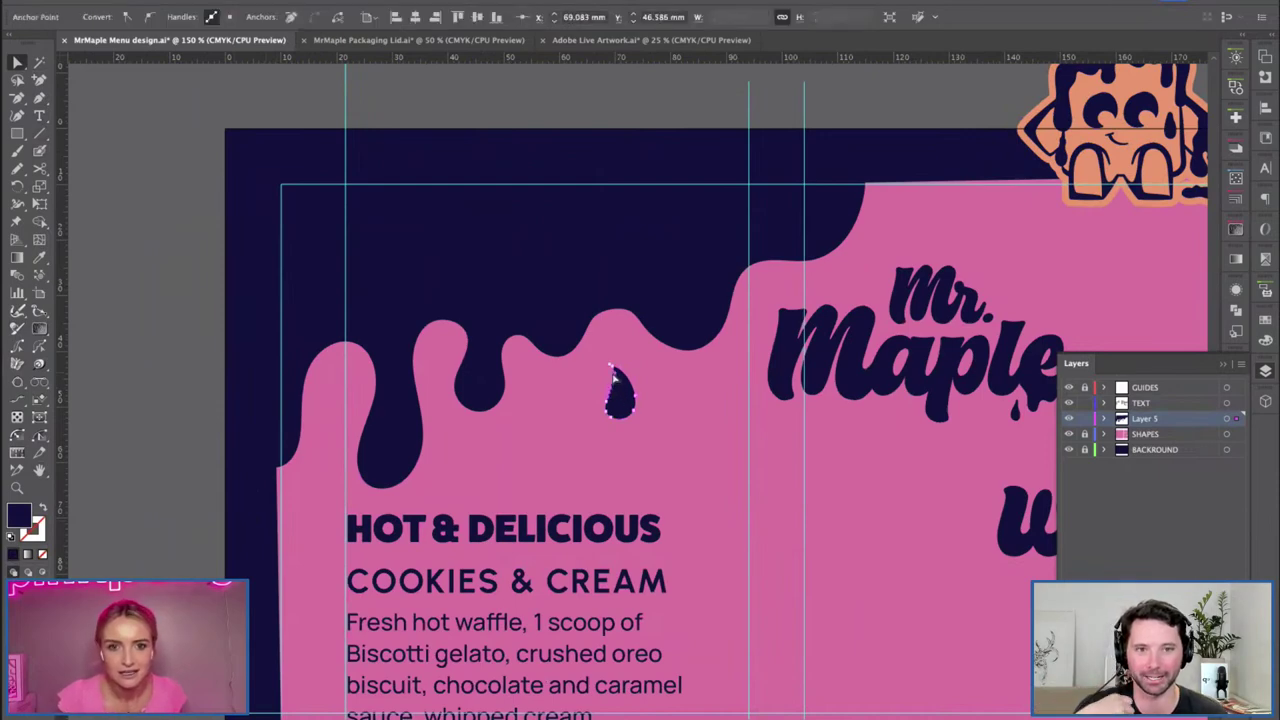
{"action": "left_click", "coordinate": [613, 380]}
{"action": "key", "text": "ctrl+minus"}
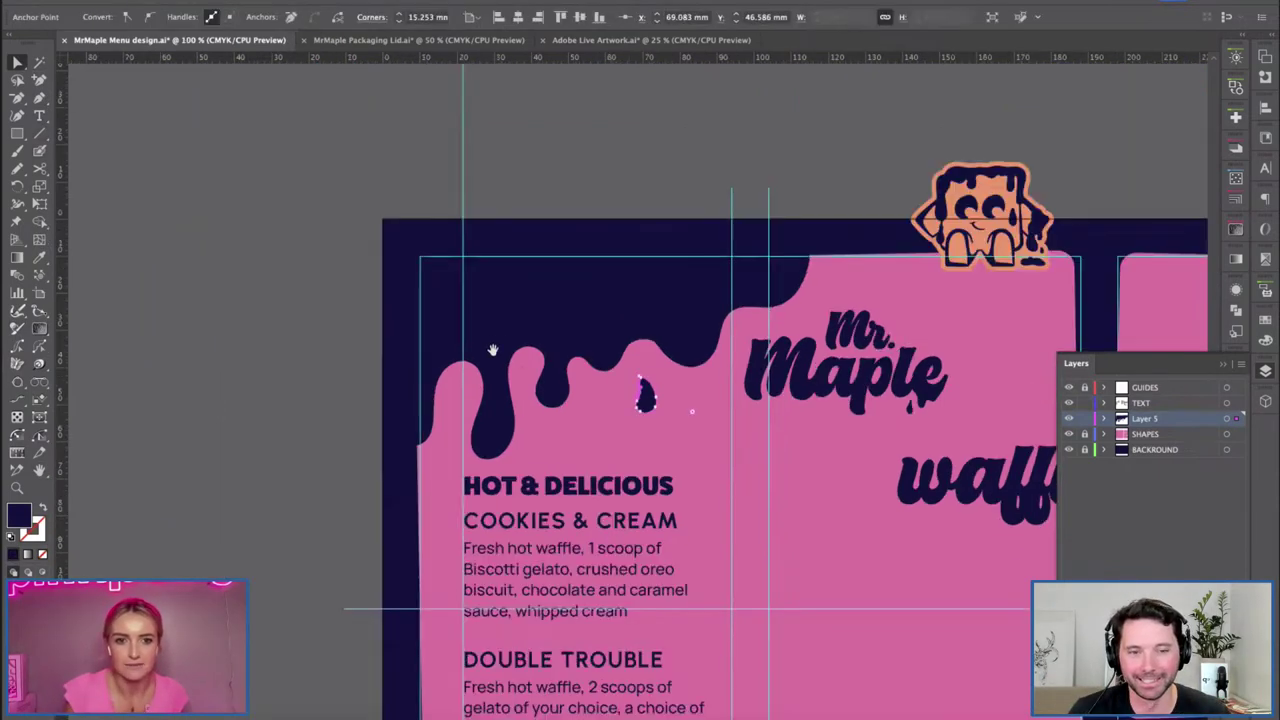
Zoom in closer on the teardrop and select it again.
{"action": "key", "text": "p"}
{"action": "key", "text": "ctrl+plus"}
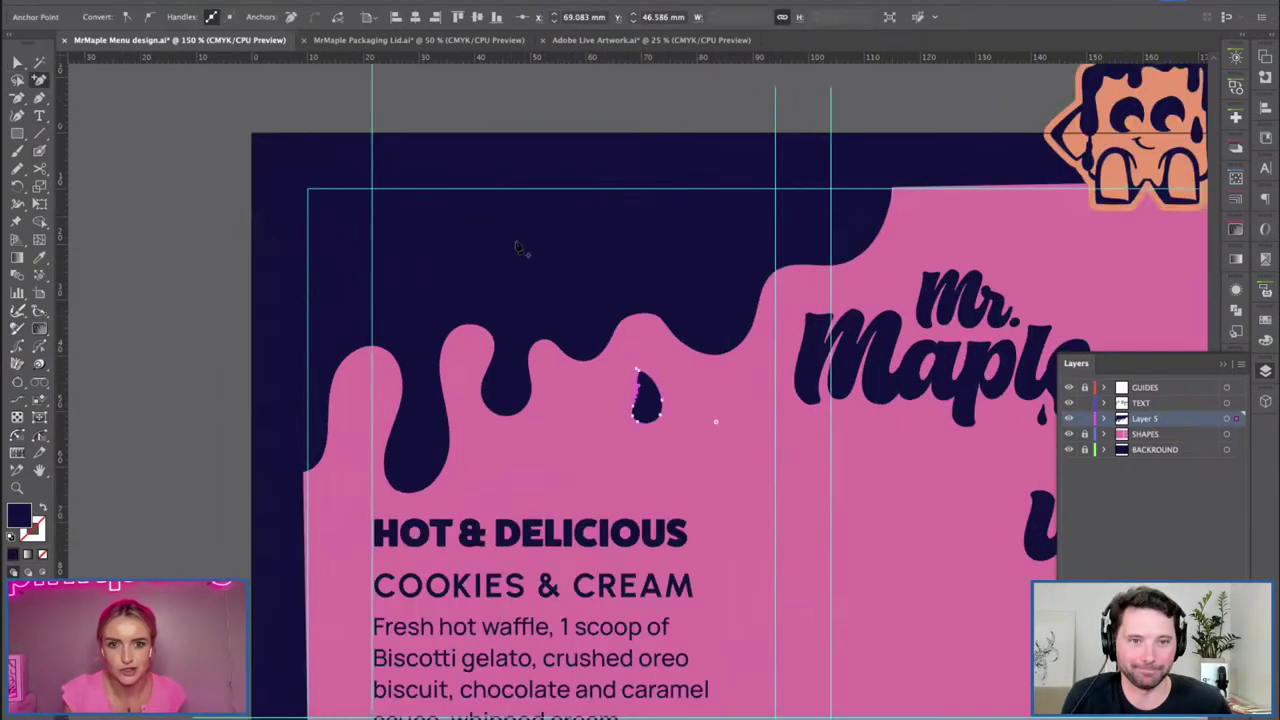
{"action": "key", "text": "v"}
{"action": "left_click", "coordinate": [560, 466]}
{"action": "key", "text": "ctrl+plus"}
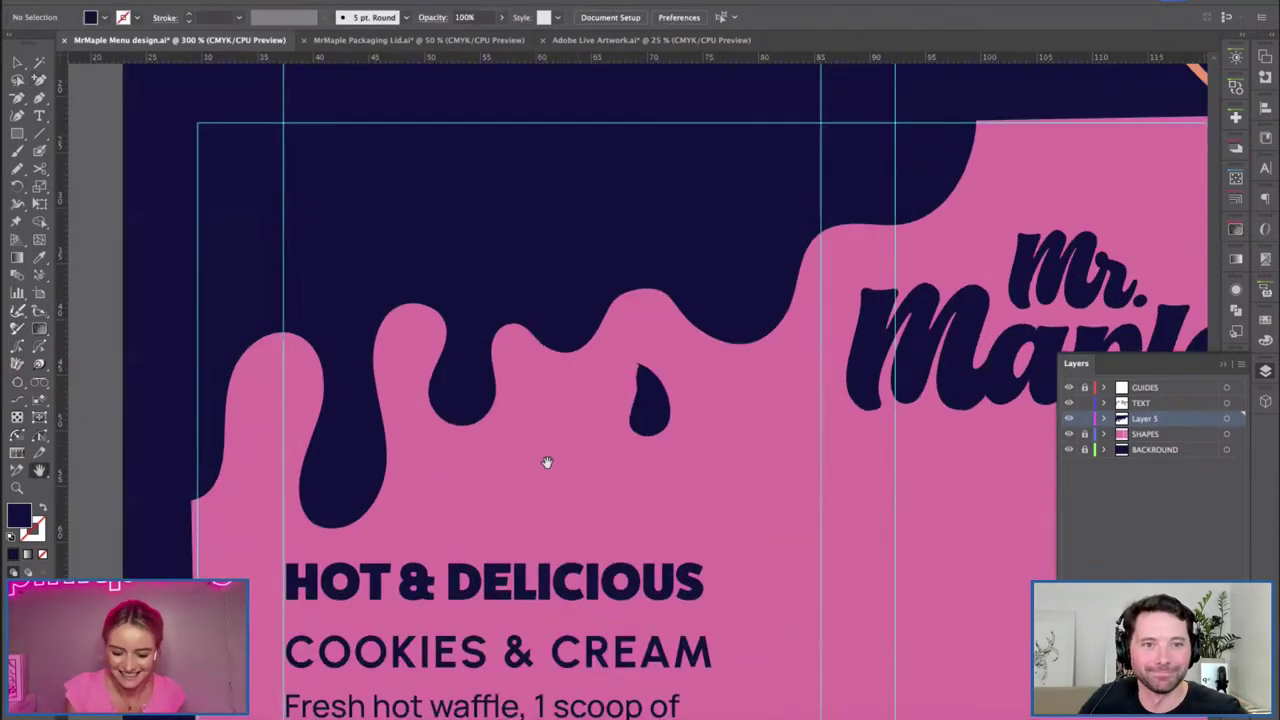
{"action": "key", "text": "ctrl+plus"}
{"action": "scroll", "coordinate": [576, 397], "scroll_direction": "right", "scroll_amount": 1}
{"action": "scroll", "coordinate": [576, 397], "scroll_direction": "down", "scroll_amount": 1}
{"action": "left_click", "coordinate": [617, 390]}
Turn the teardrop's top anchor into a sharp pointed tip.
{"action": "key", "text": "p"}
{"action": "left_click", "coordinate": [599, 327]}
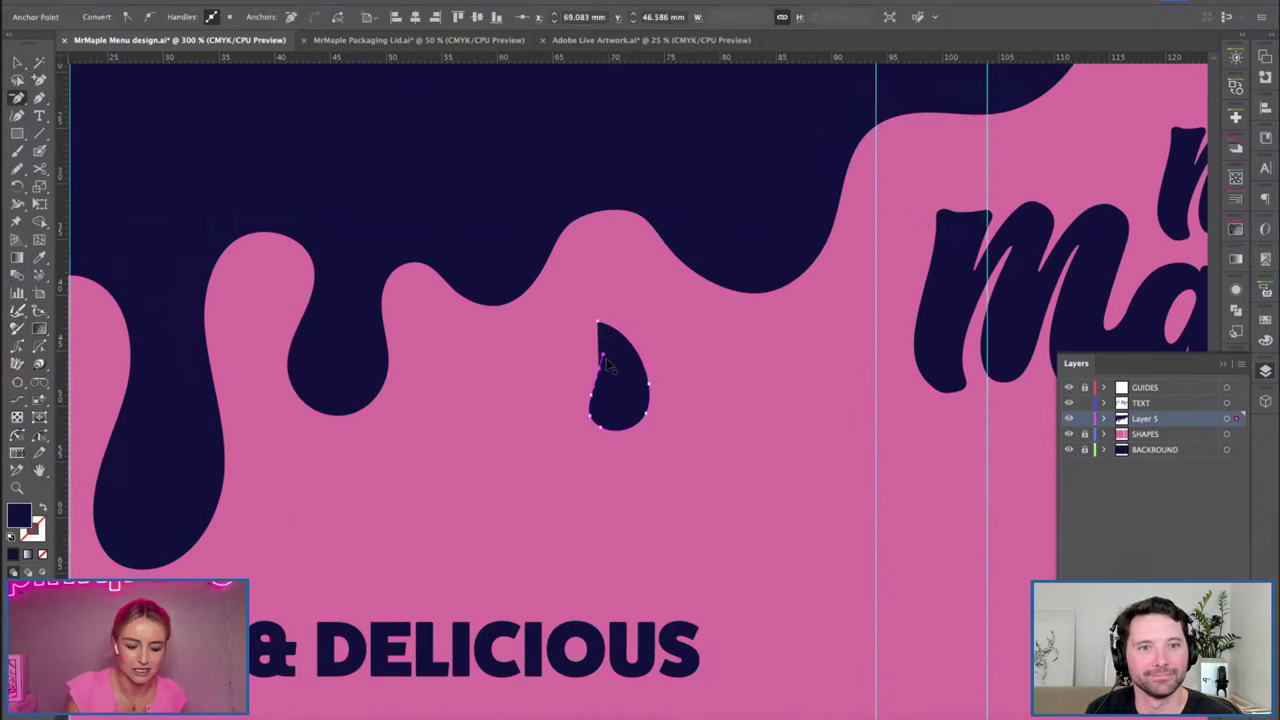
{"action": "key", "text": "shift+grave"}
{"action": "left_click_drag", "start_coordinate": [600, 325], "coordinate": [606, 346]}
{"action": "key", "text": "p"}
{"action": "key", "text": "shift+grave"}
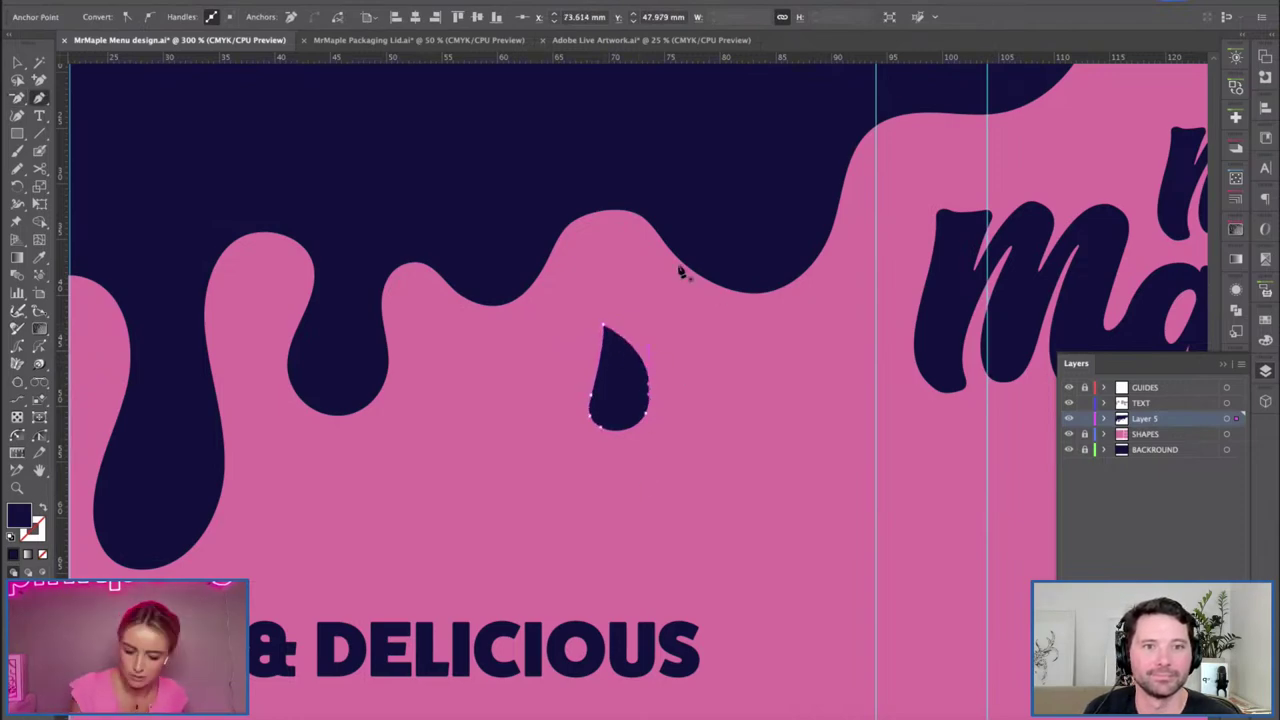
{"action": "key", "text": "v"}
{"action": "left_click", "coordinate": [605, 378]}
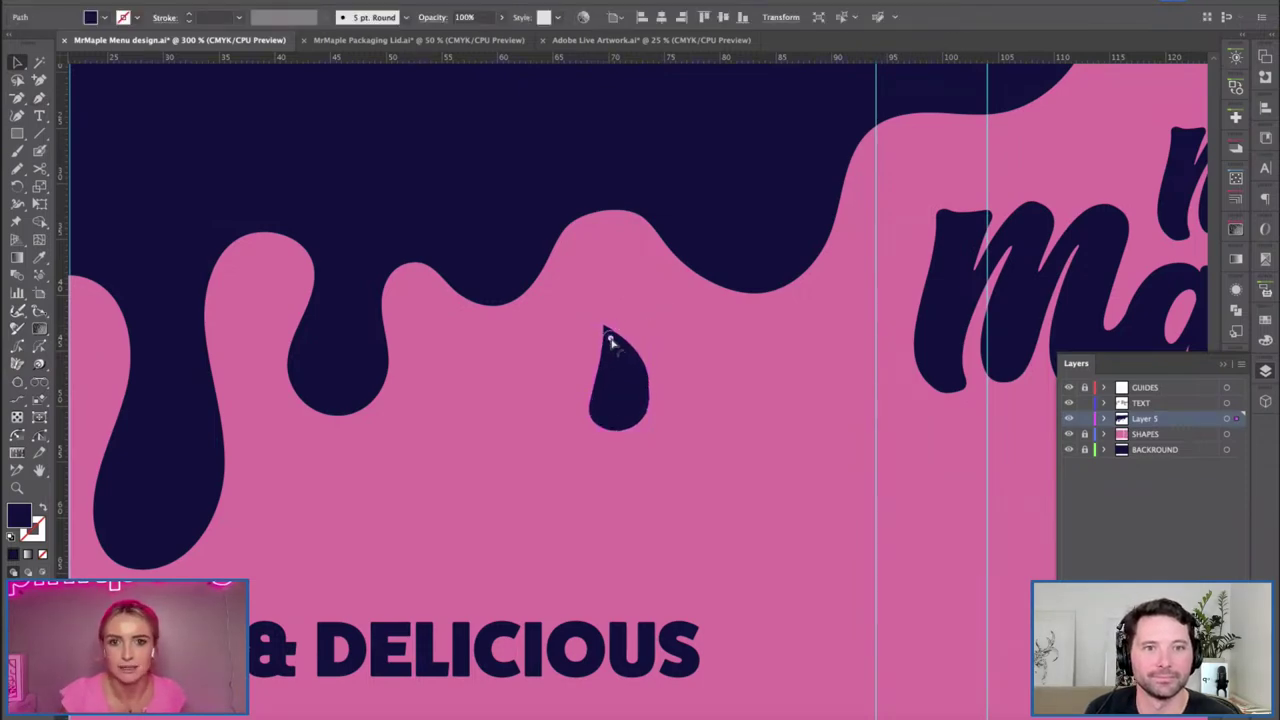
{"action": "key", "text": "ctrl+minus"}
{"action": "key", "text": "ctrl+minus"}
{"action": "key", "text": "ctrl+minus"}
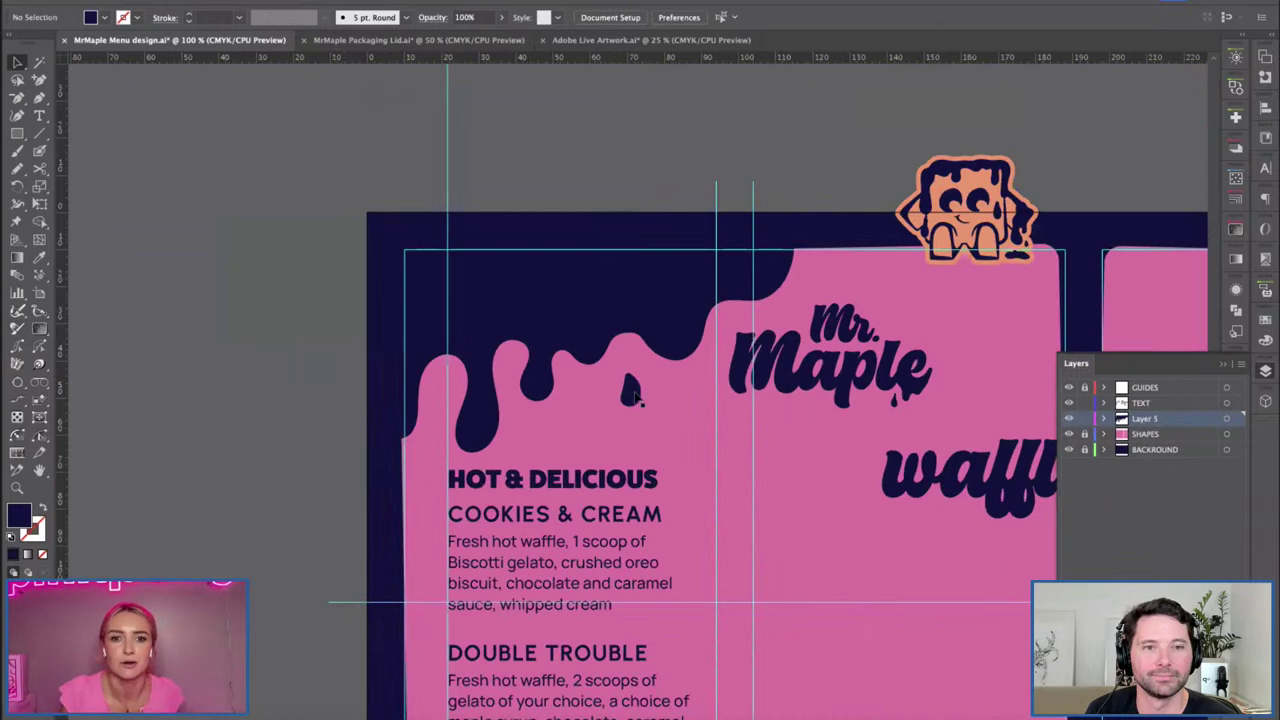
Shrink the Mr. Maple title, move it left, and colour it the mascot's orange.
{"action": "left_click_drag", "start_coordinate": [557, 316], "coordinate": [290, 245]}
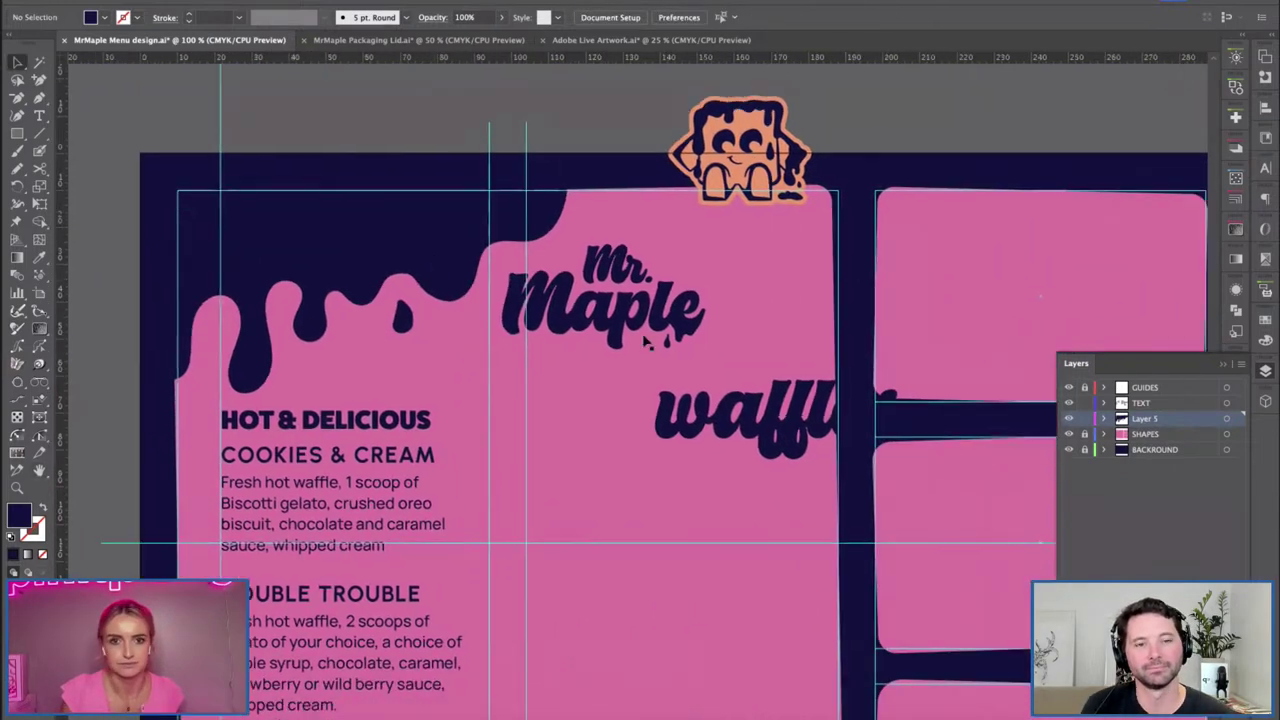
{"action": "left_click", "coordinate": [655, 318]}
{"action": "left_click_drag", "start_coordinate": [705, 349], "coordinate": [385, 285]}
{"action": "key", "text": "i"}
{"action": "left_click", "coordinate": [720, 150]}
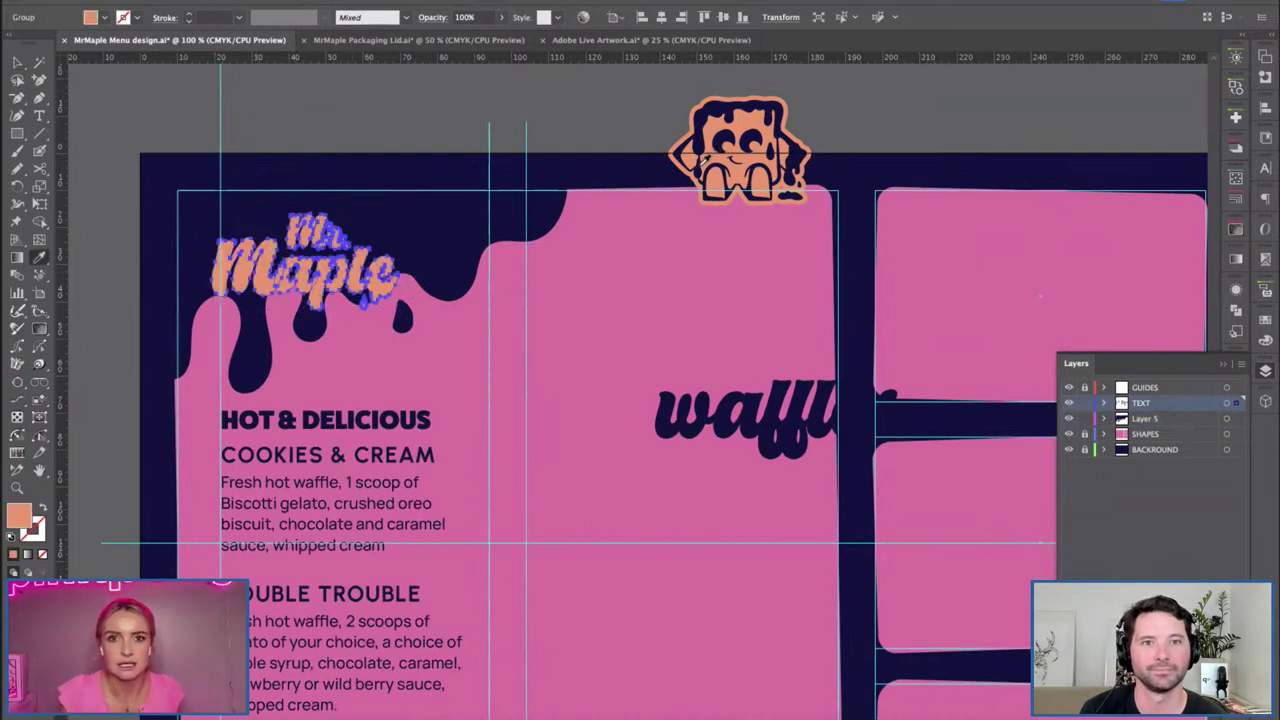
{"action": "key", "text": "v"}
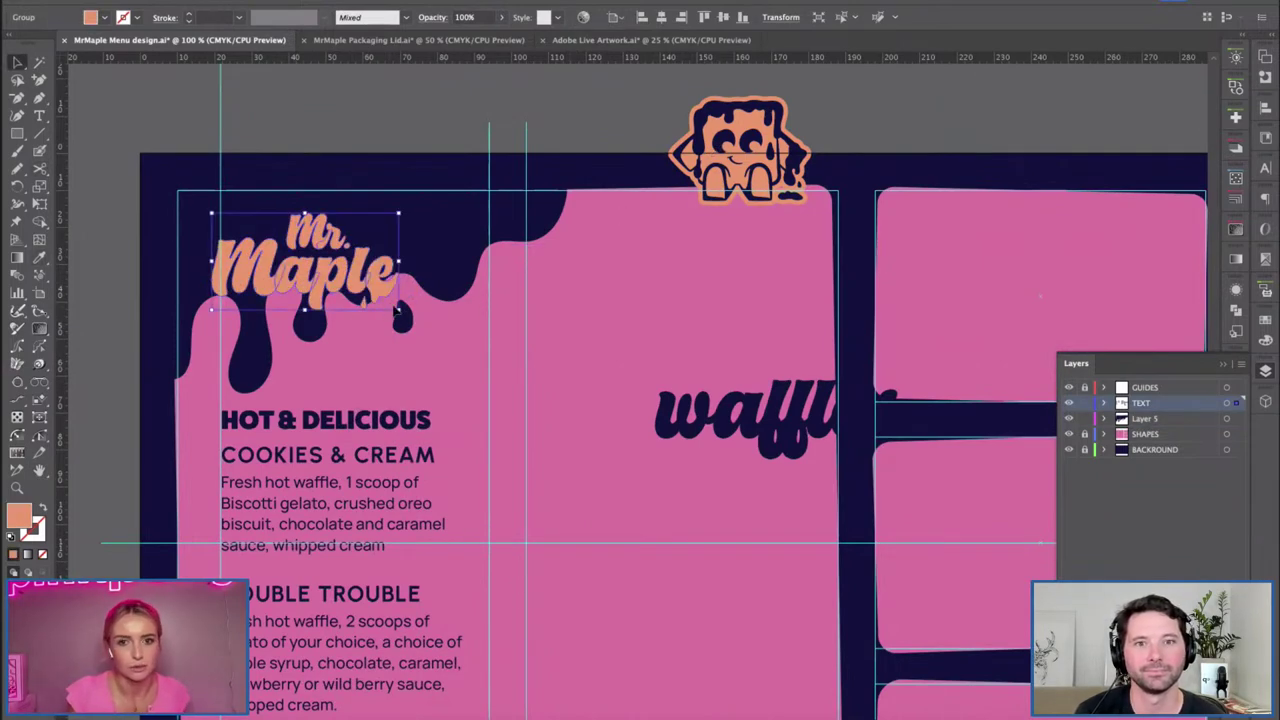
{"action": "key", "text": "Delete"}
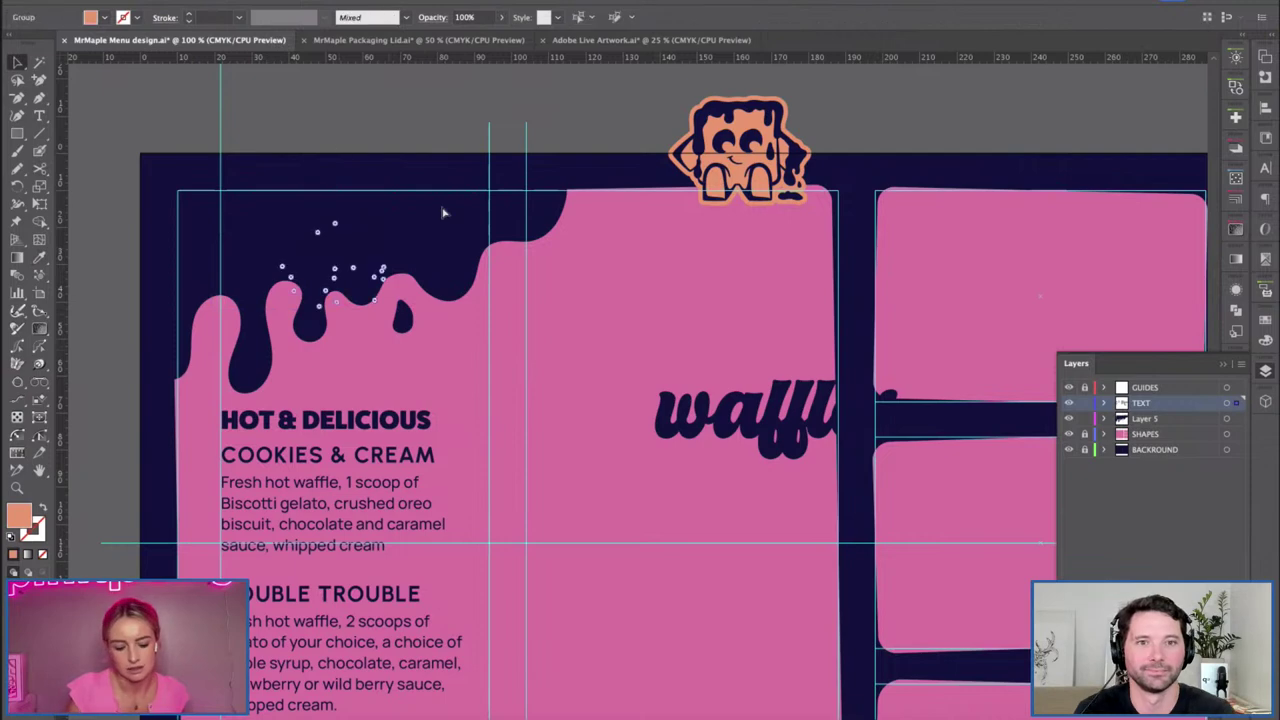
{"action": "key", "text": "ctrl+z"}
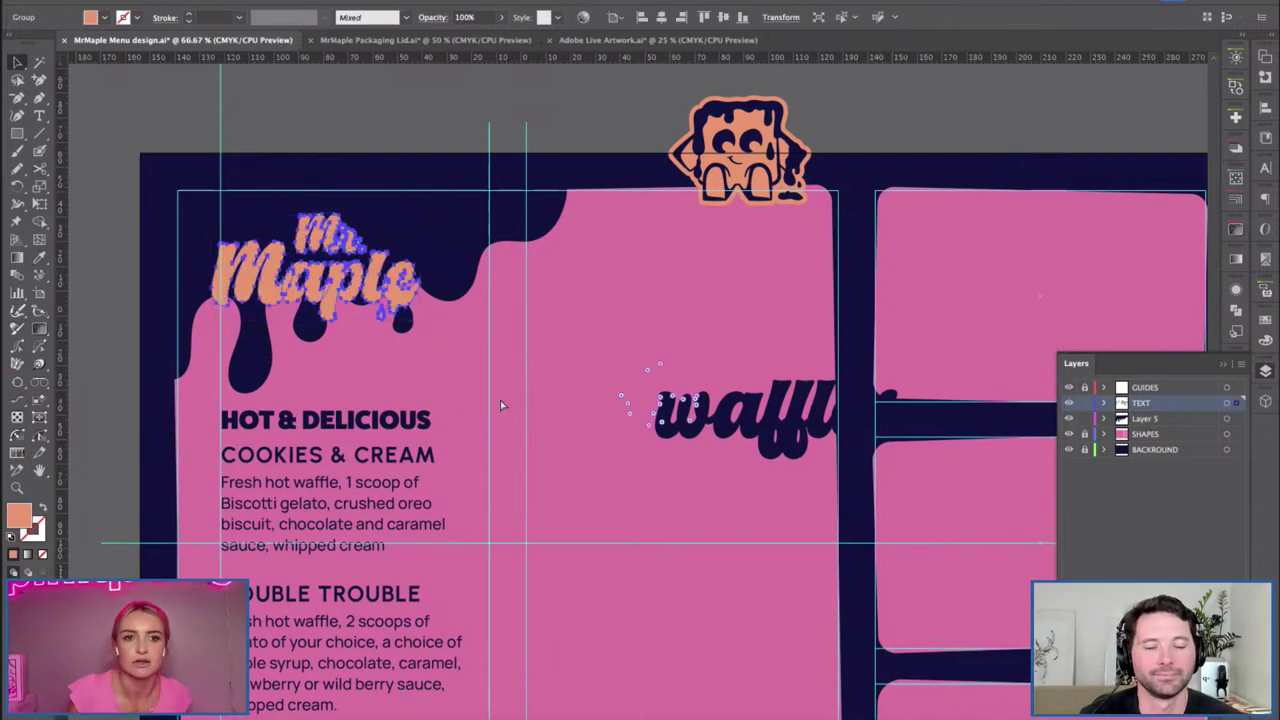
Zoom out to review the Mr. Maple title's placement on the menu.
{"action": "key", "text": "ctrl+minus"}
{"action": "scroll", "coordinate": [520, 237], "scroll_direction": "down", "scroll_amount": 5}
{"action": "left_click", "coordinate": [520, 237]}
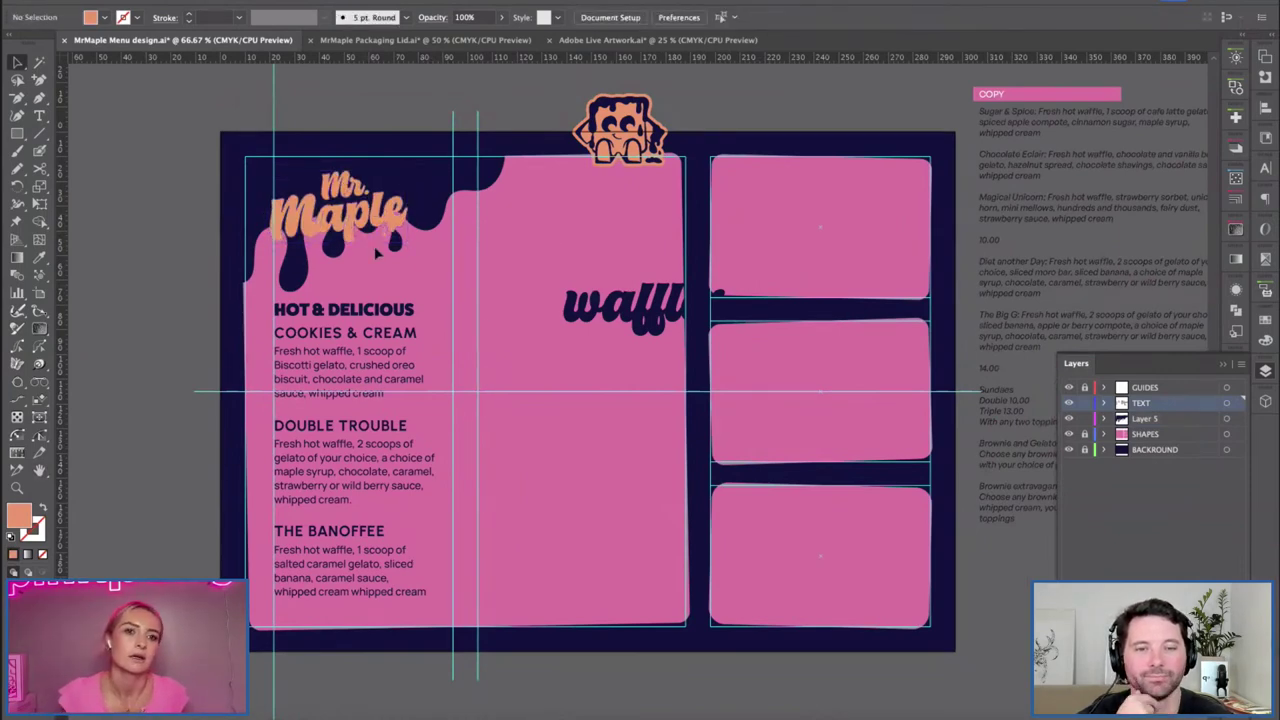
{"action": "left_click", "coordinate": [376, 250]}
{"action": "left_click", "coordinate": [443, 277]}
{"action": "key", "text": "space"}
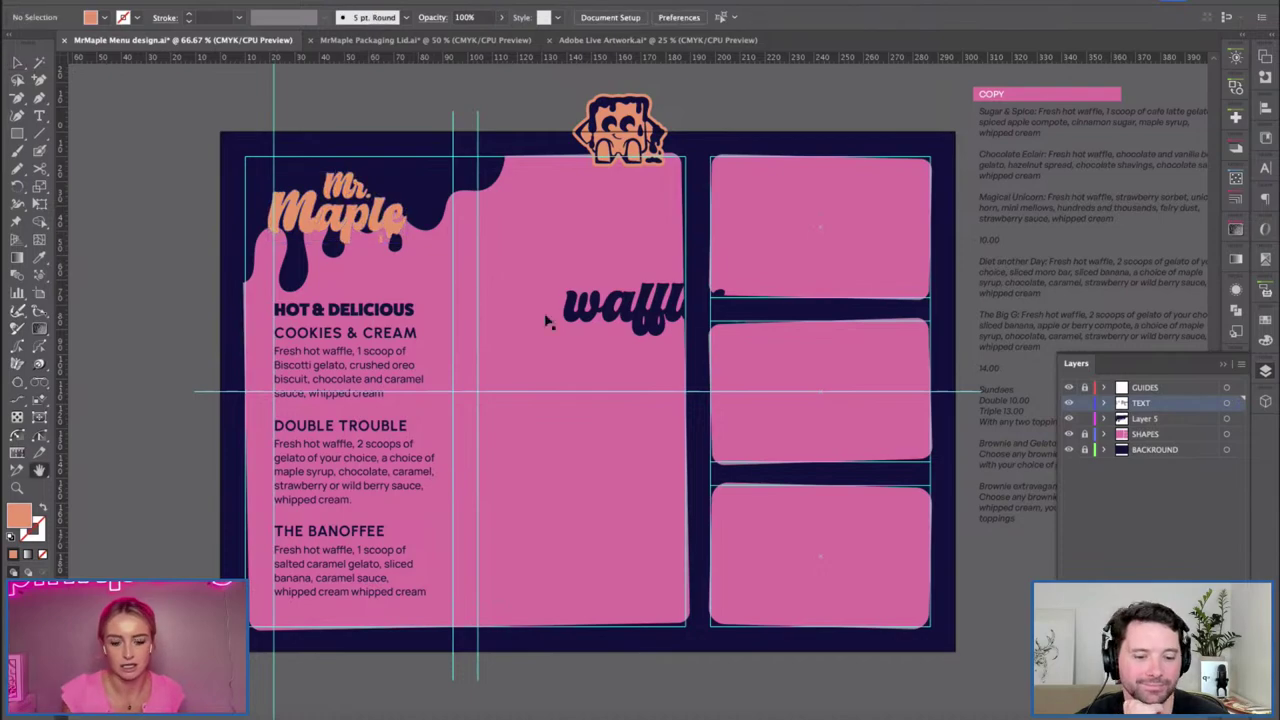
{"action": "scroll", "coordinate": [730, 430], "scroll_direction": "right", "scroll_amount": 10}
{"action": "scroll", "coordinate": [730, 430], "scroll_direction": "down", "scroll_amount": 2}
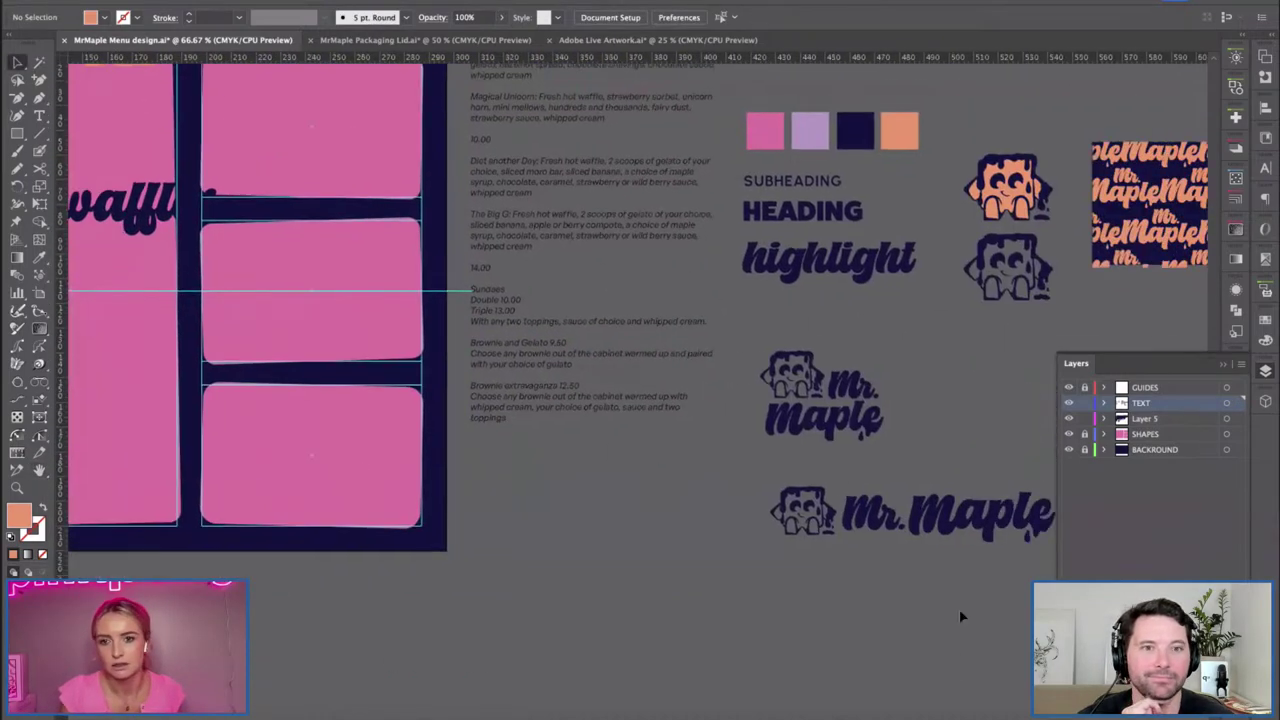
Select the wide mascot-and-Mr. Maple logo and move the drip logo above the artboard.
{"action": "left_click_drag", "start_coordinate": [959, 608], "coordinate": [624, 528]}
{"action": "scroll", "coordinate": [365, 313], "scroll_direction": "left", "scroll_amount": 10}
{"action": "scroll", "coordinate": [365, 313], "scroll_direction": "up", "scroll_amount": 3}
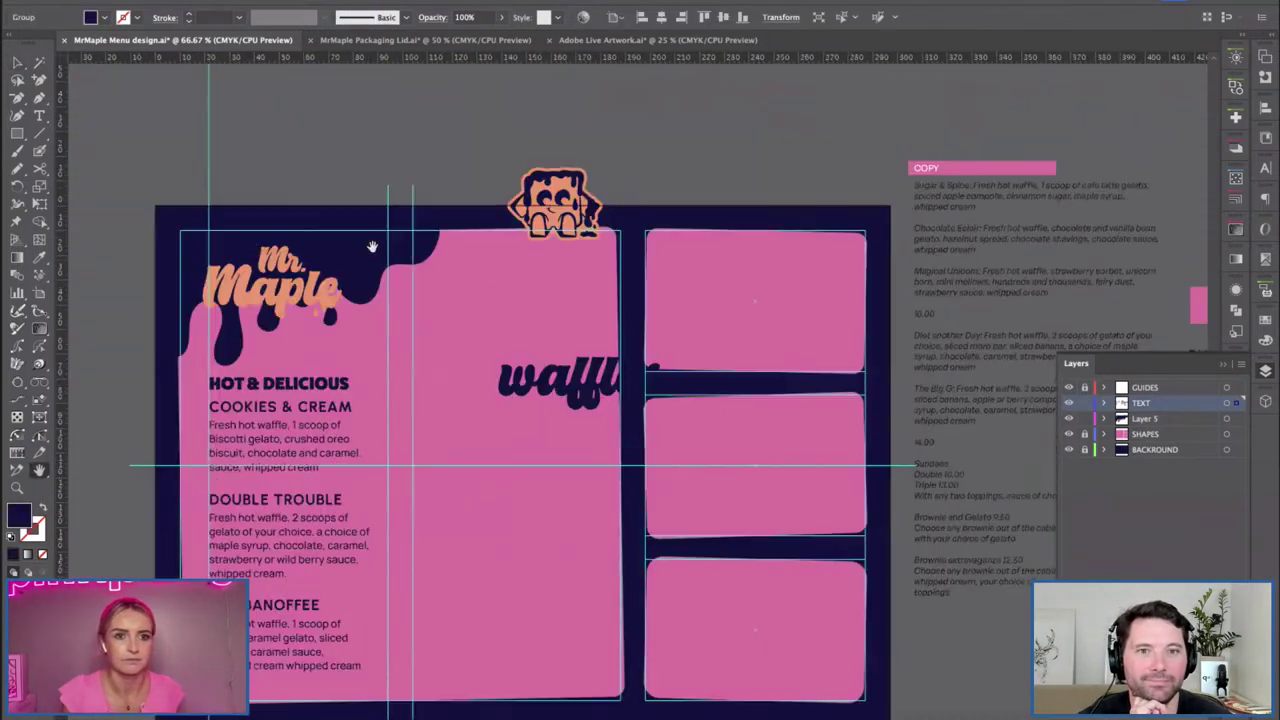
{"action": "key", "text": "v"}
{"action": "left_click_drag", "start_coordinate": [365, 313], "coordinate": [418, 183]}
Paste the mascot-and-Mr. Maple logo over the top-left drip and recolour it orange.
{"action": "key", "text": "ctrl+v"}
{"action": "left_click_drag", "start_coordinate": [597, 408], "coordinate": [432, 282]}
{"action": "key", "text": "i"}
{"action": "left_click", "coordinate": [386, 164]}
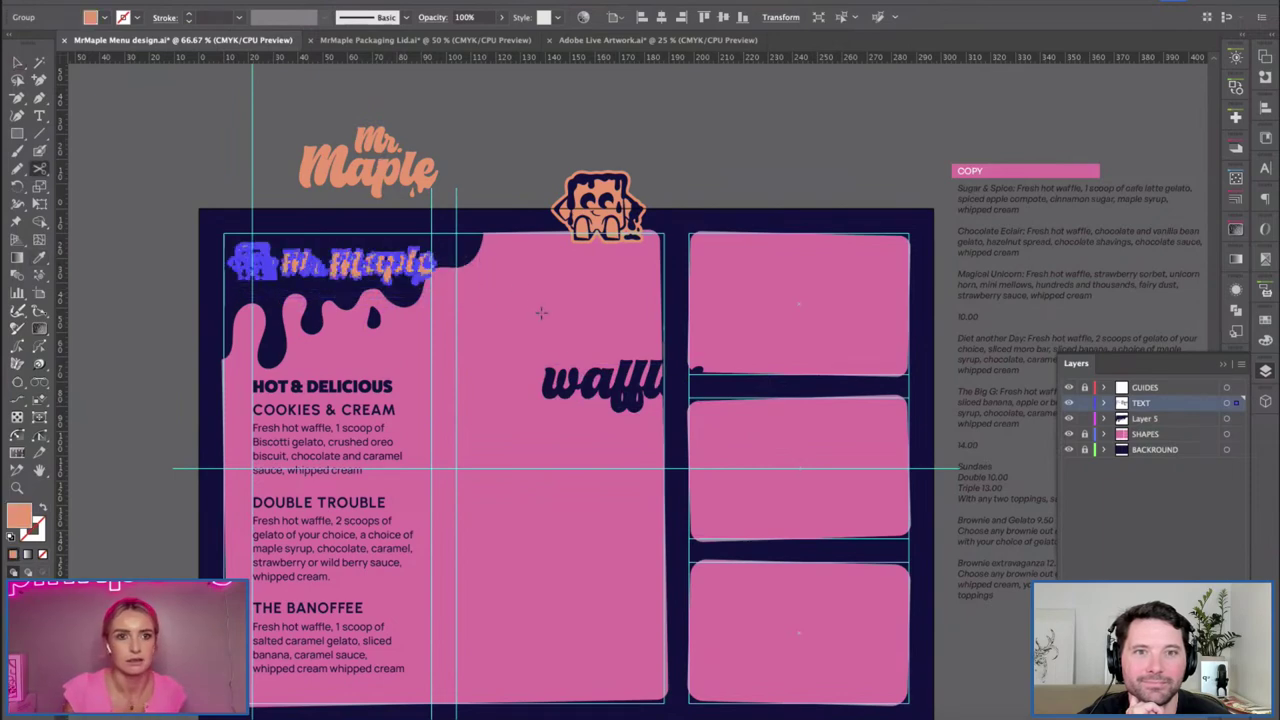
{"action": "left_click", "coordinate": [541, 307]}
{"action": "scroll", "coordinate": [541, 307], "scroll_direction": "up", "scroll_amount": 3}
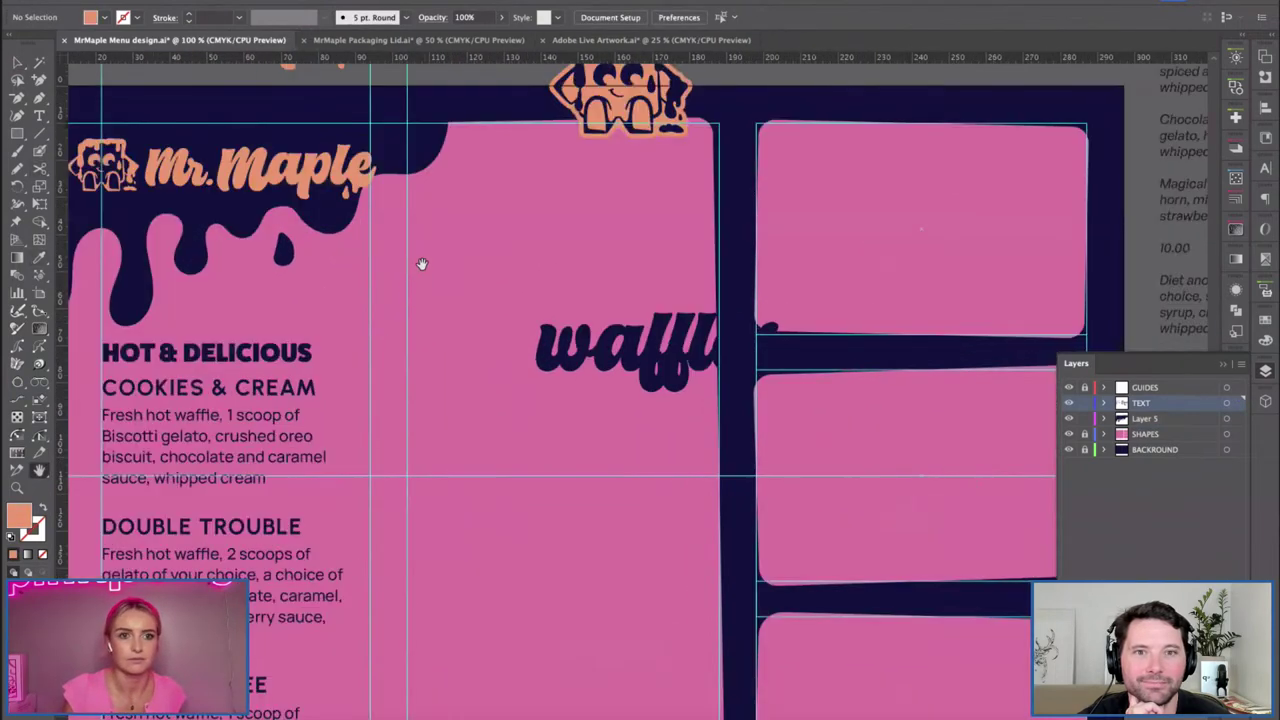
{"action": "left_click_drag", "start_coordinate": [462, 324], "coordinate": [577, 382]}
Redraw the navy drip's right and top-right edges with the Pencil tool.
{"action": "left_click", "coordinate": [570, 378]}
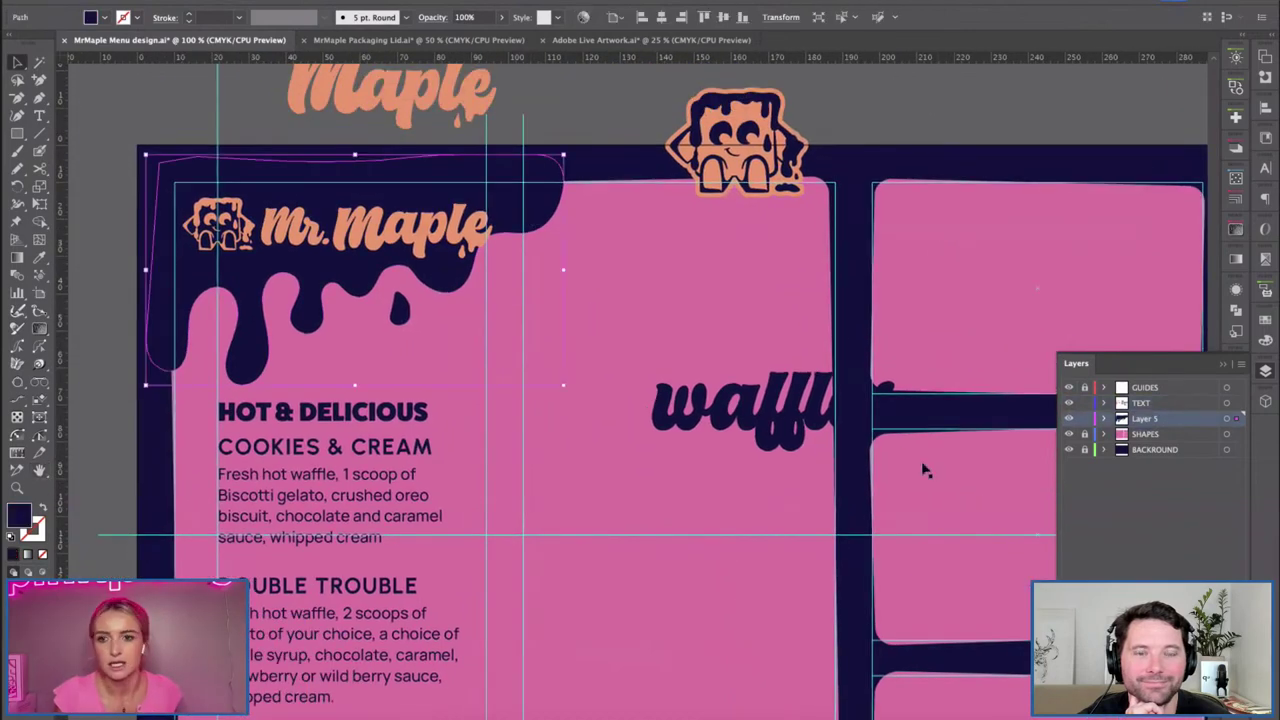
{"action": "left_click", "coordinate": [17, 168]}
{"action": "left_click", "coordinate": [90, 187]}
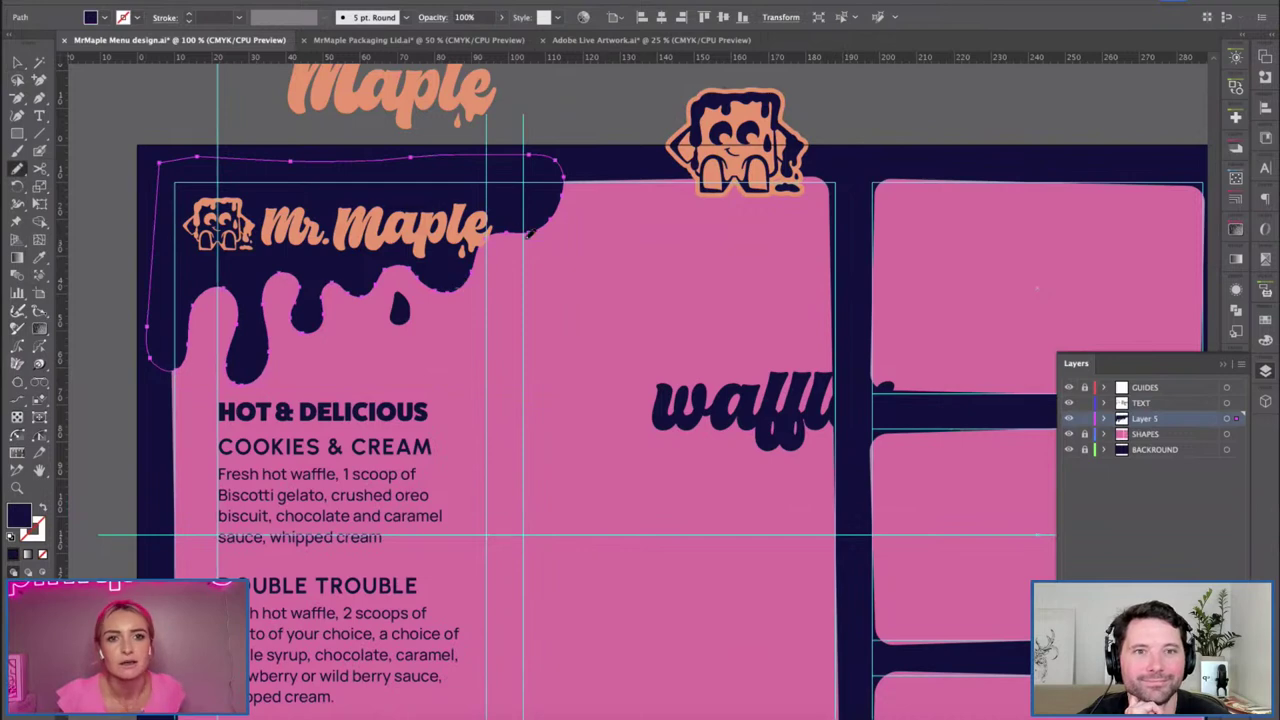
{"action": "left_click_drag", "start_coordinate": [618, 186], "coordinate": [483, 180]}
{"action": "left_click_drag", "start_coordinate": [563, 193], "coordinate": [480, 285]}
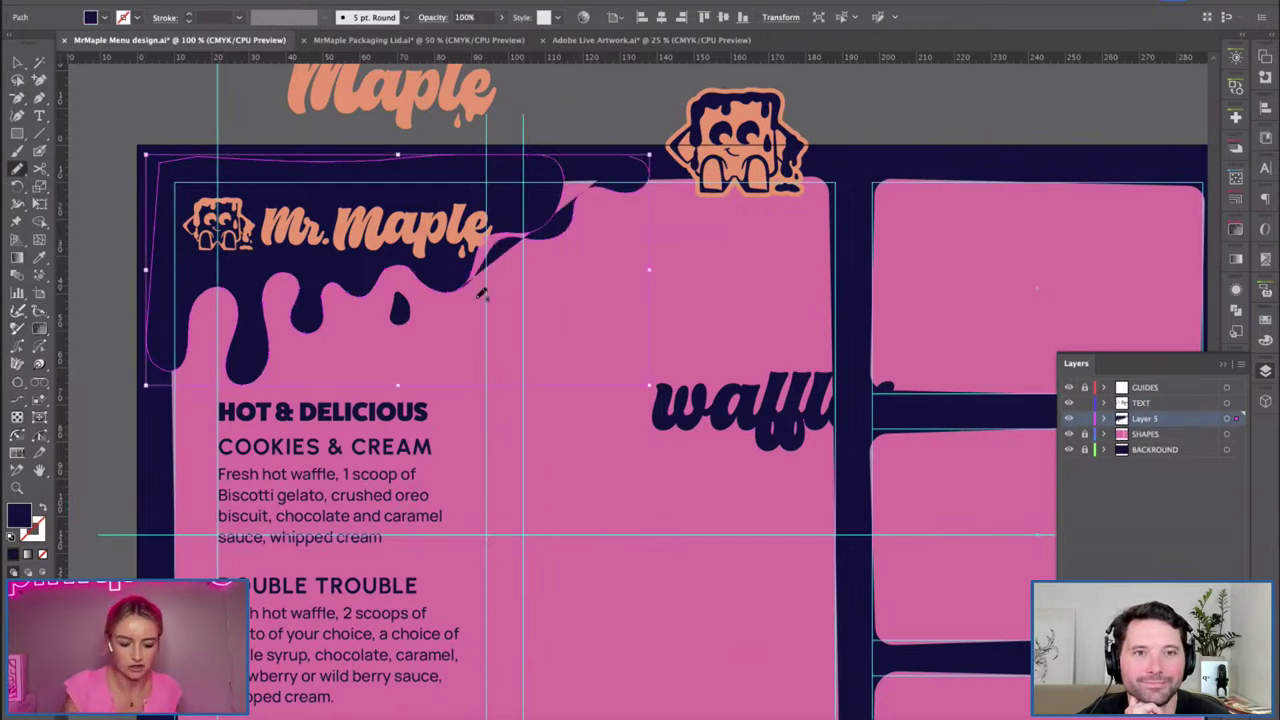
{"action": "mouse_move", "coordinate": [603, 168]}
{"action": "left_mouse_down"}
{"action": "mouse_move", "coordinate": [500, 240]}
{"action": "mouse_move", "coordinate": [407, 259]}
{"action": "left_mouse_up"}
Nudge the Mr. Maple logo group up slightly.
{"action": "key", "text": "v"}
{"action": "left_click", "coordinate": [395, 250]}
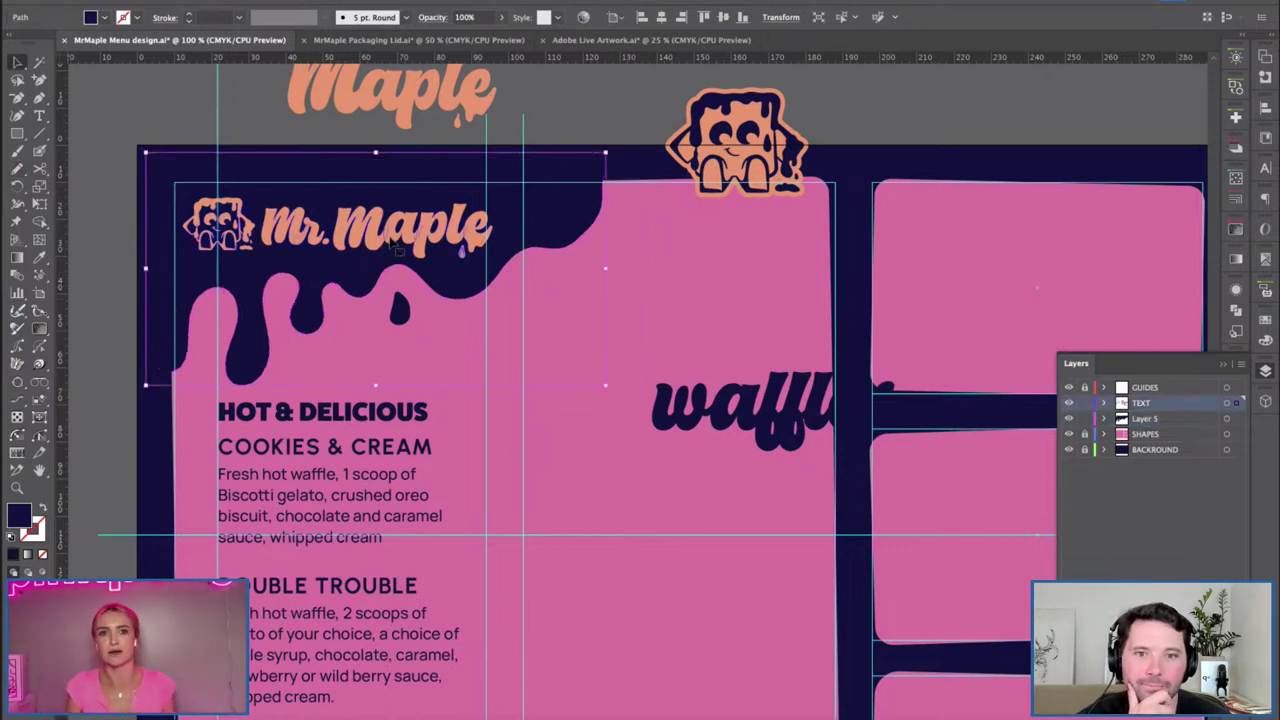
{"action": "left_click_drag", "start_coordinate": [347, 234], "coordinate": [347, 224]}
{"action": "left_click", "coordinate": [222, 140]}
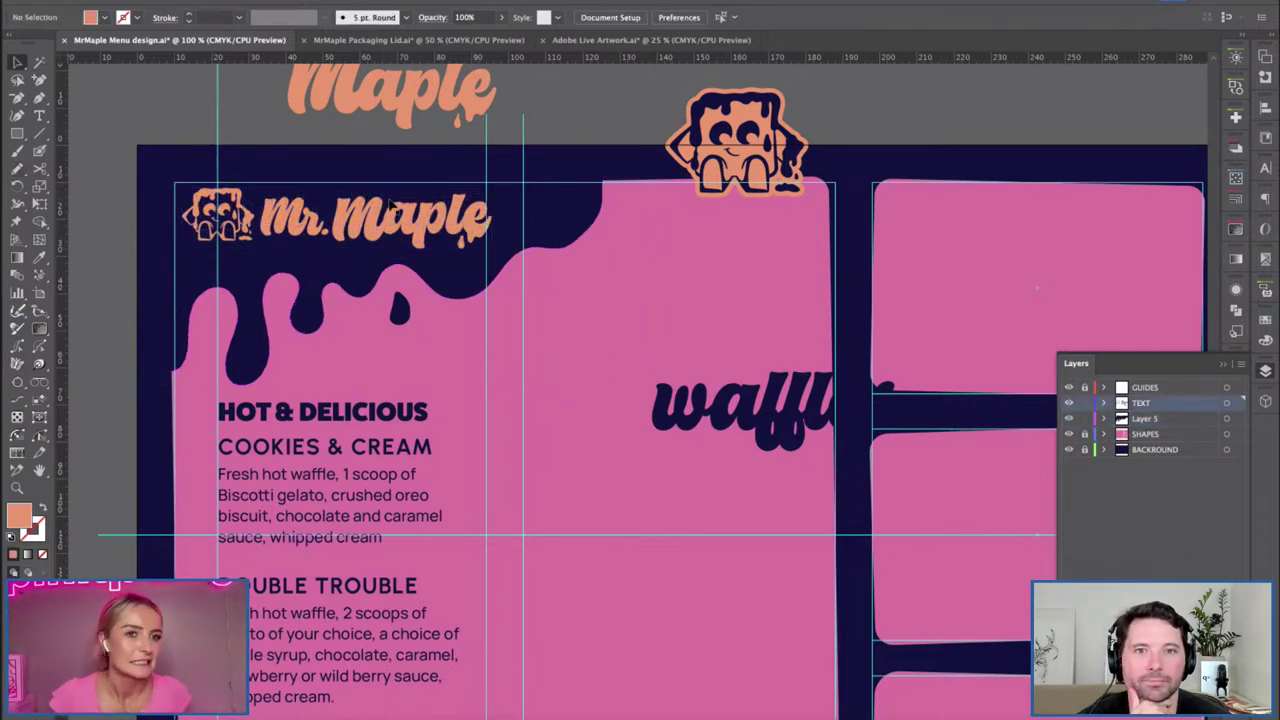
Move the waffles title above the artboard.
{"action": "key", "text": "ctrl+minus"}
{"action": "left_click_drag", "start_coordinate": [597, 363], "coordinate": [481, 308]}
{"action": "left_click_drag", "start_coordinate": [715, 338], "coordinate": [655, 97]}
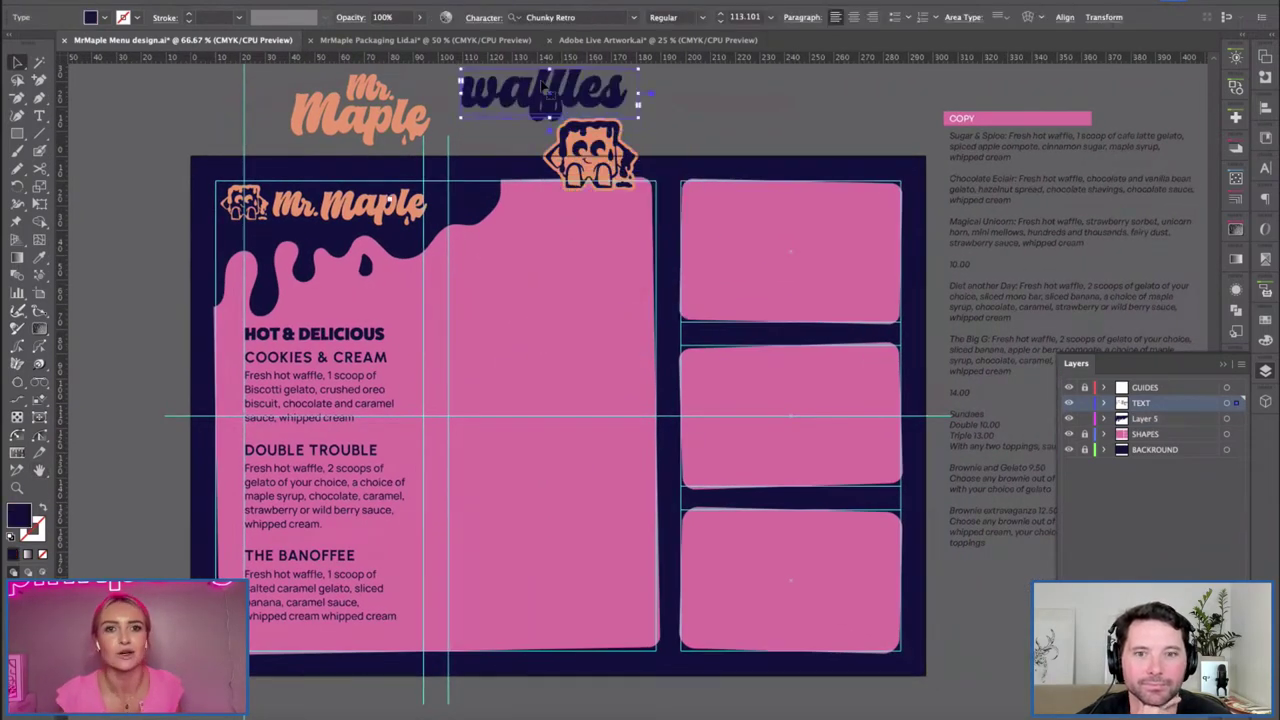
{"action": "left_click", "coordinate": [645, 100]}
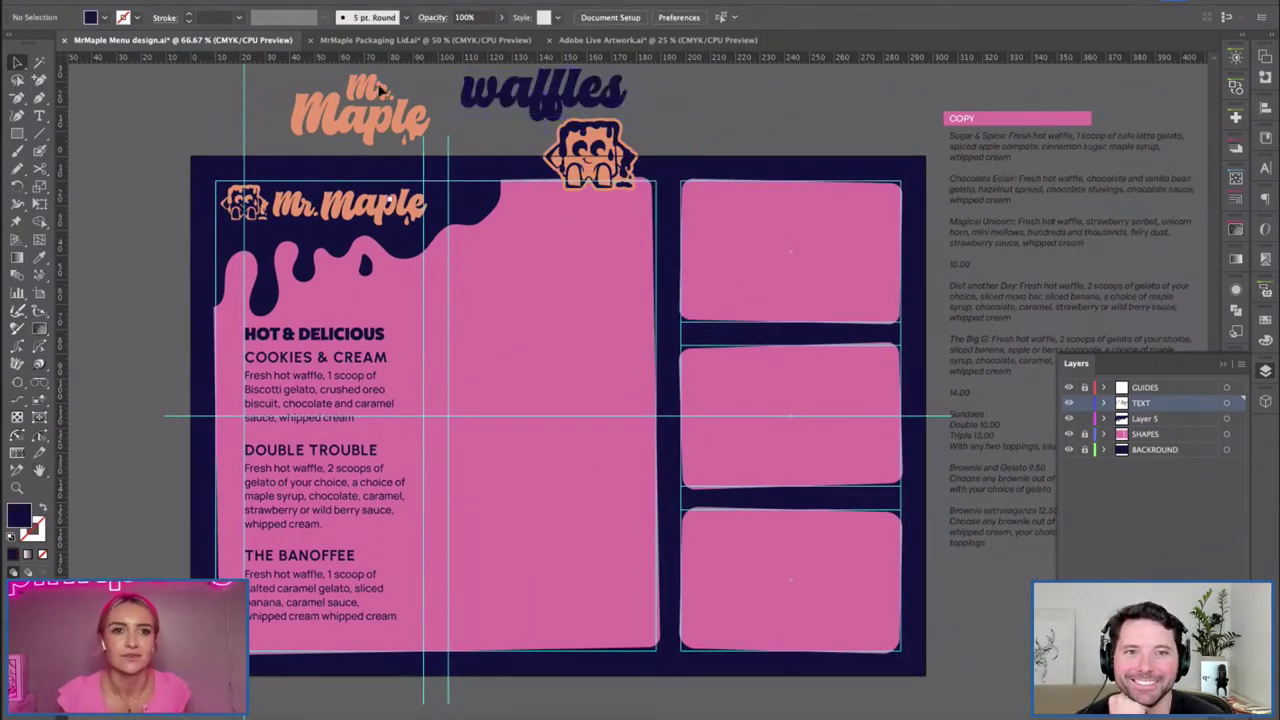
Shift the spare Mr. Maple logo down-left and place the mascot sticker beside the waffles title.
{"action": "left_click", "coordinate": [340, 118]}
{"action": "left_click_drag", "start_coordinate": [340, 118], "coordinate": [295, 128]}
{"action": "left_click_drag", "start_coordinate": [600, 165], "coordinate": [700, 119]}
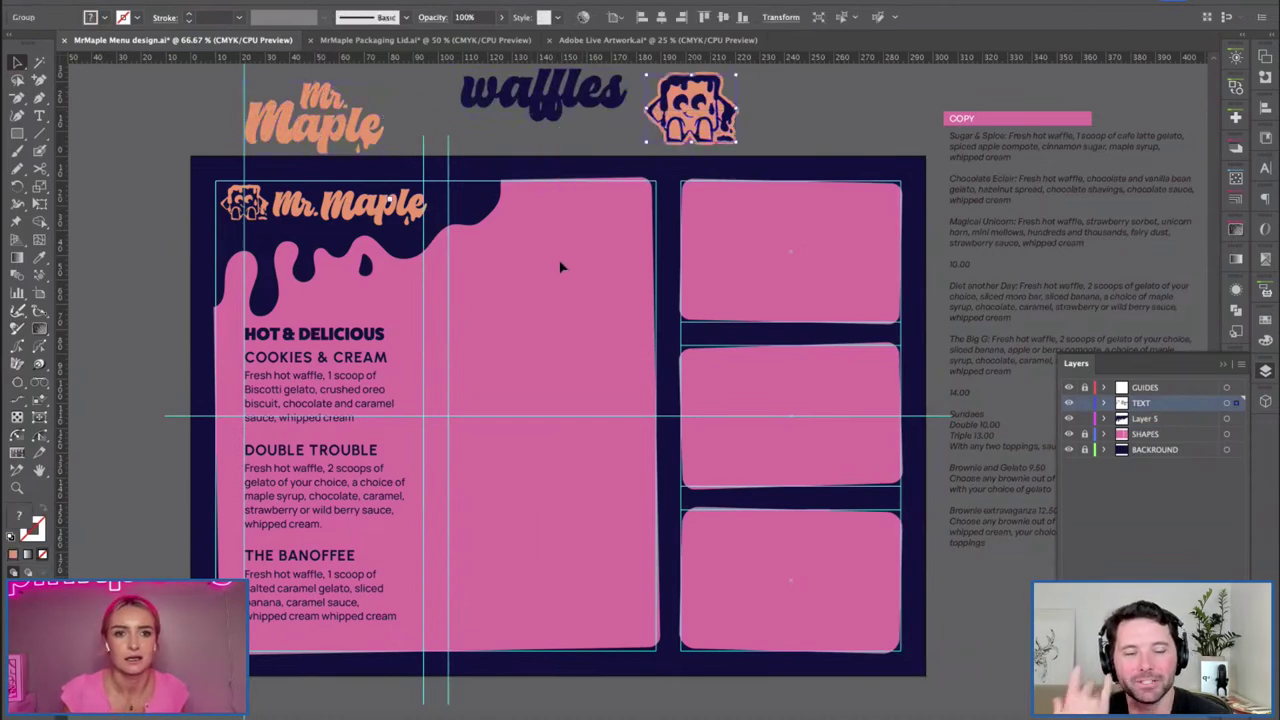
{"action": "left_click", "coordinate": [566, 261]}
Hide the GUIDES layer and make Layer 5 the active layer.
{"action": "left_click", "coordinate": [1068, 387]}
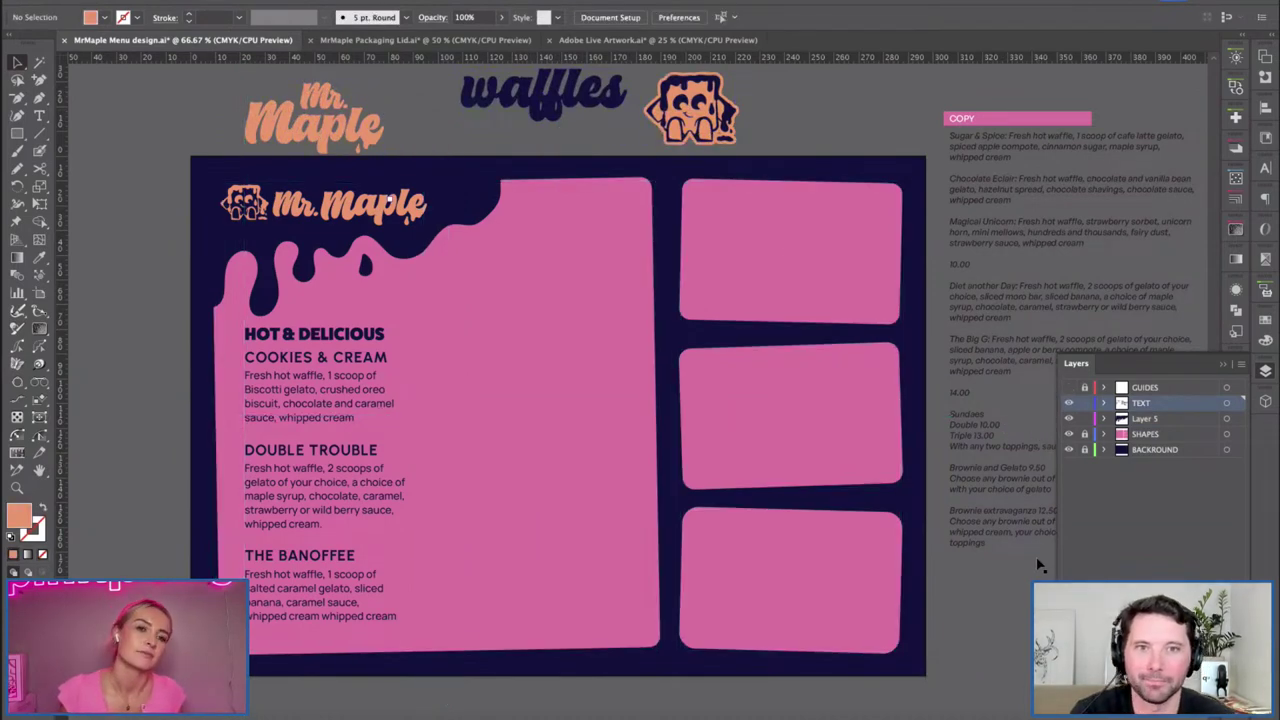
{"action": "left_click", "coordinate": [478, 200]}
{"action": "left_click", "coordinate": [502, 366]}
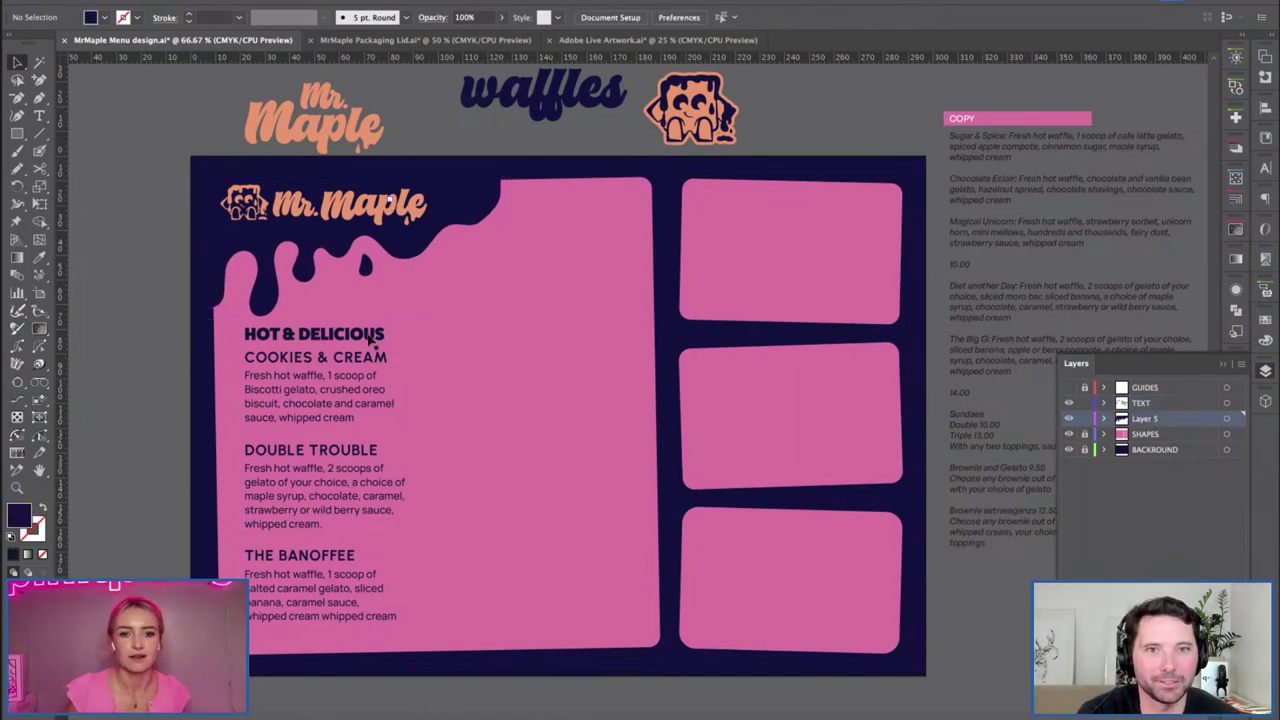
Scale up the Mr. Maple wordmark on the drip proportionally.
{"action": "key", "text": "super+equal"}
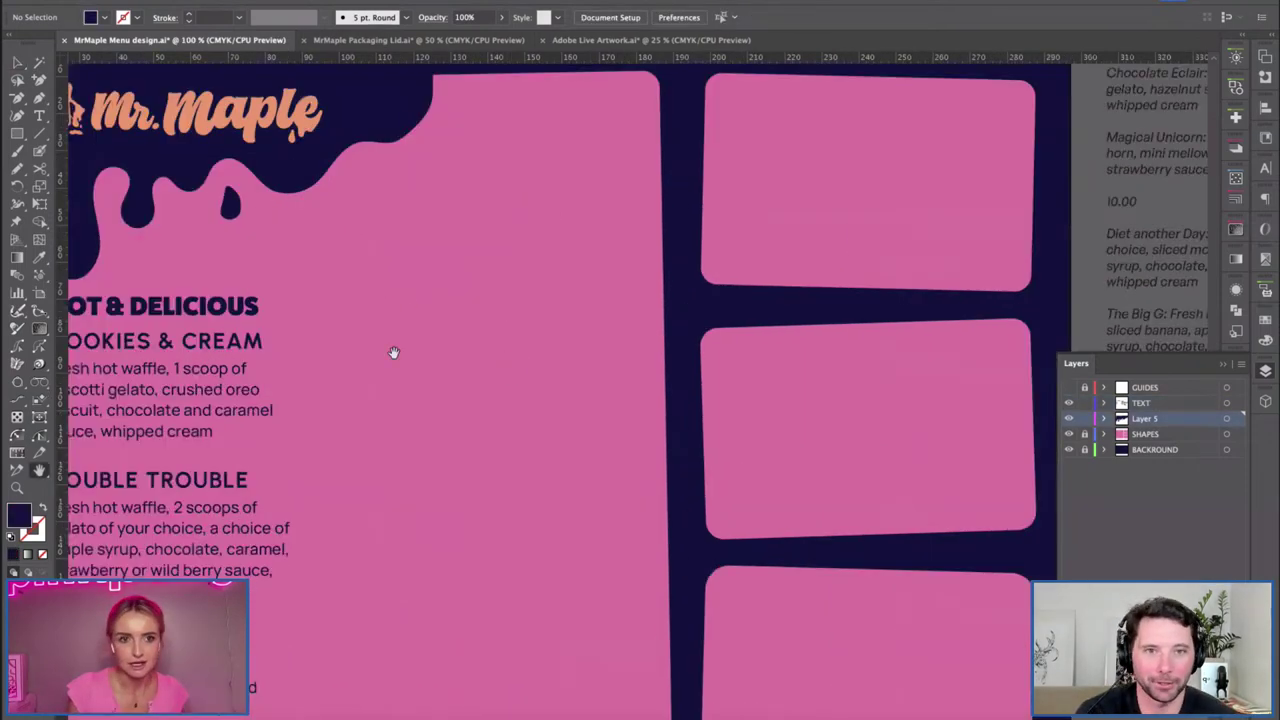
{"action": "key", "text": "super+minus"}
{"action": "left_click_drag", "start_coordinate": [674, 440], "coordinate": [846, 551]}
{"action": "key", "text": "v"}
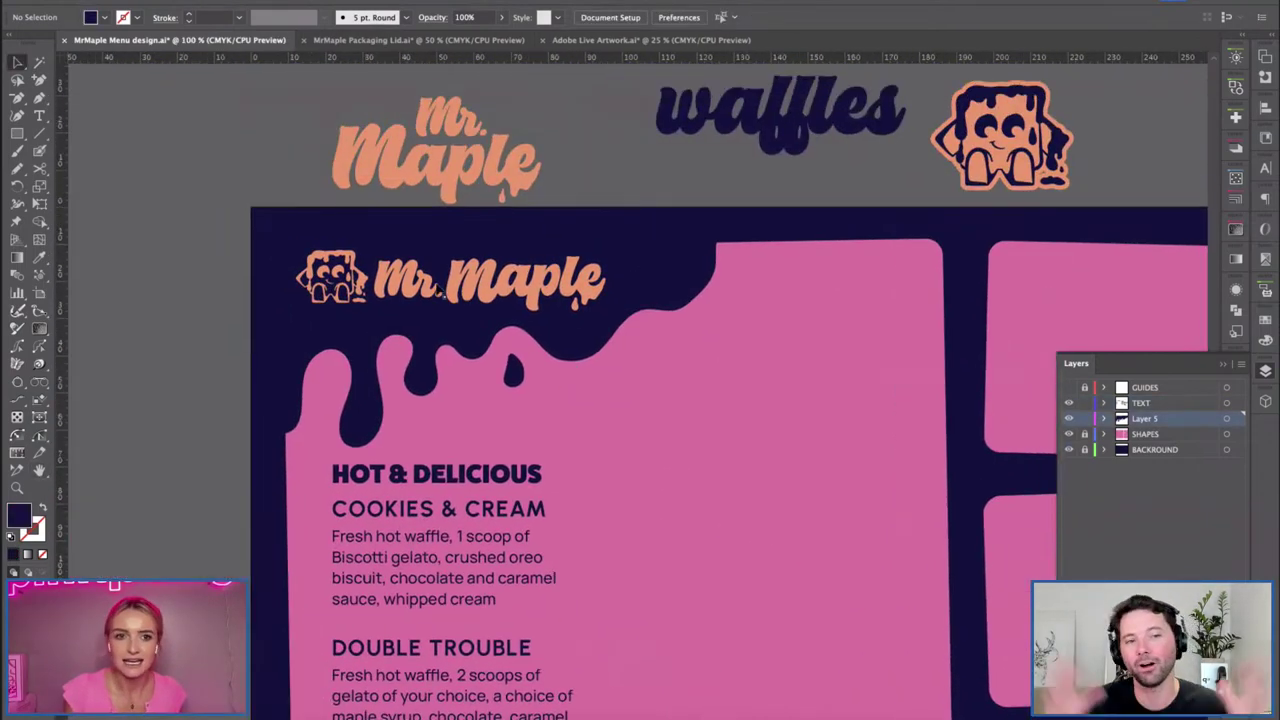
{"action": "left_click", "coordinate": [442, 290]}
{"action": "left_click_drag", "start_coordinate": [296, 250], "coordinate": [262, 243]}
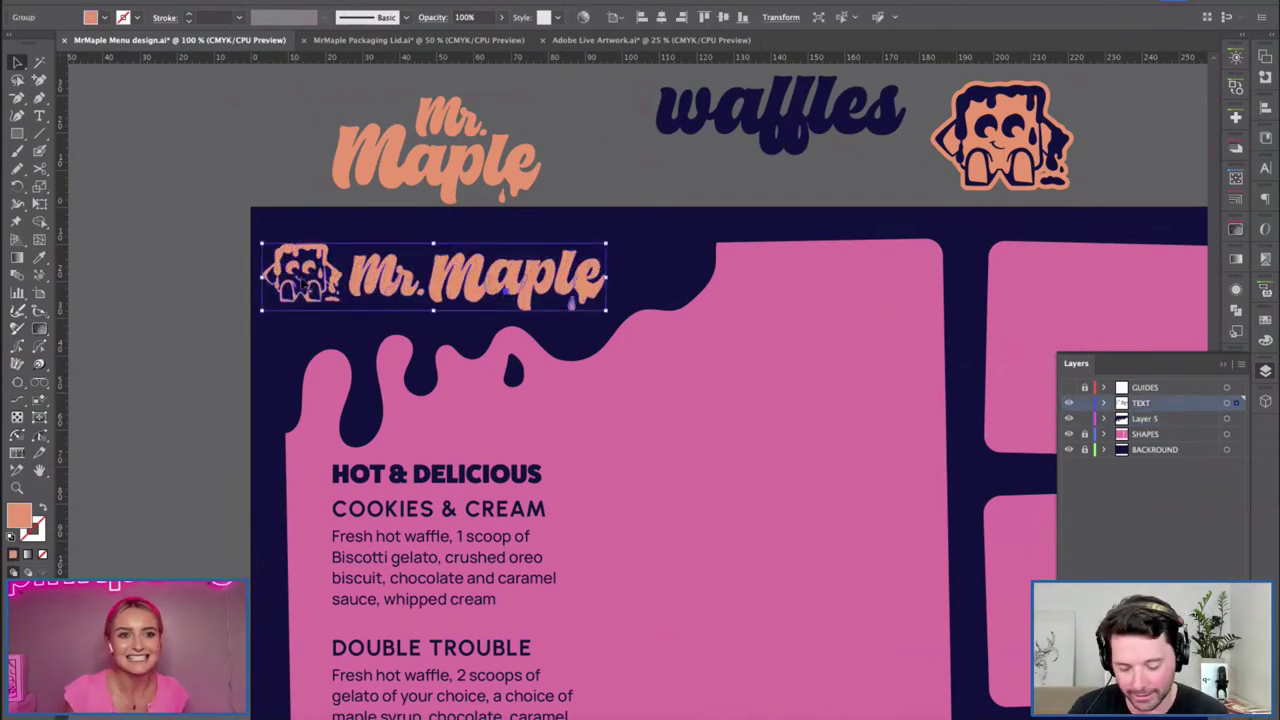
Delete the small mascot icon from inside the wordmark group in Isolation Mode.
{"action": "double_click", "coordinate": [303, 283]}
{"action": "left_click_drag", "start_coordinate": [294, 371], "coordinate": [347, 245]}
{"action": "key", "text": "Delete"}
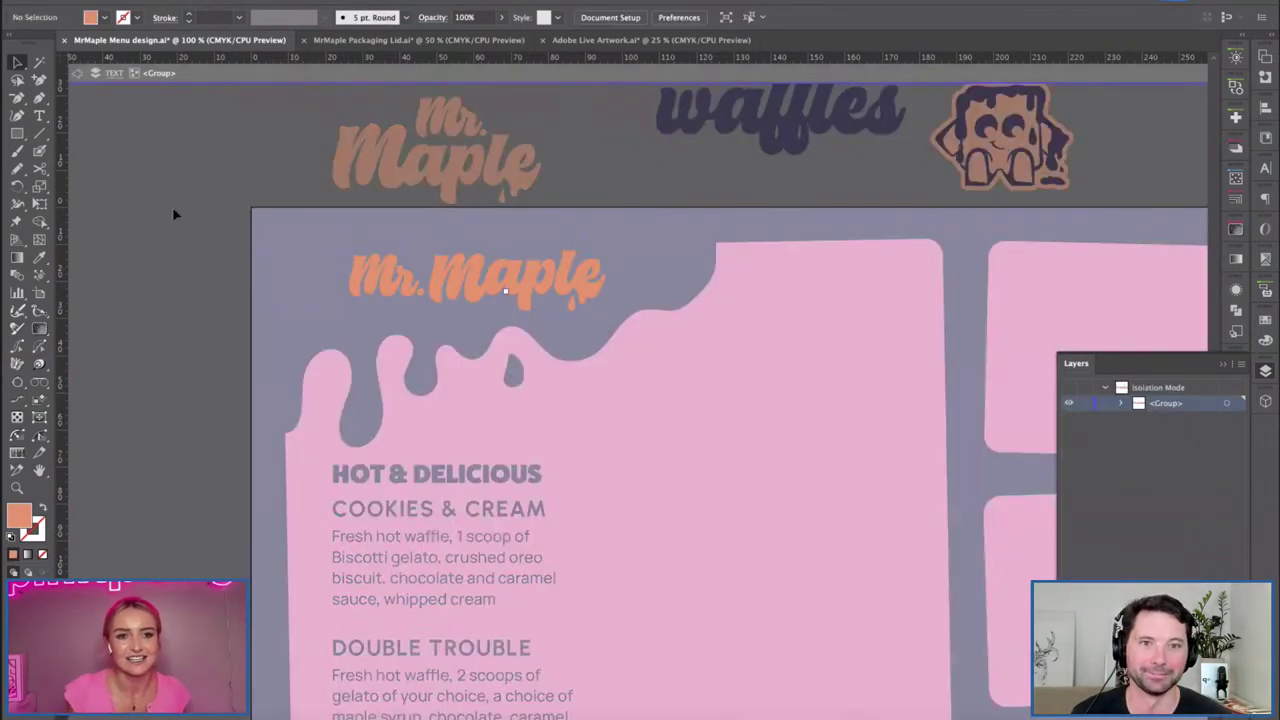
{"action": "double_click", "coordinate": [173, 214]}
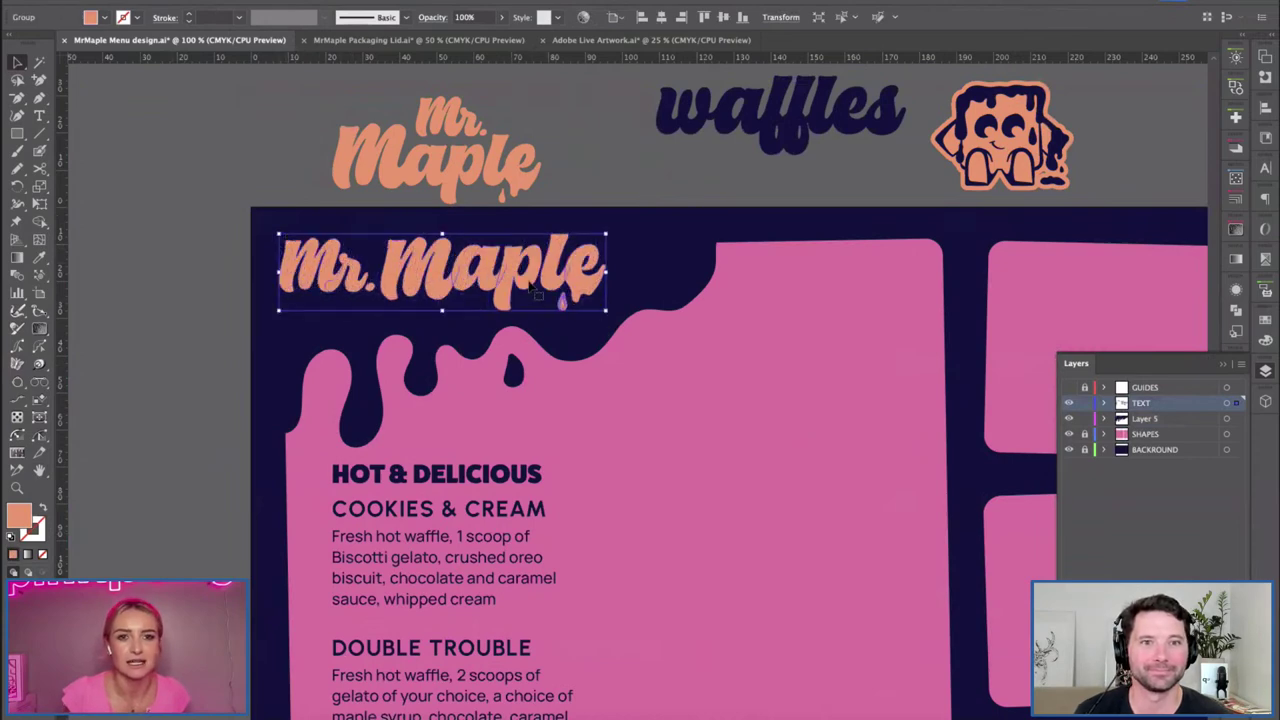
Nudge the wordmark slightly right and down and open the Pathfinder panel.
{"action": "left_click_drag", "start_coordinate": [538, 293], "coordinate": [546, 307]}
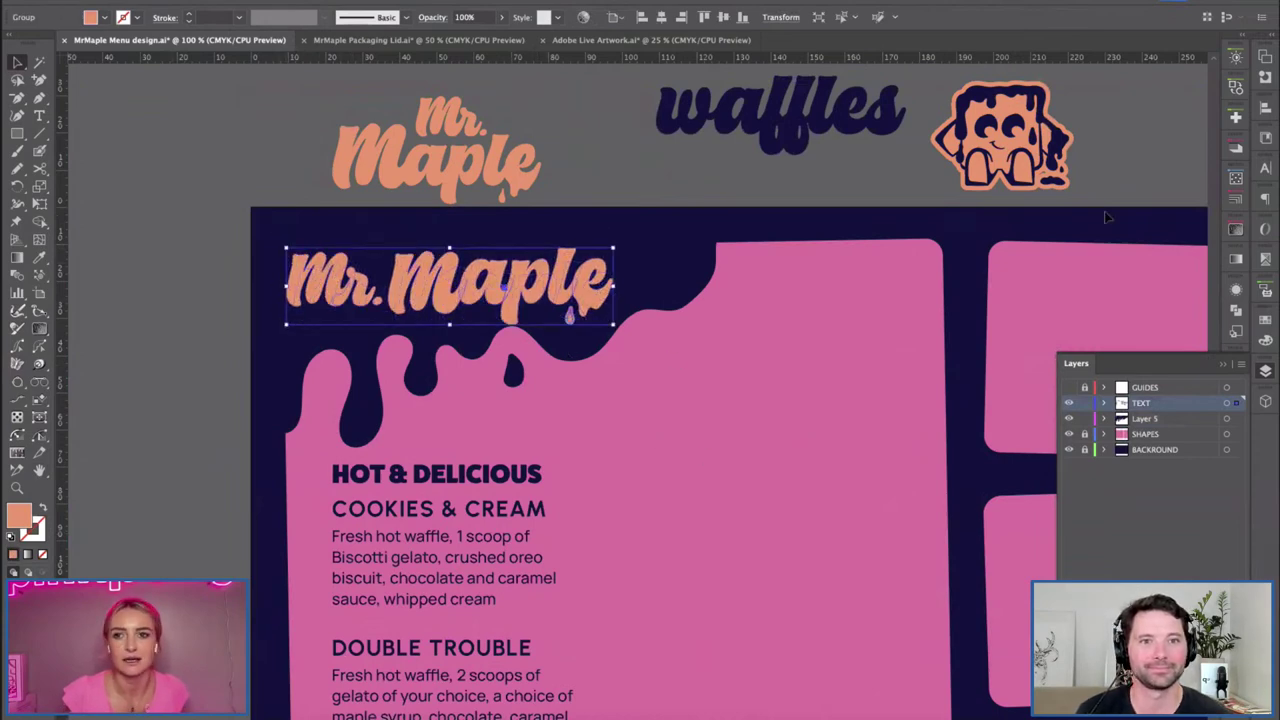
{"action": "left_click", "coordinate": [1236, 310]}
{"action": "left_click", "coordinate": [1265, 370]}
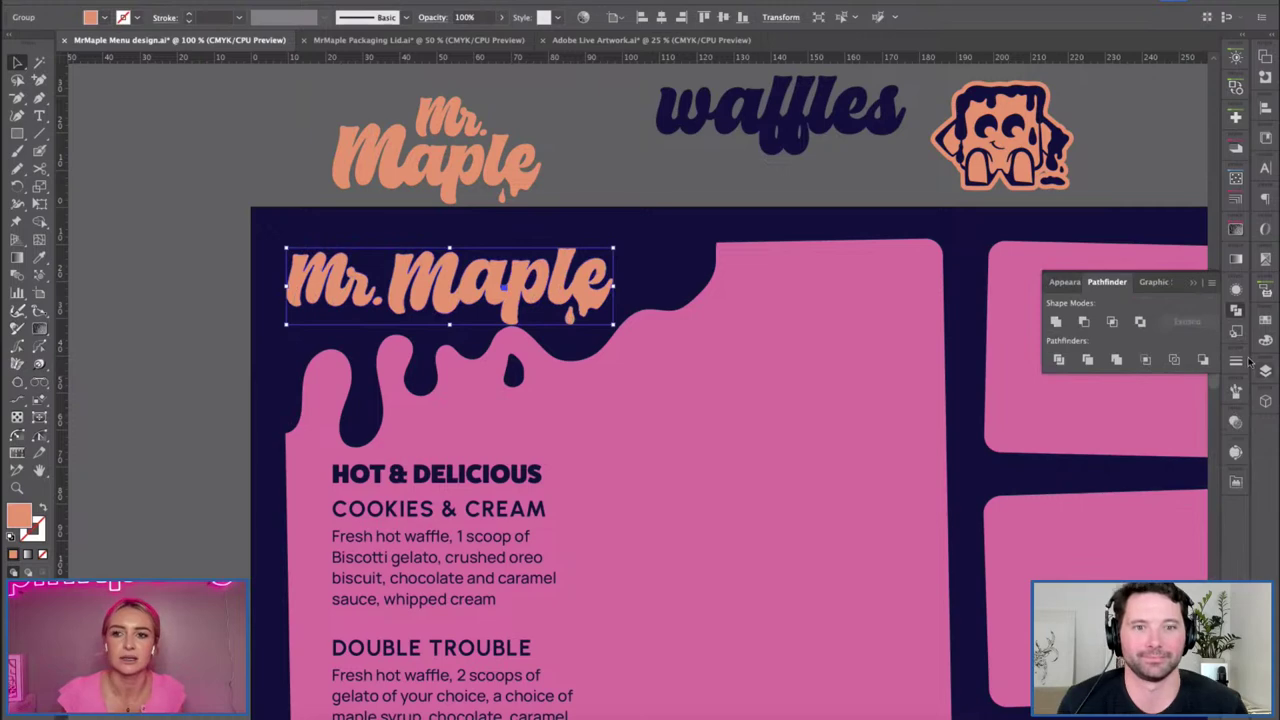
{"action": "left_click", "coordinate": [1265, 370]}
{"action": "left_click", "coordinate": [1068, 387]}
{"action": "left_click", "coordinate": [166, 254]}
Hide the guides again and select the navy drip shape.
{"action": "key", "text": "h"}
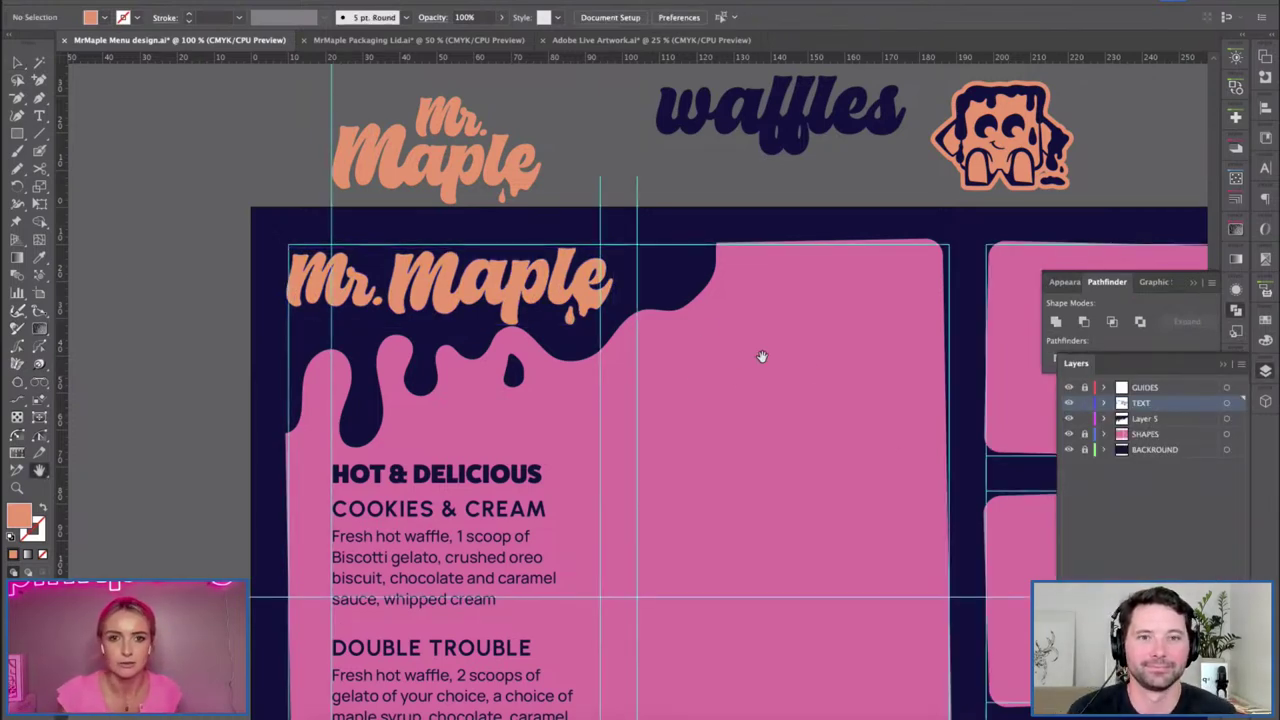
{"action": "left_click", "coordinate": [1068, 388]}
{"action": "left_click_drag", "start_coordinate": [803, 443], "coordinate": [770, 425]}
{"action": "key", "text": "v"}
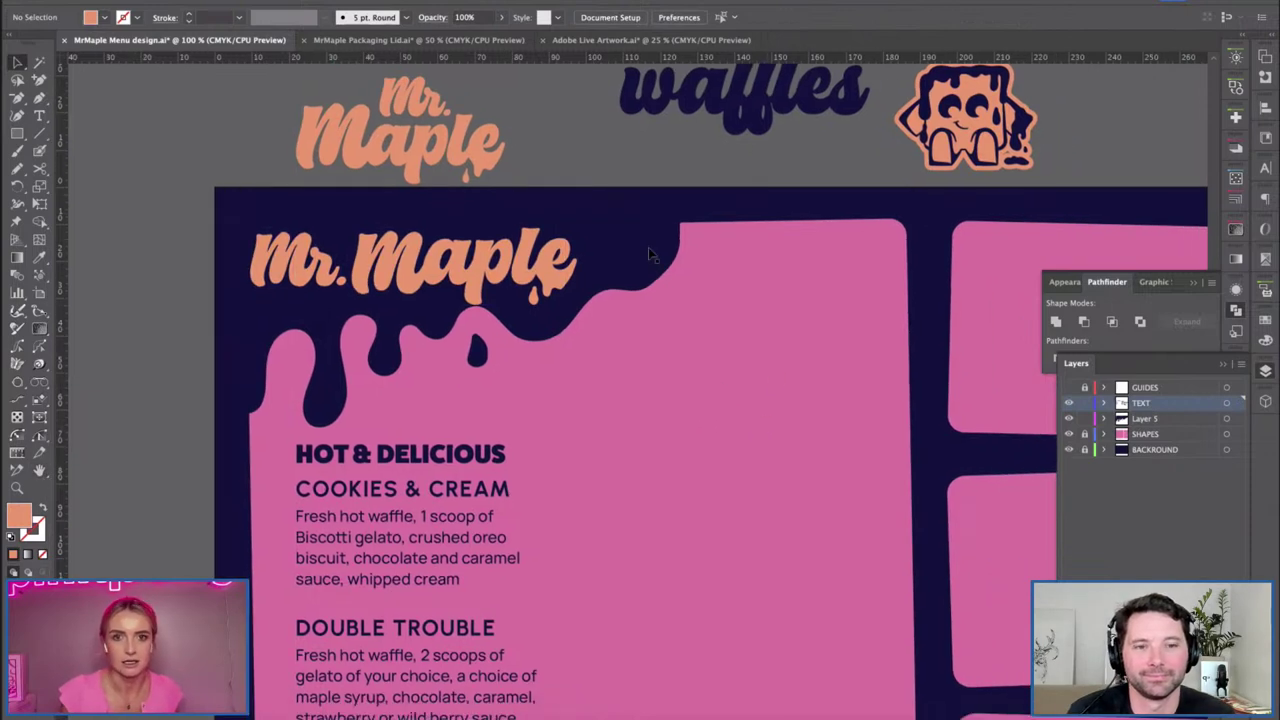
{"action": "left_click", "coordinate": [648, 247]}
{"action": "left_click", "coordinate": [22, 173]}
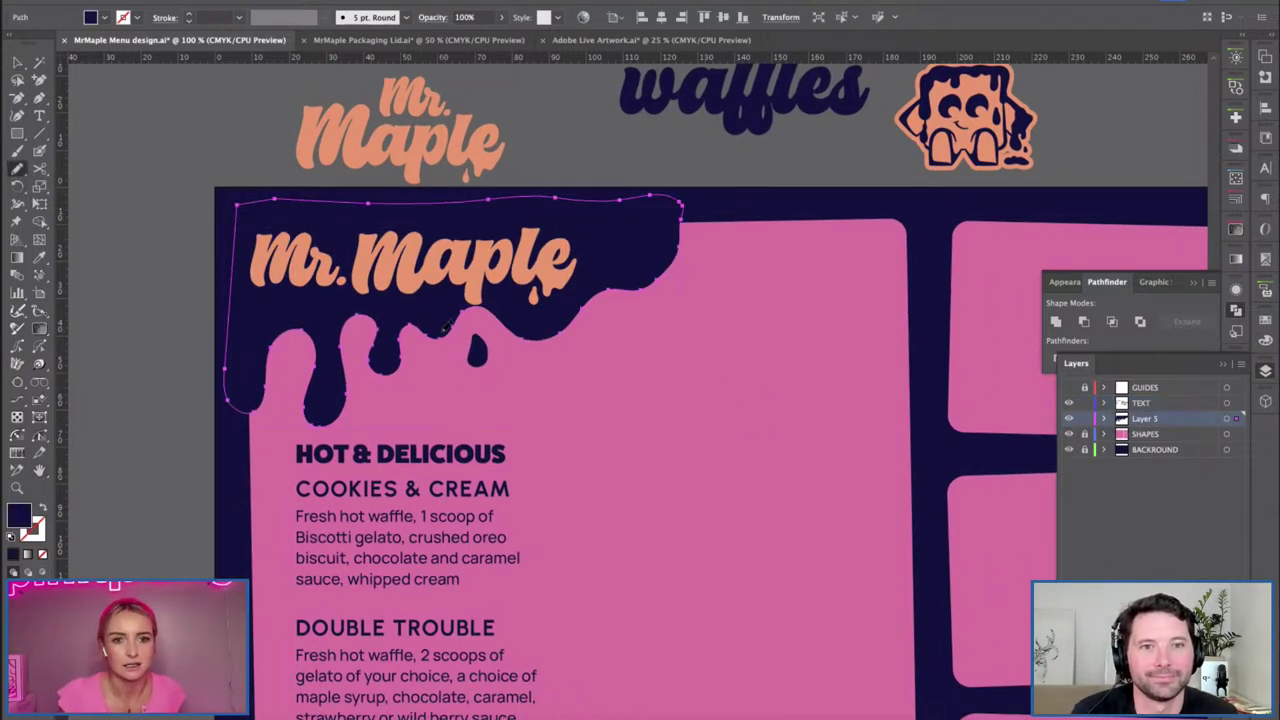
Pencil-redraw the drip's lower edge, top-right edge and straight left edge.
{"action": "mouse_move", "coordinate": [458, 318]}
{"action": "left_mouse_down"}
{"action": "mouse_move", "coordinate": [537, 320]}
{"action": "mouse_move", "coordinate": [438, 330]}
{"action": "mouse_move", "coordinate": [551, 319]}
{"action": "left_mouse_up"}
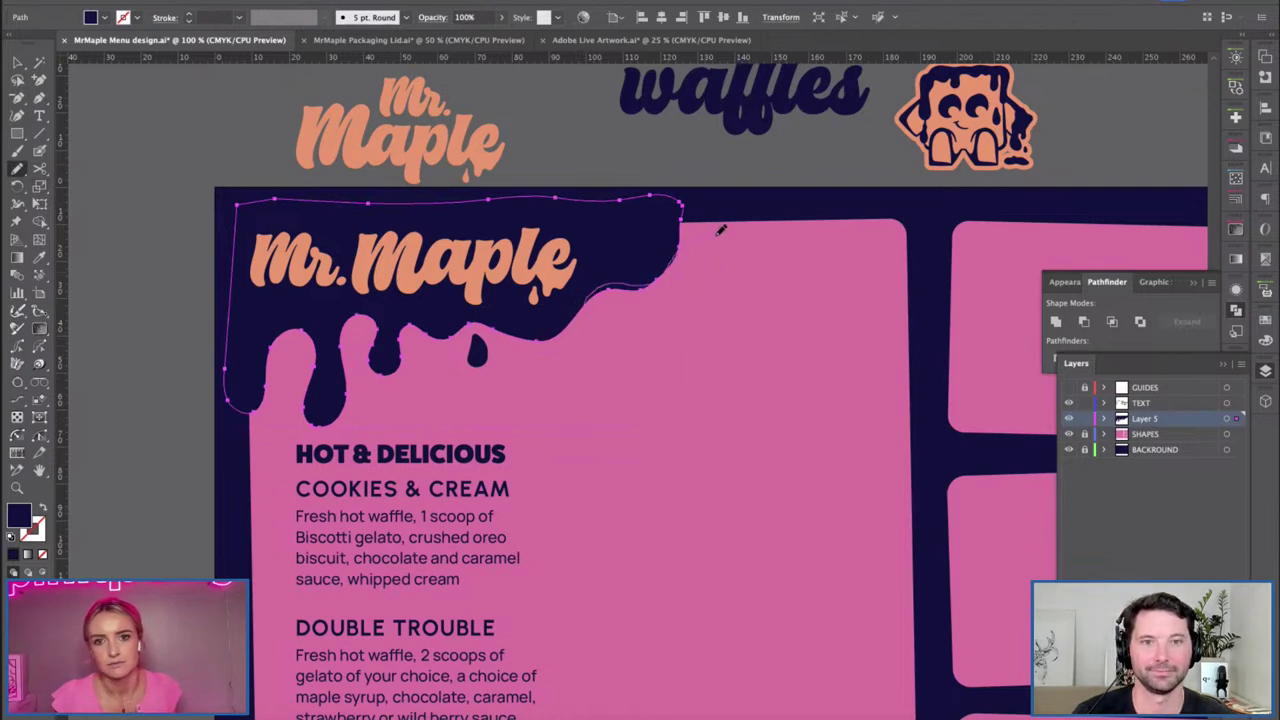
{"action": "left_click_drag", "start_coordinate": [695, 199], "coordinate": [662, 272]}
{"action": "key", "text": "v"}
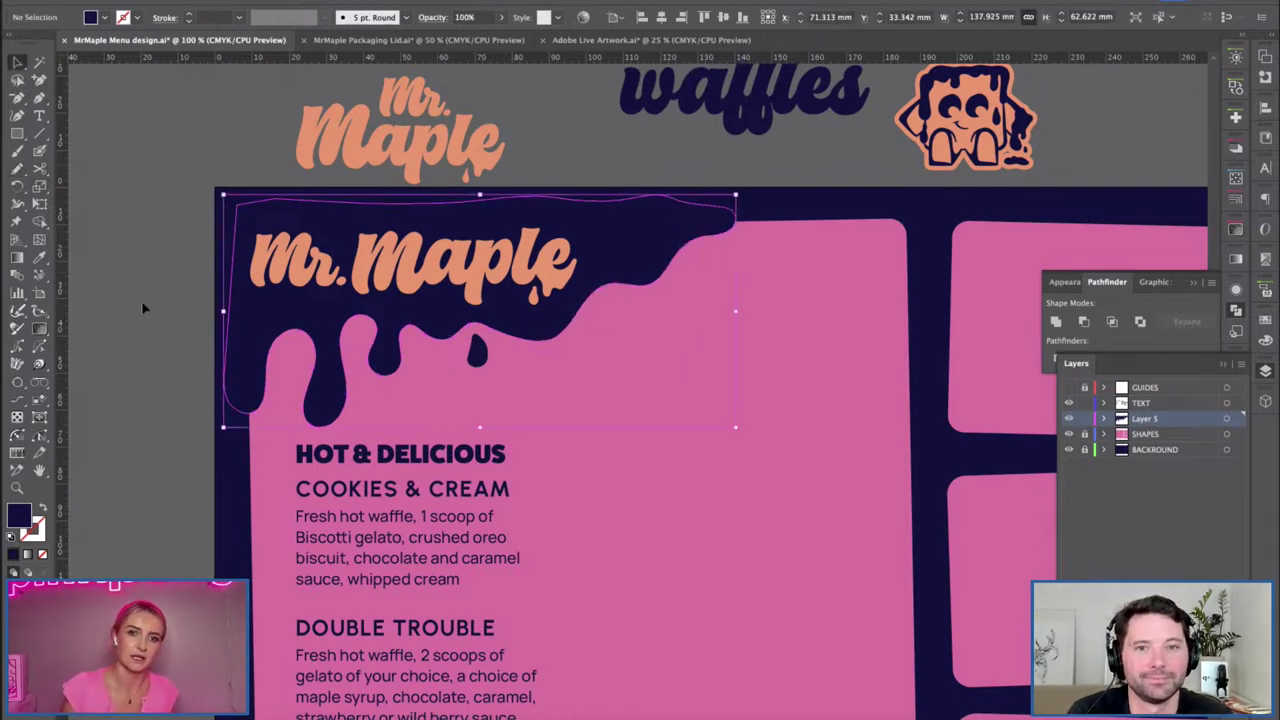
{"action": "scroll", "coordinate": [623, 443], "scroll_direction": "down", "scroll_amount": 3}
{"action": "key", "text": "n"}
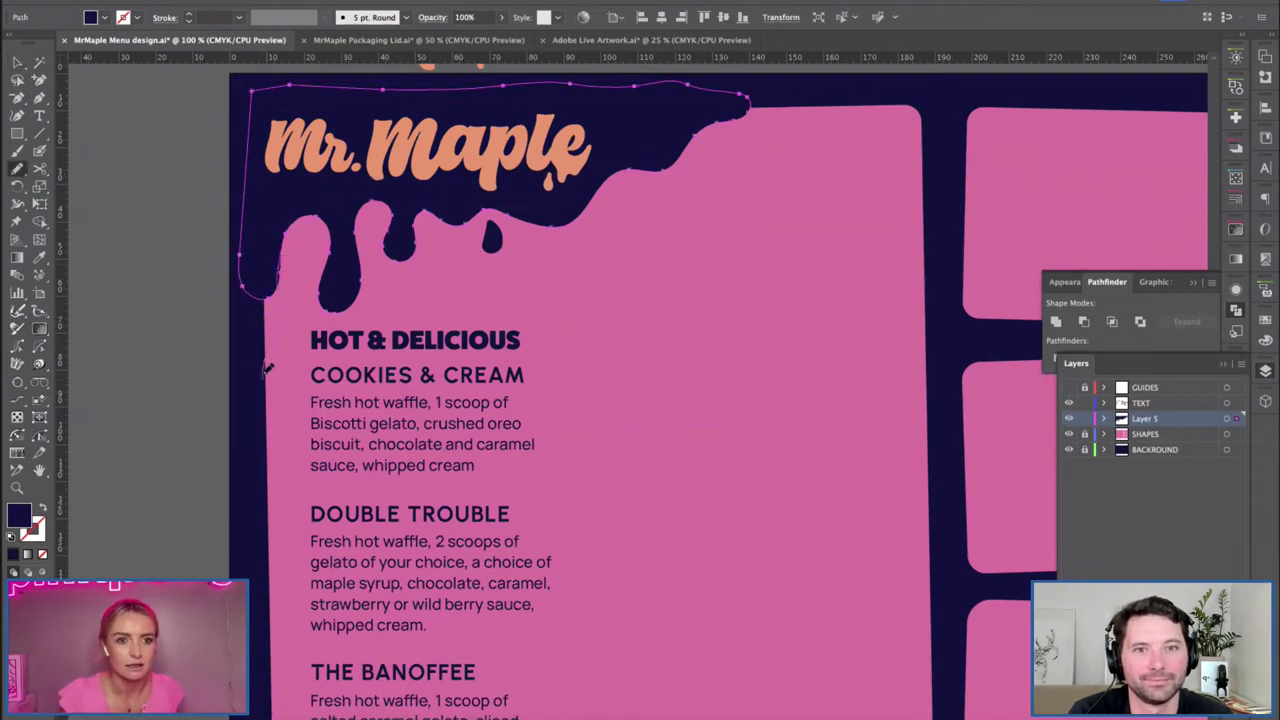
{"action": "left_click_drag", "start_coordinate": [263, 418], "coordinate": [245, 290]}
{"action": "key", "text": "v"}
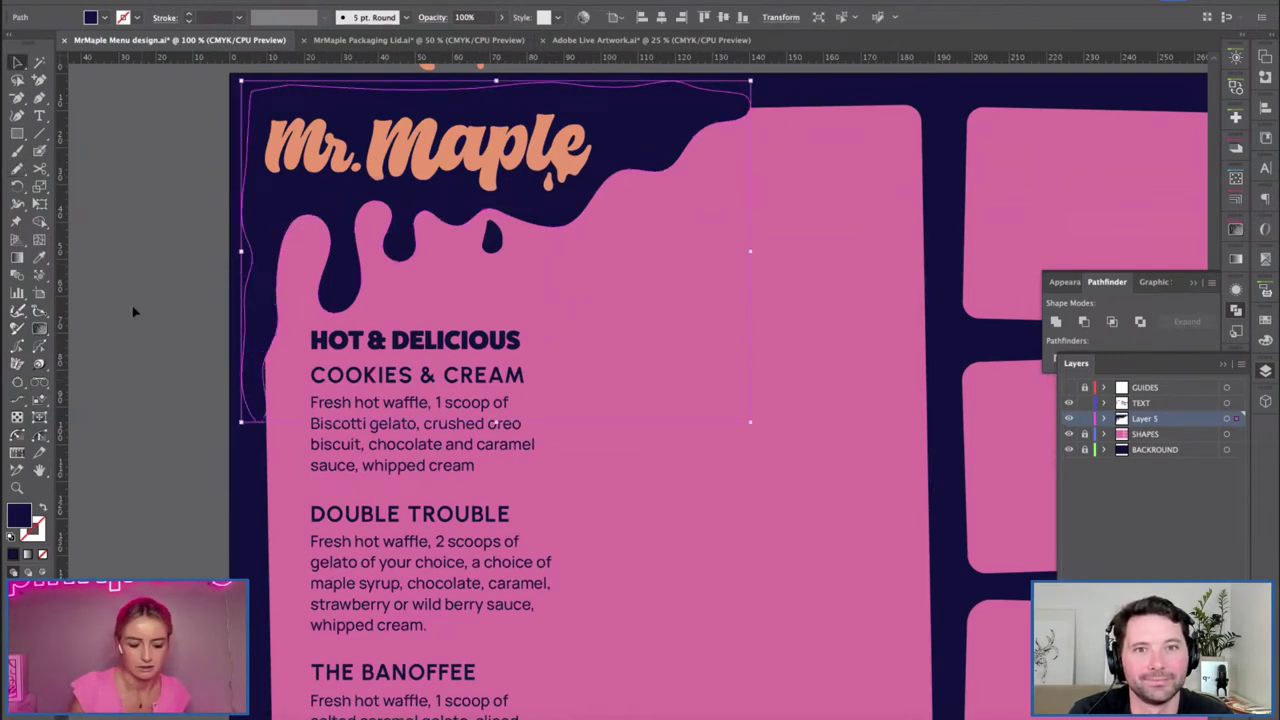
At 150% zoom, pull the drip edge's end point right to reach the pink panel.
{"action": "left_click", "coordinate": [134, 309]}
{"action": "key", "text": "ctrl+minus"}
{"action": "left_click_drag", "start_coordinate": [450, 344], "coordinate": [365, 350]}
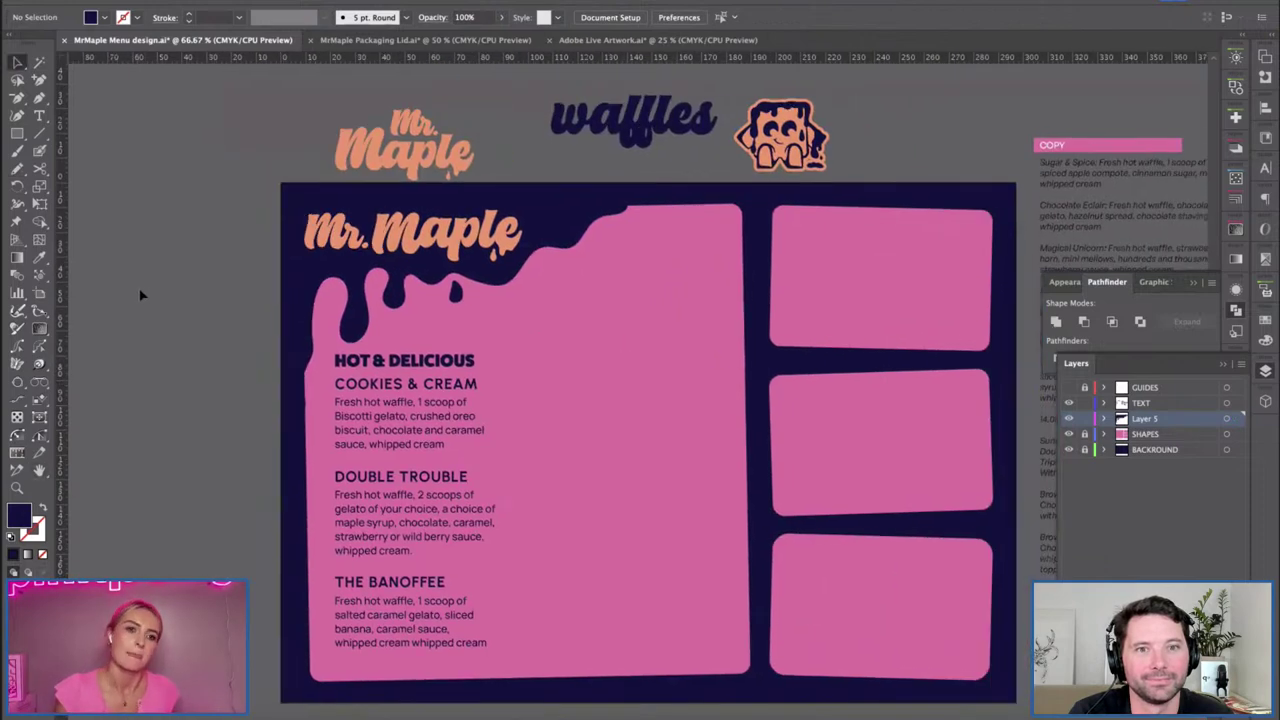
{"action": "key", "text": "ctrl+plus"}
{"action": "key", "text": "ctrl+plus"}
{"action": "left_click_drag", "start_coordinate": [539, 122], "coordinate": [426, 312]}
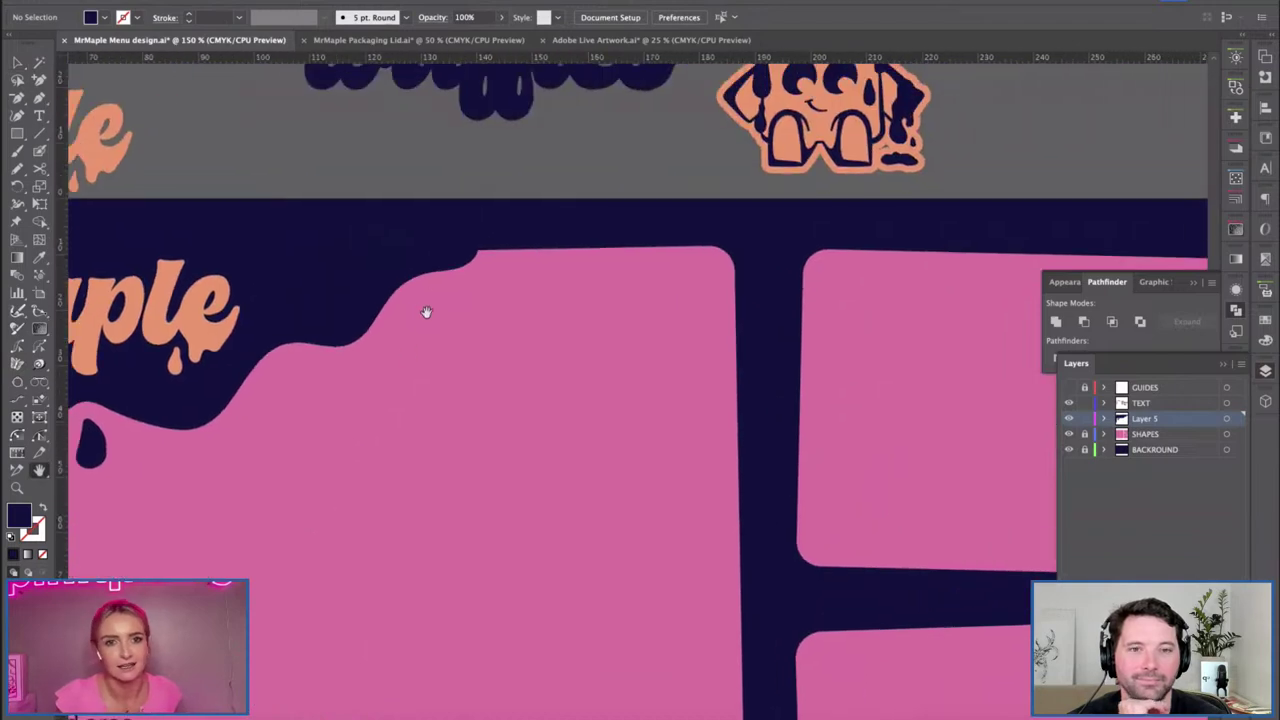
{"action": "left_click", "coordinate": [477, 263]}
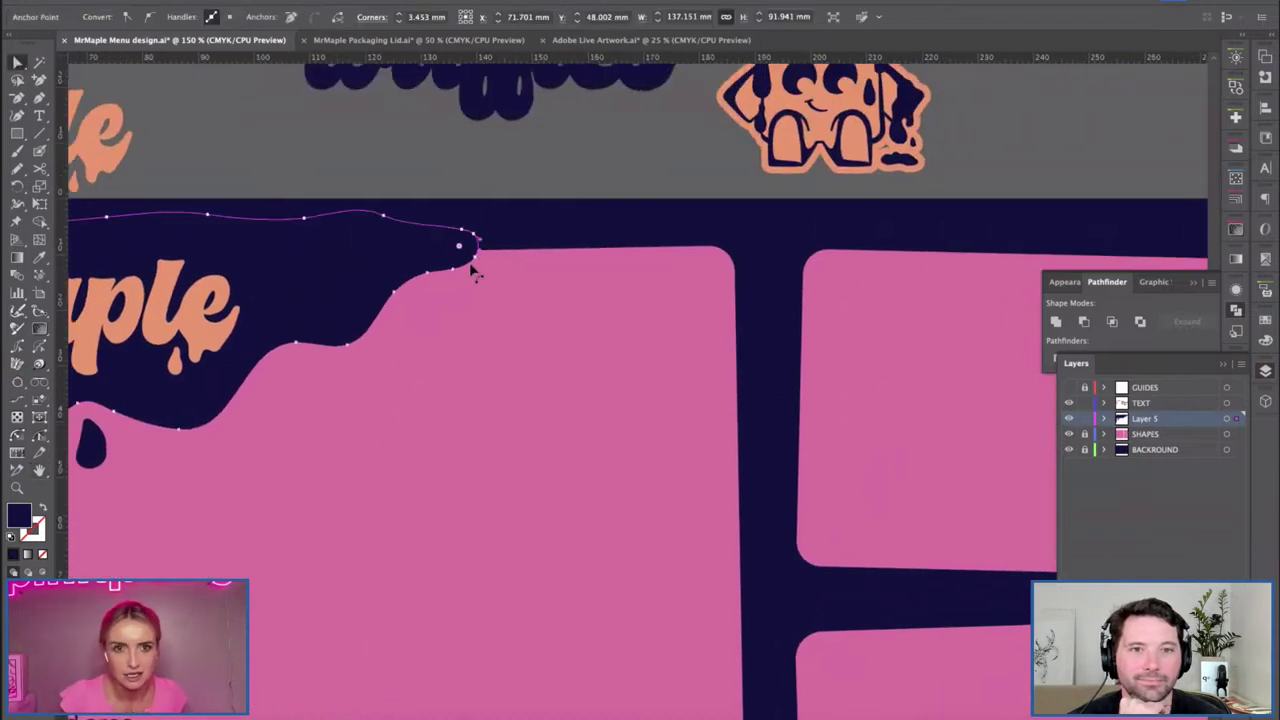
{"action": "left_click_drag", "start_coordinate": [475, 242], "coordinate": [509, 249]}
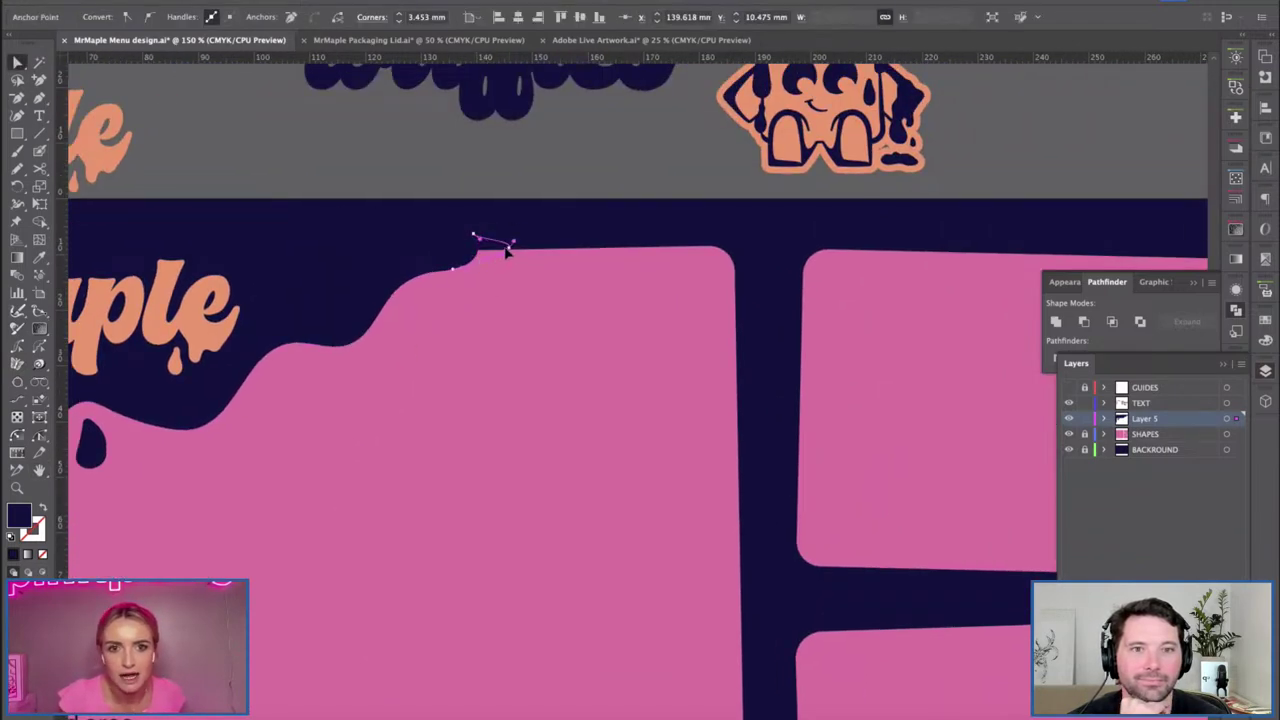
{"action": "mouse_move", "coordinate": [516, 250]}
{"action": "left_mouse_down"}
{"action": "mouse_move", "coordinate": [502, 249]}
{"action": "mouse_move", "coordinate": [530, 253]}
{"action": "left_mouse_up"}
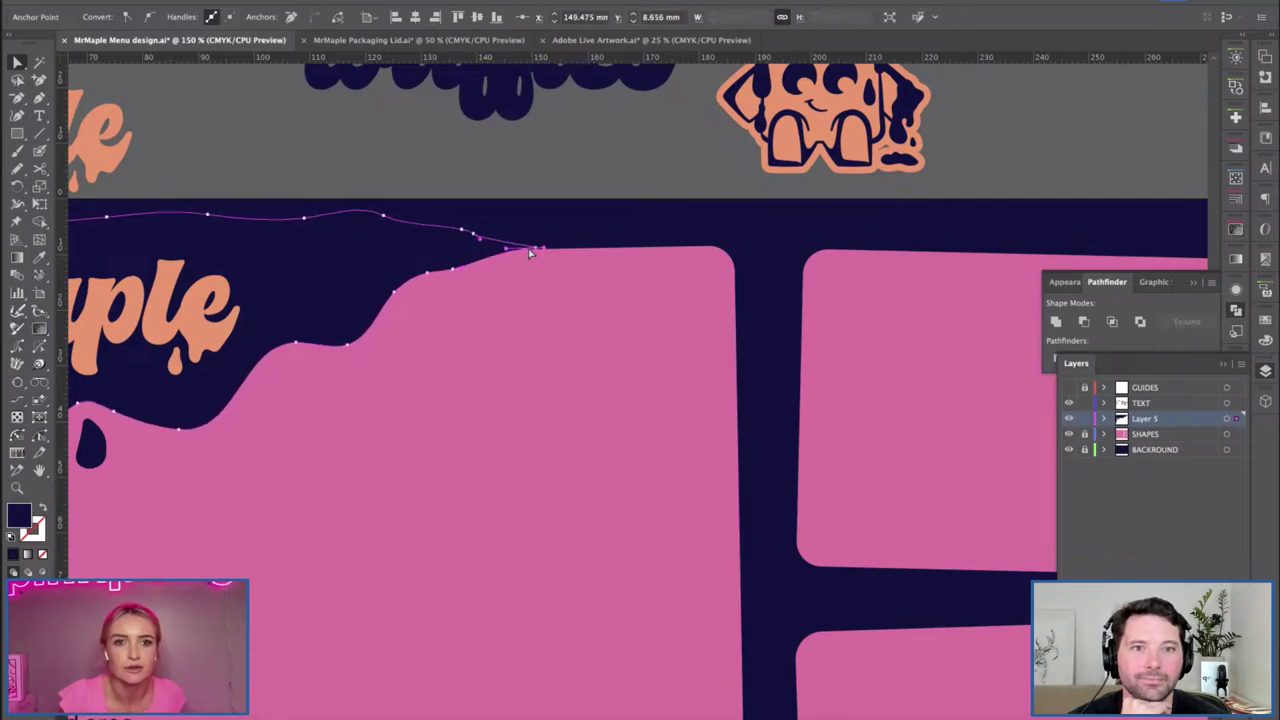
Adjust the end points so the drip edge joins the panel top smoothly.
{"action": "left_click", "coordinate": [470, 266]}
{"action": "left_click", "coordinate": [488, 95]}
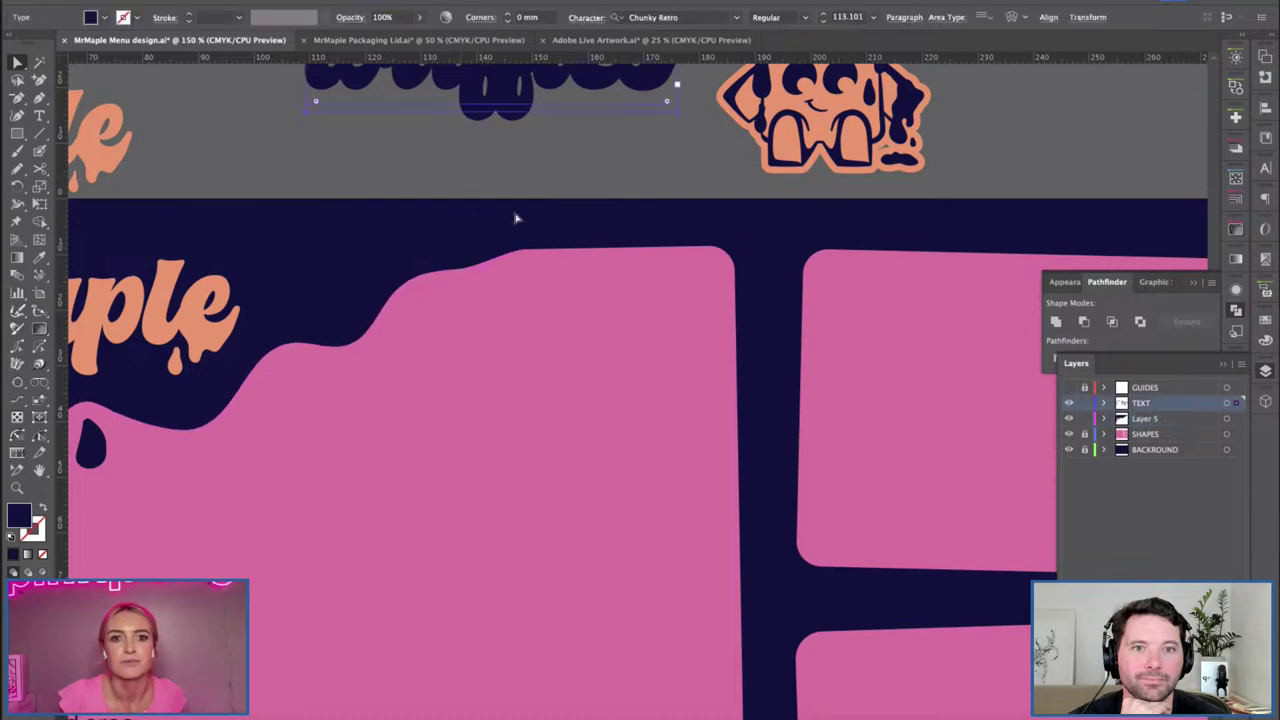
{"action": "left_click", "coordinate": [512, 268]}
{"action": "left_click_drag", "start_coordinate": [540, 251], "coordinate": [514, 251]}
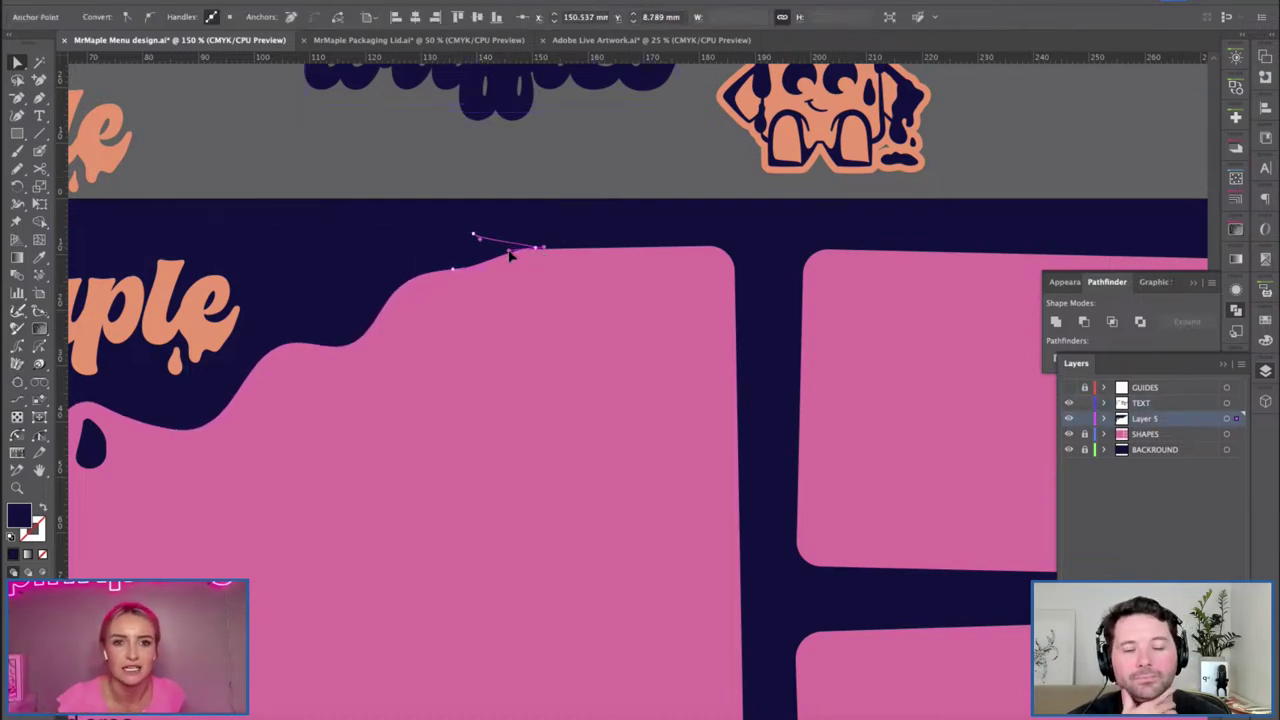
{"action": "left_click", "coordinate": [458, 252]}
{"action": "mouse_move", "coordinate": [537, 251]}
{"action": "left_mouse_down"}
{"action": "mouse_move", "coordinate": [510, 251]}
{"action": "mouse_move", "coordinate": [525, 248]}
{"action": "left_mouse_up"}
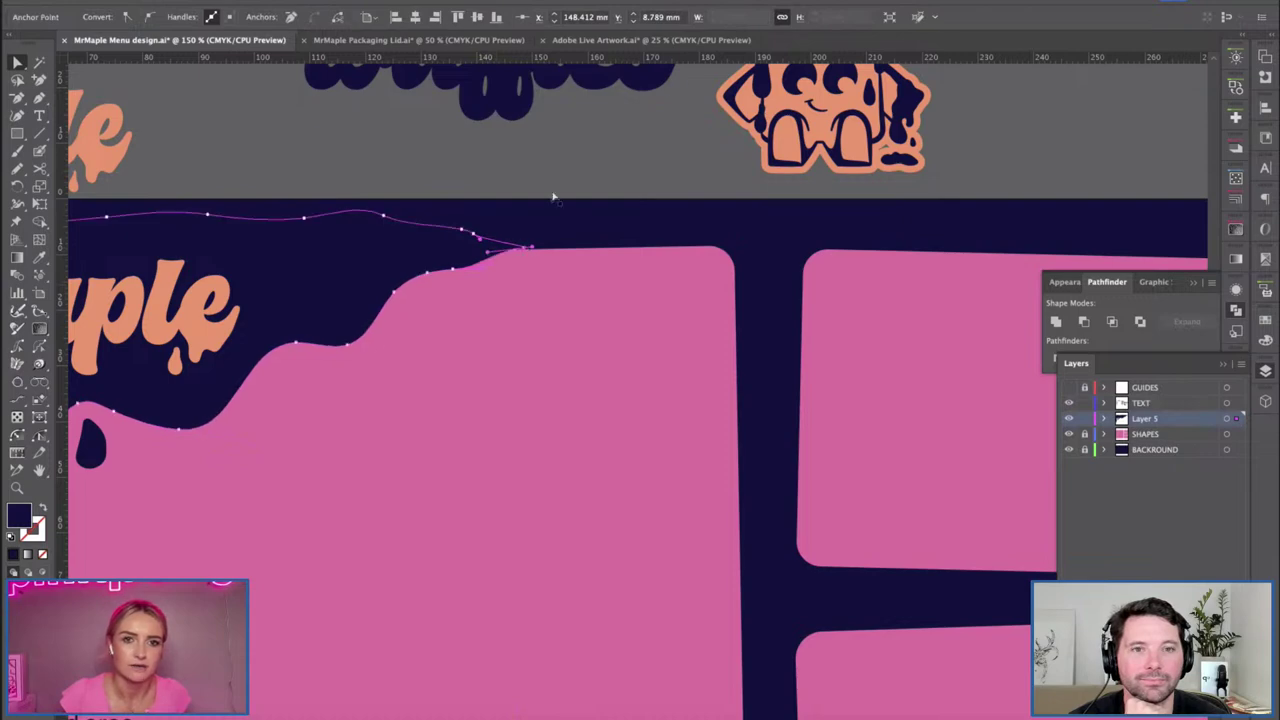
{"action": "left_click", "coordinate": [380, 426]}
Check the anchor points along the drip's left edge.
{"action": "scroll", "coordinate": [394, 400], "scroll_direction": "down", "scroll_amount": 3}
{"action": "scroll", "coordinate": [394, 400], "scroll_direction": "left", "scroll_amount": 5}
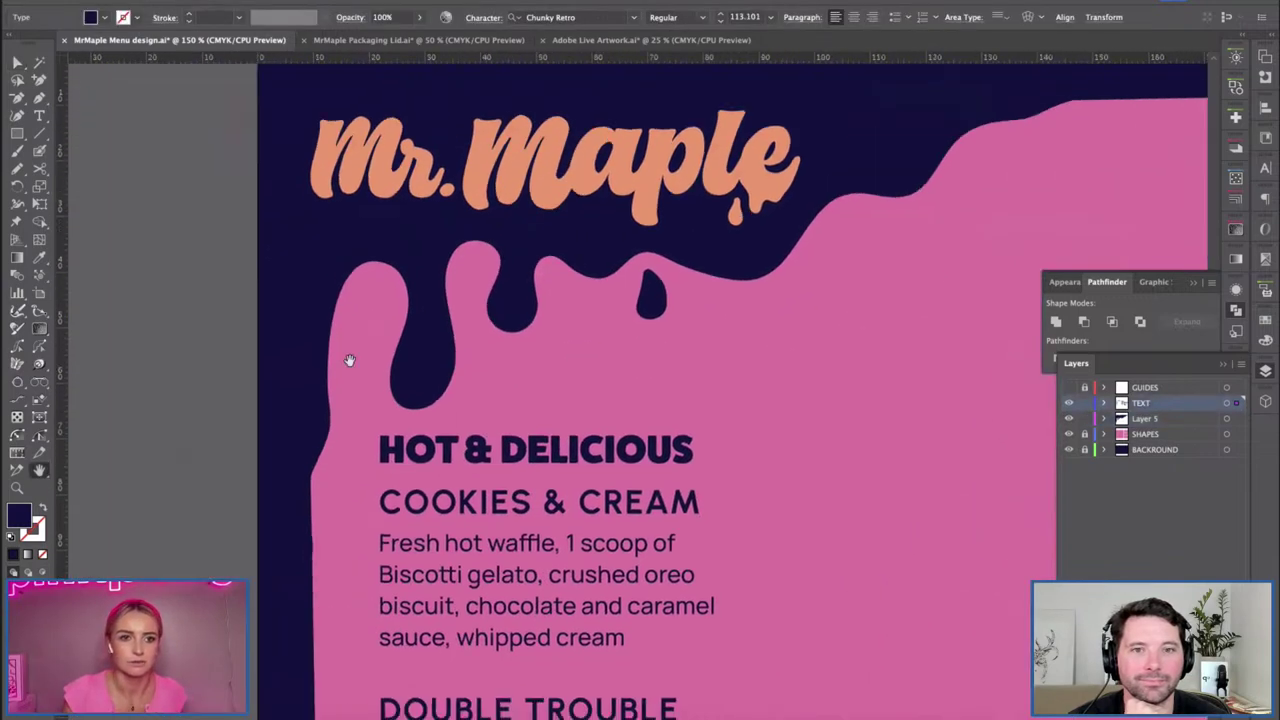
{"action": "scroll", "coordinate": [349, 360], "scroll_direction": "down", "scroll_amount": 2}
{"action": "scroll", "coordinate": [349, 360], "scroll_direction": "left", "scroll_amount": 3}
{"action": "left_click", "coordinate": [374, 525]}
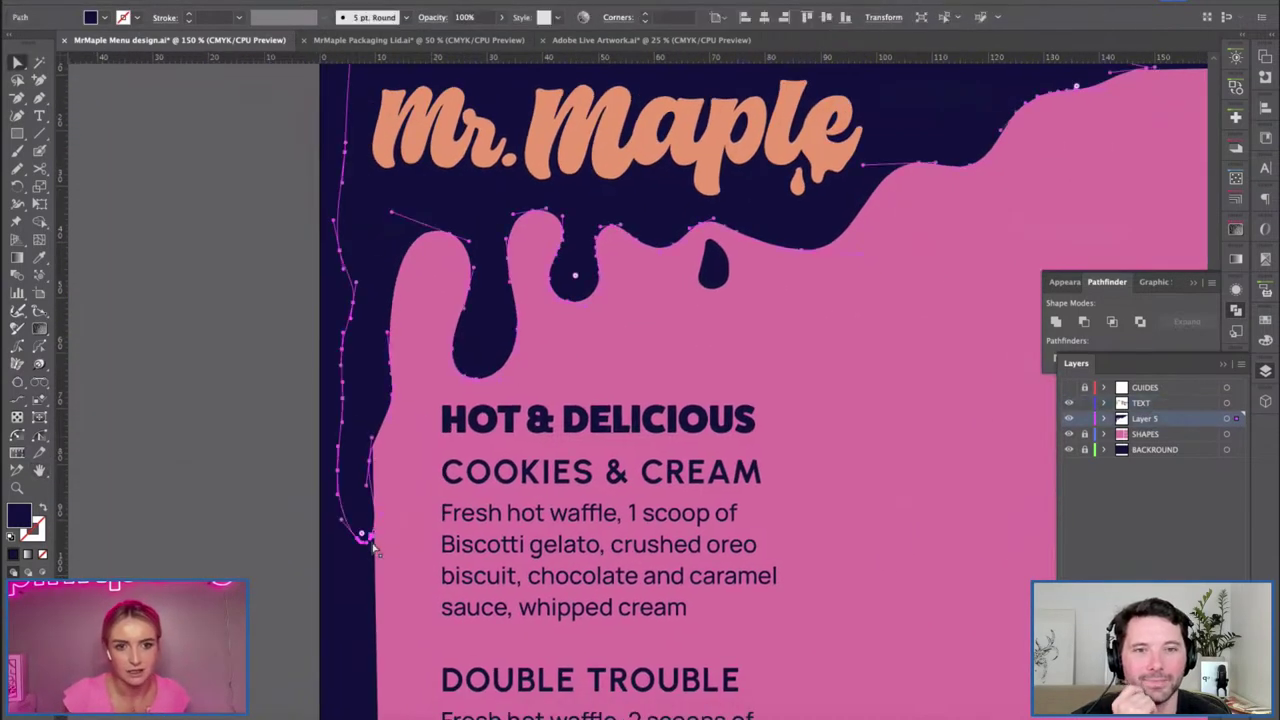
{"action": "left_click", "coordinate": [362, 536]}
{"action": "left_click", "coordinate": [376, 460]}
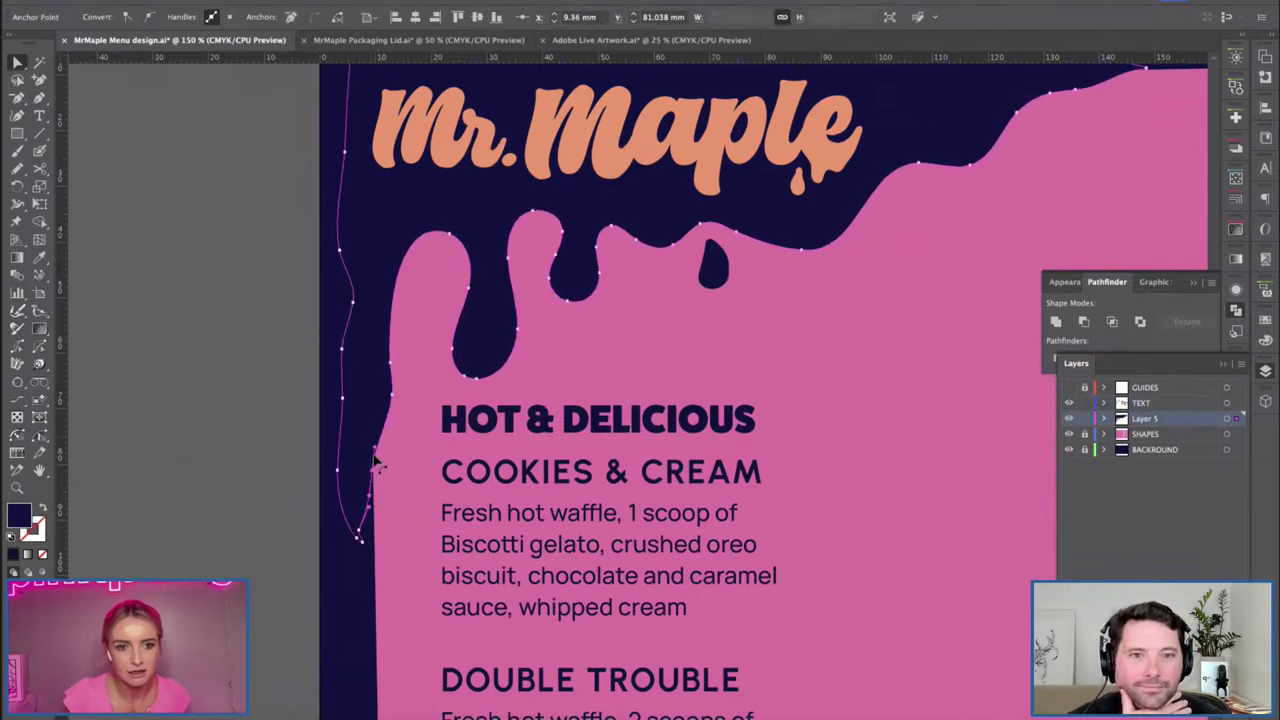
{"action": "left_click", "coordinate": [209, 372]}
{"action": "scroll", "coordinate": [594, 331], "scroll_direction": "down", "scroll_amount": 3}
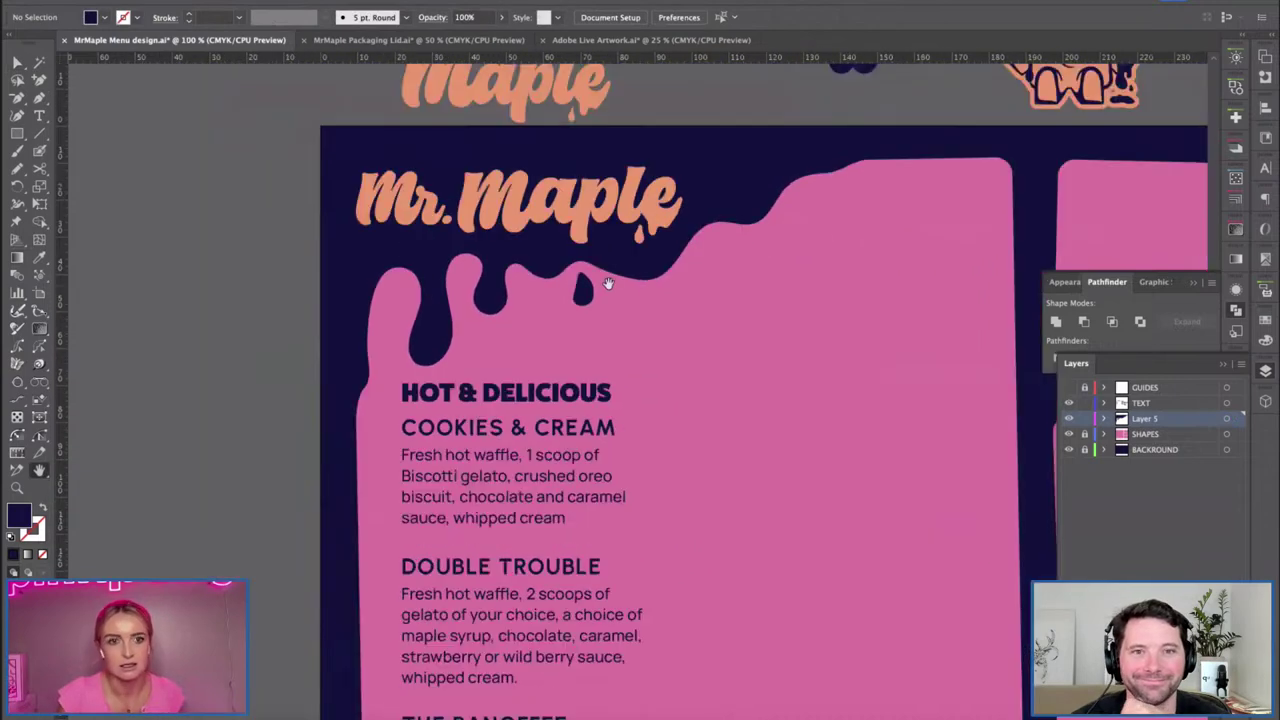
{"action": "scroll", "coordinate": [557, 368], "scroll_direction": "up", "scroll_amount": 3}
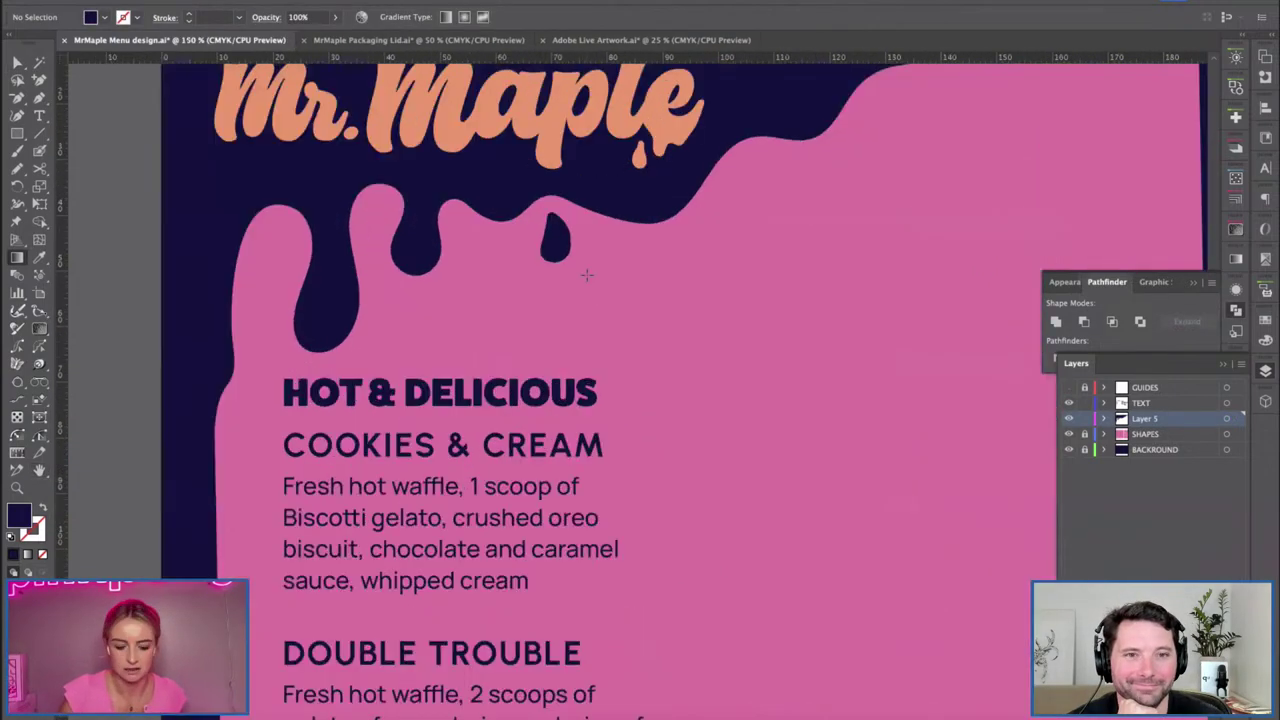
Set Pencil Tool Options and draw a navy teardrop drip under the logo.
{"action": "key", "text": "v"}
{"action": "left_click_drag", "start_coordinate": [17, 167], "coordinate": [66, 190]}
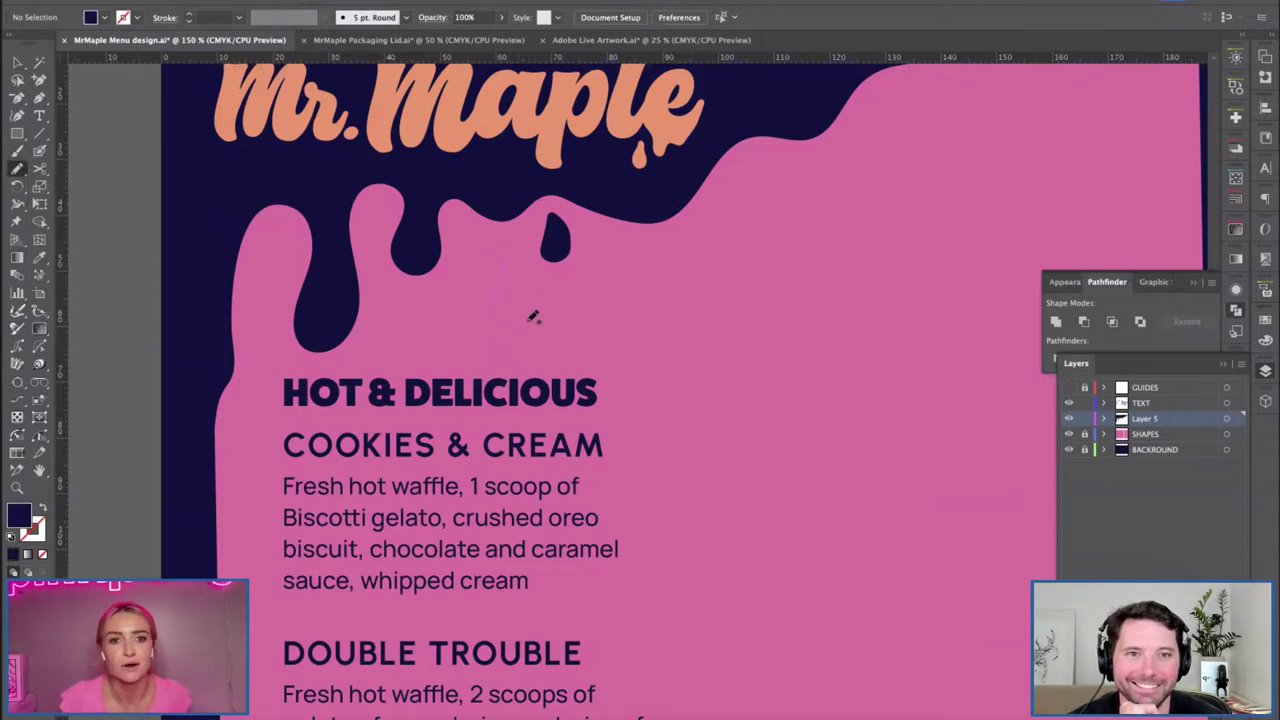
{"action": "left_click_drag", "start_coordinate": [533, 316], "coordinate": [525, 276]}
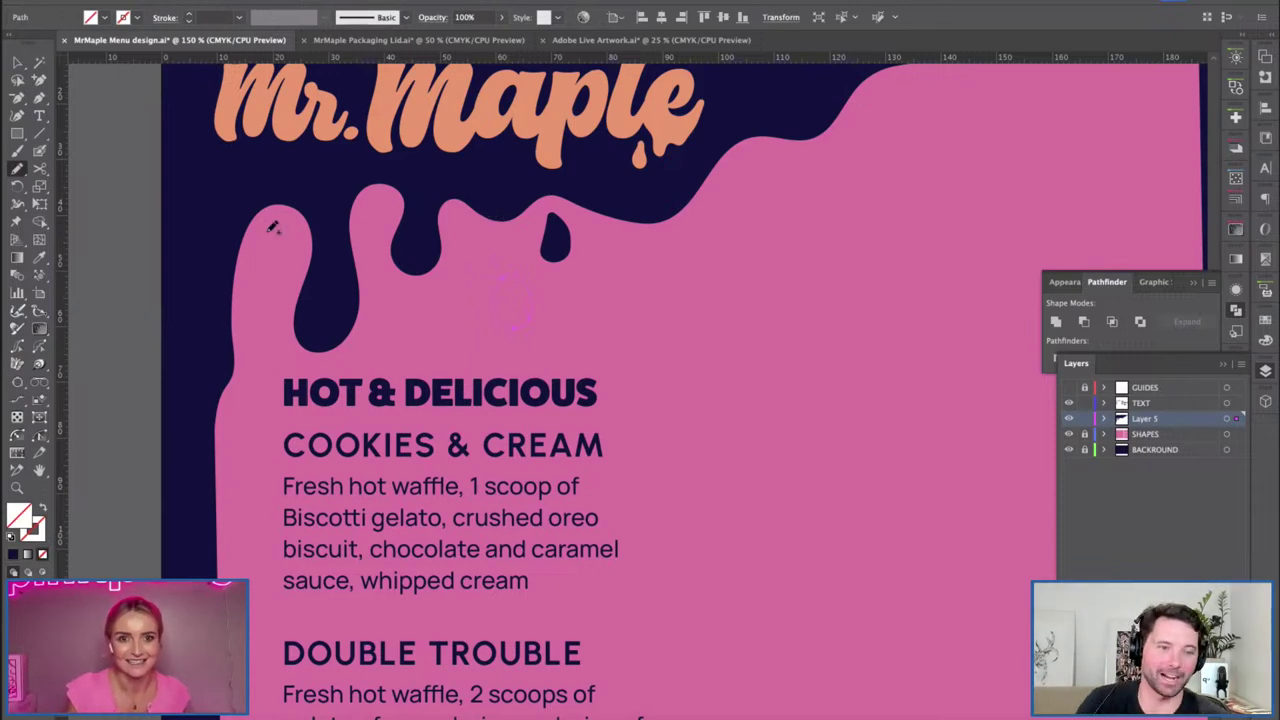
{"action": "key", "text": "super+shift+a"}
{"action": "double_click", "coordinate": [17, 167]}
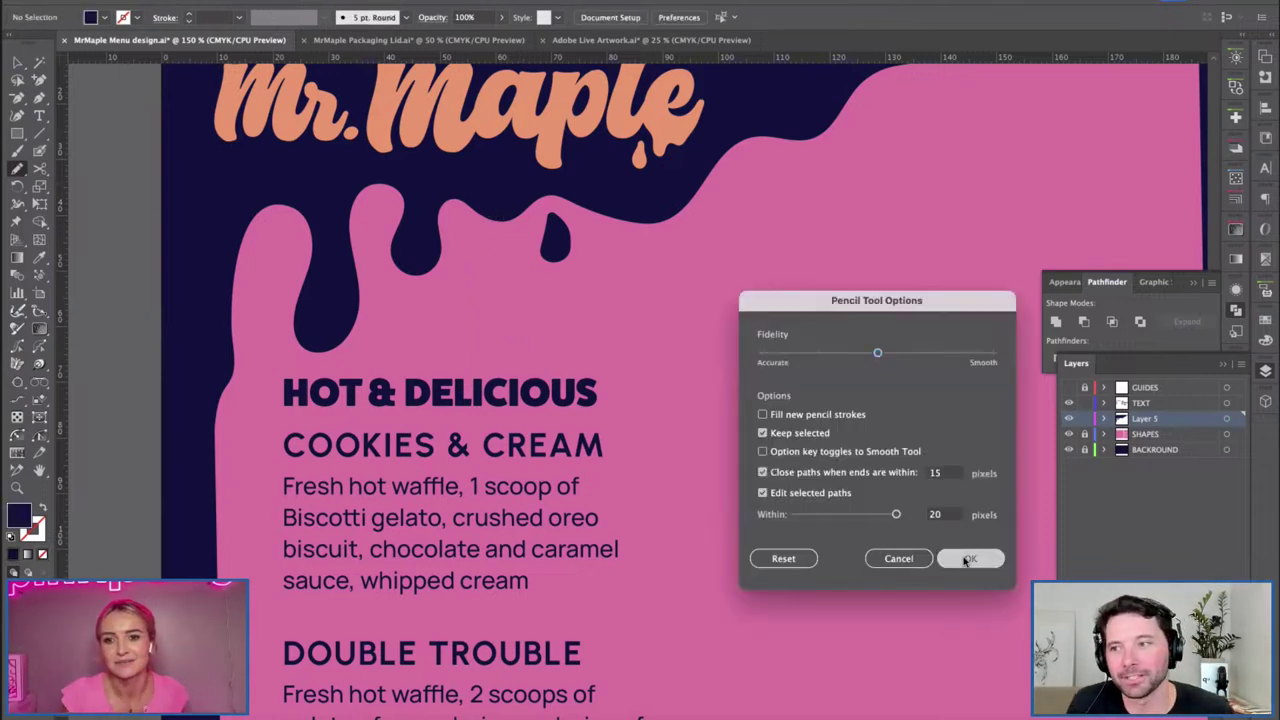
{"action": "left_click", "coordinate": [970, 558]}
{"action": "left_click_drag", "start_coordinate": [513, 270], "coordinate": [499, 262]}
Enlarge the new teardrop drip, then zoom out across the menu.
{"action": "key", "text": "i"}
{"action": "left_click", "coordinate": [560, 240]}
{"action": "key", "text": "v"}
{"action": "left_click_drag", "start_coordinate": [510, 318], "coordinate": [522, 332]}
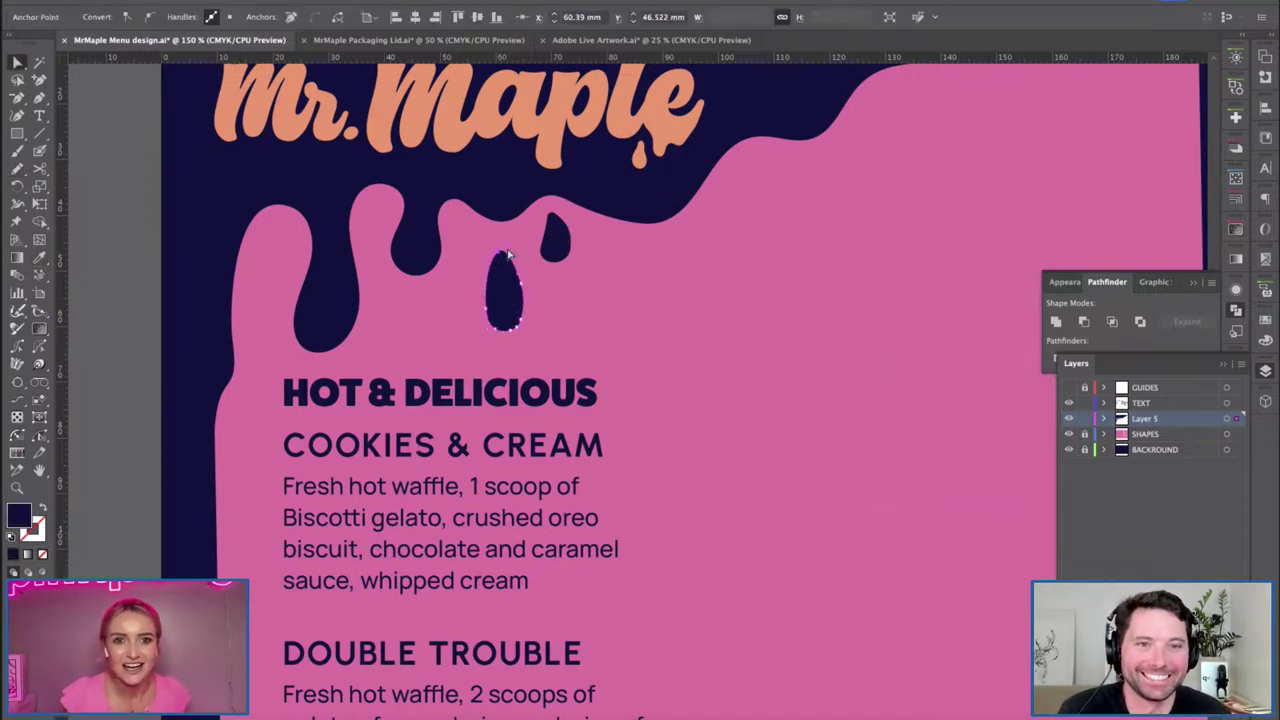
{"action": "left_click", "coordinate": [604, 330]}
{"action": "key", "text": "ctrl+minus"}
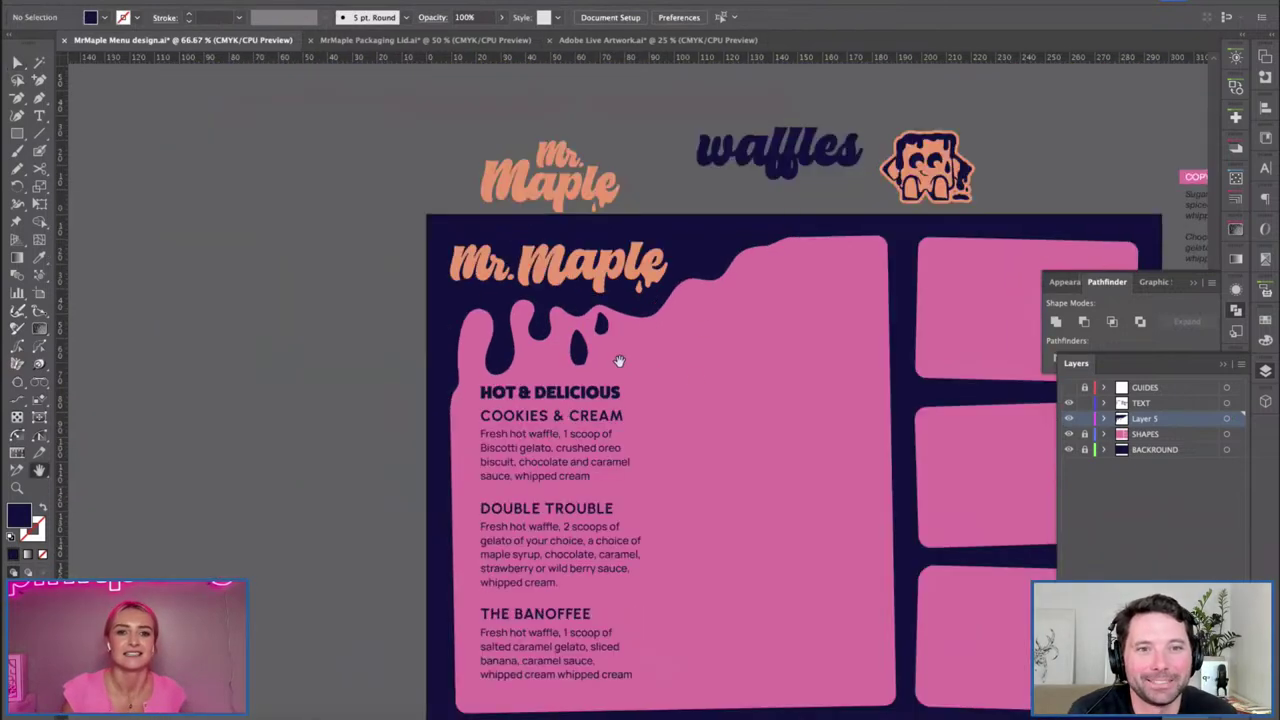
{"action": "scroll", "coordinate": [772, 461], "scroll_direction": "right", "scroll_amount": 3}
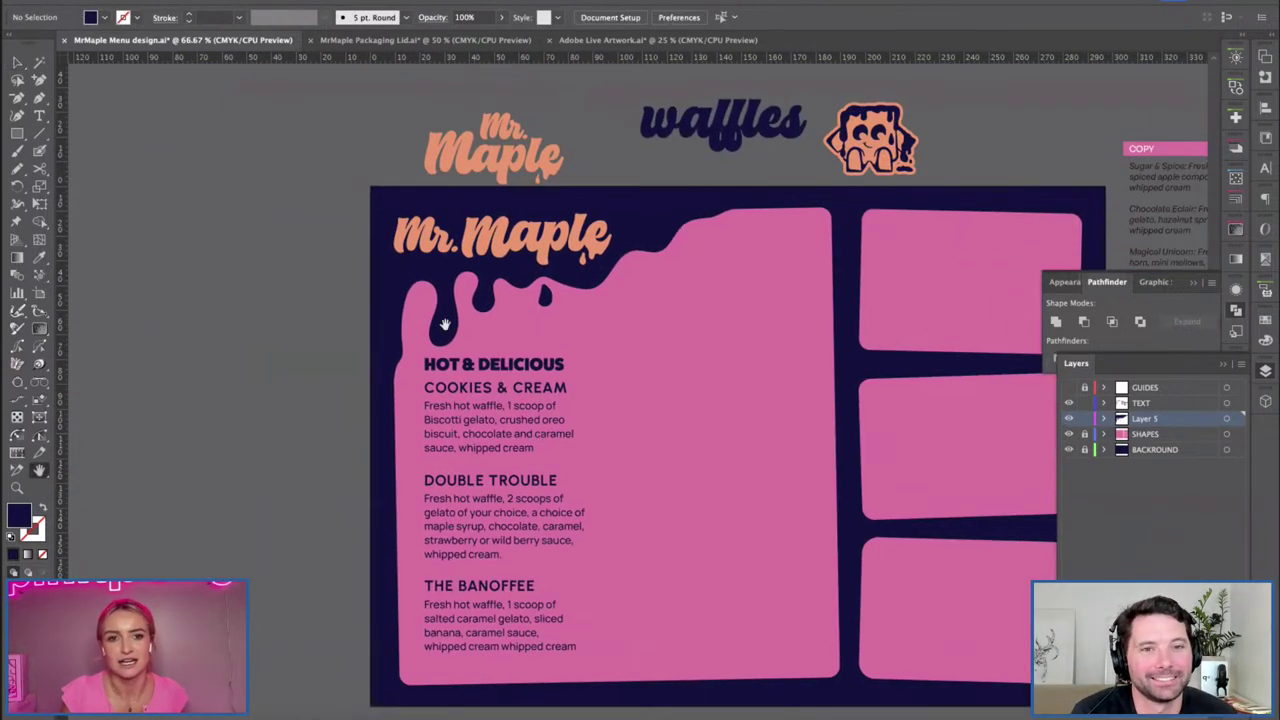
{"action": "scroll", "coordinate": [686, 443], "scroll_direction": "right", "scroll_amount": 2}
{"action": "scroll", "coordinate": [659, 397], "scroll_direction": "right", "scroll_amount": 2}
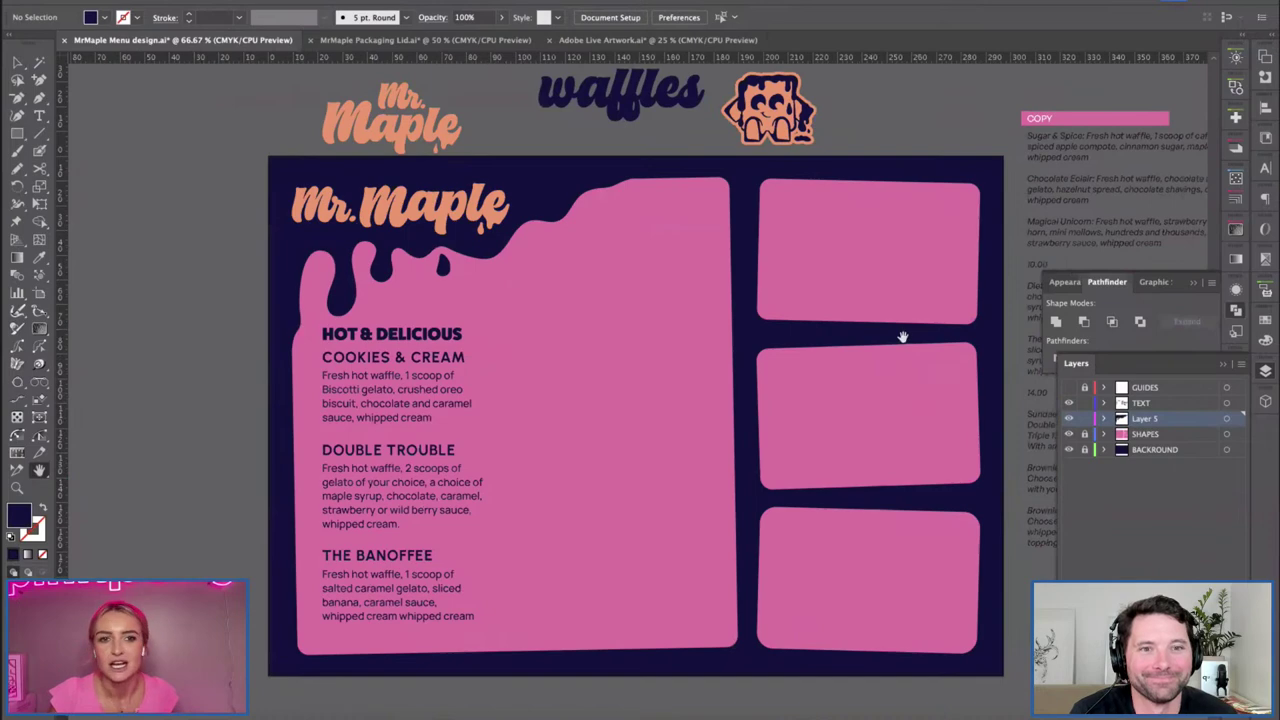
Replace the HOT & DELICIOUS heading text with WAFFLES.
{"action": "double_click", "coordinate": [392, 334]}
{"action": "key", "text": "ctrl+a"}
{"action": "type", "text": "WAFFLES"}
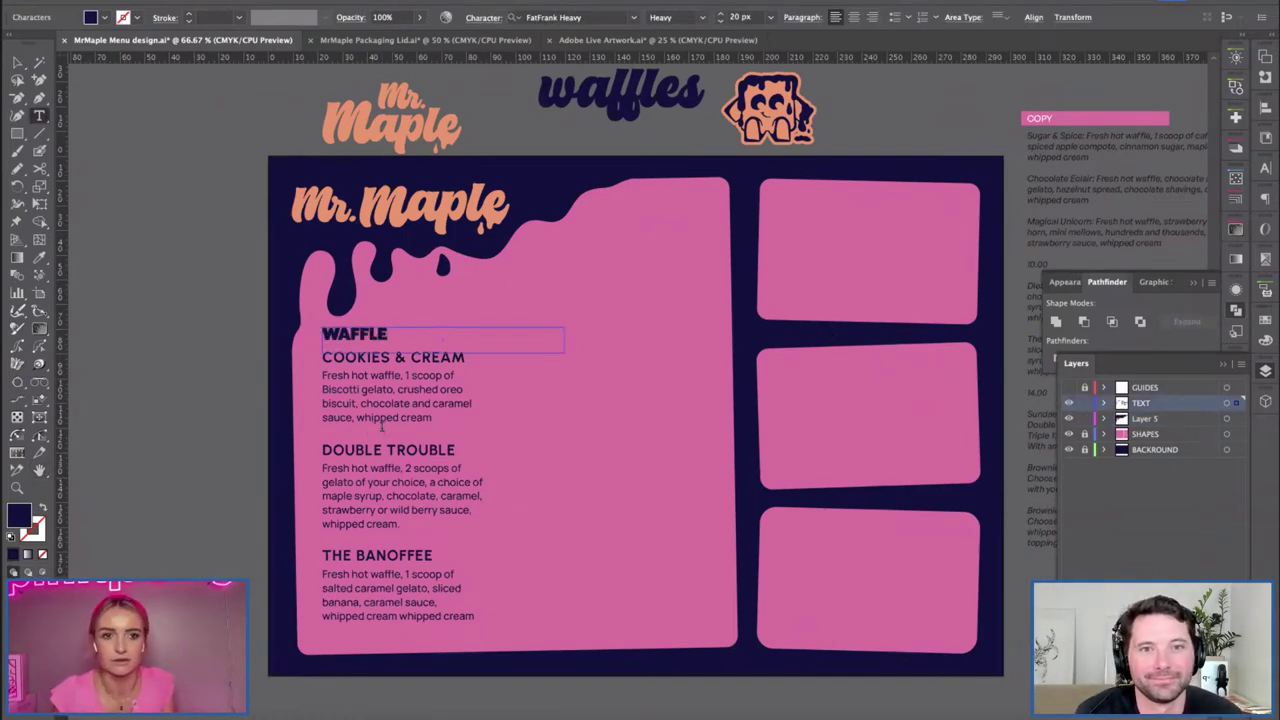
{"action": "left_click", "coordinate": [18, 63]}
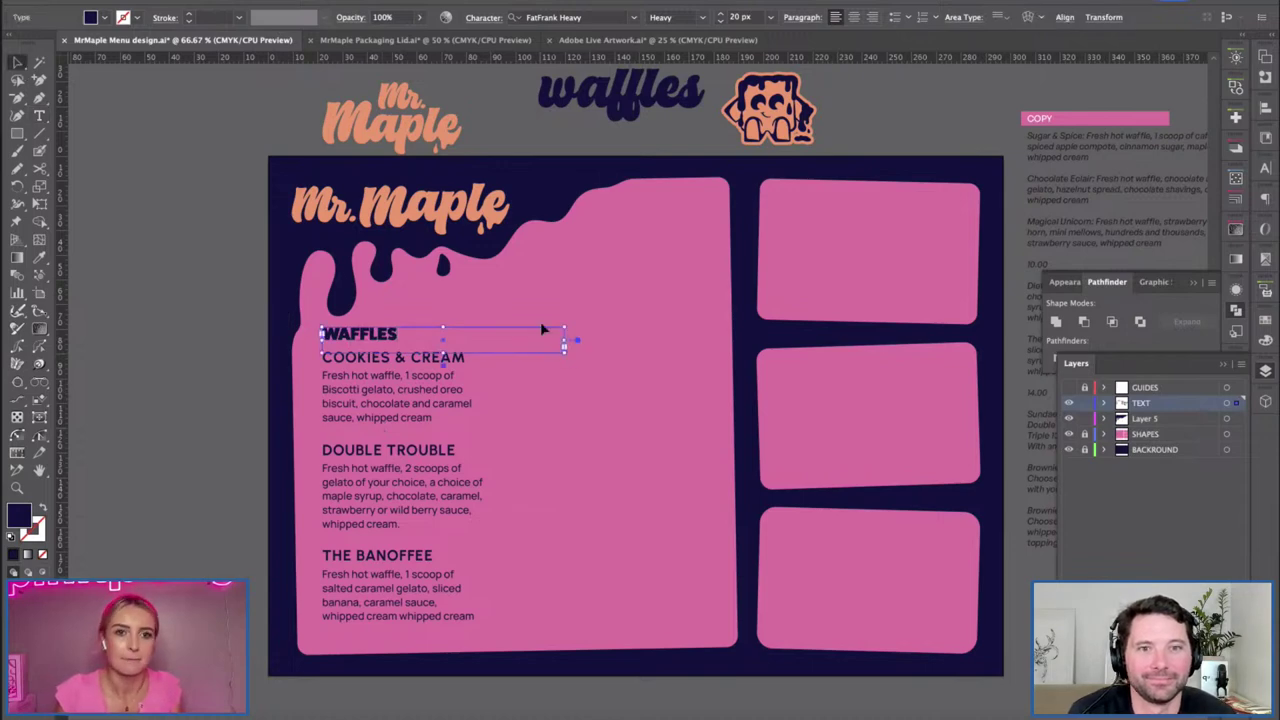
{"action": "left_click", "coordinate": [588, 369]}
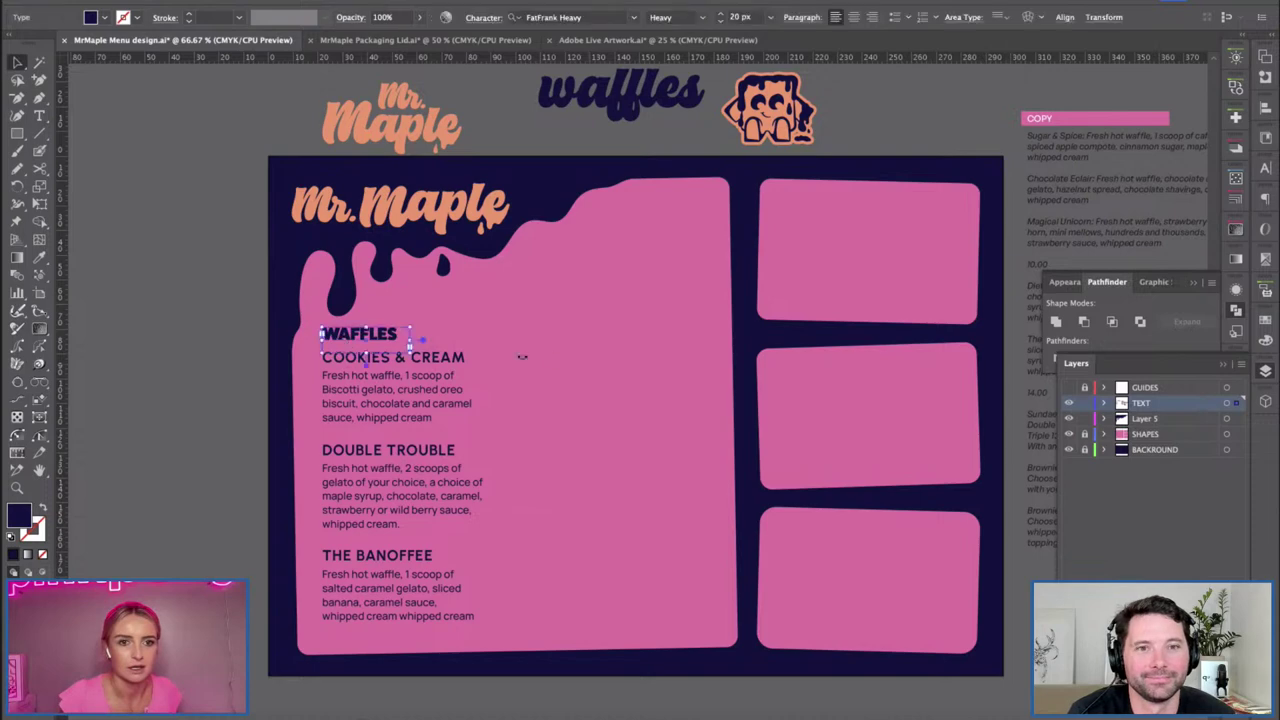
Redraw one logo drip so it ends higher, then show the layout guides.
{"action": "left_click", "coordinate": [420, 335]}
{"action": "key", "text": "n"}
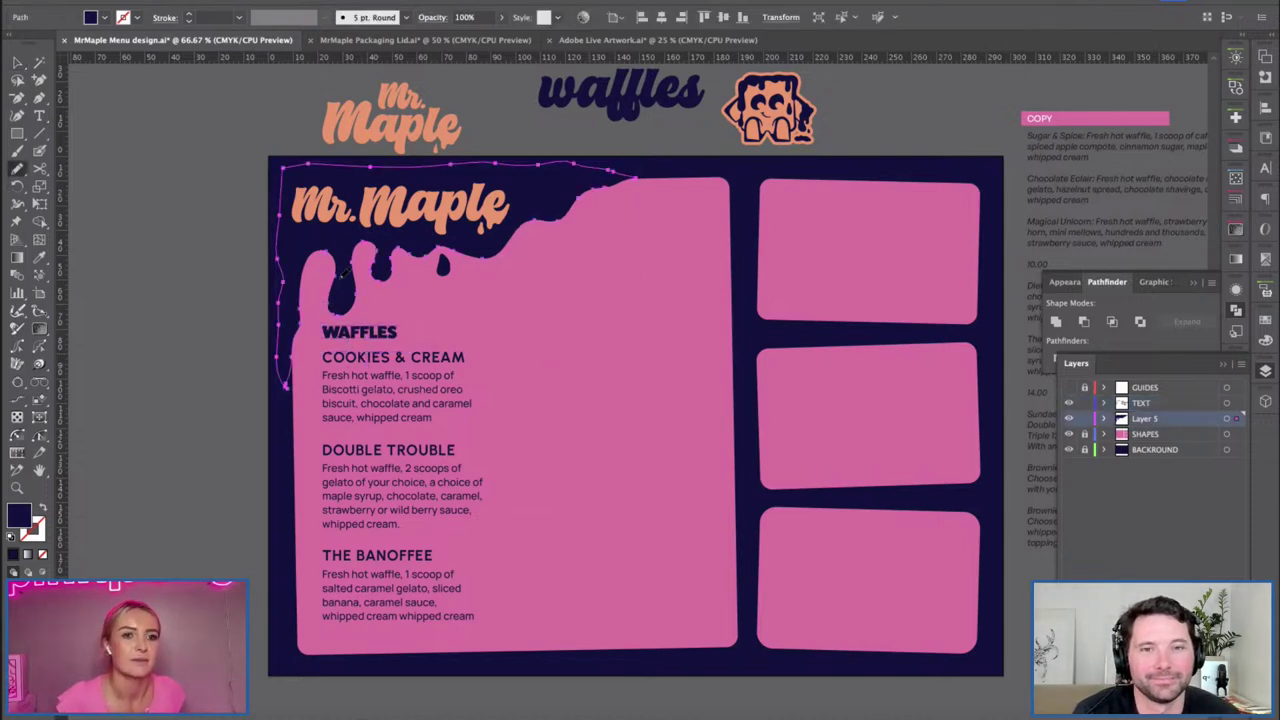
{"action": "mouse_move", "coordinate": [340, 290]}
{"action": "left_mouse_down"}
{"action": "mouse_move", "coordinate": [359, 236]}
{"action": "mouse_move", "coordinate": [388, 287]}
{"action": "left_mouse_up"}
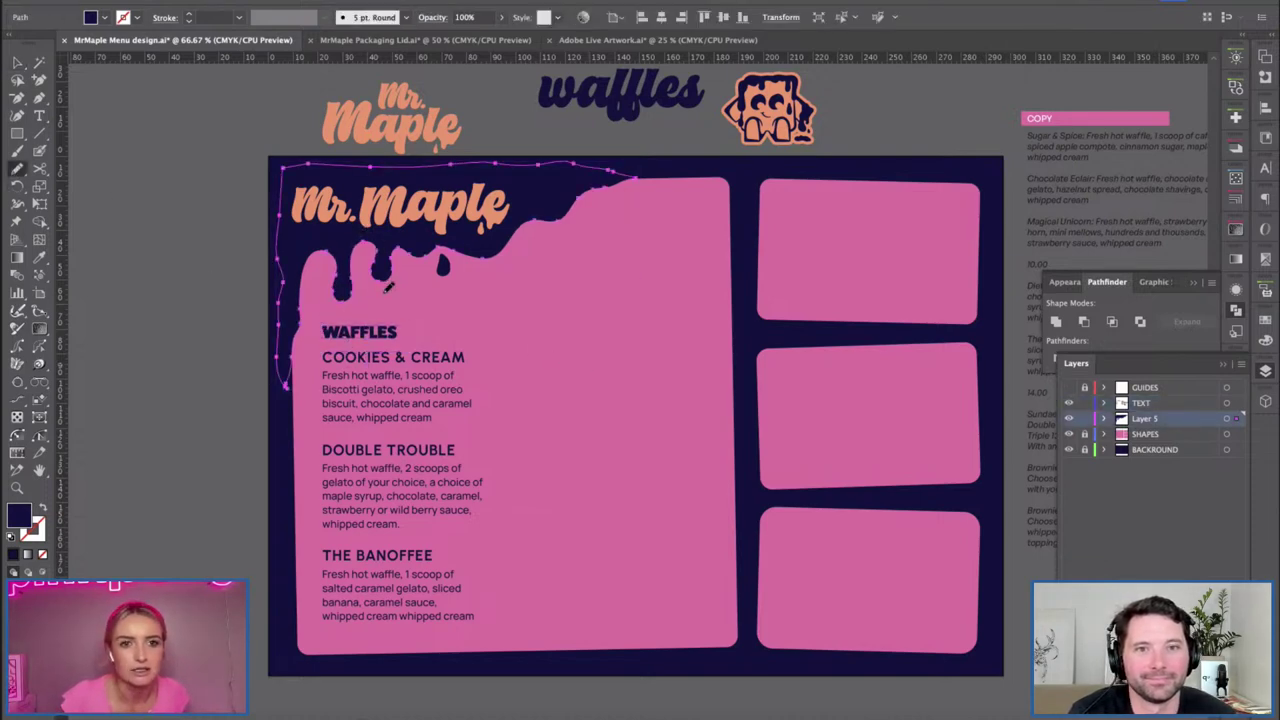
{"action": "key", "text": "ctrl+shift+a"}
{"action": "scroll", "coordinate": [500, 346], "scroll_direction": "right", "scroll_amount": 5}
{"action": "key", "text": "v"}
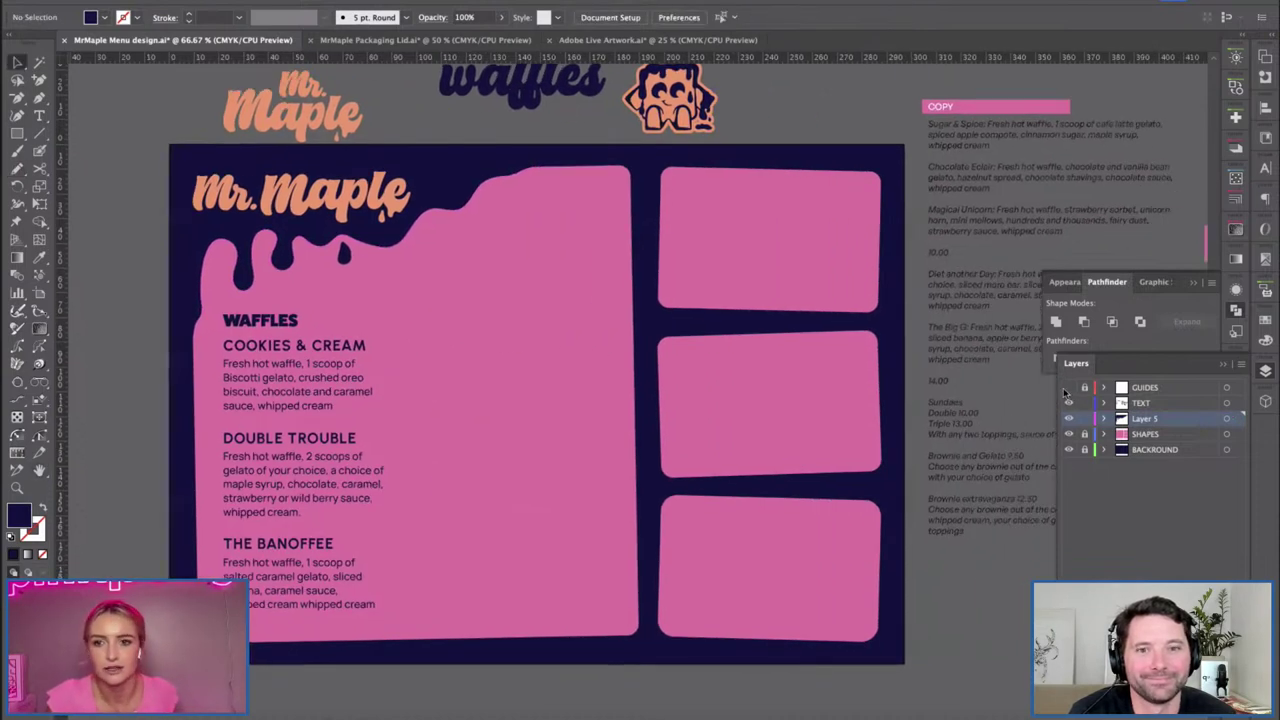
{"action": "key", "text": "ctrl+semicolon"}
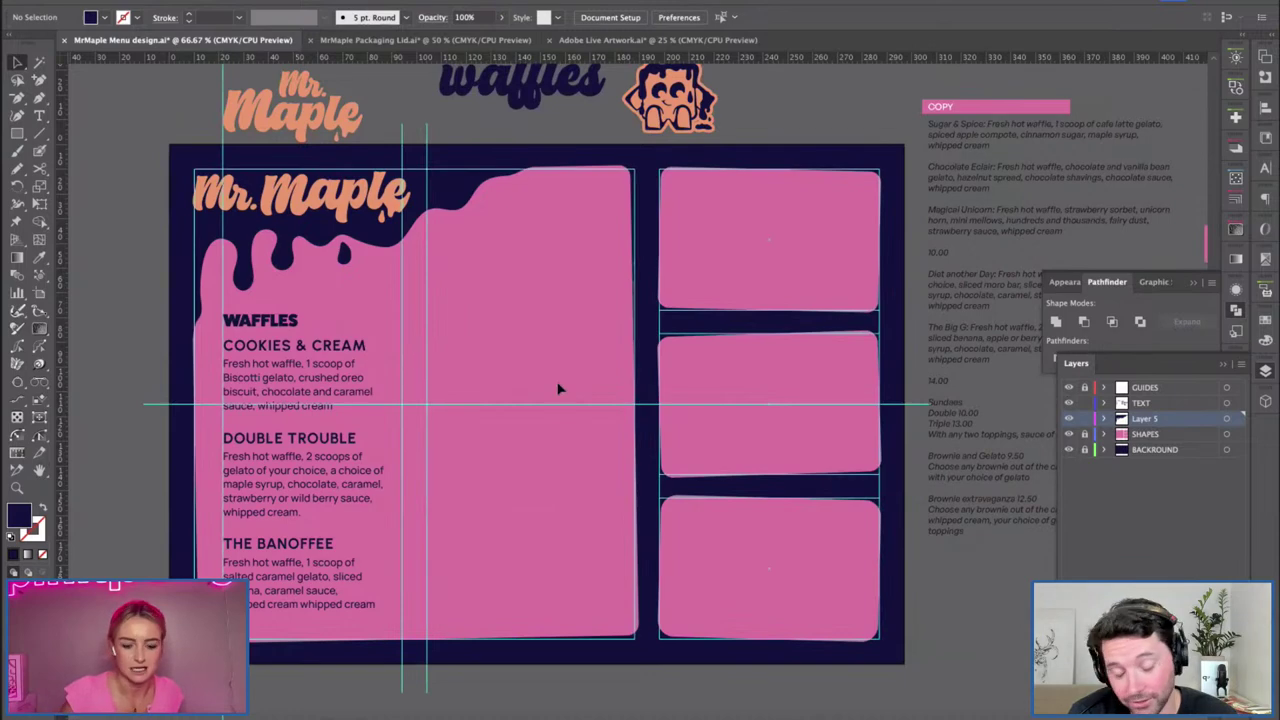
Duplicate the flavour list to the right and move the copy up.
{"action": "scroll", "coordinate": [558, 389], "scroll_direction": "right", "scroll_amount": 3}
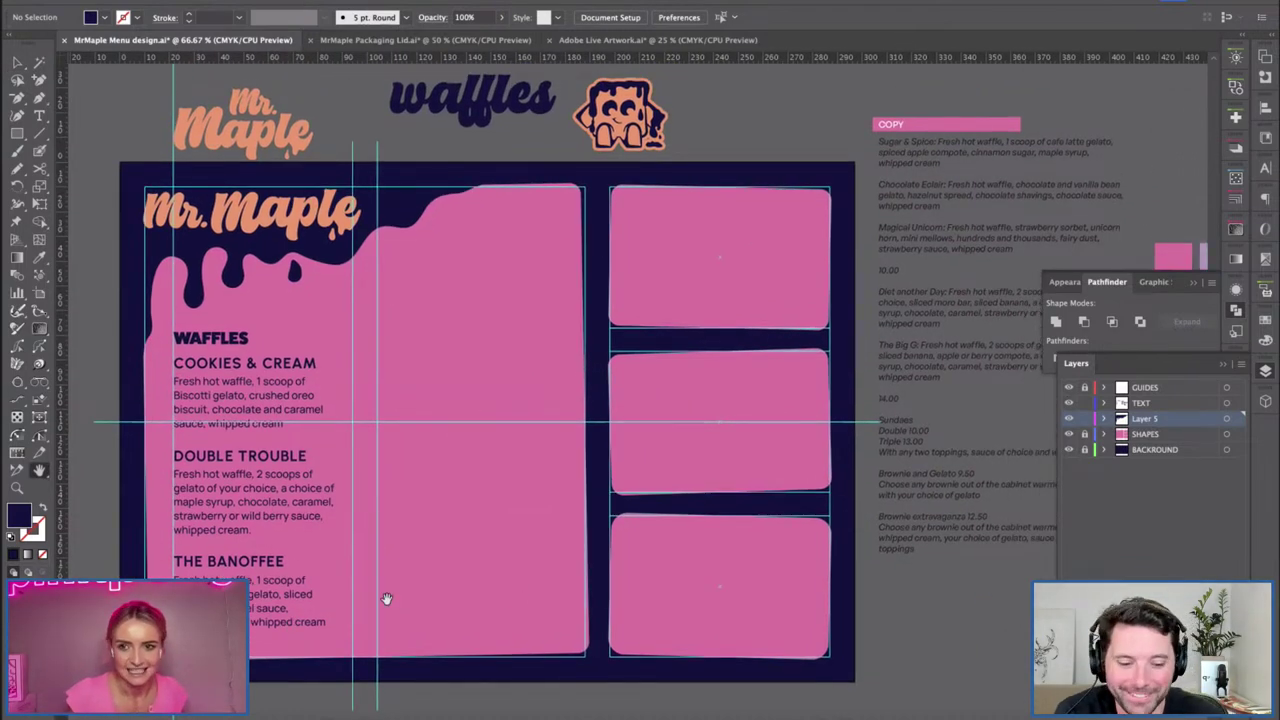
{"action": "key", "text": "v"}
{"action": "left_click", "coordinate": [1141, 402]}
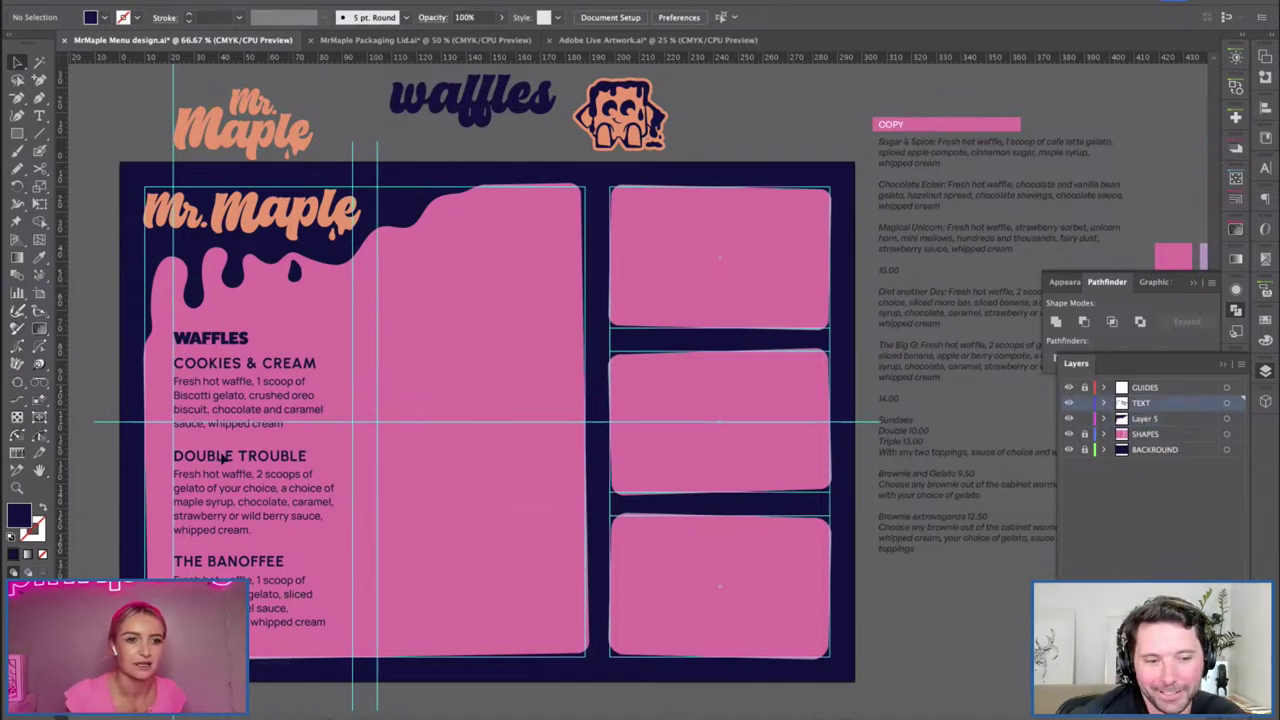
{"action": "left_click", "coordinate": [197, 371]}
{"action": "left_click_drag", "start_coordinate": [200, 408], "coordinate": [398, 415]}
{"action": "left_click_drag", "start_coordinate": [428, 372], "coordinate": [428, 279]}
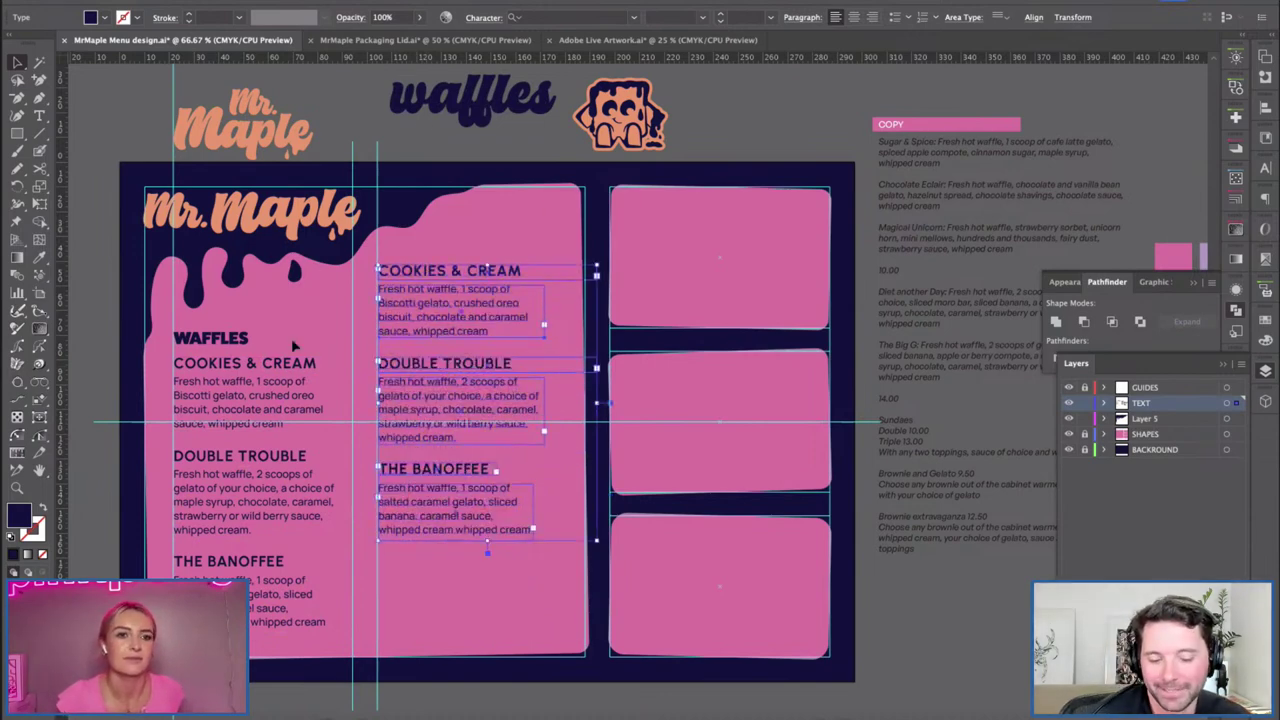
Delete the stray horizontal guide across the waffle columns.
{"action": "left_click", "coordinate": [300, 371]}
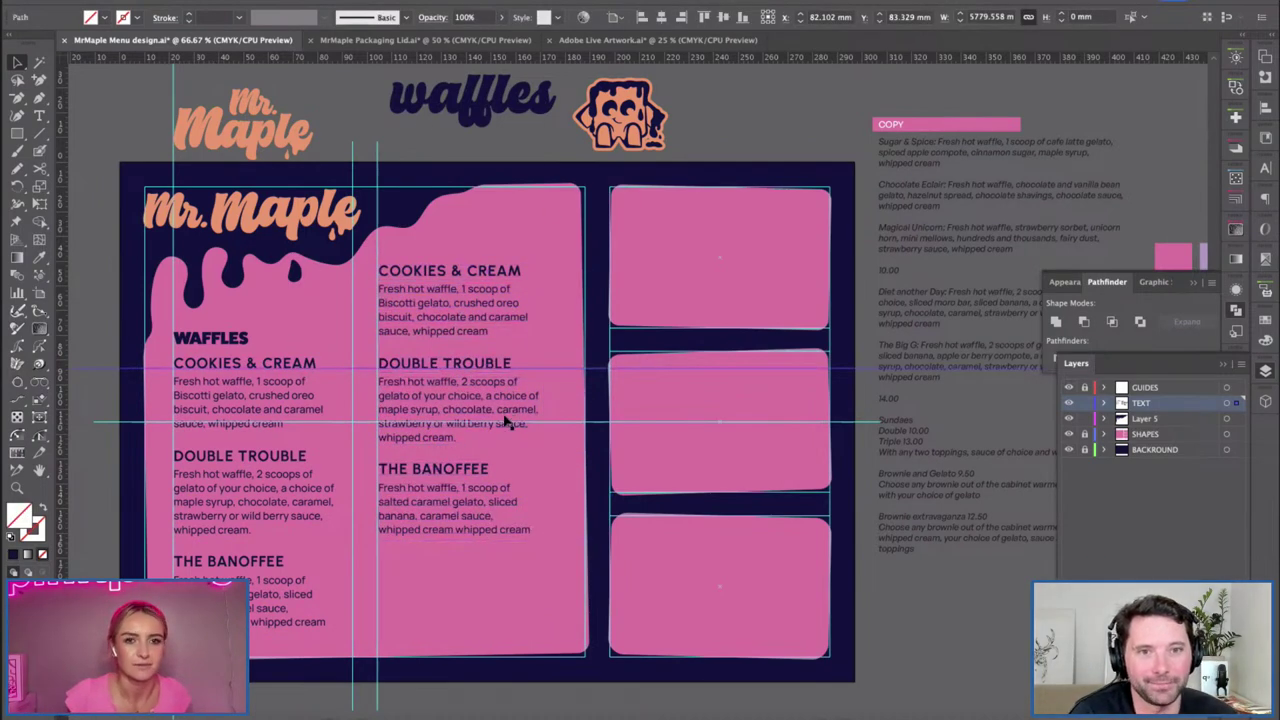
{"action": "key", "text": "Delete"}
{"action": "left_click_drag", "start_coordinate": [646, 334], "coordinate": [434, 340]}
{"action": "key", "text": "ctrl+alt+2"}
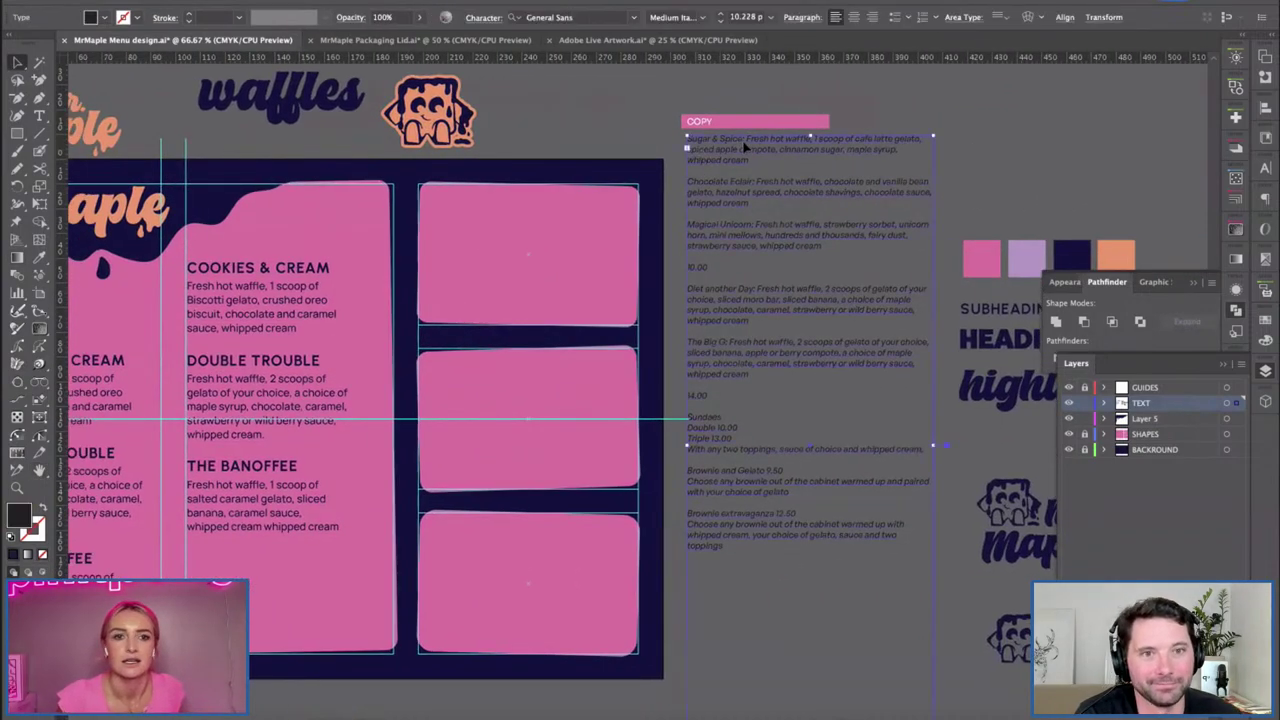
Retype the middle column's COOKIES & CREAM heading as SUGAR & SPICE.
{"action": "left_click", "coordinate": [422, 283]}
{"action": "scroll", "coordinate": [500, 295], "scroll_direction": "left", "scroll_amount": 3}
{"action": "left_click_drag", "start_coordinate": [800, 281], "coordinate": [790, 288]}
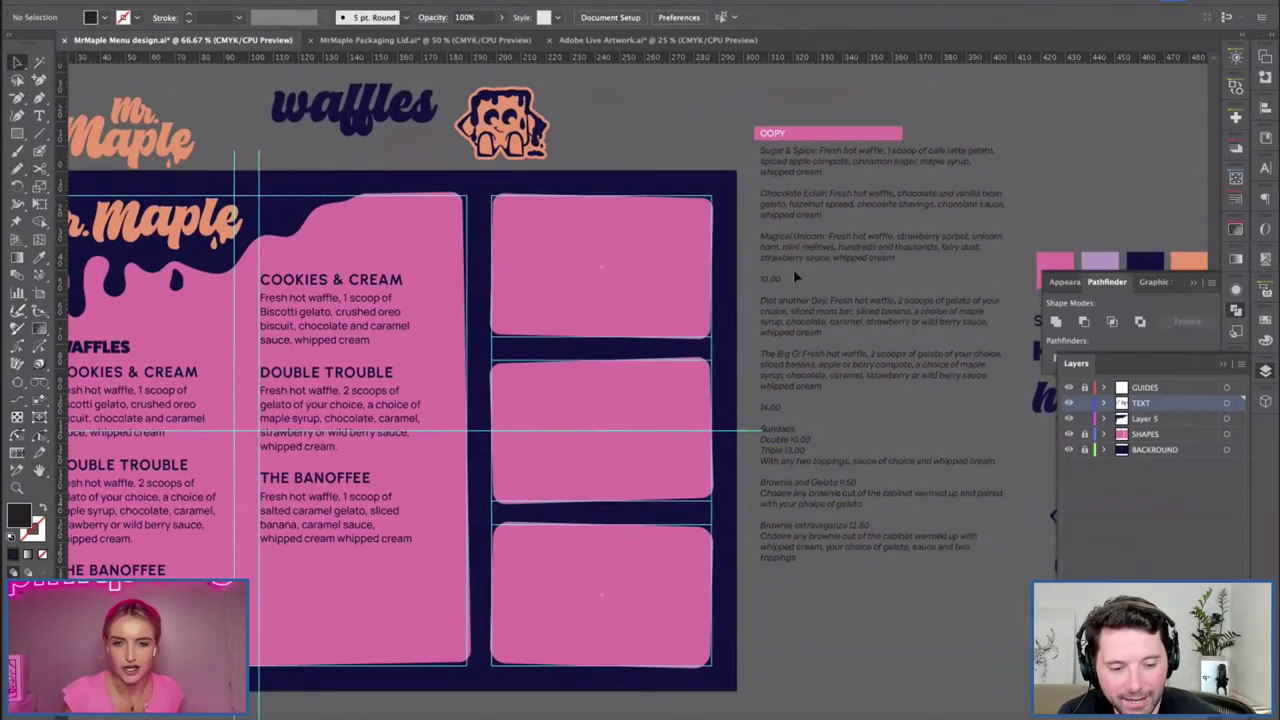
{"action": "key", "text": "ctrl+z"}
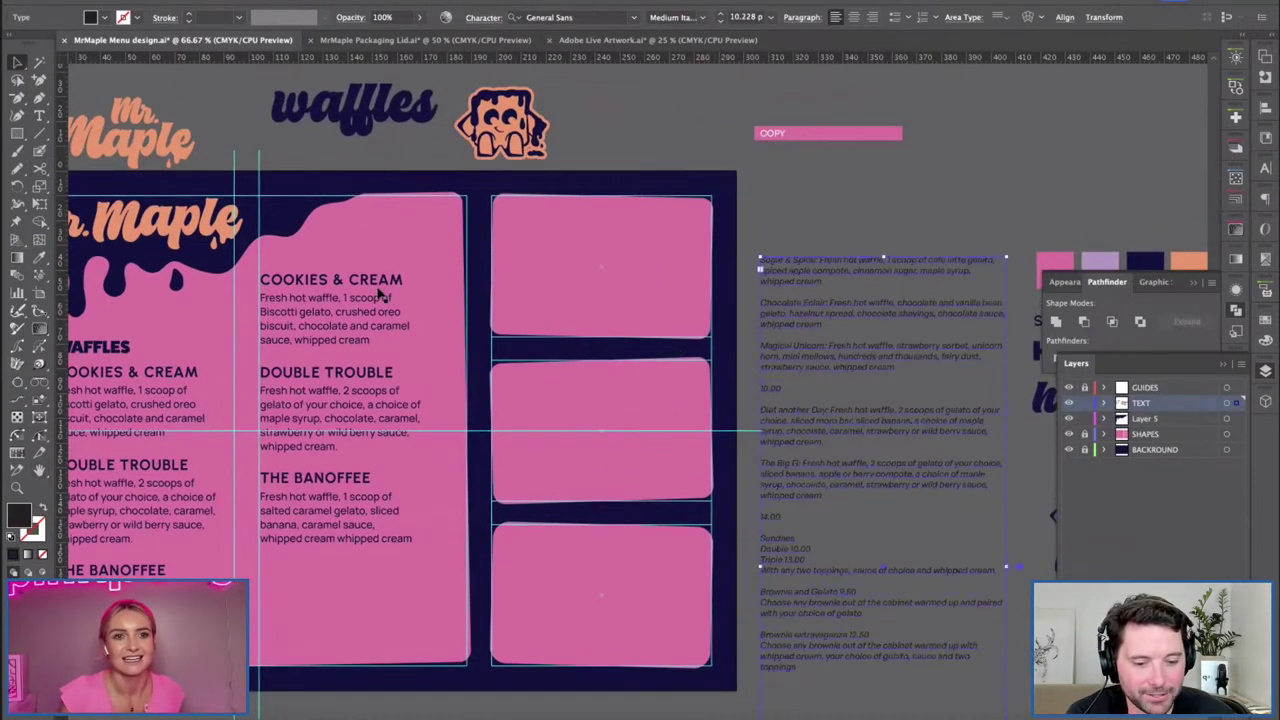
{"action": "left_click", "coordinate": [380, 291]}
{"action": "double_click", "coordinate": [395, 282]}
{"action": "triple_click", "coordinate": [388, 282]}
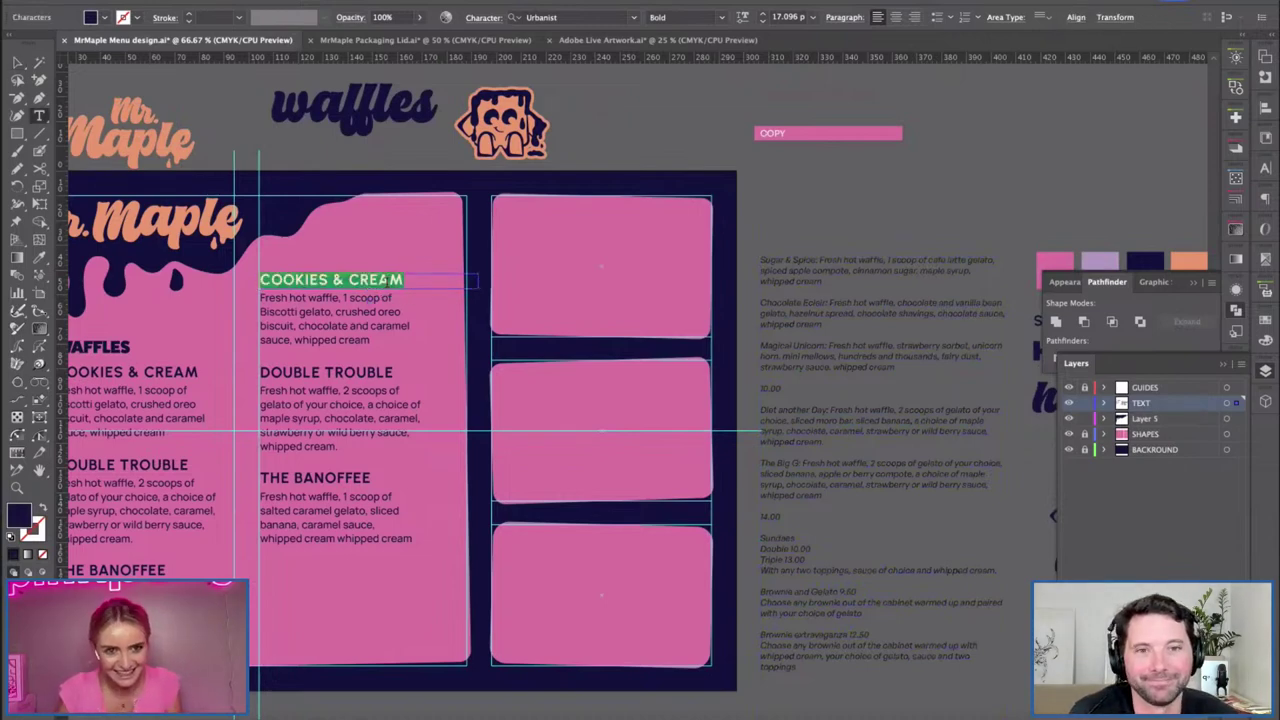
{"action": "type", "text": "SUGAR & SPICE"}
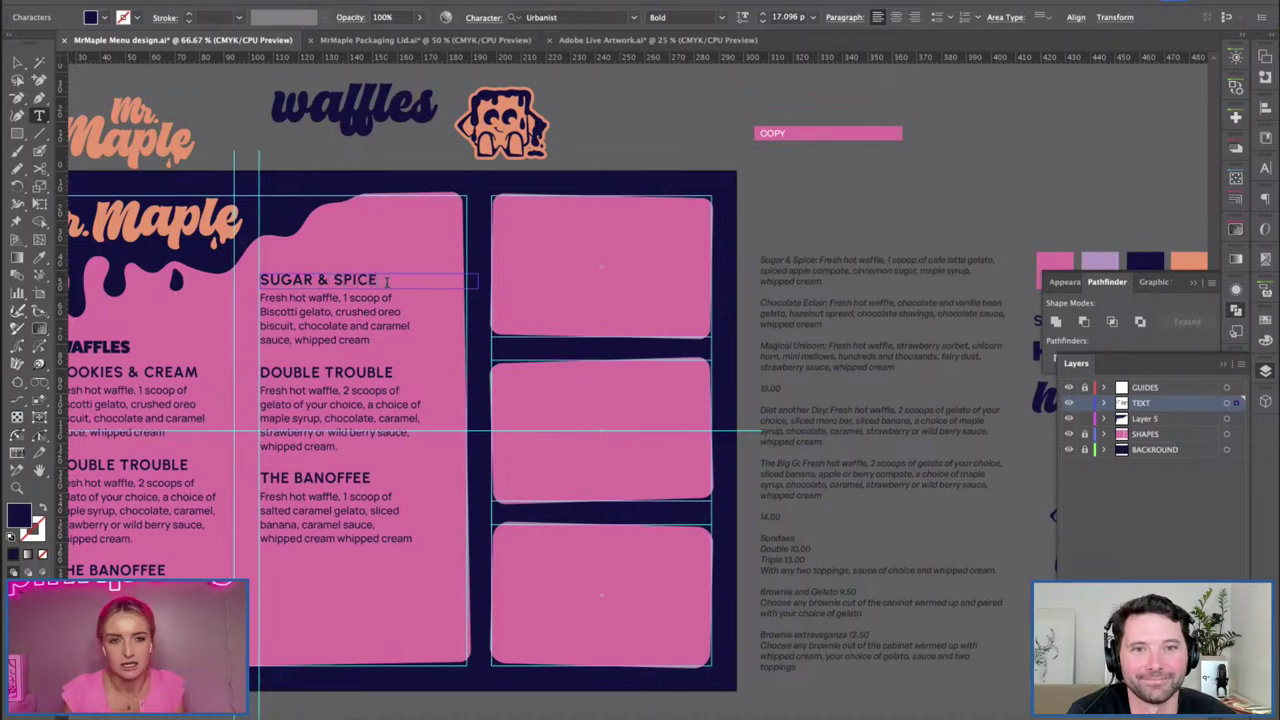
Apply the menu body style to the side-copy Sugar & Spice description and paste it under the heading.
{"action": "left_click_drag", "start_coordinate": [819, 260], "coordinate": [823, 282]}
{"action": "key", "text": "ctrl+c"}
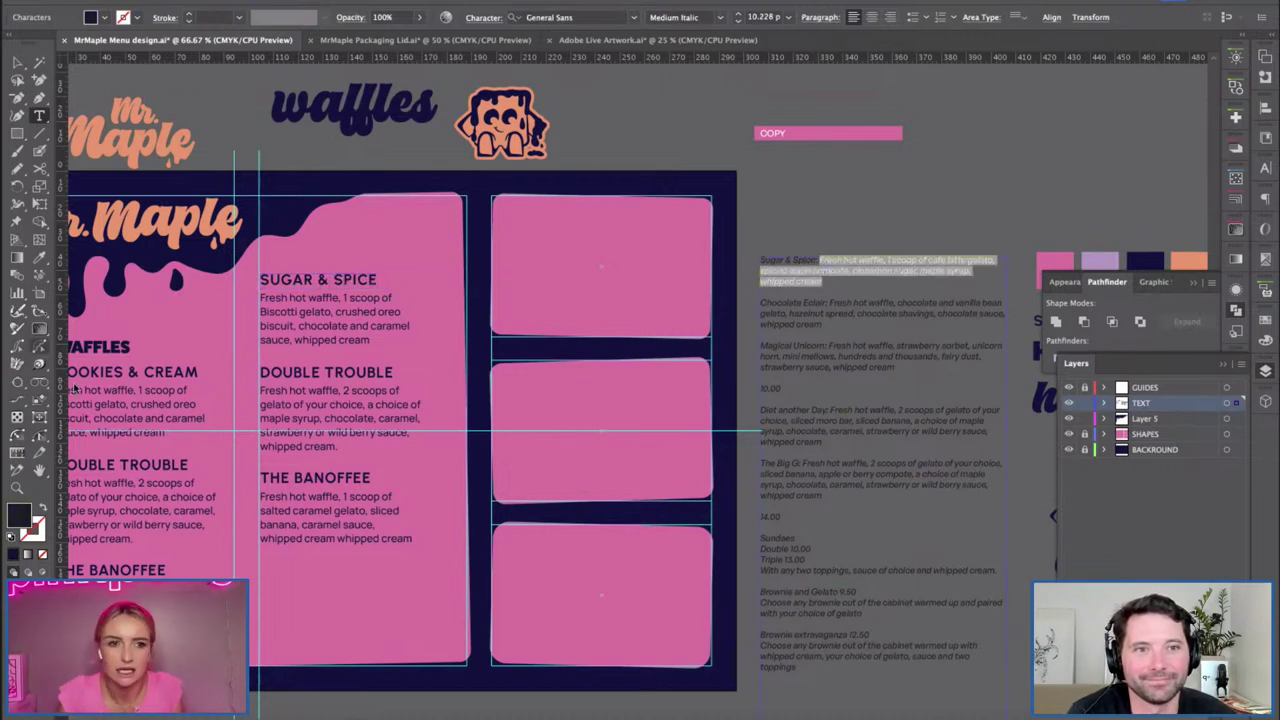
{"action": "left_click", "coordinate": [39, 257]}
{"action": "left_click", "coordinate": [314, 326]}
{"action": "key", "text": "v"}
{"action": "triple_click", "coordinate": [316, 326]}
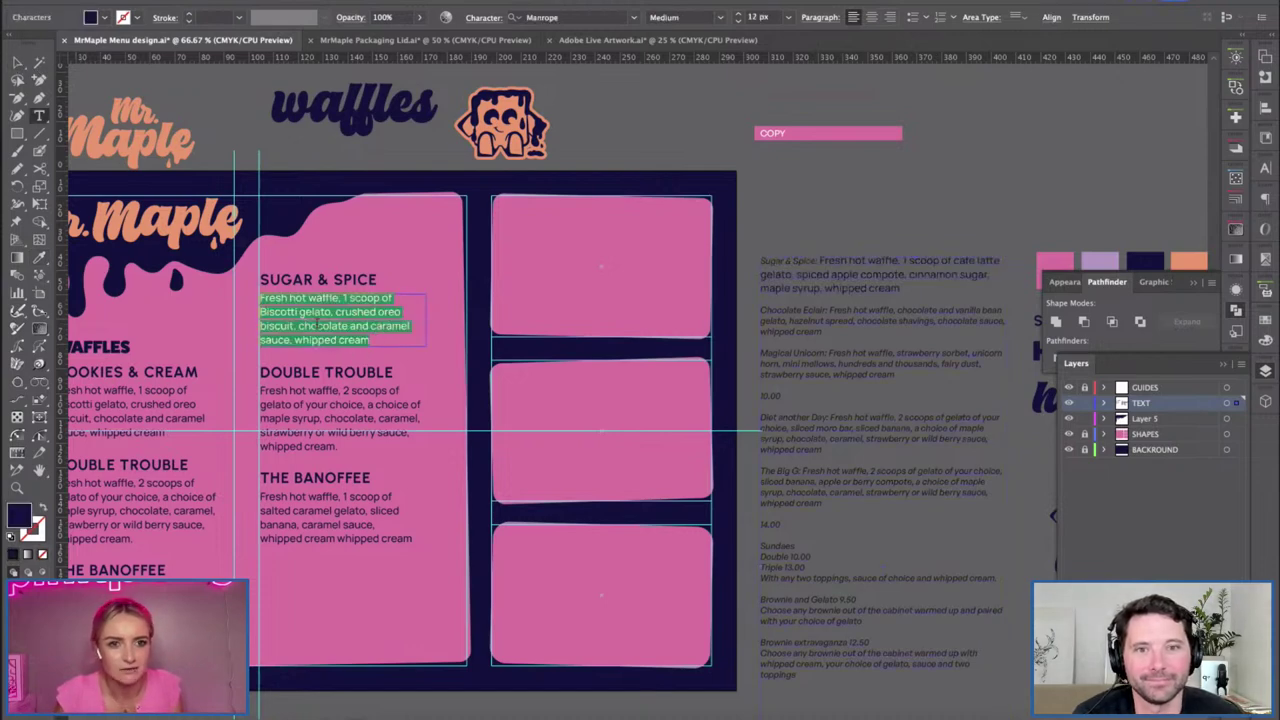
{"action": "key", "text": "ctrl+v"}
{"action": "key", "text": "Escape"}
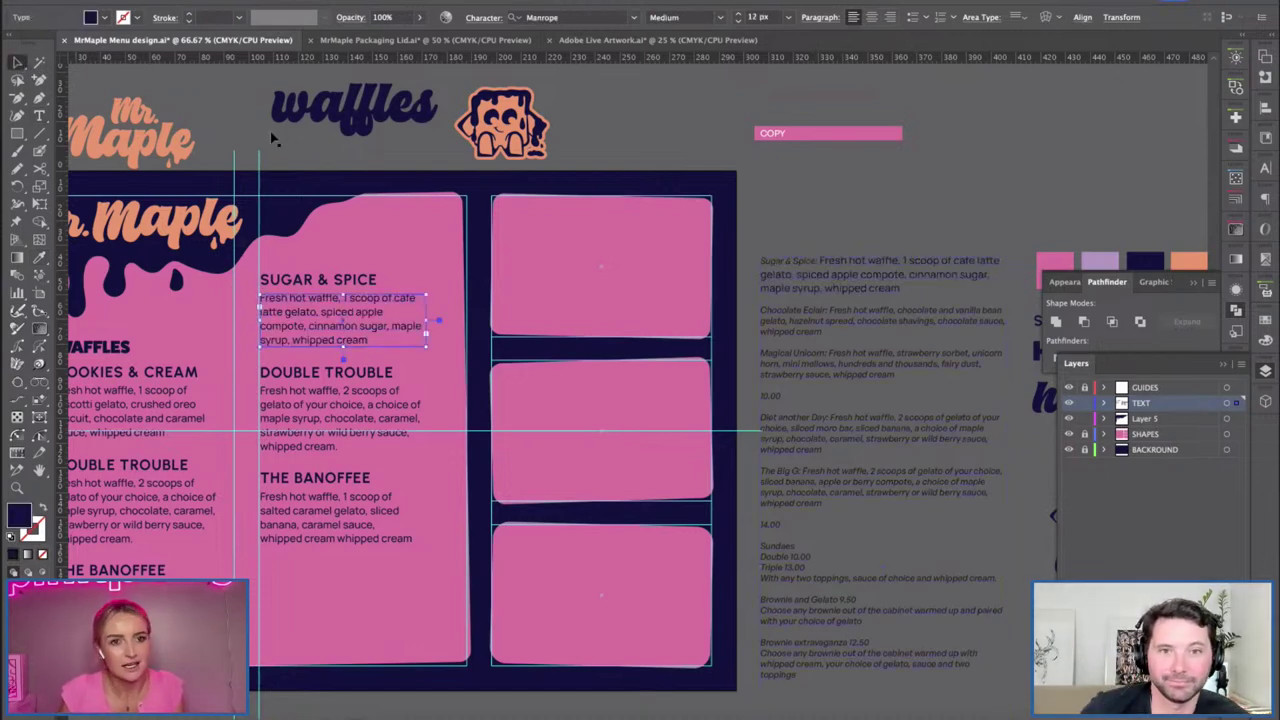
Delete the used Sugar & Spice paragraph and its empty lines from the side copy.
{"action": "double_click", "coordinate": [752, 256]}
{"action": "key", "text": "ctrl+a"}
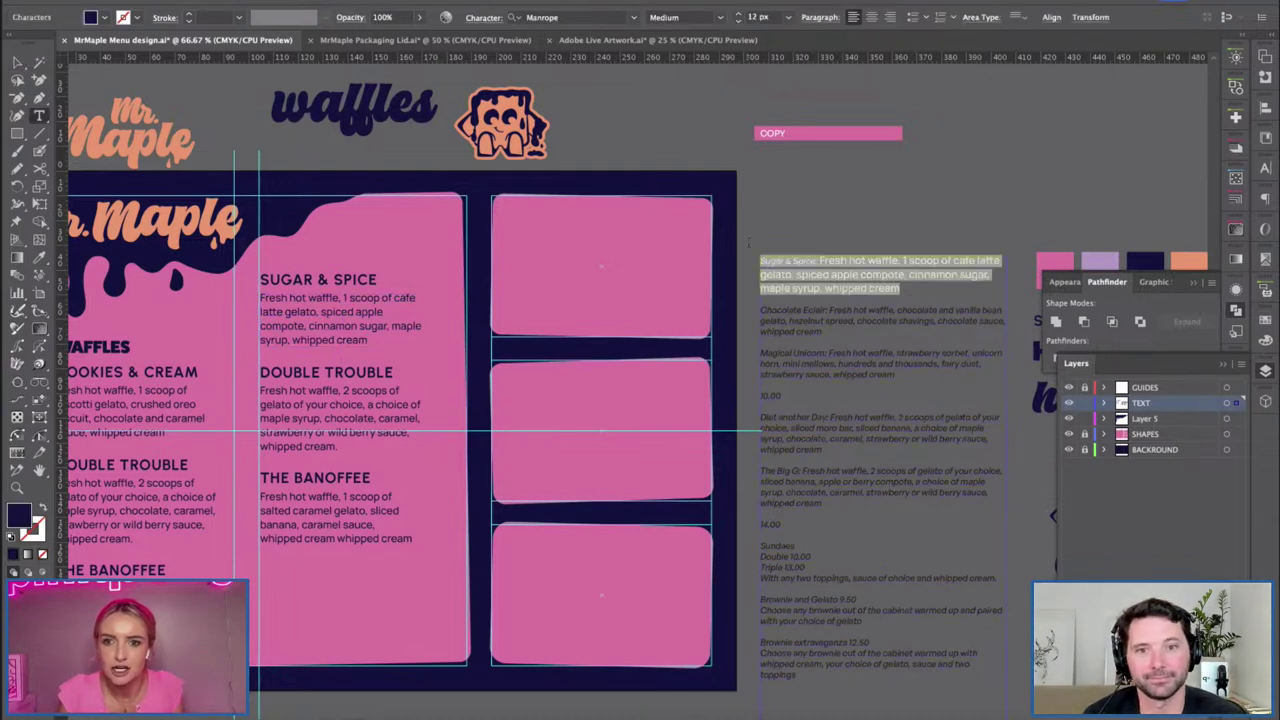
{"action": "key", "text": "BackSpace"}
{"action": "key", "text": "Delete"}
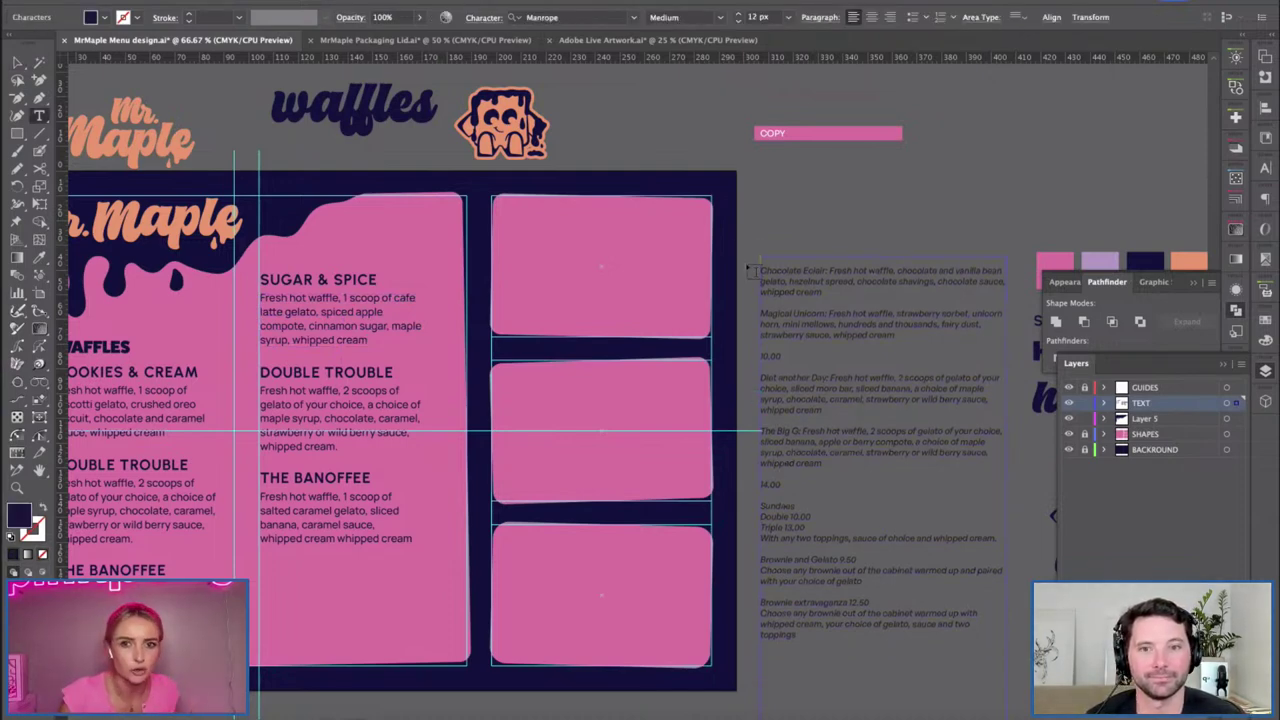
{"action": "key", "text": "Delete"}
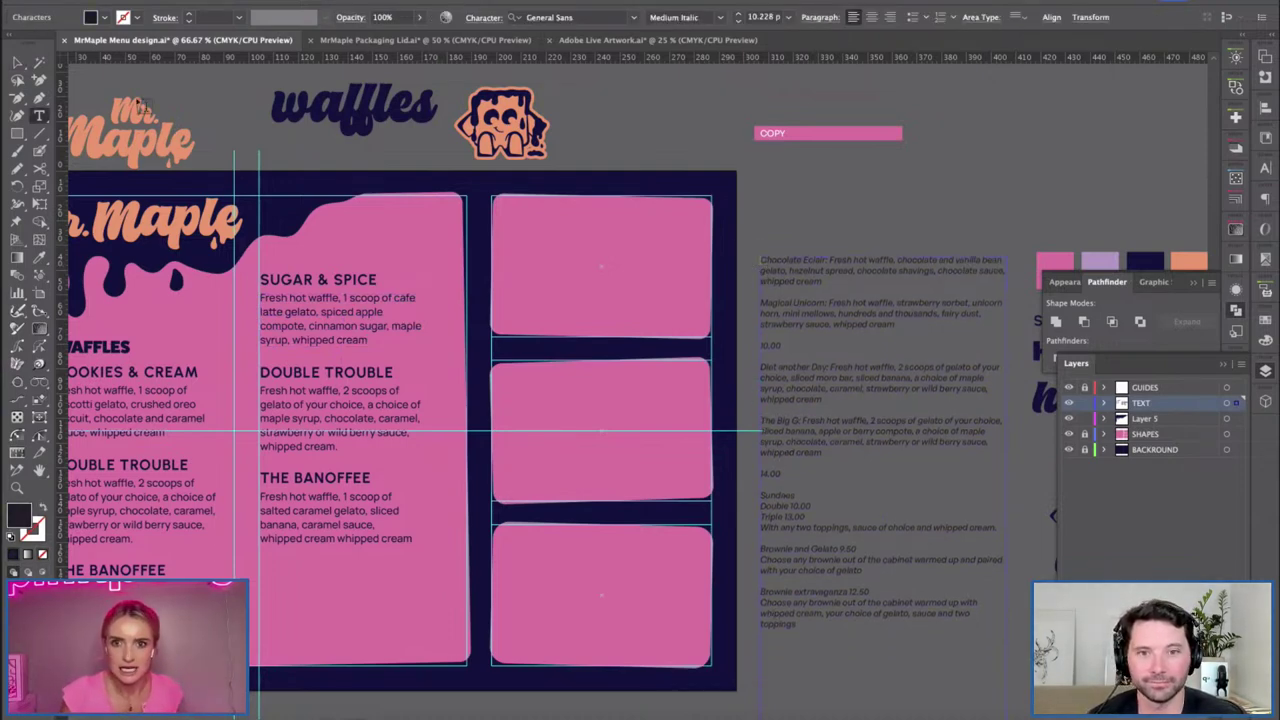
{"action": "left_click", "coordinate": [17, 62]}
{"action": "left_click", "coordinate": [597, 400]}
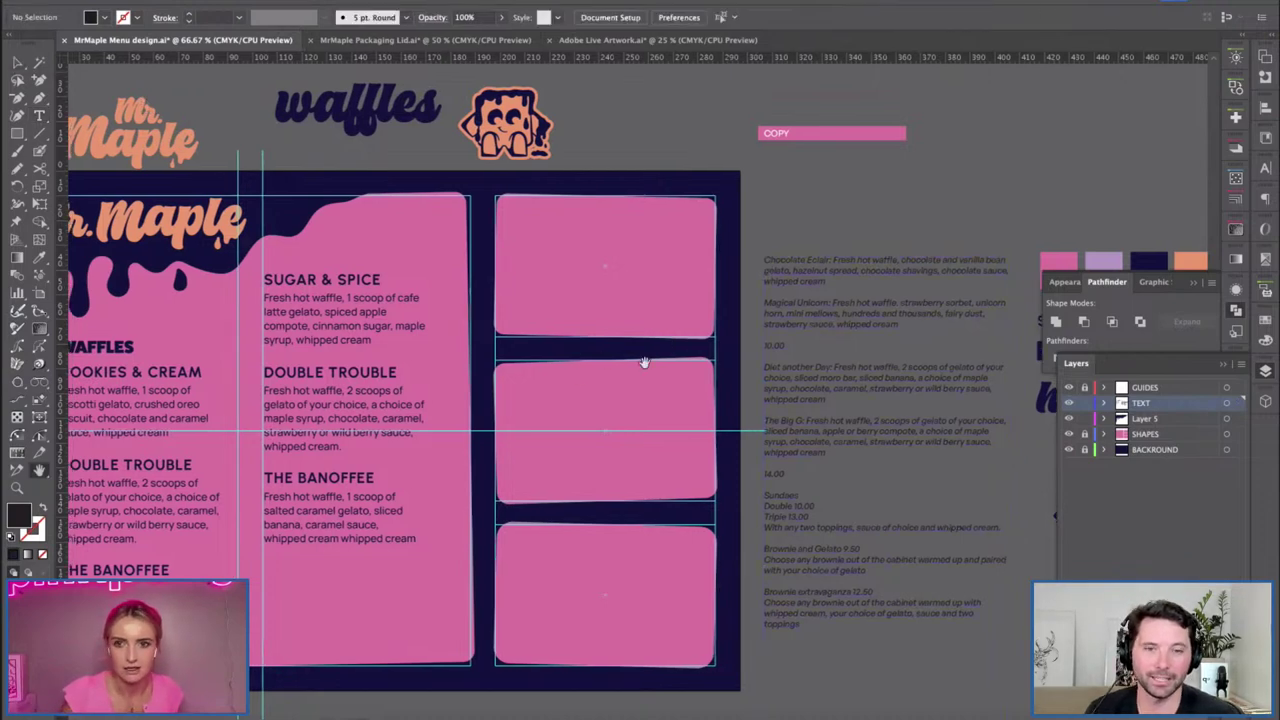
Retype the DOUBLE TROUBLE heading as CHOCOLATE ECLAIR.
{"action": "left_click_drag", "start_coordinate": [643, 363], "coordinate": [709, 343]}
{"action": "double_click", "coordinate": [476, 354]}
{"action": "left_click_drag", "start_coordinate": [476, 354], "coordinate": [283, 351]}
{"action": "type", "text": "CHOCOLATE ECLAIR"}
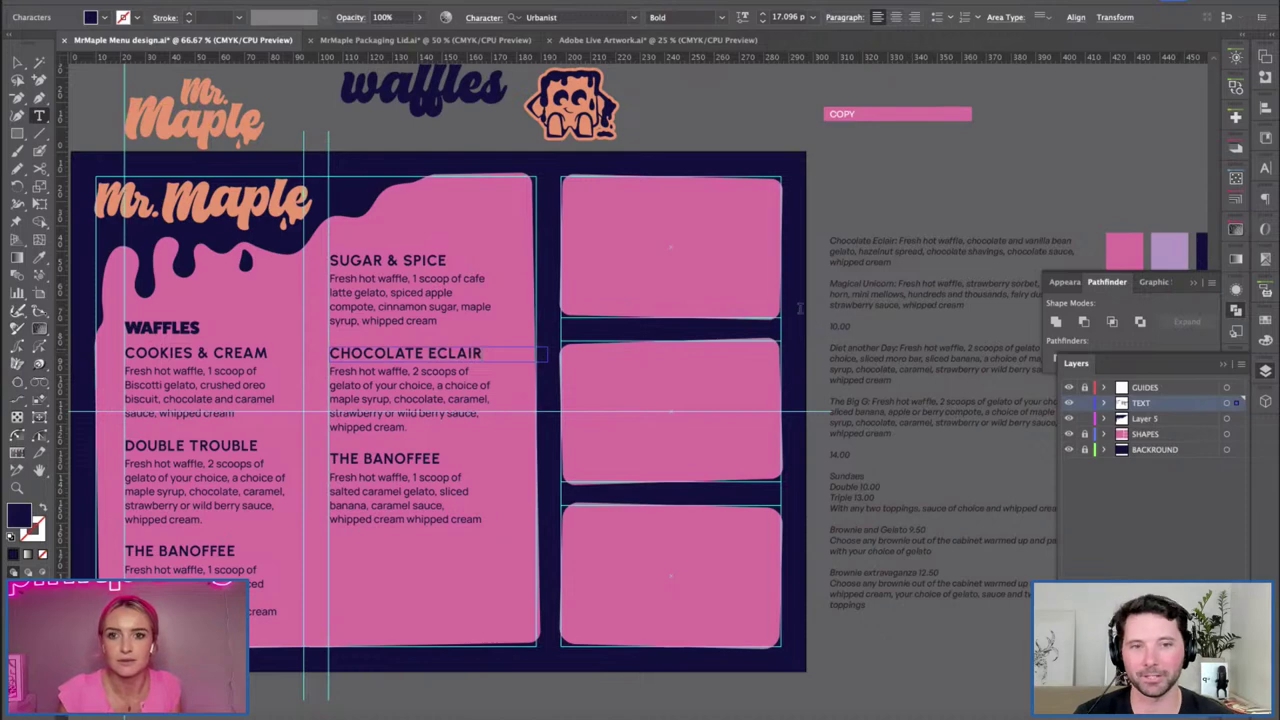
Give the side Chocolate Eclair vanilla bean gelato copy the menu body style and paste it under the heading.
{"action": "left_click_drag", "start_coordinate": [895, 262], "coordinate": [899, 241]}
{"action": "key", "text": "ctrl+c"}
{"action": "left_click", "coordinate": [39, 258]}
{"action": "left_click", "coordinate": [370, 375]}
{"action": "key", "text": "v"}
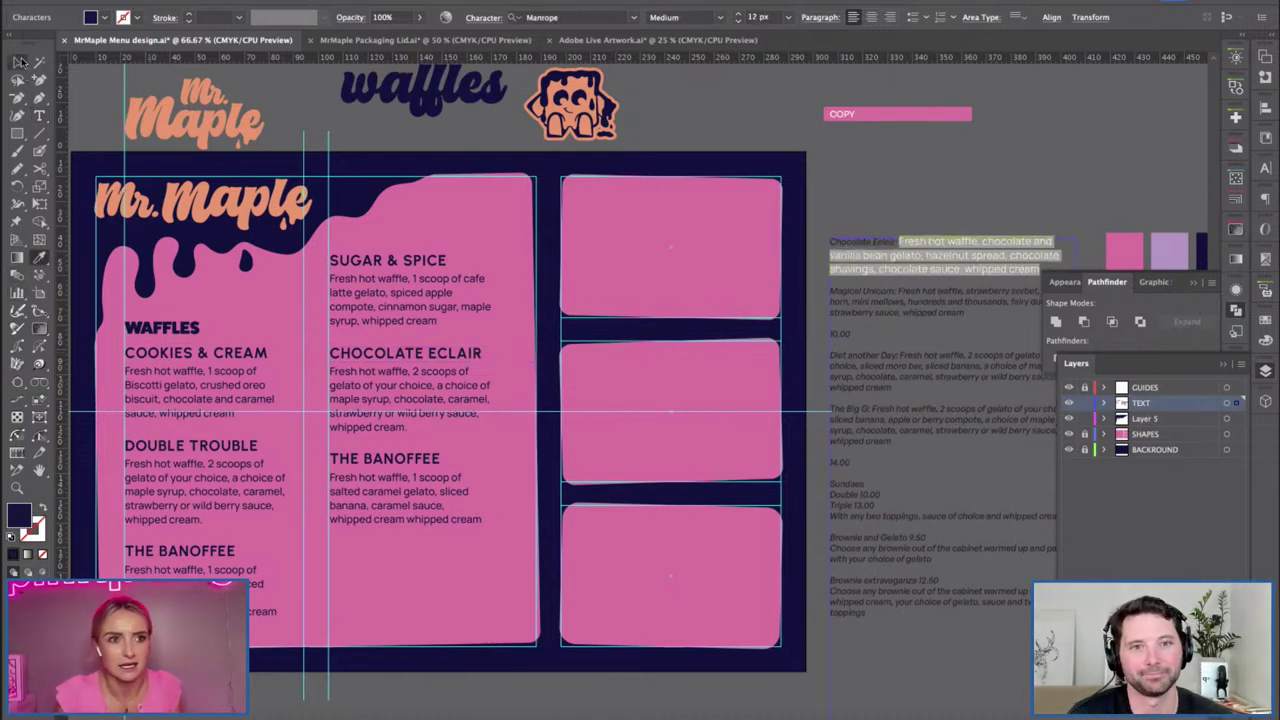
{"action": "double_click", "coordinate": [418, 418]}
{"action": "key", "text": "ctrl+a"}
{"action": "key", "text": "ctrl+v"}
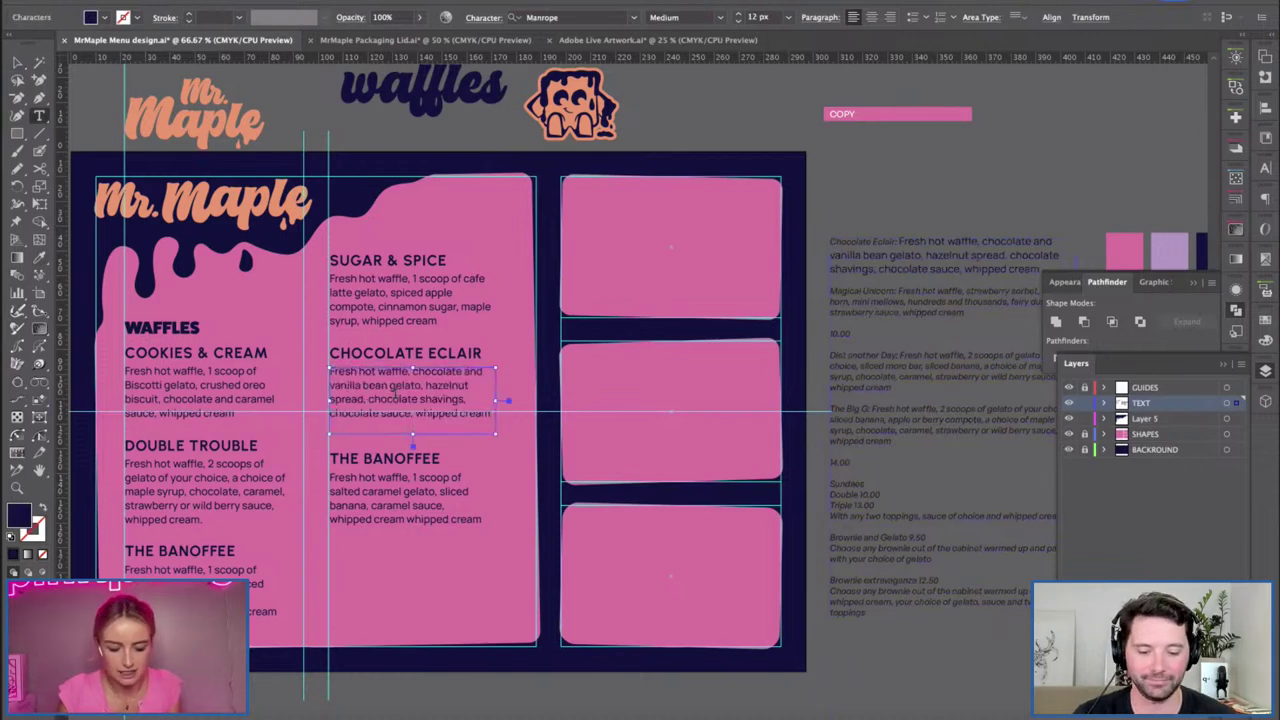
{"action": "left_click", "coordinate": [17, 62]}
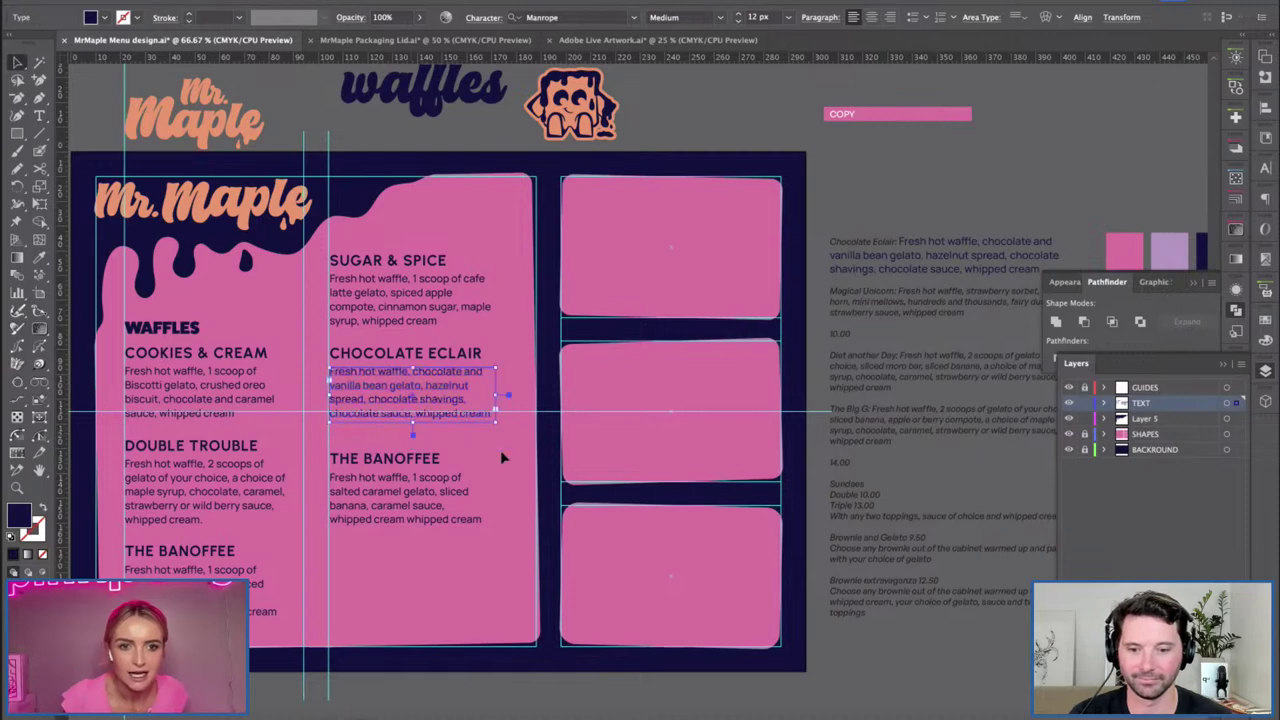
Move The Banoffee up beneath Chocolate Eclair and delete the stray horizontal line.
{"action": "left_click", "coordinate": [540, 476]}
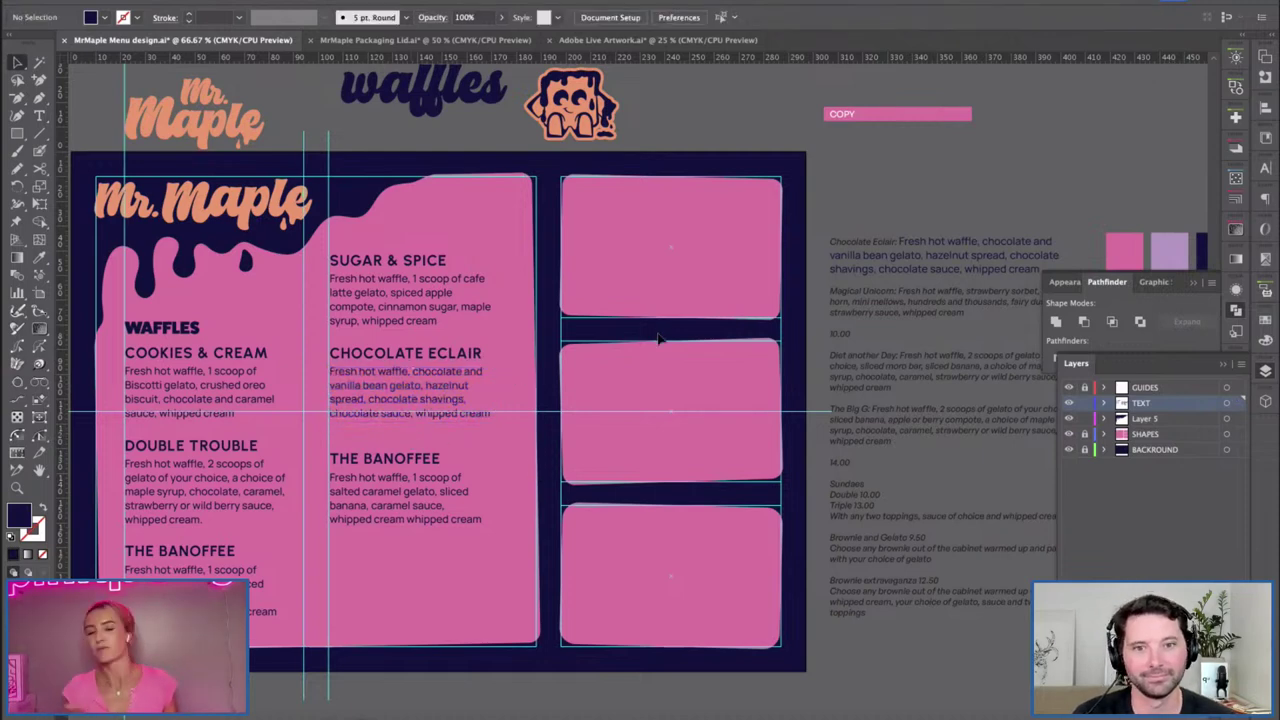
{"action": "left_click_drag", "start_coordinate": [545, 388], "coordinate": [561, 378]}
{"action": "left_click", "coordinate": [420, 498]}
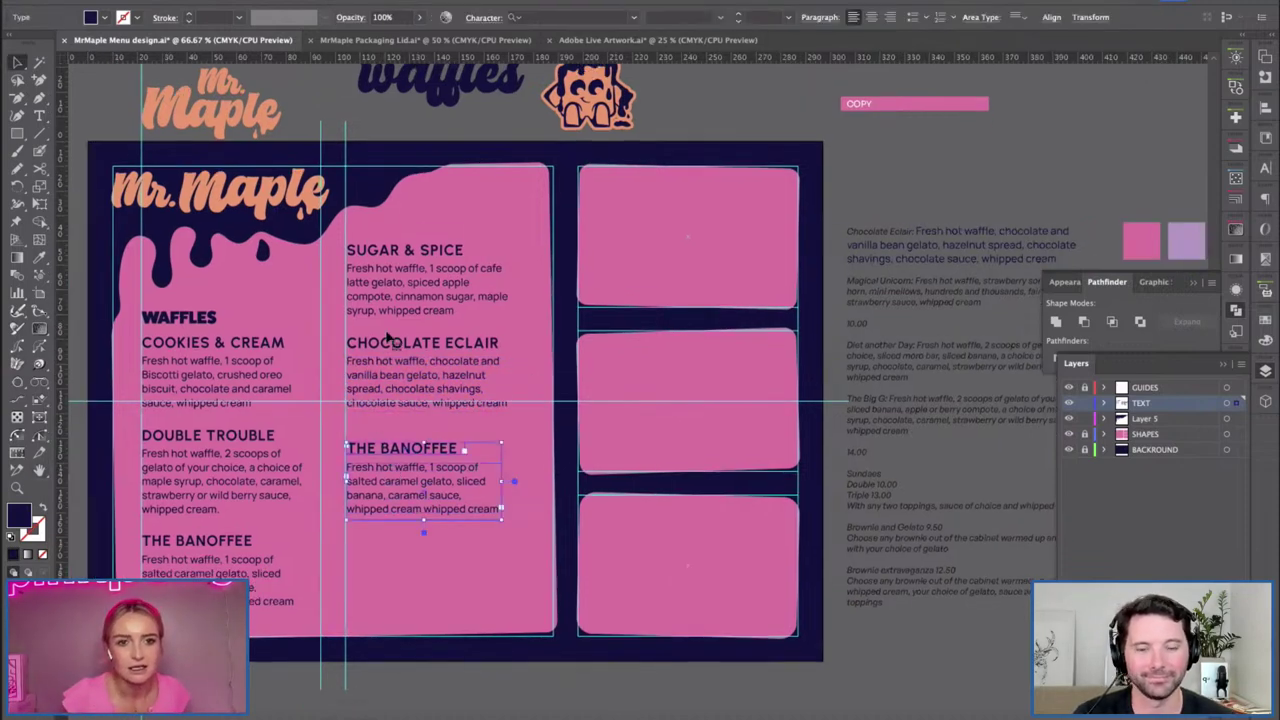
{"action": "left_click", "coordinate": [290, 440]}
{"action": "left_click", "coordinate": [422, 453]}
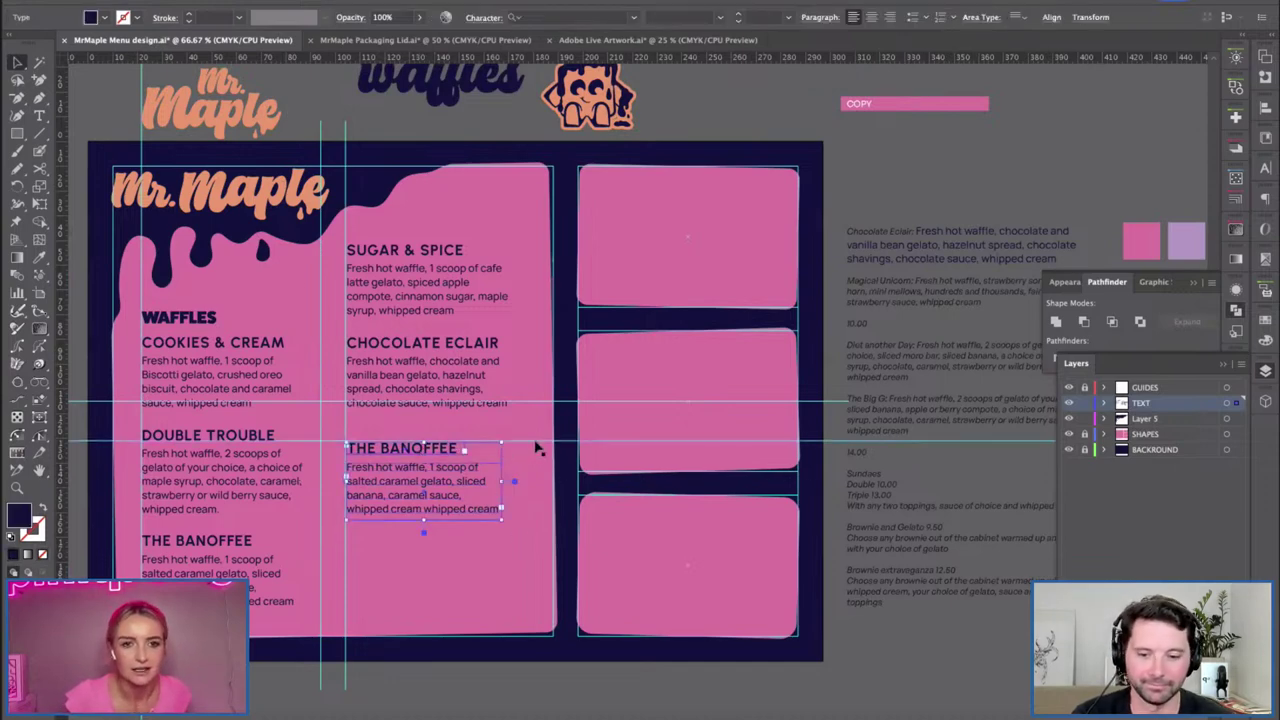
{"action": "left_click_drag", "start_coordinate": [420, 467], "coordinate": [420, 455]}
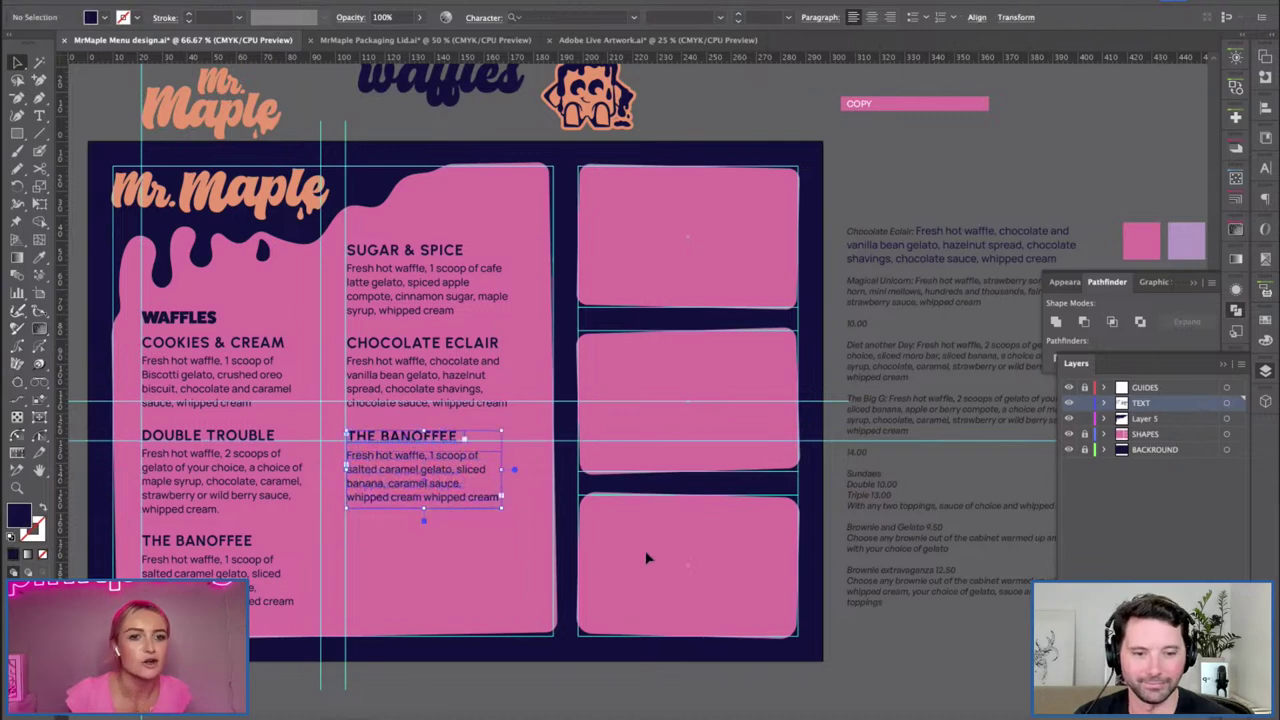
{"action": "left_click", "coordinate": [566, 452]}
{"action": "left_click", "coordinate": [566, 441]}
{"action": "key", "text": "Delete"}
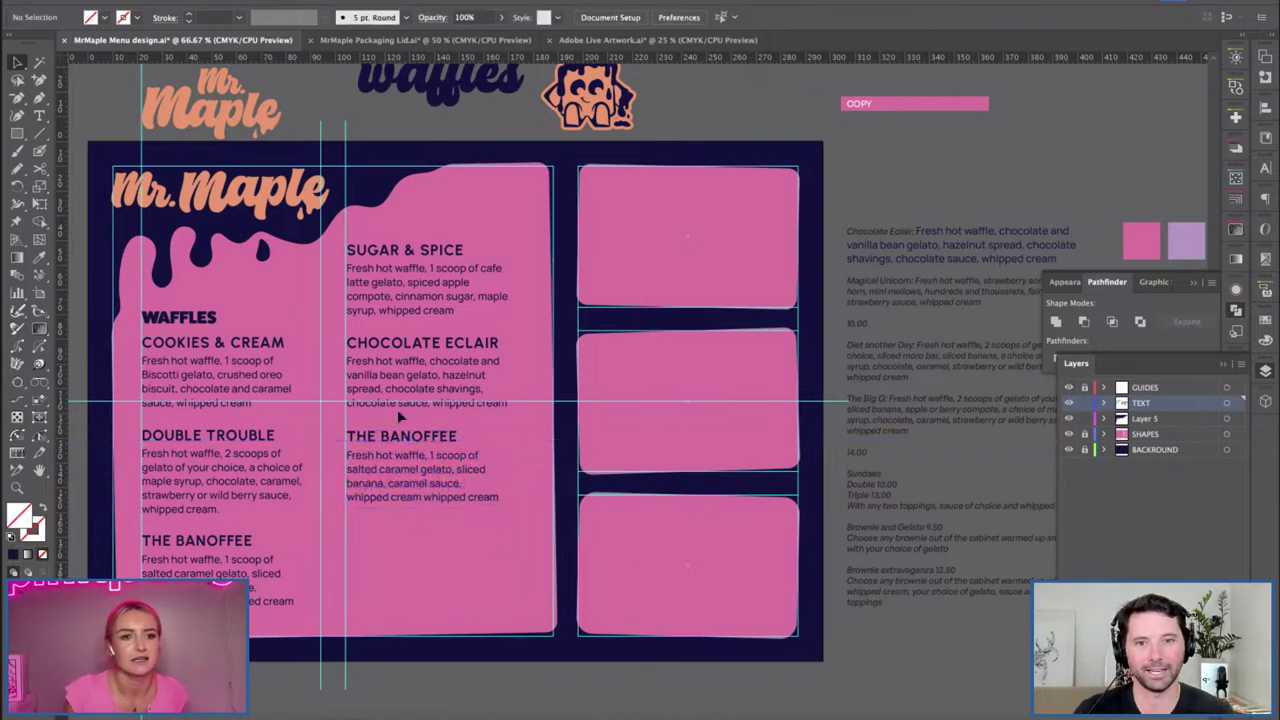
Delete the used Chocolate Eclair paragraph from the side copy.
{"action": "left_click", "coordinate": [330, 40]}
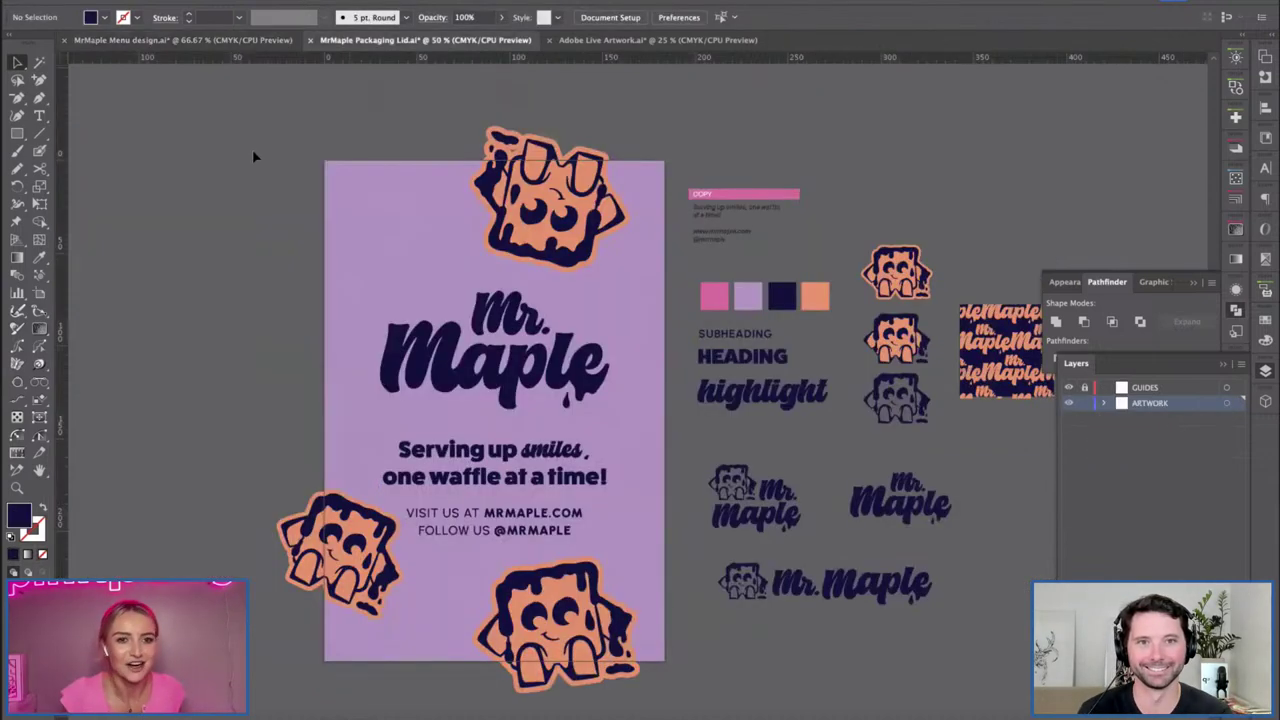
{"action": "left_click", "coordinate": [240, 40]}
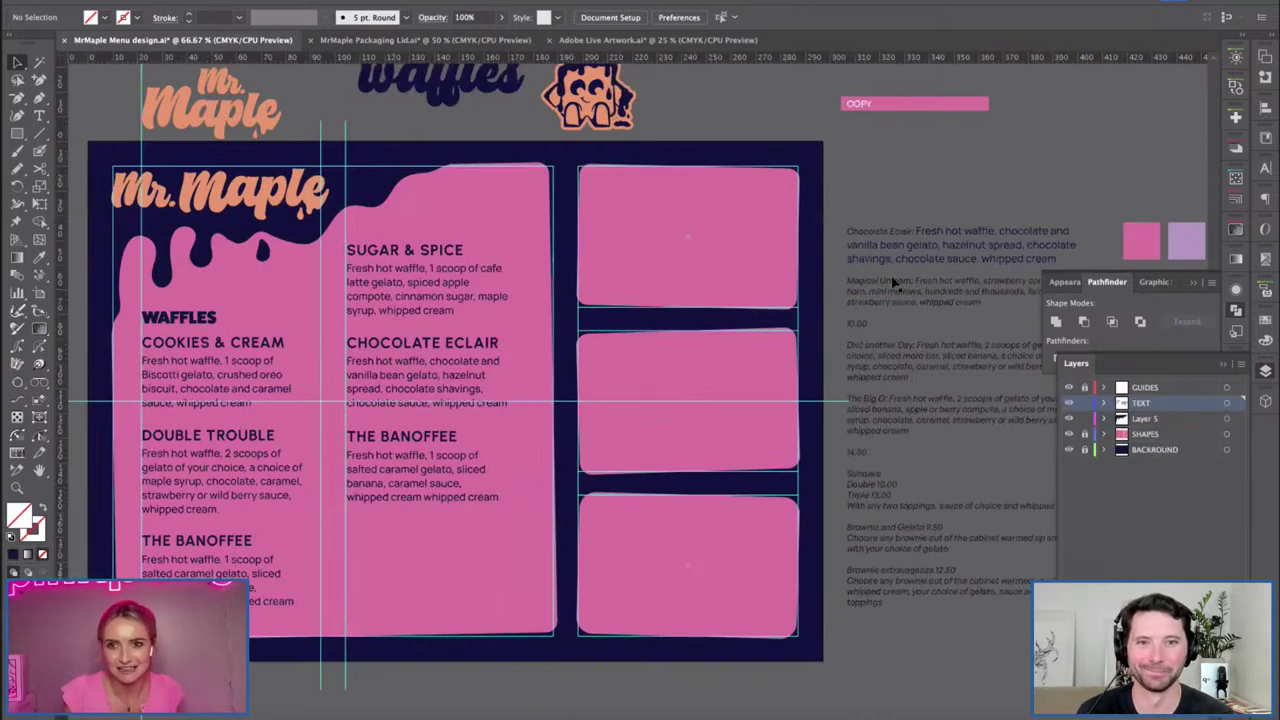
{"action": "double_click", "coordinate": [903, 247]}
{"action": "left_click_drag", "start_coordinate": [1057, 259], "coordinate": [847, 231]}
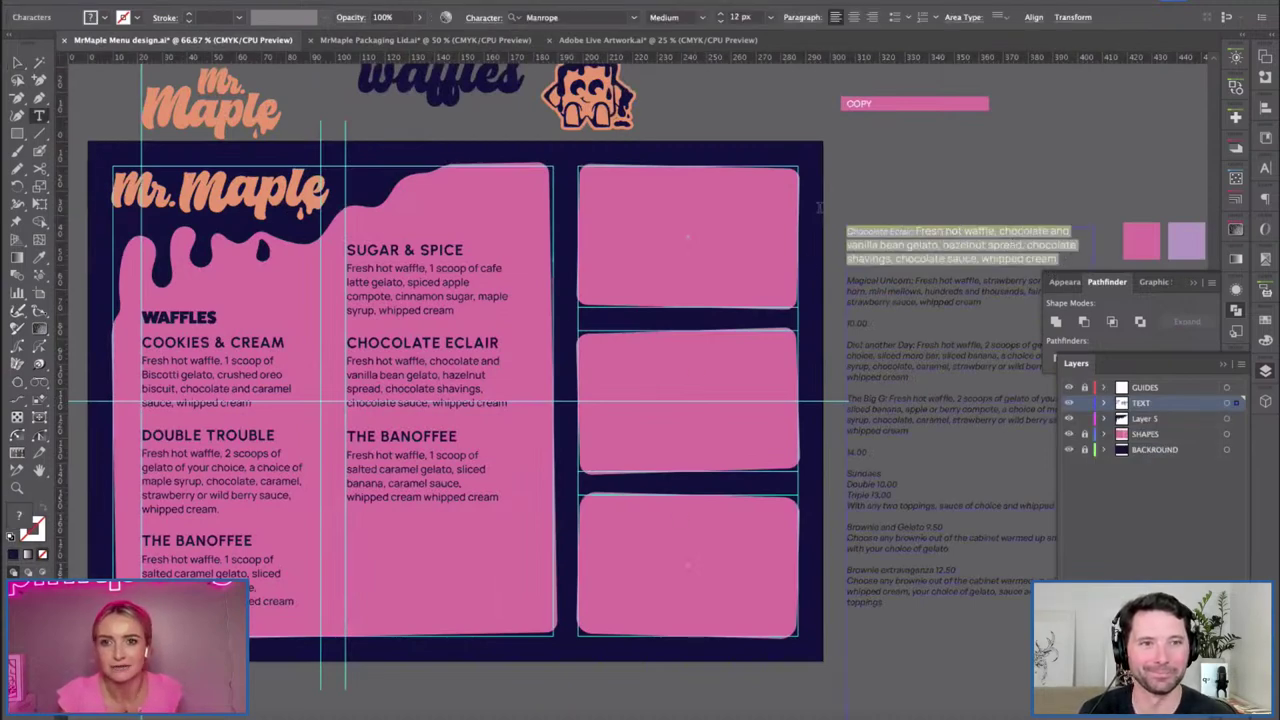
{"action": "key", "text": "BackSpace"}
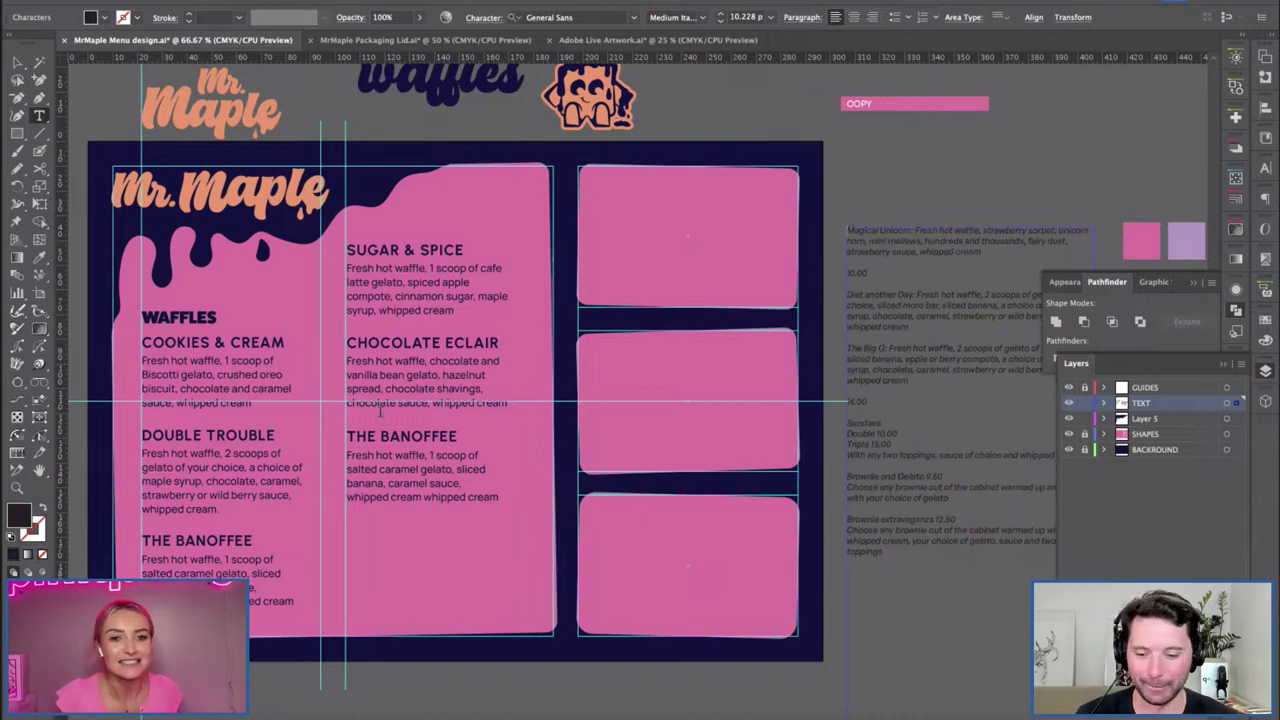
Retype THE BANOFFEE heading as MAGICAL UNICORN and widen it to fit.
{"action": "triple_click", "coordinate": [386, 438]}
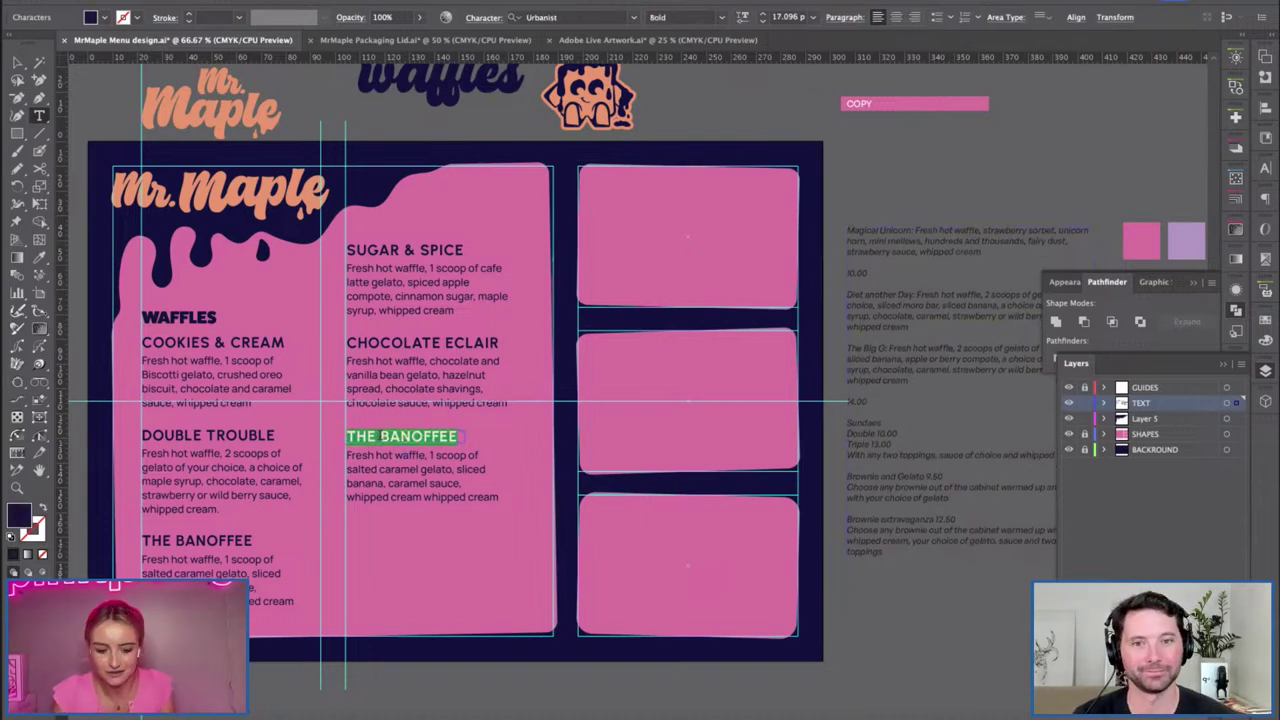
{"action": "type", "text": "MAGICAL UNI-"}
{"action": "key", "text": "Escape"}
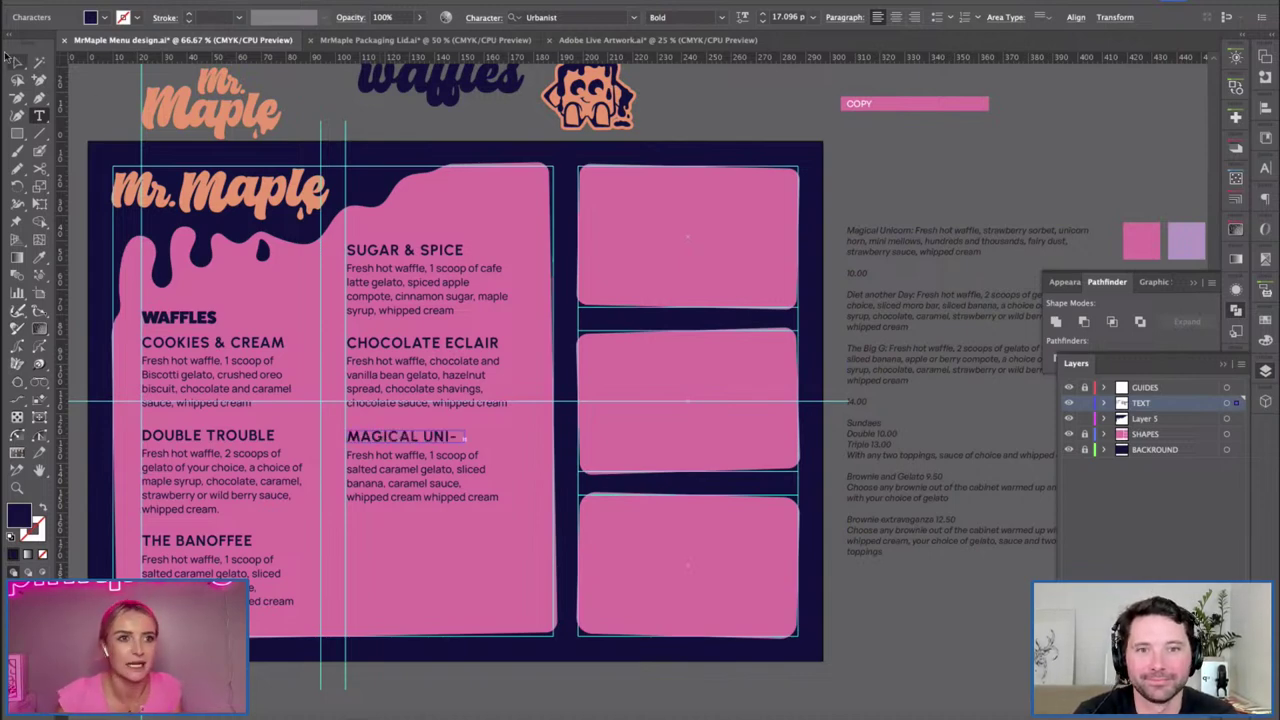
{"action": "left_click_drag", "start_coordinate": [477, 437], "coordinate": [545, 437]}
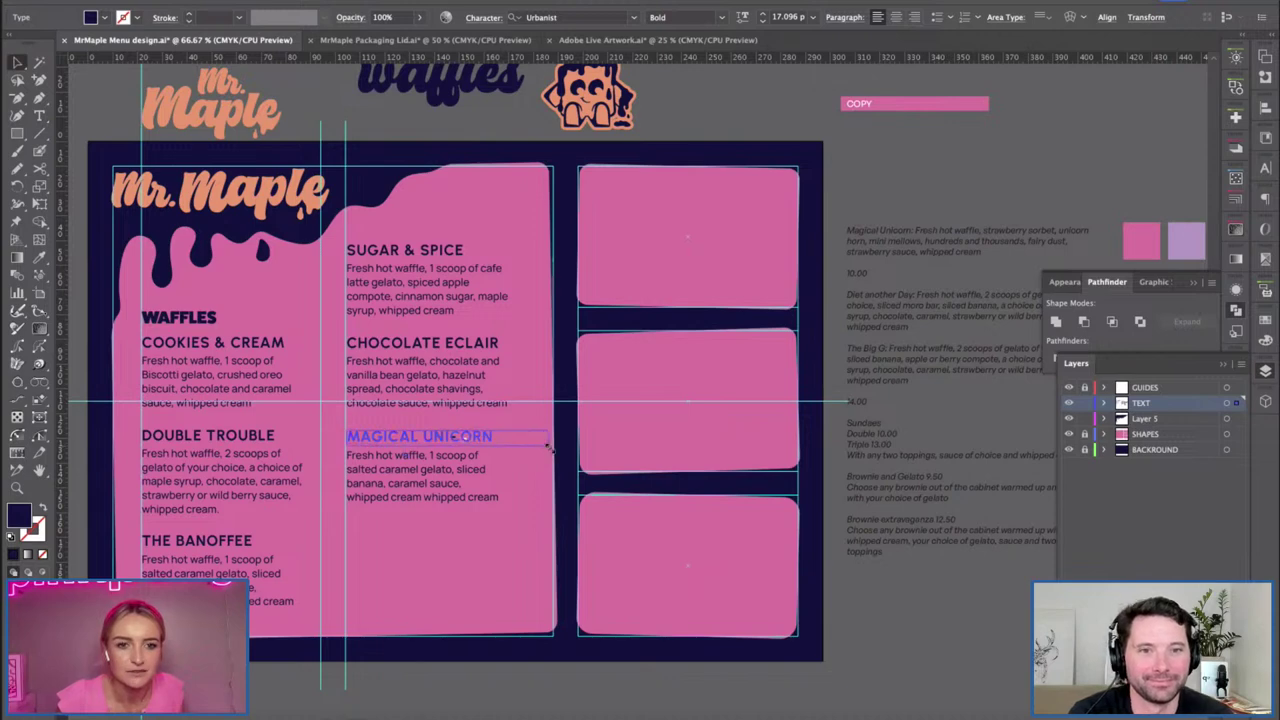
{"action": "left_click", "coordinate": [828, 288]}
Paste the Magical Unicorn side copy over the old description and match the Cookies & Cream style.
{"action": "left_click", "coordinate": [952, 255]}
{"action": "double_click", "coordinate": [952, 255]}
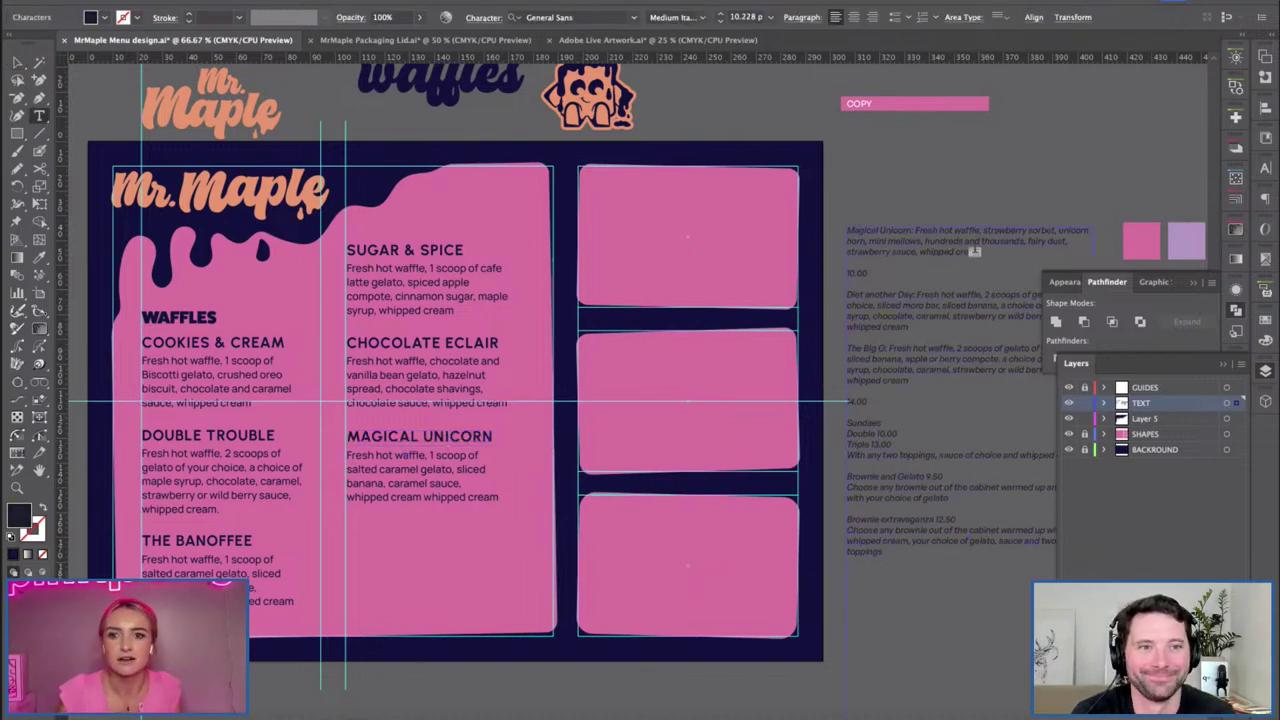
{"action": "left_click_drag", "start_coordinate": [974, 251], "coordinate": [925, 230]}
{"action": "key", "text": "shift+Left"}
{"action": "left_click", "coordinate": [357, 459]}
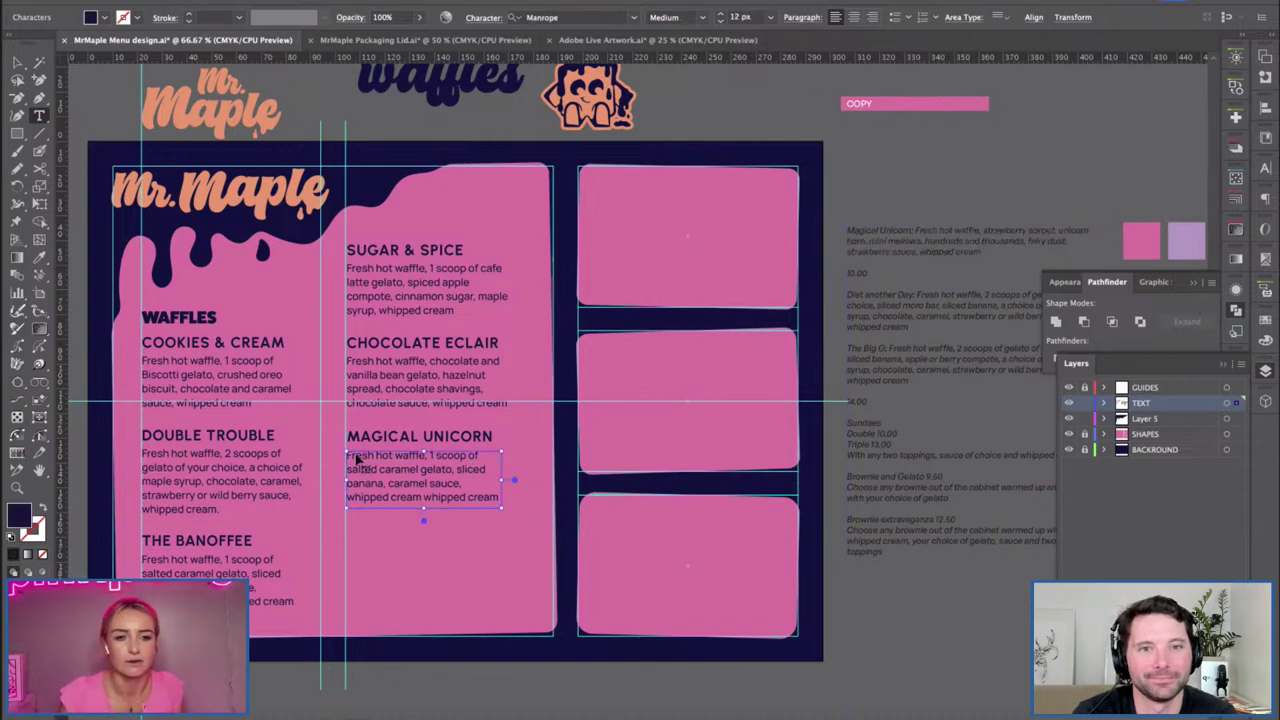
{"action": "key", "text": "ctrl+a"}
{"action": "key", "text": "ctrl+v"}
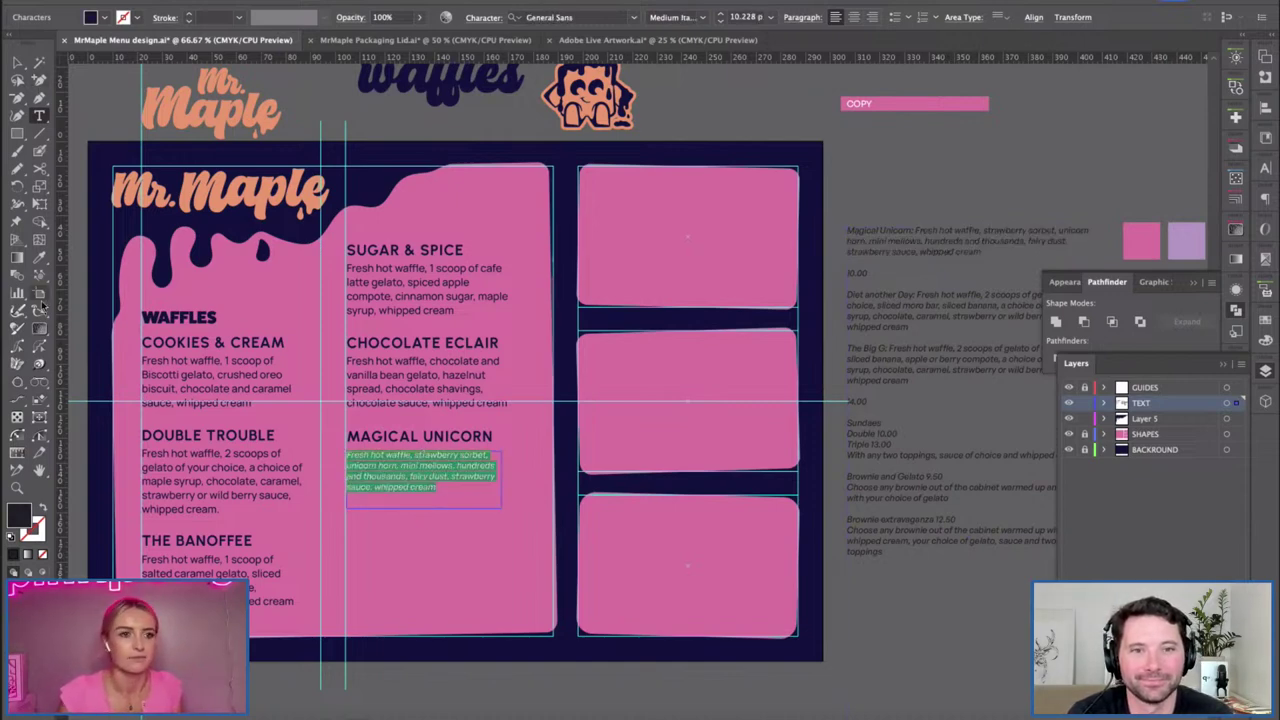
{"action": "left_click", "coordinate": [40, 260]}
{"action": "left_click", "coordinate": [252, 382]}
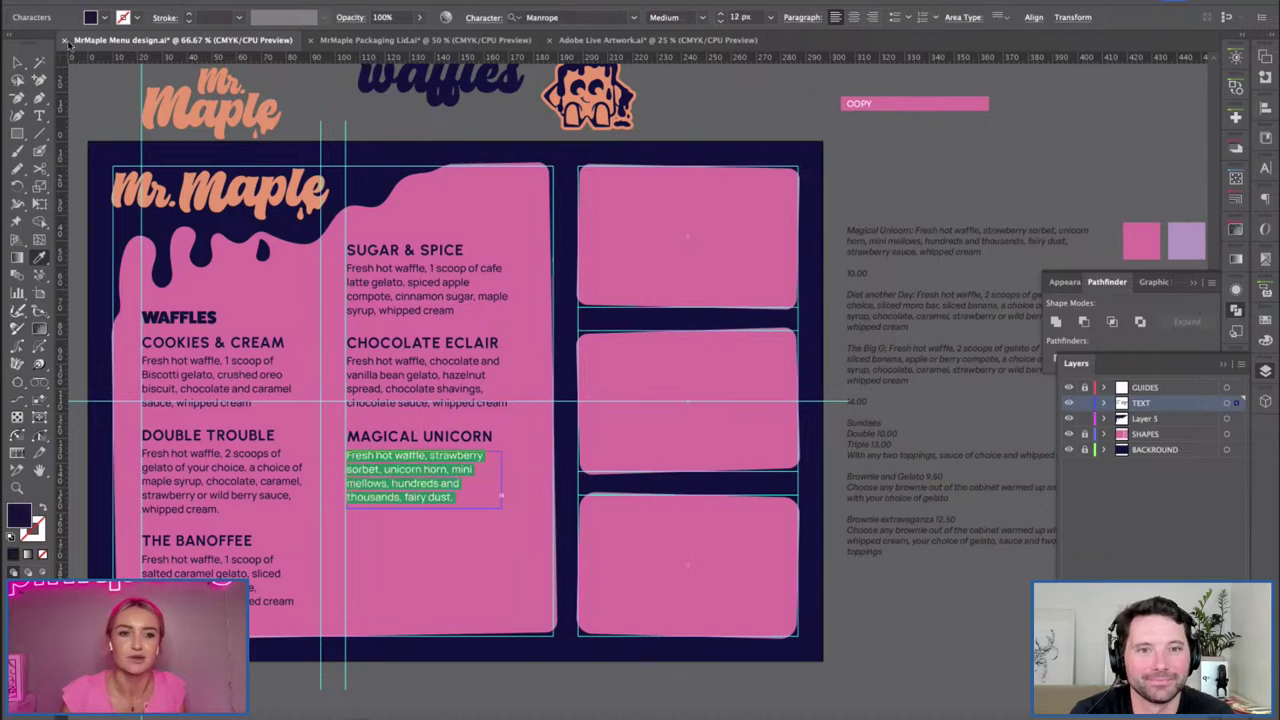
{"action": "left_click", "coordinate": [18, 62]}
Make the Magical Unicorn description frame taller and wider so all text shows.
{"action": "left_click_drag", "start_coordinate": [428, 508], "coordinate": [428, 533]}
{"action": "left_click", "coordinate": [430, 535]}
{"action": "left_click", "coordinate": [446, 511]}
{"action": "left_click_drag", "start_coordinate": [501, 491], "coordinate": [513, 491]}
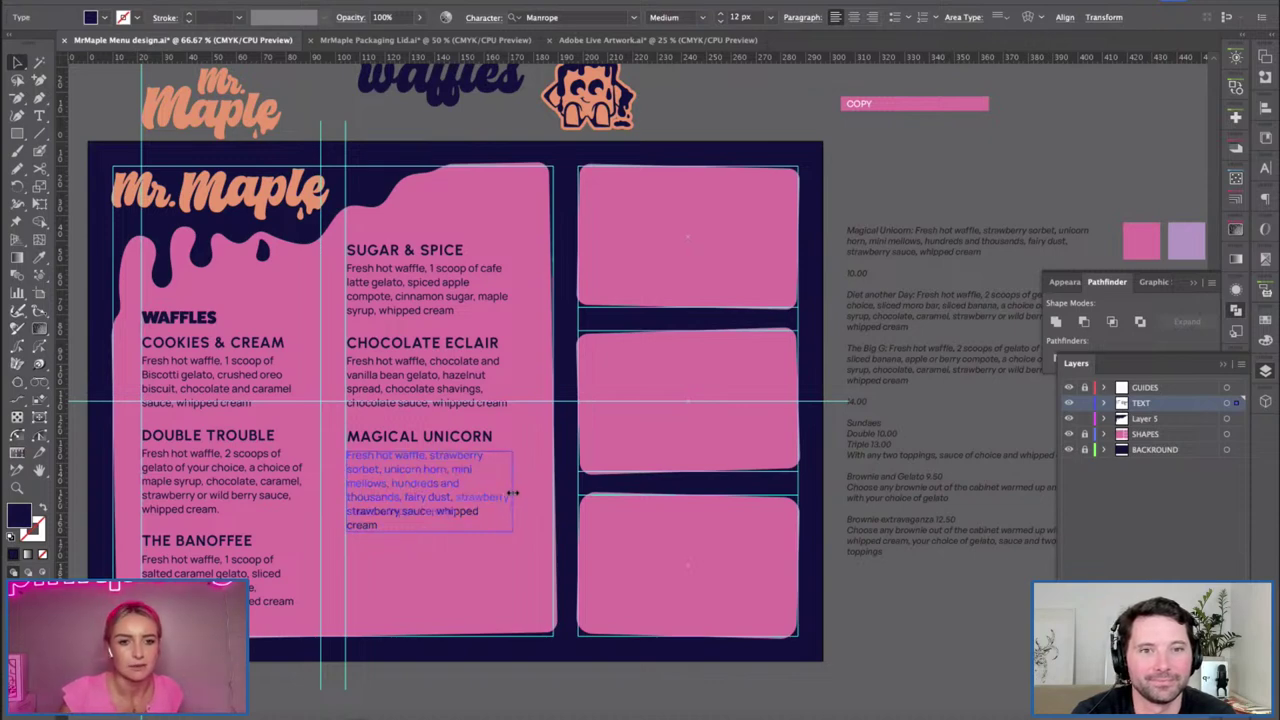
{"action": "left_click", "coordinate": [655, 372]}
Duplicate the Magical Unicorn heading and description below the original.
{"action": "left_click_drag", "start_coordinate": [564, 484], "coordinate": [600, 476]}
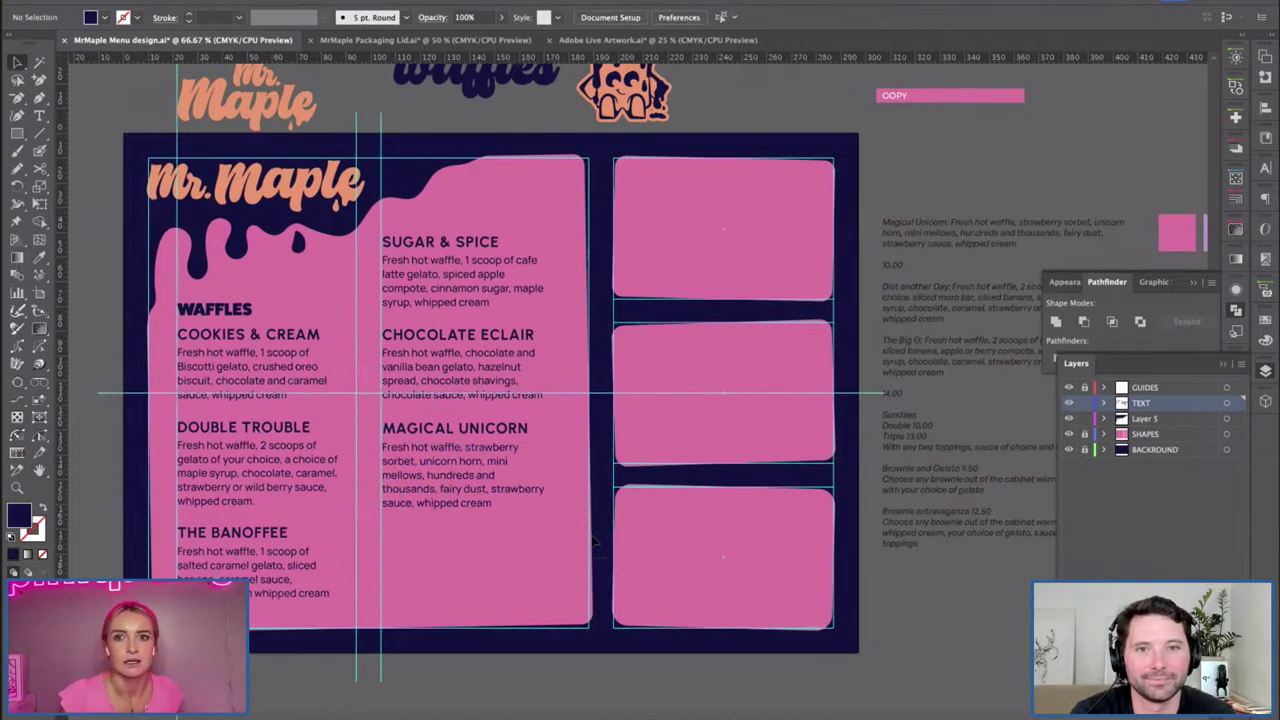
{"action": "left_click", "coordinate": [458, 510]}
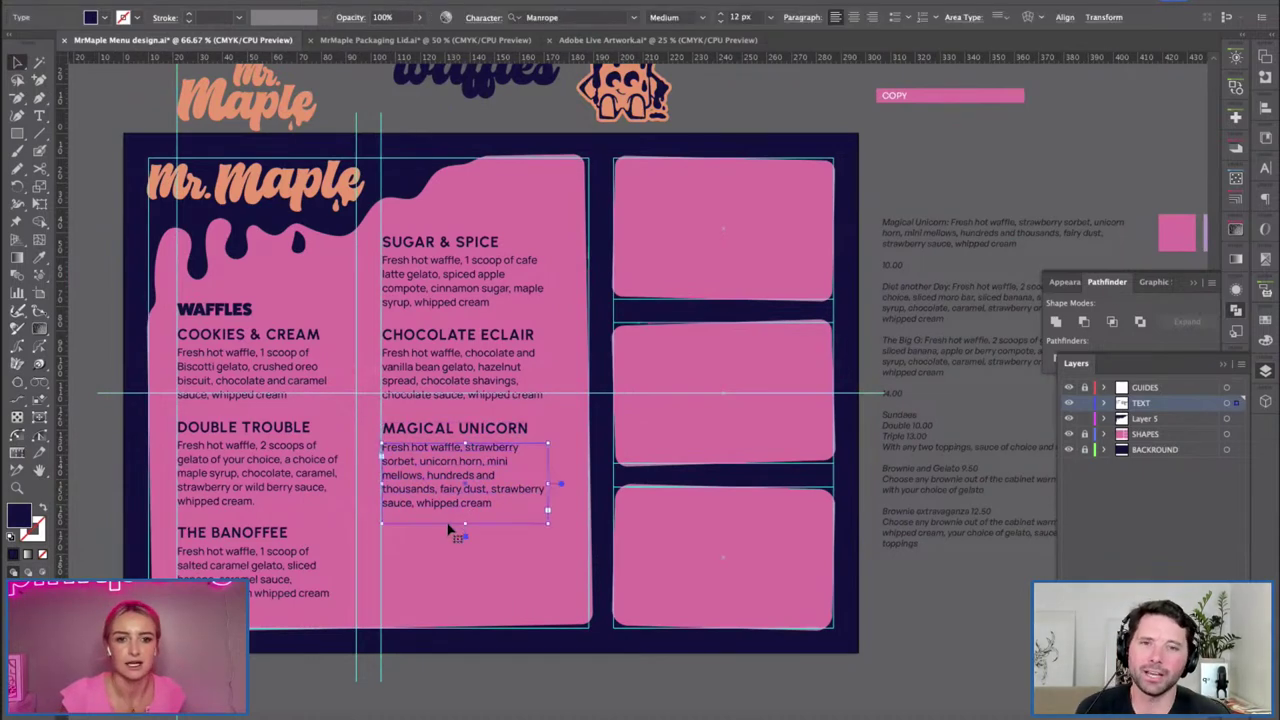
{"action": "left_click_drag", "start_coordinate": [583, 514], "coordinate": [477, 428]}
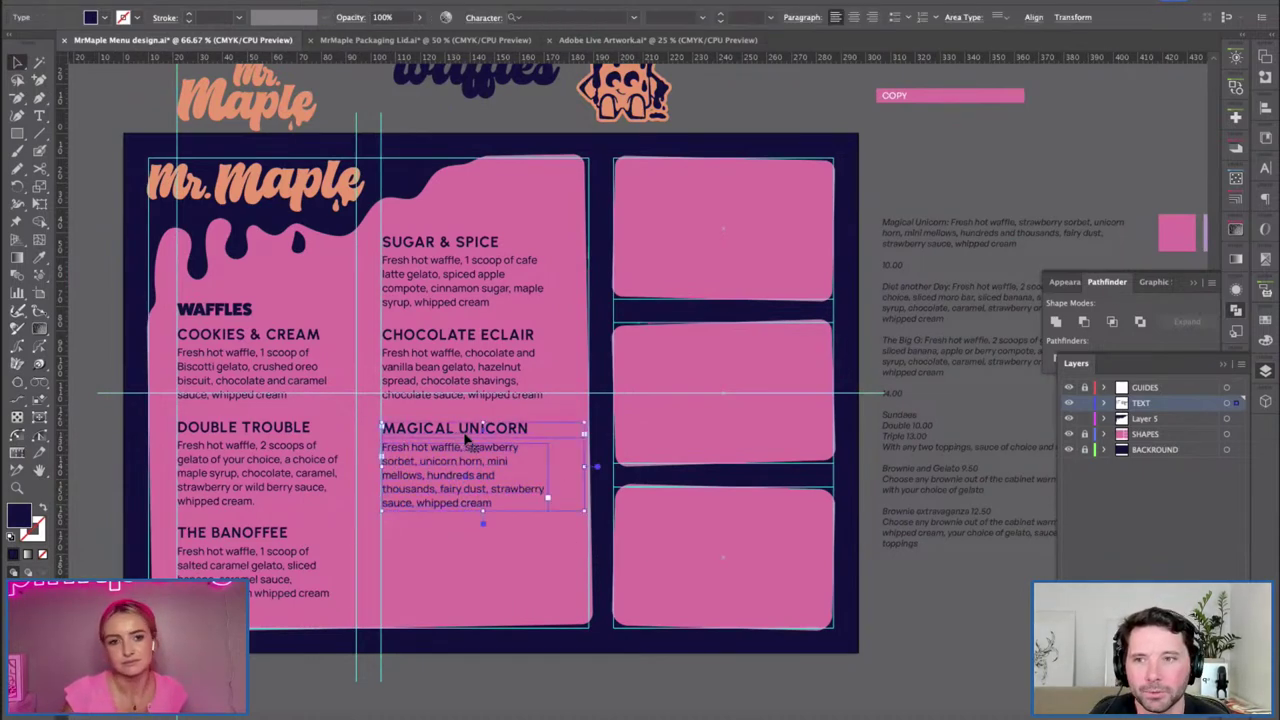
{"action": "left_click_drag", "start_coordinate": [452, 482], "coordinate": [454, 580], "text": "alt"}
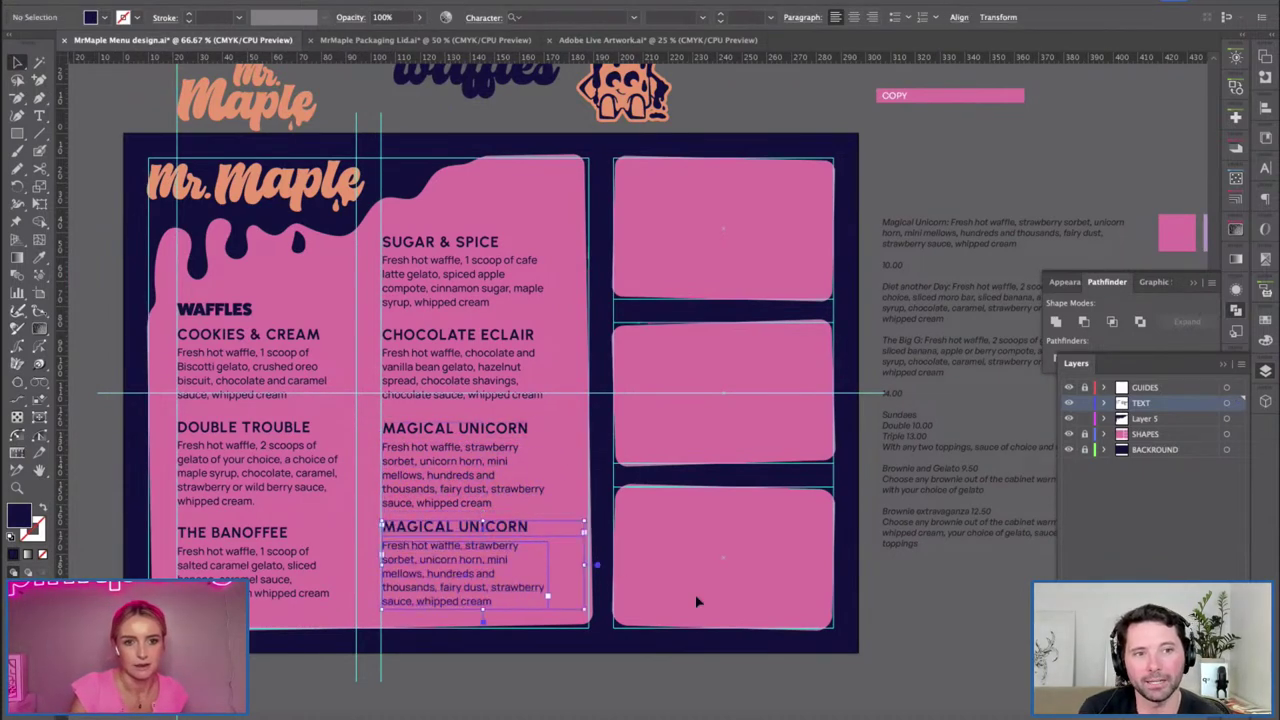
{"action": "left_click", "coordinate": [570, 606]}
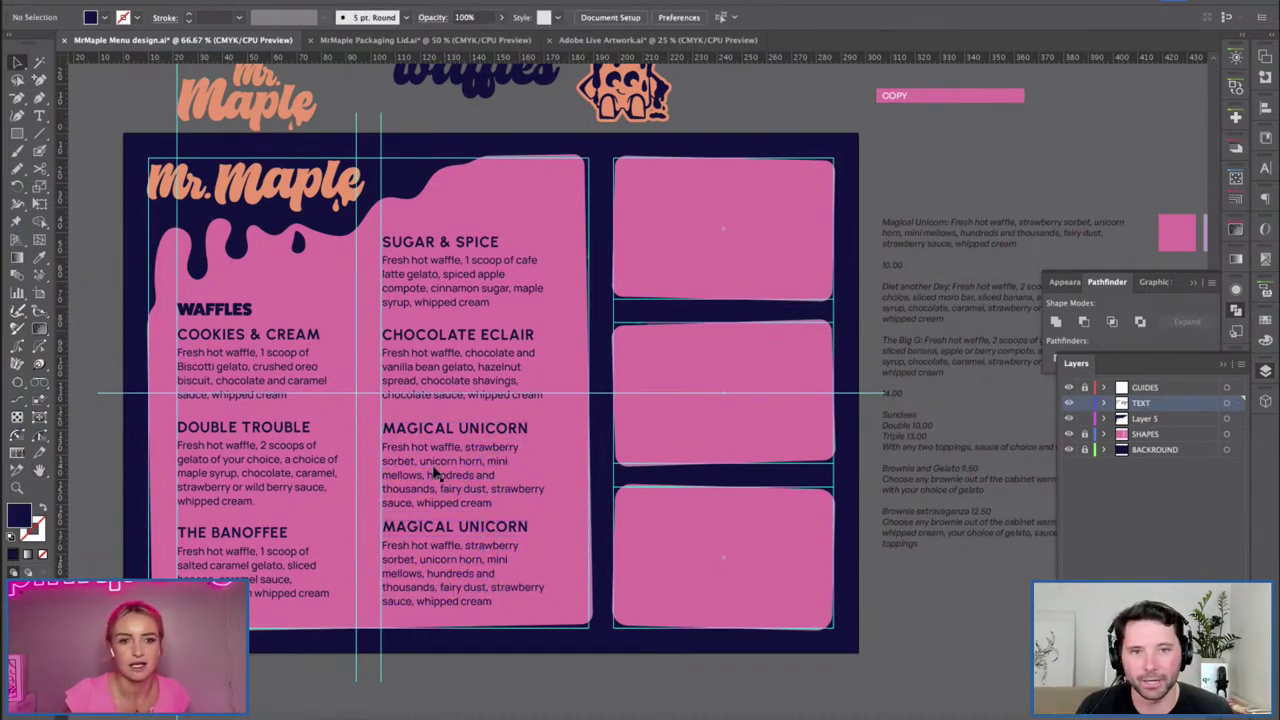
Move the horizontal line across the menu lower down.
{"action": "left_click", "coordinate": [283, 425]}
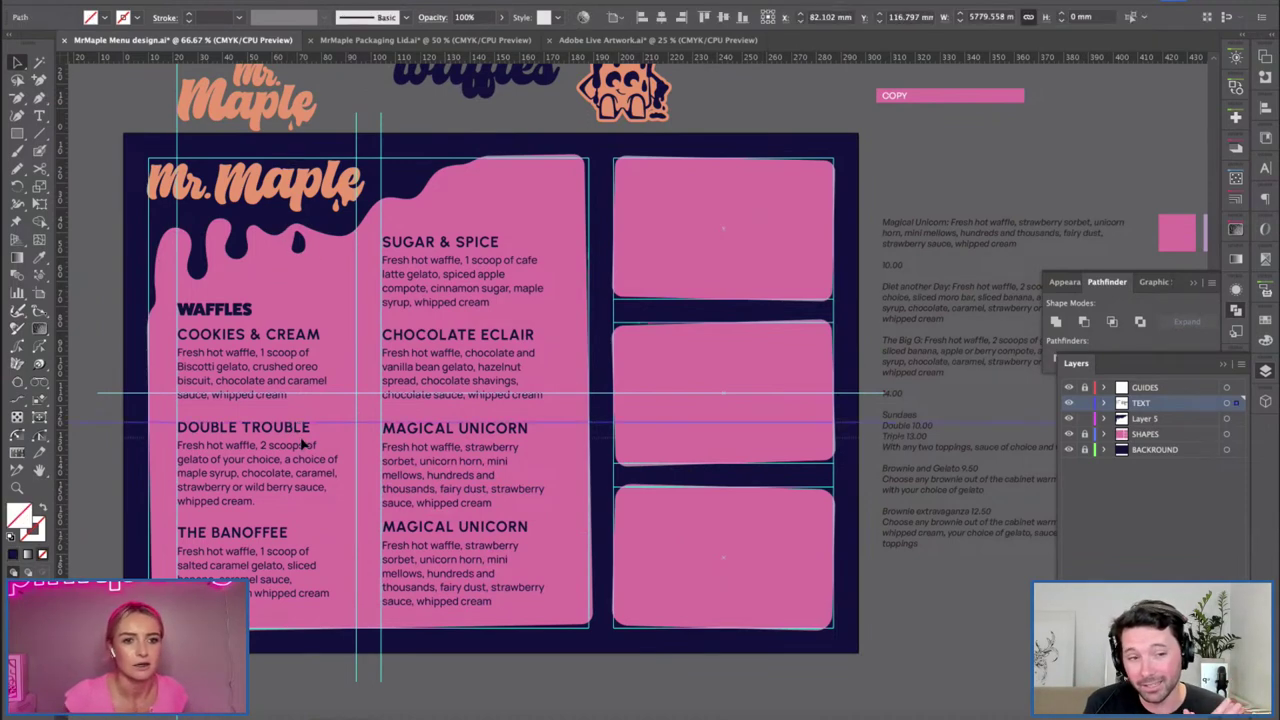
{"action": "left_click_drag", "start_coordinate": [303, 450], "coordinate": [320, 457]}
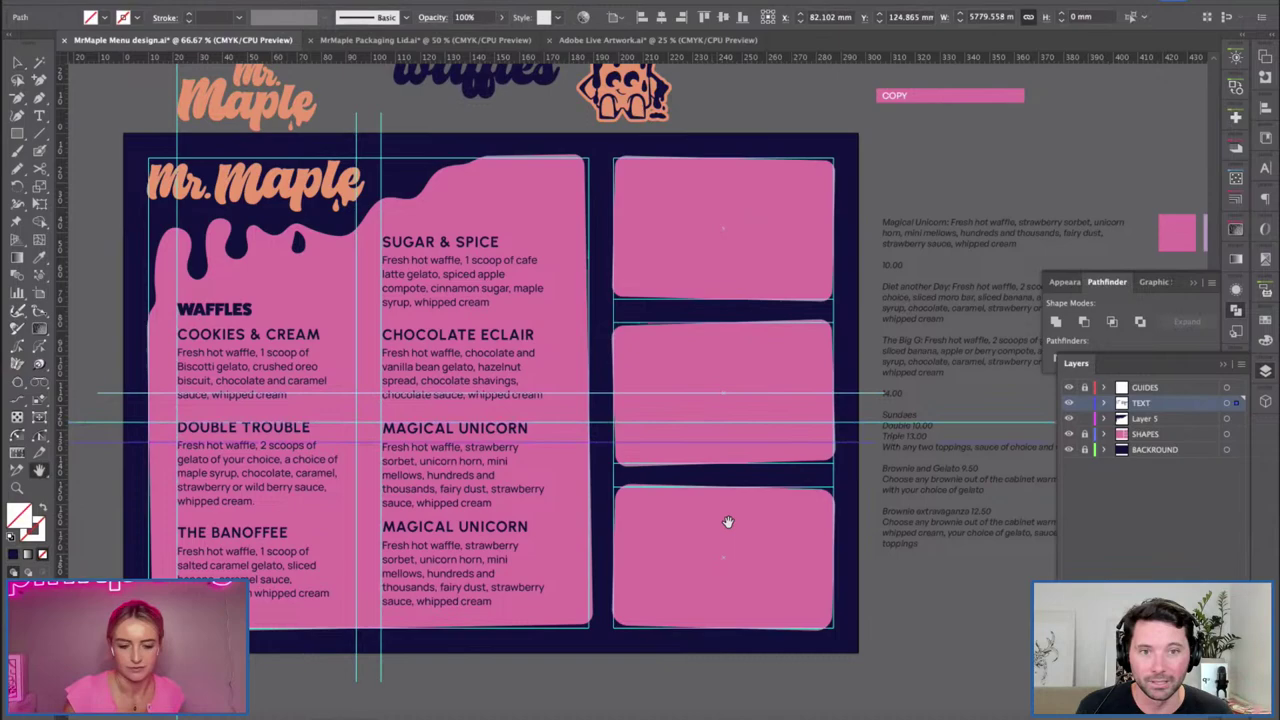
{"action": "left_click_drag", "start_coordinate": [877, 506], "coordinate": [337, 363]}
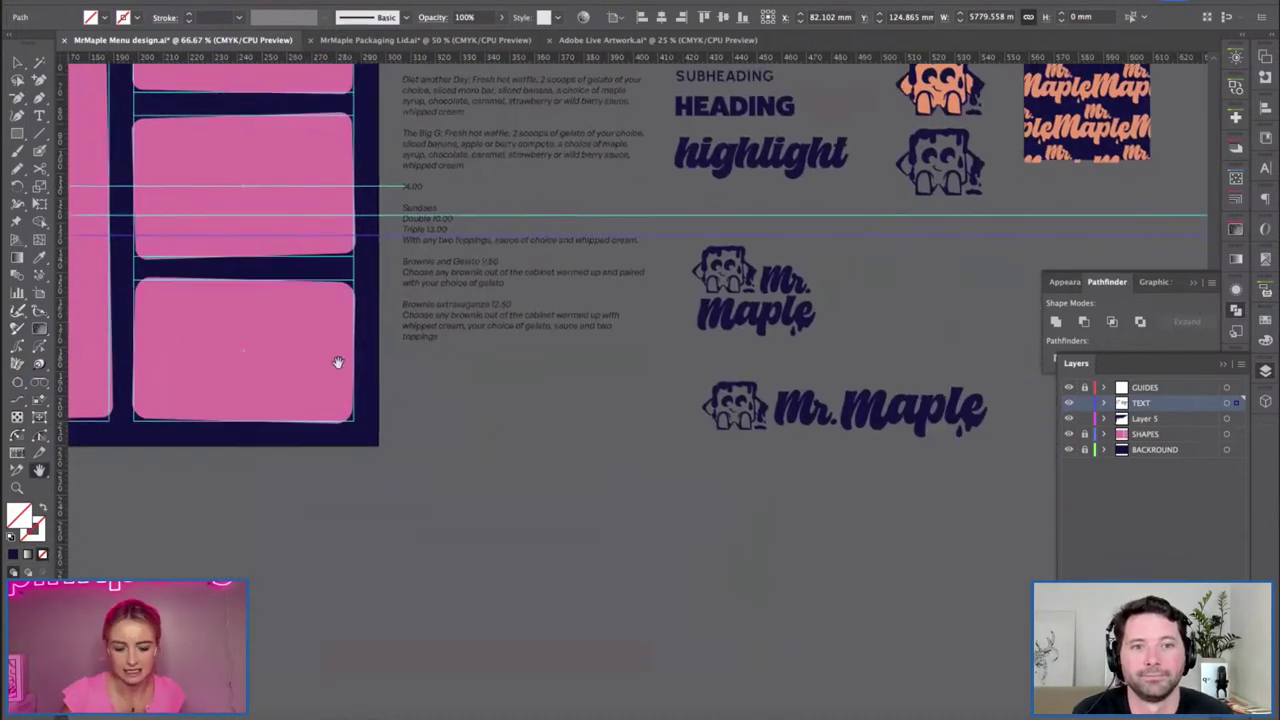
{"action": "scroll", "coordinate": [530, 380], "scroll_direction": "up", "scroll_amount": 5}
{"action": "scroll", "coordinate": [530, 380], "scroll_direction": "left", "scroll_amount": 10}
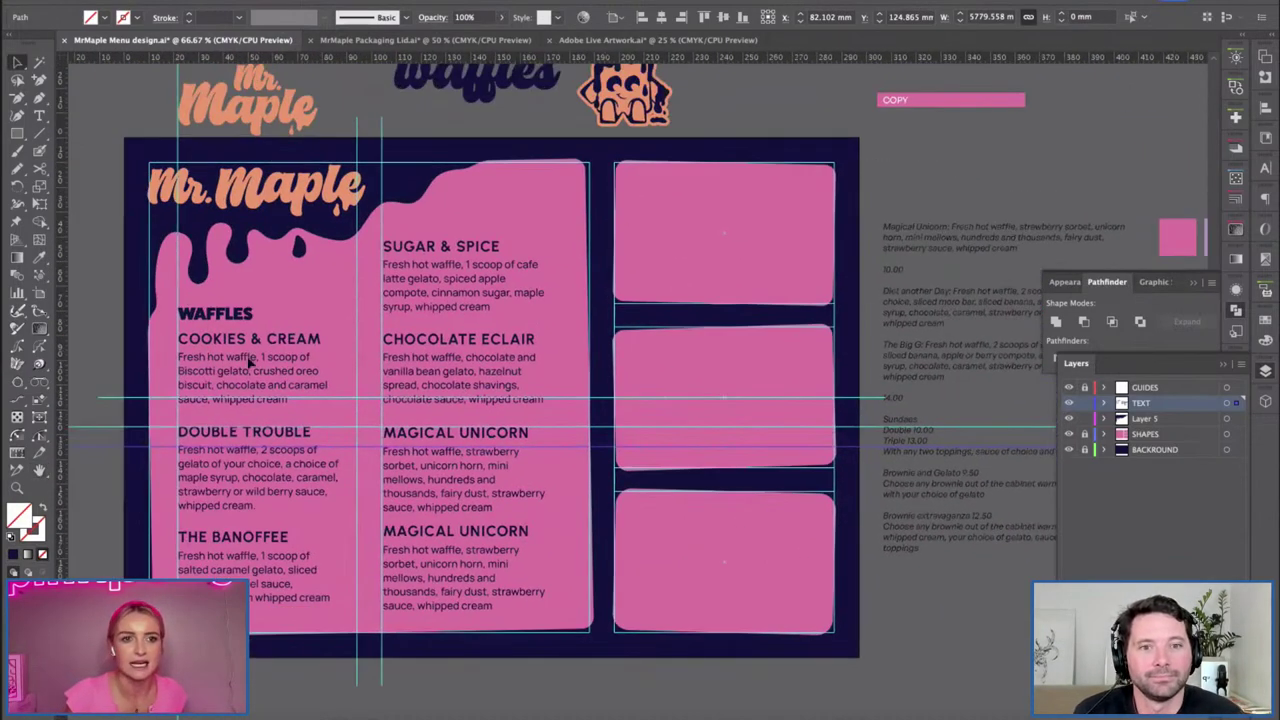
Copy the waffles logo and Cookies & Cream text leftward beside the menu.
{"action": "left_click", "coordinate": [280, 398]}
{"action": "scroll", "coordinate": [193, 321], "scroll_direction": "up", "scroll_amount": 2}
{"action": "scroll", "coordinate": [193, 321], "scroll_direction": "left", "scroll_amount": 6}
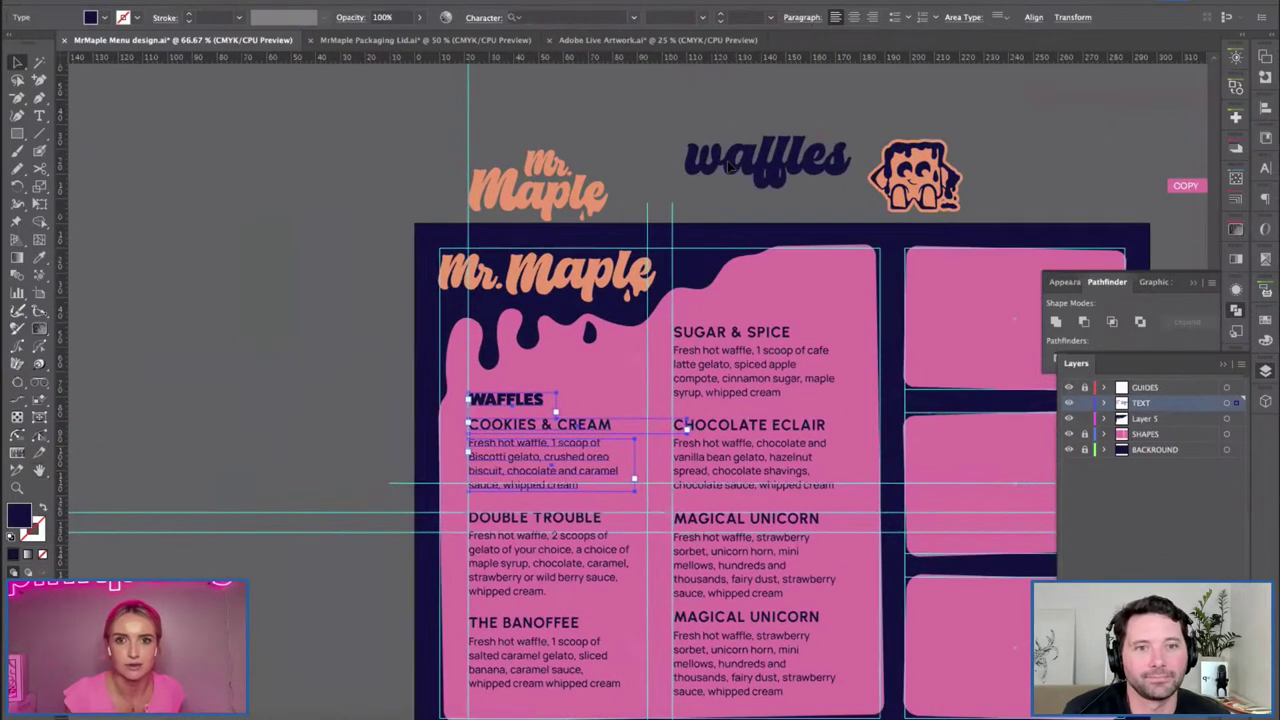
{"action": "left_click_drag", "start_coordinate": [769, 182], "coordinate": [281, 182]}
{"action": "left_click", "coordinate": [278, 402]}
{"action": "scroll", "coordinate": [325, 301], "scroll_direction": "left", "scroll_amount": 2}
{"action": "scroll", "coordinate": [325, 301], "scroll_direction": "left", "scroll_amount": 4}
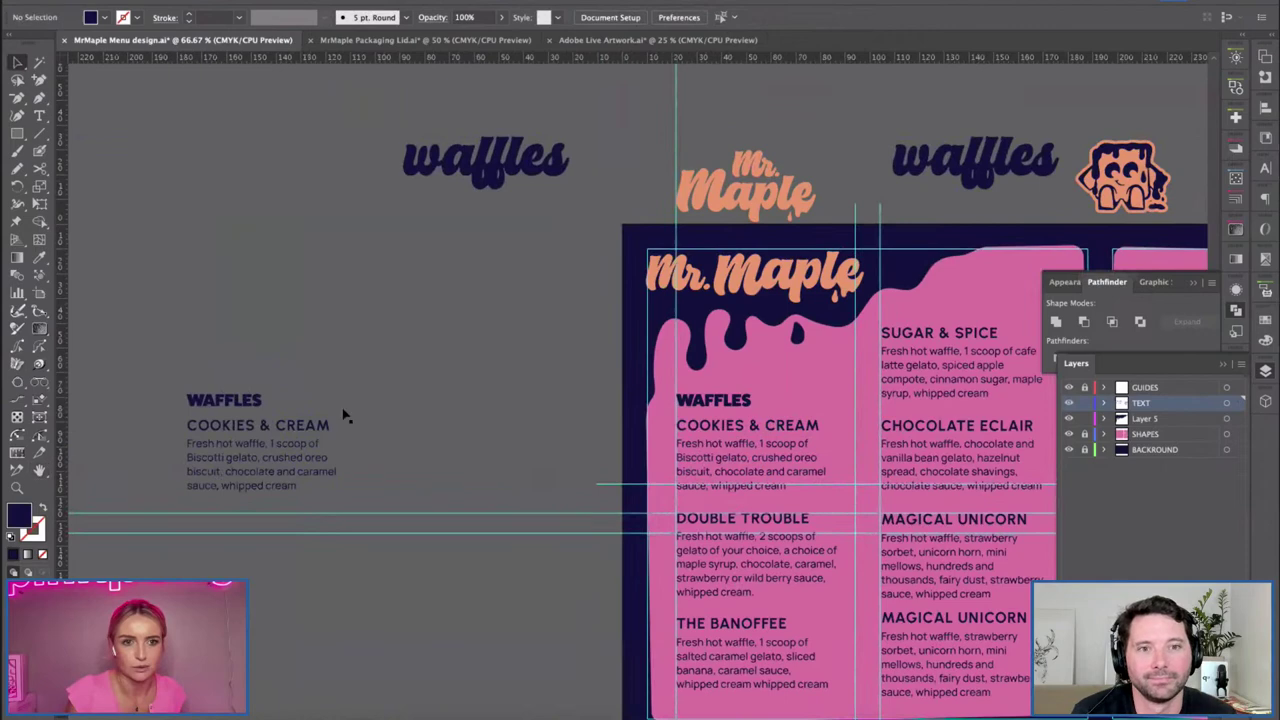
Scale the WAFFLES heading copy to about 51 pt and place COOKIES & CREAM above it.
{"action": "left_click_drag", "start_coordinate": [216, 408], "coordinate": [214, 340]}
{"action": "key", "text": "s"}
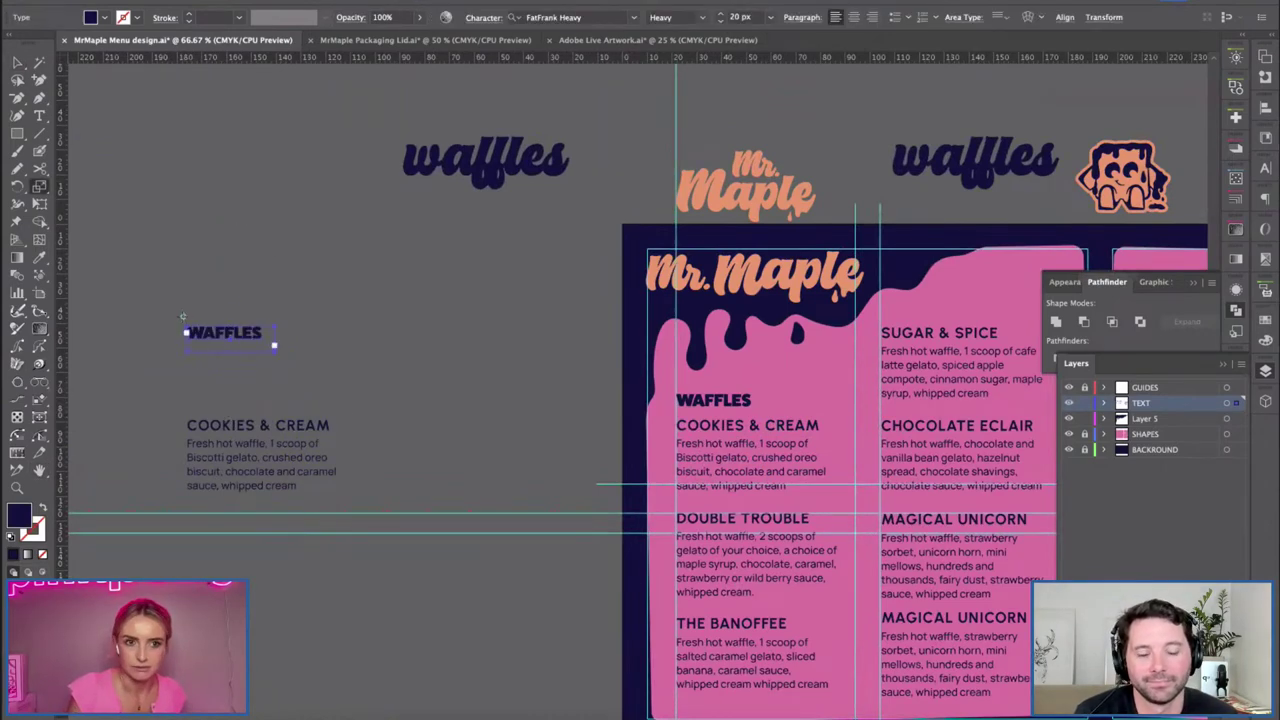
{"action": "left_click_drag", "start_coordinate": [355, 392], "coordinate": [268, 339]}
{"action": "key", "text": "v"}
{"action": "left_click_drag", "start_coordinate": [300, 381], "coordinate": [296, 385]}
{"action": "left_click_drag", "start_coordinate": [256, 425], "coordinate": [256, 295]}
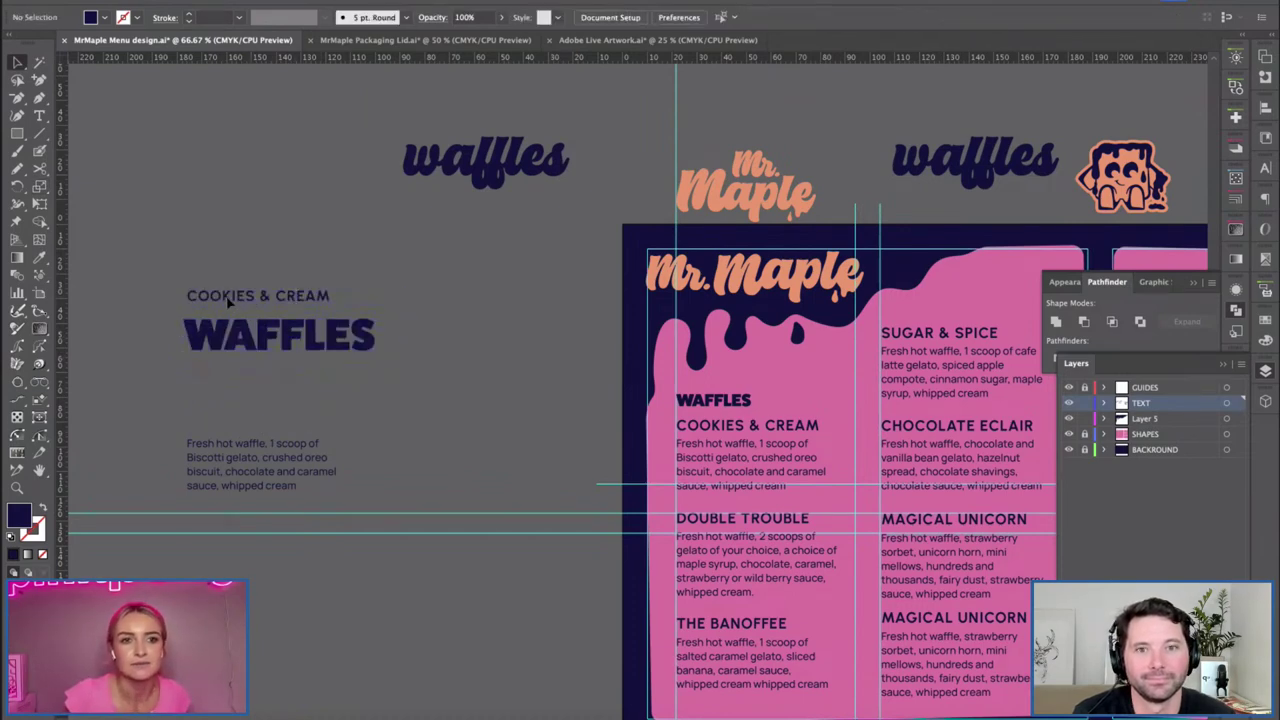
{"action": "left_click", "coordinate": [223, 401]}
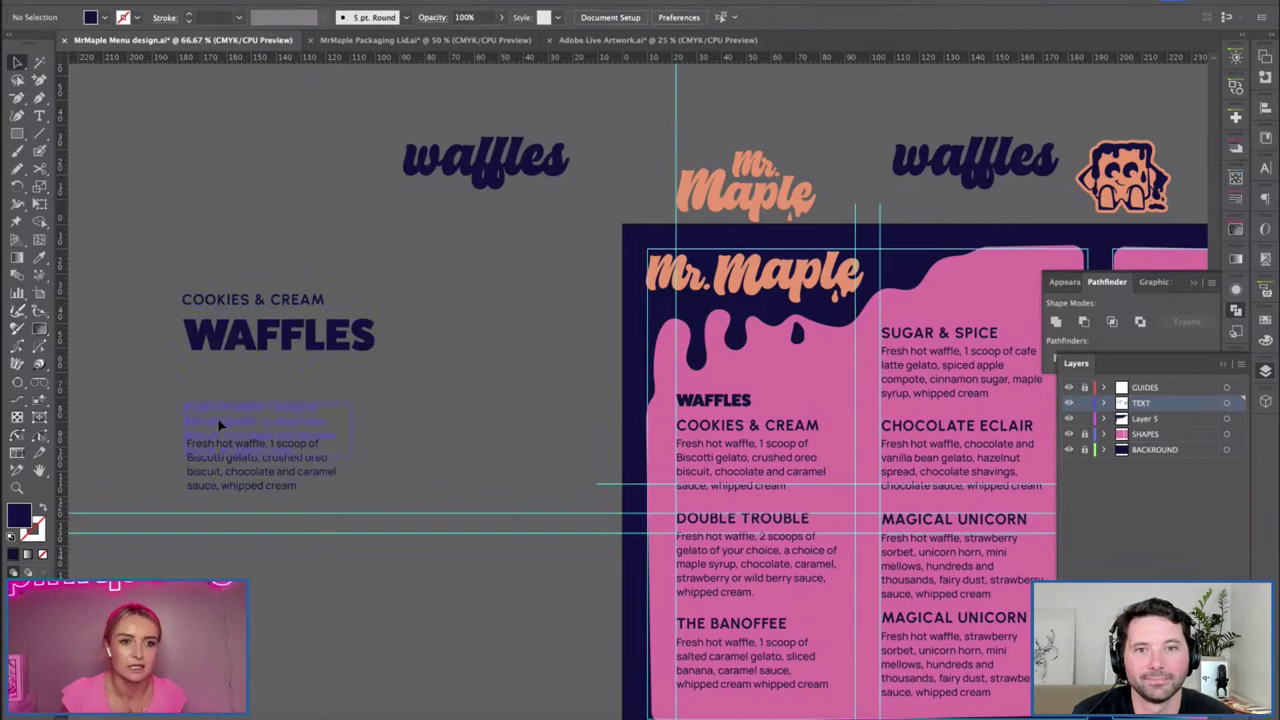
Move the description under WAFFLES and scale it up to about 15 pt.
{"action": "left_click_drag", "start_coordinate": [221, 451], "coordinate": [214, 391]}
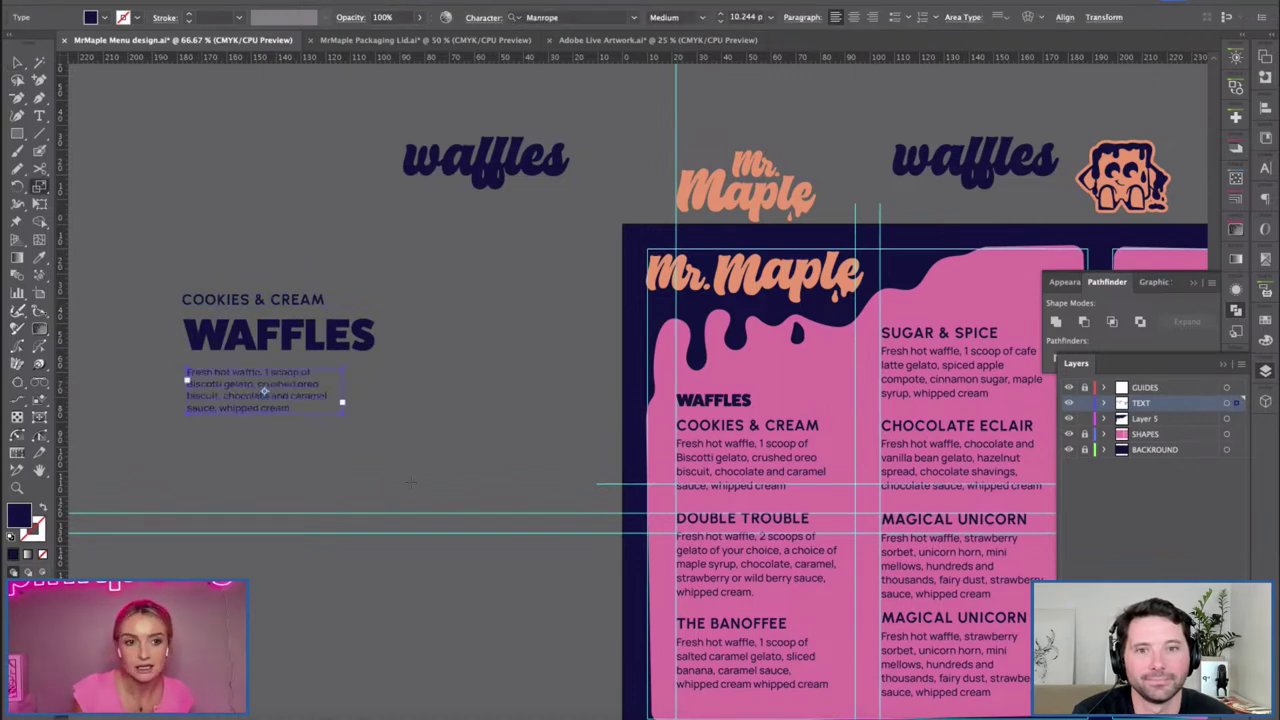
{"action": "key", "text": "v"}
{"action": "left_click_drag", "start_coordinate": [403, 520], "coordinate": [233, 444]}
{"action": "key", "text": "ctrl+z"}
{"action": "key", "text": "s"}
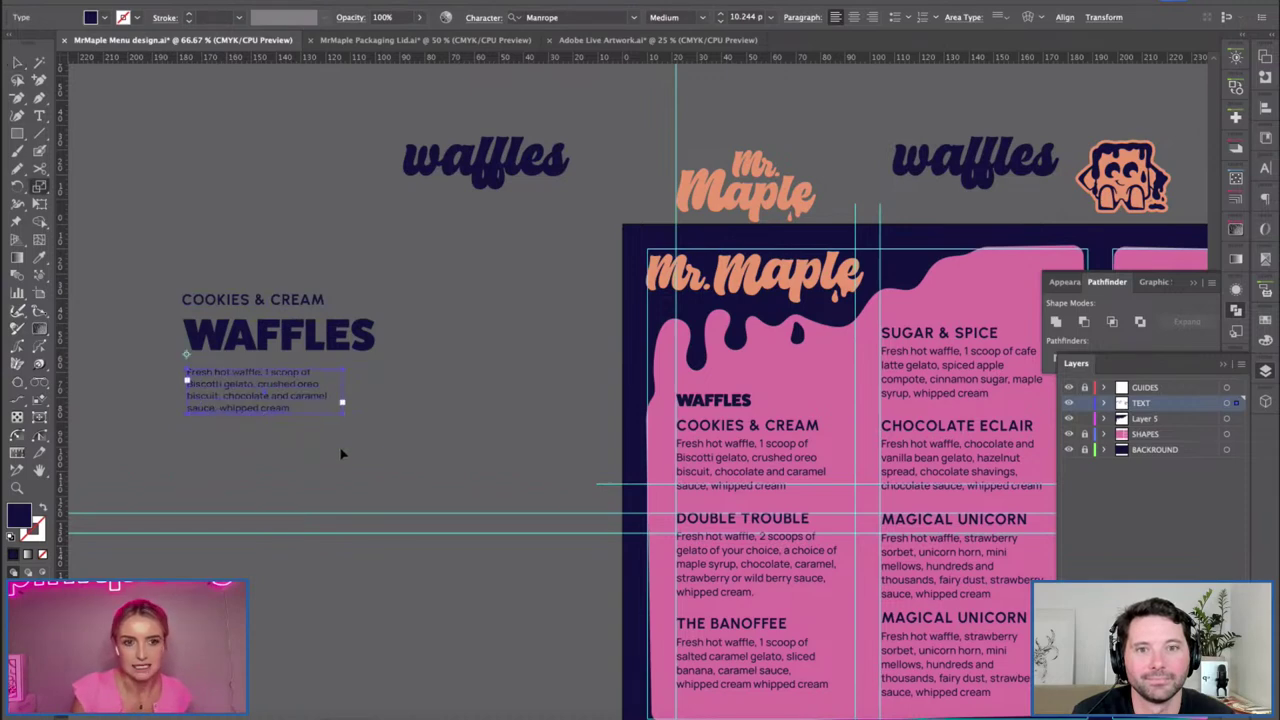
{"action": "left_click_drag", "start_coordinate": [410, 510], "coordinate": [412, 508]}
{"action": "key", "text": "v"}
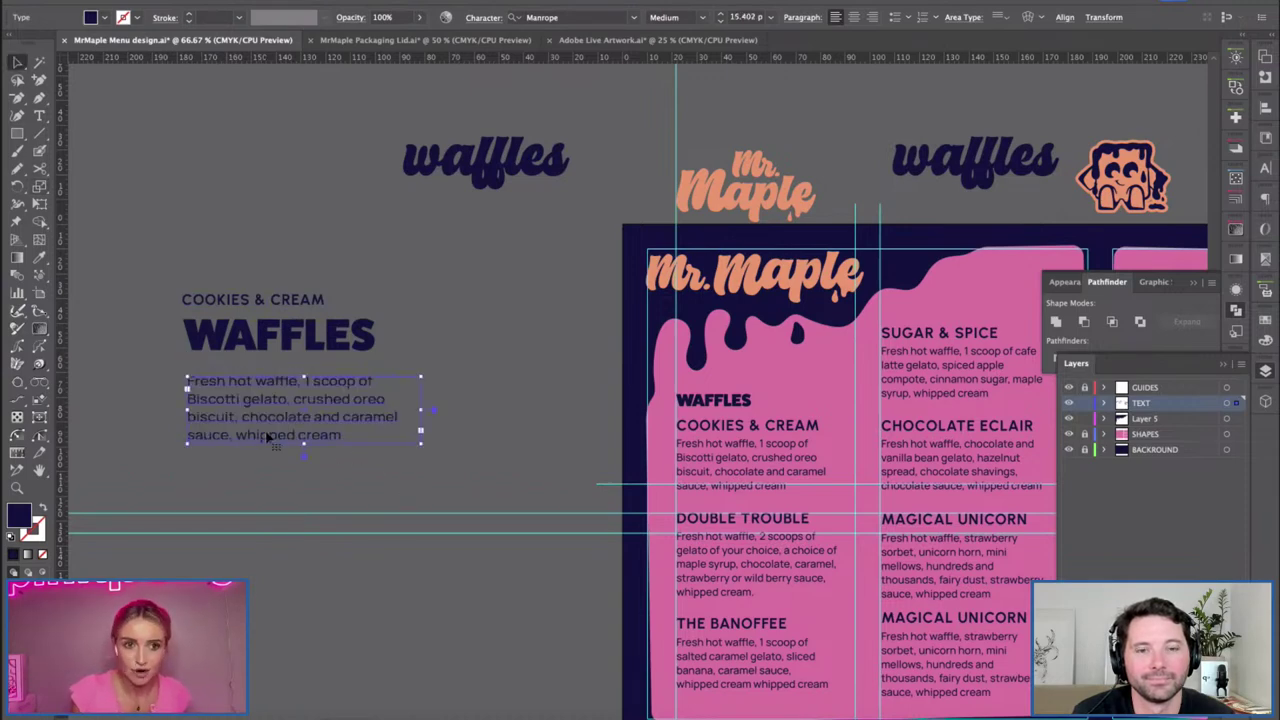
{"action": "key", "text": "ctrl+z"}
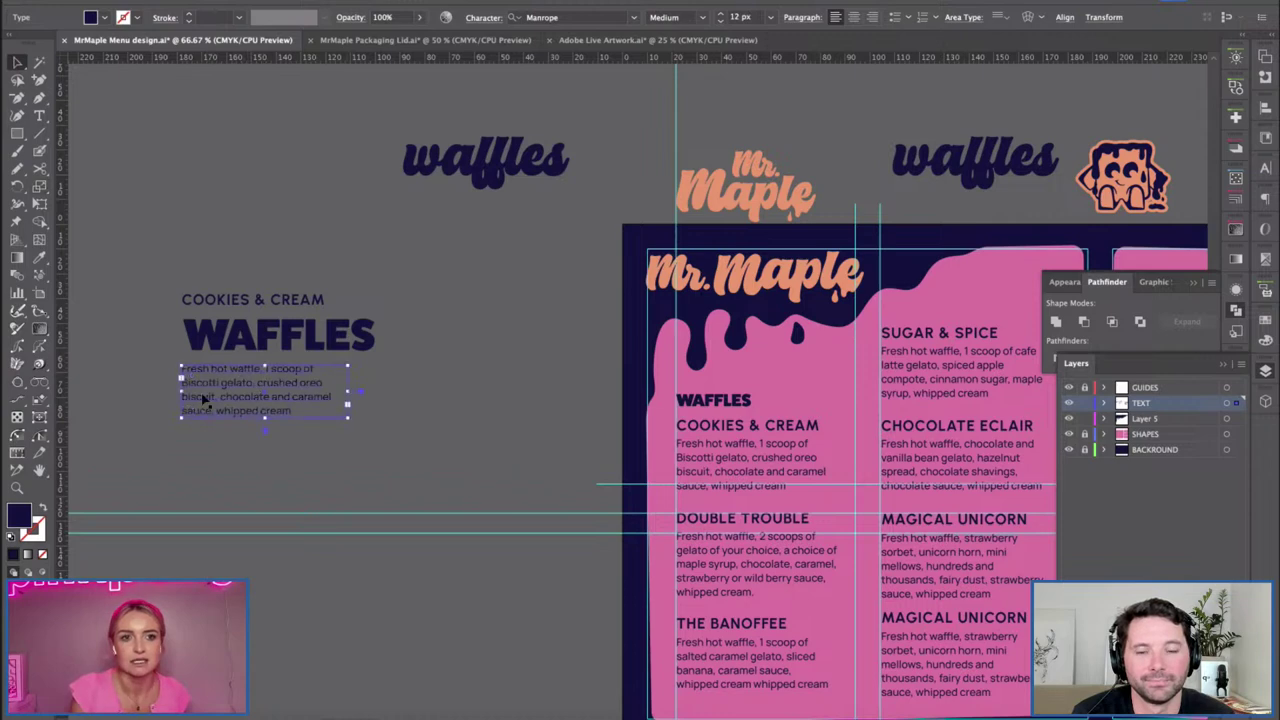
{"action": "key", "text": "s"}
{"action": "left_click_drag", "start_coordinate": [384, 465], "coordinate": [403, 423]}
{"action": "key", "text": "v"}
Left-align the three text pieces.
{"action": "left_click_drag", "start_coordinate": [214, 249], "coordinate": [302, 385]}
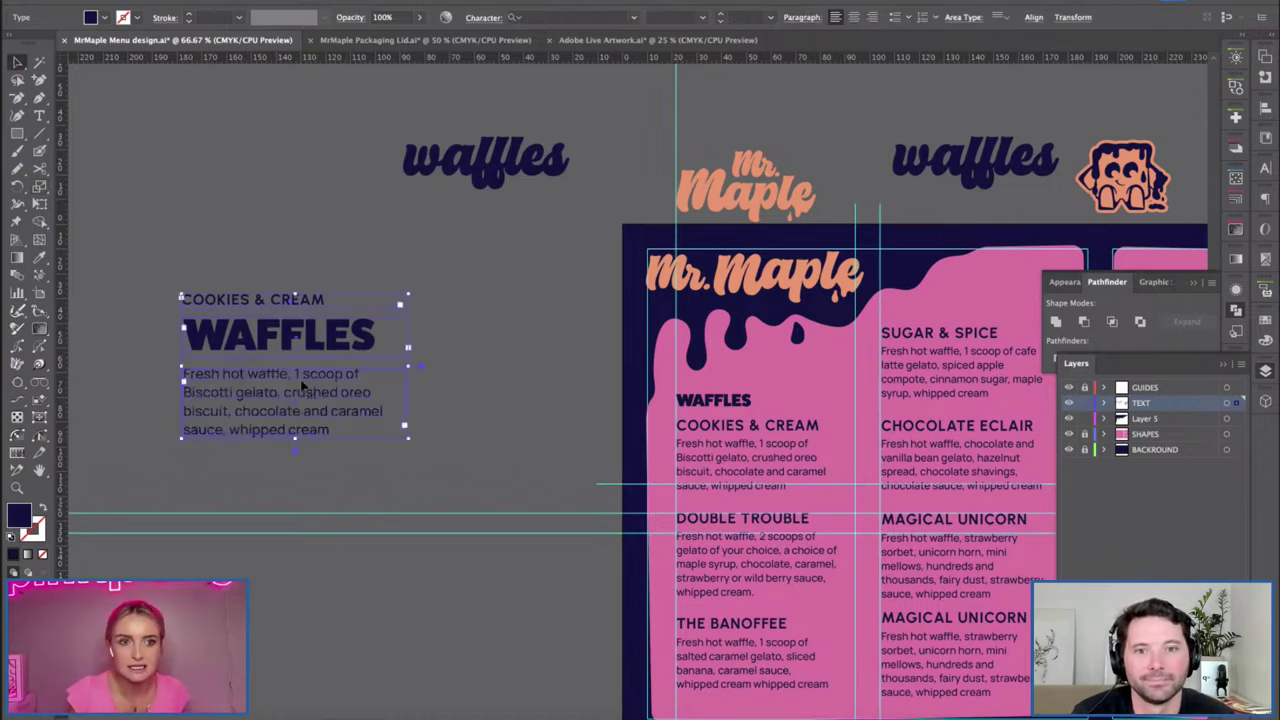
{"action": "left_click", "coordinate": [1033, 17]}
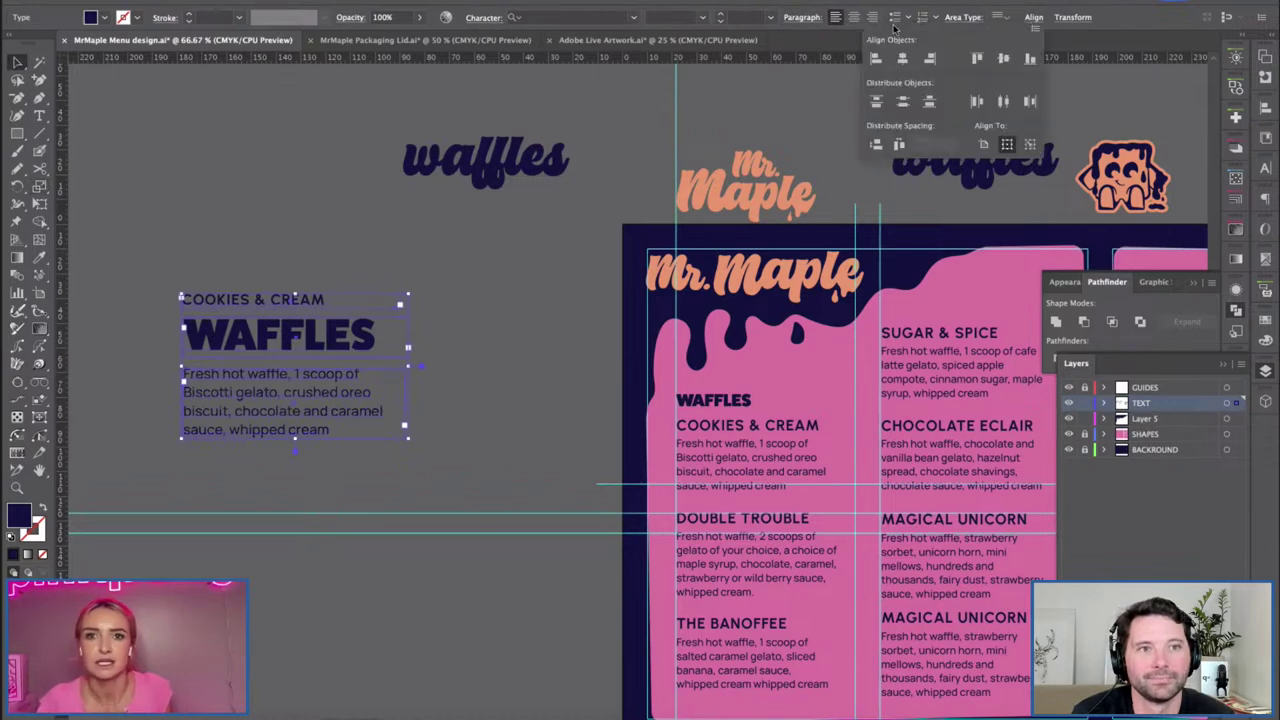
{"action": "left_click", "coordinate": [876, 58]}
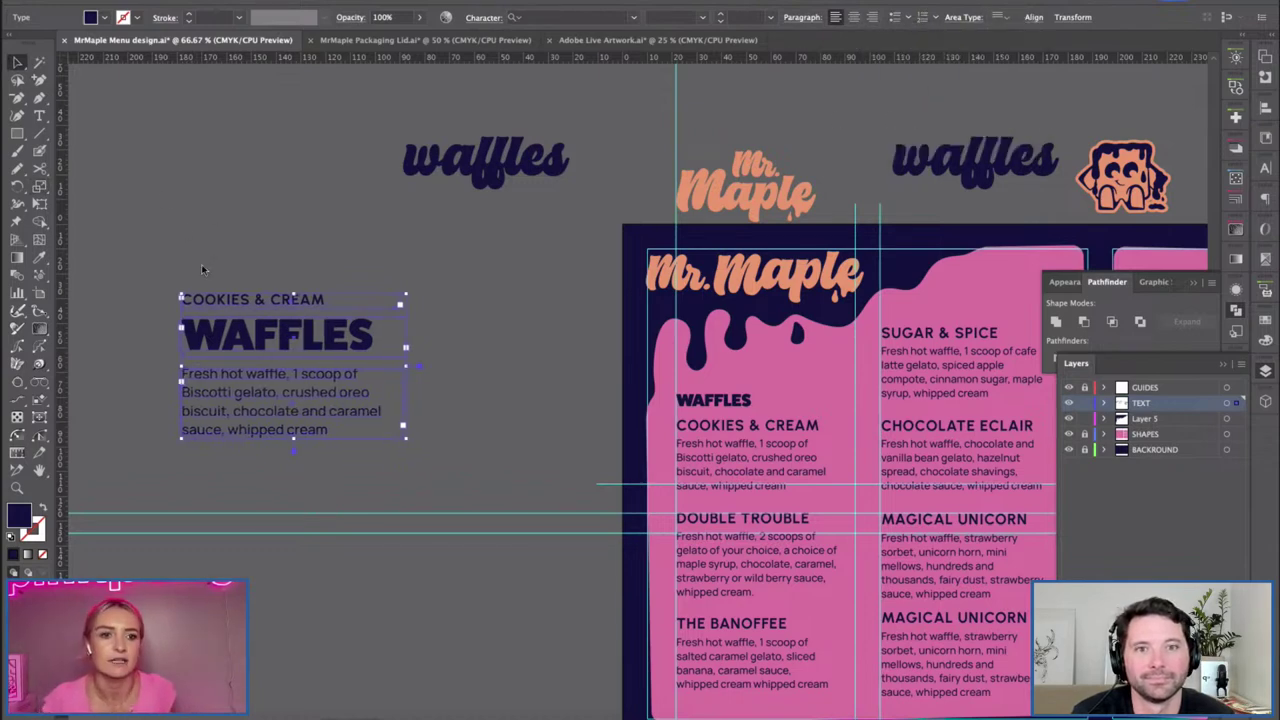
{"action": "left_click", "coordinate": [225, 290]}
{"action": "left_click", "coordinate": [247, 421]}
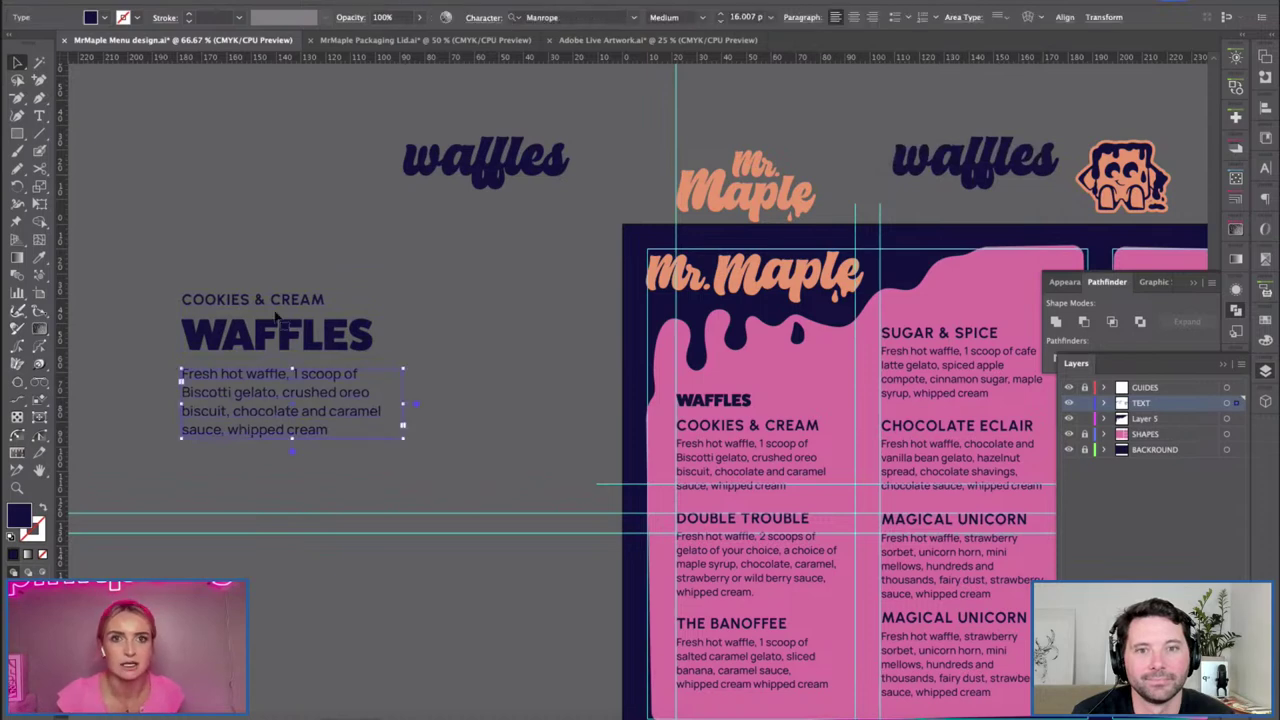
{"action": "left_click", "coordinate": [282, 245]}
Place the waffles wordmark below the description, shrunk to about 86 pt.
{"action": "left_click_drag", "start_coordinate": [480, 203], "coordinate": [412, 410]}
{"action": "left_click_drag", "start_coordinate": [284, 472], "coordinate": [287, 477]}
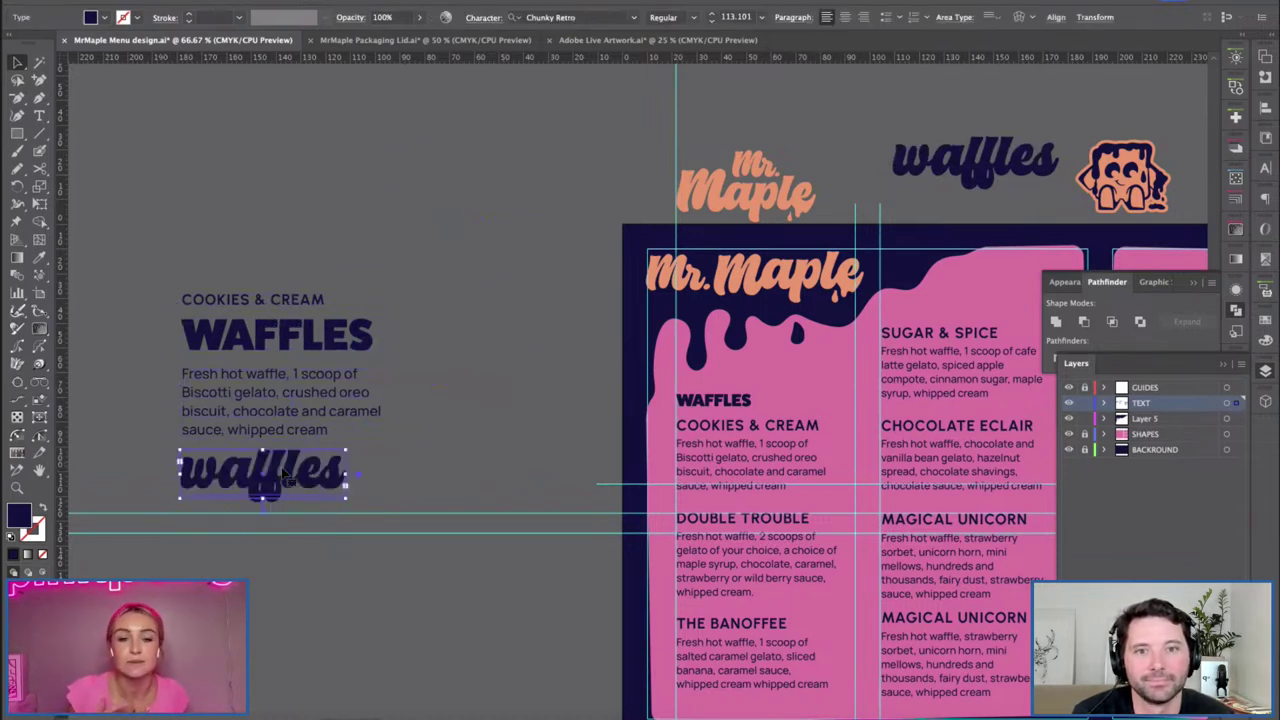
{"action": "key", "text": "s"}
{"action": "left_click", "coordinate": [160, 424]}
{"action": "left_click_drag", "start_coordinate": [423, 563], "coordinate": [366, 533]}
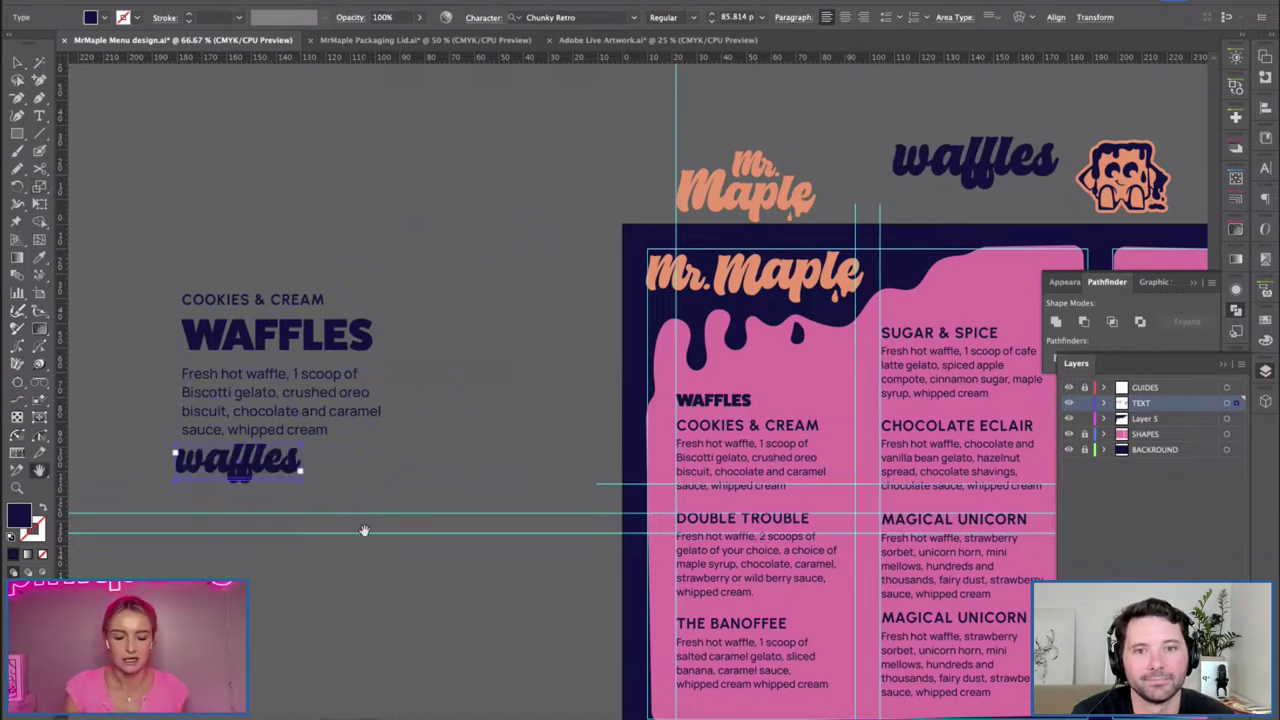
{"action": "left_click_drag", "start_coordinate": [483, 391], "coordinate": [445, 371]}
{"action": "key", "text": "v"}
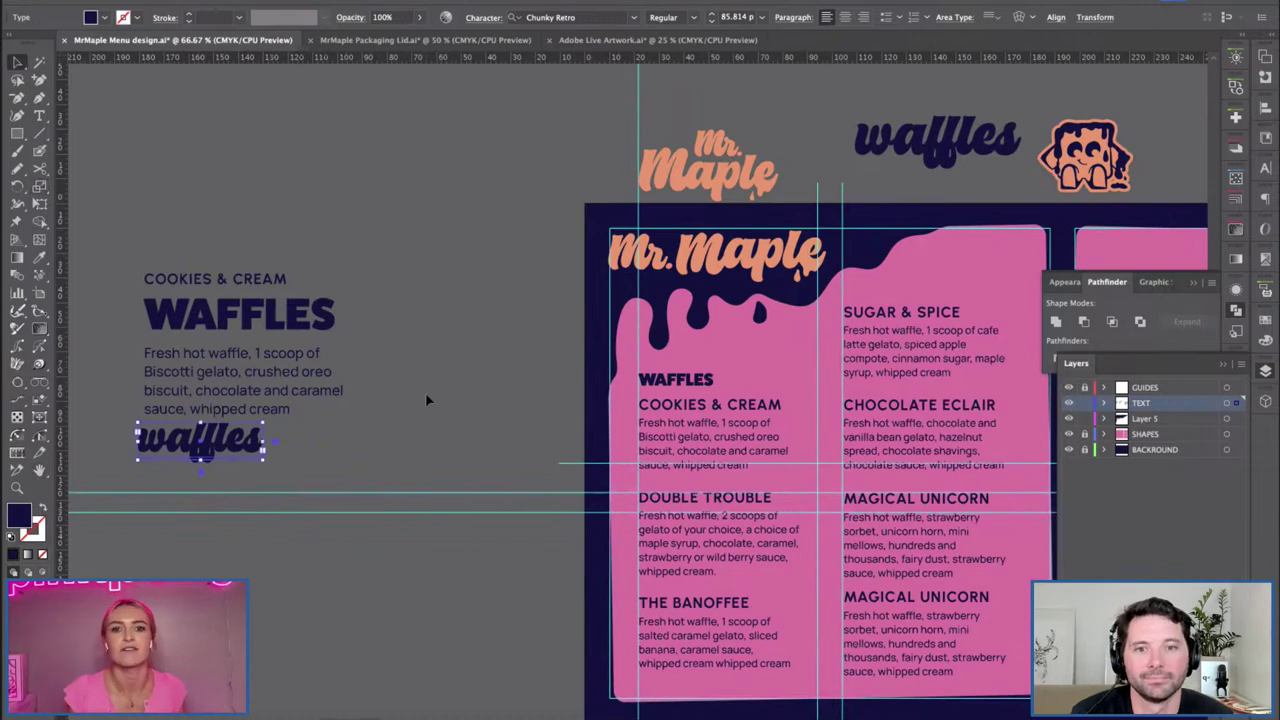
{"action": "left_click", "coordinate": [377, 434]}
{"action": "left_click_drag", "start_coordinate": [252, 455], "coordinate": [259, 465]}
{"action": "left_click", "coordinate": [450, 426]}
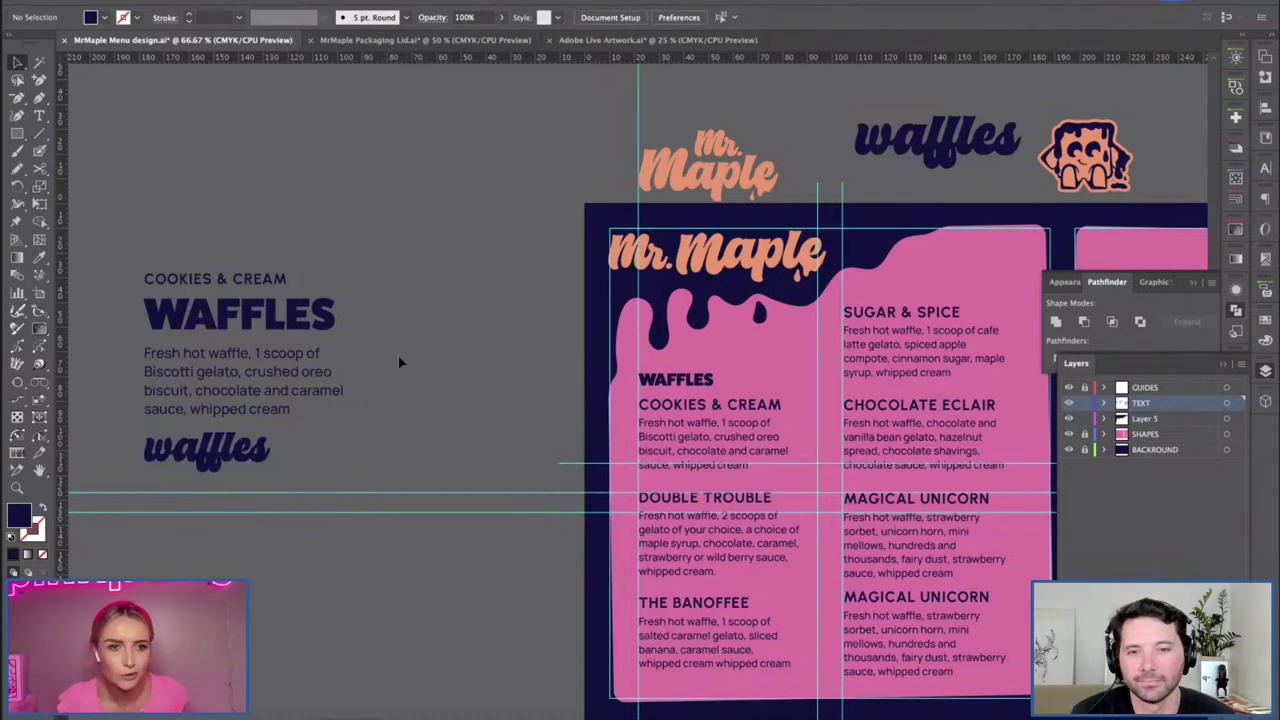
{"action": "key", "text": "h"}
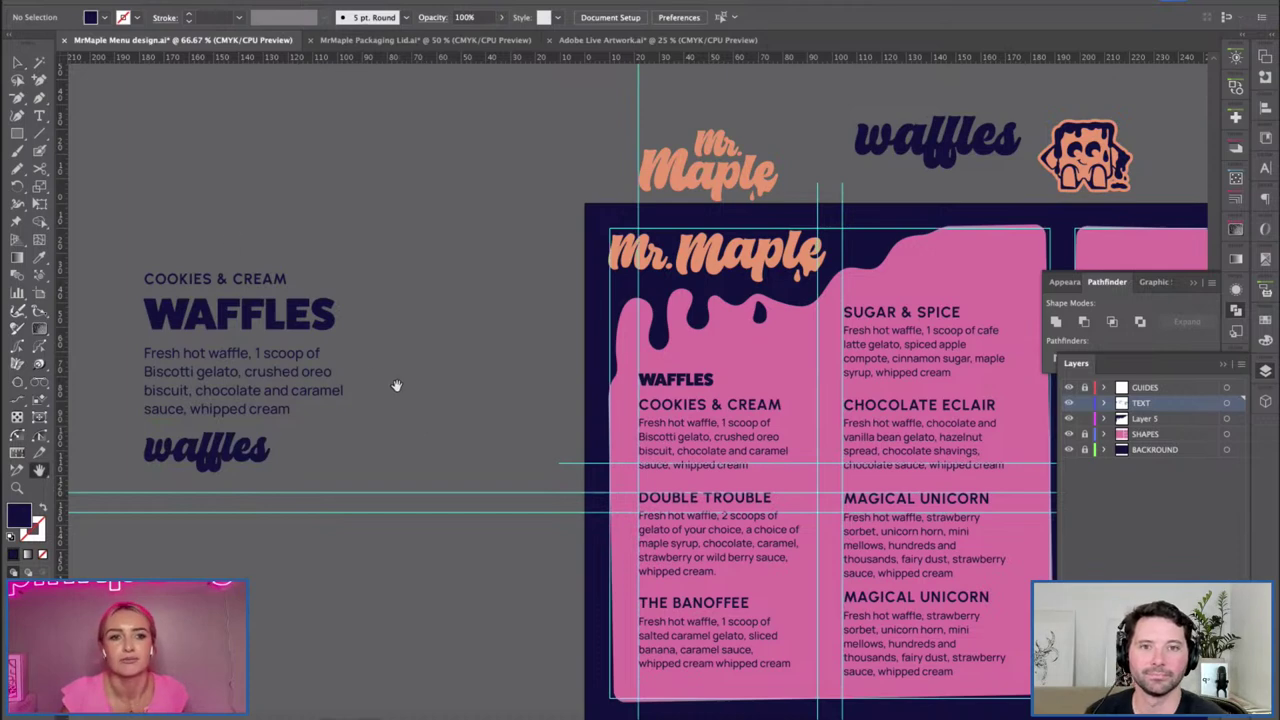
Increase the WAFFLES heading font size to 25 px.
{"action": "left_click_drag", "start_coordinate": [417, 443], "coordinate": [391, 406]}
{"action": "key", "text": "v"}
{"action": "left_click", "coordinate": [620, 356]}
{"action": "left_click", "coordinate": [712, 13]}
{"action": "left_click", "coordinate": [712, 13]}
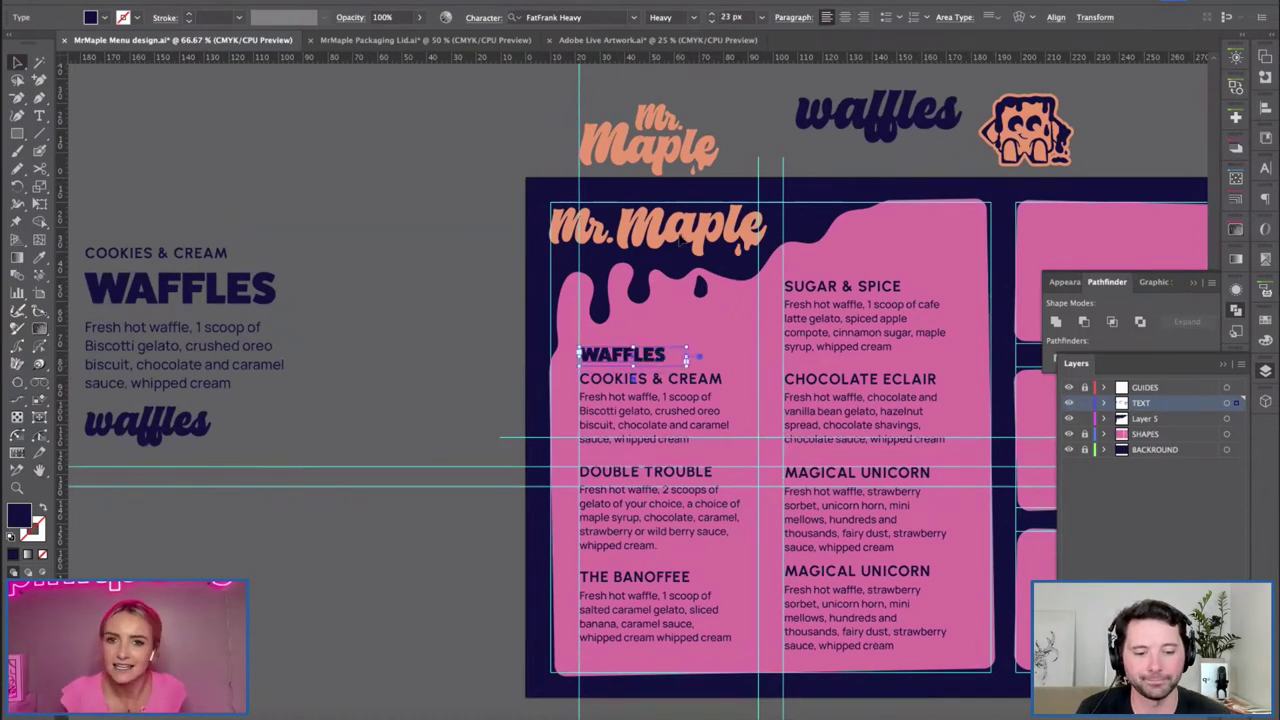
{"action": "left_click", "coordinate": [712, 13]}
{"action": "left_click", "coordinate": [712, 13]}
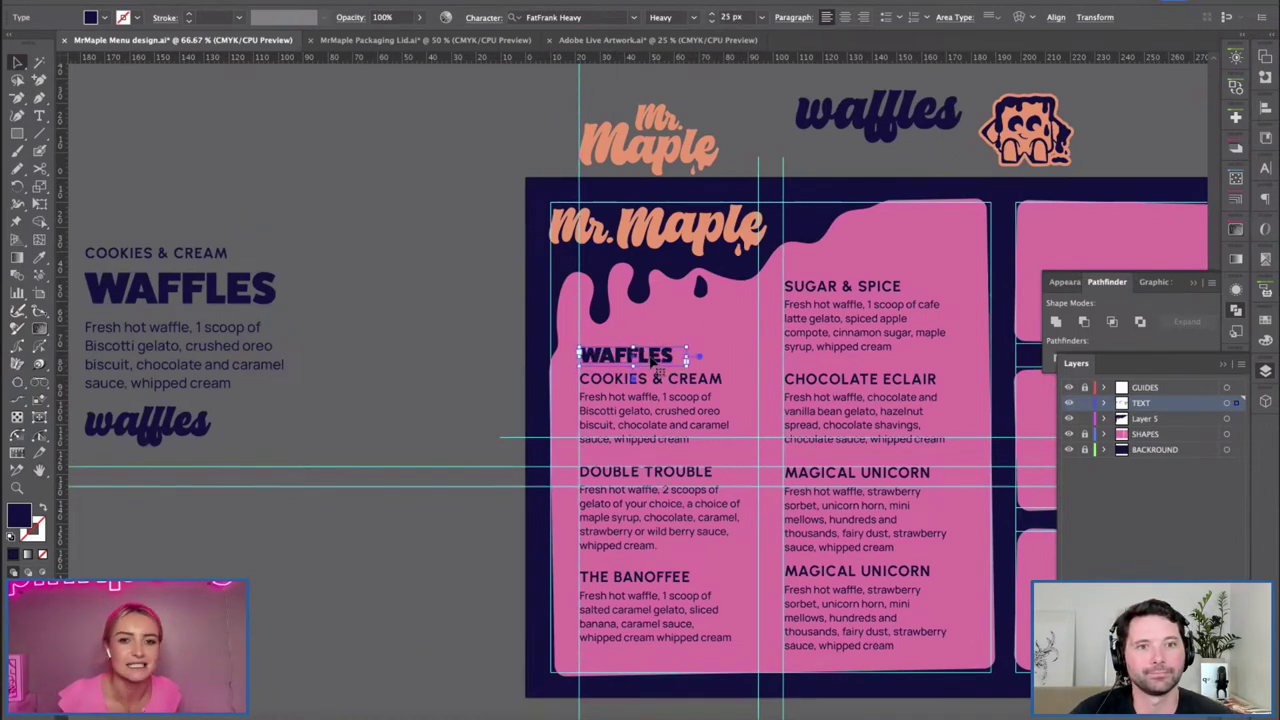
{"action": "left_click", "coordinate": [422, 450]}
Retype the second MAGICAL UNICORN heading as THE BIG G.
{"action": "scroll", "coordinate": [452, 353], "scroll_direction": "right", "scroll_amount": 10}
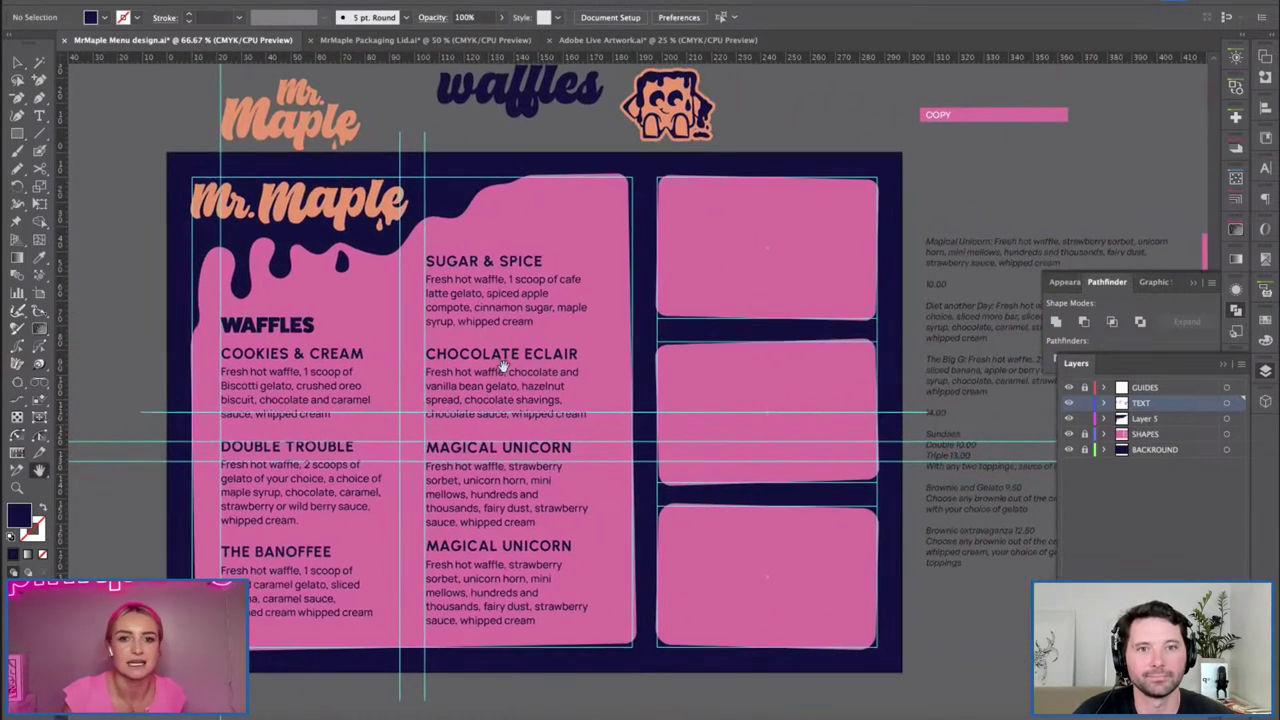
{"action": "key", "text": "v"}
{"action": "left_click_drag", "start_coordinate": [719, 432], "coordinate": [651, 406]}
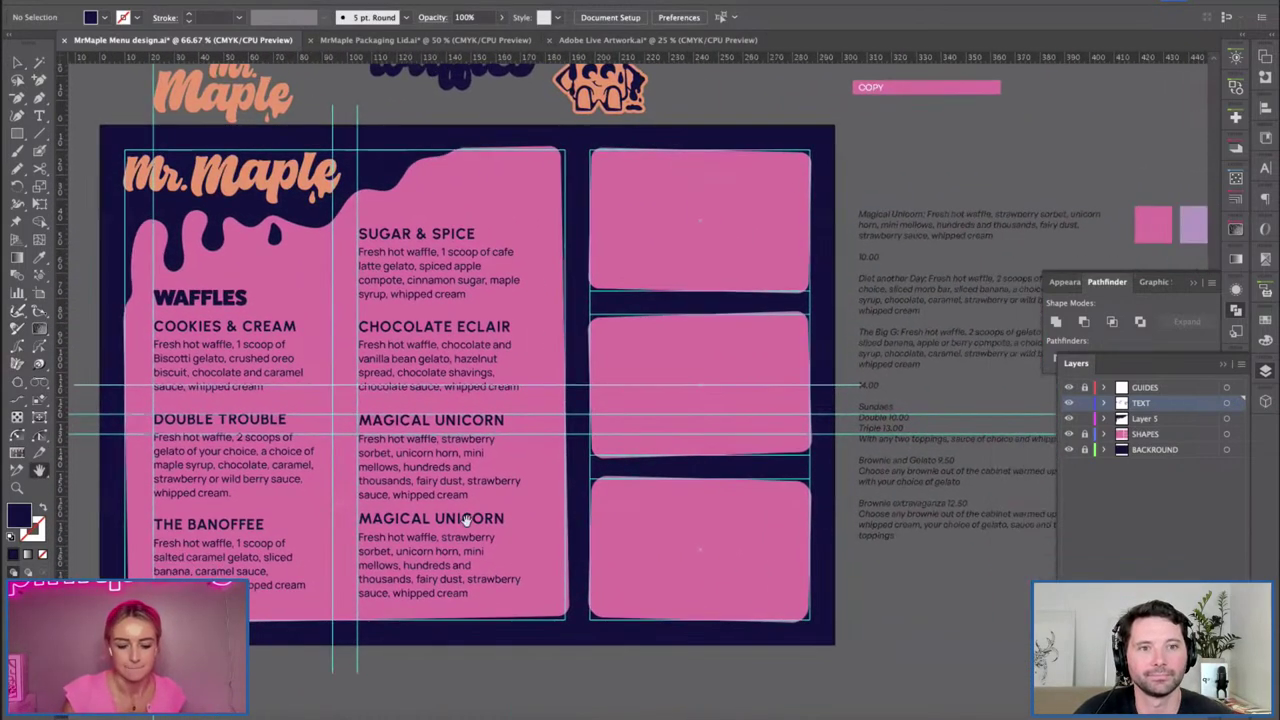
{"action": "key", "text": "t"}
{"action": "left_click_drag", "start_coordinate": [515, 518], "coordinate": [300, 531]}
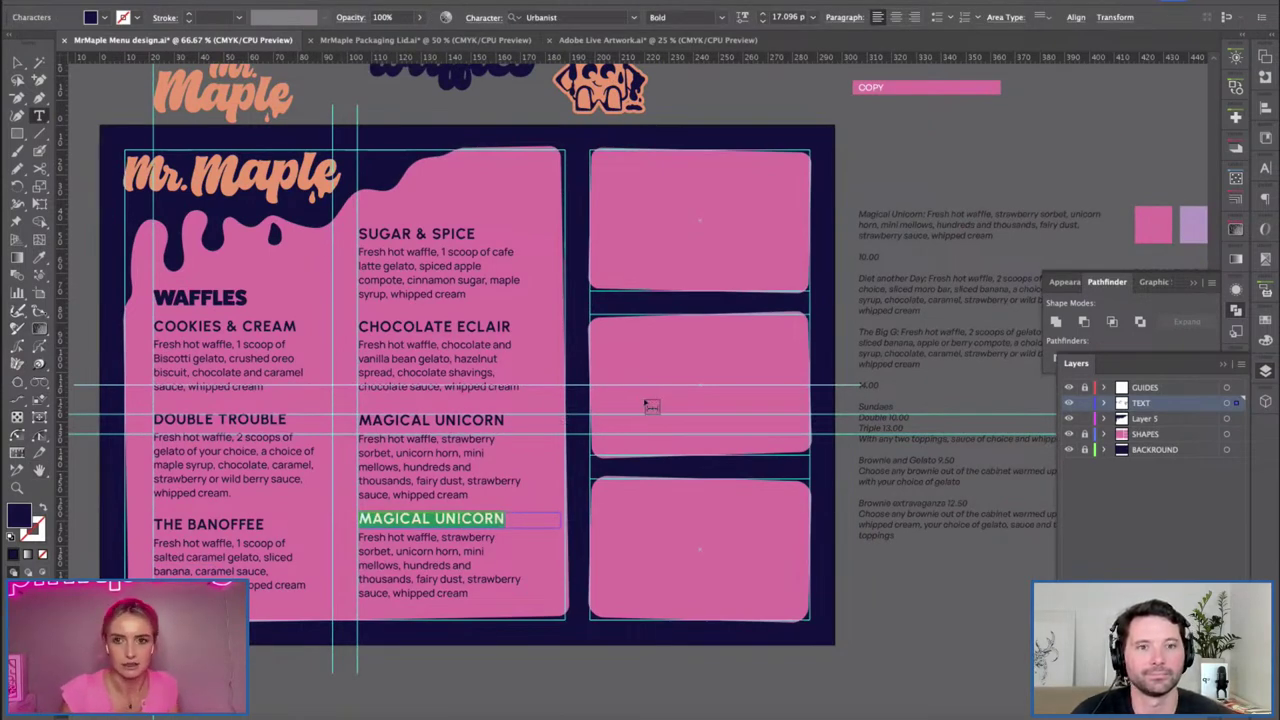
{"action": "type", "text": "THE BIG G"}
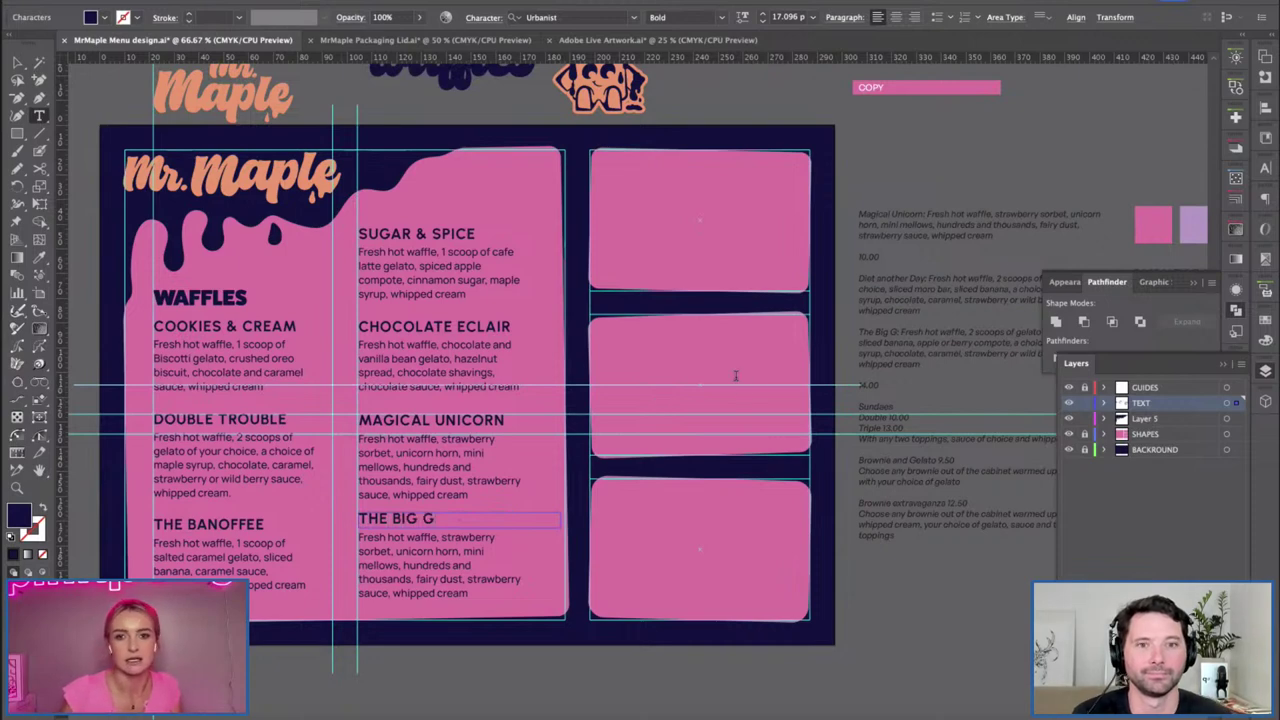
Paste the restyled Big G description under the heading and widen its frame.
{"action": "left_click_drag", "start_coordinate": [921, 366], "coordinate": [903, 331]}
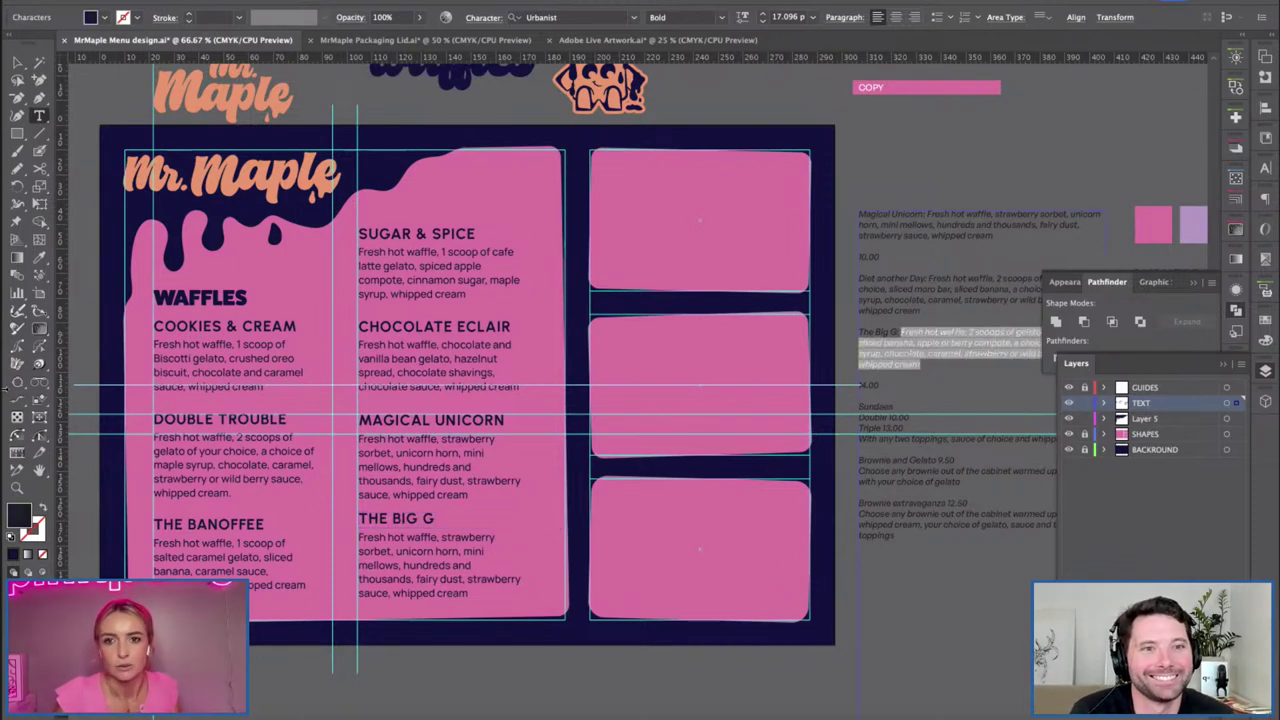
{"action": "left_click", "coordinate": [40, 257]}
{"action": "left_click", "coordinate": [437, 574]}
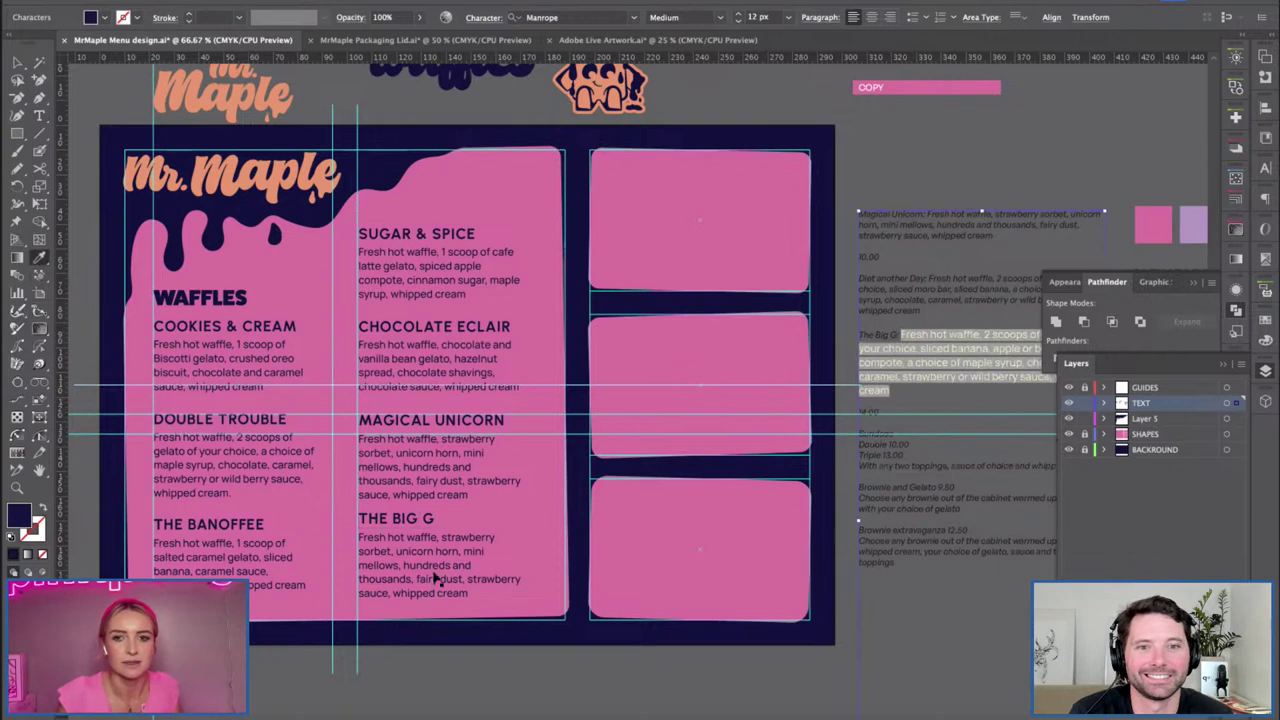
{"action": "key", "text": "v"}
{"action": "key", "text": "t"}
{"action": "left_click", "coordinate": [435, 559]}
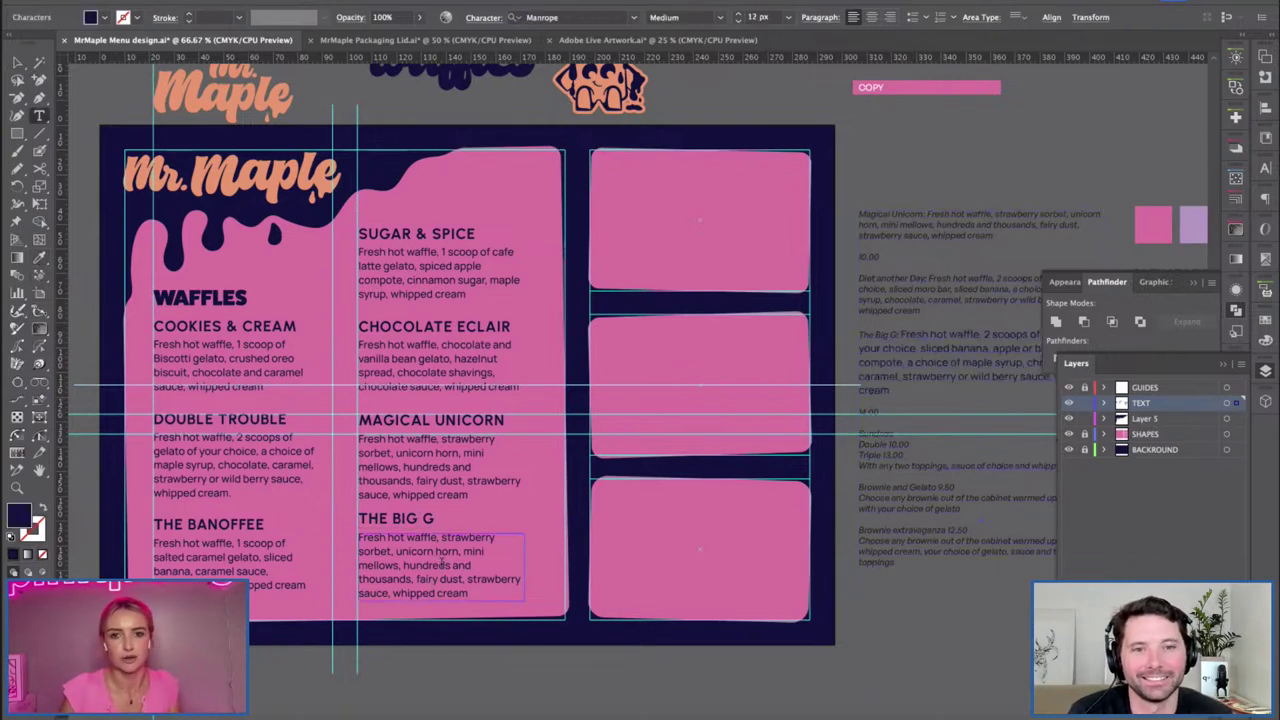
{"action": "key", "text": "ctrl+a"}
{"action": "type", "text": "Fresh hot waffle, 2 scoops of gelato of your choice, sliced banana, apple or berry compote, a choice of maple syrup, chocolate, caramel, strawberry or wild berry sauce, whipped cream"}
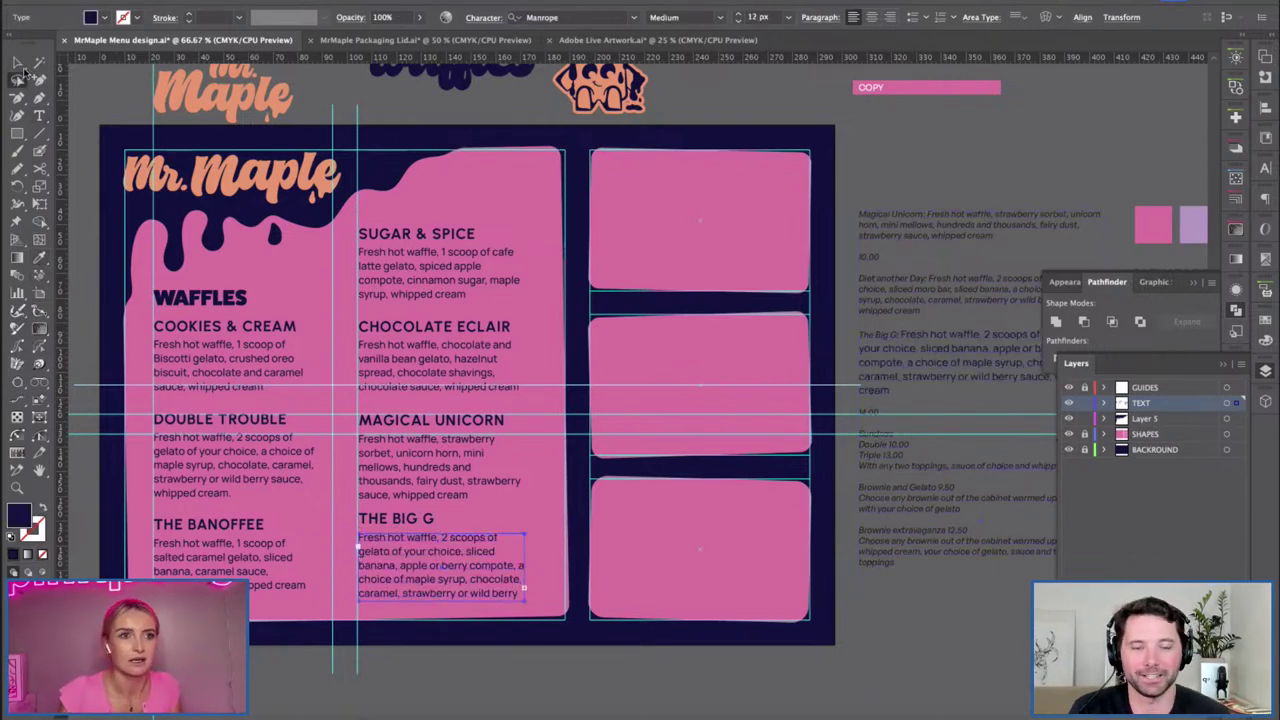
{"action": "left_click_drag", "start_coordinate": [524, 566], "coordinate": [548, 566]}
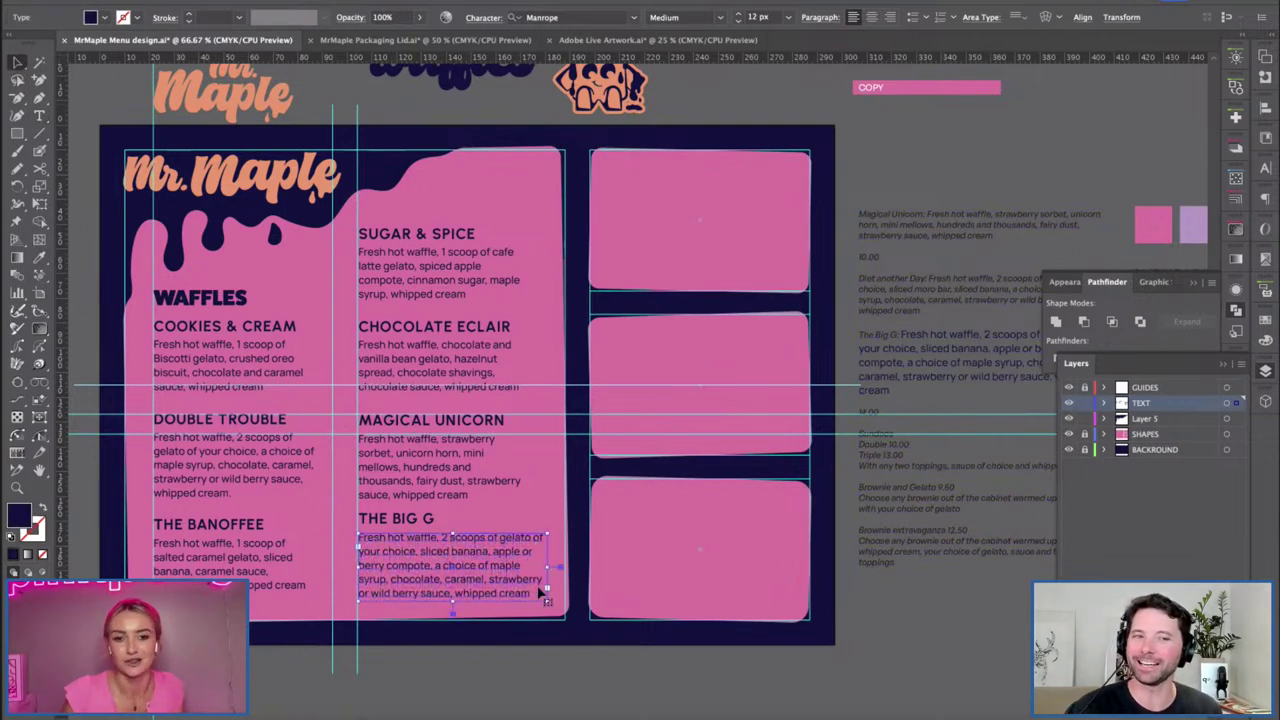
Delete the trailing 'whipped cream' words from the Big G description.
{"action": "key", "text": "t"}
{"action": "left_click_drag", "start_coordinate": [453, 593], "coordinate": [531, 594]}
{"action": "key", "text": "BackSpace"}
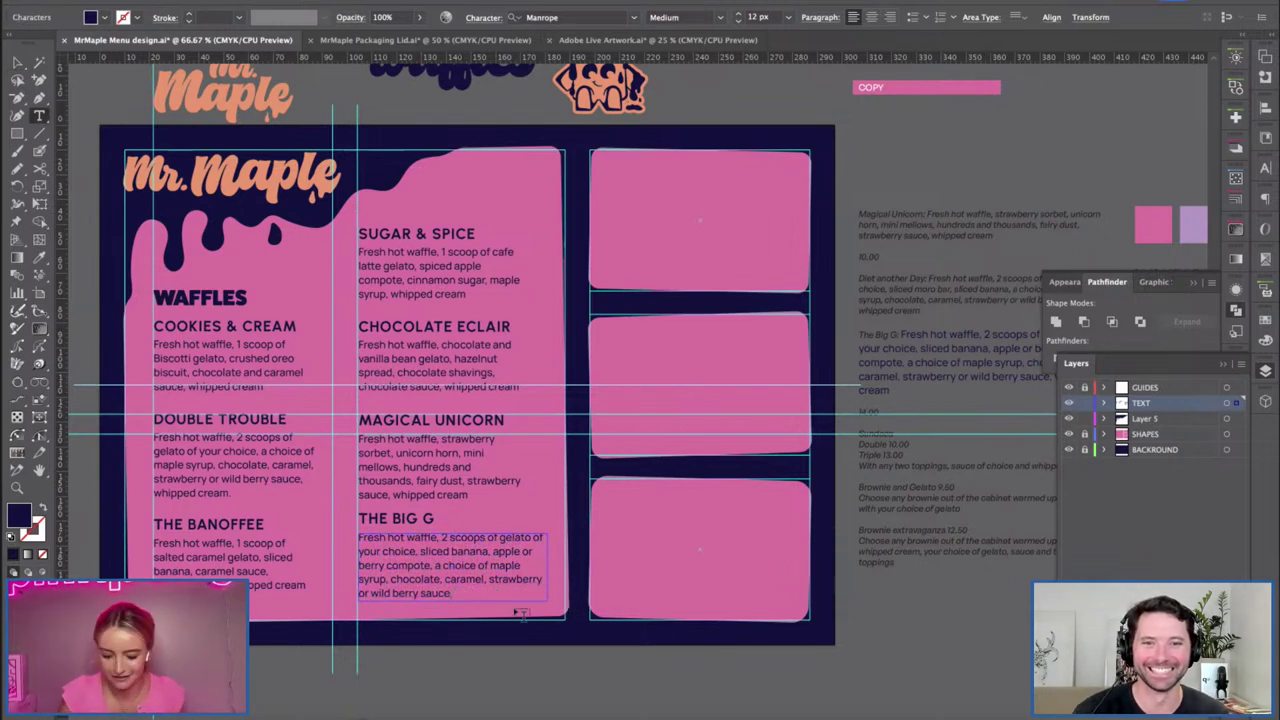
{"action": "left_click", "coordinate": [17, 61]}
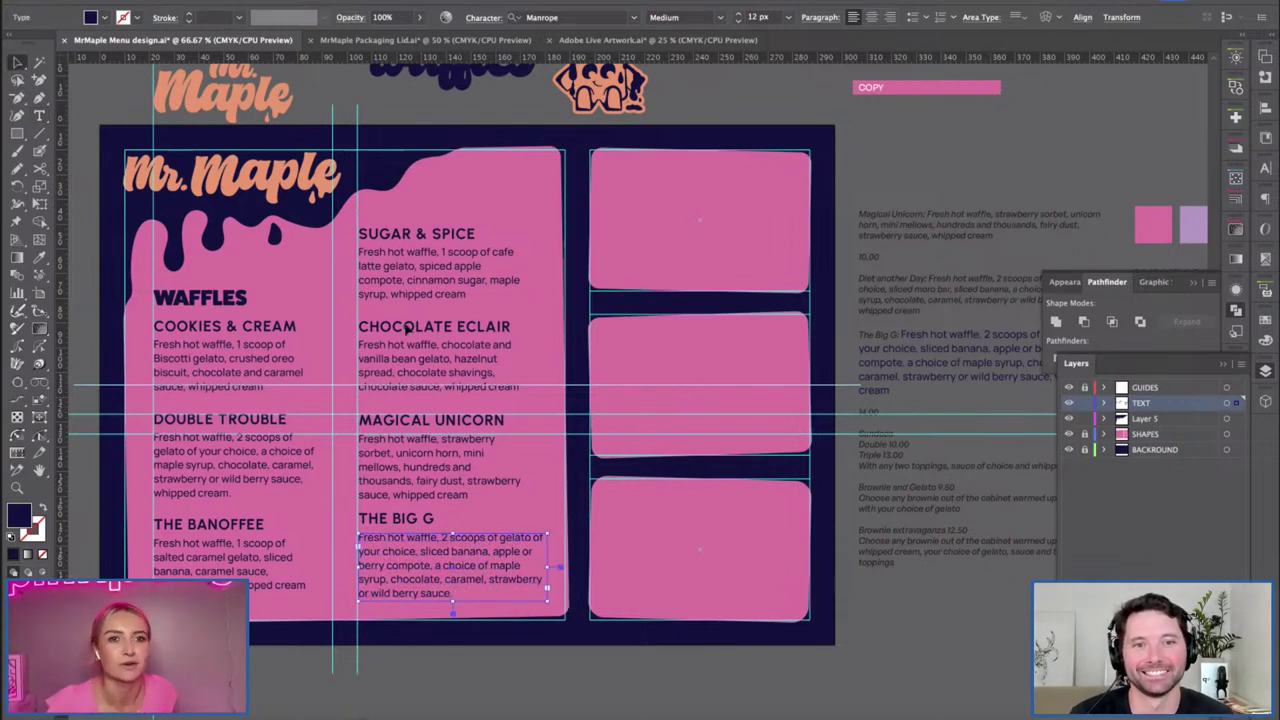
{"action": "left_click", "coordinate": [430, 138]}
{"action": "left_click", "coordinate": [104, 163]}
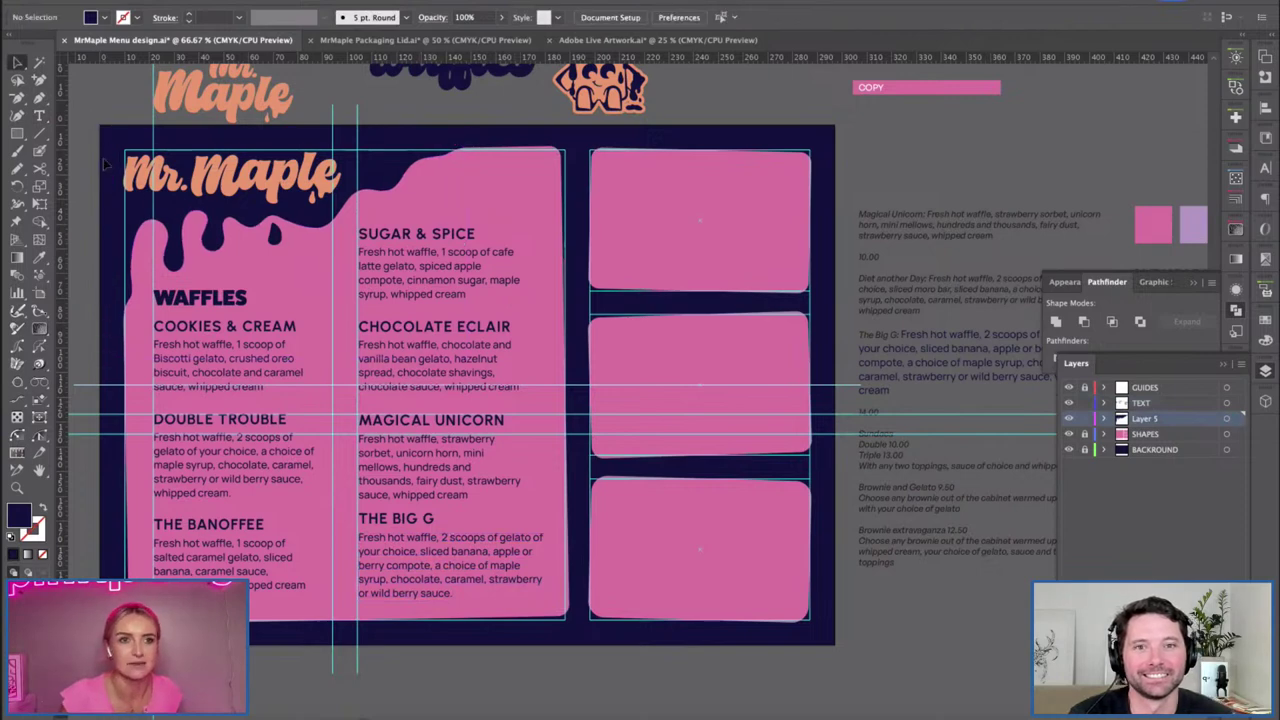
Move the waffle mascot onto the top of the pink column and tilt it counter-clockwise.
{"action": "left_click_drag", "start_coordinate": [101, 131], "coordinate": [135, 119]}
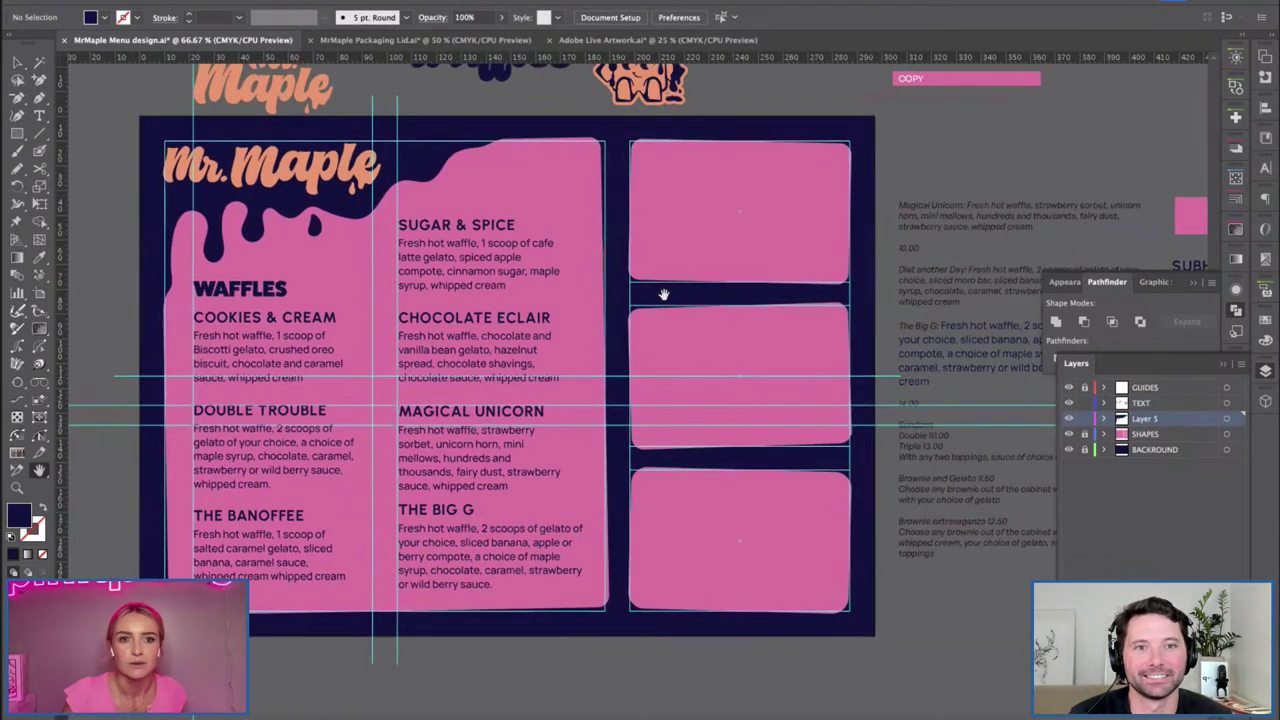
{"action": "left_click_drag", "start_coordinate": [666, 289], "coordinate": [714, 314]}
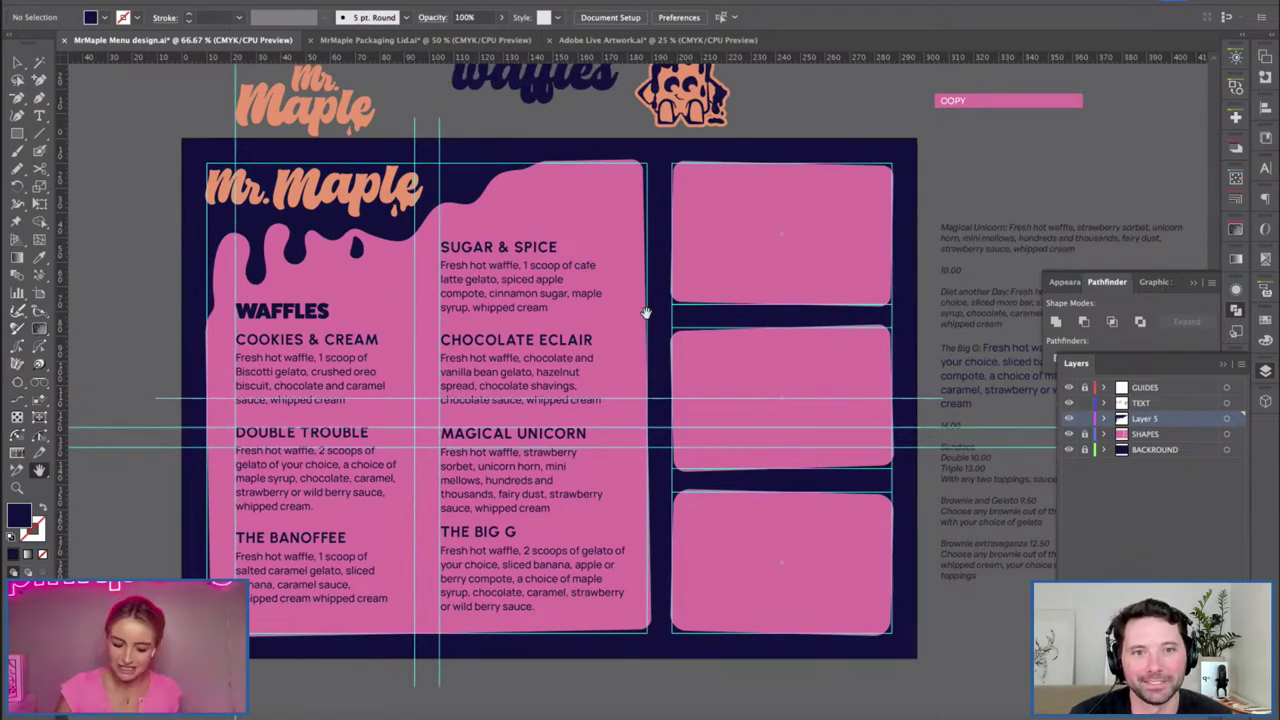
{"action": "scroll", "coordinate": [685, 323], "scroll_direction": "right", "scroll_amount": 3}
{"action": "scroll", "coordinate": [689, 357], "scroll_direction": "up", "scroll_amount": 2}
{"action": "key", "text": "v"}
{"action": "left_click_drag", "start_coordinate": [630, 128], "coordinate": [530, 218]}
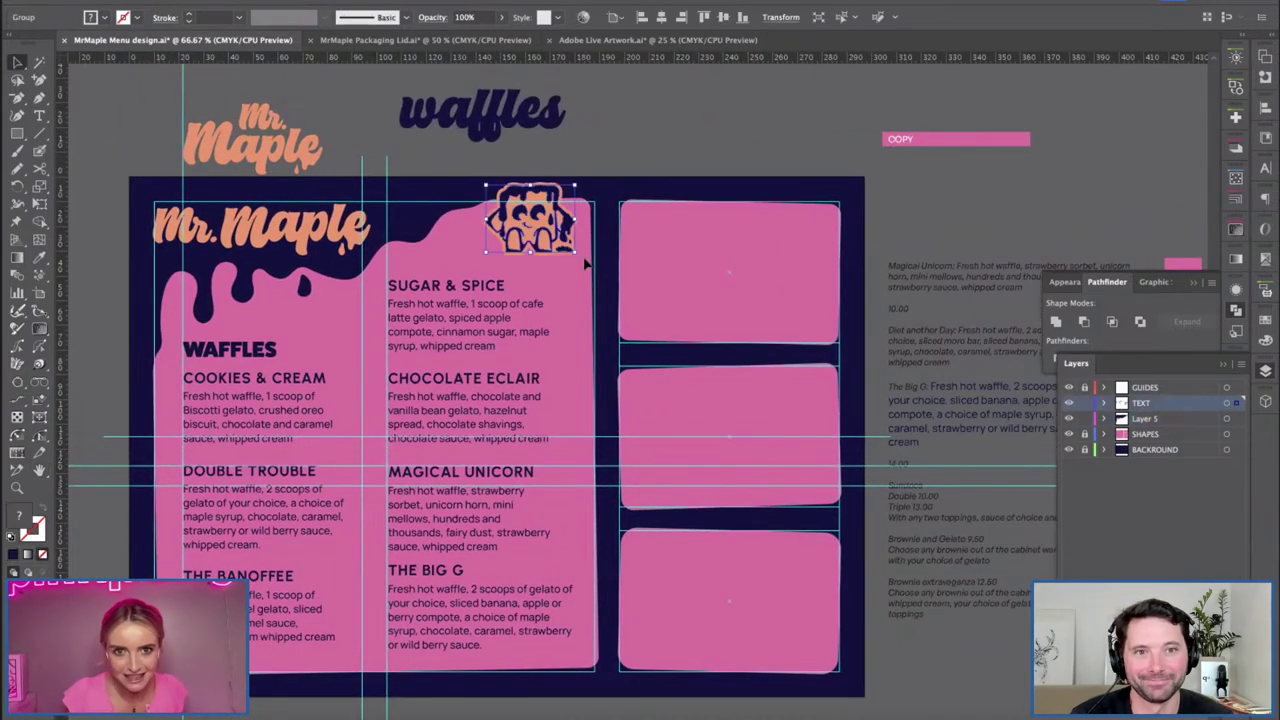
{"action": "mouse_move", "coordinate": [578, 257]}
{"action": "left_mouse_down"}
{"action": "mouse_move", "coordinate": [574, 284]}
{"action": "mouse_move", "coordinate": [603, 280]}
{"action": "mouse_move", "coordinate": [566, 262]}
{"action": "mouse_move", "coordinate": [534, 268]}
{"action": "left_mouse_up"}
Add a larger, tilted duplicate mascot overlapping the first.
{"action": "left_click_drag", "start_coordinate": [522, 220], "coordinate": [632, 387]}
{"action": "left_click_drag", "start_coordinate": [682, 426], "coordinate": [737, 471]}
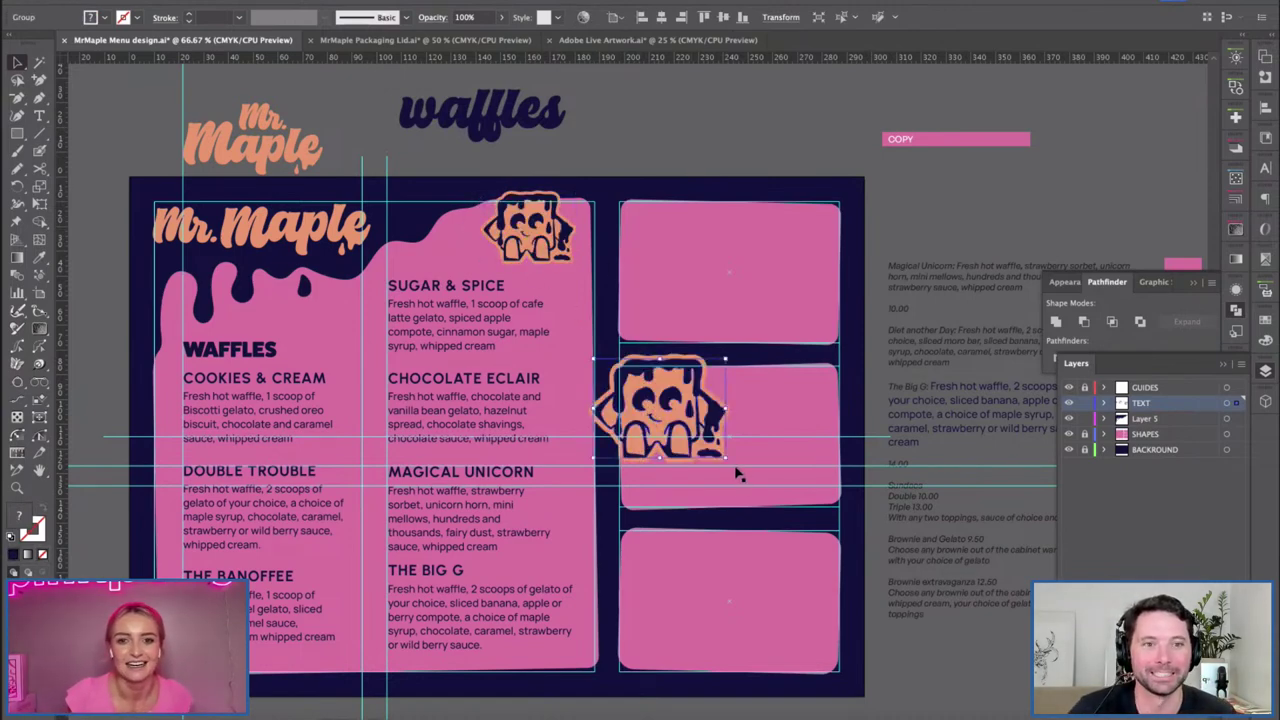
{"action": "left_click_drag", "start_coordinate": [650, 400], "coordinate": [596, 275]}
{"action": "key", "text": "ctrl+shift+a"}
{"action": "scroll", "coordinate": [546, 250], "scroll_direction": "up", "scroll_amount": 4}
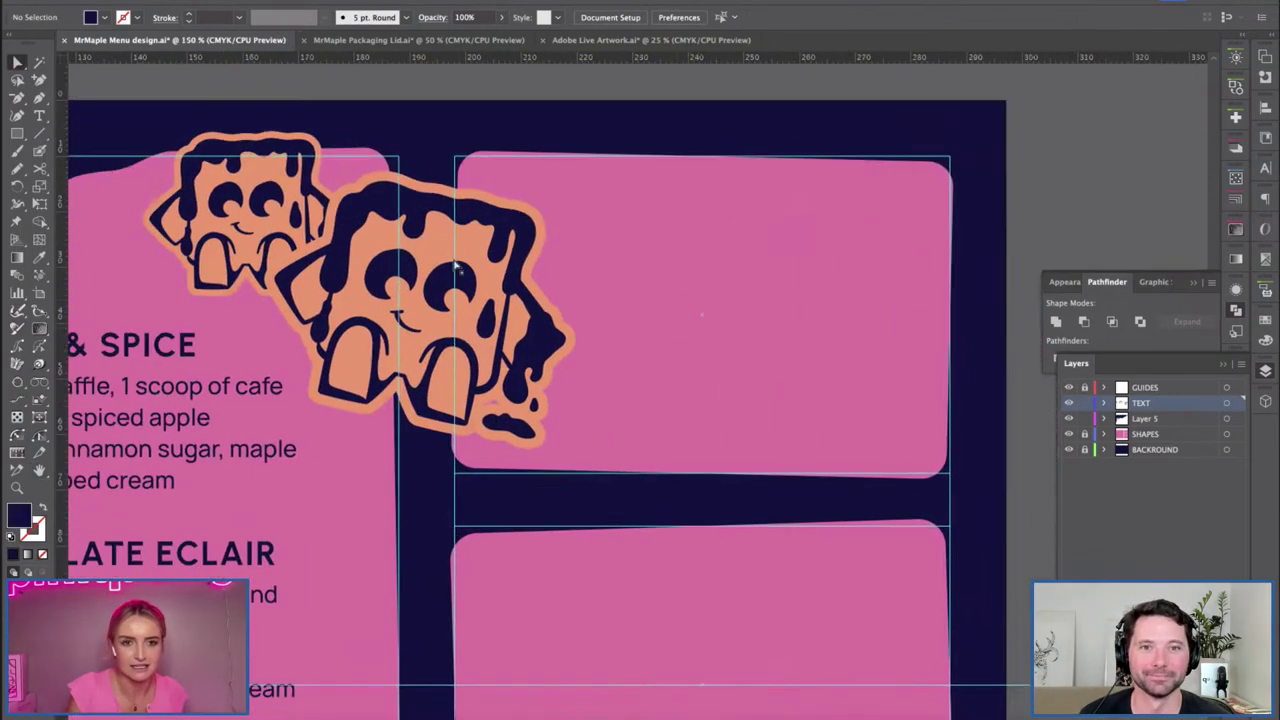
Select all of the large mascot's orange-filled parts and recolour them lilac.
{"action": "left_click", "coordinate": [417, 306]}
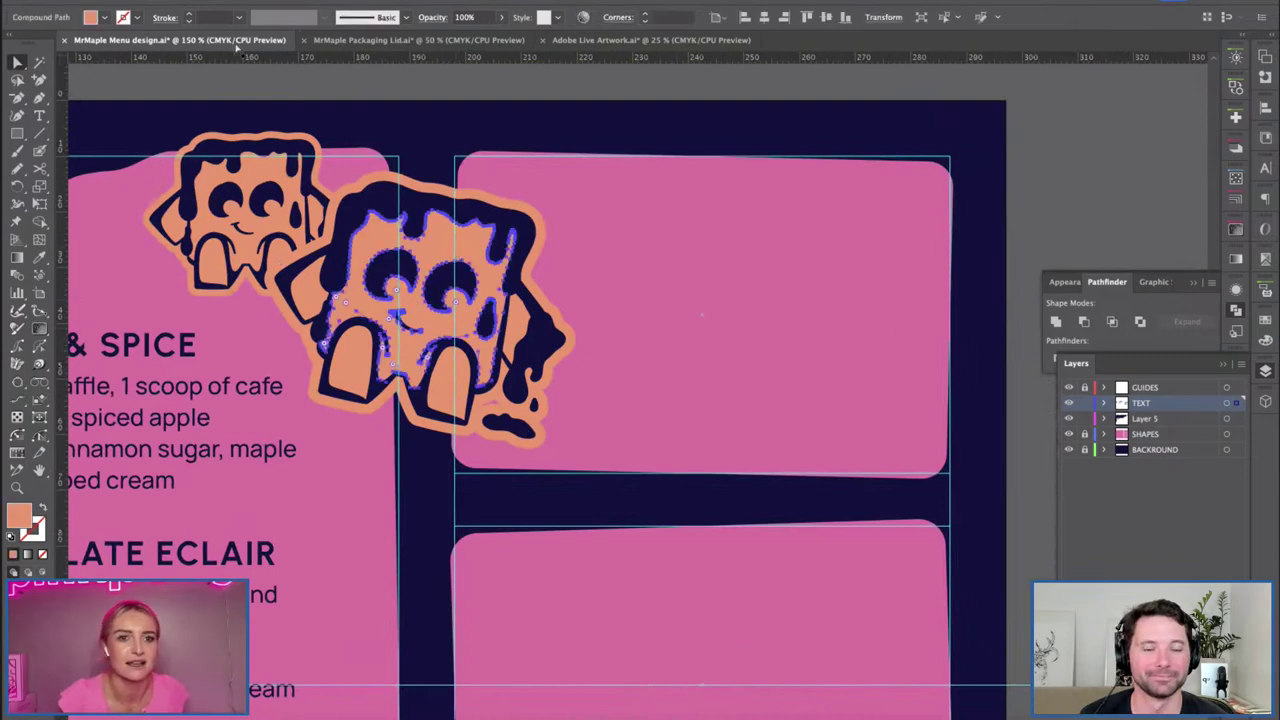
{"action": "double_click", "coordinate": [480, 283]}
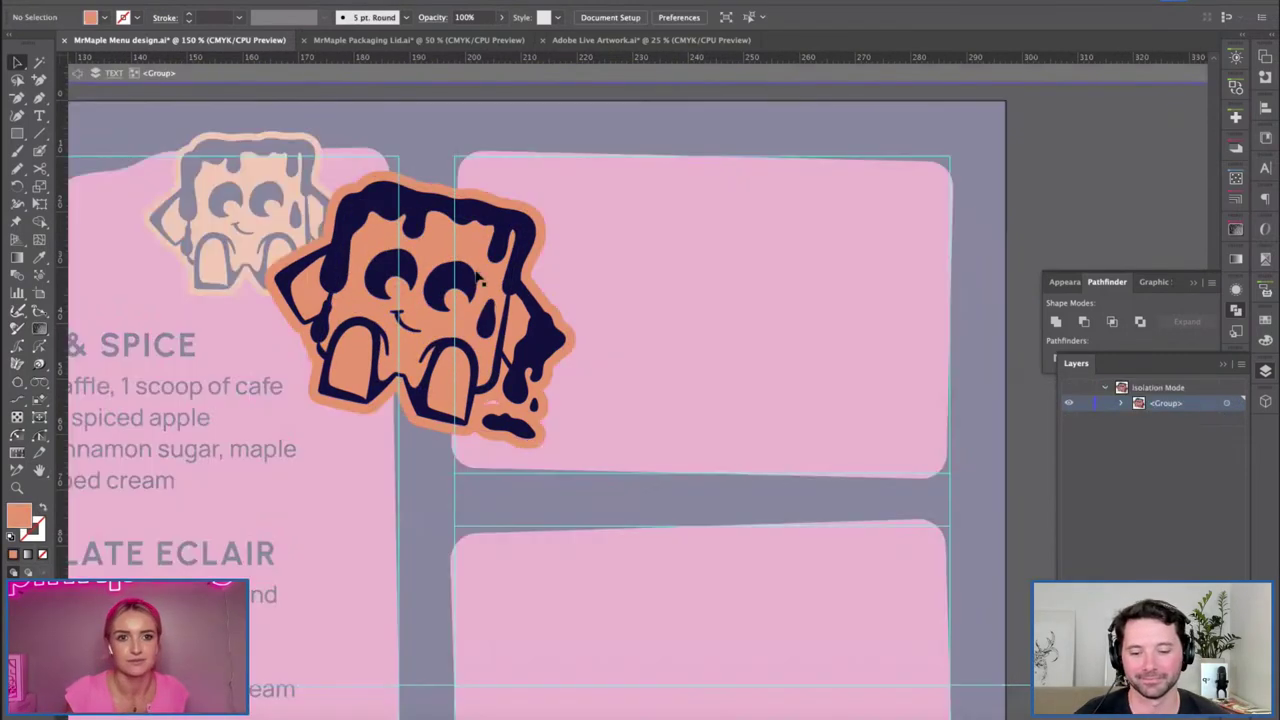
{"action": "left_click", "coordinate": [482, 258]}
{"action": "left_click", "coordinate": [262, 0]}
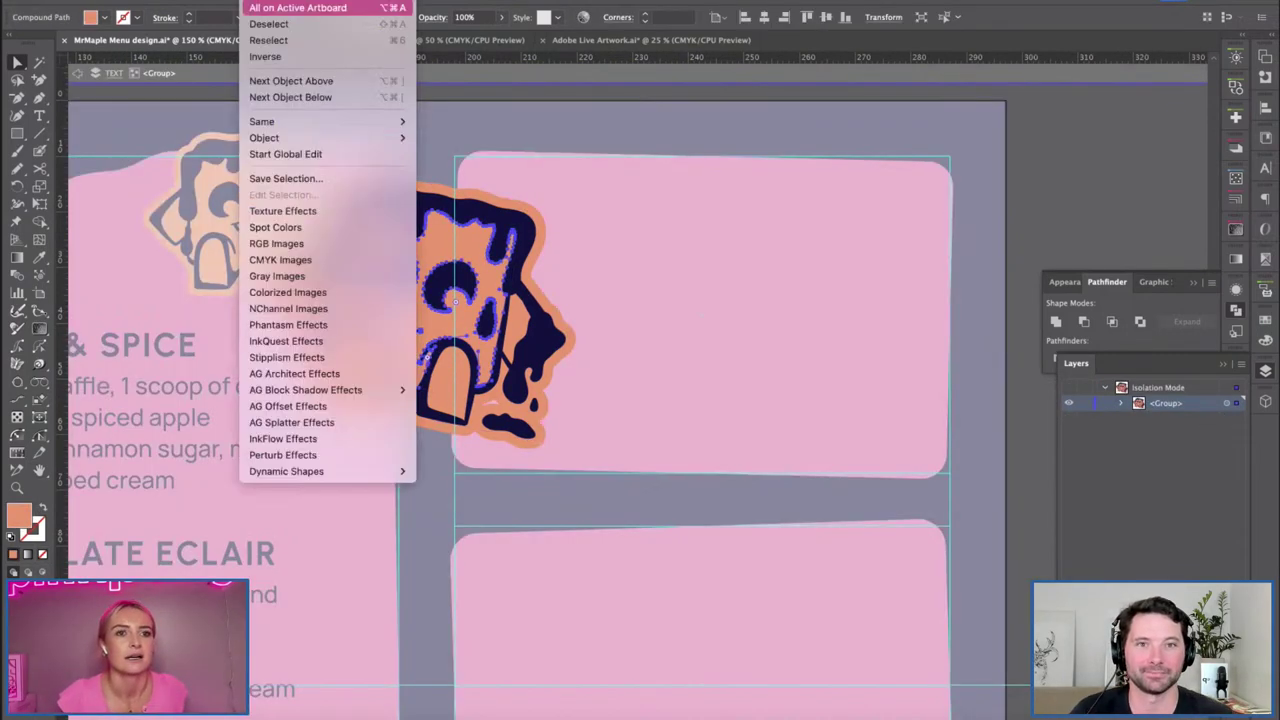
{"action": "mouse_move", "coordinate": [287, 121]}
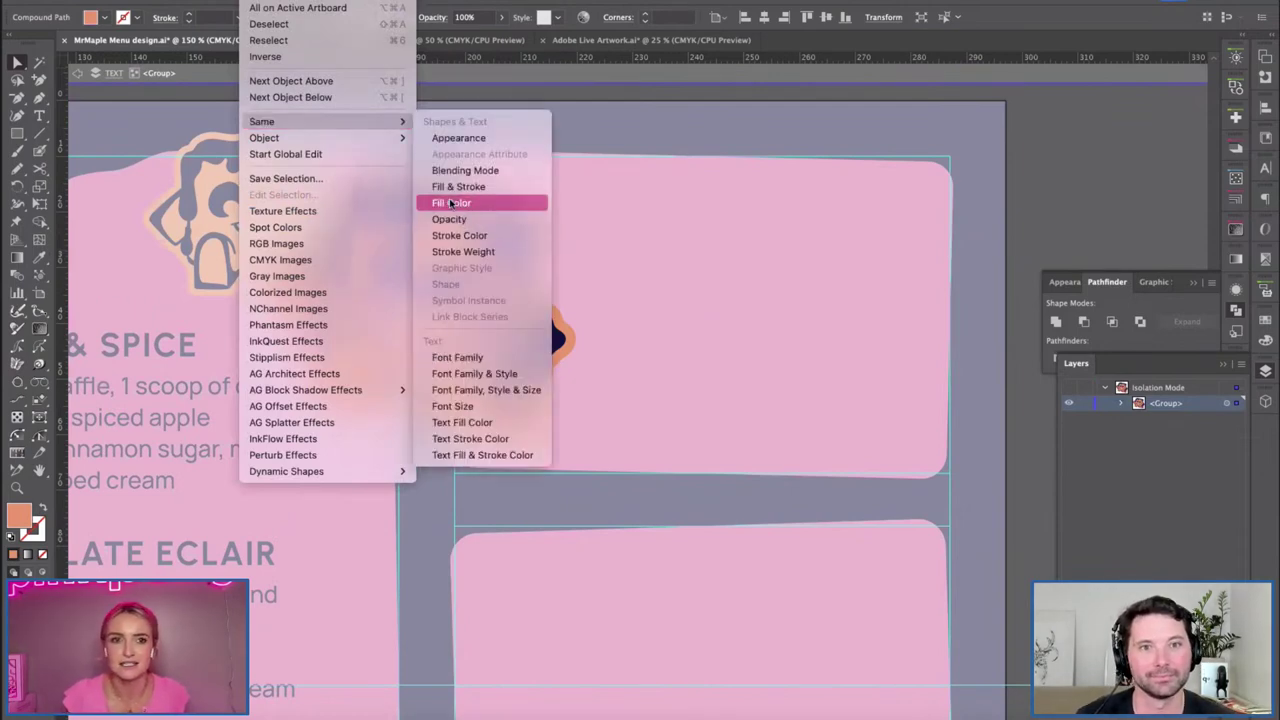
{"action": "left_click", "coordinate": [448, 203]}
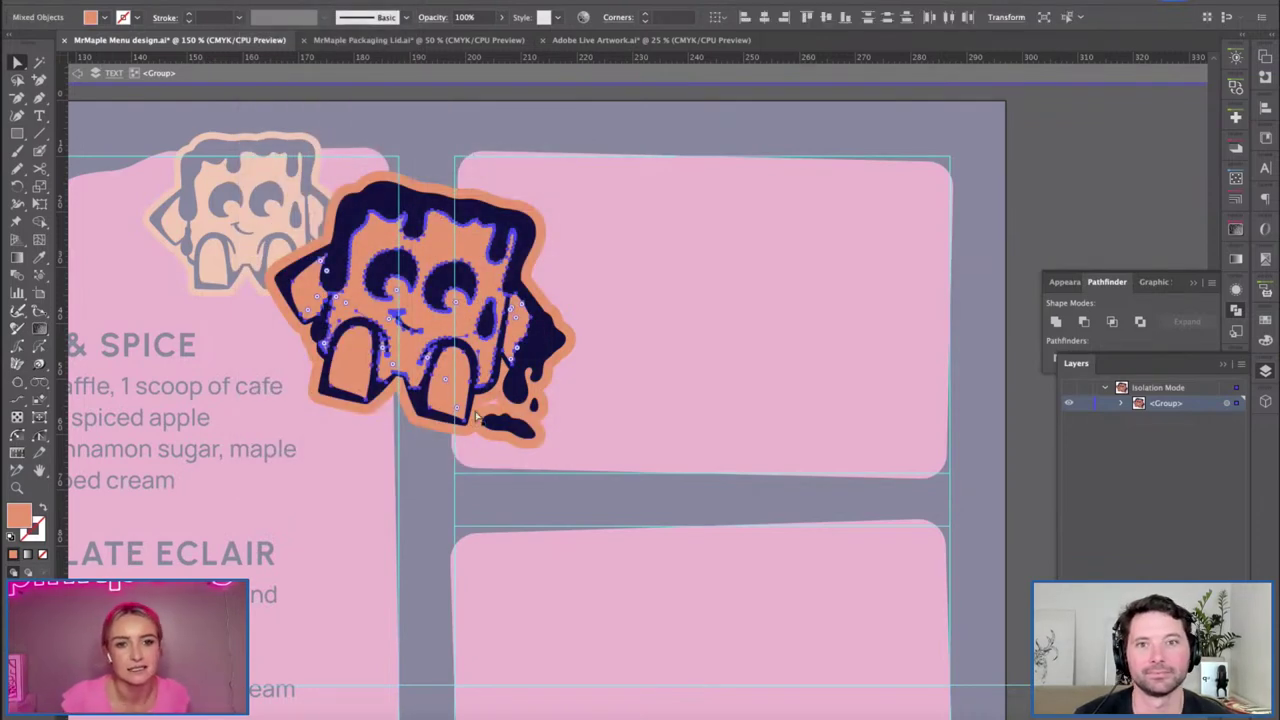
{"action": "left_click", "coordinate": [104, 18]}
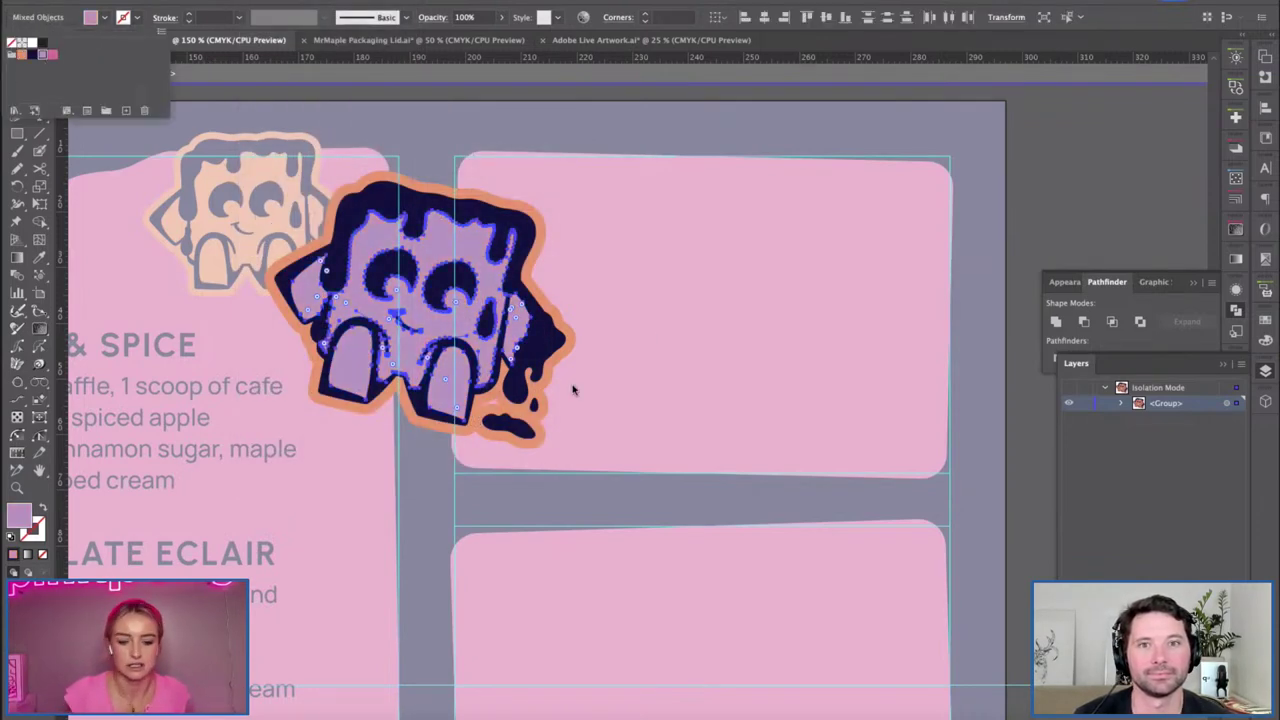
{"action": "key", "text": "Escape"}
Expand the mascot sticker's appearance into plain shapes with Object > Expand Appearance.
{"action": "left_click", "coordinate": [532, 330], "text": "shift"}
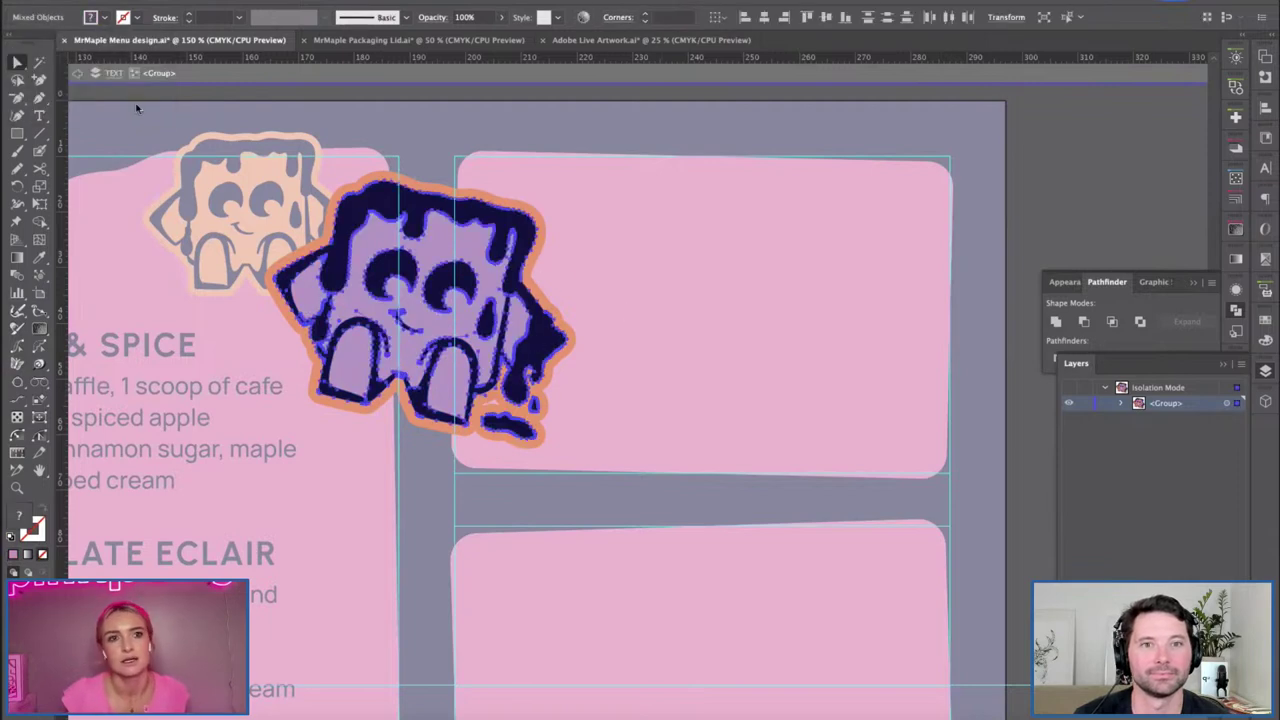
{"action": "left_click", "coordinate": [180, 0]}
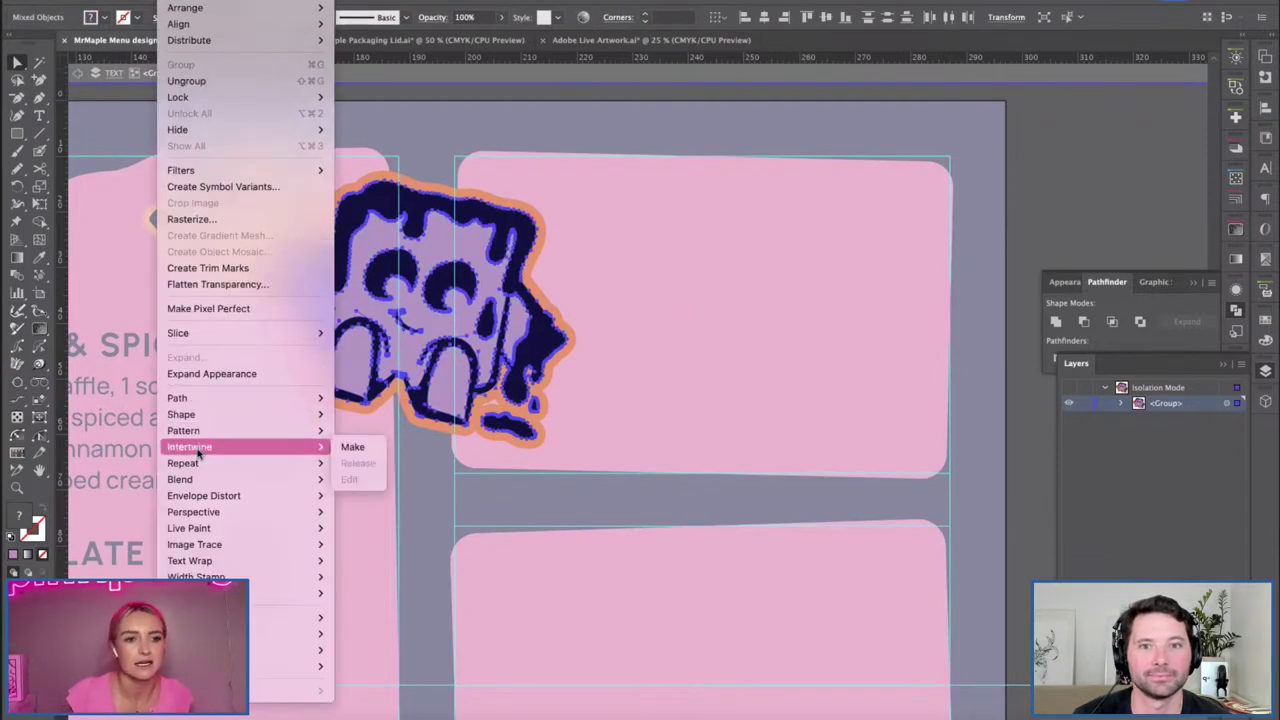
{"action": "mouse_move", "coordinate": [222, 463]}
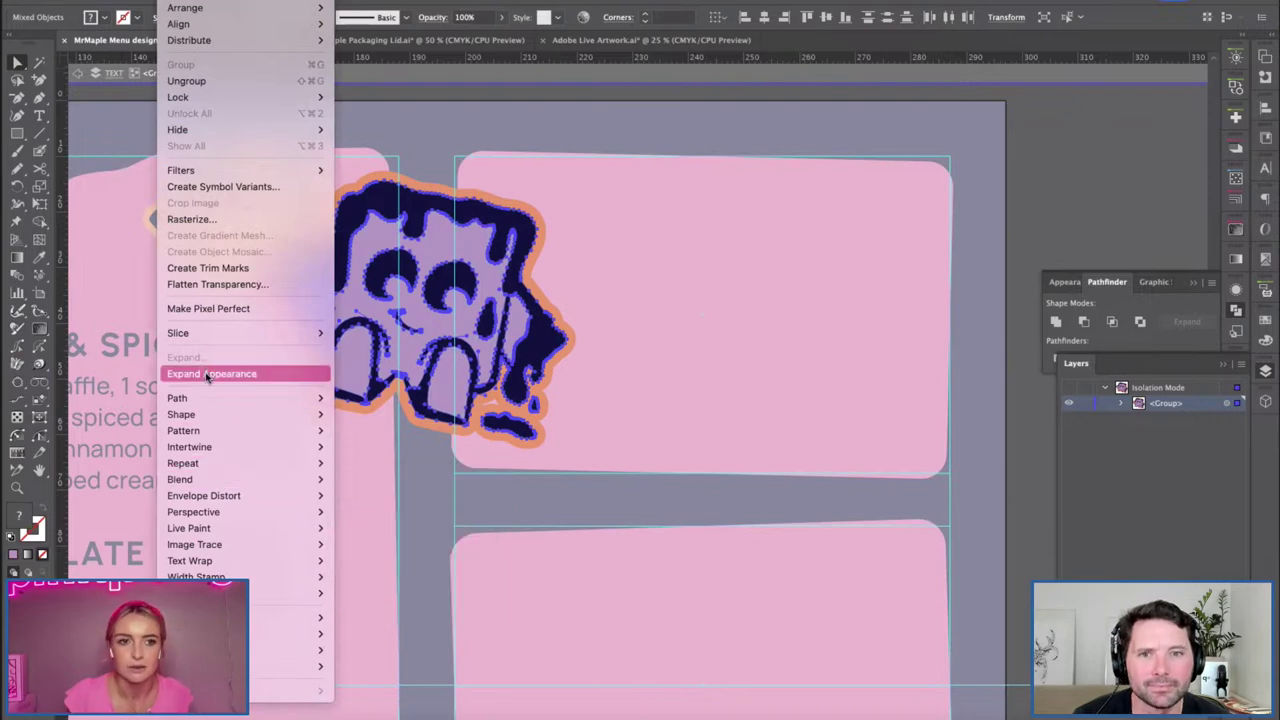
{"action": "left_click", "coordinate": [208, 374]}
{"action": "left_click", "coordinate": [535, 462]}
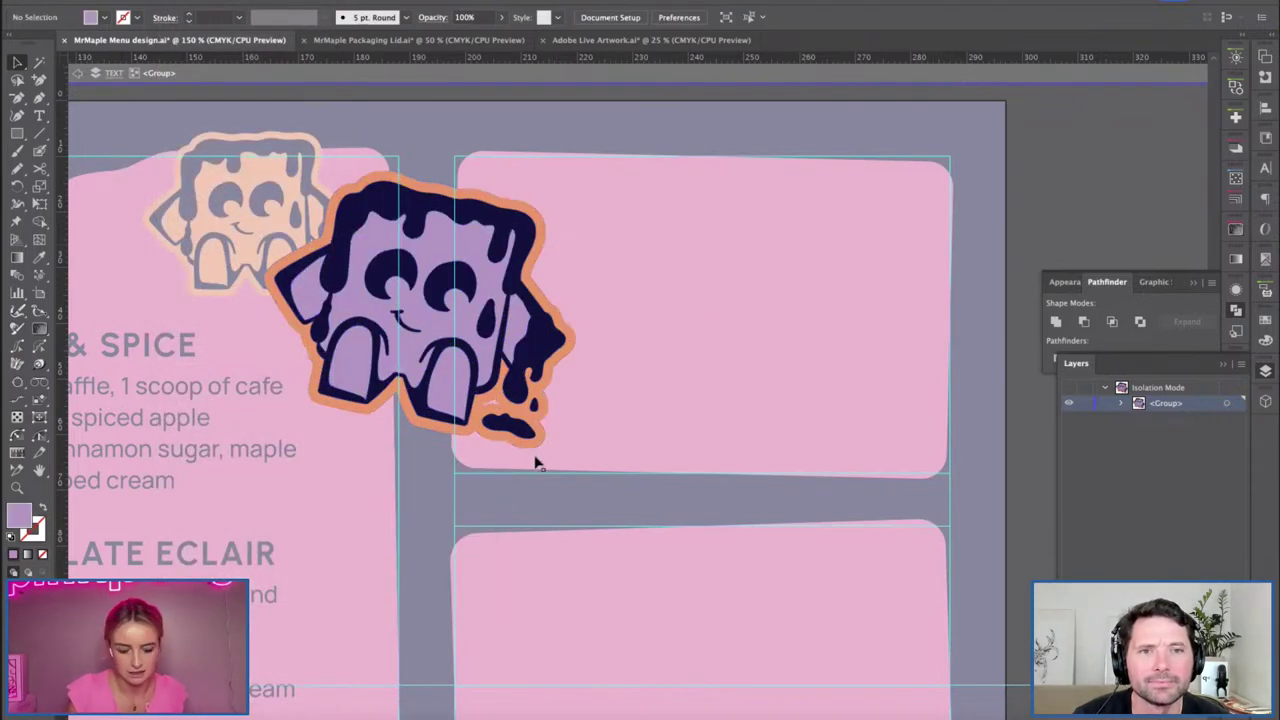
Isolate the mascot's orange outline, fill it lilac, and exit isolation mode.
{"action": "left_click", "coordinate": [395, 400]}
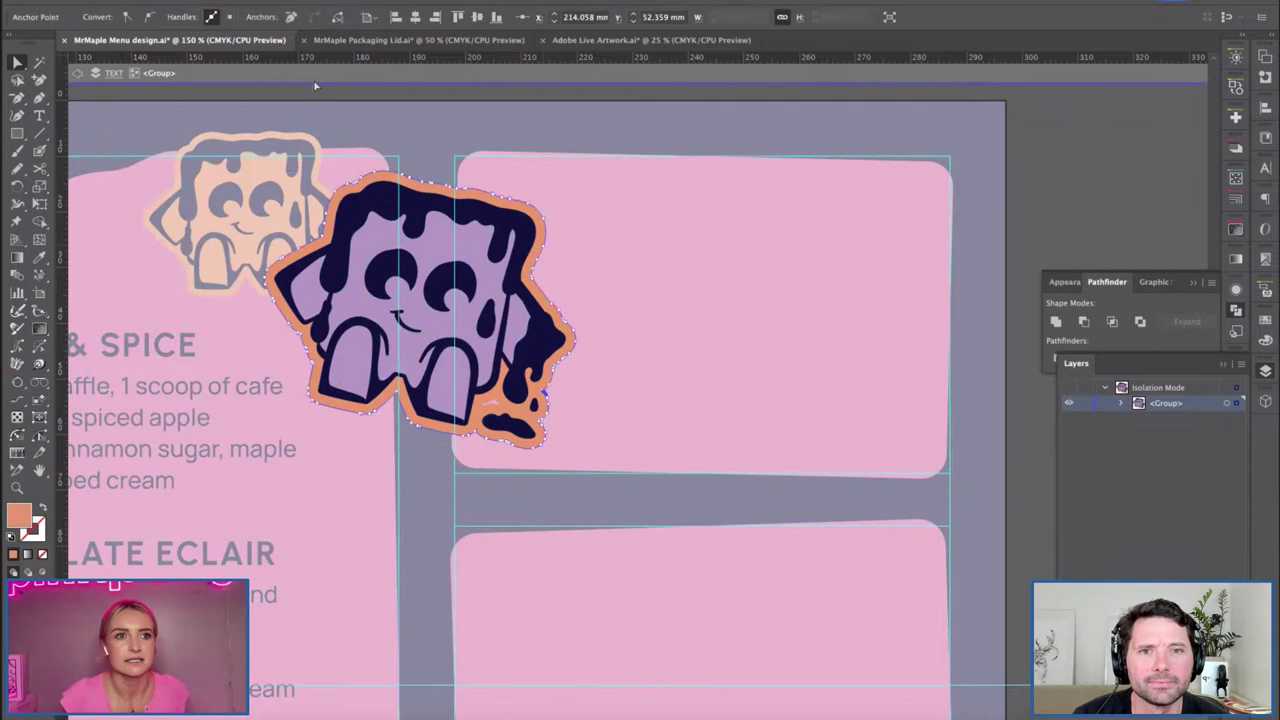
{"action": "key", "text": "v"}
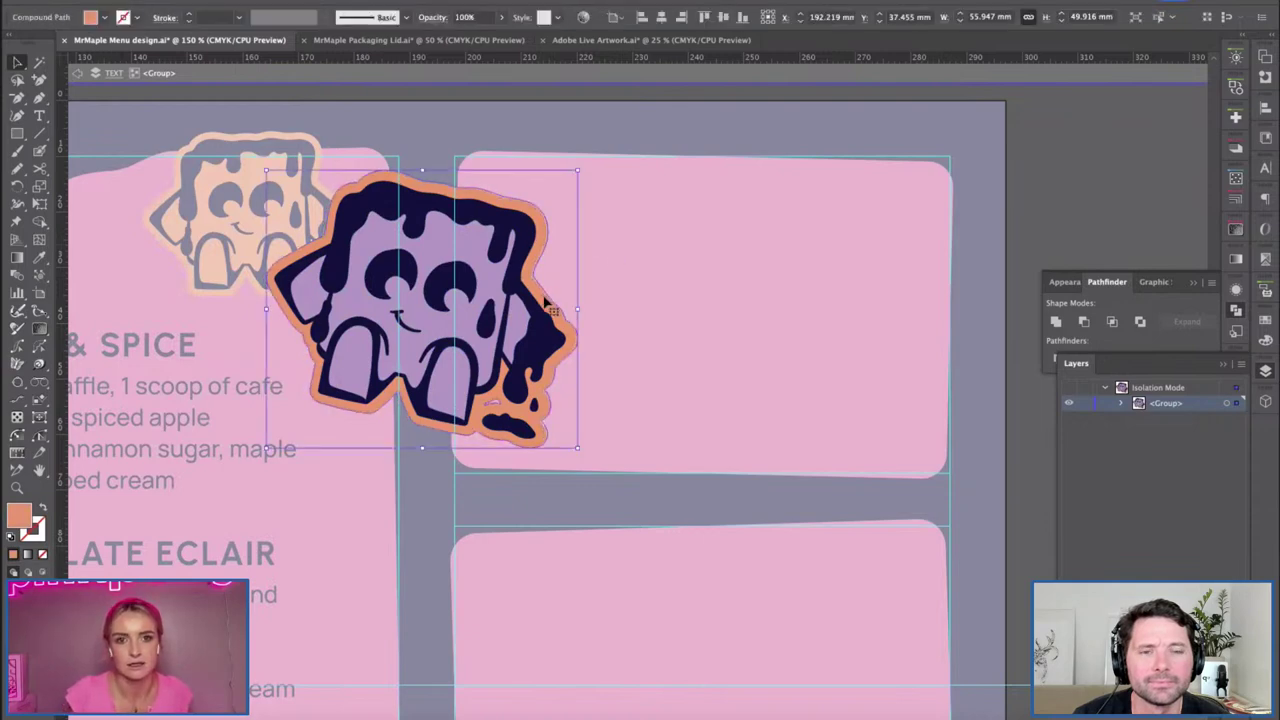
{"action": "left_click_drag", "start_coordinate": [566, 296], "coordinate": [564, 296]}
{"action": "double_click", "coordinate": [533, 293]}
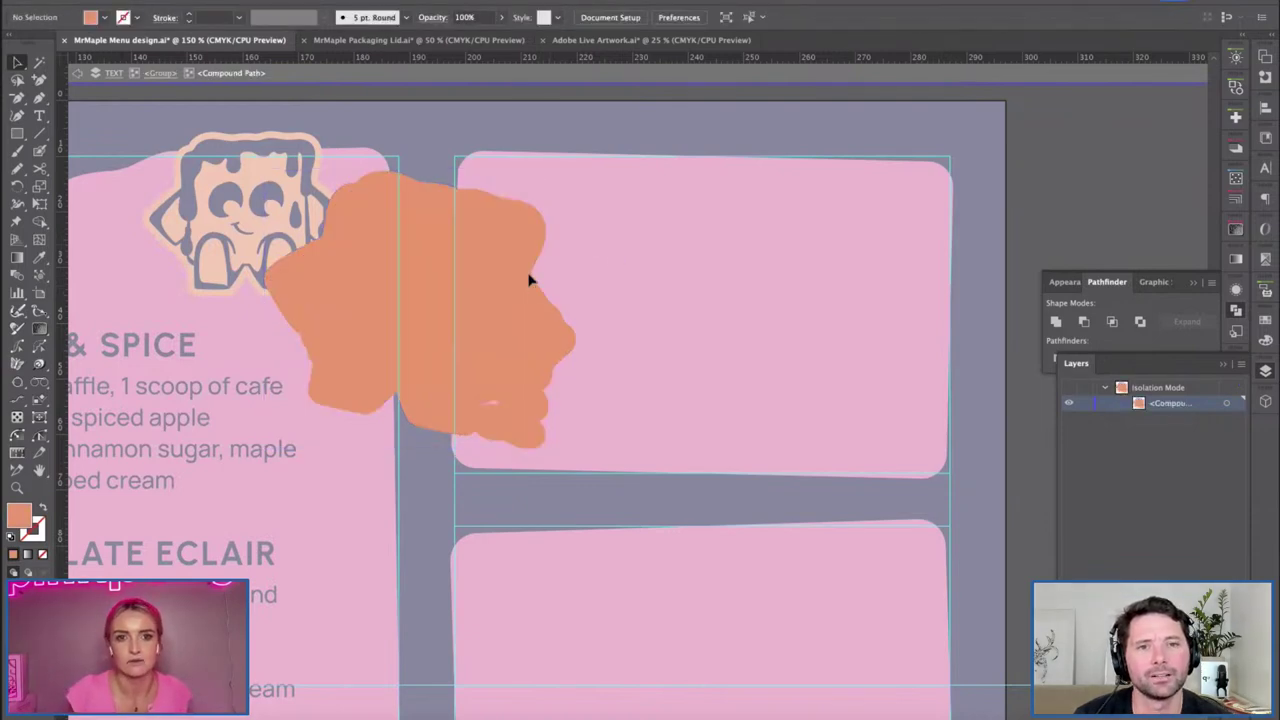
{"action": "left_click", "coordinate": [103, 17]}
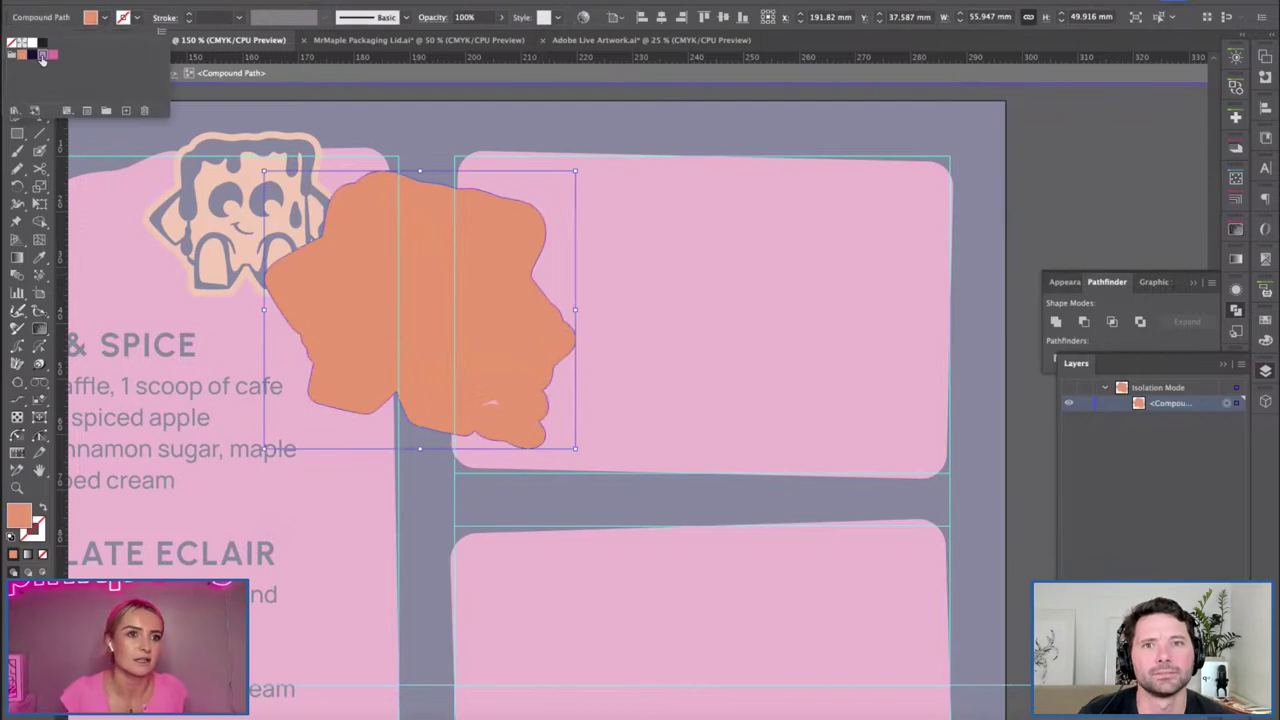
{"action": "left_click", "coordinate": [662, 332]}
{"action": "double_click", "coordinate": [648, 292]}
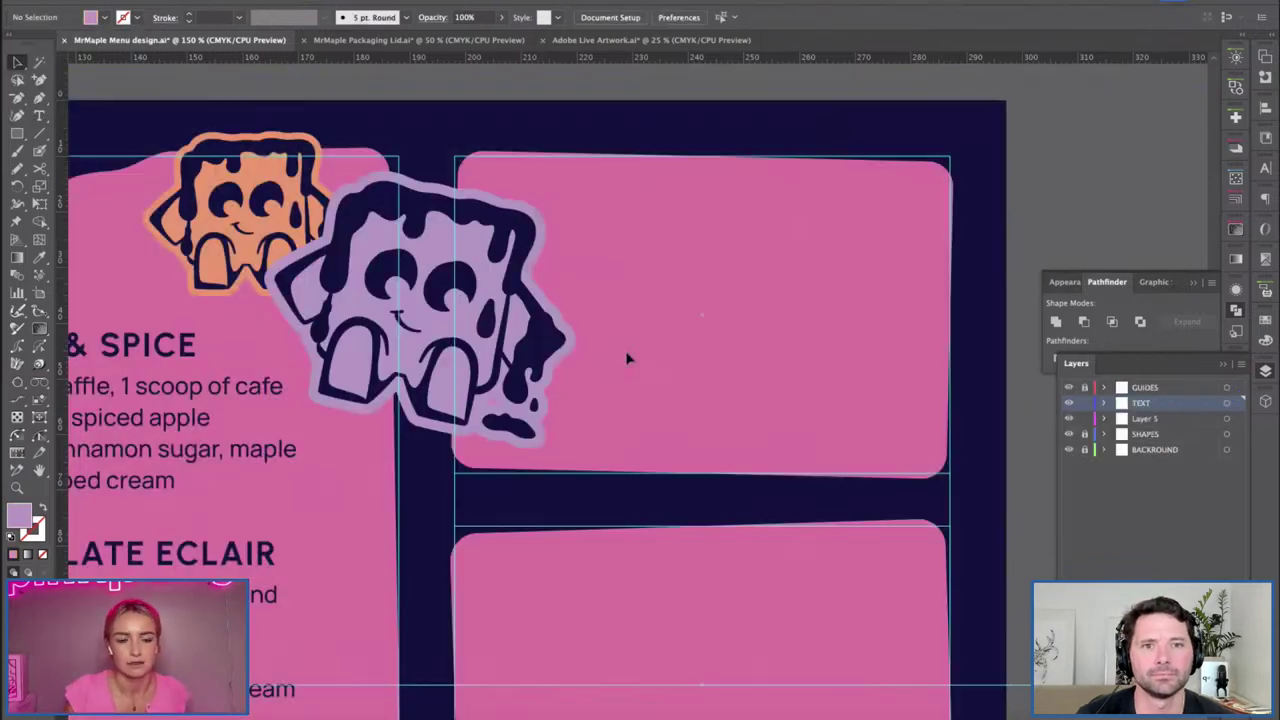
{"action": "left_click", "coordinate": [443, 320]}
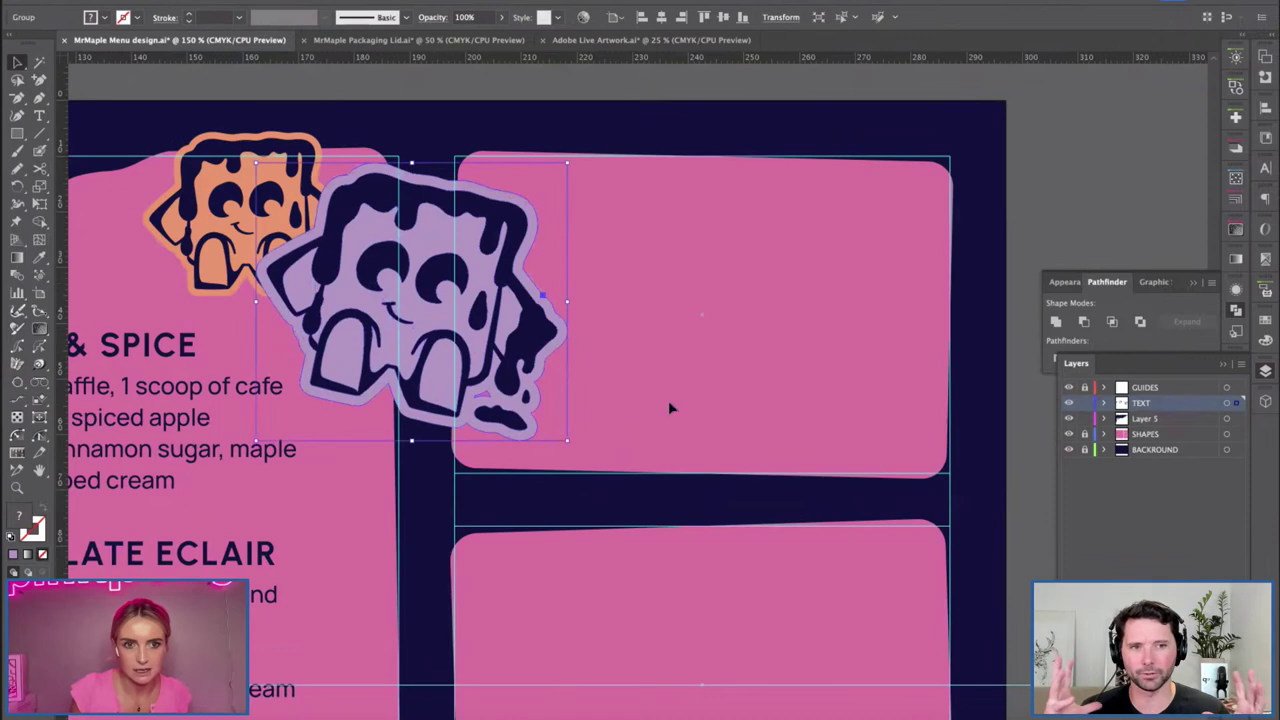
Paste an enlarged copy of the orange waffle sticker on the empty canvas above the menu.
{"action": "key", "text": "ctrl+c"}
{"action": "left_click_drag", "start_coordinate": [741, 423], "coordinate": [813, 510]}
{"action": "left_click_drag", "start_coordinate": [698, 307], "coordinate": [776, 407]}
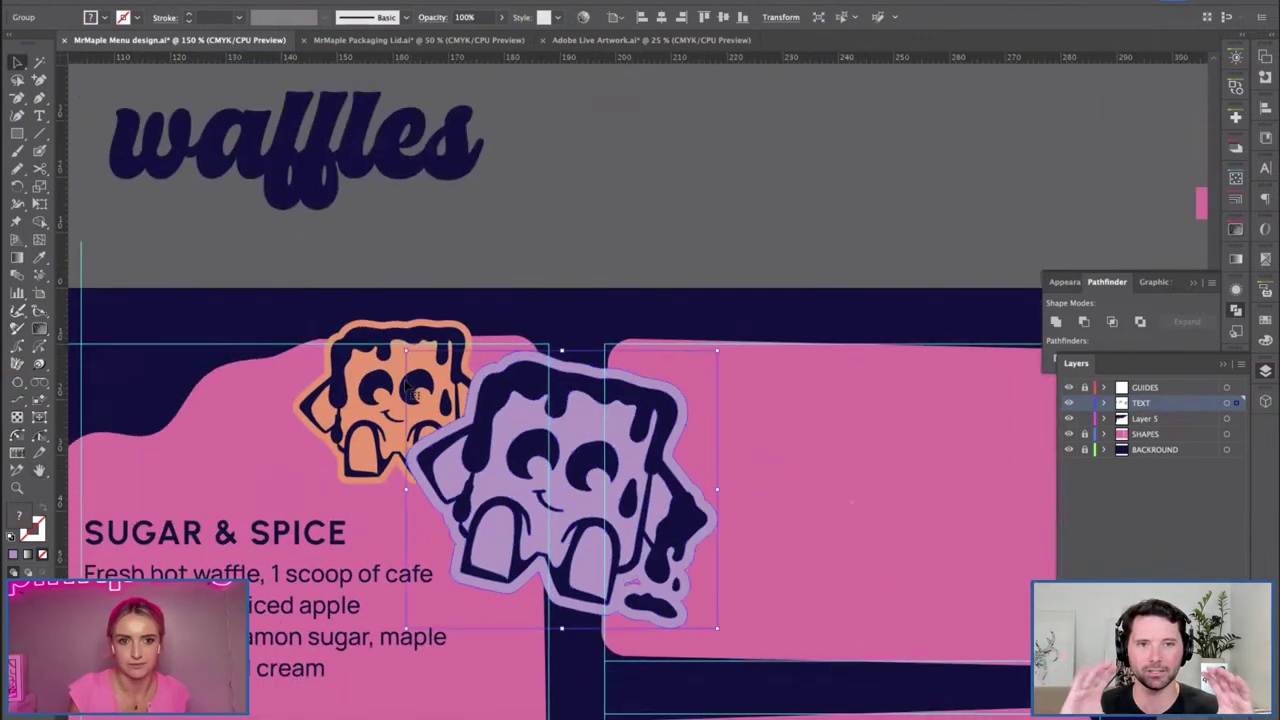
{"action": "scroll", "coordinate": [776, 407], "scroll_direction": "up", "scroll_amount": 10}
{"action": "scroll", "coordinate": [776, 407], "scroll_direction": "right", "scroll_amount": 5}
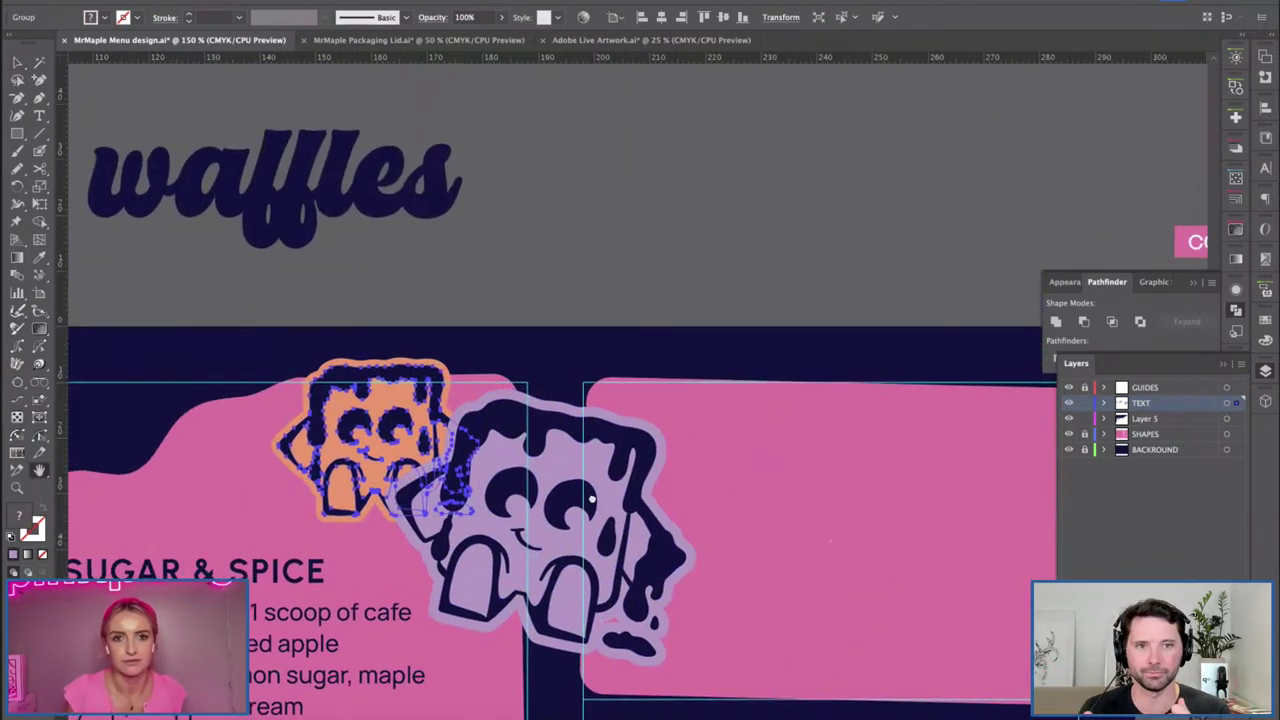
{"action": "key", "text": "v"}
{"action": "key", "text": "ctrl+v"}
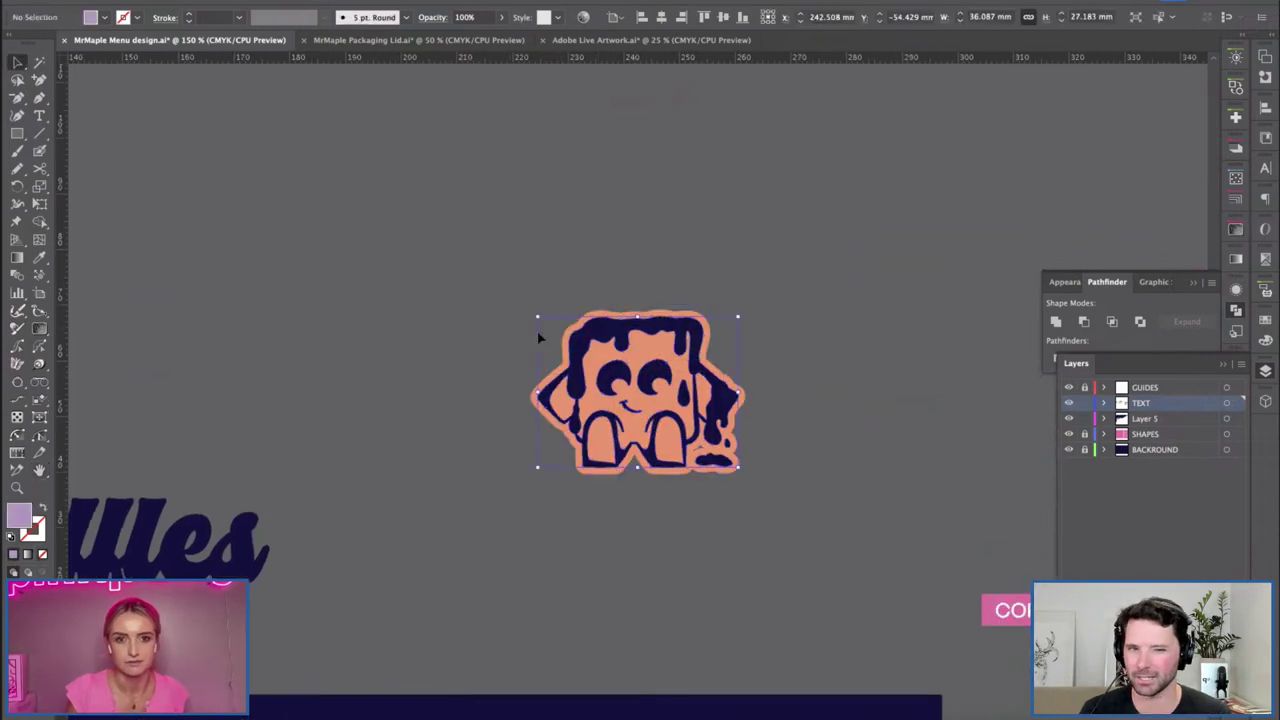
{"action": "left_click_drag", "start_coordinate": [534, 314], "coordinate": [378, 195]}
{"action": "left_click", "coordinate": [282, 266]}
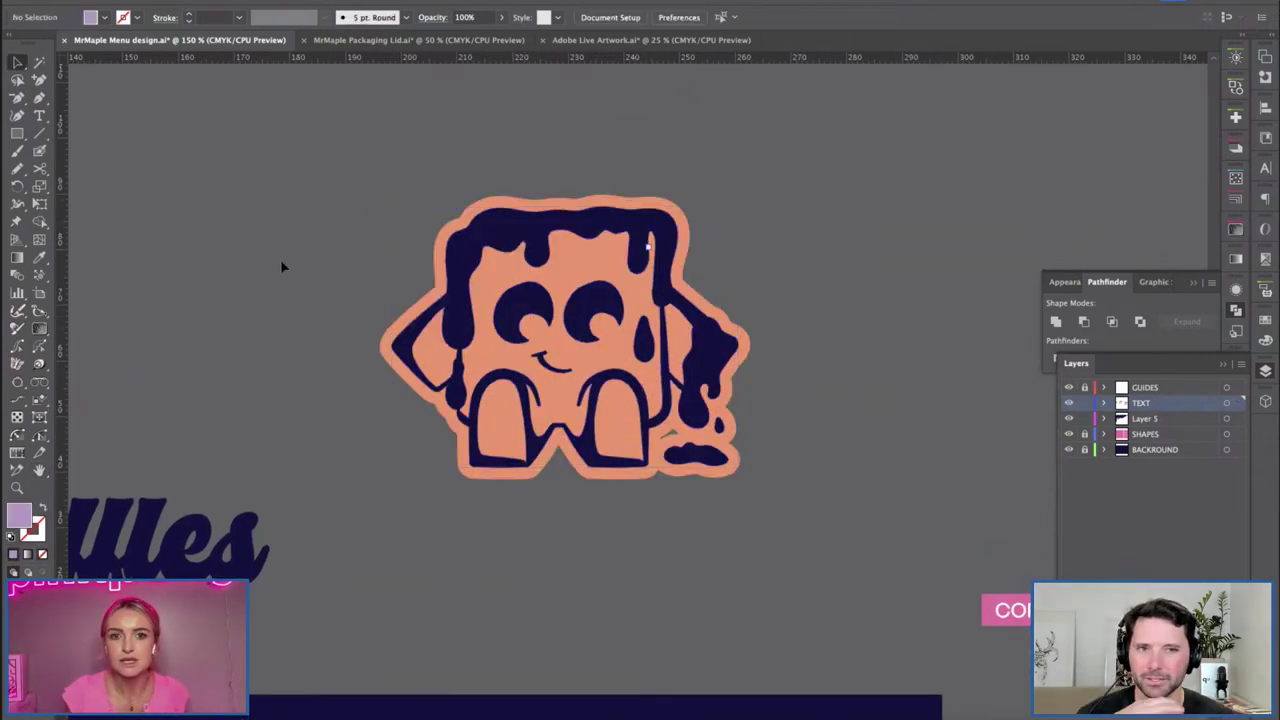
Zoom to 300% on the enlarged sticker and expand its appearance into shapes.
{"action": "left_click", "coordinate": [242, 524]}
{"action": "left_click", "coordinate": [297, 293]}
{"action": "scroll", "coordinate": [305, 315], "scroll_direction": "up", "scroll_amount": 2}
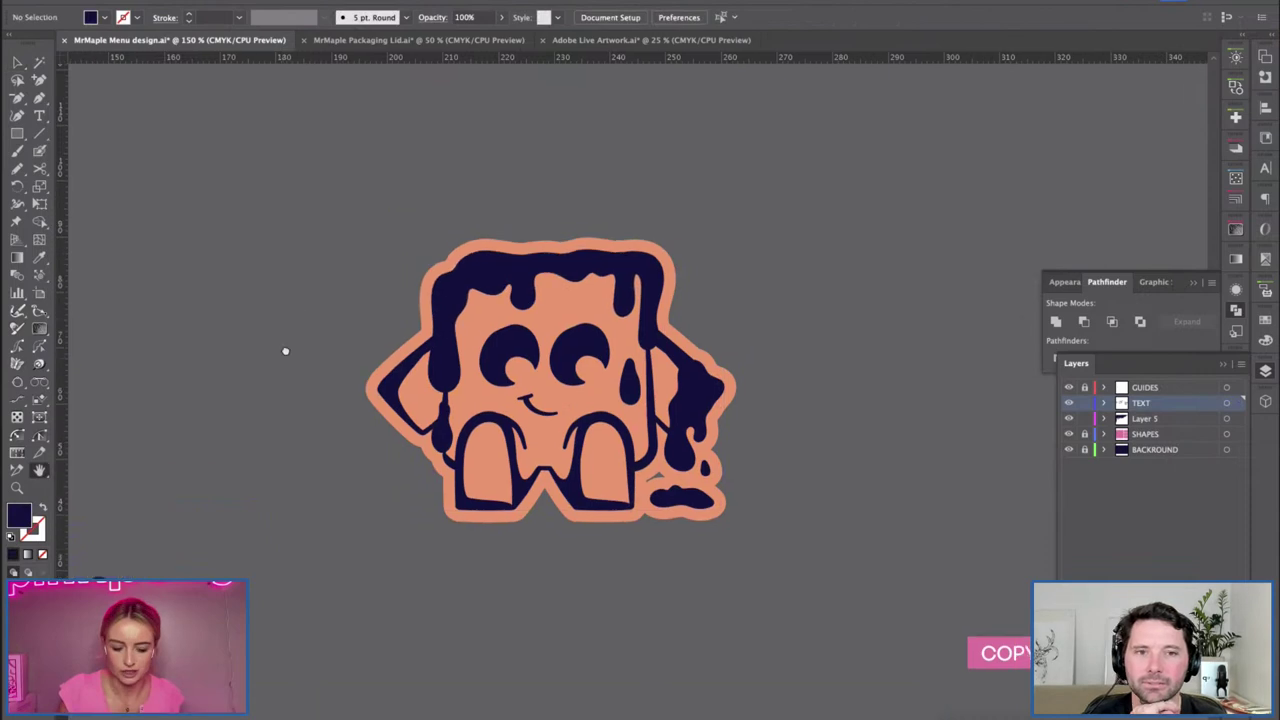
{"action": "left_click", "coordinate": [541, 372]}
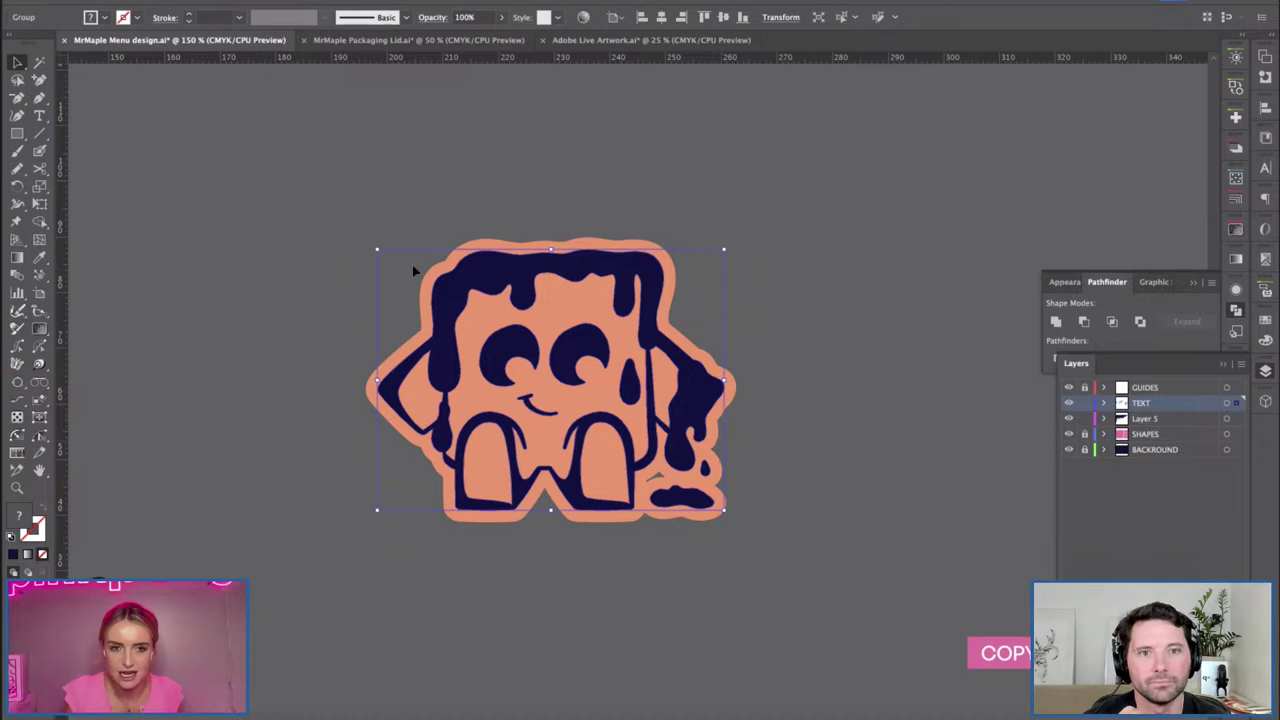
{"action": "key", "text": "super+equal"}
{"action": "key", "text": "super+equal"}
{"action": "key", "text": "g"}
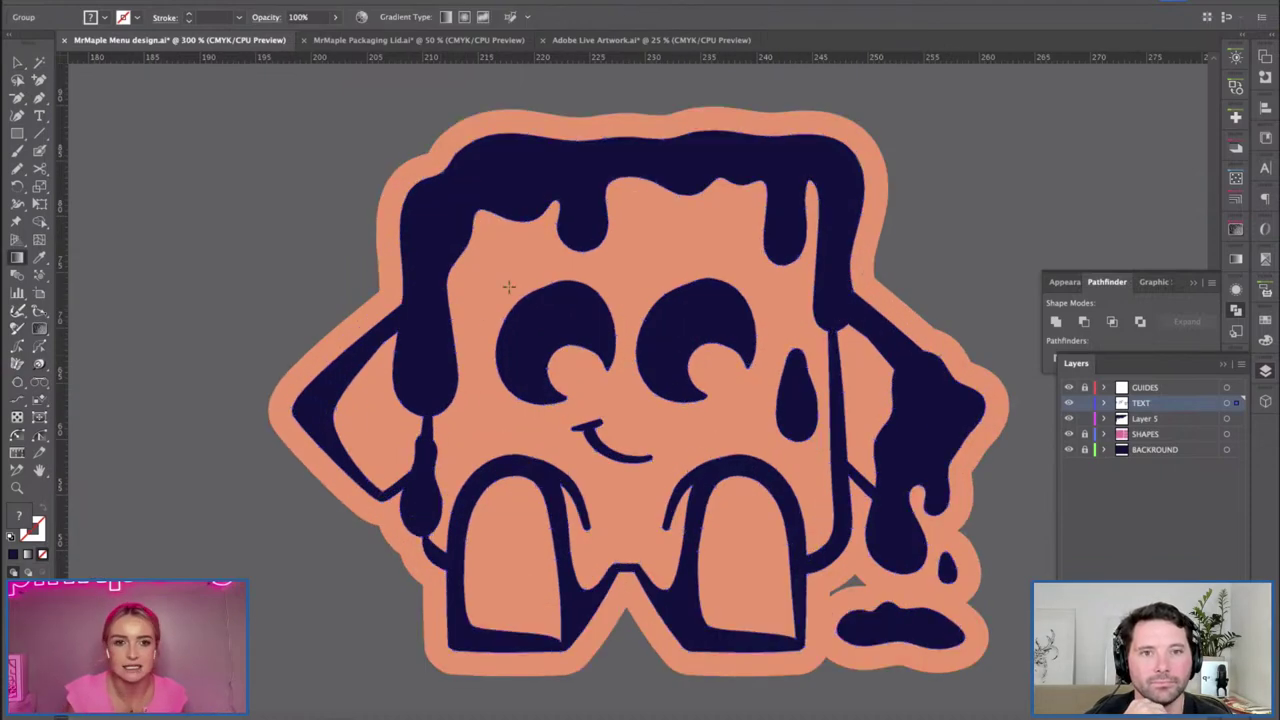
{"action": "key", "text": "v"}
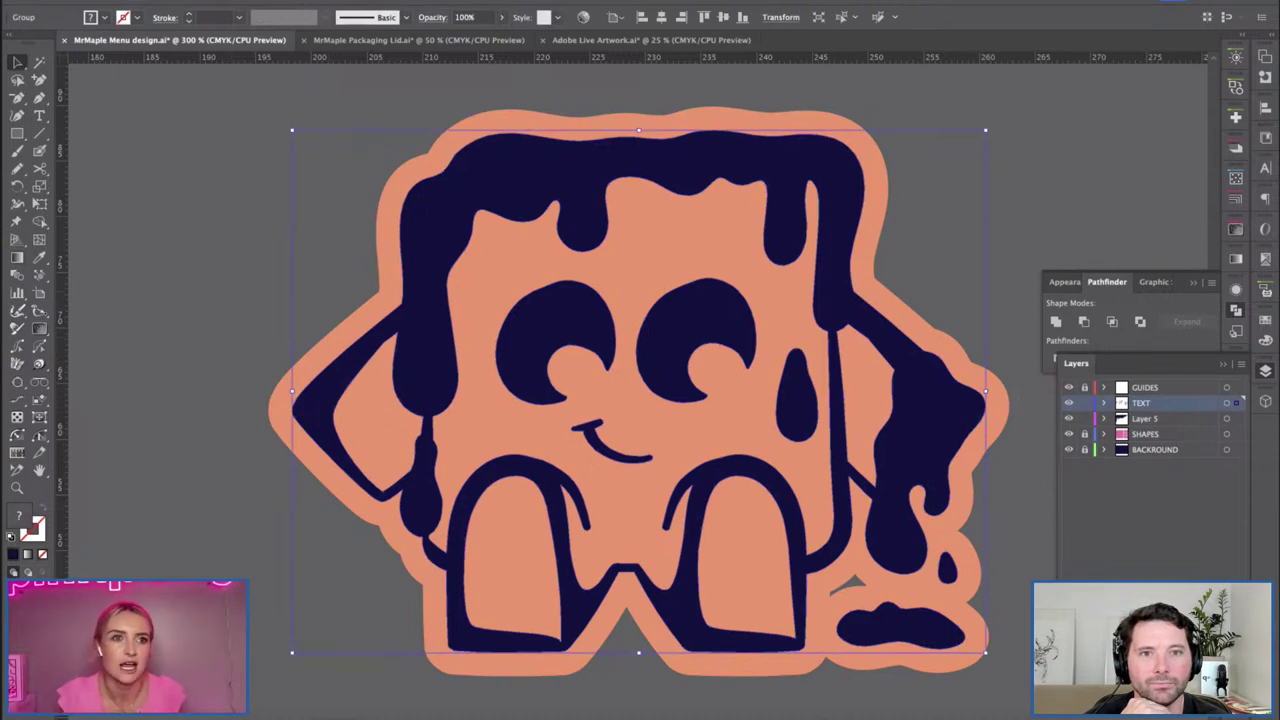
{"action": "right_click", "coordinate": [158, 310]}
{"action": "left_click", "coordinate": [200, 372]}
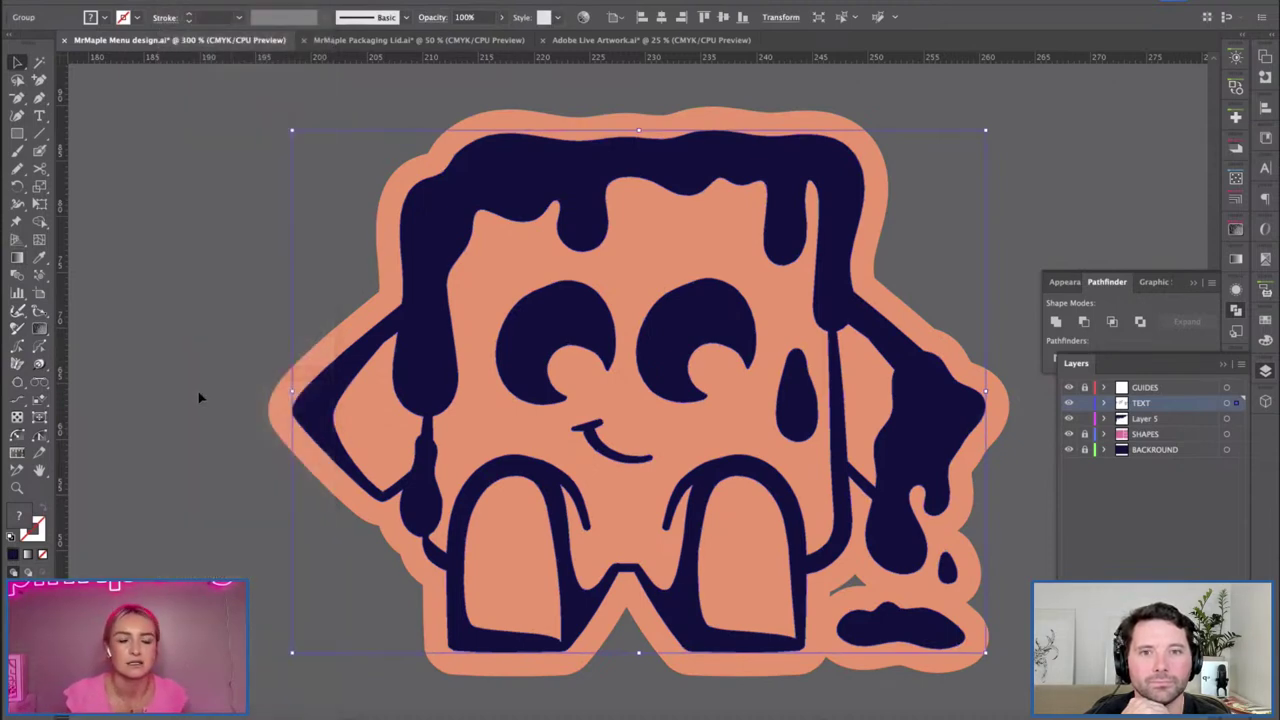
Isolate the sticker's group and select its orange face shape.
{"action": "left_click_drag", "start_coordinate": [207, 346], "coordinate": [125, 352]}
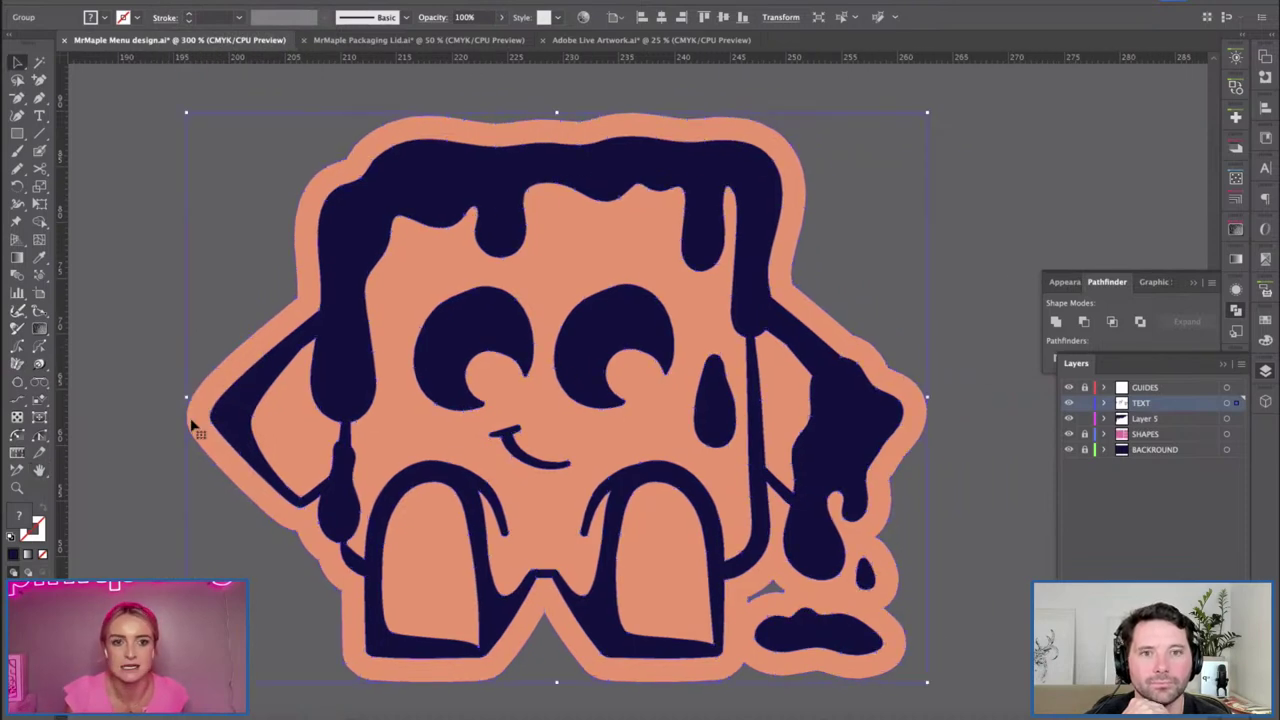
{"action": "double_click", "coordinate": [380, 420]}
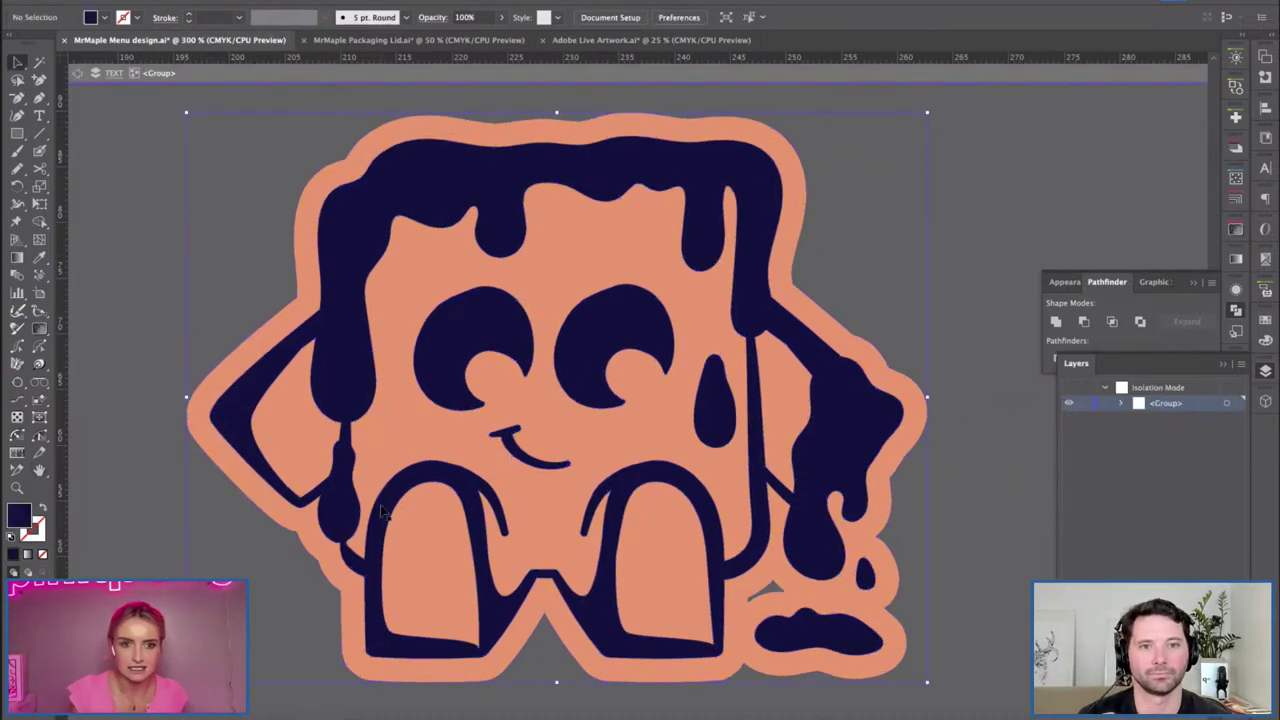
{"action": "left_click", "coordinate": [398, 445]}
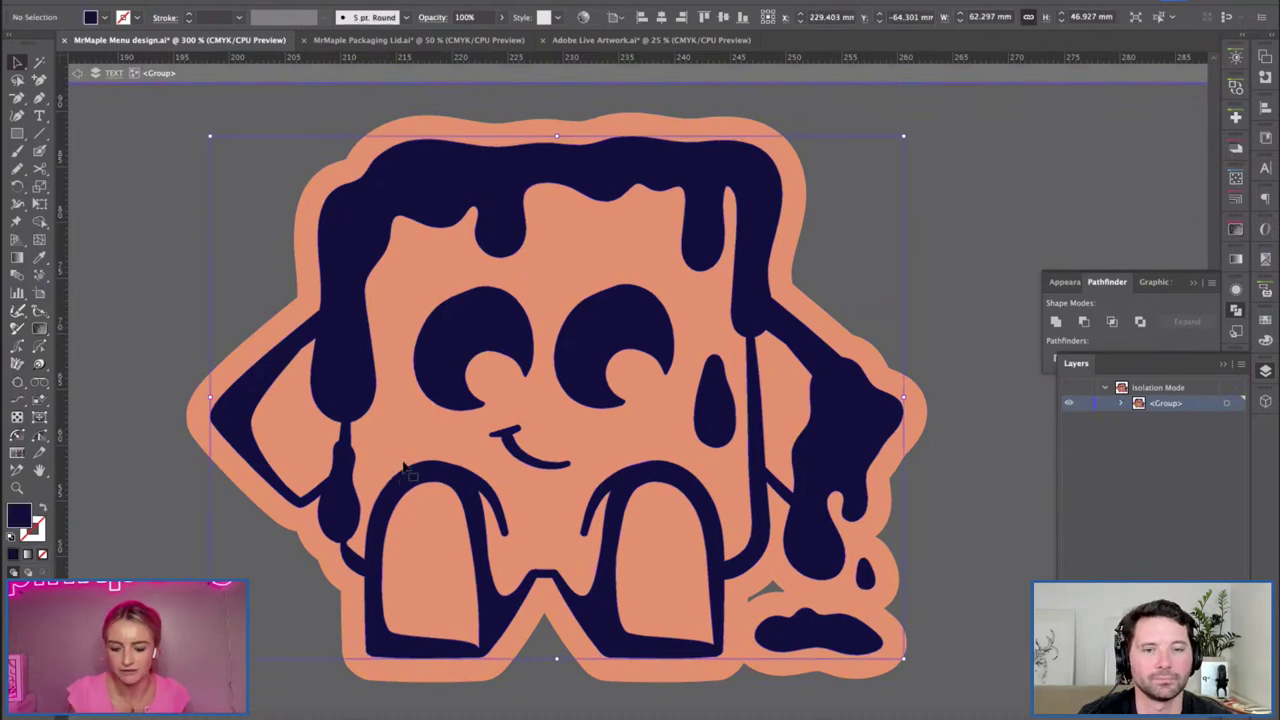
{"action": "key", "text": "Delete"}
{"action": "key", "text": "super+z"}
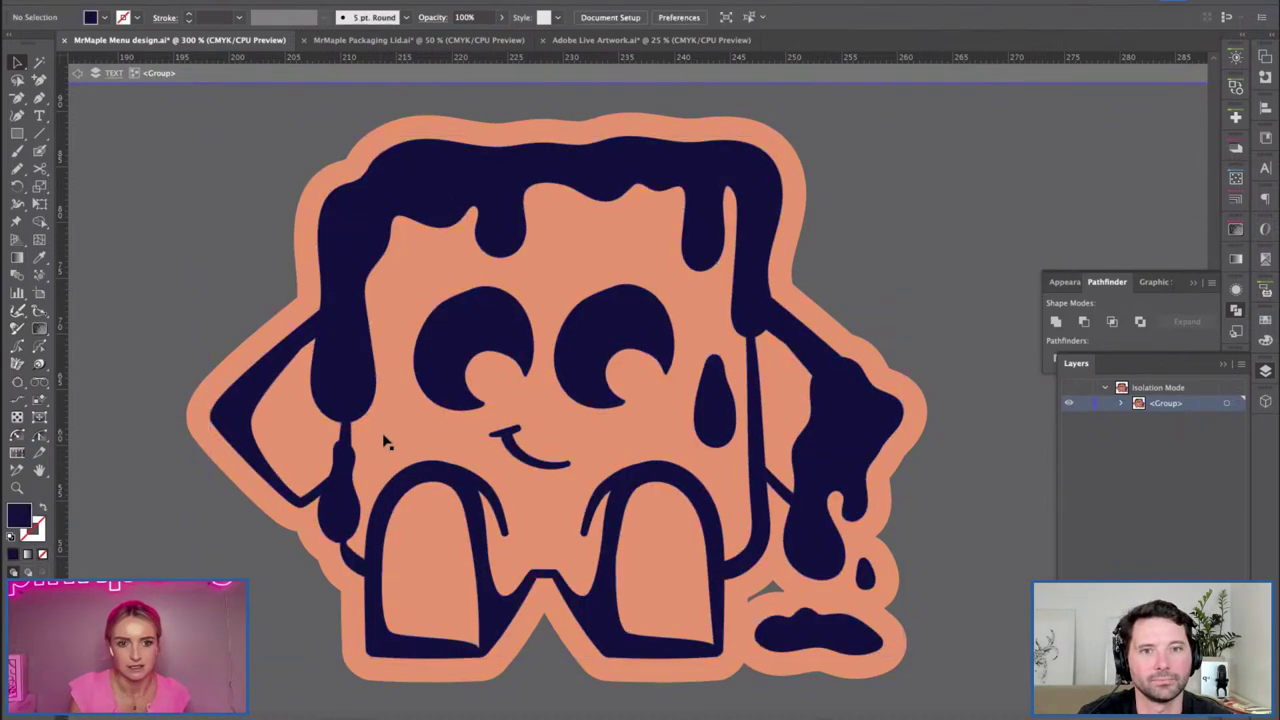
{"action": "key", "text": "super+shift+a"}
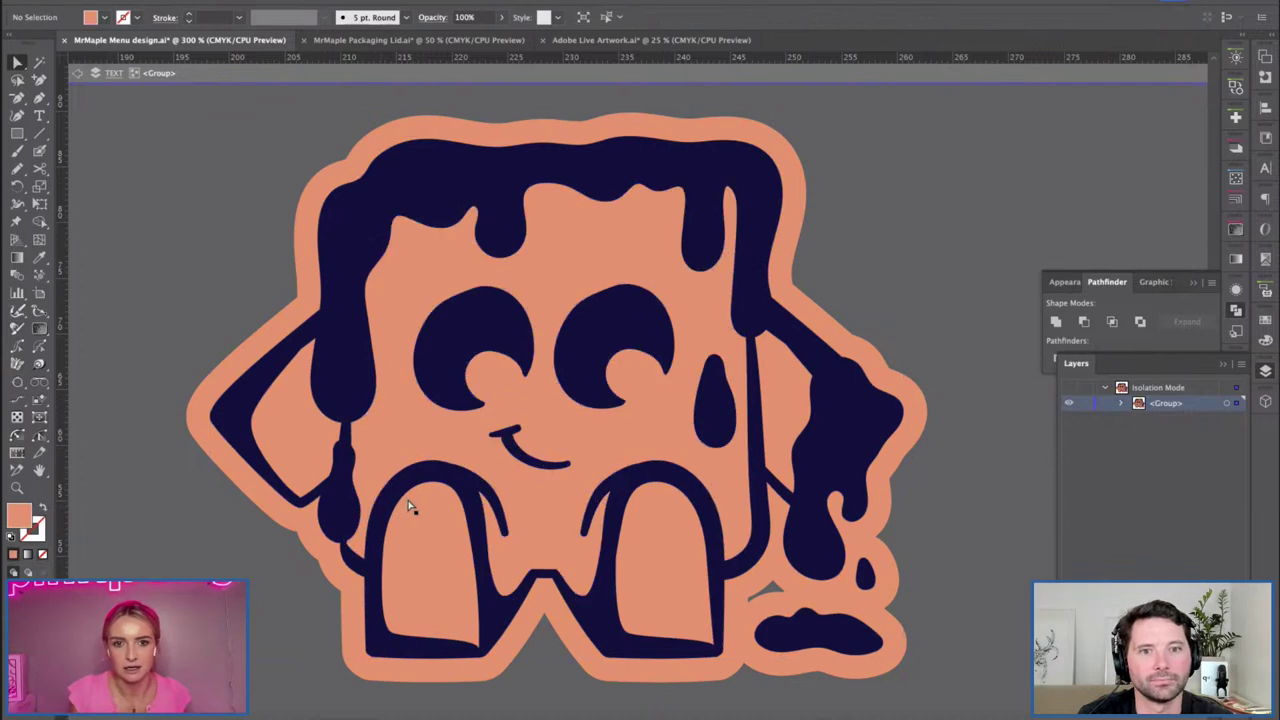
{"action": "left_click", "coordinate": [408, 507]}
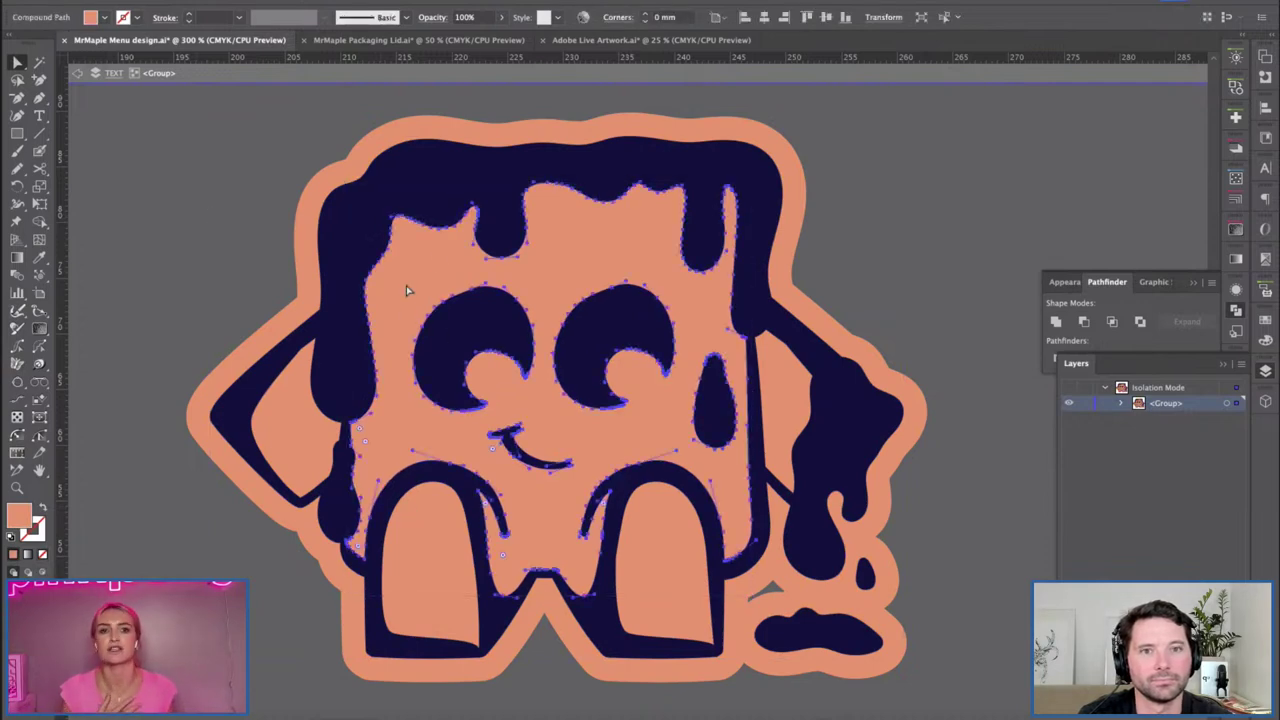
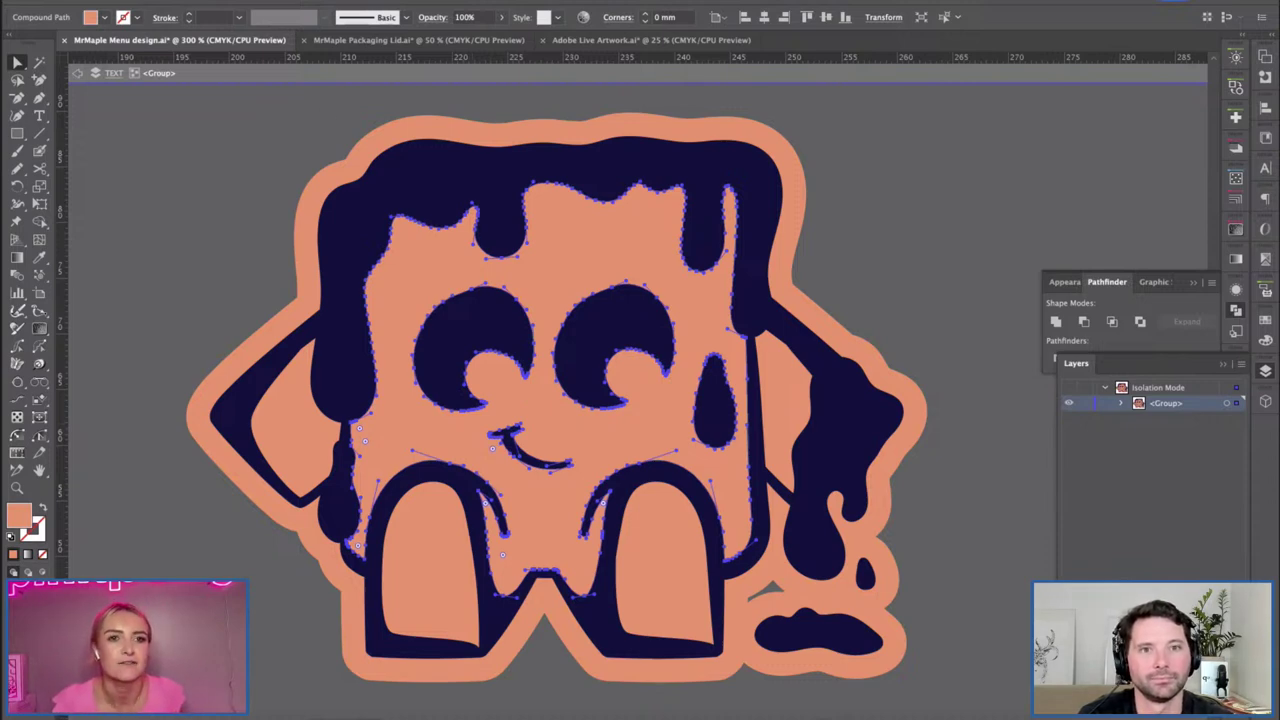
Select every orange-filled mascot shape via Same Fill Color, apply the lilac swatch, then exit isolation mode.
{"action": "left_click", "coordinate": [262, 1]}
{"action": "mouse_move", "coordinate": [261, 121]}
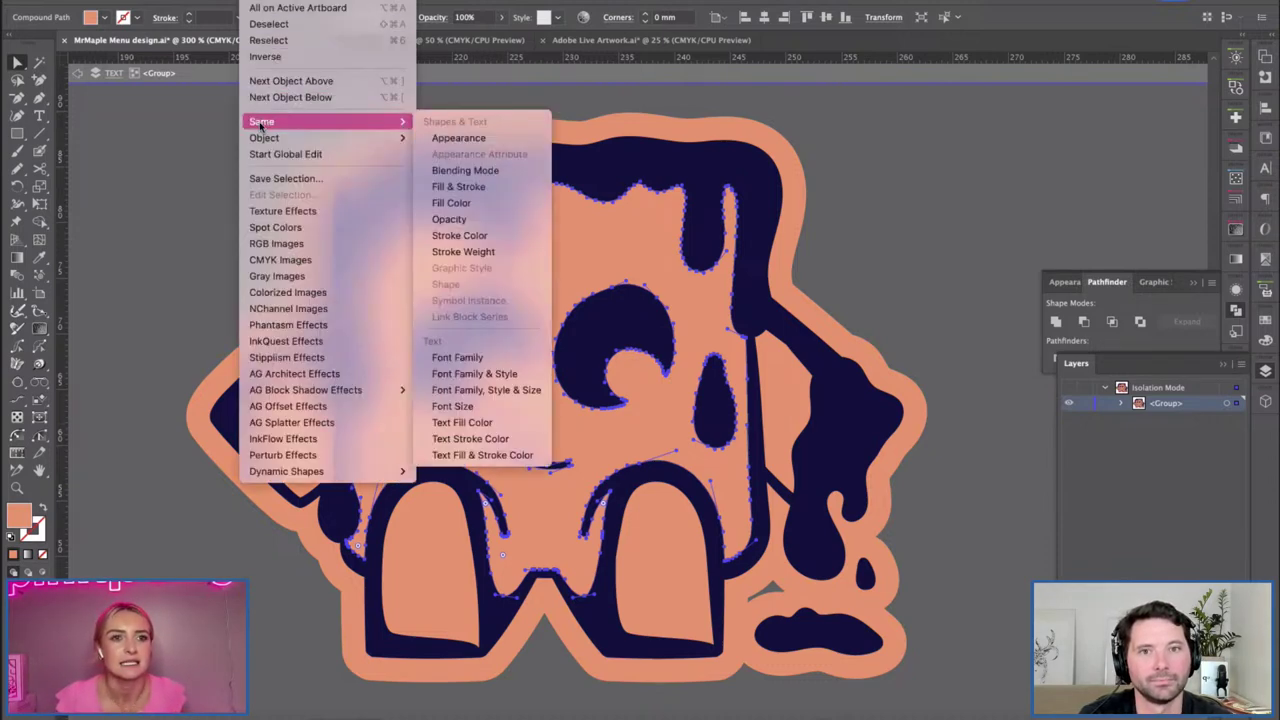
{"action": "left_click", "coordinate": [440, 205]}
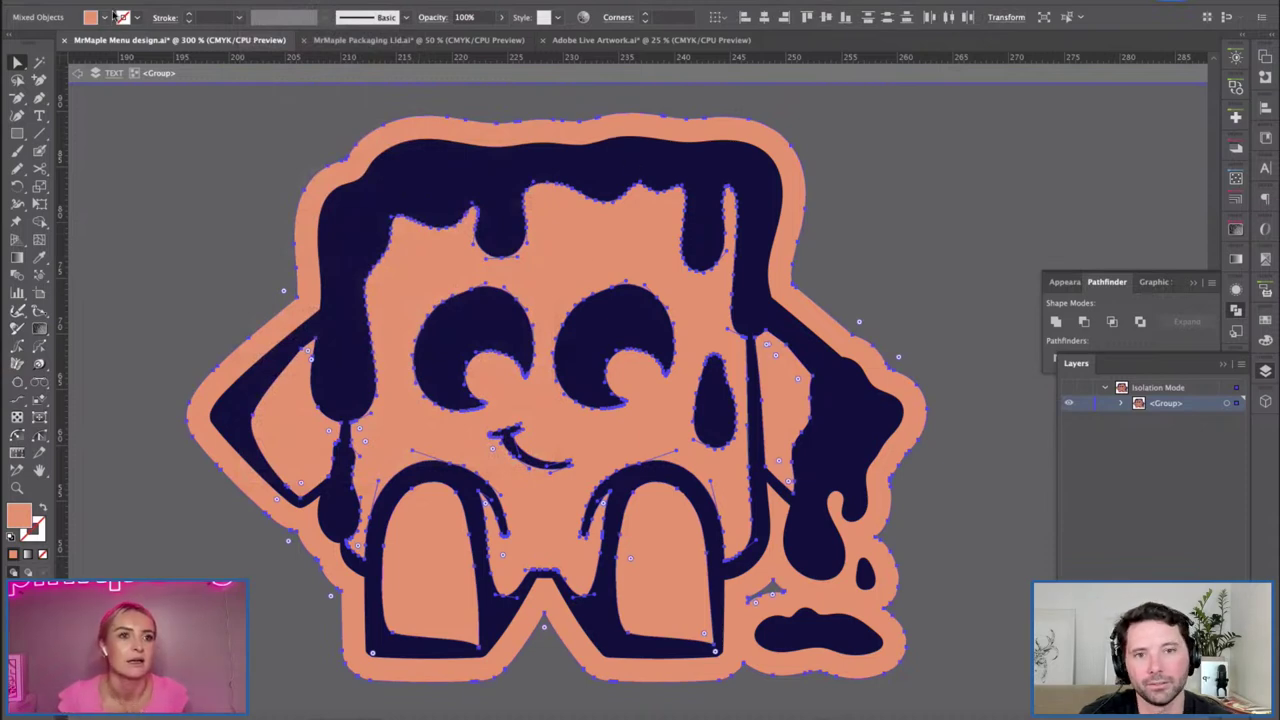
{"action": "left_click", "coordinate": [104, 17]}
{"action": "left_click", "coordinate": [41, 58]}
{"action": "left_click", "coordinate": [188, 258]}
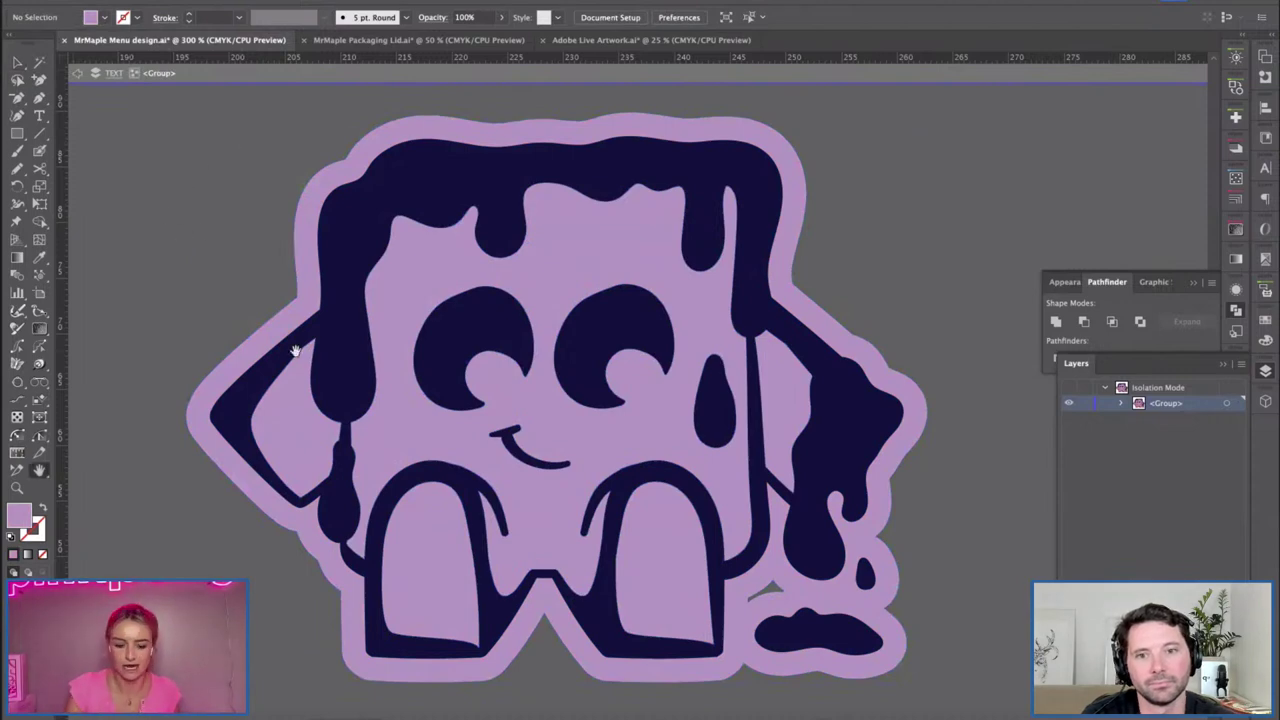
{"action": "key", "text": "ctrl+1"}
{"action": "key", "text": "Escape"}
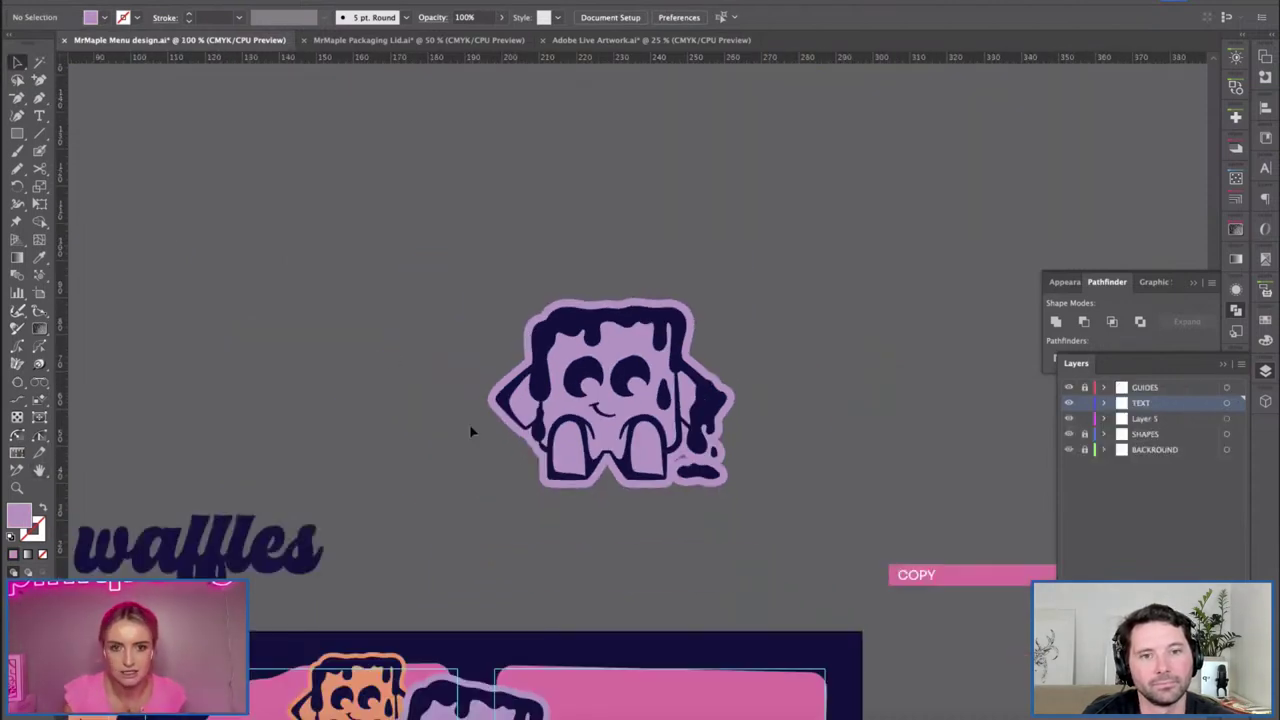
Zoom out and delete the artwork on the right-hand artboards.
{"action": "scroll", "coordinate": [500, 400], "scroll_direction": "down", "scroll_amount": 5}
{"action": "scroll", "coordinate": [500, 400], "scroll_direction": "right", "scroll_amount": 4}
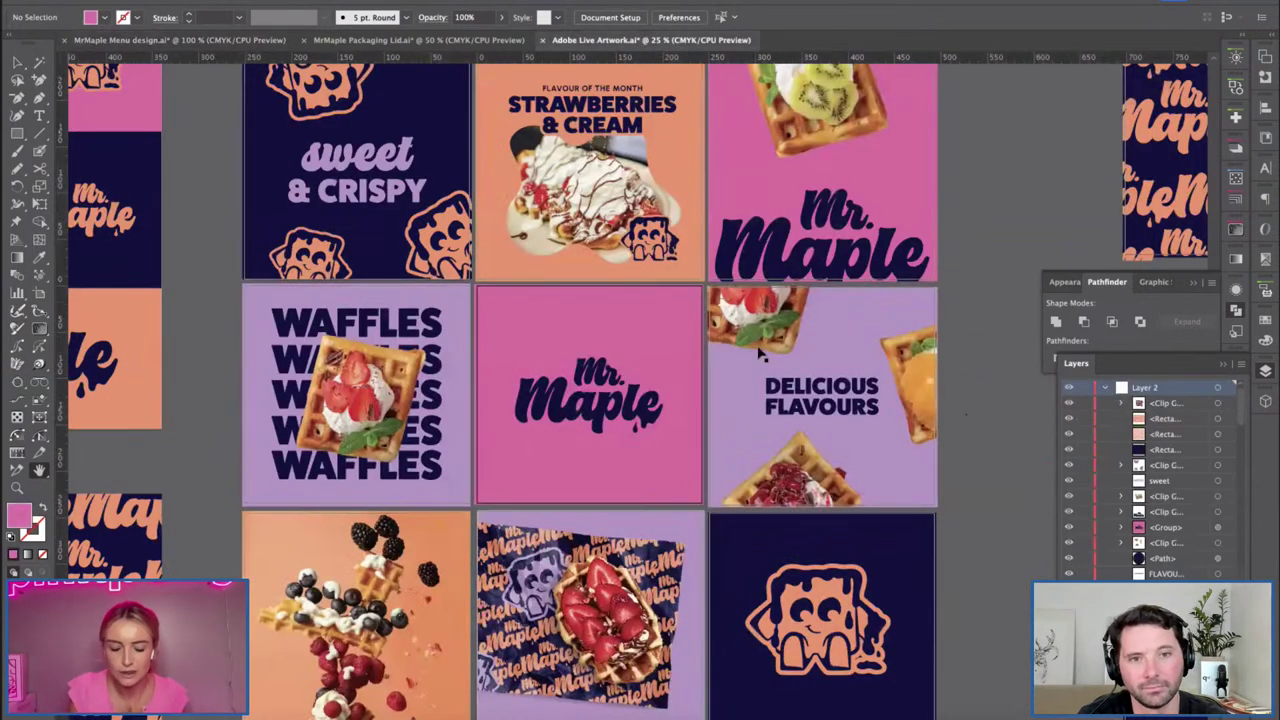
{"action": "key", "text": "ctrl+minus"}
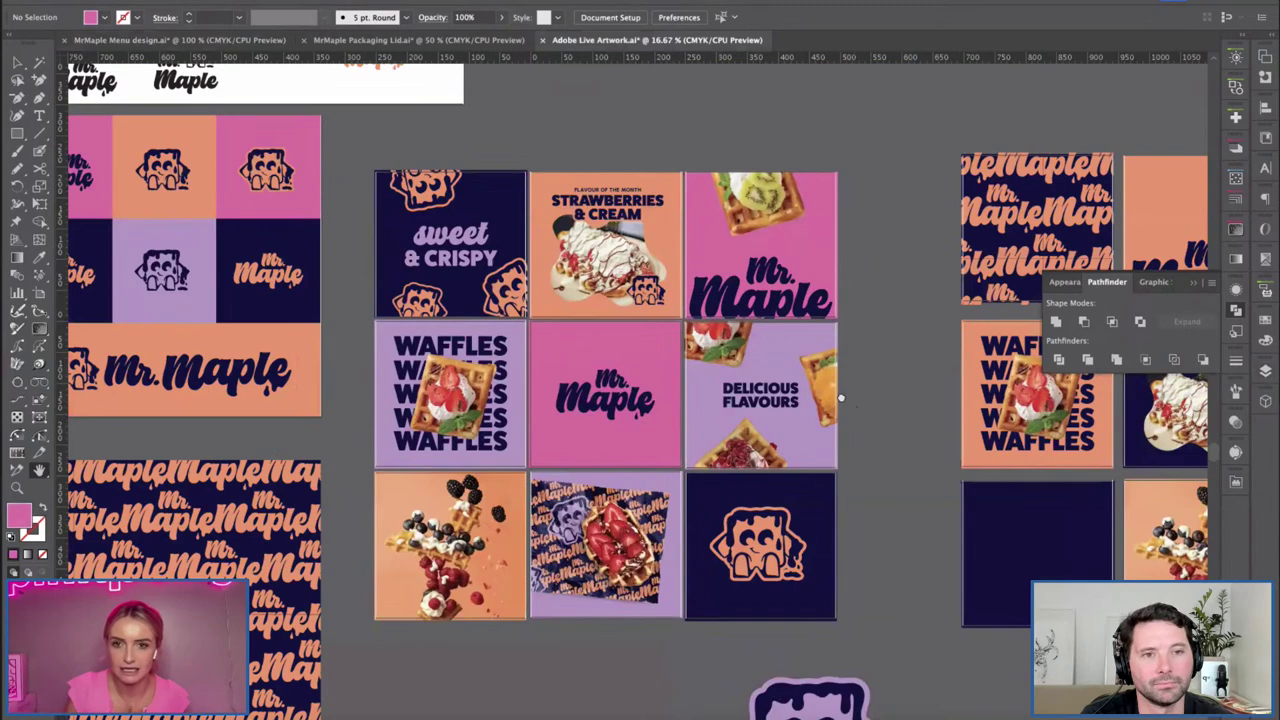
{"action": "scroll", "coordinate": [840, 398], "scroll_direction": "right", "scroll_amount": 5}
{"action": "scroll", "coordinate": [591, 569], "scroll_direction": "down", "scroll_amount": 3}
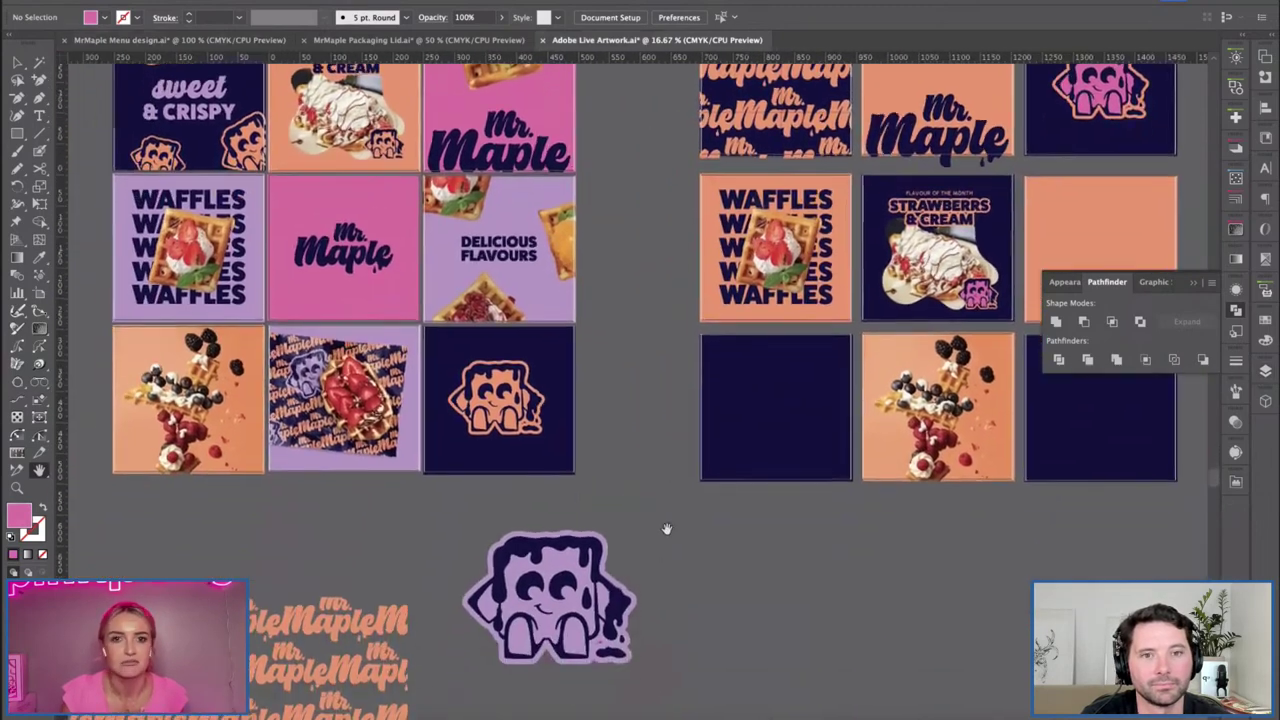
{"action": "scroll", "coordinate": [667, 528], "scroll_direction": "up", "scroll_amount": 3}
{"action": "key", "text": "v"}
{"action": "left_click", "coordinate": [890, 420]}
{"action": "key", "text": "Delete"}
Delete the eight empty right-hand artboards with the Artboard tool.
{"action": "key", "text": "shift+o"}
{"action": "left_click", "coordinate": [751, 242]}
{"action": "key", "text": "Delete"}
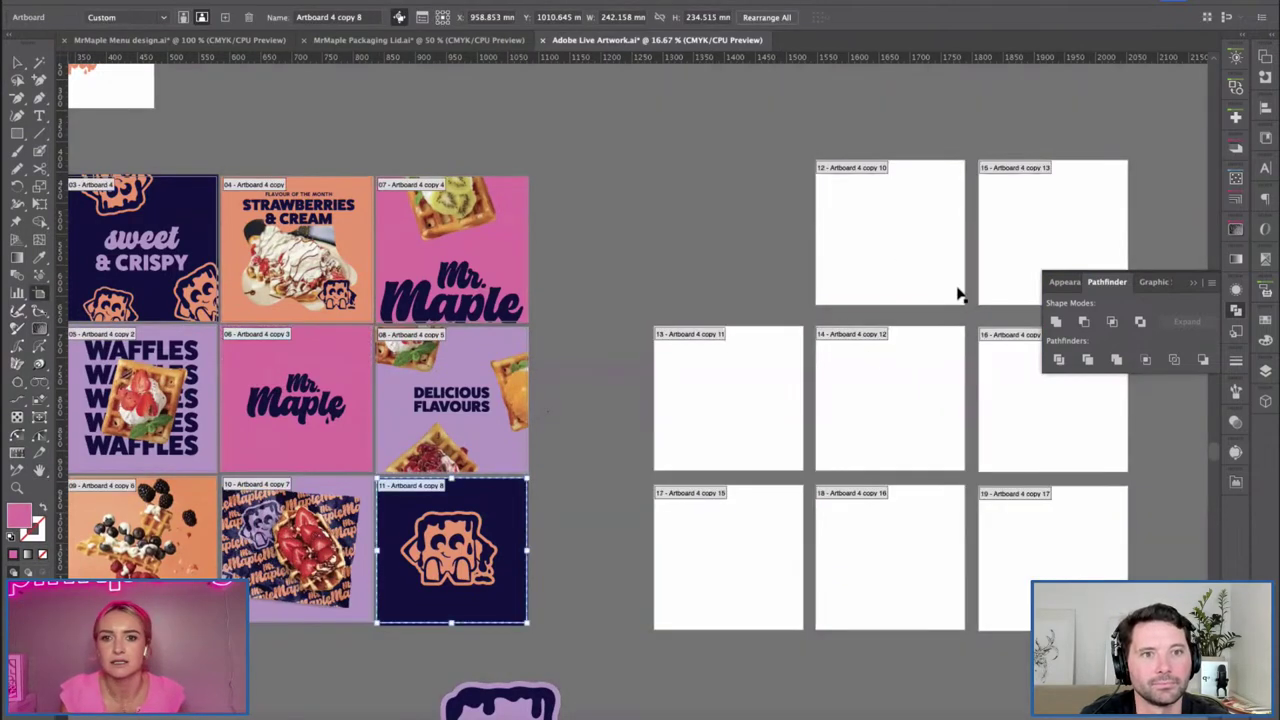
{"action": "left_click", "coordinate": [905, 255]}
{"action": "key", "text": "Delete"}
{"action": "left_click", "coordinate": [1040, 235]}
{"action": "key", "text": "Delete"}
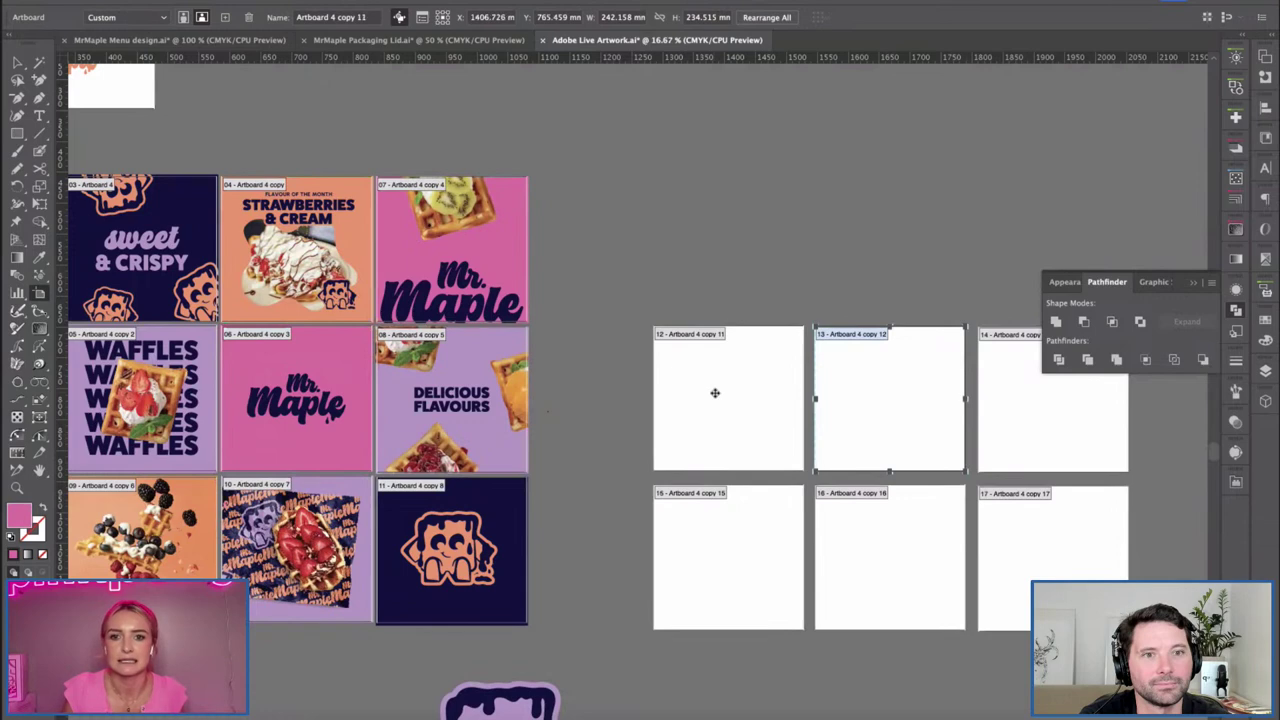
{"action": "left_click", "coordinate": [716, 393]}
{"action": "key", "text": "Delete"}
{"action": "left_click", "coordinate": [886, 413]}
{"action": "key", "text": "Delete"}
{"action": "left_click", "coordinate": [1011, 457]}
{"action": "key", "text": "Delete"}
{"action": "left_click", "coordinate": [1020, 569]}
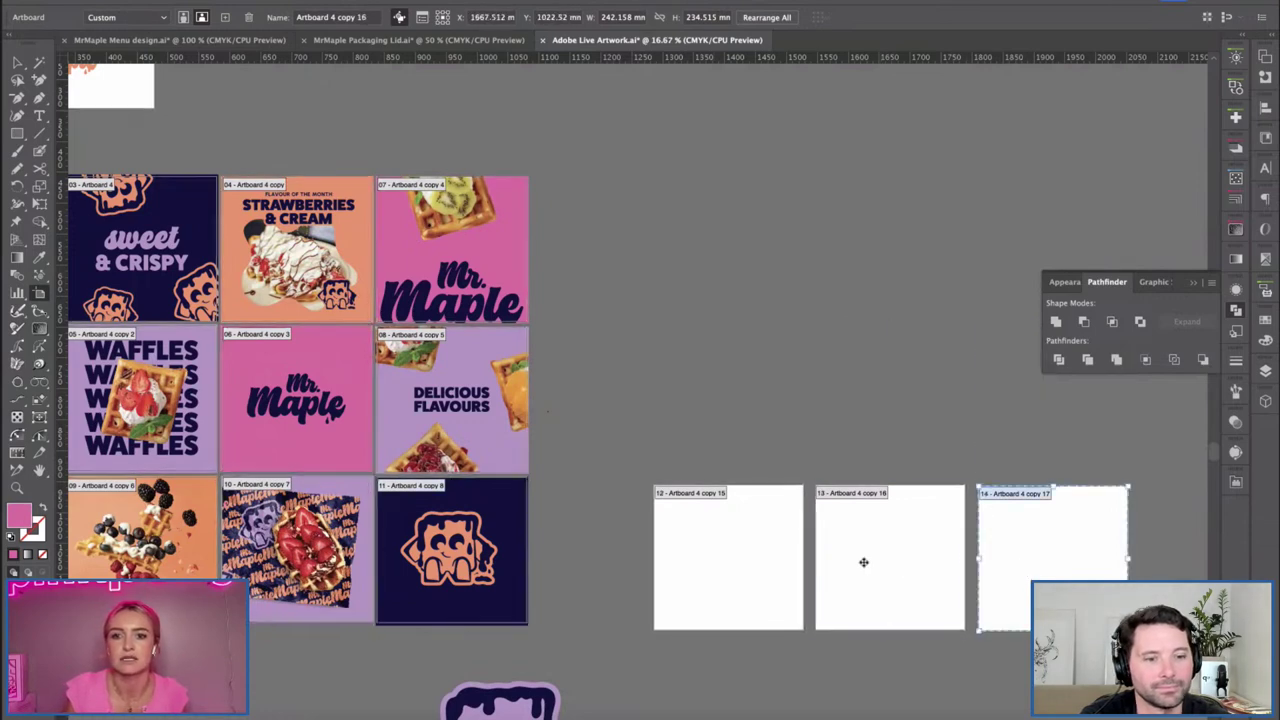
{"action": "key", "text": "Delete"}
{"action": "left_click", "coordinate": [863, 560]}
{"action": "key", "text": "Delete"}
{"action": "key", "text": "Delete"}
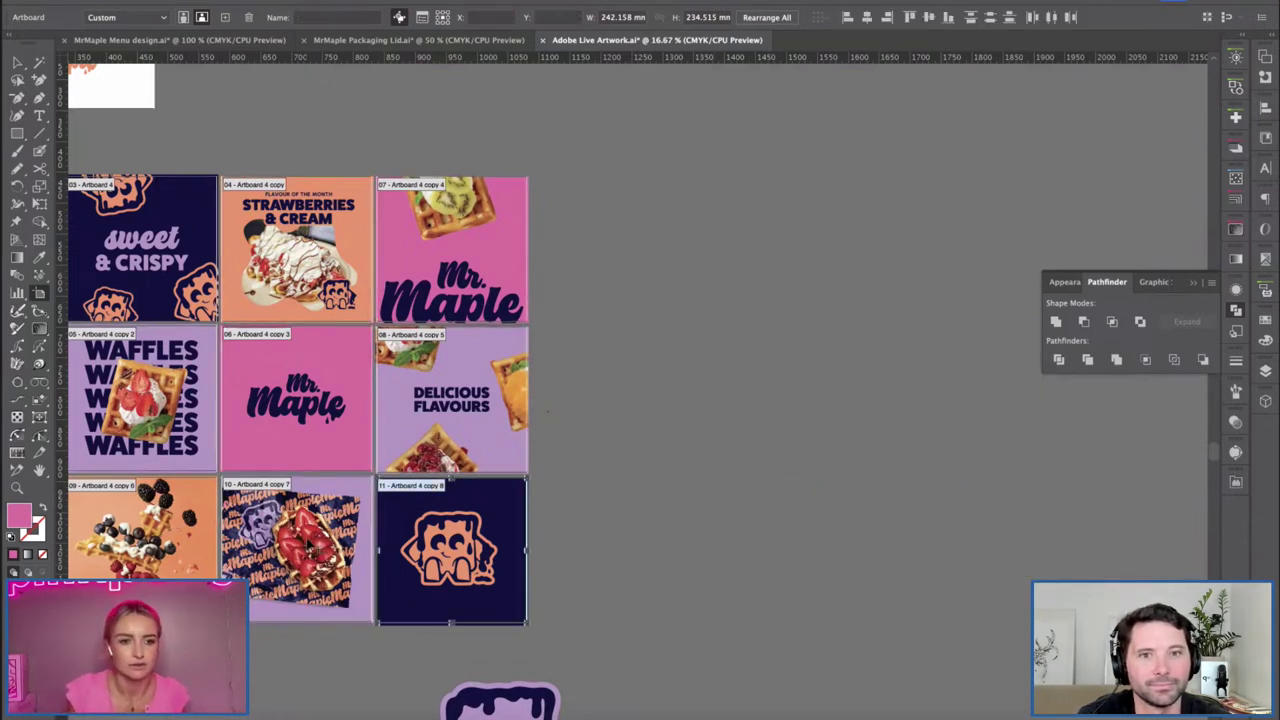
Alt-drag all artboards to duplicate the 3x3 grid, then marquee-select the duplicate's artwork.
{"action": "key", "text": "ctrl+a"}
{"action": "left_click_drag", "start_coordinate": [158, 248], "coordinate": [680, 266]}
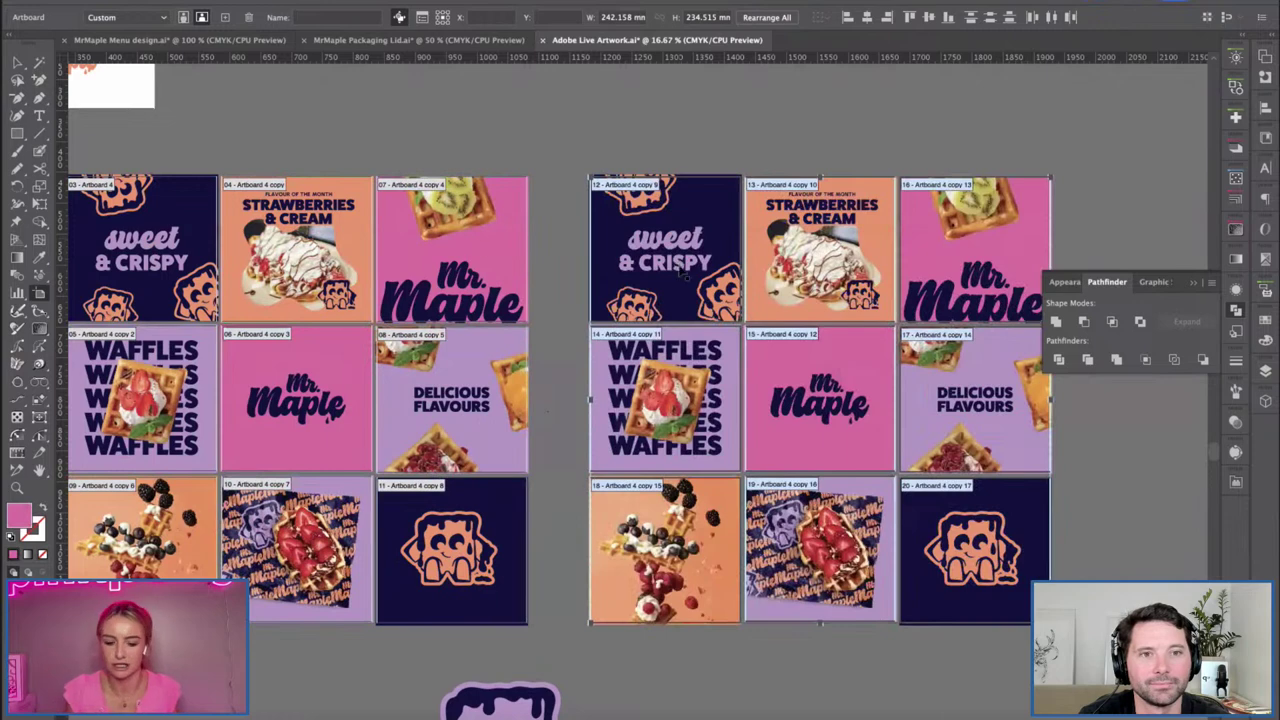
{"action": "key", "text": "ctrl+shift+a"}
{"action": "left_click_drag", "start_coordinate": [572, 248], "coordinate": [354, 253]}
{"action": "key", "text": "v"}
{"action": "left_click_drag", "start_coordinate": [397, 138], "coordinate": [861, 661]}
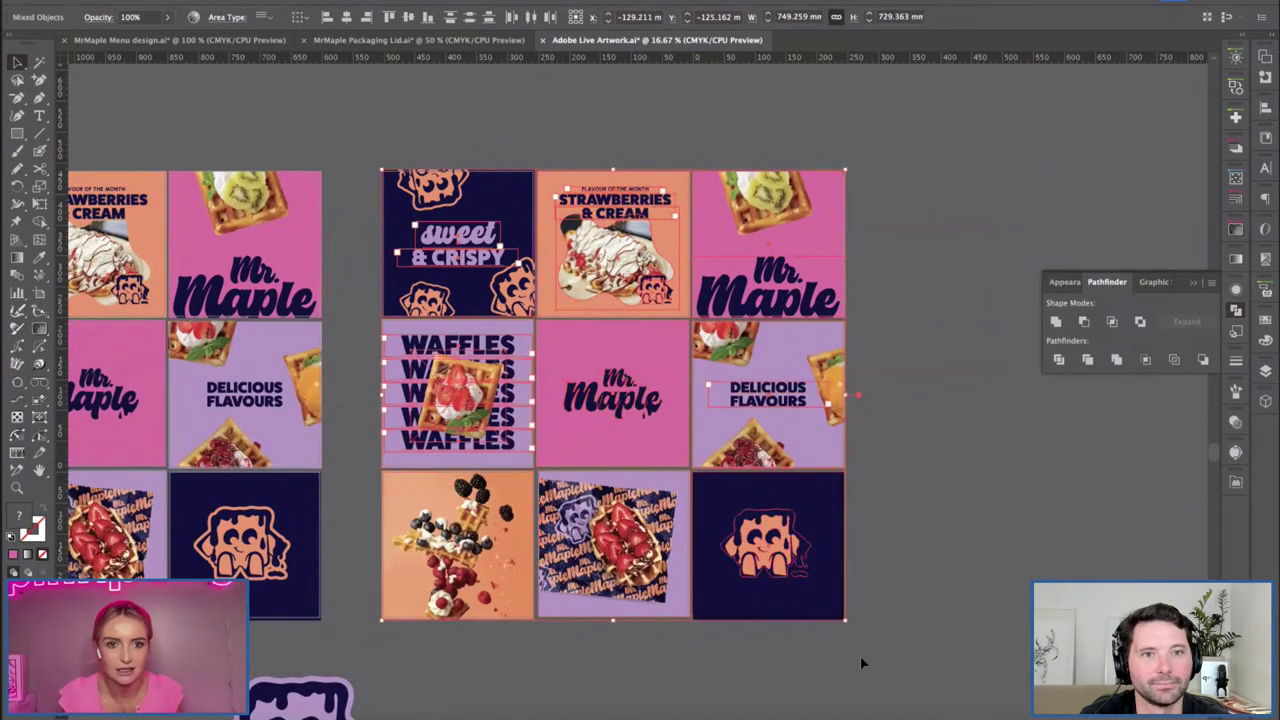
Delete the small mascot from the duplicate grid's bottom-right post.
{"action": "right_click", "coordinate": [584, 325]}
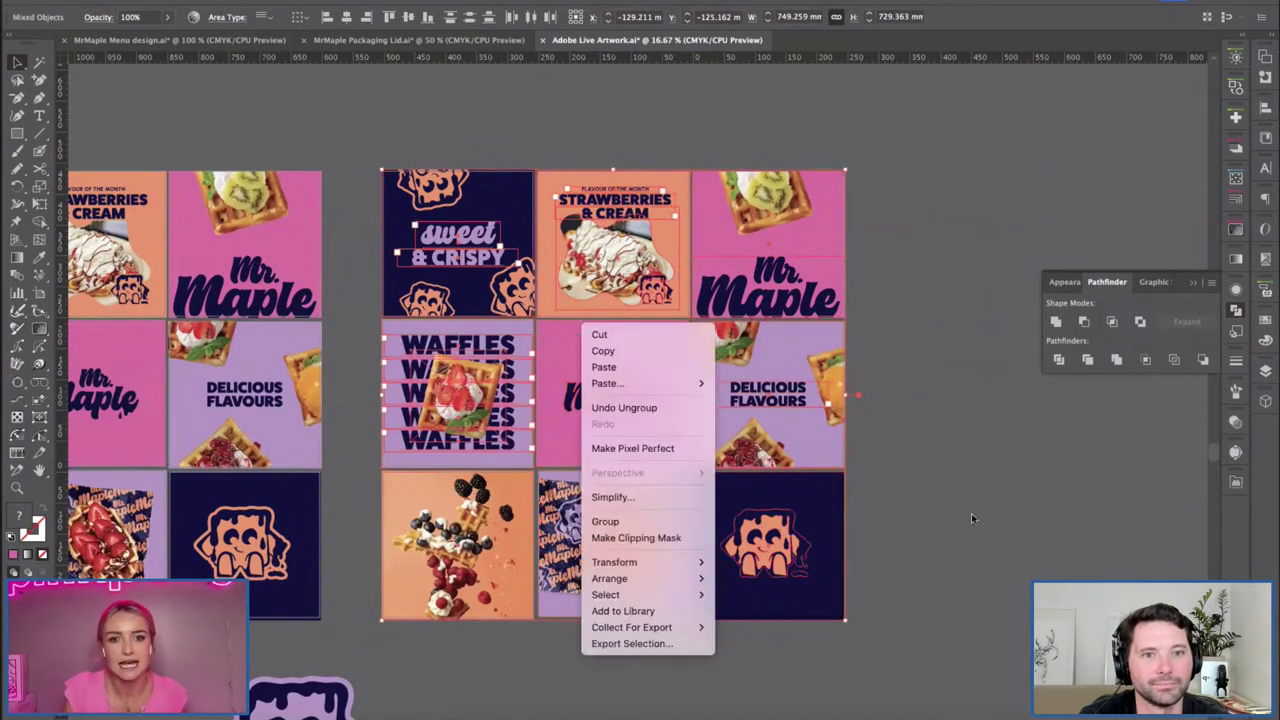
{"action": "key", "text": "Escape"}
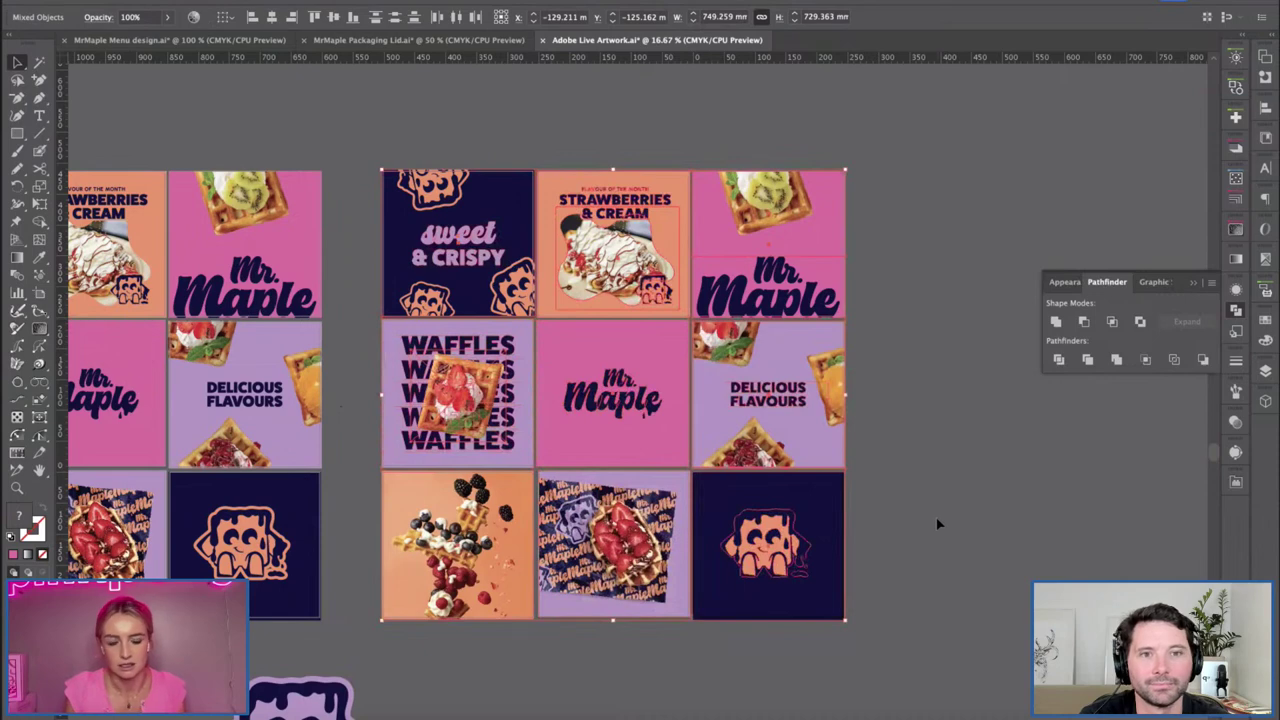
{"action": "left_click", "coordinate": [938, 523]}
{"action": "left_click", "coordinate": [445, 200]}
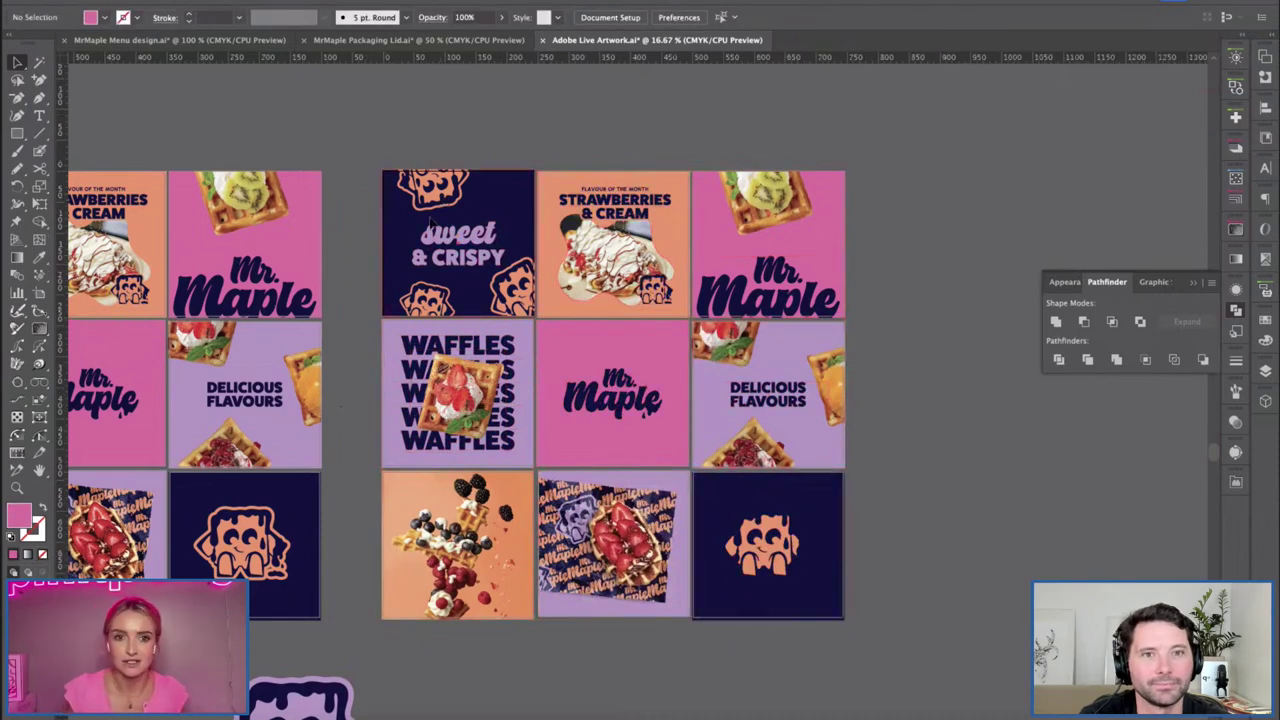
{"action": "key", "text": "ctrl+alt+a"}
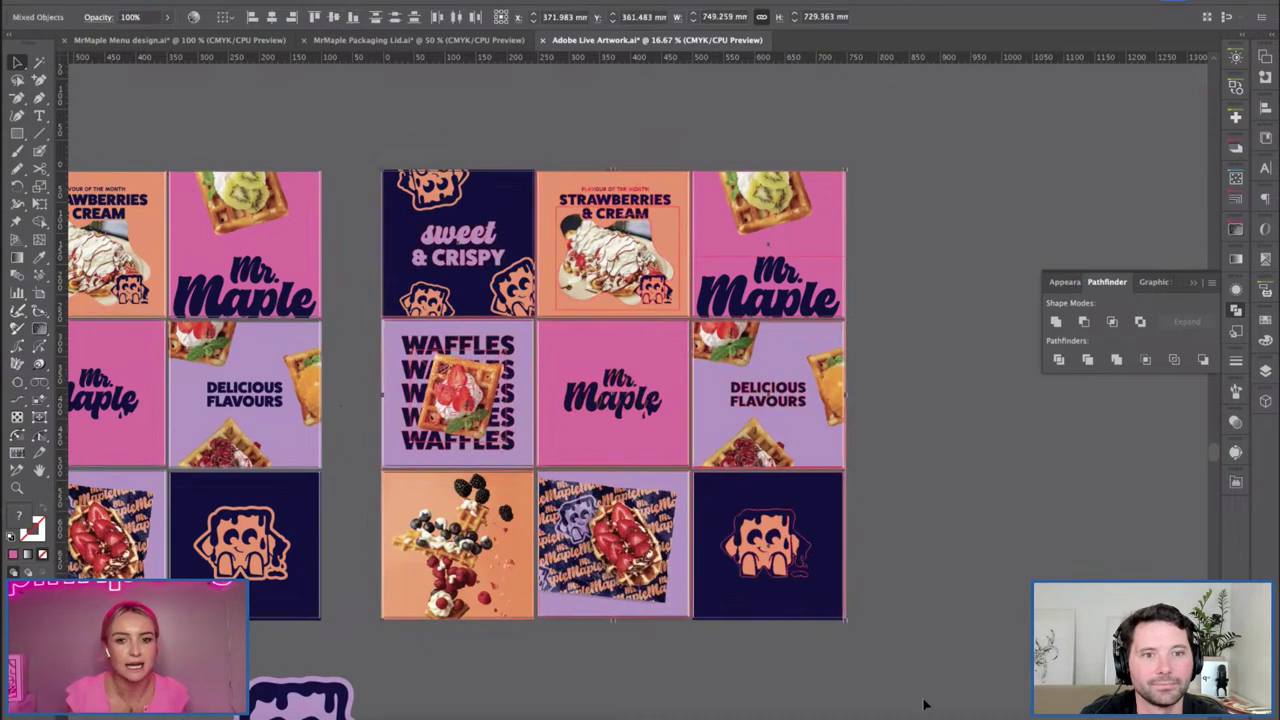
{"action": "left_click", "coordinate": [803, 592]}
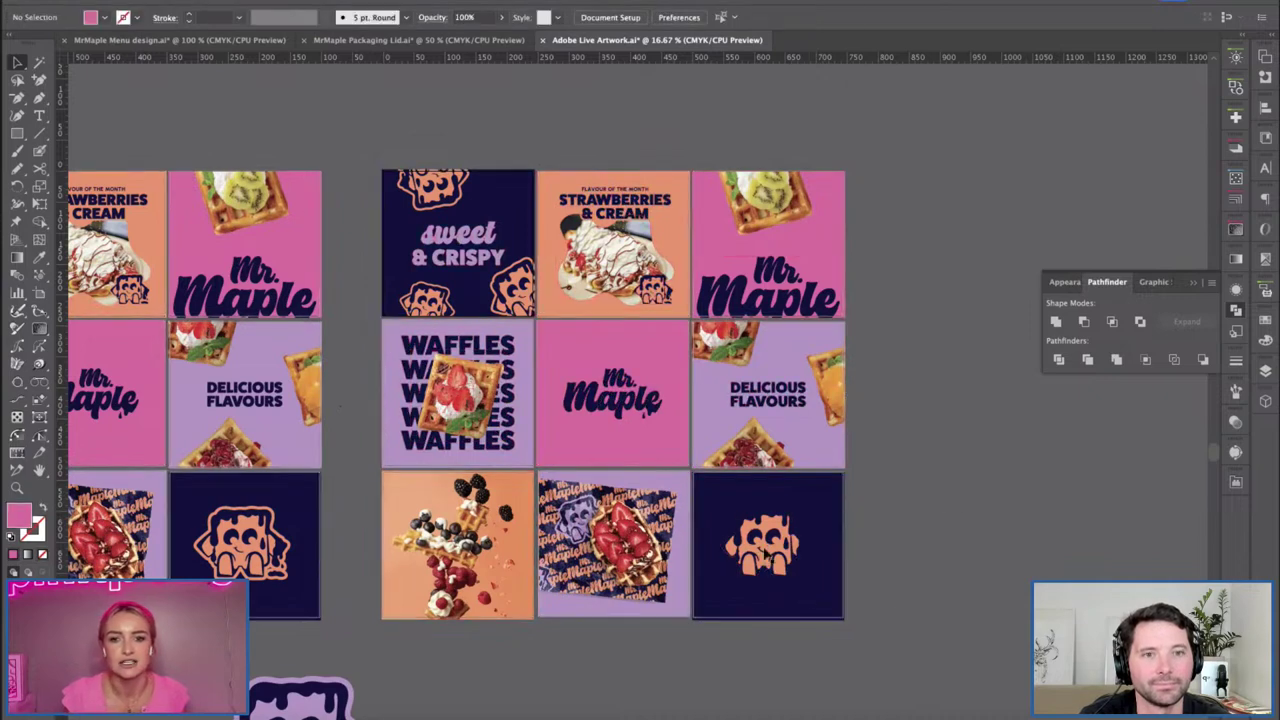
{"action": "left_click", "coordinate": [766, 542]}
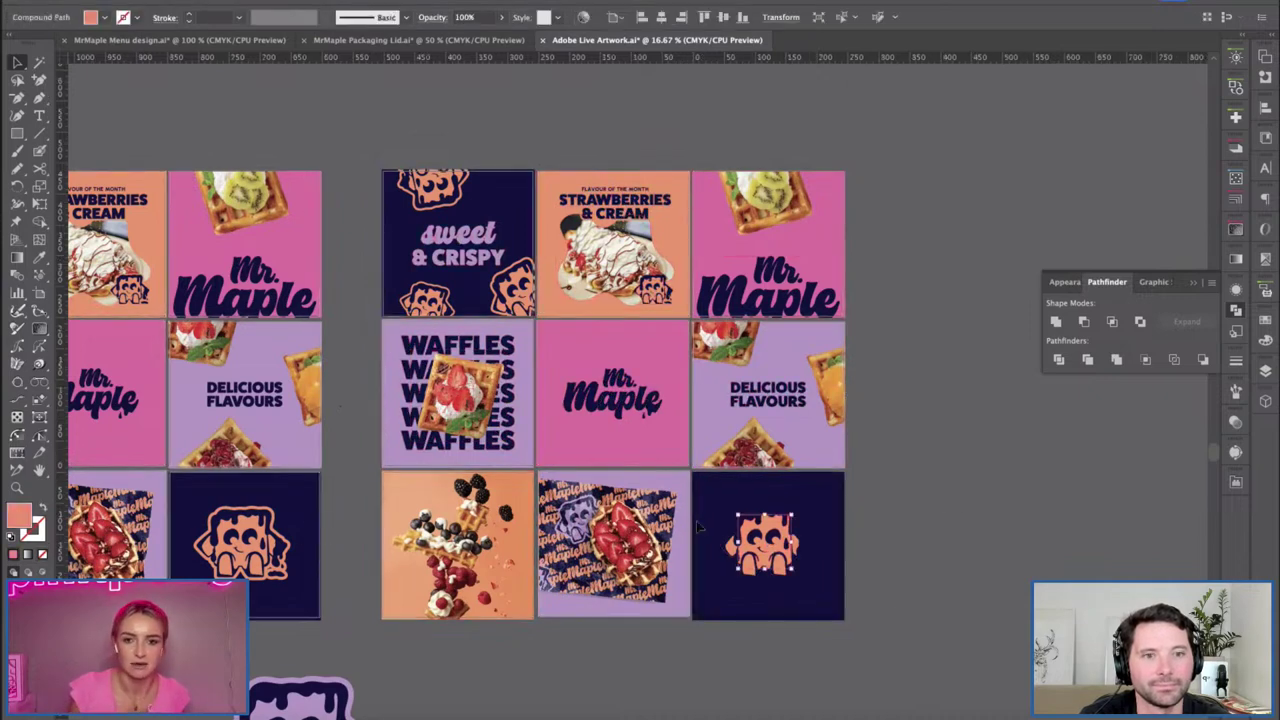
{"action": "key", "text": "Delete"}
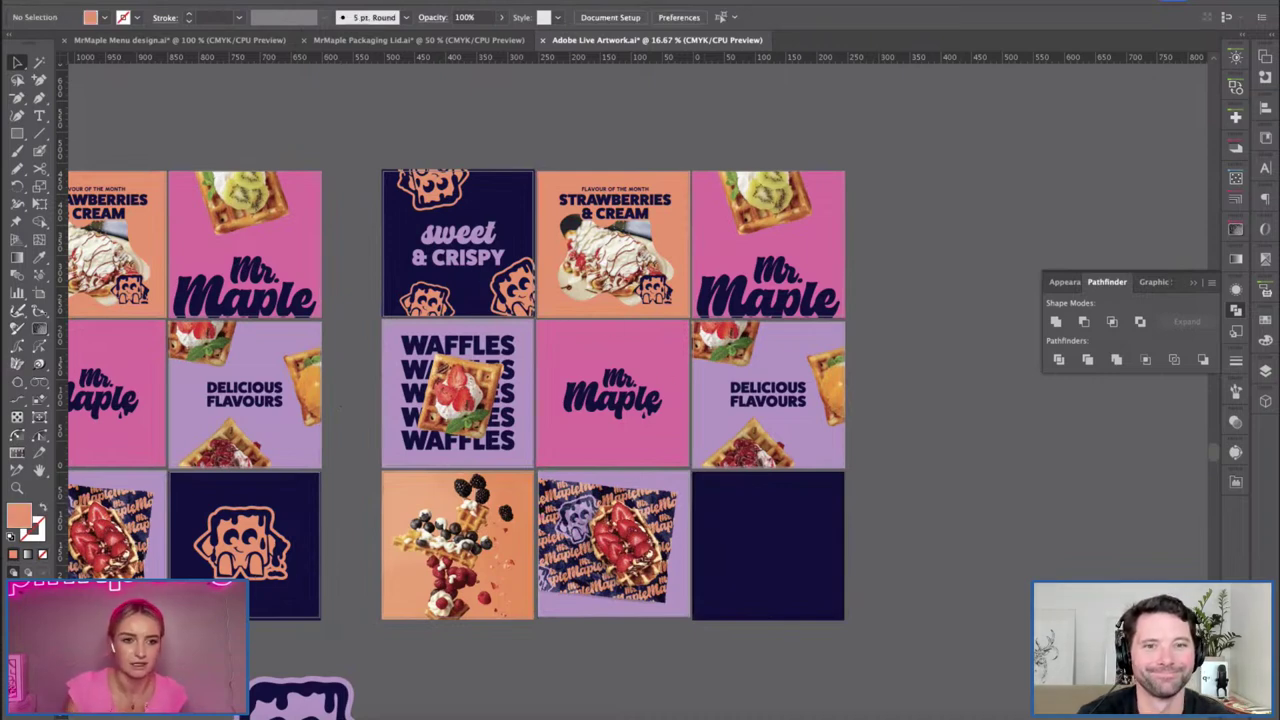
Copy the outlined mascot into the empty post, centre it on the artboard, and expand its appearance.
{"action": "left_click_drag", "start_coordinate": [245, 550], "coordinate": [758, 538]}
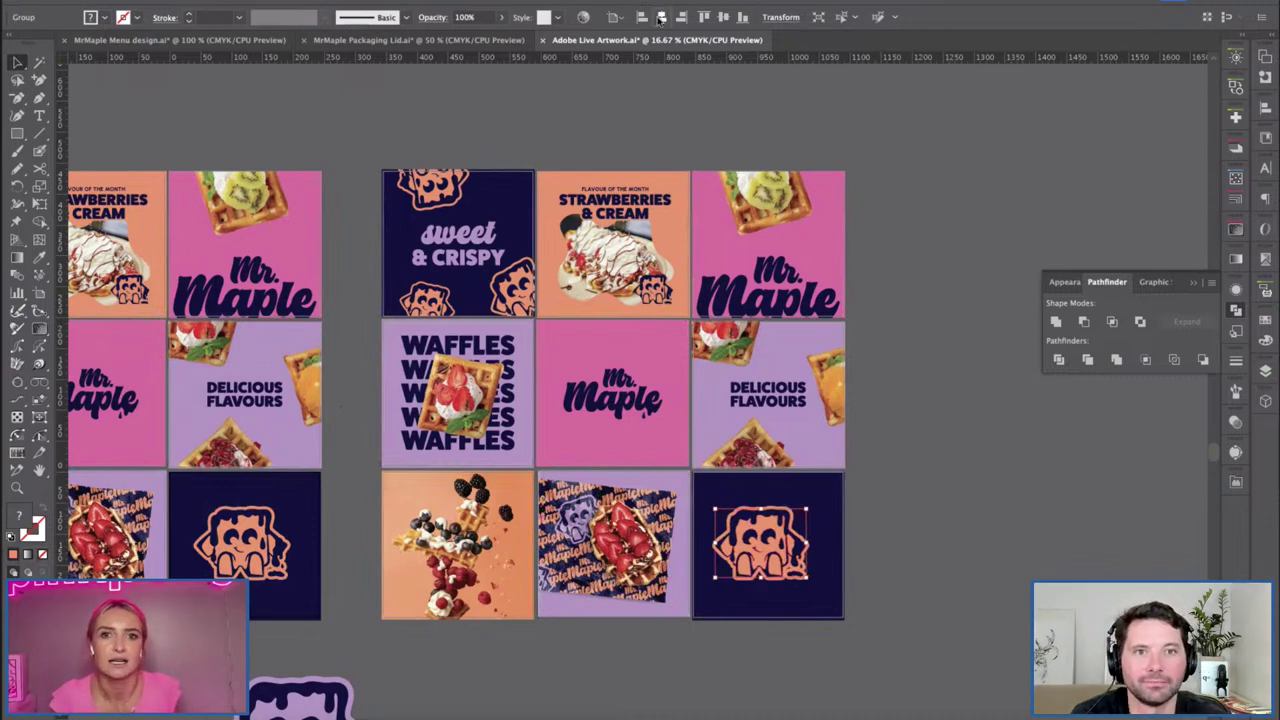
{"action": "key", "text": "ctrl+z"}
{"action": "key", "text": "ctrl+shift+z"}
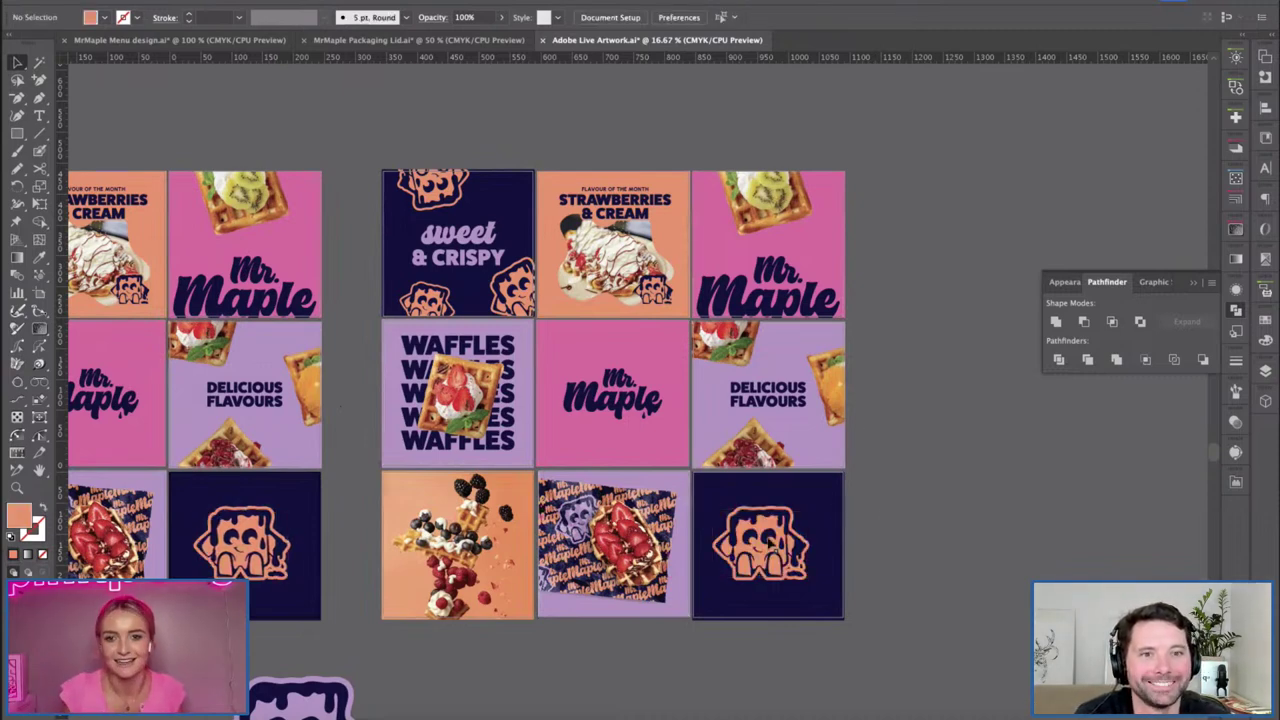
{"action": "left_click", "coordinate": [660, 17]}
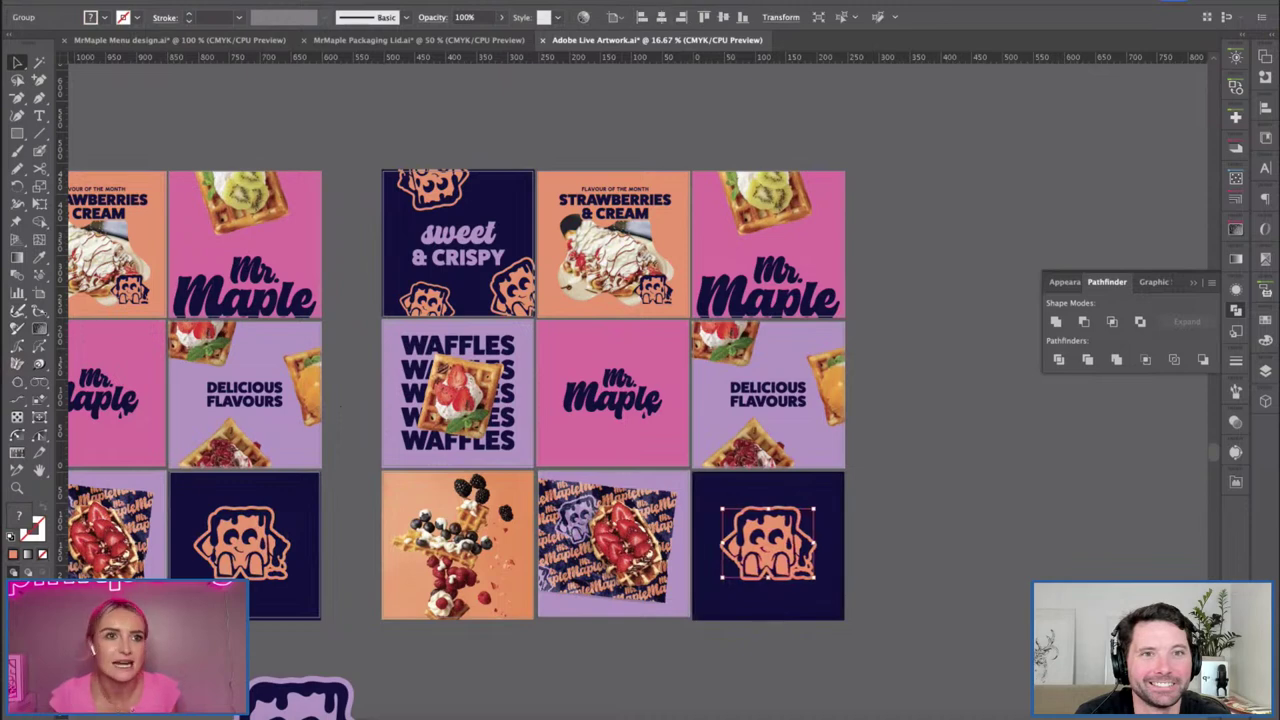
{"action": "left_click", "coordinate": [192, 4]}
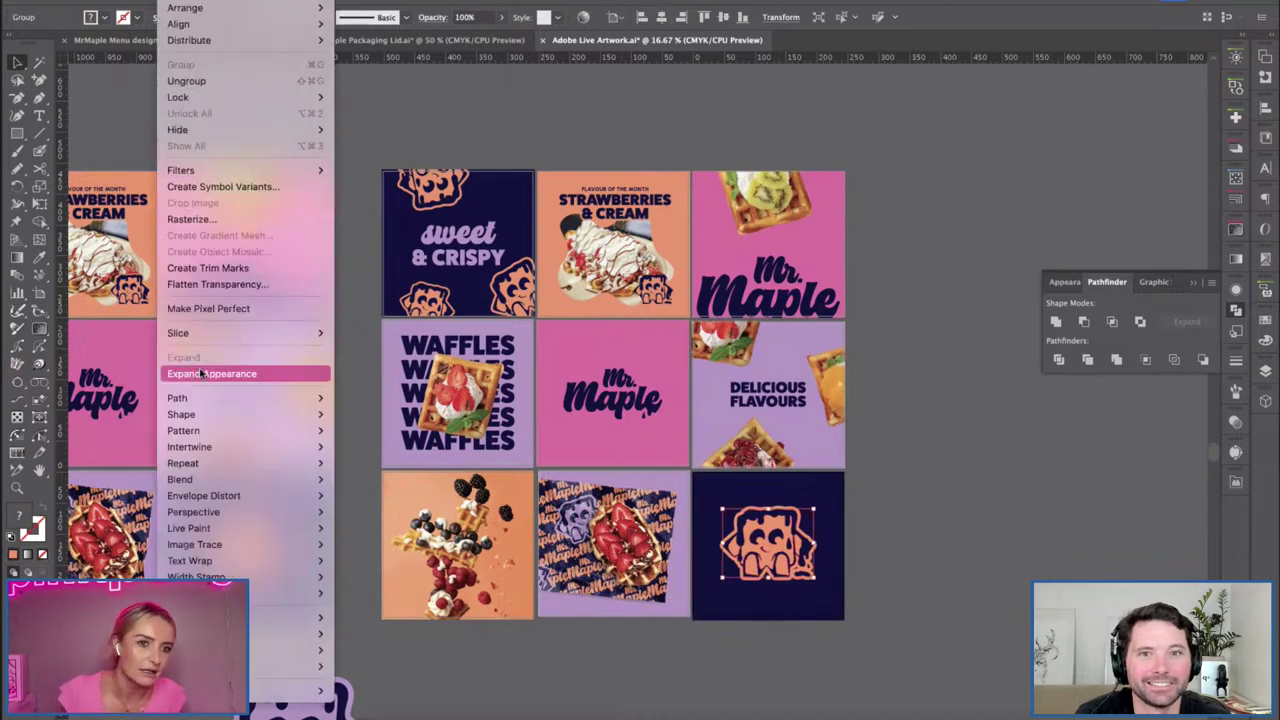
{"action": "left_click", "coordinate": [204, 375]}
{"action": "left_click", "coordinate": [1032, 550]}
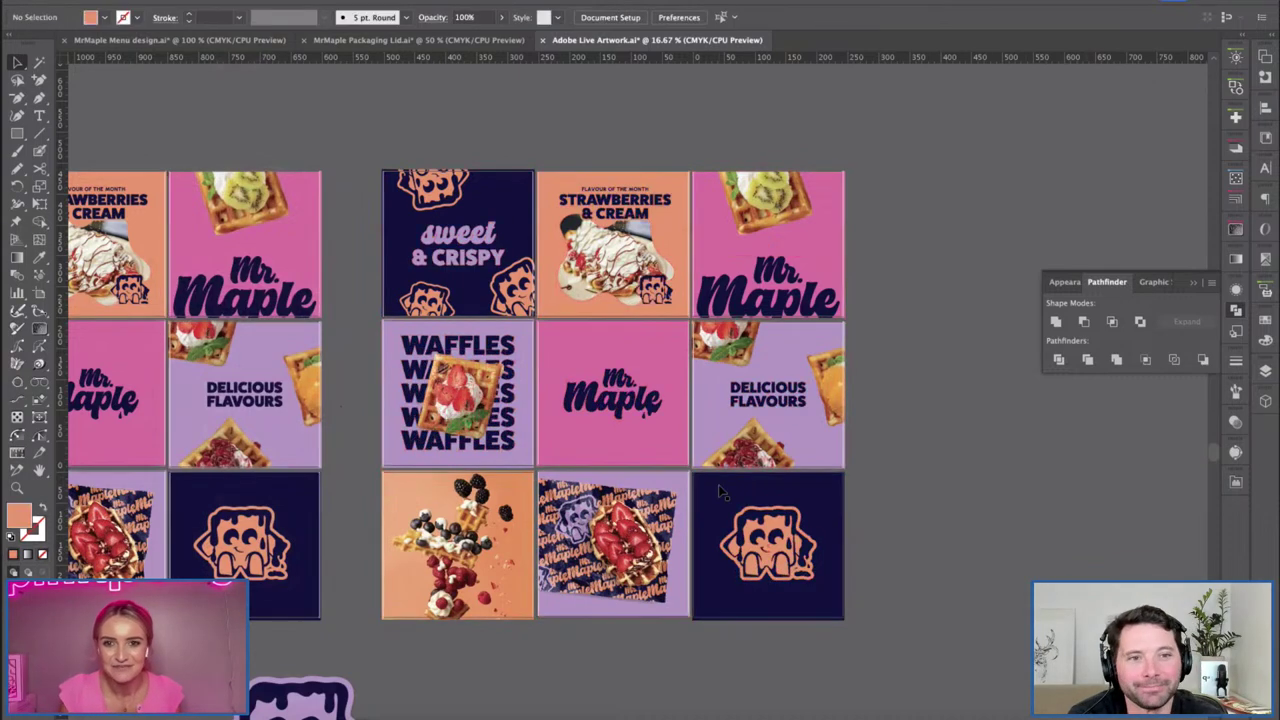
{"action": "key", "text": "super+equal"}
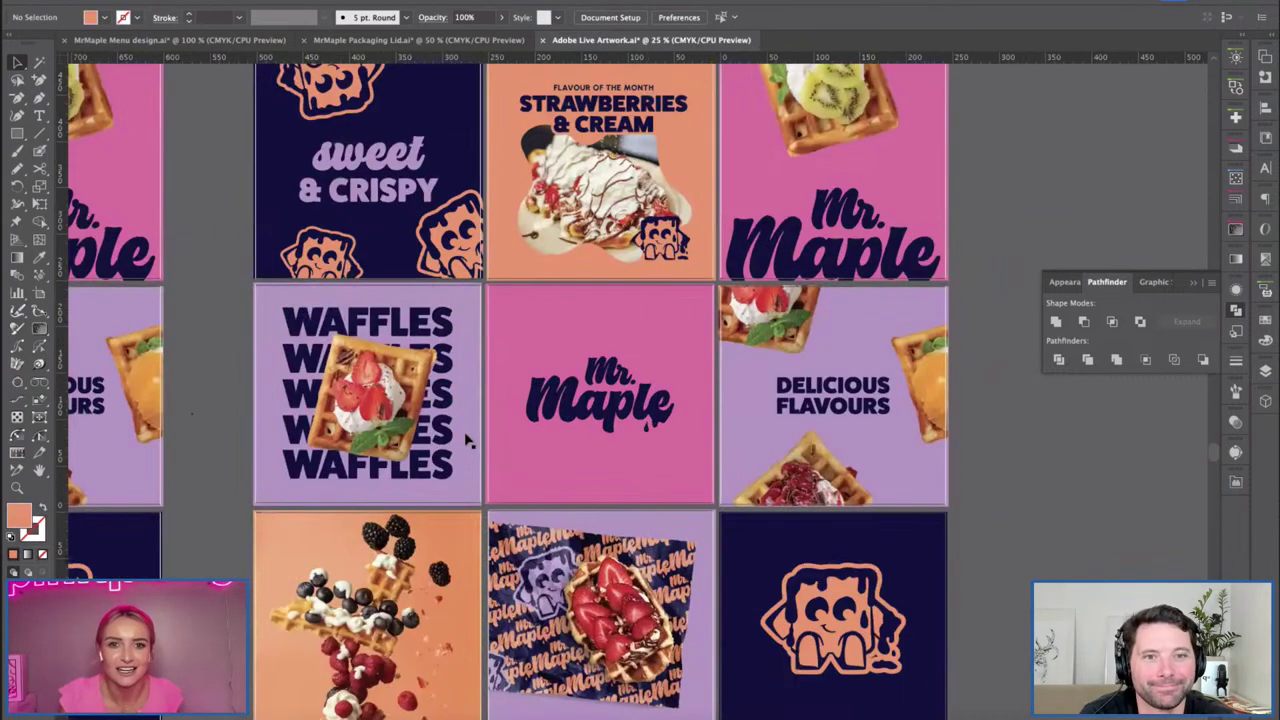
In isolation mode, select all pink background rectangles by Same Fill Color and recolour them salmon-orange.
{"action": "left_click", "coordinate": [435, 284]}
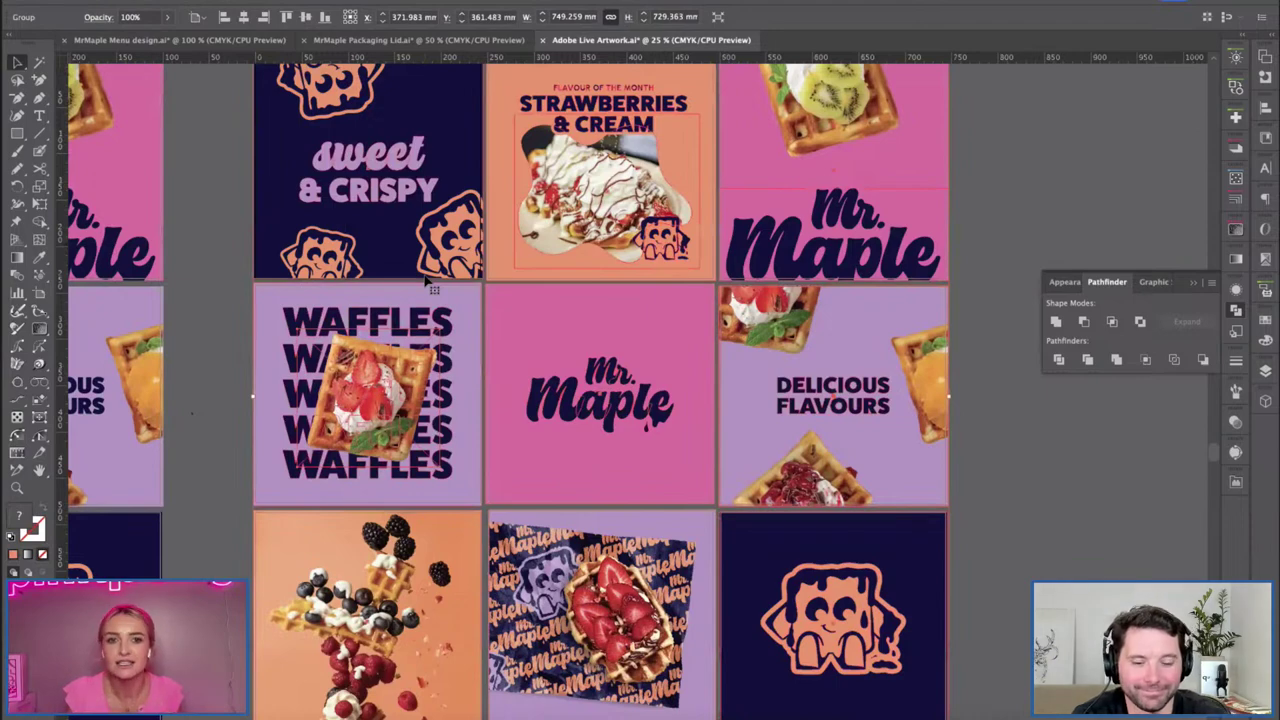
{"action": "left_click_drag", "start_coordinate": [586, 409], "coordinate": [600, 408]}
{"action": "double_click", "coordinate": [680, 306]}
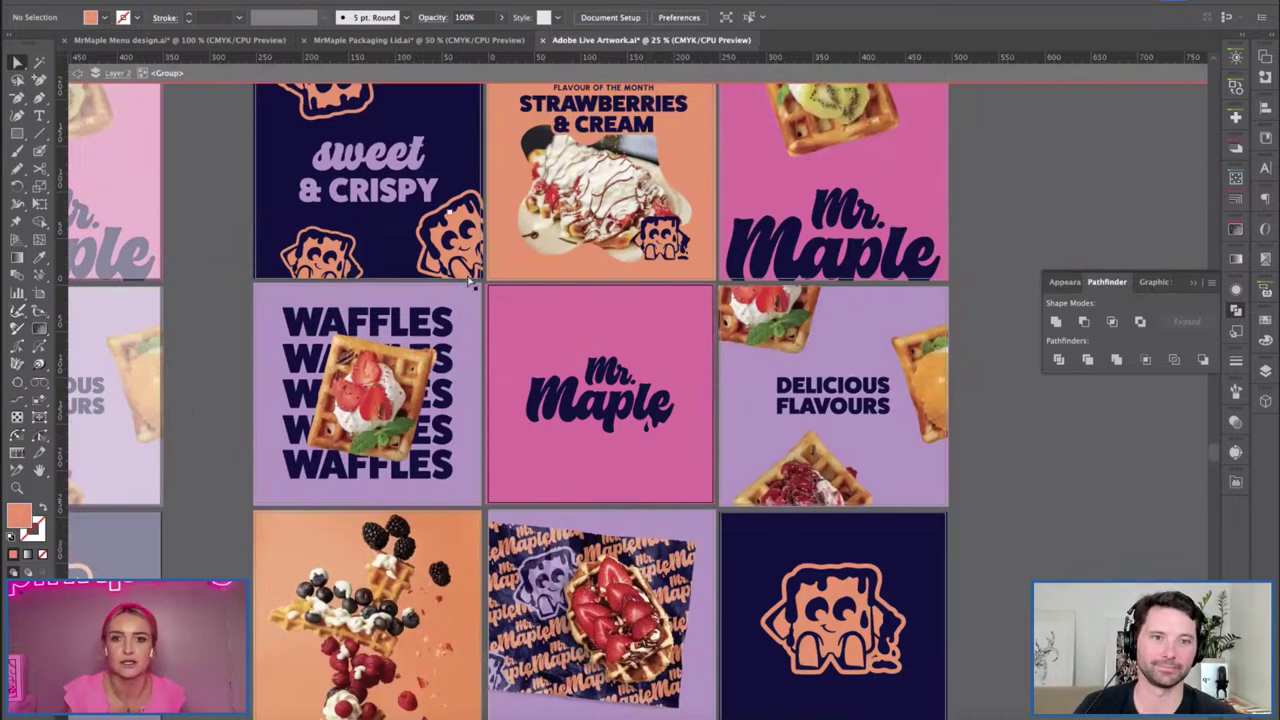
{"action": "left_click", "coordinate": [516, 319]}
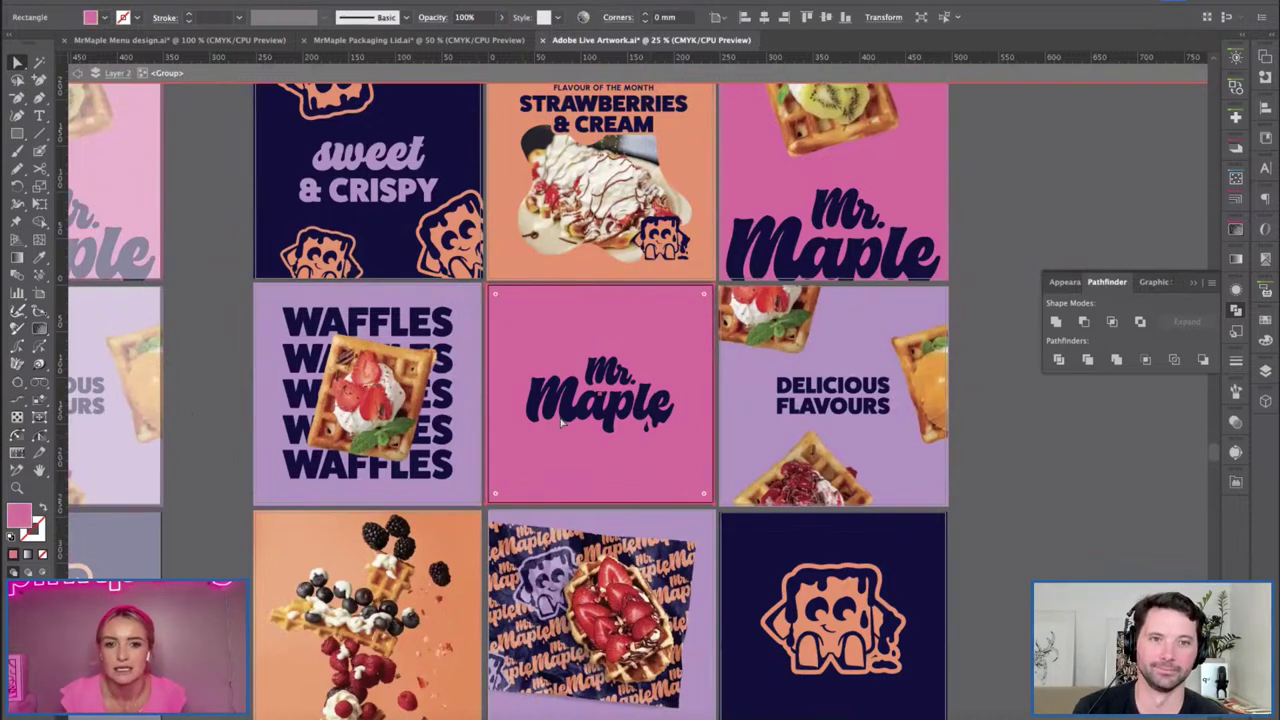
{"action": "left_click", "coordinate": [265, 0]}
{"action": "mouse_move", "coordinate": [283, 120]}
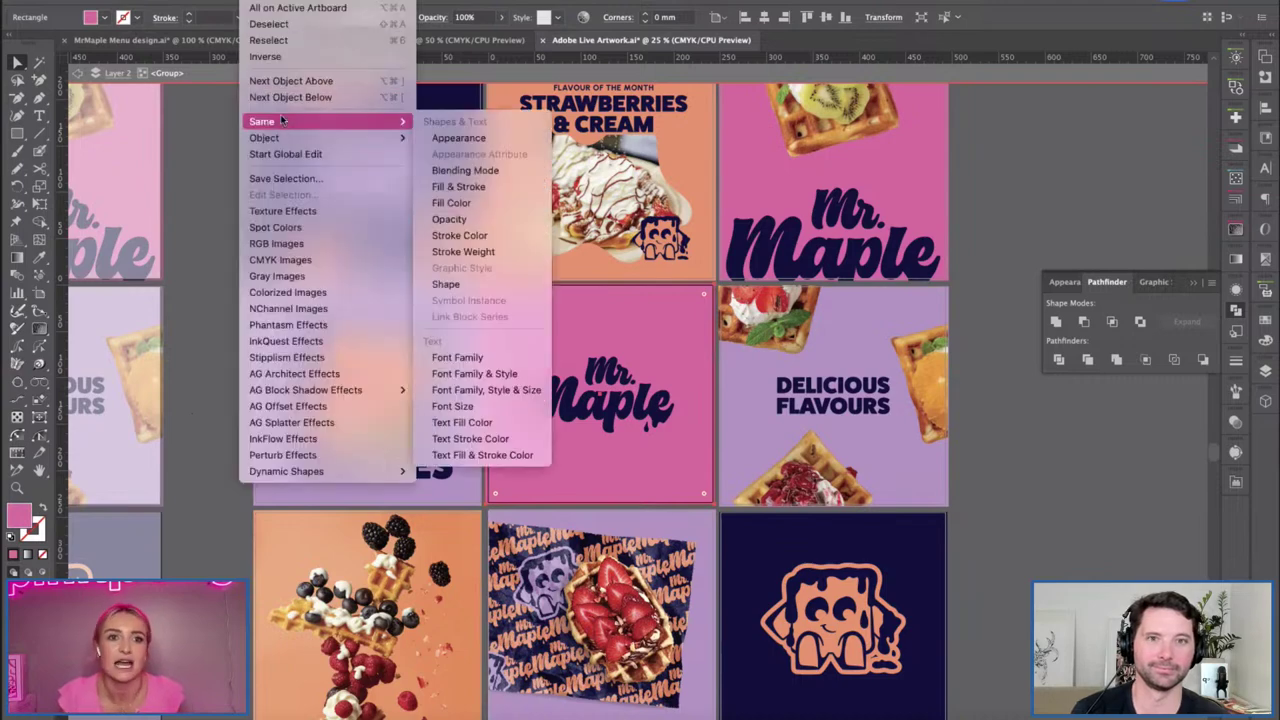
{"action": "left_click", "coordinate": [453, 203]}
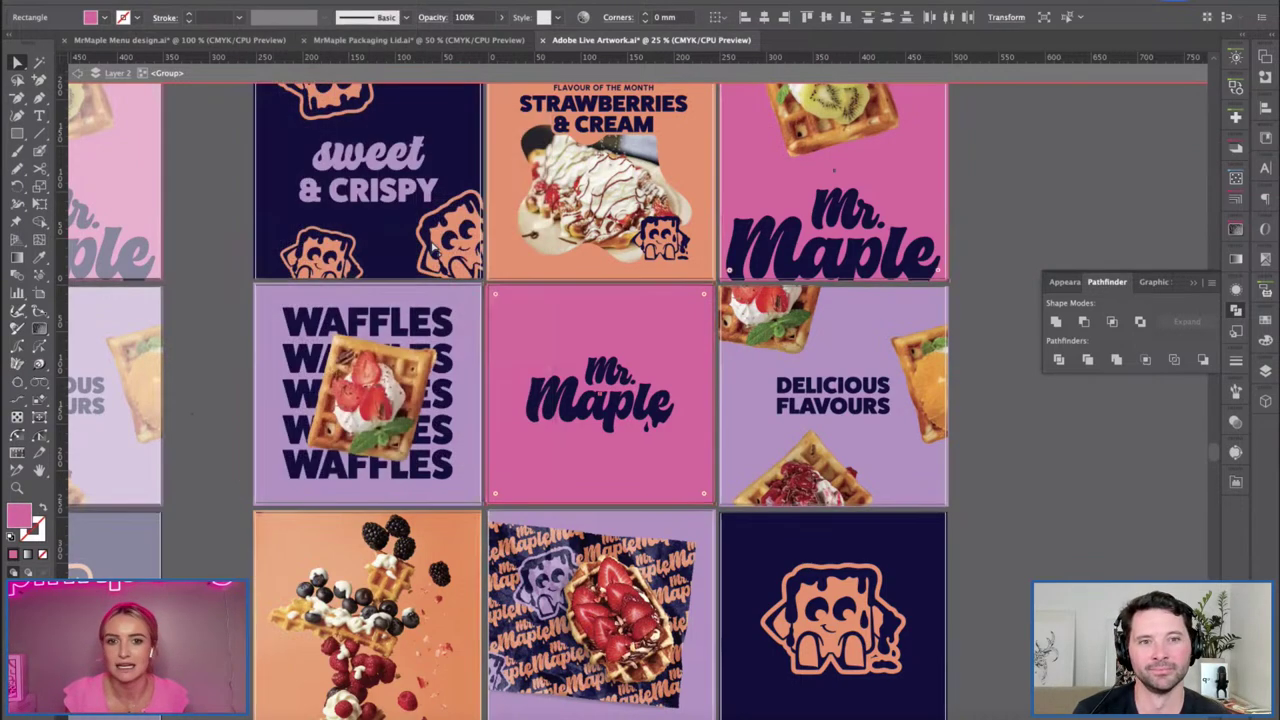
{"action": "left_click", "coordinate": [105, 18]}
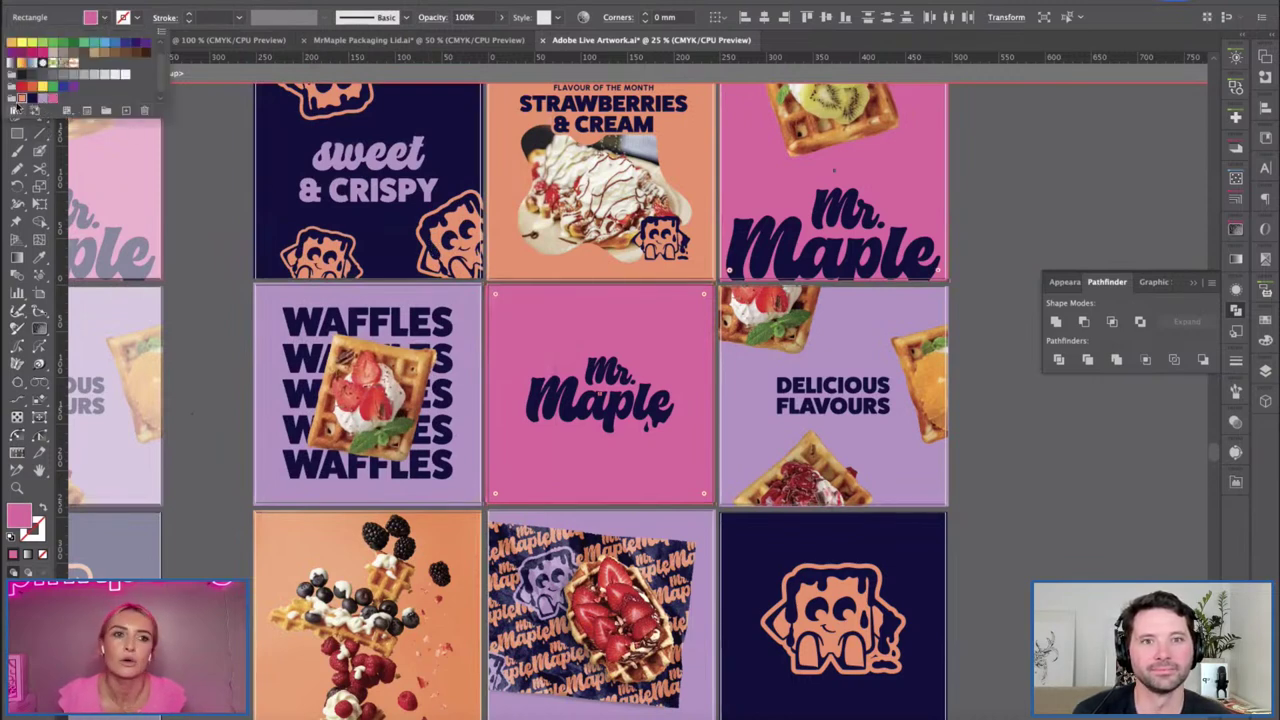
{"action": "left_click", "coordinate": [22, 99]}
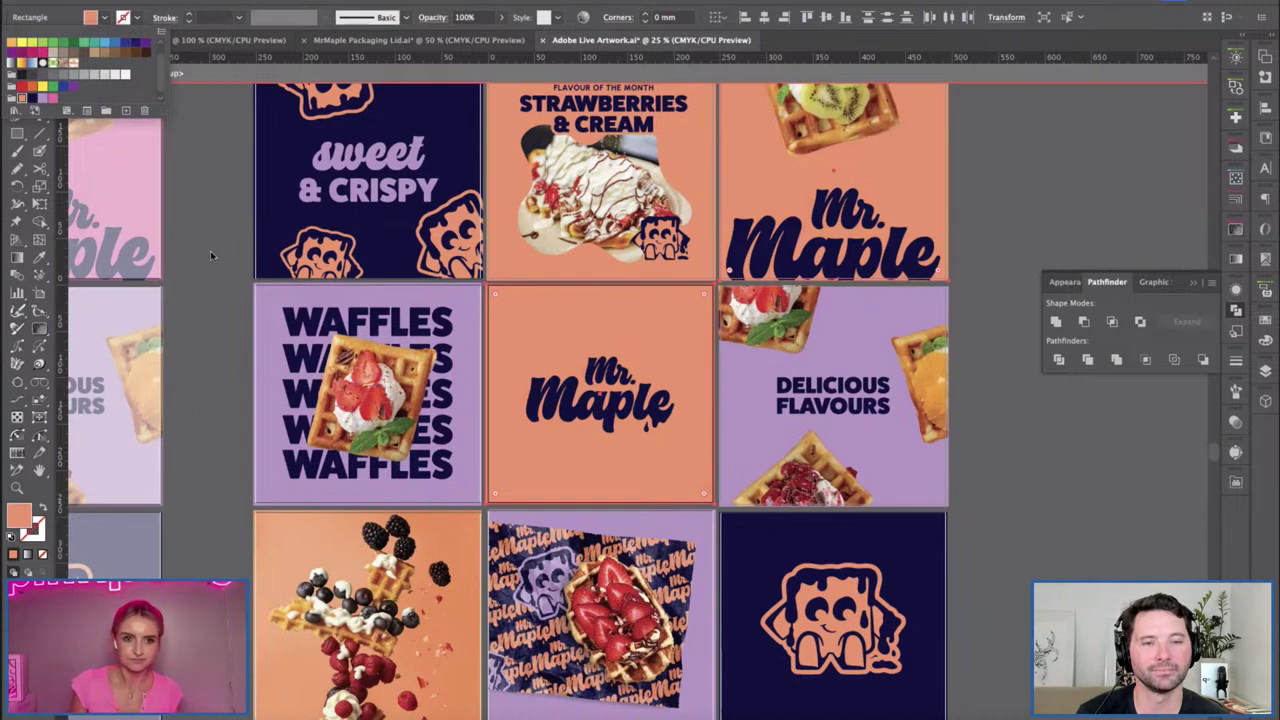
{"action": "left_click", "coordinate": [224, 195]}
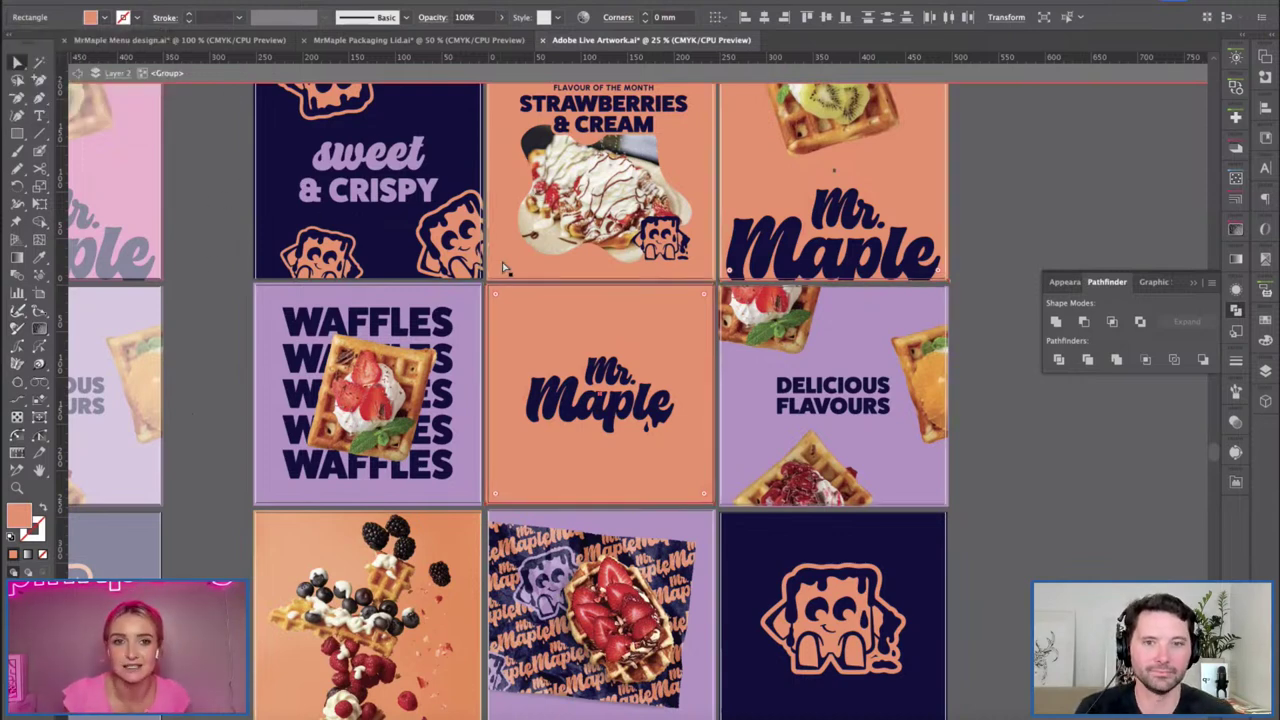
{"action": "key", "text": "ctrl+z"}
Select the Mr. Maple logo and every object sharing its opacity, the navy elements.
{"action": "key", "text": "v"}
{"action": "left_click", "coordinate": [990, 534]}
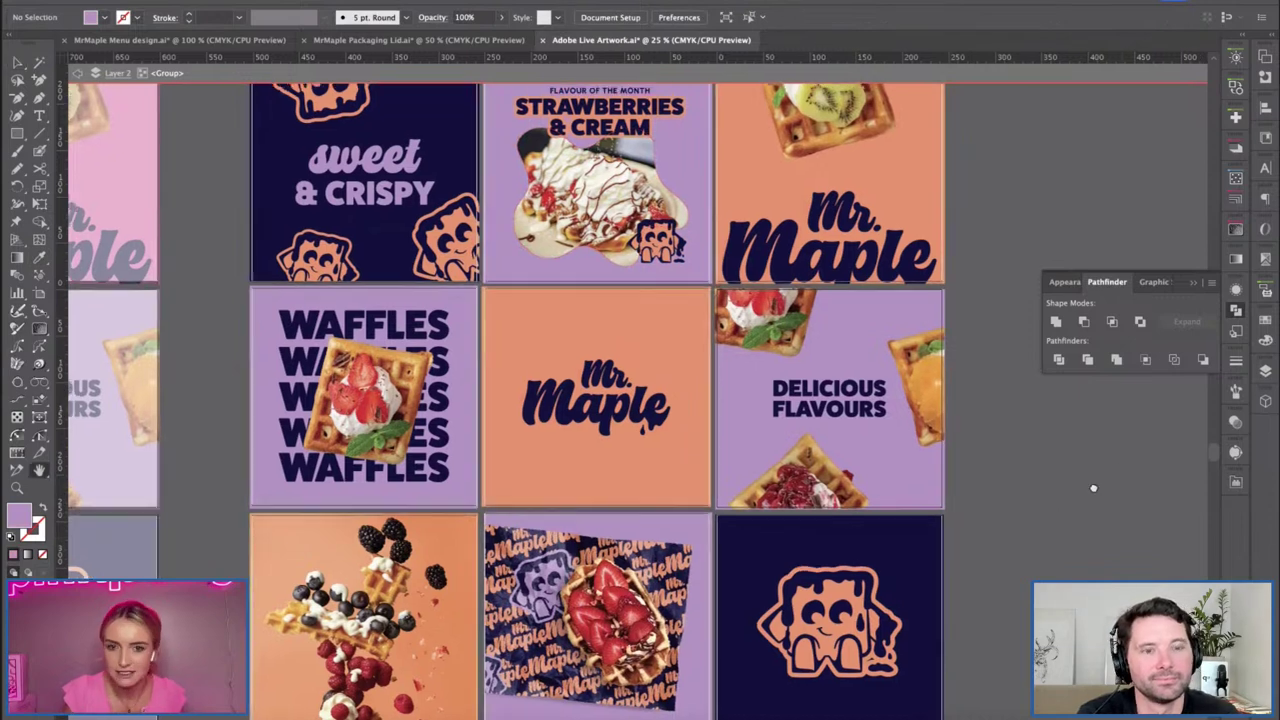
{"action": "left_click_drag", "start_coordinate": [513, 357], "coordinate": [485, 369]}
{"action": "left_click", "coordinate": [540, 405]}
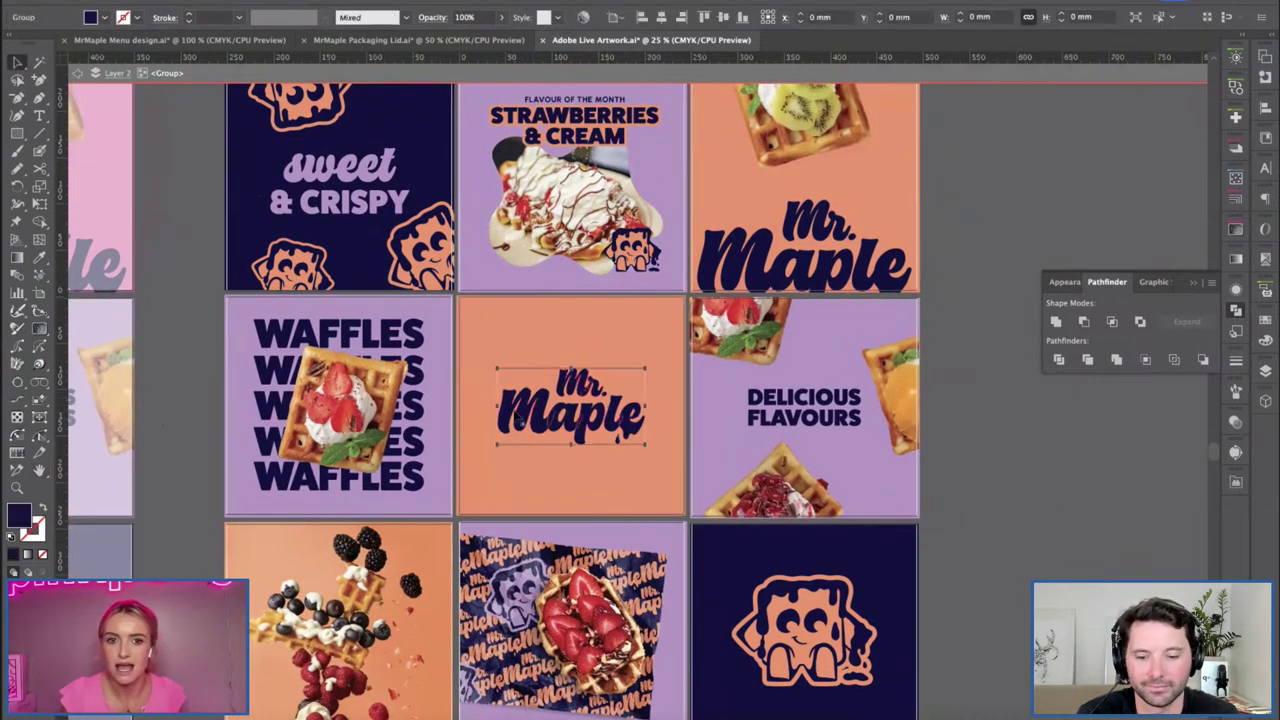
{"action": "left_click", "coordinate": [250, 0]}
{"action": "mouse_move", "coordinate": [330, 121]}
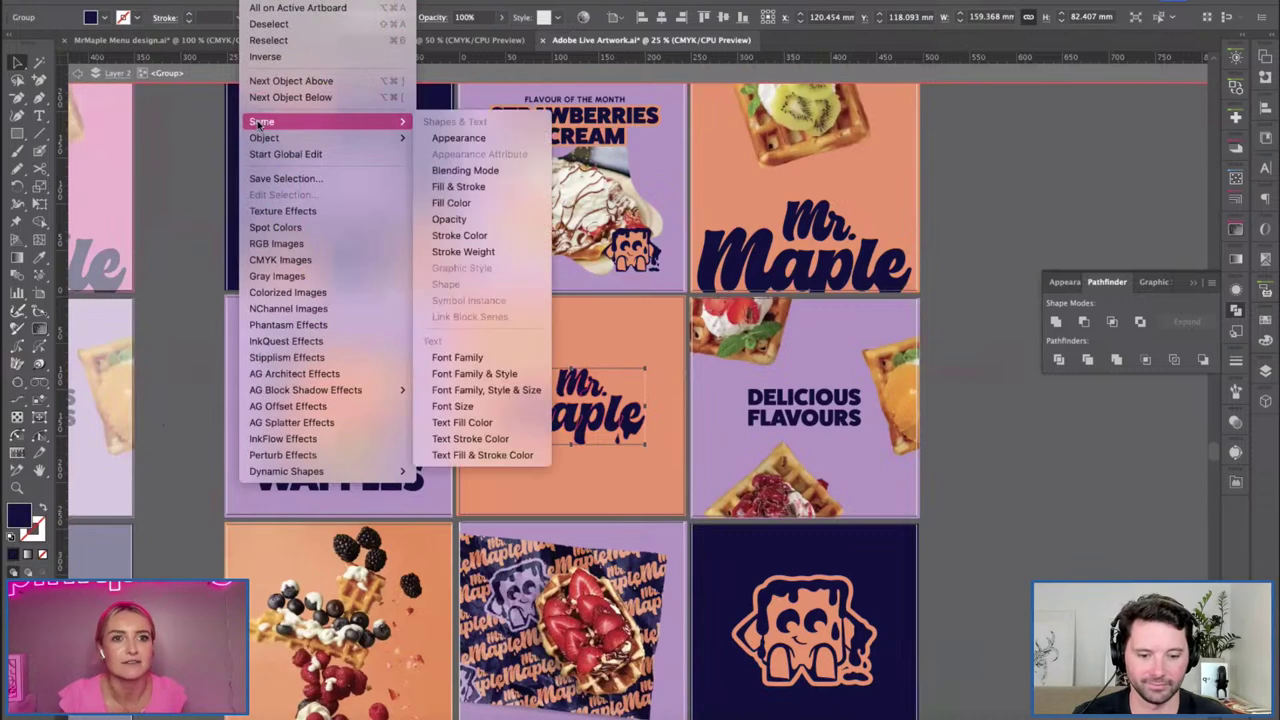
{"action": "left_click", "coordinate": [461, 218]}
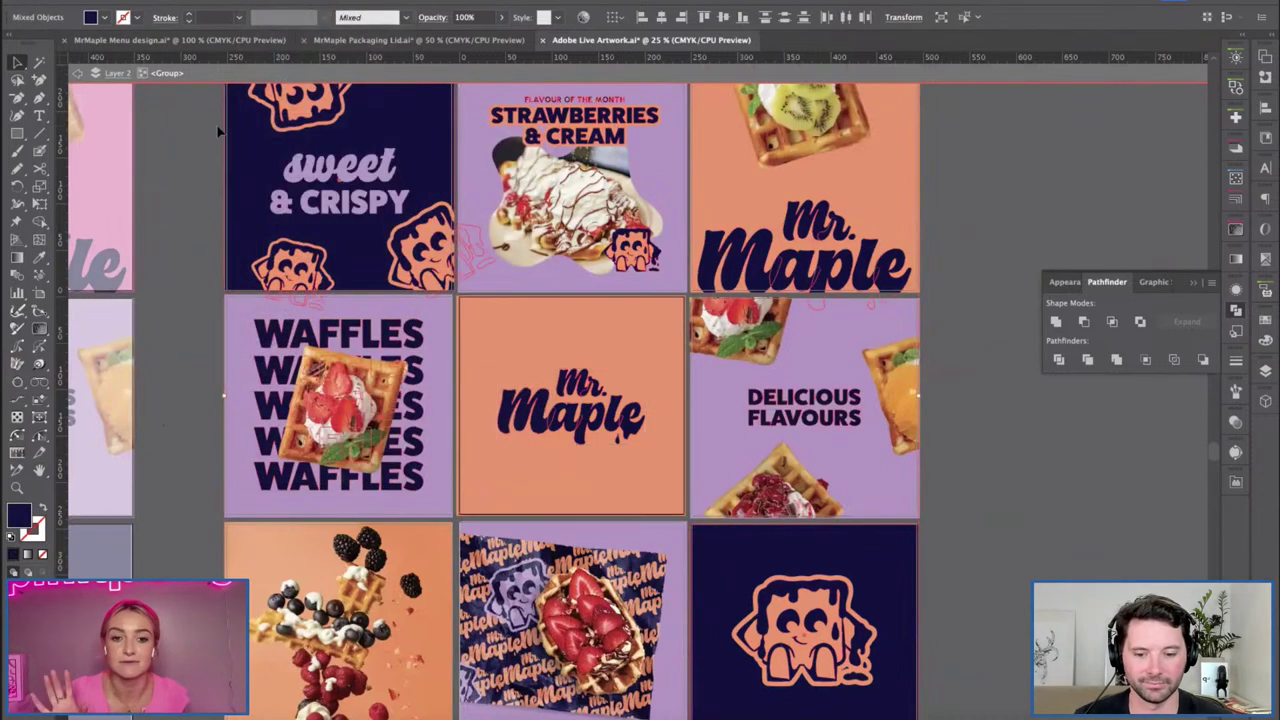
Fill the selected navy elements dark brown and darken it further with the K slider.
{"action": "left_click", "coordinate": [103, 15]}
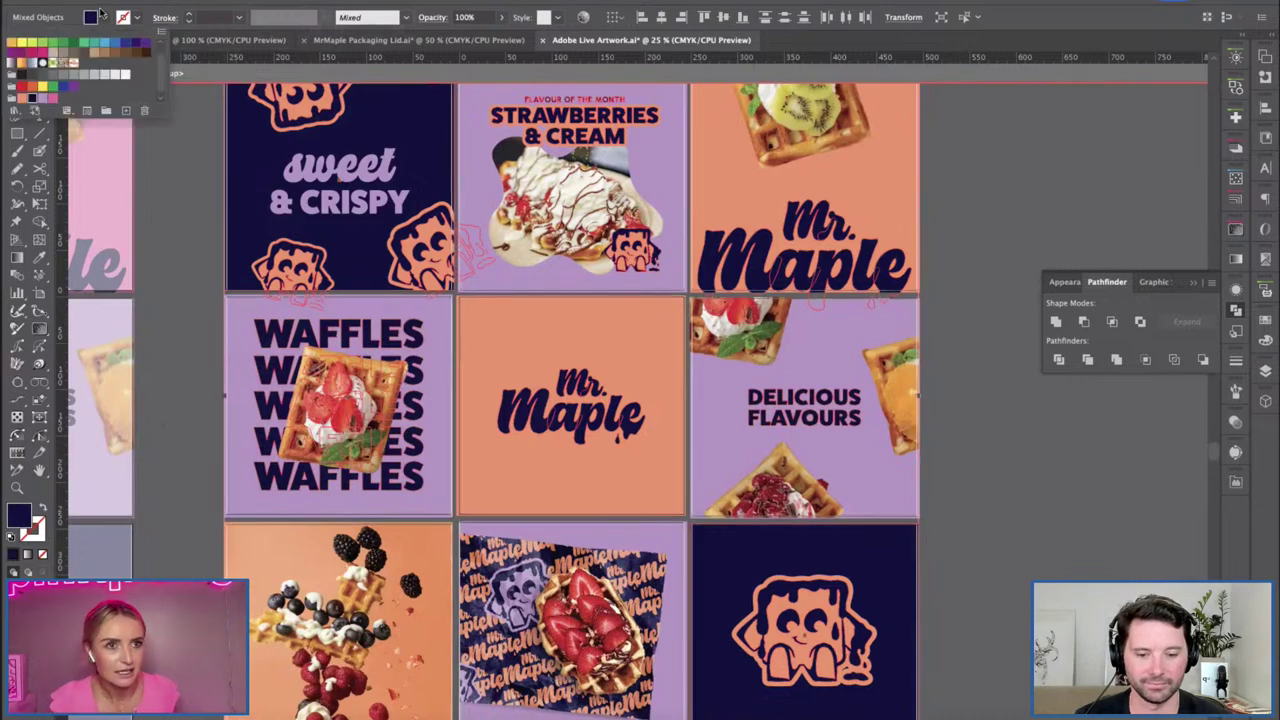
{"action": "left_click", "coordinate": [44, 55]}
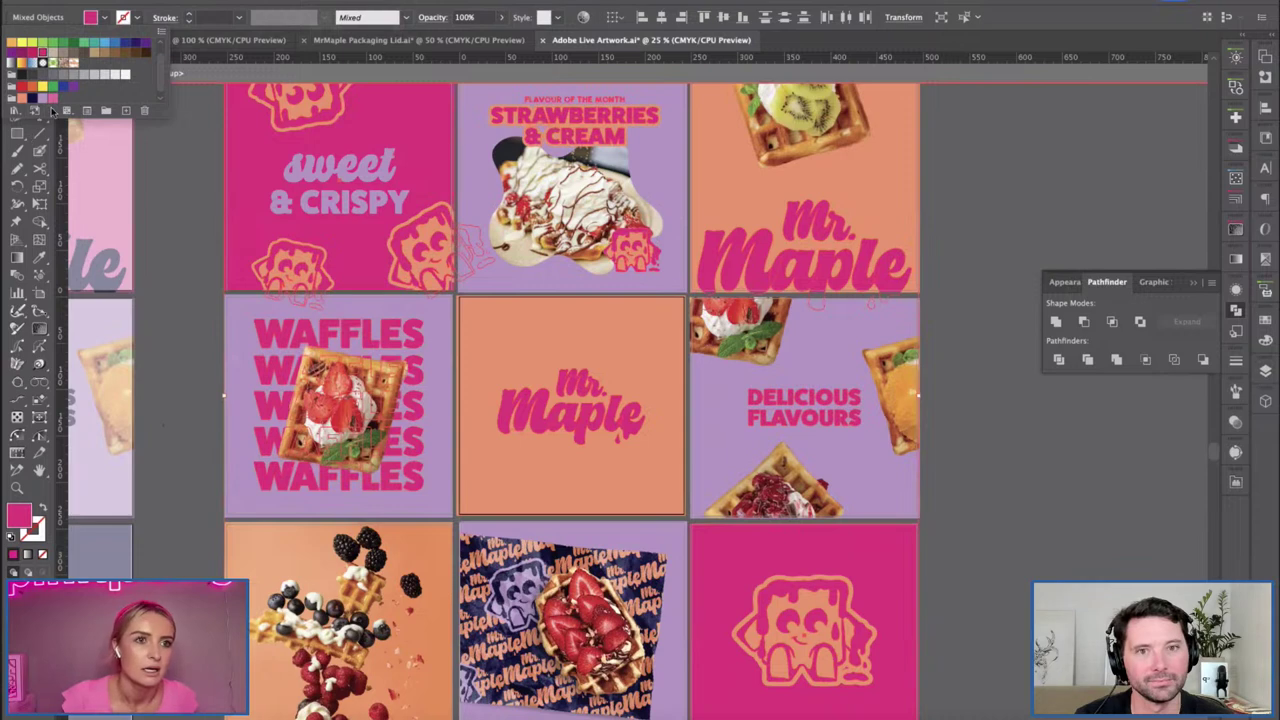
{"action": "scroll", "coordinate": [144, 66], "scroll_direction": "up", "scroll_amount": 2}
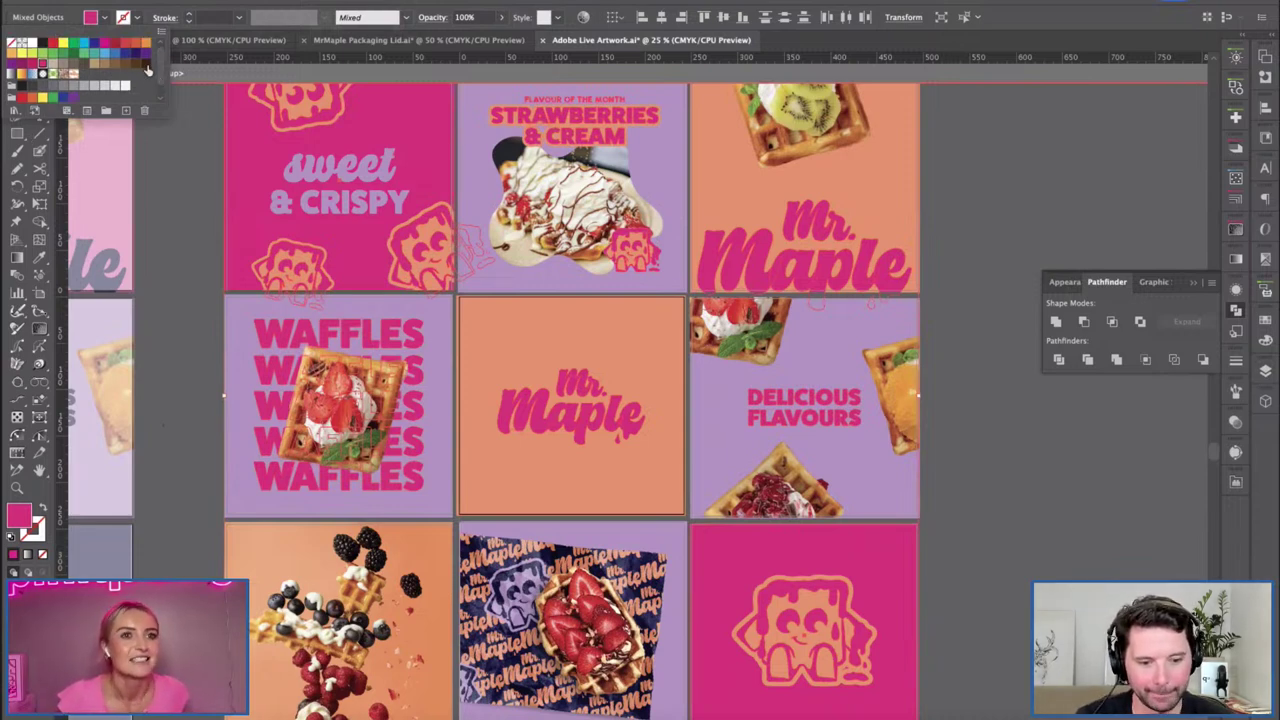
{"action": "left_click", "coordinate": [146, 64]}
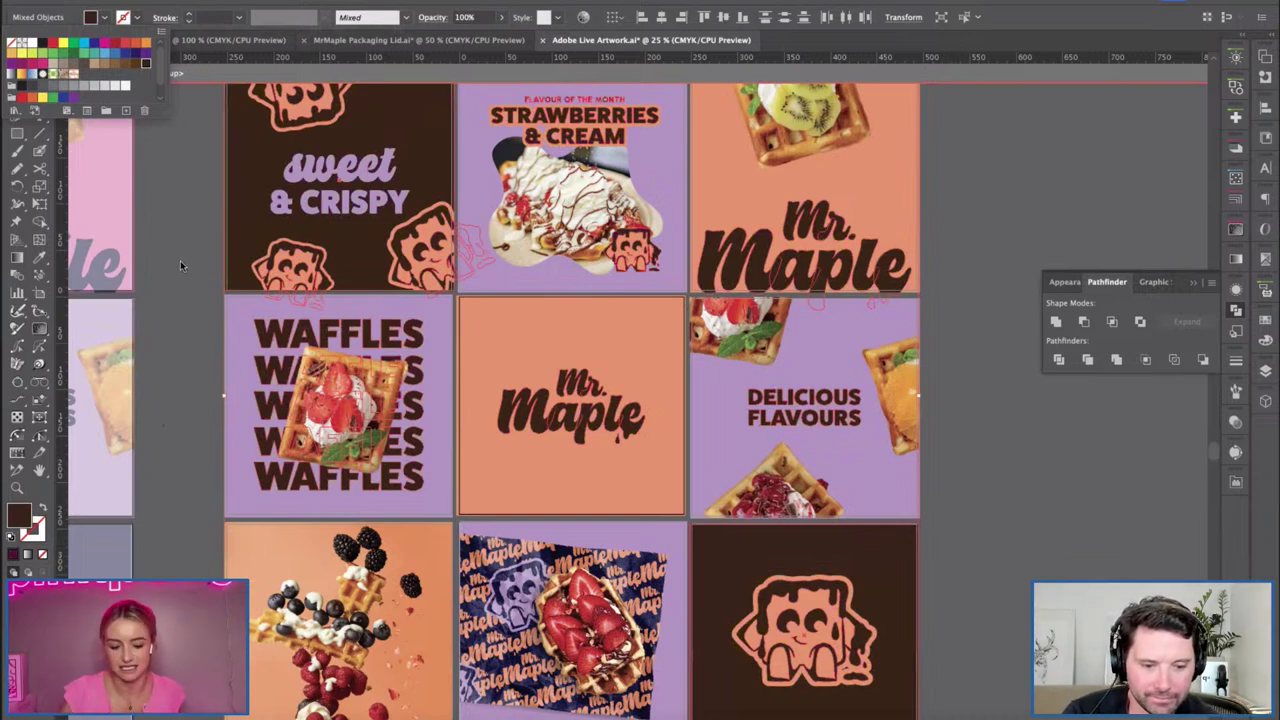
{"action": "key", "text": "Escape"}
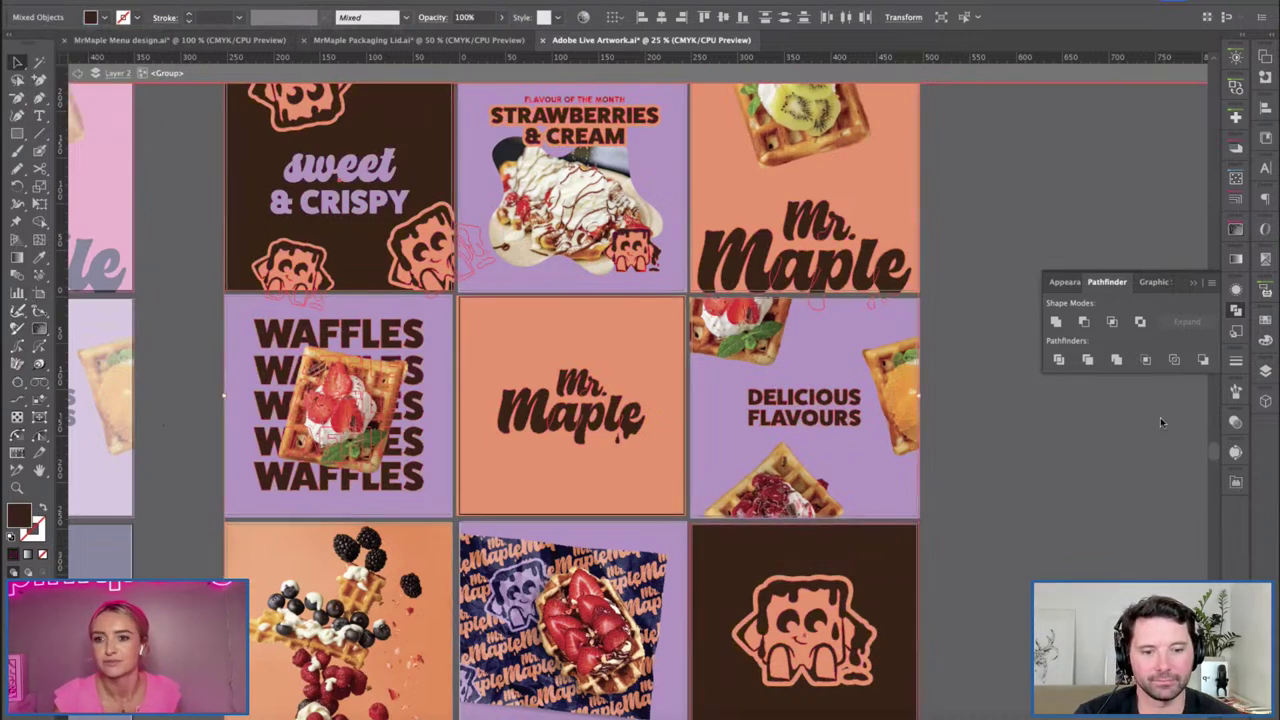
{"action": "left_click", "coordinate": [1266, 340]}
{"action": "left_click_drag", "start_coordinate": [1188, 394], "coordinate": [1166, 407]}
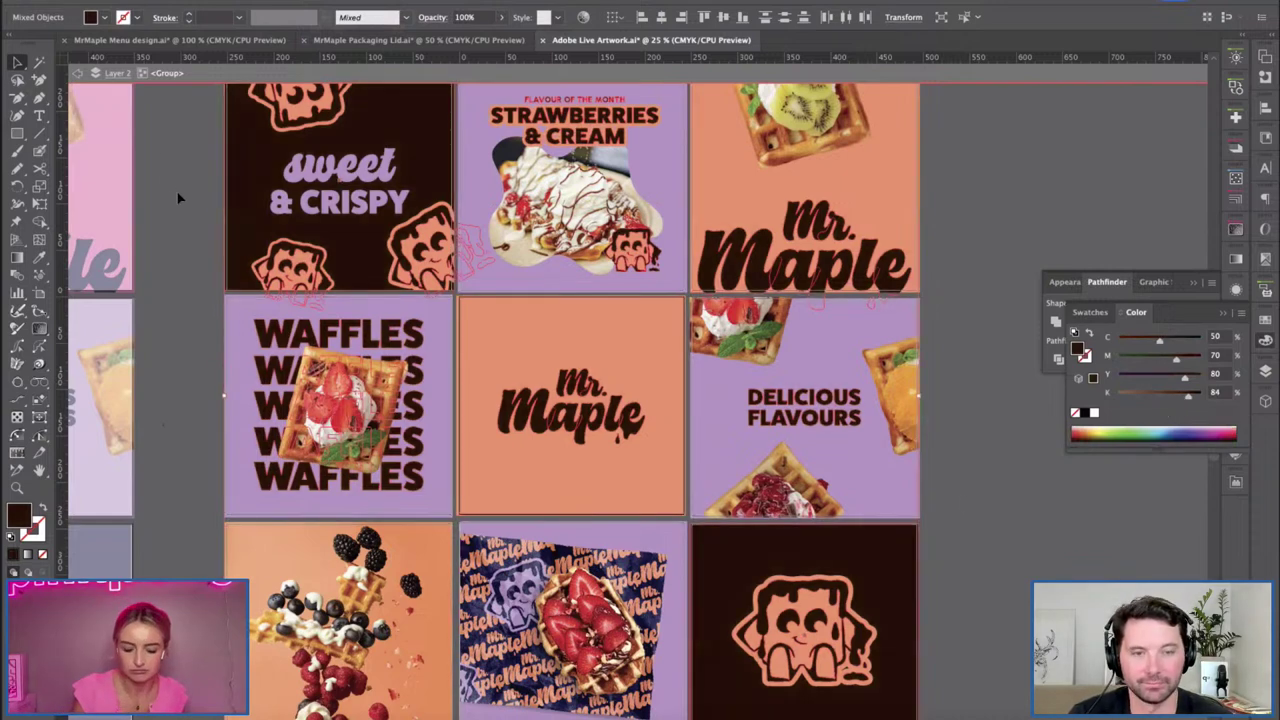
{"action": "left_click", "coordinate": [153, 222]}
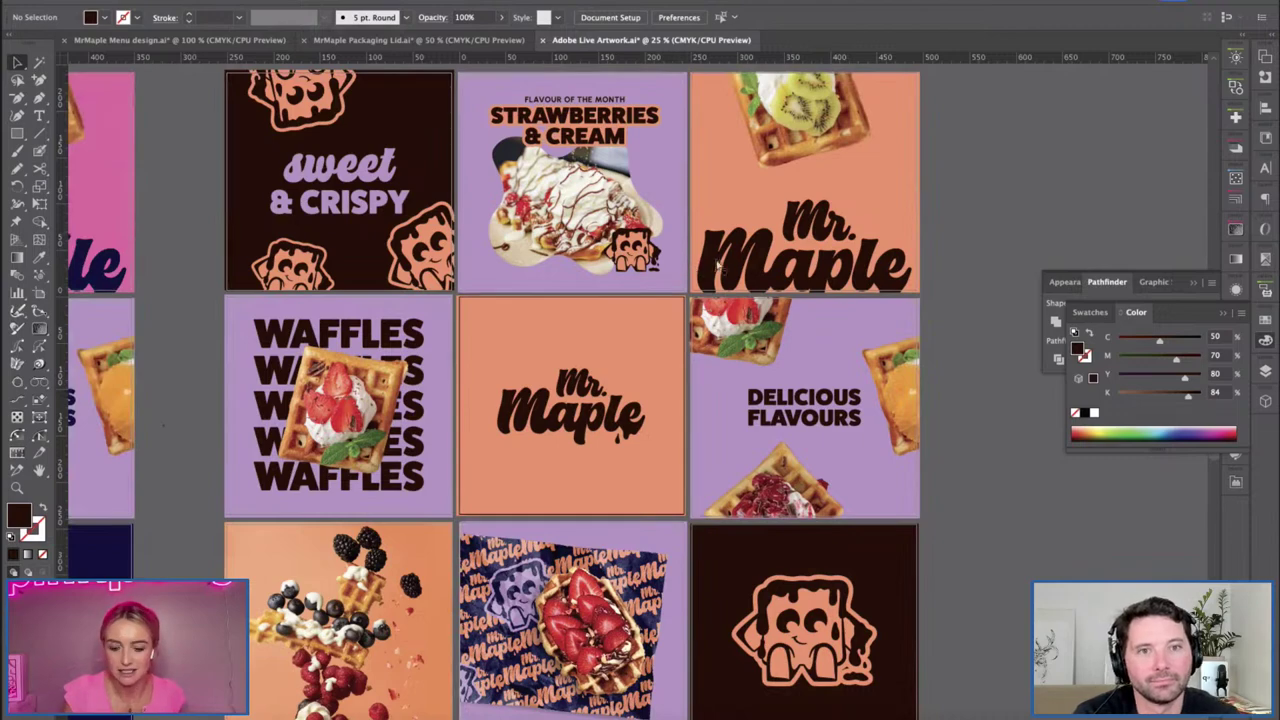
{"action": "key", "text": "ctrl+minus"}
{"action": "key", "text": "ctrl+minus"}
{"action": "left_click_drag", "start_coordinate": [296, 132], "coordinate": [399, 129]}
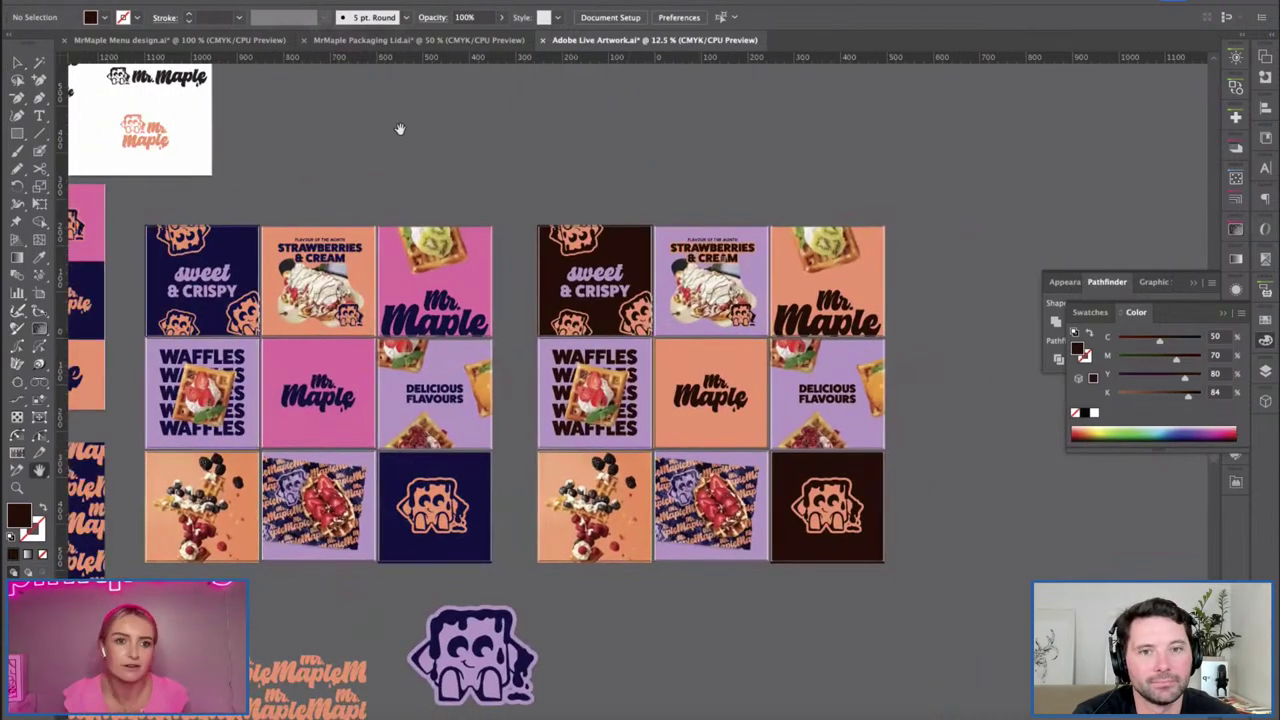
{"action": "scroll", "coordinate": [553, 258], "scroll_direction": "left", "scroll_amount": 2}
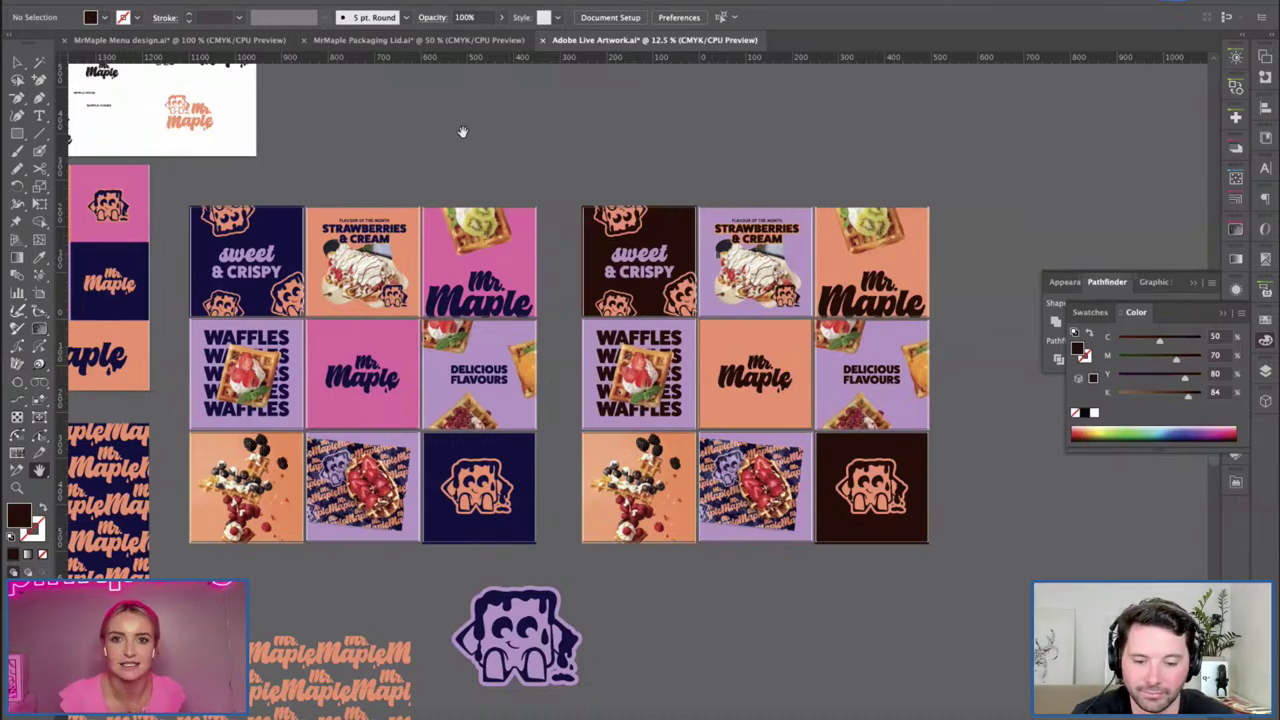
In the MrMaple Menu document, Alt-drag a copy of the orange mascot to the Banoffee column's bottom.
{"action": "key", "text": "ctrl+tab"}
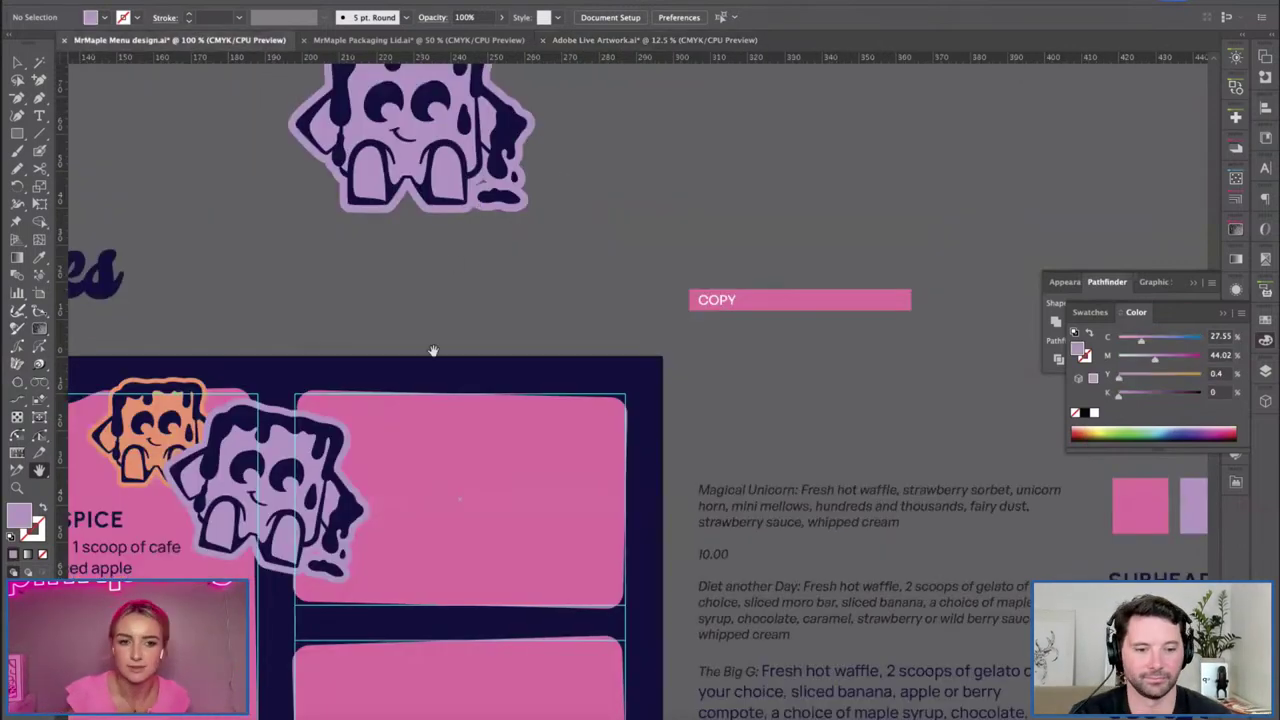
{"action": "scroll", "coordinate": [449, 486], "scroll_direction": "up", "scroll_amount": 5}
{"action": "scroll", "coordinate": [537, 415], "scroll_direction": "down", "scroll_amount": 4}
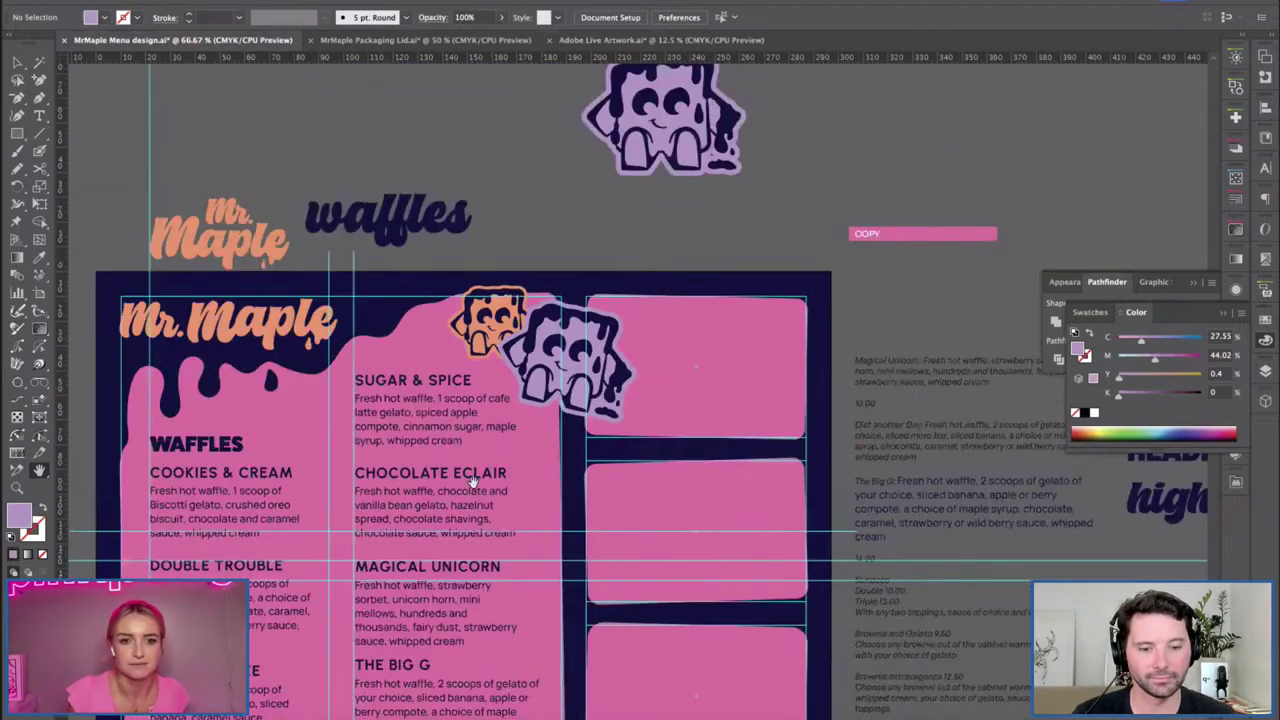
{"action": "scroll", "coordinate": [596, 360], "scroll_direction": "down", "scroll_amount": 2}
{"action": "scroll", "coordinate": [596, 360], "scroll_direction": "left", "scroll_amount": 2}
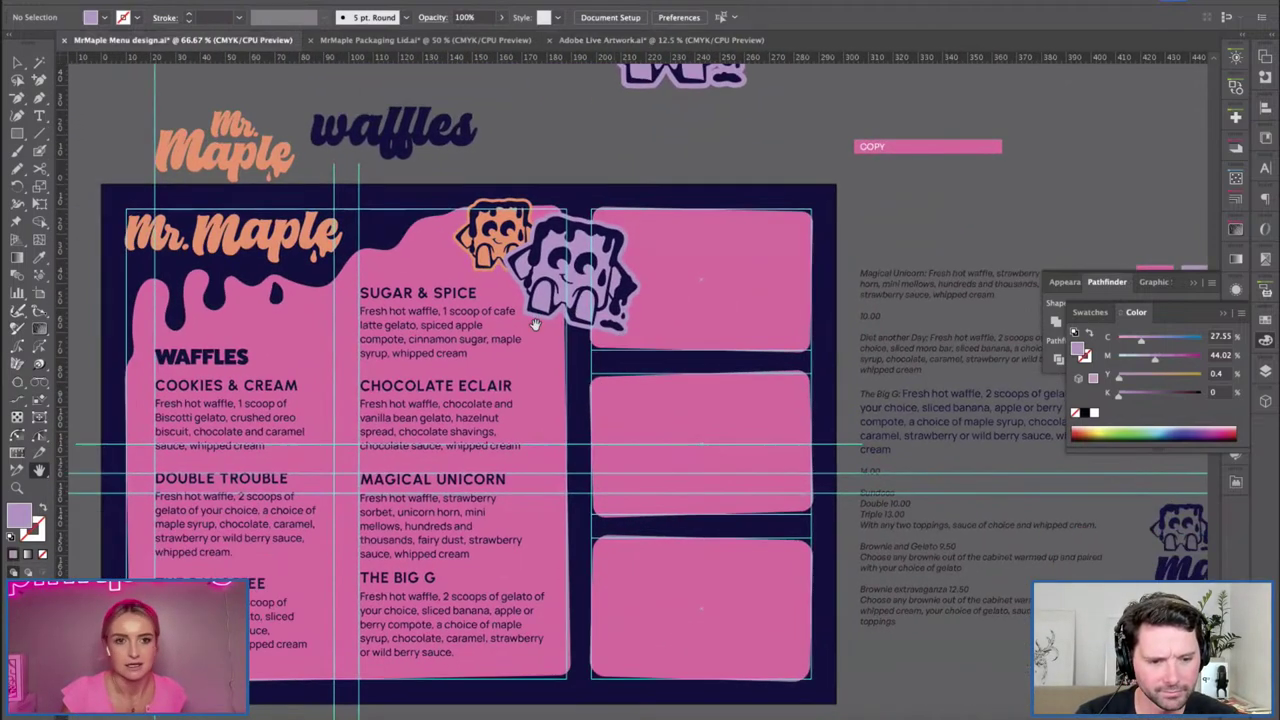
{"action": "key", "text": "v"}
{"action": "left_click_drag", "start_coordinate": [500, 235], "coordinate": [640, 390]}
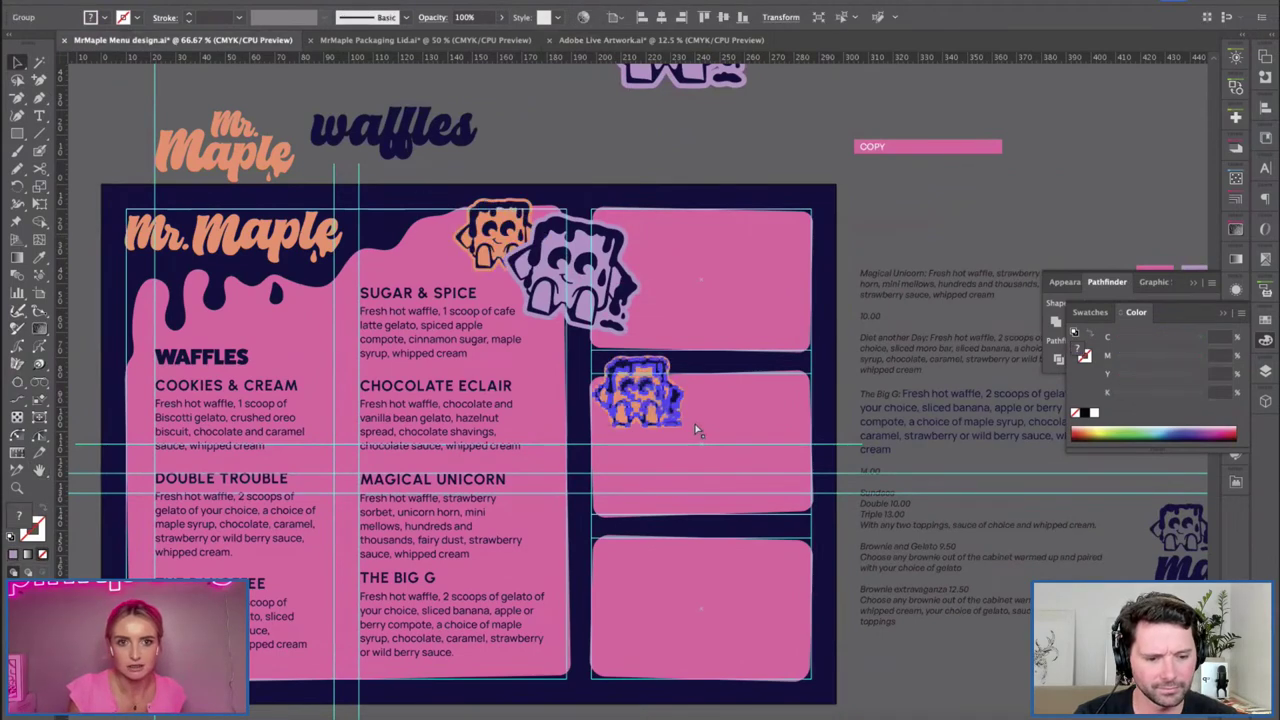
{"action": "left_click_drag", "start_coordinate": [725, 468], "coordinate": [578, 712]}
{"action": "scroll", "coordinate": [555, 388], "scroll_direction": "down", "scroll_amount": 1}
{"action": "scroll", "coordinate": [555, 388], "scroll_direction": "left", "scroll_amount": 1}
{"action": "scroll", "coordinate": [555, 388], "scroll_direction": "down", "scroll_amount": 4}
{"action": "scroll", "coordinate": [555, 388], "scroll_direction": "left", "scroll_amount": 4}
{"action": "left_click_drag", "start_coordinate": [660, 548], "coordinate": [460, 580]}
Delete the duplicated text after 'whipped cream' in the Banoffee description.
{"action": "left_click", "coordinate": [379, 511]}
{"action": "key", "text": "t"}
{"action": "left_click_drag", "start_coordinate": [345, 527], "coordinate": [420, 530]}
{"action": "key", "text": "BackSpace"}
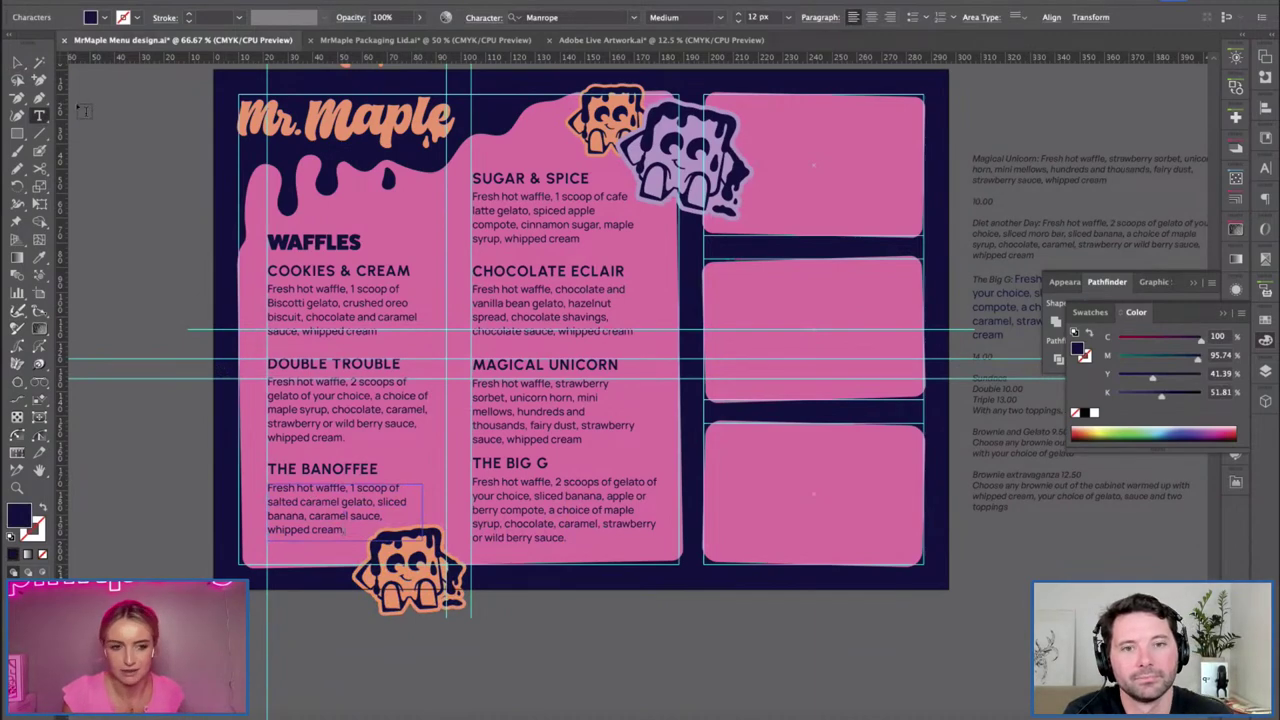
{"action": "left_click", "coordinate": [18, 62]}
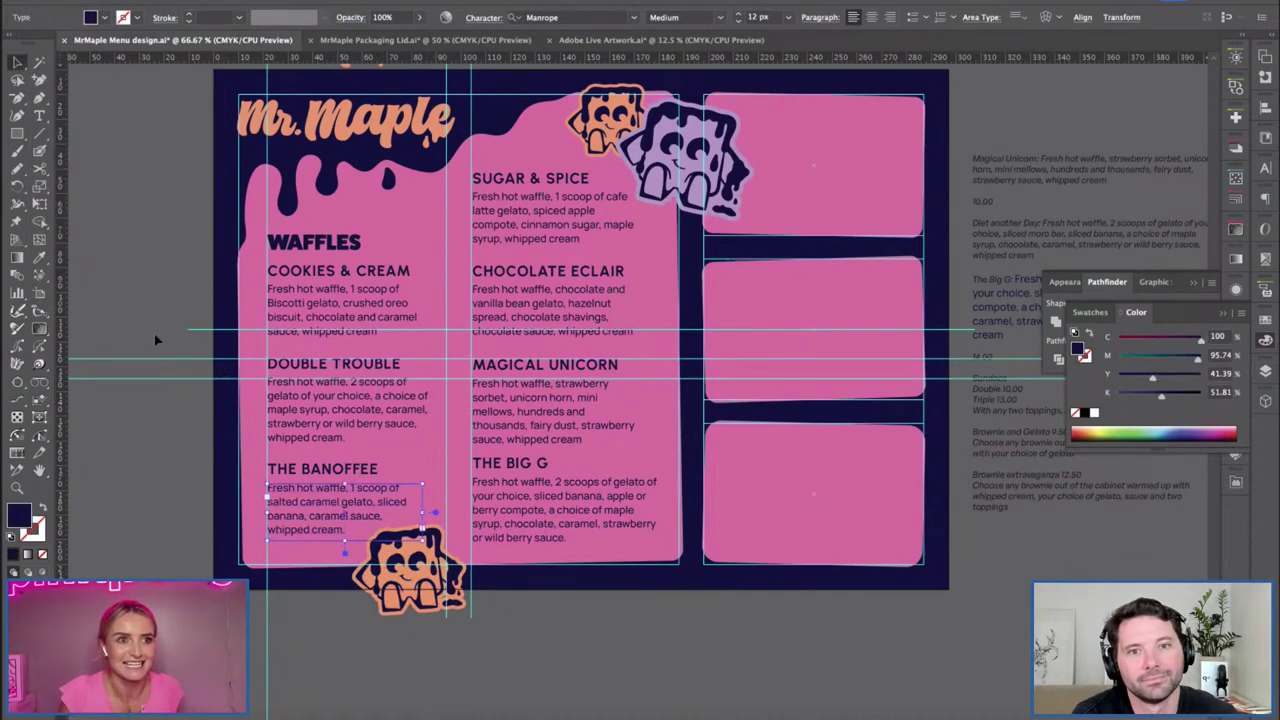
Tilt the mascot copy counterclockwise beneath the Banoffee text.
{"action": "left_click", "coordinate": [418, 596]}
{"action": "left_click_drag", "start_coordinate": [472, 612], "coordinate": [533, 633]}
{"action": "left_click", "coordinate": [533, 633]}
{"action": "key", "text": "ctrl+z"}
{"action": "left_click", "coordinate": [533, 633]}
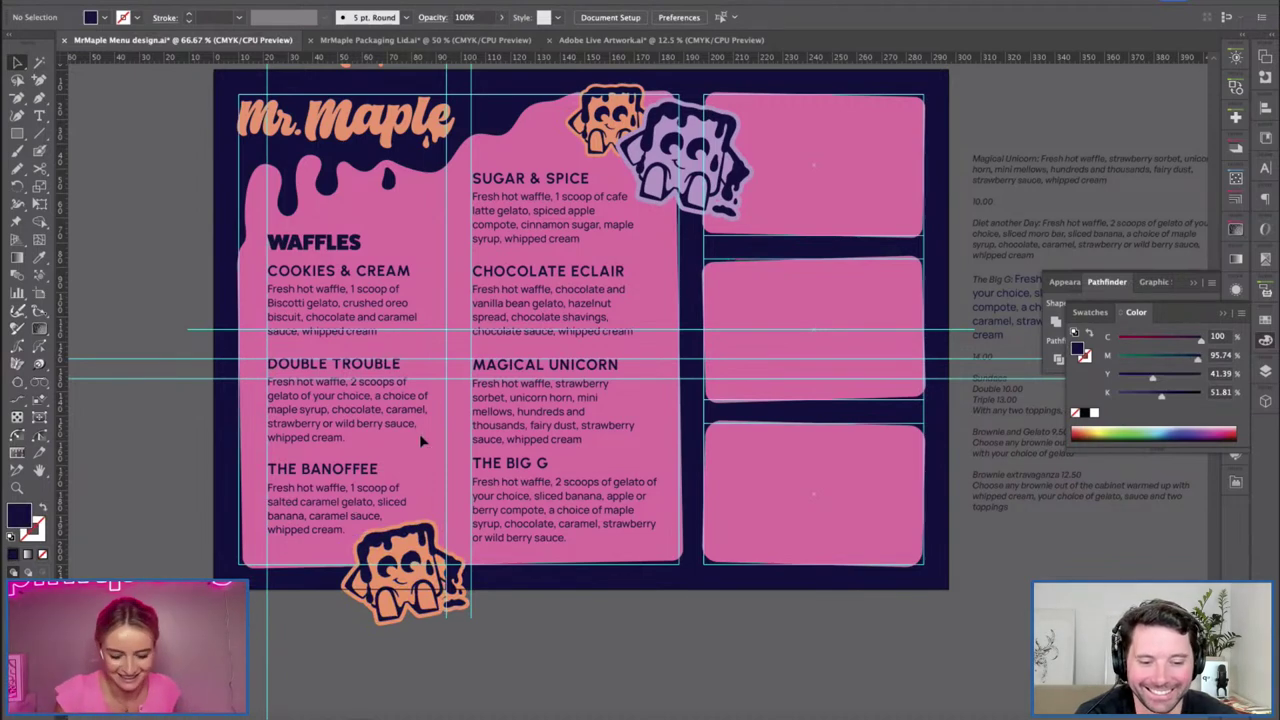
{"action": "key", "text": "space"}
{"action": "left_click_drag", "start_coordinate": [630, 294], "coordinate": [487, 359]}
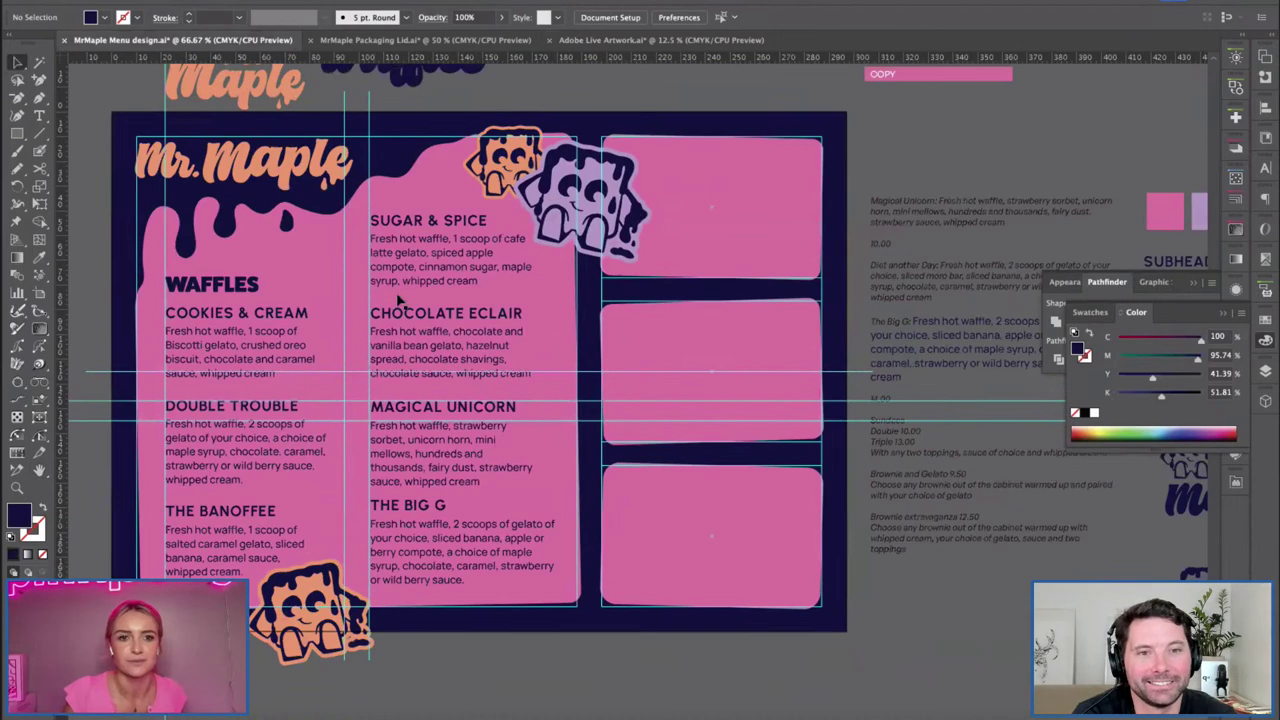
{"action": "scroll", "coordinate": [125, 252], "scroll_direction": "left", "scroll_amount": 2}
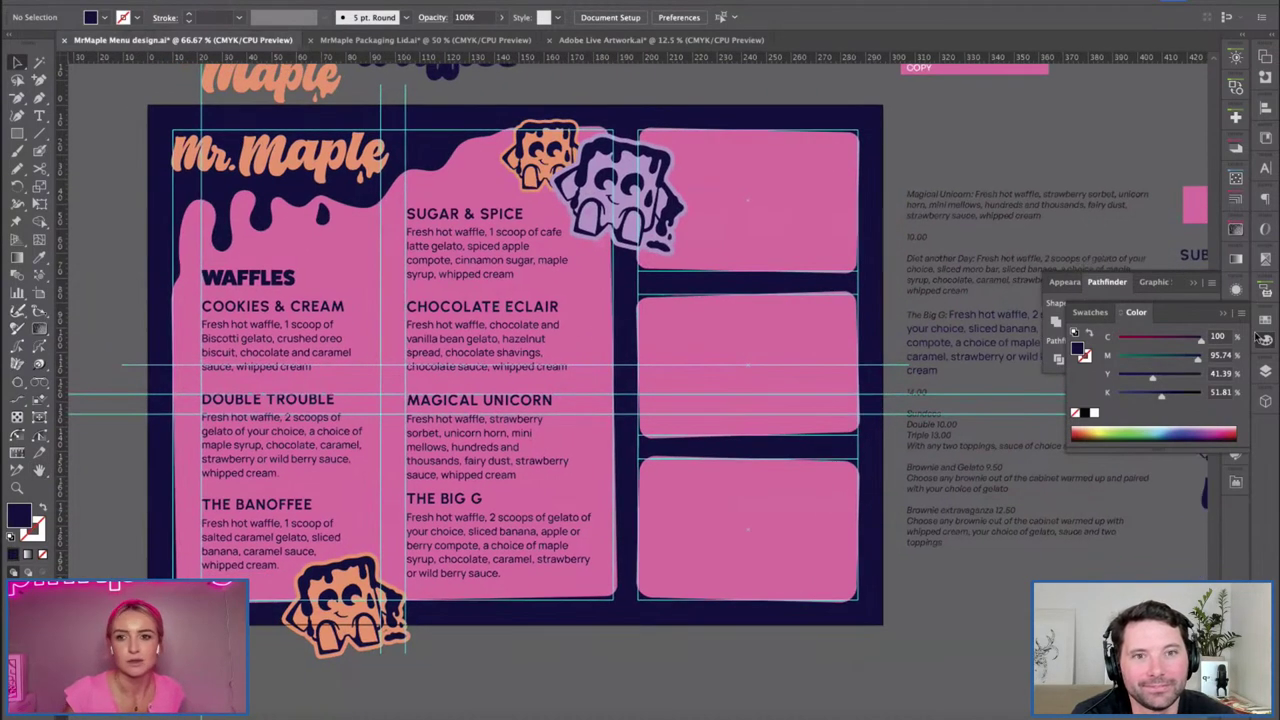
{"action": "left_click", "coordinate": [1266, 342]}
{"action": "left_click", "coordinate": [1265, 370]}
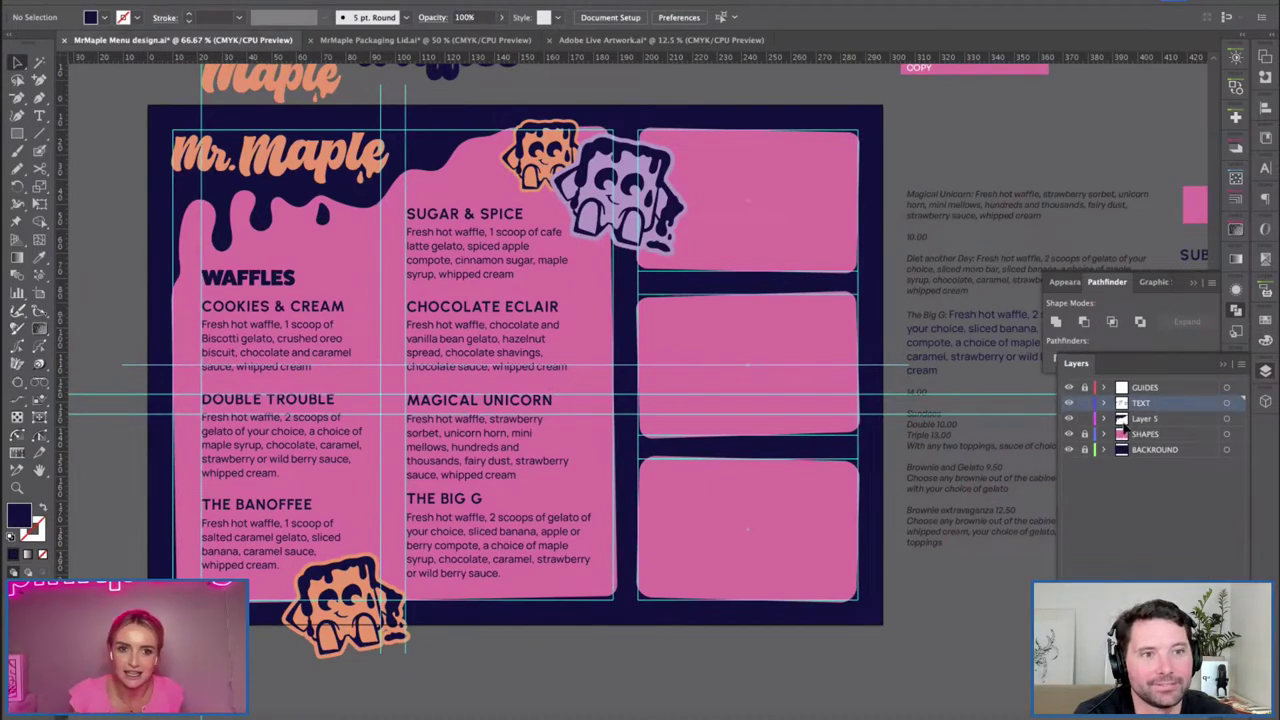
Lock the TEXT, Layer 5 and BACKROUND layers, add a layer above SHAPES, and paint a wavy path.
{"action": "left_click_drag", "start_coordinate": [1086, 451], "coordinate": [1084, 404]}
{"action": "left_click", "coordinate": [1130, 438]}
{"action": "key", "text": "super+l"}
{"action": "key", "text": "b"}
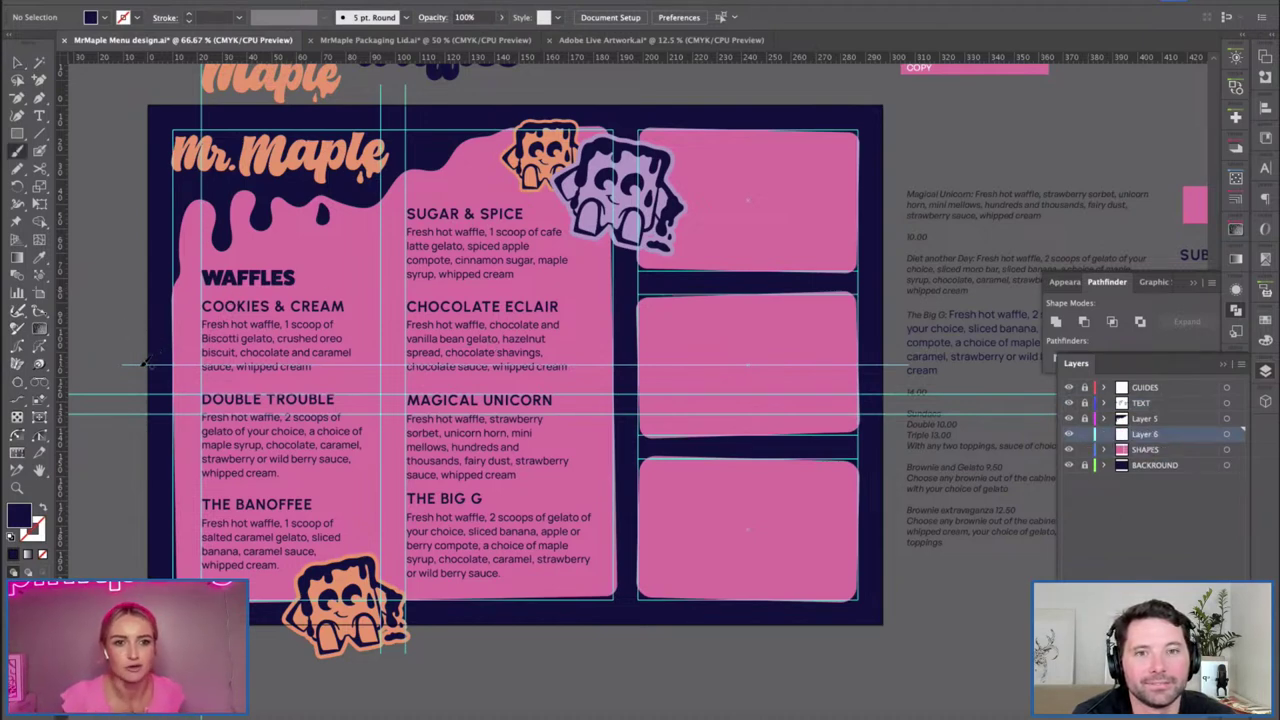
{"action": "mouse_move", "coordinate": [124, 331]}
{"action": "left_mouse_down"}
{"action": "mouse_move", "coordinate": [224, 388]}
{"action": "mouse_move", "coordinate": [352, 381]}
{"action": "mouse_move", "coordinate": [412, 429]}
{"action": "mouse_move", "coordinate": [553, 433]}
{"action": "mouse_move", "coordinate": [588, 501]}
{"action": "mouse_move", "coordinate": [615, 527]}
{"action": "left_mouse_up"}
{"action": "mouse_move", "coordinate": [630, 617]}
{"action": "left_mouse_down"}
{"action": "mouse_move", "coordinate": [380, 627]}
{"action": "mouse_move", "coordinate": [125, 470]}
{"action": "mouse_move", "coordinate": [112, 352]}
{"action": "left_mouse_up"}
Give the wavy path a pink fill, lower magenta to 66%, and select it with the text panel.
{"action": "key", "text": "v"}
{"action": "left_click", "coordinate": [140, 372]}
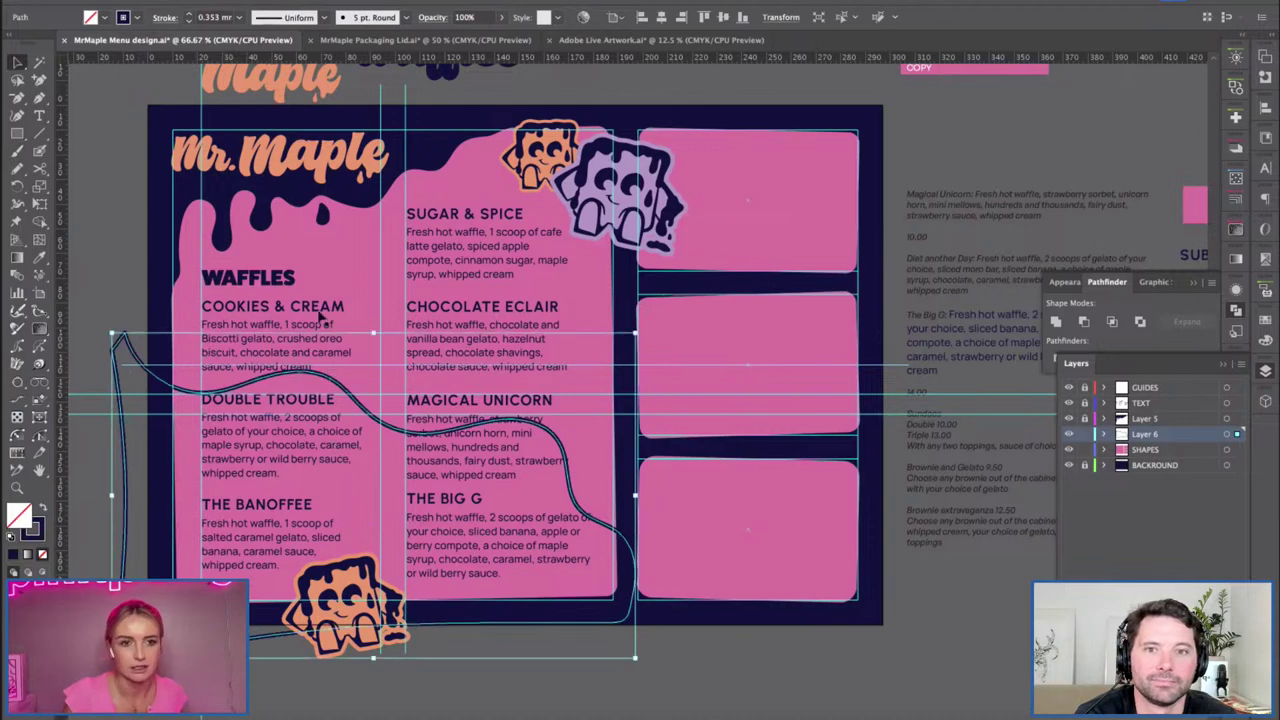
{"action": "key", "text": "i"}
{"action": "left_click", "coordinate": [706, 340]}
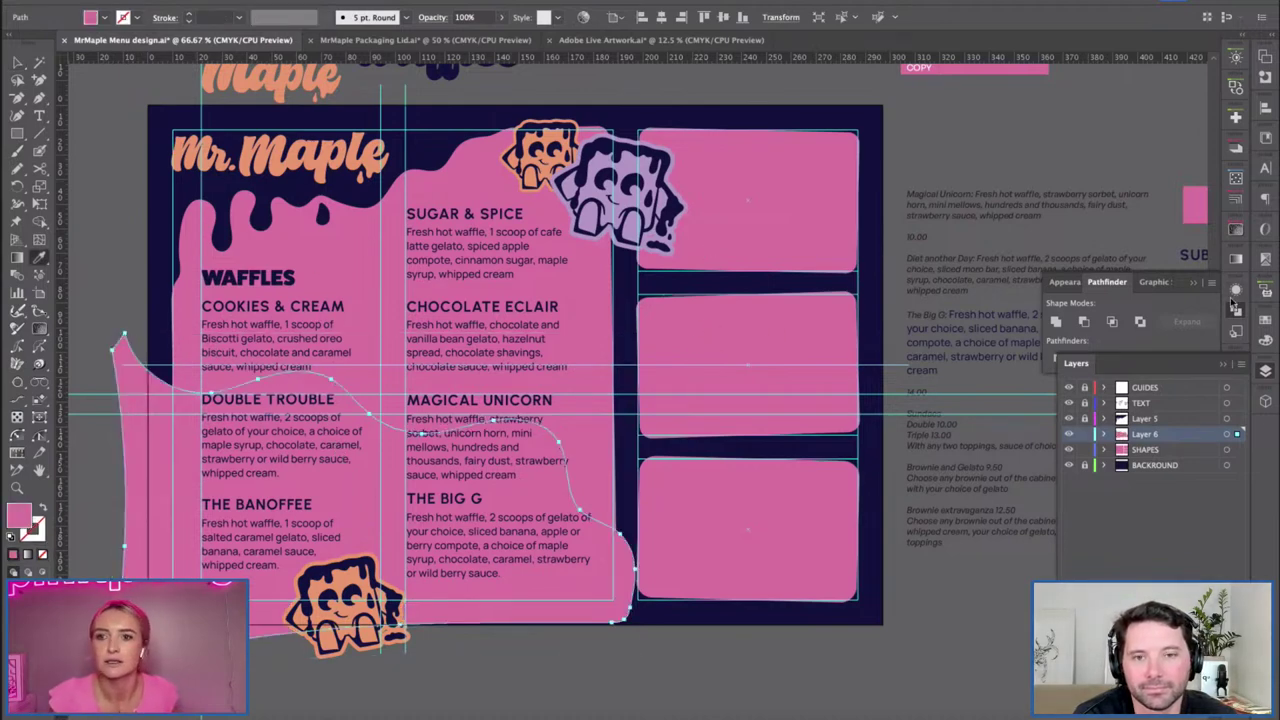
{"action": "left_click", "coordinate": [1265, 343]}
{"action": "left_click_drag", "start_coordinate": [1180, 359], "coordinate": [1173, 366]}
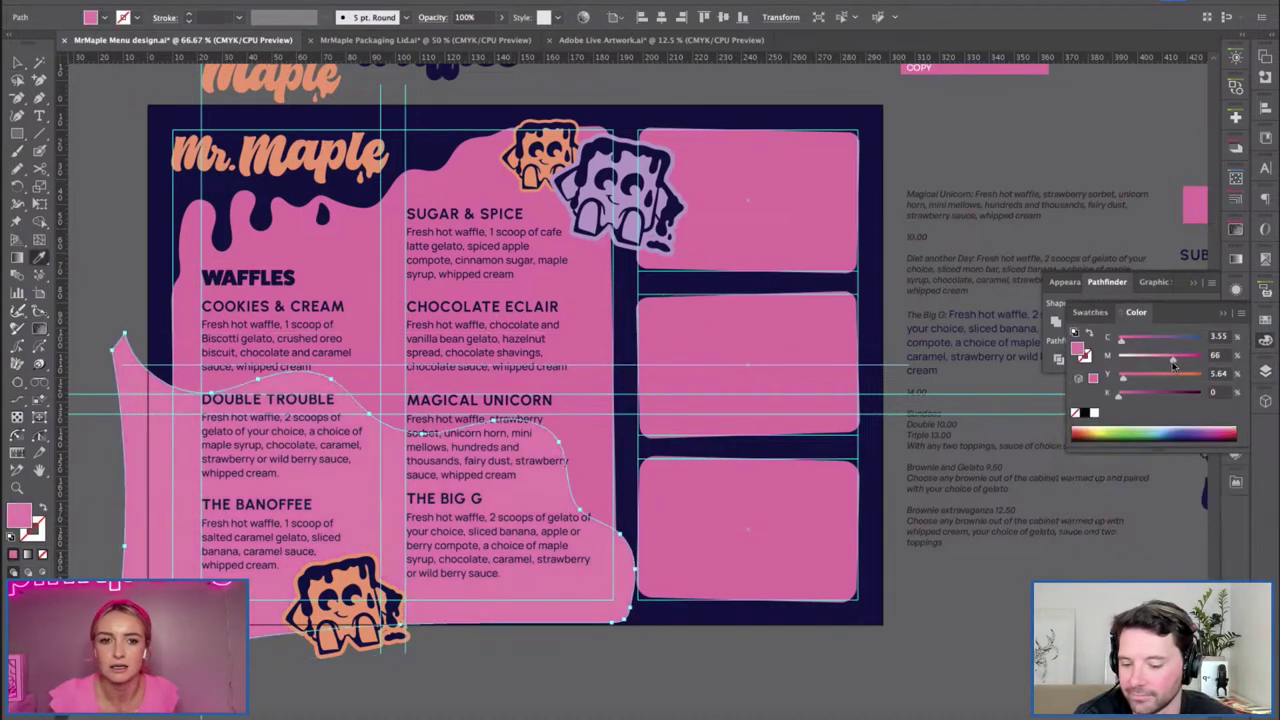
{"action": "left_click", "coordinate": [1264, 343]}
{"action": "key", "text": "v"}
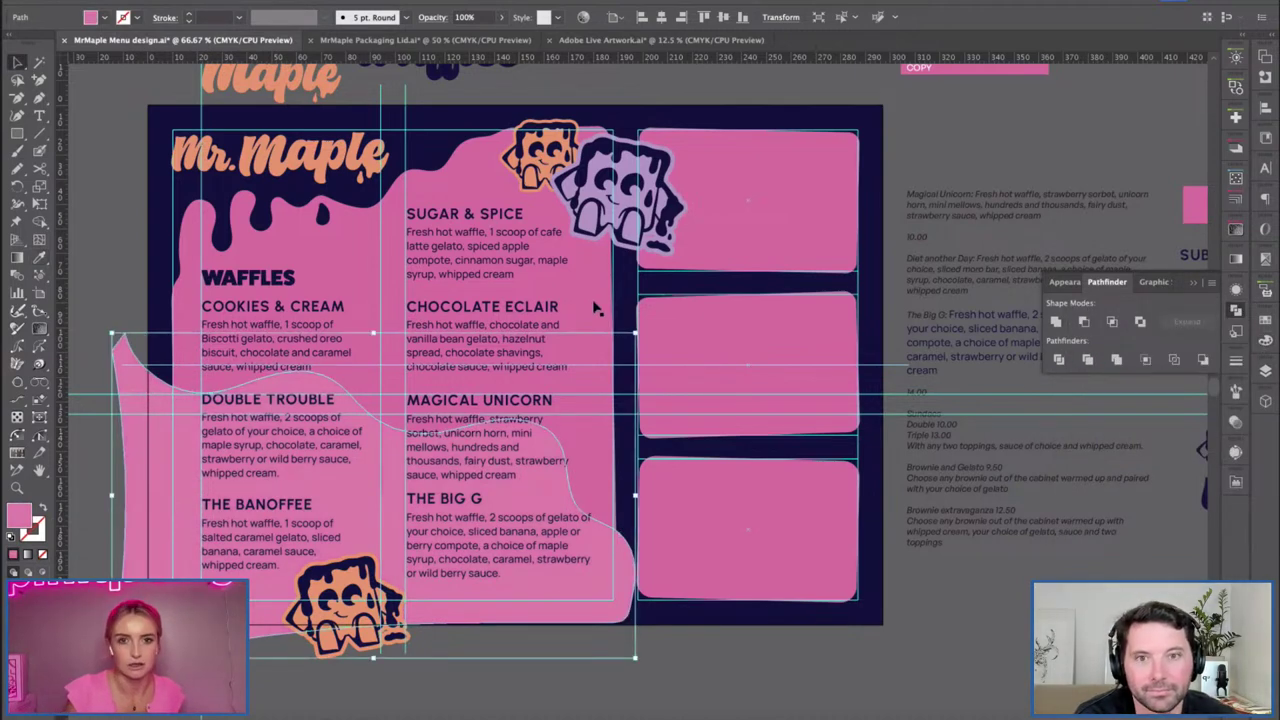
{"action": "left_click", "coordinate": [596, 309]}
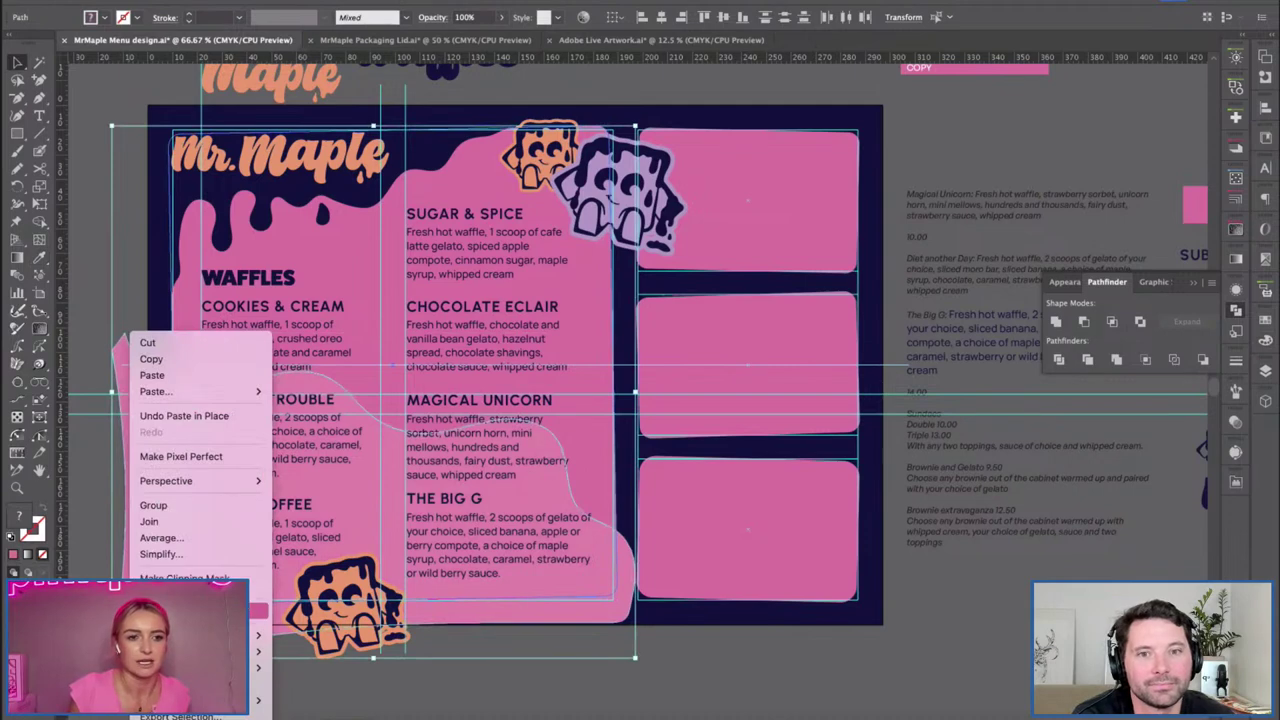
Try twice to clip the pink wave to the text panel, undoing both attempts.
{"action": "left_click", "coordinate": [170, 578]}
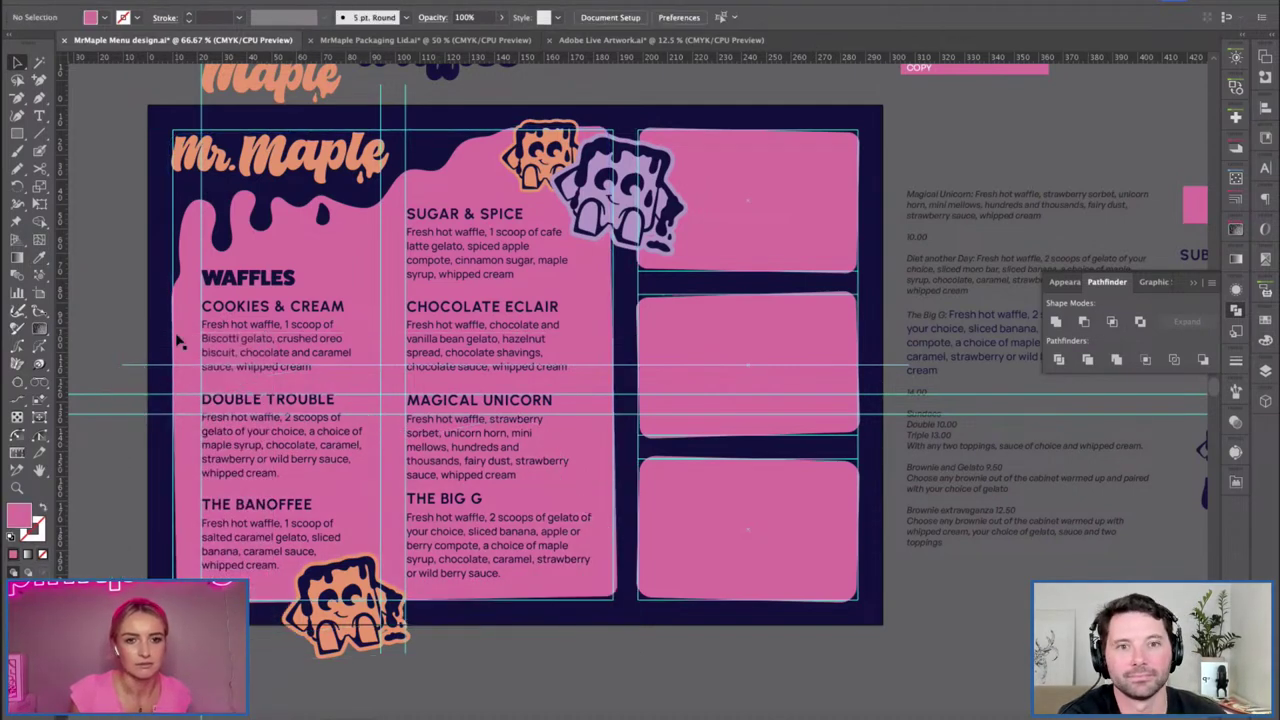
{"action": "key", "text": "ctrl+z"}
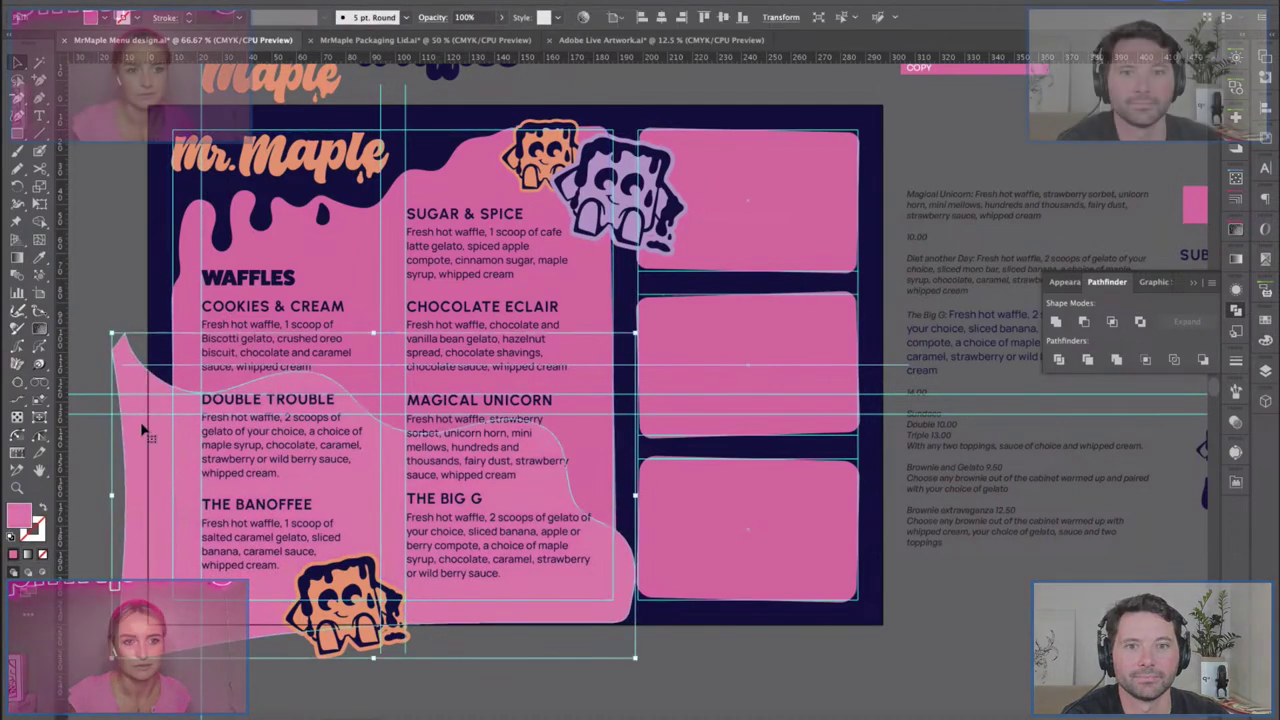
{"action": "left_click", "coordinate": [600, 332]}
{"action": "right_click", "coordinate": [605, 330]}
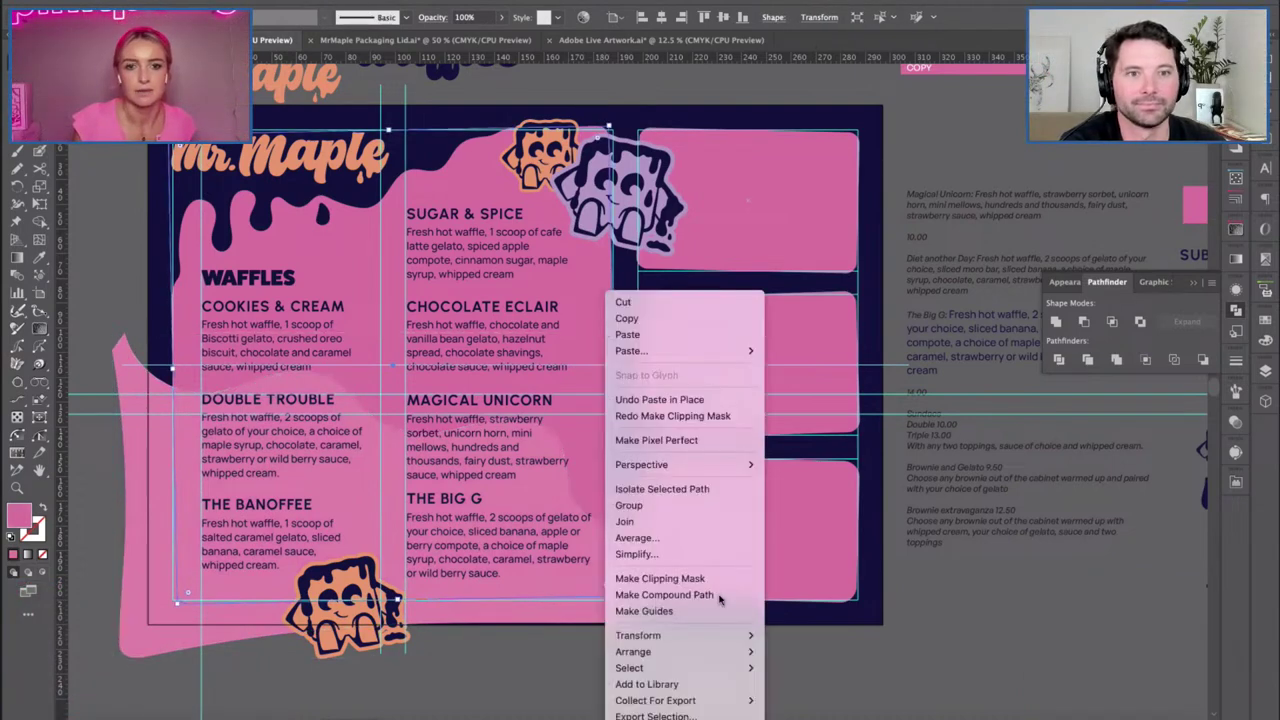
{"action": "mouse_move", "coordinate": [750, 652]}
{"action": "left_click", "coordinate": [805, 643]}
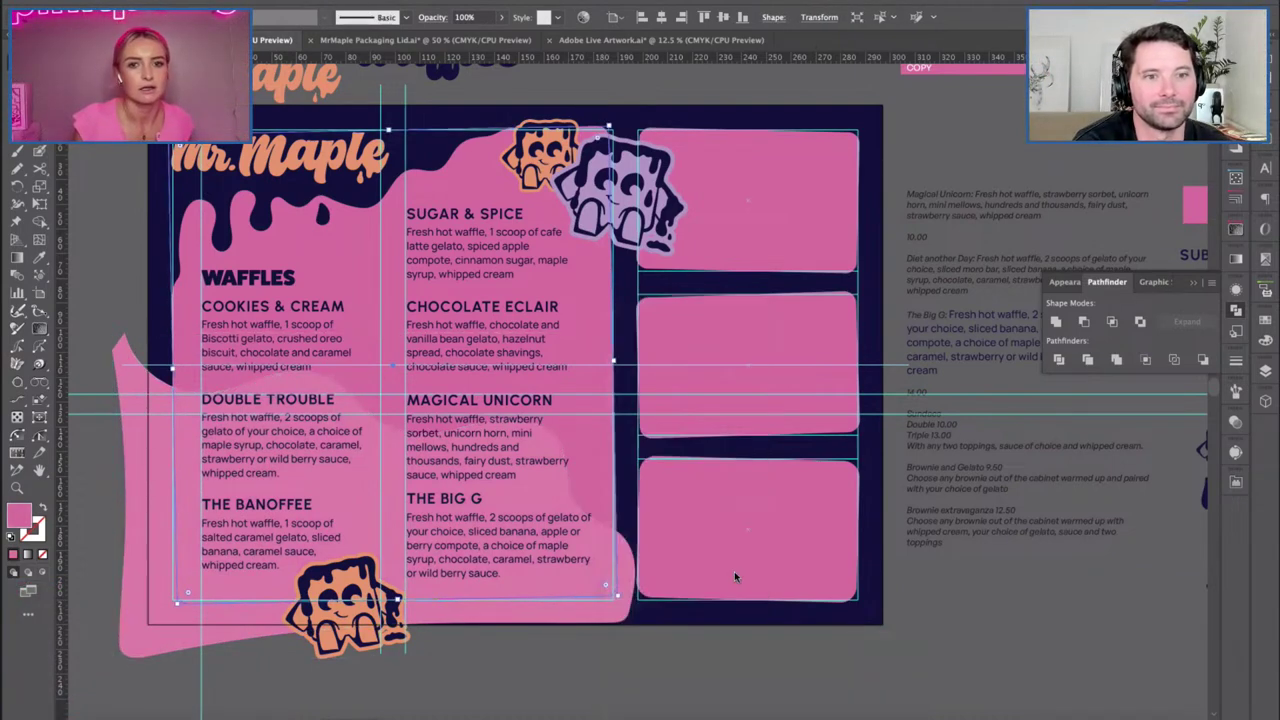
{"action": "left_click", "coordinate": [735, 575]}
{"action": "key", "text": "ctrl+z"}
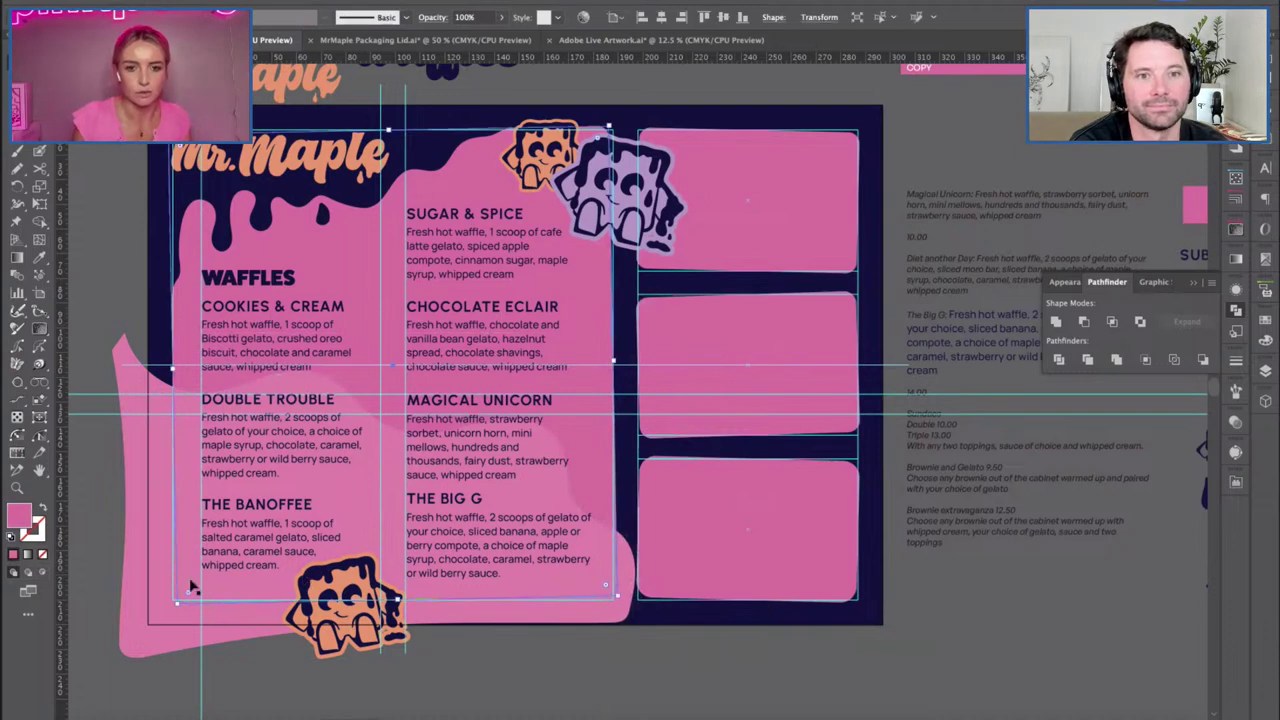
{"action": "left_click", "coordinate": [136, 592], "text": "shift"}
{"action": "right_click", "coordinate": [136, 592]}
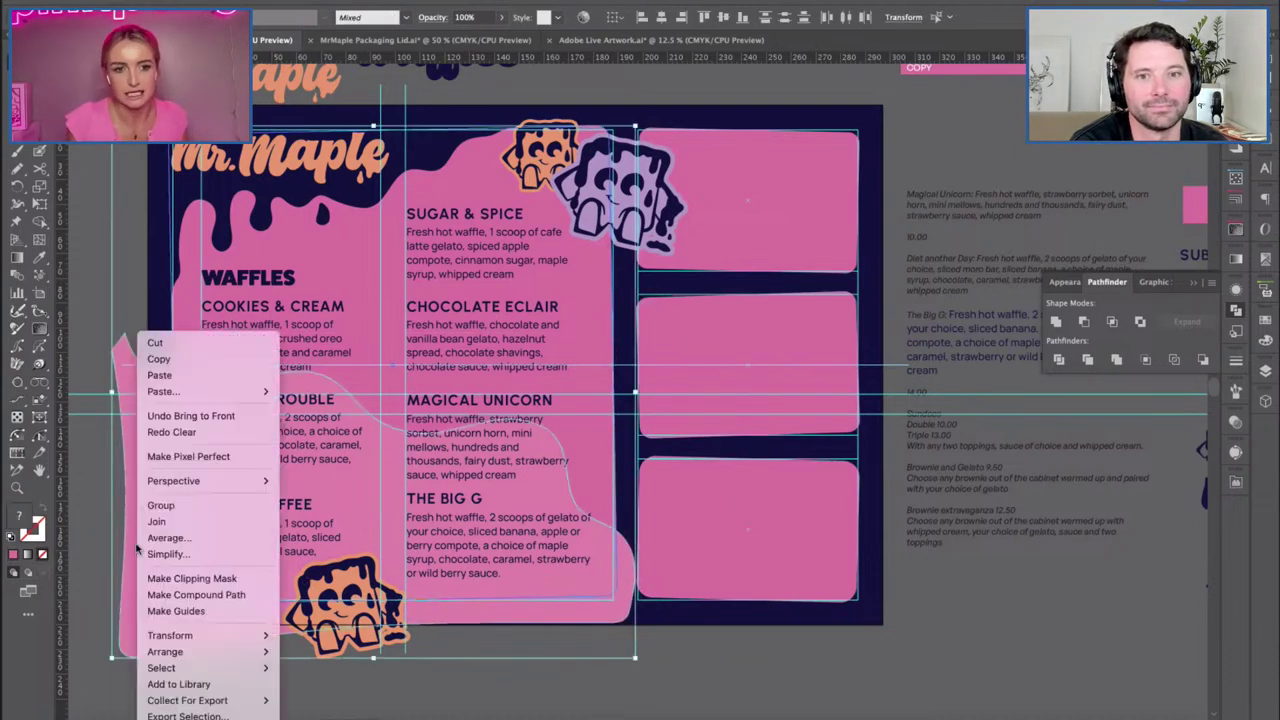
{"action": "left_click", "coordinate": [191, 586]}
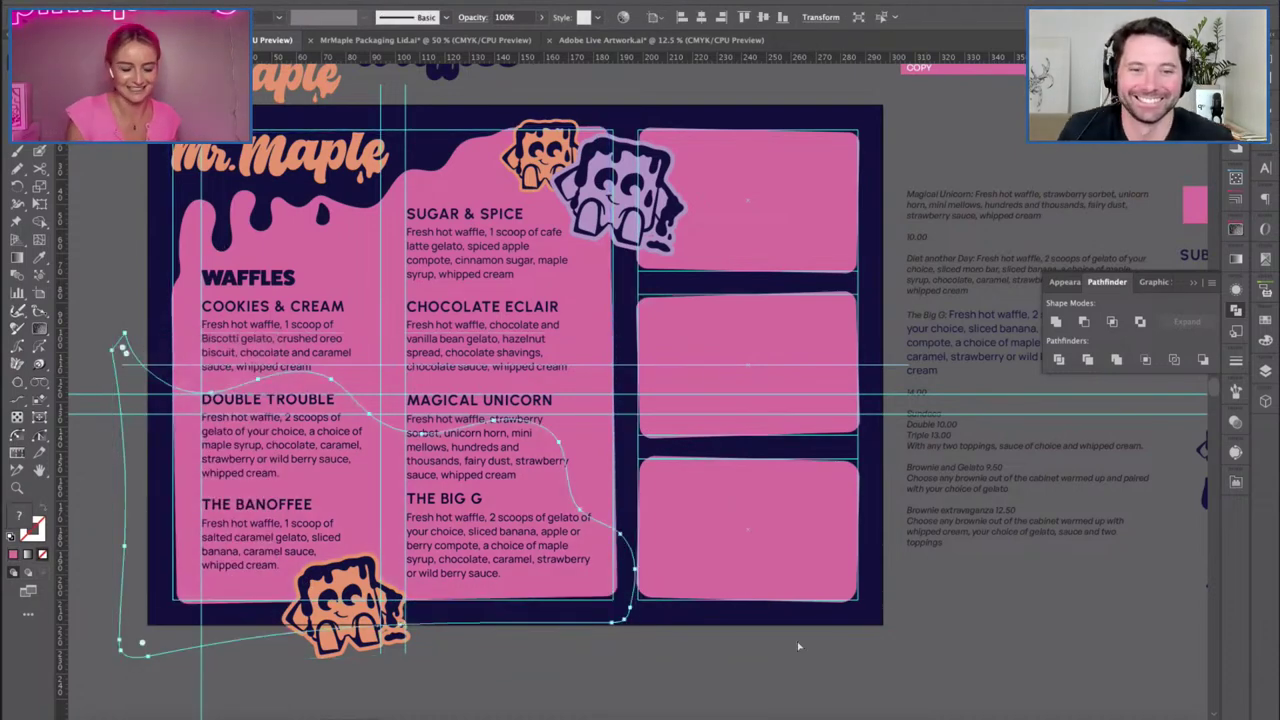
{"action": "key", "text": "ctrl+z"}
Recolour the text panel with the lavender mascot colour using the Eyedropper.
{"action": "left_click", "coordinate": [183, 385]}
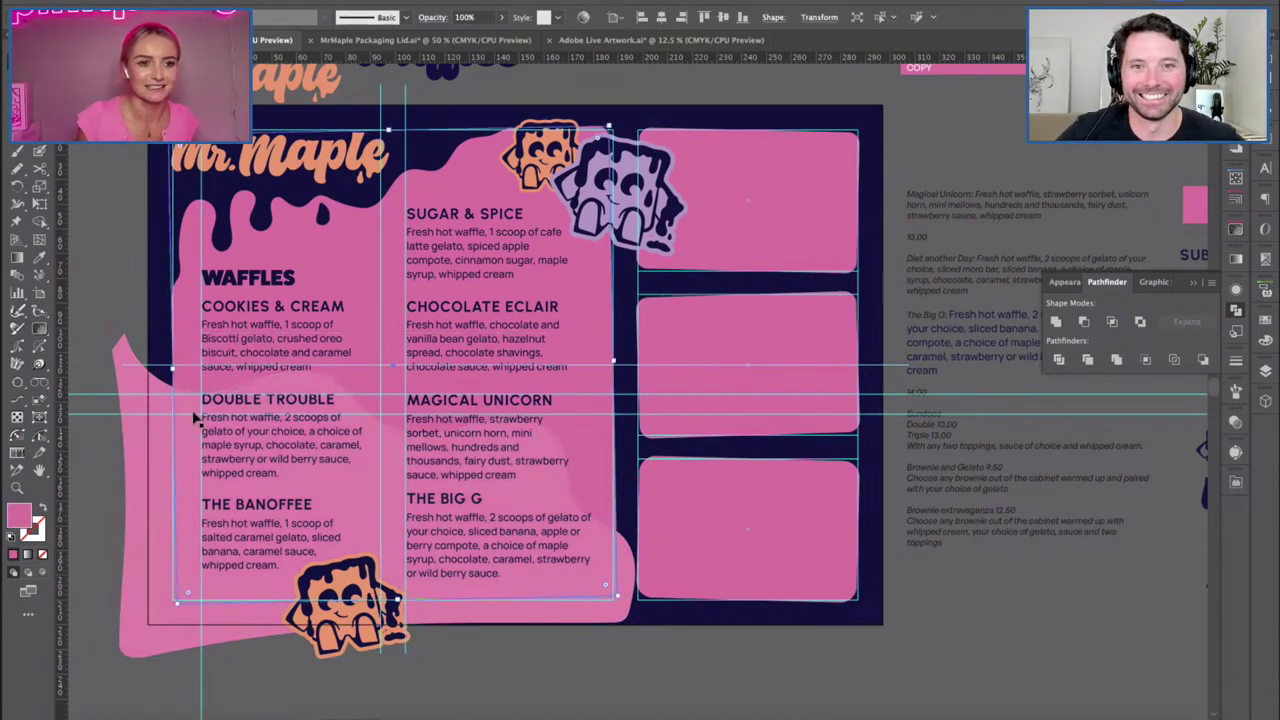
{"action": "key", "text": "i"}
{"action": "left_click", "coordinate": [628, 218]}
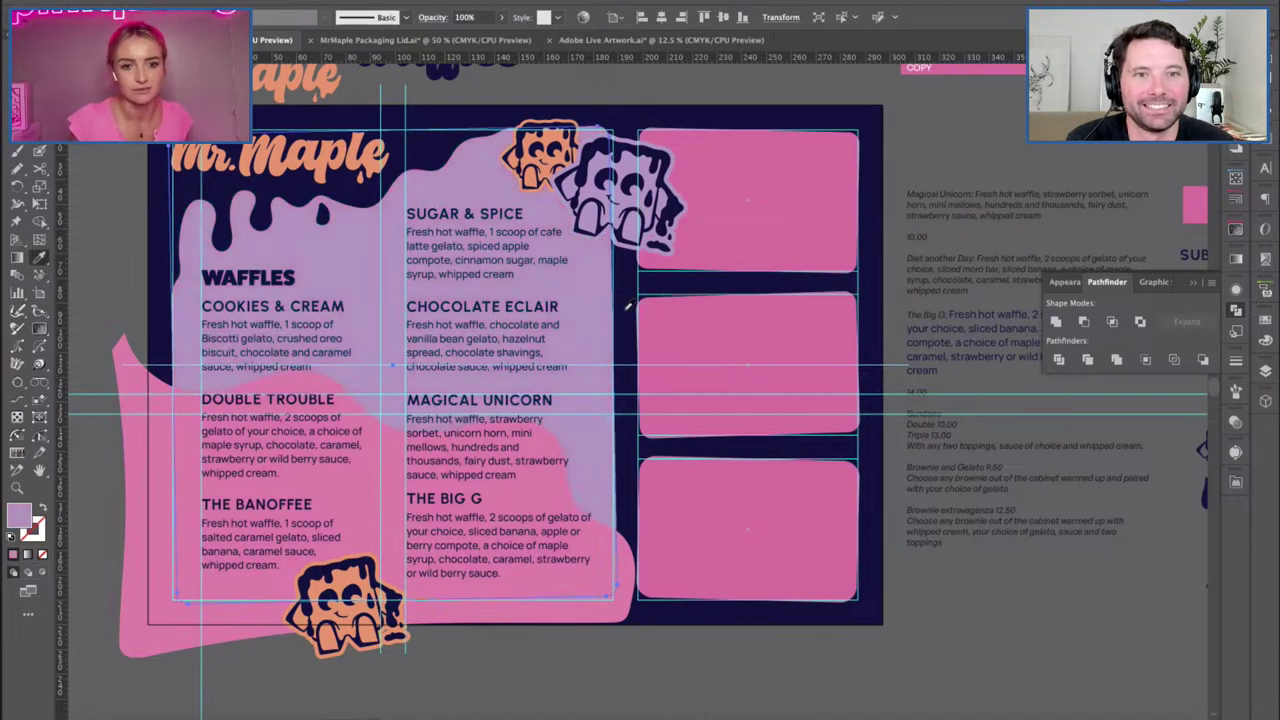
{"action": "key", "text": "v"}
Select the lavender panel and pink wave and clip the wave inside with Cmd+7.
{"action": "left_click", "coordinate": [1265, 370]}
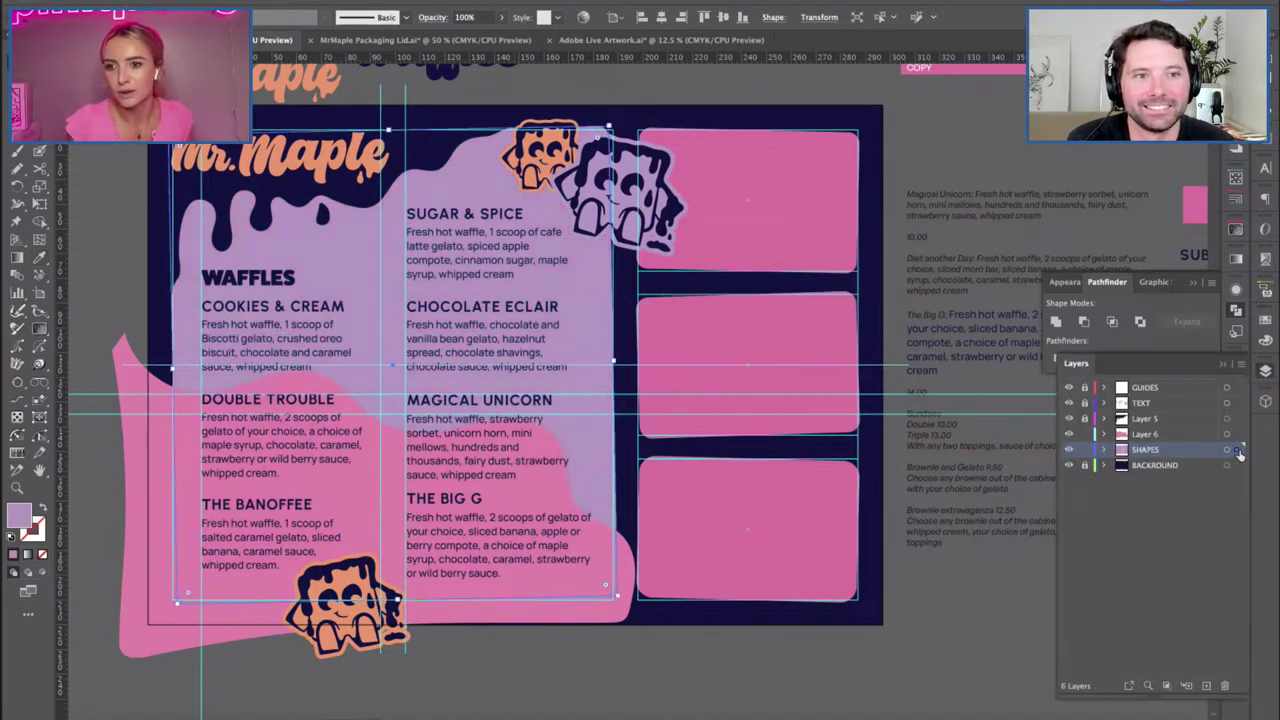
{"action": "left_click", "coordinate": [1264, 372]}
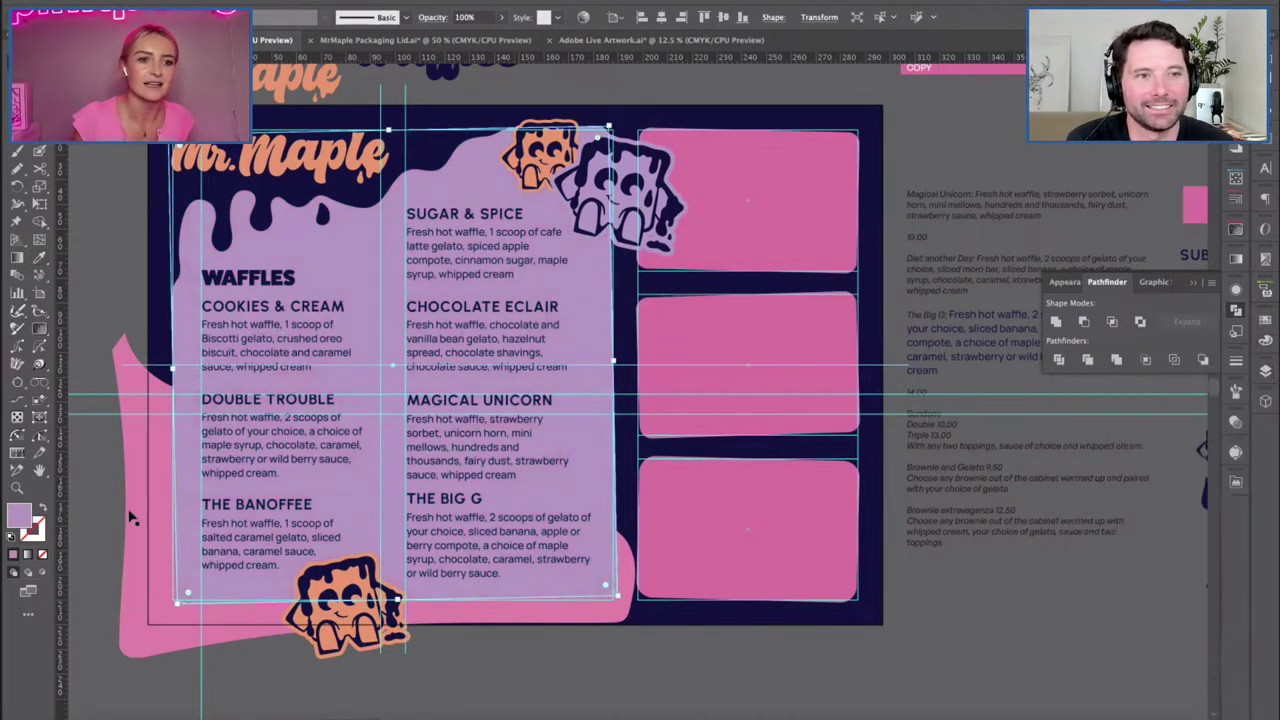
{"action": "left_click", "coordinate": [150, 535], "text": "shift"}
{"action": "right_click", "coordinate": [194, 443]}
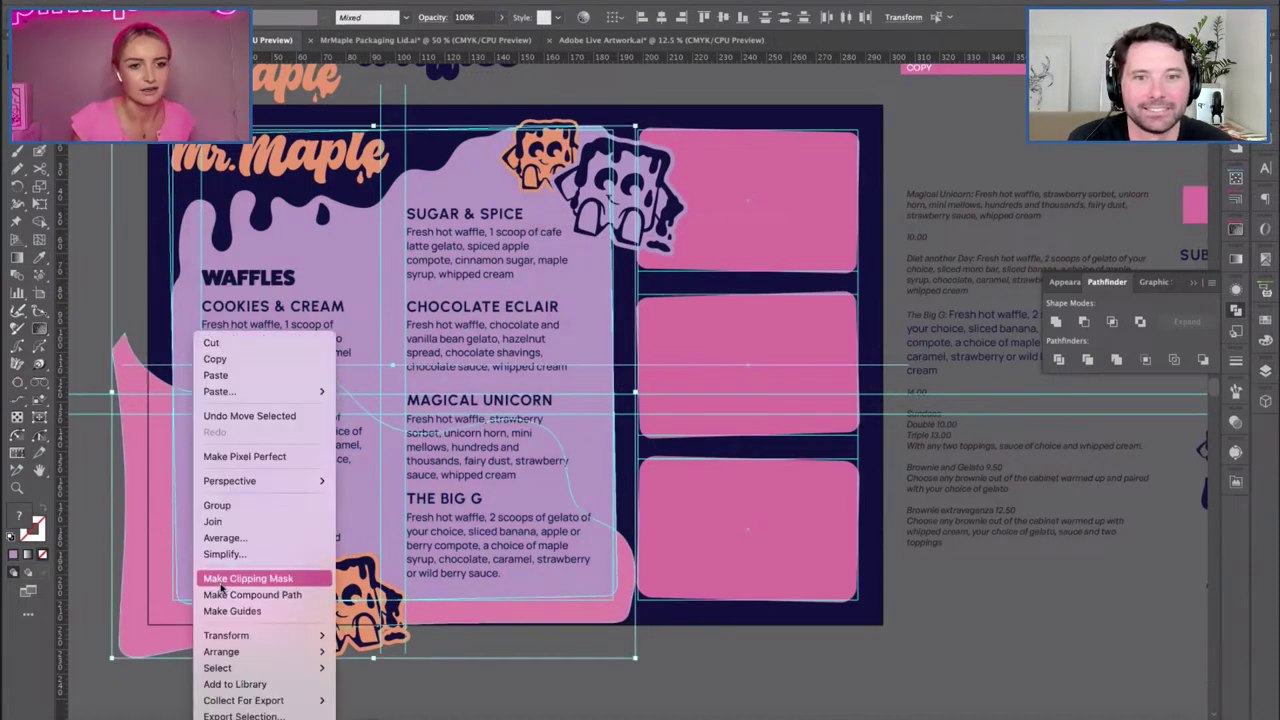
{"action": "left_click", "coordinate": [993, 533]}
{"action": "key", "text": "ctrl+7"}
{"action": "key", "text": "ctrl+shift+a"}
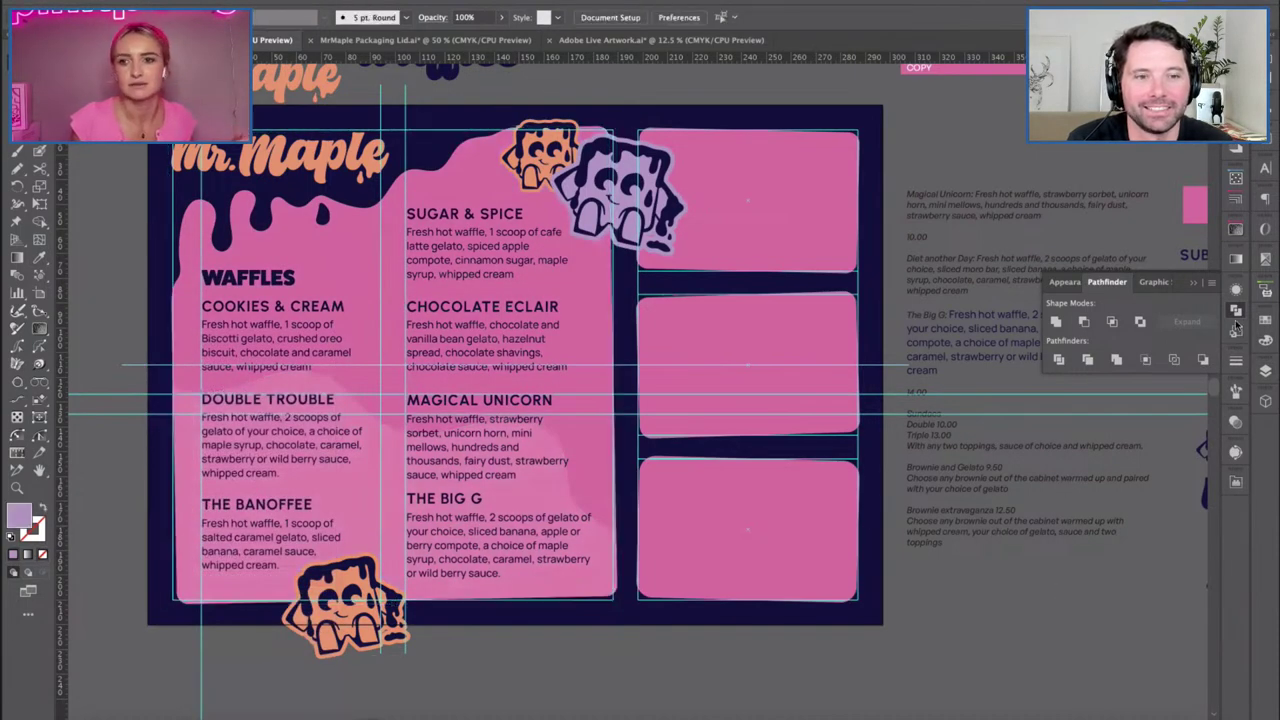
Hide the GUIDES layer in the Layers panel.
{"action": "left_click", "coordinate": [1238, 325]}
{"action": "left_click", "coordinate": [1266, 372]}
{"action": "left_click", "coordinate": [1070, 388]}
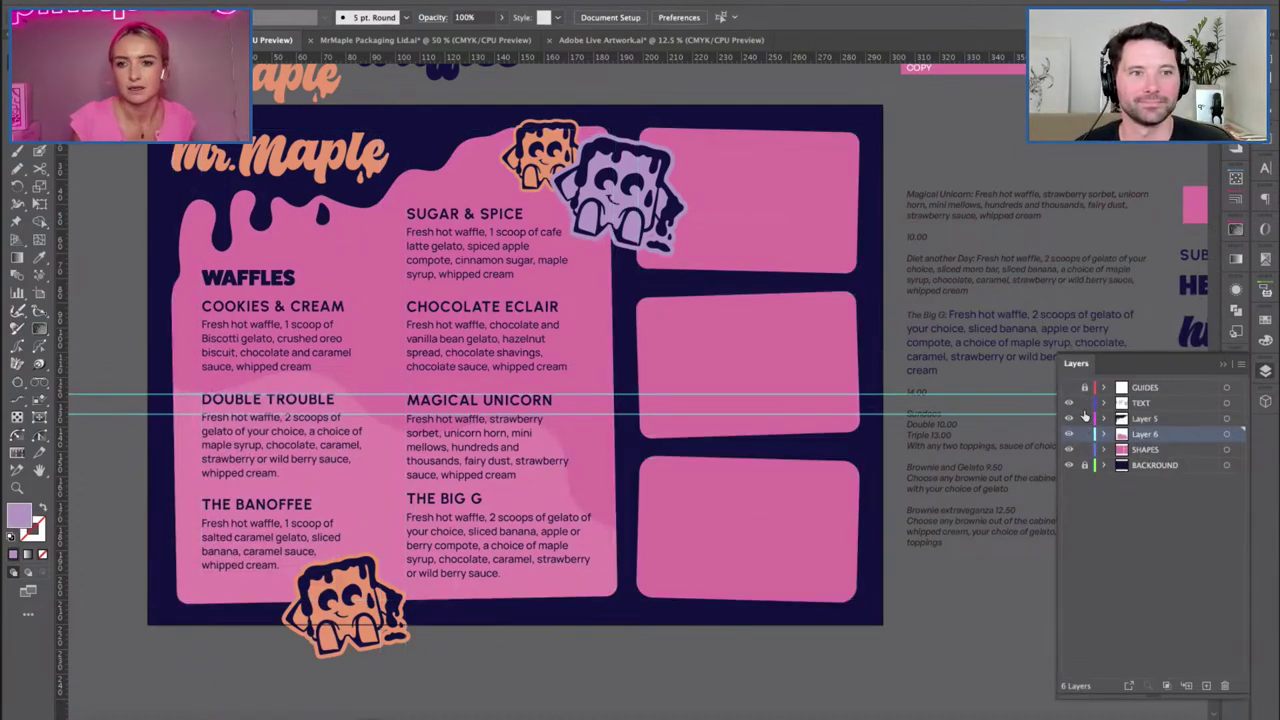
Pan the menu artboard into view and switch on Trim View.
{"action": "key", "text": "Delete"}
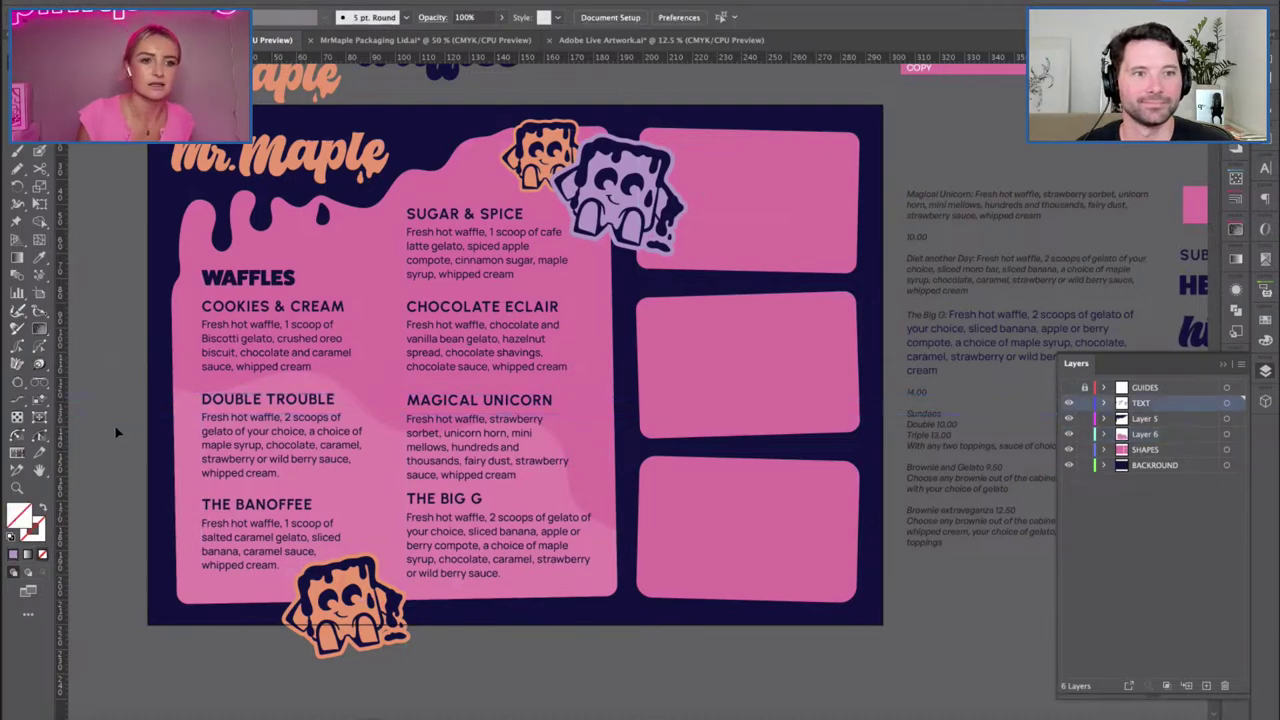
{"action": "key", "text": "h"}
{"action": "left_click_drag", "start_coordinate": [573, 399], "coordinate": [549, 445]}
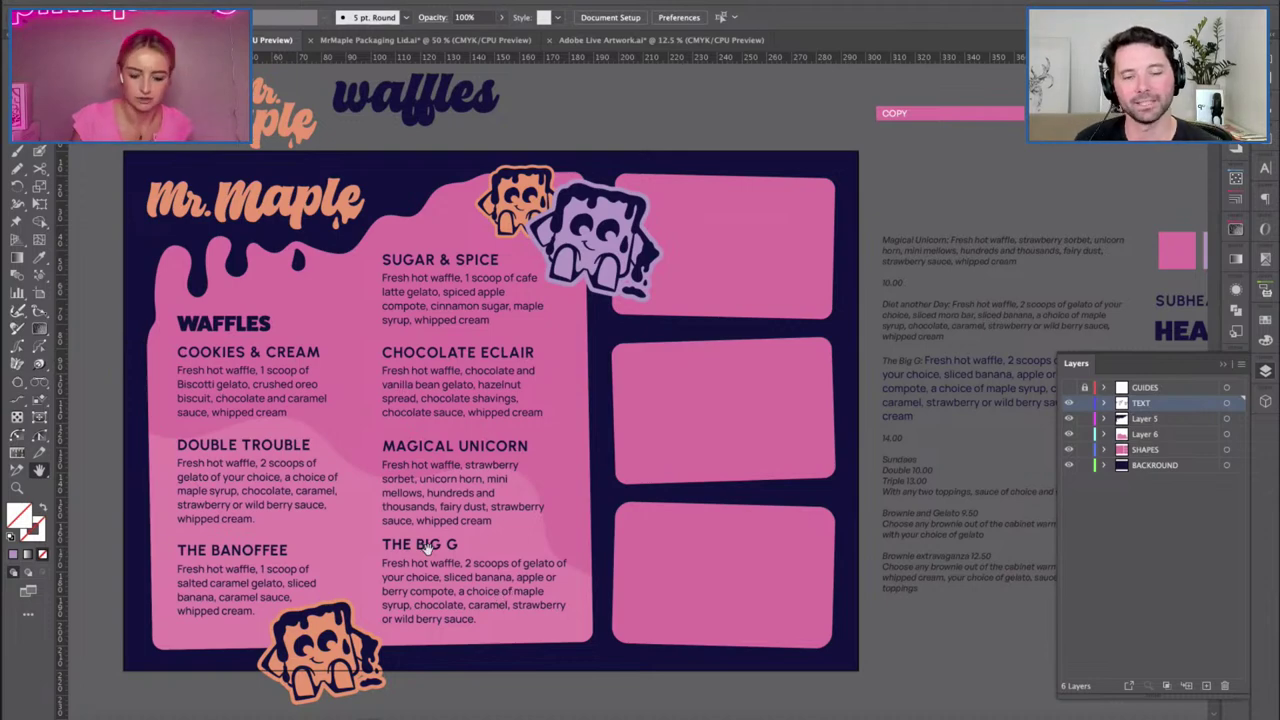
{"action": "scroll", "coordinate": [350, 370], "scroll_direction": "right", "scroll_amount": 2}
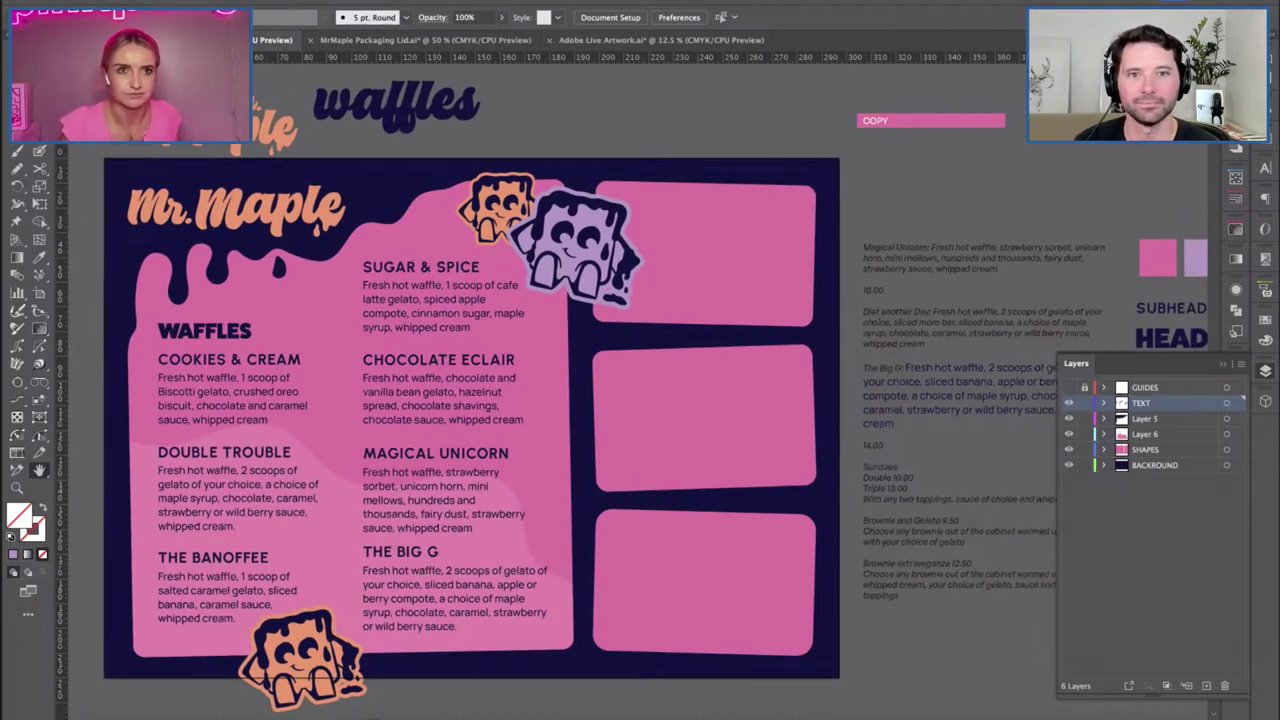
{"action": "left_click", "coordinate": [335, 3]}
{"action": "left_click", "coordinate": [400, 82]}
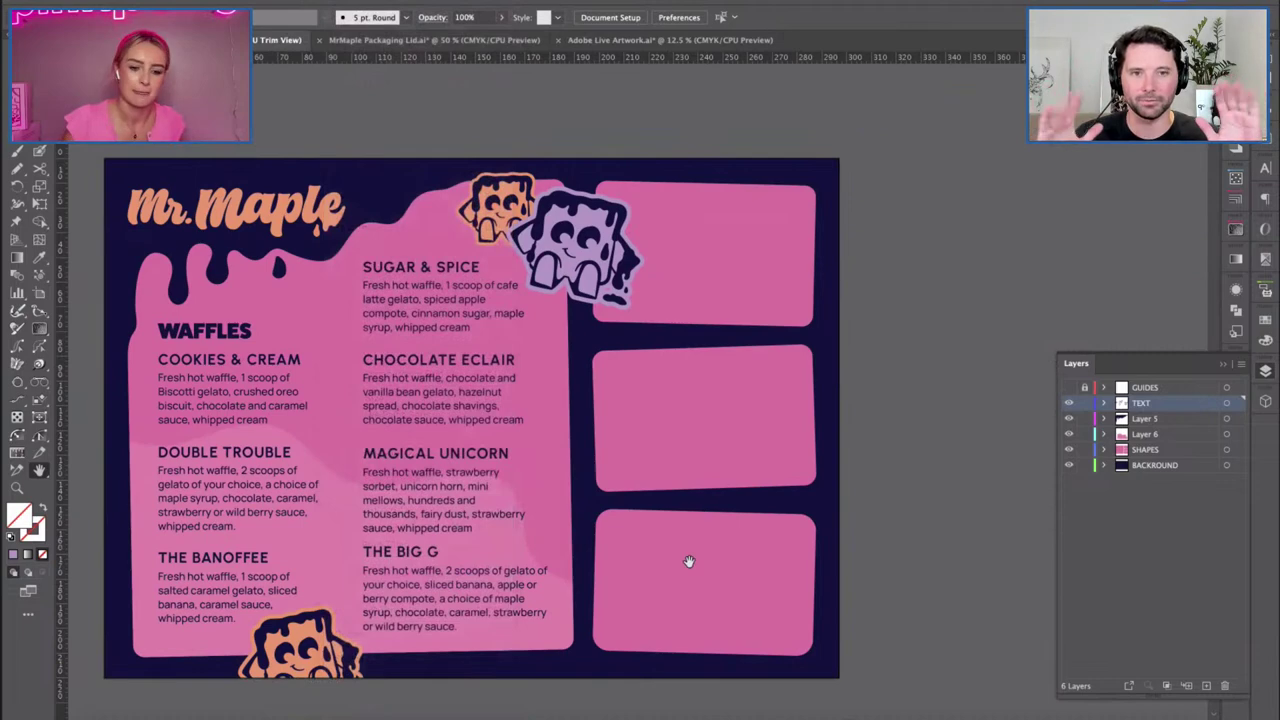
{"action": "scroll", "coordinate": [700, 590], "scroll_direction": "left", "scroll_amount": 1}
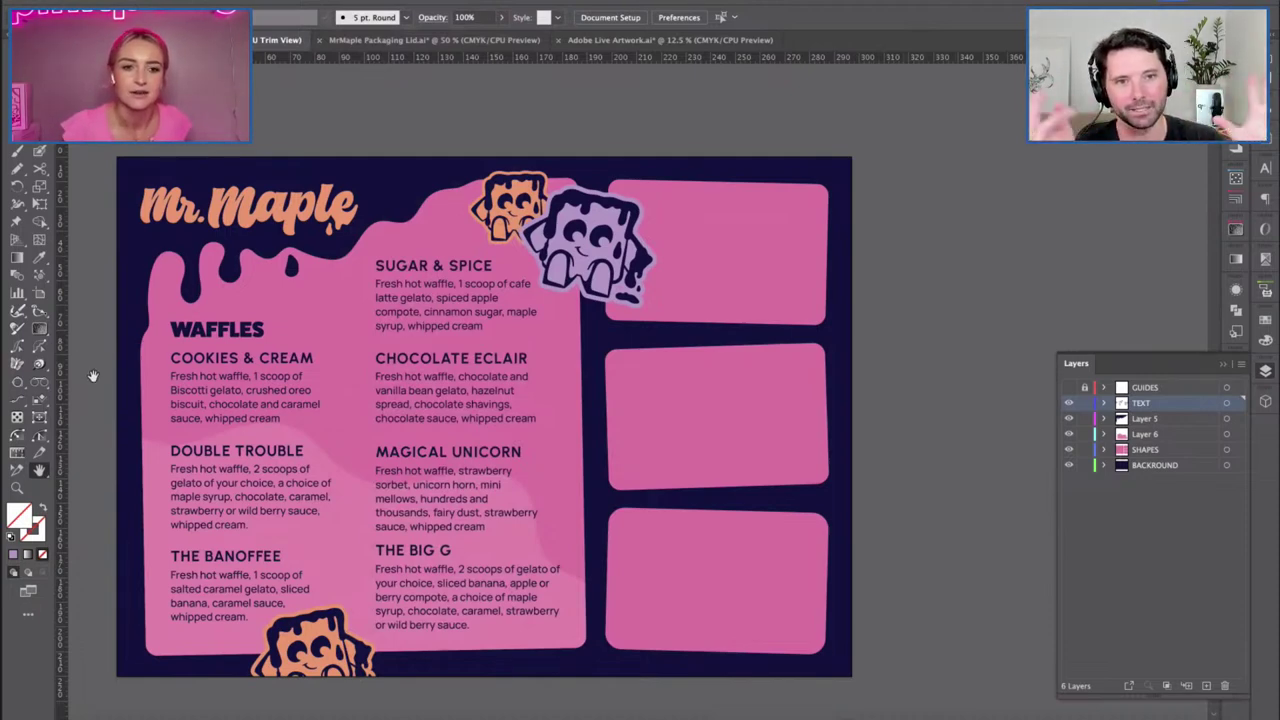
Enlarge the purple mascot and tilt it slightly clockwise.
{"action": "key", "text": "t"}
{"action": "left_click_drag", "start_coordinate": [326, 78], "coordinate": [492, 128]}
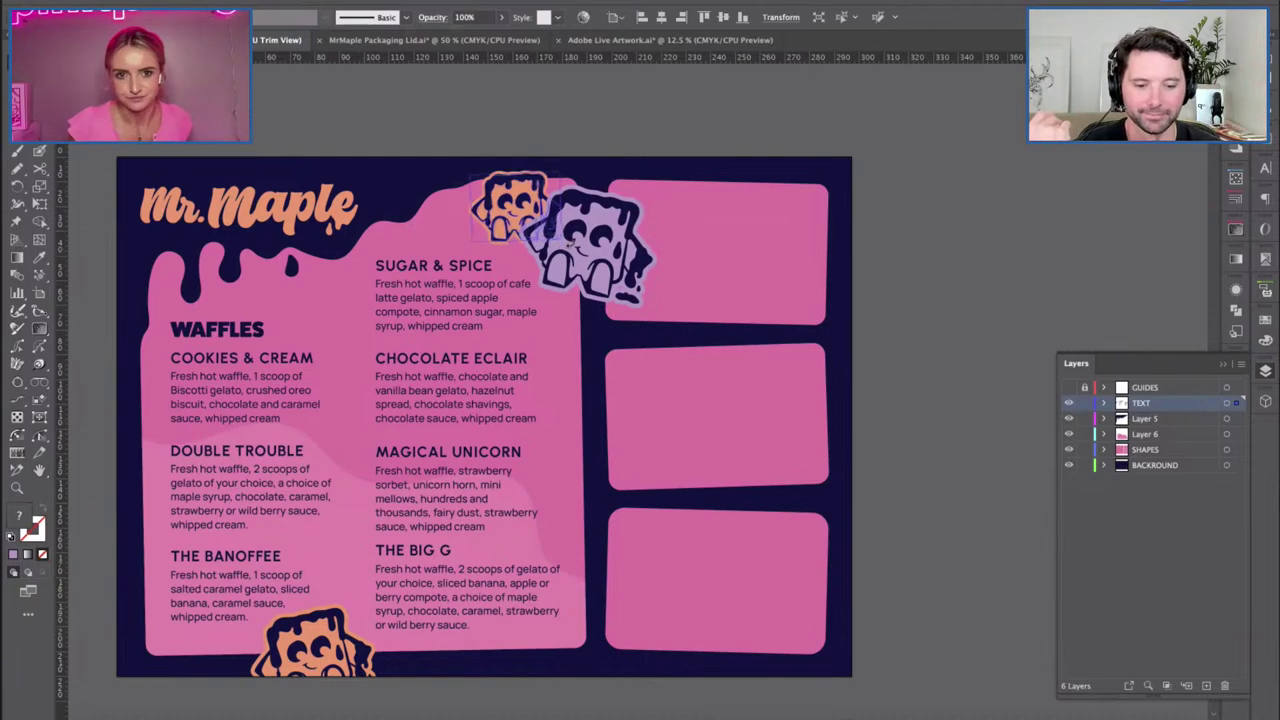
{"action": "left_click", "coordinate": [510, 200]}
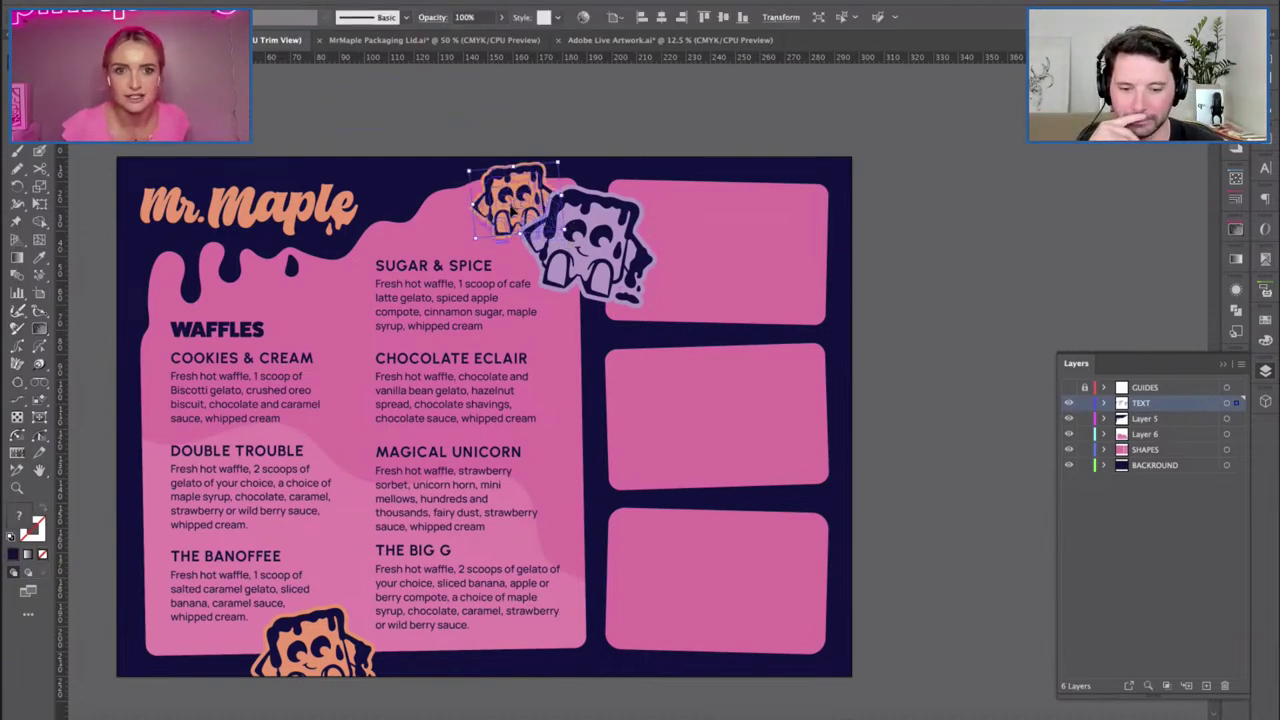
{"action": "left_click", "coordinate": [570, 240]}
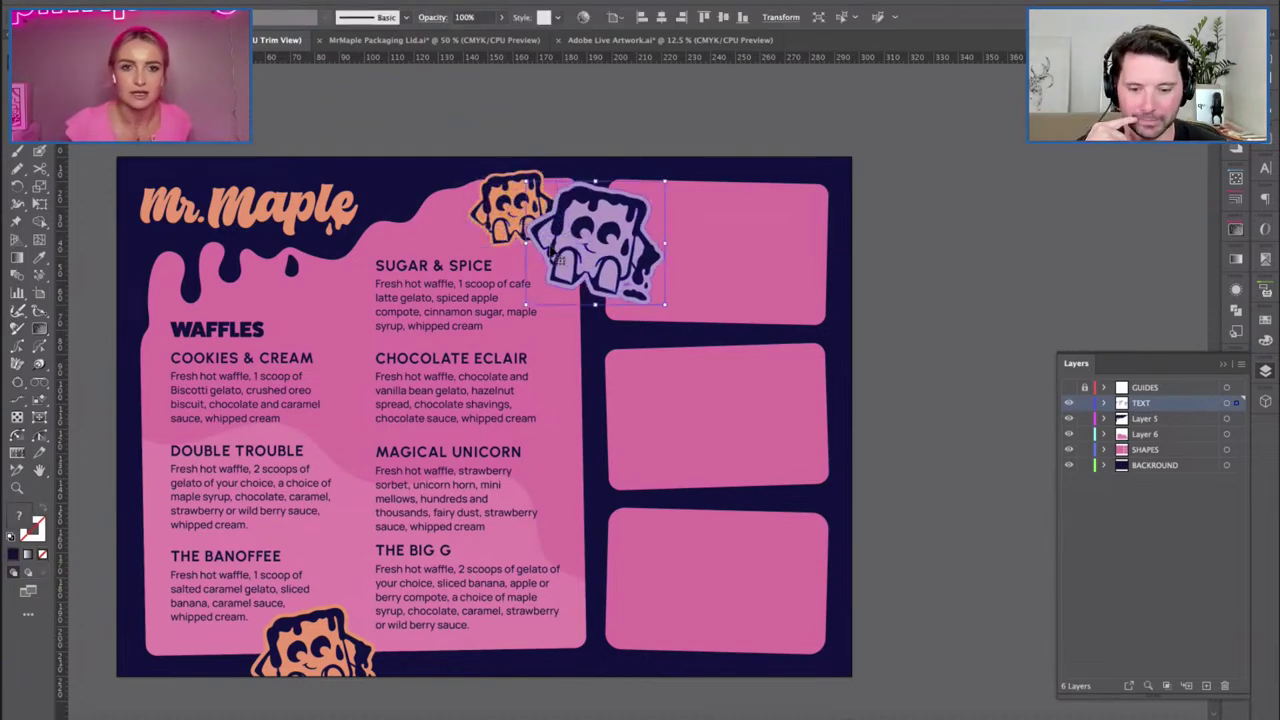
{"action": "left_click", "coordinate": [530, 215]}
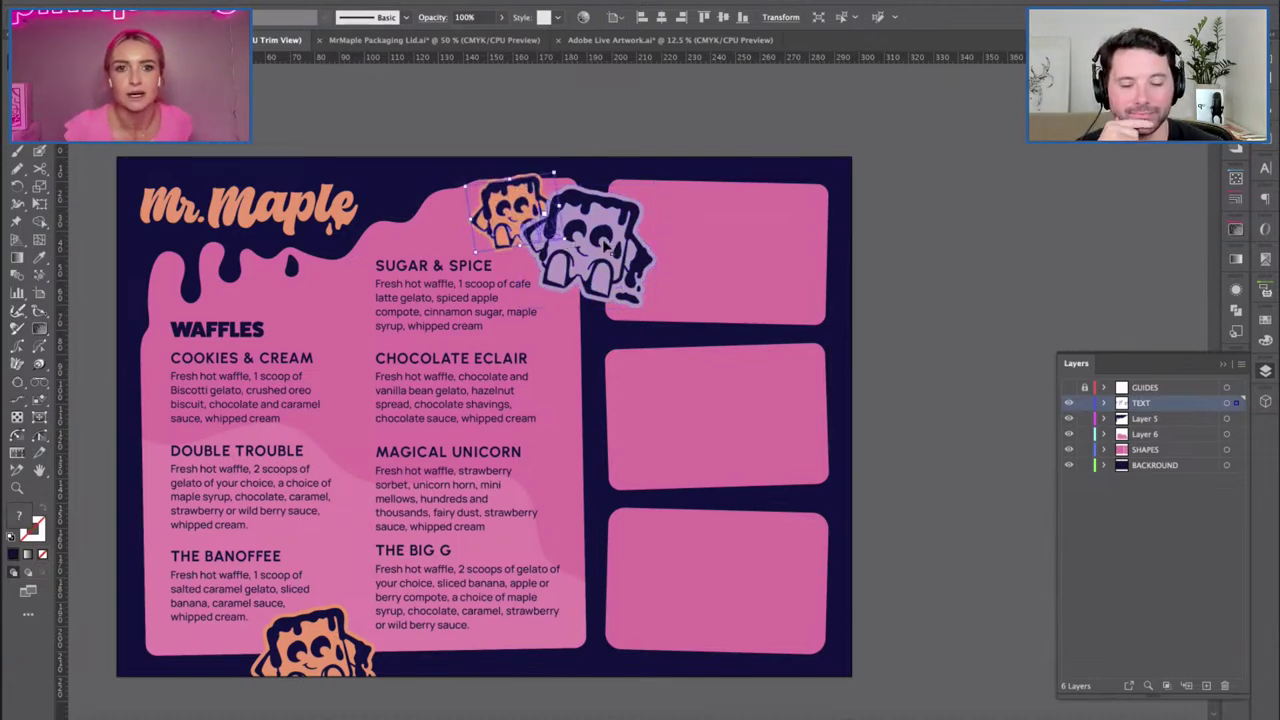
{"action": "left_click_drag", "start_coordinate": [644, 235], "coordinate": [654, 243]}
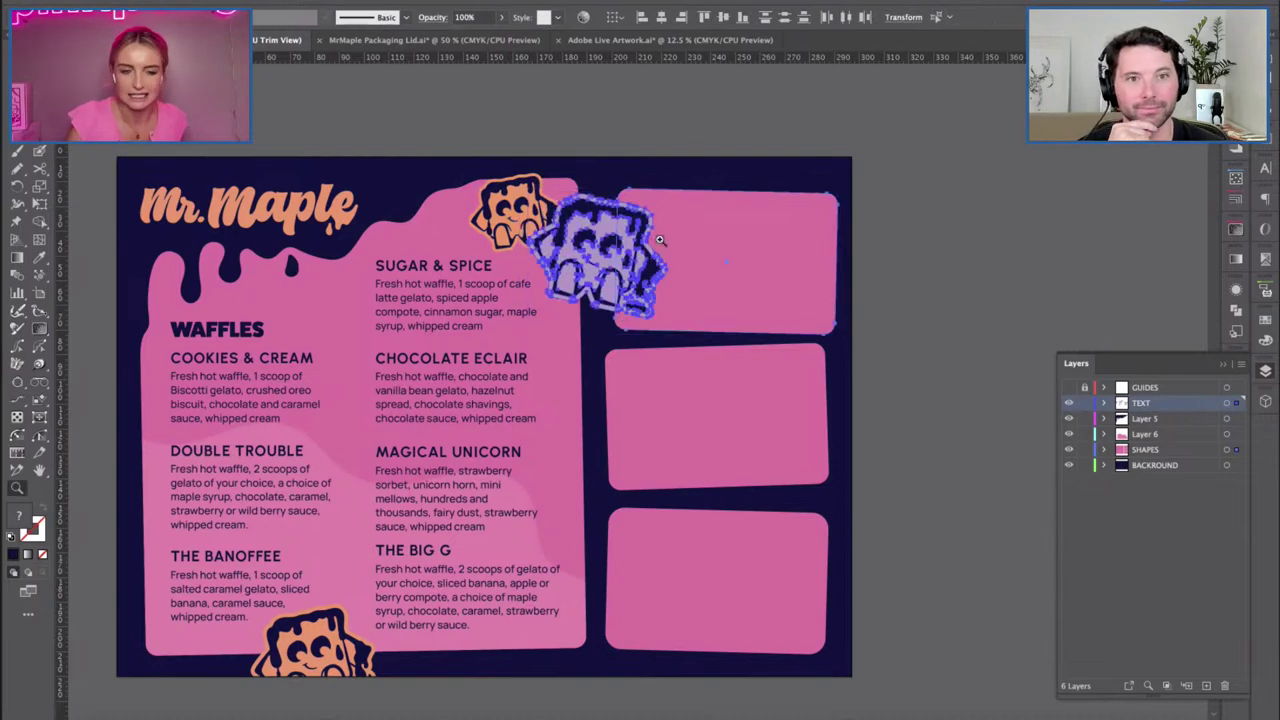
{"action": "key", "text": "ctrl+z"}
{"action": "left_click_drag", "start_coordinate": [657, 312], "coordinate": [680, 336]}
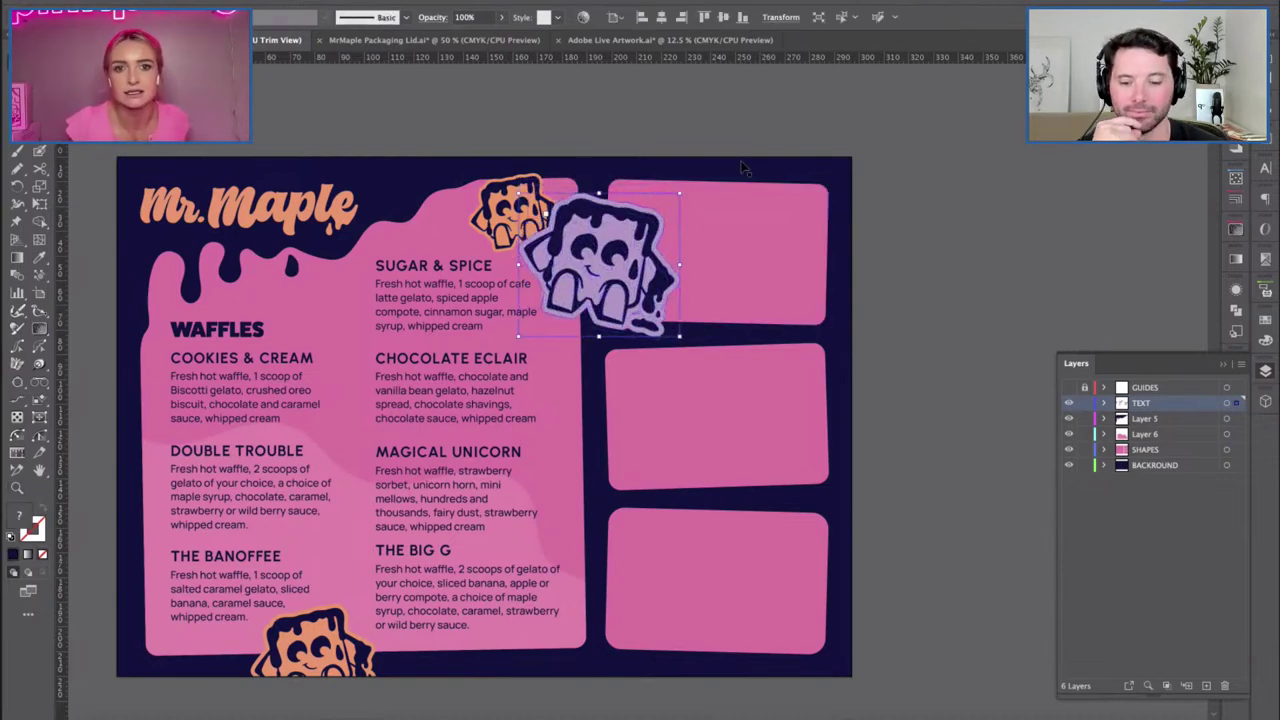
{"action": "left_click_drag", "start_coordinate": [600, 195], "coordinate": [635, 170]}
{"action": "left_click", "coordinate": [600, 129]}
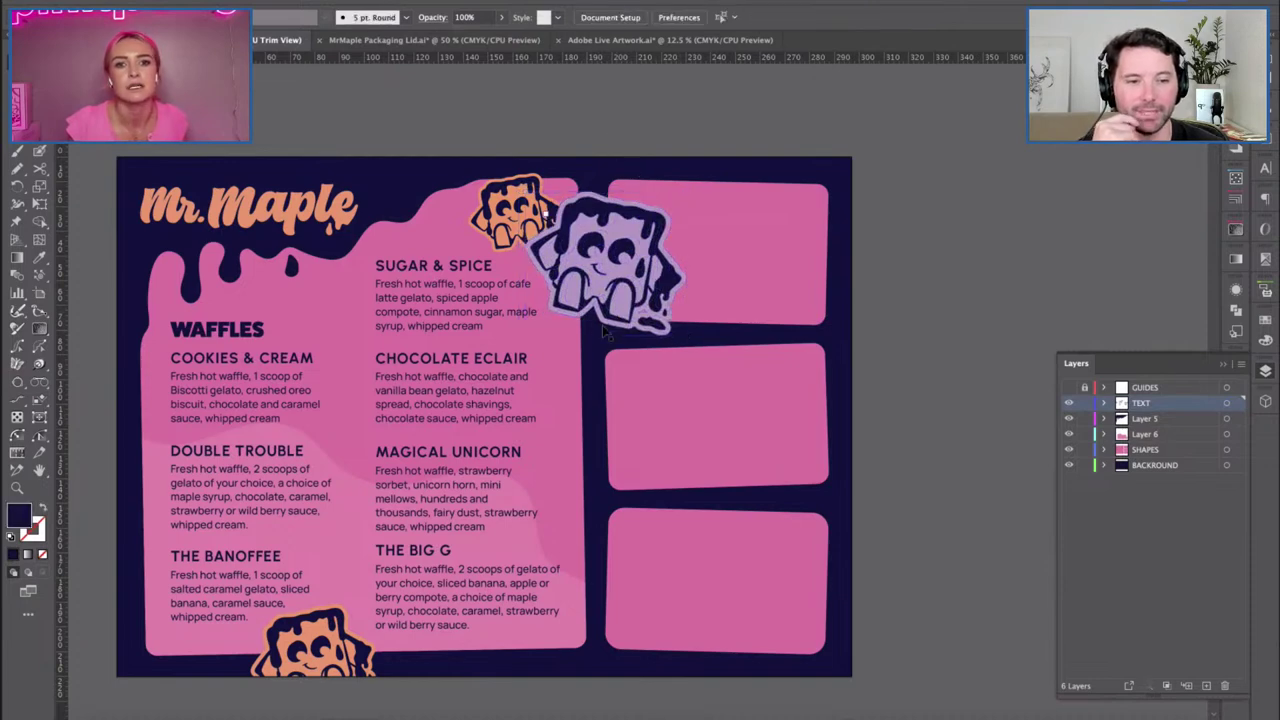
Temporarily show artwork outside the artboard and remove an accidentally drawn line.
{"action": "left_click", "coordinate": [400, 80]}
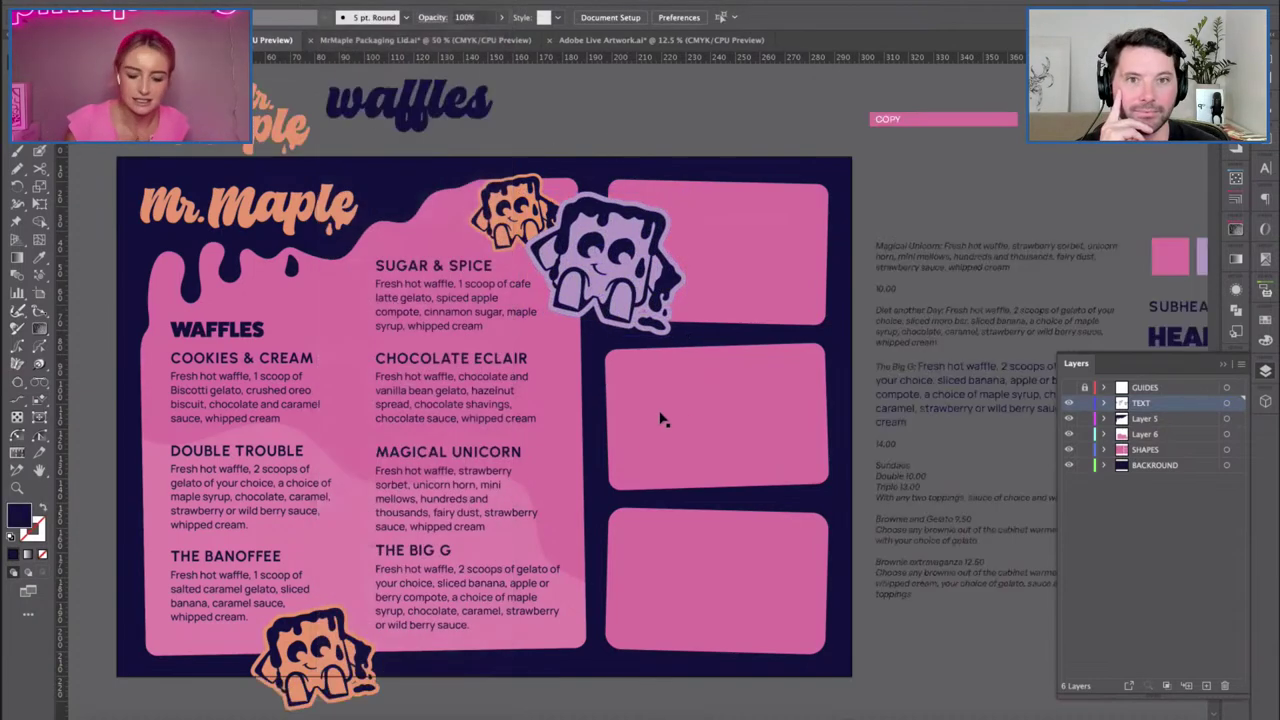
{"action": "scroll", "coordinate": [732, 461], "scroll_direction": "right", "scroll_amount": 5}
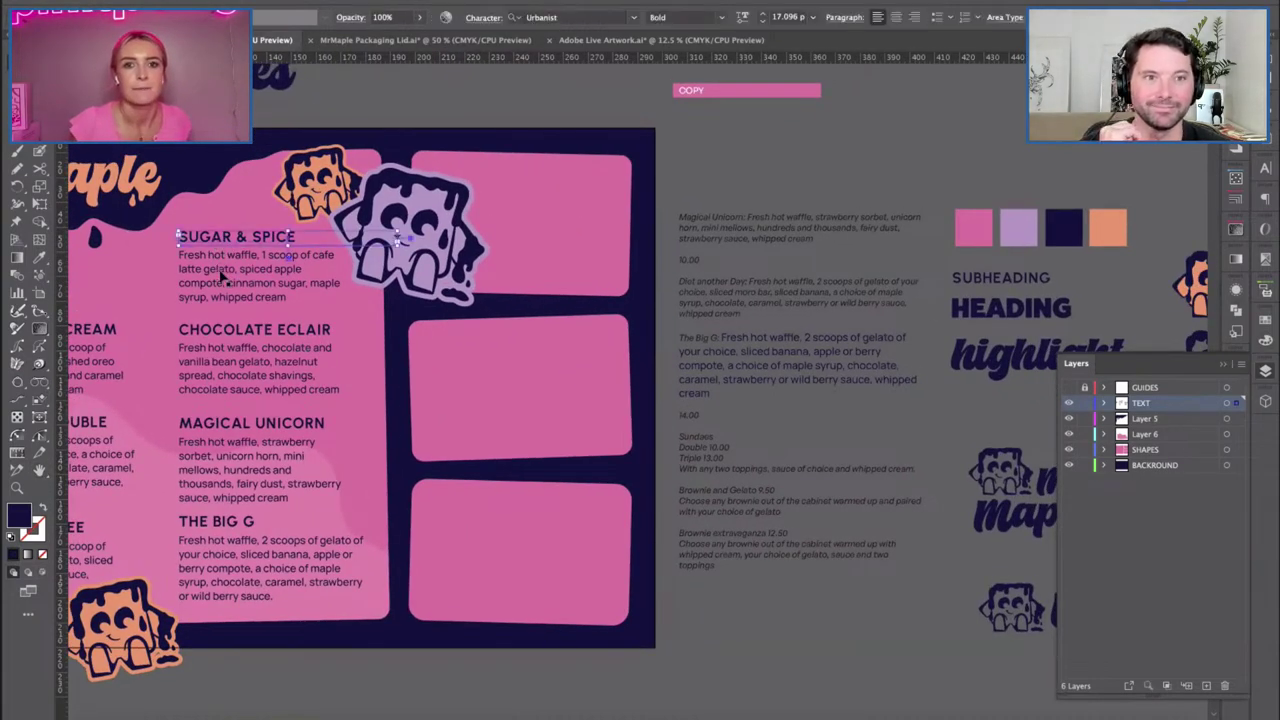
{"action": "key", "text": "backslash"}
{"action": "left_click_drag", "start_coordinate": [473, 362], "coordinate": [548, 361]}
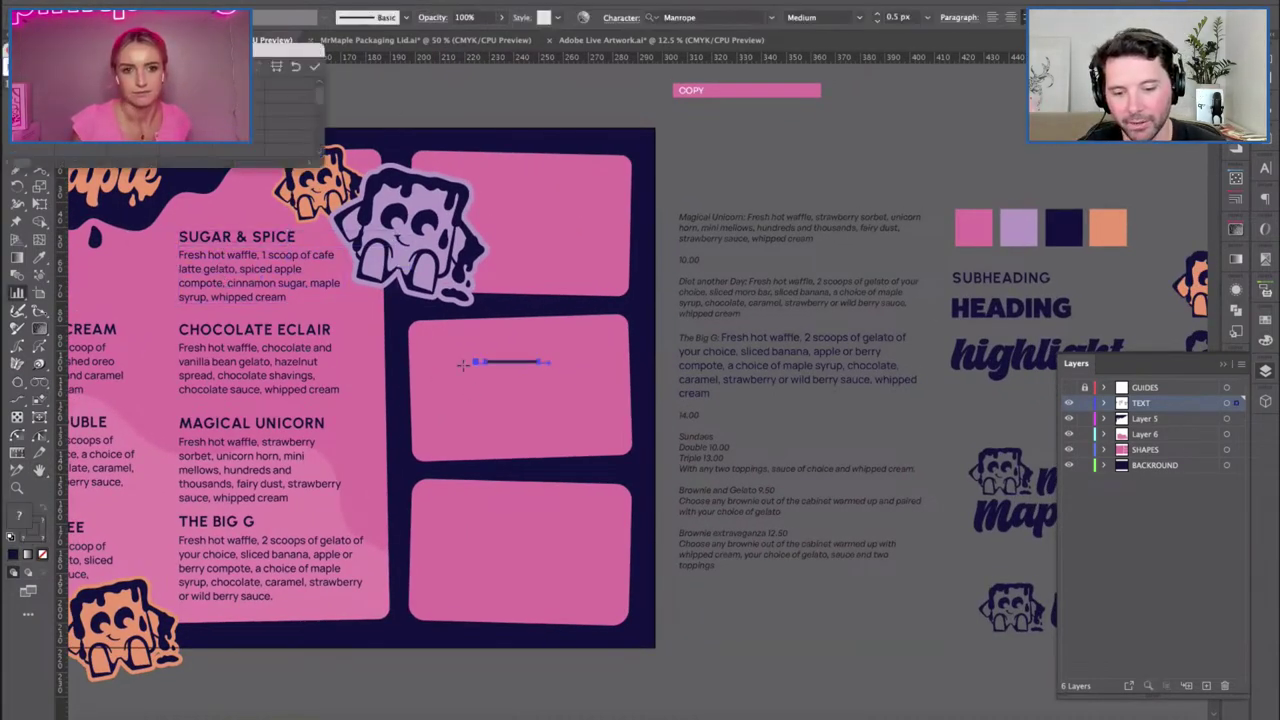
{"action": "key", "text": "super+w"}
{"action": "key", "text": "Return"}
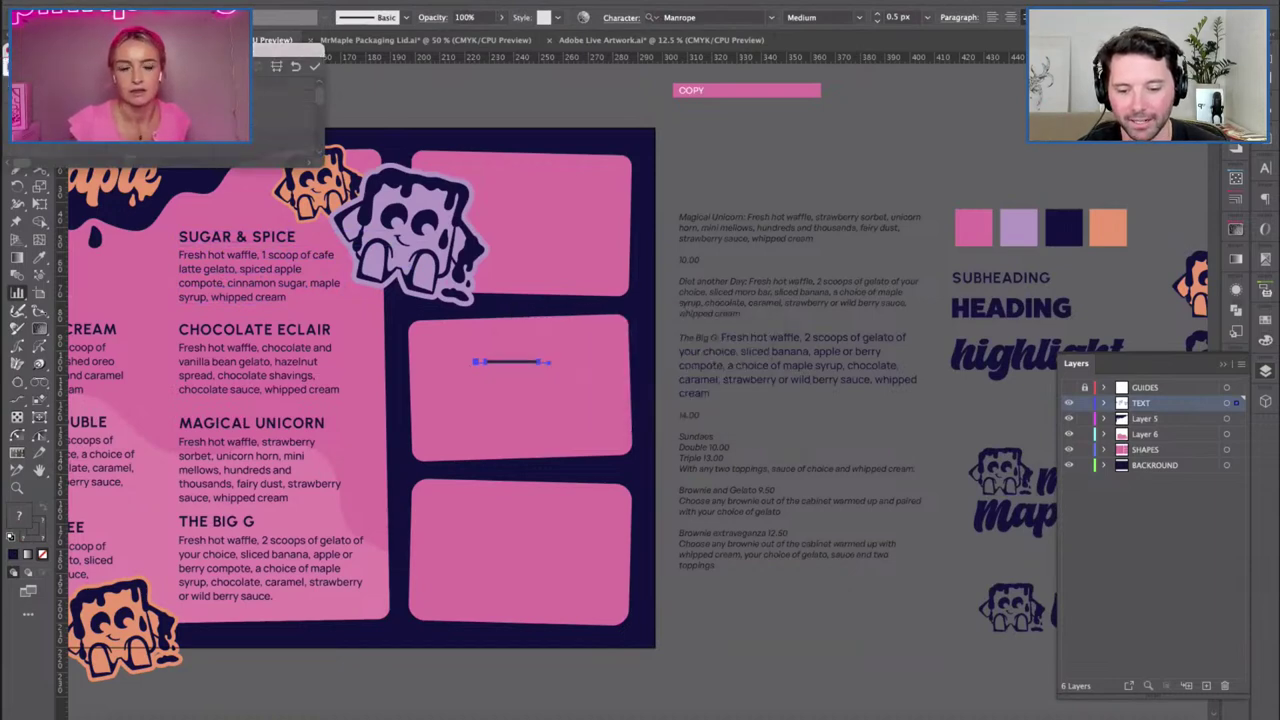
{"action": "key", "text": "Delete"}
{"action": "scroll", "coordinate": [430, 400], "scroll_direction": "left", "scroll_amount": 5}
{"action": "scroll", "coordinate": [430, 400], "scroll_direction": "left", "scroll_amount": 4}
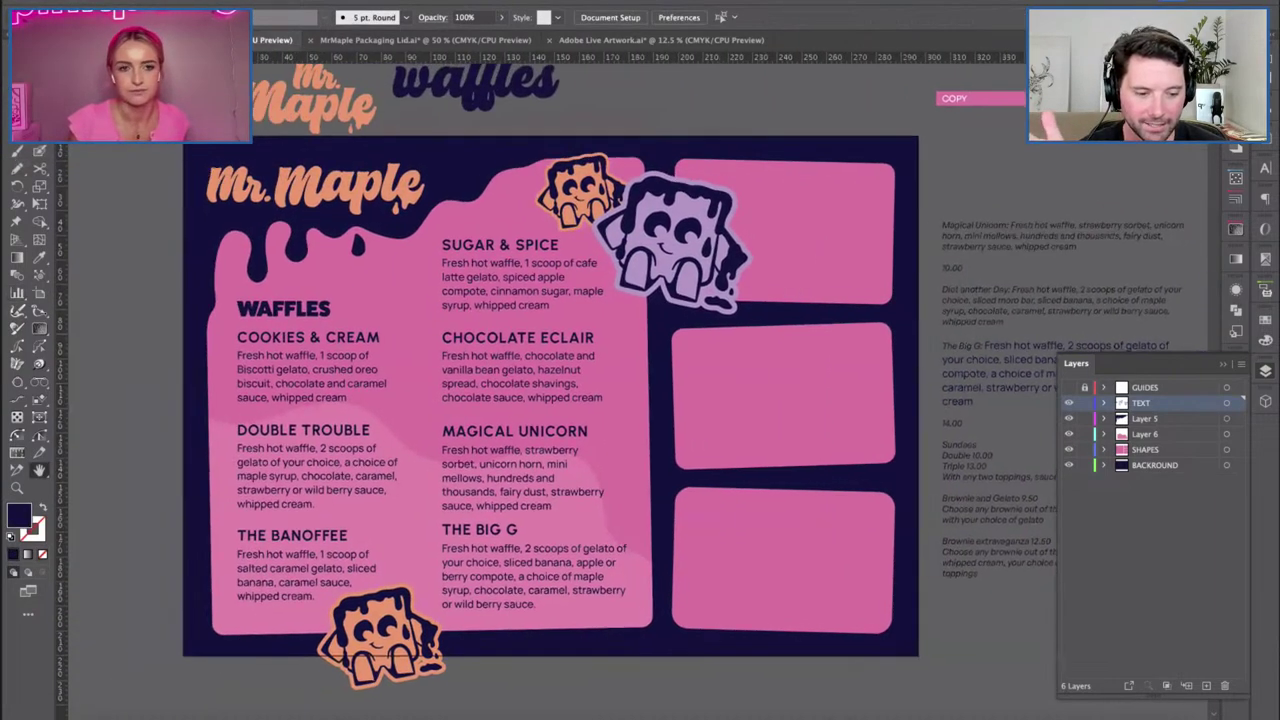
Switch Trim View back on to hide artwork outside the artboard.
{"action": "left_click", "coordinate": [290, 2]}
{"action": "left_click", "coordinate": [338, 80]}
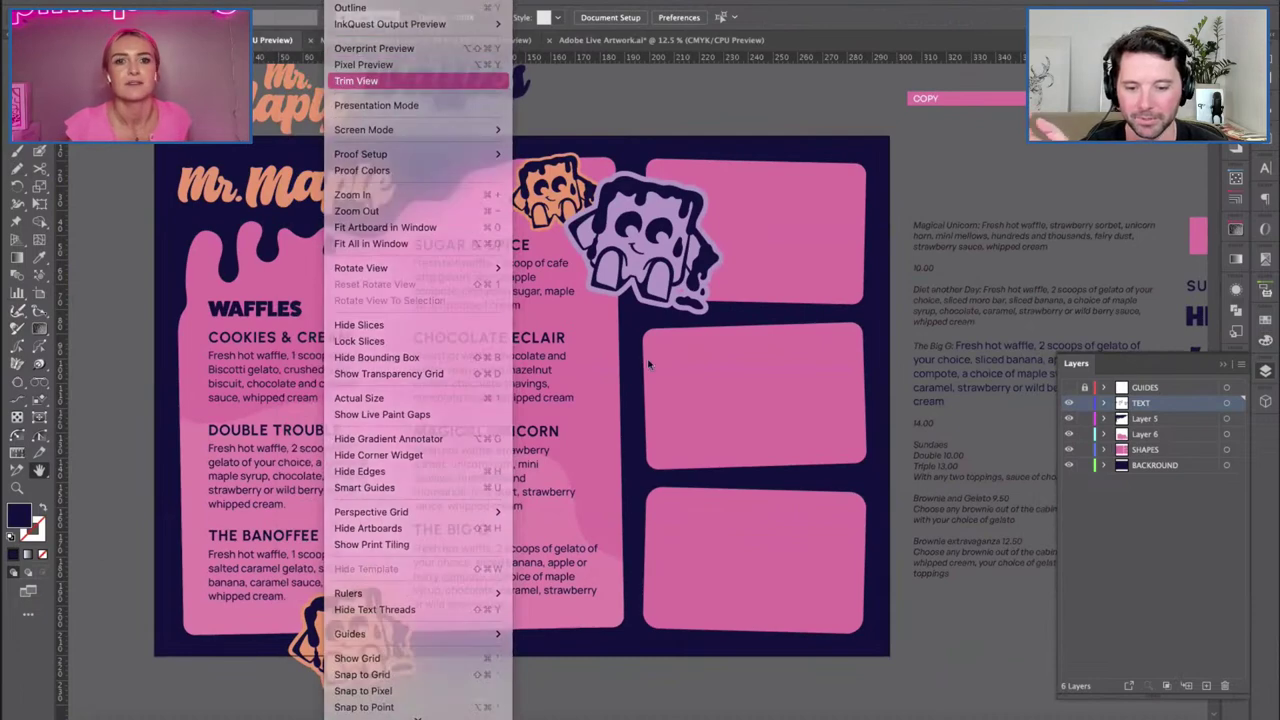
{"action": "key", "text": "v"}
Enlarge the WAFFLES heading from 25 px to 32 px.
{"action": "left_click", "coordinate": [300, 310]}
{"action": "key", "text": "ctrl+shift+period"}
{"action": "left_click", "coordinate": [740, 17]}
{"action": "left_click", "coordinate": [740, 17]}
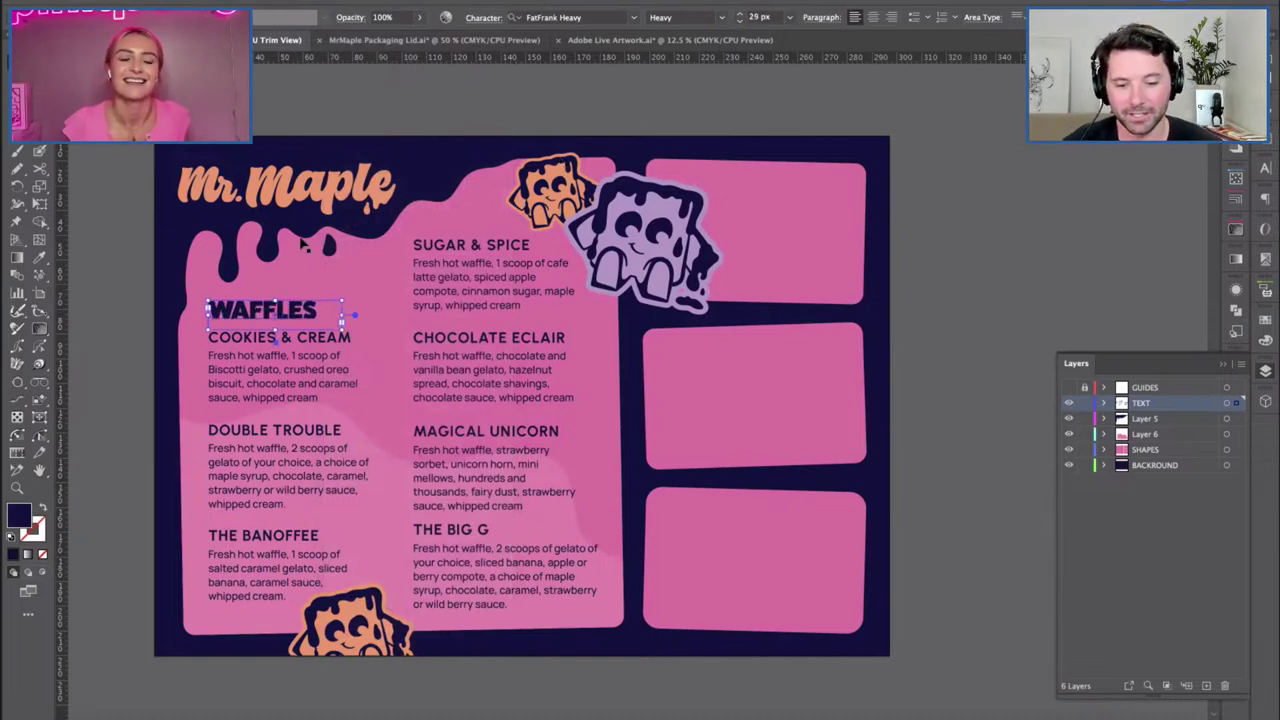
{"action": "left_click", "coordinate": [740, 17]}
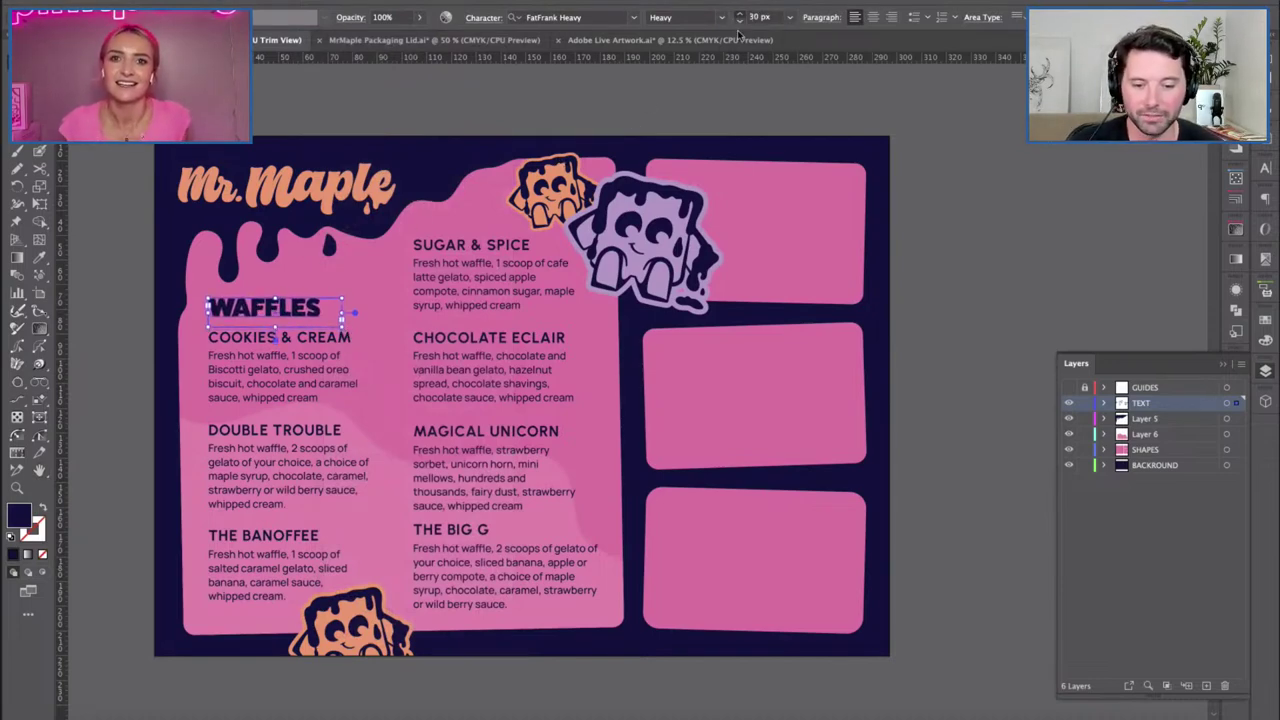
{"action": "key", "text": "ctrl+shift+a"}
{"action": "left_click", "coordinate": [296, 316]}
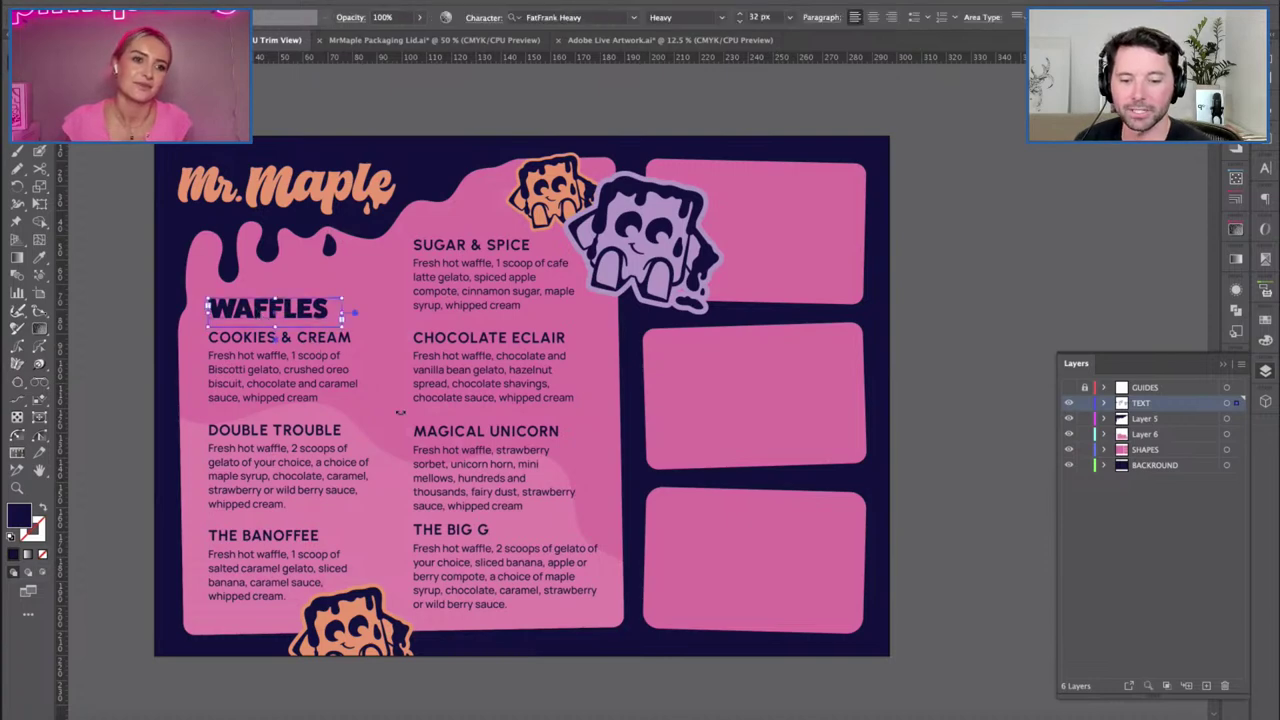
{"action": "left_click", "coordinate": [296, 186]}
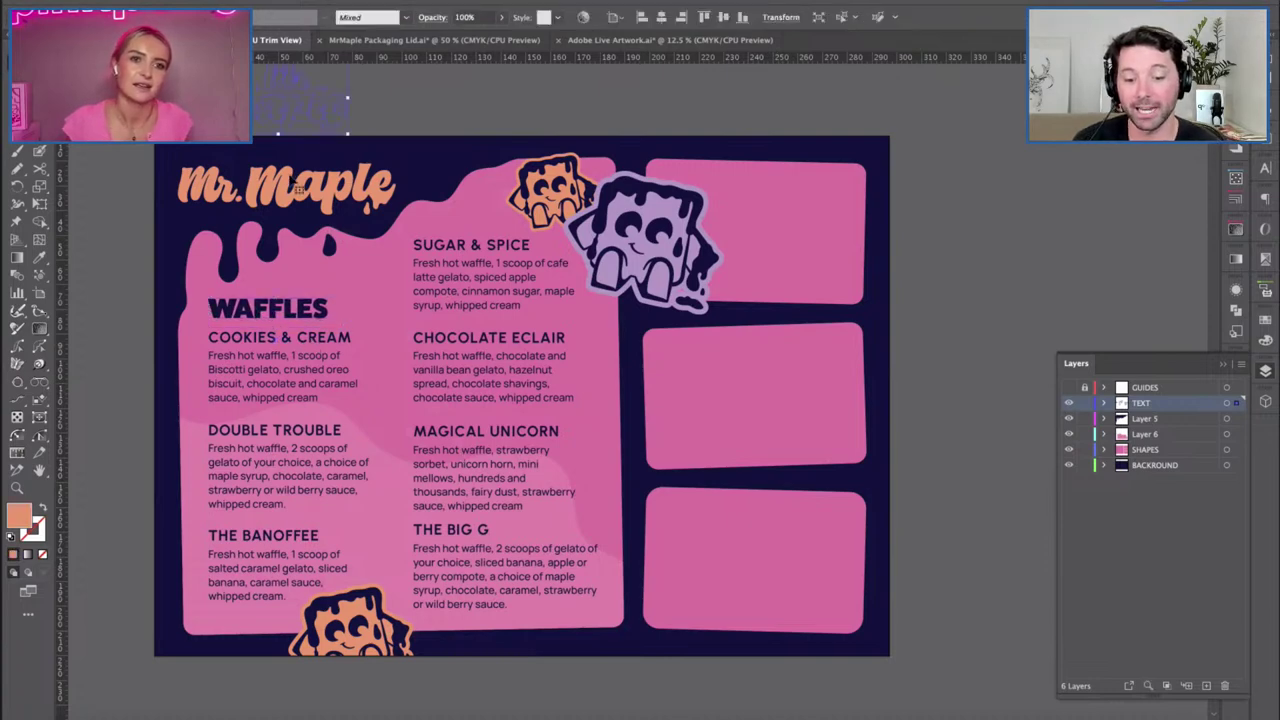
{"action": "left_click", "coordinate": [452, 130]}
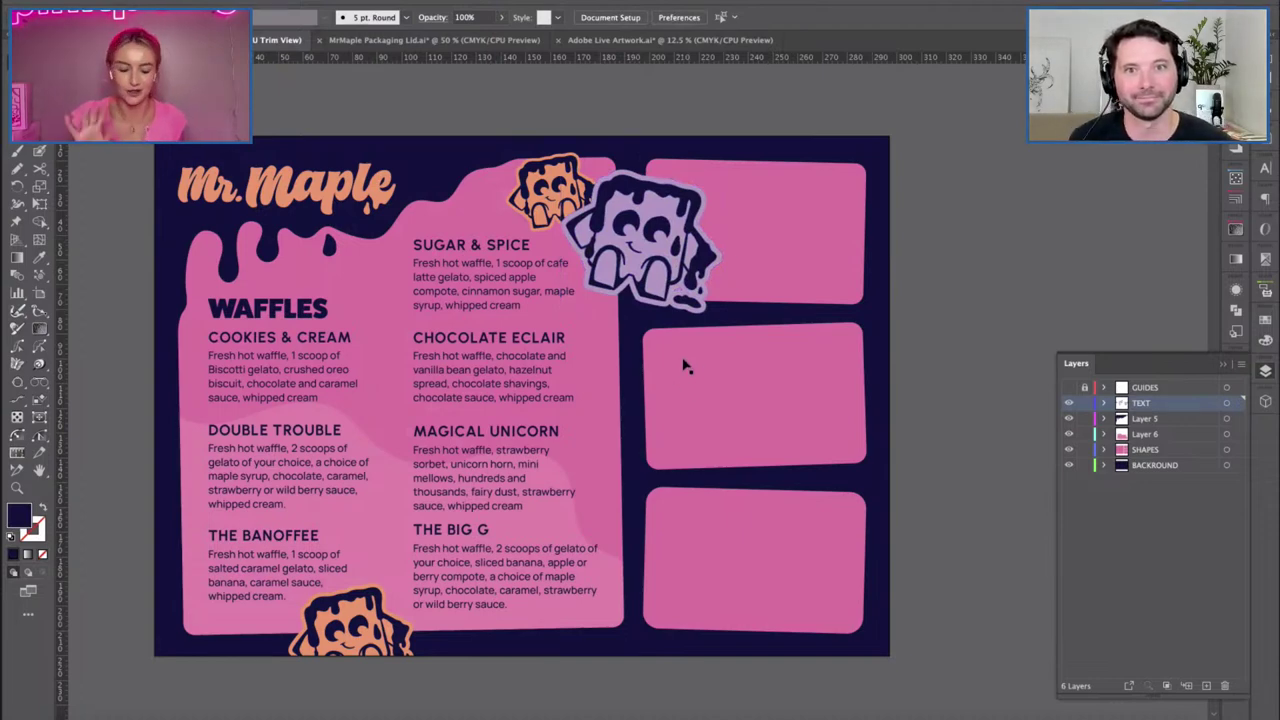
Turn off Trim View so the pasteboard copy and notes reappear around the artboard.
{"action": "key", "text": "h"}
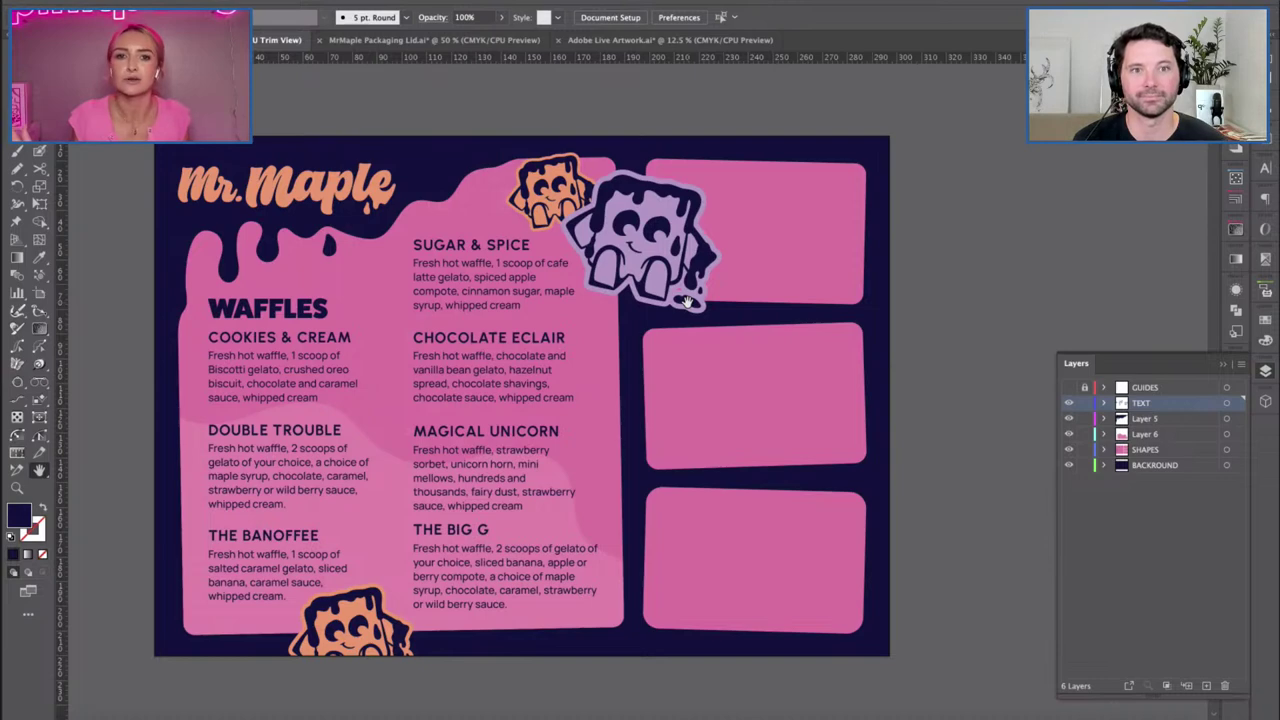
{"action": "scroll", "coordinate": [797, 349], "scroll_direction": "right", "scroll_amount": 2}
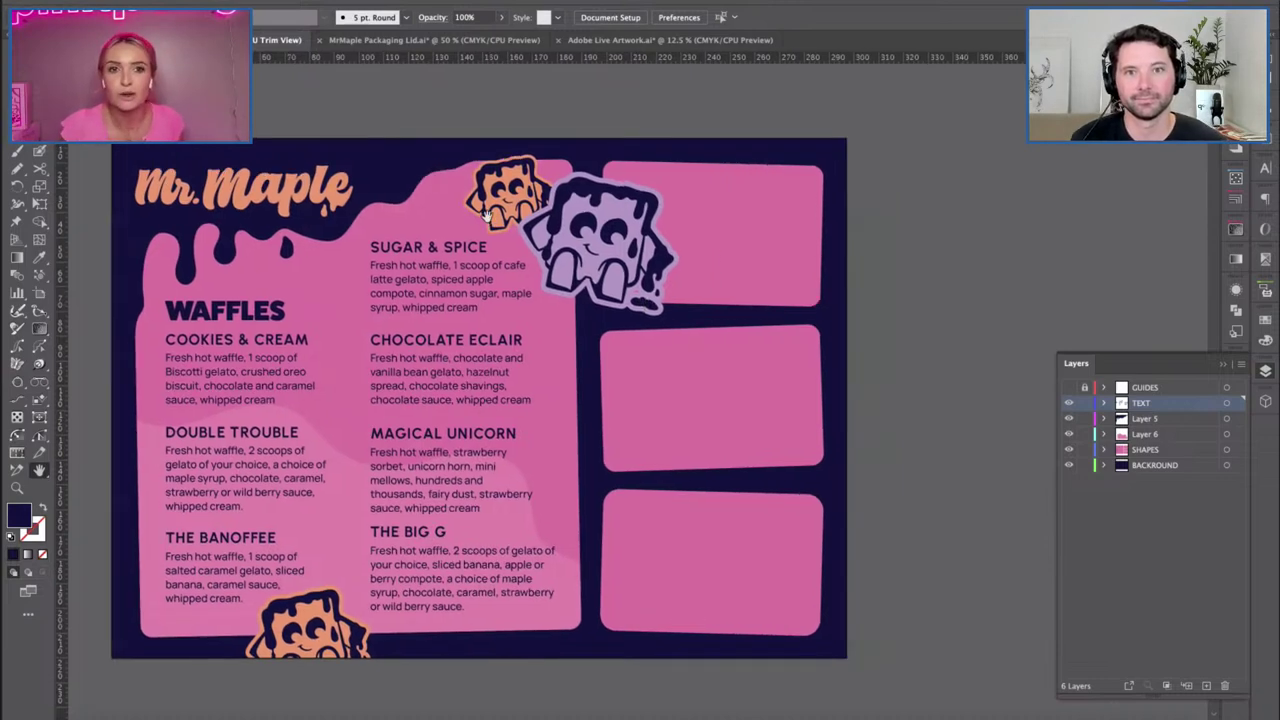
{"action": "left_click", "coordinate": [330, 2]}
{"action": "left_click", "coordinate": [400, 80]}
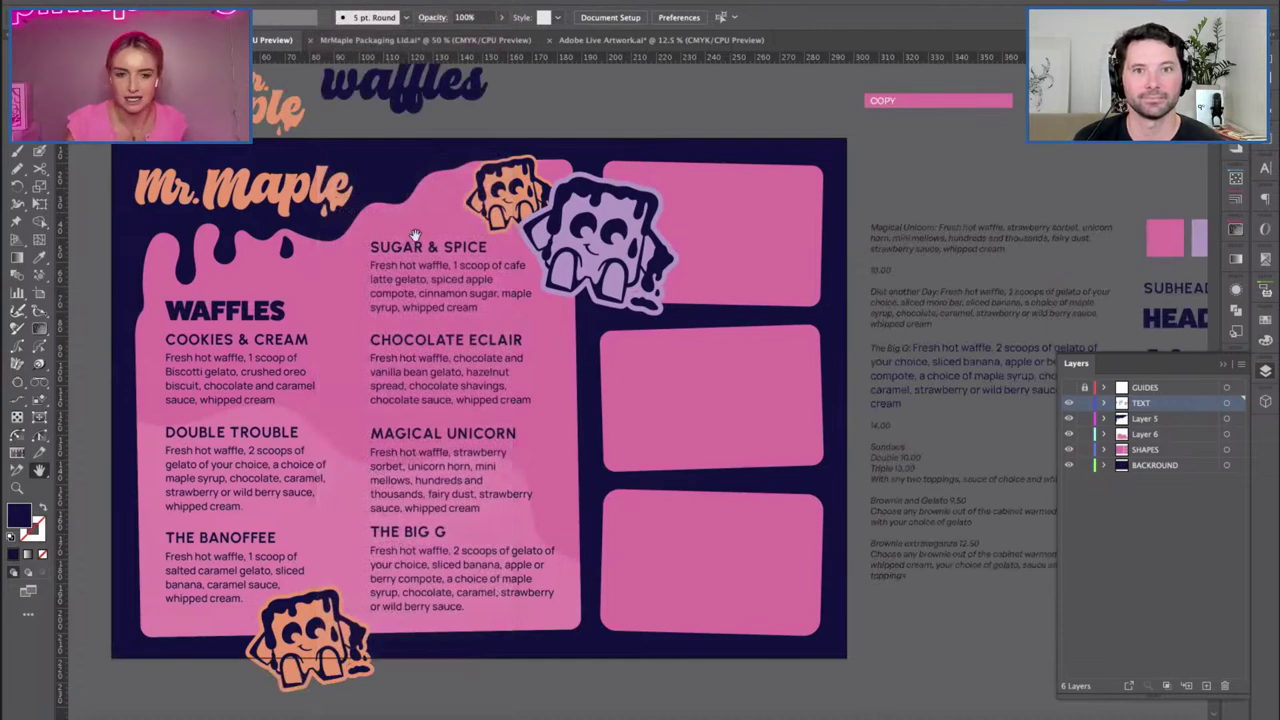
Paste a copy of SUGAR & SPICE into the top-right panel and turn the purple mascot more upright.
{"action": "left_click", "coordinate": [422, 290]}
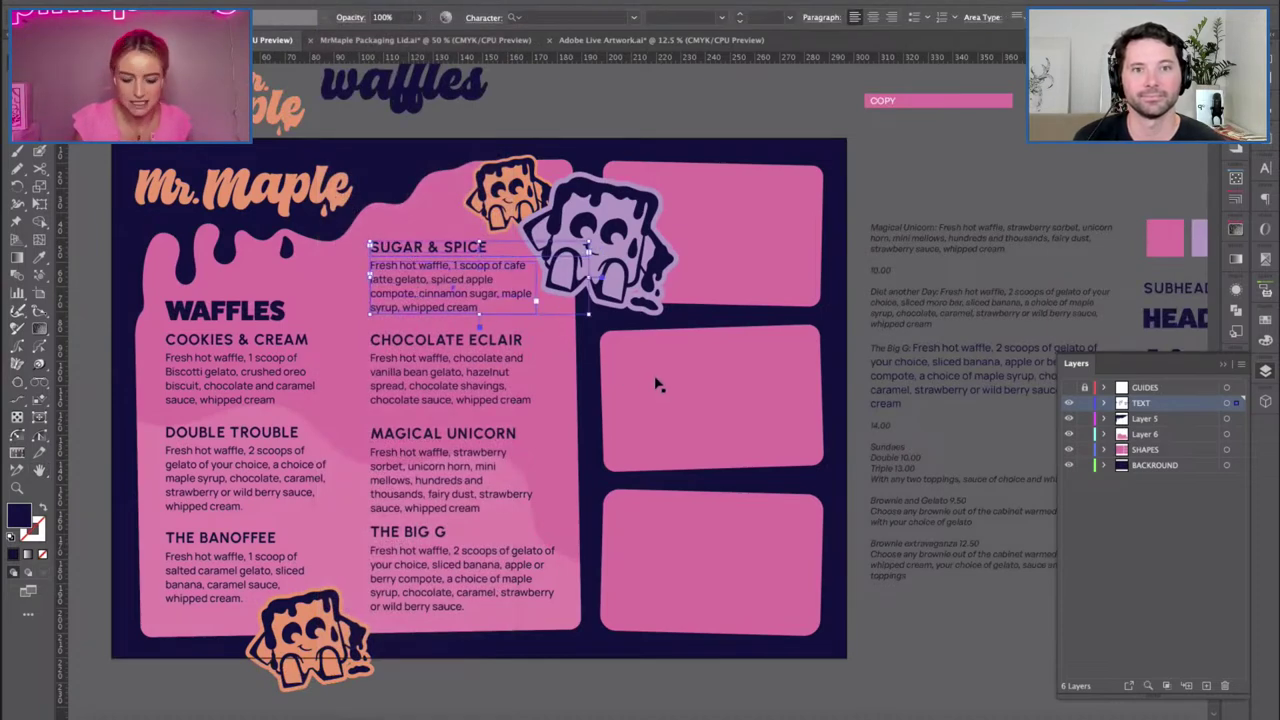
{"action": "key", "text": "ctrl+c"}
{"action": "key", "text": "ctrl+v"}
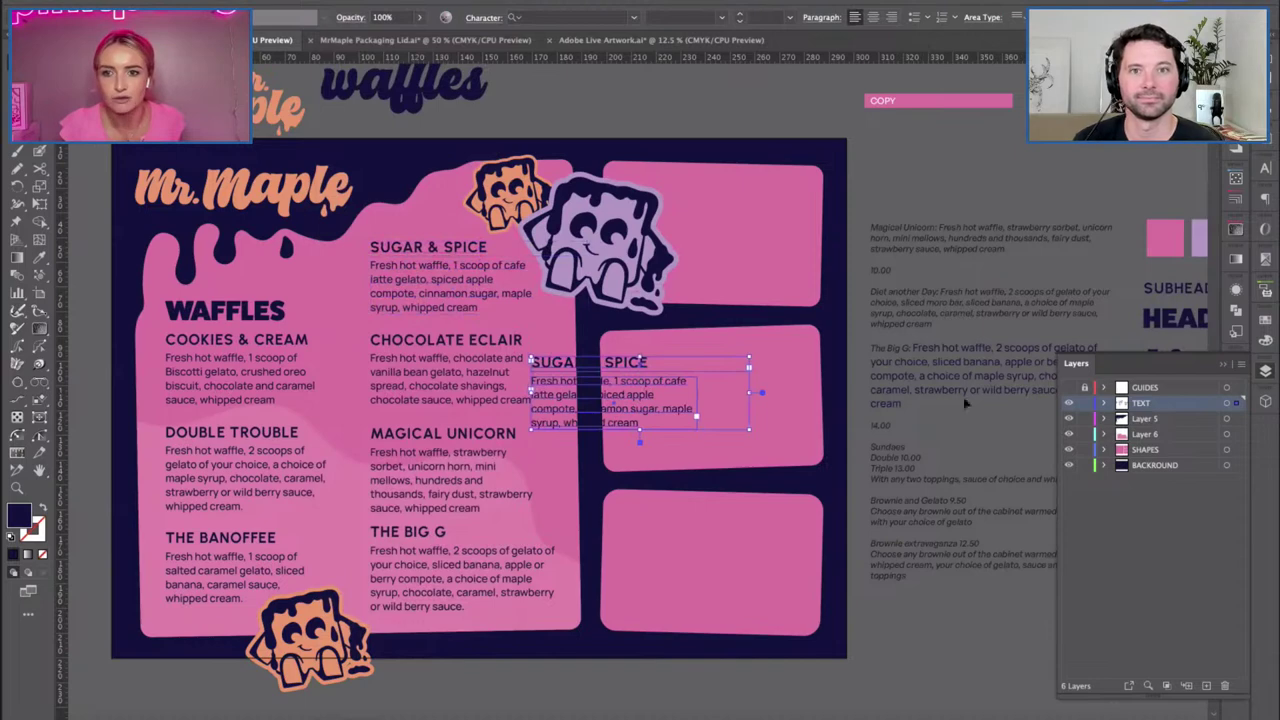
{"action": "left_click_drag", "start_coordinate": [548, 403], "coordinate": [676, 289]}
{"action": "scroll", "coordinate": [600, 260], "scroll_direction": "right", "scroll_amount": 5}
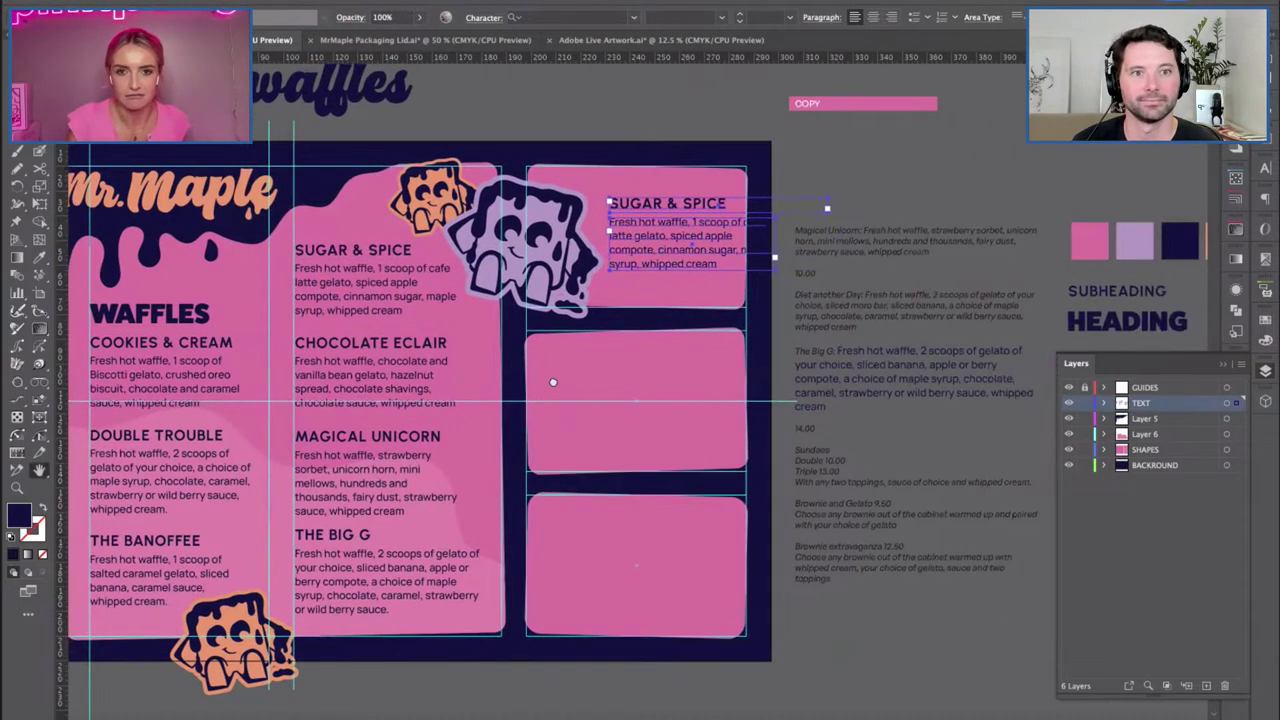
{"action": "left_click_drag", "start_coordinate": [469, 226], "coordinate": [469, 216]}
{"action": "left_click", "coordinate": [395, 275]}
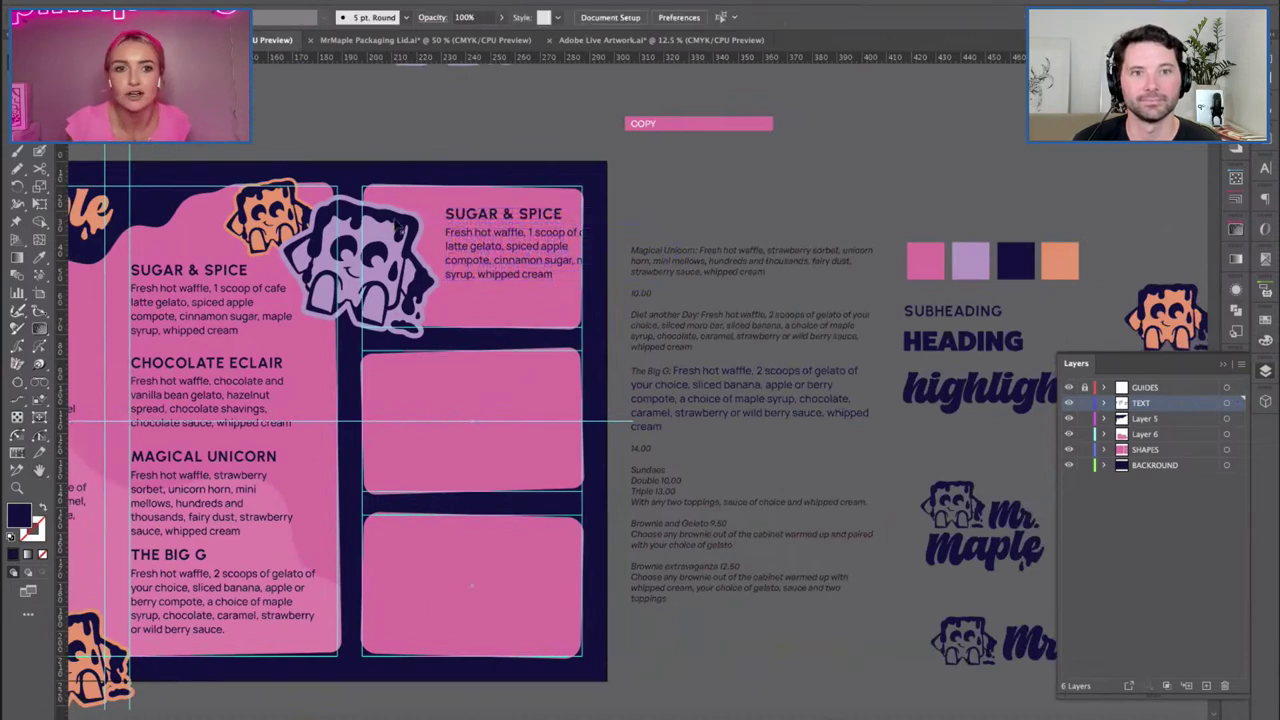
{"action": "left_click_drag", "start_coordinate": [440, 338], "coordinate": [410, 322]}
Narrow the copied text frame so it rewraps, and settle its position in the panel.
{"action": "left_click", "coordinate": [468, 232]}
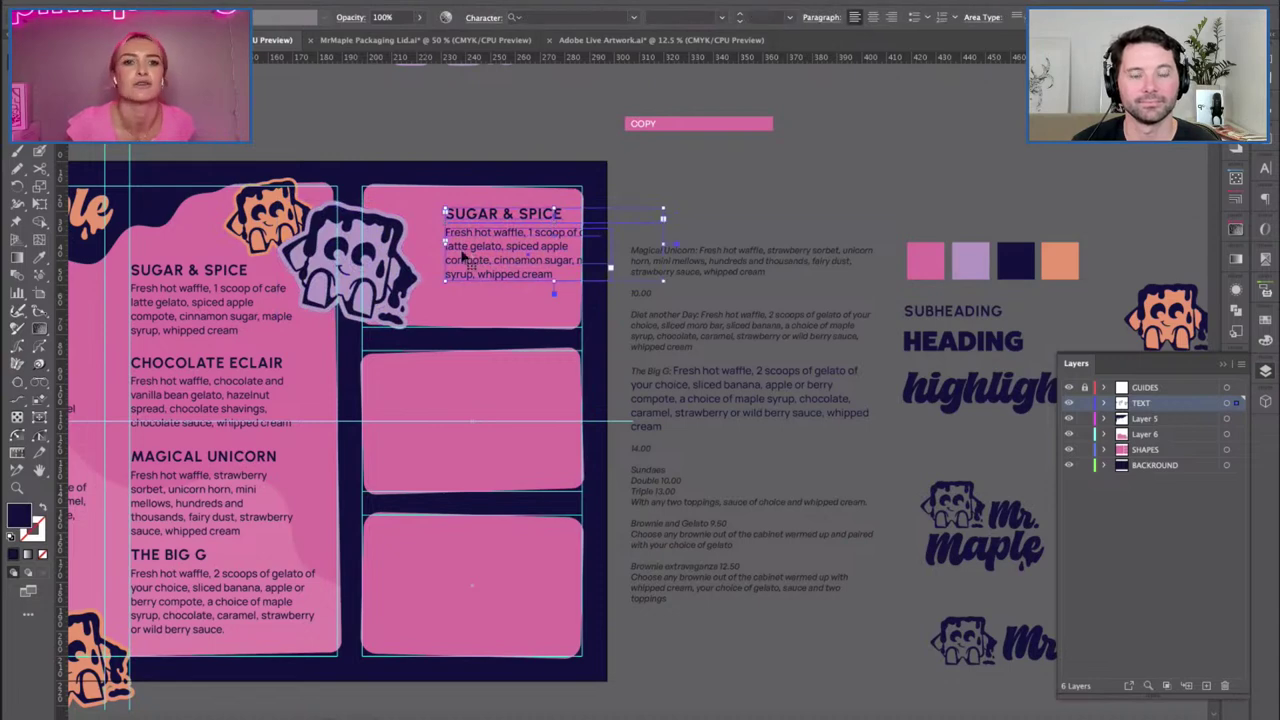
{"action": "left_click_drag", "start_coordinate": [476, 252], "coordinate": [462, 252]}
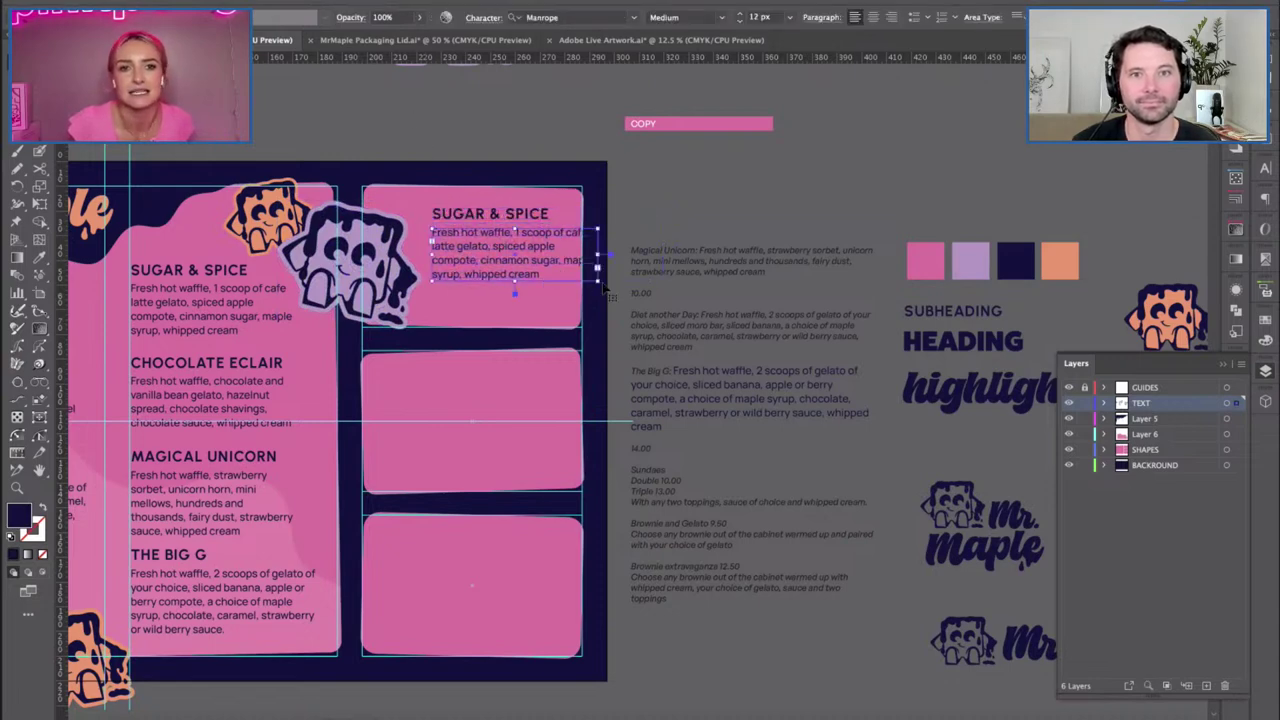
{"action": "left_click_drag", "start_coordinate": [597, 267], "coordinate": [556, 318]}
{"action": "left_click", "coordinate": [405, 164]}
{"action": "left_click_drag", "start_coordinate": [452, 250], "coordinate": [488, 246]}
{"action": "left_click", "coordinate": [487, 246]}
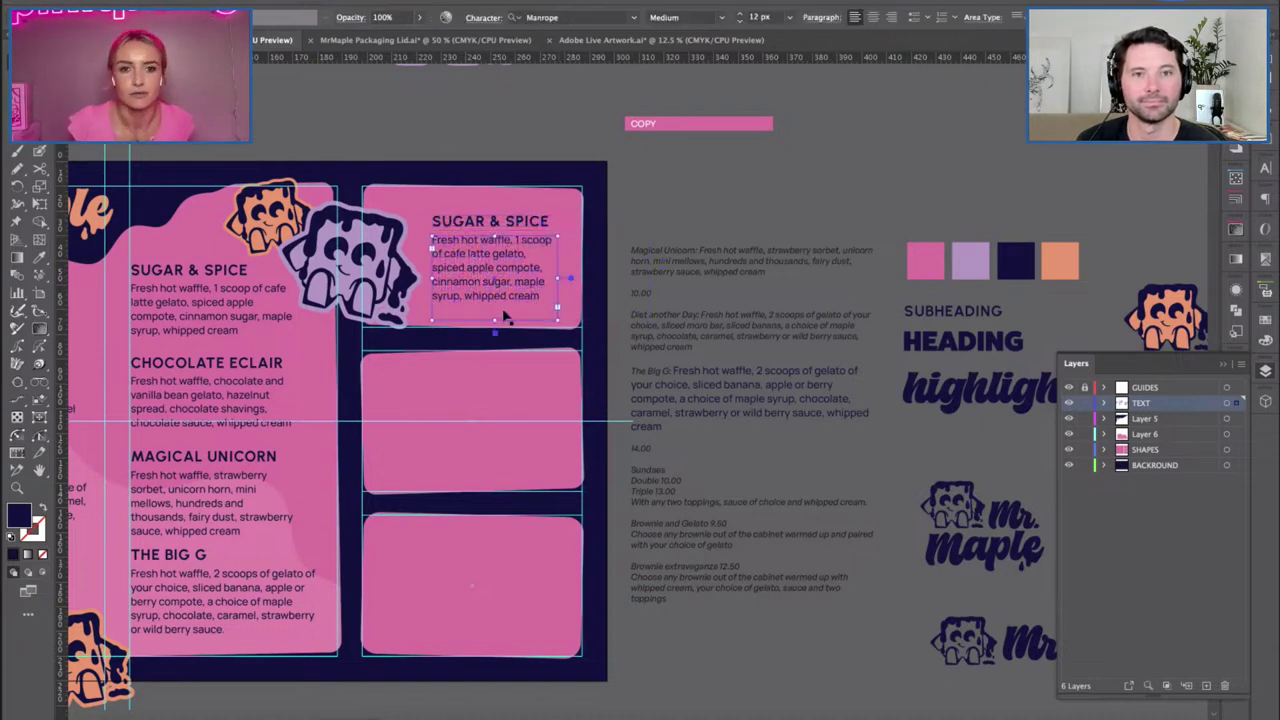
{"action": "left_click", "coordinate": [648, 238]}
Move the pasteboard menu copy text up about 30 px.
{"action": "left_click", "coordinate": [656, 326]}
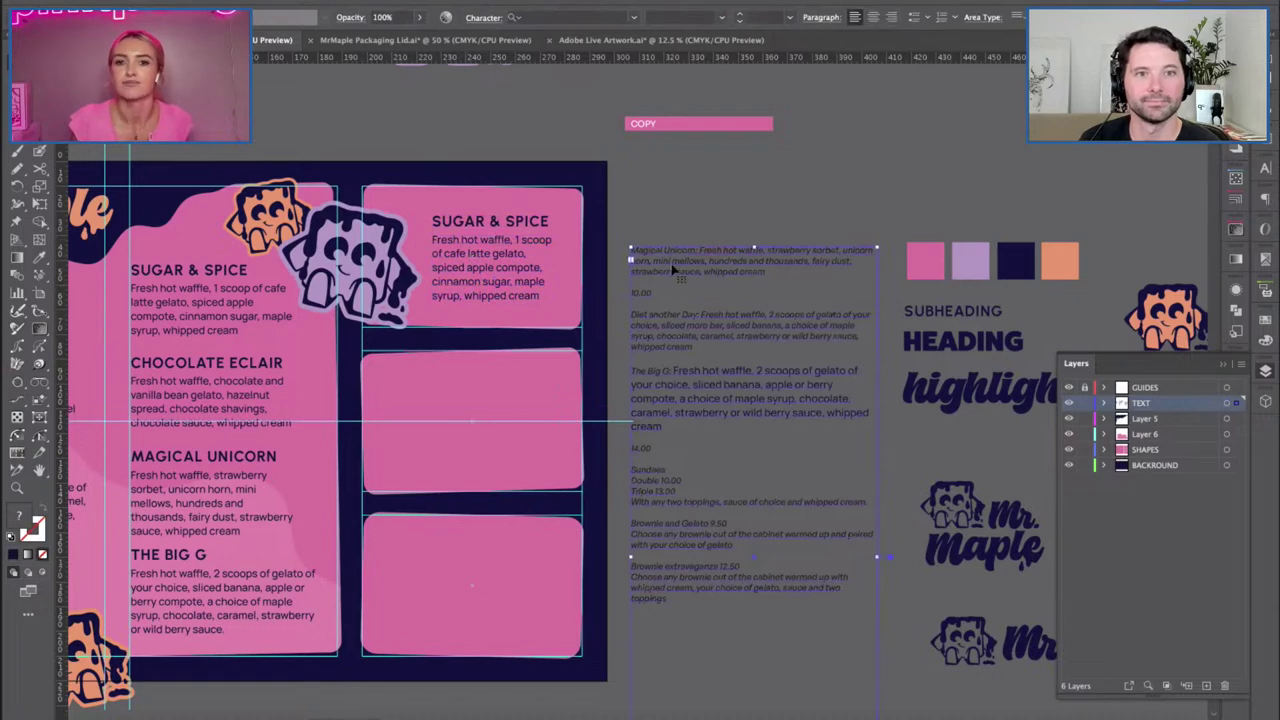
{"action": "left_click", "coordinate": [689, 212]}
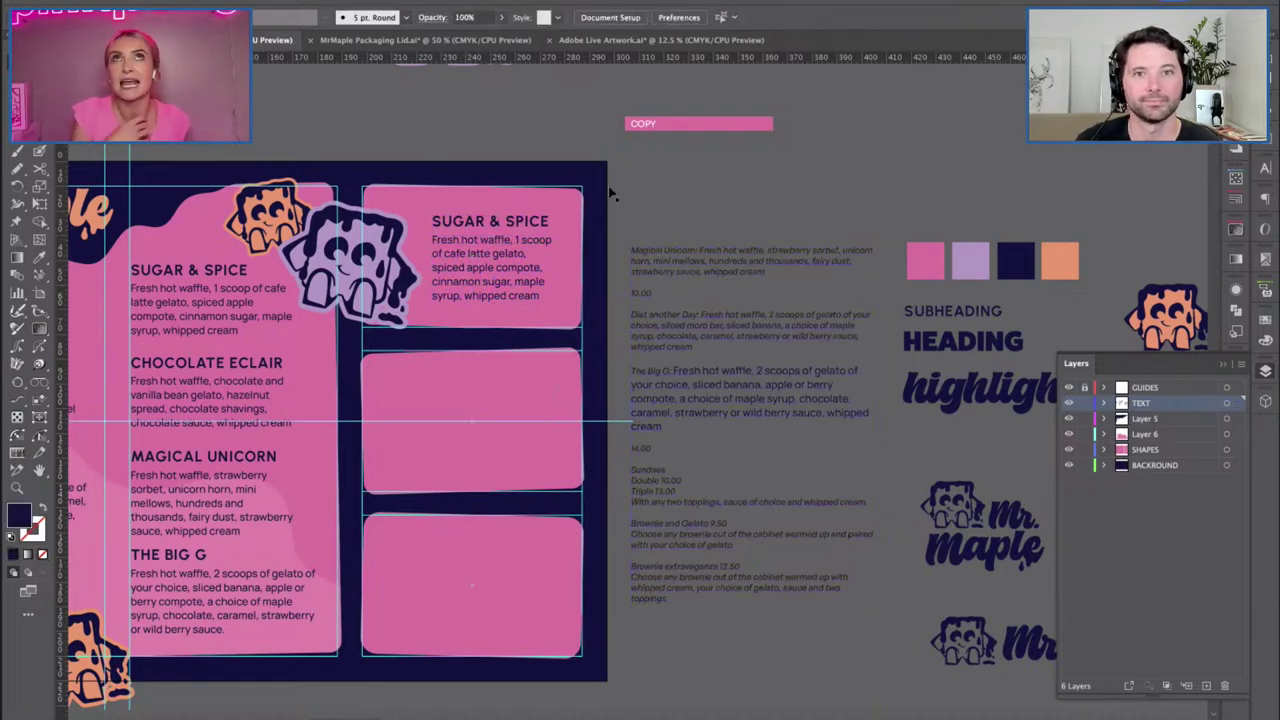
{"action": "left_click", "coordinate": [672, 337]}
{"action": "left_click_drag", "start_coordinate": [672, 337], "coordinate": [662, 308]}
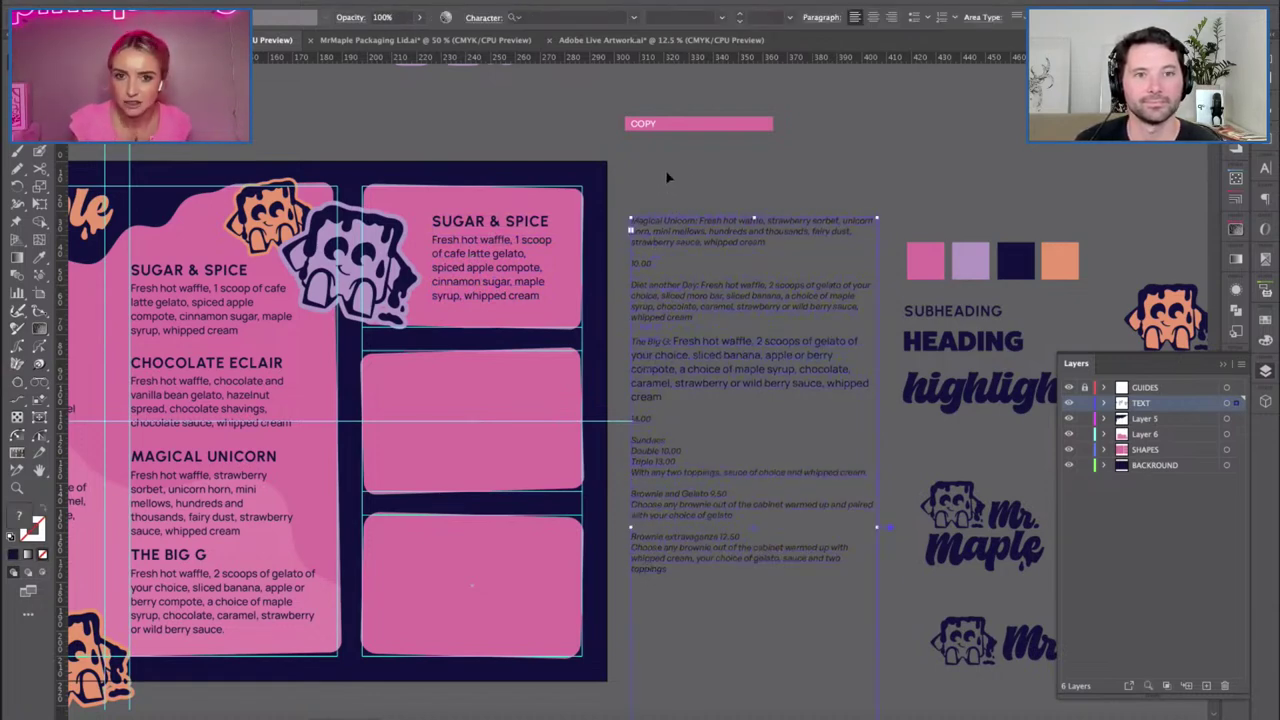
Retitle the copied heading line to SUNDAES.
{"action": "double_click", "coordinate": [657, 455]}
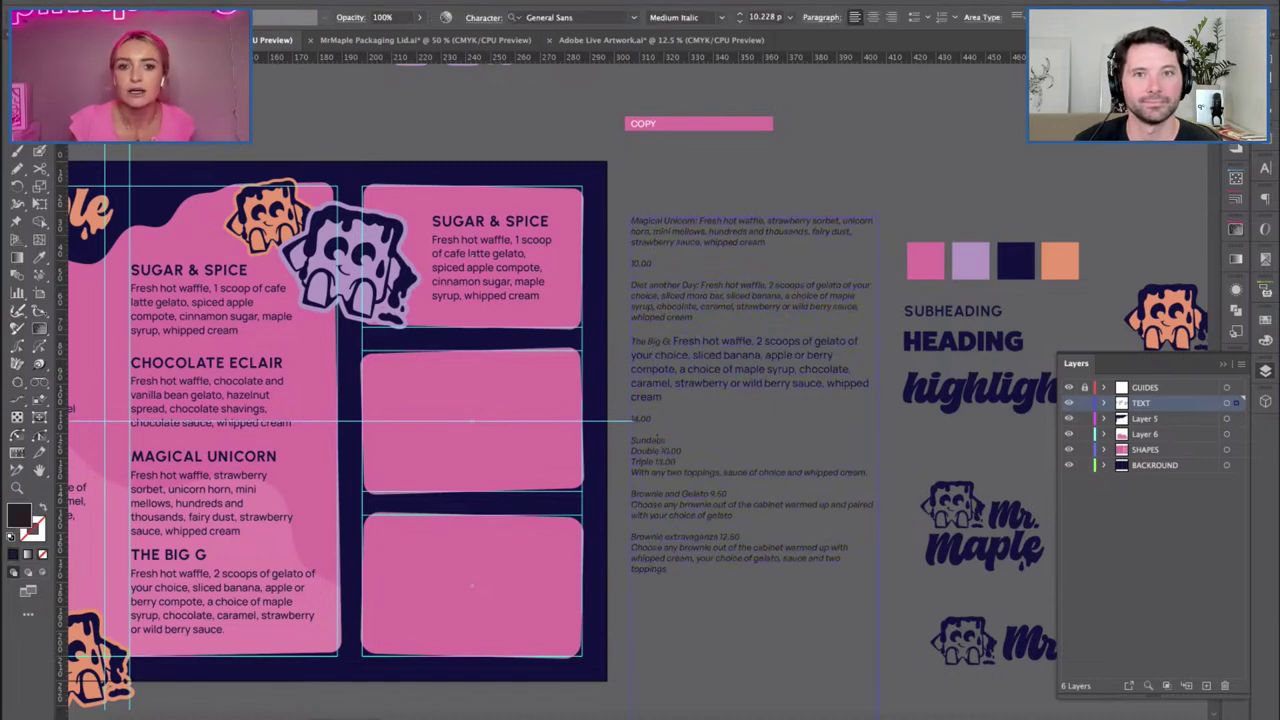
{"action": "triple_click", "coordinate": [446, 221]}
{"action": "type", "text": "SUNDAE"}
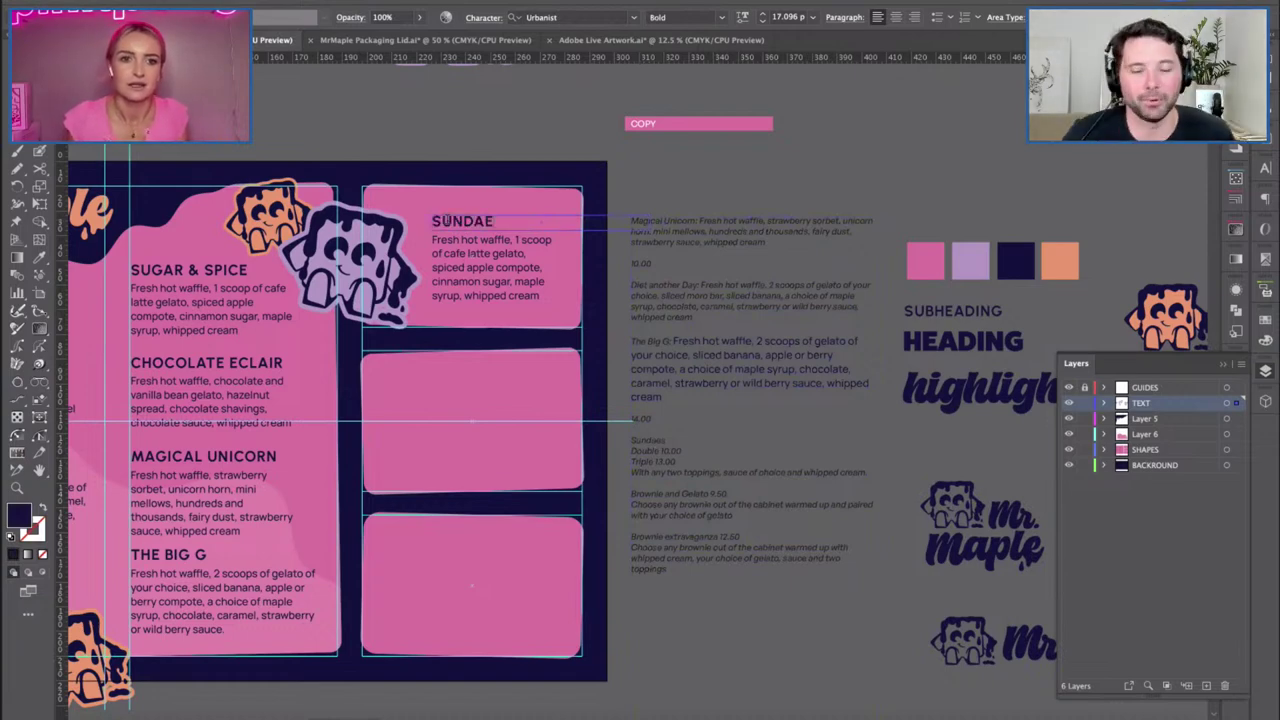
{"action": "key", "text": "BackSpace"}
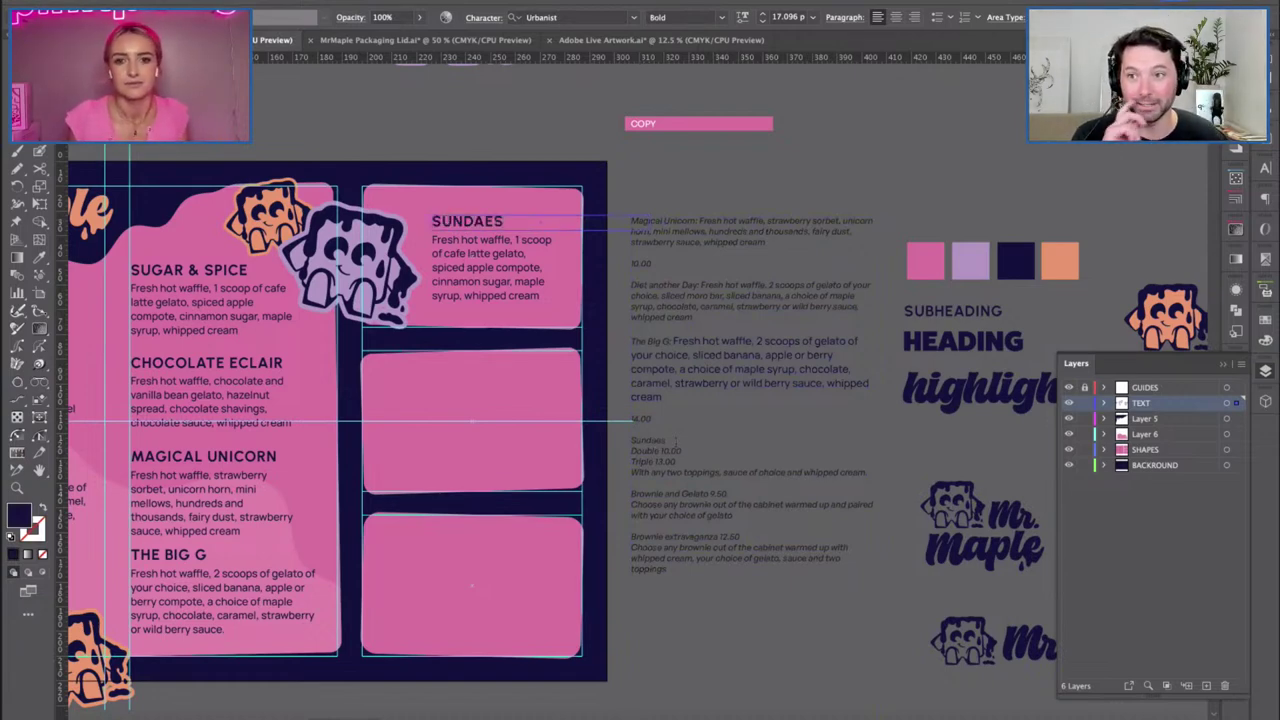
Replace the Sundaes body with the Double 10.00 and Triple 13.00 lines in Manrope style.
{"action": "left_click_drag", "start_coordinate": [632, 451], "coordinate": [866, 473]}
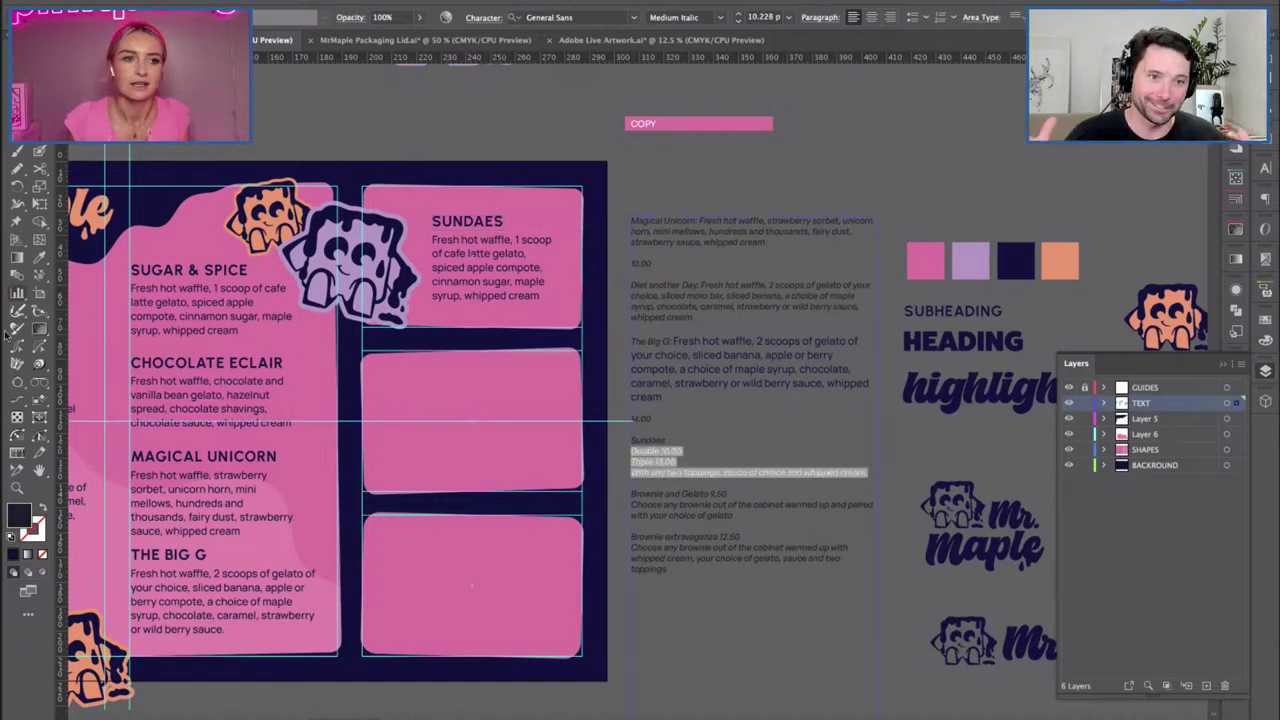
{"action": "left_click", "coordinate": [526, 296]}
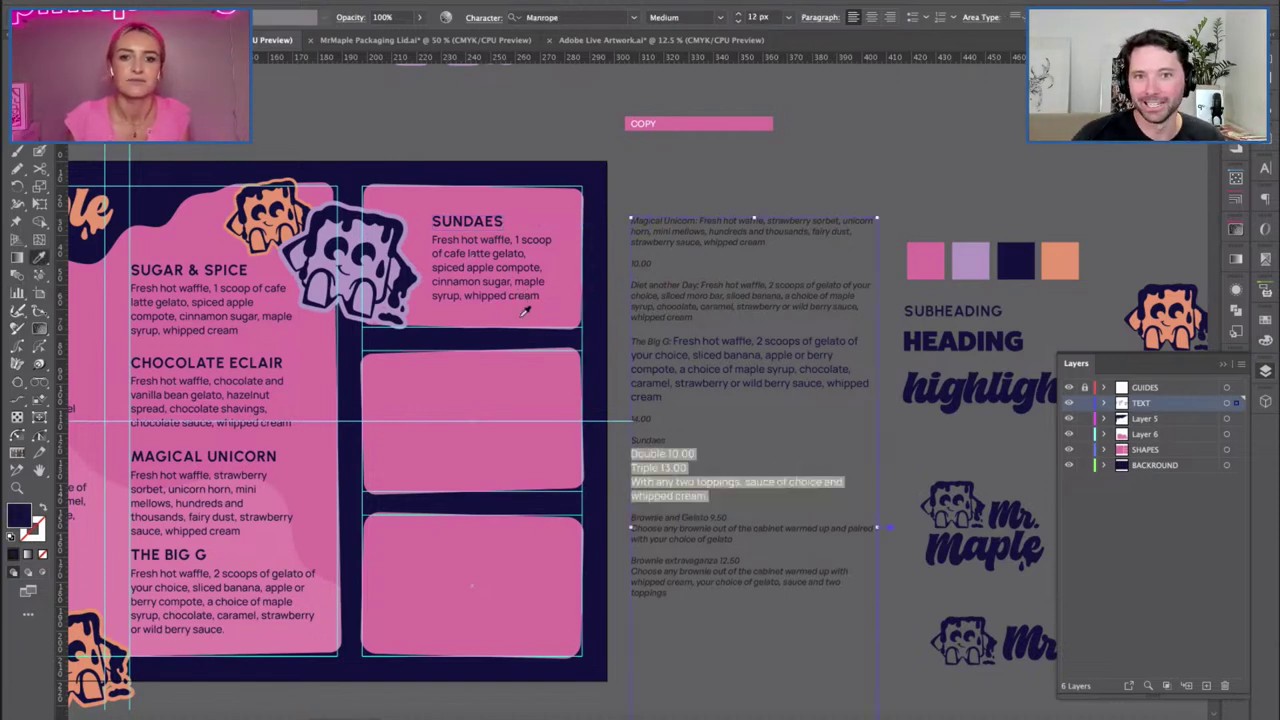
{"action": "key", "text": "v"}
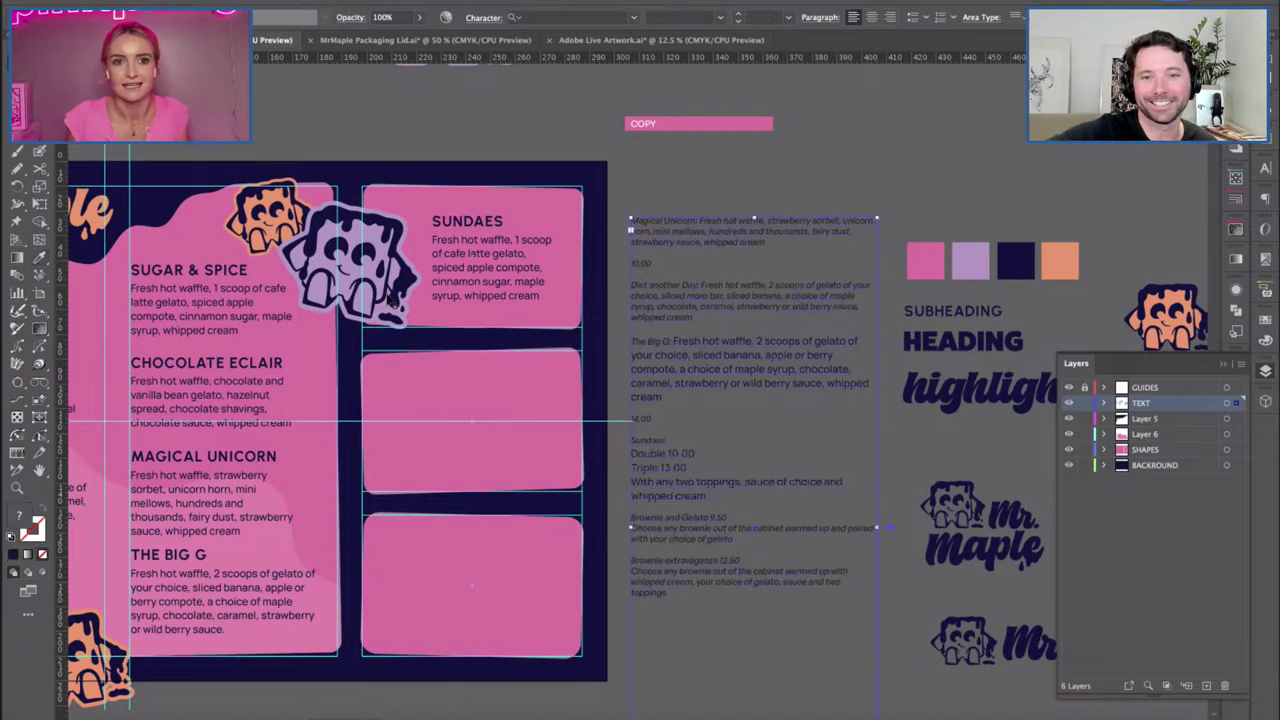
{"action": "triple_click", "coordinate": [461, 271]}
{"action": "key", "text": "ctrl+v"}
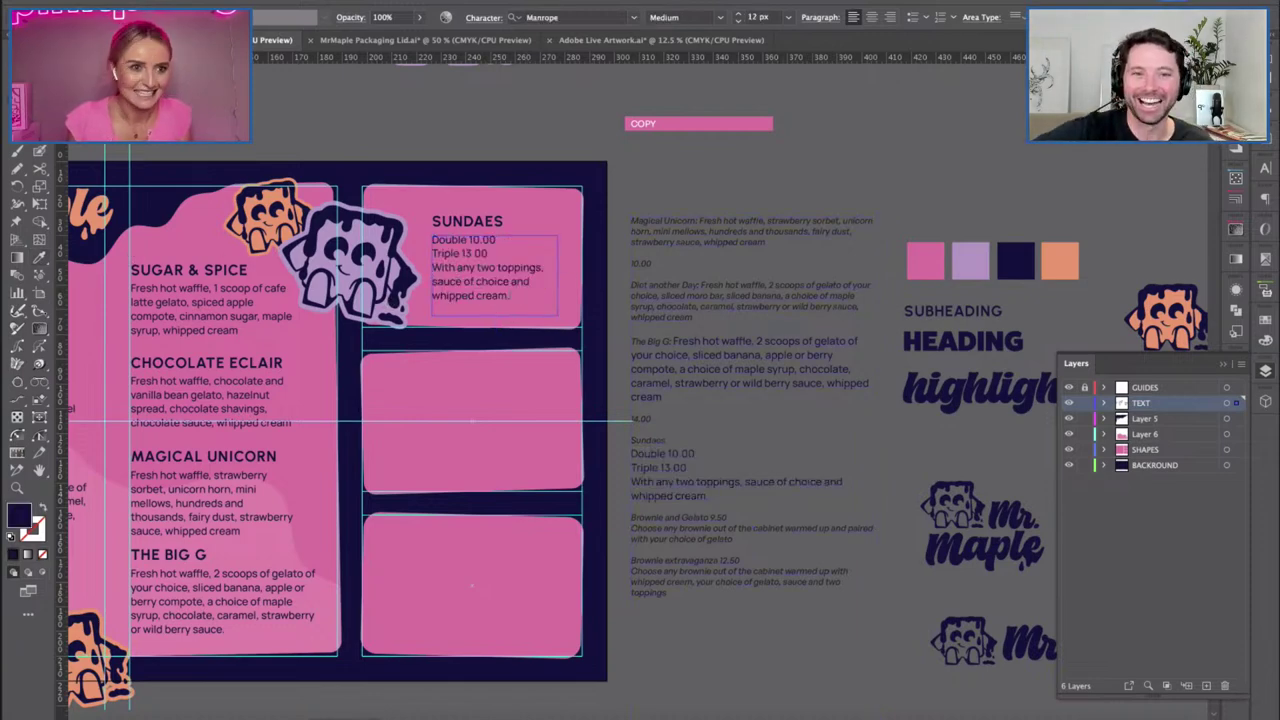
{"action": "left_click", "coordinate": [389, 116]}
{"action": "scroll", "coordinate": [389, 116], "scroll_direction": "left", "scroll_amount": 1}
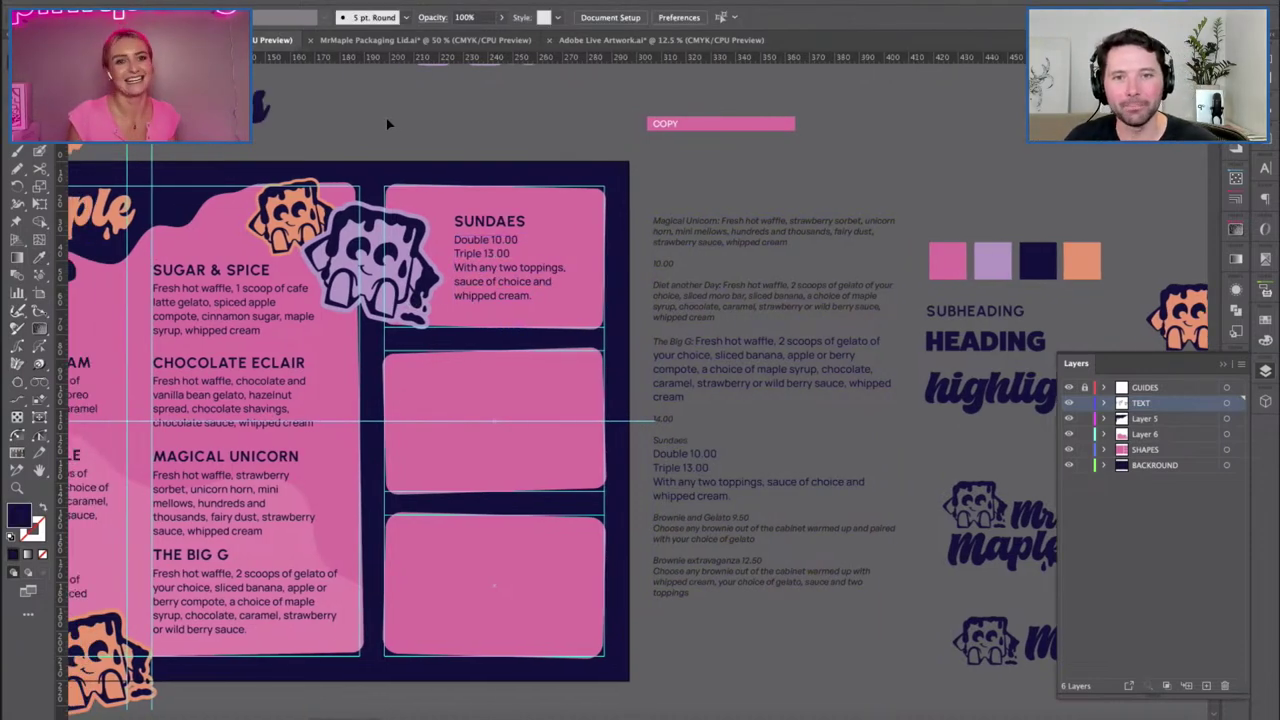
Insert tabs before 10.00 and 13.00 to align the prices.
{"action": "left_click", "coordinate": [491, 239]}
{"action": "type", "text": "q"}
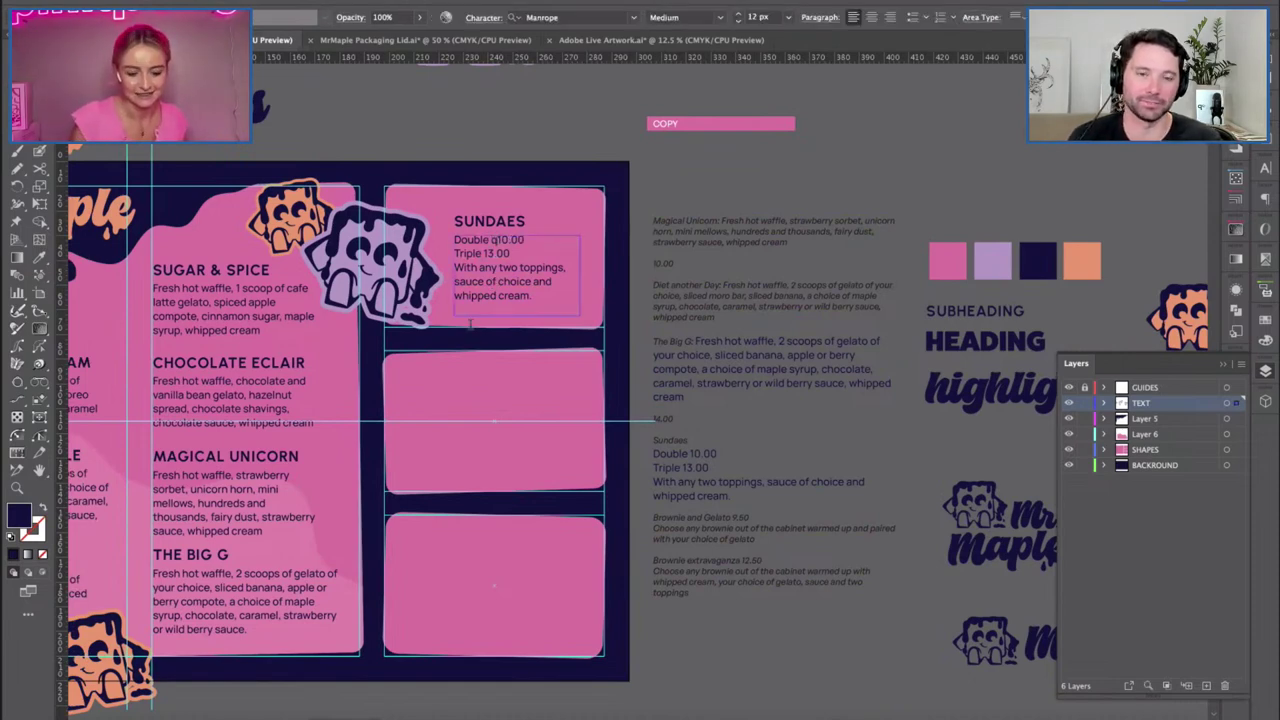
{"action": "key", "text": "BackSpace"}
{"action": "key", "text": "Tab"}
{"action": "left_click", "coordinate": [484, 252]}
{"action": "key", "text": "Tab"}
Keep the toppings note in Medium weight and exit text editing.
{"action": "left_click_drag", "start_coordinate": [490, 241], "coordinate": [436, 235]}
{"action": "left_click_drag", "start_coordinate": [537, 289], "coordinate": [450, 264]}
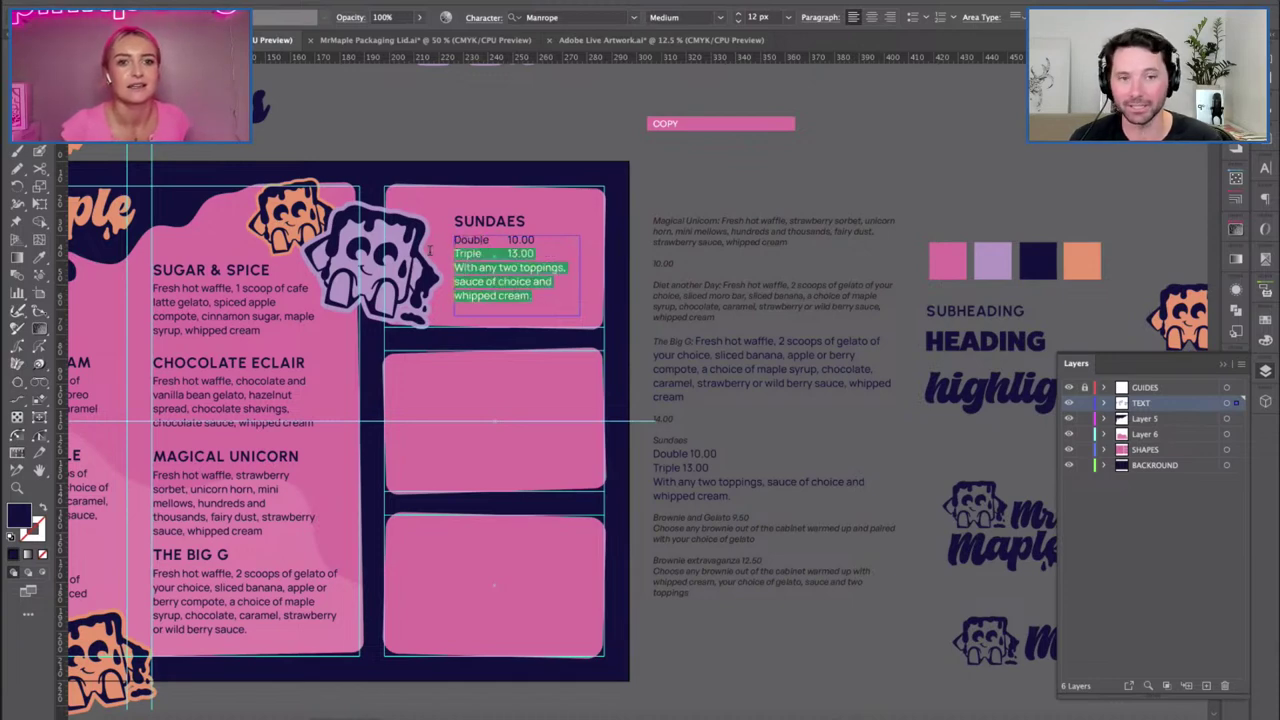
{"action": "triple_click", "coordinate": [447, 262]}
{"action": "left_click", "coordinate": [718, 20]}
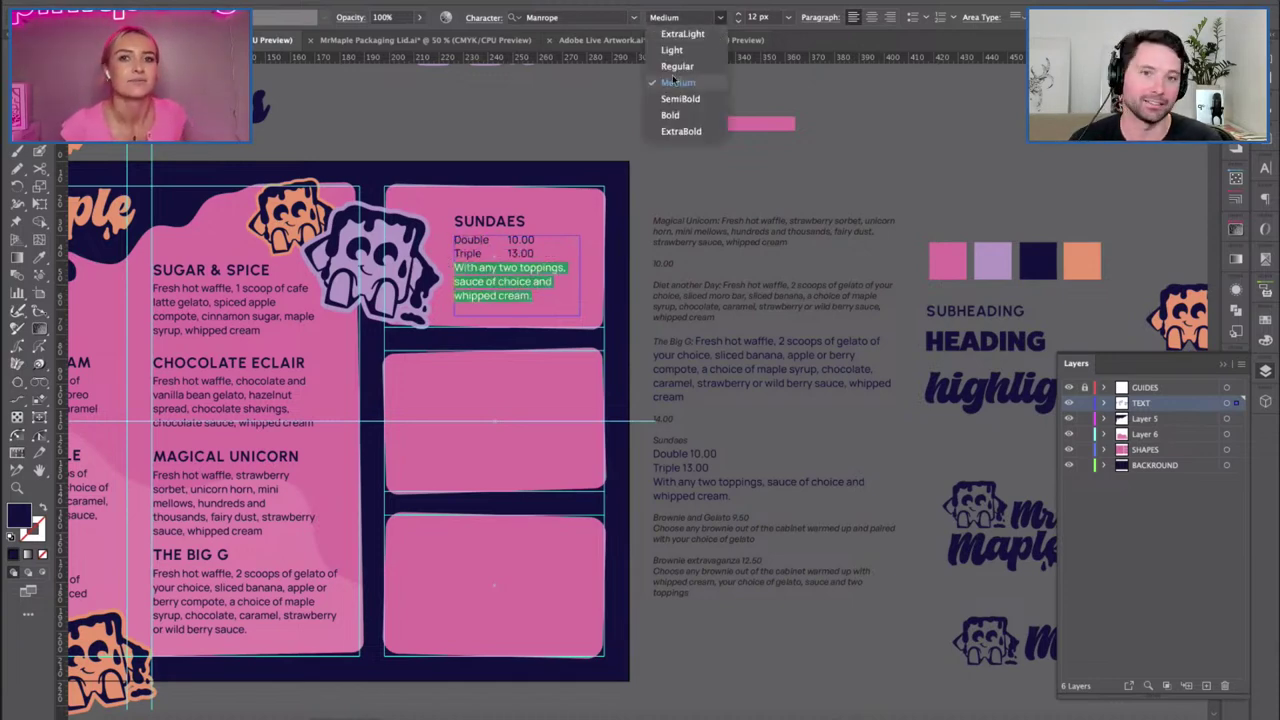
{"action": "left_click", "coordinate": [675, 86]}
{"action": "left_click", "coordinate": [720, 20]}
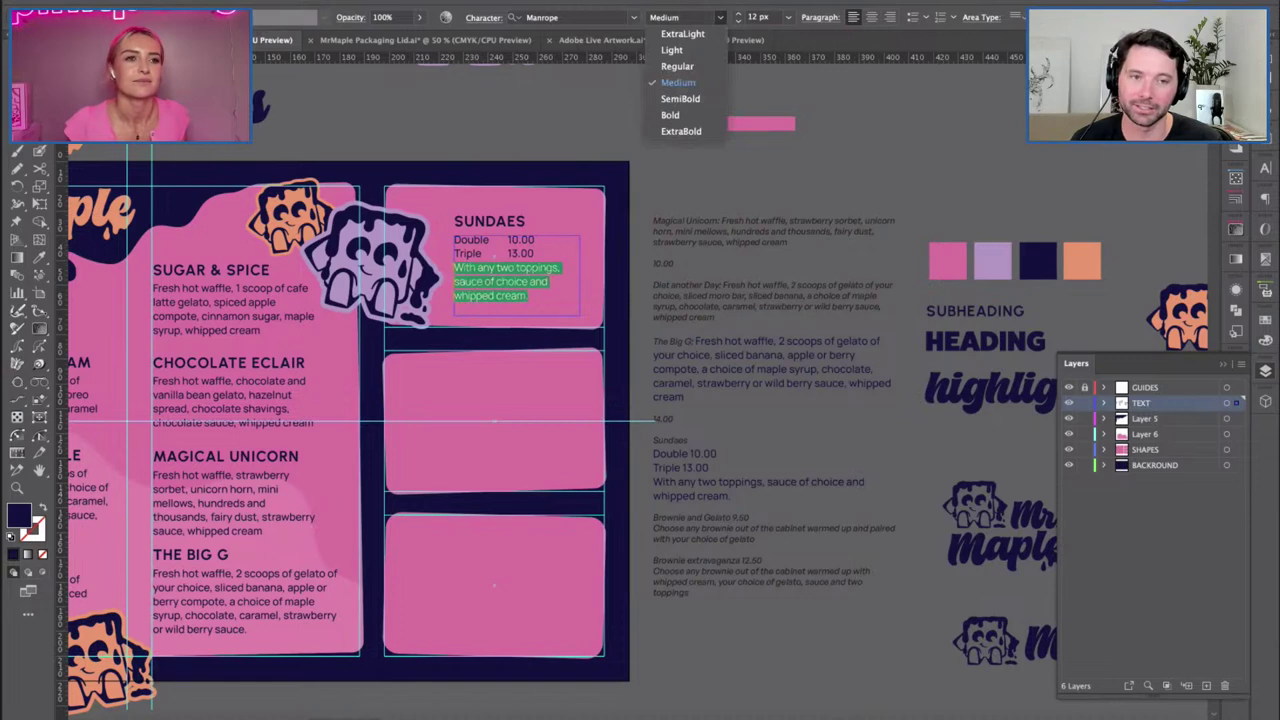
{"action": "left_click", "coordinate": [675, 89]}
{"action": "left_click", "coordinate": [435, 95]}
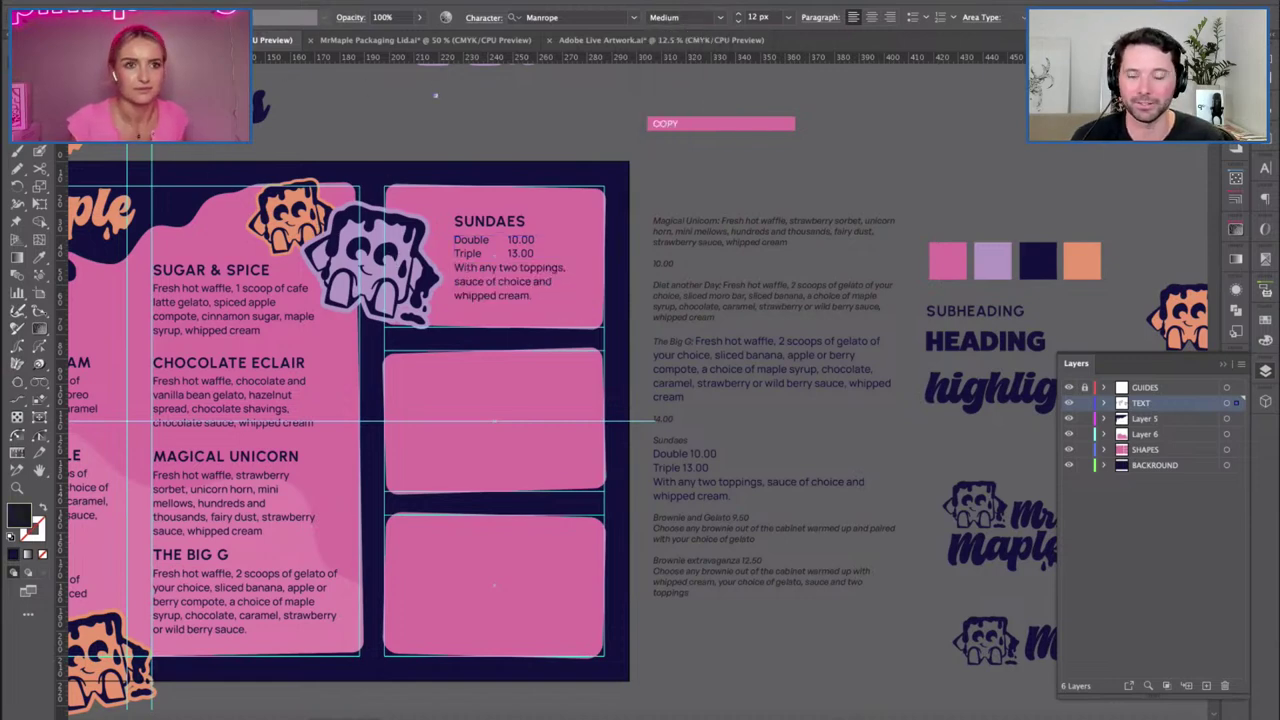
{"action": "key", "text": "Escape"}
Nudge the Sundaes text block slightly right.
{"action": "scroll", "coordinate": [385, 130], "scroll_direction": "left", "scroll_amount": 5}
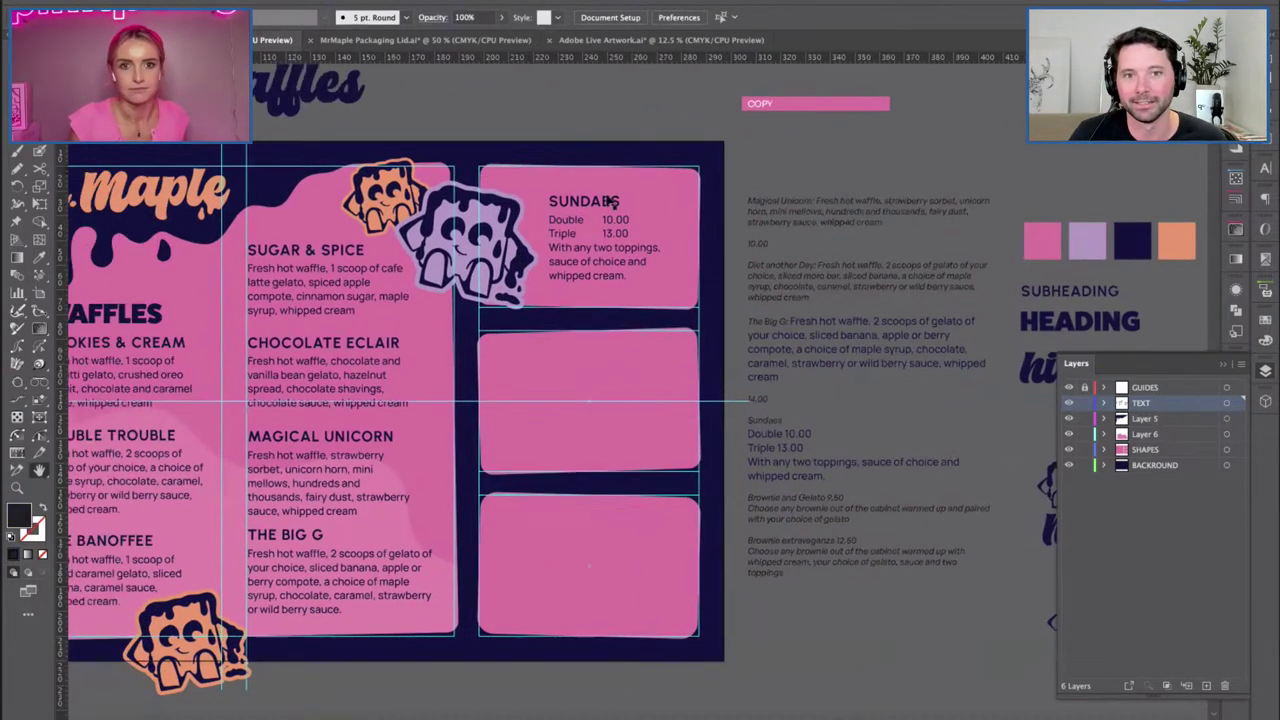
{"action": "left_click", "coordinate": [640, 222]}
{"action": "key", "text": "Right"}
{"action": "key", "text": "Right"}
{"action": "key", "text": "Right"}
{"action": "key", "text": "Right"}
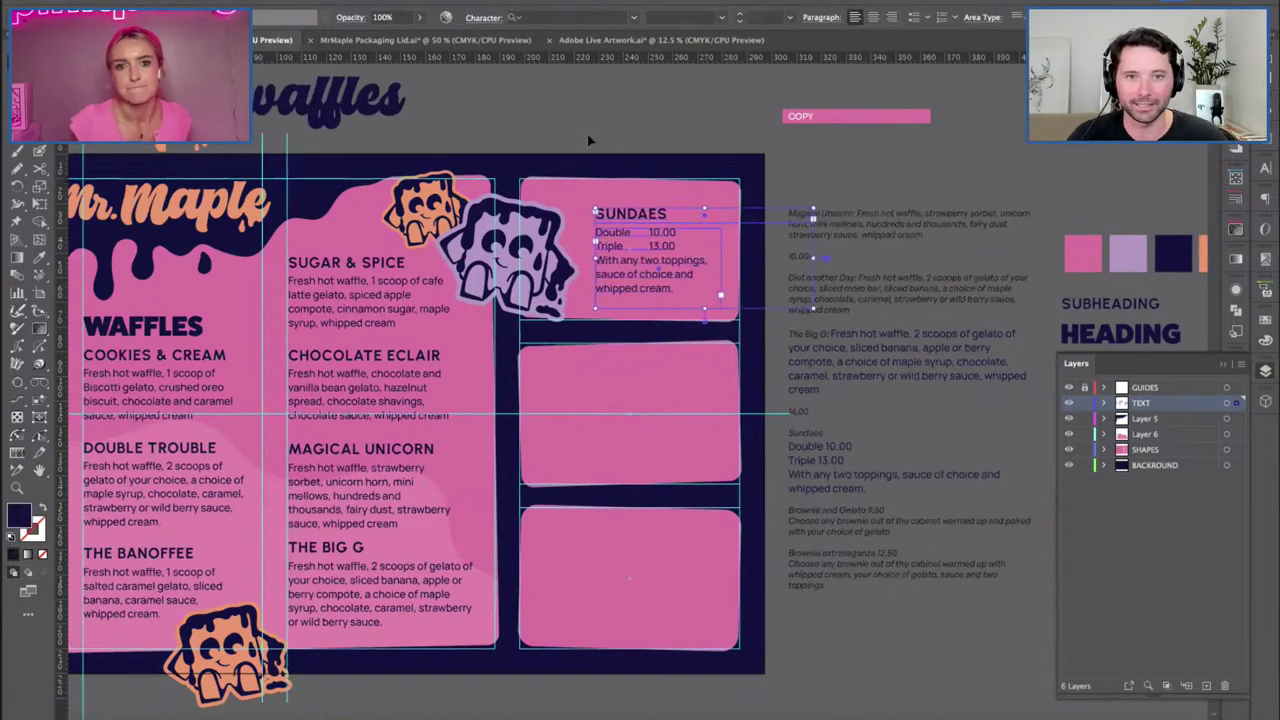
{"action": "key", "text": "ctrl+shift+a"}
Duplicate the Sugar & Spice text block into the middle pink panel.
{"action": "scroll", "coordinate": [567, 406], "scroll_direction": "right", "scroll_amount": 3}
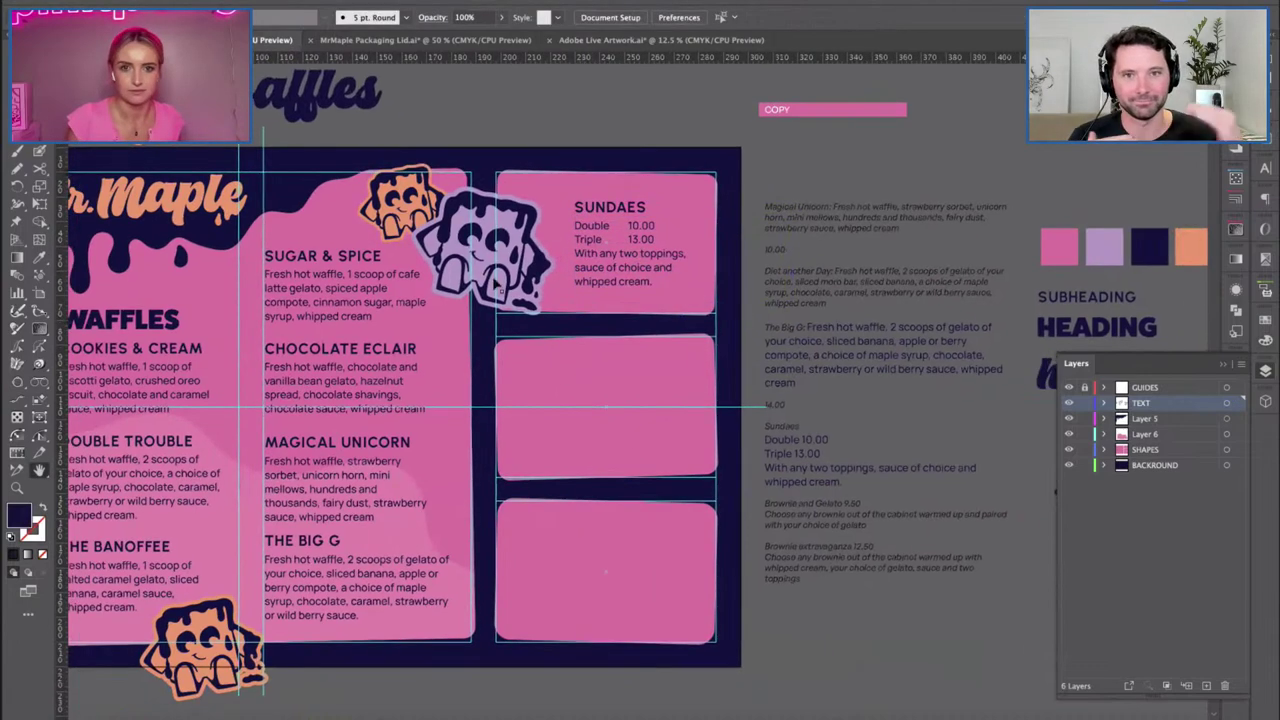
{"action": "left_click", "coordinate": [296, 252]}
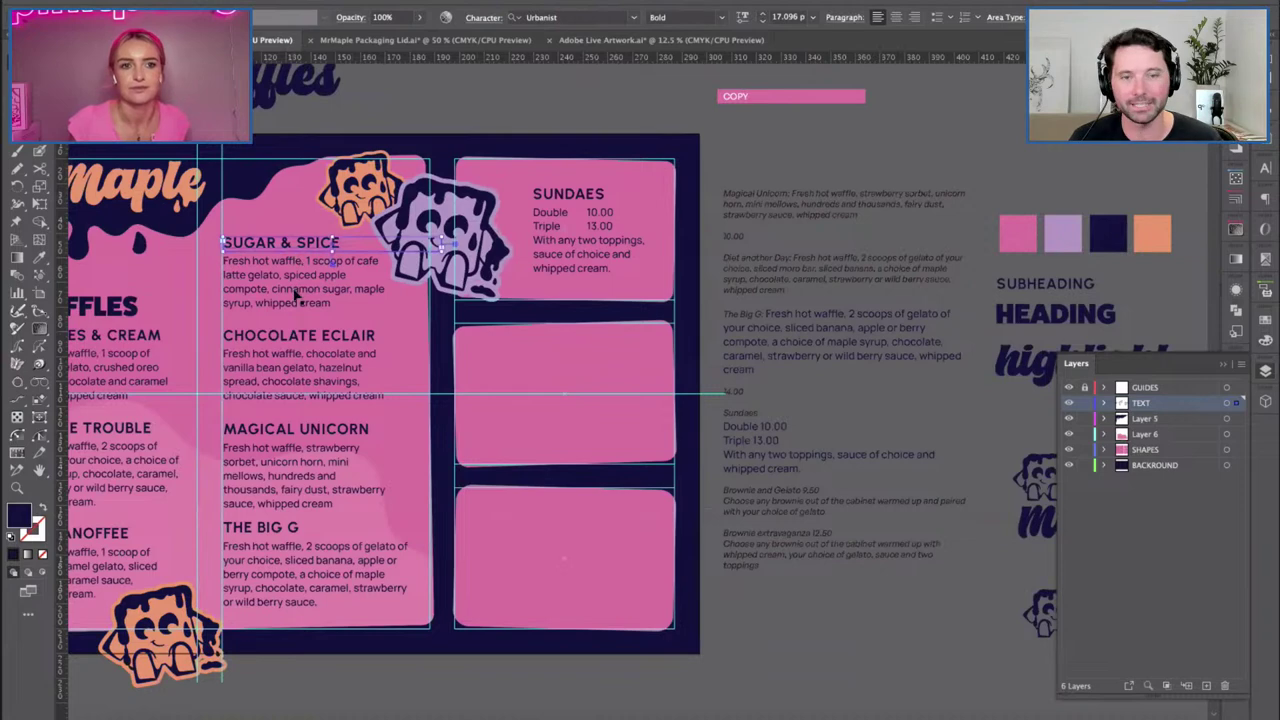
{"action": "left_click_drag", "start_coordinate": [338, 297], "coordinate": [548, 396]}
{"action": "left_click", "coordinate": [520, 366]}
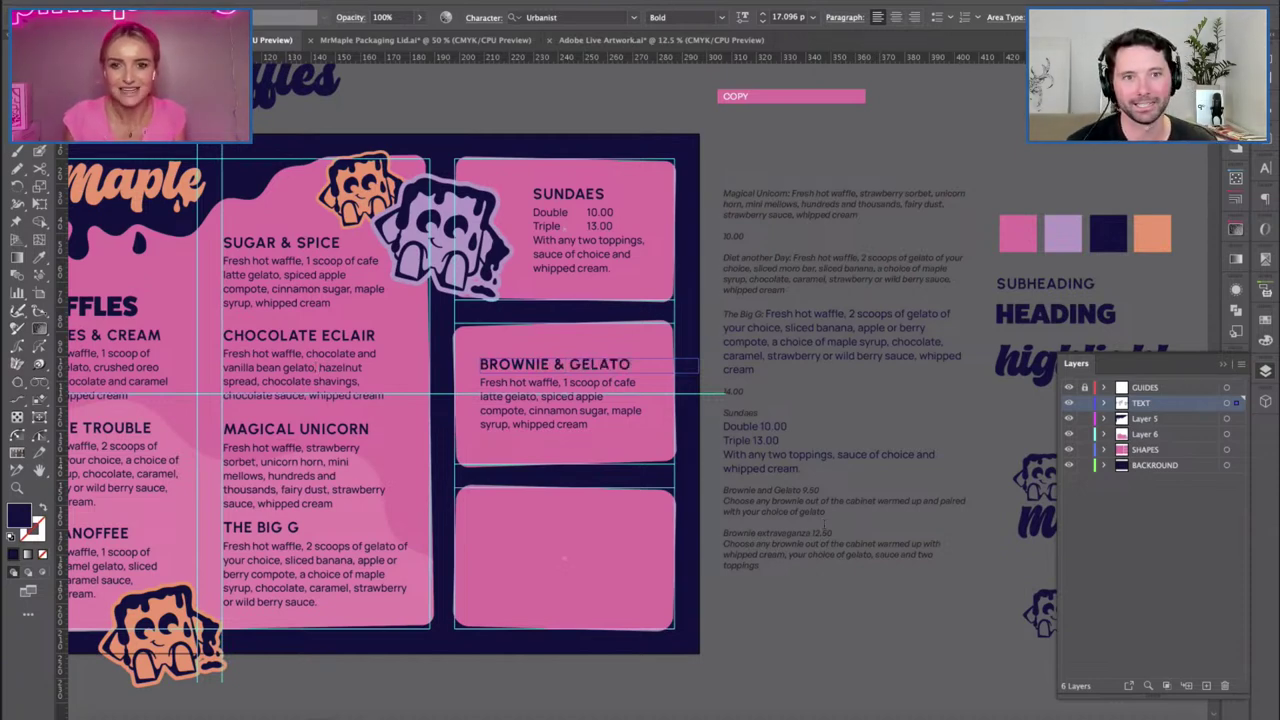
Replace the middle panel's body with the brownie description in the card body style.
{"action": "left_click_drag", "start_coordinate": [740, 511], "coordinate": [724, 500]}
{"action": "key", "text": "ctrl+c"}
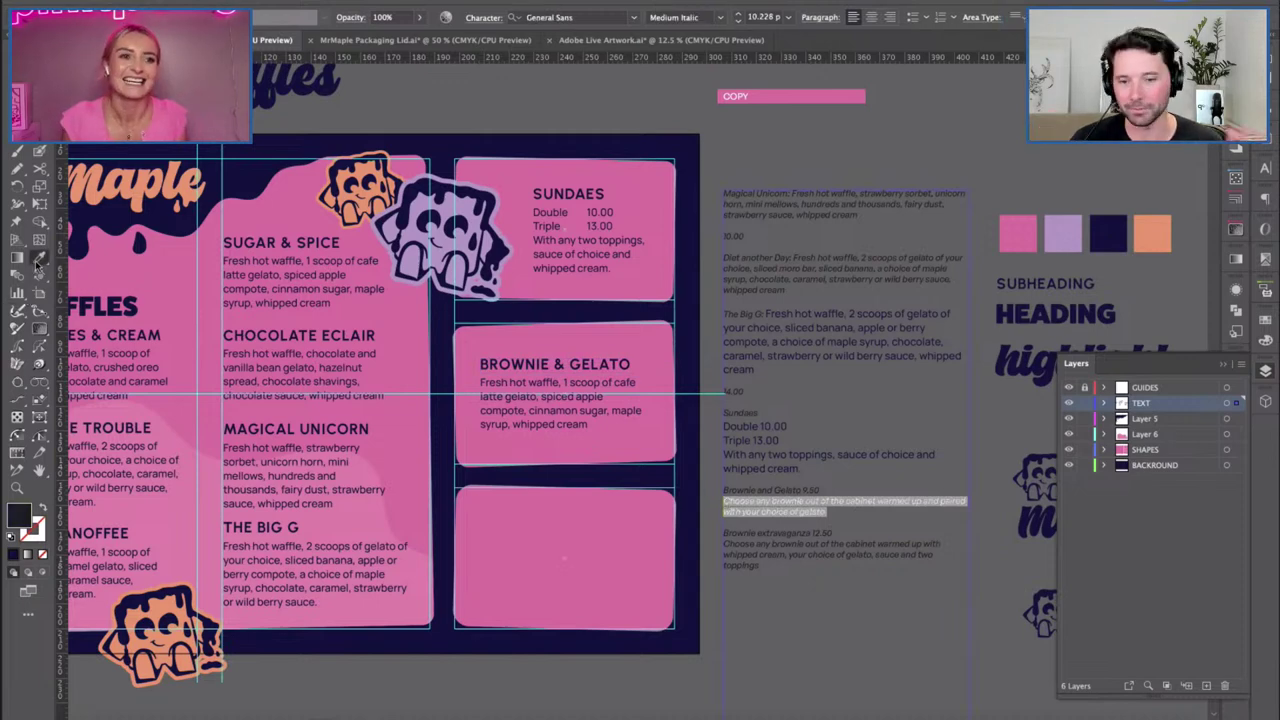
{"action": "left_click", "coordinate": [520, 420]}
{"action": "key", "text": "v"}
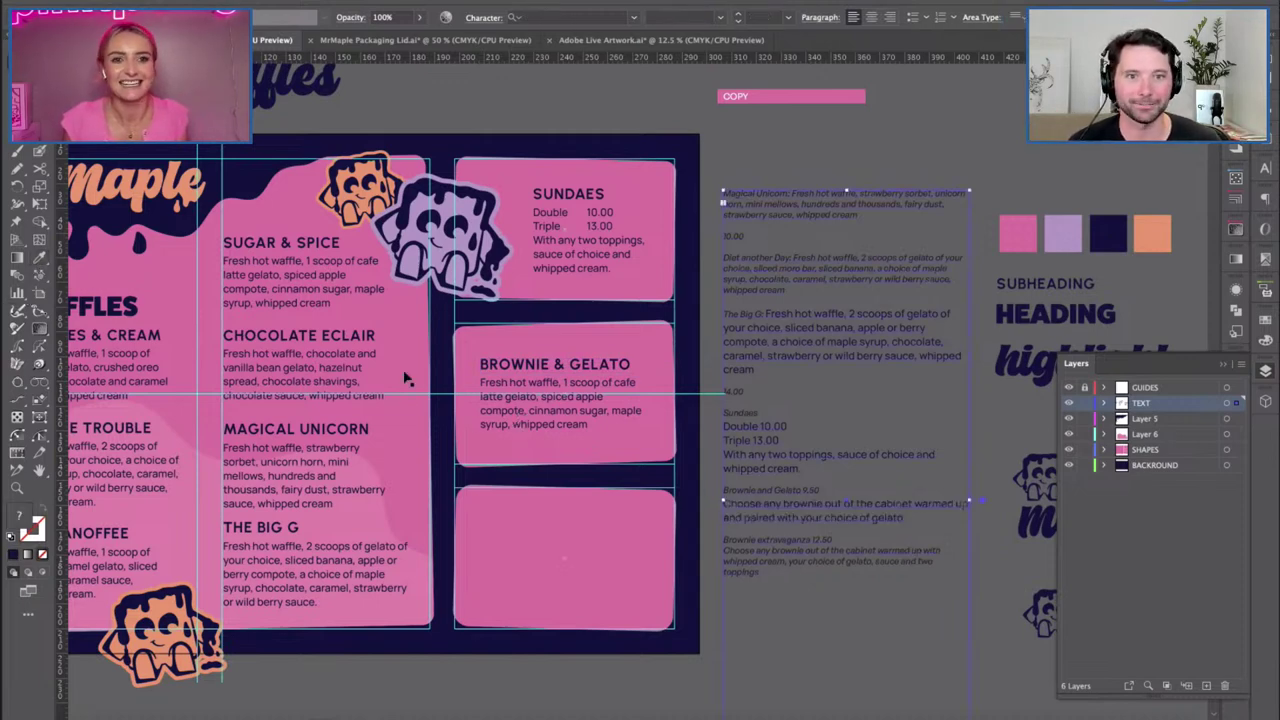
{"action": "double_click", "coordinate": [590, 421]}
{"action": "key", "text": "ctrl+a"}
{"action": "key", "text": "ctrl+v"}
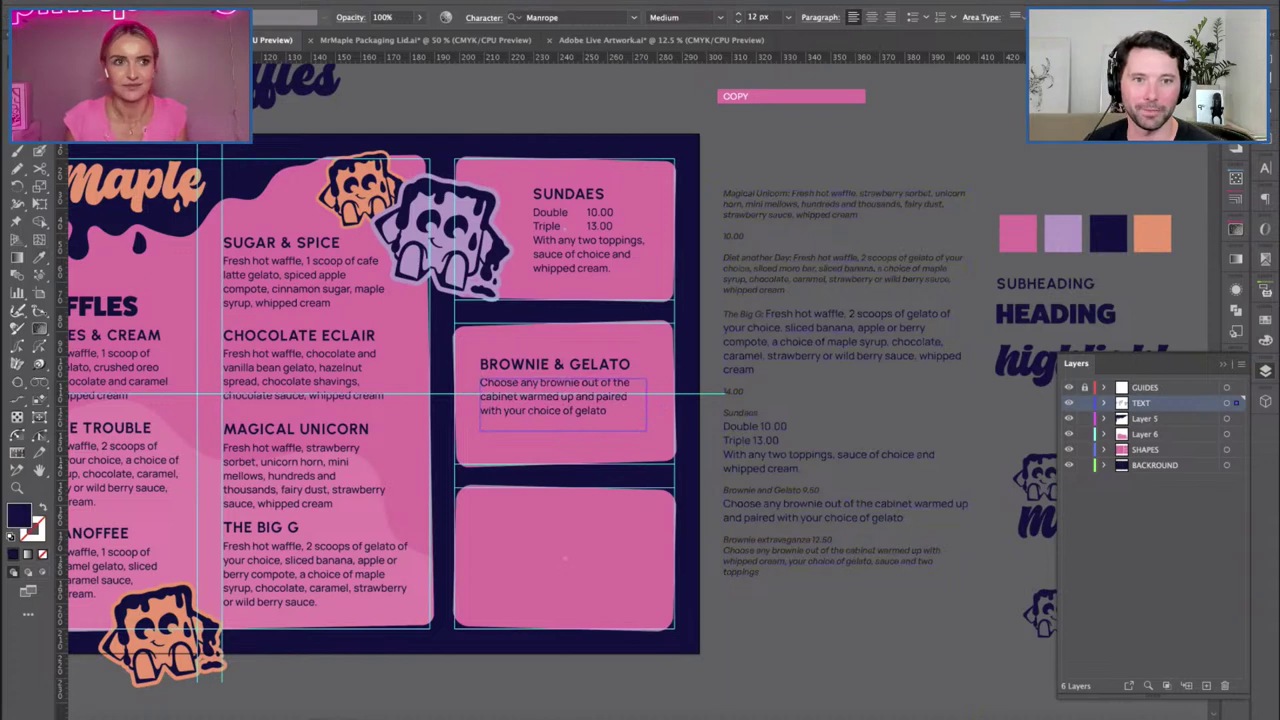
{"action": "mouse_move", "coordinate": [630, 430]}
{"action": "left_mouse_down"}
{"action": "mouse_move", "coordinate": [640, 434]}
{"action": "mouse_move", "coordinate": [612, 448]}
{"action": "left_mouse_up"}
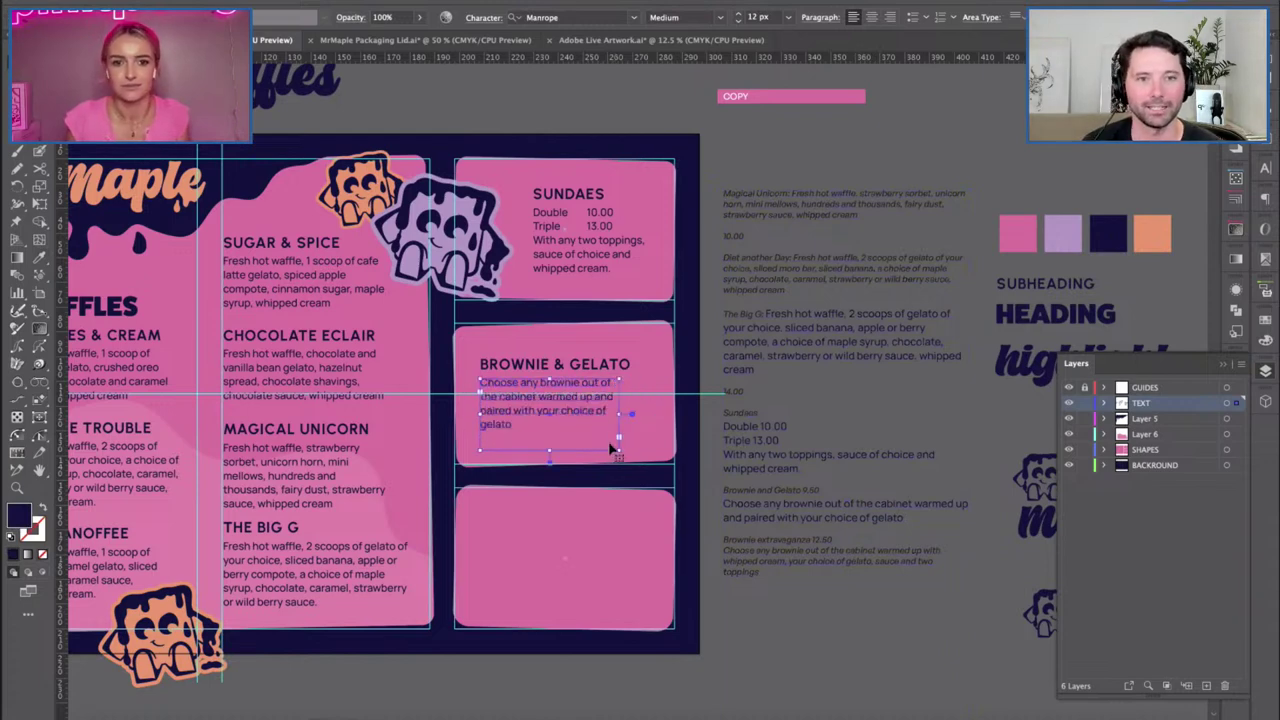
{"action": "key", "text": "ctrl+z"}
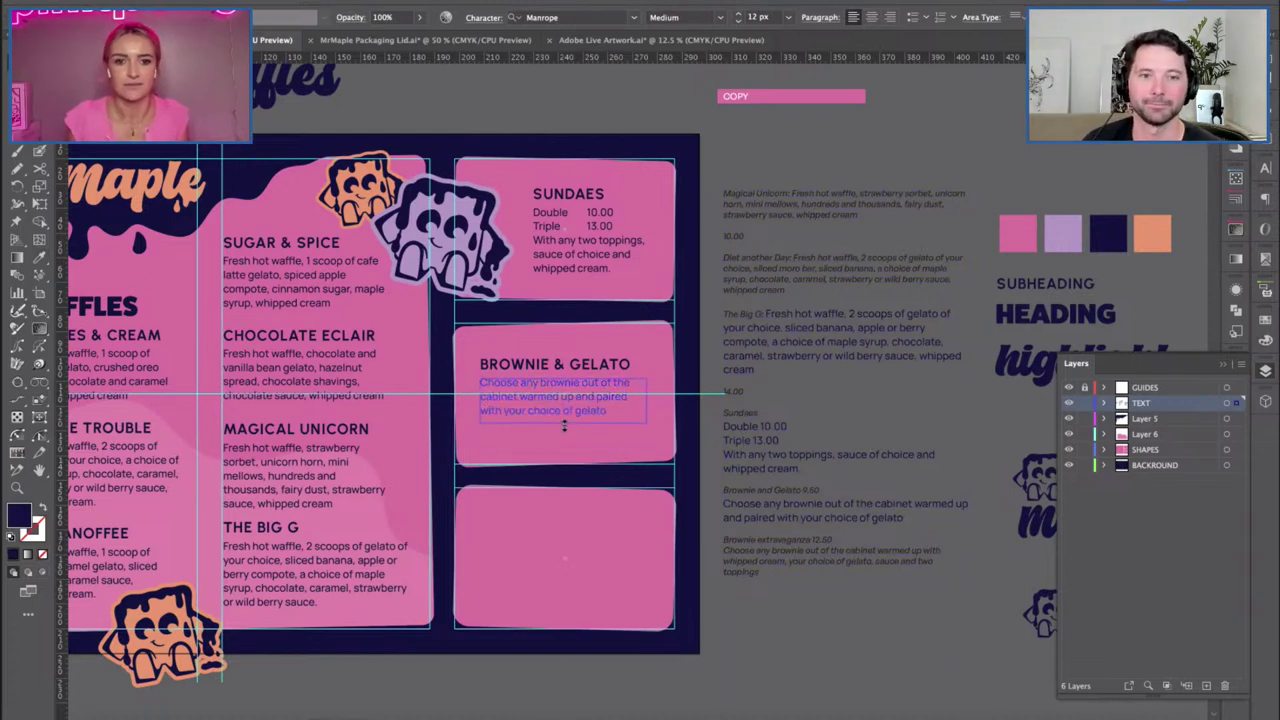
Move the BROWNIE & GELATO heading and description slightly down.
{"action": "left_click", "coordinate": [545, 369], "text": "shift"}
{"action": "left_click_drag", "start_coordinate": [545, 369], "coordinate": [545, 377]}
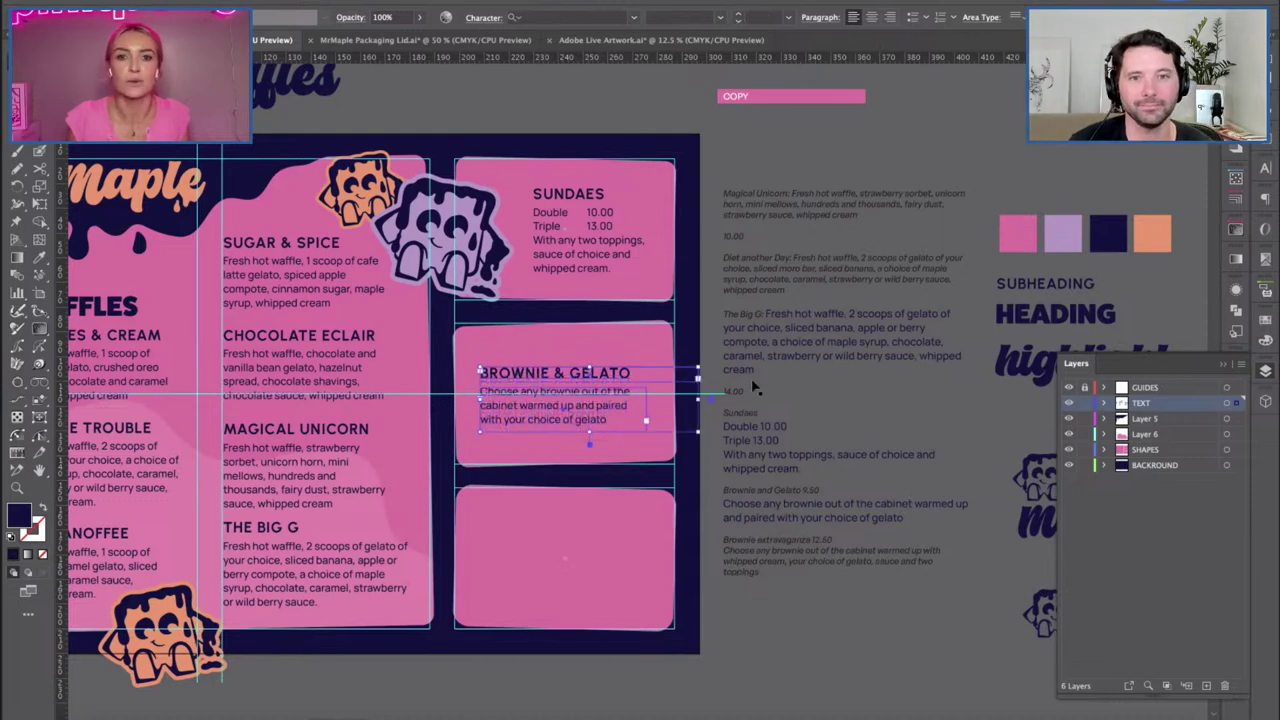
{"action": "left_click", "coordinate": [746, 379]}
{"action": "scroll", "coordinate": [746, 379], "scroll_direction": "right", "scroll_amount": 2}
{"action": "left_click", "coordinate": [533, 421]}
{"action": "left_click", "coordinate": [489, 376], "text": "shift"}
Duplicate the brownie text into the empty bottom panel and retitle it 'BROWNIE EXTRA'.
{"action": "left_click_drag", "start_coordinate": [497, 376], "coordinate": [490, 540]}
{"action": "scroll", "coordinate": [488, 540], "scroll_direction": "down", "scroll_amount": 2}
{"action": "scroll", "coordinate": [651, 545], "scroll_direction": "down", "scroll_amount": 3}
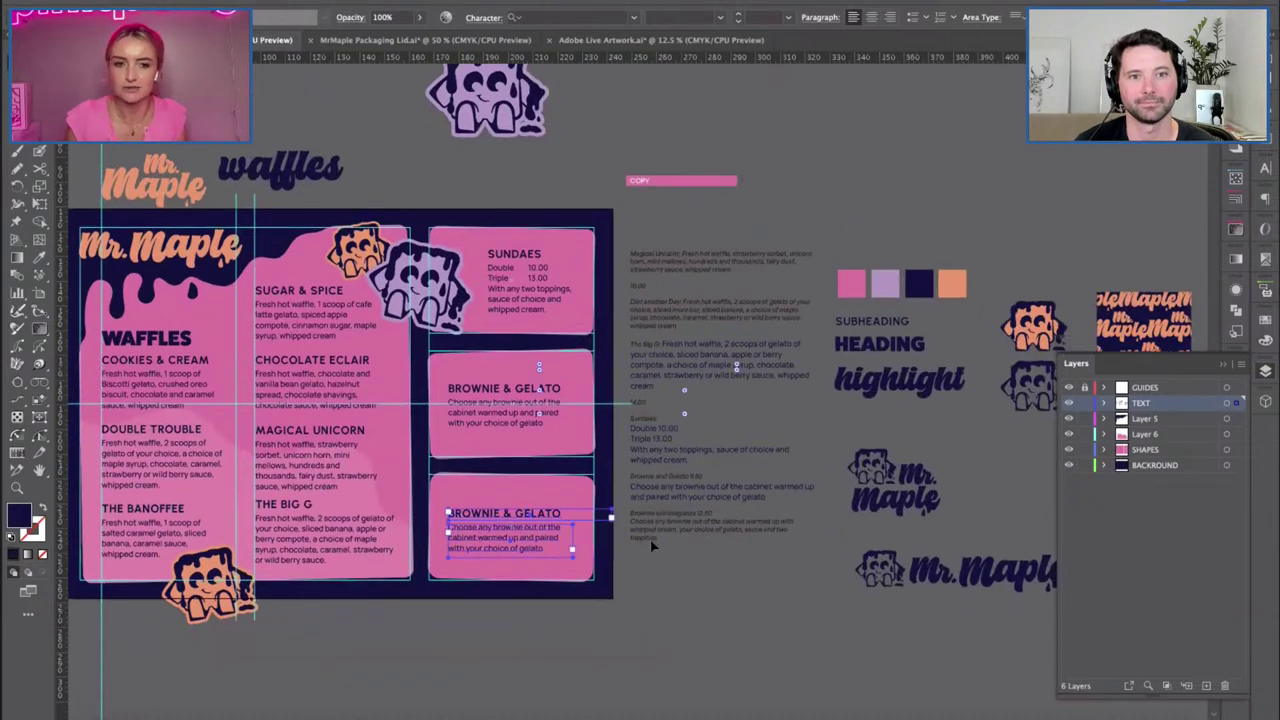
{"action": "scroll", "coordinate": [646, 538], "scroll_direction": "up", "scroll_amount": 2}
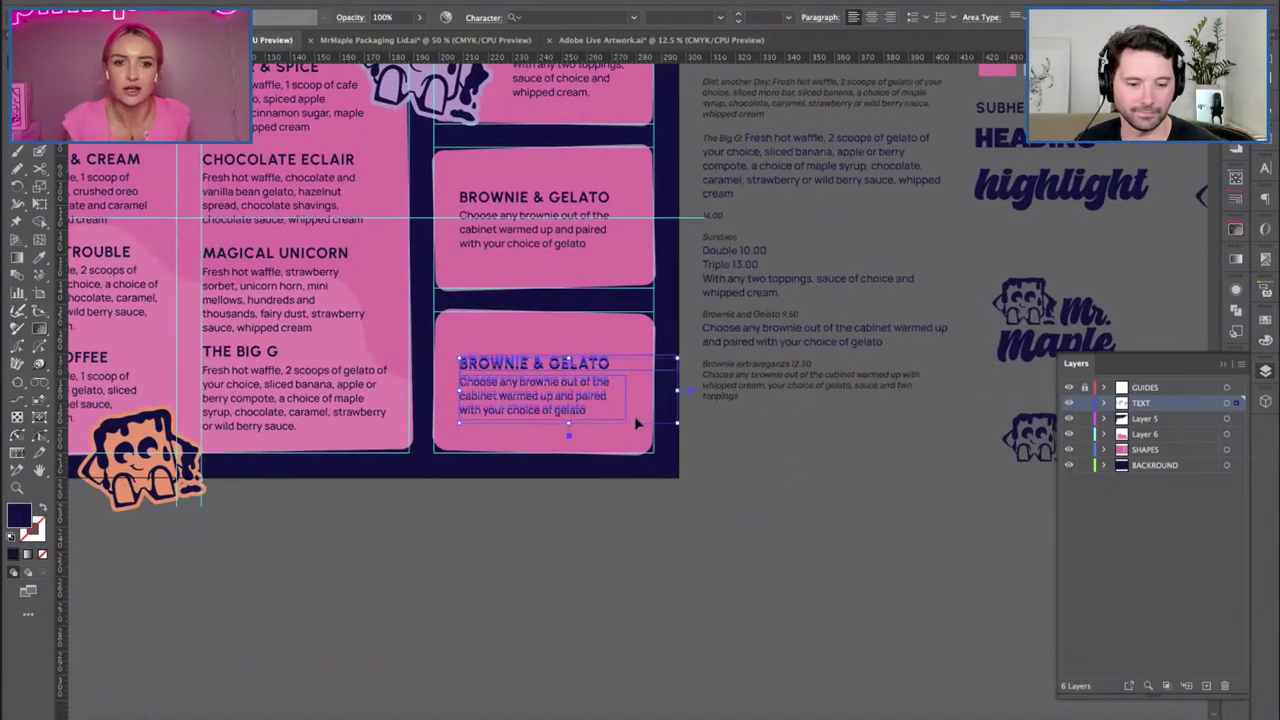
{"action": "scroll", "coordinate": [640, 428], "scroll_direction": "up", "scroll_amount": 3}
{"action": "scroll", "coordinate": [780, 475], "scroll_direction": "right", "scroll_amount": 2}
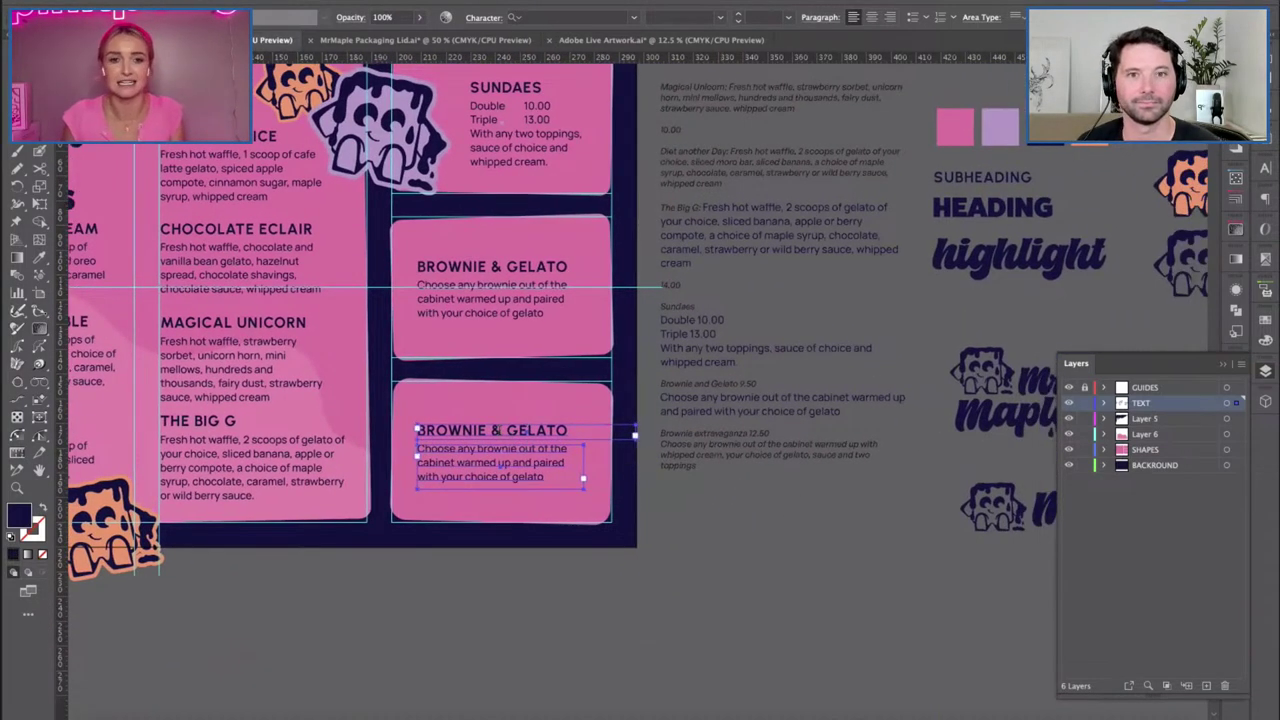
{"action": "triple_click", "coordinate": [495, 430]}
{"action": "type", "text": "BROWN"}
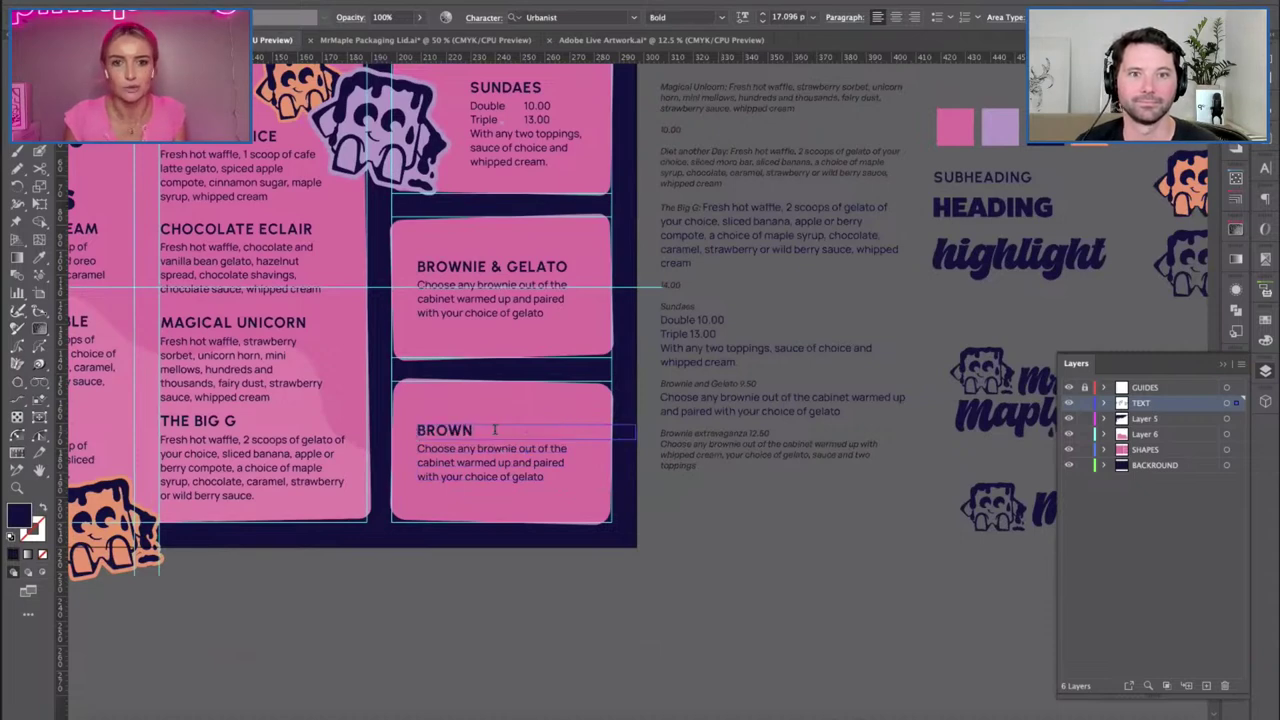
{"action": "type", "text": "IE EXTRA"}
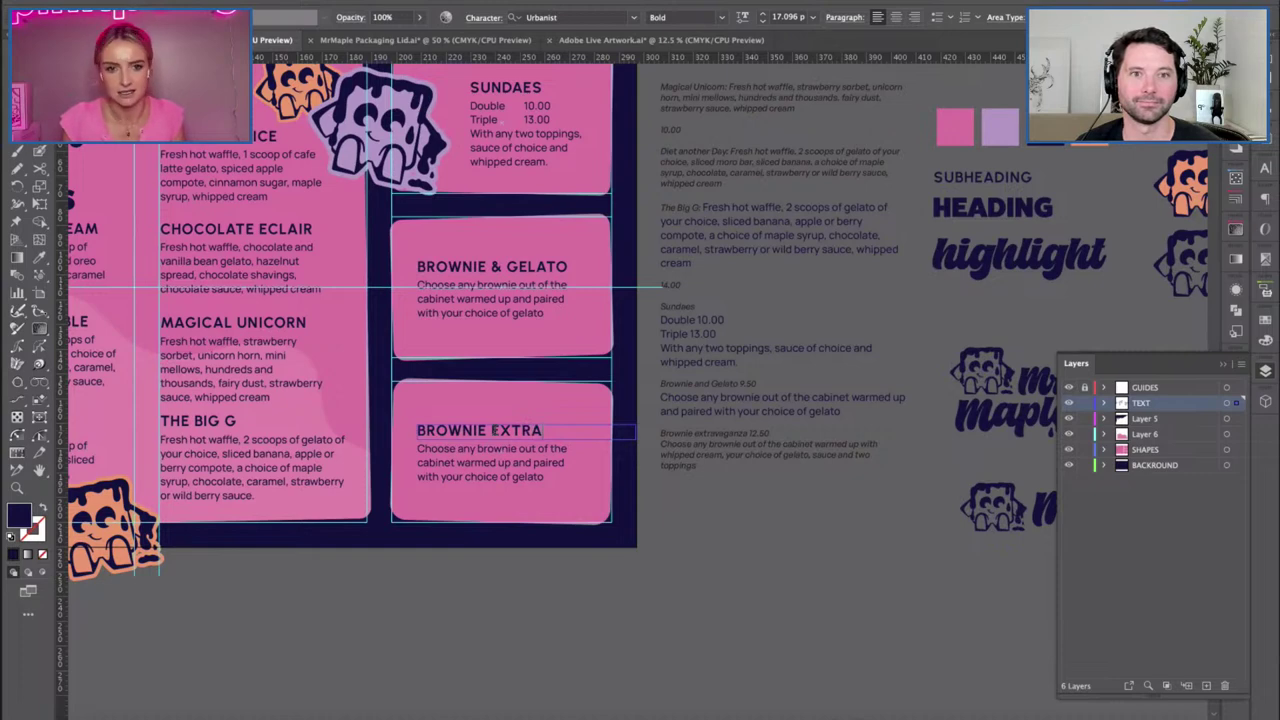
Paste the longer Brownie extravaganza description into the bottom panel, then lengthen the frame and nudge it up.
{"action": "triple_click", "coordinate": [710, 455]}
{"action": "key", "text": "ctrl+c"}
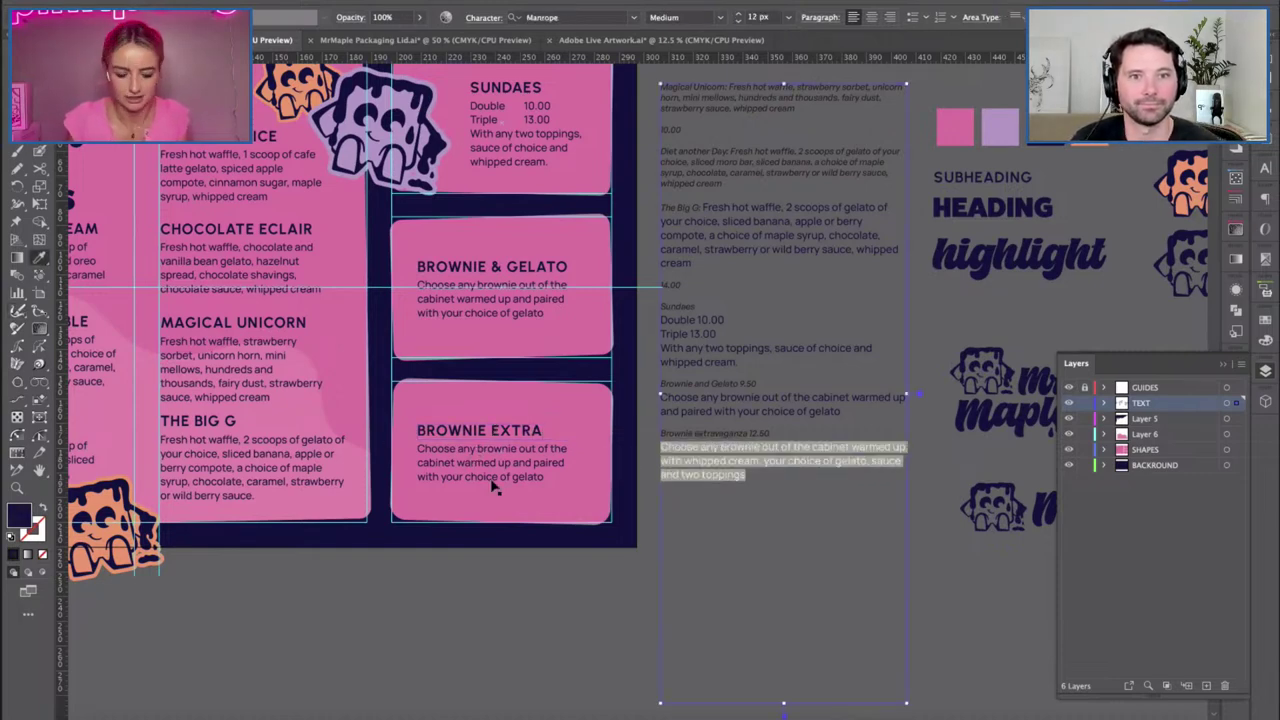
{"action": "key", "text": "Escape"}
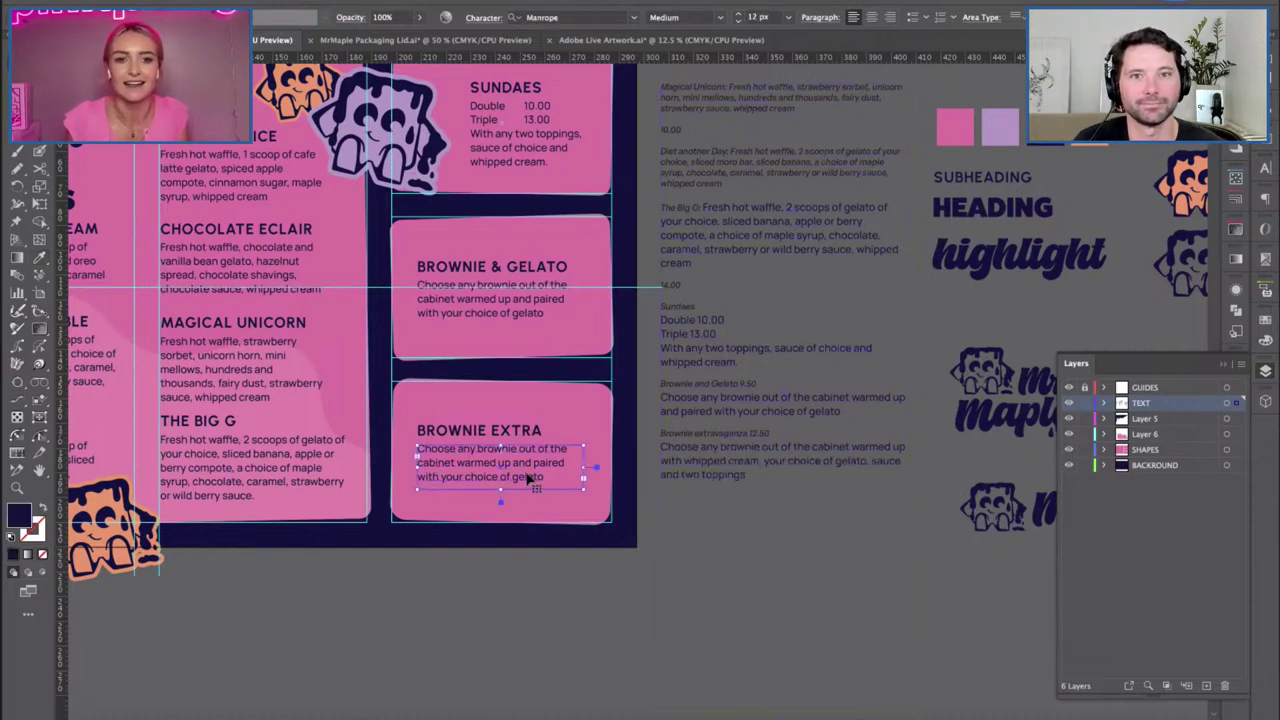
{"action": "triple_click", "coordinate": [530, 478]}
{"action": "key", "text": "ctrl+v"}
{"action": "scroll", "coordinate": [297, 416], "scroll_direction": "left", "scroll_amount": 2}
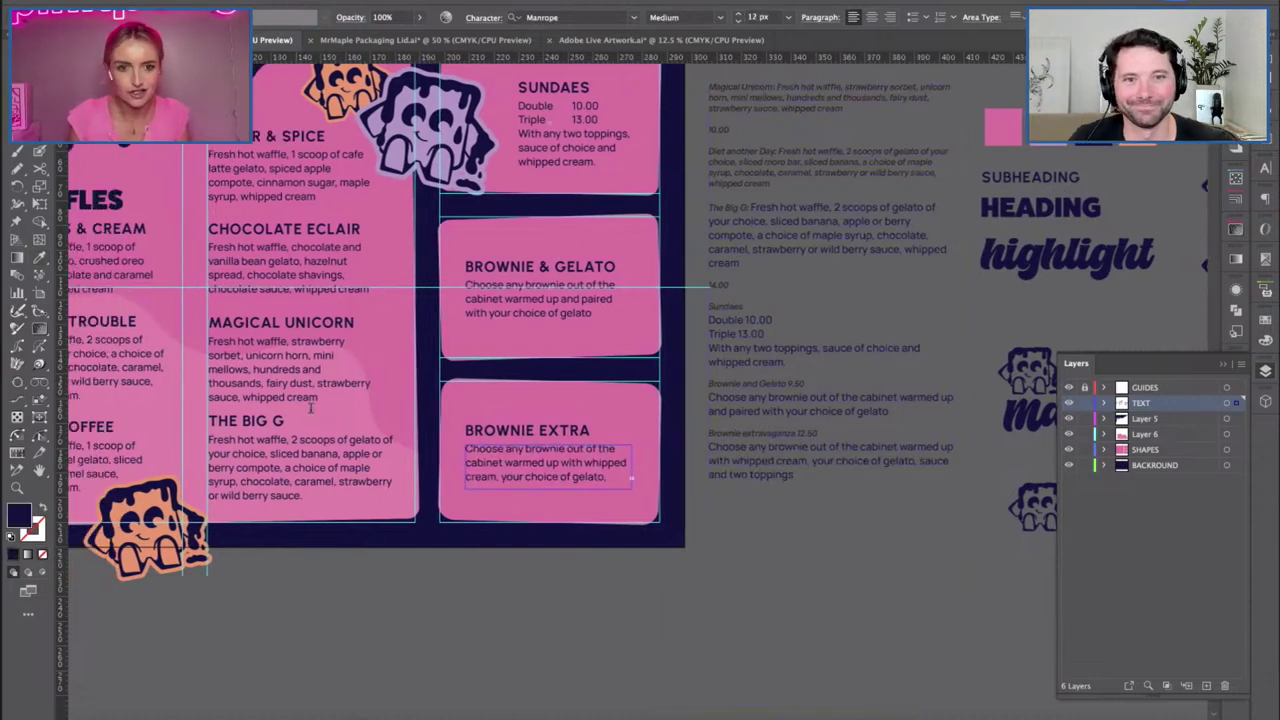
{"action": "left_click_drag", "start_coordinate": [565, 496], "coordinate": [564, 509]}
{"action": "left_click", "coordinate": [544, 430], "text": "shift"}
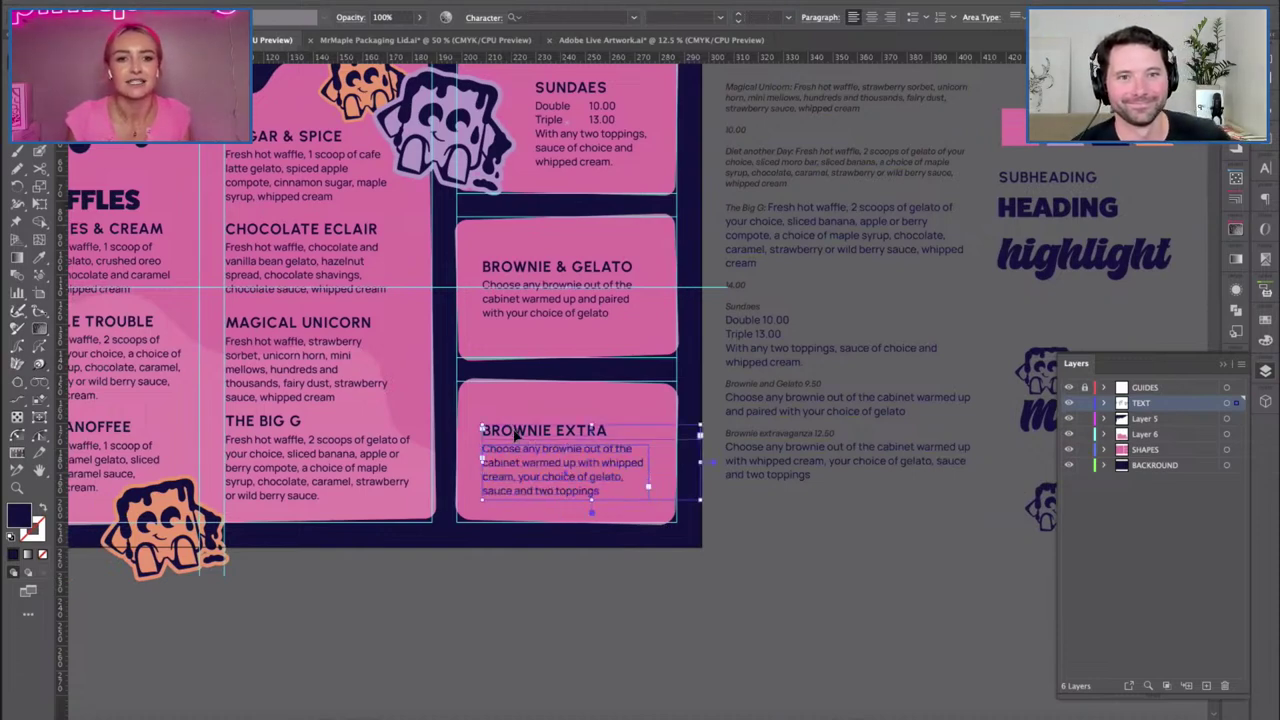
{"action": "key", "text": "shift+Up"}
{"action": "scroll", "coordinate": [800, 449], "scroll_direction": "up", "scroll_amount": 1}
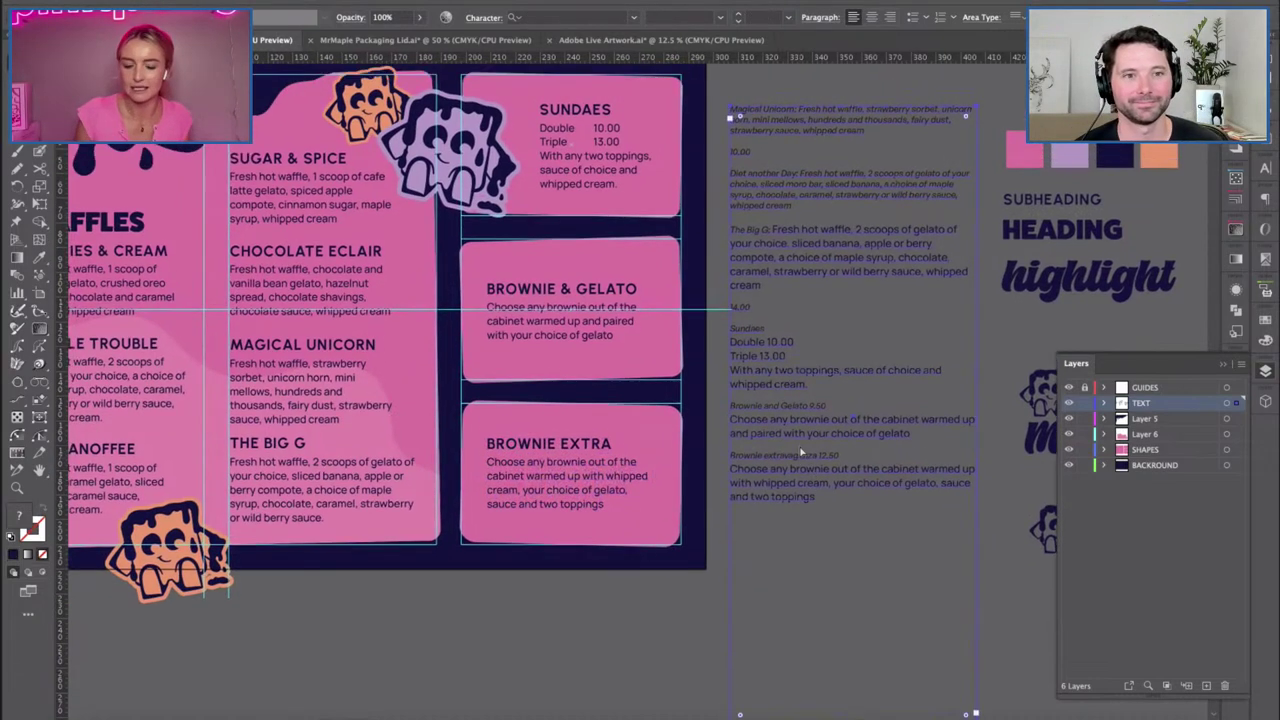
{"action": "key", "text": "ctrl+minus"}
Delete the leftover copy text sitting beside the menu.
{"action": "left_click", "coordinate": [320, 500]}
{"action": "scroll", "coordinate": [491, 614], "scroll_direction": "left", "scroll_amount": 3}
{"action": "scroll", "coordinate": [491, 614], "scroll_direction": "up", "scroll_amount": 1}
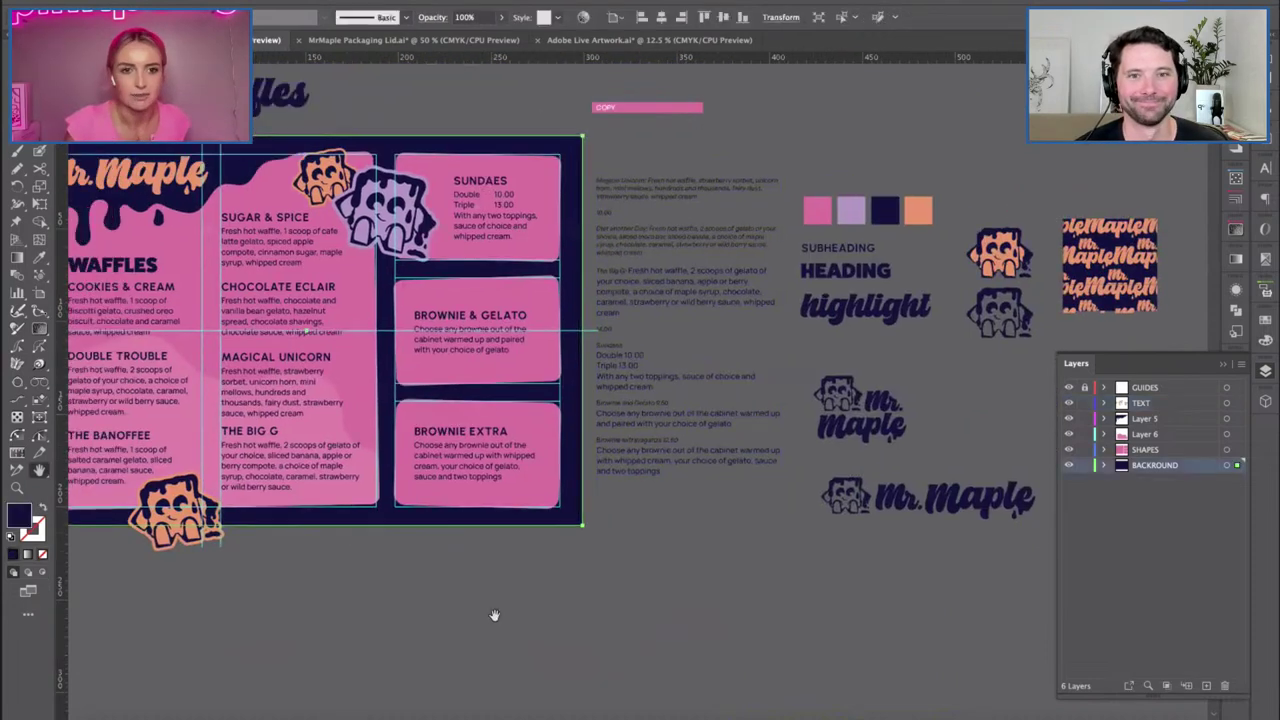
{"action": "left_click", "coordinate": [515, 623]}
{"action": "left_click", "coordinate": [527, 483]}
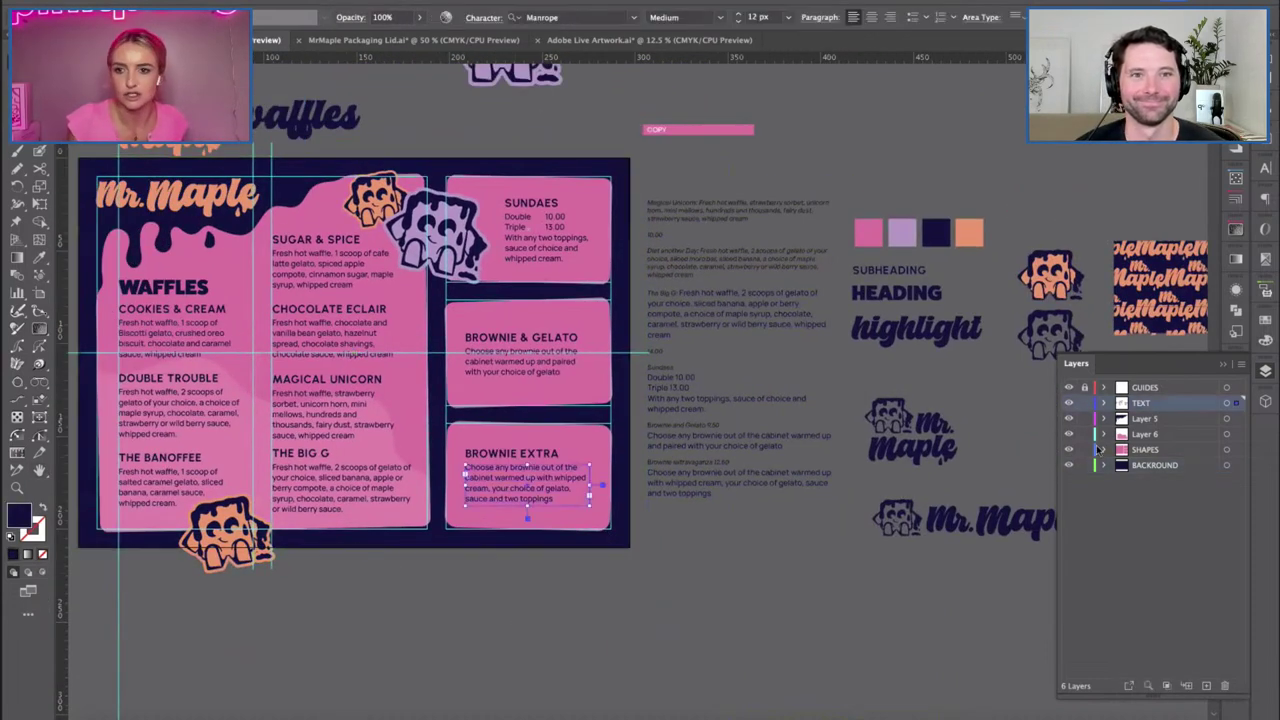
{"action": "scroll", "coordinate": [791, 580], "scroll_direction": "left", "scroll_amount": 3}
{"action": "scroll", "coordinate": [791, 580], "scroll_direction": "up", "scroll_amount": 1}
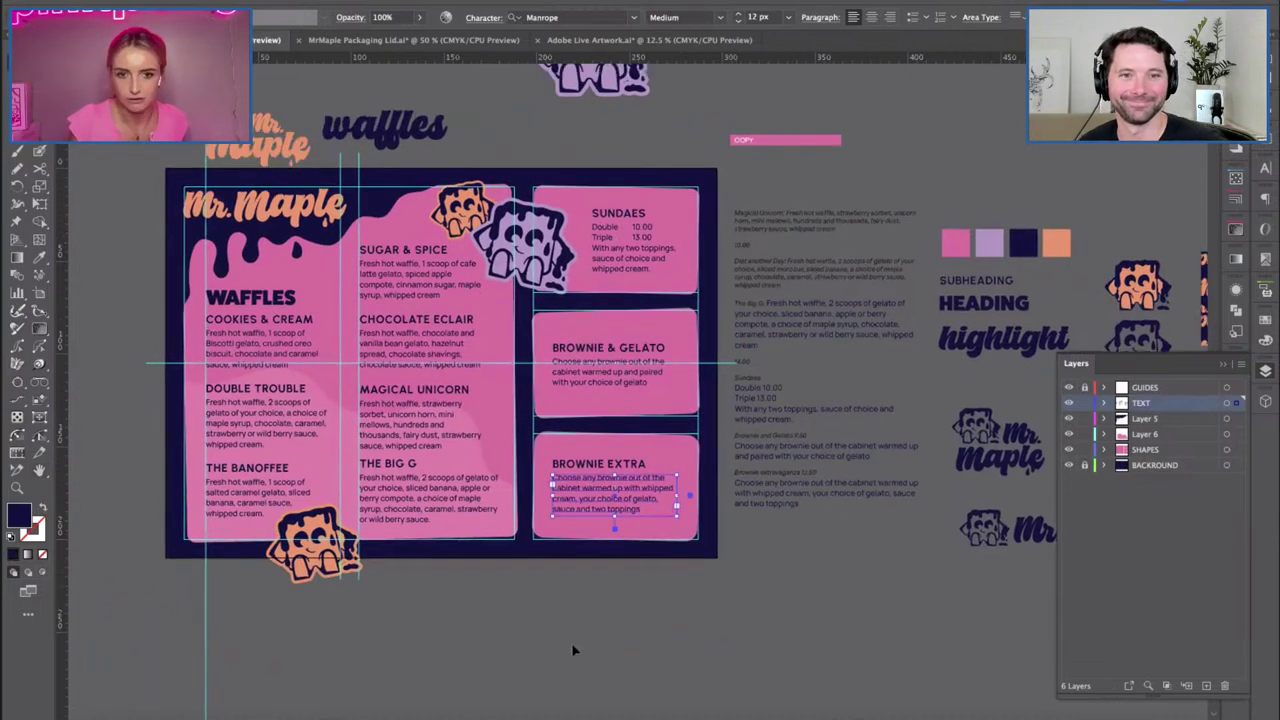
{"action": "left_click", "coordinate": [600, 468]}
{"action": "left_click", "coordinate": [757, 457]}
{"action": "key", "text": "Delete"}
{"action": "scroll", "coordinate": [752, 461], "scroll_direction": "left", "scroll_amount": 2}
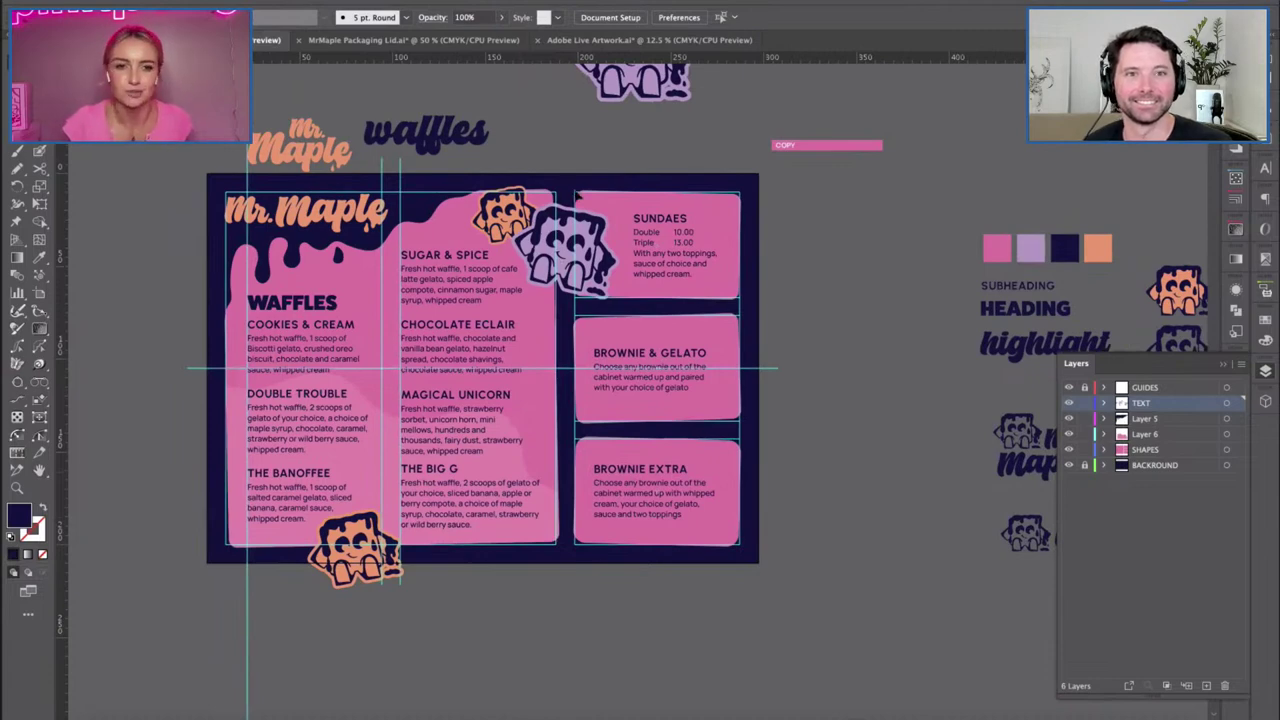
{"action": "scroll", "coordinate": [489, 385], "scroll_direction": "up", "scroll_amount": 5}
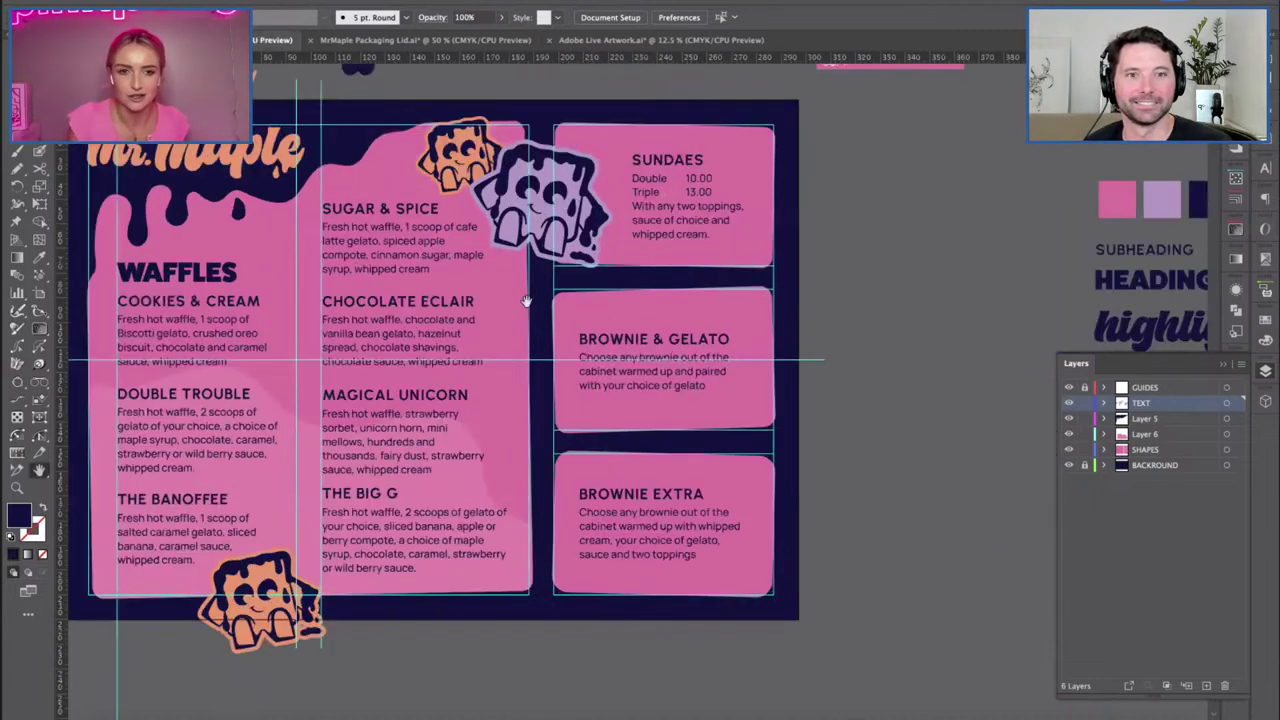
Draw a small dark rectangle beside THE BIG G heading.
{"action": "scroll", "coordinate": [531, 448], "scroll_direction": "down", "scroll_amount": 4}
{"action": "scroll", "coordinate": [531, 448], "scroll_direction": "left", "scroll_amount": 6}
{"action": "left_click_drag", "start_coordinate": [568, 473], "coordinate": [579, 476]}
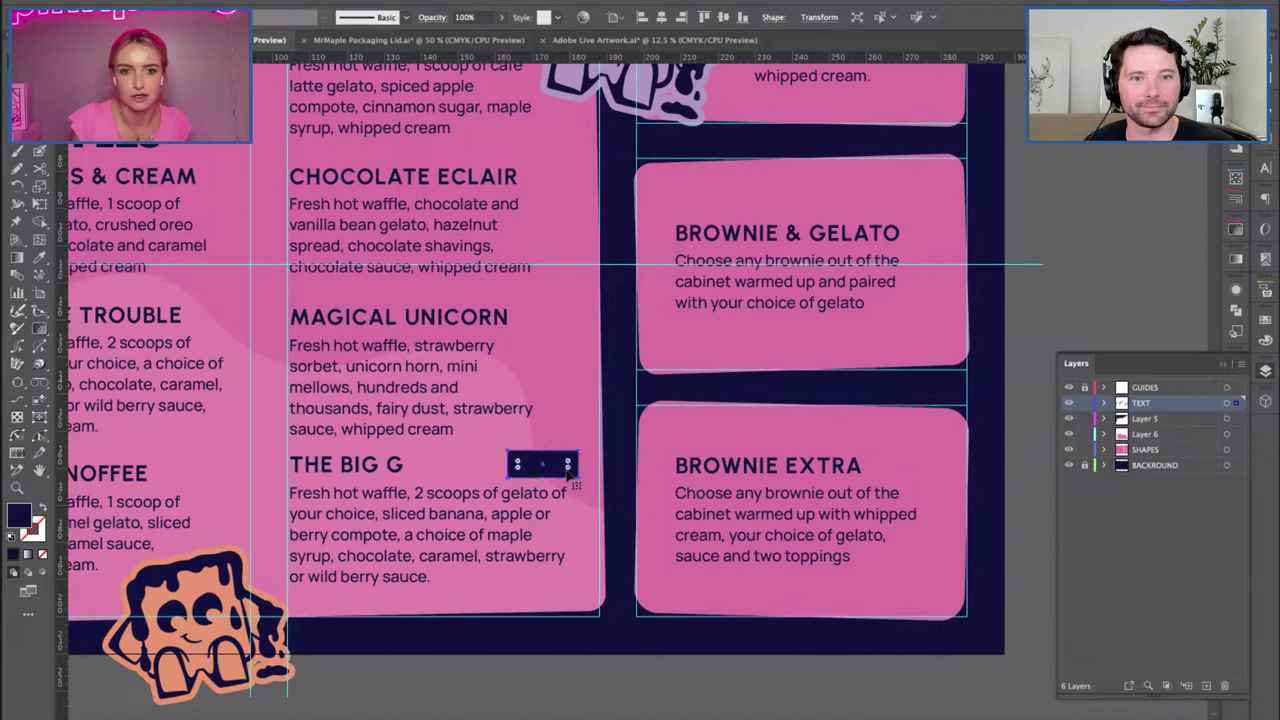
{"action": "left_click", "coordinate": [600, 680]}
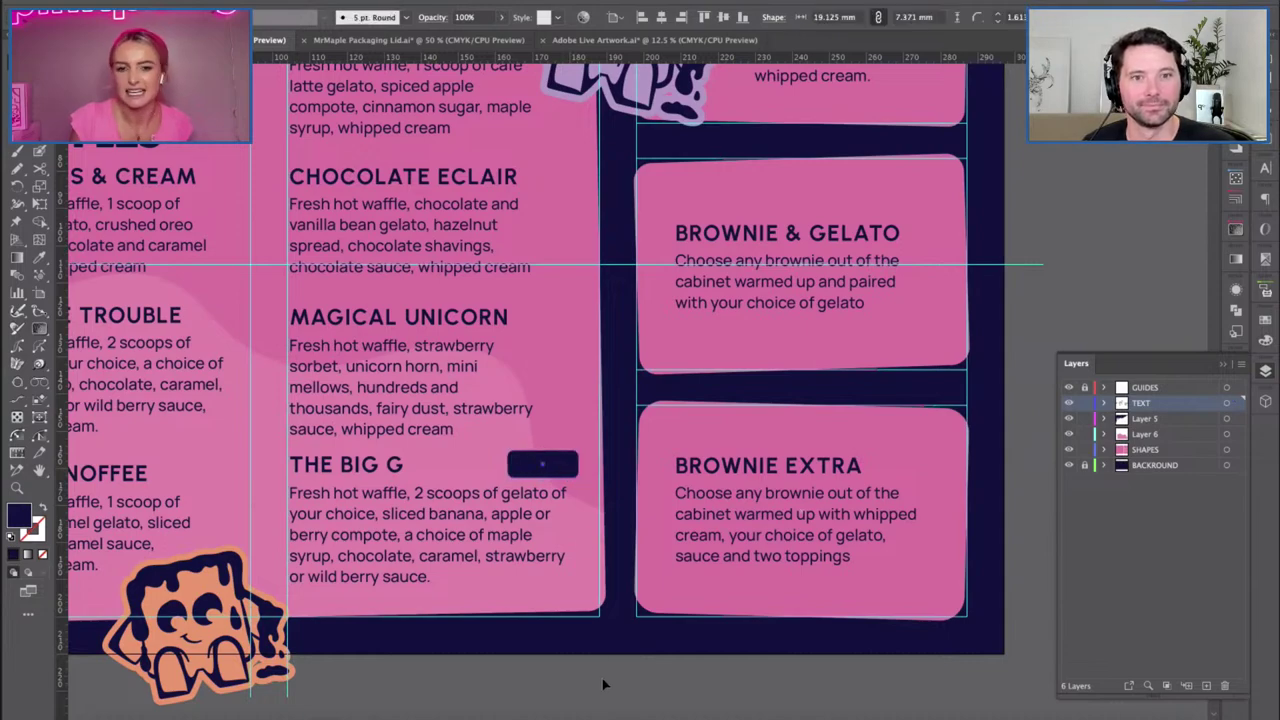
{"action": "scroll", "coordinate": [457, 466], "scroll_direction": "up", "scroll_amount": 3}
{"action": "left_click_drag", "start_coordinate": [457, 466], "coordinate": [704, 331]}
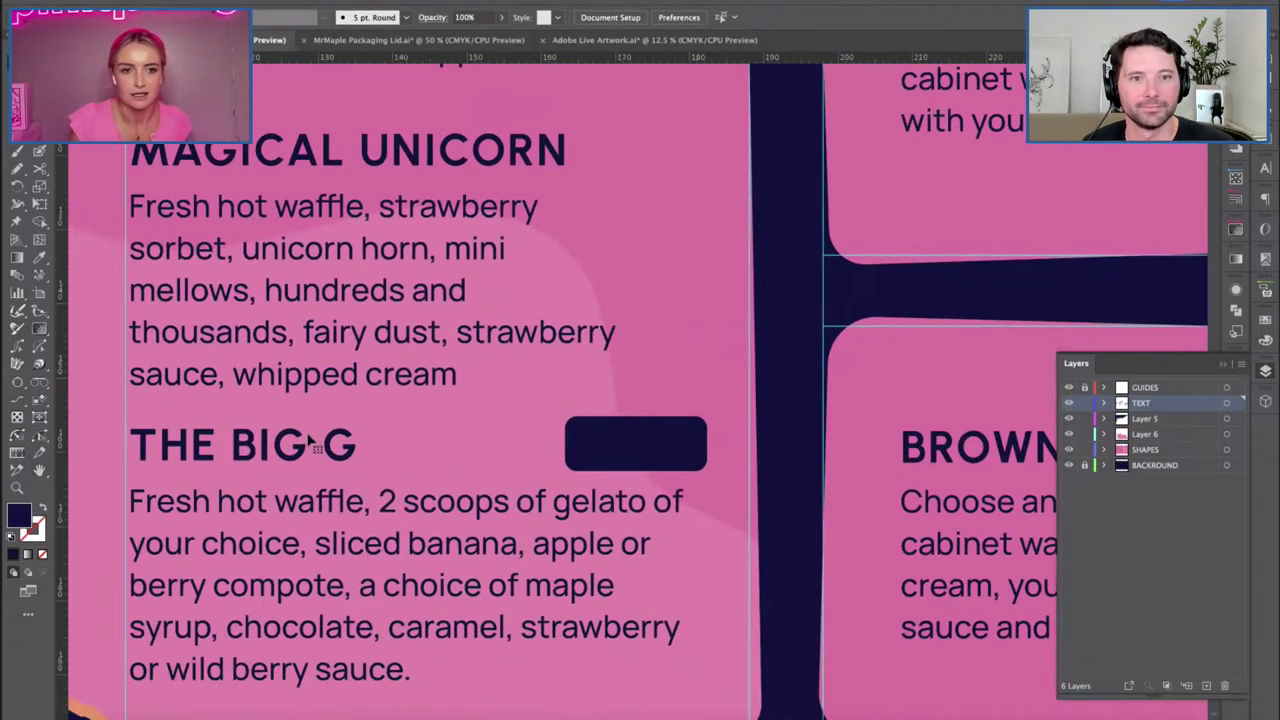
Duplicate THE BIG G heading onto the rectangle, retype it as '$10', and center it.
{"action": "left_click", "coordinate": [500, 475]}
{"action": "left_click_drag", "start_coordinate": [554, 473], "coordinate": [766, 425]}
{"action": "left_click_drag", "start_coordinate": [945, 410], "coordinate": [590, 412]}
{"action": "mouse_move", "coordinate": [512, 410]}
{"action": "left_mouse_down"}
{"action": "mouse_move", "coordinate": [687, 478]}
{"action": "mouse_move", "coordinate": [738, 456]}
{"action": "mouse_move", "coordinate": [521, 427]}
{"action": "left_mouse_up"}
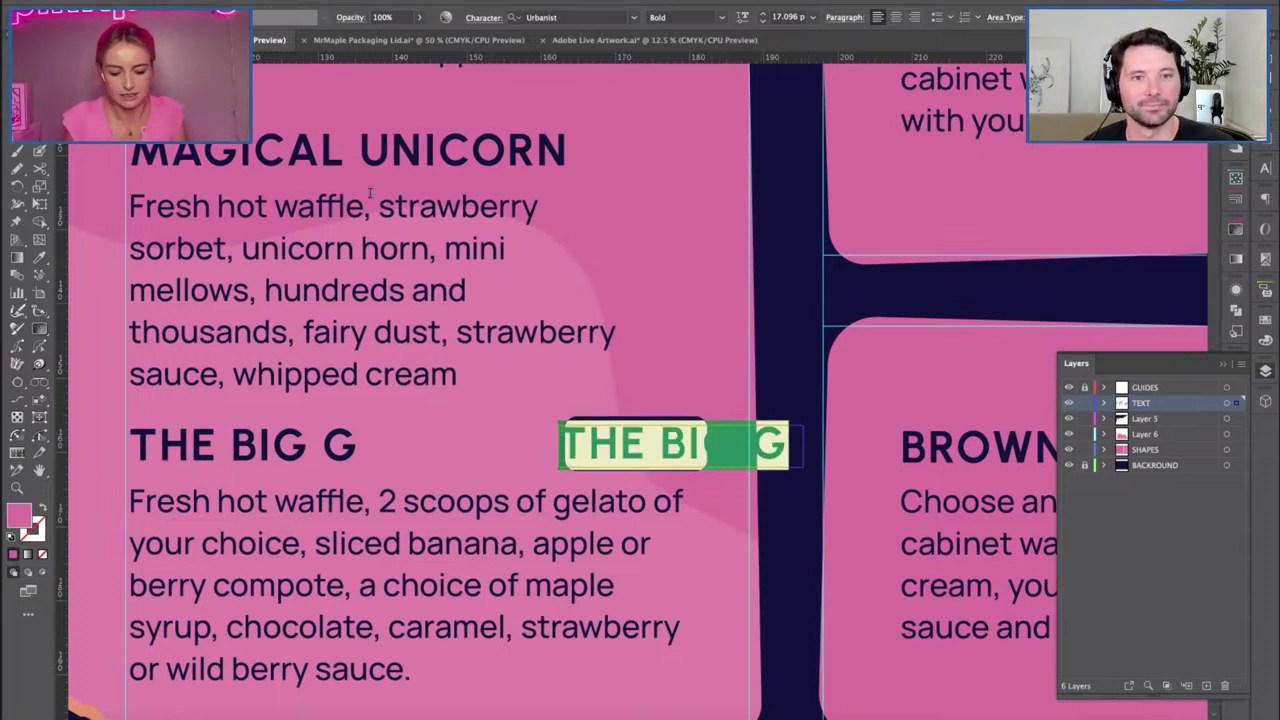
{"action": "type", "text": "$10"}
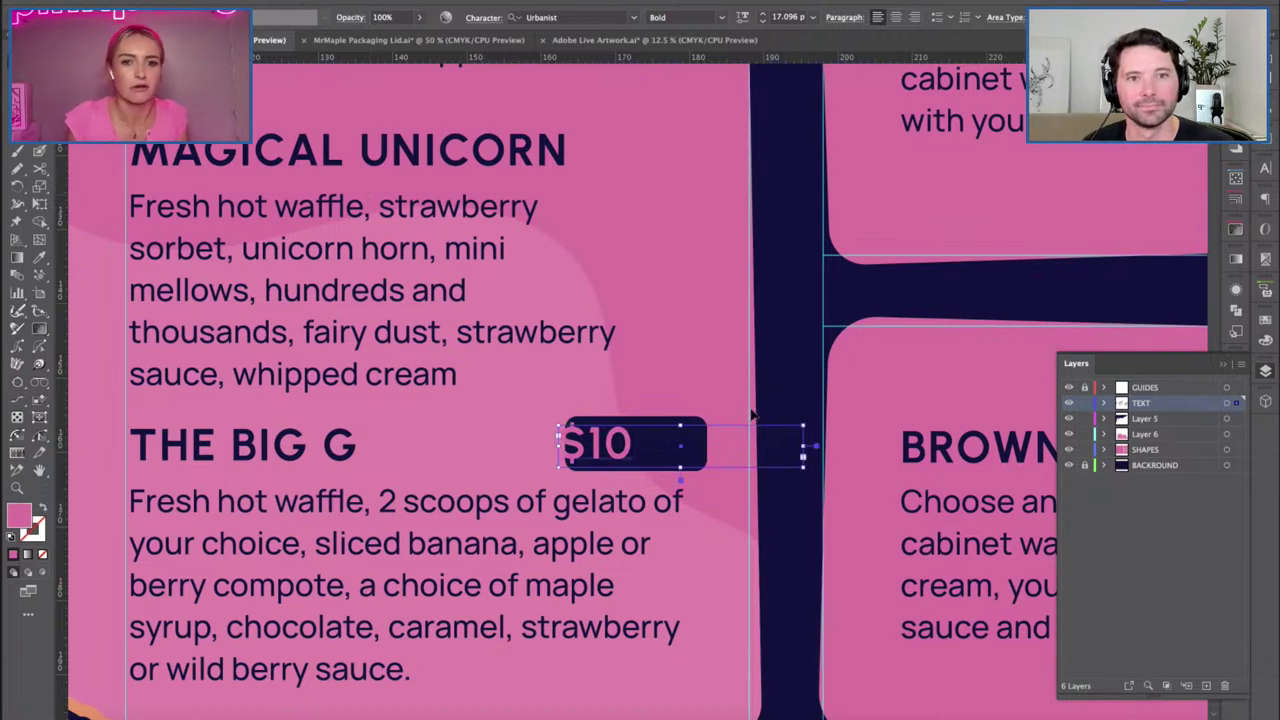
{"action": "key", "text": "Escape"}
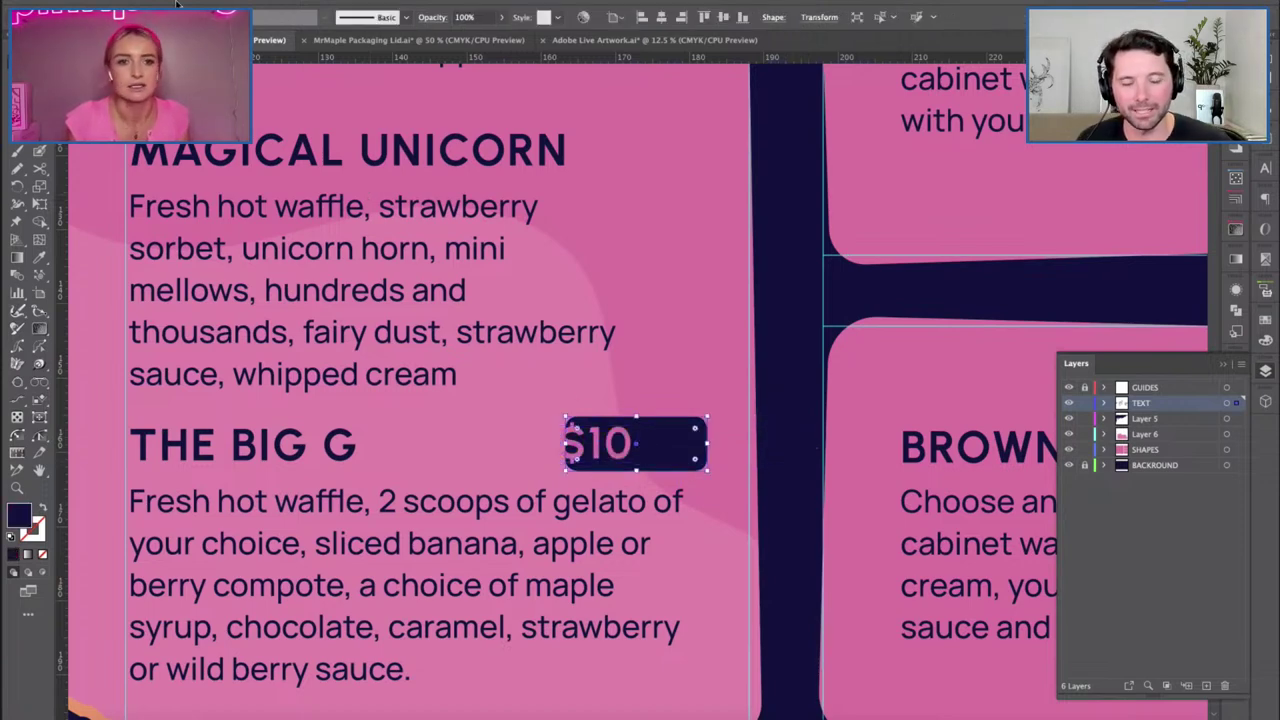
{"action": "left_click", "coordinate": [627, 455]}
{"action": "key", "text": "ctrl+z"}
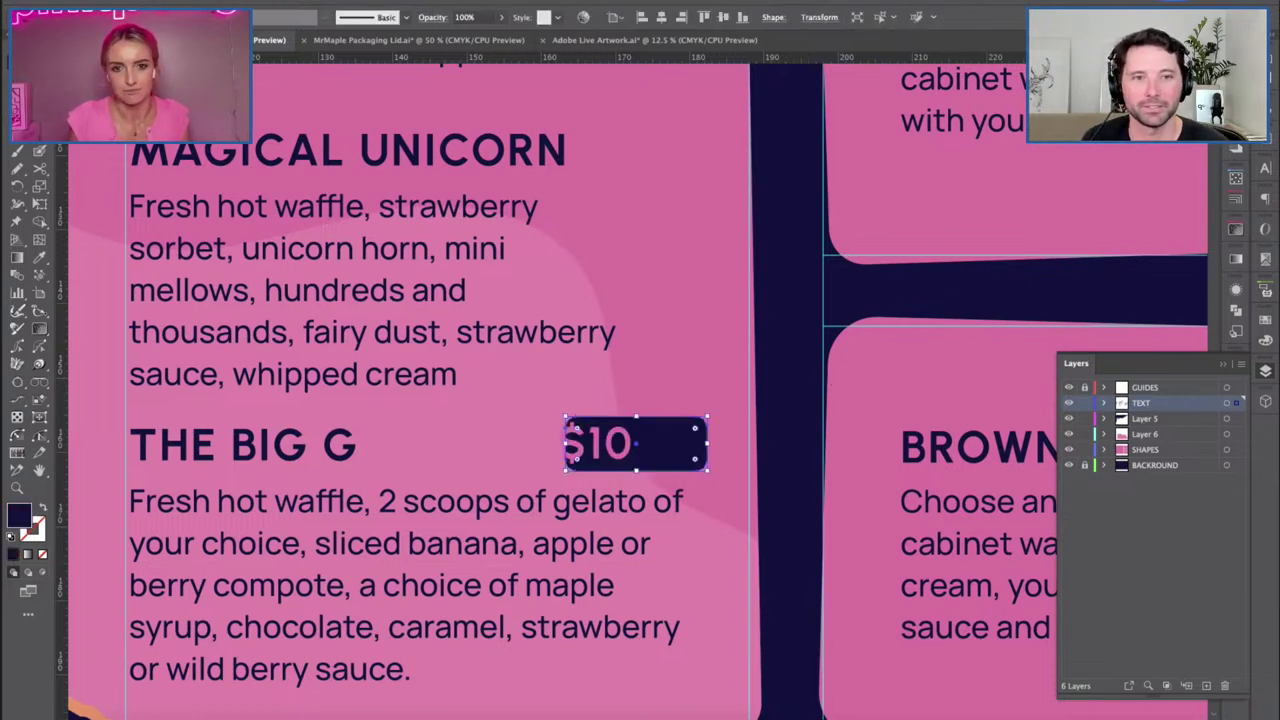
{"action": "left_click_drag", "start_coordinate": [605, 445], "coordinate": [652, 452]}
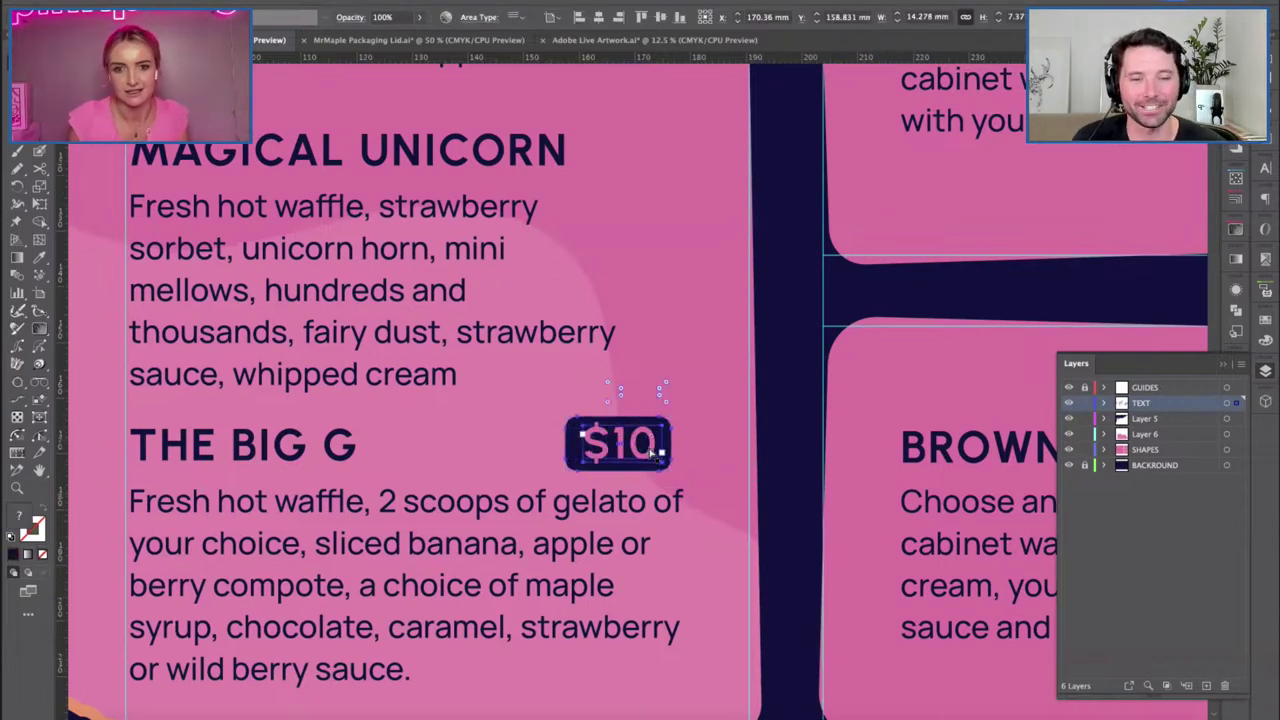
{"action": "scroll", "coordinate": [652, 452], "scroll_direction": "down", "scroll_amount": 5}
{"action": "key", "text": "ctrl+shift+a"}
Copy the $10 badge beside MAGICAL UNICORN and remove the stray badge near THE BANOFFEE.
{"action": "left_click_drag", "start_coordinate": [648, 394], "coordinate": [656, 305]}
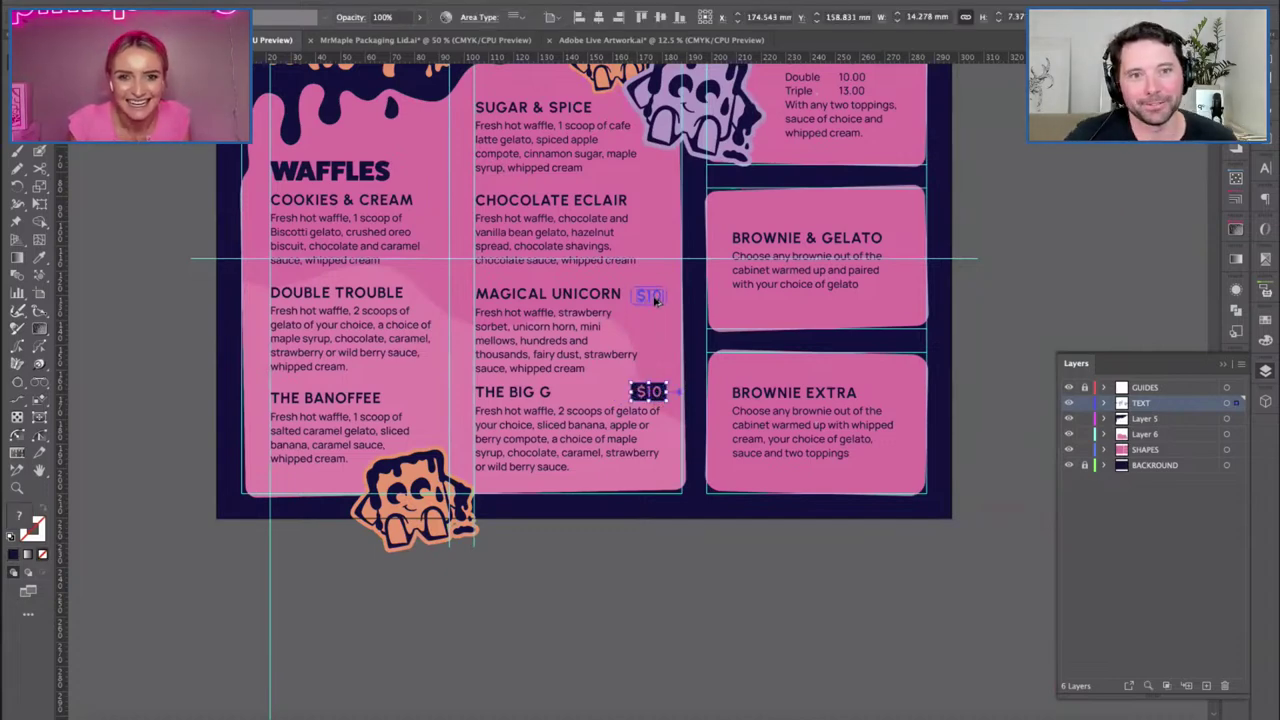
{"action": "left_click", "coordinate": [777, 630]}
{"action": "scroll", "coordinate": [766, 620], "scroll_direction": "up", "scroll_amount": 2}
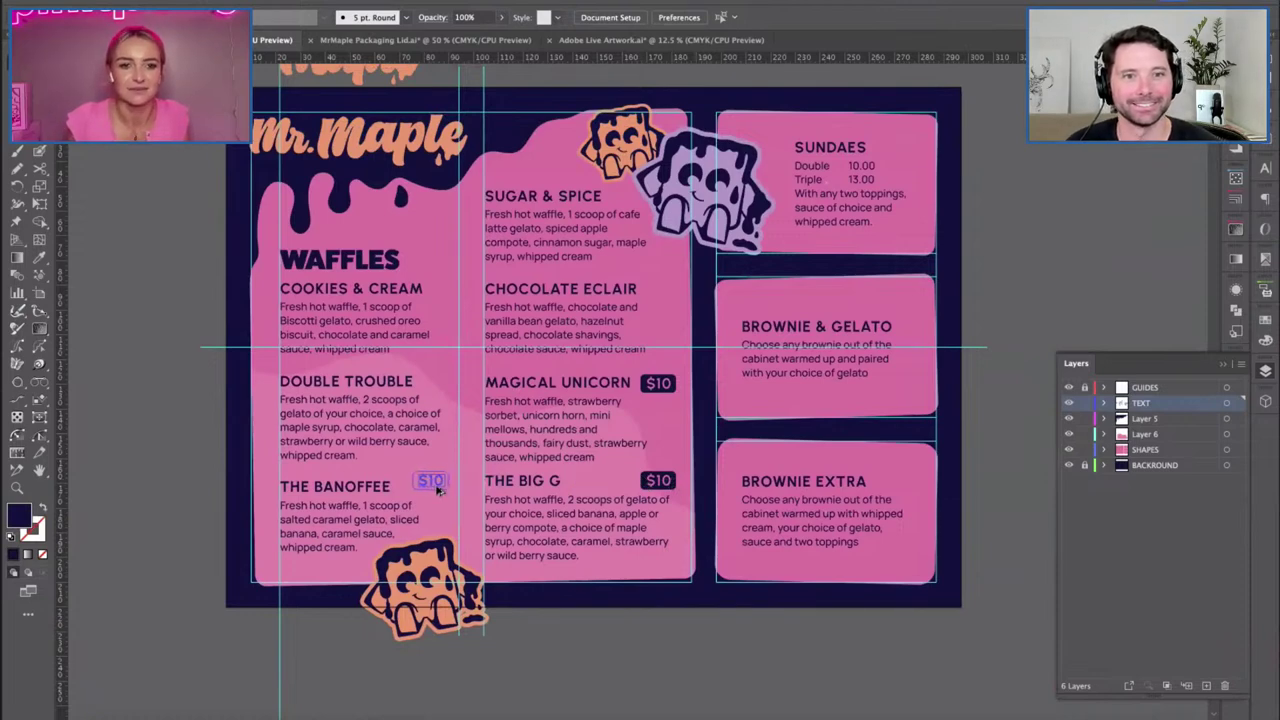
{"action": "left_click", "coordinate": [436, 487]}
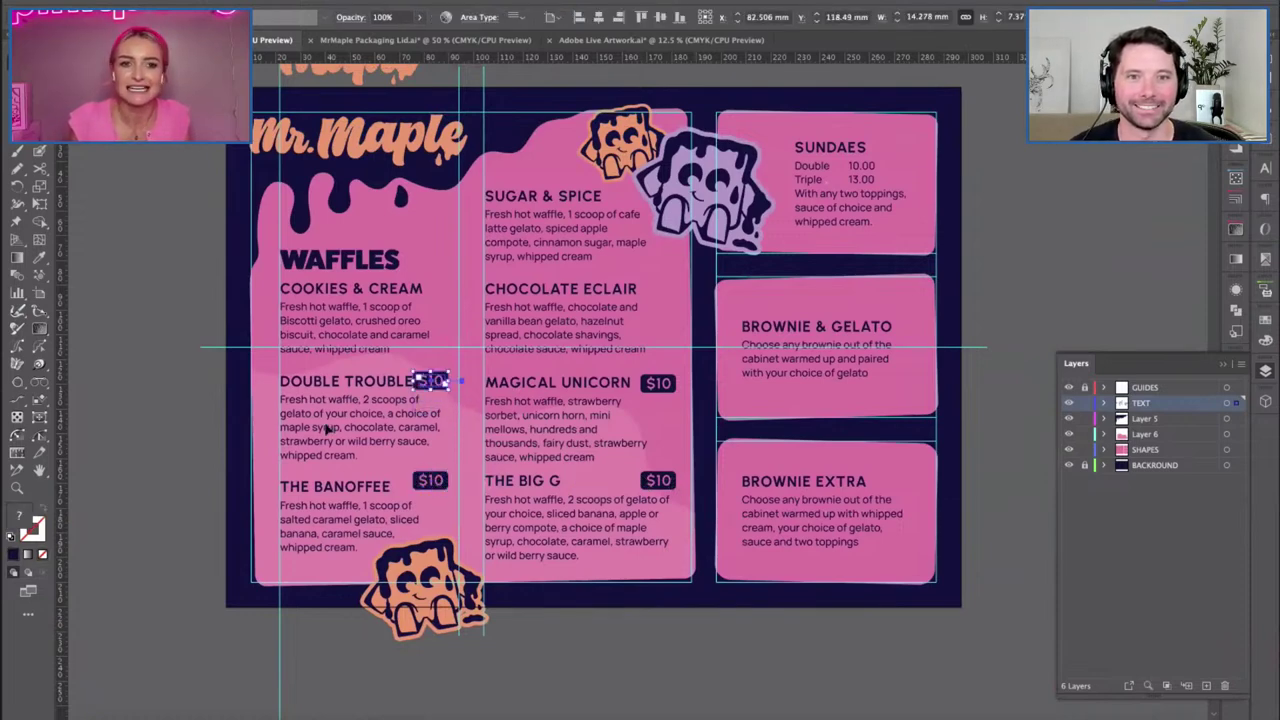
{"action": "key", "text": "ctrl+z"}
{"action": "left_click", "coordinate": [190, 404]}
{"action": "scroll", "coordinate": [195, 408], "scroll_direction": "right", "scroll_amount": 3}
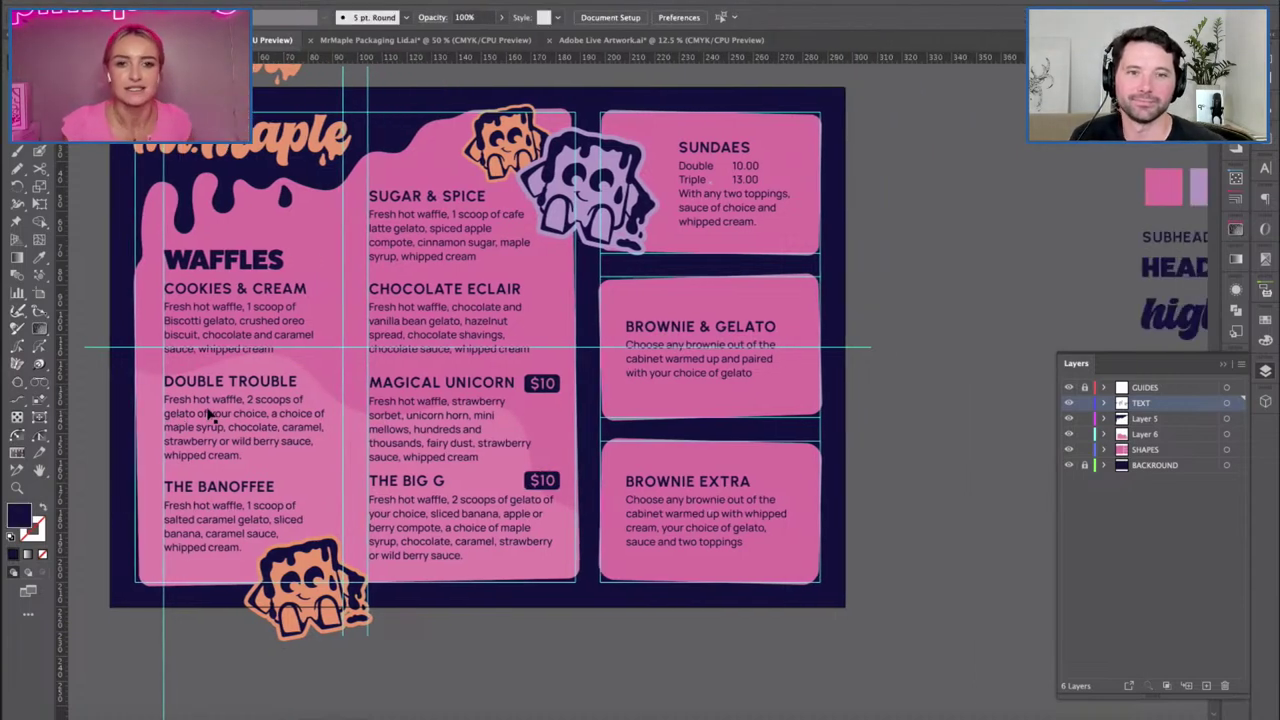
Try shifting the Brownie & Gelato box right, then undo it.
{"action": "left_click", "coordinate": [683, 360]}
{"action": "left_click_drag", "start_coordinate": [683, 360], "coordinate": [735, 362]}
{"action": "key", "text": "ctrl+z"}
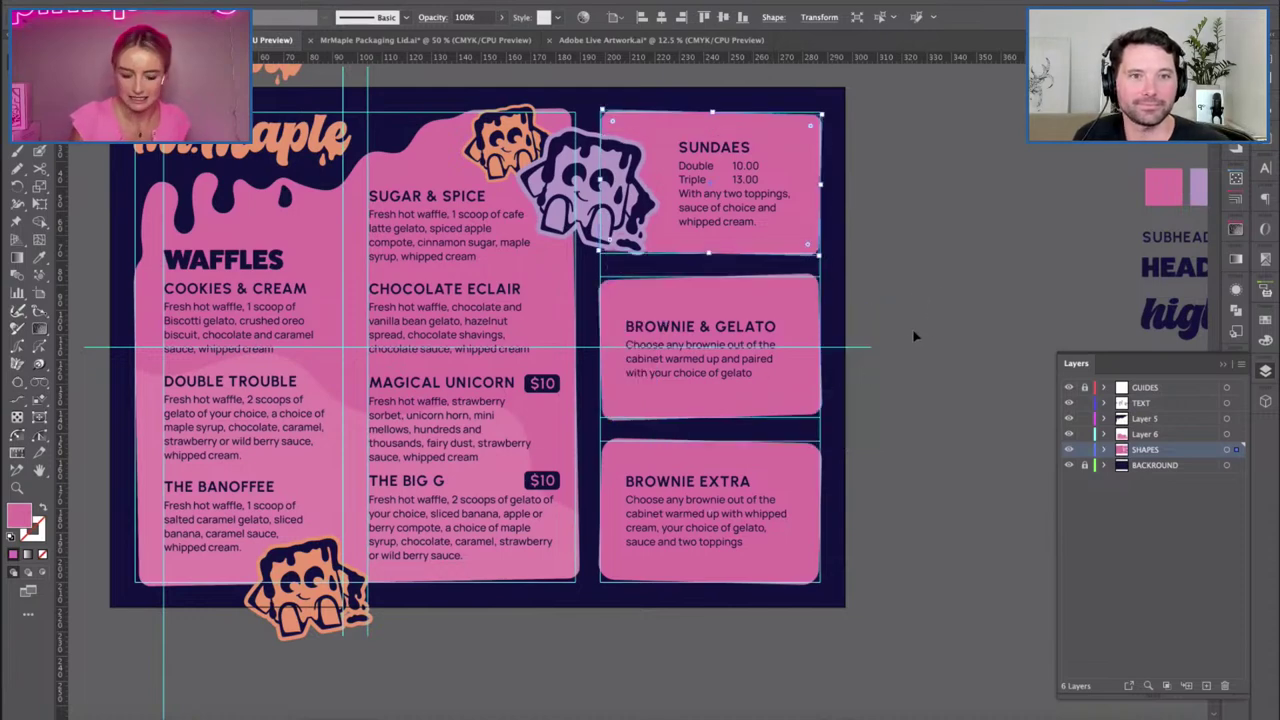
{"action": "left_click", "coordinate": [913, 336]}
{"action": "left_click_drag", "start_coordinate": [845, 316], "coordinate": [895, 371]}
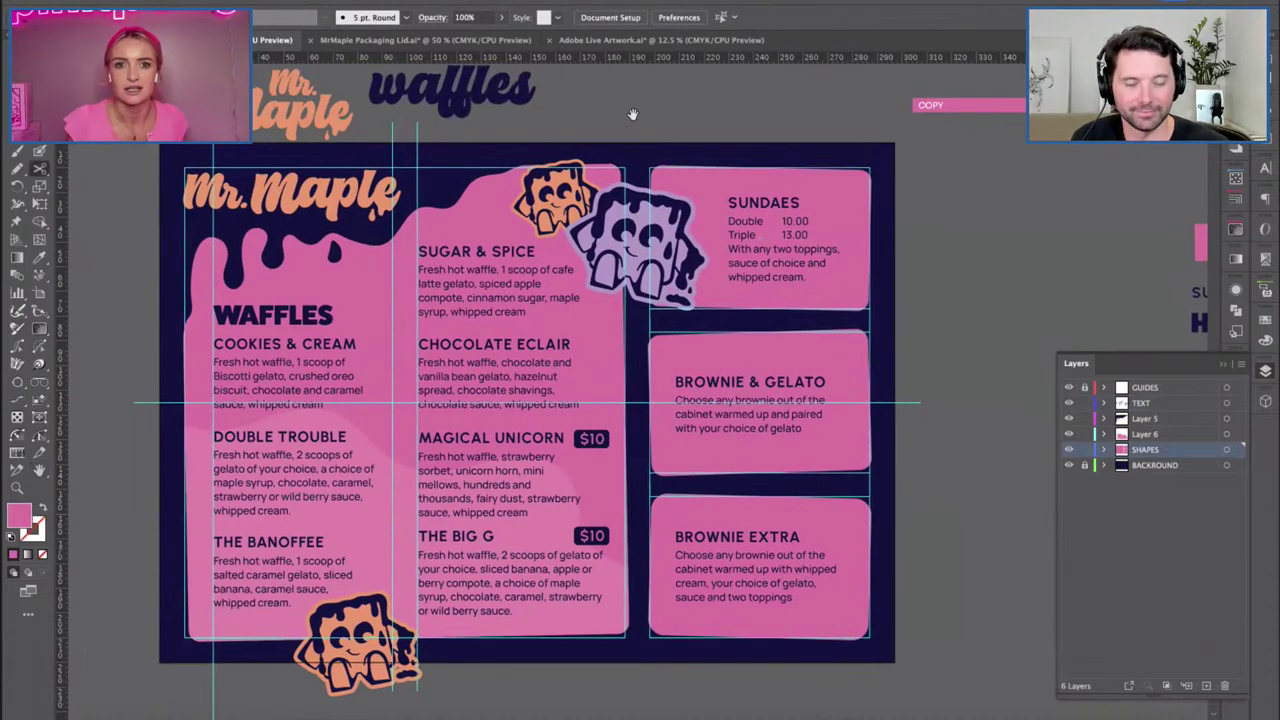
Place a slightly tilted copy of the purple mascot beside BROWNIE EXTRA and preview in Trim View.
{"action": "left_click", "coordinate": [645, 240]}
{"action": "key", "text": "ctrl+c"}
{"action": "key", "text": "ctrl+v"}
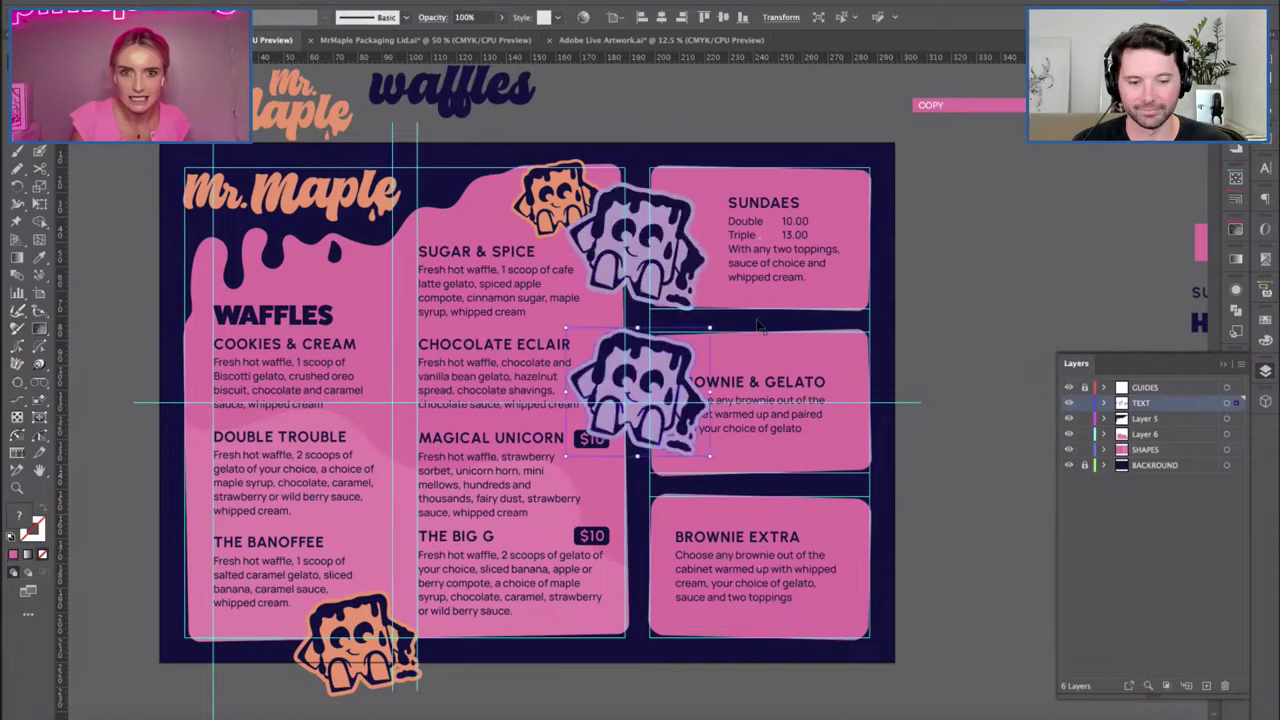
{"action": "left_click_drag", "start_coordinate": [660, 410], "coordinate": [900, 498]}
{"action": "left_click", "coordinate": [959, 600]}
{"action": "left_click", "coordinate": [930, 512]}
{"action": "left_click_drag", "start_coordinate": [1031, 528], "coordinate": [988, 563]}
{"action": "left_click", "coordinate": [1034, 566]}
{"action": "left_click", "coordinate": [880, 480]}
{"action": "left_click", "coordinate": [988, 563]}
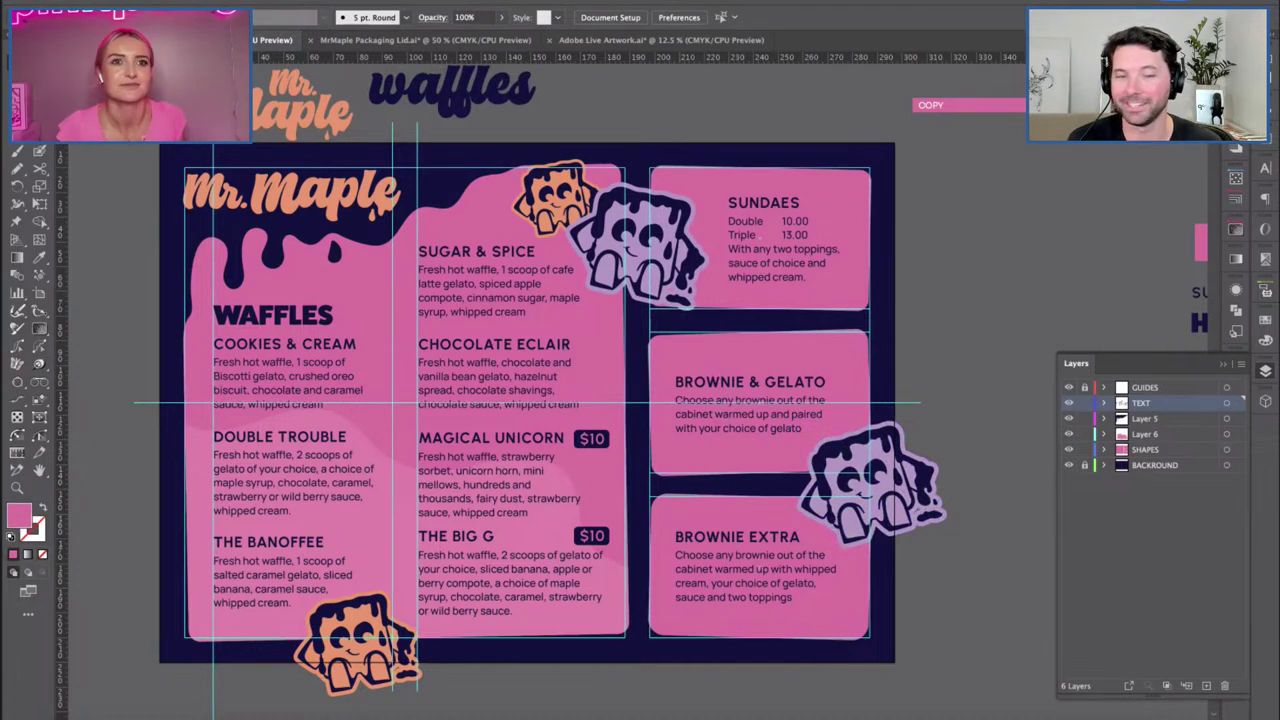
{"action": "left_click", "coordinate": [400, 81]}
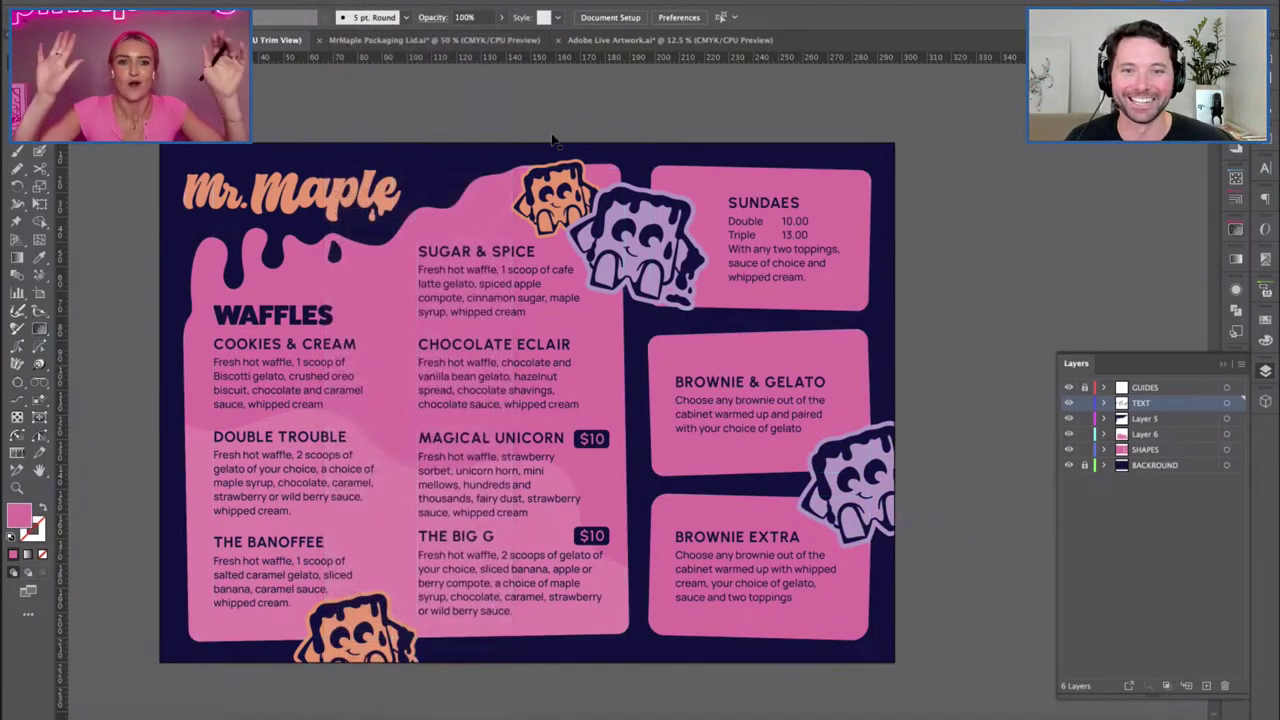